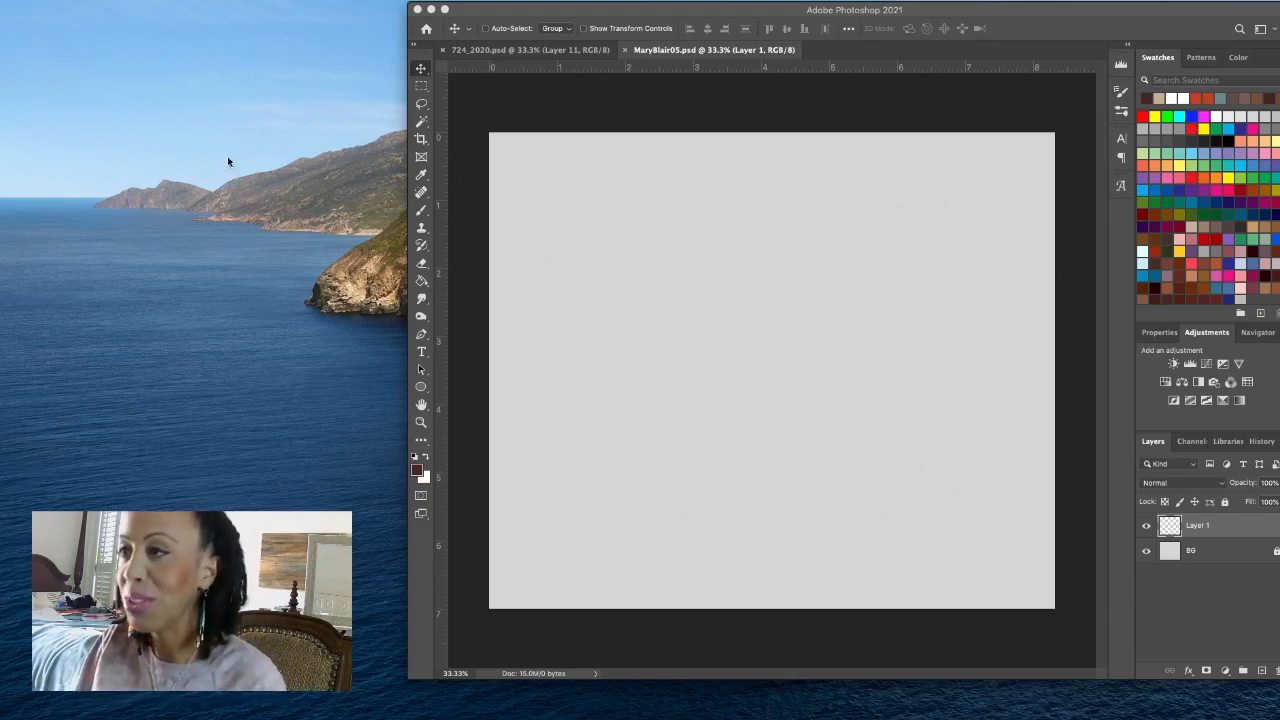
# - With a light grey Brush, sketch two crossing diagonal lines low on the canvas and the left portion of a horizontal line above them
pyautogui.click(524, 14)
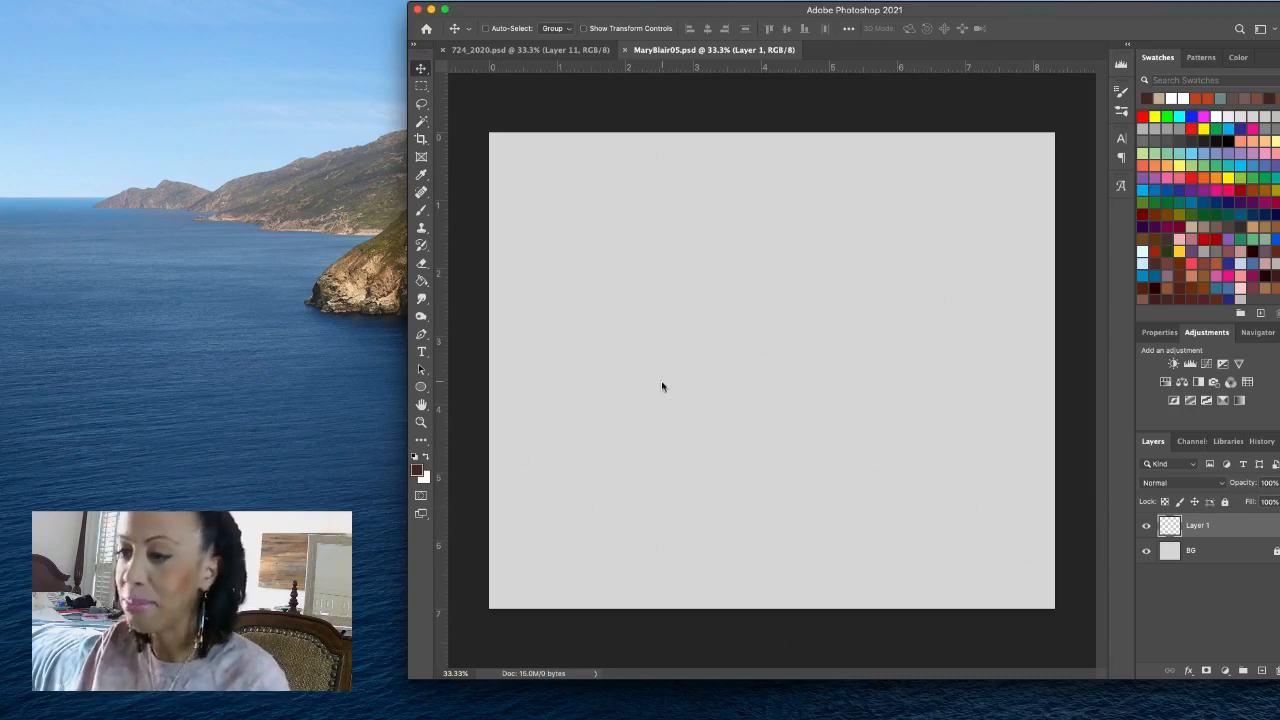
pyautogui.click(421, 421)
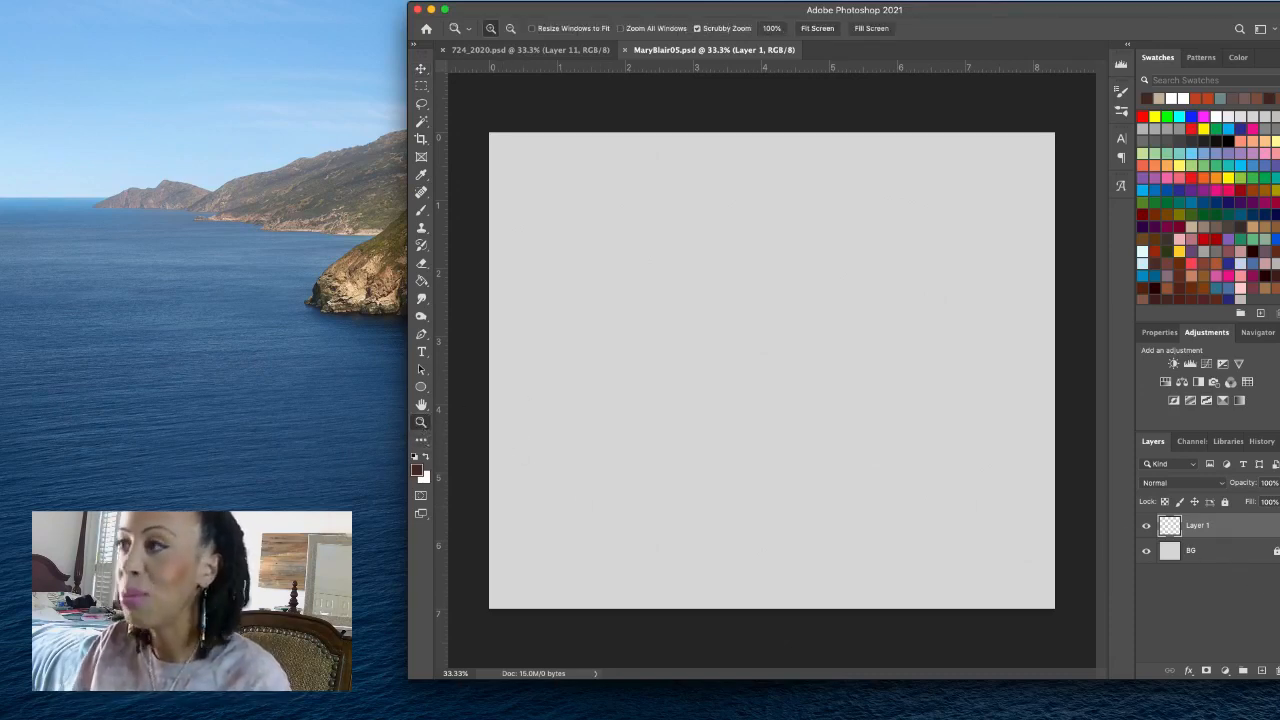
pyautogui.click(818, 29)
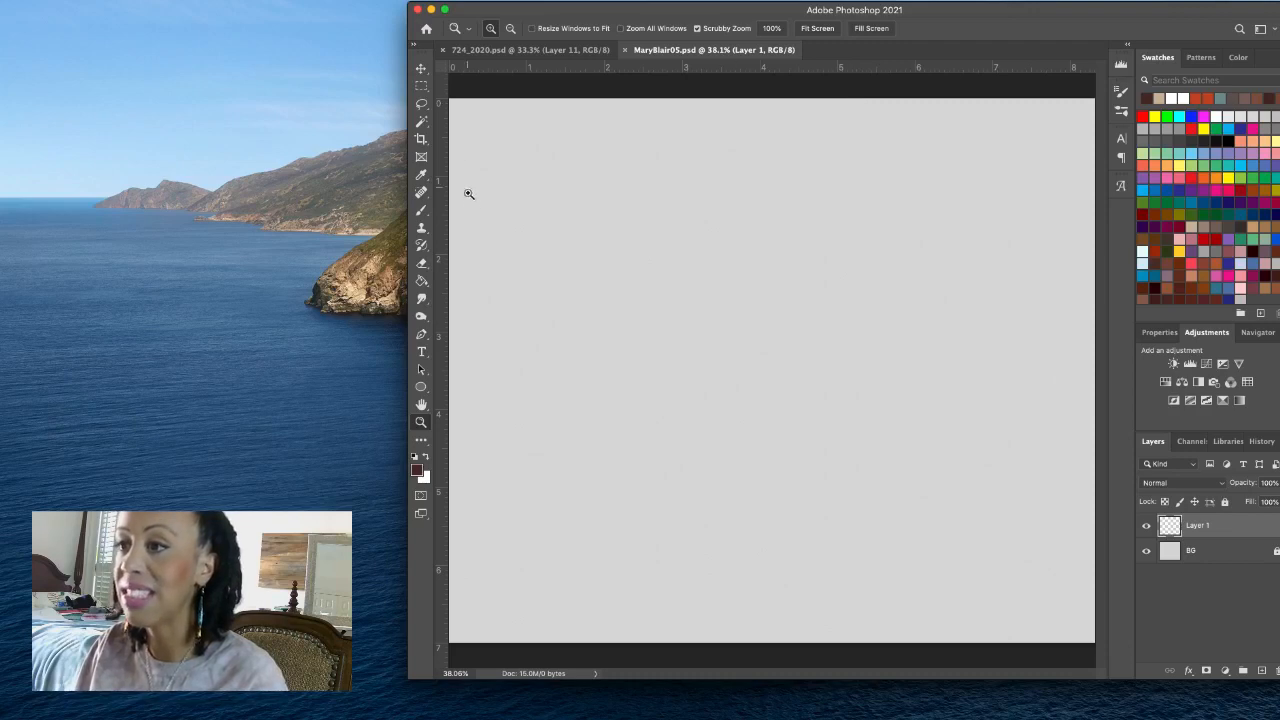
pyautogui.click(422, 211)
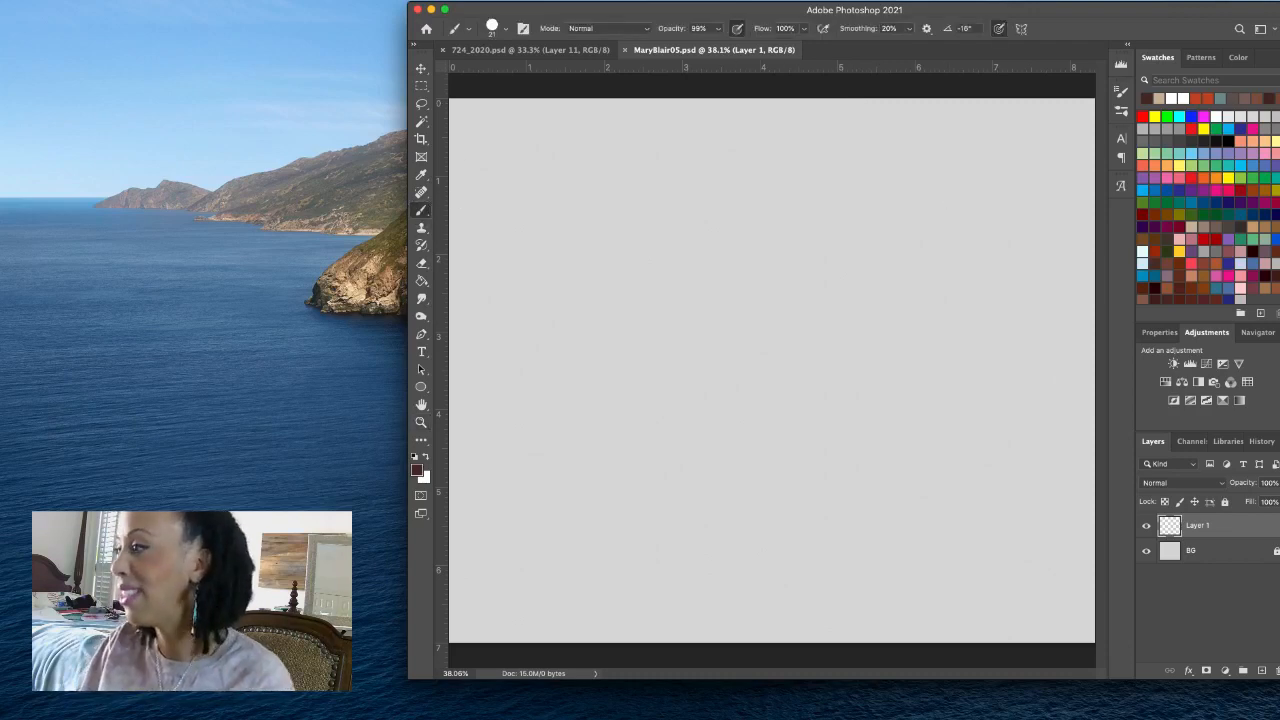
pyautogui.click(1240, 298)
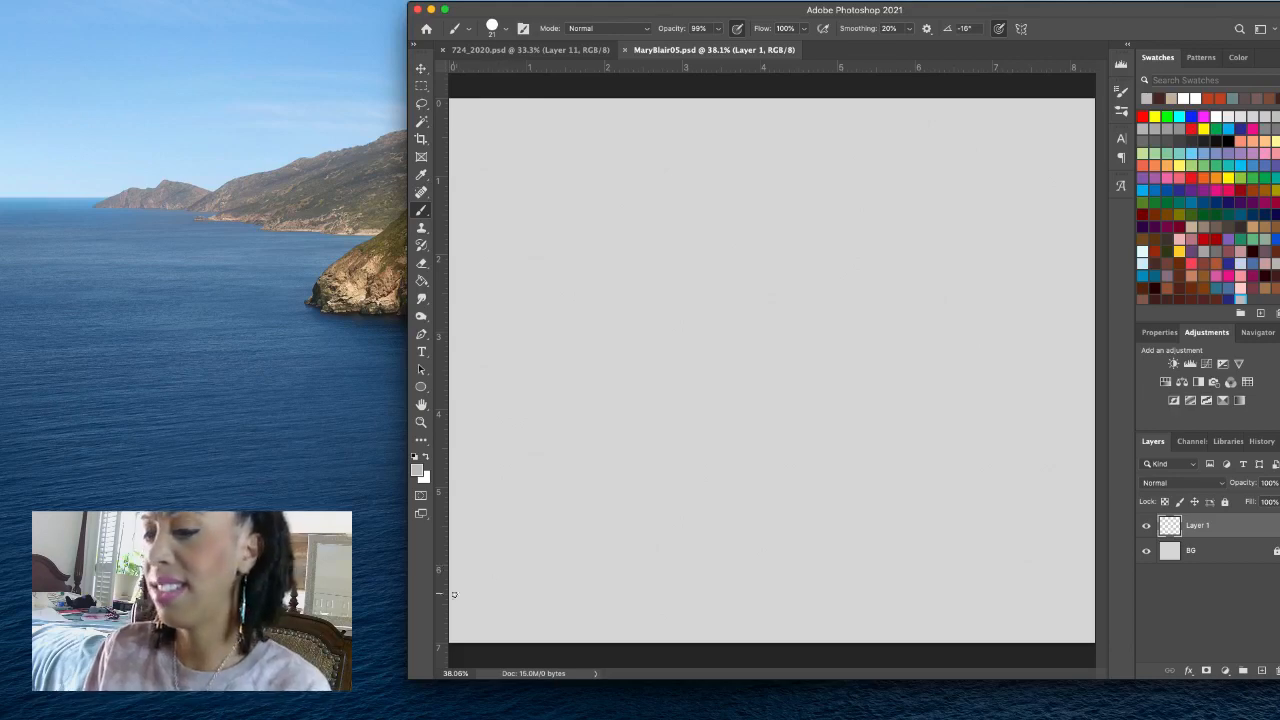
pyautogui.moveTo(466, 586)
pyautogui.mouseDown()
pyautogui.moveTo(560, 543)
pyautogui.moveTo(670, 520)
pyautogui.mouseUp()
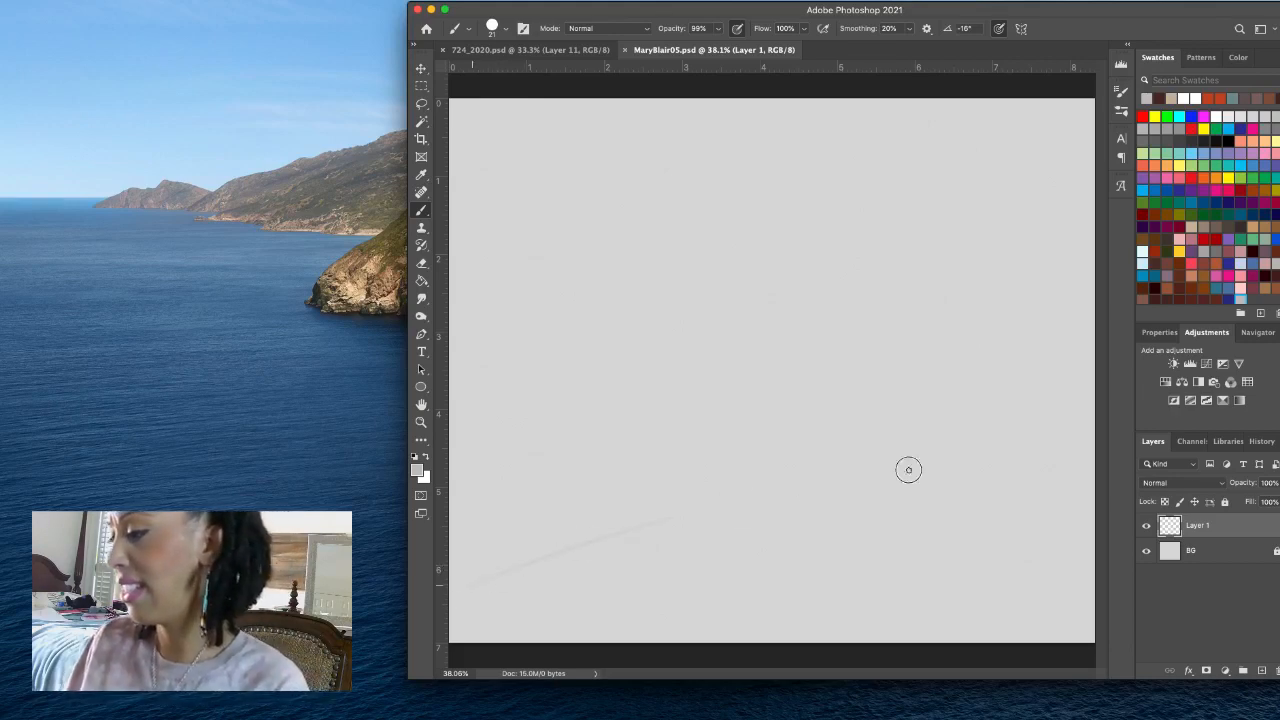
pyautogui.moveTo(506, 560)
pyautogui.mouseDown()
pyautogui.moveTo(964, 447)
pyautogui.moveTo(577, 558)
pyautogui.moveTo(878, 467)
pyautogui.moveTo(1082, 435)
pyautogui.mouseUp()
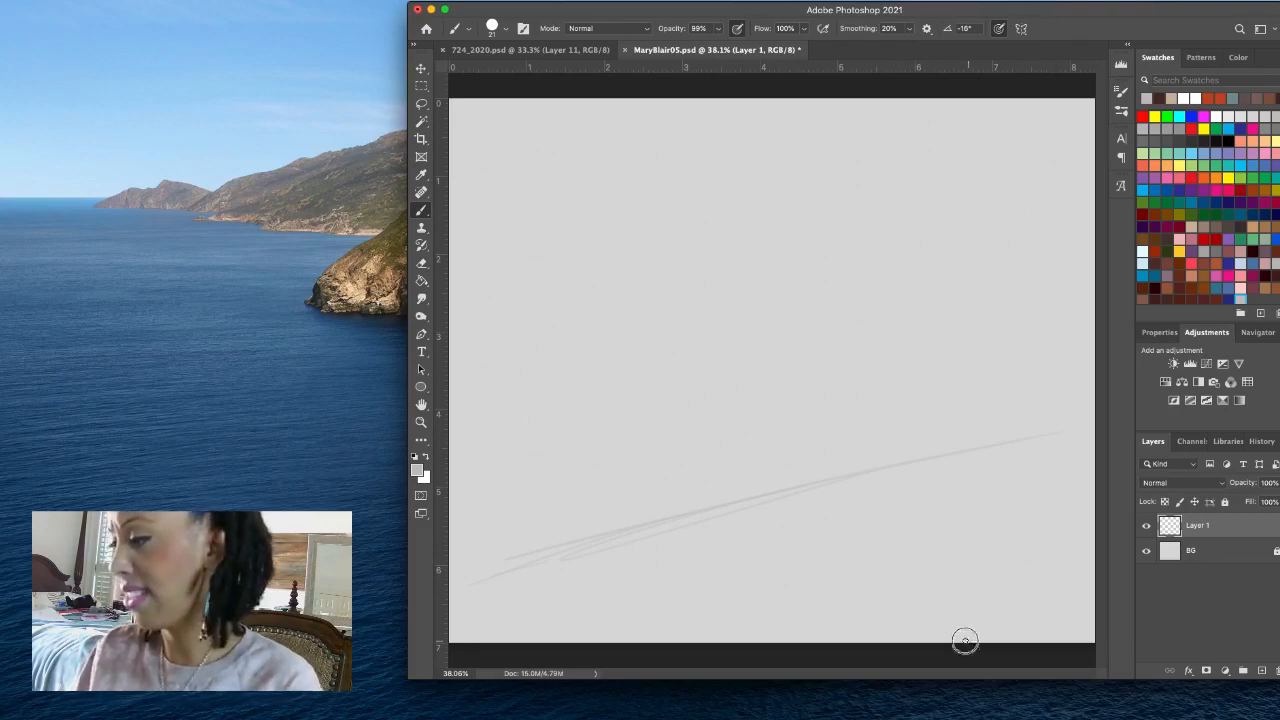
pyautogui.moveTo(724, 483); pyautogui.dragTo(958, 635)
pyautogui.moveTo(677, 472); pyautogui.dragTo(950, 640)
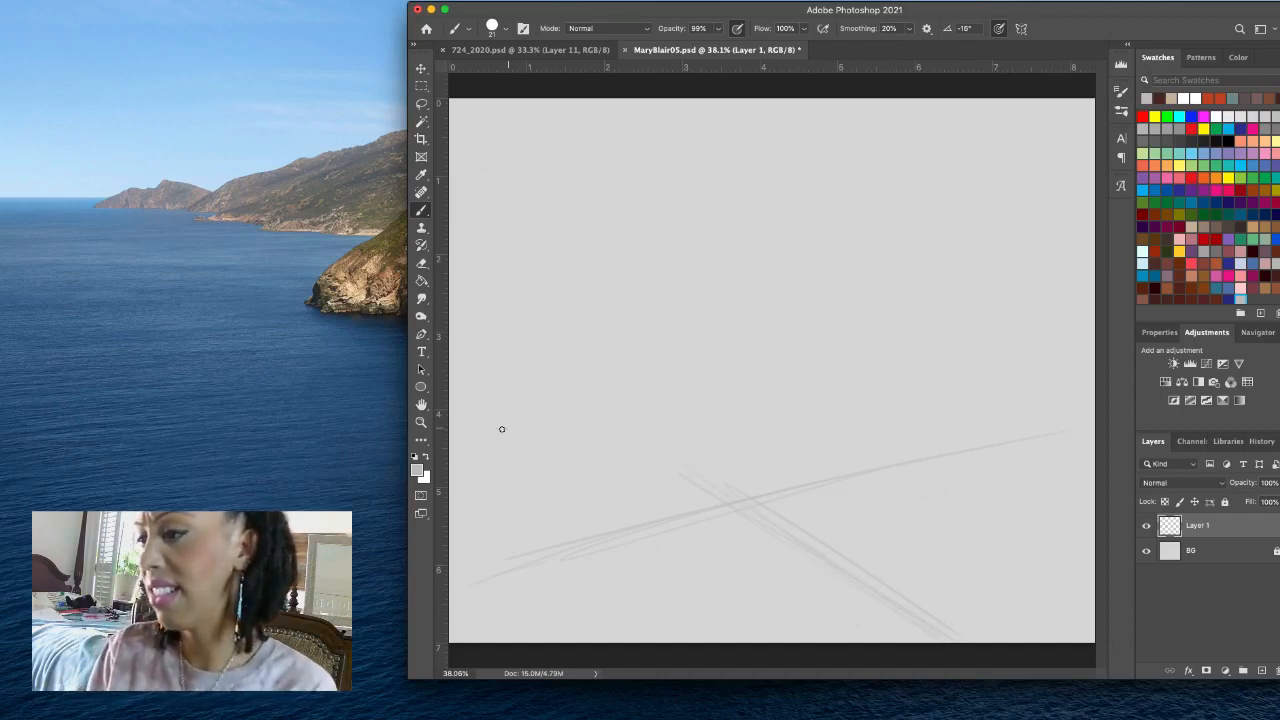
pyautogui.moveTo(465, 437); pyautogui.dragTo(740, 435)
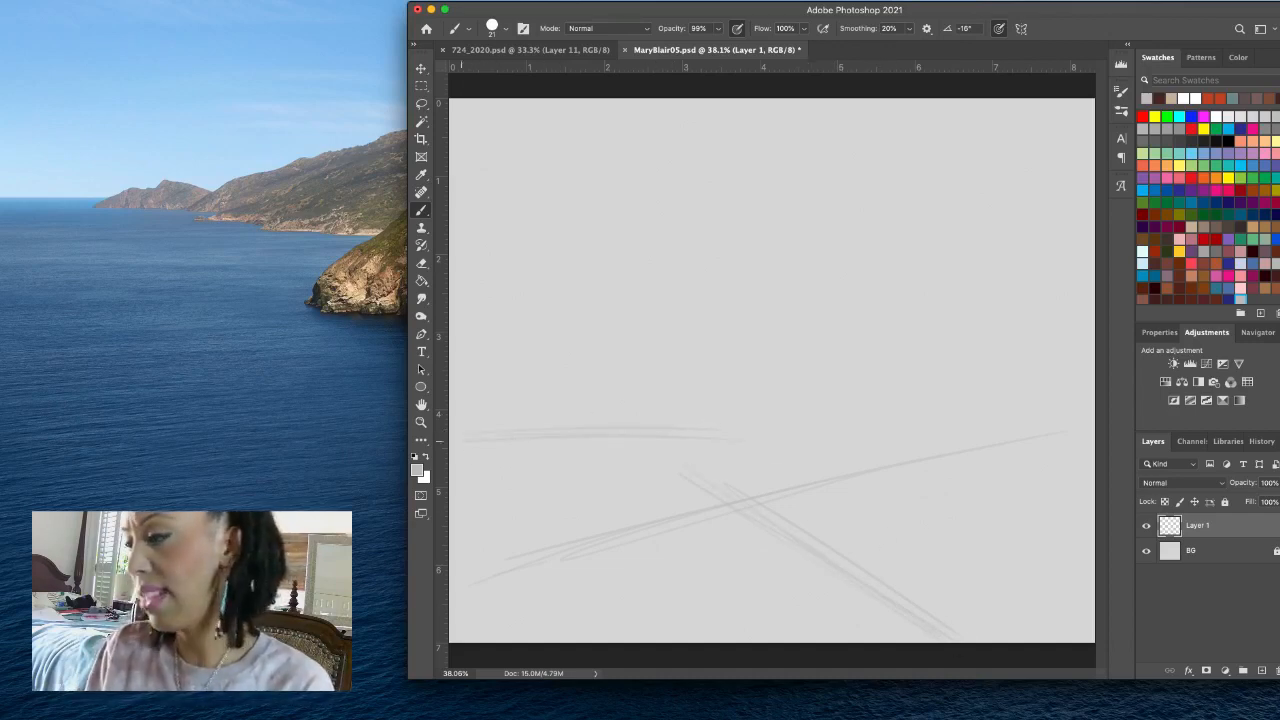
pyautogui.moveTo(474, 449); pyautogui.dragTo(911, 429)
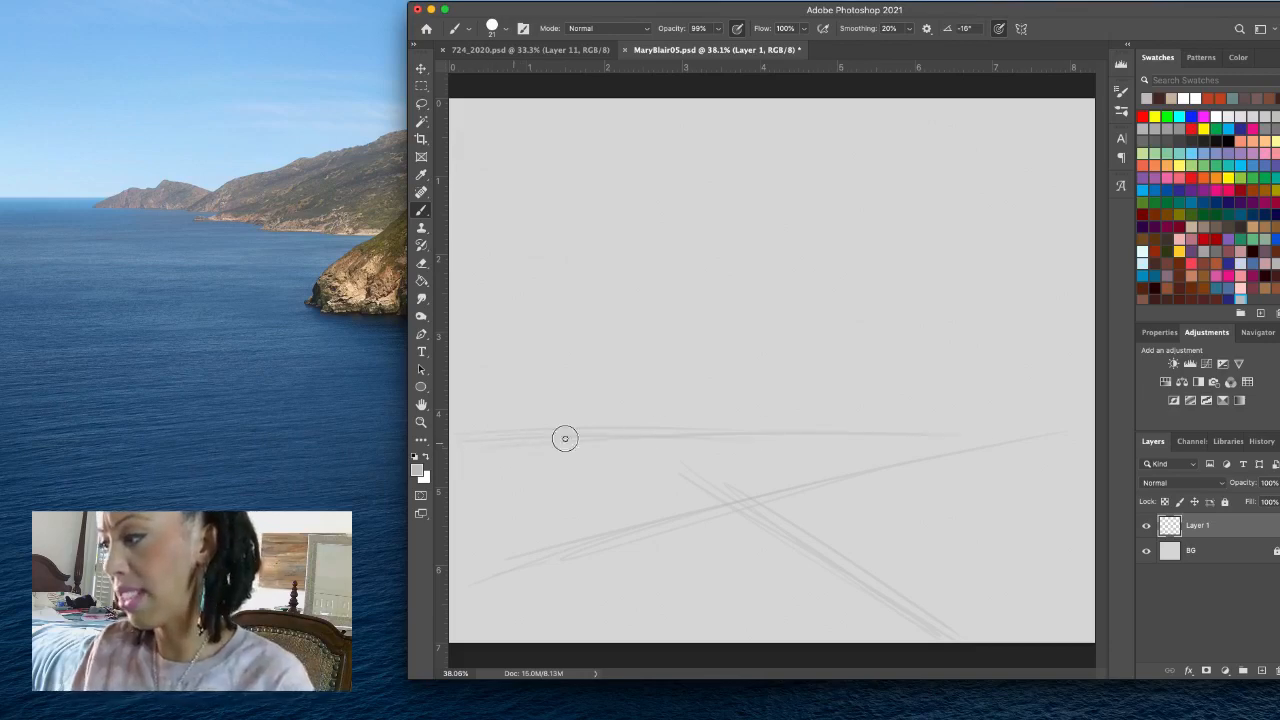
pyautogui.moveTo(565, 438); pyautogui.dragTo(1057, 430)
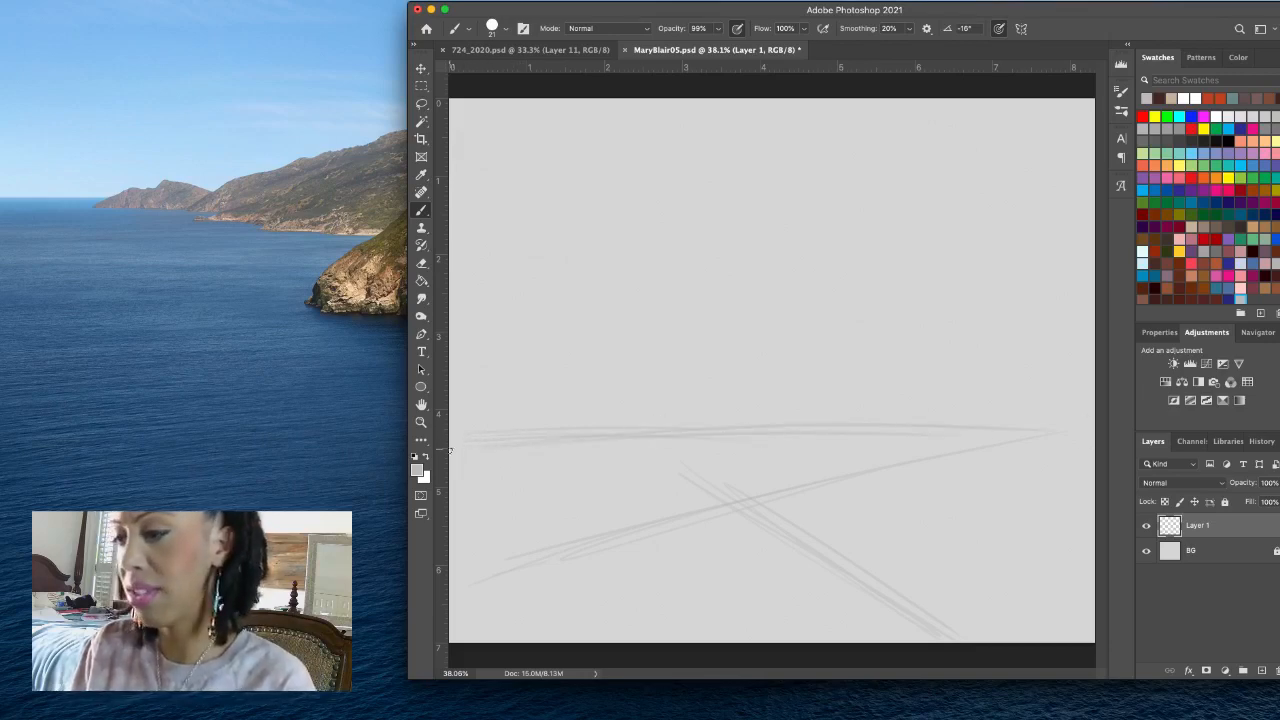
pyautogui.moveTo(452, 441)
pyautogui.mouseDown()
pyautogui.moveTo(804, 427)
pyautogui.moveTo(1040, 432)
pyautogui.mouseUp()
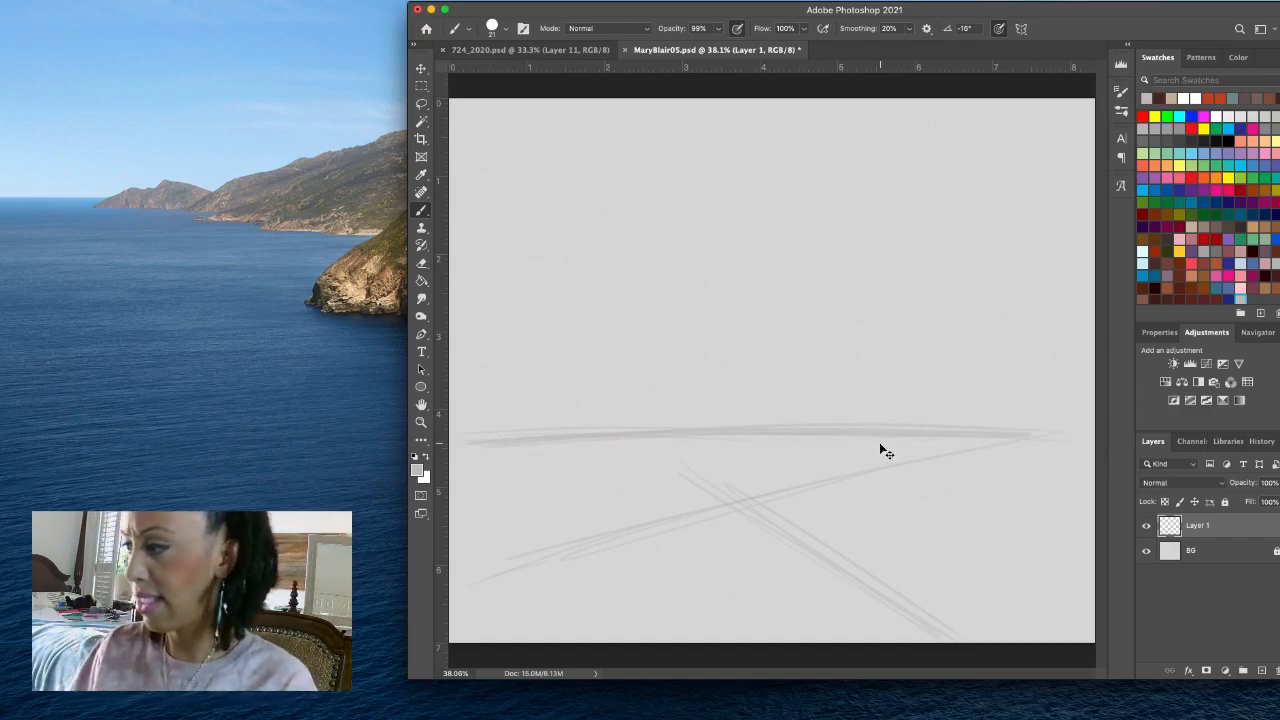
pyautogui.press('super+z')
pyautogui.press('super+z')
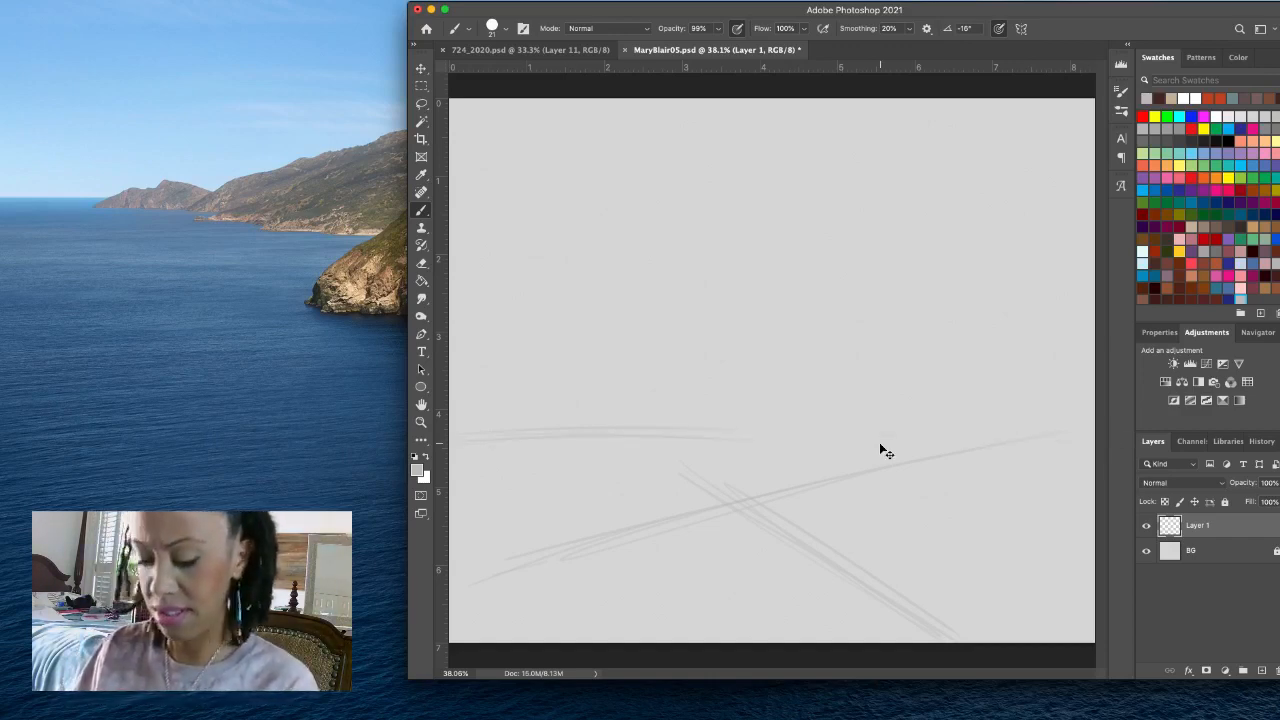
pyautogui.press('super+z')
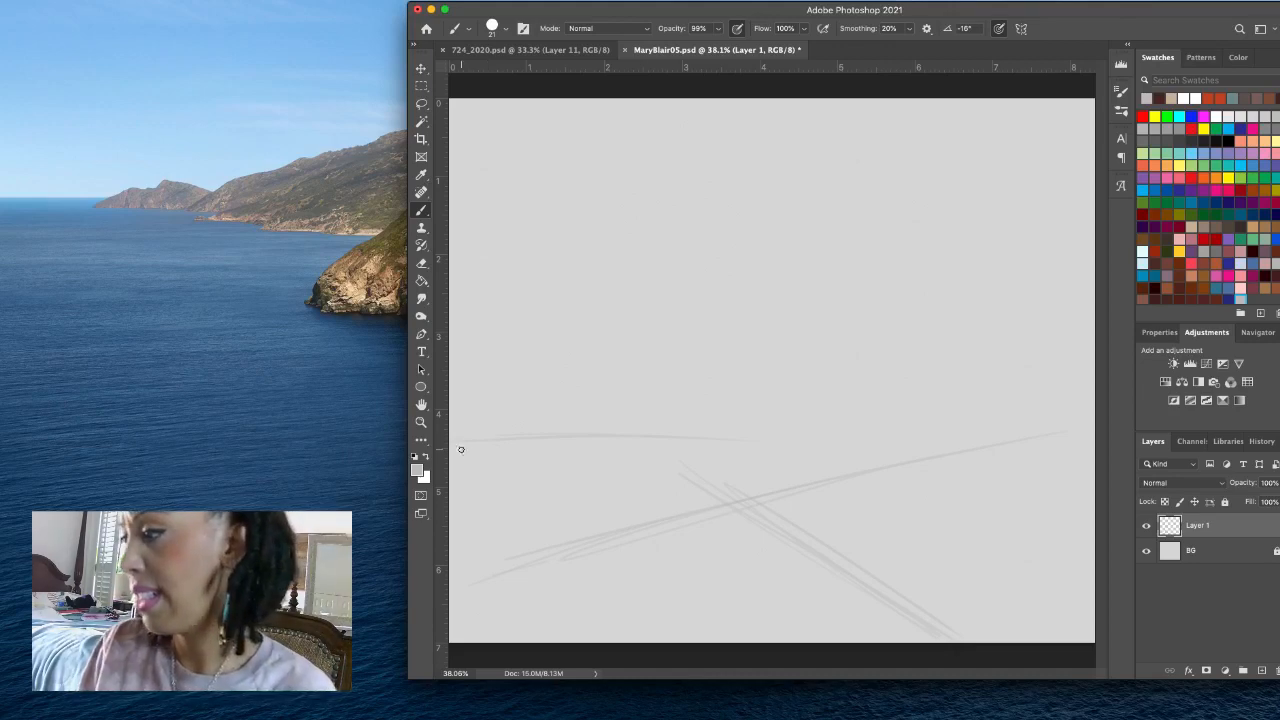
# - Sketch a nearly horizontal horizon line across the canvas width, just above the crossing diagonals
pyautogui.moveTo(462, 449); pyautogui.dragTo(1022, 453)
pyautogui.moveTo(503, 450); pyautogui.dragTo(1032, 440)
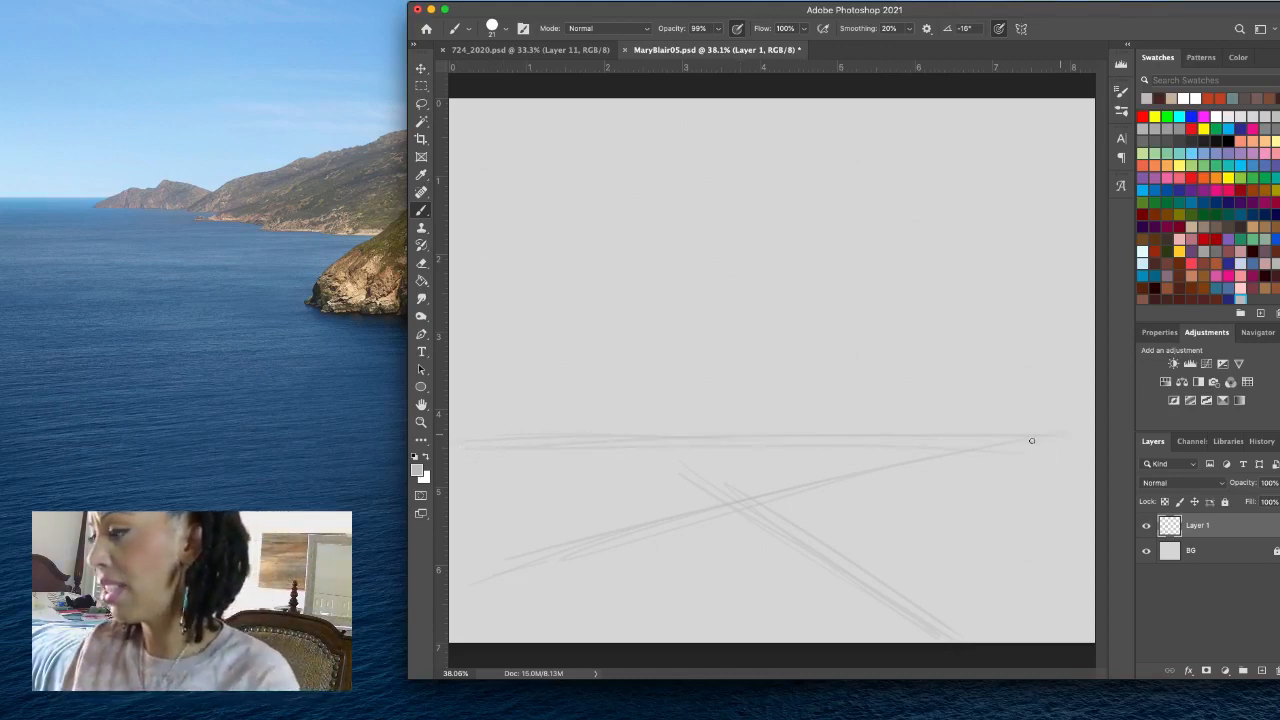
pyautogui.moveTo(639, 450); pyautogui.dragTo(1022, 437)
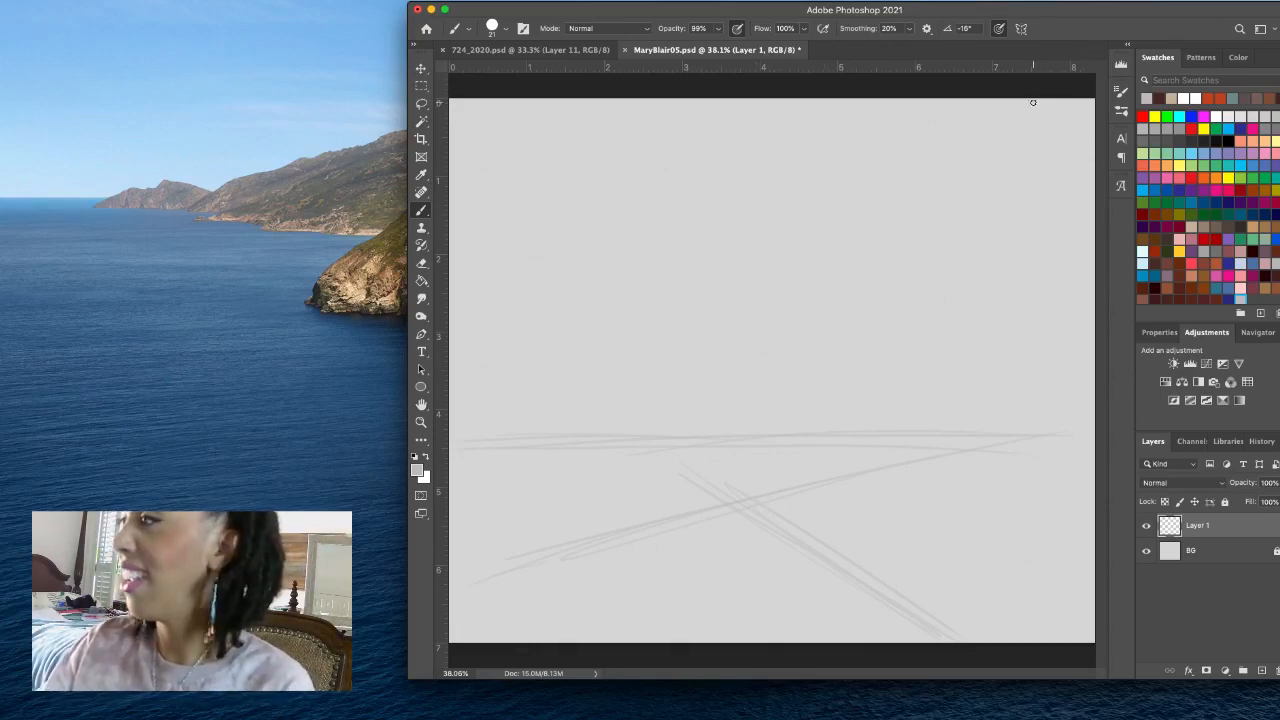
# - Sketch an S-curve descending from the canvas's upper right and a reinforced dome-shaped arc rising over the horizon at left of centre
pyautogui.moveTo(1036, 100)
pyautogui.mouseDown()
pyautogui.moveTo(960, 126)
pyautogui.moveTo(911, 166)
pyautogui.moveTo(803, 314)
pyautogui.moveTo(688, 388)
pyautogui.mouseUp()
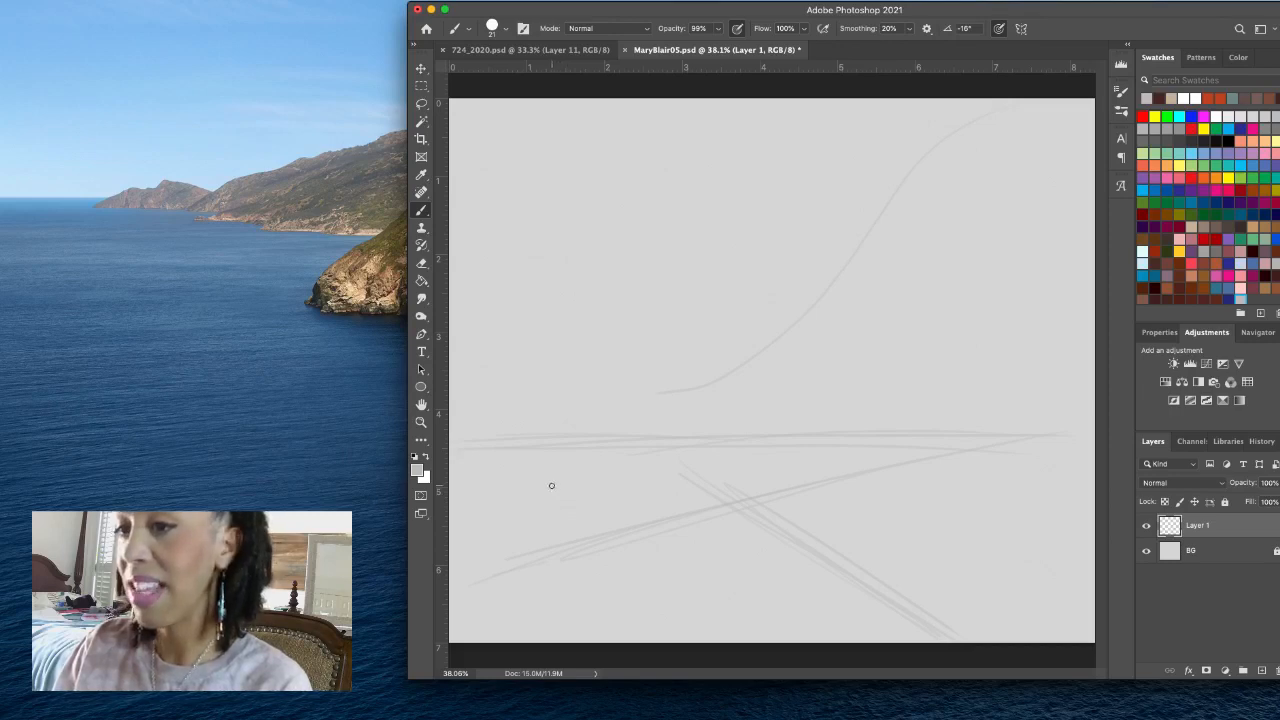
pyautogui.moveTo(553, 487)
pyautogui.mouseDown()
pyautogui.moveTo(552, 395)
pyautogui.moveTo(609, 331)
pyautogui.moveTo(664, 306)
pyautogui.moveTo(782, 293)
pyautogui.mouseUp()
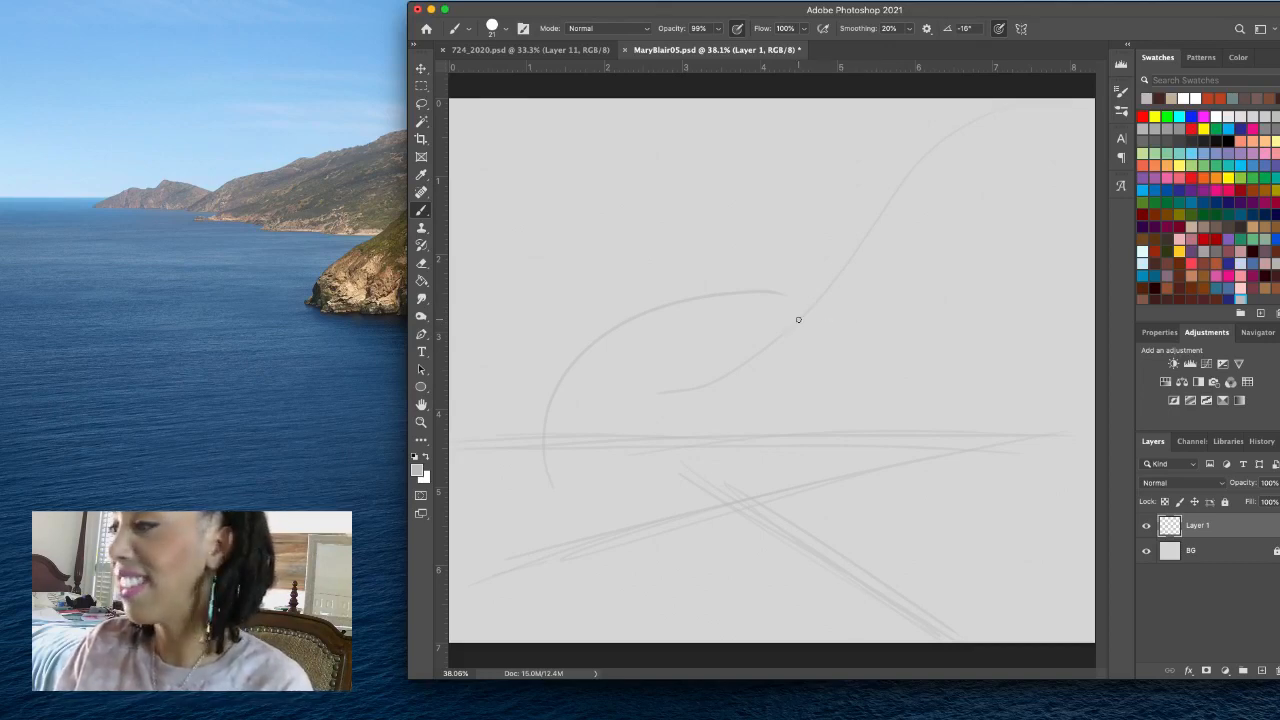
pyautogui.moveTo(798, 319)
pyautogui.mouseDown()
pyautogui.moveTo(766, 271)
pyautogui.moveTo(705, 260)
pyautogui.moveTo(646, 287)
pyautogui.moveTo(569, 376)
pyautogui.mouseUp()
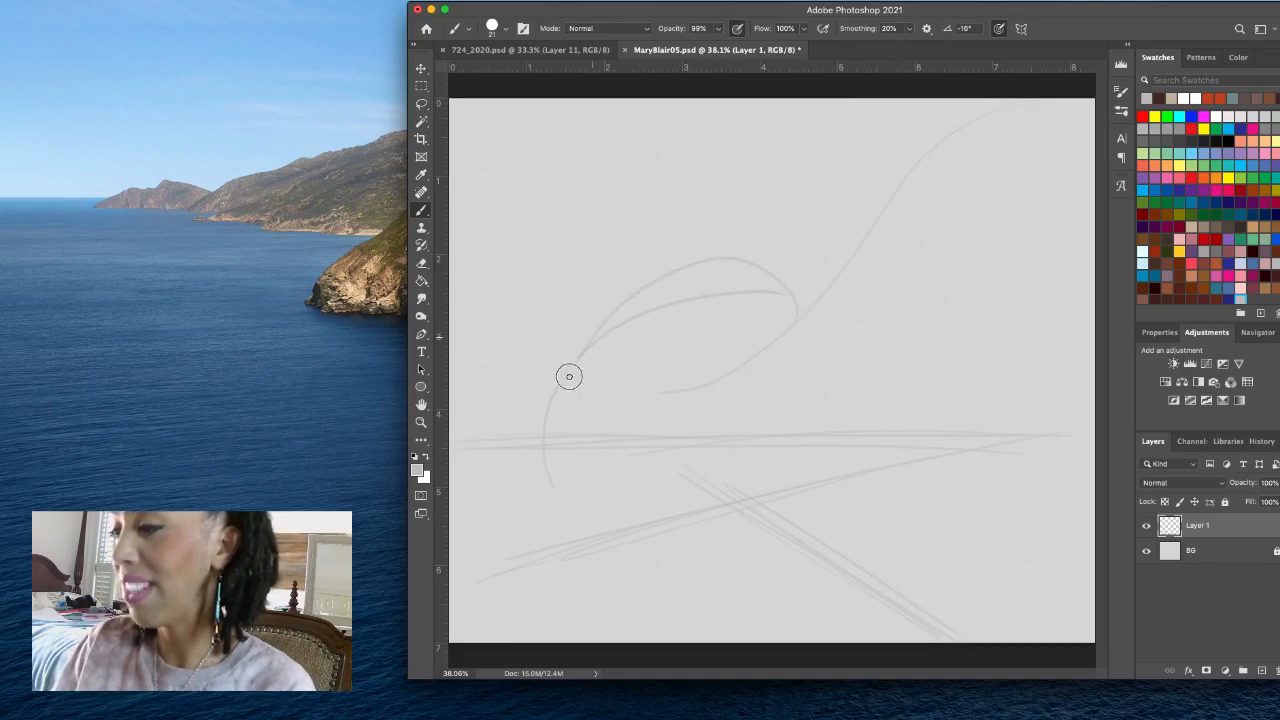
pyautogui.moveTo(546, 469)
pyautogui.mouseDown()
pyautogui.moveTo(574, 354)
pyautogui.moveTo(641, 291)
pyautogui.moveTo(761, 265)
pyautogui.moveTo(812, 295)
pyautogui.moveTo(790, 273)
pyautogui.moveTo(729, 257)
pyautogui.moveTo(615, 309)
pyautogui.moveTo(572, 364)
pyautogui.moveTo(548, 456)
pyautogui.moveTo(599, 321)
pyautogui.moveTo(685, 271)
pyautogui.moveTo(619, 303)
pyautogui.moveTo(553, 429)
pyautogui.moveTo(562, 456)
pyautogui.moveTo(818, 307)
pyautogui.mouseUp()
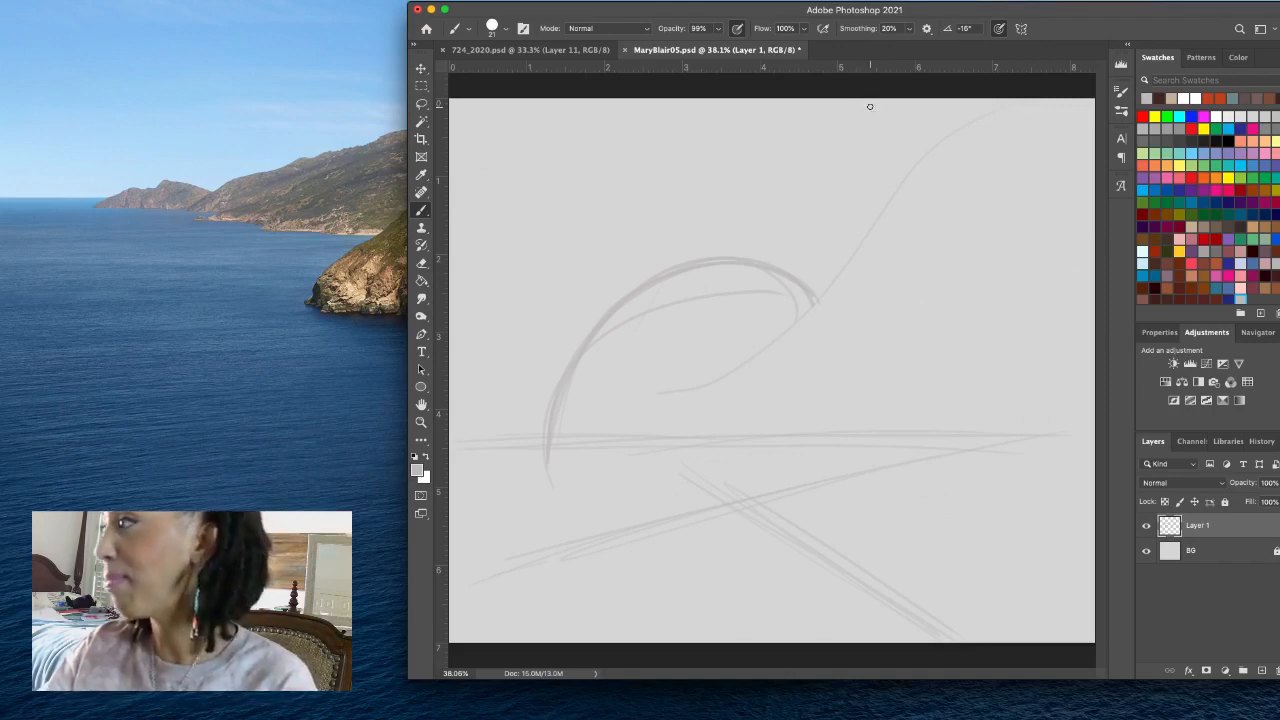
# - Sketch a rounded bowl-shaped arc in the canvas's upper-right corner and a curve from the top edge down to the dome's peak
pyautogui.moveTo(869, 106)
pyautogui.mouseDown()
pyautogui.moveTo(949, 222)
pyautogui.moveTo(1088, 240)
pyautogui.mouseUp()
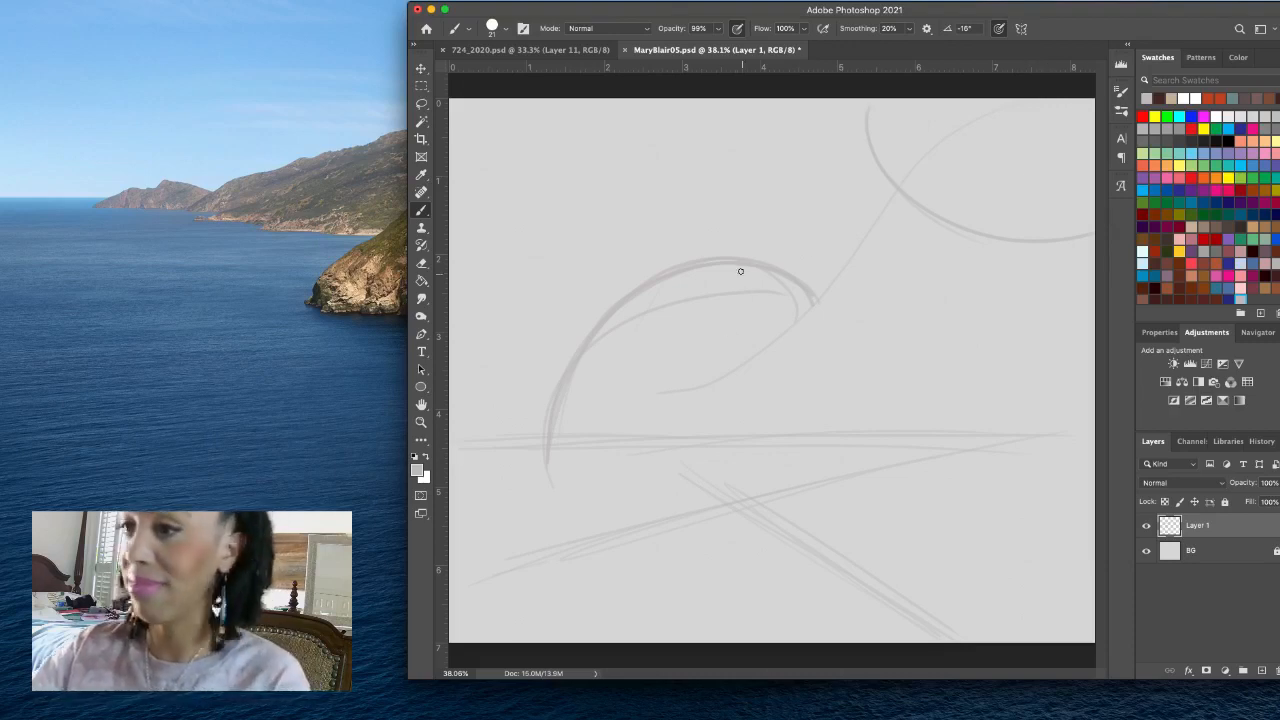
pyautogui.moveTo(849, 91); pyautogui.dragTo(731, 249)
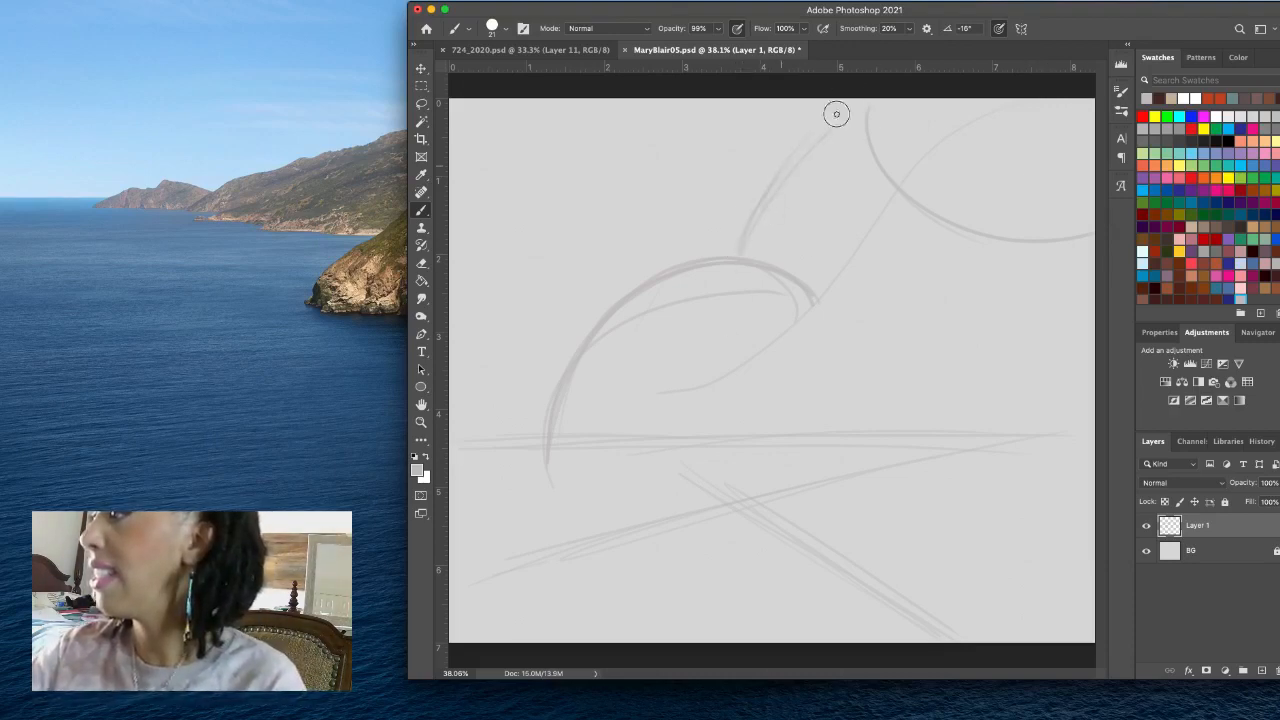
pyautogui.moveTo(850, 106); pyautogui.dragTo(738, 258)
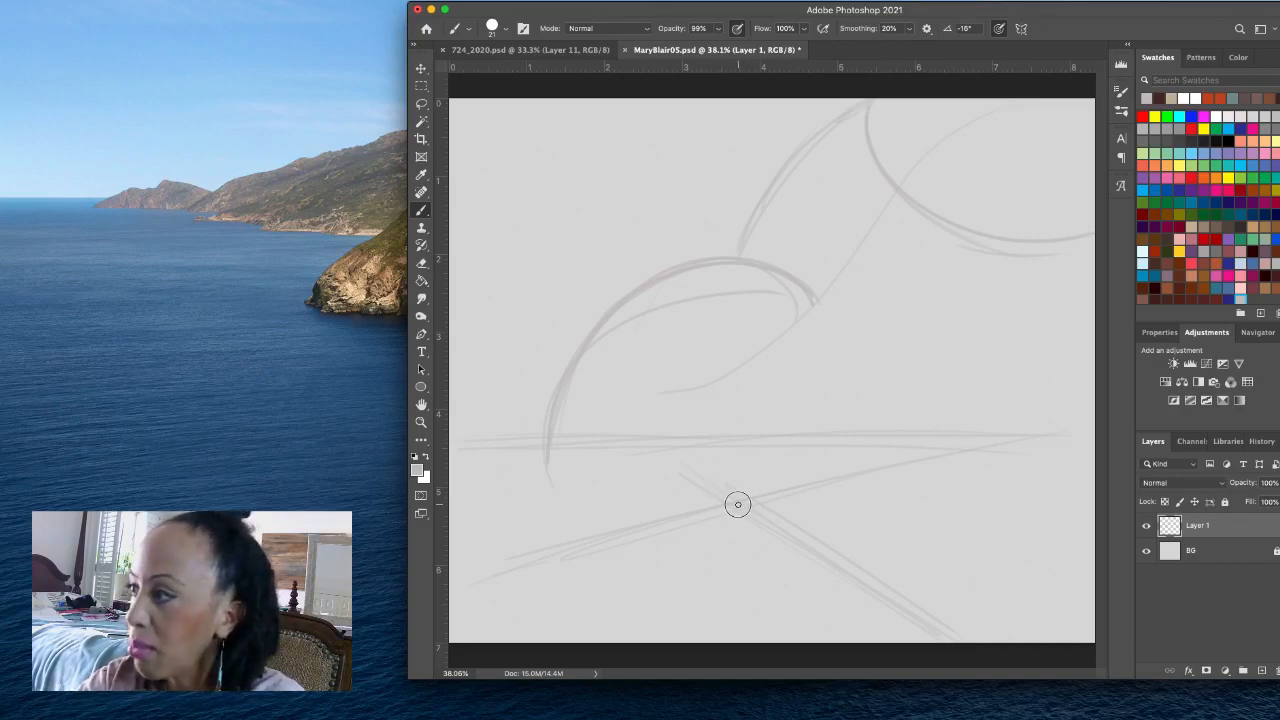
# - Sketch a thick curve sweeping up from the diagonals' crossing to the upper-right edge, and darken the diagonal running down to the lower right
pyautogui.moveTo(738, 484)
pyautogui.mouseDown()
pyautogui.moveTo(760, 404)
pyautogui.moveTo(831, 262)
pyautogui.moveTo(1054, 100)
pyautogui.mouseUp()
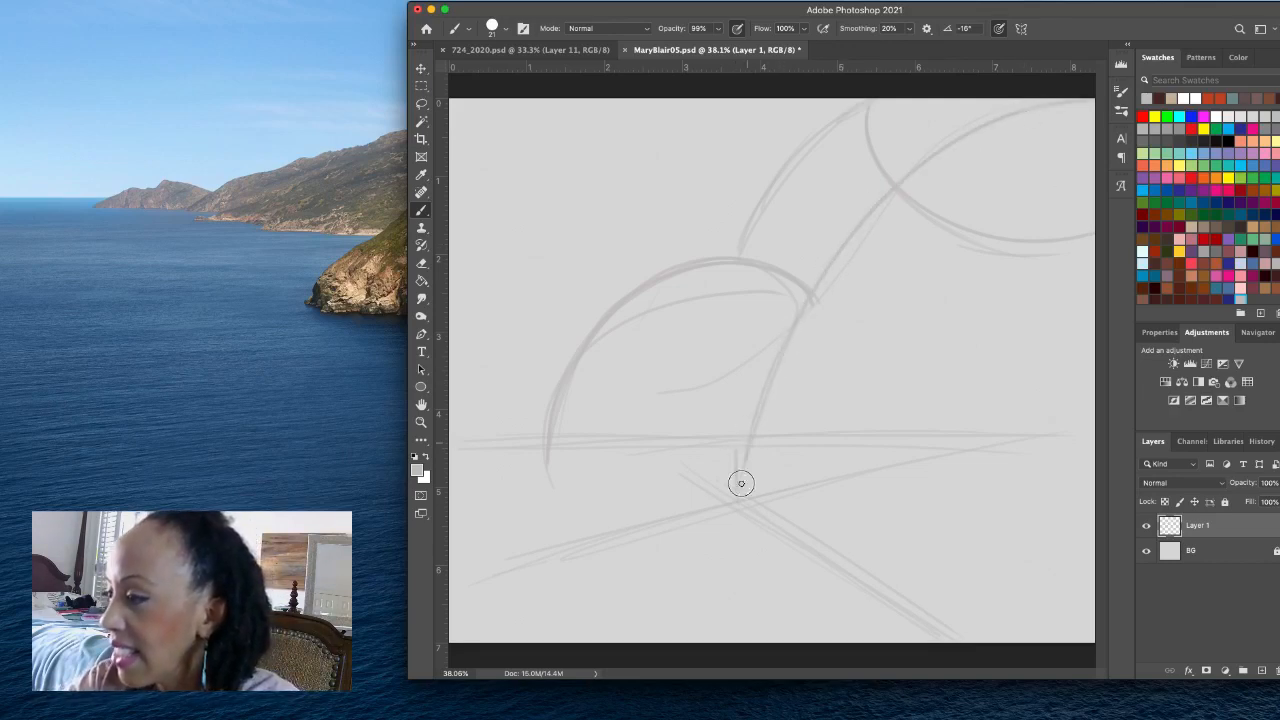
pyautogui.moveTo(740, 469)
pyautogui.mouseDown()
pyautogui.moveTo(752, 417)
pyautogui.moveTo(827, 261)
pyautogui.moveTo(919, 167)
pyautogui.mouseUp()
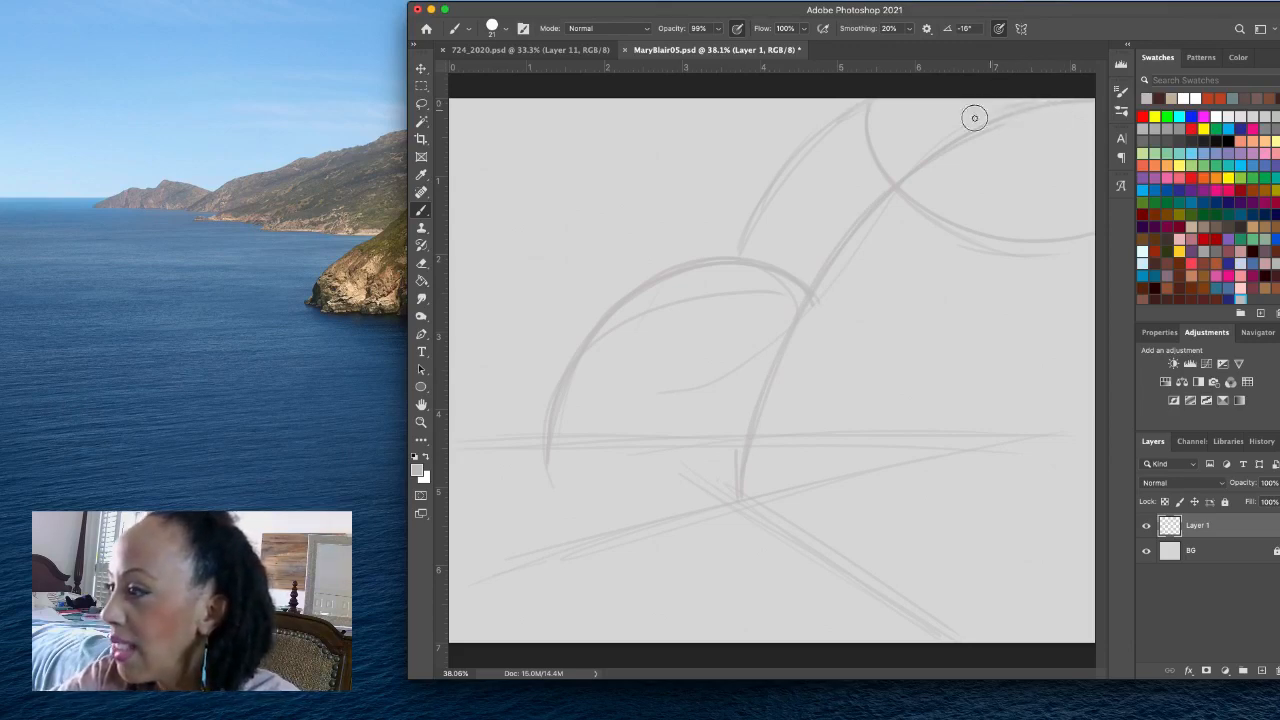
pyautogui.moveTo(743, 464)
pyautogui.mouseDown()
pyautogui.moveTo(781, 333)
pyautogui.moveTo(894, 180)
pyautogui.moveTo(1060, 94)
pyautogui.mouseUp()
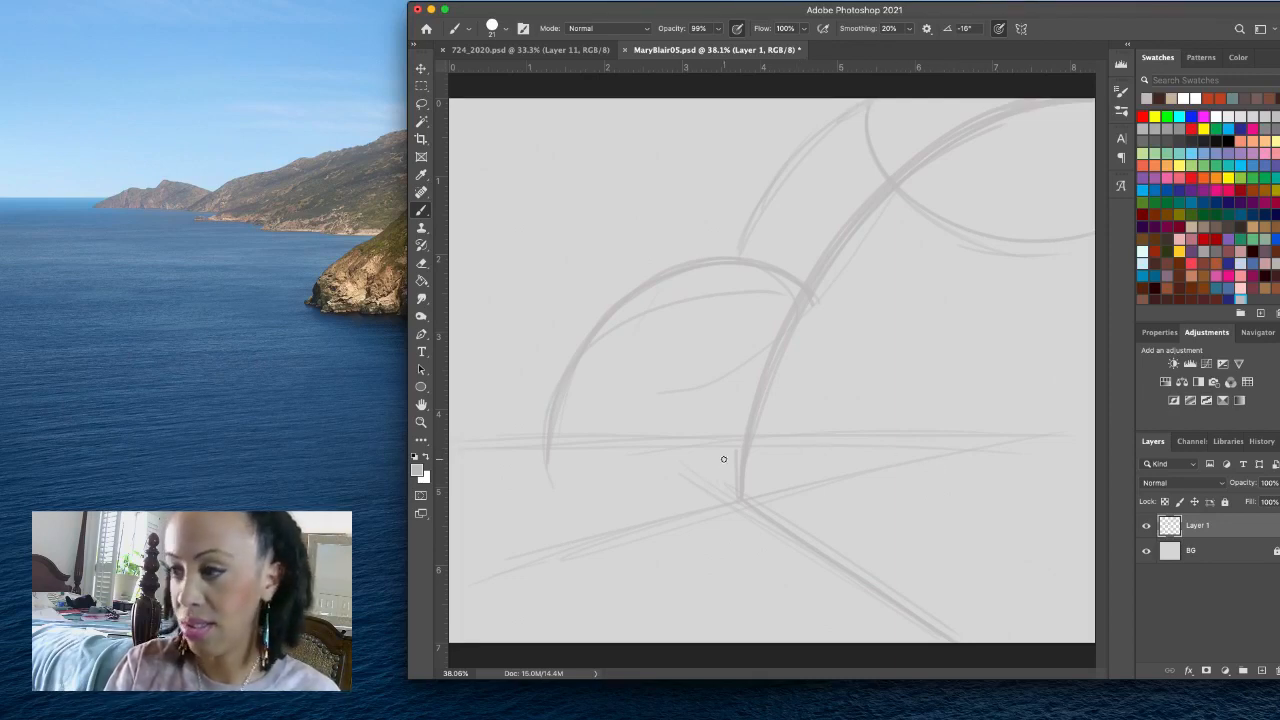
# - Sketch a heavy sloping ground line from the base of the large curve down to the canvas's left edge, layering several strokes
pyautogui.moveTo(731, 456)
pyautogui.mouseDown()
pyautogui.moveTo(409, 579)
pyautogui.moveTo(735, 464)
pyautogui.mouseUp()
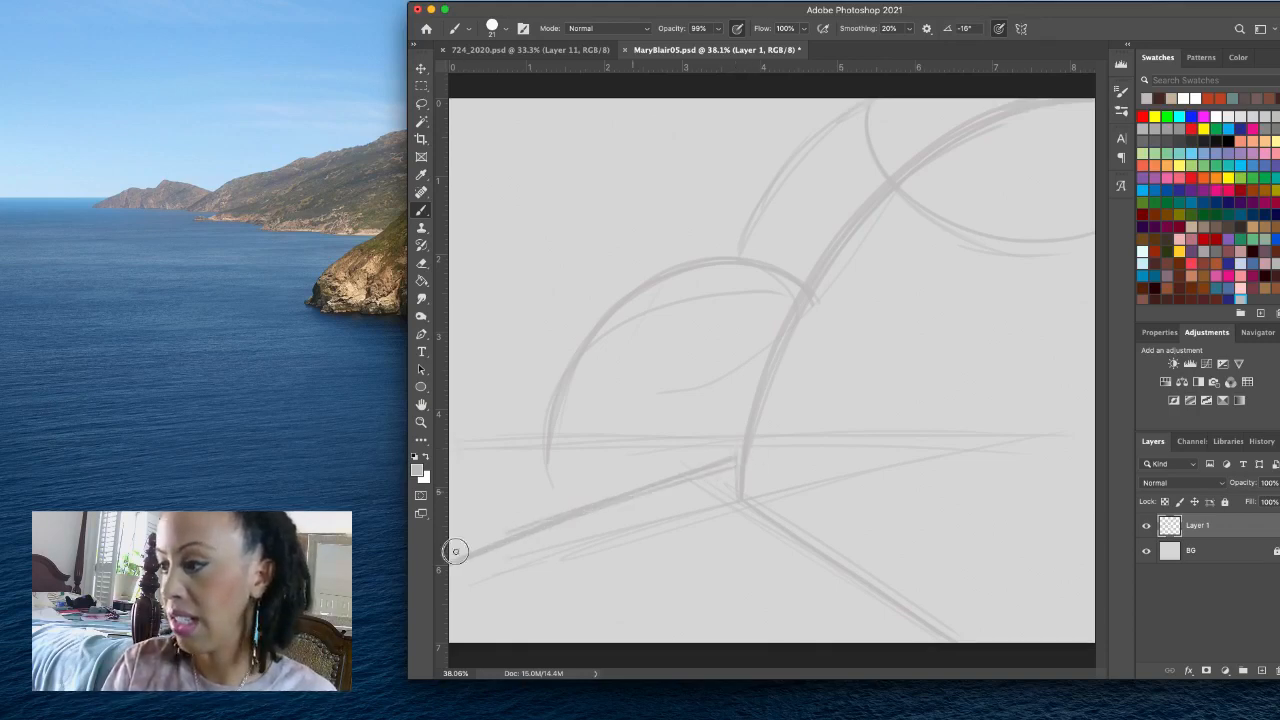
pyautogui.moveTo(454, 546); pyautogui.dragTo(740, 463)
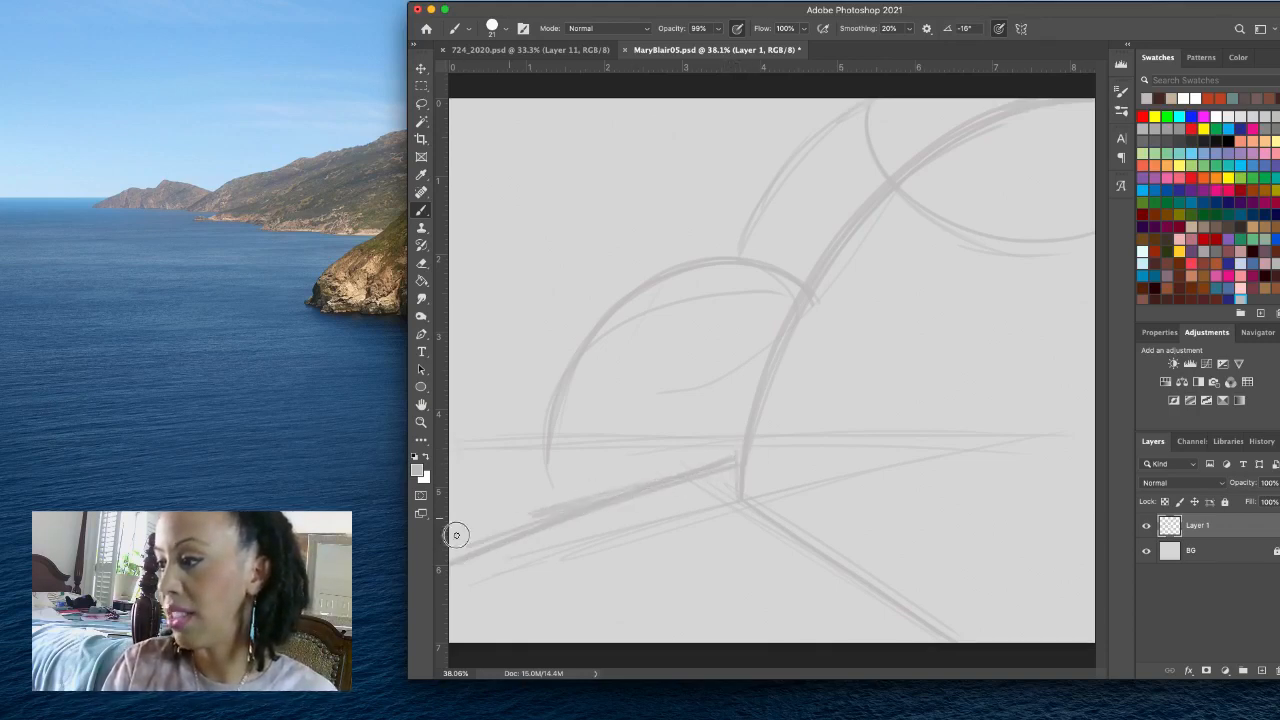
pyautogui.moveTo(735, 462); pyautogui.dragTo(497, 513)
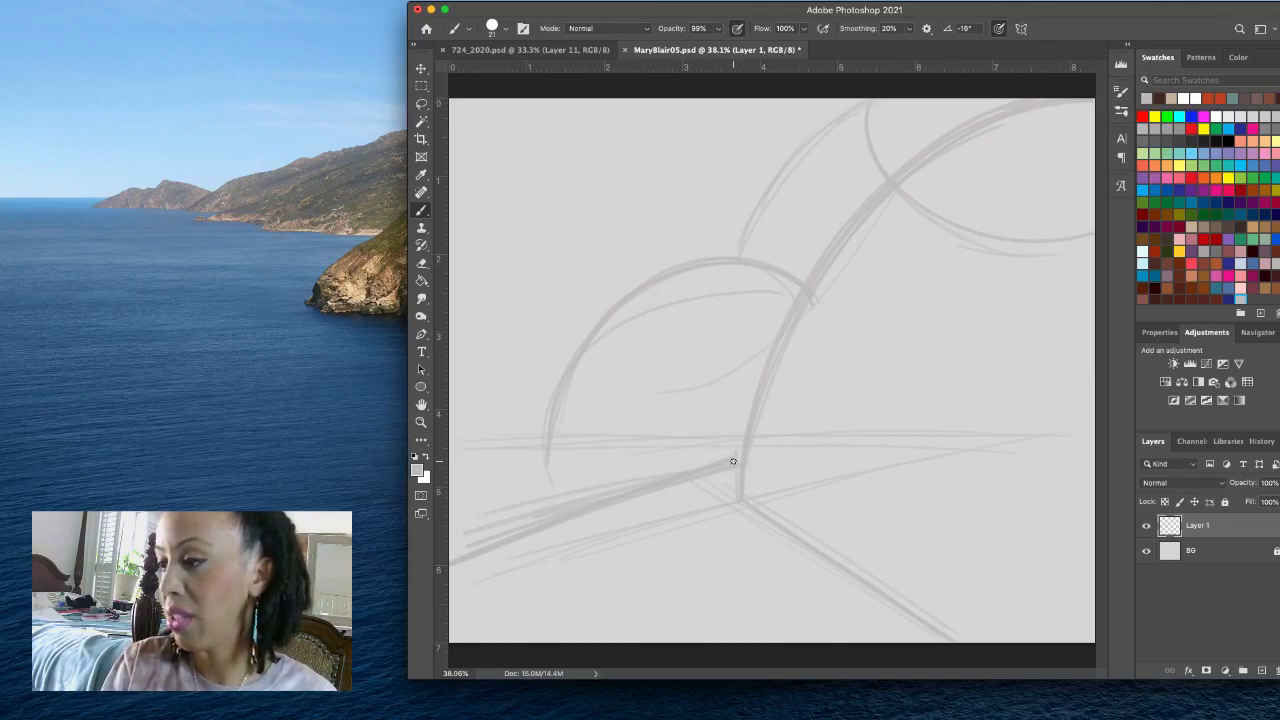
pyautogui.moveTo(735, 460); pyautogui.dragTo(460, 533)
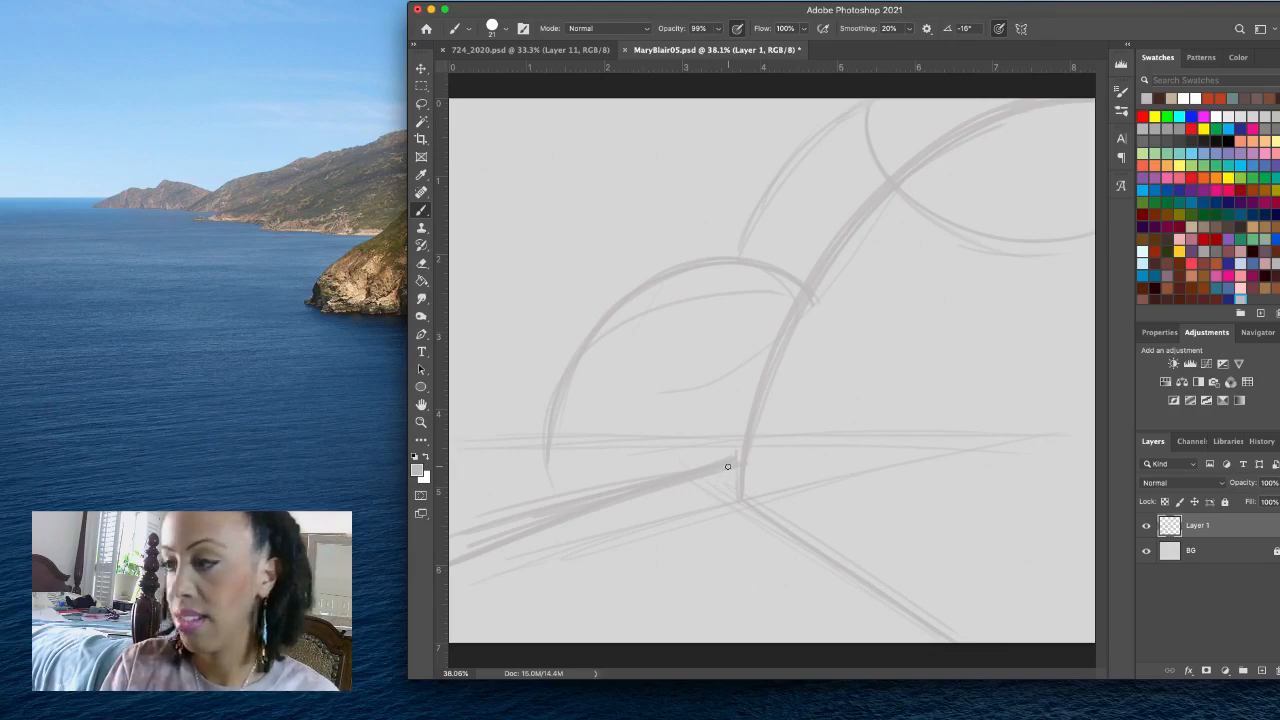
pyautogui.moveTo(738, 461); pyautogui.dragTo(458, 532)
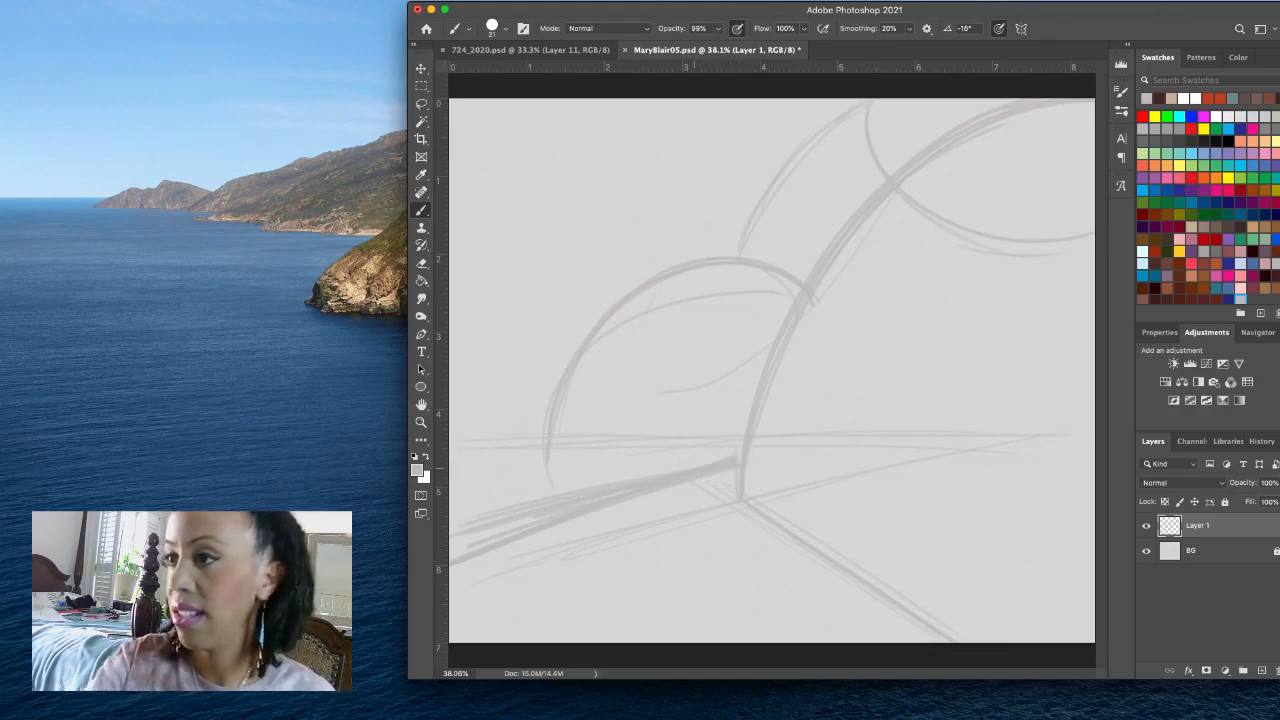
# - Lasso the stray strokes beneath the left ground line, delete them, clear the selection and return to the Brush tool
pyautogui.click(421, 103)
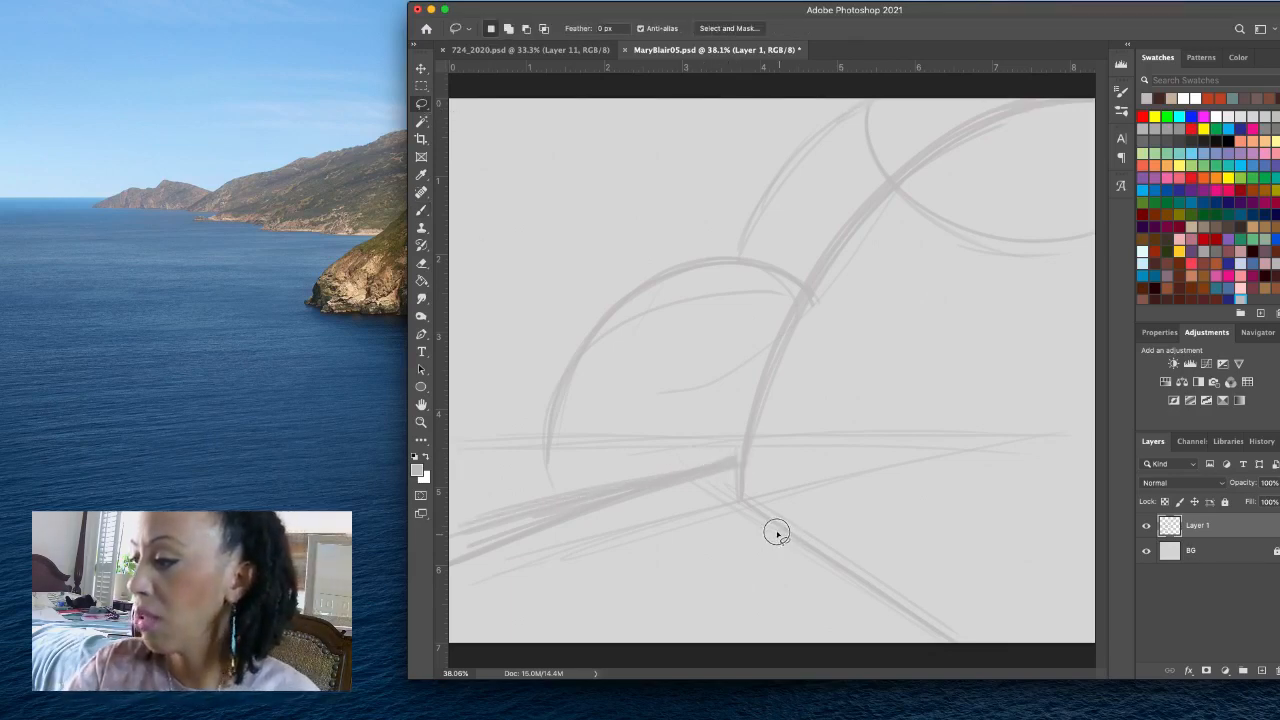
pyautogui.moveTo(767, 524)
pyautogui.mouseDown()
pyautogui.moveTo(737, 503)
pyautogui.moveTo(737, 463)
pyautogui.moveTo(450, 538)
pyautogui.moveTo(563, 508)
pyautogui.moveTo(491, 517)
pyautogui.moveTo(729, 589)
pyautogui.moveTo(765, 570)
pyautogui.mouseUp()
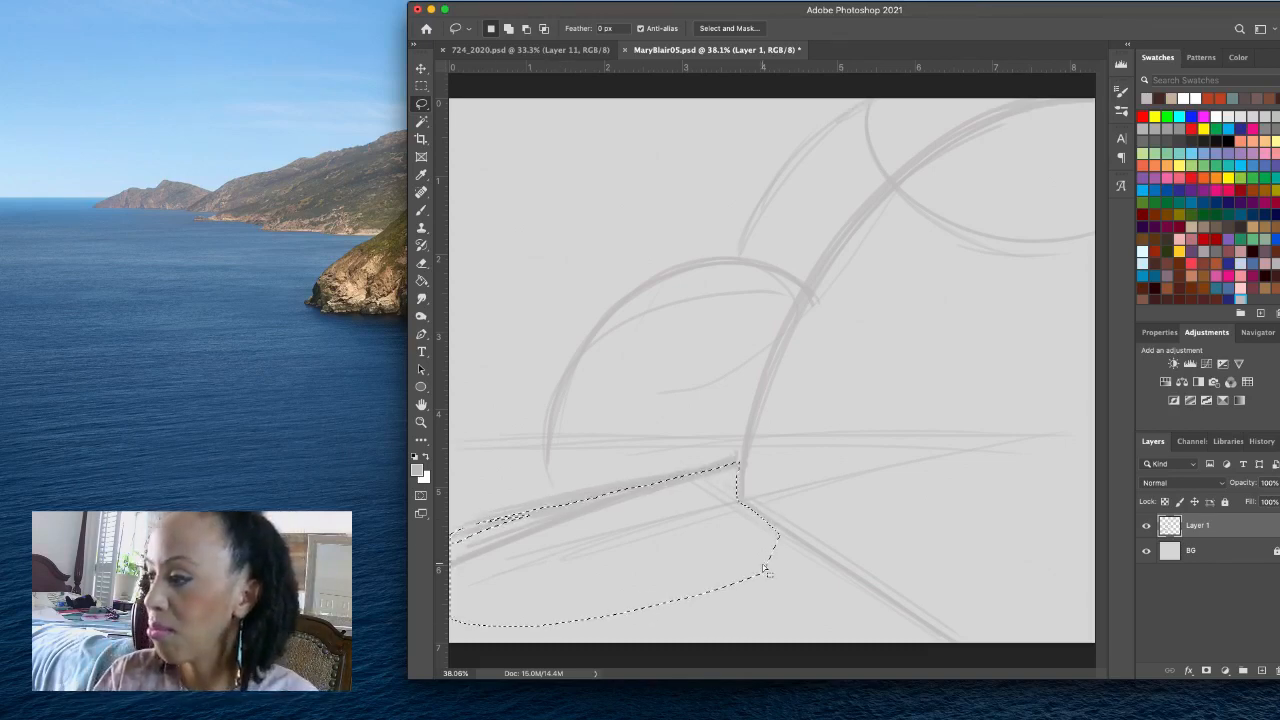
pyautogui.press('super+d')
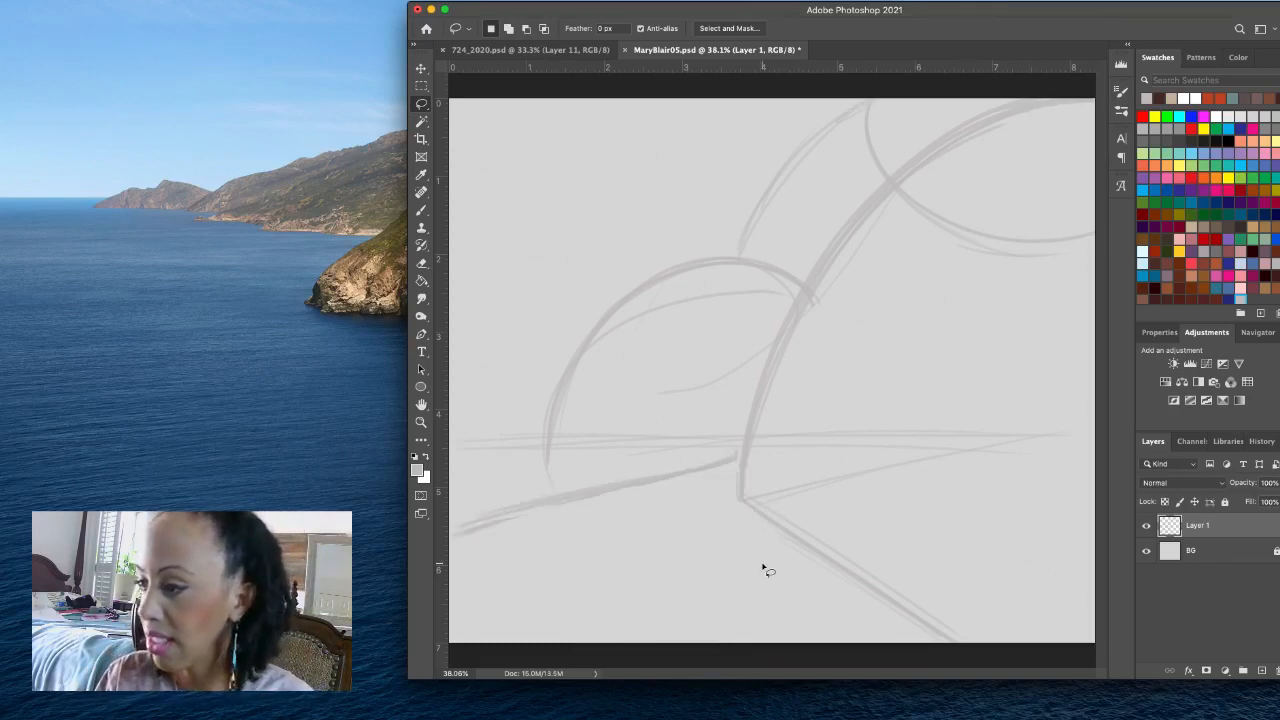
pyautogui.click(421, 210)
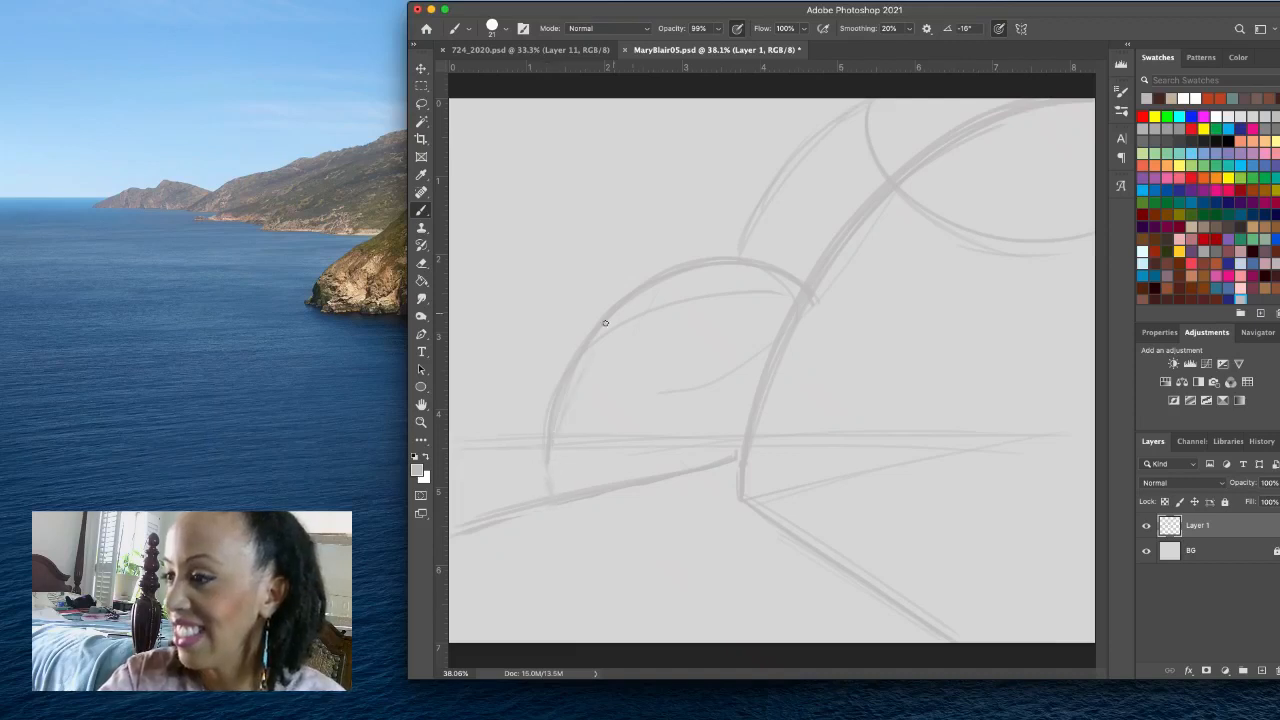
# - Darken the dome's left side and sketch a bowl-shaped arc hanging from the canvas's top edge above it, layering several strokes
pyautogui.moveTo(546, 482)
pyautogui.mouseDown()
pyautogui.moveTo(551, 420)
pyautogui.moveTo(599, 334)
pyautogui.mouseUp()
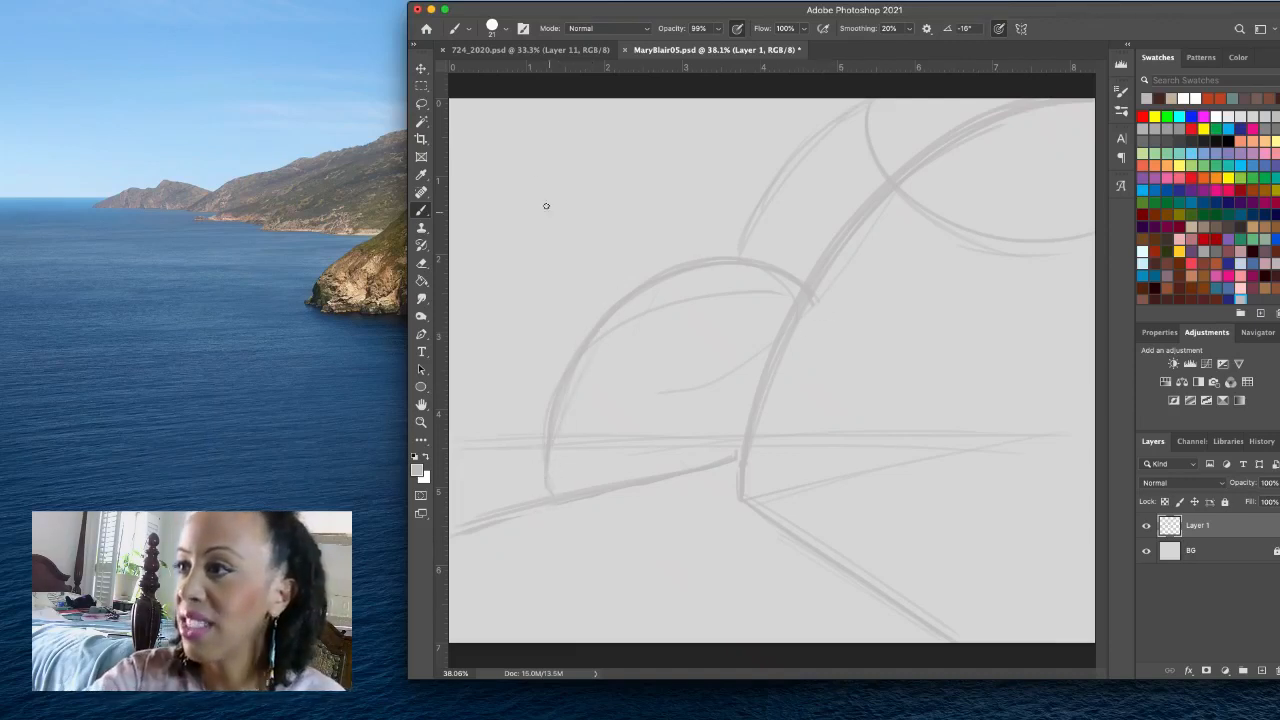
pyautogui.moveTo(478, 121)
pyautogui.mouseDown()
pyautogui.moveTo(489, 154)
pyautogui.moveTo(532, 194)
pyautogui.moveTo(662, 211)
pyautogui.moveTo(712, 189)
pyautogui.moveTo(799, 101)
pyautogui.mouseUp()
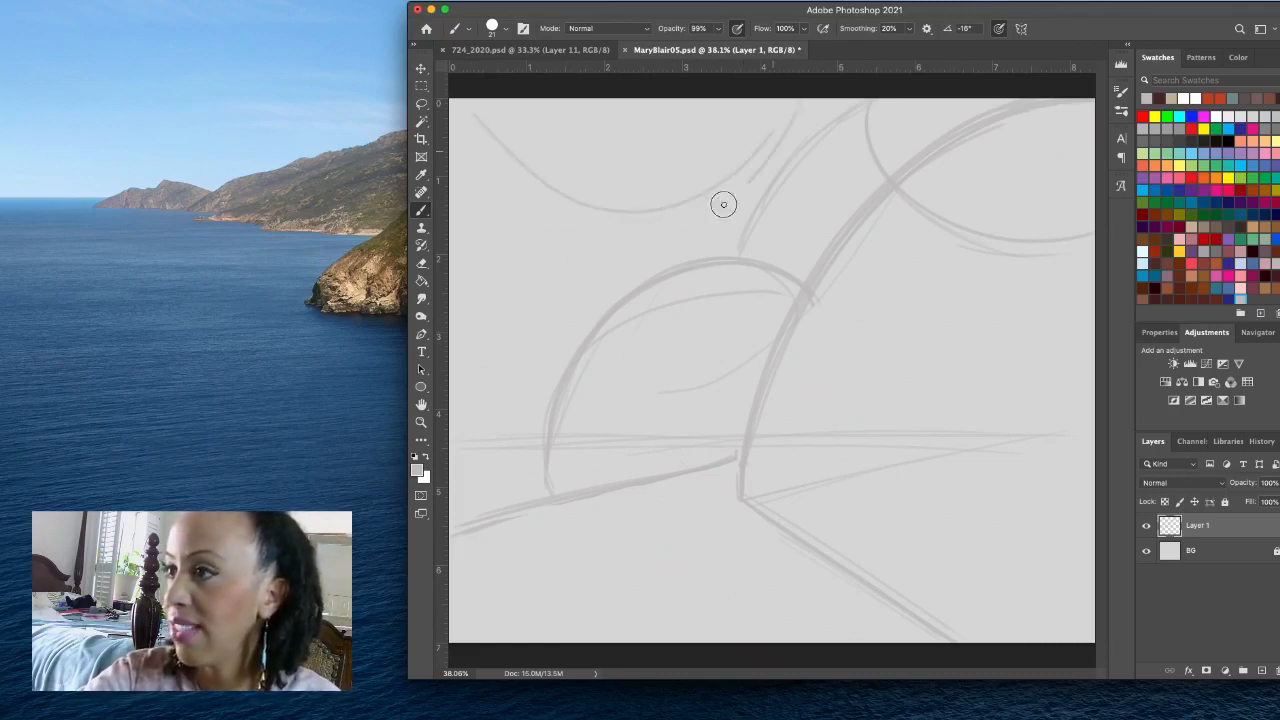
pyautogui.moveTo(482, 97)
pyautogui.mouseDown()
pyautogui.moveTo(518, 178)
pyautogui.moveTo(704, 177)
pyautogui.mouseUp()
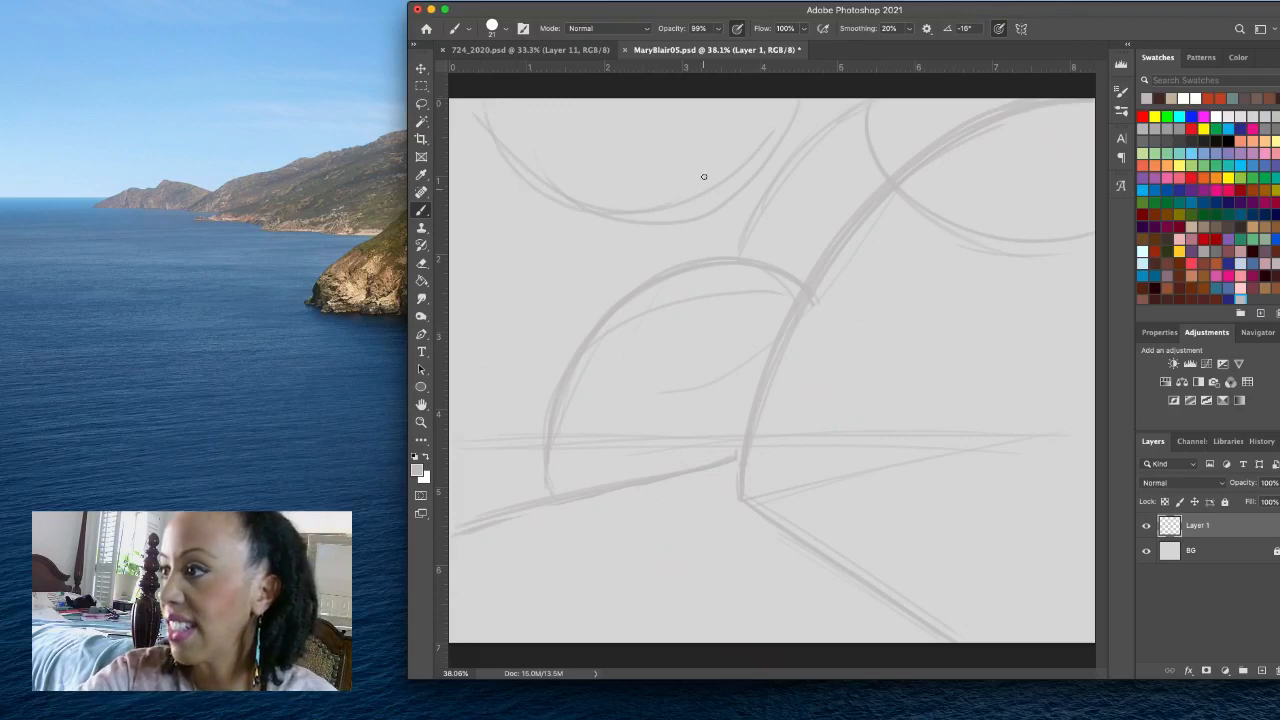
pyautogui.moveTo(513, 144)
pyautogui.mouseDown()
pyautogui.moveTo(534, 194)
pyautogui.moveTo(791, 106)
pyautogui.mouseUp()
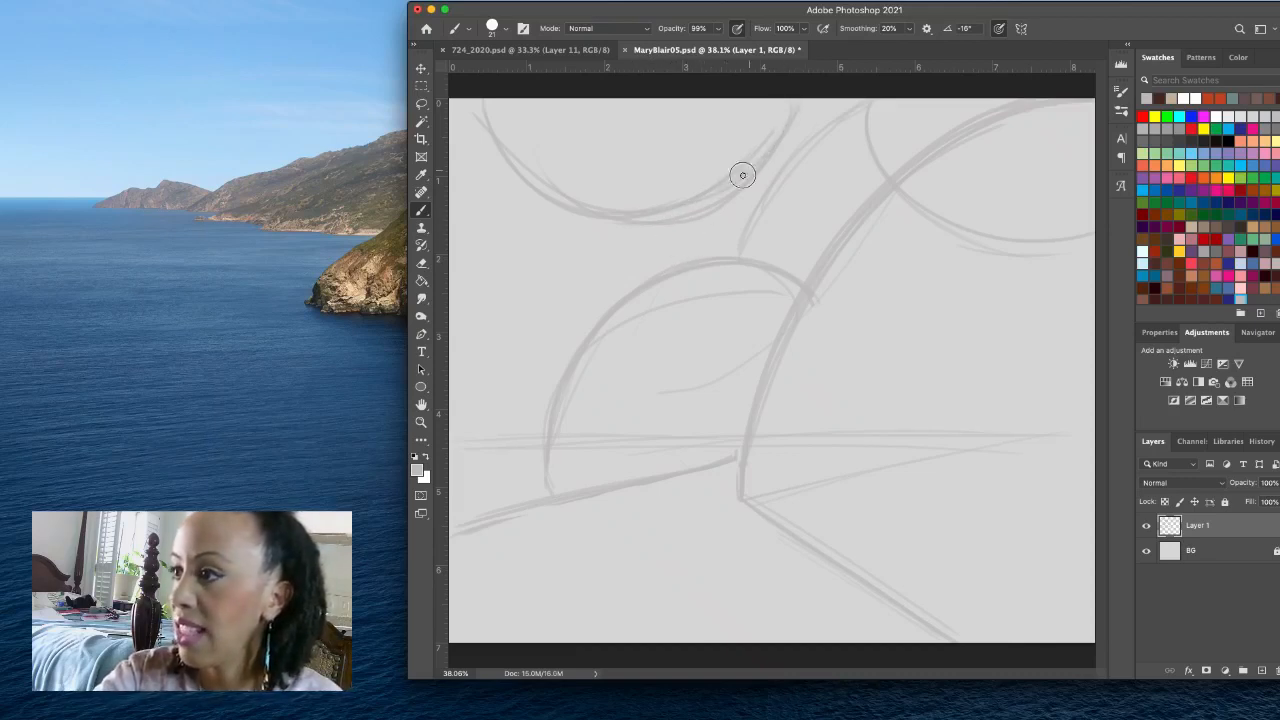
pyautogui.moveTo(590, 206); pyautogui.dragTo(525, 160)
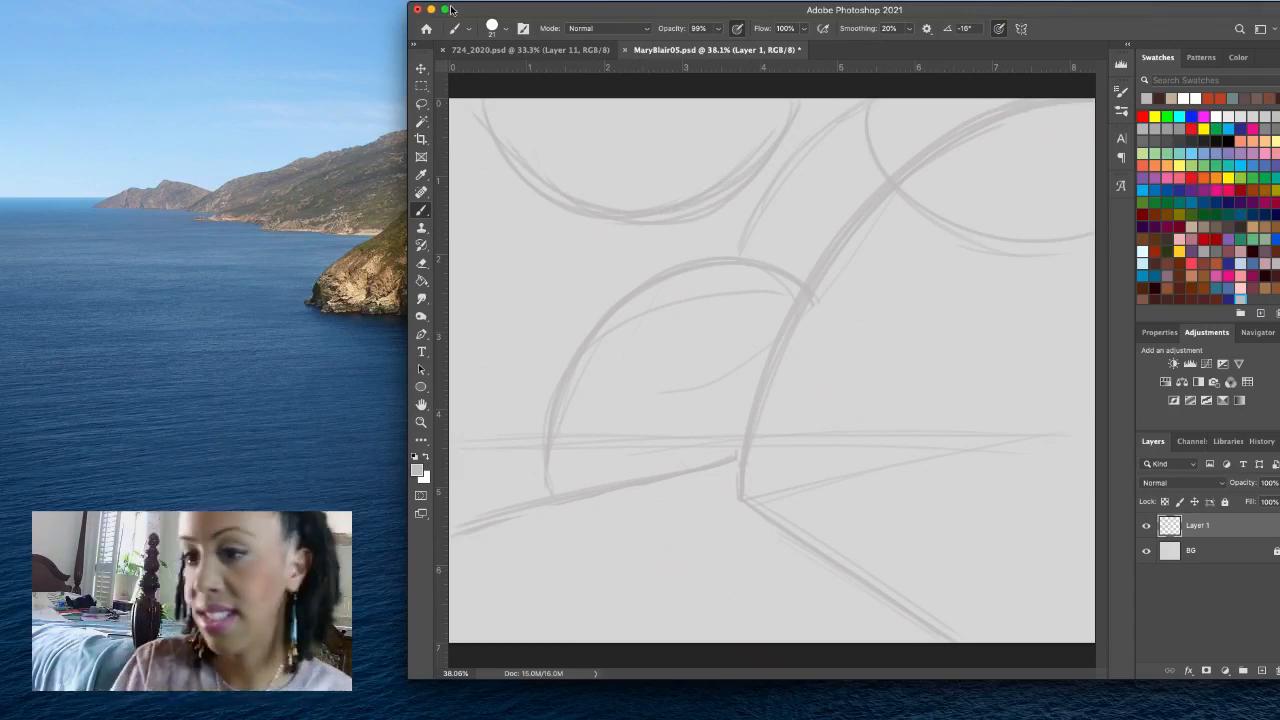
# - Sketch a small partial dome with a base line at the canvas's left edge and a short horizontal dash beside the large dome
pyautogui.moveTo(474, 442)
pyautogui.mouseDown()
pyautogui.moveTo(531, 434)
pyautogui.moveTo(517, 434)
pyautogui.mouseUp()
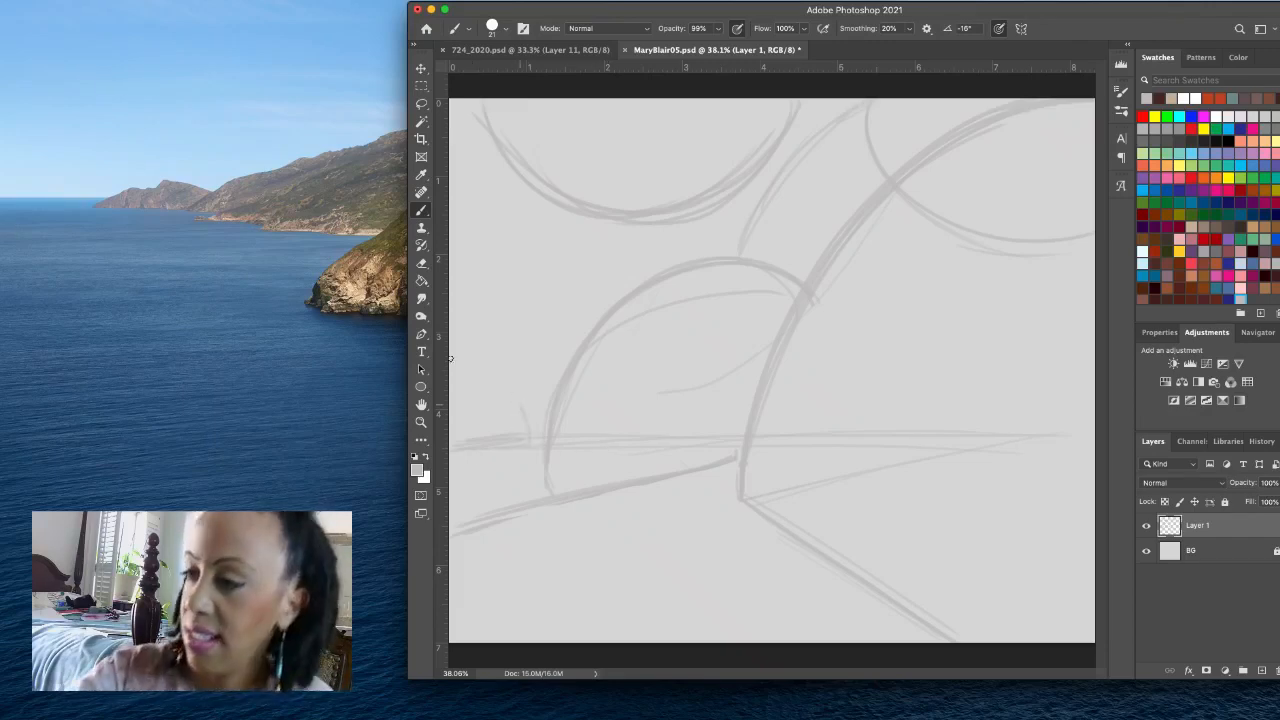
pyautogui.moveTo(456, 369); pyautogui.dragTo(531, 437)
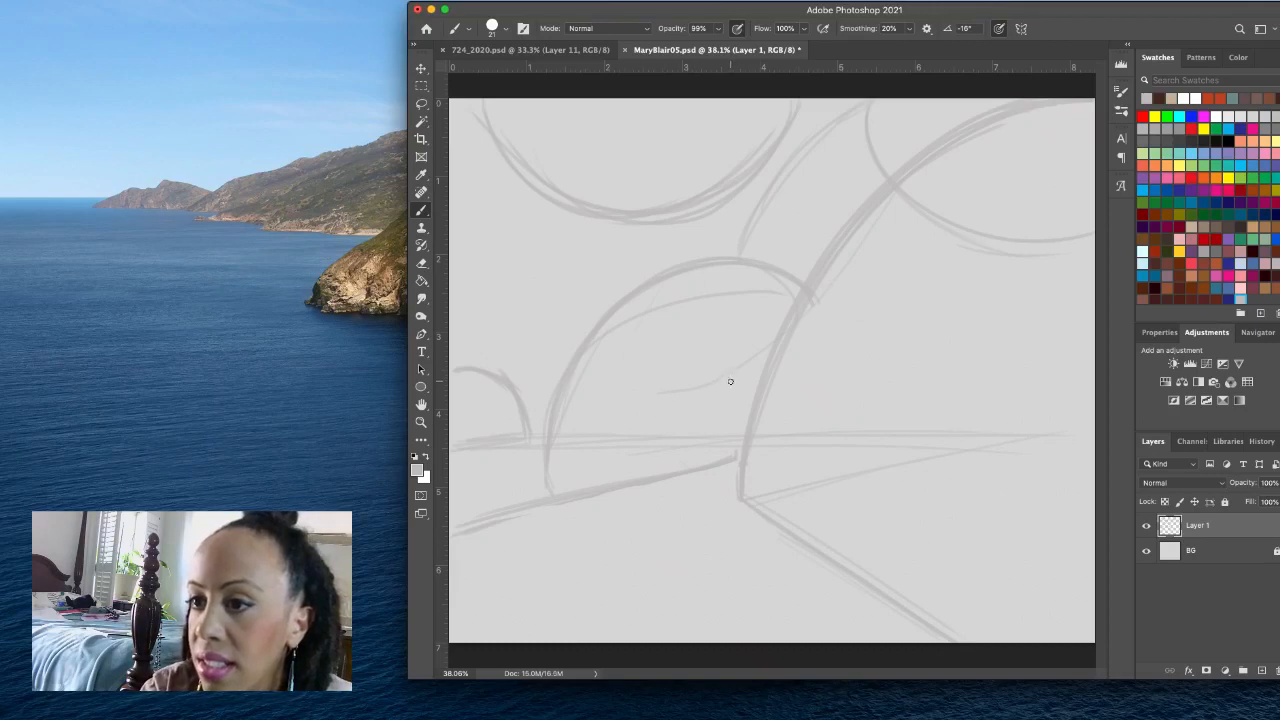
pyautogui.moveTo(590, 327); pyautogui.dragTo(545, 327)
# - Lasso the stray horizon strokes beneath the small dome's base, delete them and clear the selection
pyautogui.press('l')
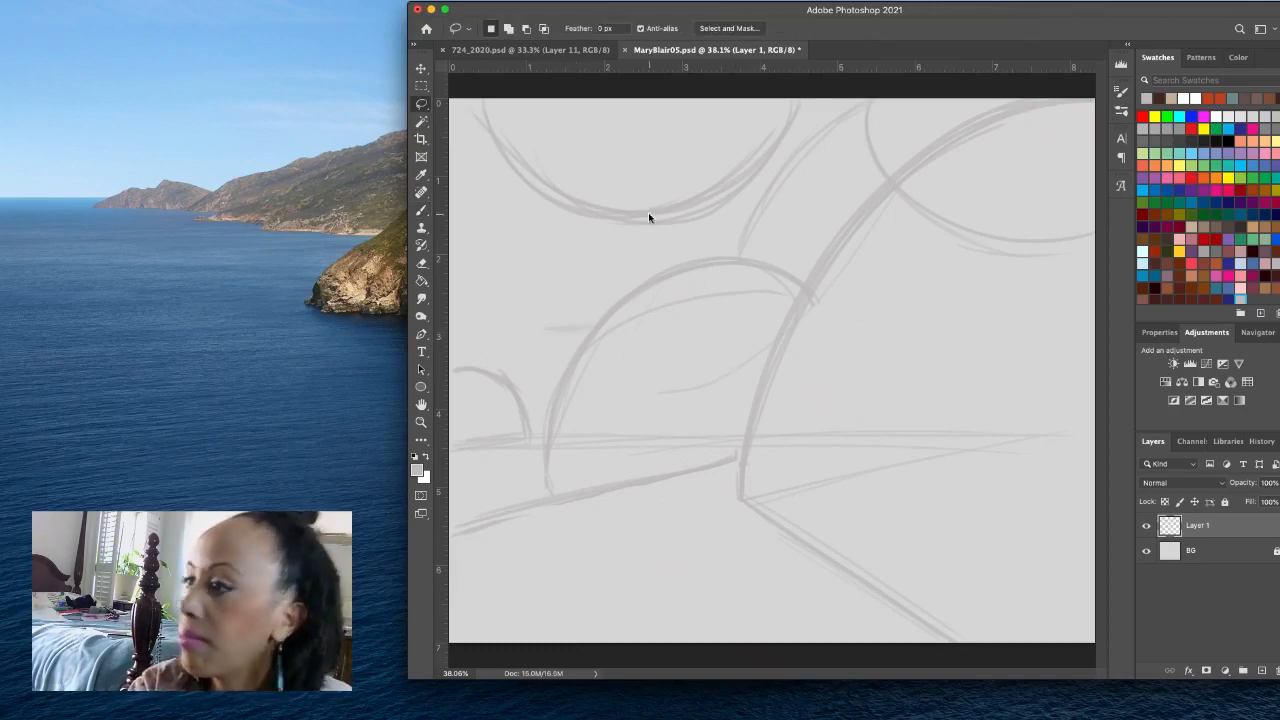
pyautogui.moveTo(560, 470)
pyautogui.mouseDown()
pyautogui.moveTo(535, 423)
pyautogui.moveTo(532, 444)
pyautogui.moveTo(471, 448)
pyautogui.moveTo(517, 484)
pyautogui.moveTo(554, 470)
pyautogui.mouseUp()
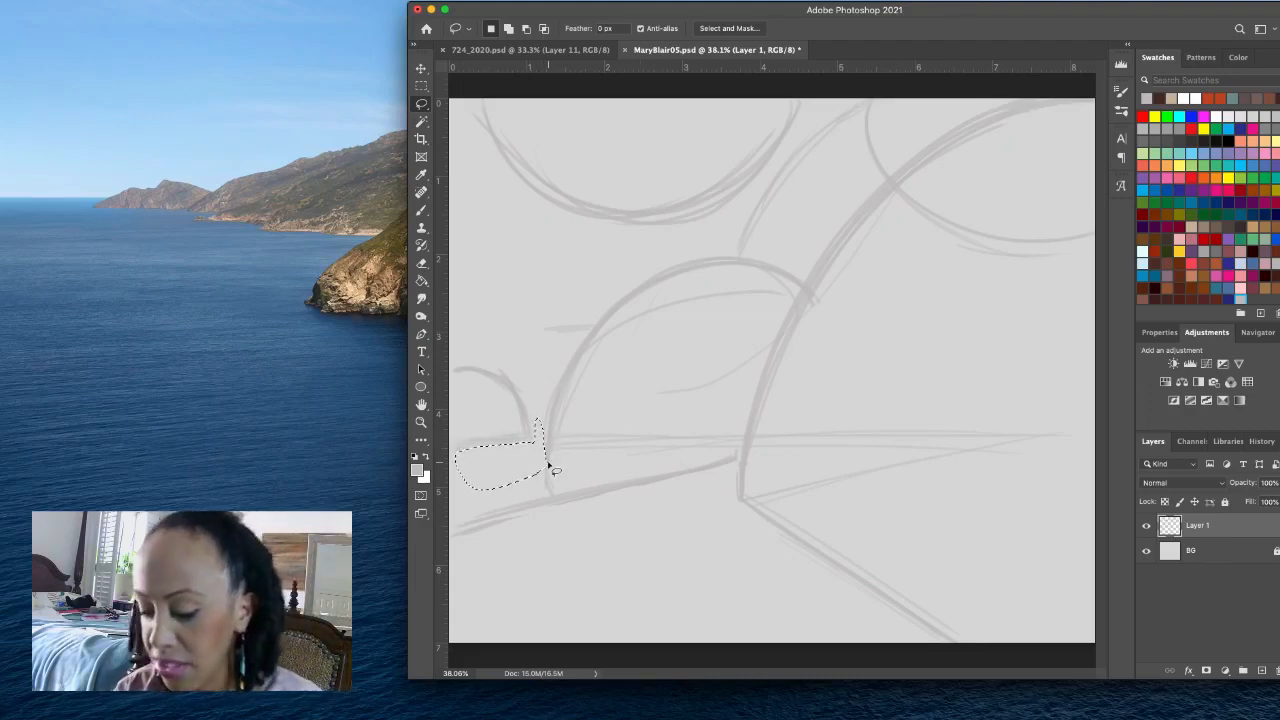
pyautogui.press('super+d')
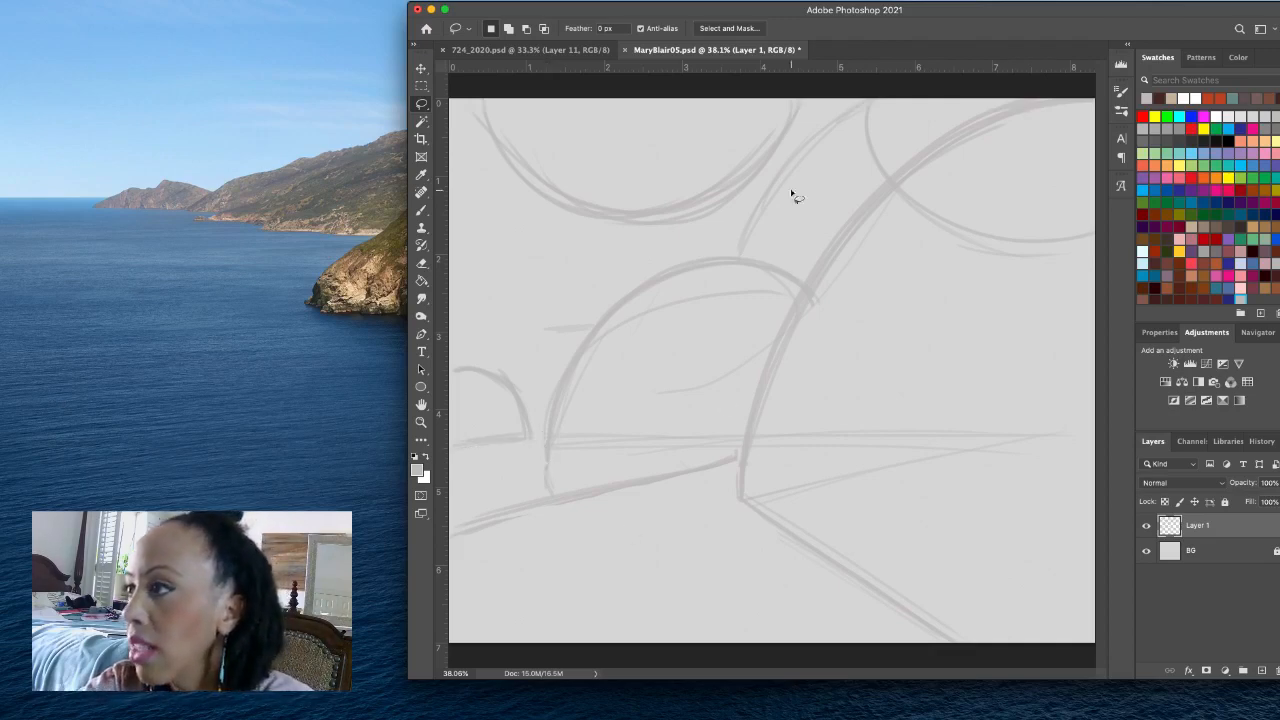
pyautogui.moveTo(795, 66)
pyautogui.mouseDown()
pyautogui.moveTo(786, 571)
pyautogui.moveTo(818, 280)
pyautogui.moveTo(812, 68)
pyautogui.mouseUp()
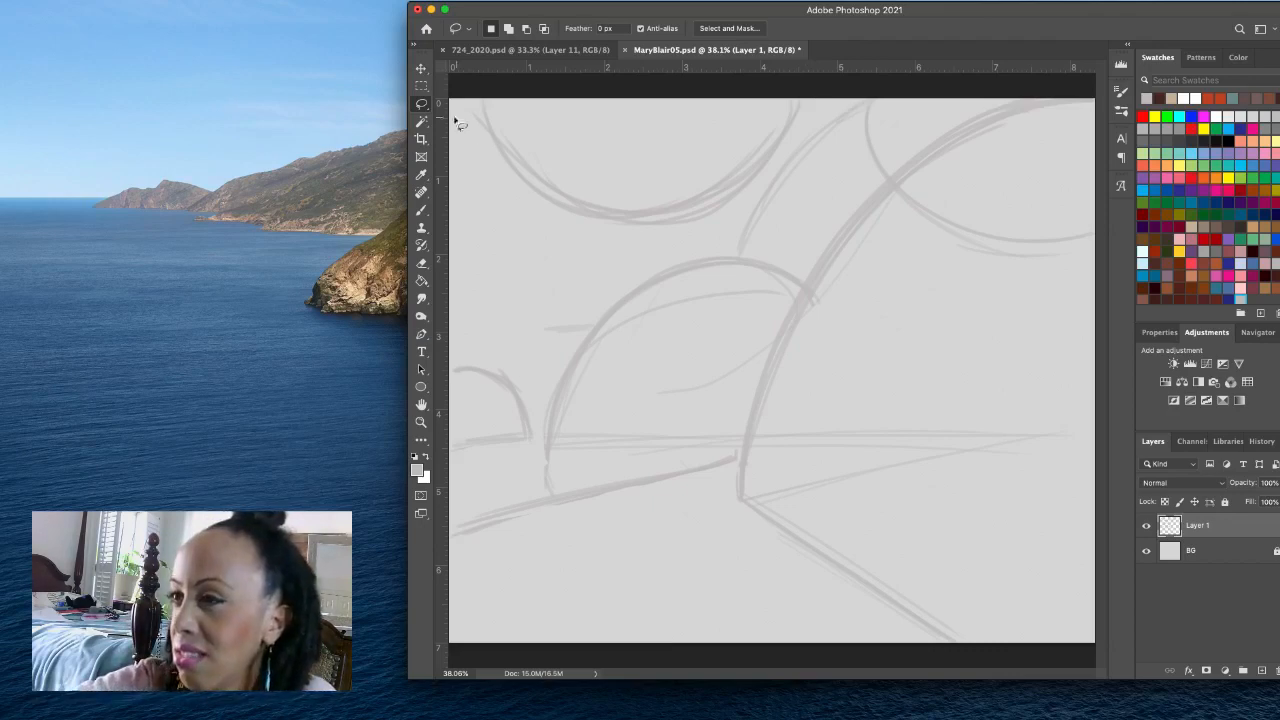
# - With the Brush, sketch short diagonal strokes left of the upper bowl arc and a curve rising from the small dome to that arc
pyautogui.click(421, 210)
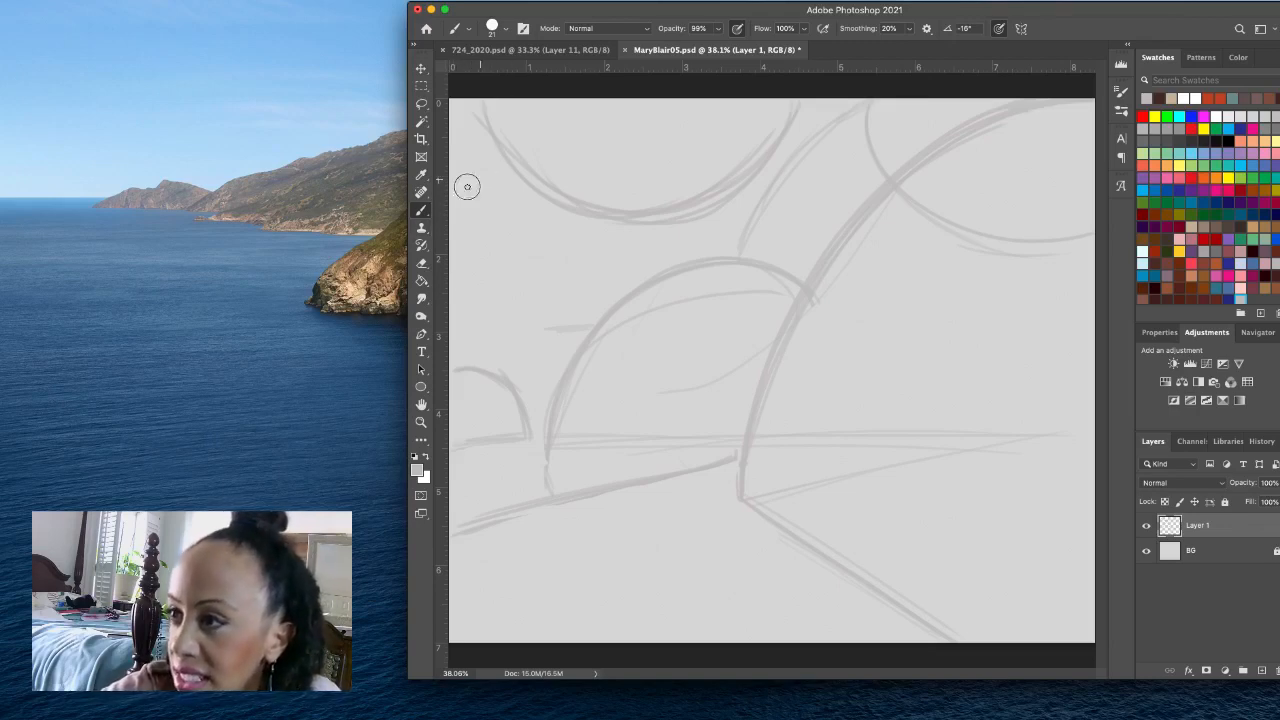
pyautogui.moveTo(486, 161); pyautogui.dragTo(456, 184)
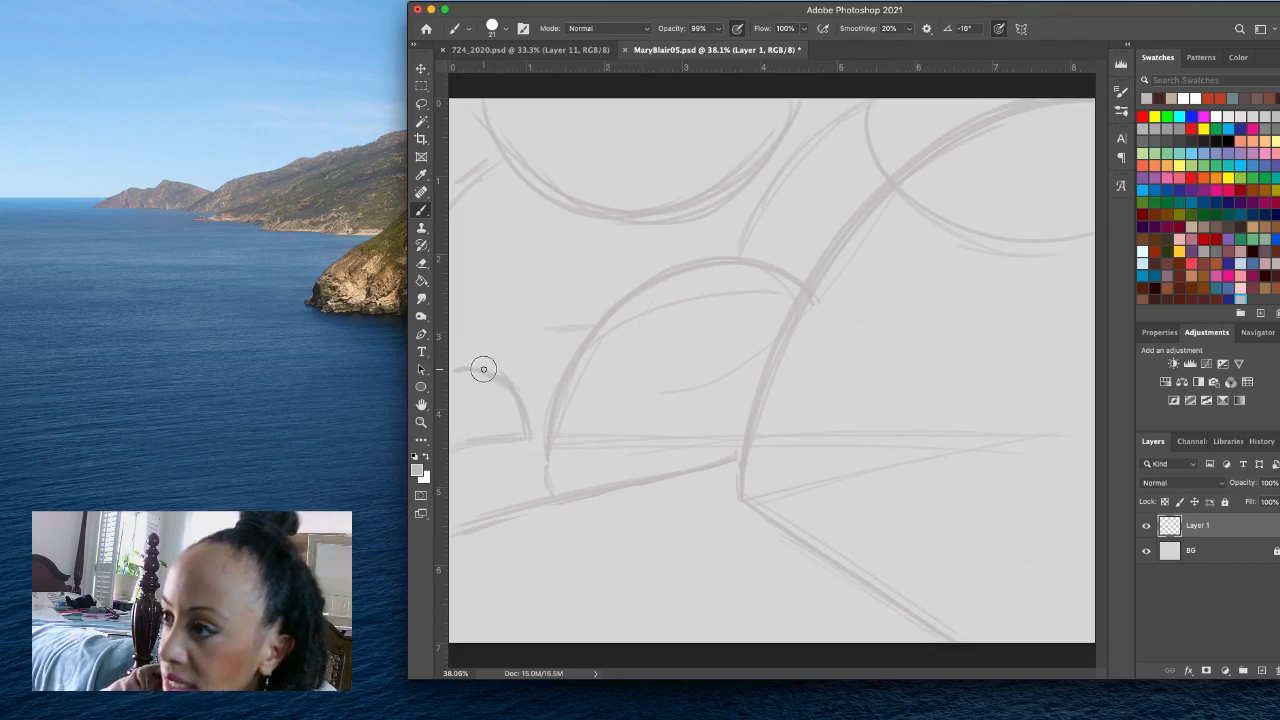
pyautogui.moveTo(483, 366); pyautogui.dragTo(586, 292)
pyautogui.moveTo(511, 366)
pyautogui.mouseDown()
pyautogui.moveTo(587, 287)
pyautogui.moveTo(607, 222)
pyautogui.mouseUp()
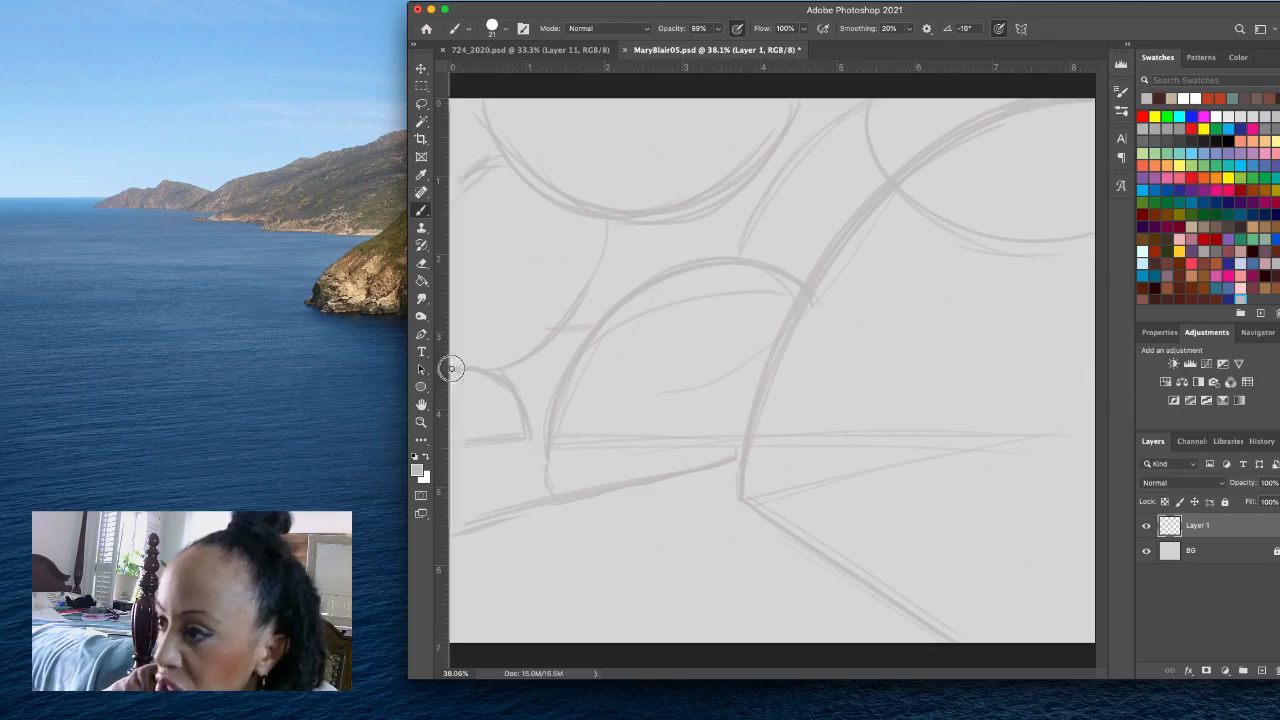
pyautogui.moveTo(443, 366); pyautogui.dragTo(527, 430)
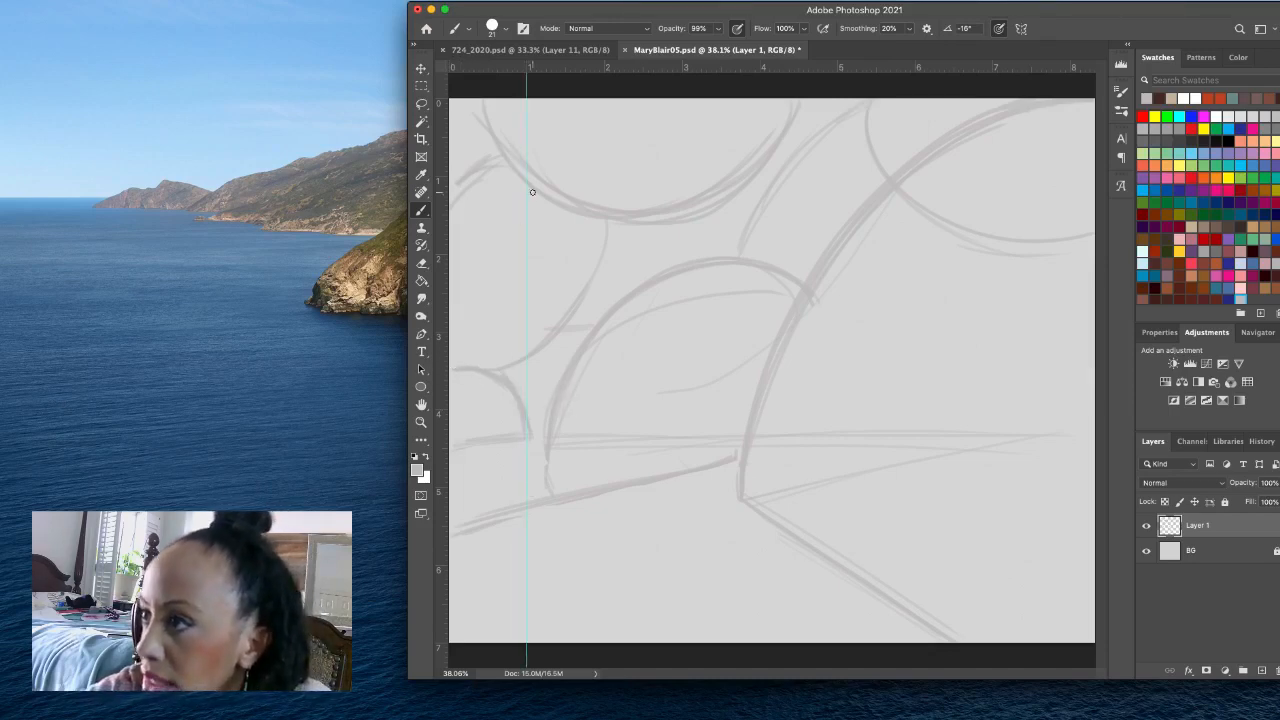
pyautogui.press('v')
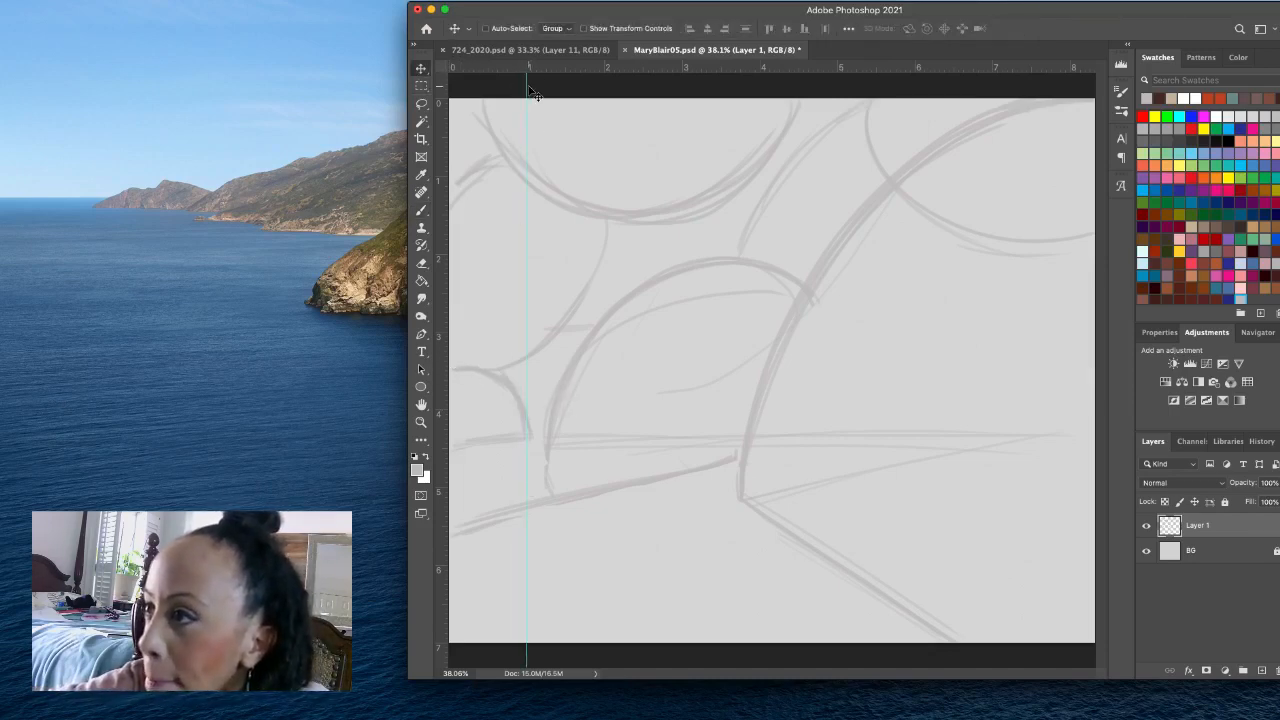
pyautogui.moveTo(527, 89); pyautogui.dragTo(435, 92)
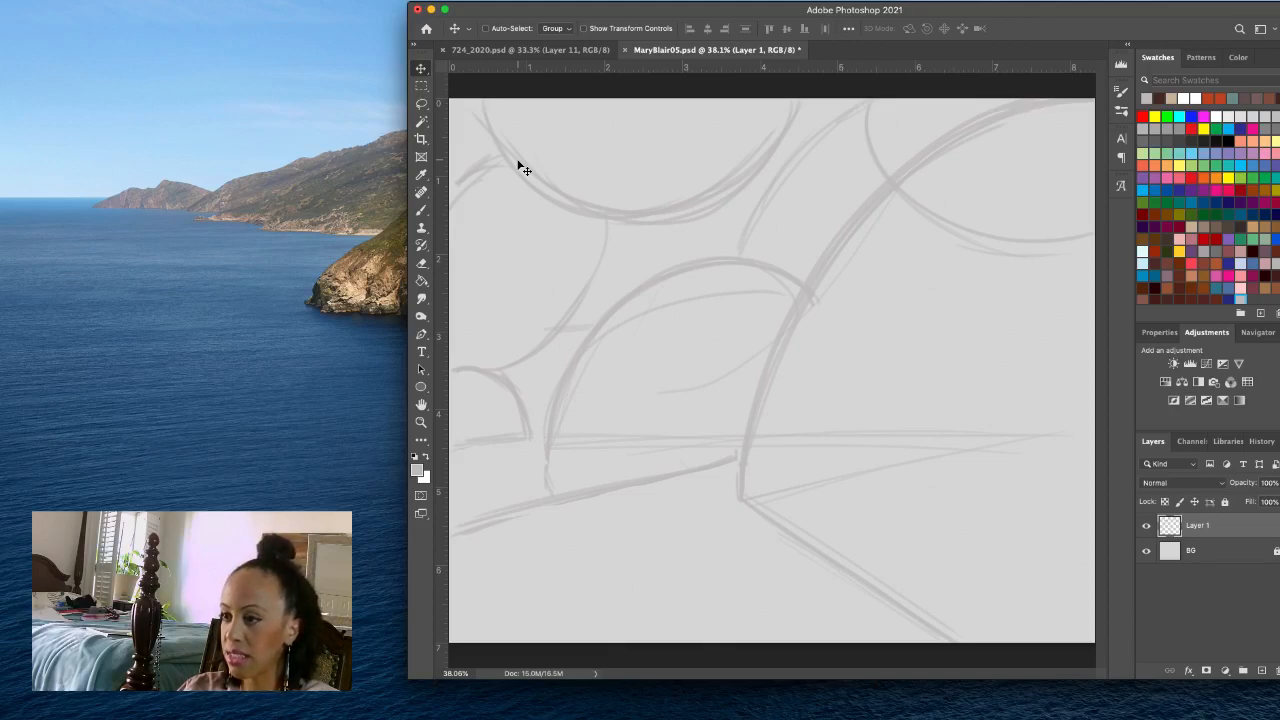
# - With the Brush, sketch a steep diagonal from the dome's right end to the canvas's right edge and a low arch from the large curve's base
pyautogui.click(421, 210)
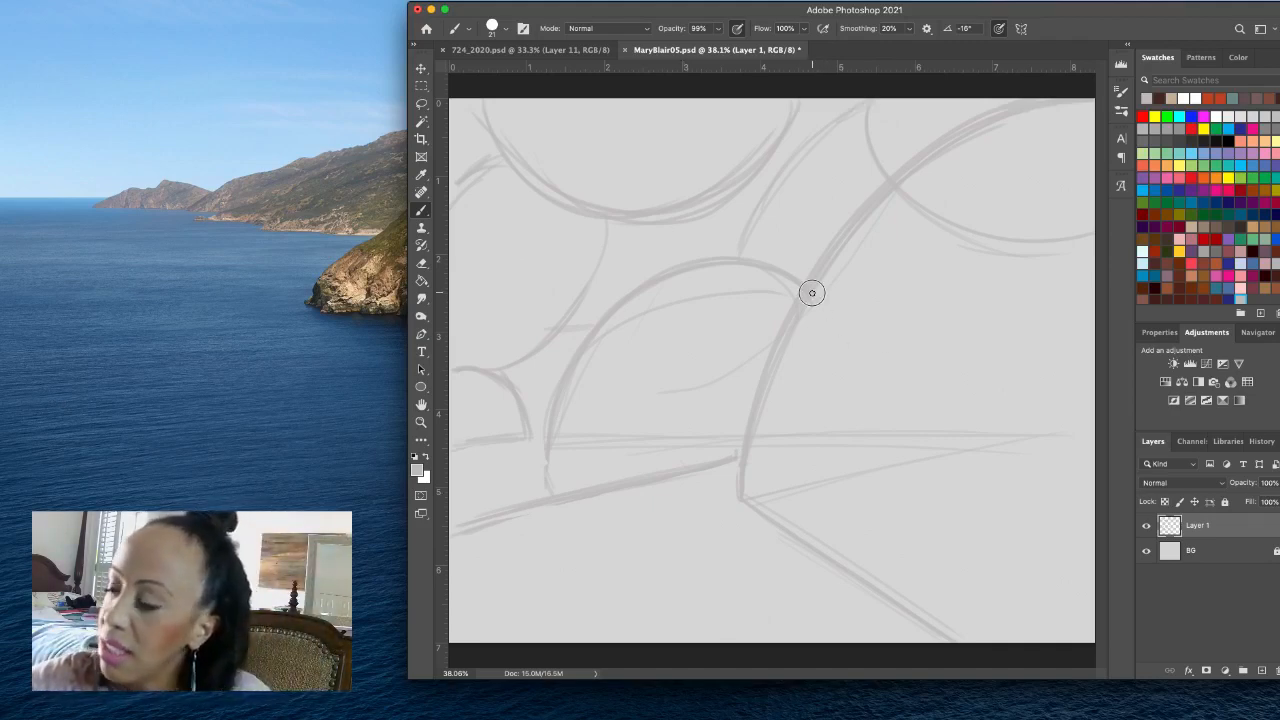
pyautogui.moveTo(810, 292)
pyautogui.mouseDown()
pyautogui.moveTo(1083, 470)
pyautogui.moveTo(1100, 496)
pyautogui.mouseUp()
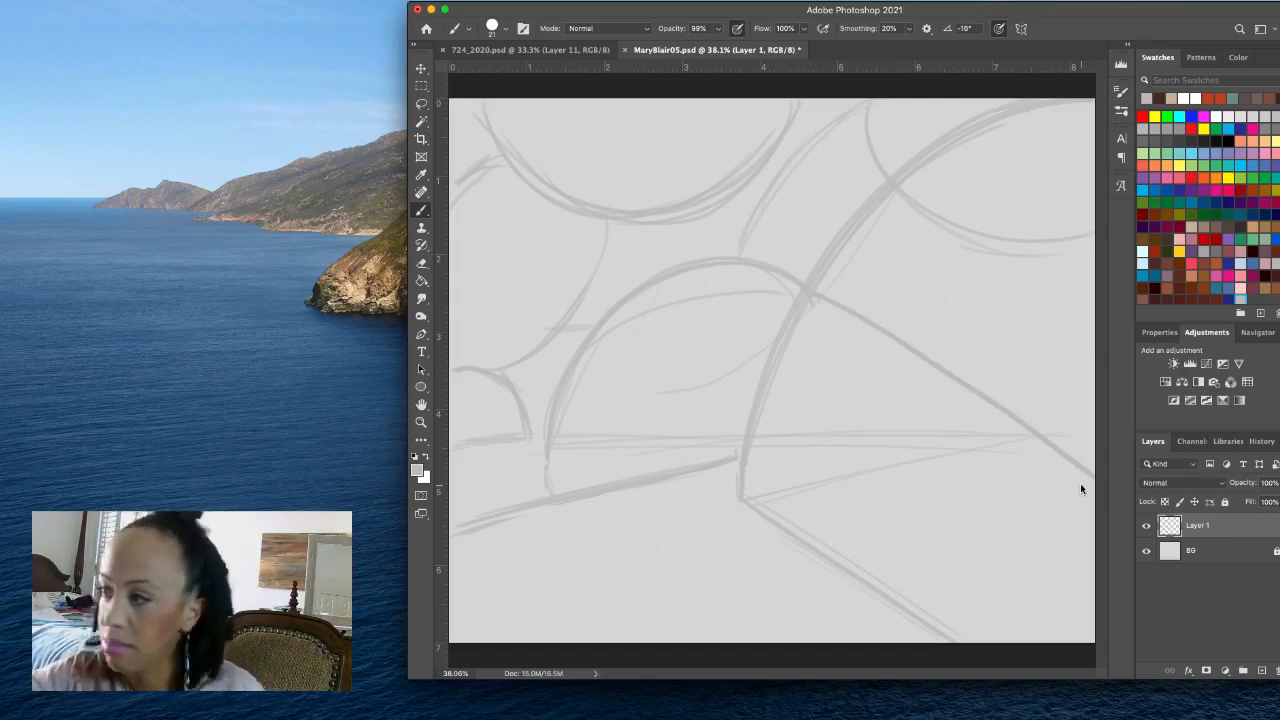
pyautogui.press('super+z')
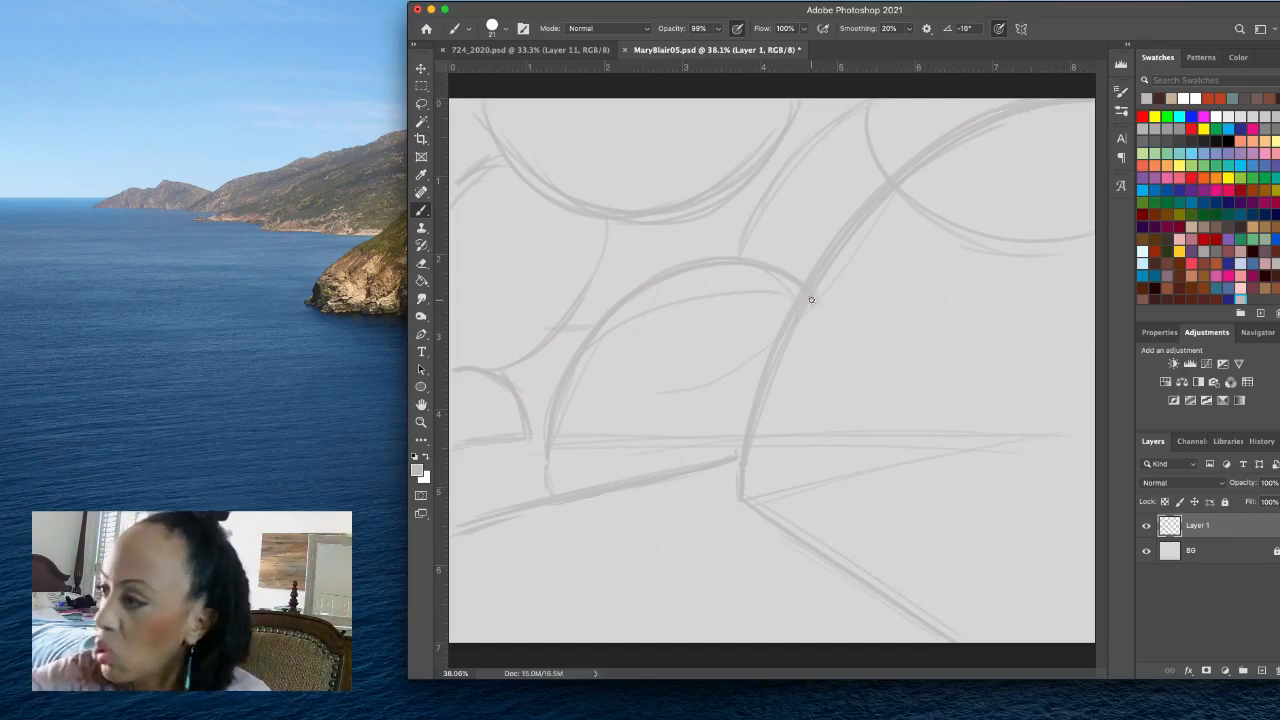
pyautogui.moveTo(812, 296); pyautogui.dragTo(1106, 560)
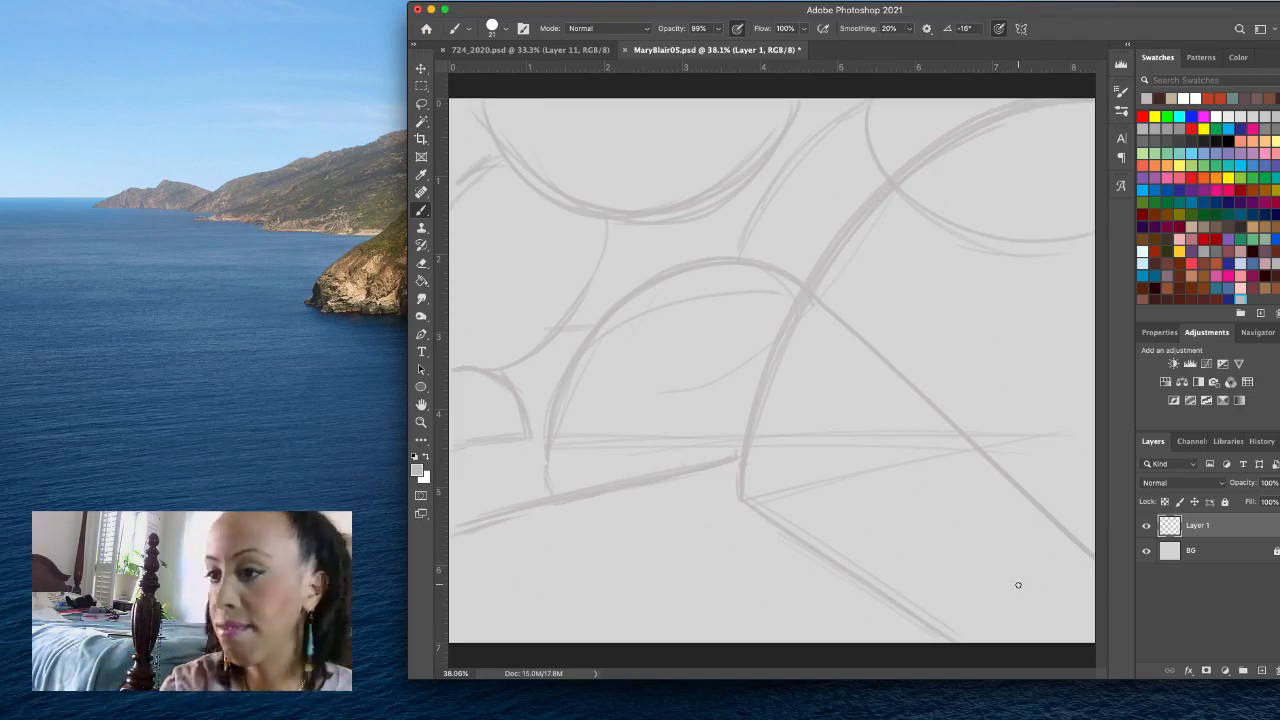
pyautogui.moveTo(1019, 587)
pyautogui.mouseDown()
pyautogui.moveTo(953, 468)
pyautogui.moveTo(840, 422)
pyautogui.moveTo(798, 429)
pyautogui.moveTo(736, 489)
pyautogui.mouseUp()
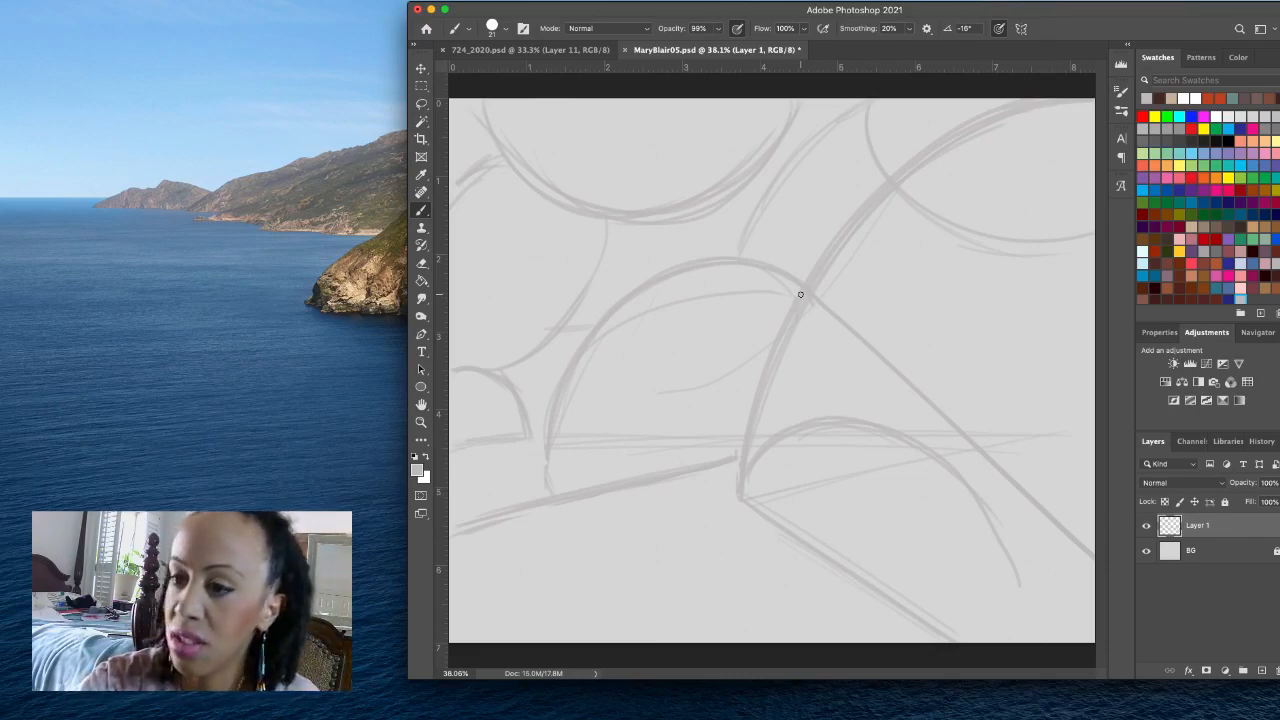
pyautogui.press(']')
pyautogui.press(']')
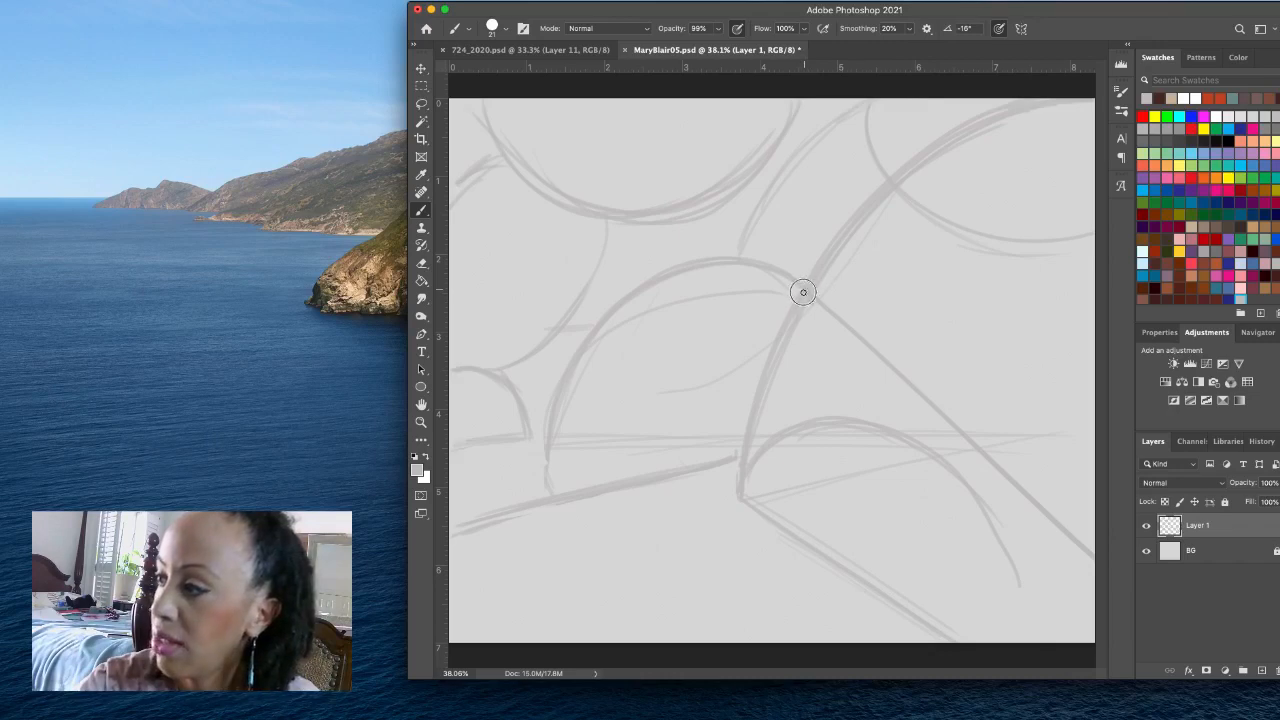
pyautogui.moveTo(798, 301)
pyautogui.mouseDown()
pyautogui.moveTo(743, 383)
pyautogui.moveTo(696, 405)
pyautogui.moveTo(618, 409)
pyautogui.moveTo(569, 369)
pyautogui.mouseUp()
pyautogui.press('super+z')
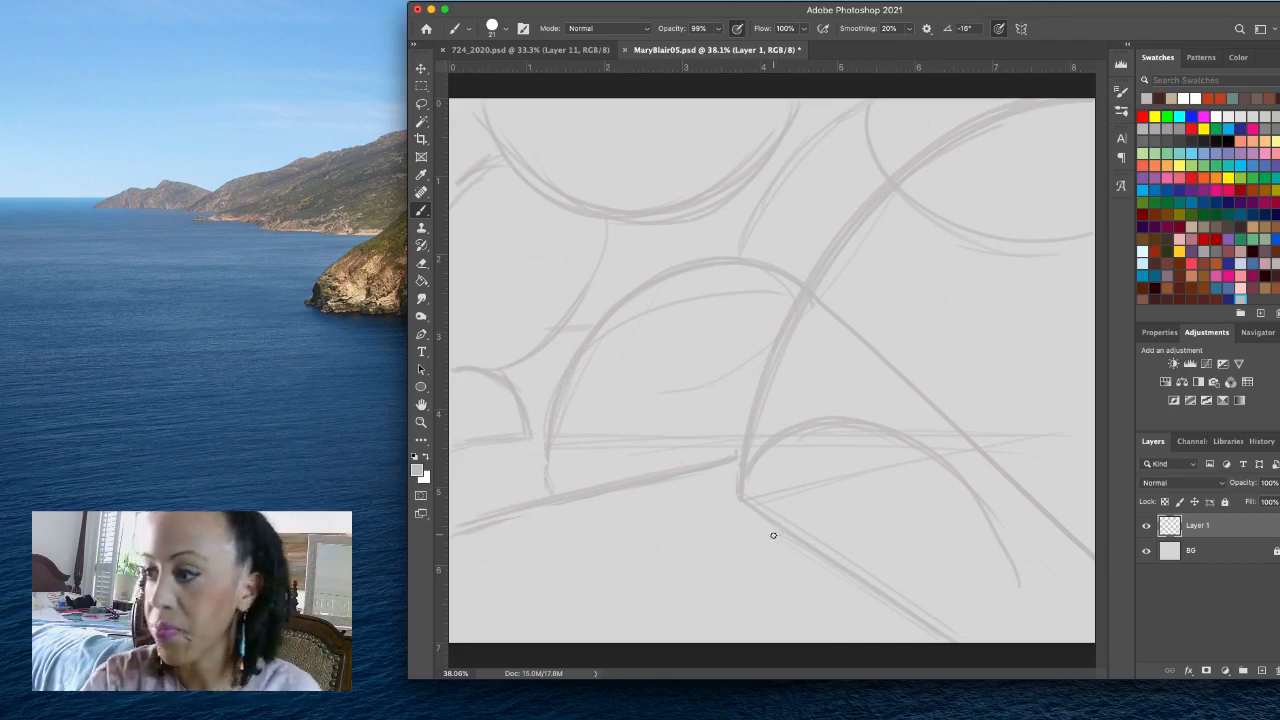
# - Sketch a sagging curve from the dome's lower-left base up to its crossing with the large curve, layering strokes to form a leaf shape
pyautogui.moveTo(555, 455); pyautogui.dragTo(550, 450)
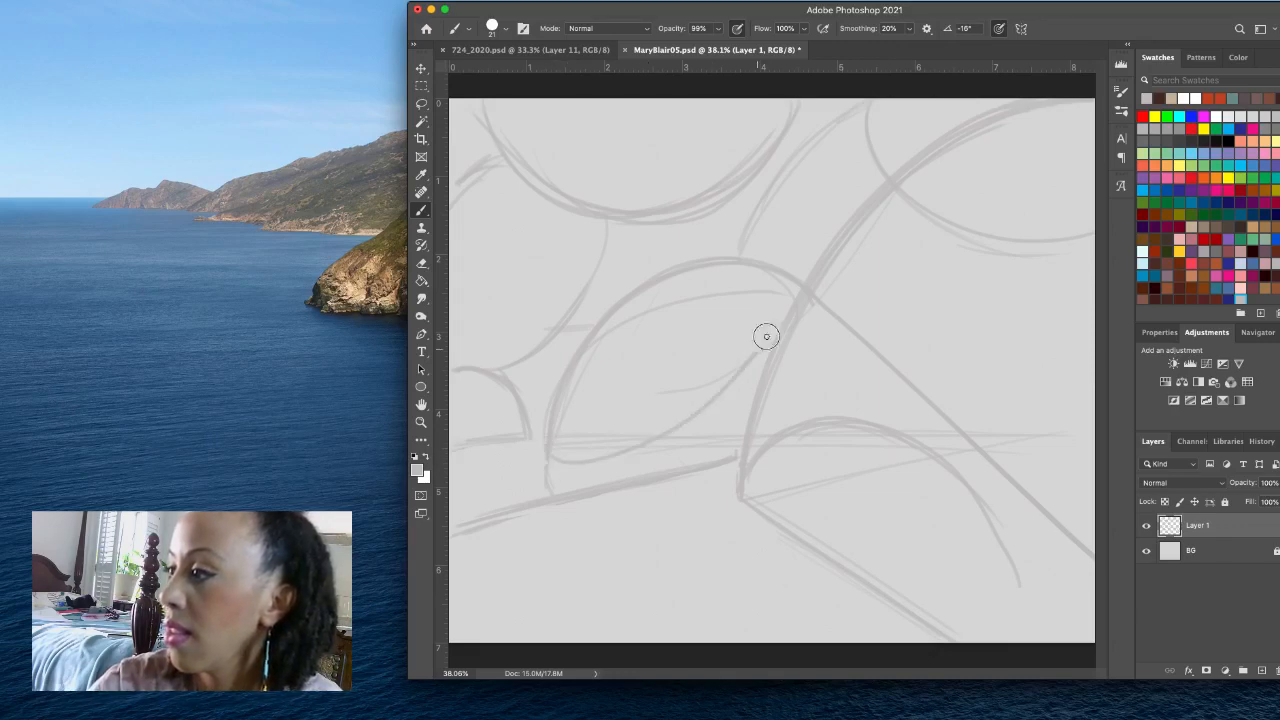
pyautogui.moveTo(798, 288)
pyautogui.mouseDown()
pyautogui.moveTo(747, 361)
pyautogui.moveTo(628, 445)
pyautogui.mouseUp()
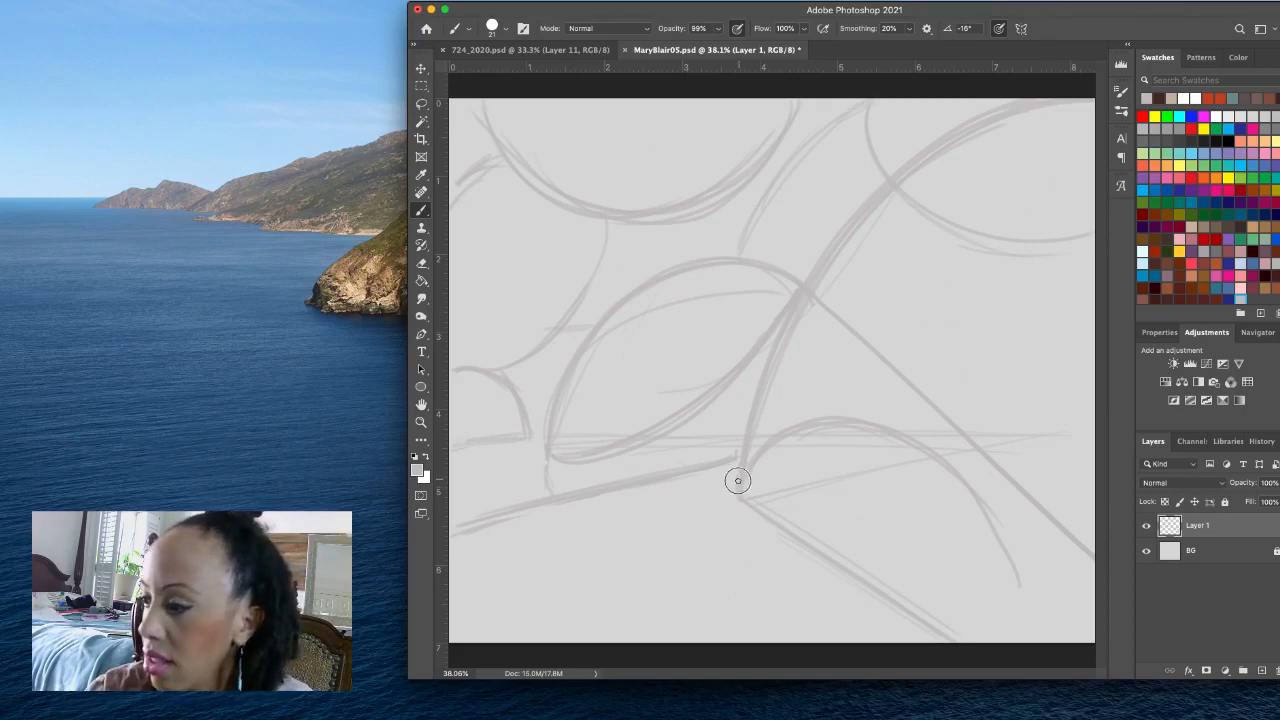
# - Sketch a diagonal from the large curve's base down to the canvas's bottom edge and crossing lines between it and the left ground line
pyautogui.moveTo(738, 482); pyautogui.dragTo(587, 673)
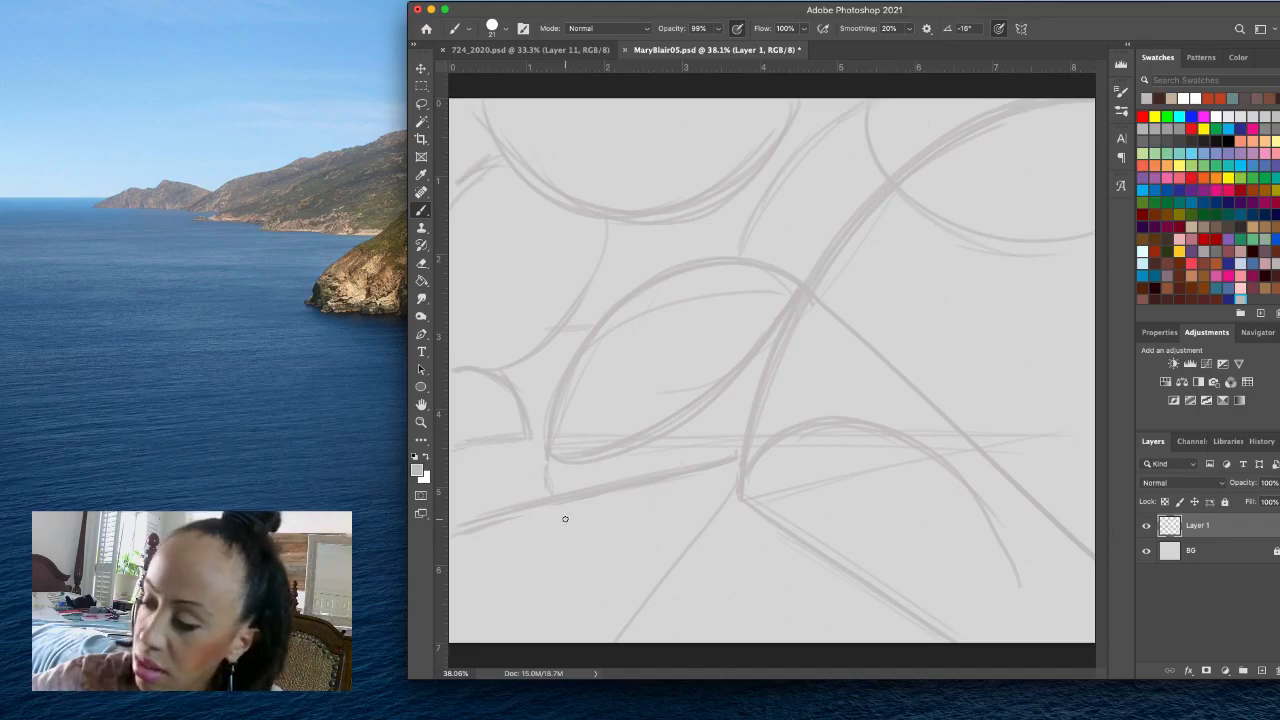
pyautogui.moveTo(542, 502); pyautogui.dragTo(658, 578)
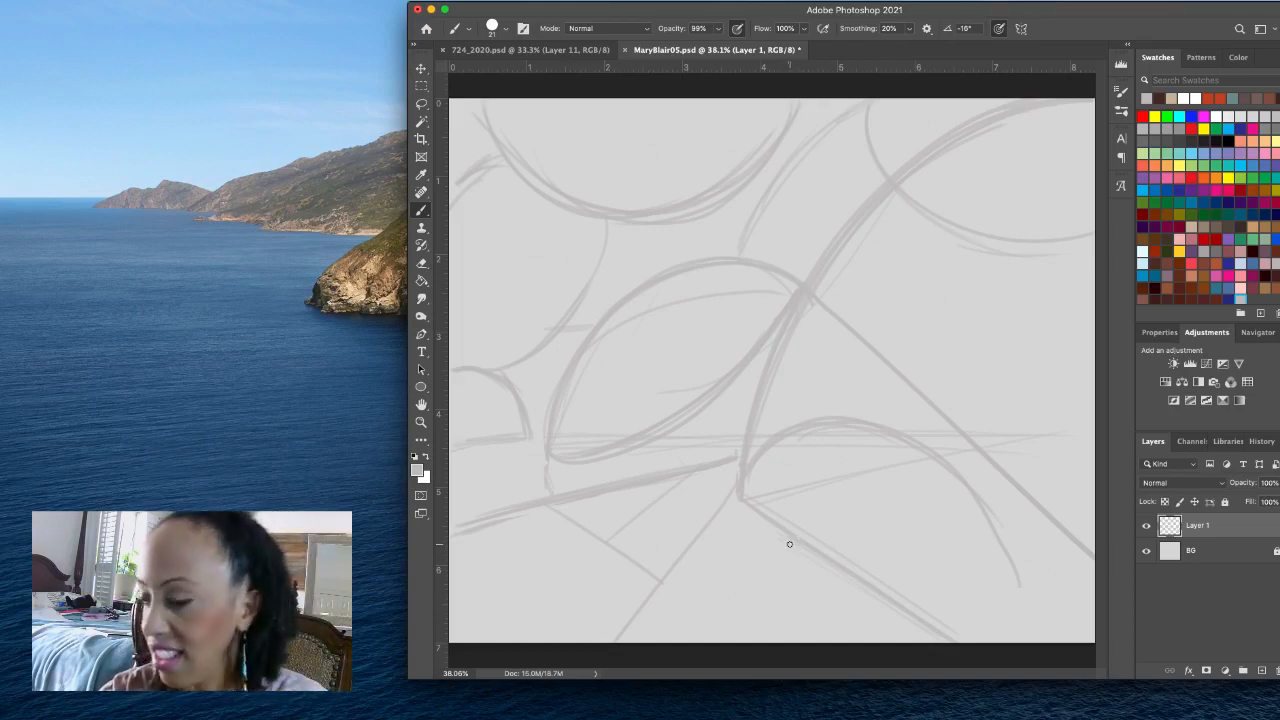
# - Sketch a near-vertical line below the lower-right diagonal and a slightly rising line near the bottom edge, redrawing the latter once
pyautogui.moveTo(788, 540); pyautogui.dragTo(797, 638)
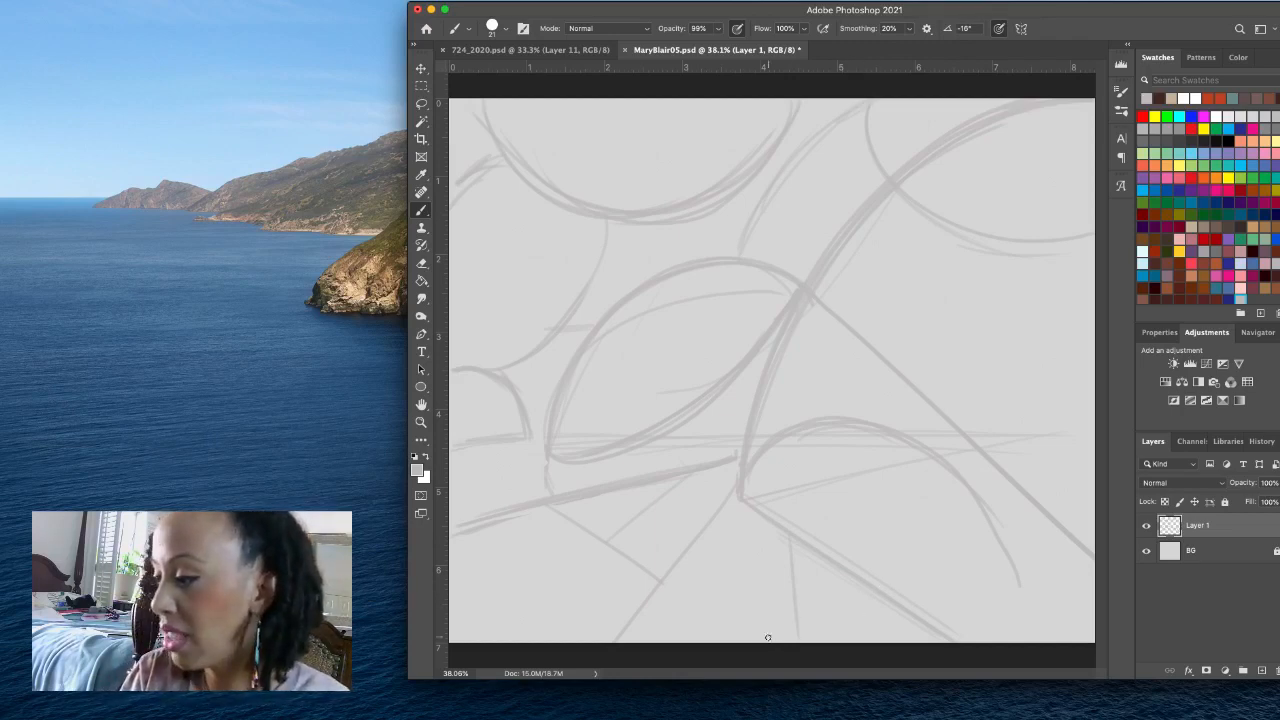
pyautogui.moveTo(745, 642); pyautogui.dragTo(950, 629)
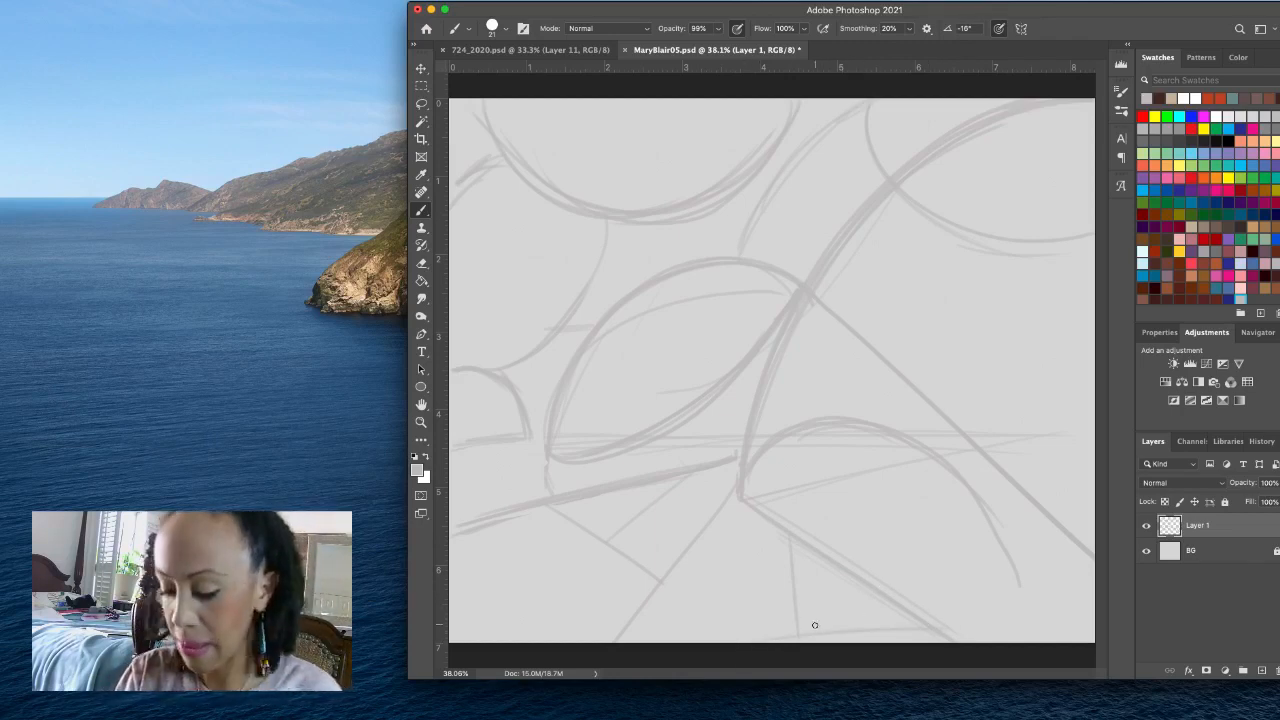
pyautogui.press('super+z')
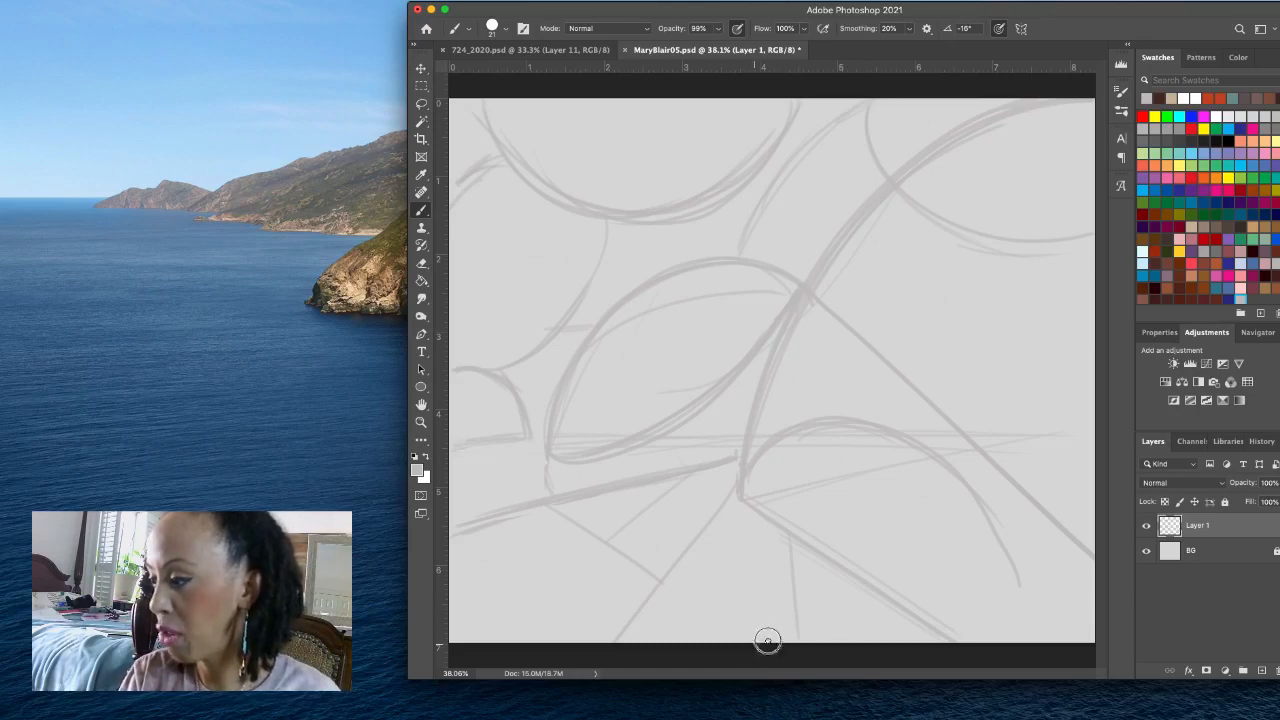
pyautogui.moveTo(766, 641); pyautogui.dragTo(930, 617)
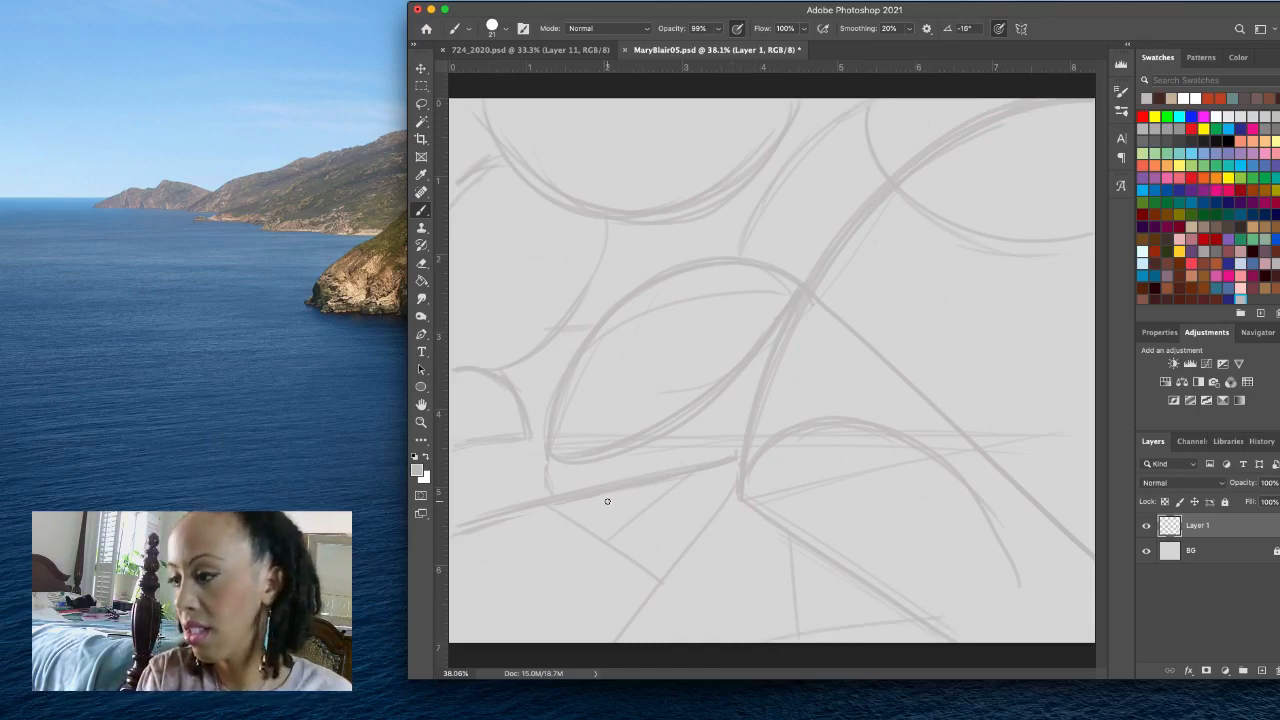
# - Lasso the excess strokes along the diagonal below the large curve's base, save the file, delete those strokes and clear the selection
pyautogui.moveTo(595, 500); pyautogui.dragTo(778, 524)
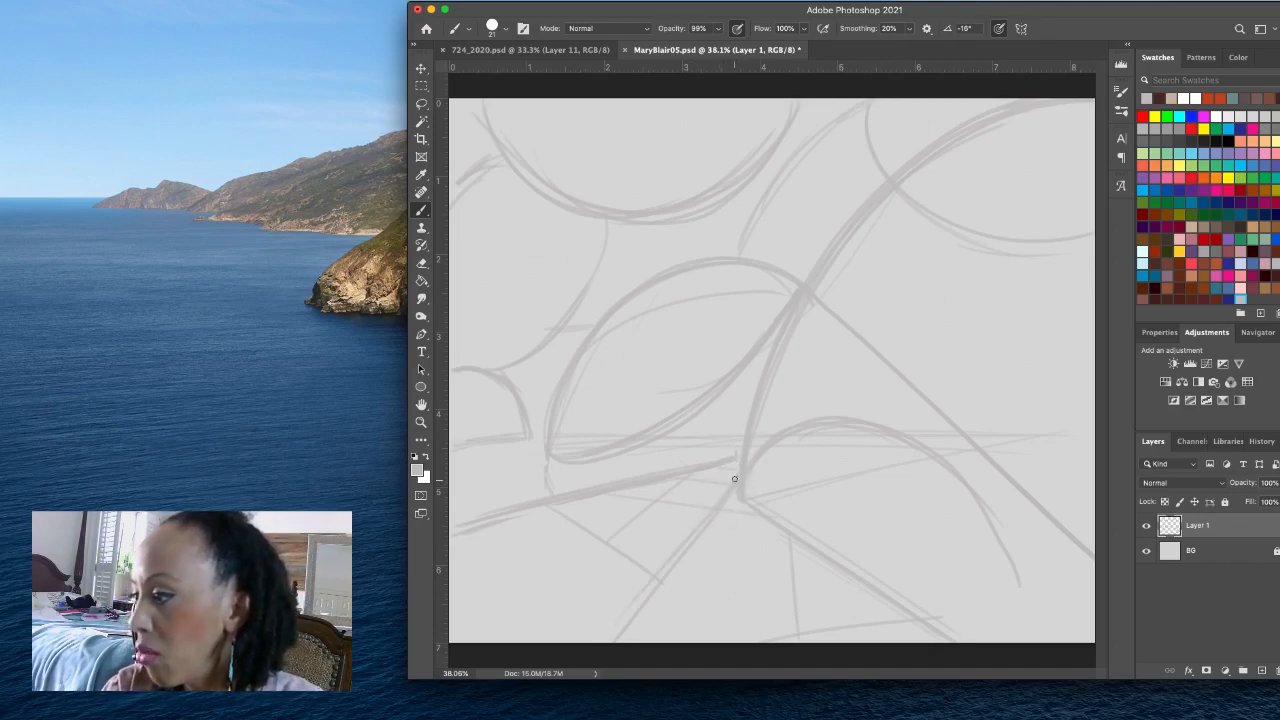
pyautogui.press('l')
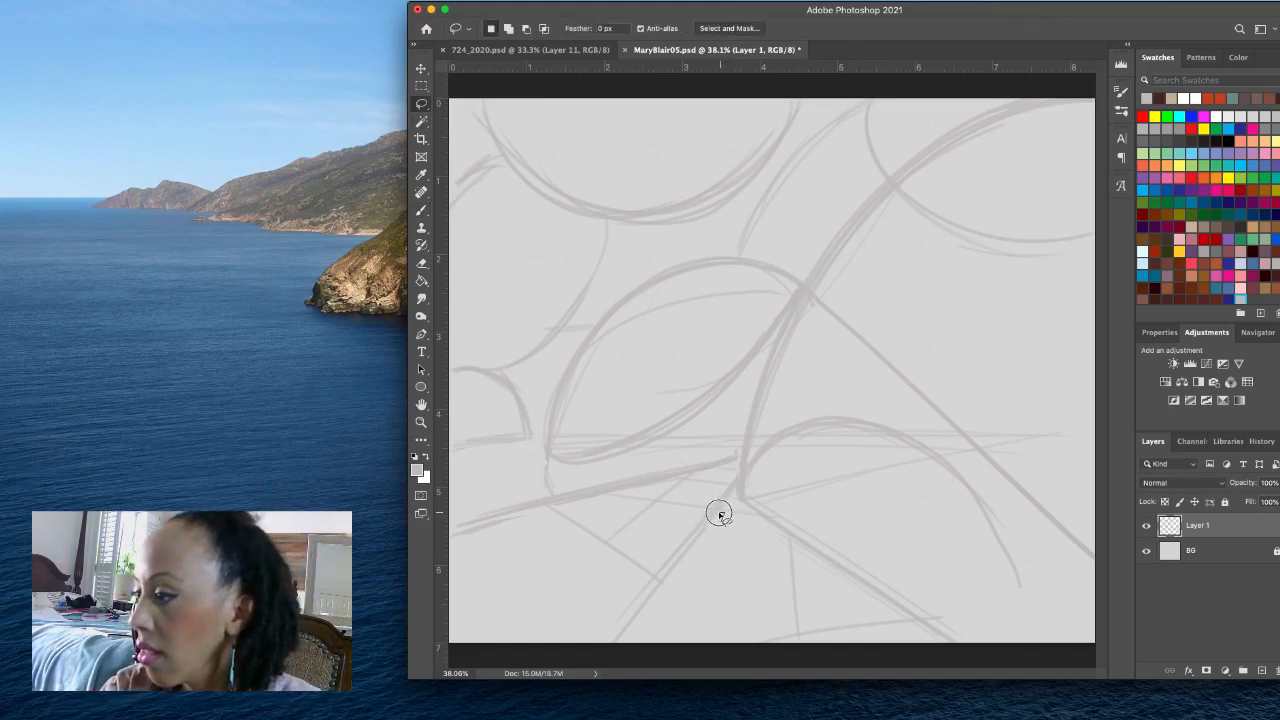
pyautogui.moveTo(719, 514)
pyautogui.mouseDown()
pyautogui.moveTo(735, 490)
pyautogui.moveTo(612, 637)
pyautogui.moveTo(720, 586)
pyautogui.mouseUp()
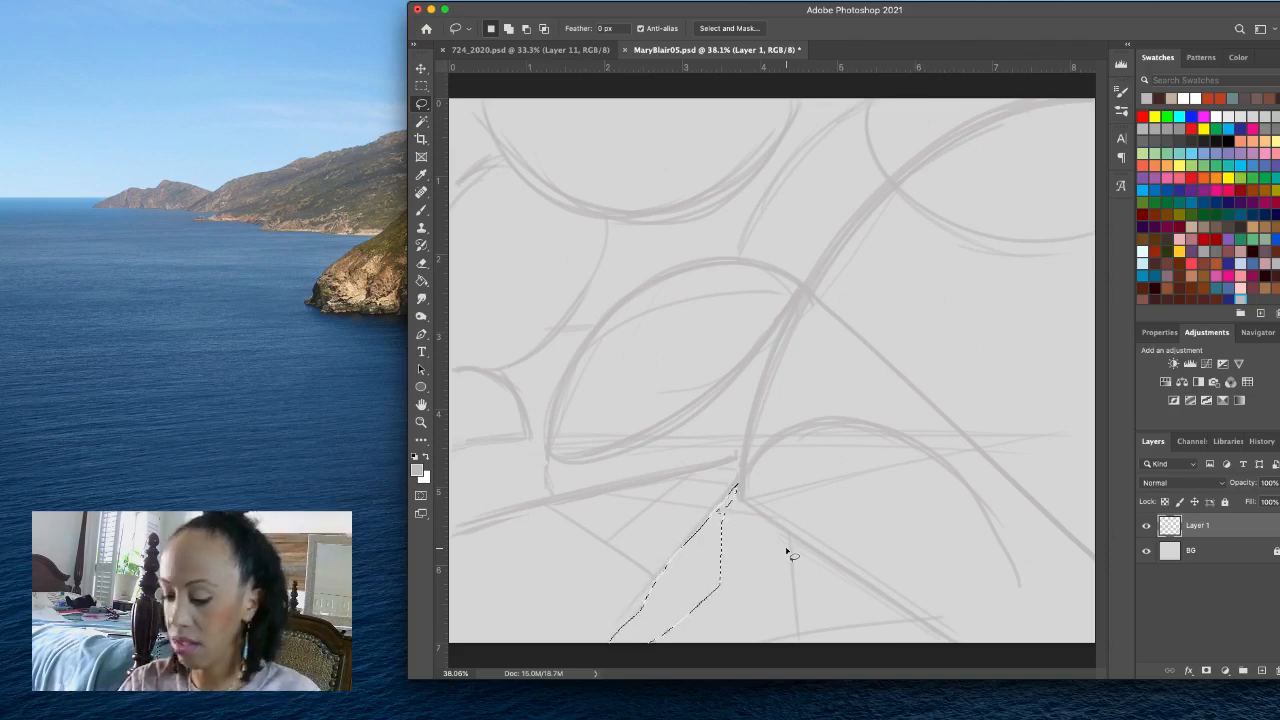
pyautogui.press('super+s')
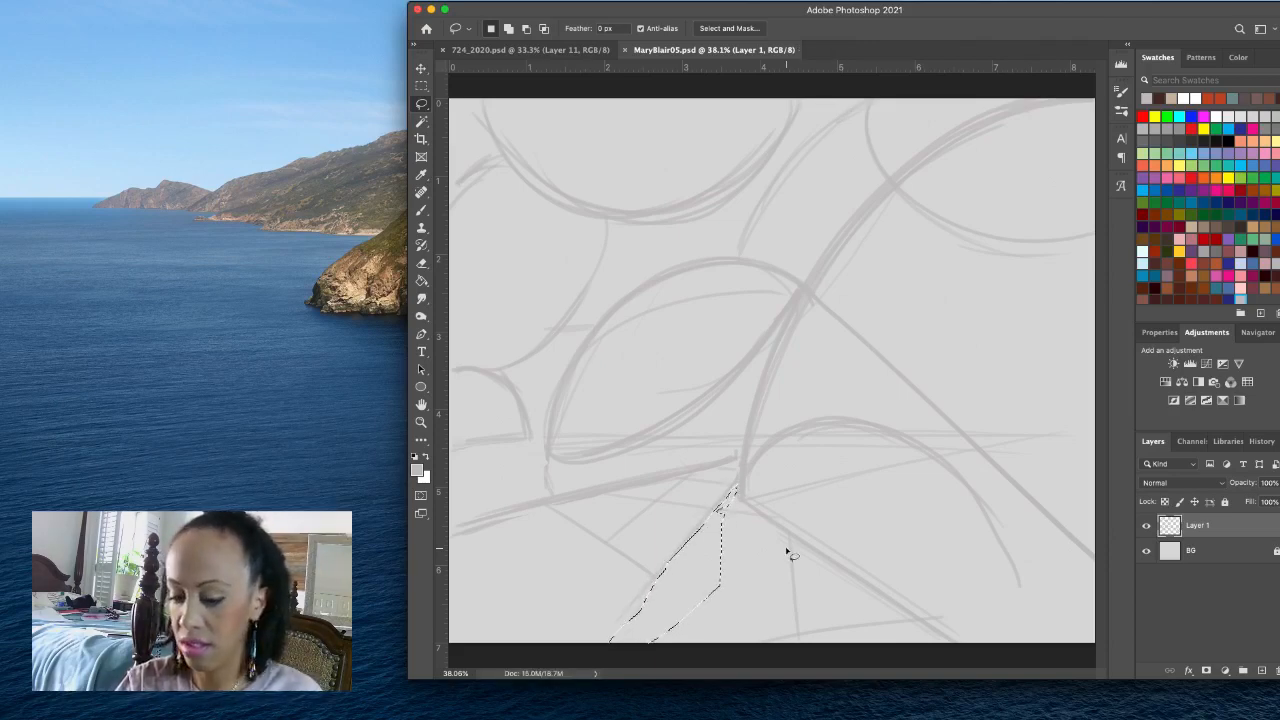
pyautogui.press('Delete')
pyautogui.press('super+d')
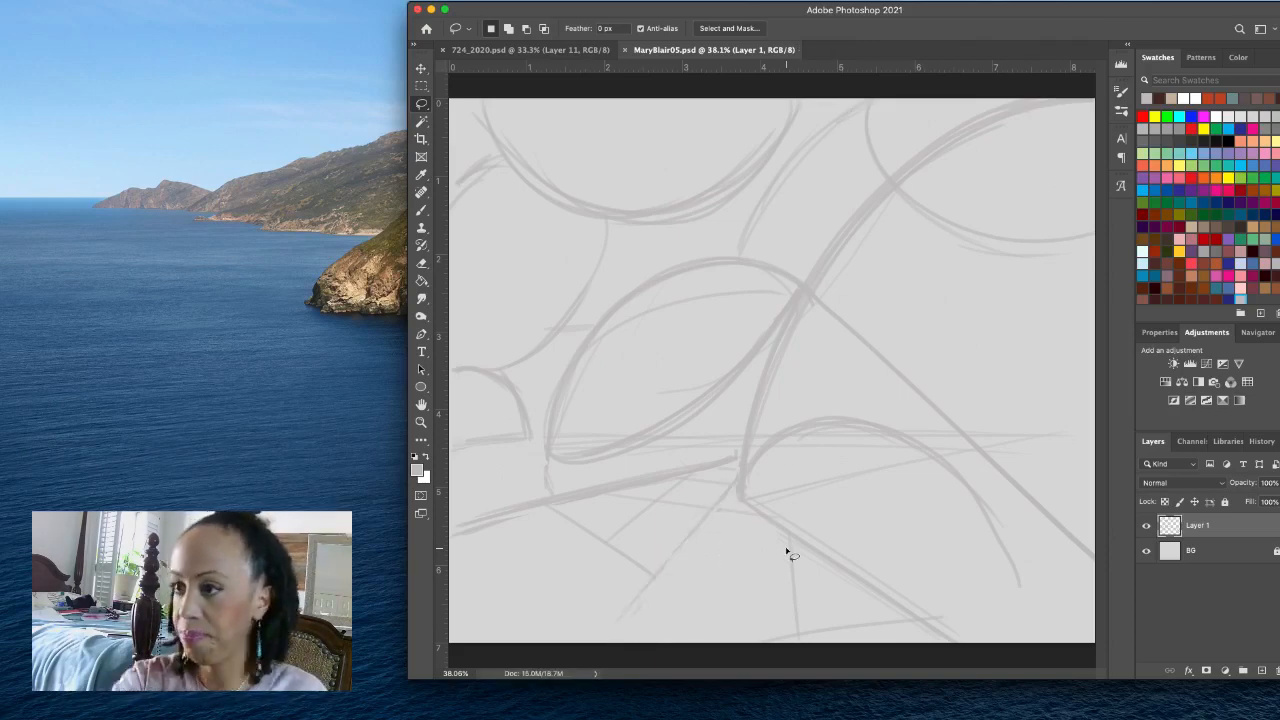
# - With the Brush, redraw the diagonal from the large curve's base to the canvas's bottom edge and add flat cloud-like ovals around the dome's upper left
pyautogui.click(421, 210)
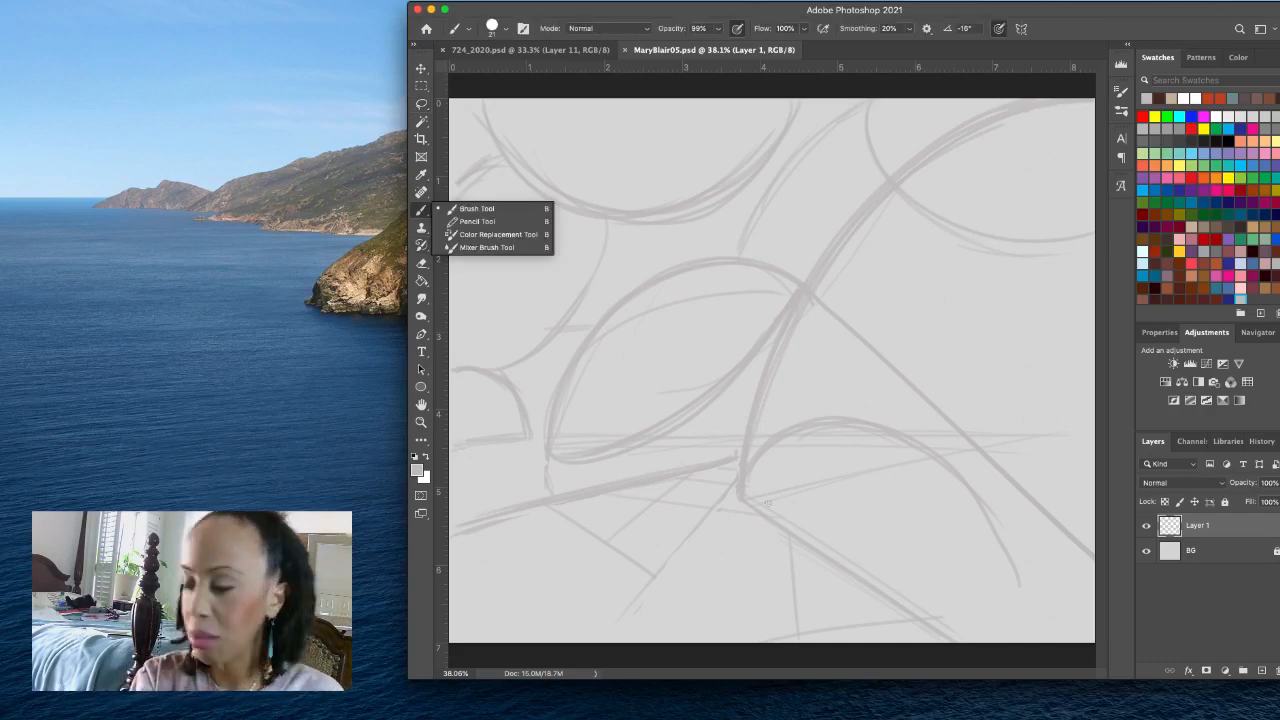
pyautogui.click(716, 512)
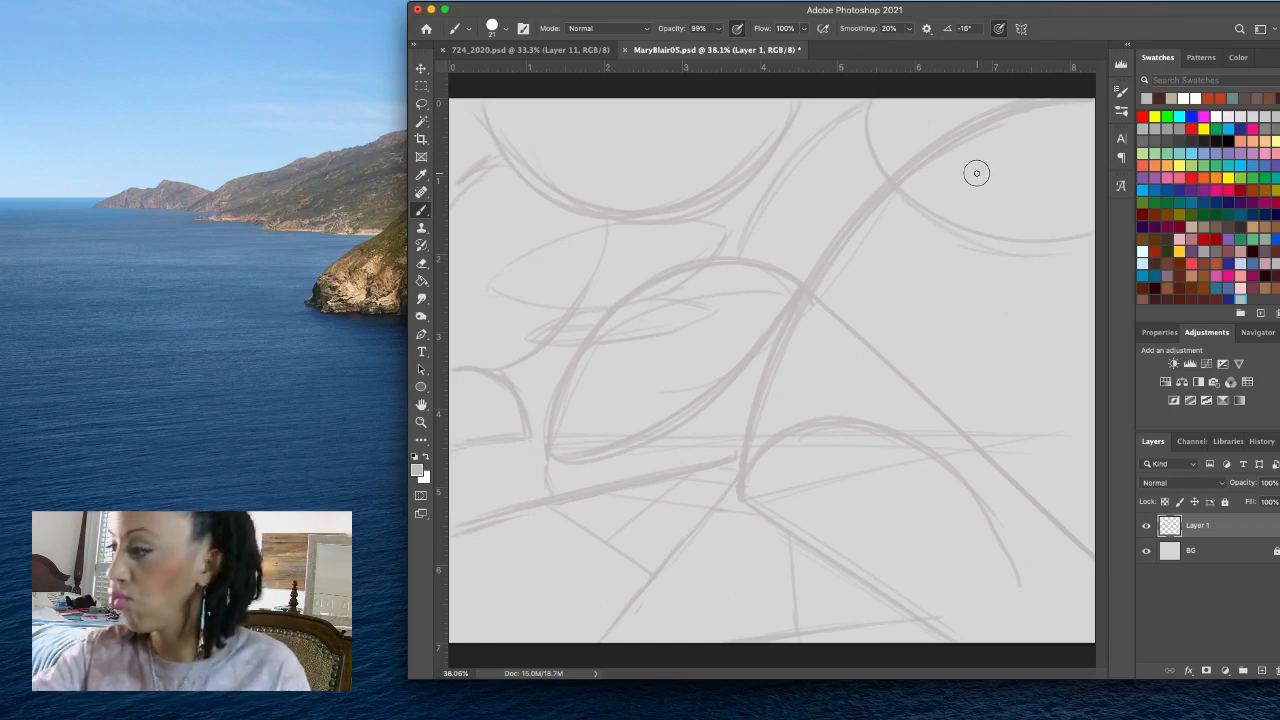
# - Sketch a tall, narrow tree shape with long, steep strokes fanning down from a tip inside the upper-right circle
pyautogui.moveTo(977, 173); pyautogui.dragTo(1025, 490)
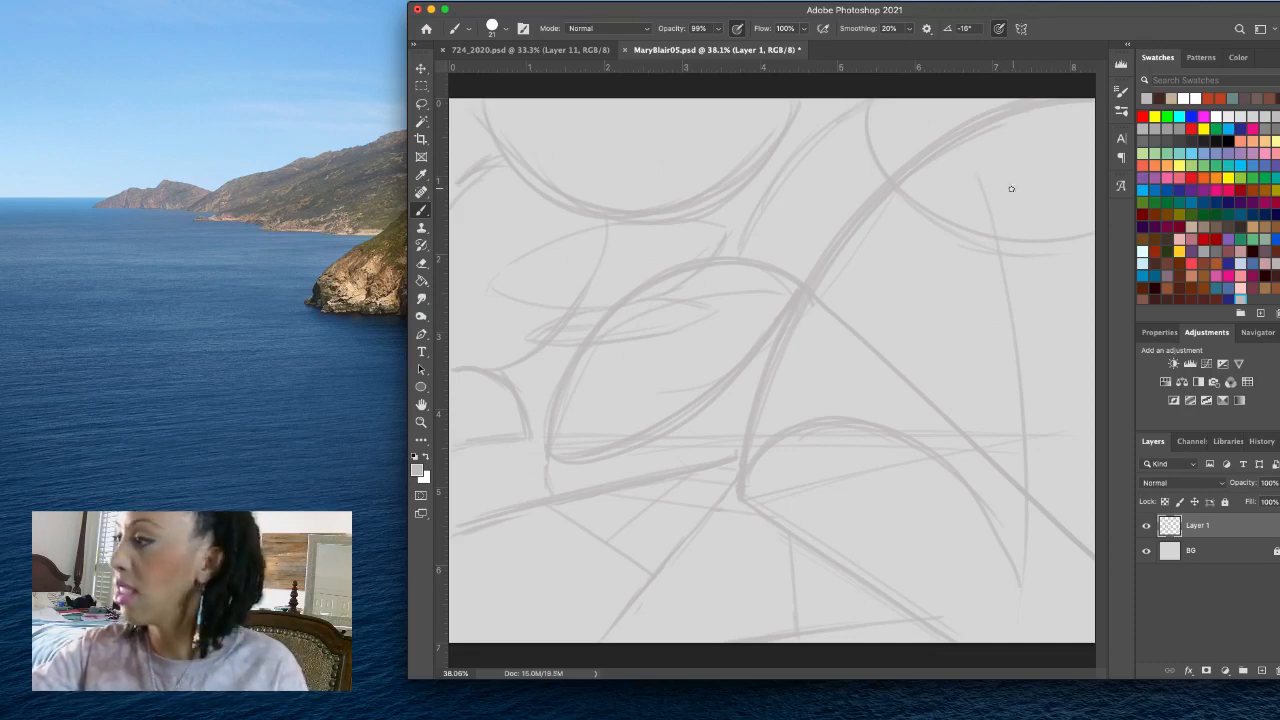
pyautogui.moveTo(983, 178); pyautogui.dragTo(1094, 408)
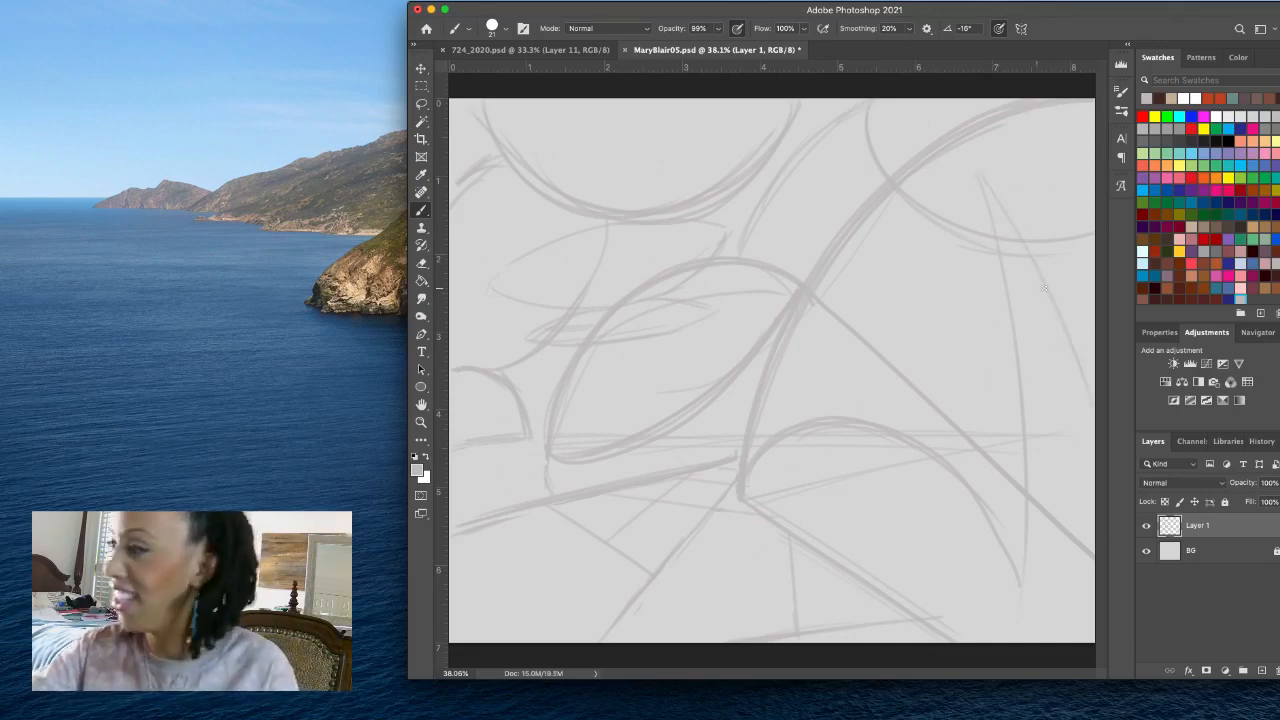
pyautogui.moveTo(984, 182); pyautogui.dragTo(1005, 460)
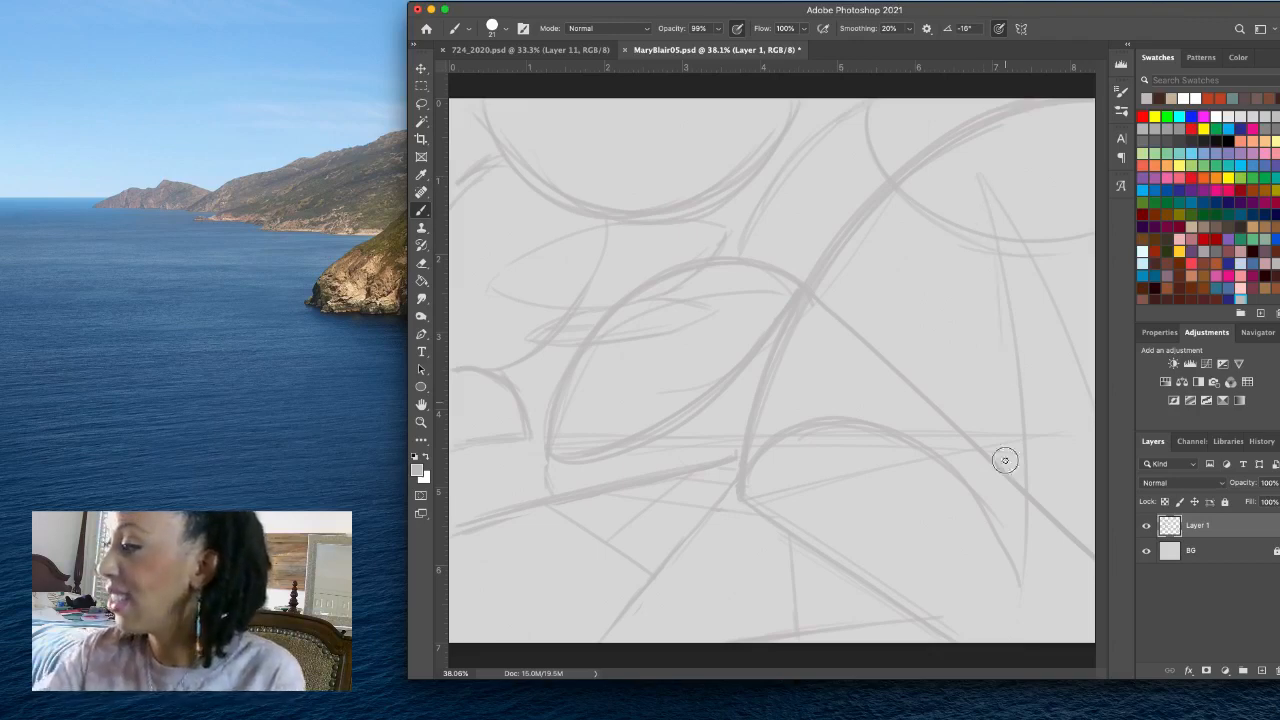
pyautogui.moveTo(990, 188); pyautogui.dragTo(1012, 513)
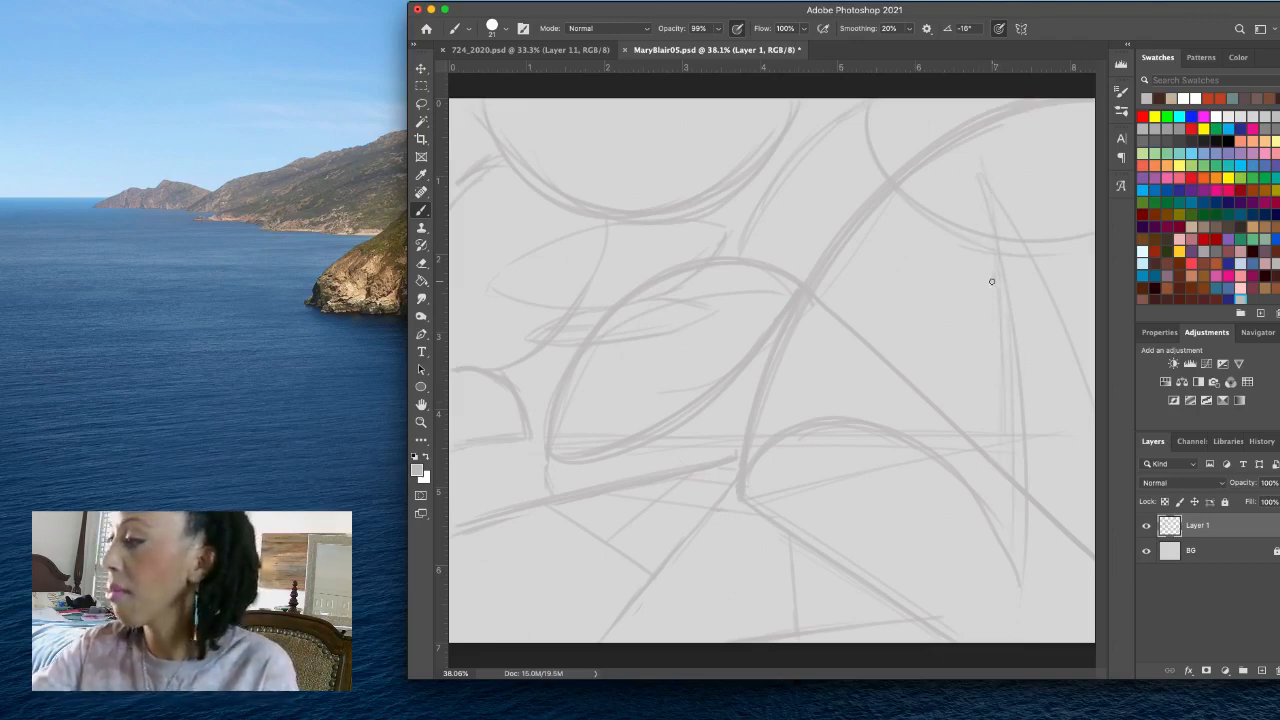
pyautogui.moveTo(994, 284)
pyautogui.mouseDown()
pyautogui.moveTo(1004, 455)
pyautogui.moveTo(1021, 416)
pyautogui.moveTo(1004, 546)
pyautogui.mouseUp()
pyautogui.moveTo(1008, 305); pyautogui.dragTo(1006, 627)
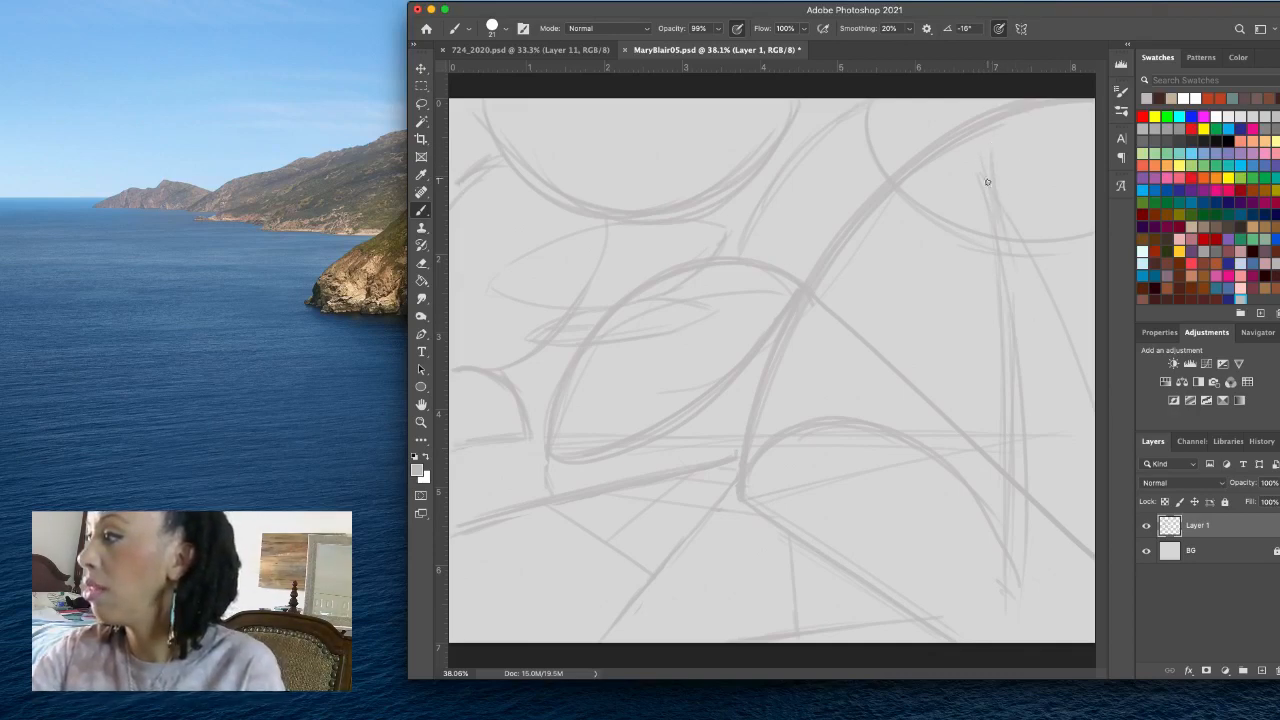
pyautogui.moveTo(988, 182); pyautogui.dragTo(1017, 304)
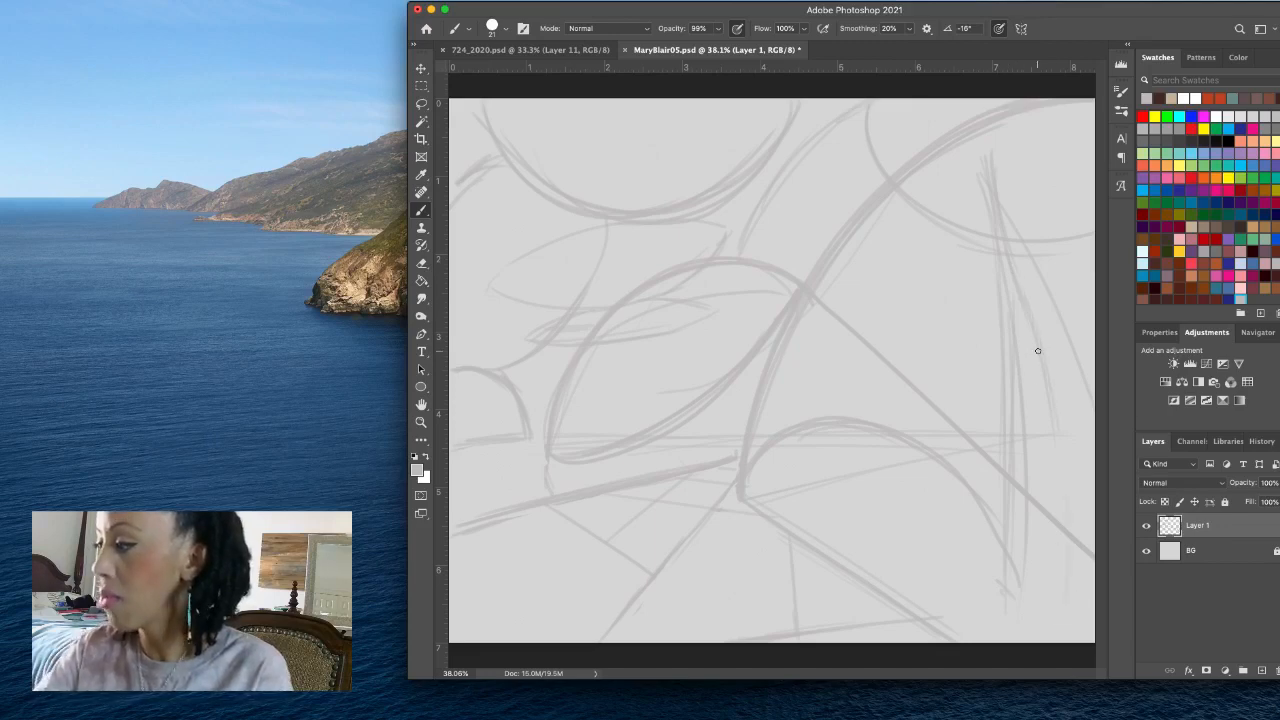
pyautogui.moveTo(1037, 351)
pyautogui.mouseDown()
pyautogui.moveTo(1071, 628)
pyautogui.moveTo(1049, 365)
pyautogui.moveTo(1069, 525)
pyautogui.mouseUp()
pyautogui.moveTo(1063, 458); pyautogui.dragTo(1077, 608)
pyautogui.moveTo(1062, 428); pyautogui.dragTo(1078, 630)
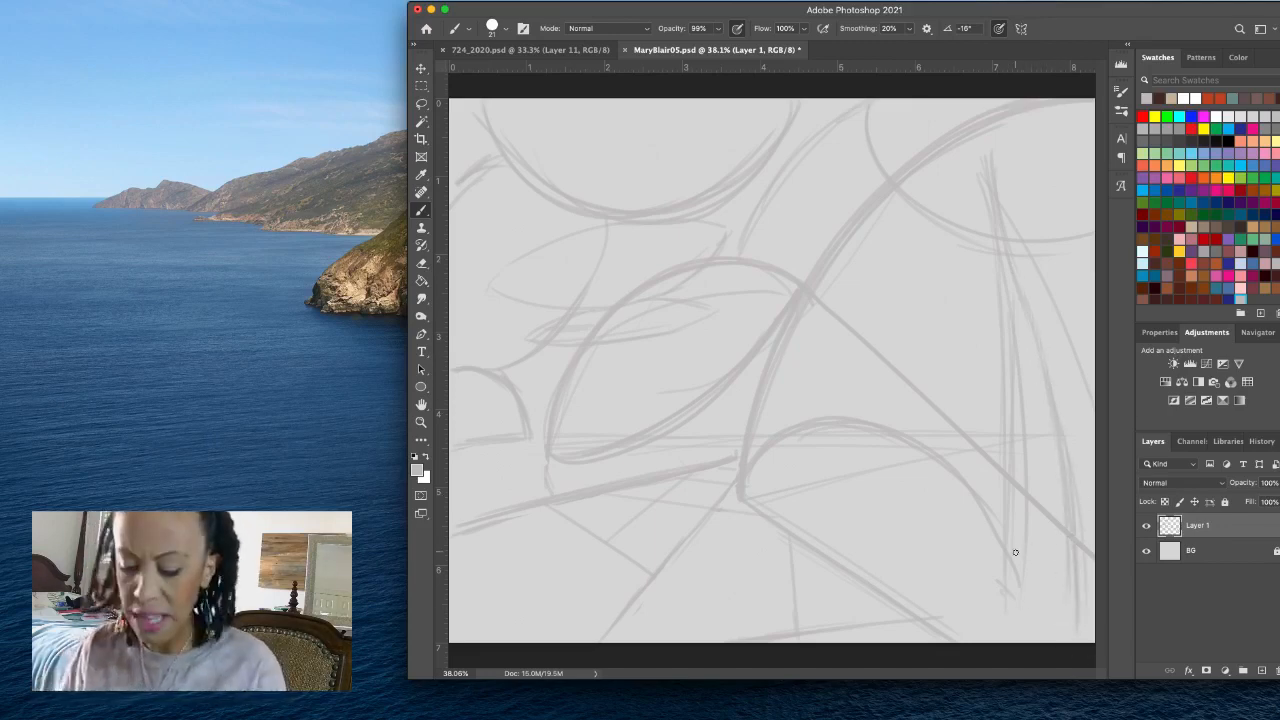
pyautogui.press('super+z')
pyautogui.press('super+z')
pyautogui.press('super+z')
pyautogui.press('super+z')
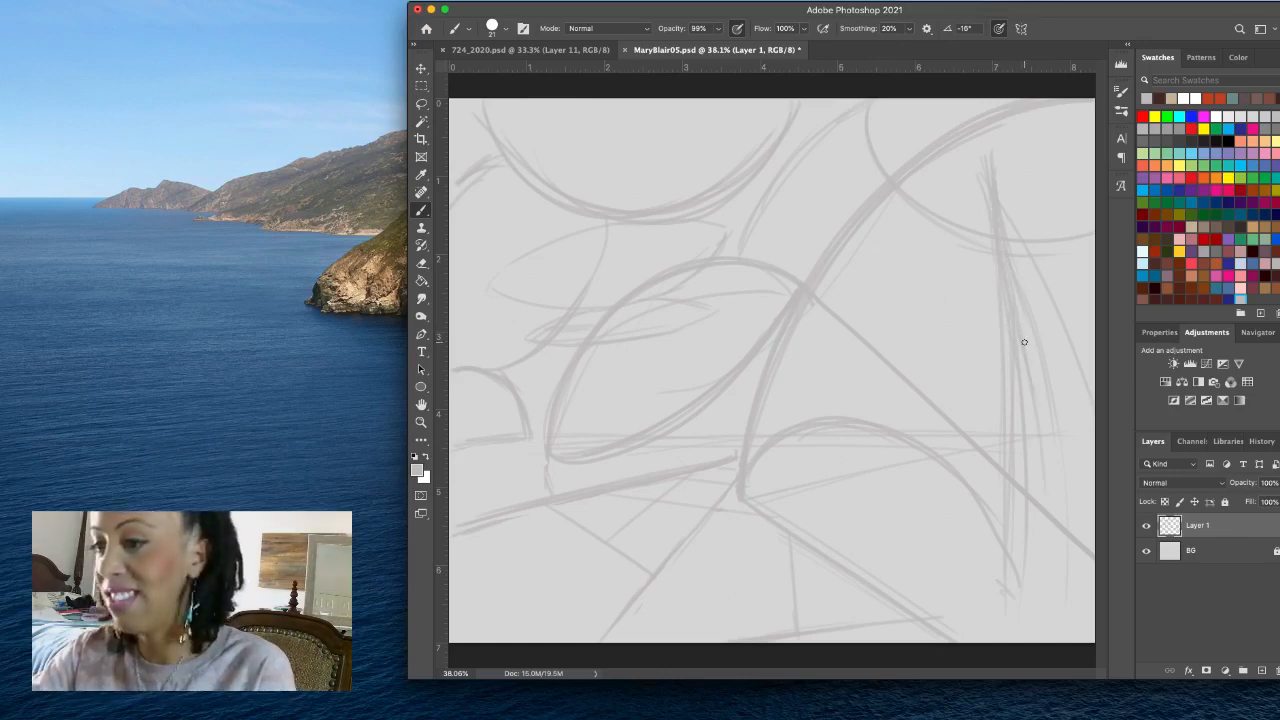
# - Layer long, slightly curved strokes from the tall tree's tip to the canvas's bottom edge to build up its central trunk
pyautogui.moveTo(1000, 238); pyautogui.dragTo(1048, 484)
pyautogui.moveTo(1016, 280); pyautogui.dragTo(1048, 649)
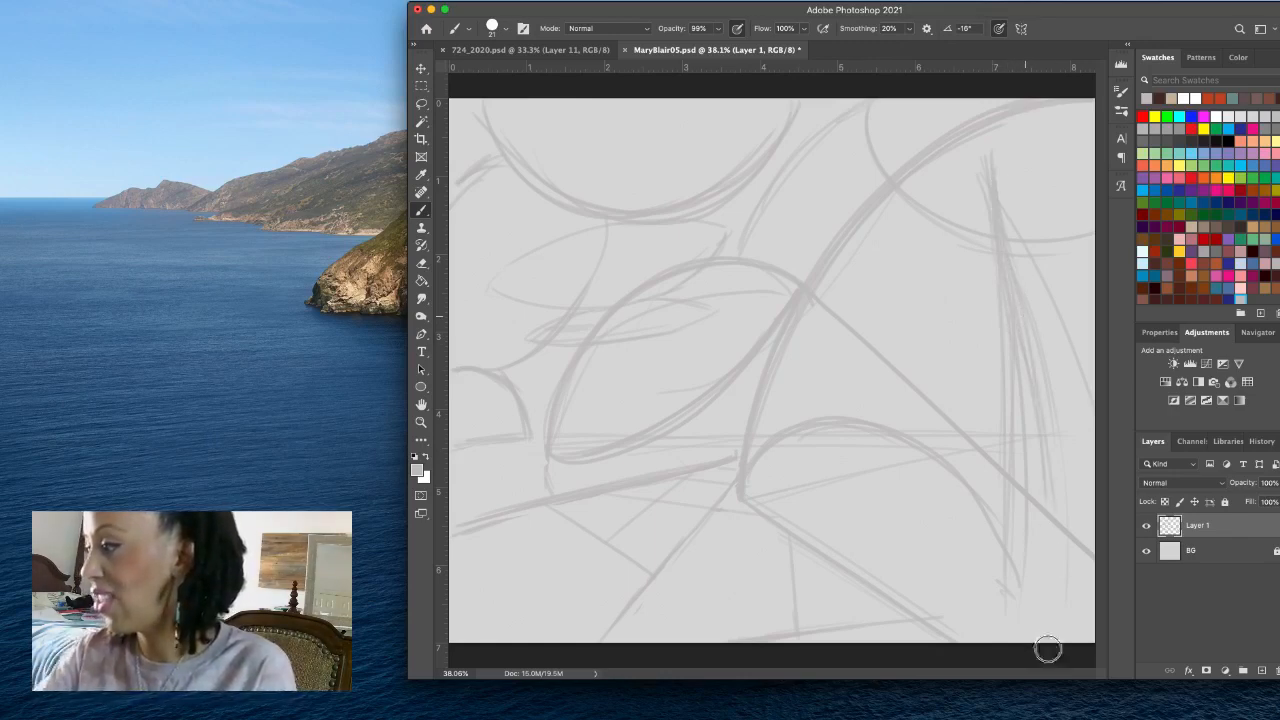
pyautogui.moveTo(1003, 256); pyautogui.dragTo(1050, 618)
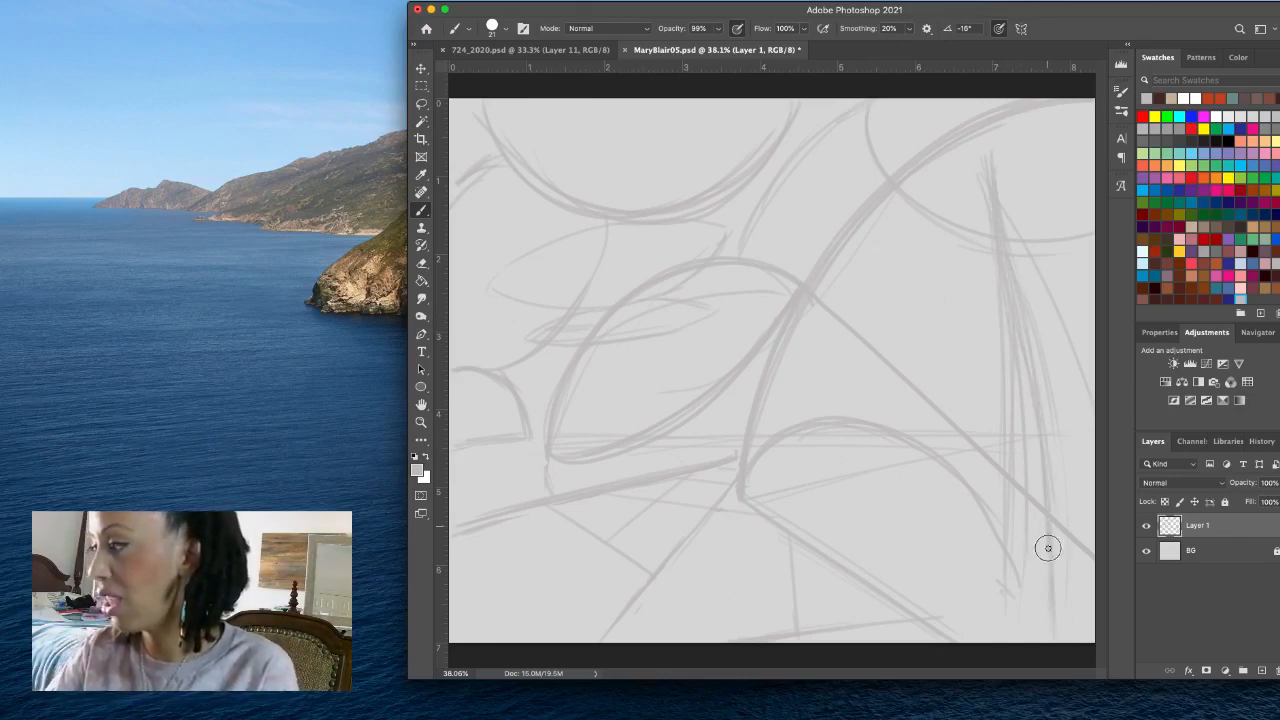
pyautogui.moveTo(1008, 246); pyautogui.dragTo(1036, 385)
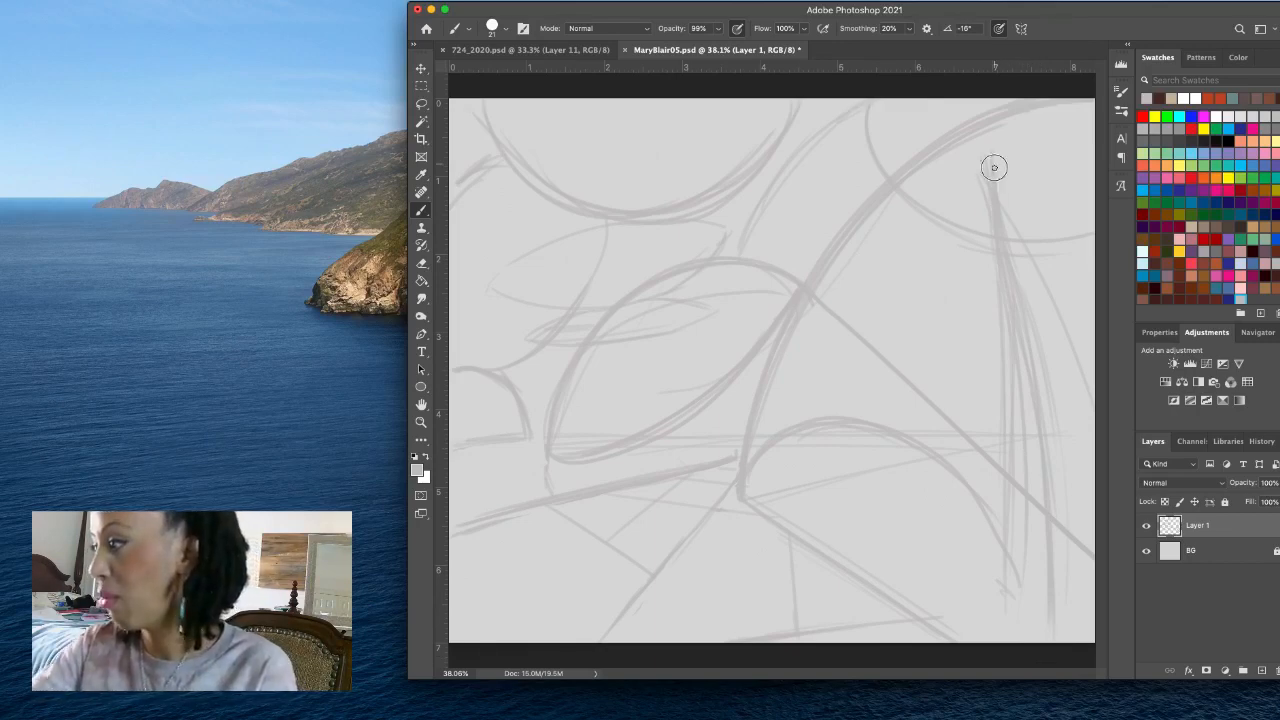
pyautogui.moveTo(1028, 342); pyautogui.dragTo(1062, 602)
pyautogui.moveTo(1036, 415); pyautogui.dragTo(1051, 534)
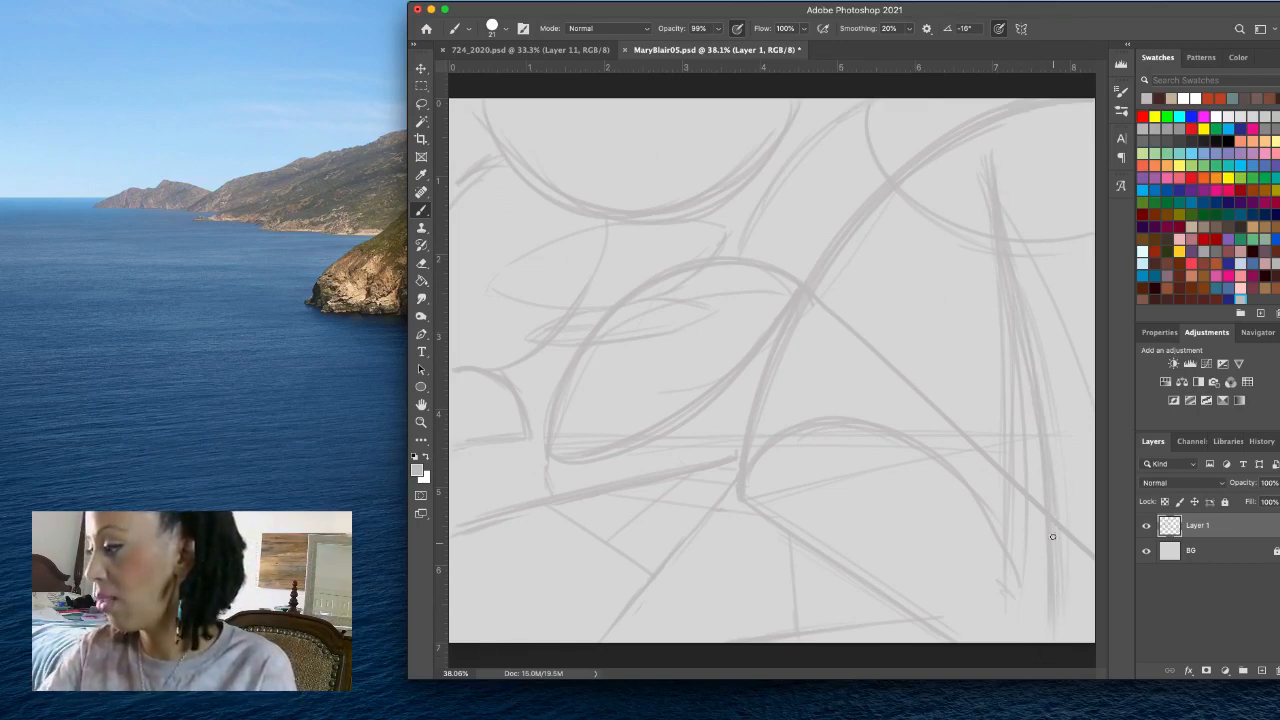
pyautogui.moveTo(1048, 488); pyautogui.dragTo(1057, 608)
pyautogui.moveTo(1055, 520); pyautogui.dragTo(1067, 650)
pyautogui.moveTo(1050, 545); pyautogui.dragTo(1053, 642)
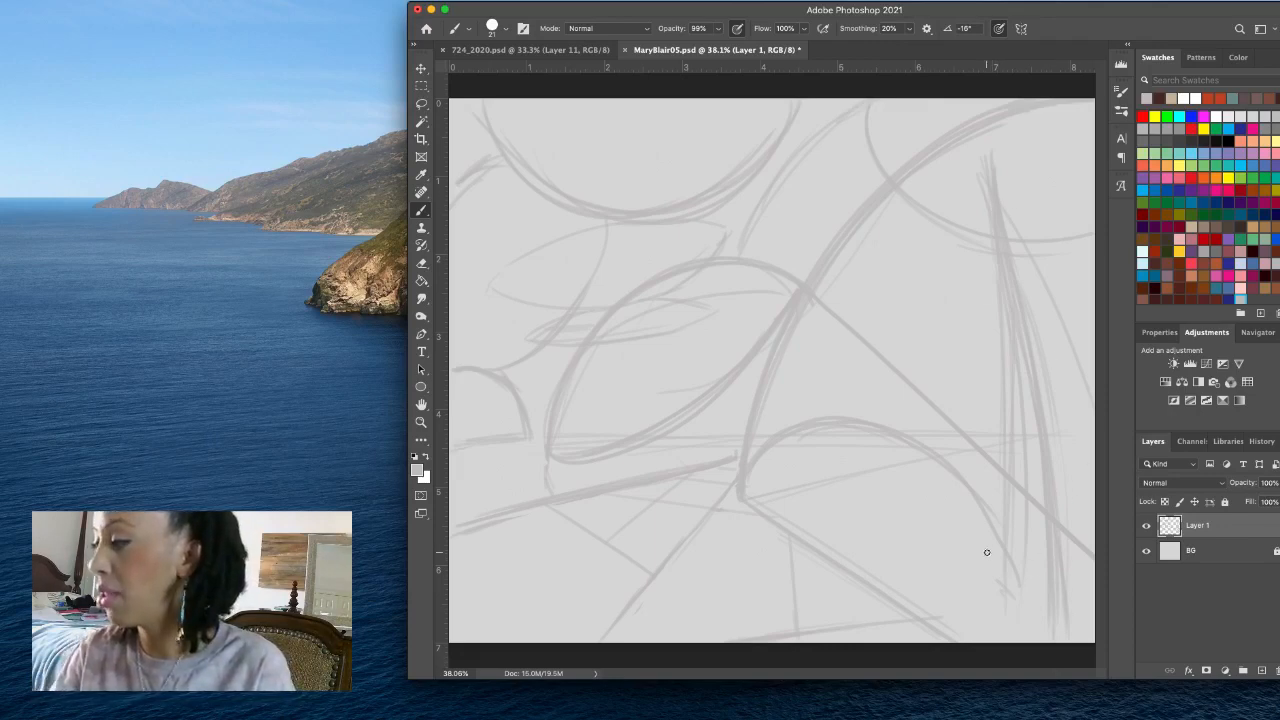
# - Sketch the tall tree's jagged lower edge and tip, and draw its left side curving down from the tip to the base
pyautogui.moveTo(995, 572)
pyautogui.mouseDown()
pyautogui.moveTo(1023, 607)
pyautogui.moveTo(1057, 561)
pyautogui.mouseUp()
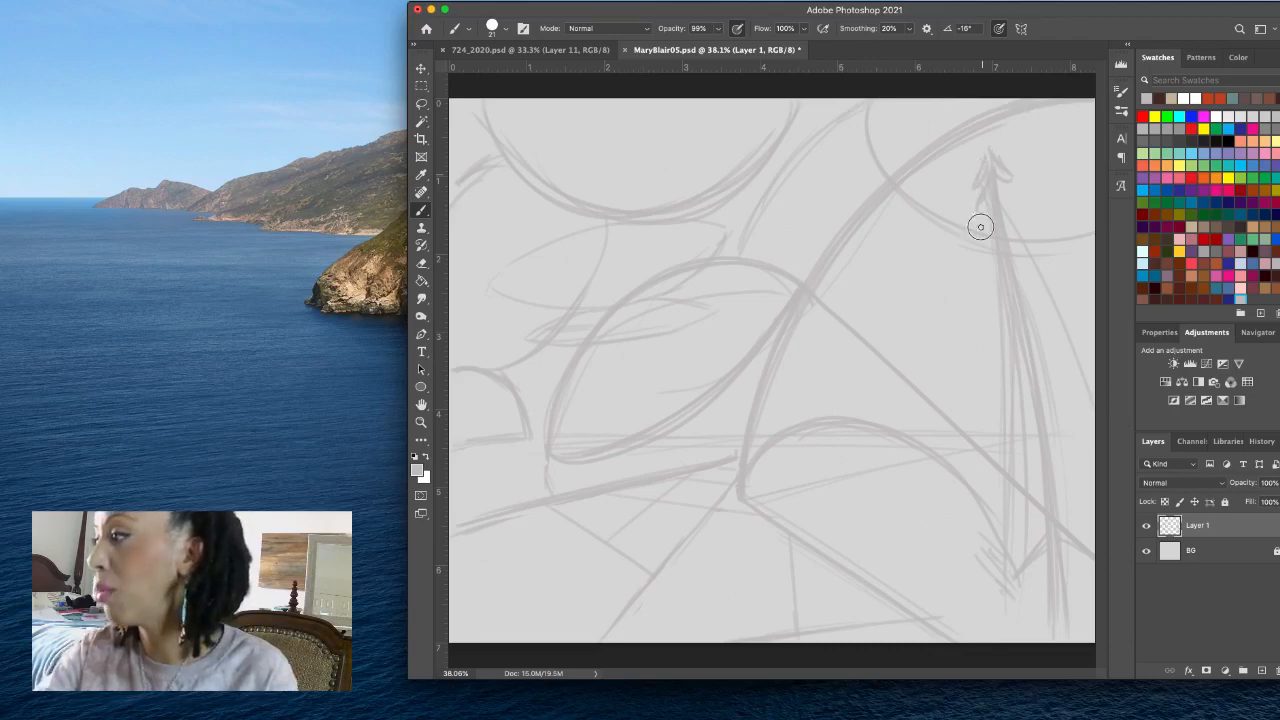
pyautogui.moveTo(989, 195); pyautogui.dragTo(968, 430)
pyautogui.moveTo(977, 299); pyautogui.dragTo(968, 530)
pyautogui.moveTo(970, 458); pyautogui.dragTo(995, 573)
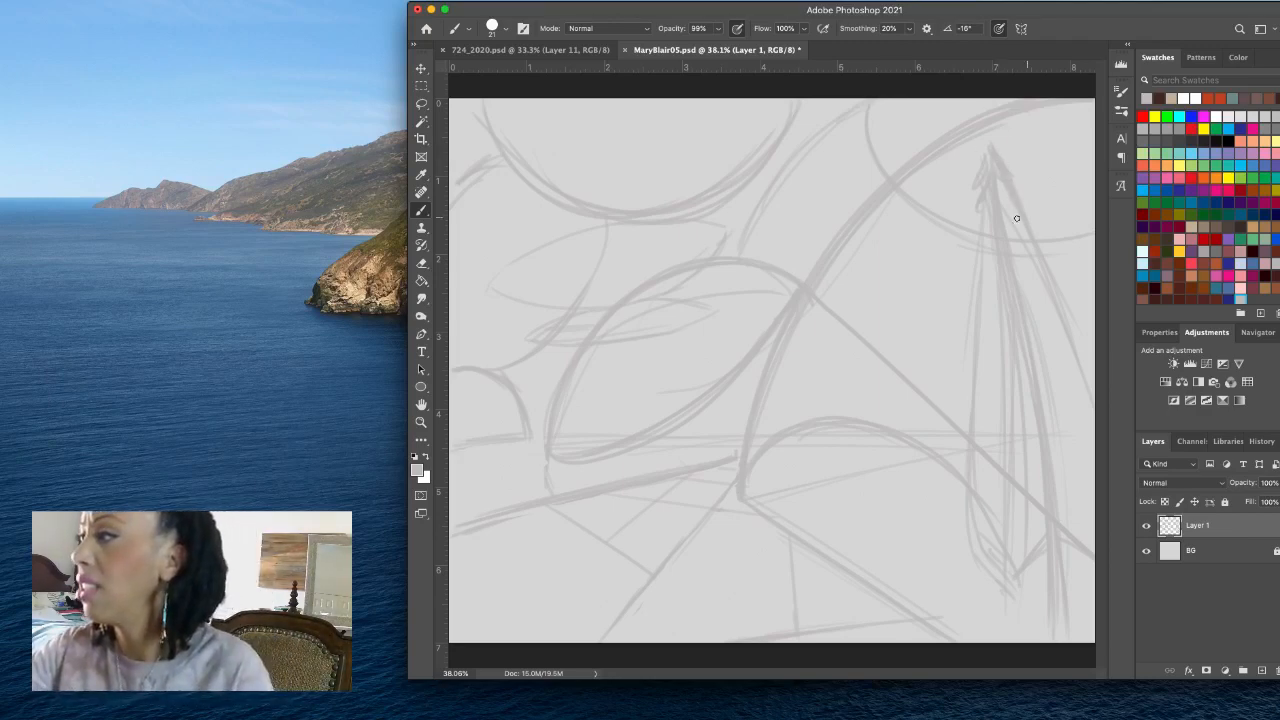
# - Lasso the stray strokes around the tall tree's tip, delete them and clear the selection
pyautogui.press('l')
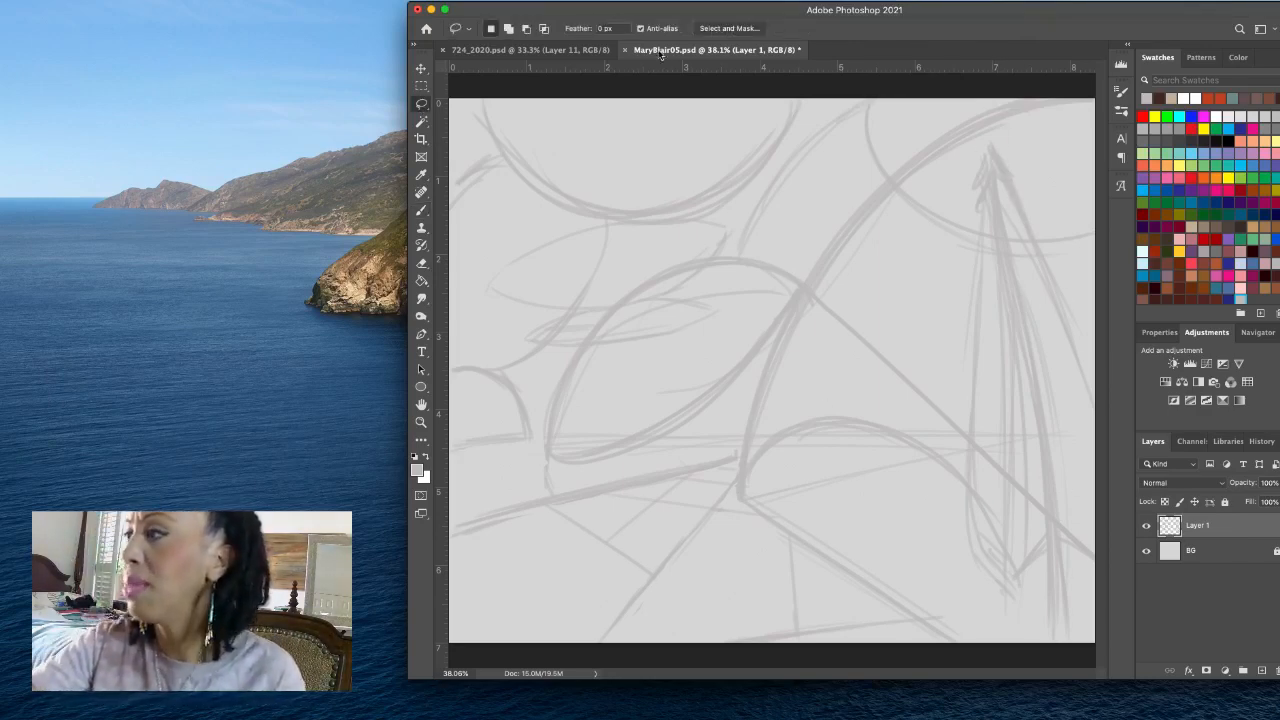
pyautogui.moveTo(1004, 150)
pyautogui.mouseDown()
pyautogui.moveTo(971, 143)
pyautogui.moveTo(971, 223)
pyautogui.moveTo(985, 168)
pyautogui.moveTo(1003, 166)
pyautogui.moveTo(1028, 215)
pyautogui.moveTo(1027, 122)
pyautogui.mouseUp()
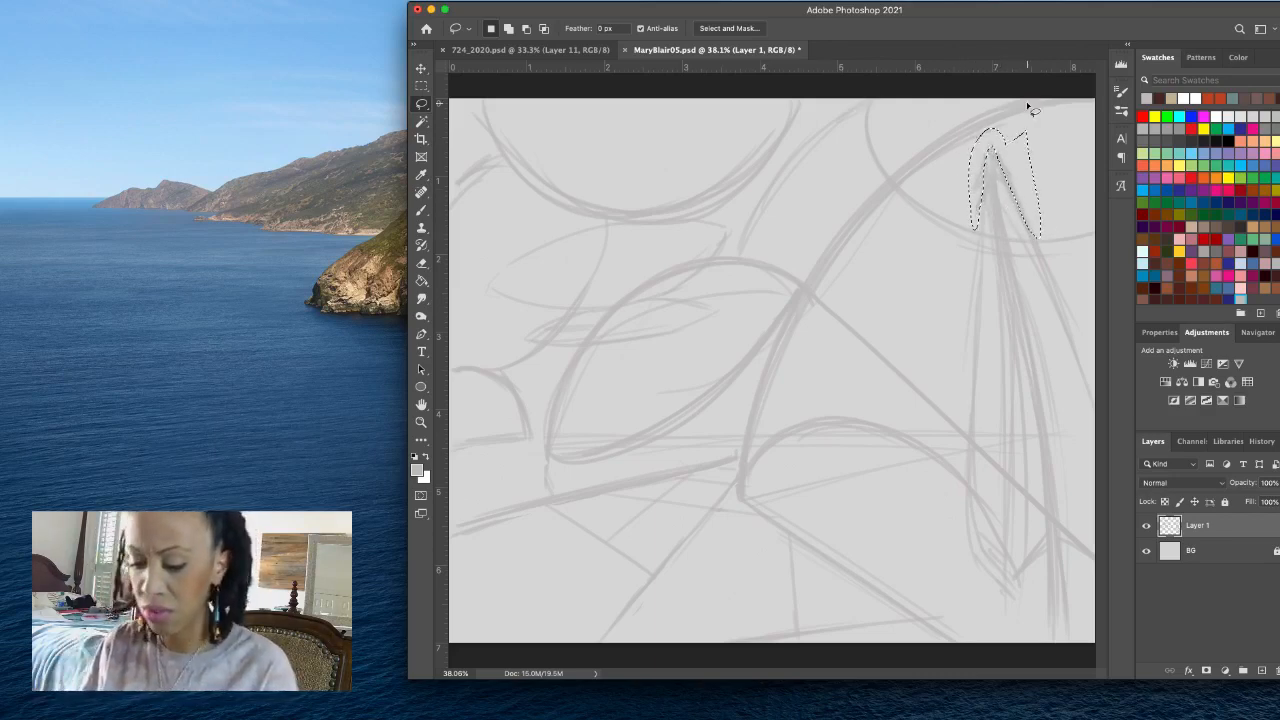
pyautogui.press('Delete')
pyautogui.press('super+d')
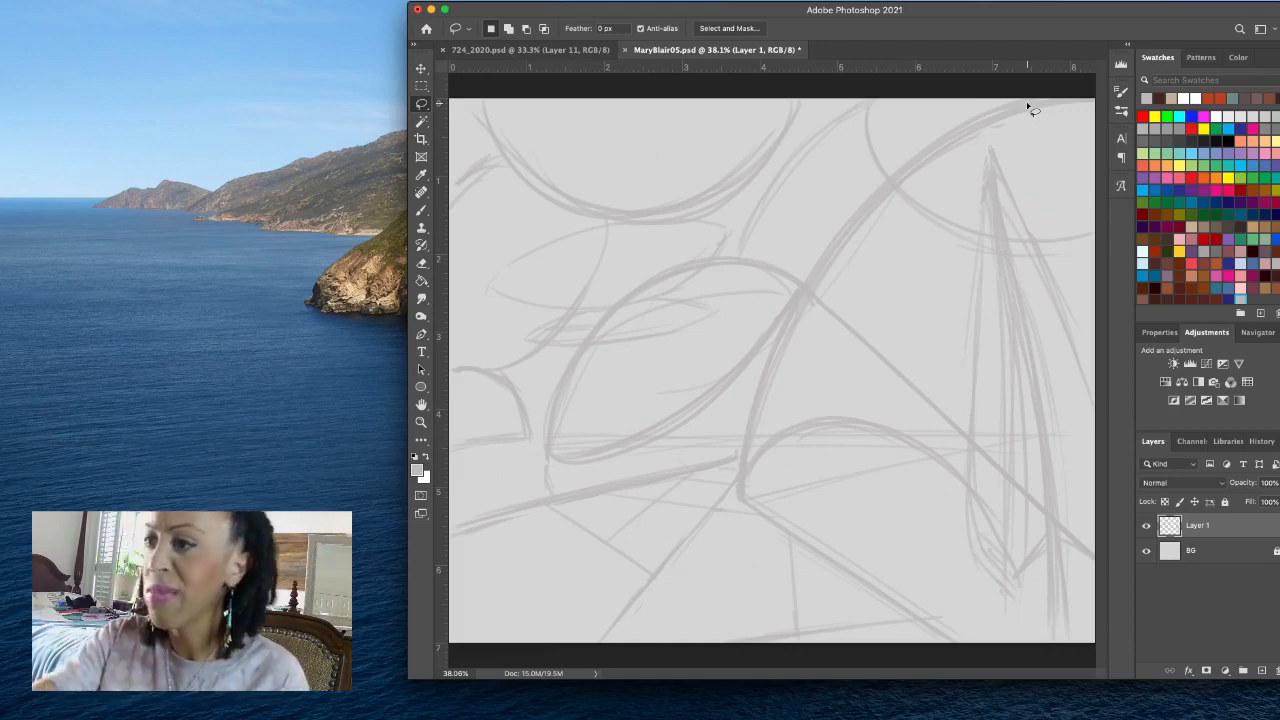
# - With the Brush, fill the tall tree with looping leaf strokes and sketch a shorter, slimmer tree along its left side
pyautogui.click(421, 210)
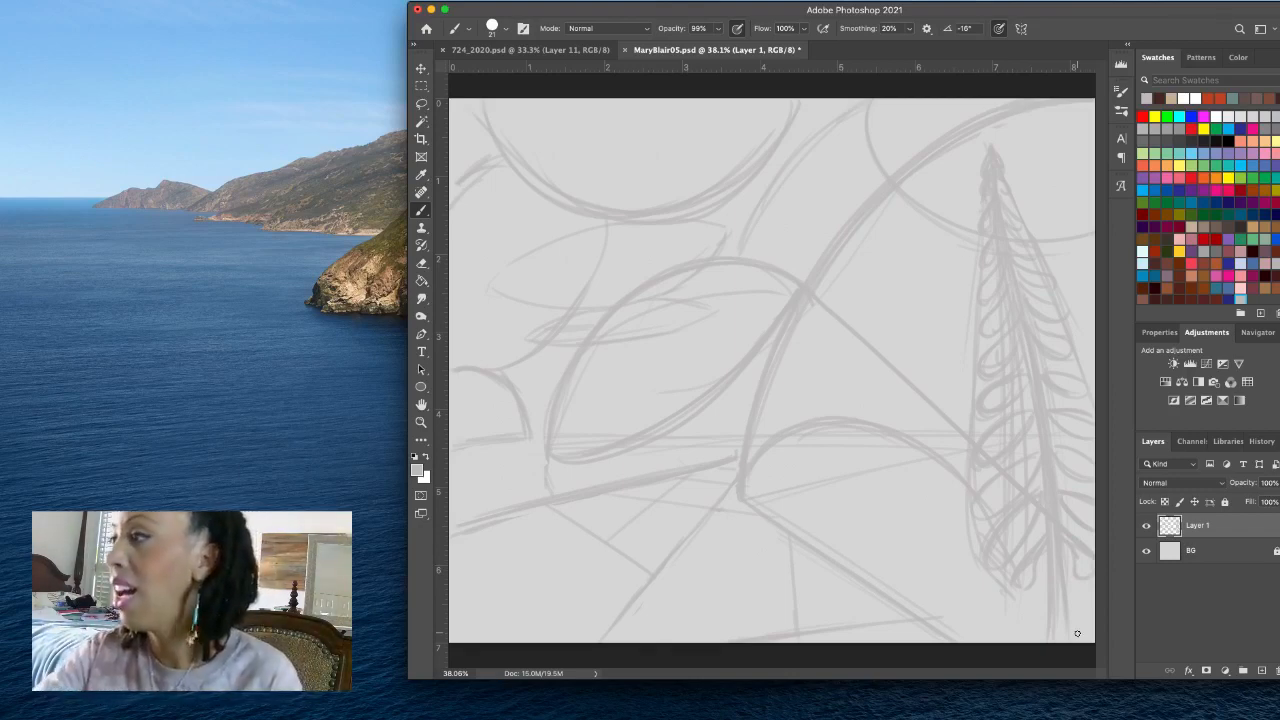
pyautogui.moveTo(949, 200); pyautogui.dragTo(954, 246)
pyautogui.moveTo(948, 202); pyautogui.dragTo(961, 302)
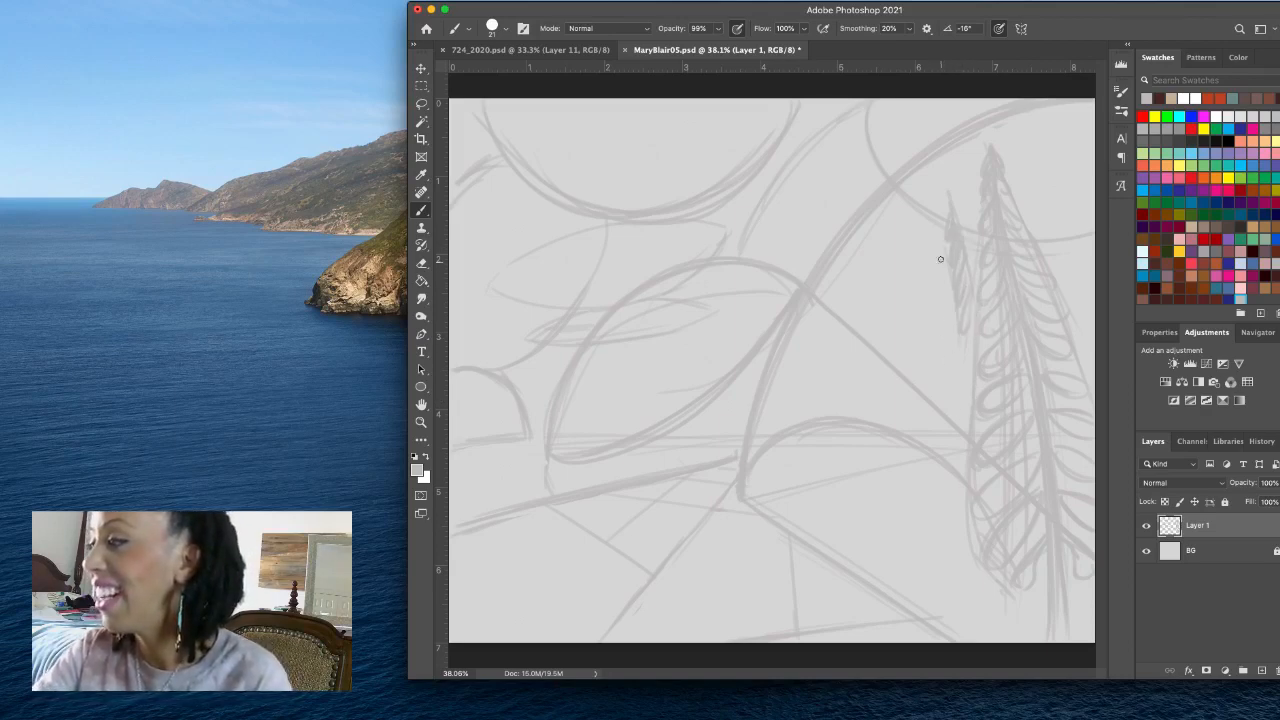
pyautogui.moveTo(946, 251); pyautogui.dragTo(954, 414)
pyautogui.moveTo(951, 357); pyautogui.dragTo(949, 450)
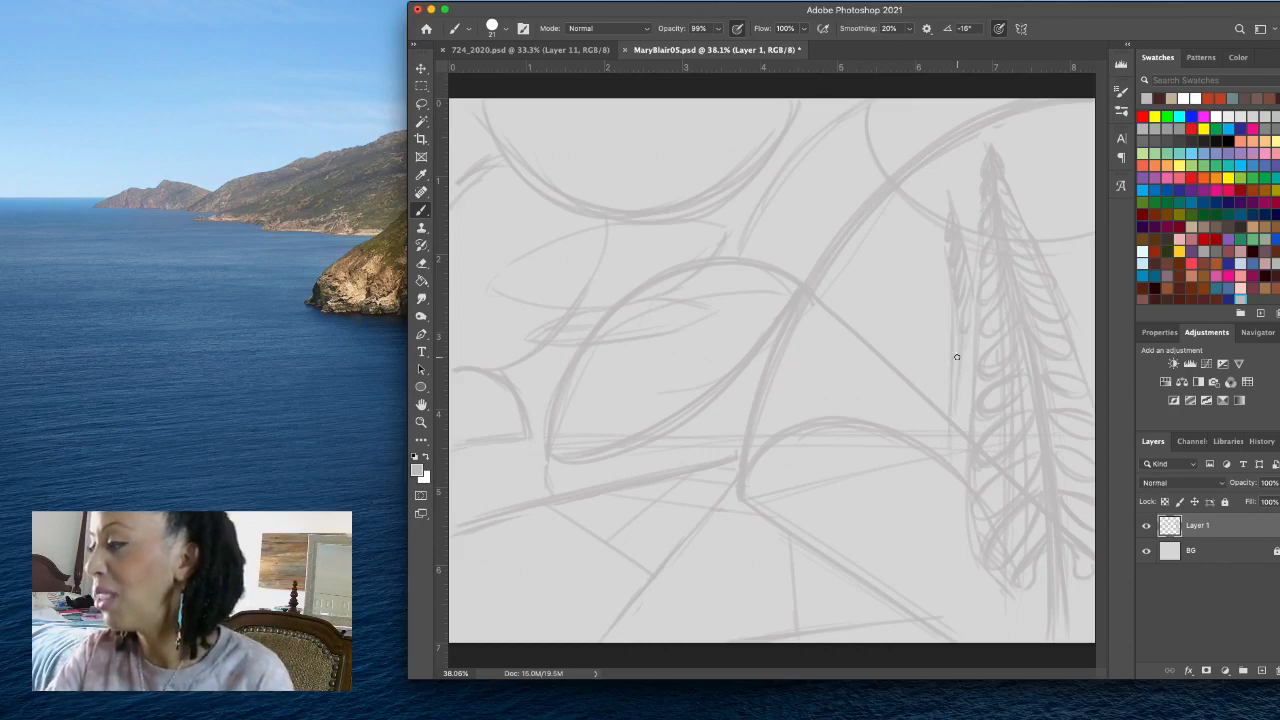
pyautogui.moveTo(956, 358)
pyautogui.mouseDown()
pyautogui.moveTo(974, 548)
pyautogui.moveTo(1003, 614)
pyautogui.mouseUp()
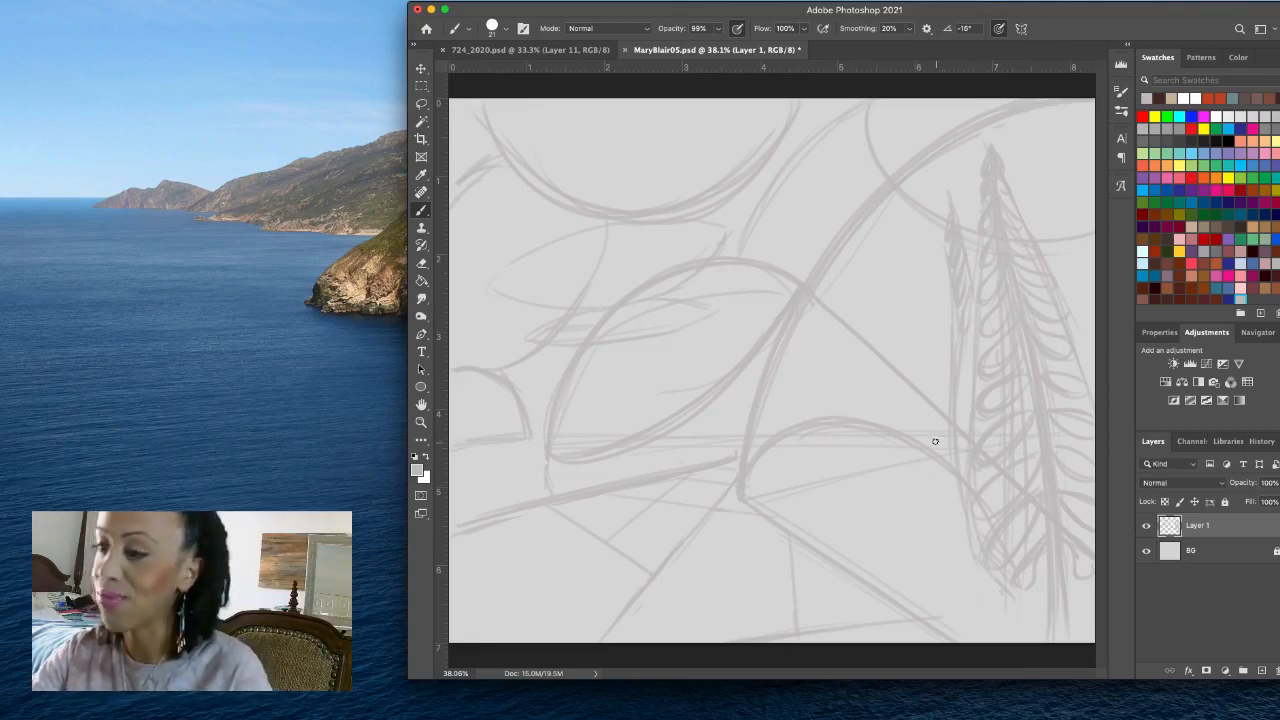
# - Layer curved strokes from the low arch's right side to the canvas's bottom edge and add a small pointed shape at the lower-right diagonal's end
pyautogui.moveTo(919, 468); pyautogui.dragTo(1003, 625)
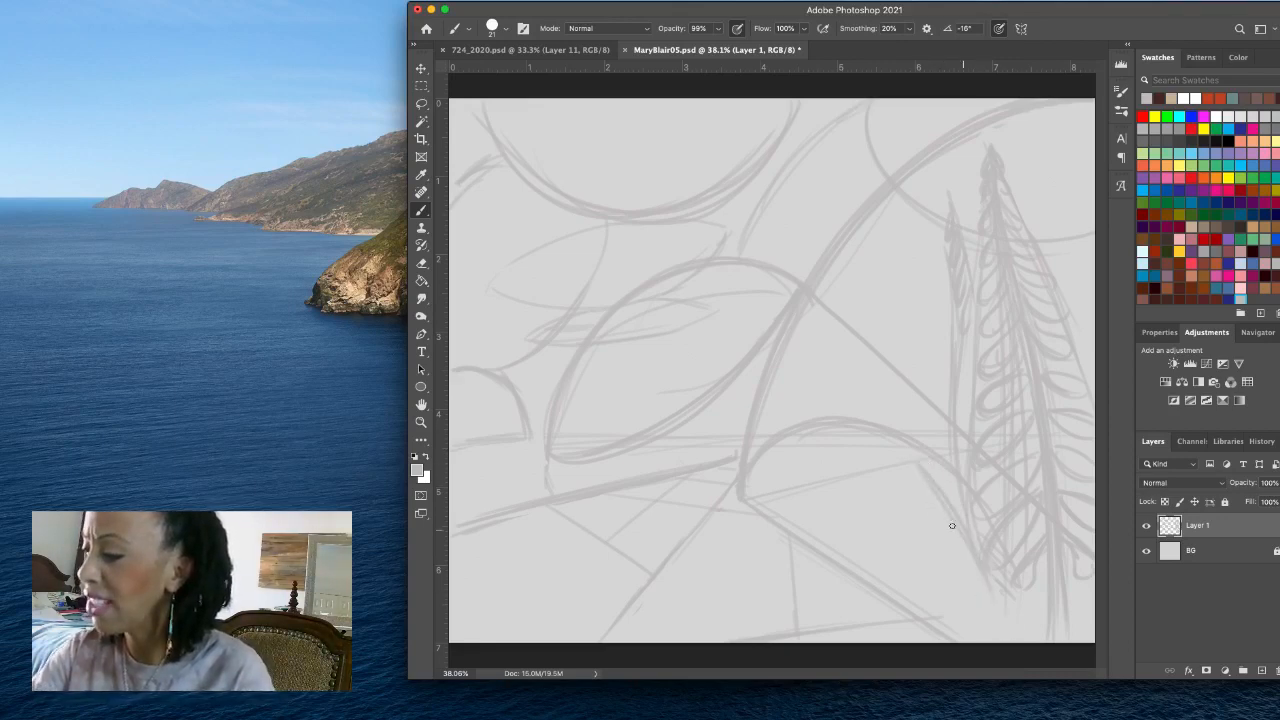
pyautogui.moveTo(938, 499); pyautogui.dragTo(989, 617)
pyautogui.moveTo(910, 463); pyautogui.dragTo(992, 612)
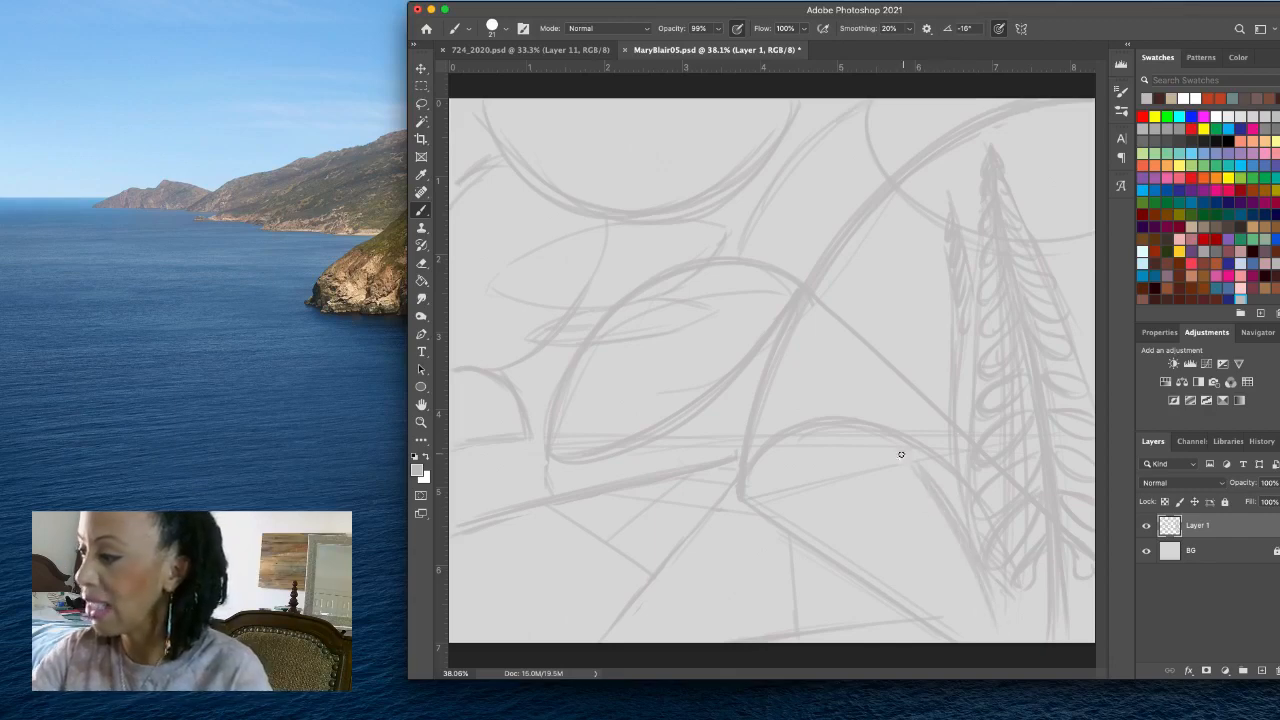
pyautogui.moveTo(900, 454)
pyautogui.mouseDown()
pyautogui.moveTo(945, 488)
pyautogui.moveTo(910, 459)
pyautogui.moveTo(997, 568)
pyautogui.mouseUp()
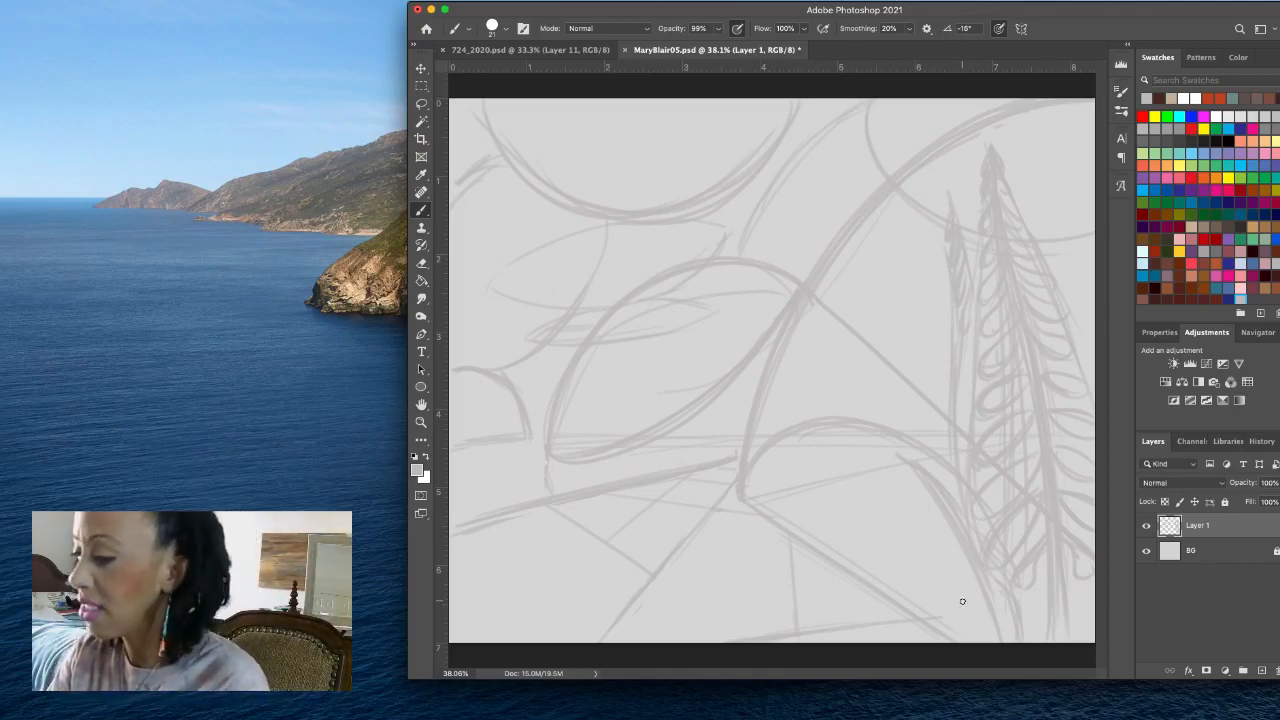
pyautogui.moveTo(921, 601)
pyautogui.mouseDown()
pyautogui.moveTo(954, 627)
pyautogui.moveTo(943, 628)
pyautogui.mouseUp()
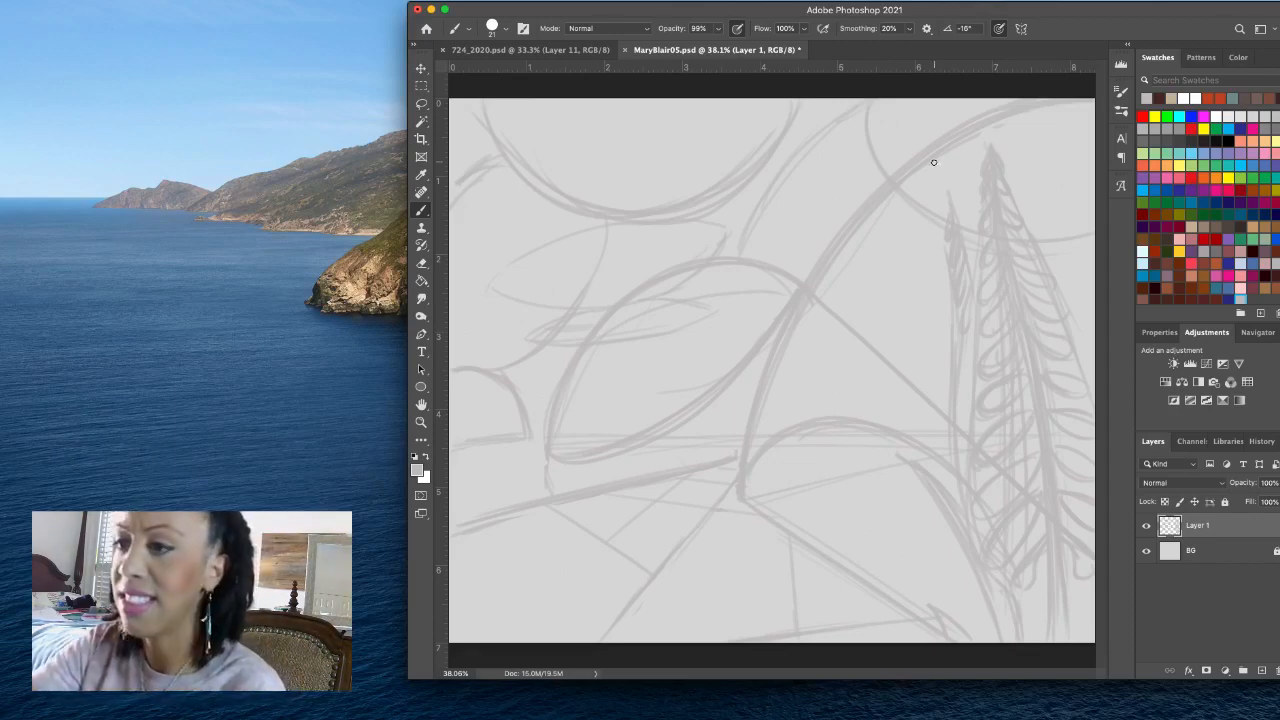
# - Sketch small curls above the slimmer tree and a row of small ovals beneath the large curve, above the tall tree's tip
pyautogui.moveTo(928, 182)
pyautogui.mouseDown()
pyautogui.moveTo(964, 174)
pyautogui.moveTo(968, 228)
pyautogui.moveTo(980, 198)
pyautogui.mouseUp()
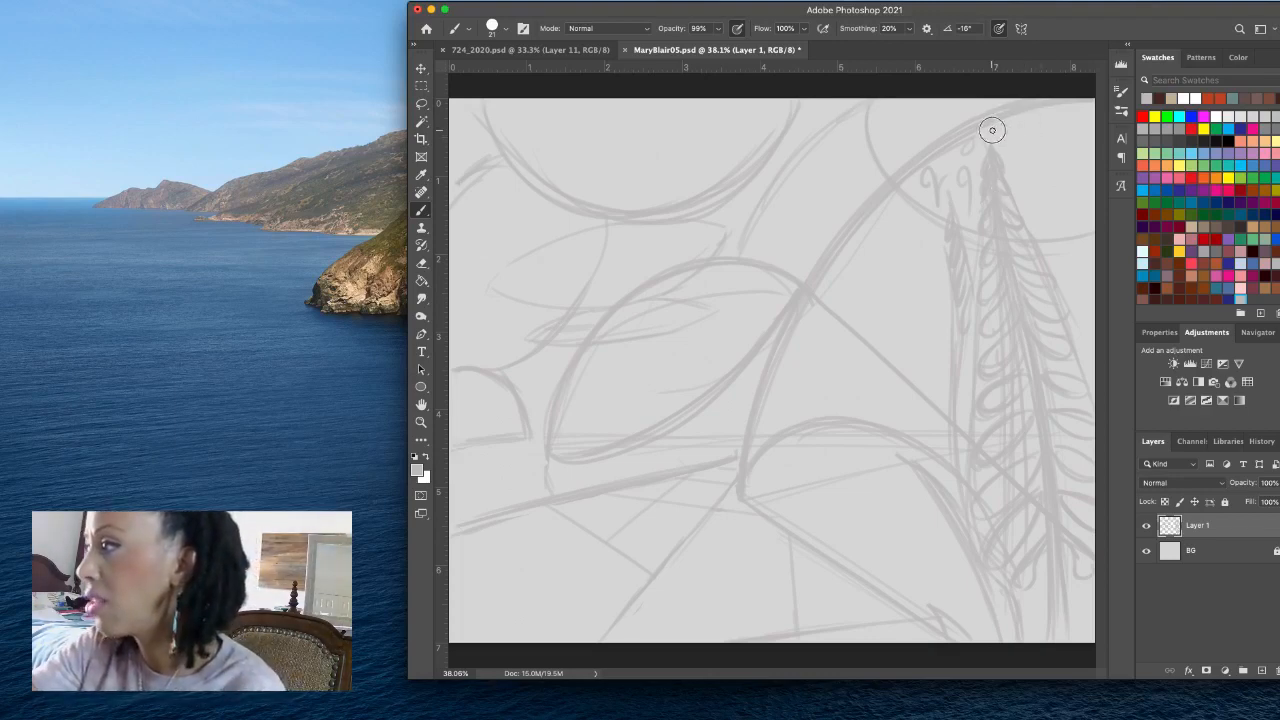
pyautogui.moveTo(998, 126); pyautogui.dragTo(1076, 110)
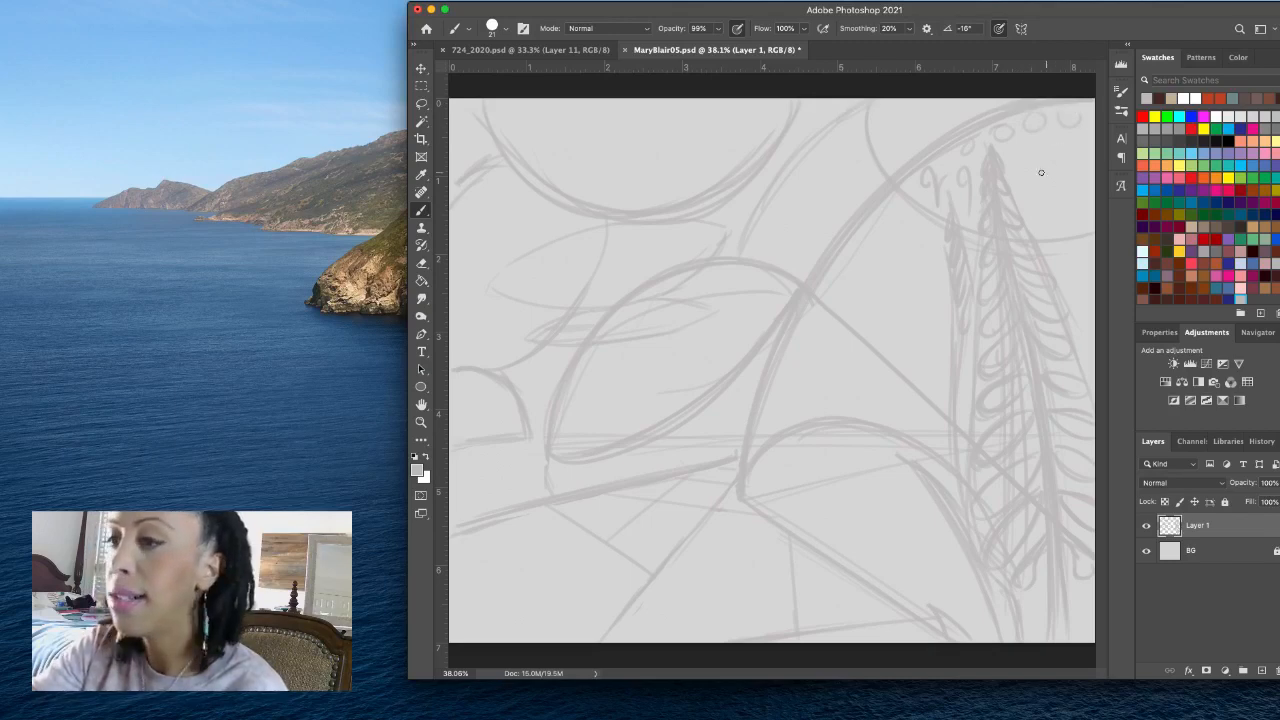
# - Add more small ovals right of the tall tree's tip and sketch flat ovals filled with petal-like strokes on both sides of the trees
pyautogui.moveTo(1022, 145); pyautogui.dragTo(1062, 142)
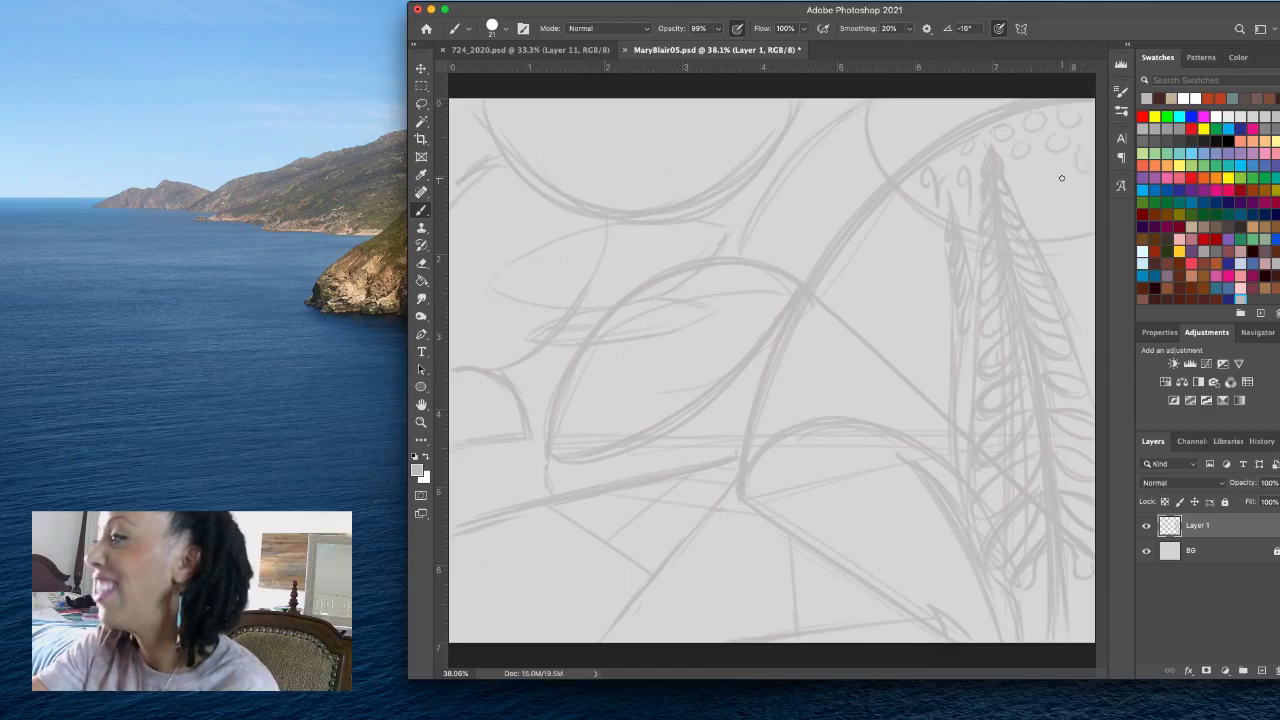
pyautogui.moveTo(1060, 179); pyautogui.dragTo(1085, 217)
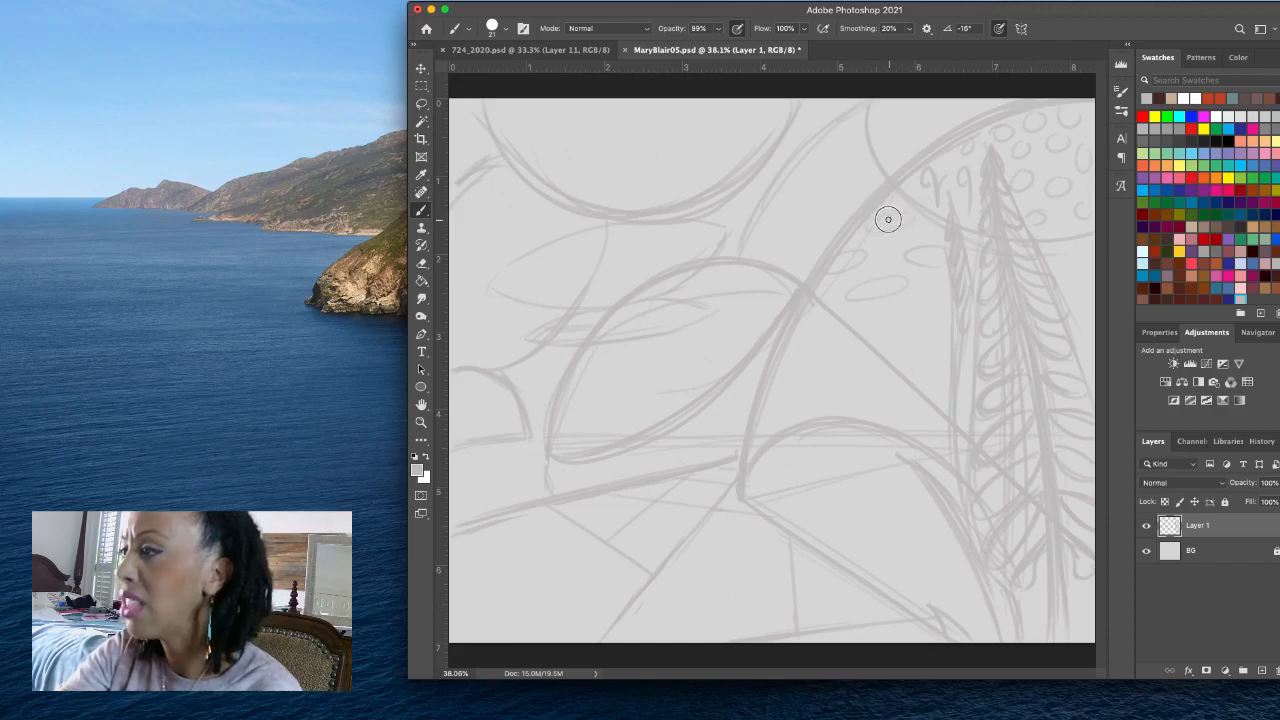
pyautogui.moveTo(869, 226); pyautogui.dragTo(895, 222)
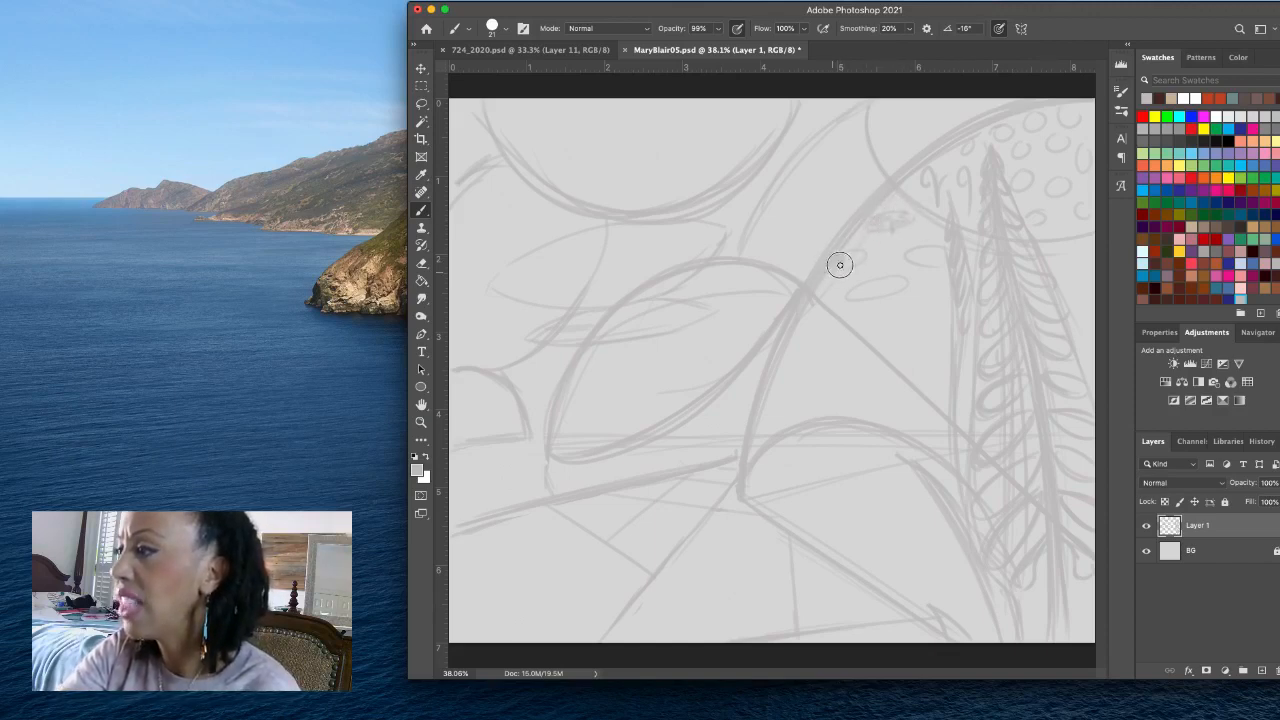
pyautogui.moveTo(843, 267); pyautogui.dragTo(864, 259)
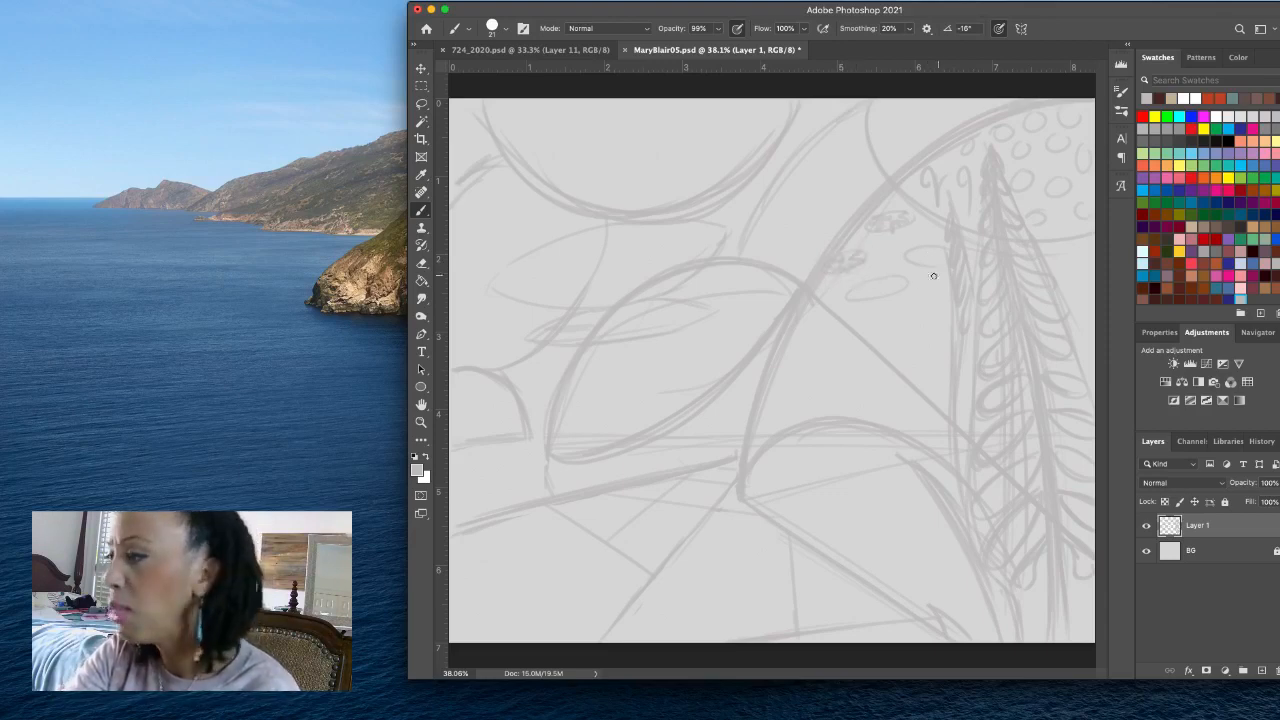
pyautogui.moveTo(852, 296)
pyautogui.mouseDown()
pyautogui.moveTo(893, 298)
pyautogui.moveTo(887, 289)
pyautogui.moveTo(911, 282)
pyautogui.moveTo(877, 283)
pyautogui.mouseUp()
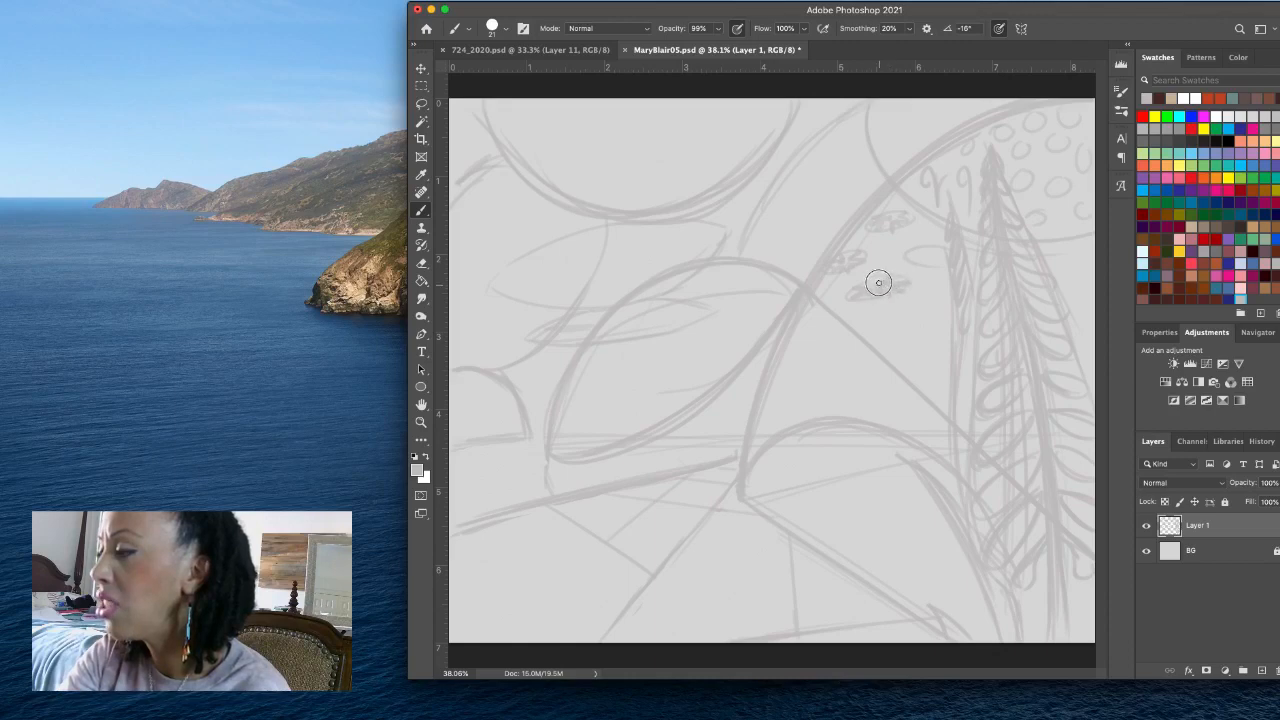
pyautogui.moveTo(940, 257)
pyautogui.mouseDown()
pyautogui.moveTo(914, 251)
pyautogui.moveTo(908, 266)
pyautogui.moveTo(938, 263)
pyautogui.mouseUp()
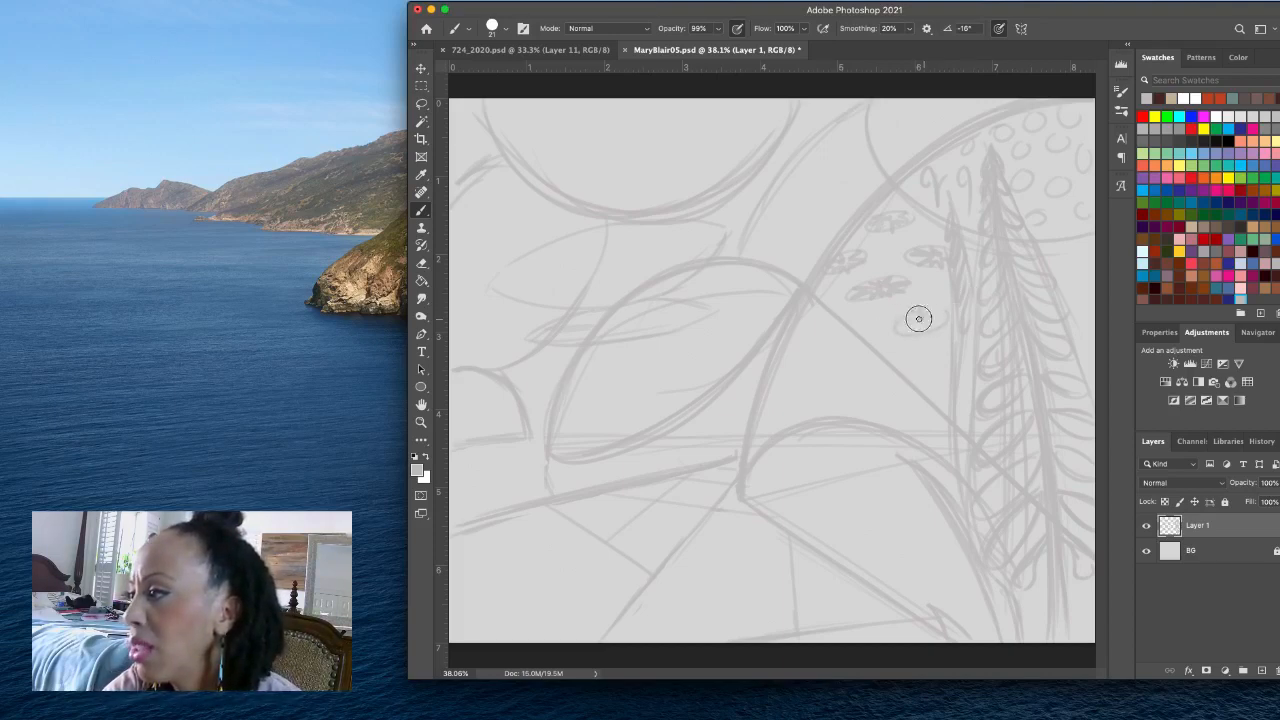
pyautogui.moveTo(930, 320); pyautogui.dragTo(955, 306)
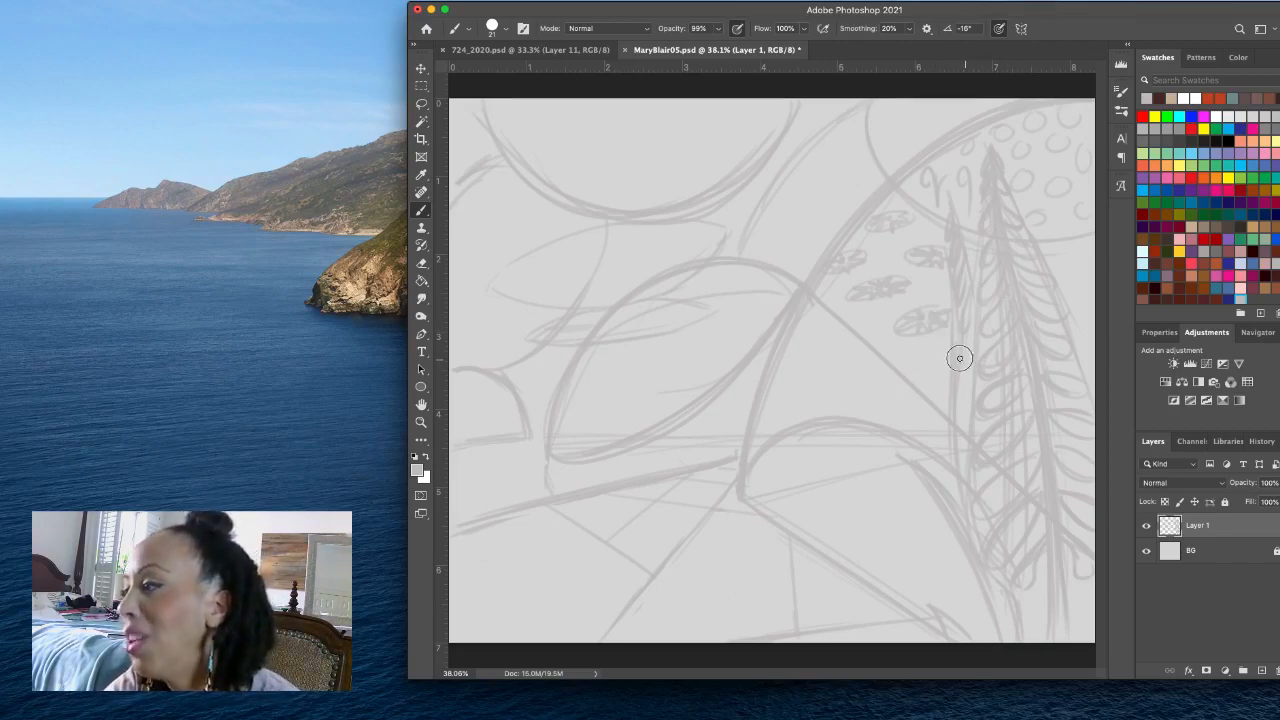
pyautogui.moveTo(952, 370)
pyautogui.mouseDown()
pyautogui.moveTo(968, 383)
pyautogui.moveTo(977, 371)
pyautogui.moveTo(966, 366)
pyautogui.mouseUp()
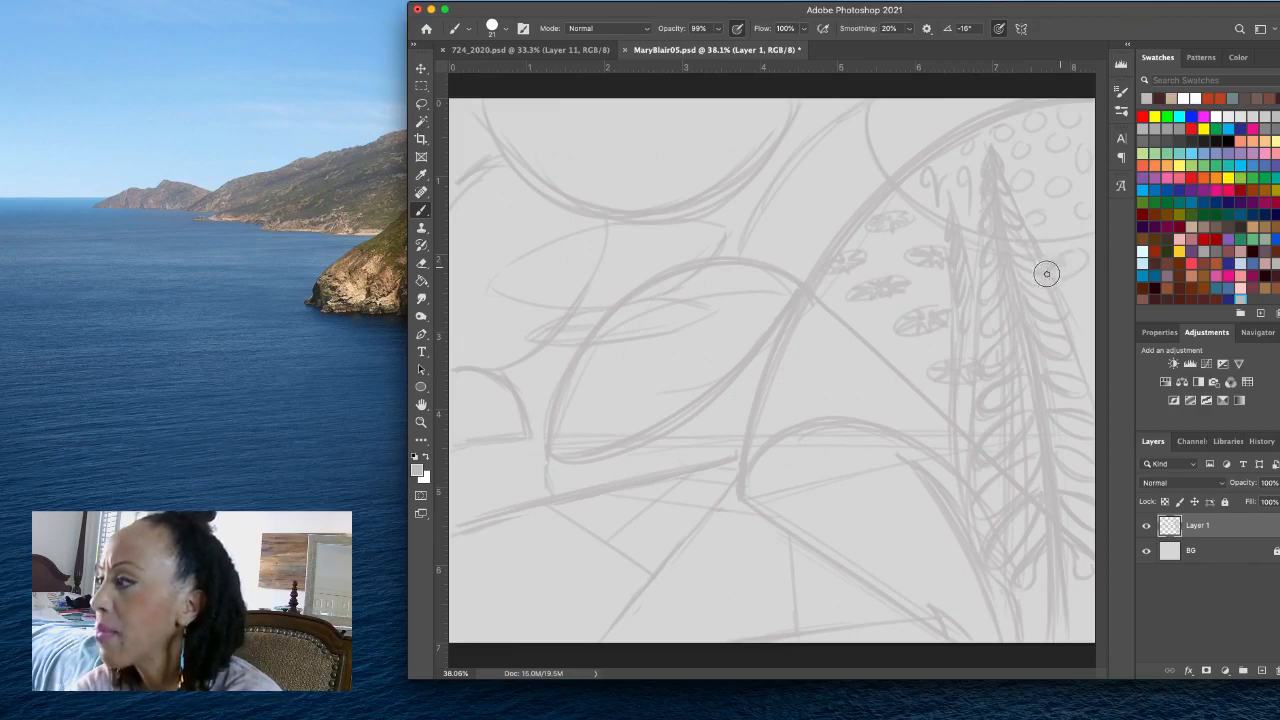
pyautogui.moveTo(1068, 269); pyautogui.dragTo(1077, 254)
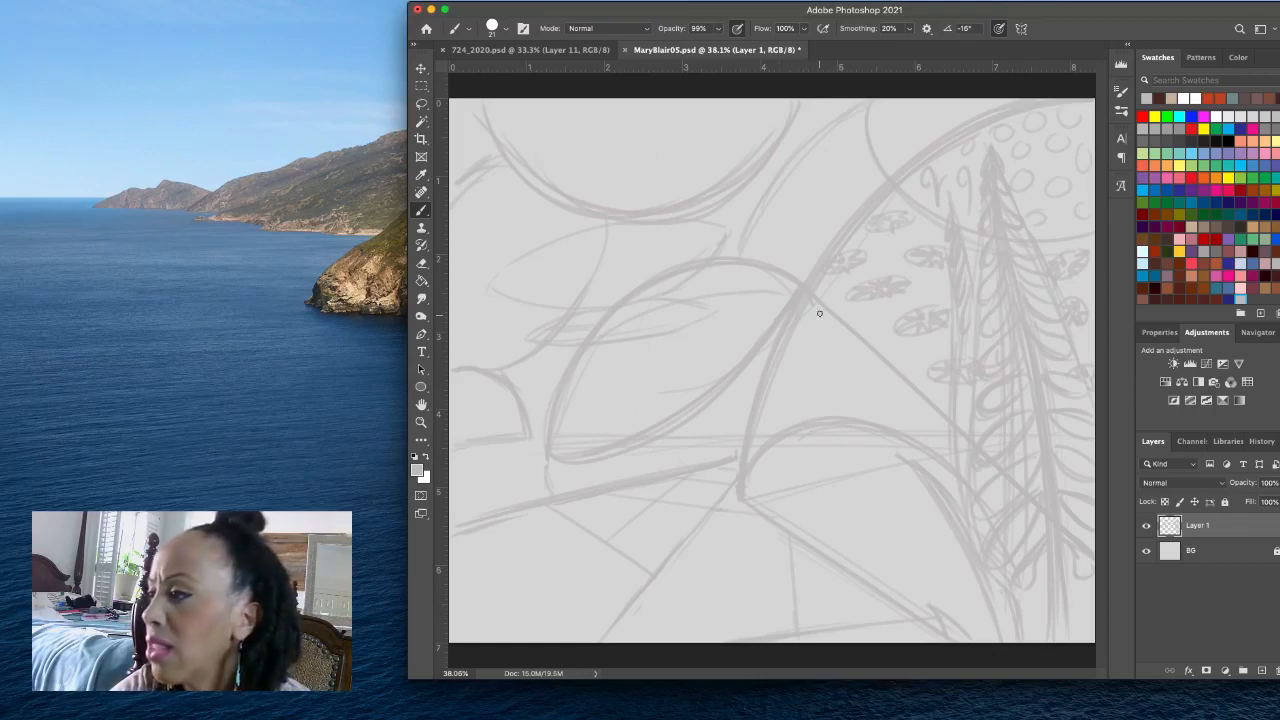
# - Sketch a row of leafy sprigs inside the large arc, following the top of the low arch from left to right
pyautogui.moveTo(824, 317); pyautogui.dragTo(790, 428)
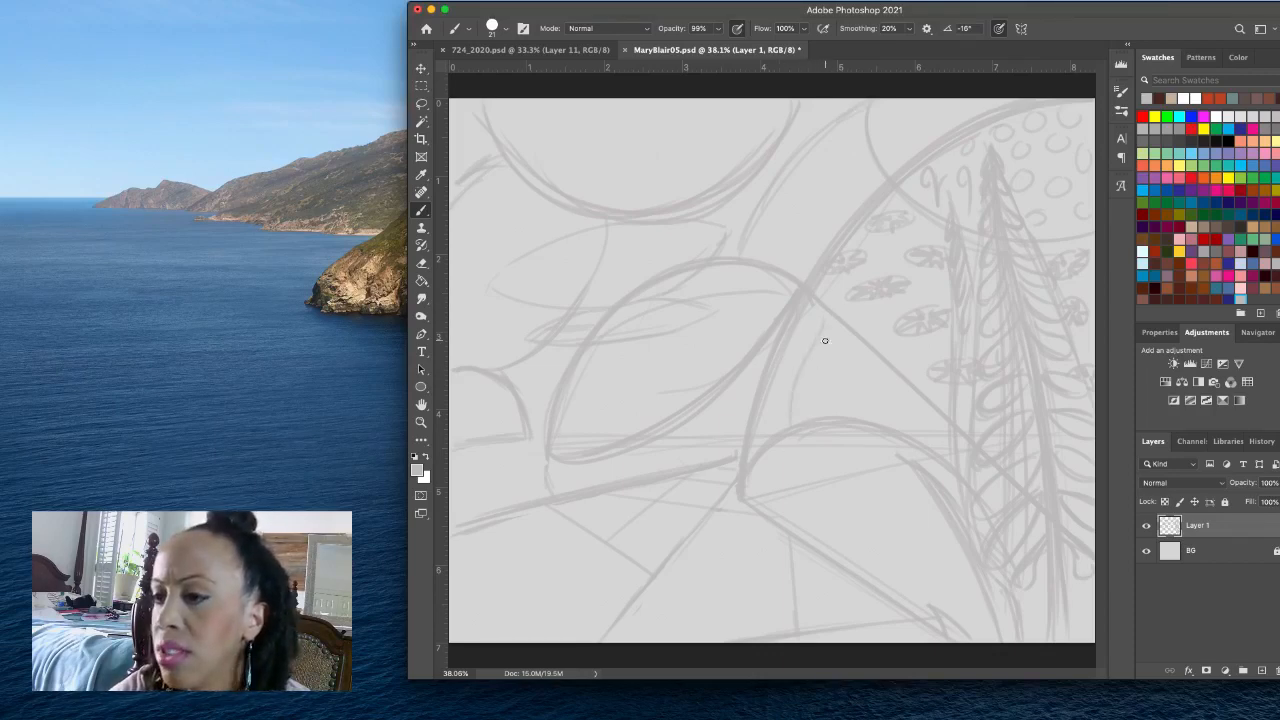
pyautogui.moveTo(827, 329)
pyautogui.mouseDown()
pyautogui.moveTo(825, 317)
pyautogui.moveTo(813, 330)
pyautogui.moveTo(825, 348)
pyautogui.mouseUp()
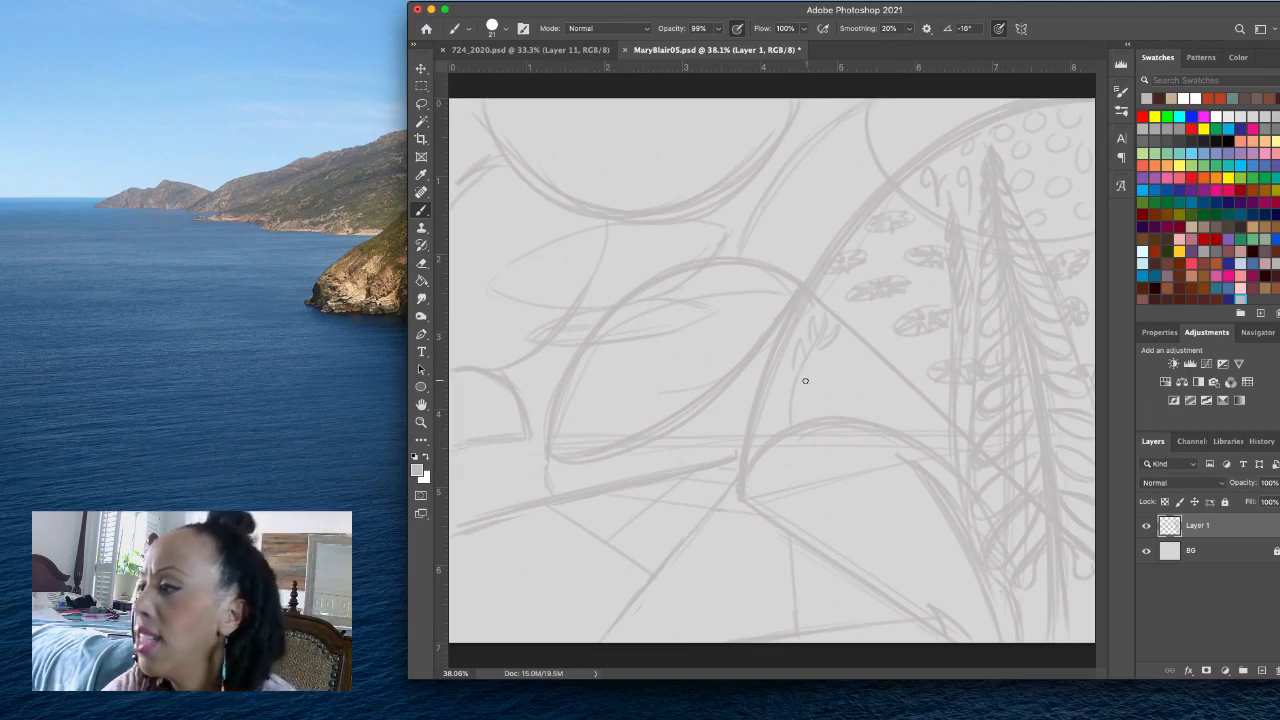
pyautogui.moveTo(813, 359)
pyautogui.mouseDown()
pyautogui.moveTo(796, 409)
pyautogui.moveTo(793, 387)
pyautogui.moveTo(778, 384)
pyautogui.moveTo(782, 415)
pyautogui.moveTo(843, 374)
pyautogui.mouseUp()
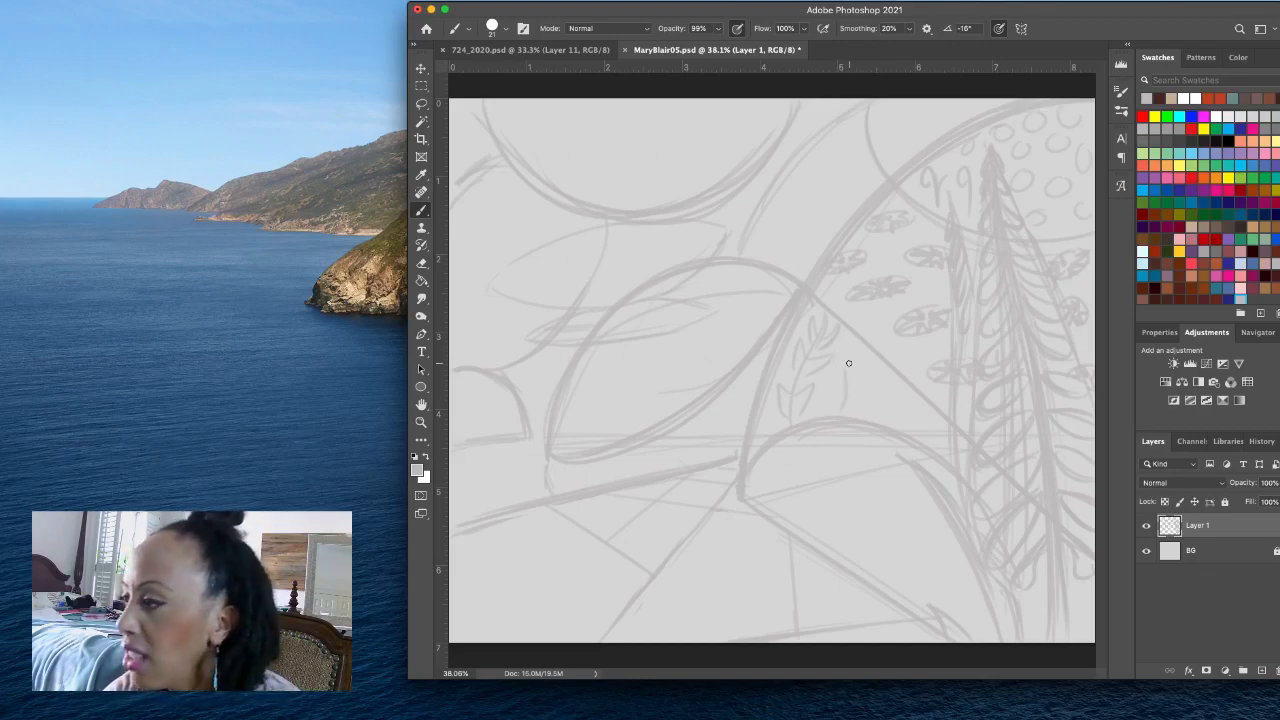
pyautogui.moveTo(832, 382); pyautogui.dragTo(844, 404)
pyautogui.moveTo(845, 404)
pyautogui.mouseDown()
pyautogui.moveTo(862, 371)
pyautogui.moveTo(913, 368)
pyautogui.moveTo(896, 395)
pyautogui.moveTo(881, 374)
pyautogui.moveTo(883, 404)
pyautogui.moveTo(902, 386)
pyautogui.moveTo(888, 393)
pyautogui.moveTo(887, 364)
pyautogui.moveTo(898, 373)
pyautogui.moveTo(906, 360)
pyautogui.moveTo(883, 416)
pyautogui.moveTo(905, 401)
pyautogui.mouseUp()
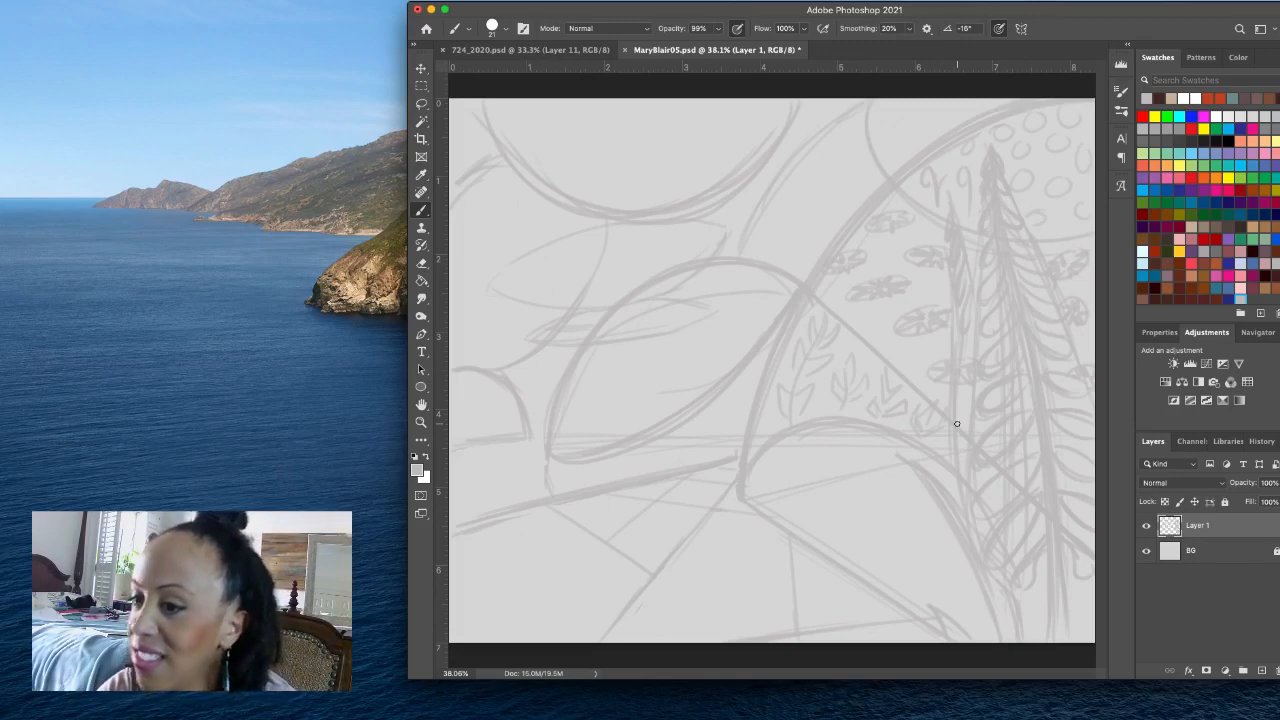
# - Fill the low arch with small blossoms, hearts, sprigs and spiky tufts, and add rounded plant shapes below its lower-right diagonal
pyautogui.moveTo(778, 458)
pyautogui.mouseDown()
pyautogui.moveTo(811, 430)
pyautogui.moveTo(796, 423)
pyautogui.moveTo(800, 444)
pyautogui.moveTo(822, 454)
pyautogui.moveTo(820, 440)
pyautogui.moveTo(851, 426)
pyautogui.moveTo(826, 470)
pyautogui.moveTo(801, 464)
pyautogui.moveTo(796, 495)
pyautogui.moveTo(854, 456)
pyautogui.moveTo(905, 387)
pyautogui.moveTo(840, 454)
pyautogui.moveTo(867, 453)
pyautogui.moveTo(869, 439)
pyautogui.moveTo(843, 436)
pyautogui.moveTo(856, 475)
pyautogui.moveTo(841, 492)
pyautogui.moveTo(864, 444)
pyautogui.moveTo(854, 477)
pyautogui.moveTo(873, 484)
pyautogui.moveTo(869, 469)
pyautogui.moveTo(886, 460)
pyautogui.moveTo(862, 504)
pyautogui.moveTo(856, 453)
pyautogui.moveTo(870, 442)
pyautogui.moveTo(889, 452)
pyautogui.moveTo(870, 453)
pyautogui.moveTo(843, 485)
pyautogui.moveTo(851, 492)
pyautogui.moveTo(843, 477)
pyautogui.moveTo(853, 470)
pyautogui.mouseUp()
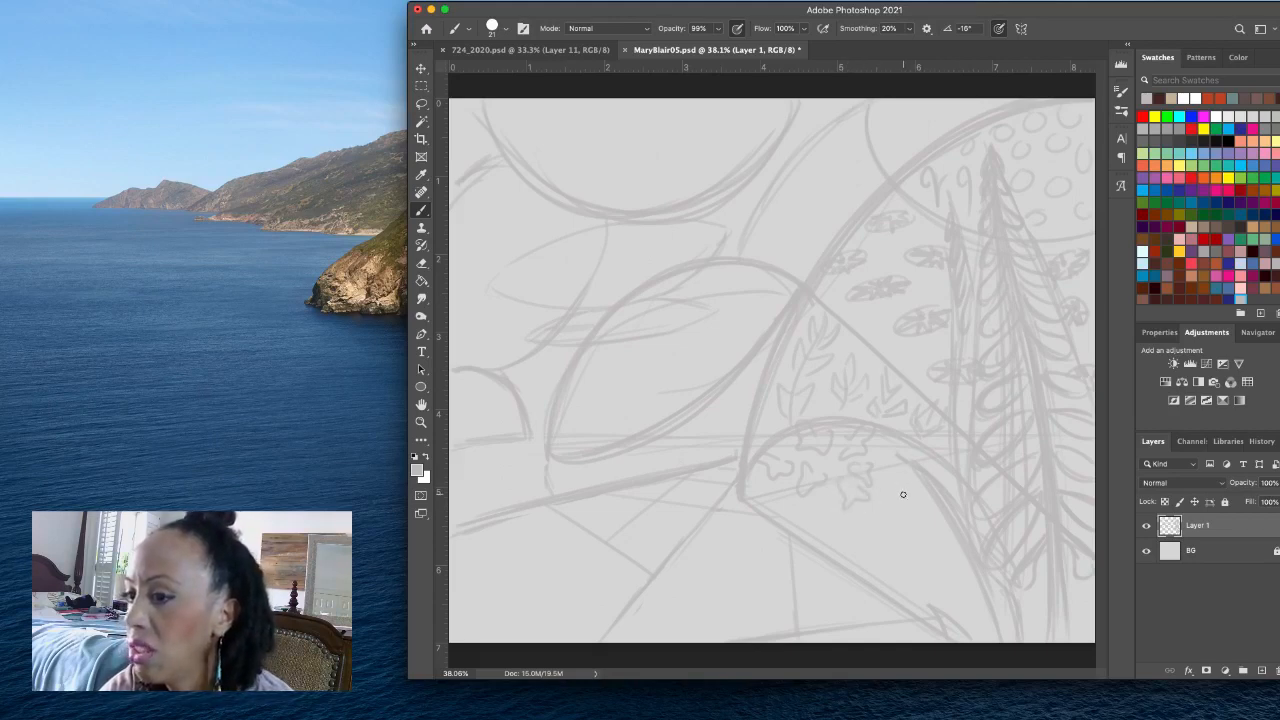
pyautogui.moveTo(894, 471); pyautogui.dragTo(908, 470)
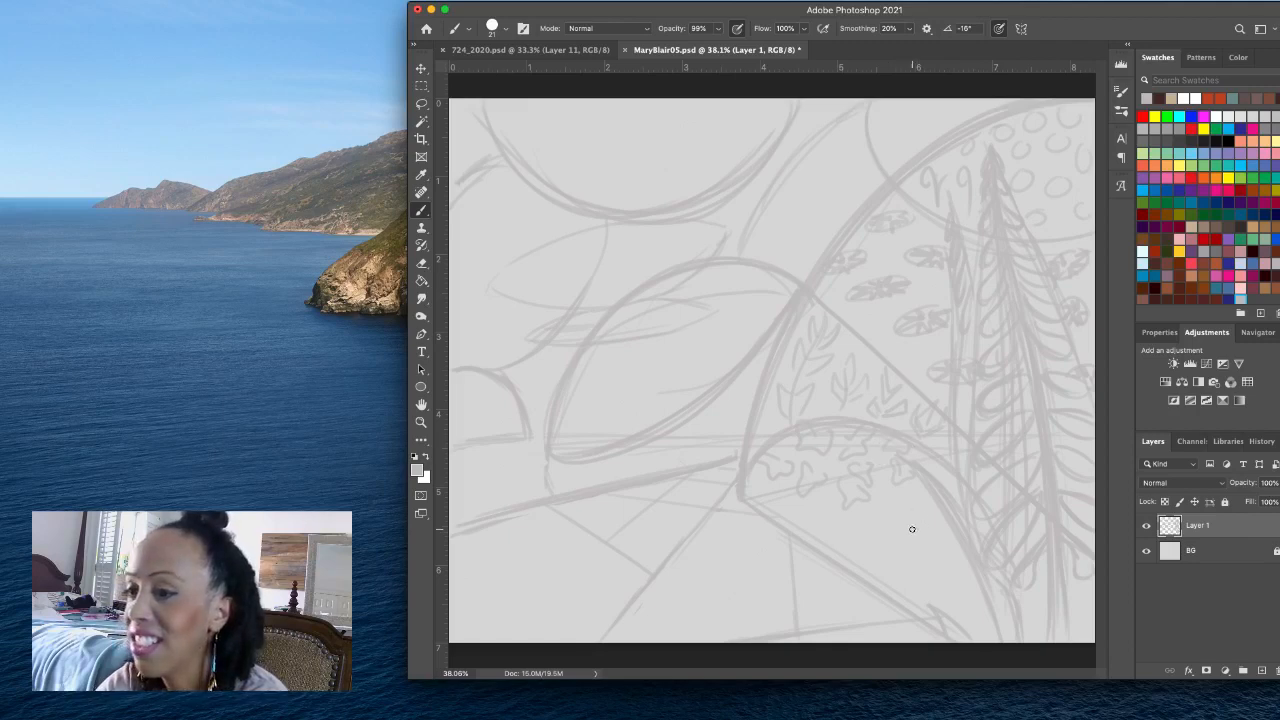
pyautogui.moveTo(881, 517); pyautogui.dragTo(906, 493)
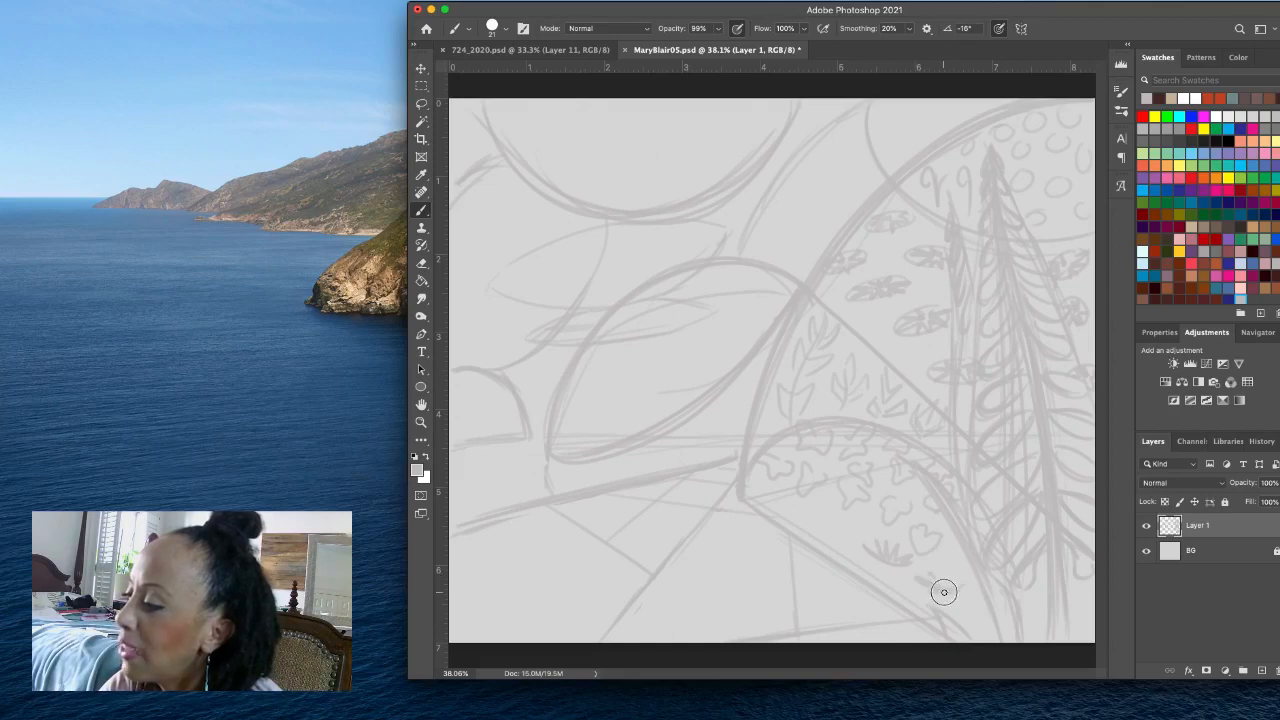
pyautogui.moveTo(945, 588); pyautogui.dragTo(951, 588)
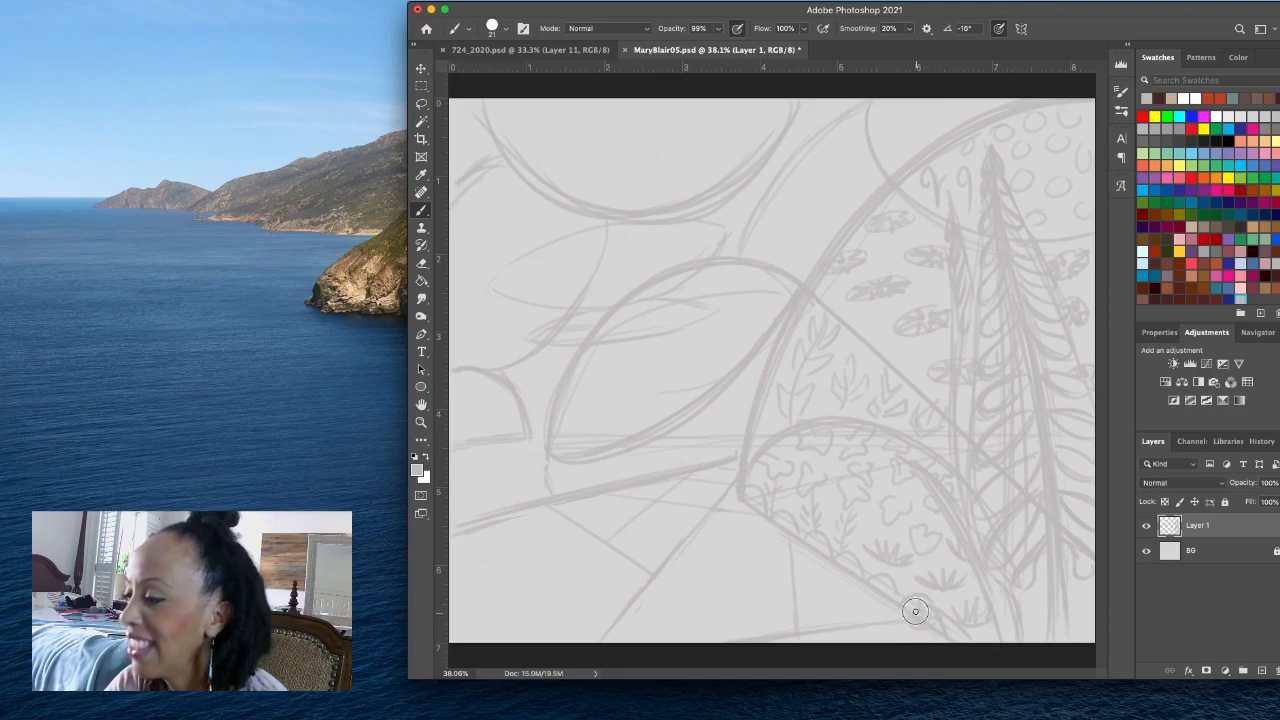
pyautogui.moveTo(872, 609)
pyautogui.mouseDown()
pyautogui.moveTo(888, 622)
pyautogui.moveTo(873, 633)
pyautogui.mouseUp()
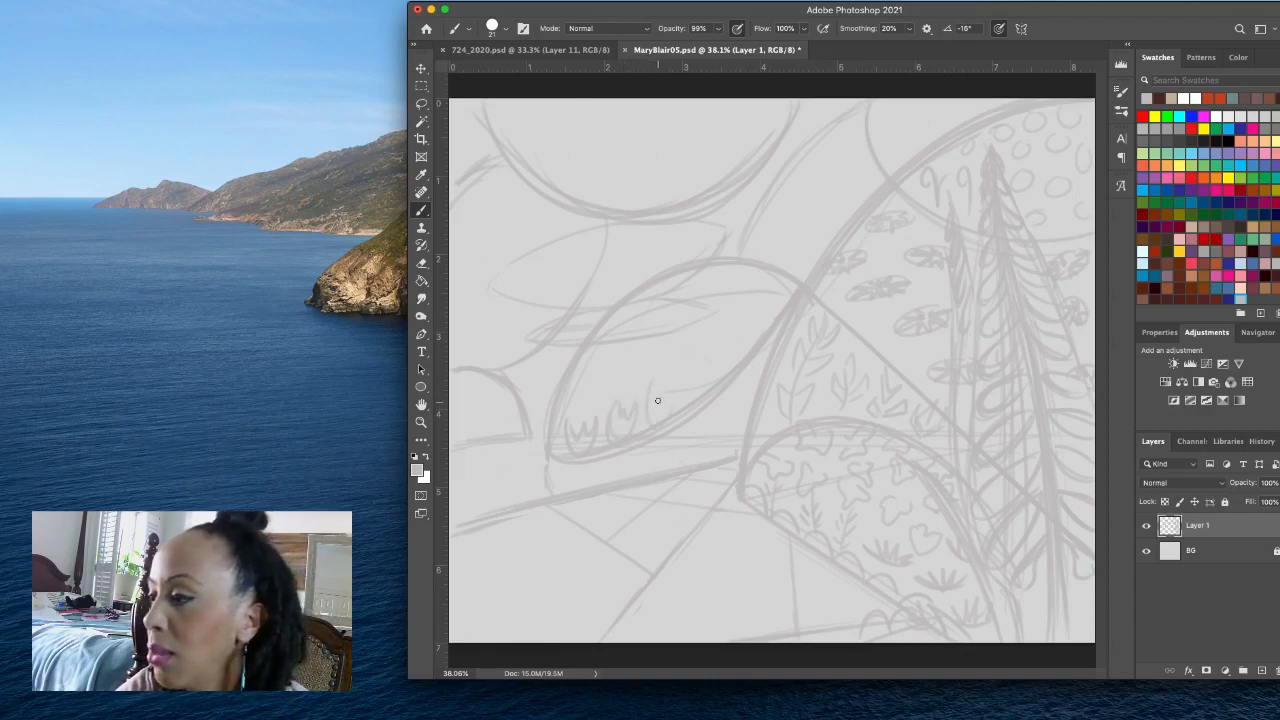
# - Fill the middle dome with rows of tulip shapes and add short stems along its lower edge
pyautogui.moveTo(657, 379)
pyautogui.mouseDown()
pyautogui.moveTo(671, 411)
pyautogui.moveTo(700, 403)
pyautogui.moveTo(709, 378)
pyautogui.moveTo(705, 388)
pyautogui.mouseUp()
pyautogui.moveTo(688, 374); pyautogui.dragTo(704, 360)
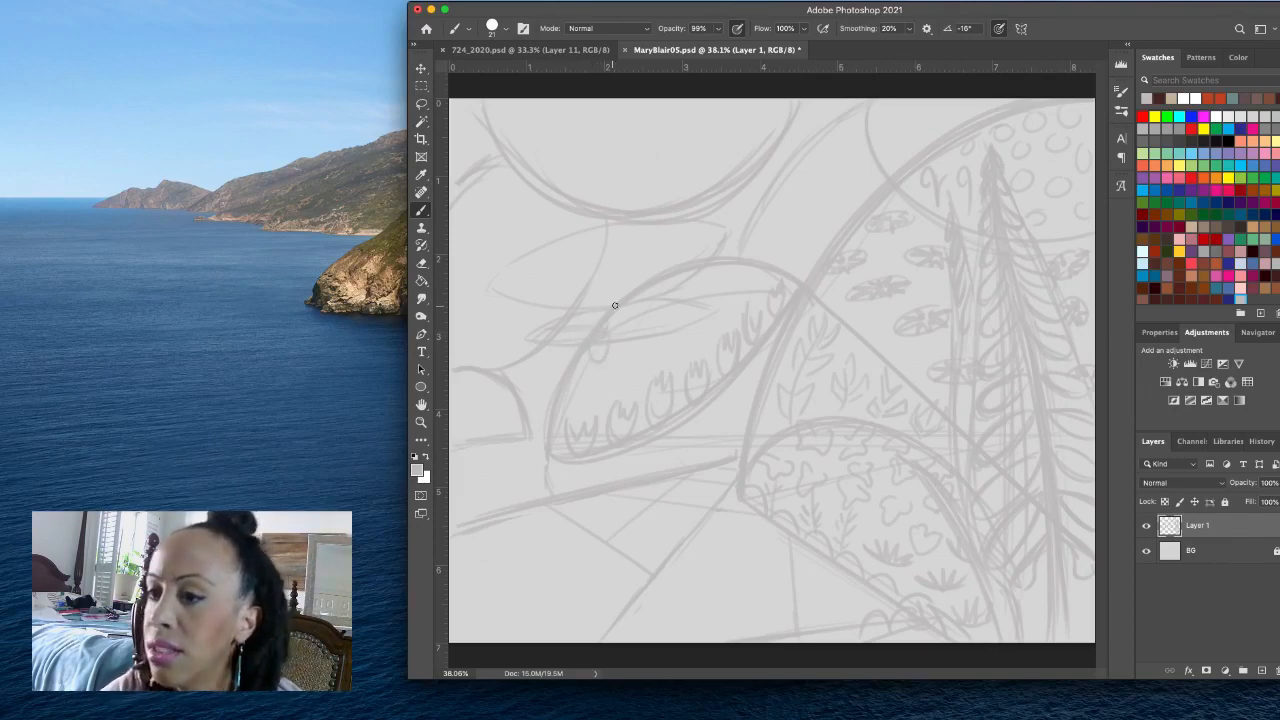
pyautogui.moveTo(618, 344)
pyautogui.mouseDown()
pyautogui.moveTo(634, 345)
pyautogui.moveTo(623, 355)
pyautogui.moveTo(633, 346)
pyautogui.mouseUp()
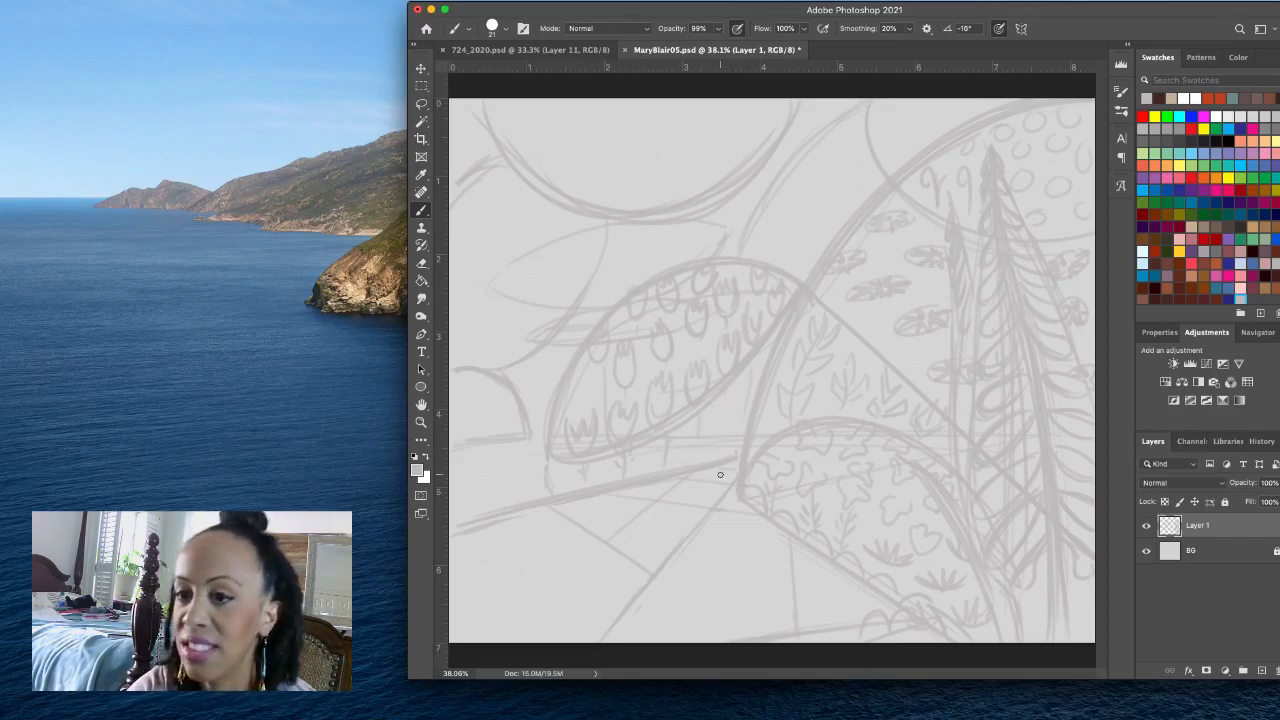
# - Dab small leaf marks inside the small left dome and sketch hanging strands of leaves above it along the canvas's left edge
pyautogui.moveTo(469, 432)
pyautogui.mouseDown()
pyautogui.moveTo(480, 423)
pyautogui.moveTo(447, 397)
pyautogui.moveTo(464, 382)
pyautogui.mouseUp()
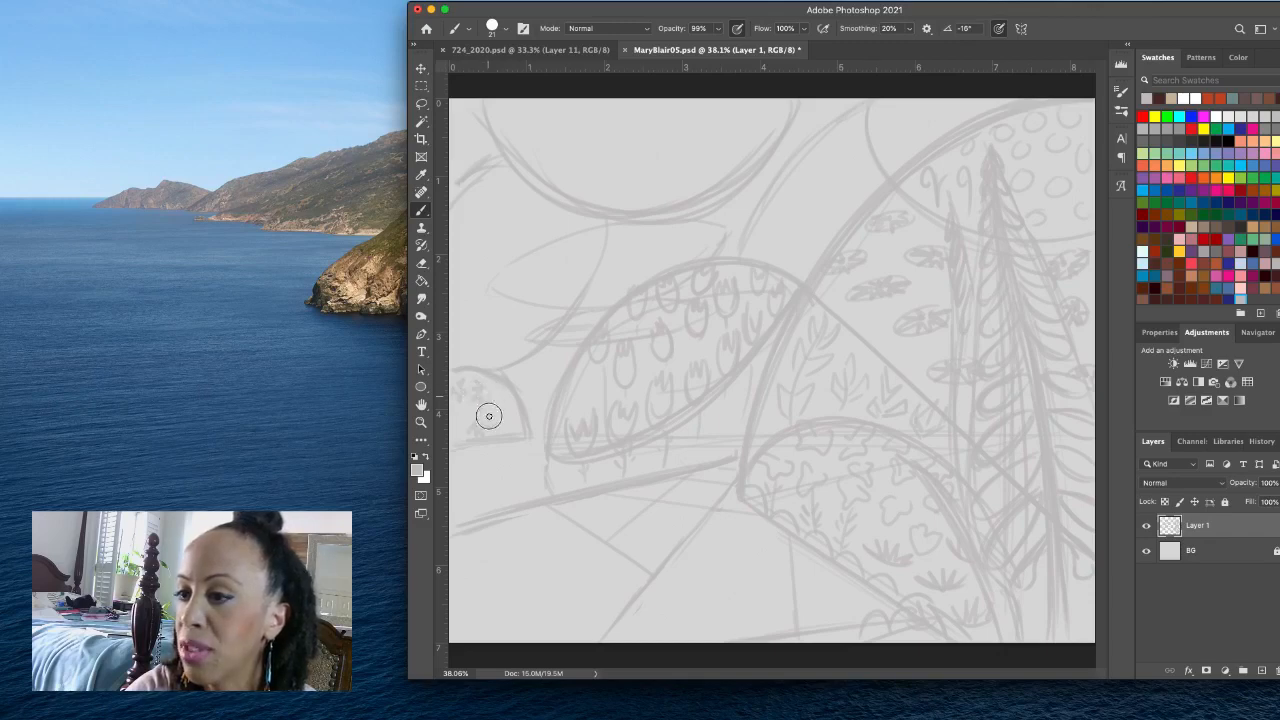
pyautogui.moveTo(496, 392)
pyautogui.mouseDown()
pyautogui.moveTo(506, 426)
pyautogui.moveTo(487, 418)
pyautogui.mouseUp()
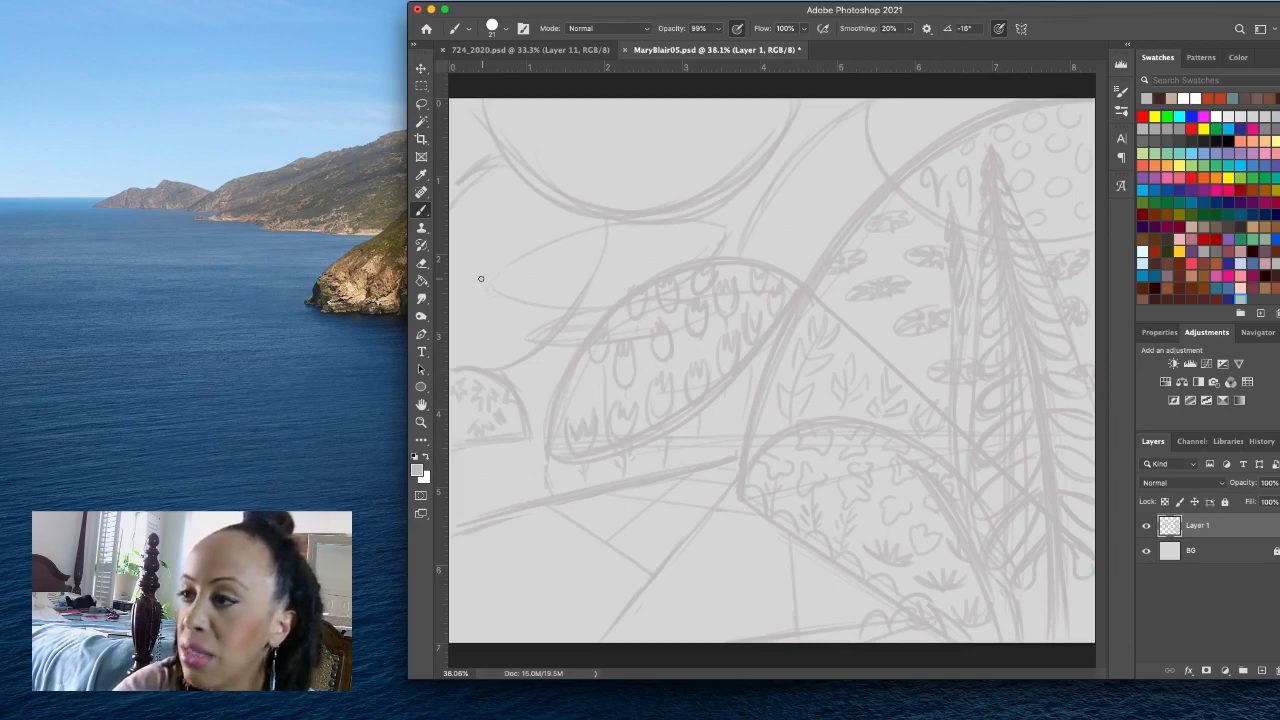
pyautogui.moveTo(475, 183)
pyautogui.mouseDown()
pyautogui.moveTo(487, 342)
pyautogui.moveTo(473, 199)
pyautogui.moveTo(459, 231)
pyautogui.moveTo(500, 206)
pyautogui.moveTo(454, 241)
pyautogui.moveTo(489, 249)
pyautogui.mouseUp()
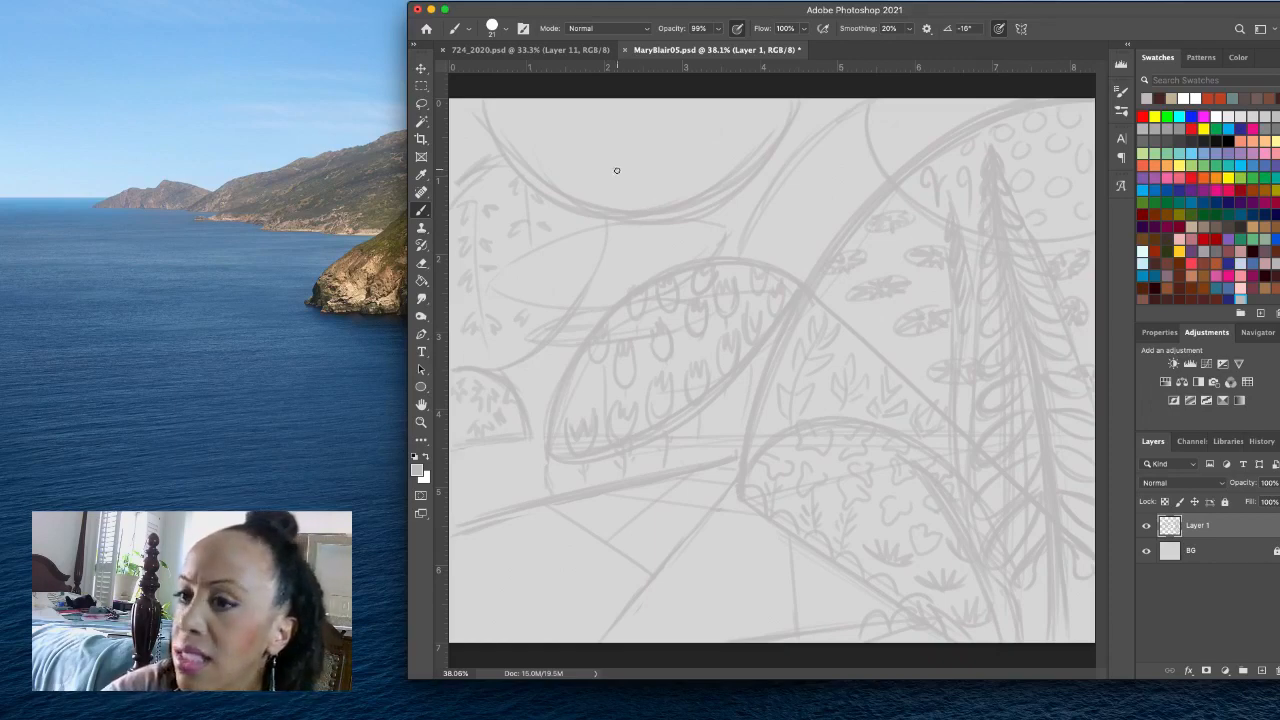
# - Sketch a rounded cup shape at the base of the large top bowl and surround it with curved petal strokes
pyautogui.moveTo(602, 183); pyautogui.dragTo(634, 226)
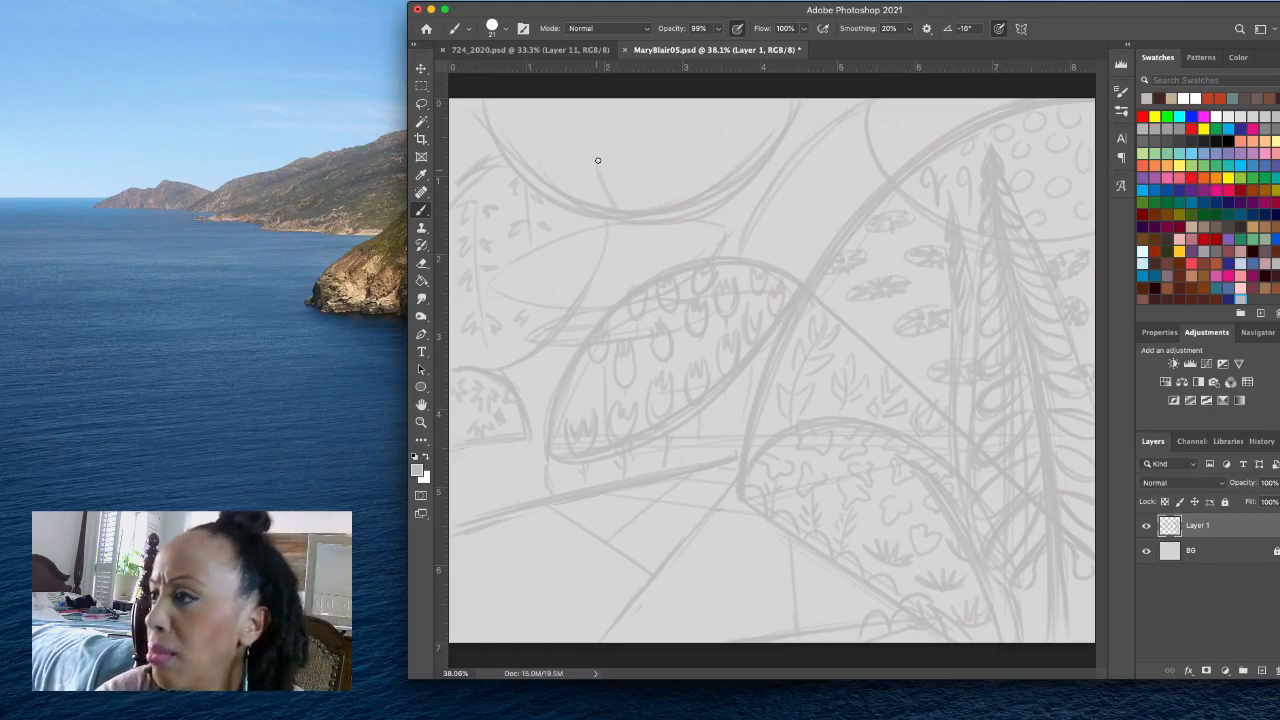
pyautogui.moveTo(587, 157); pyautogui.dragTo(614, 222)
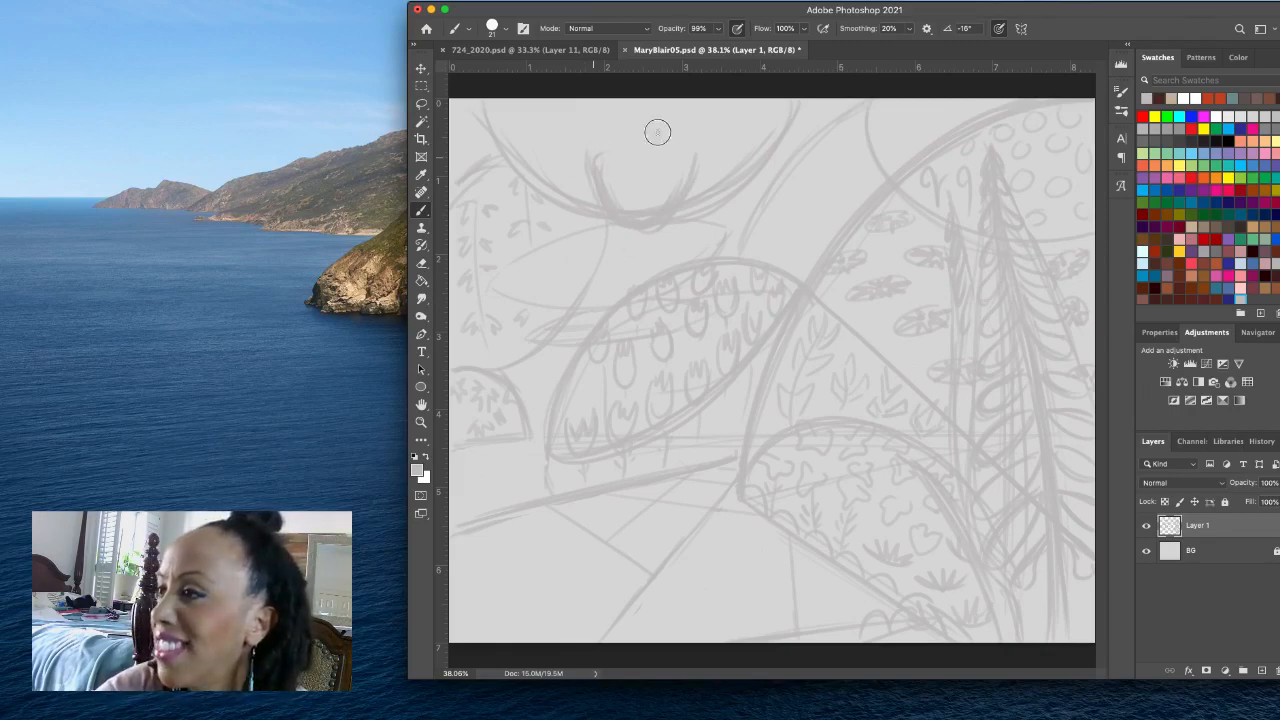
pyautogui.moveTo(604, 150)
pyautogui.mouseDown()
pyautogui.moveTo(686, 128)
pyautogui.moveTo(600, 136)
pyautogui.moveTo(698, 149)
pyautogui.moveTo(679, 175)
pyautogui.mouseUp()
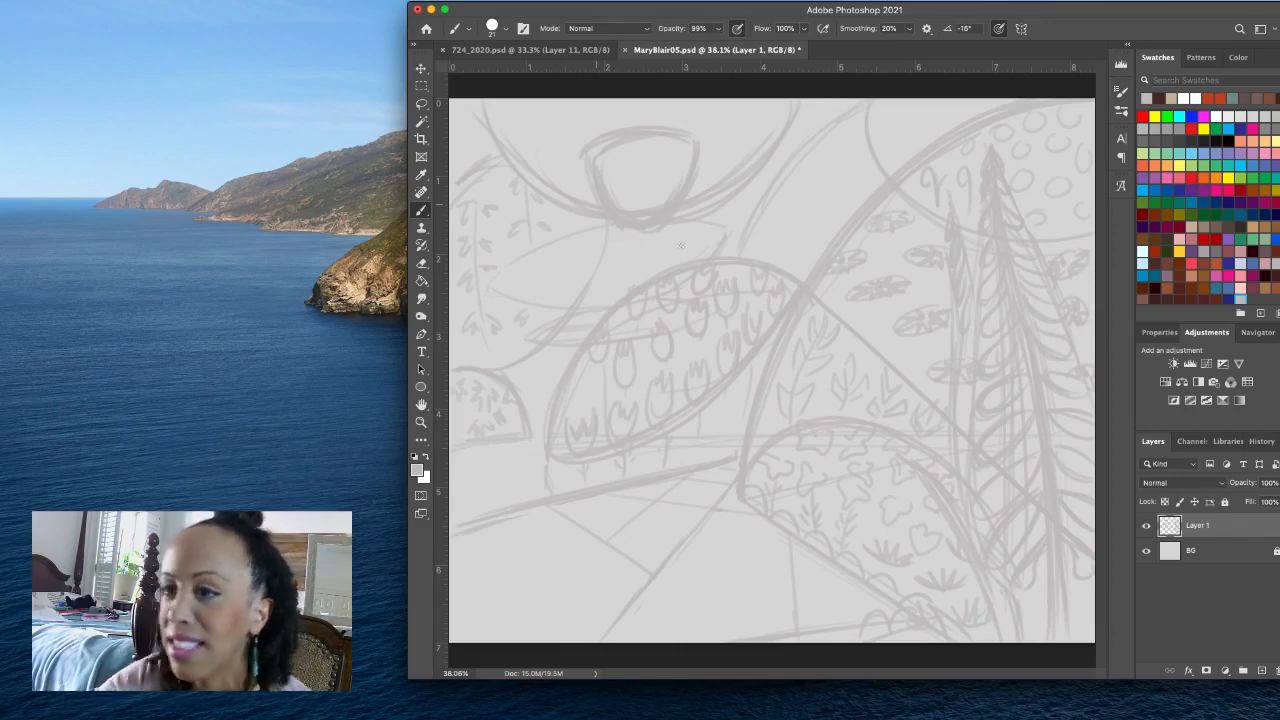
pyautogui.moveTo(602, 110); pyautogui.dragTo(626, 128)
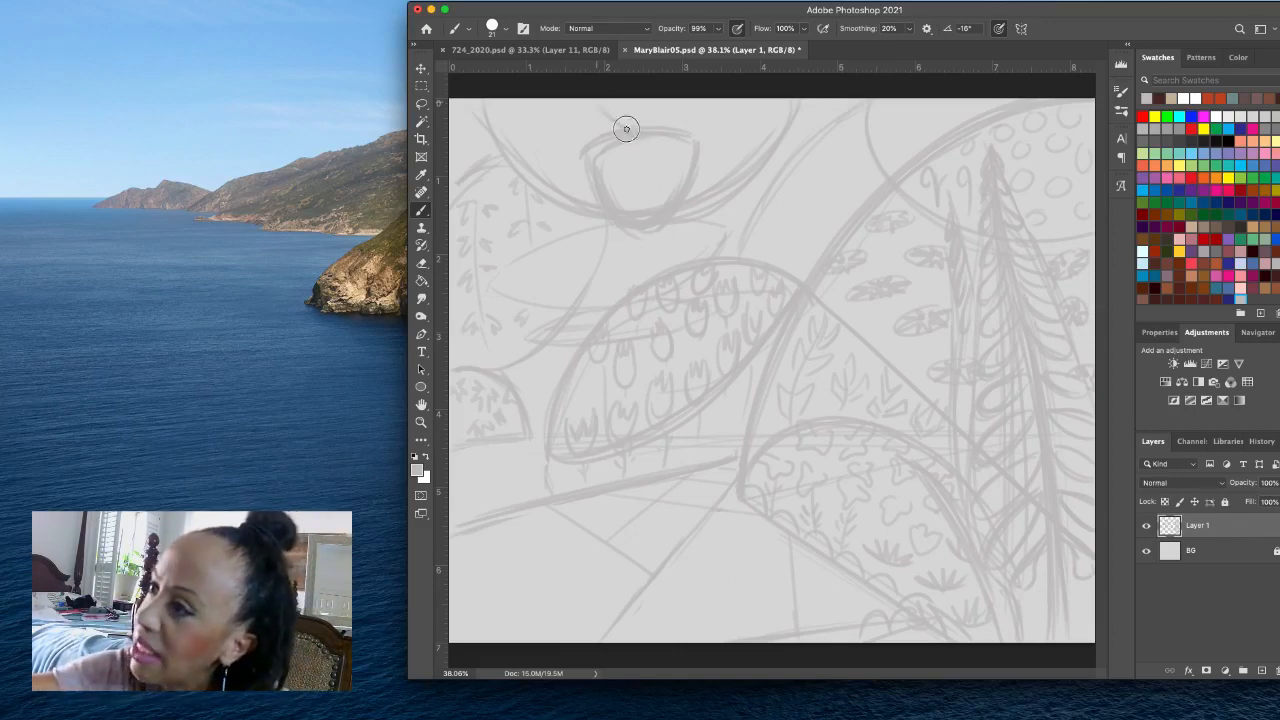
pyautogui.moveTo(500, 111); pyautogui.dragTo(625, 148)
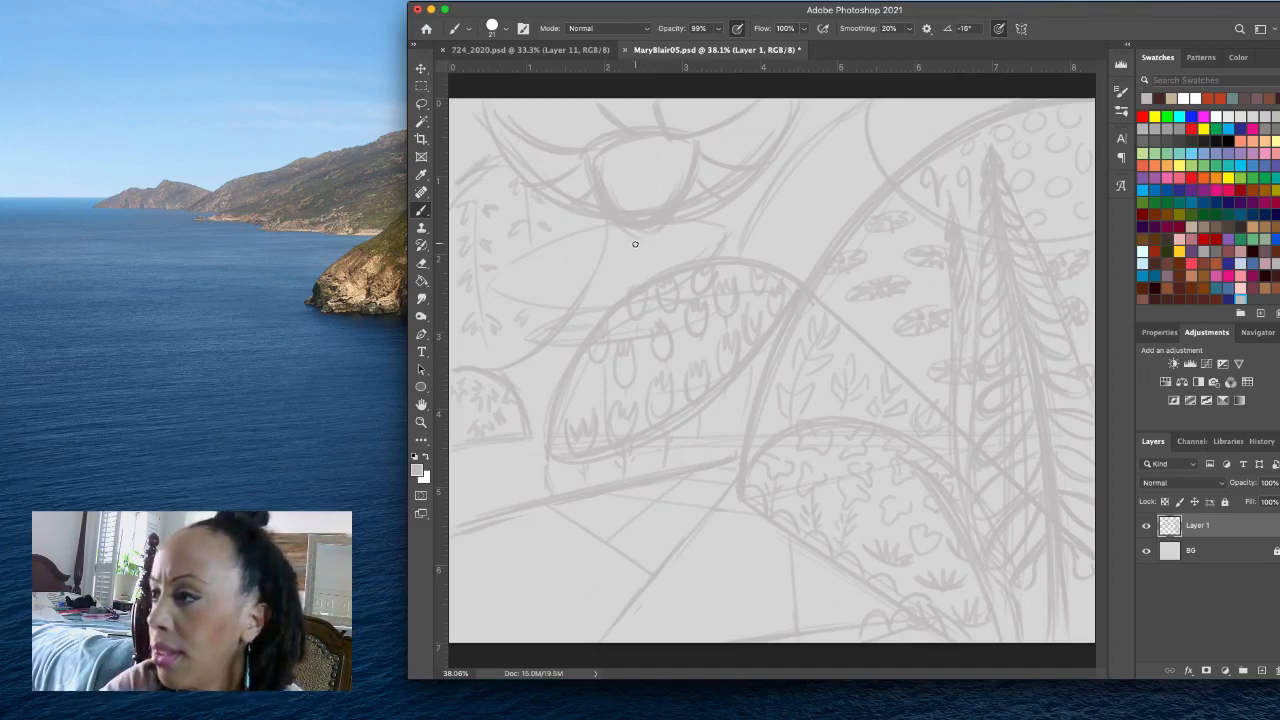
# - Draw long slanting stems from the top flower to the lower left, add a second flower's petals and stems beside them, and undo the last stroke
pyautogui.moveTo(636, 231)
pyautogui.mouseDown()
pyautogui.moveTo(586, 392)
pyautogui.moveTo(561, 556)
pyautogui.mouseUp()
pyautogui.moveTo(577, 446); pyautogui.dragTo(562, 578)
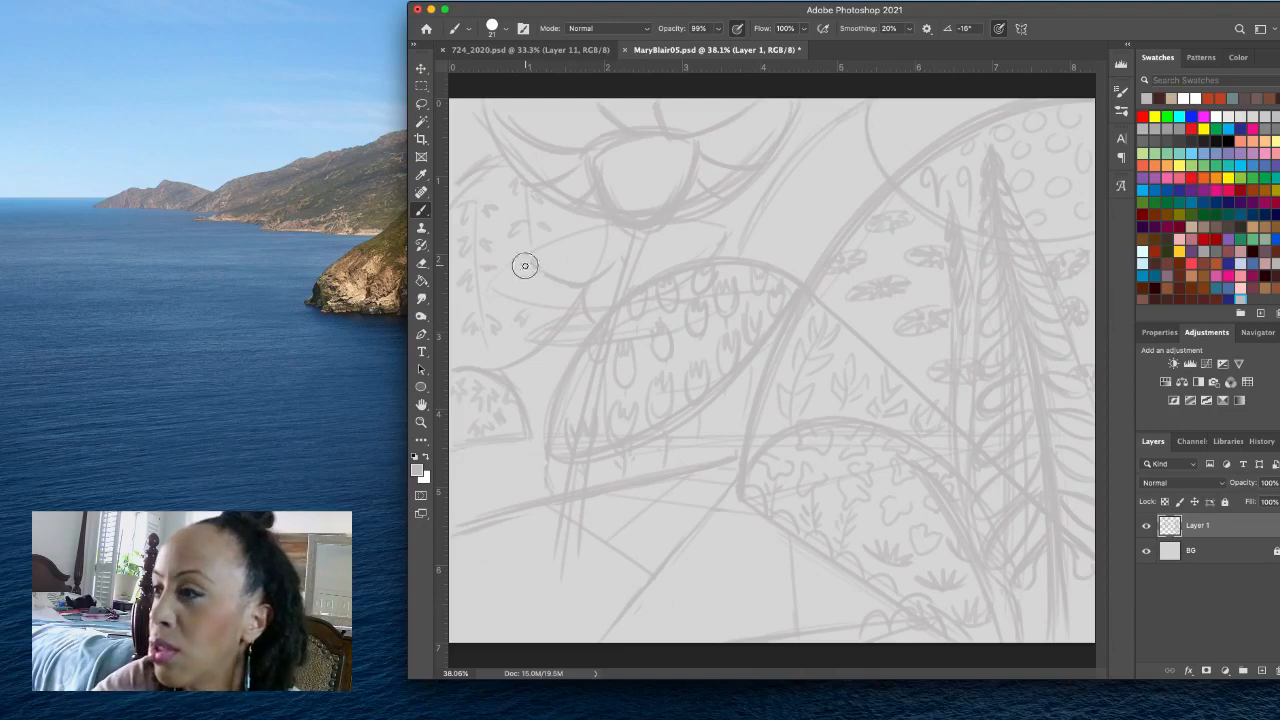
pyautogui.moveTo(547, 265); pyautogui.dragTo(592, 284)
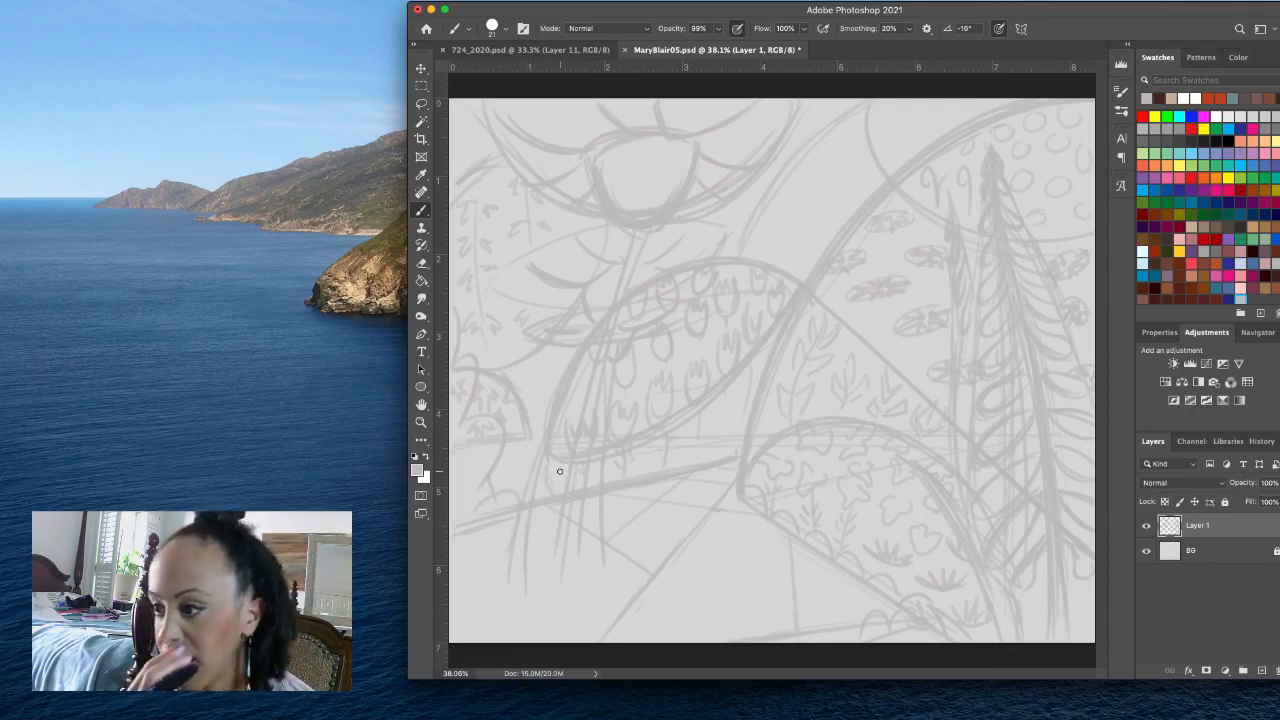
pyautogui.press('super+z')
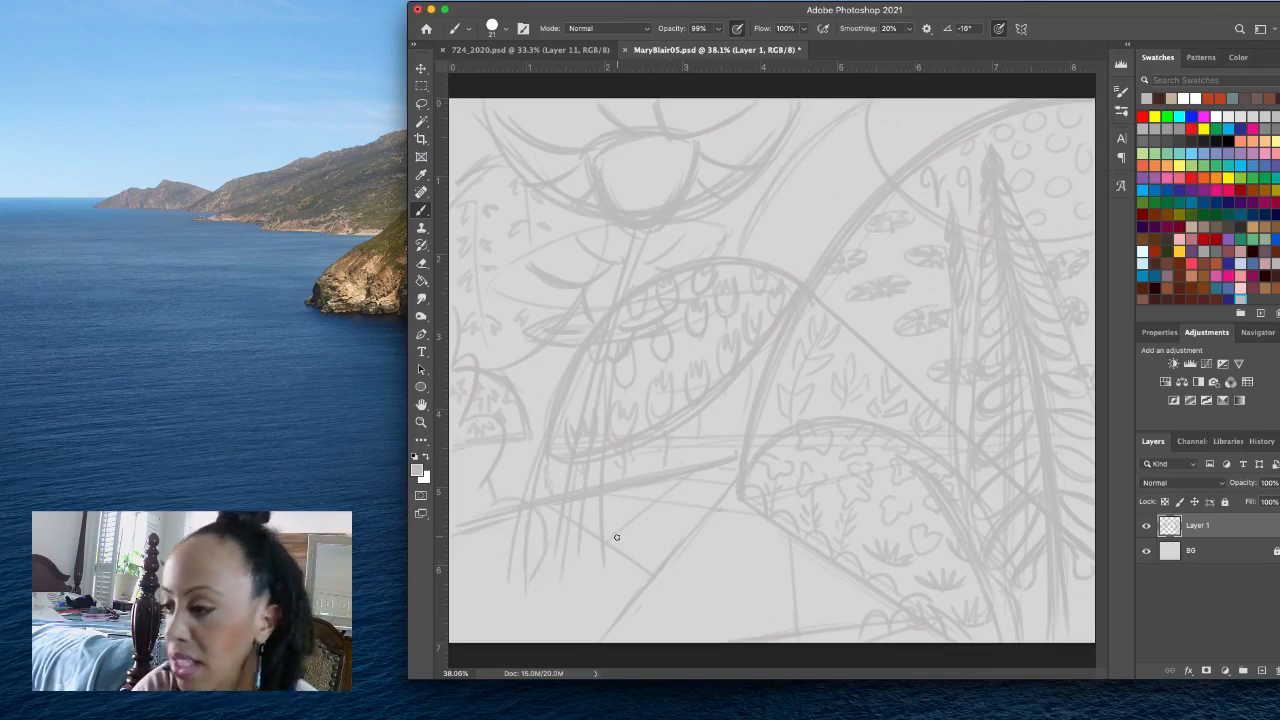
# - Sketch large rounded and heart-shaped leaves around the stem bases along the canvas's lower-left edge
pyautogui.moveTo(528, 591)
pyautogui.mouseDown()
pyautogui.moveTo(530, 643)
pyautogui.moveTo(491, 620)
pyautogui.mouseUp()
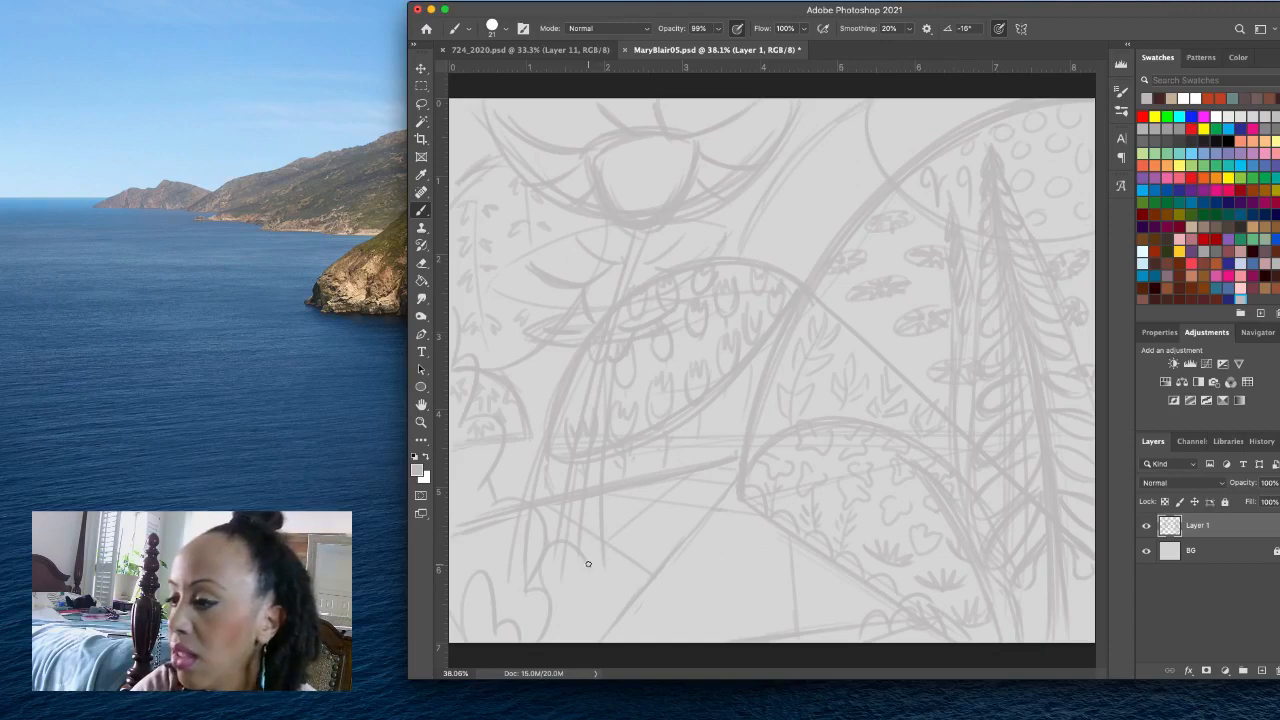
pyautogui.moveTo(588, 564)
pyautogui.mouseDown()
pyautogui.moveTo(592, 531)
pyautogui.moveTo(647, 576)
pyautogui.mouseUp()
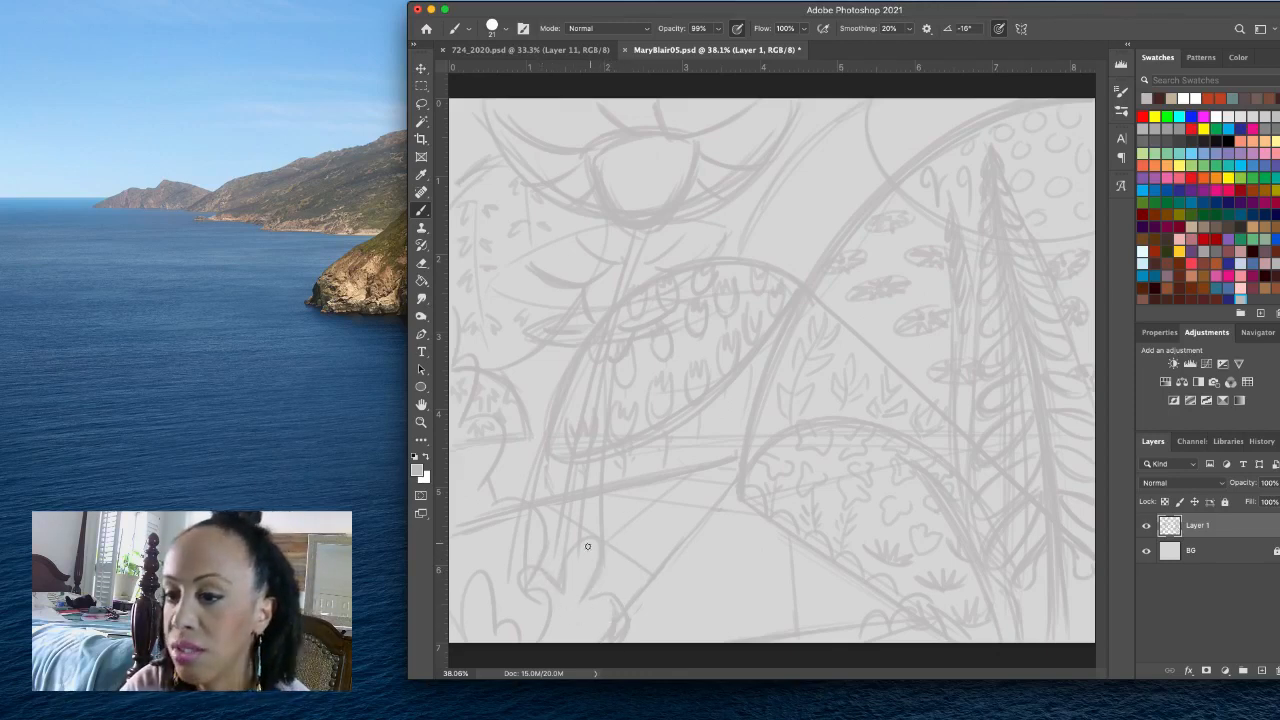
pyautogui.moveTo(591, 542); pyautogui.dragTo(570, 633)
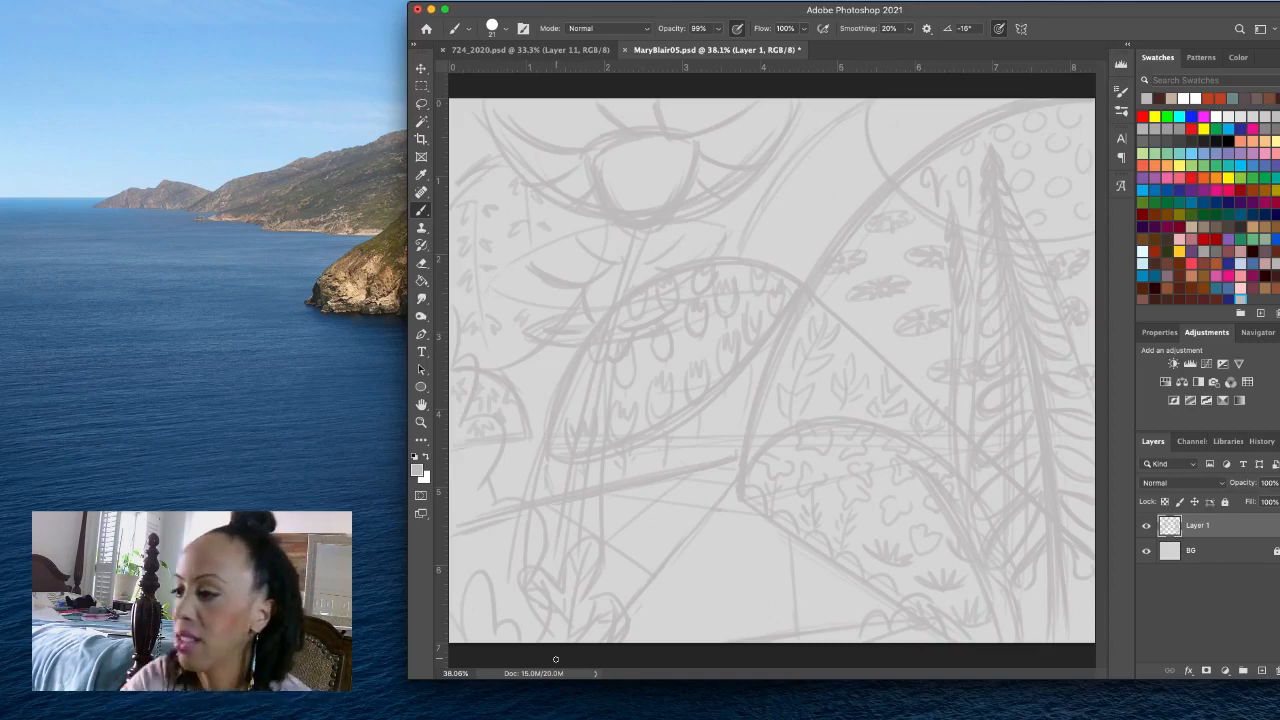
# - Scribble a small flat dab between the diagonals in the lower middle of the sketch
pyautogui.moveTo(668, 528)
pyautogui.mouseDown()
pyautogui.moveTo(654, 531)
pyautogui.moveTo(676, 530)
pyautogui.mouseUp()
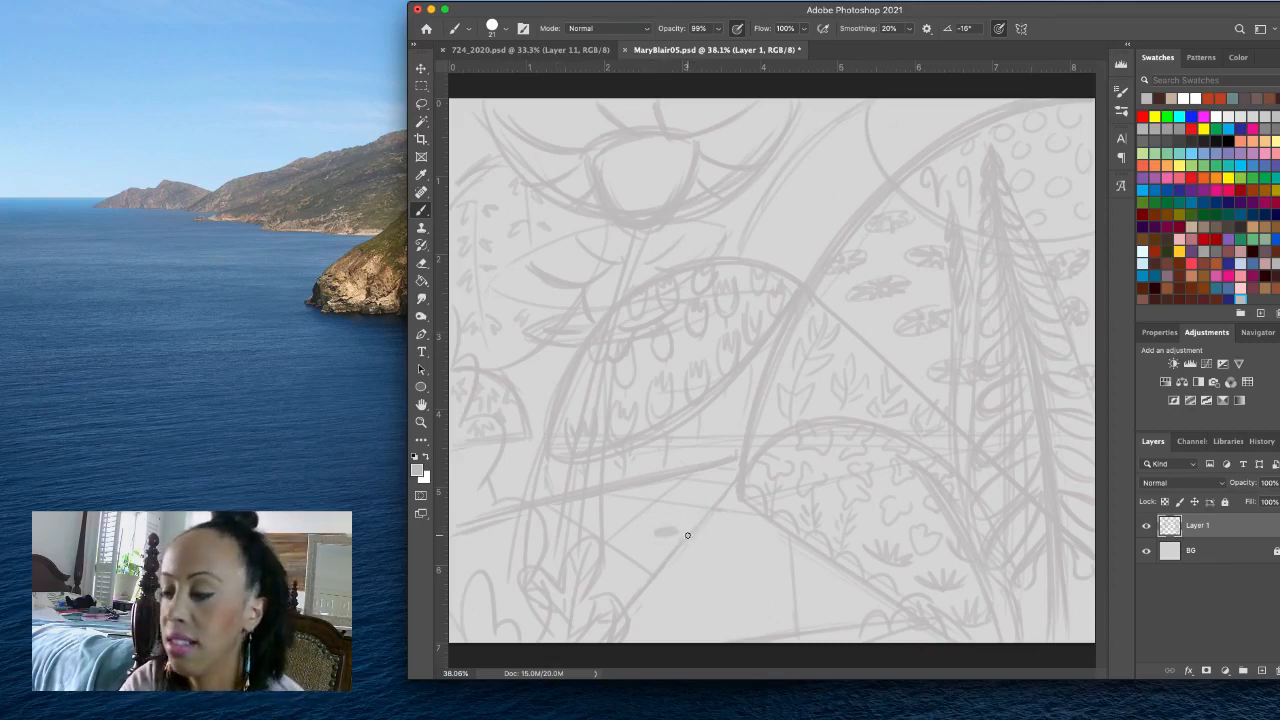
pyautogui.moveTo(667, 537); pyautogui.dragTo(660, 540)
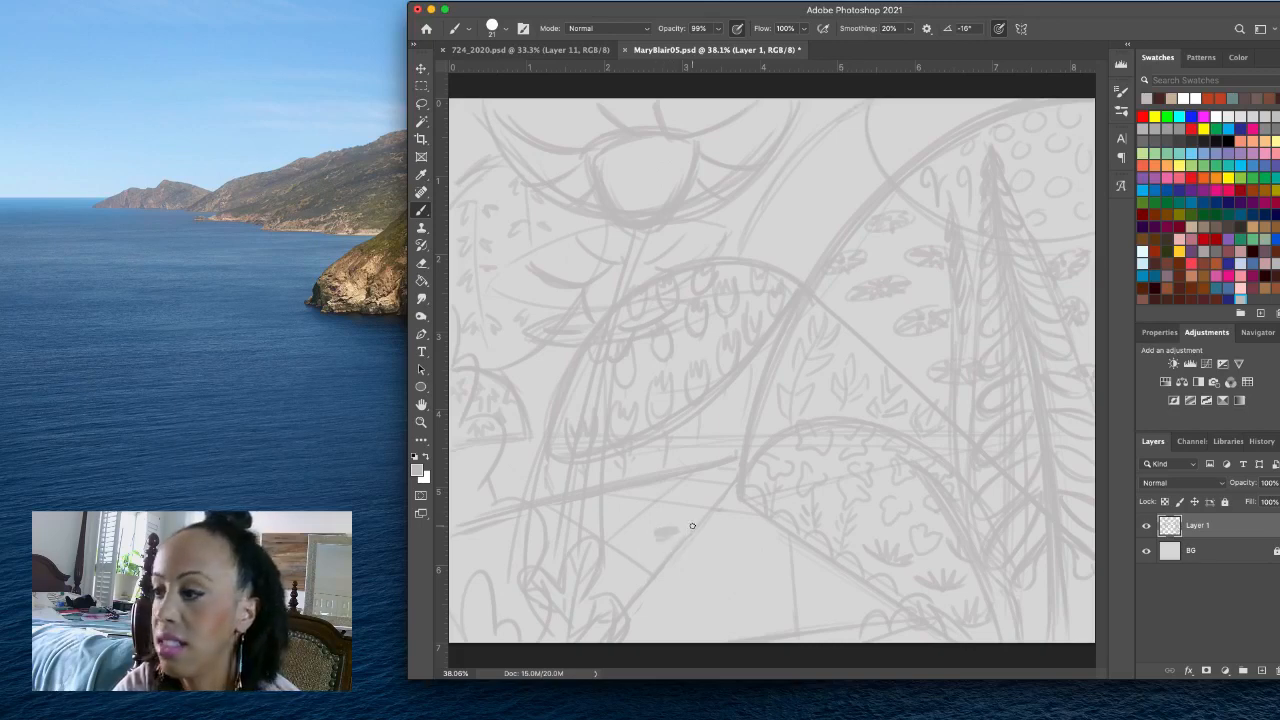
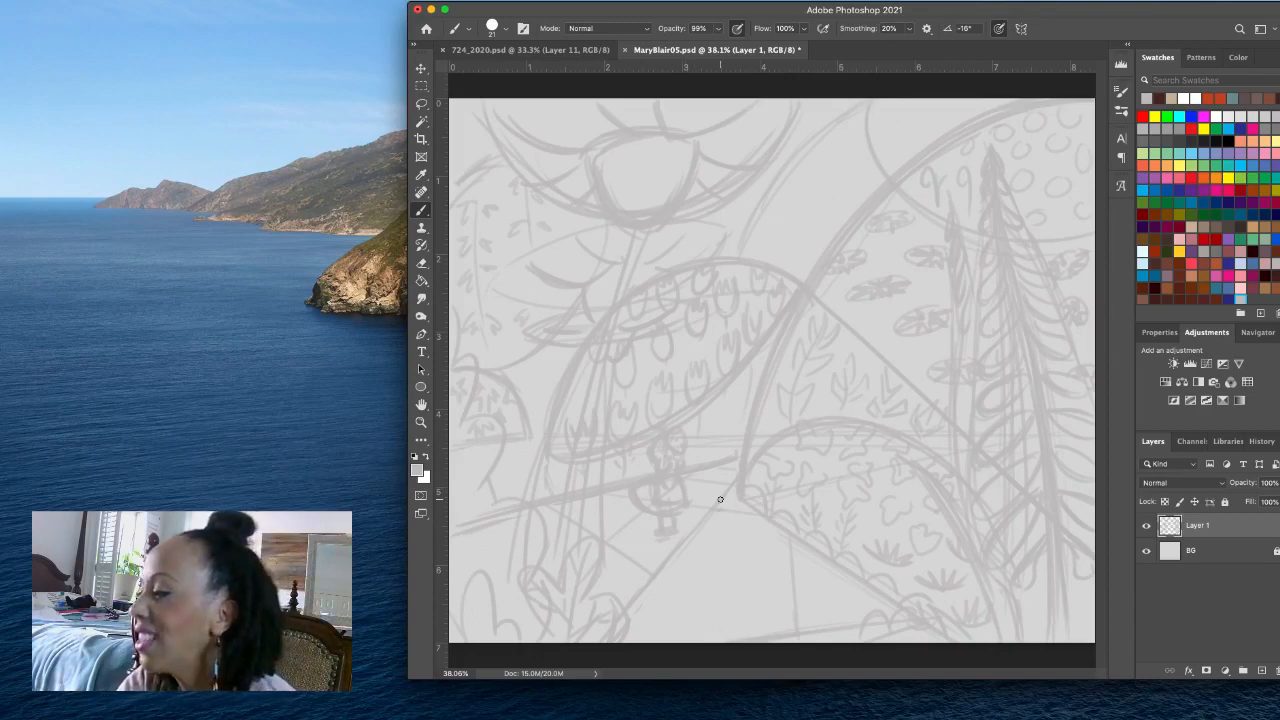
# - Add a new empty layer directly above the BG layer, beneath the sketch on Layer 1
pyautogui.click(1202, 633)
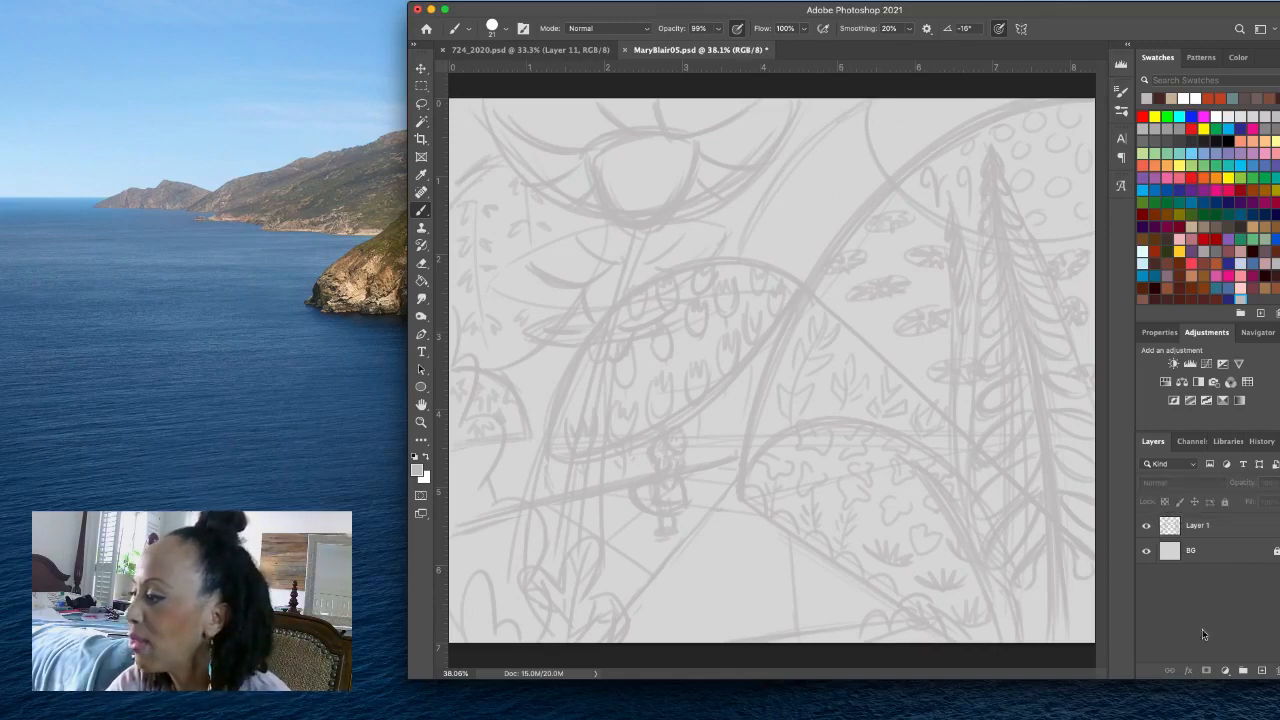
pyautogui.click(1226, 553)
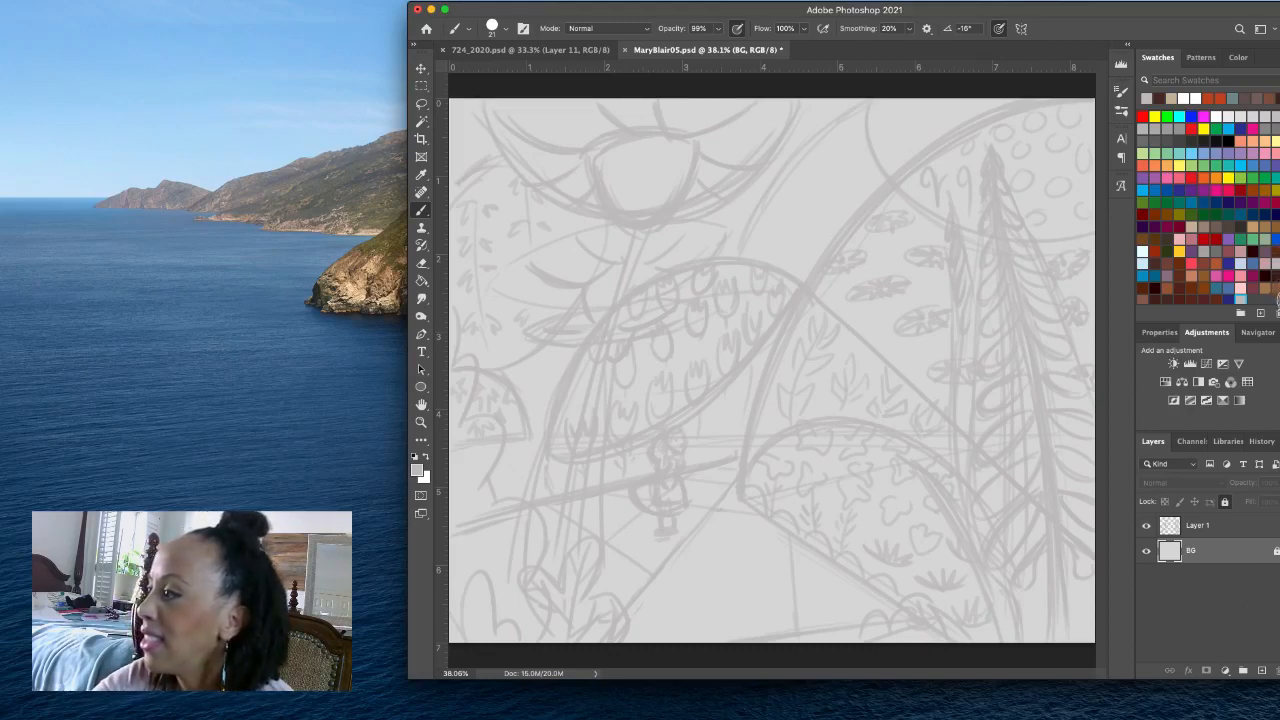
pyautogui.click(1261, 671)
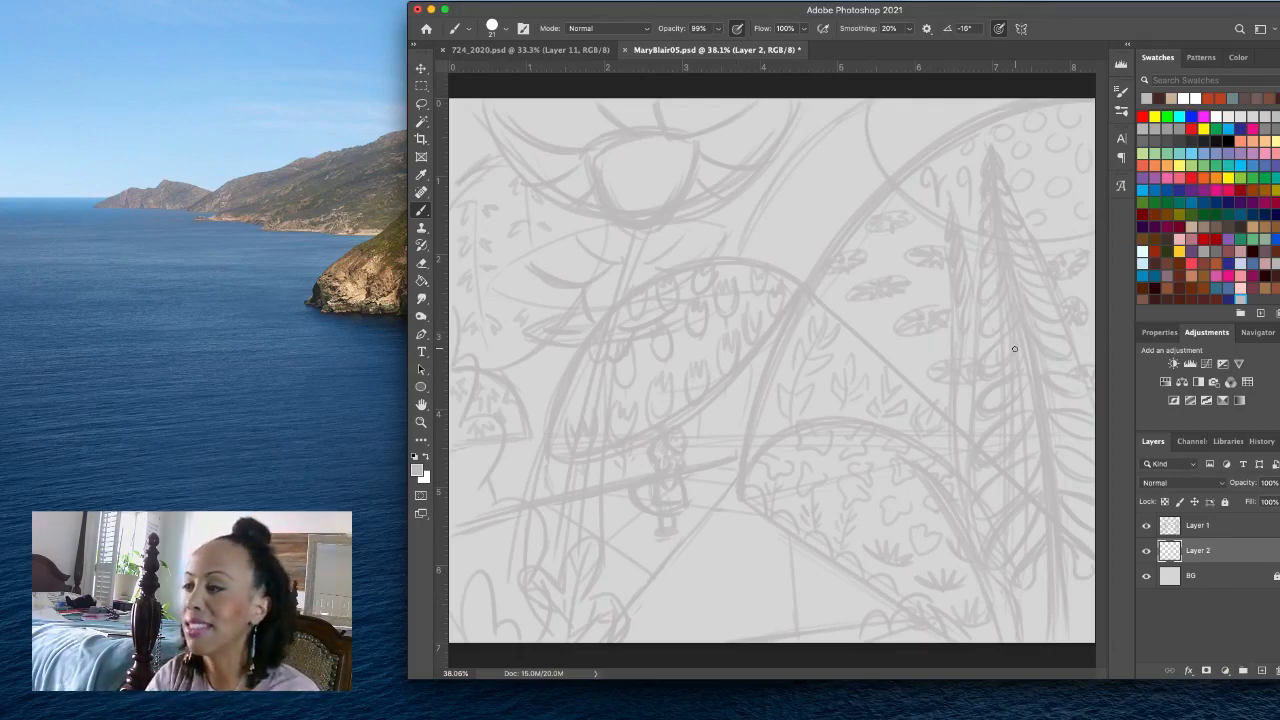
# - On Layer 1, sketch swirls and leafy sprigs along the curved band between the top flower and the large dome
pyautogui.click(1253, 530)
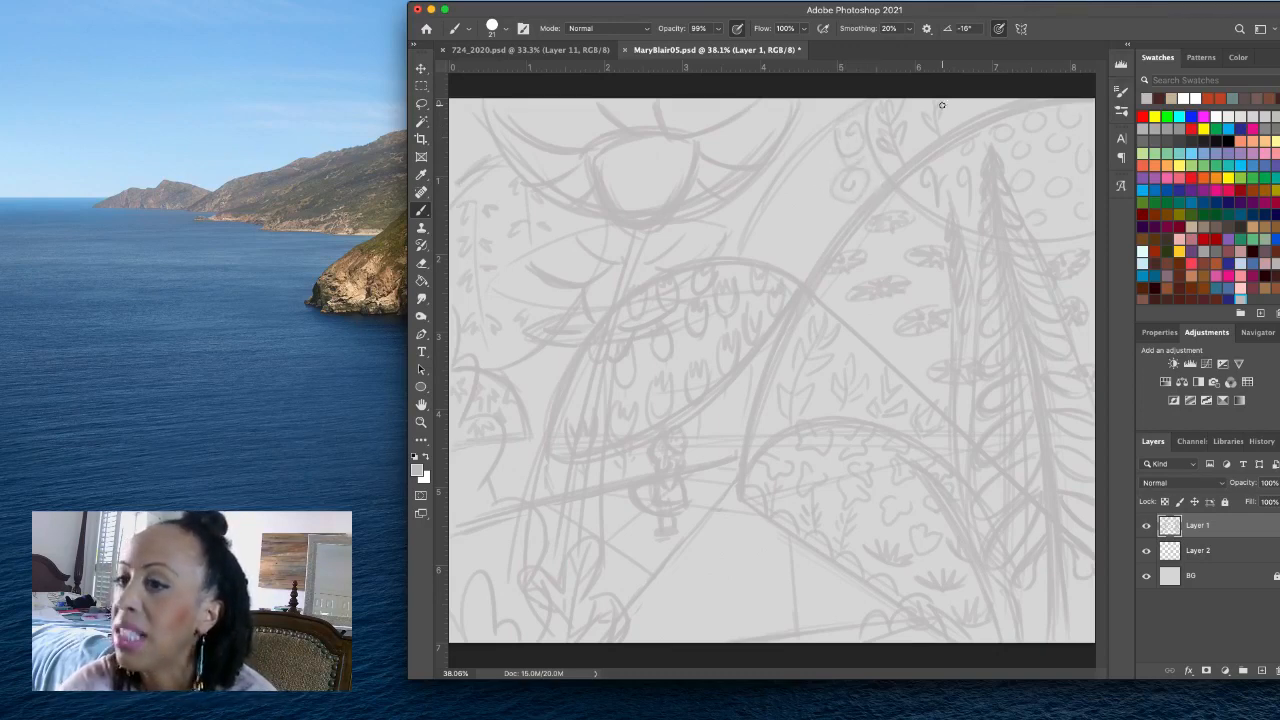
pyautogui.moveTo(789, 202)
pyautogui.mouseDown()
pyautogui.moveTo(825, 173)
pyautogui.moveTo(795, 194)
pyautogui.moveTo(805, 189)
pyautogui.mouseUp()
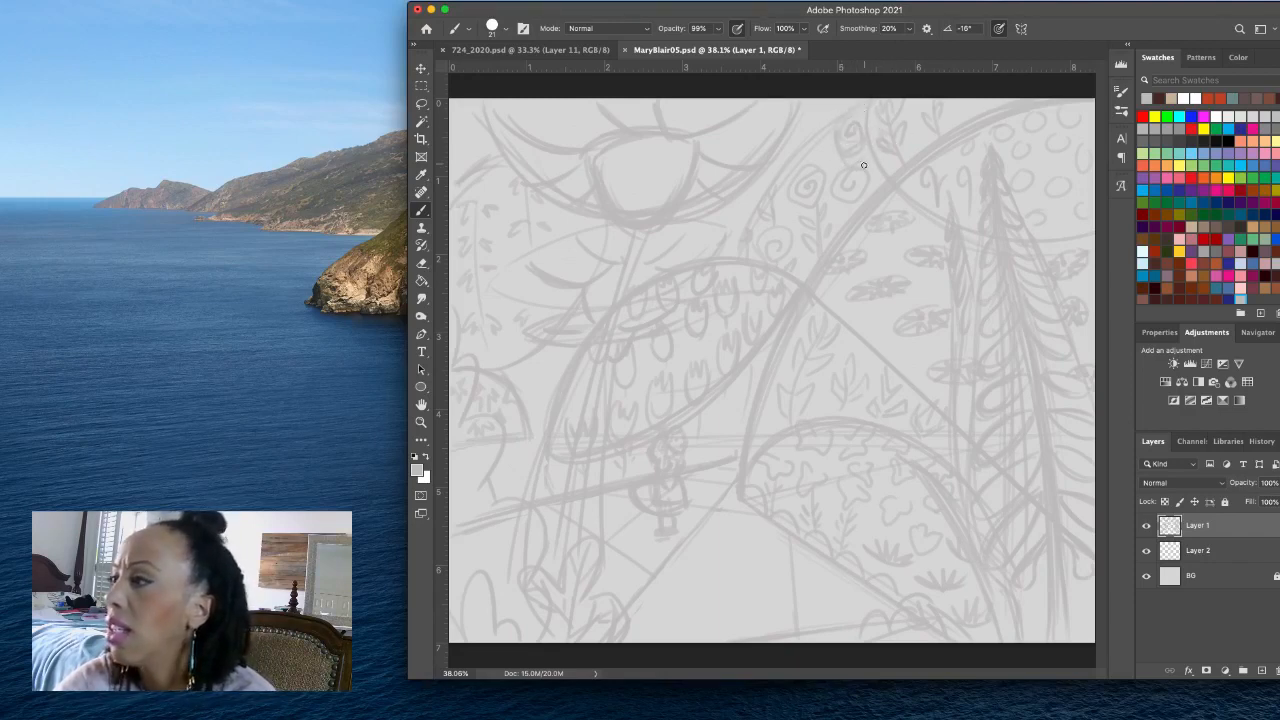
# - Lasso the small area beneath the upper swirl in the curved band, release the selection and rework the swirl's stem with the Brush
pyautogui.click(421, 103)
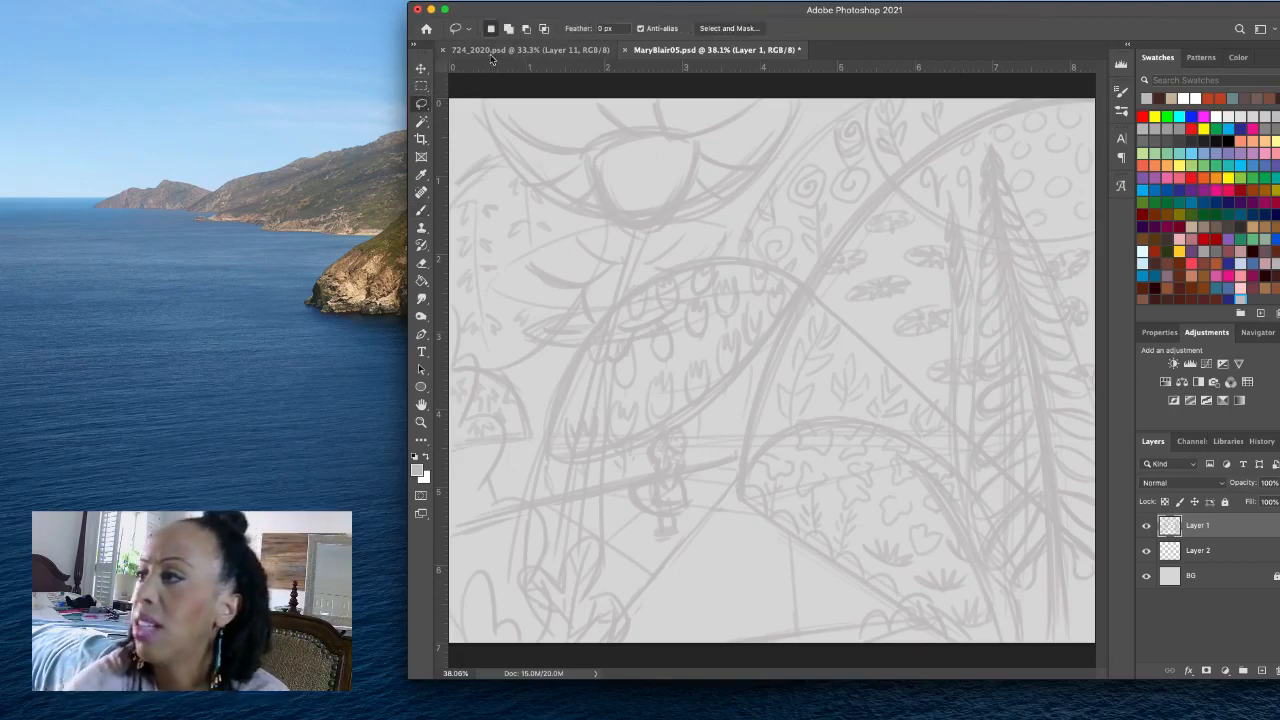
pyautogui.moveTo(871, 163)
pyautogui.mouseDown()
pyautogui.moveTo(833, 143)
pyautogui.moveTo(835, 171)
pyautogui.moveTo(869, 152)
pyautogui.mouseUp()
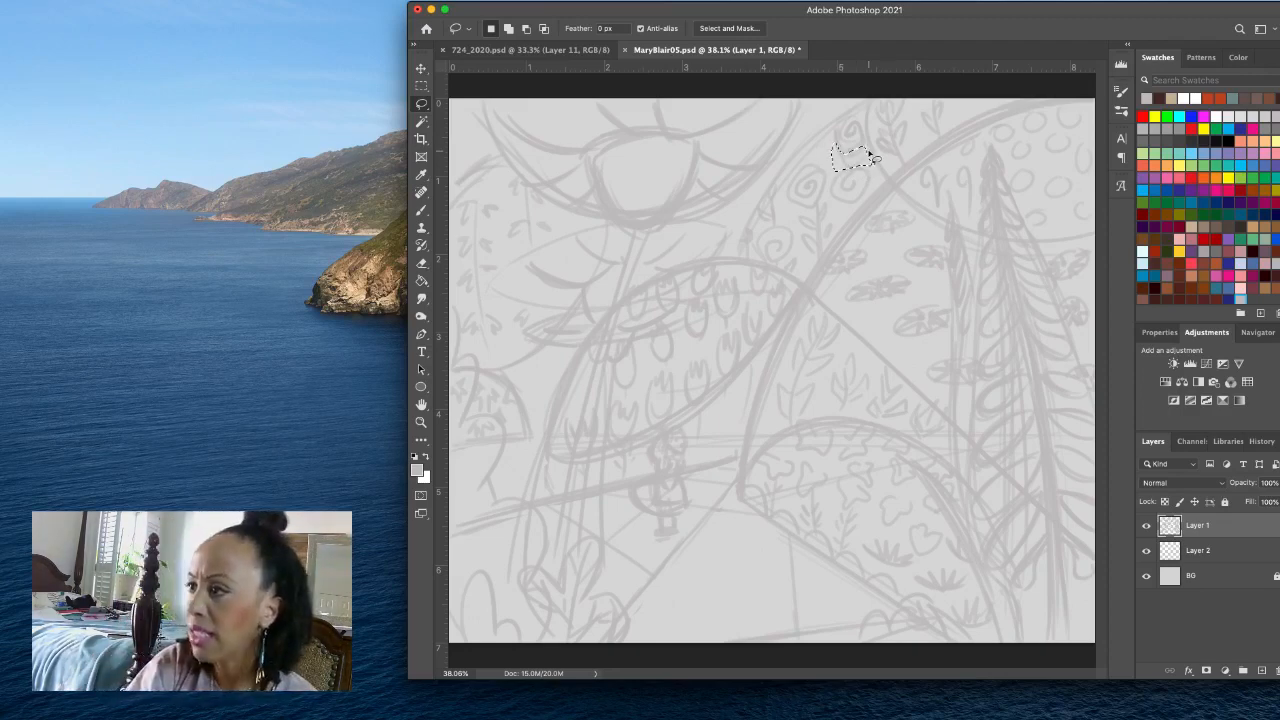
pyautogui.press('super+d')
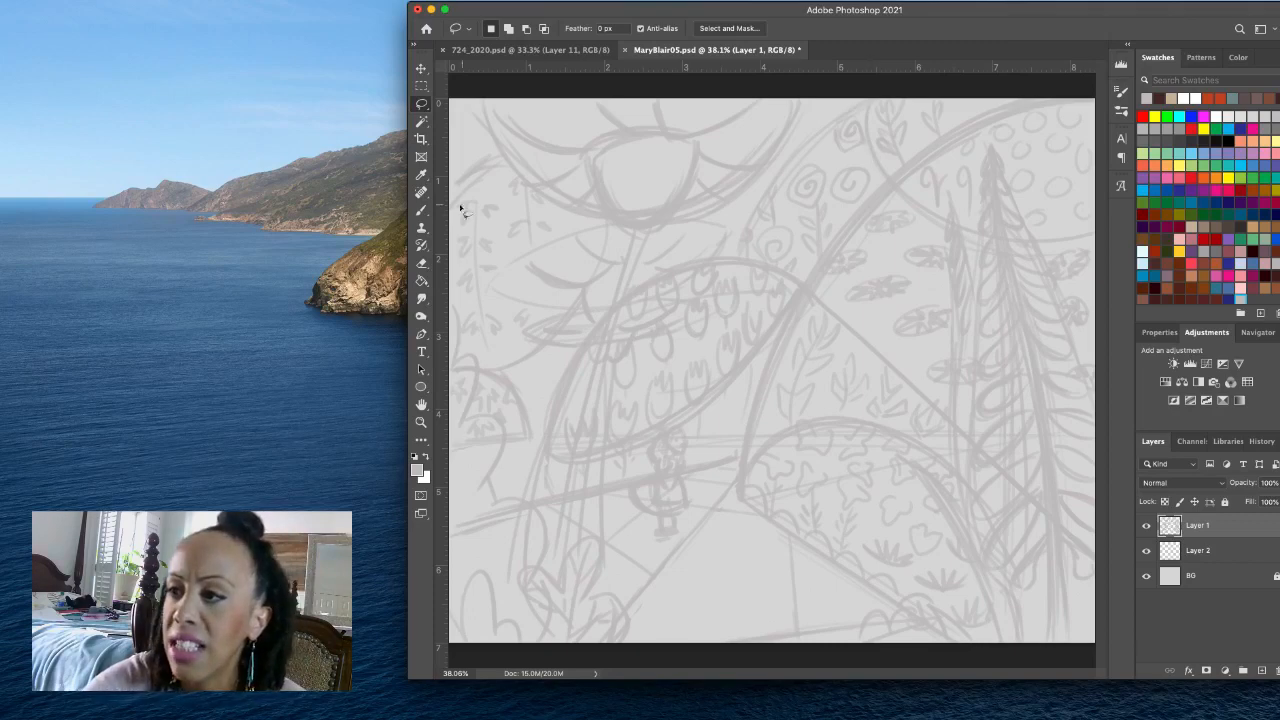
pyautogui.click(421, 210)
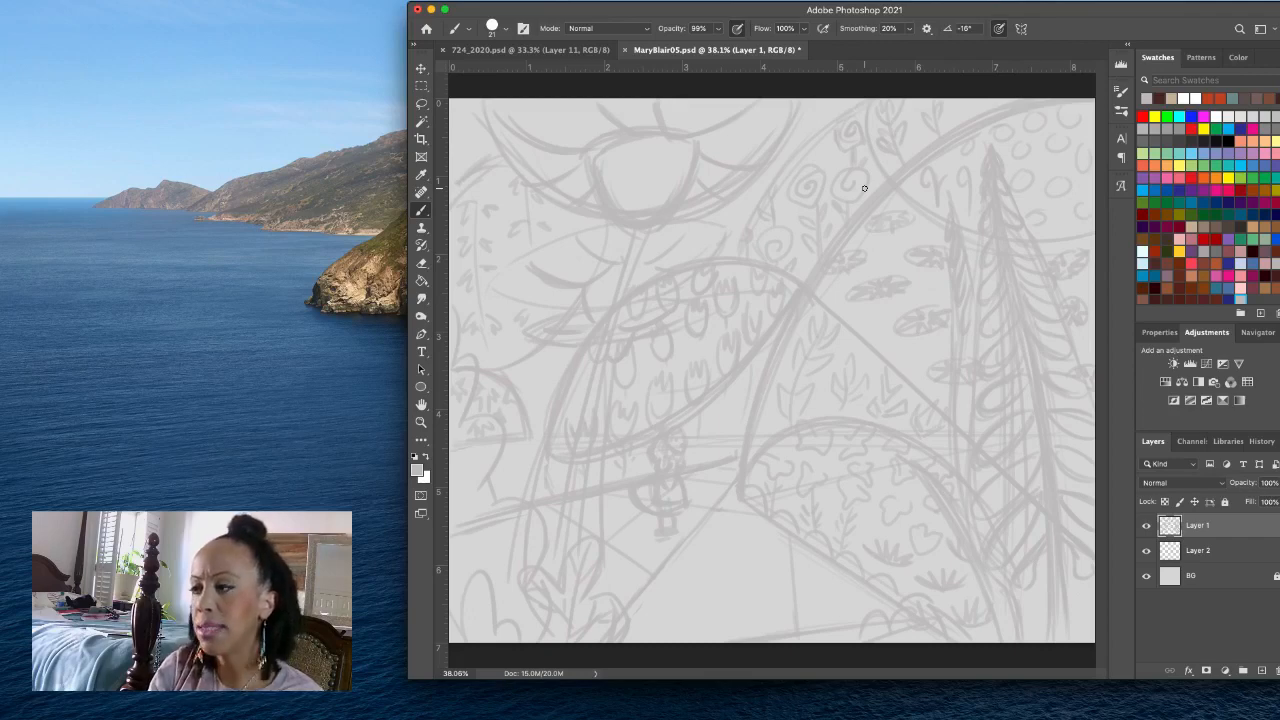
# - On Layer 2, lasso the curved band with the swirls and sprigs, fill it with pastel yellow and deselect
pyautogui.click(1230, 551)
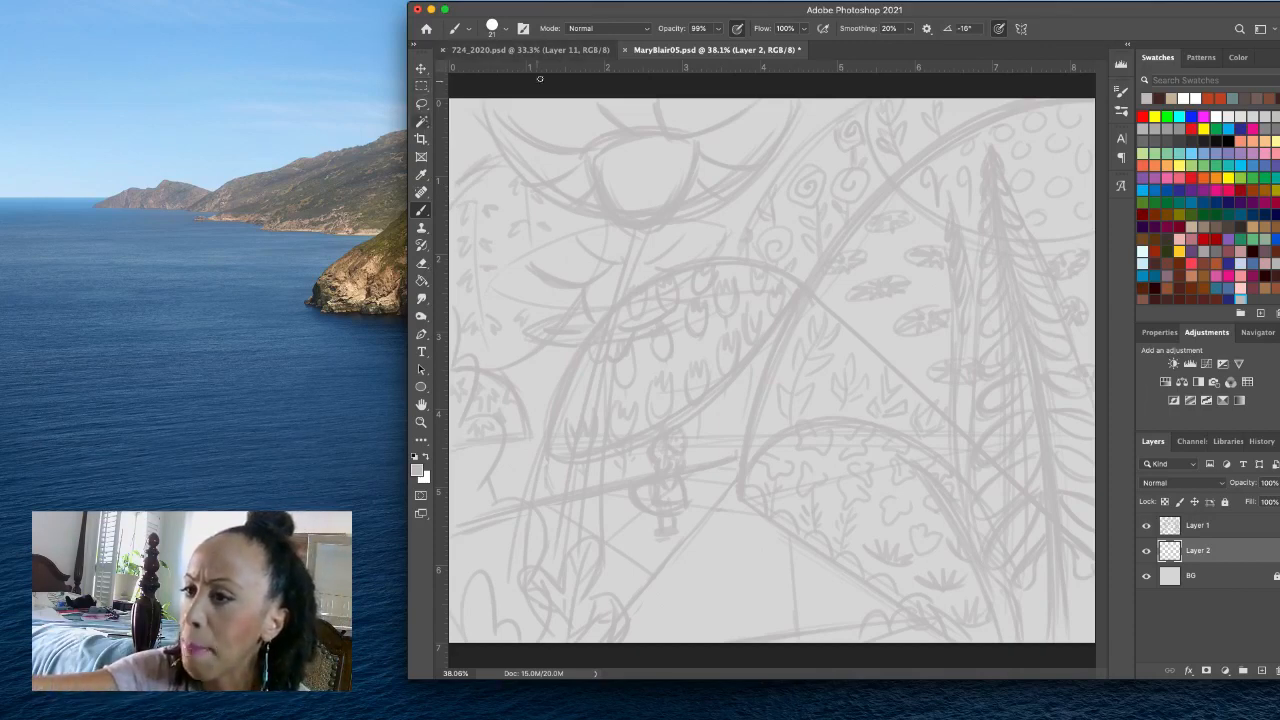
pyautogui.click(421, 104)
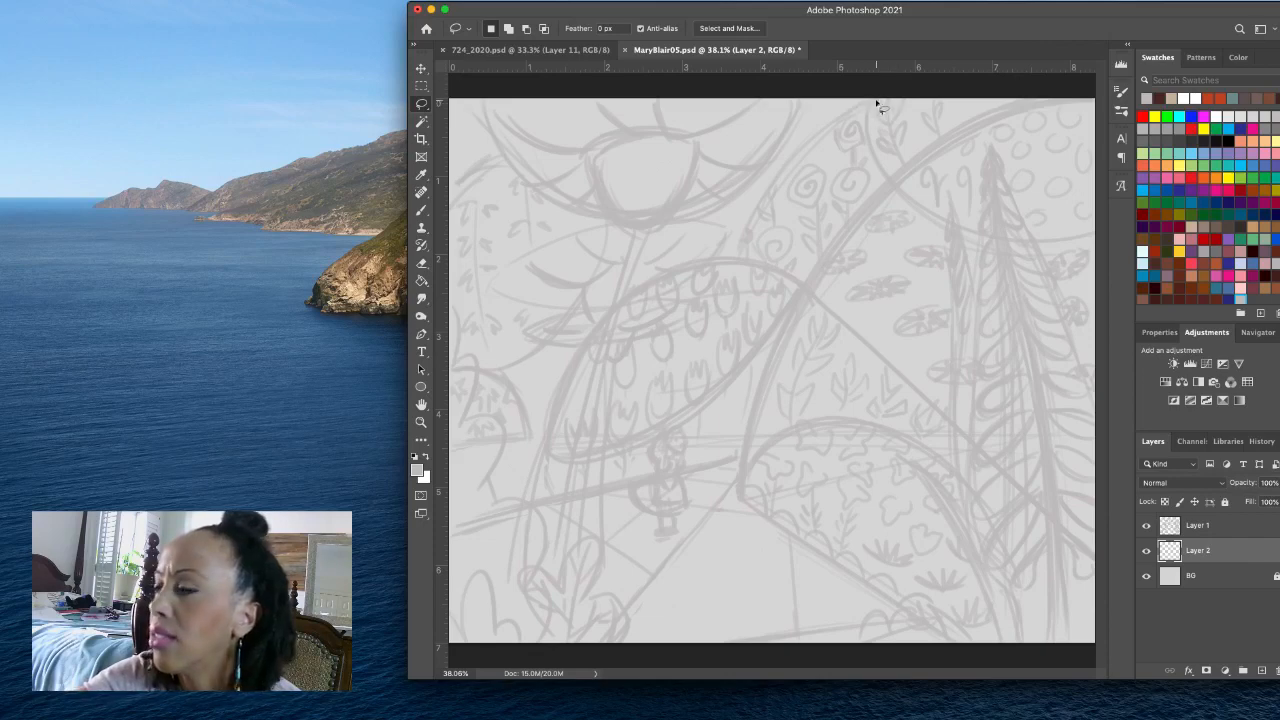
pyautogui.moveTo(873, 103)
pyautogui.mouseDown()
pyautogui.moveTo(777, 171)
pyautogui.moveTo(737, 260)
pyautogui.moveTo(809, 291)
pyautogui.moveTo(873, 199)
pyautogui.moveTo(946, 137)
pyautogui.moveTo(1092, 82)
pyautogui.mouseUp()
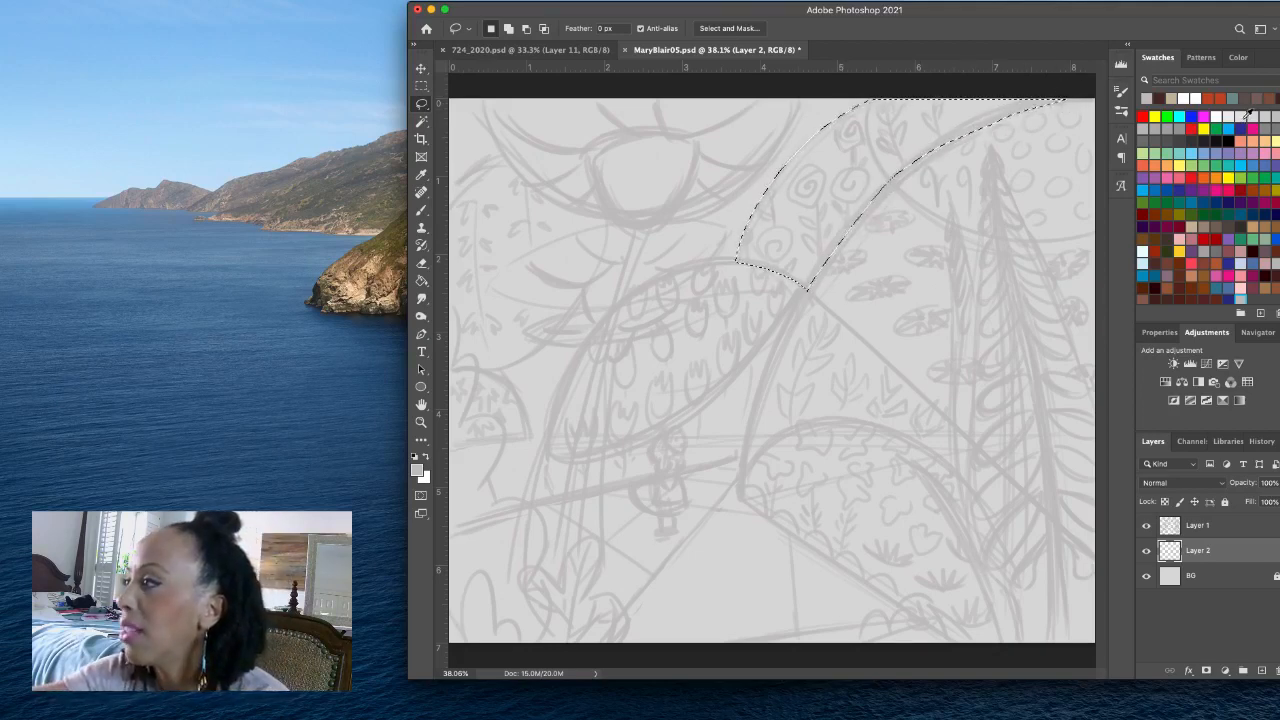
pyautogui.click(1275, 141)
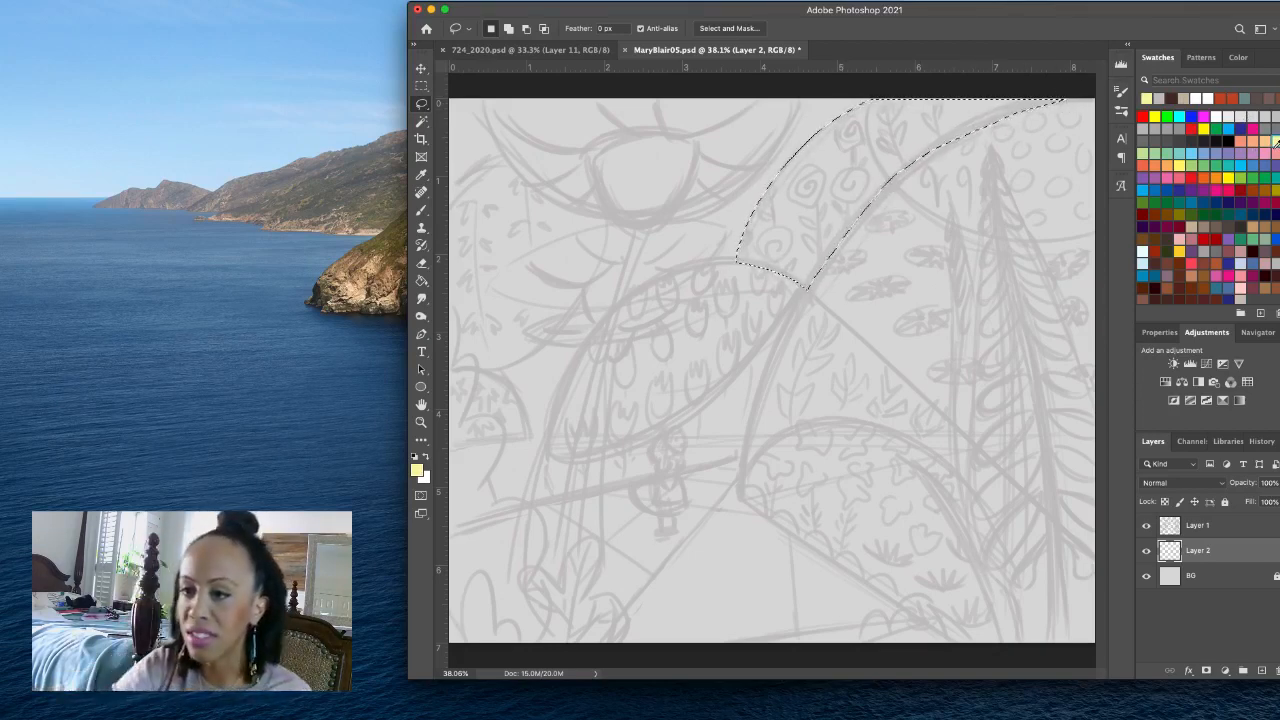
pyautogui.hotkey('alt', 'BackSpace')
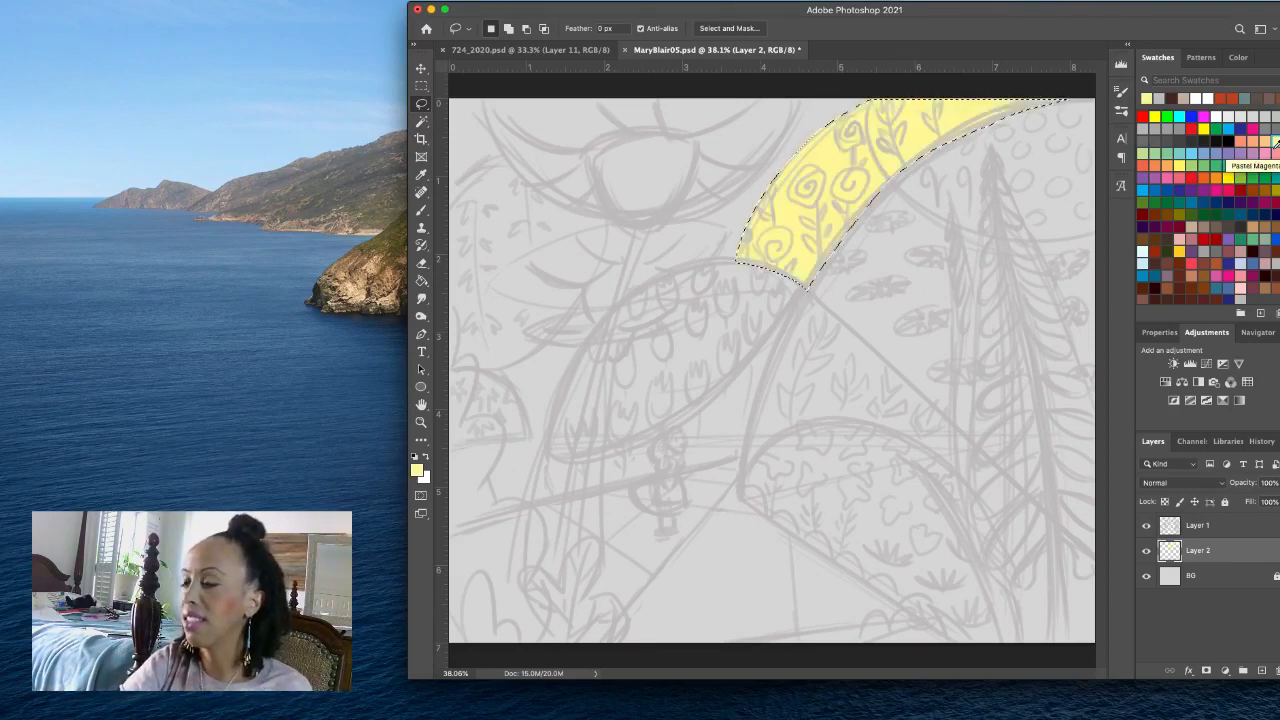
pyautogui.press('super+d')
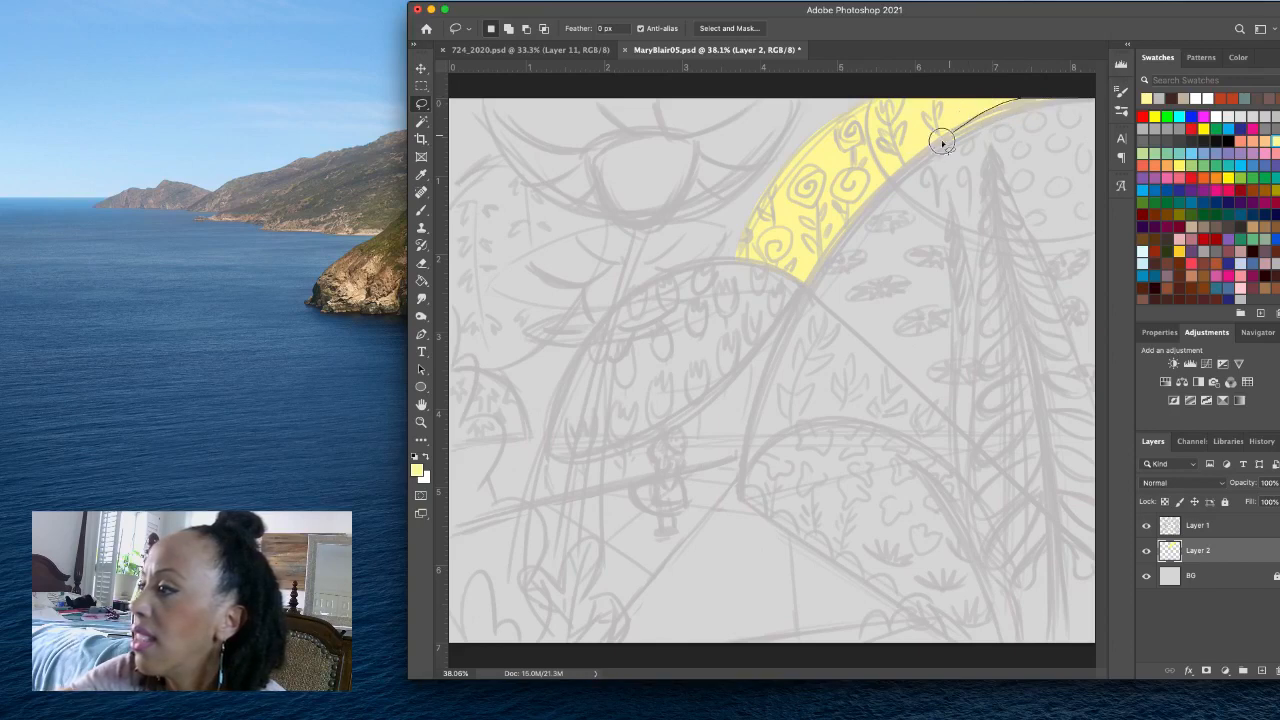
# - Lasso the large dome behind the trees, from the yellow band down to the diagonal hill line, and fill it with bright orange
pyautogui.moveTo(942, 143); pyautogui.dragTo(850, 240)
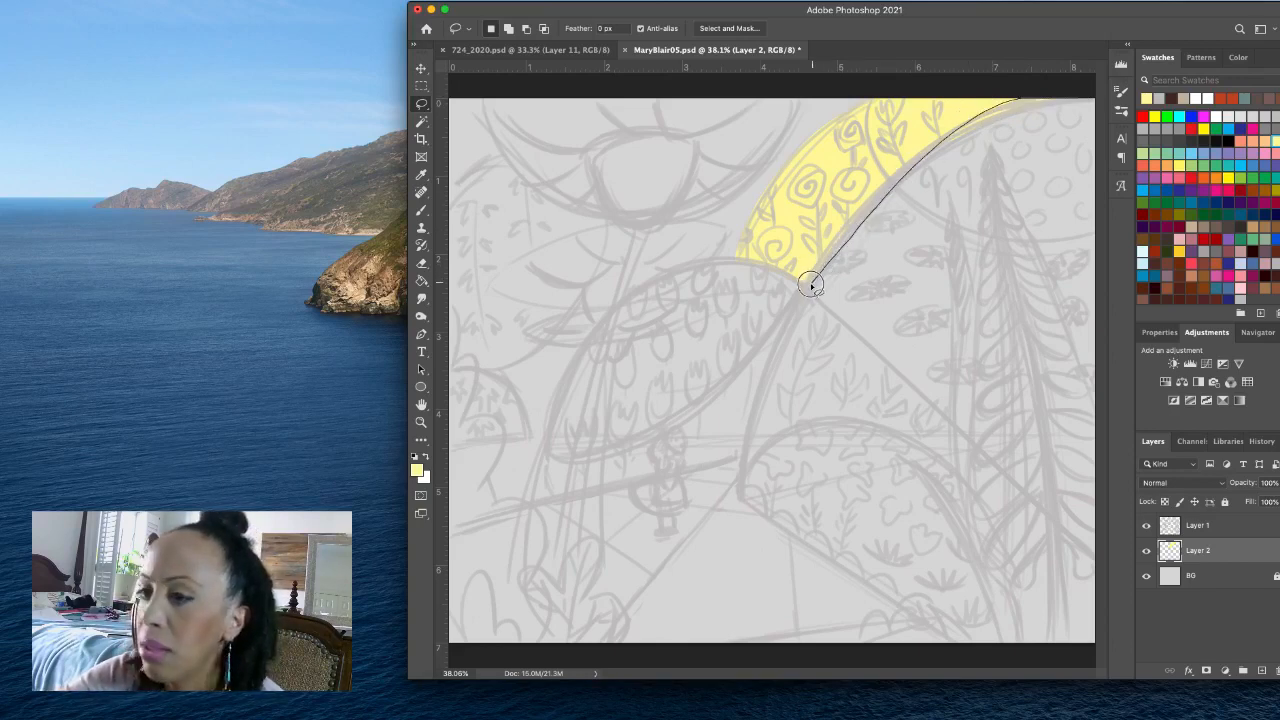
pyautogui.moveTo(810, 290)
pyautogui.mouseDown()
pyautogui.moveTo(1100, 567)
pyautogui.moveTo(1120, 535)
pyautogui.moveTo(1138, 385)
pyautogui.moveTo(1126, 137)
pyautogui.mouseUp()
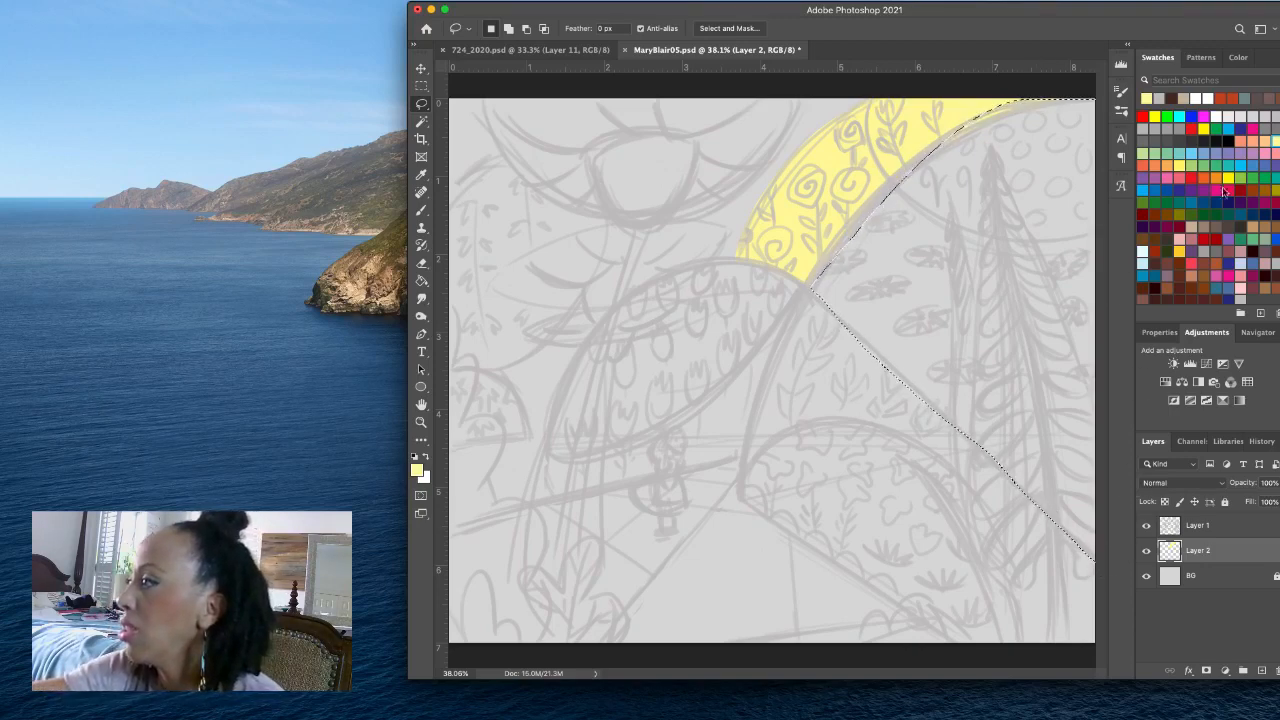
pyautogui.click(1219, 176)
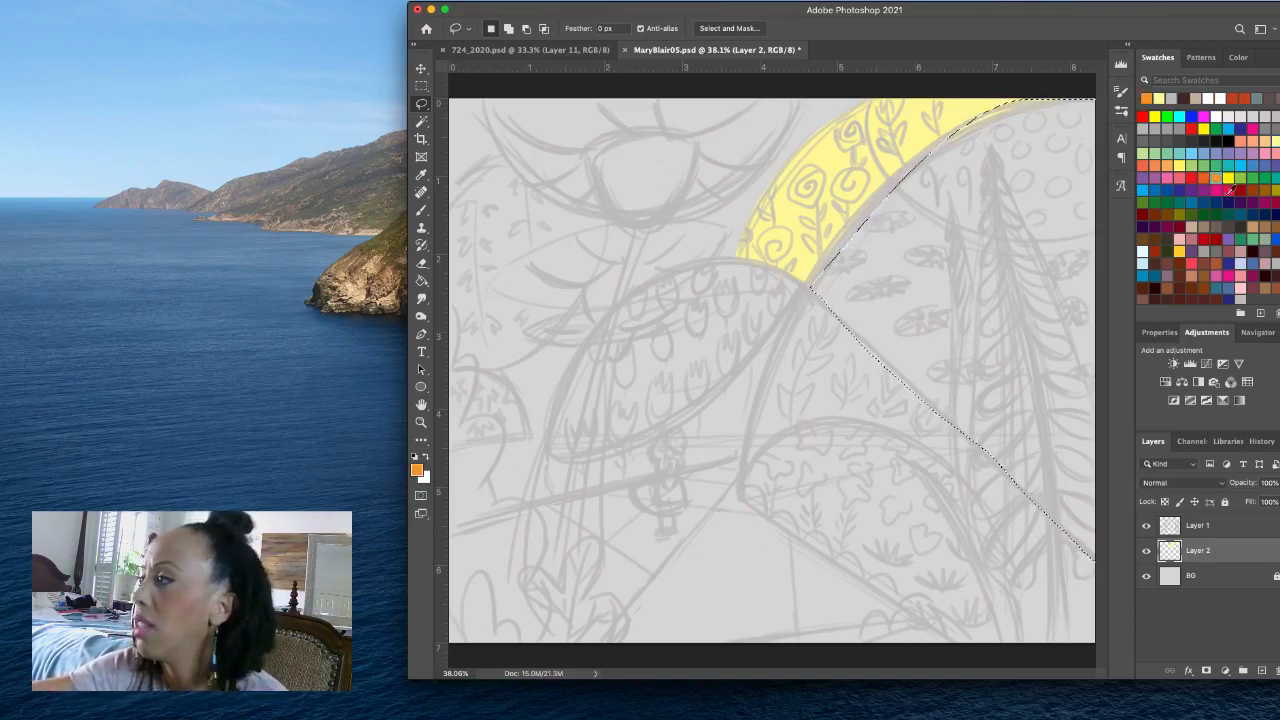
pyautogui.click(1213, 177)
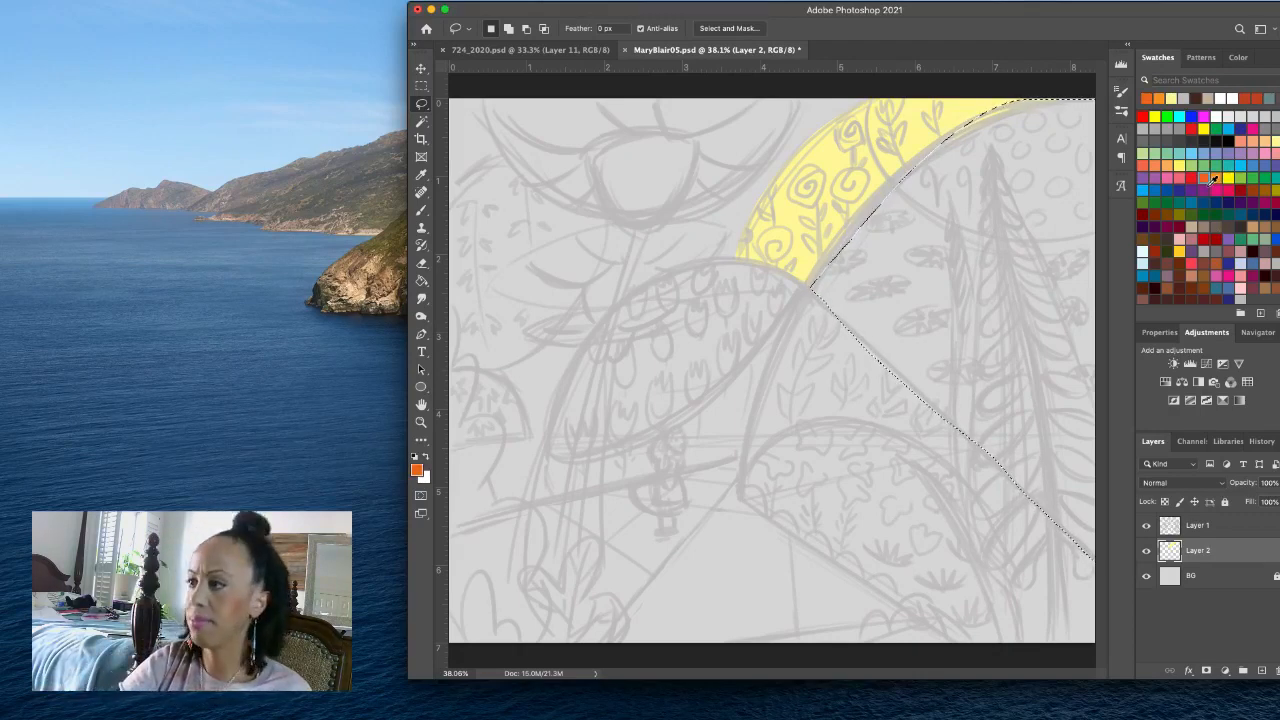
pyautogui.hotkey('alt', 'BackSpace')
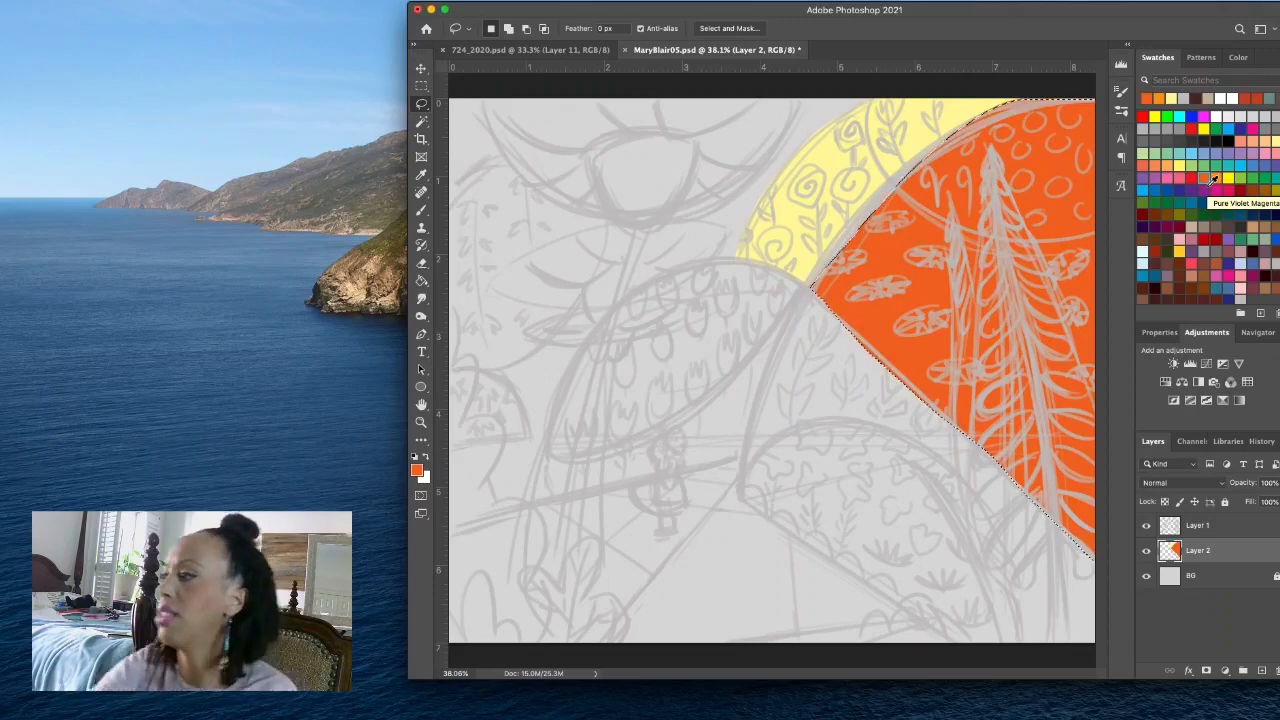
# - Refill the selected dome with a softer orange at H 19, S 69, B 87 and deselect it
pyautogui.click(1238, 57)
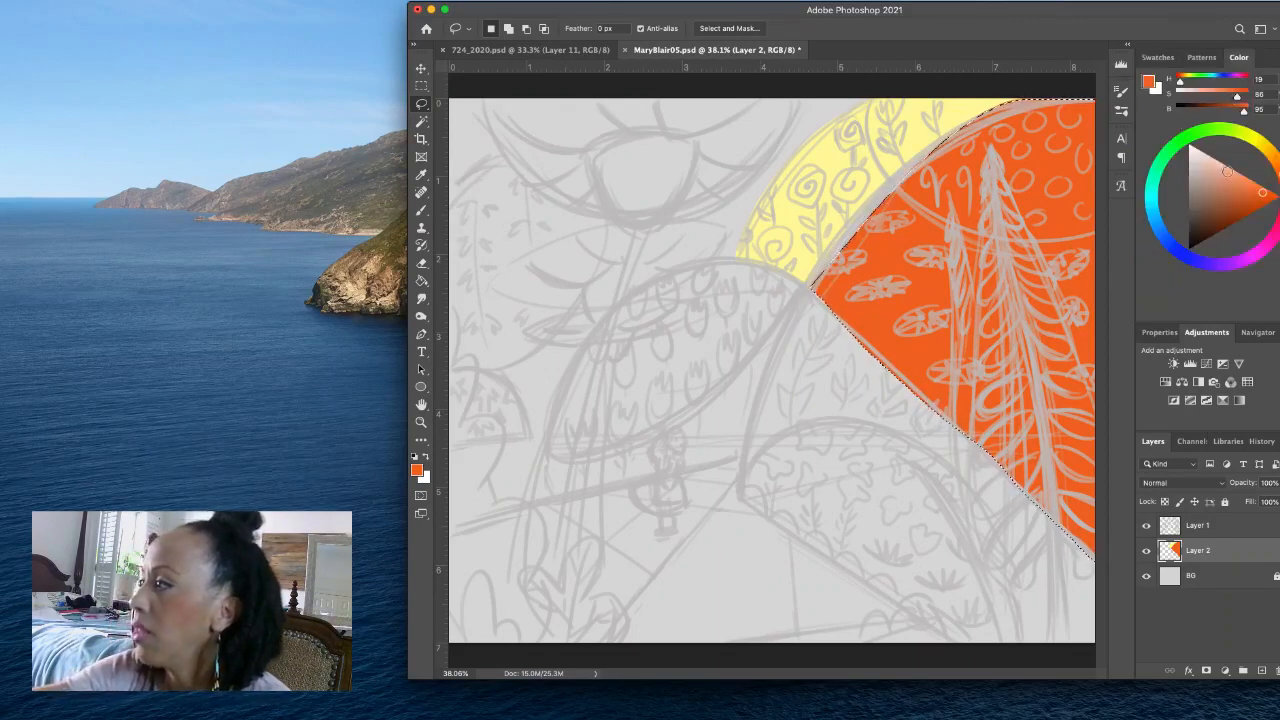
pyautogui.click(1234, 195)
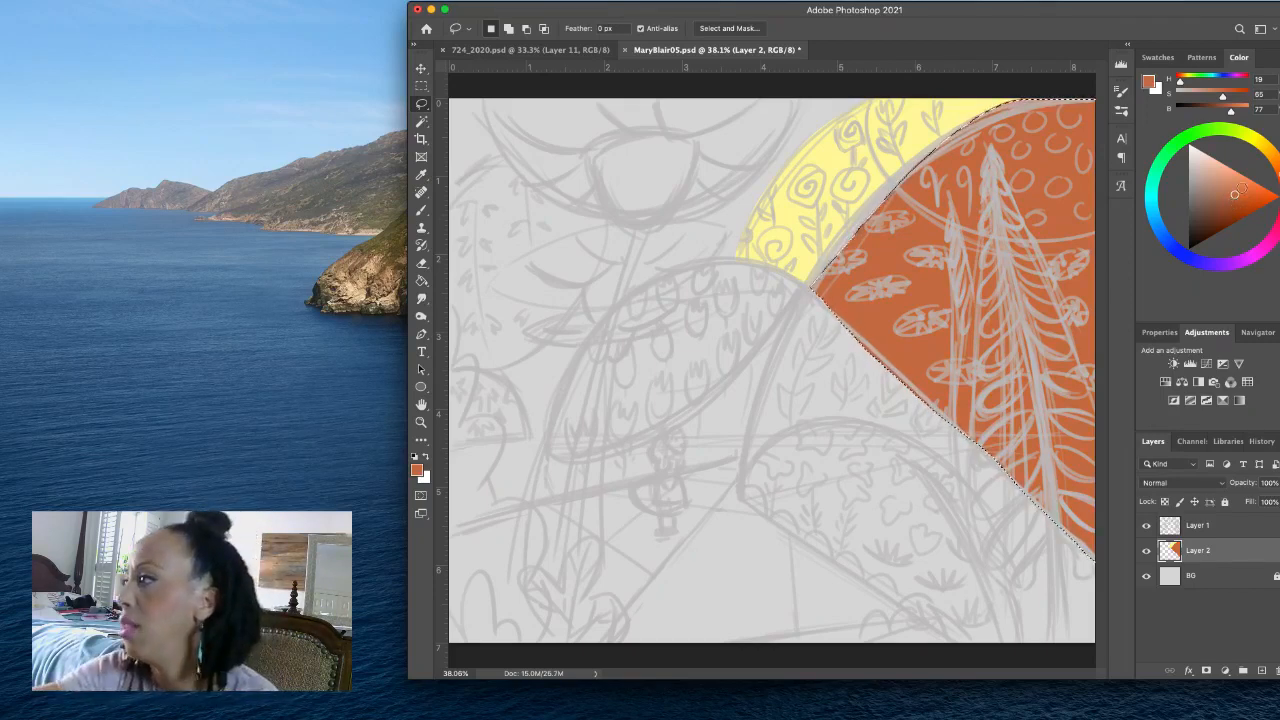
pyautogui.click(1248, 195)
pyautogui.hotkey('alt', 'BackSpace')
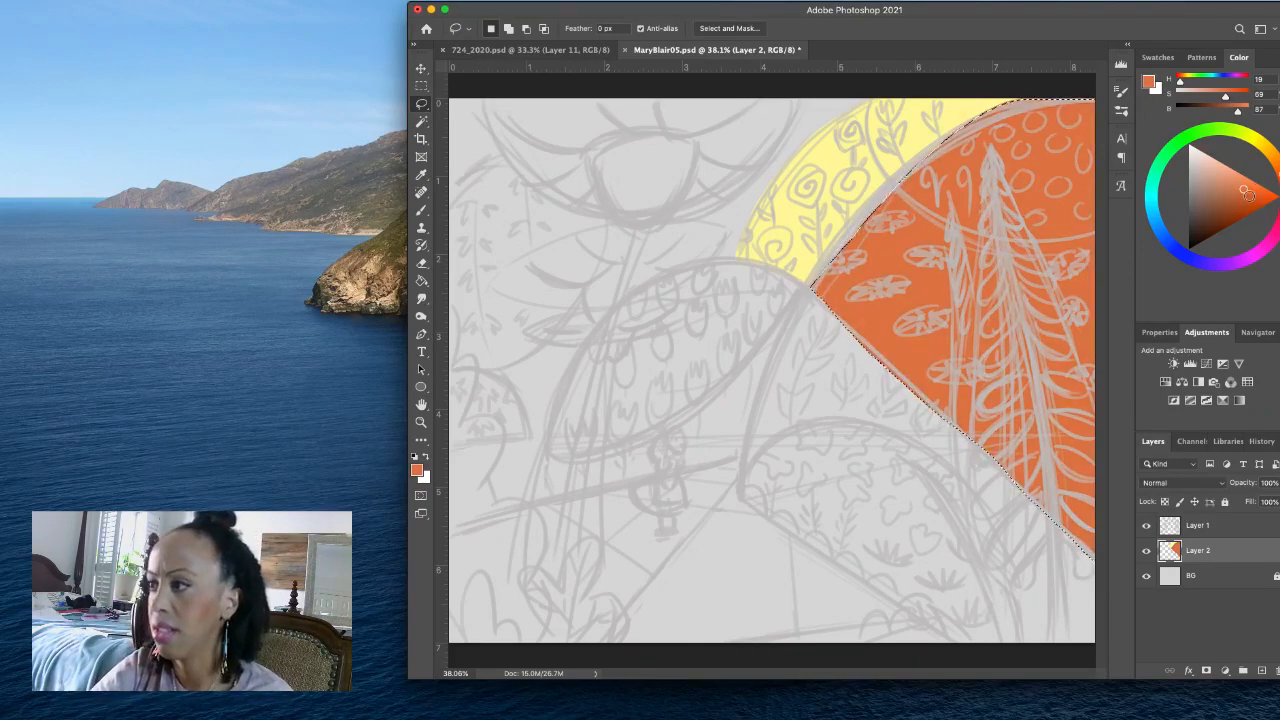
pyautogui.press('super+d')
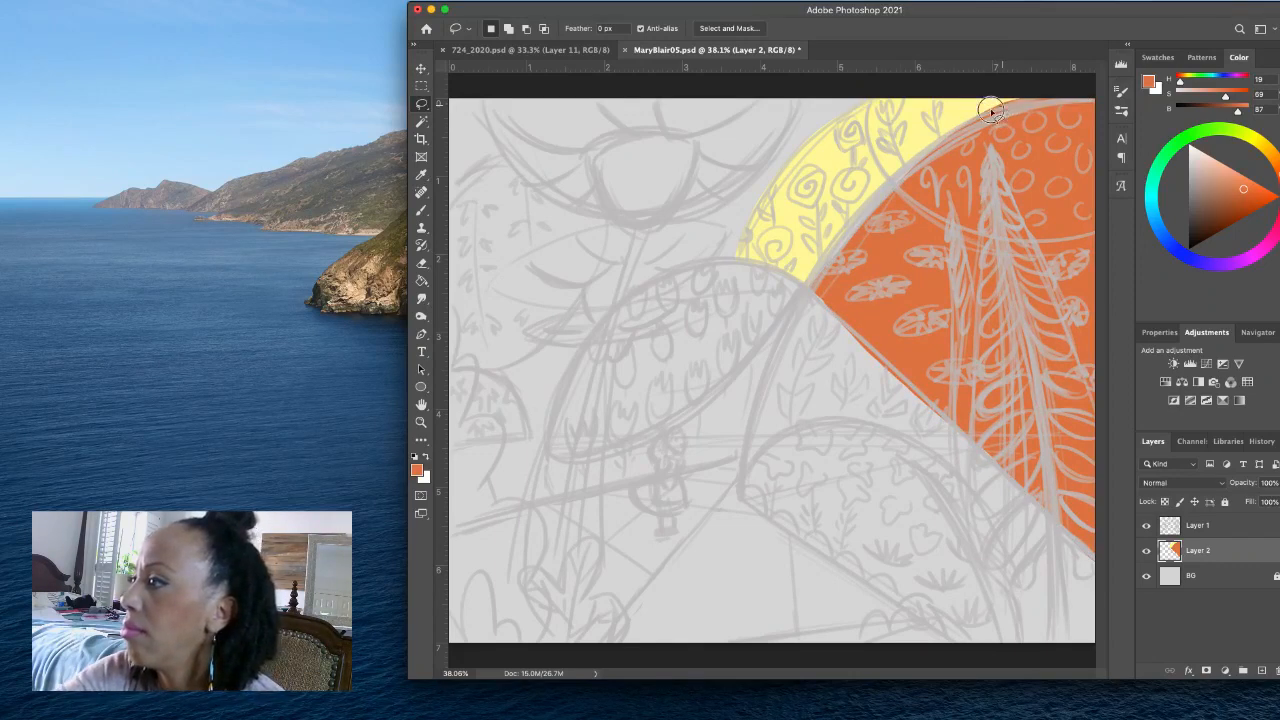
# - Lasso the upper part of the orange dome with the circle pattern and fill it with golden orange at H 37, S 69, B 87
pyautogui.moveTo(990, 110)
pyautogui.mouseDown()
pyautogui.moveTo(891, 166)
pyautogui.moveTo(814, 292)
pyautogui.moveTo(958, 258)
pyautogui.mouseUp()
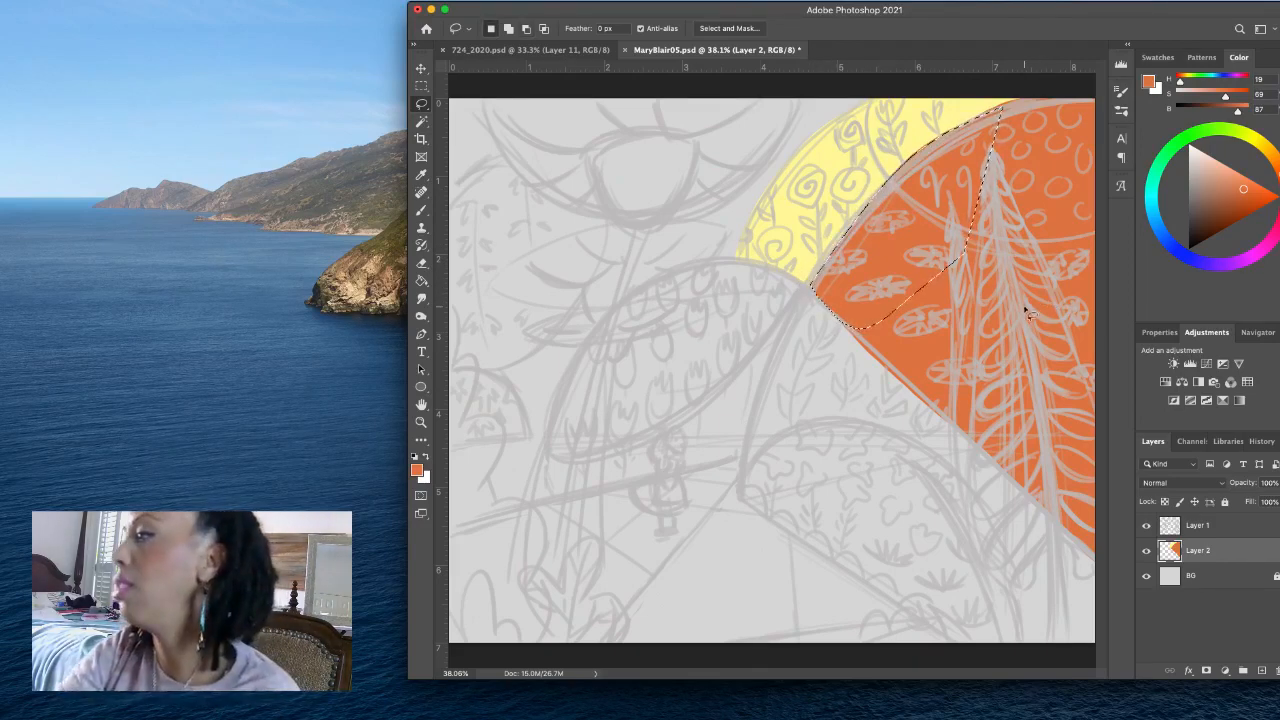
pyautogui.hotkey('ctrl', 'd')
pyautogui.click(1272, 158)
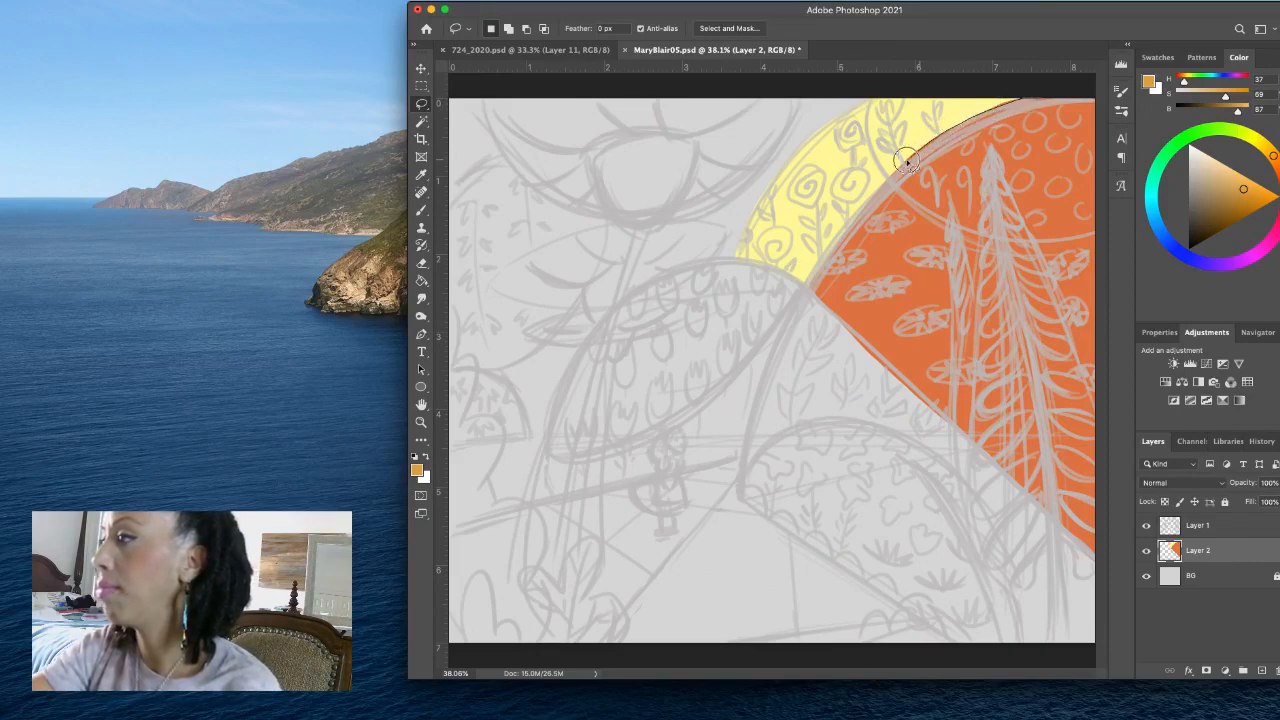
pyautogui.moveTo(905, 160)
pyautogui.mouseDown()
pyautogui.moveTo(897, 186)
pyautogui.moveTo(955, 226)
pyautogui.moveTo(1062, 258)
pyautogui.moveTo(1137, 205)
pyautogui.moveTo(1170, 92)
pyautogui.mouseUp()
pyautogui.hotkey('alt', 'BackSpace')
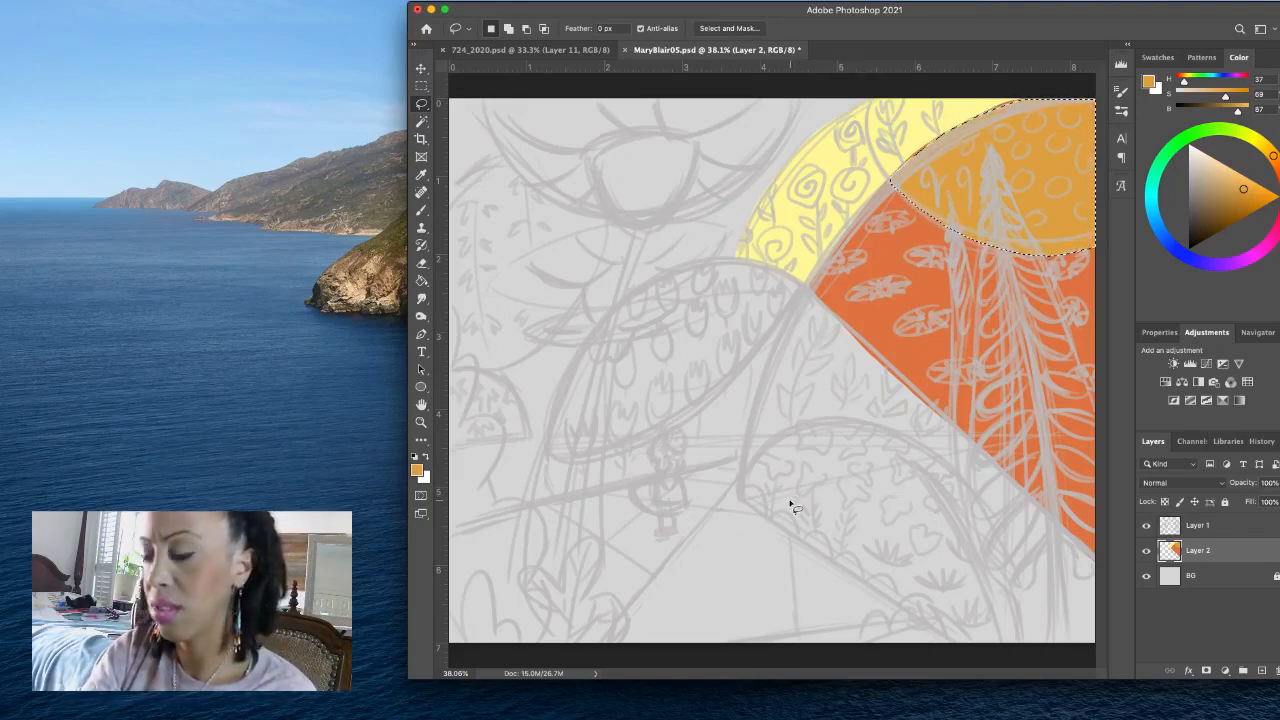
# - Lasso the foliage hill together with the ground strip behind the small figure and fill it with green at H 101, S 55, B 47
pyautogui.moveTo(743, 477)
pyautogui.mouseDown()
pyautogui.moveTo(743, 461)
pyautogui.moveTo(553, 501)
pyautogui.moveTo(438, 548)
pyautogui.moveTo(437, 458)
pyautogui.moveTo(464, 437)
pyautogui.moveTo(563, 421)
pyautogui.moveTo(631, 449)
pyautogui.moveTo(806, 286)
pyautogui.moveTo(1058, 528)
pyautogui.moveTo(1100, 610)
pyautogui.moveTo(1097, 667)
pyautogui.moveTo(958, 647)
pyautogui.moveTo(746, 504)
pyautogui.moveTo(742, 462)
pyautogui.mouseUp()
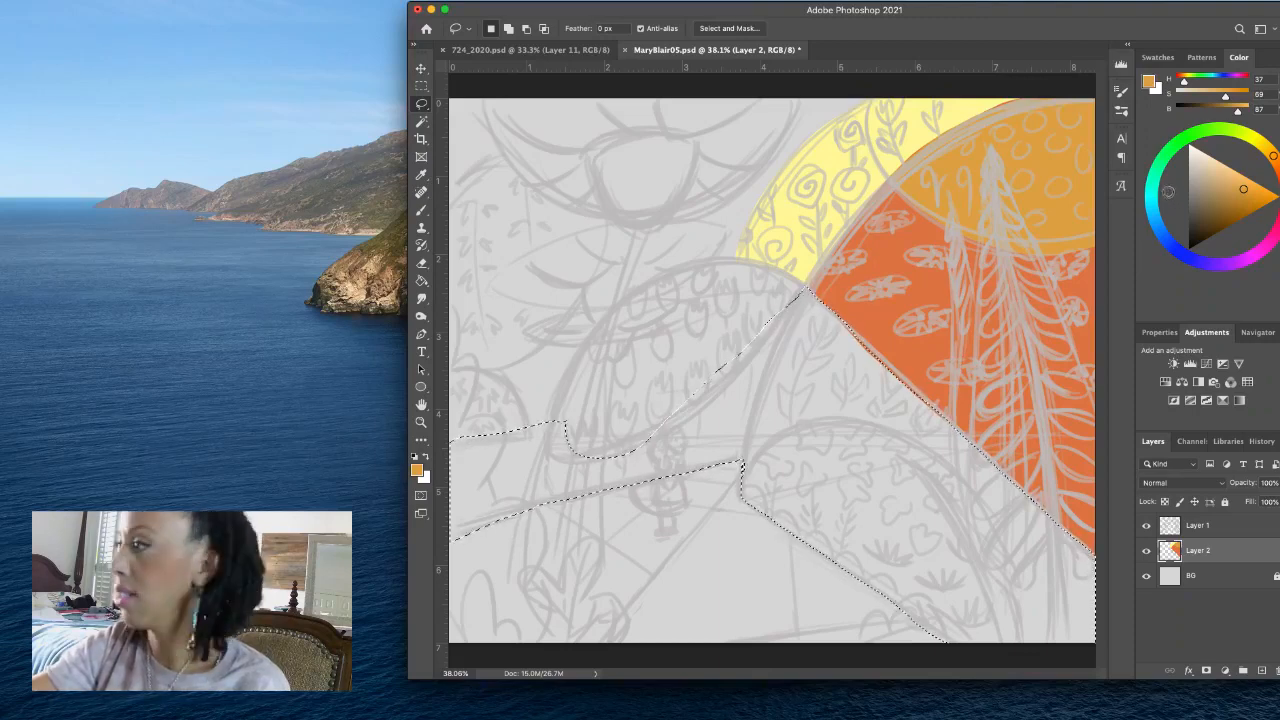
pyautogui.click(1208, 131)
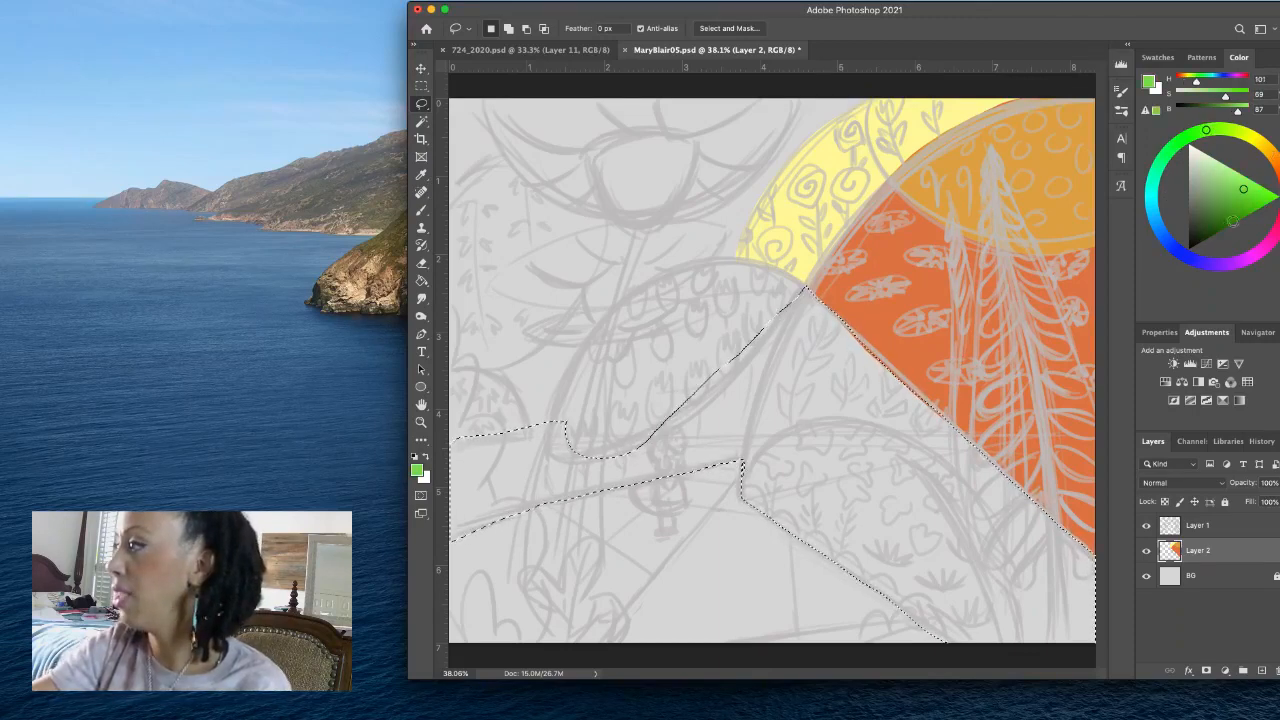
pyautogui.moveTo(1213, 212); pyautogui.dragTo(1208, 240)
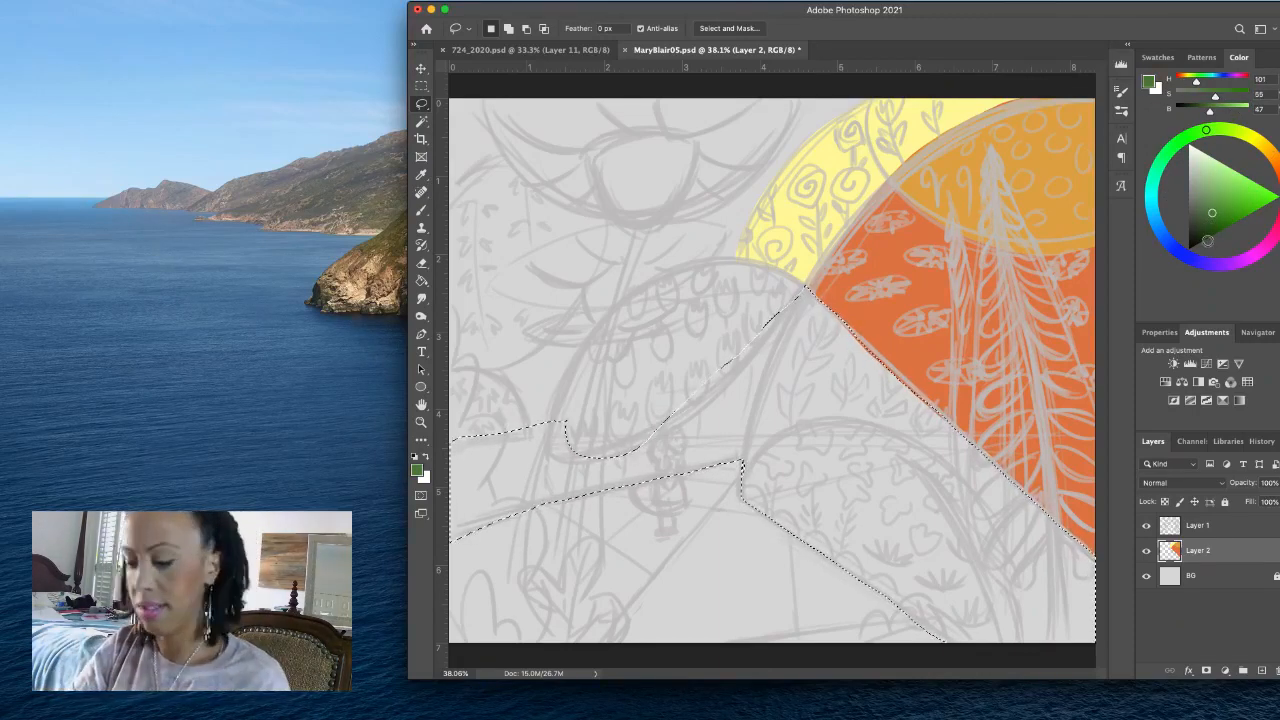
pyautogui.hotkey('alt', 'BackSpace')
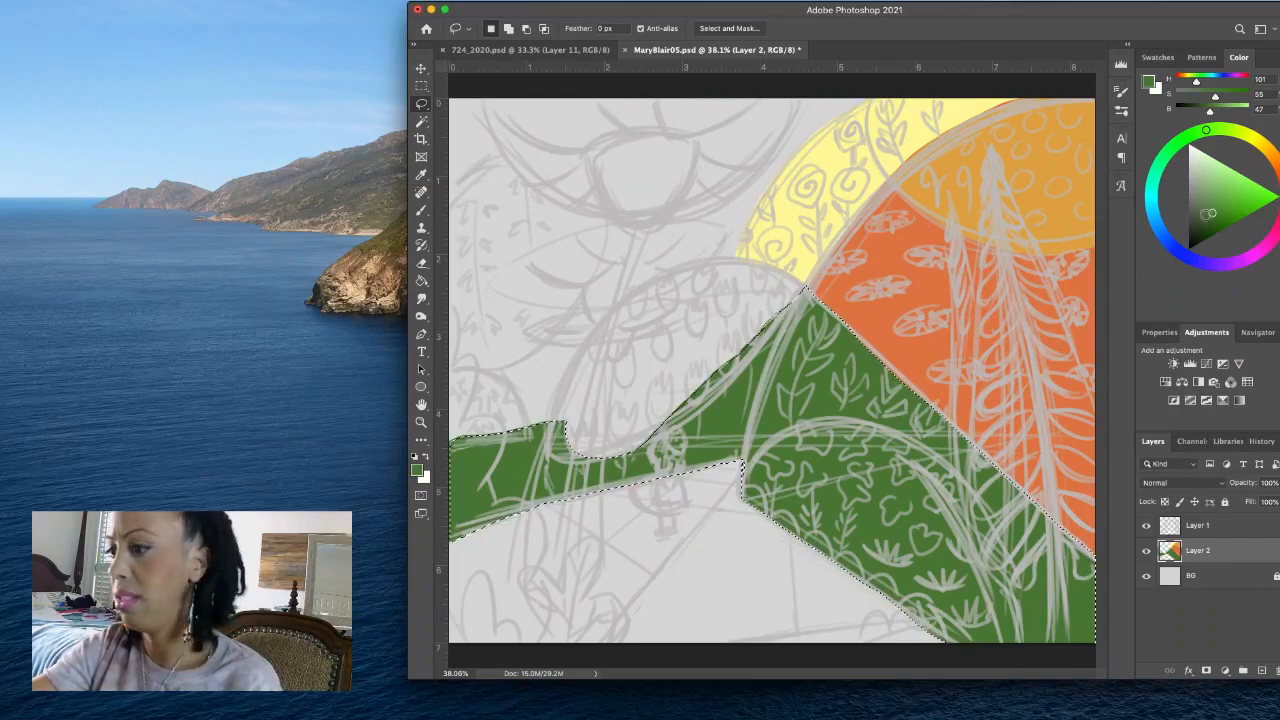
# - Refill the selected hill and ground strip with a darker green at H 101, S 51, B 40 and deselect
pyautogui.click(1207, 218)
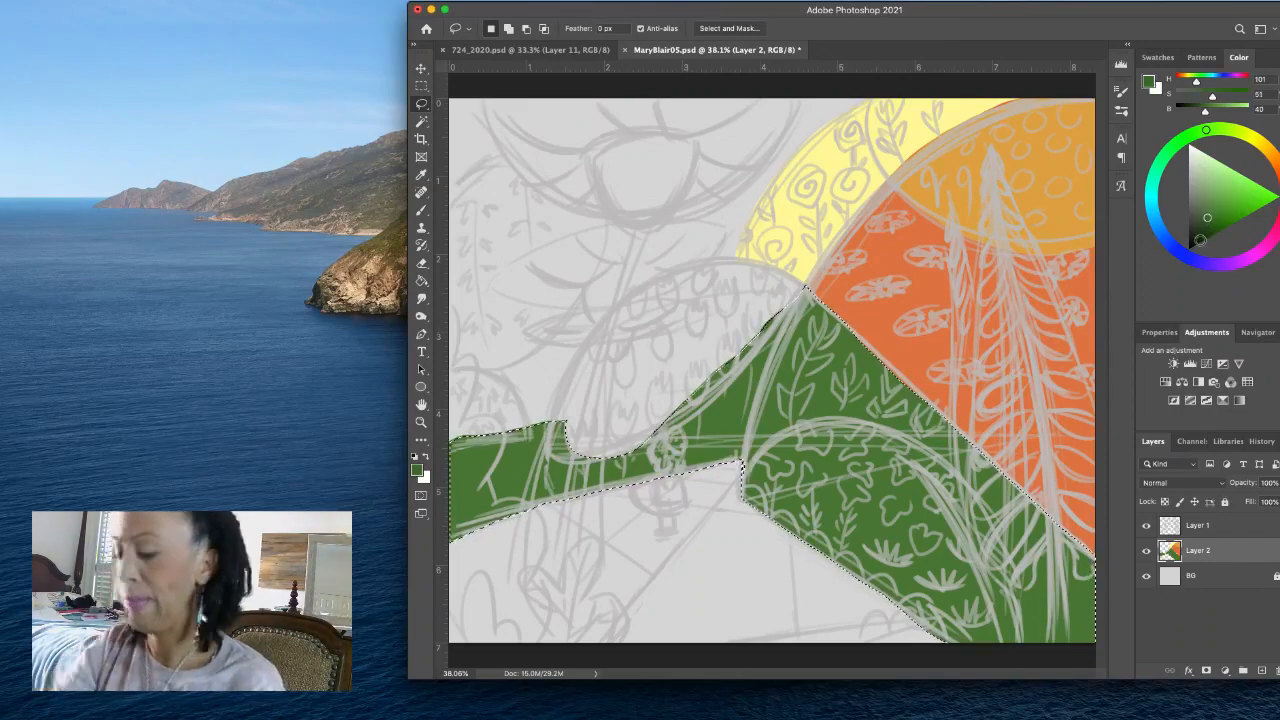
pyautogui.hotkey('alt', 'BackSpace')
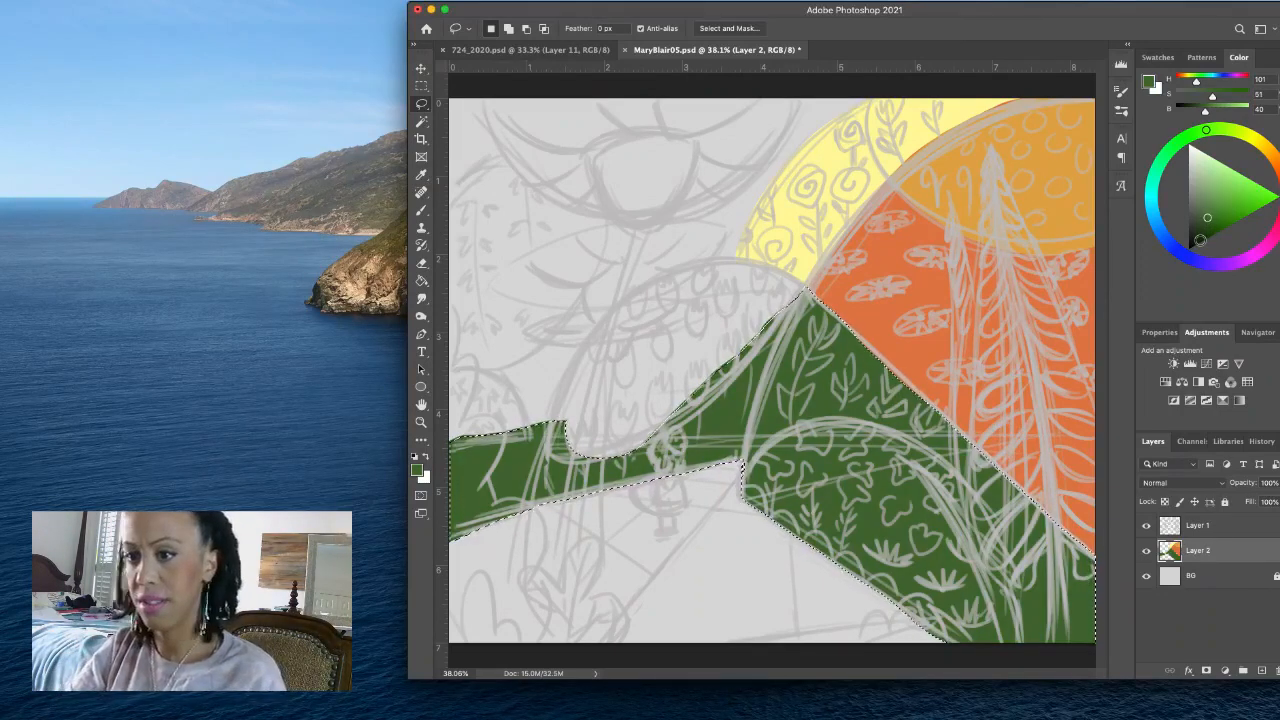
pyautogui.press('super+d')
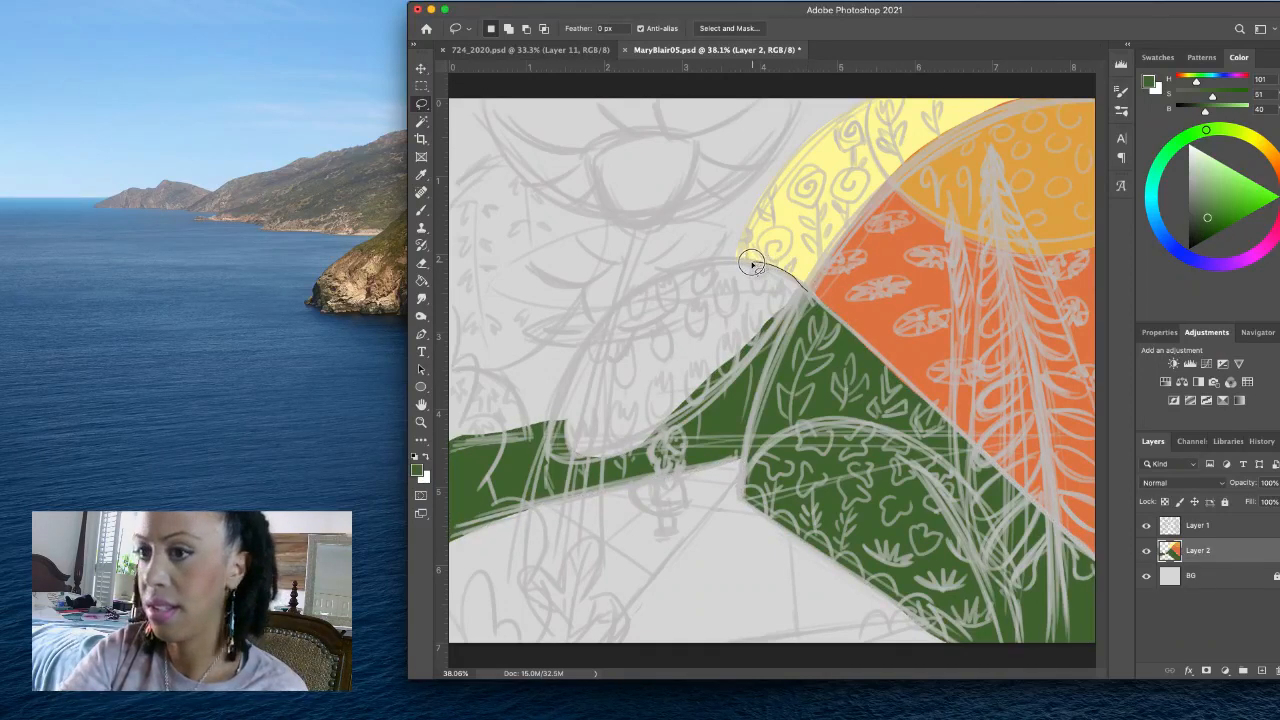
# - Lasso the tilted oval tree crown beside the foliage hill and fill it with yellow-green at H 75, S 66, B 59
pyautogui.moveTo(752, 264)
pyautogui.mouseDown()
pyautogui.moveTo(660, 279)
pyautogui.moveTo(633, 302)
pyautogui.moveTo(565, 374)
pyautogui.moveTo(545, 421)
pyautogui.mouseUp()
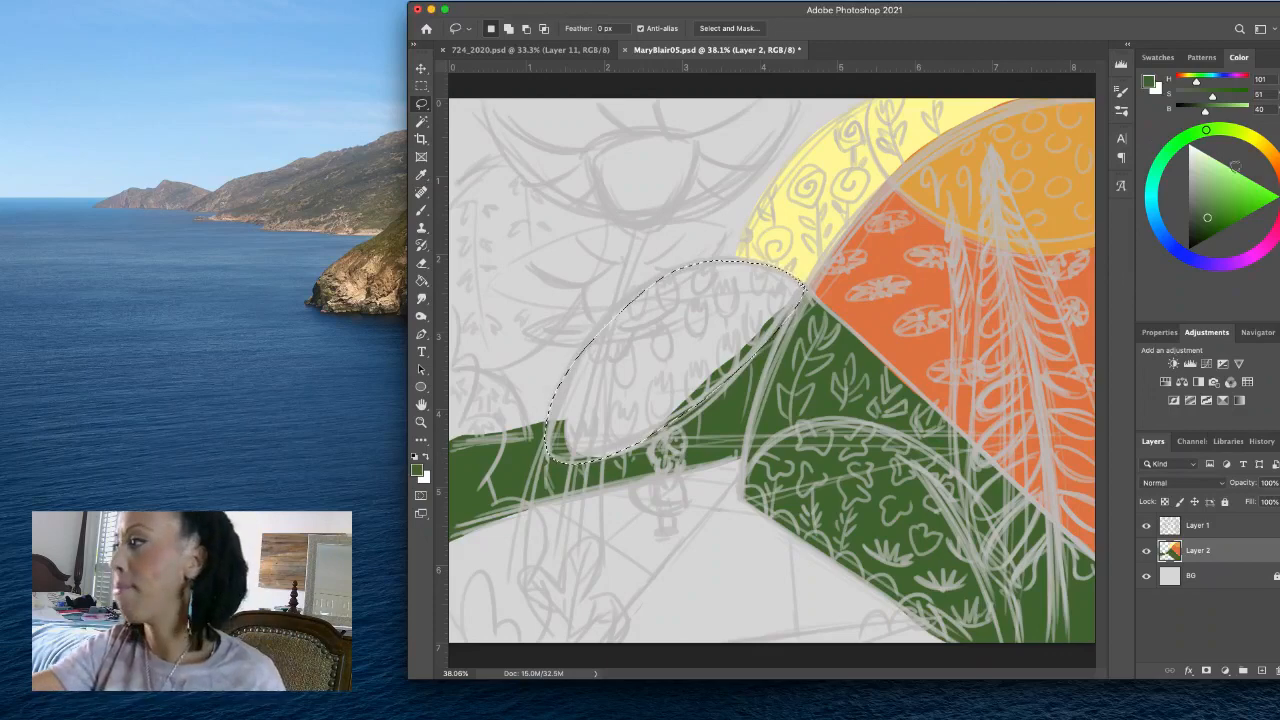
pyautogui.moveTo(1235, 167)
pyautogui.mouseDown()
pyautogui.moveTo(1230, 145)
pyautogui.moveTo(1227, 157)
pyautogui.mouseUp()
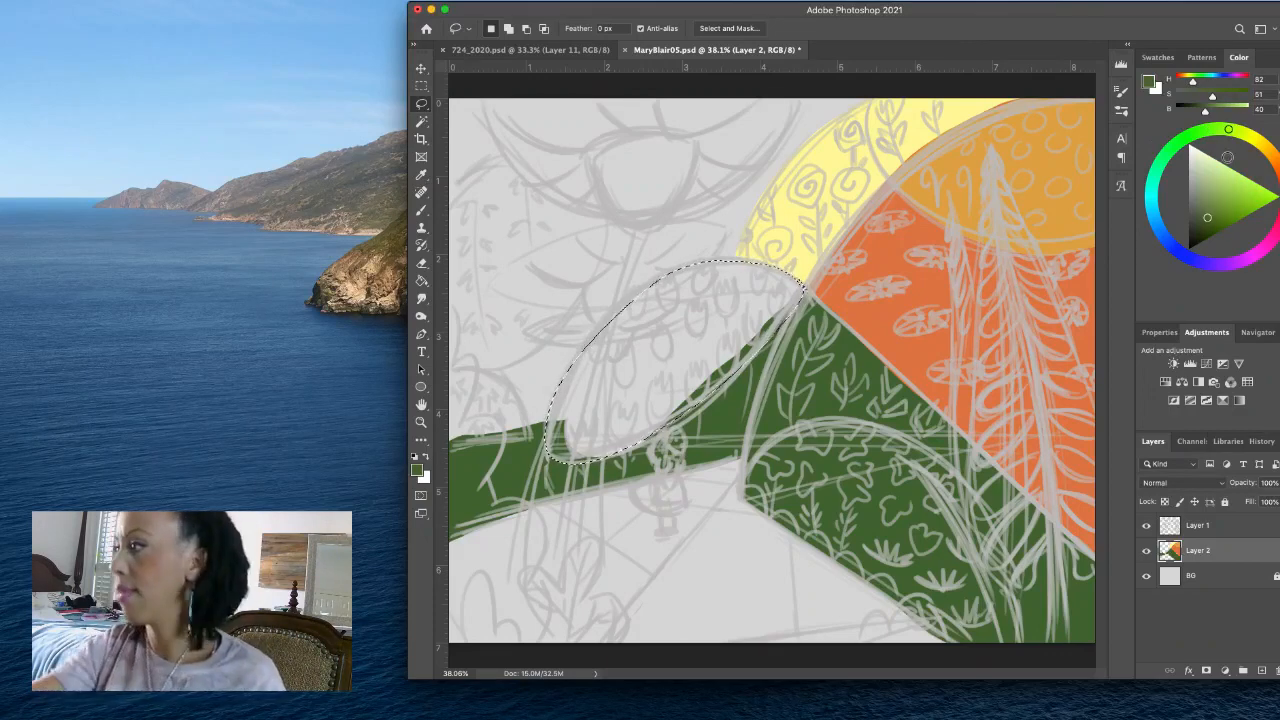
pyautogui.click(1226, 205)
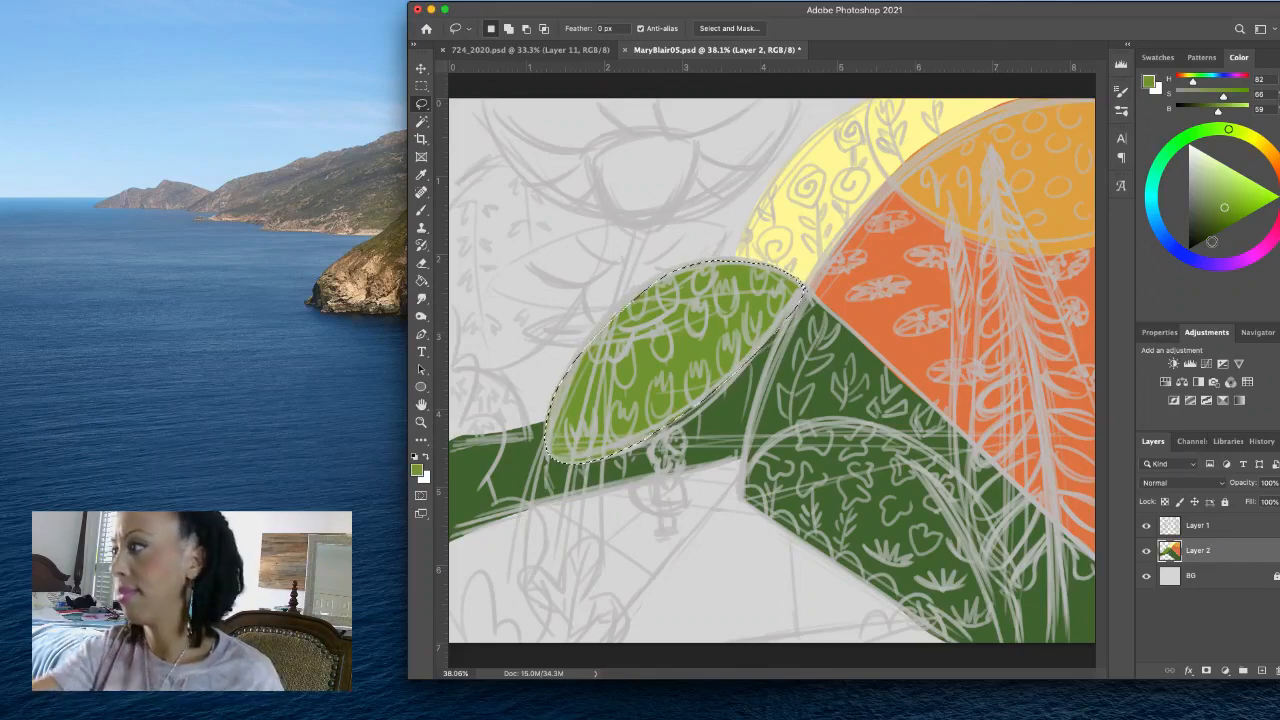
pyautogui.click(1237, 131)
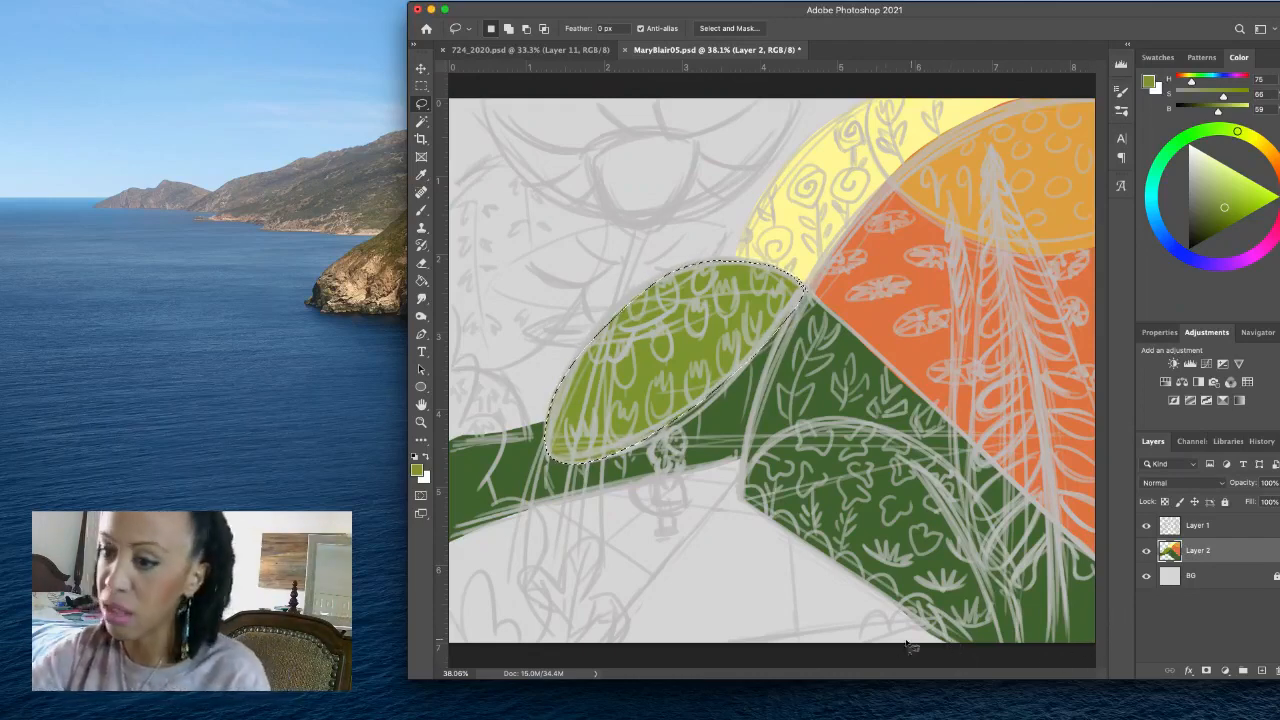
# - Lasso the foreground foliage dome together with the adjoining lower-right corner ground and fill it with purple at H 285, S 50, B 50
pyautogui.moveTo(950, 645)
pyautogui.mouseDown()
pyautogui.moveTo(870, 650)
pyautogui.moveTo(931, 622)
pyautogui.moveTo(742, 497)
pyautogui.moveTo(774, 445)
pyautogui.moveTo(830, 425)
pyautogui.moveTo(896, 438)
pyautogui.moveTo(942, 483)
pyautogui.moveTo(1004, 590)
pyautogui.mouseUp()
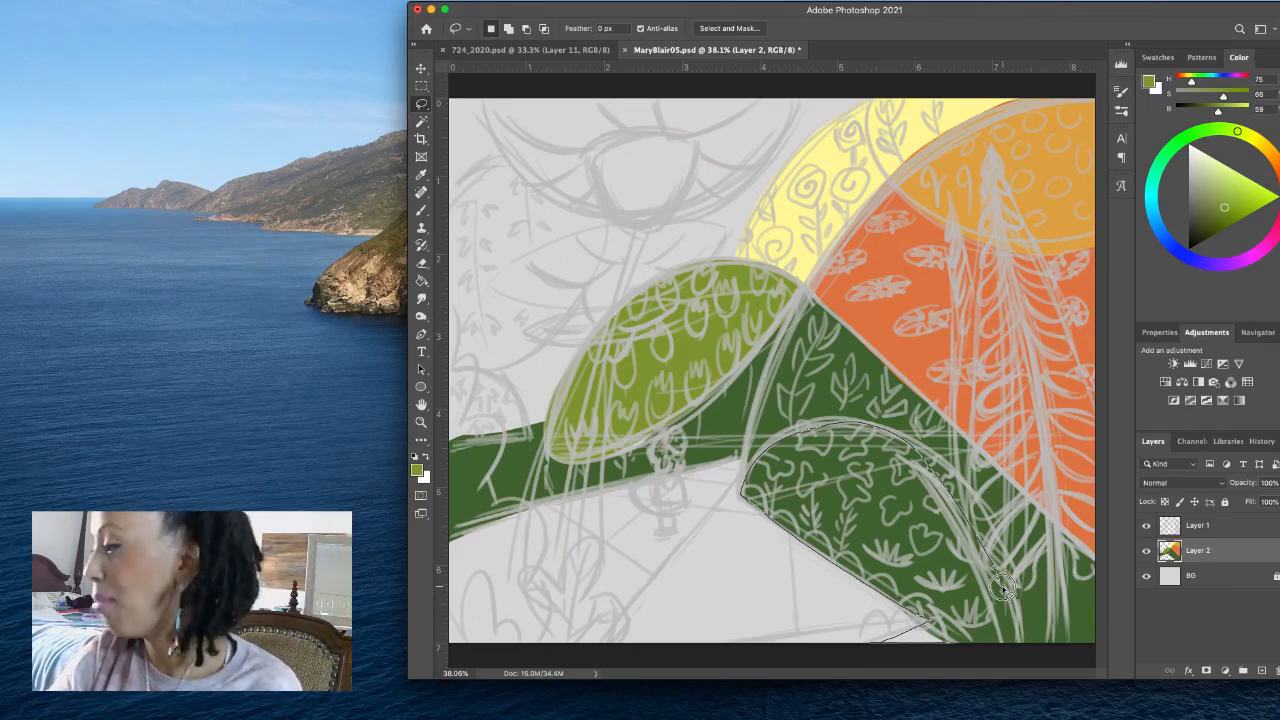
pyautogui.moveTo(1003, 590)
pyautogui.mouseDown()
pyautogui.moveTo(1040, 520)
pyautogui.moveTo(1060, 530)
pyautogui.moveTo(1092, 562)
pyautogui.moveTo(1107, 662)
pyautogui.moveTo(942, 668)
pyautogui.mouseUp()
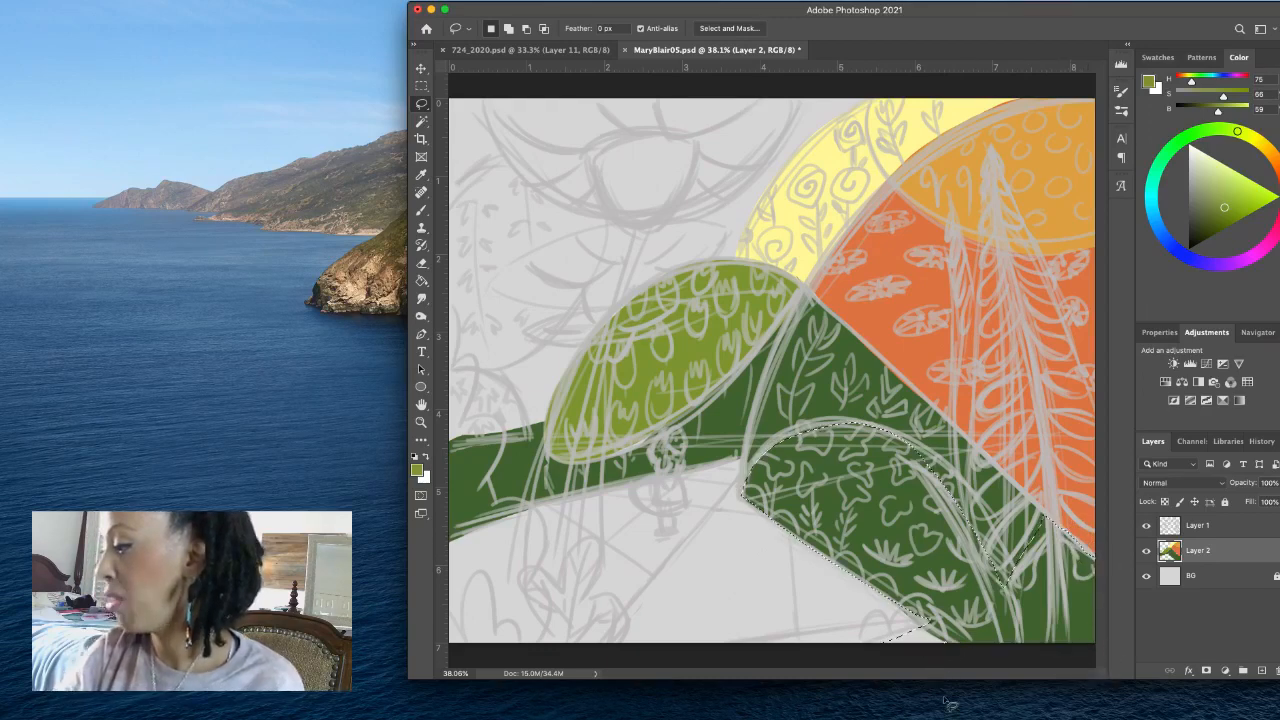
pyautogui.click(1222, 266)
pyautogui.moveTo(1222, 266); pyautogui.dragTo(1223, 265)
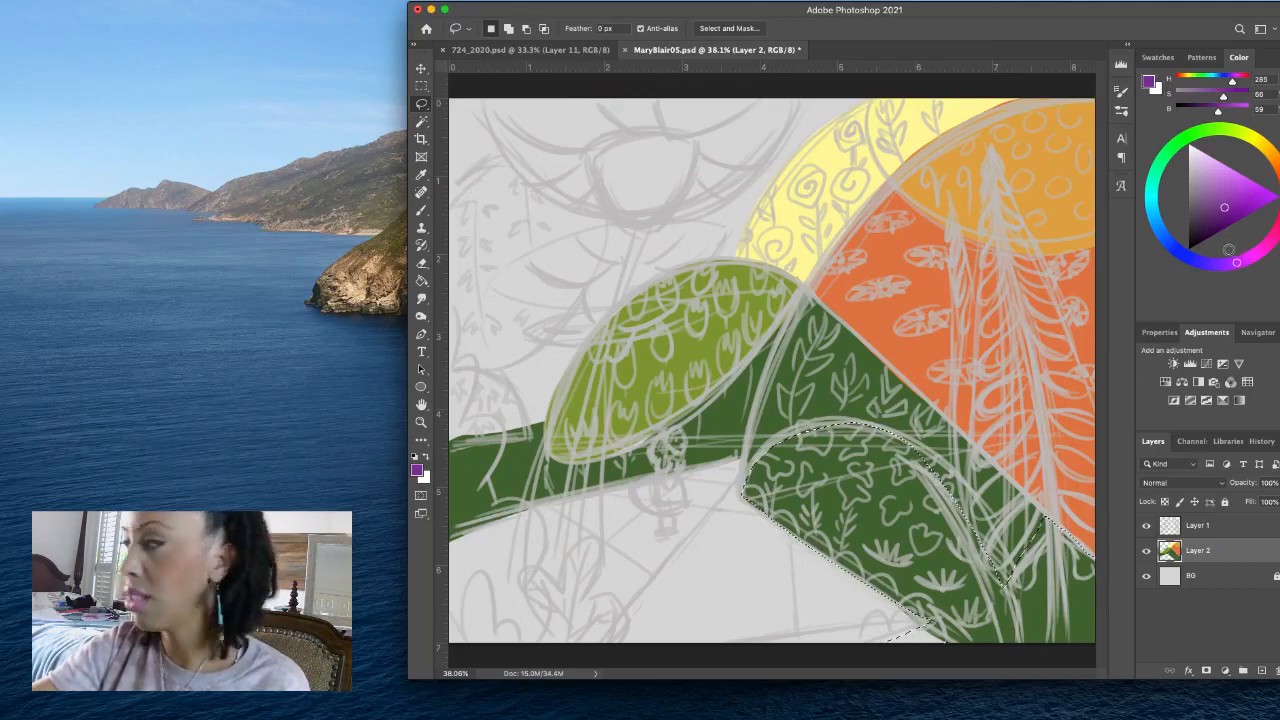
pyautogui.click(1211, 211)
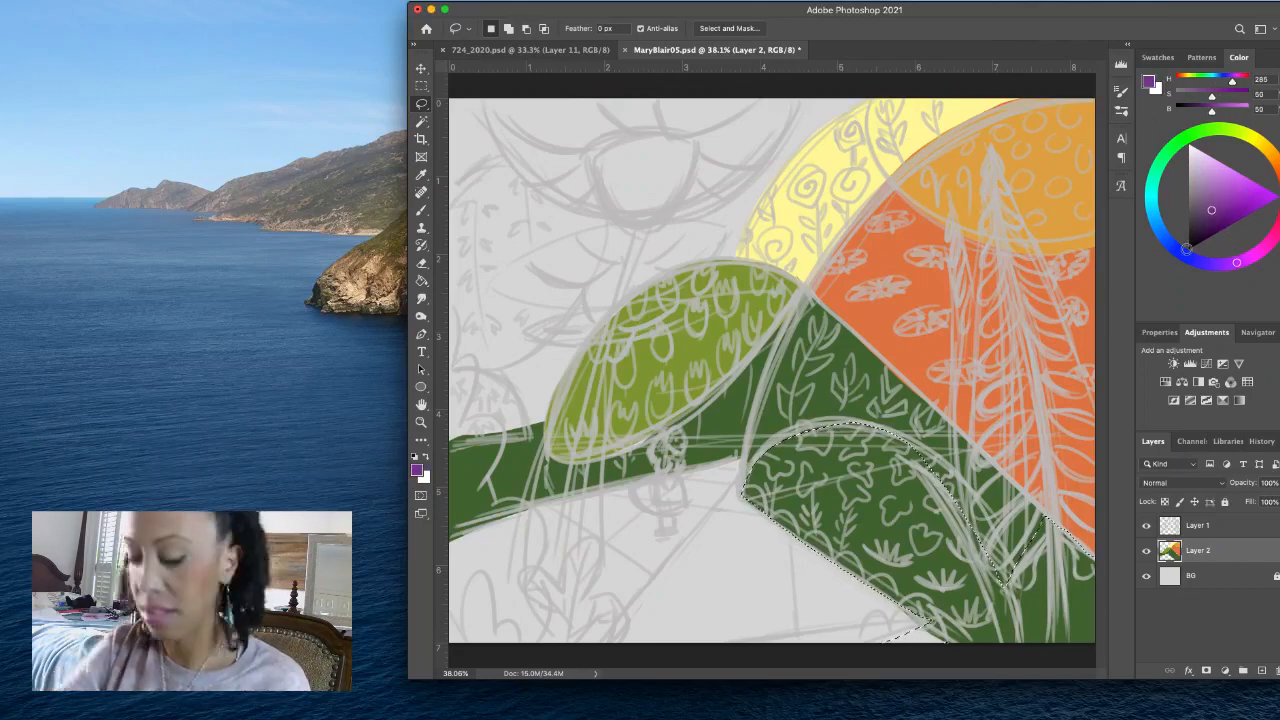
pyautogui.hotkey('alt', 'BackSpace')
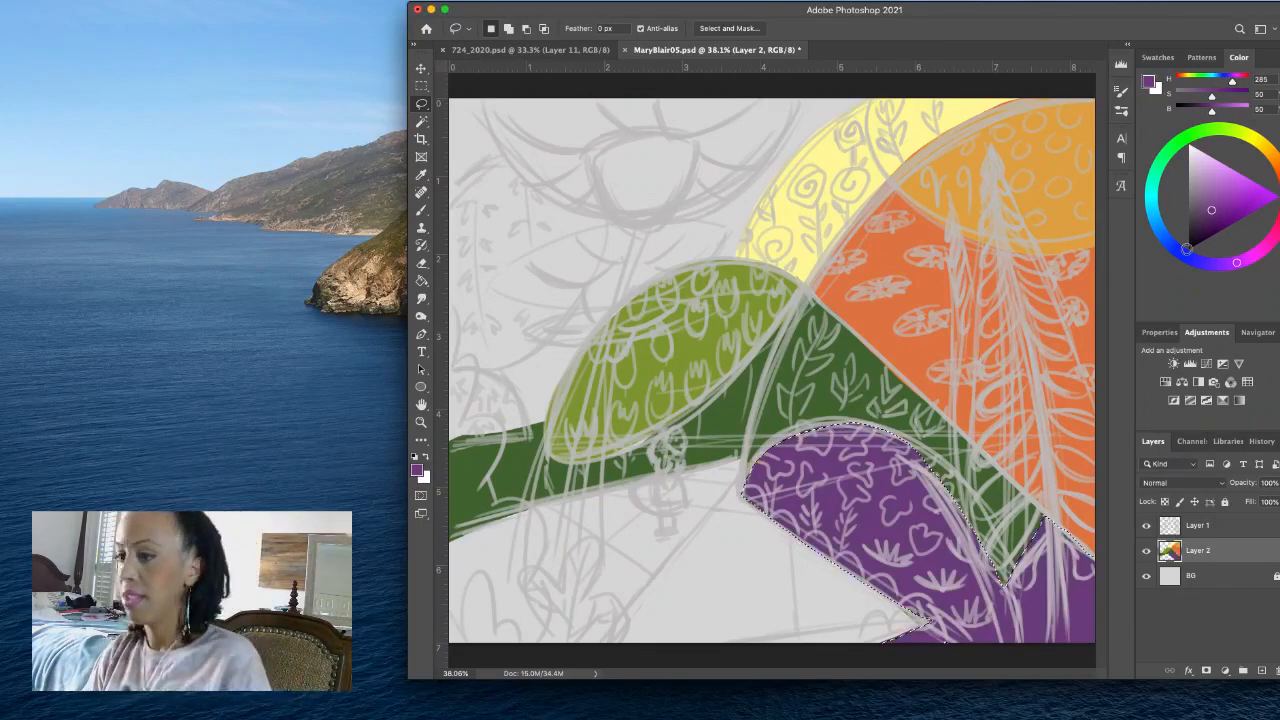
# - Refill the selected foreground dome and corner ground with a darker, redder purple at H 296, S 59, B 41
pyautogui.click(1243, 261)
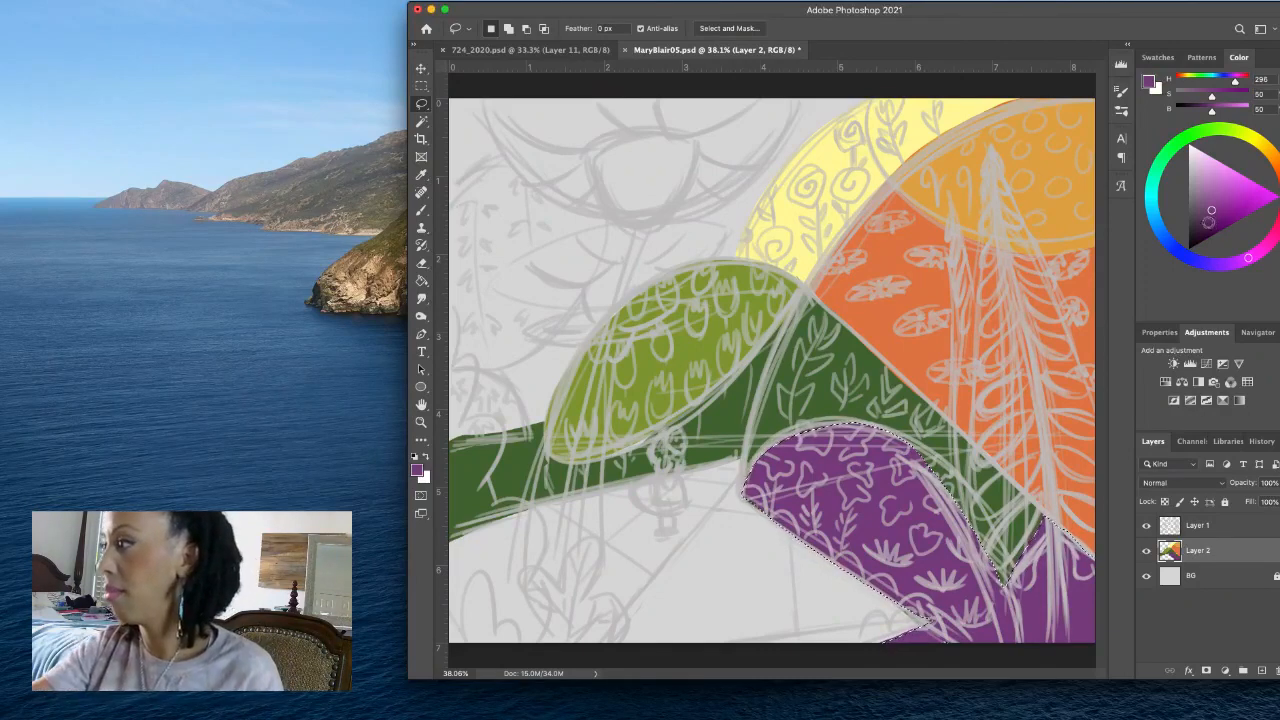
pyautogui.moveTo(1209, 212); pyautogui.dragTo(1209, 218)
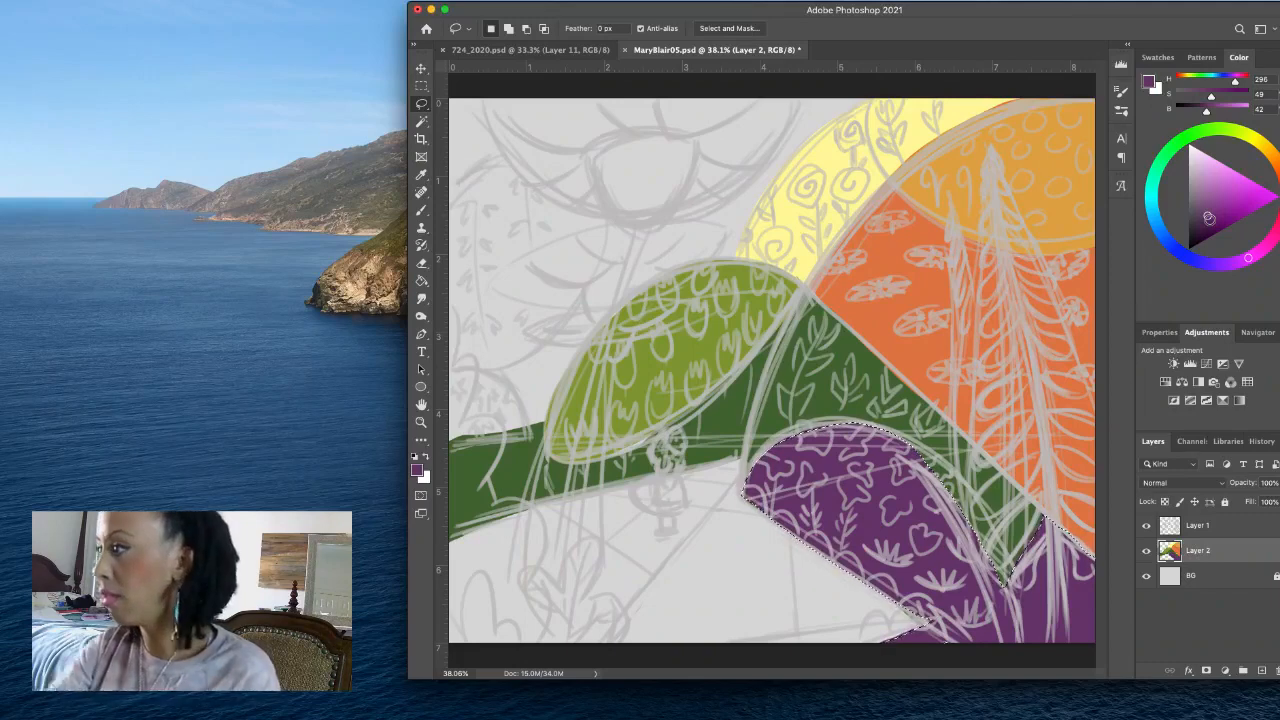
pyautogui.click(1210, 218)
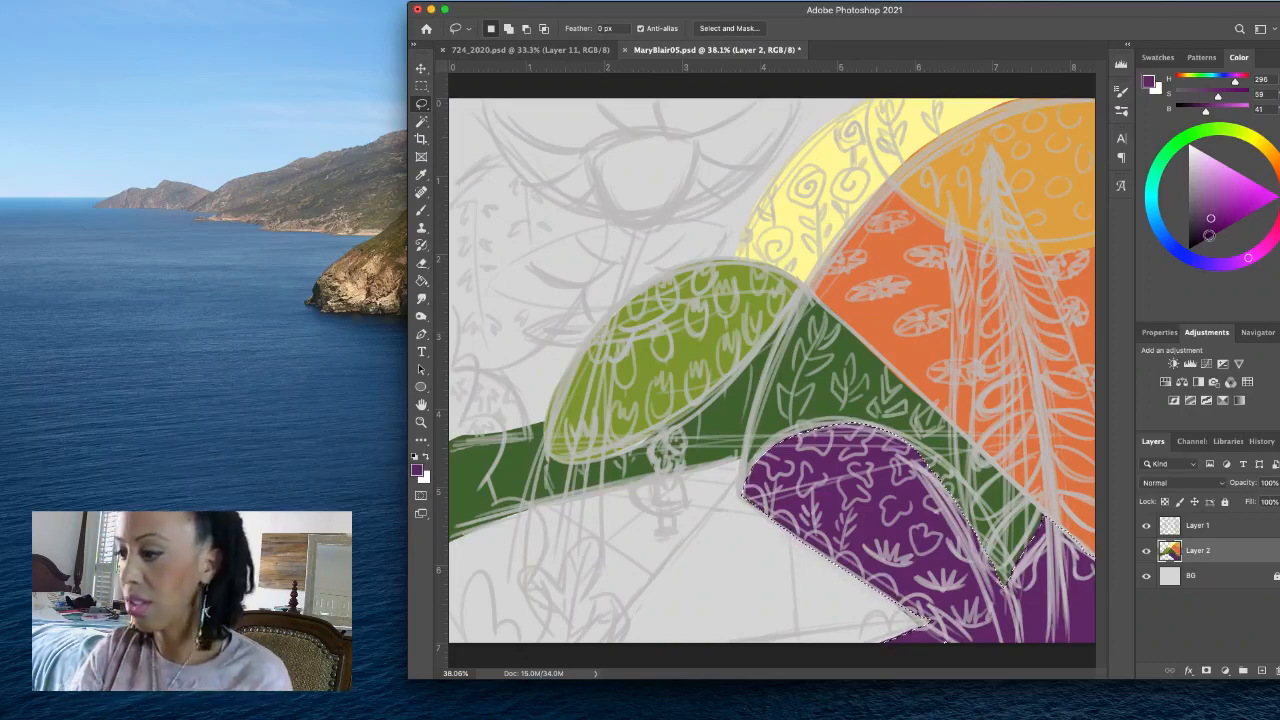
# - Lasso the flower patch in the lower-left corner of the artwork and fill it, including its path edge, with mauve at H 305, S 43, B 50
pyautogui.click(597, 648)
pyautogui.moveTo(597, 648)
pyautogui.mouseDown()
pyautogui.moveTo(651, 577)
pyautogui.moveTo(545, 505)
pyautogui.moveTo(441, 553)
pyautogui.moveTo(470, 666)
pyautogui.moveTo(599, 673)
pyautogui.mouseUp()
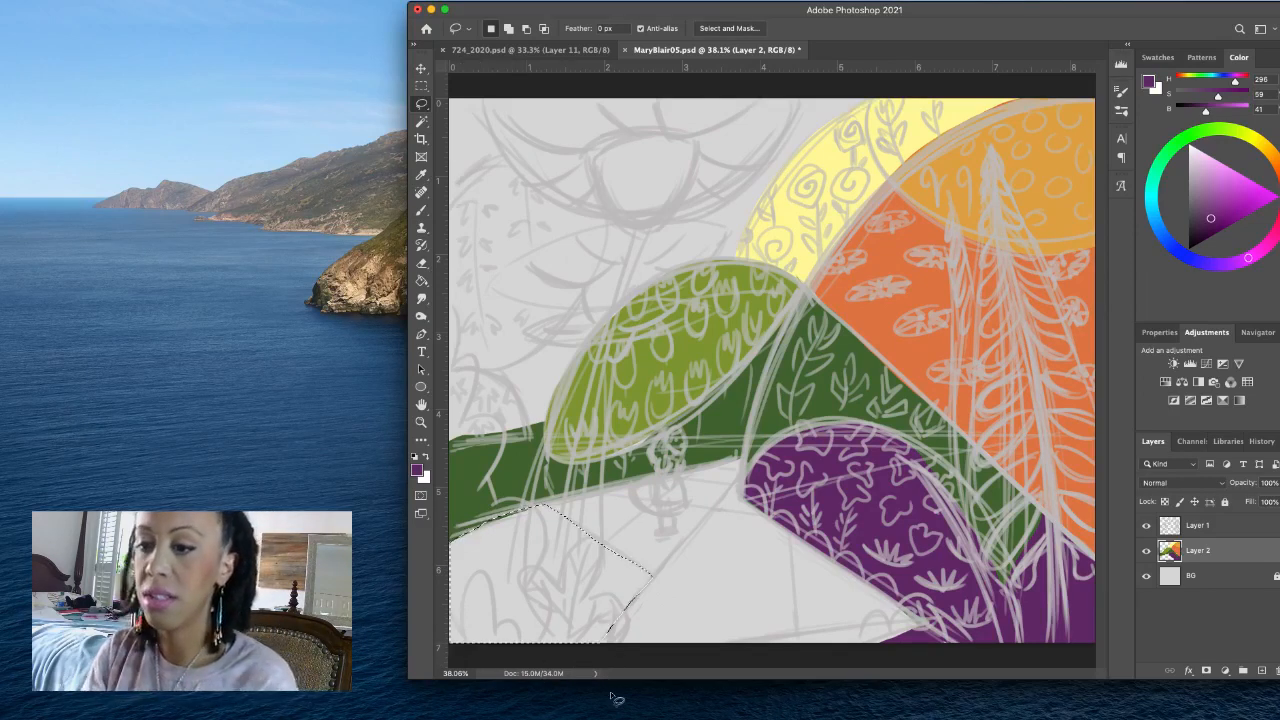
pyautogui.click(1258, 252)
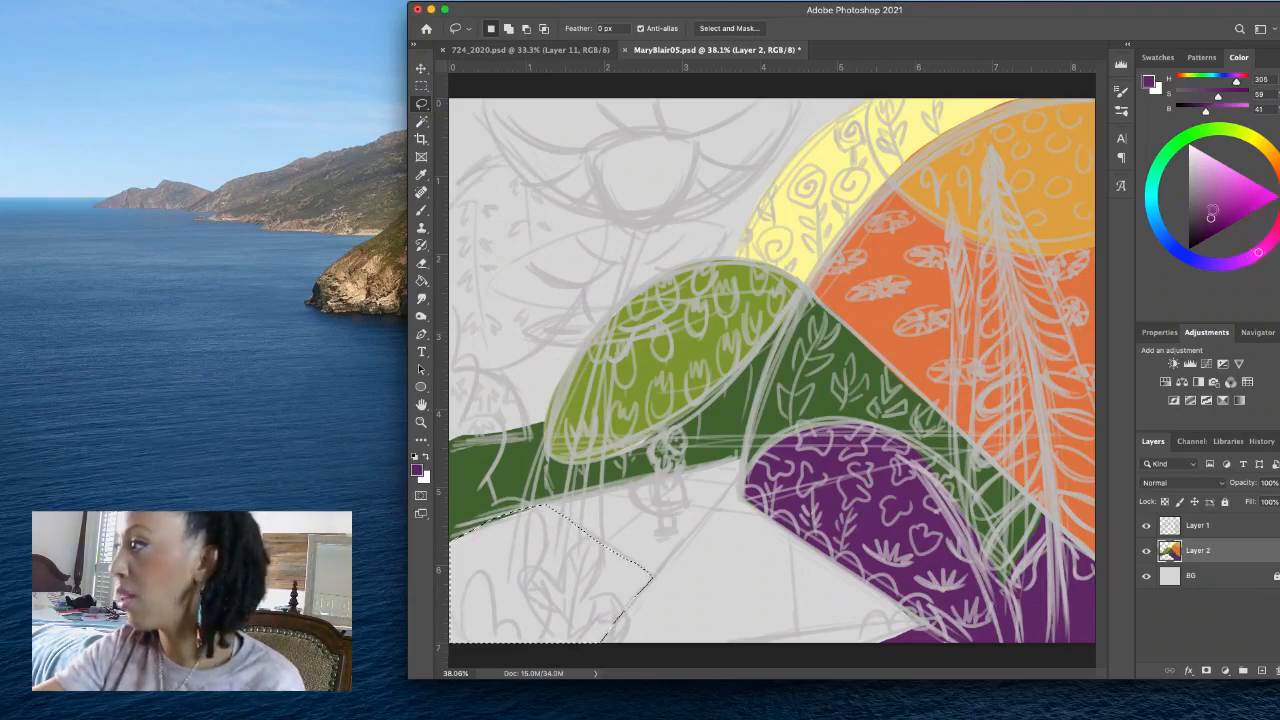
pyautogui.click(1208, 208)
pyautogui.hotkey('alt', 'BackSpace')
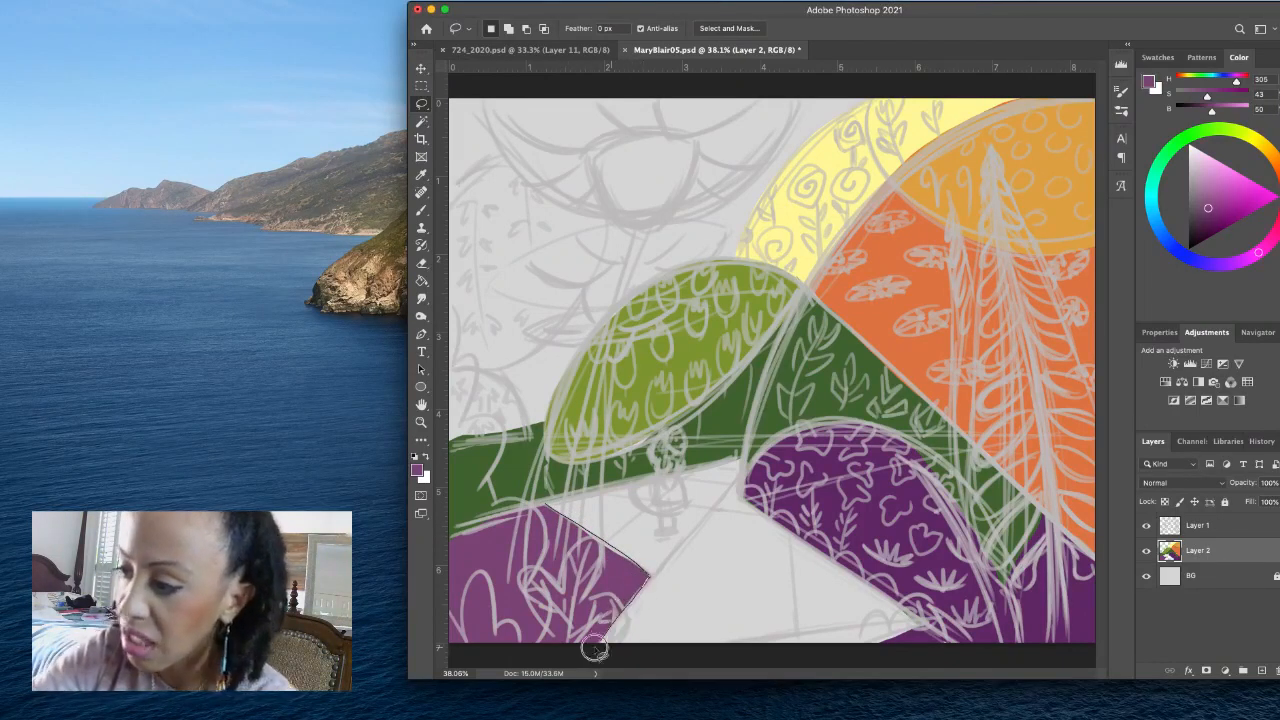
pyautogui.moveTo(595, 648); pyautogui.dragTo(479, 586)
pyautogui.hotkey('alt', 'BackSpace')
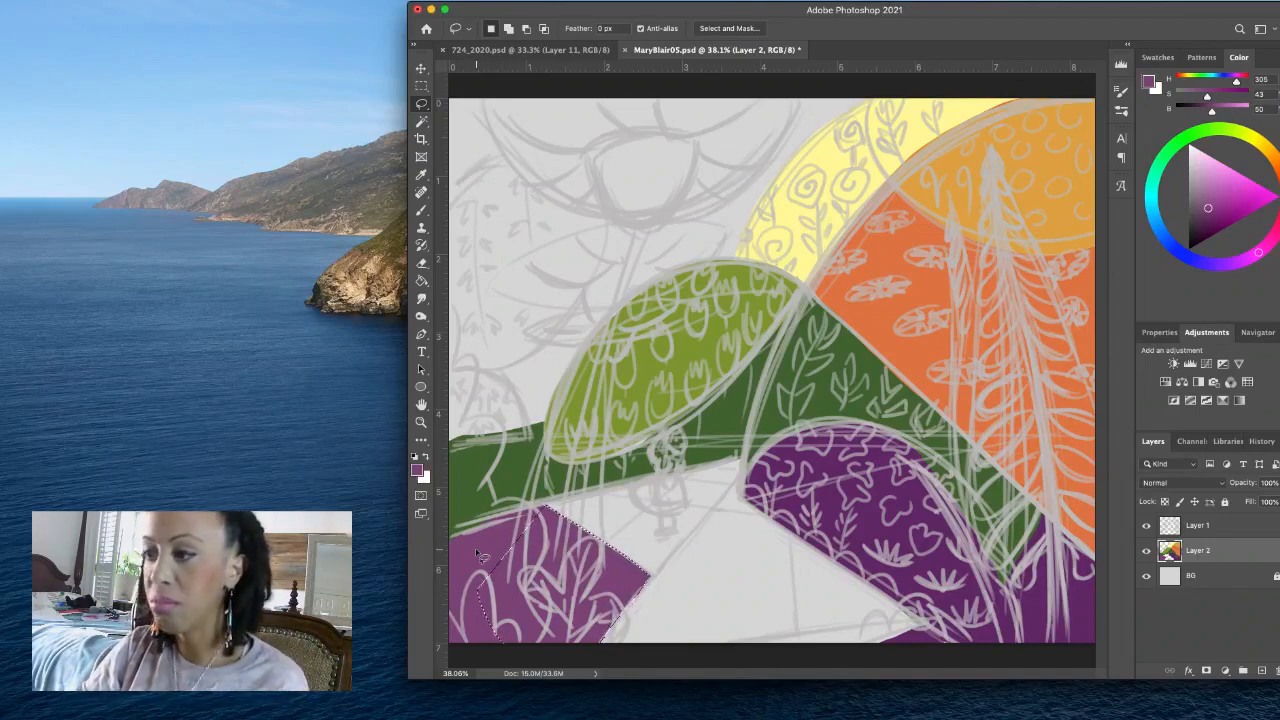
# - Sample the oval crown's green, lasso the upper-left background above the dark green ground strip, fill it with that green and deselect
pyautogui.click(423, 211)
pyautogui.keyDown('alt'); pyautogui.click(648, 366); pyautogui.keyUp('alt')
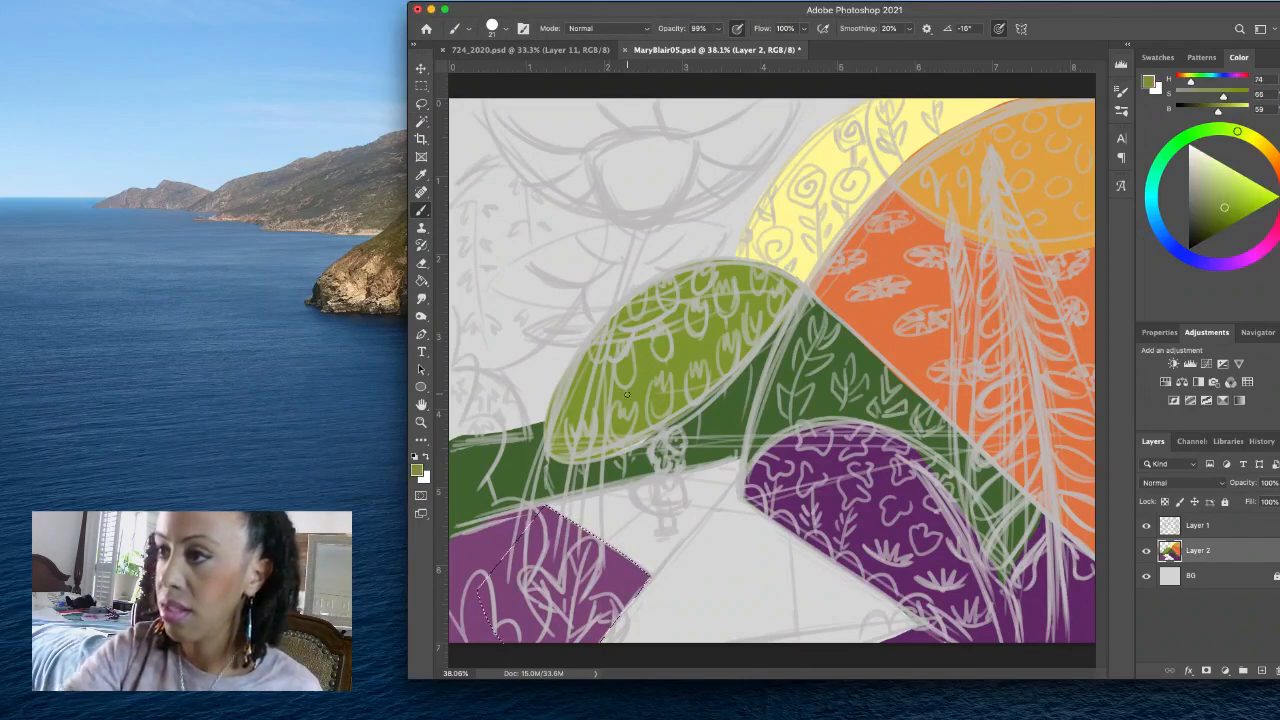
pyautogui.press('l')
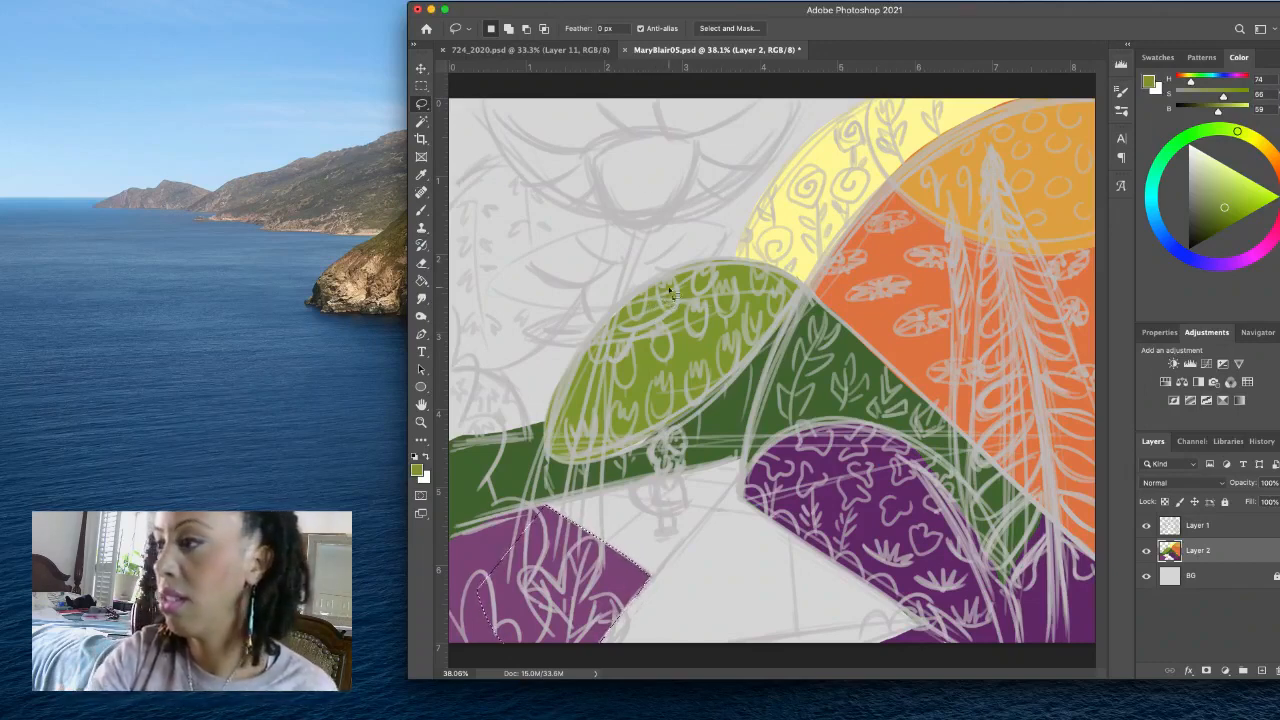
pyautogui.moveTo(666, 289)
pyautogui.mouseDown()
pyautogui.moveTo(641, 268)
pyautogui.moveTo(614, 146)
pyautogui.moveTo(633, 95)
pyautogui.moveTo(448, 80)
pyautogui.moveTo(441, 448)
pyautogui.moveTo(545, 432)
pyautogui.mouseUp()
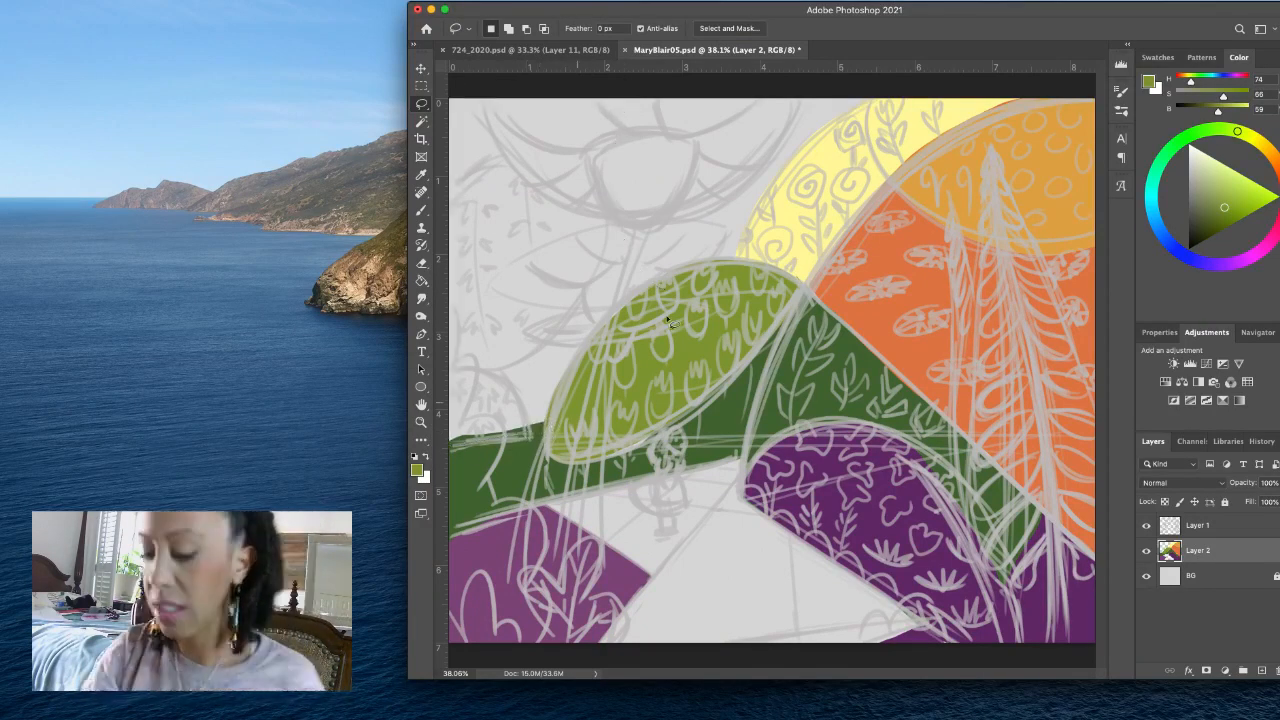
pyautogui.hotkey('alt', 'BackSpace')
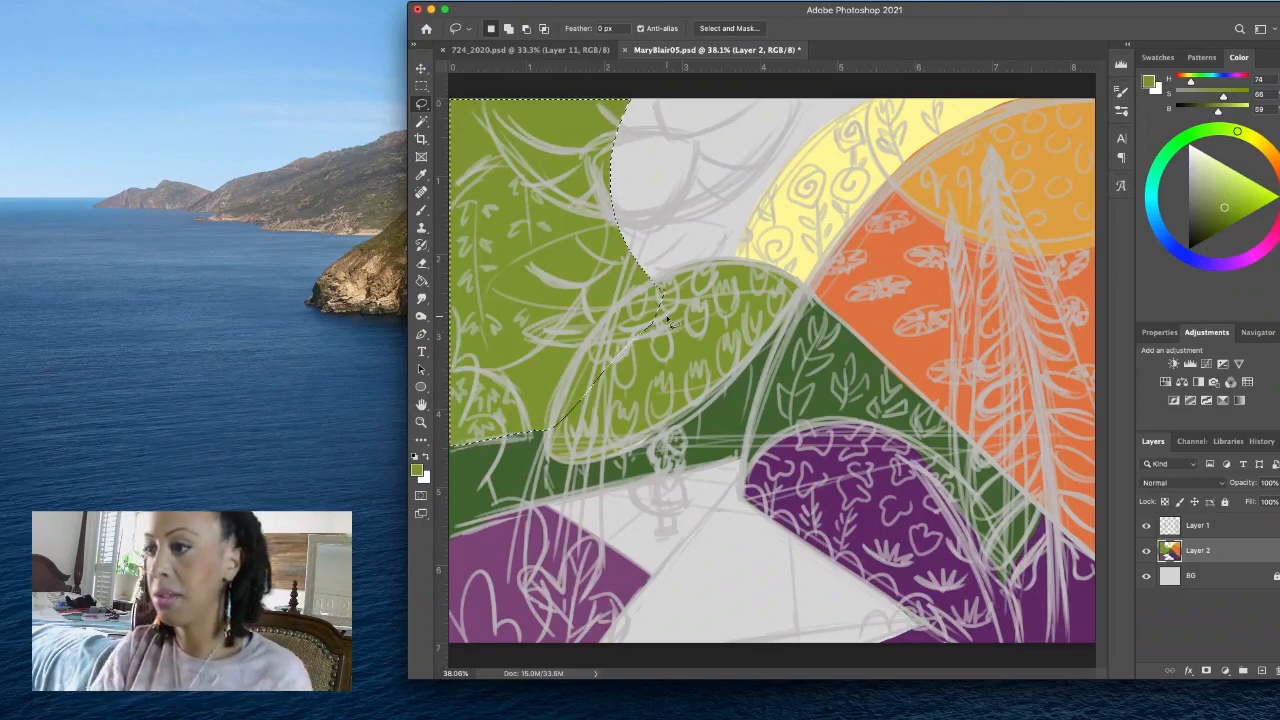
pyautogui.press('super+d')
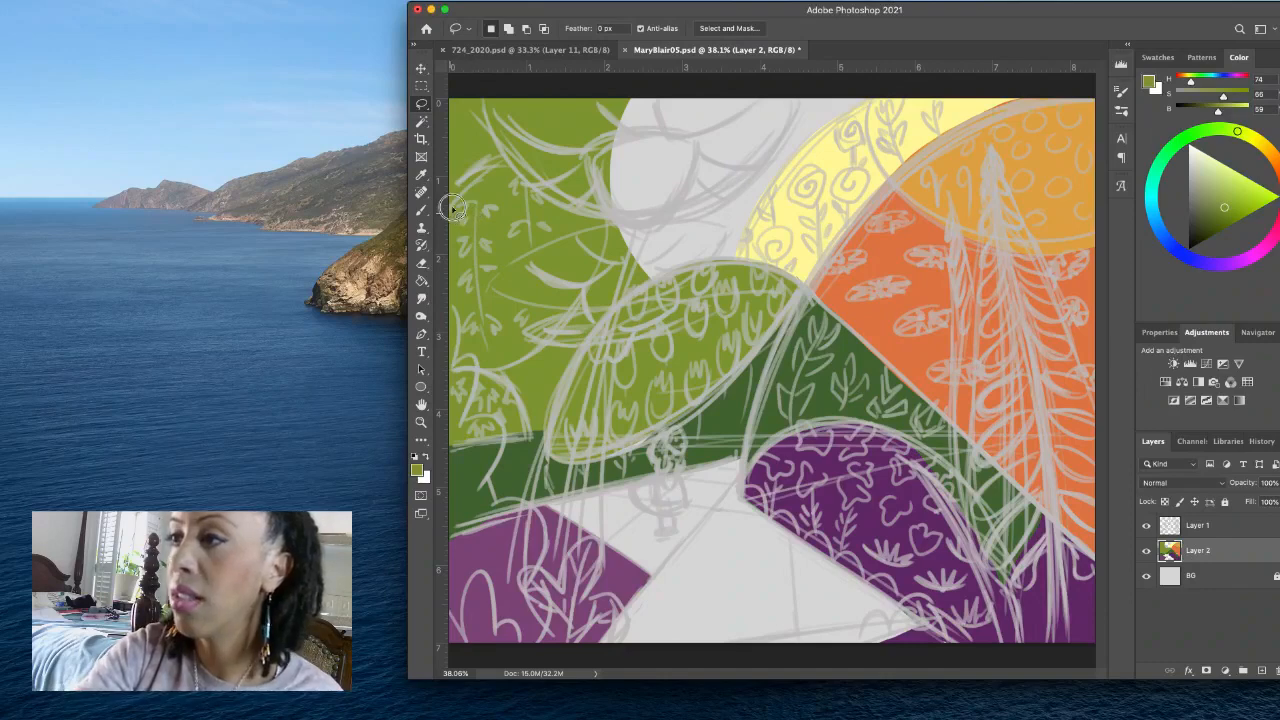
# - Lasso the artwork's top-left corner above the leafy oval and fill it with golden yellow at H 46, S 73, B 99
pyautogui.moveTo(455, 207)
pyautogui.mouseDown()
pyautogui.moveTo(523, 156)
pyautogui.moveTo(525, 118)
pyautogui.moveTo(504, 87)
pyautogui.moveTo(443, 106)
pyautogui.moveTo(443, 230)
pyautogui.mouseUp()
pyautogui.click(1258, 143)
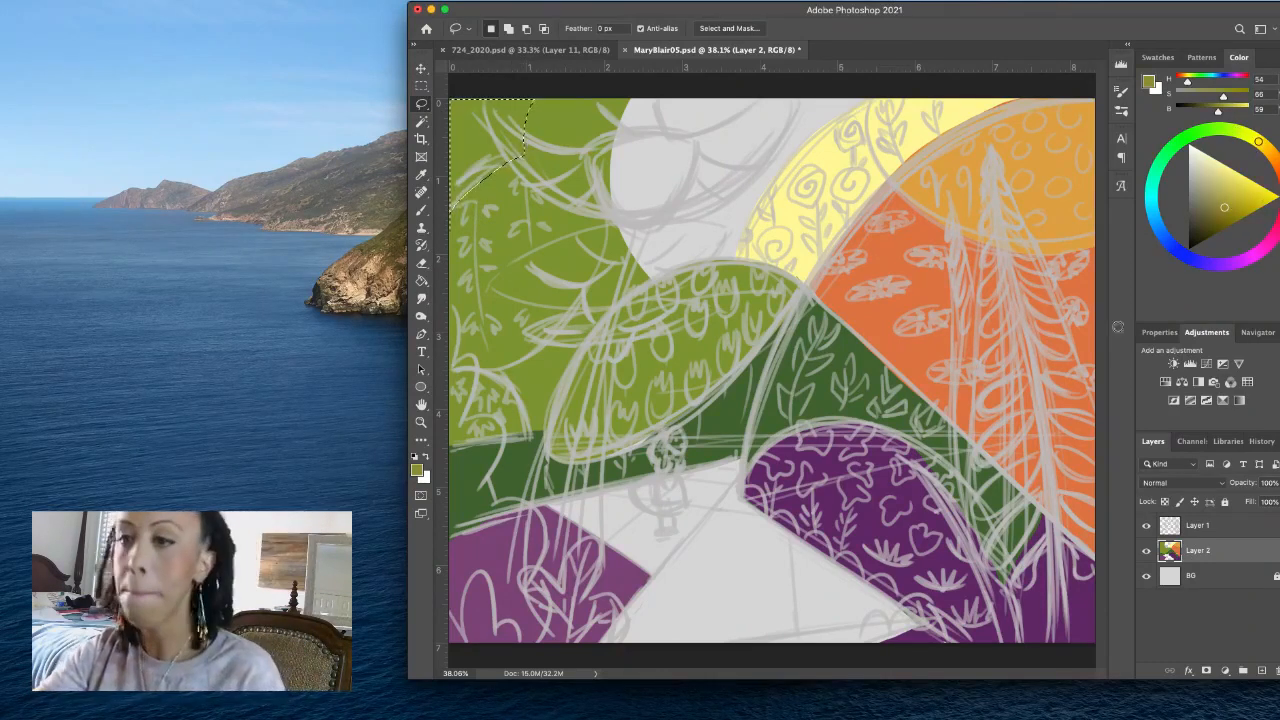
pyautogui.click(1265, 147)
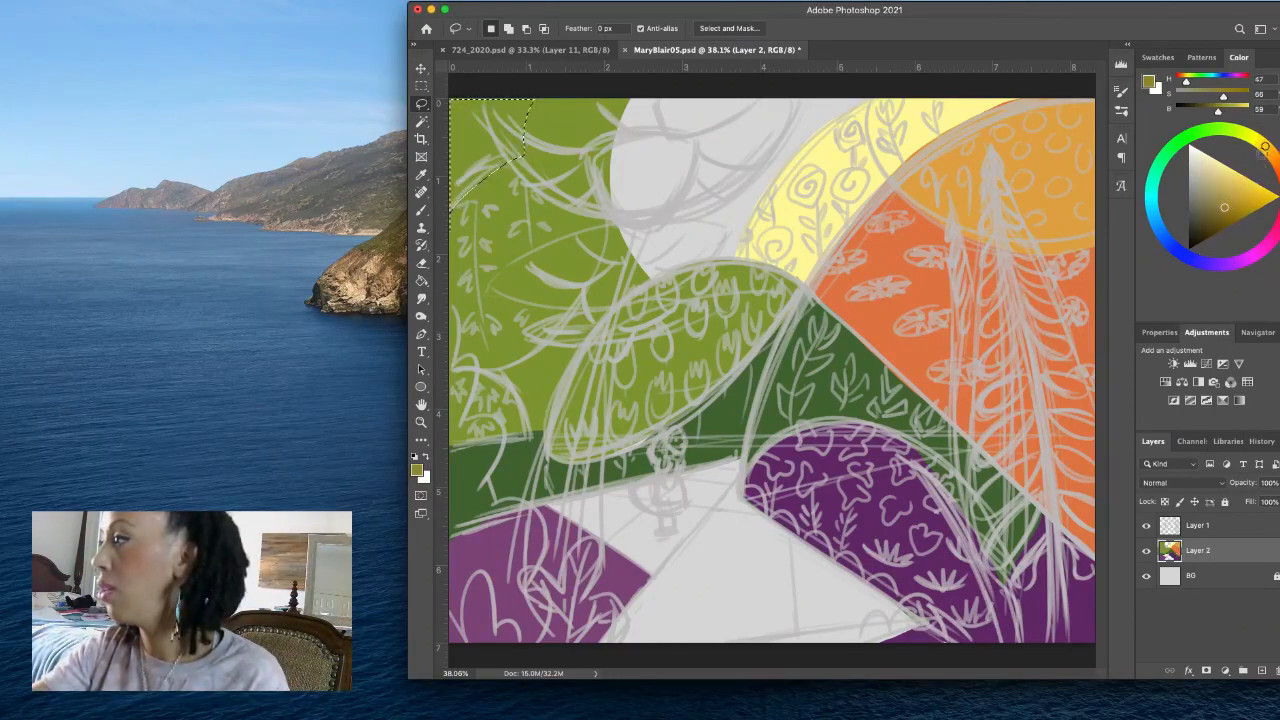
pyautogui.click(1270, 152)
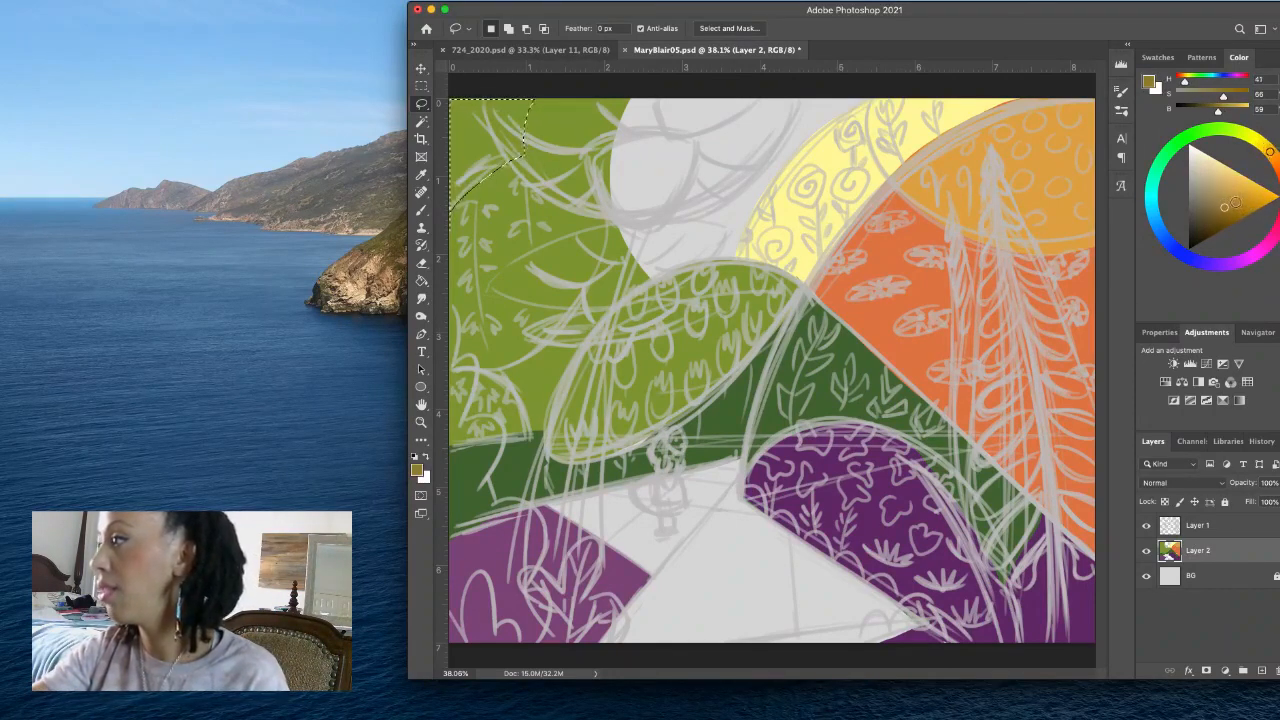
pyautogui.click(1235, 193)
pyautogui.click(1227, 183)
pyautogui.click(1266, 147)
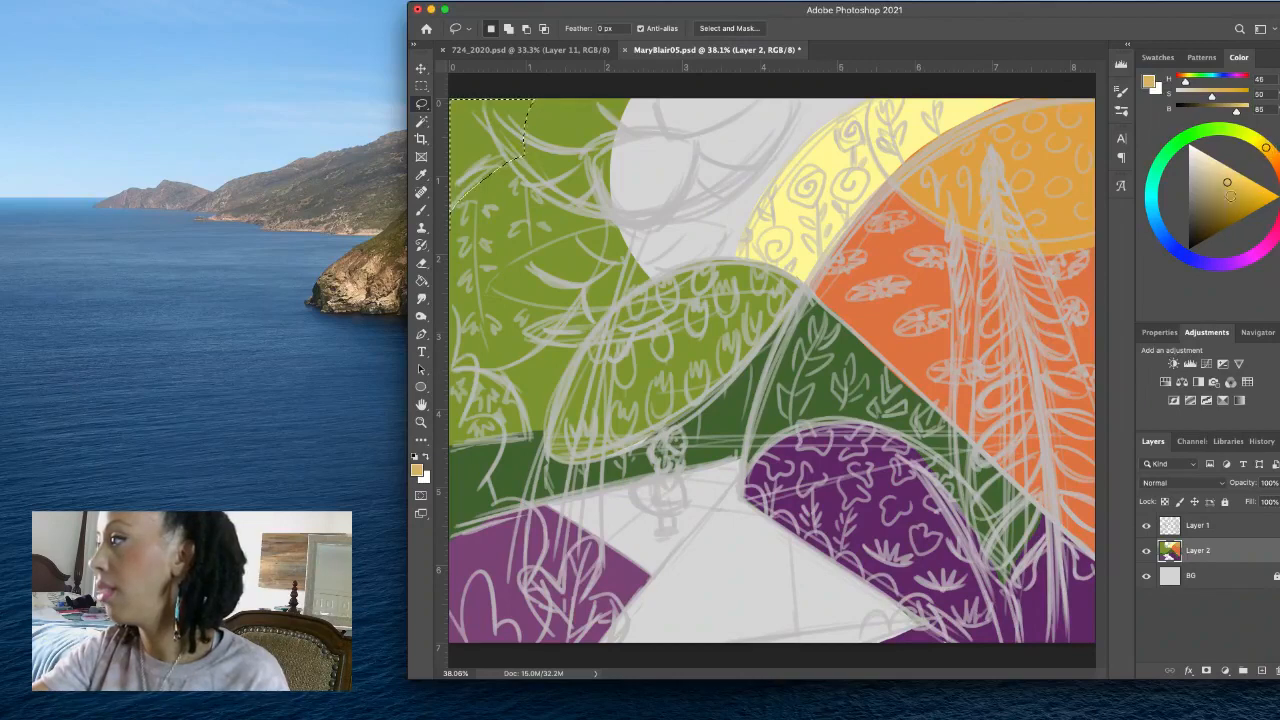
pyautogui.click(1246, 182)
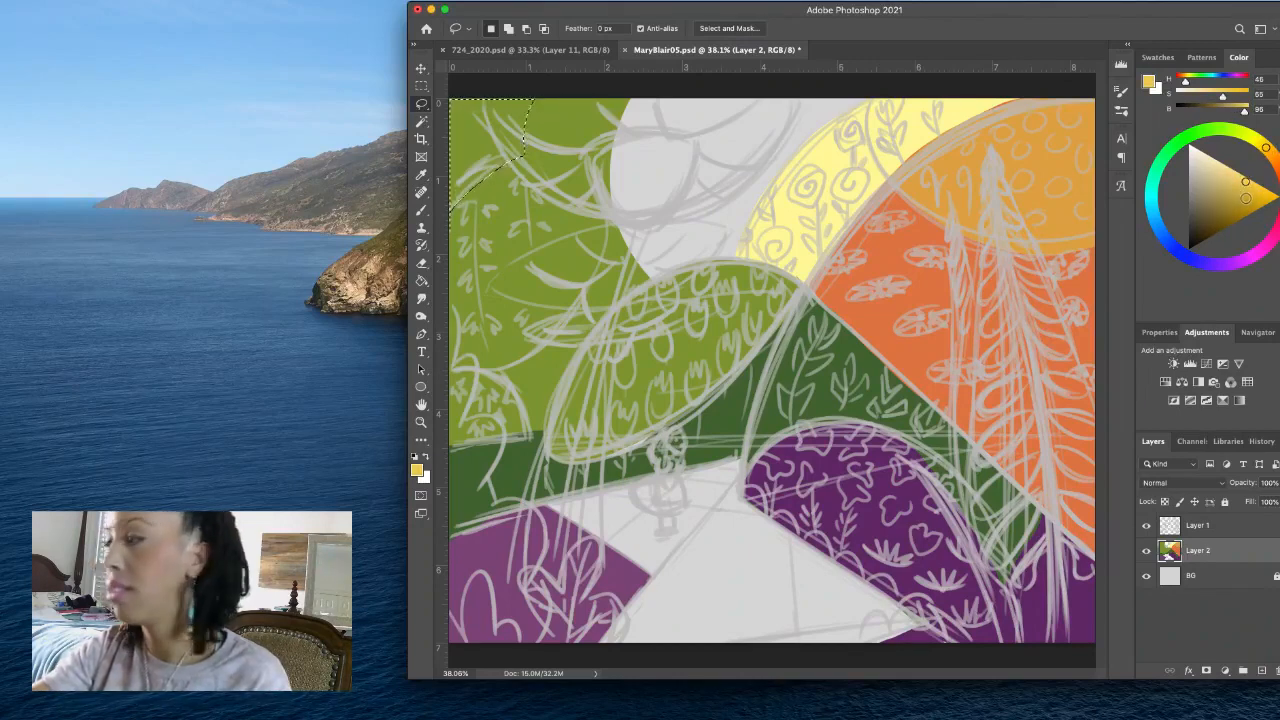
pyautogui.click(1255, 183)
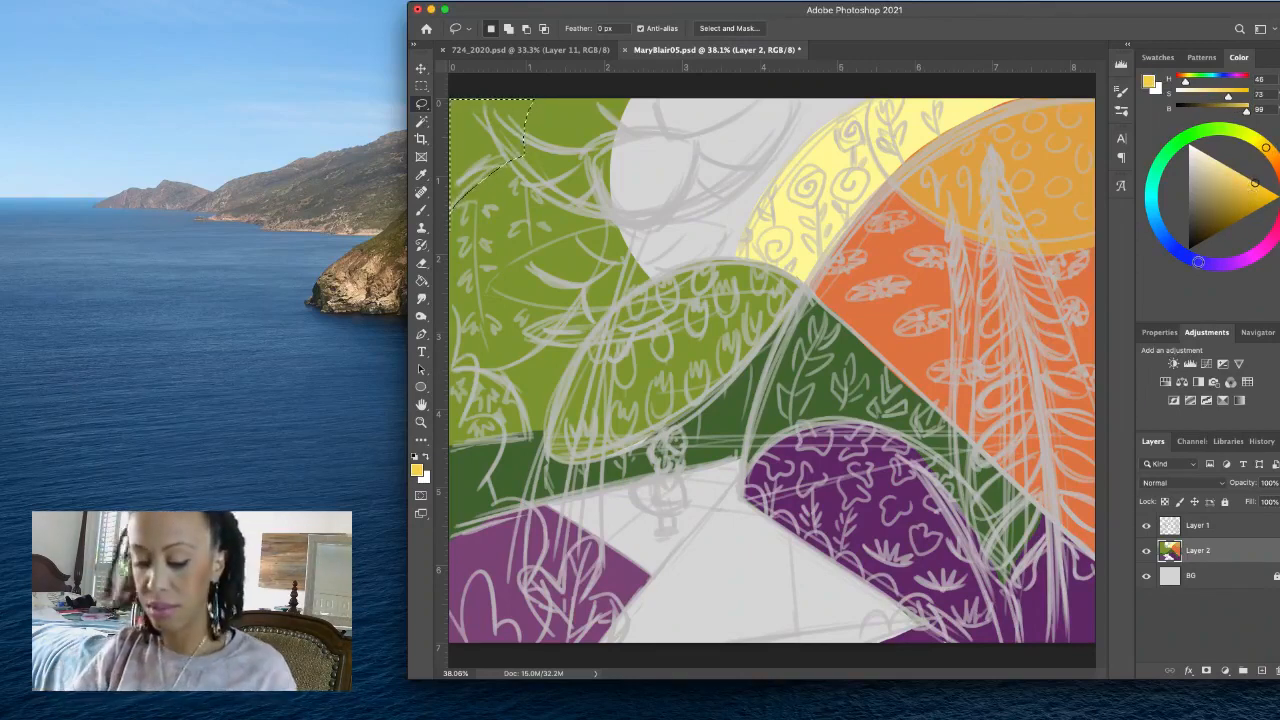
pyautogui.hotkey('alt', 'BackSpace')
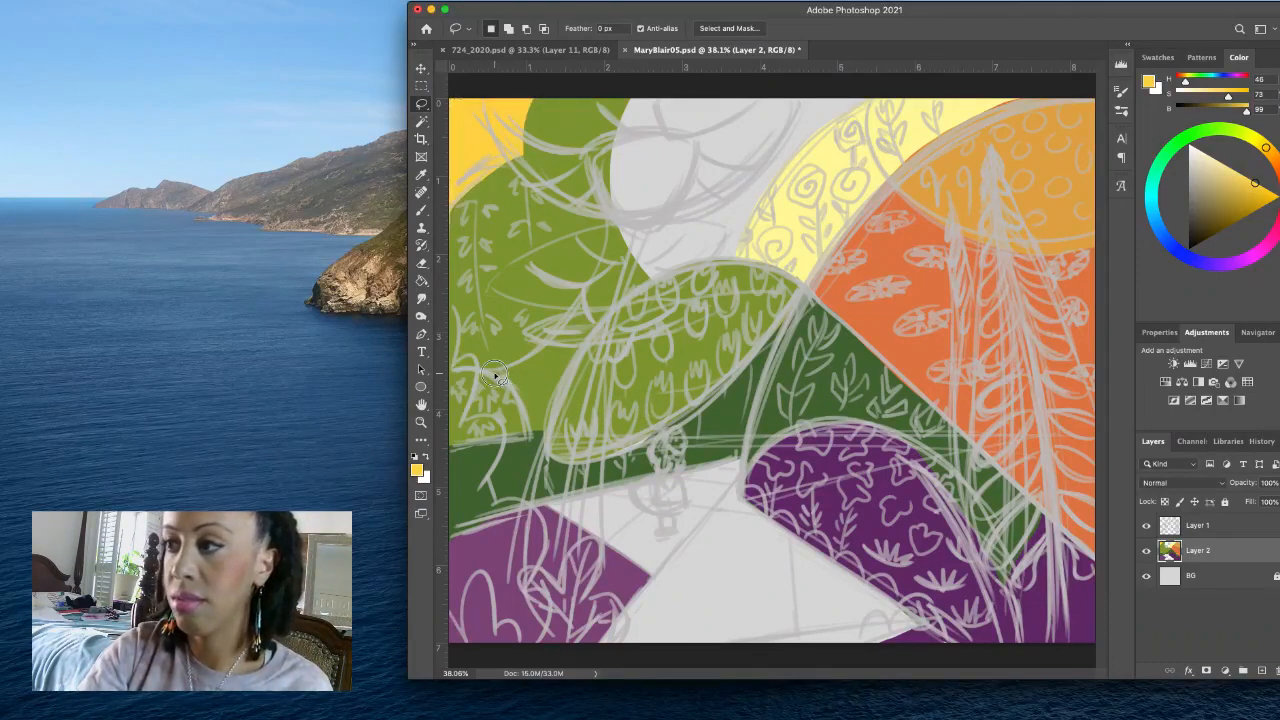
# - Lasso the large leafy oval at the artwork's left edge and fill it with a muted orange at H 31, S 73, B 80
pyautogui.moveTo(496, 373)
pyautogui.mouseDown()
pyautogui.moveTo(584, 300)
pyautogui.moveTo(618, 220)
pyautogui.moveTo(596, 184)
pyautogui.moveTo(545, 158)
pyautogui.moveTo(511, 160)
pyautogui.mouseUp()
pyautogui.moveTo(442, 250)
pyautogui.mouseDown()
pyautogui.moveTo(439, 320)
pyautogui.moveTo(472, 390)
pyautogui.mouseUp()
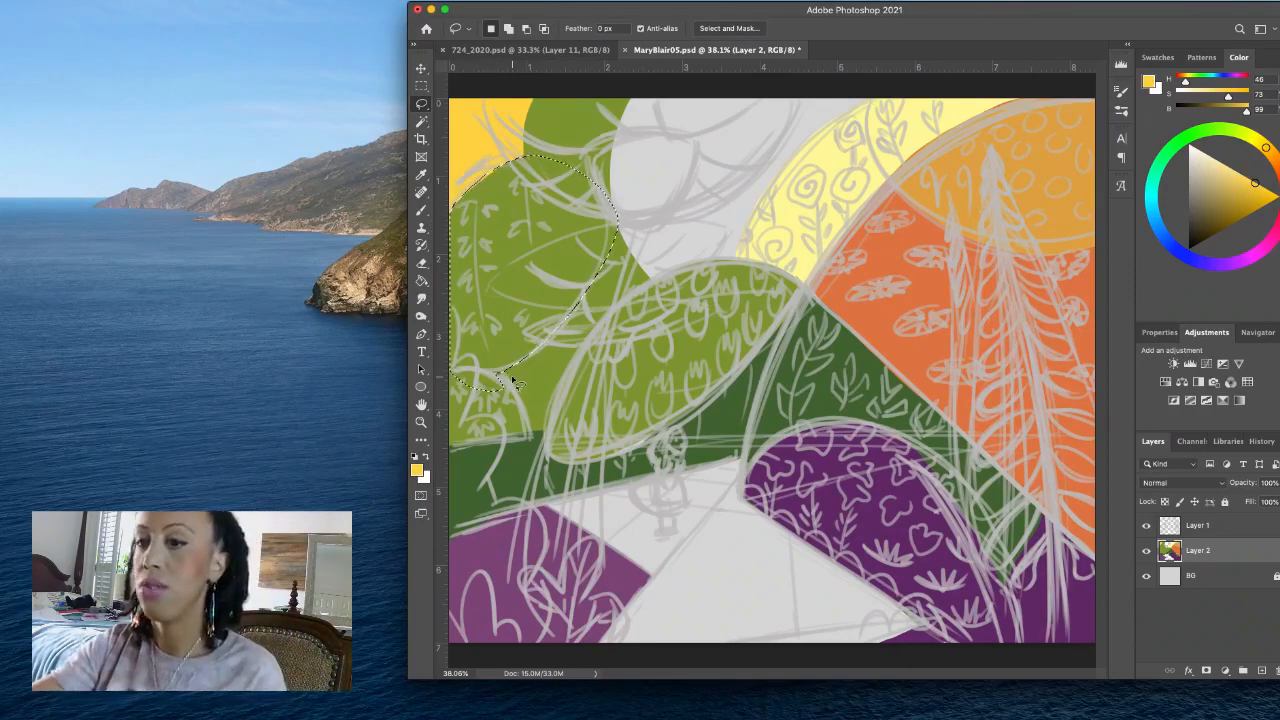
pyautogui.click(1276, 161)
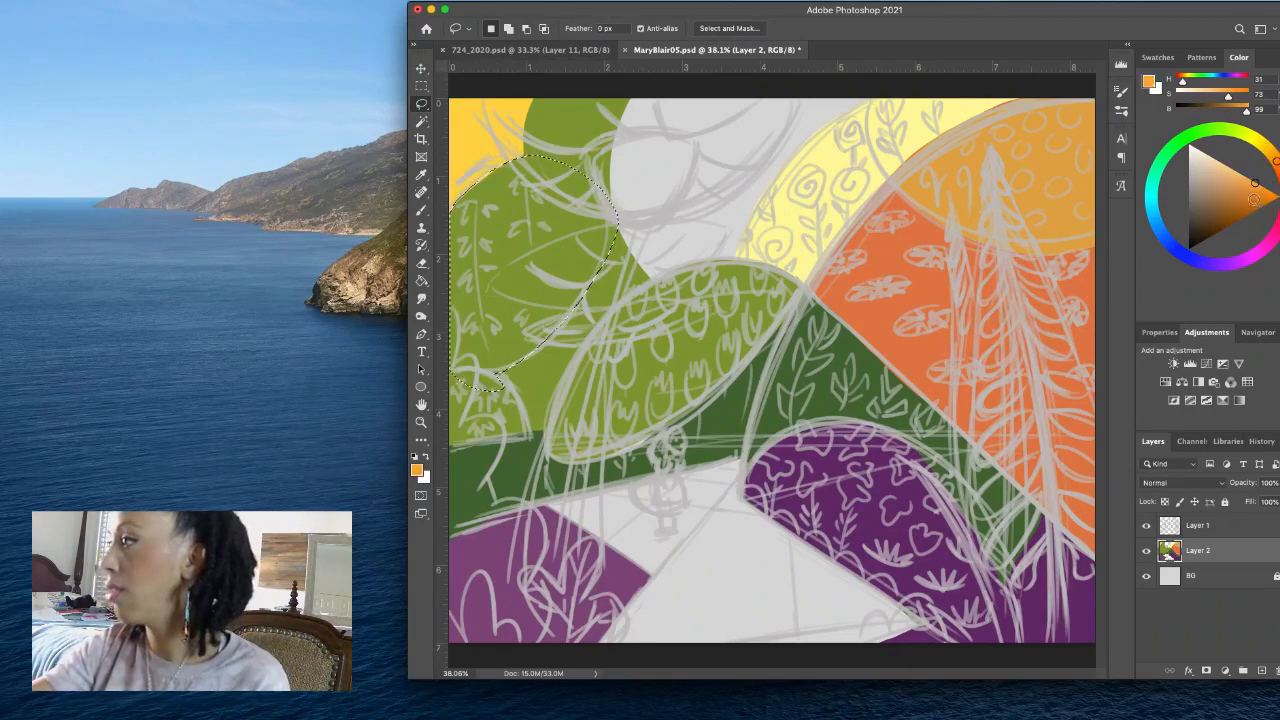
pyautogui.hotkey('alt', 'BackSpace')
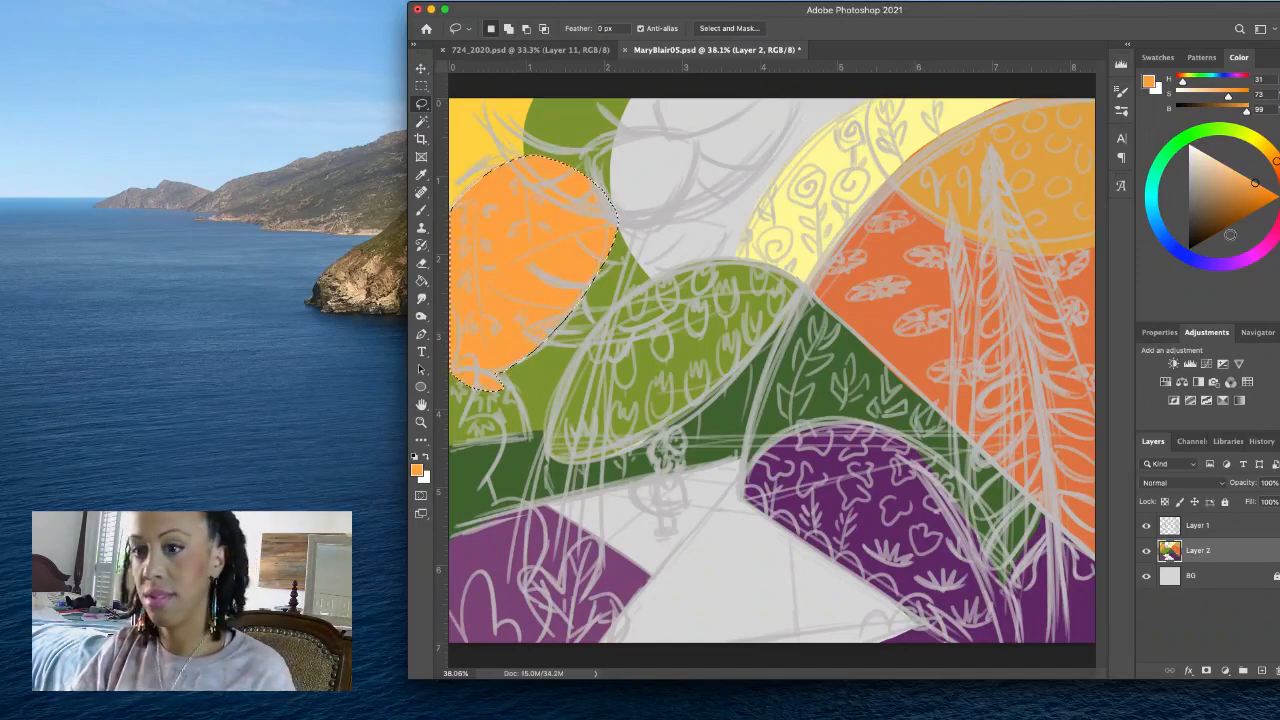
pyautogui.click(1238, 213)
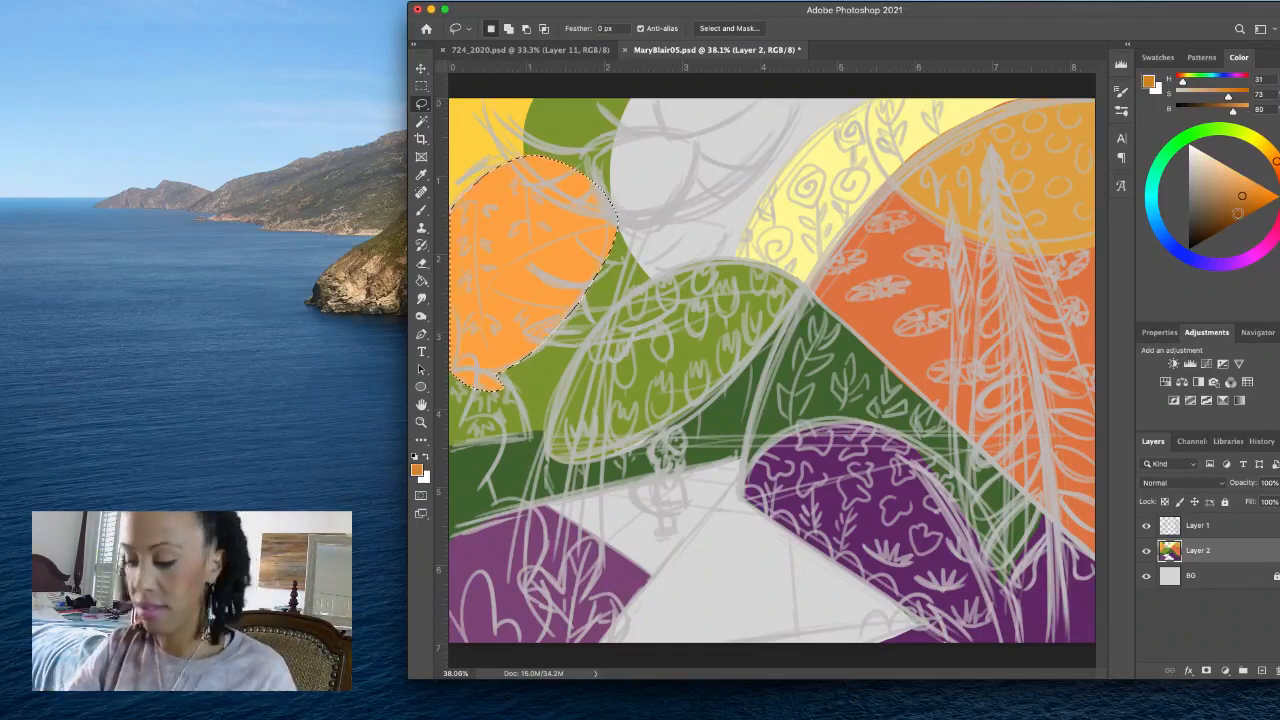
pyautogui.hotkey('alt', 'BackSpace')
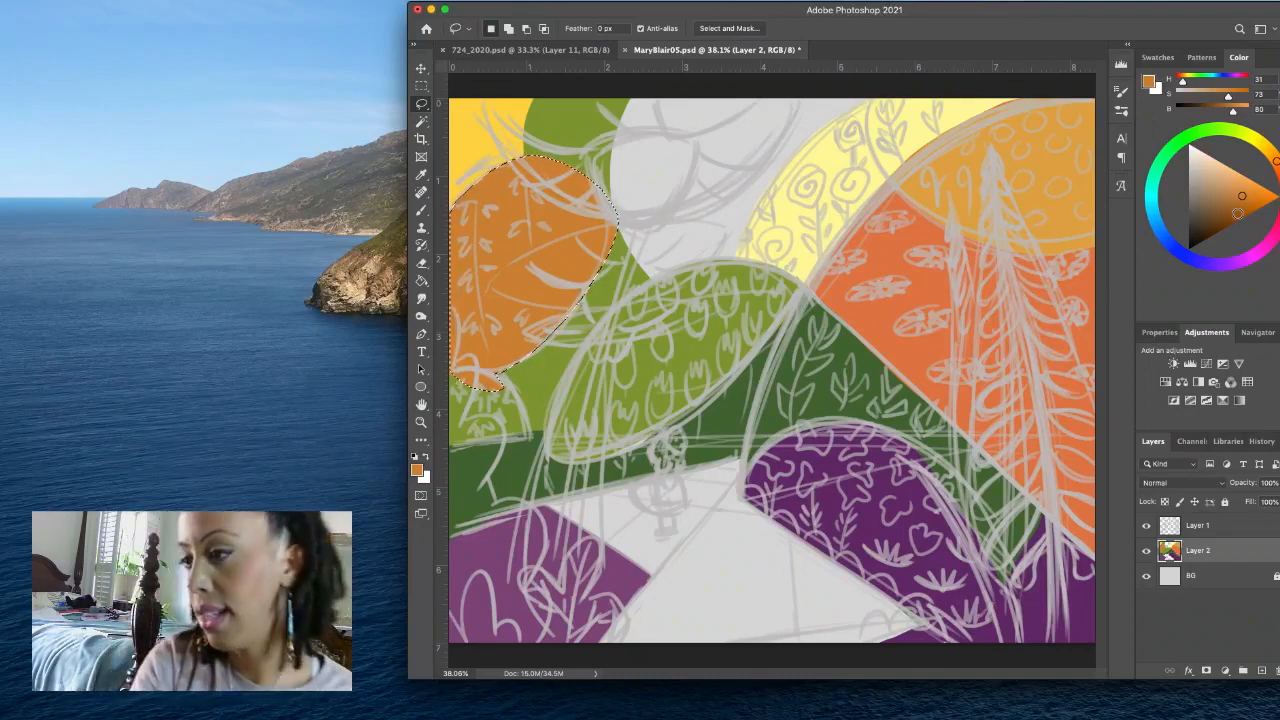
# - Lasso the small half-dome at the artwork's left edge, below the orange oval, and fill it with lilac at H 286, S 37, B 91
pyautogui.moveTo(450, 450)
pyautogui.mouseDown()
pyautogui.moveTo(530, 437)
pyautogui.moveTo(526, 422)
pyautogui.mouseUp()
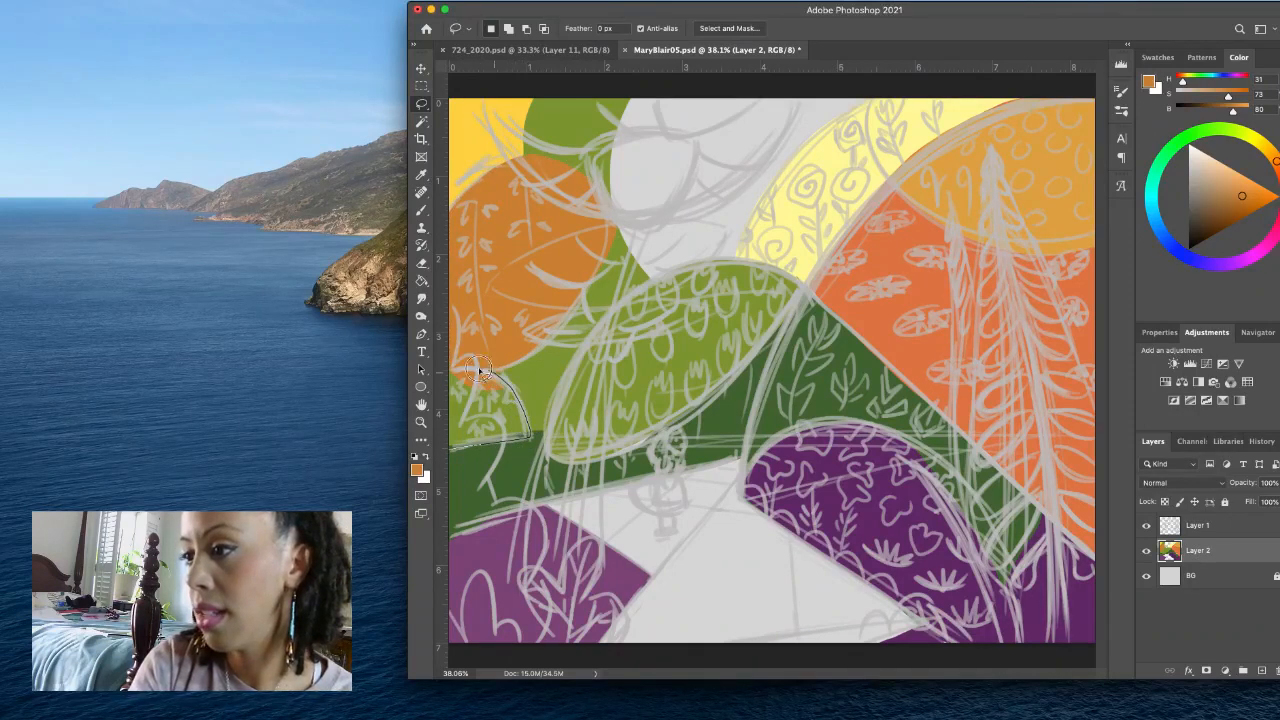
pyautogui.moveTo(480, 370); pyautogui.dragTo(451, 366)
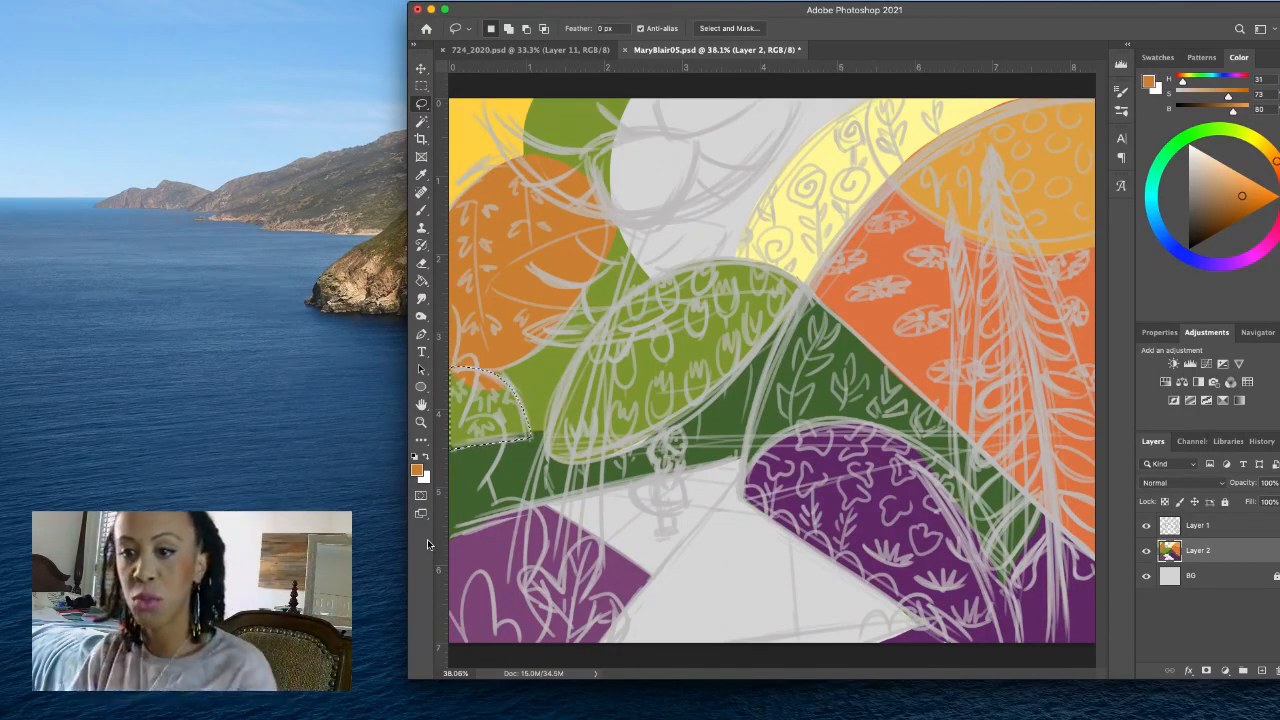
pyautogui.click(1229, 262)
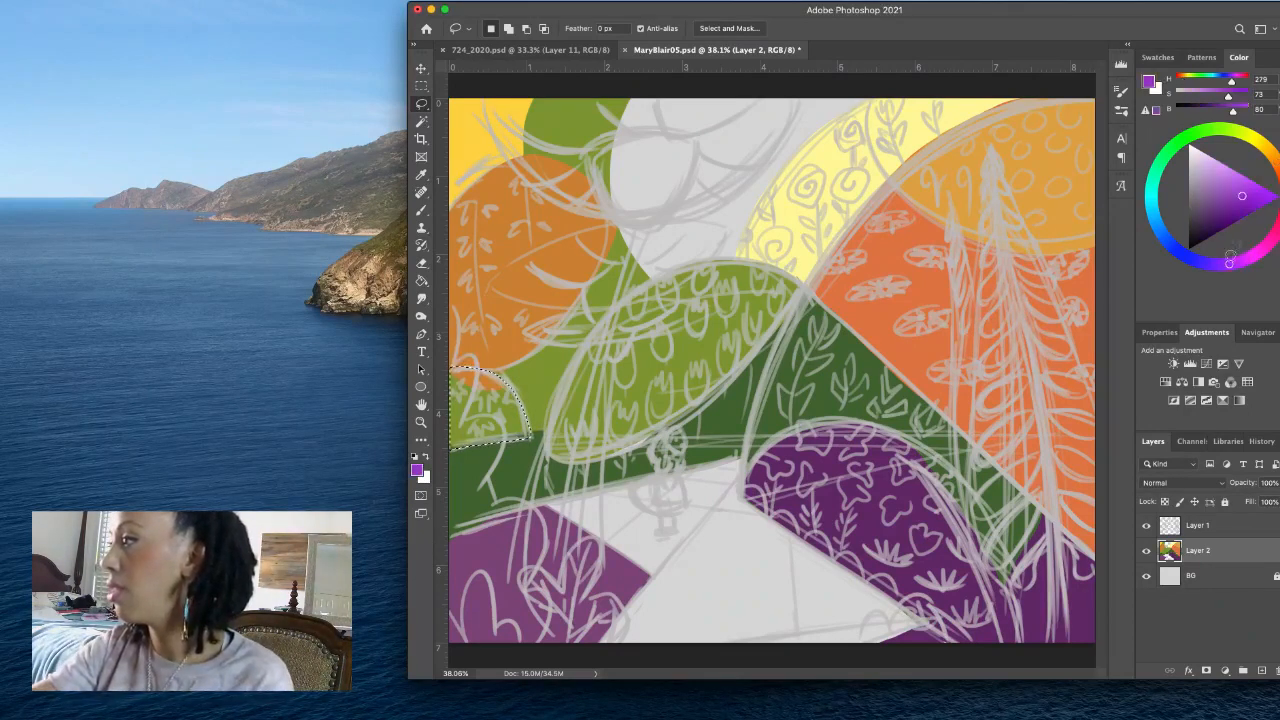
pyautogui.click(1219, 165)
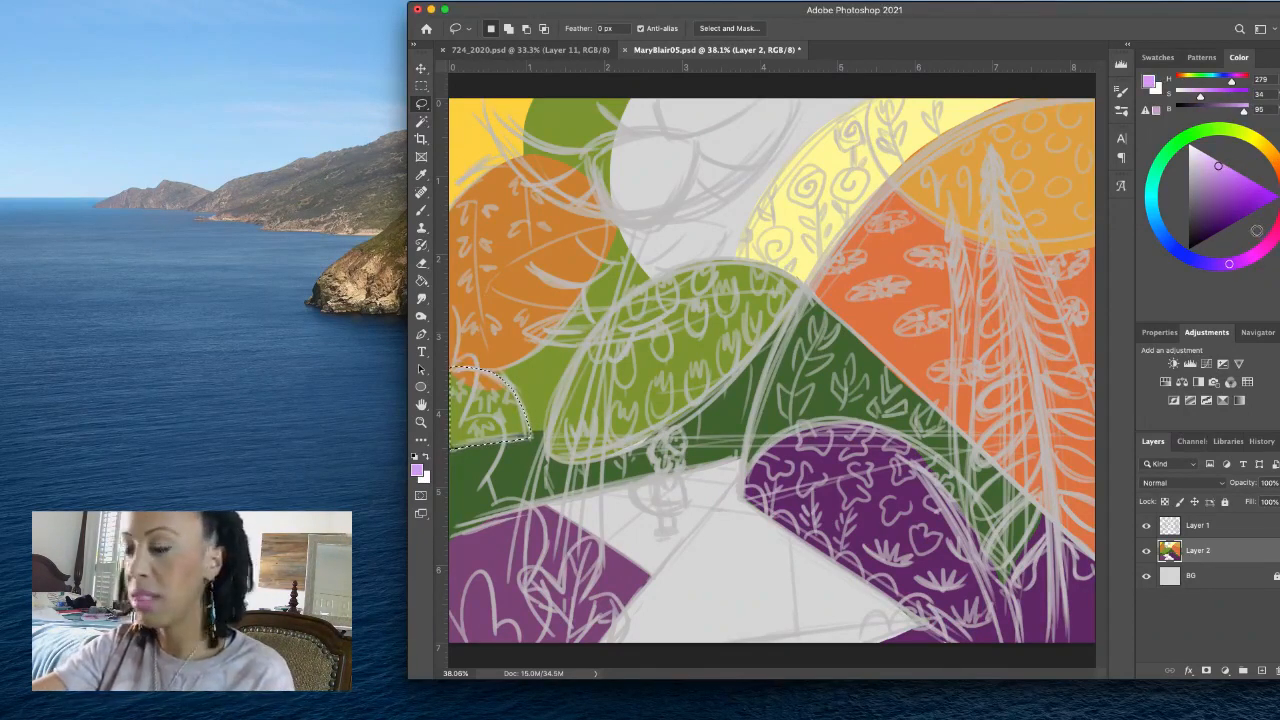
pyautogui.click(1237, 262)
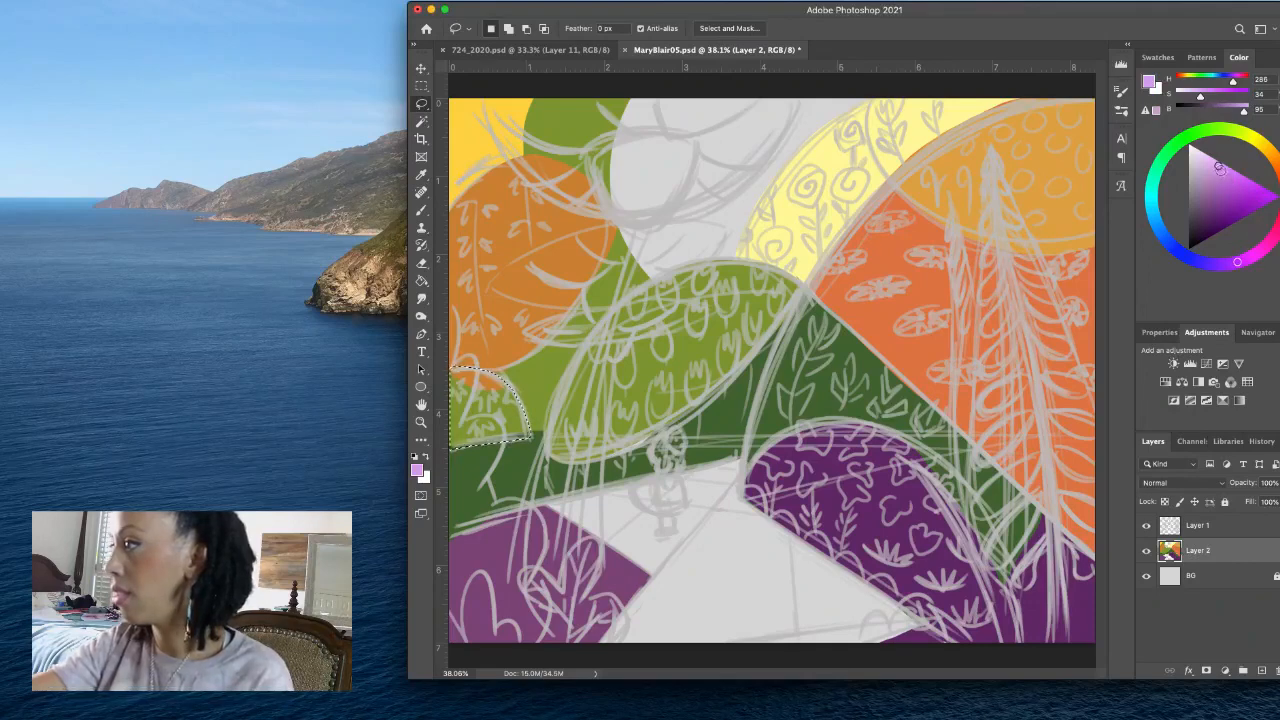
pyautogui.click(1219, 171)
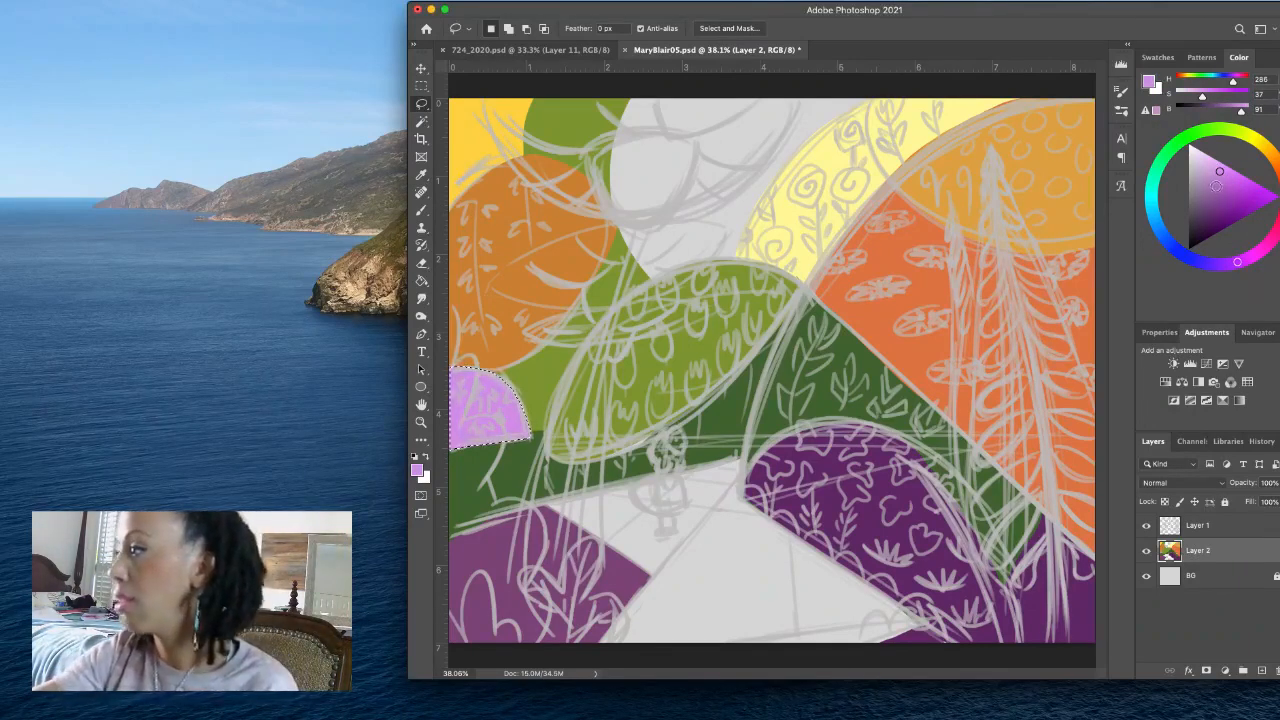
# - Refill the selected half-dome with a more muted mauve at H 298, S 29, B 64
pyautogui.click(1214, 189)
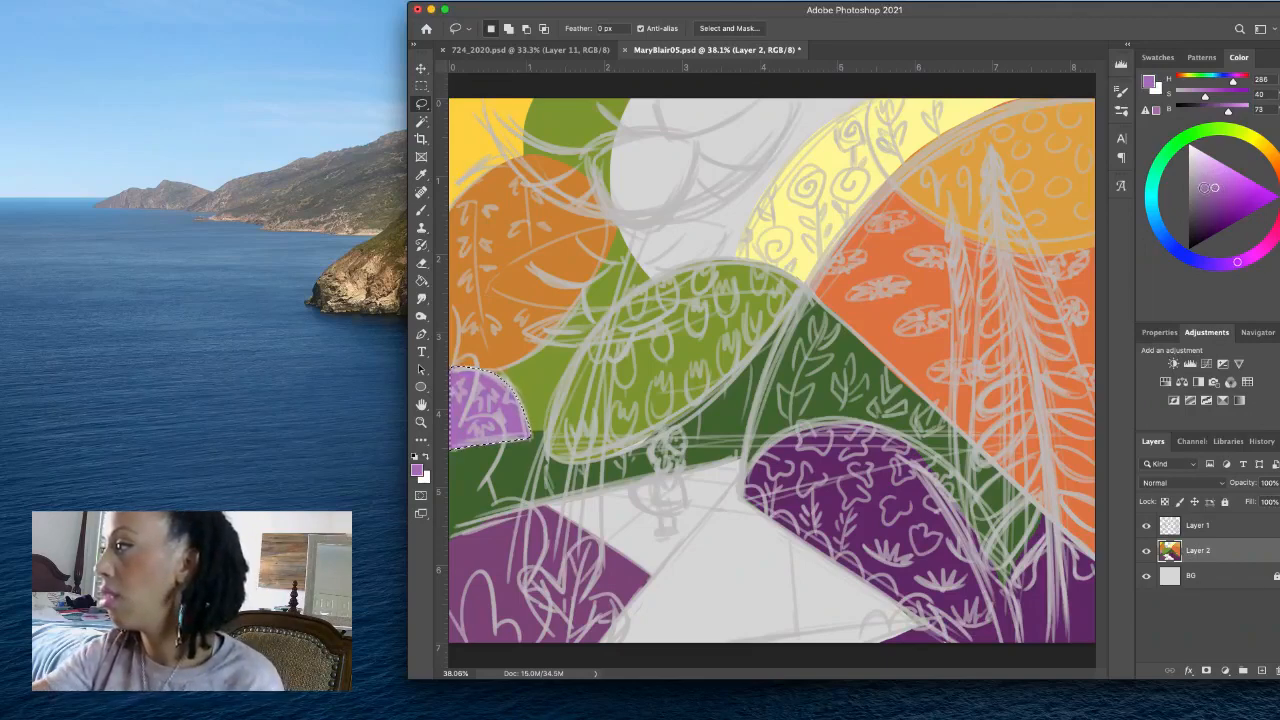
pyautogui.click(1202, 189)
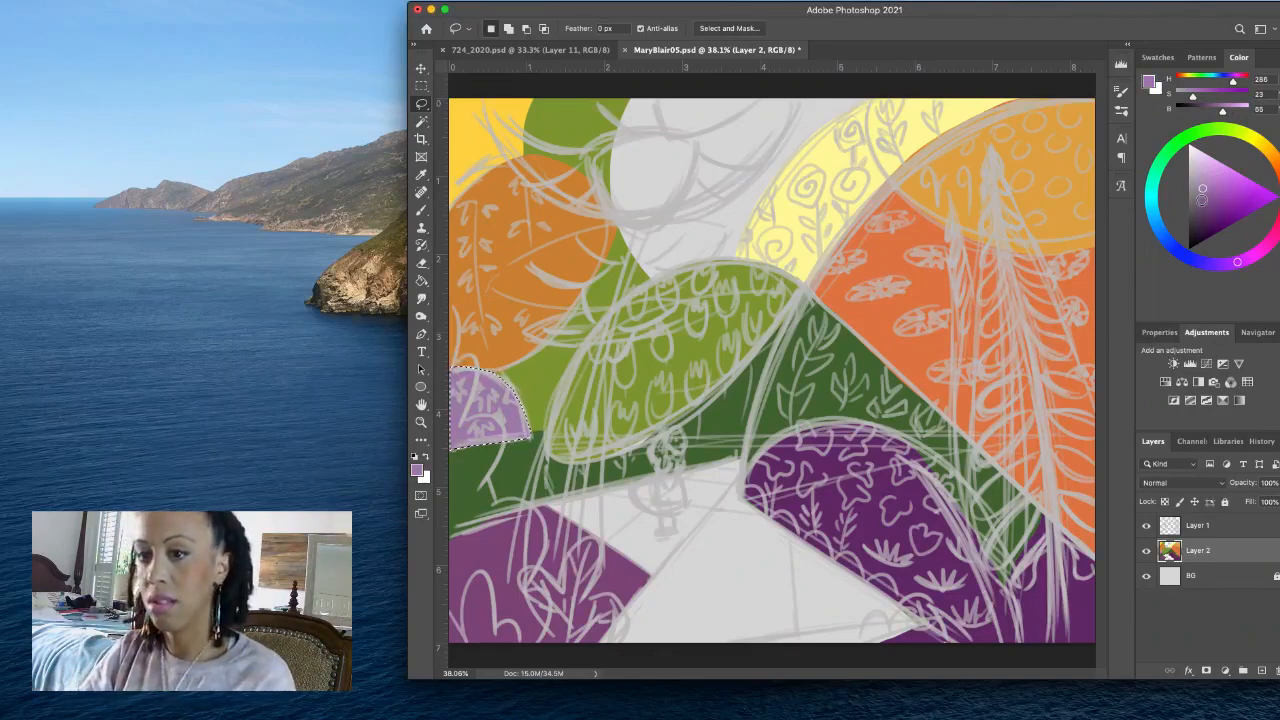
pyautogui.click(1213, 191)
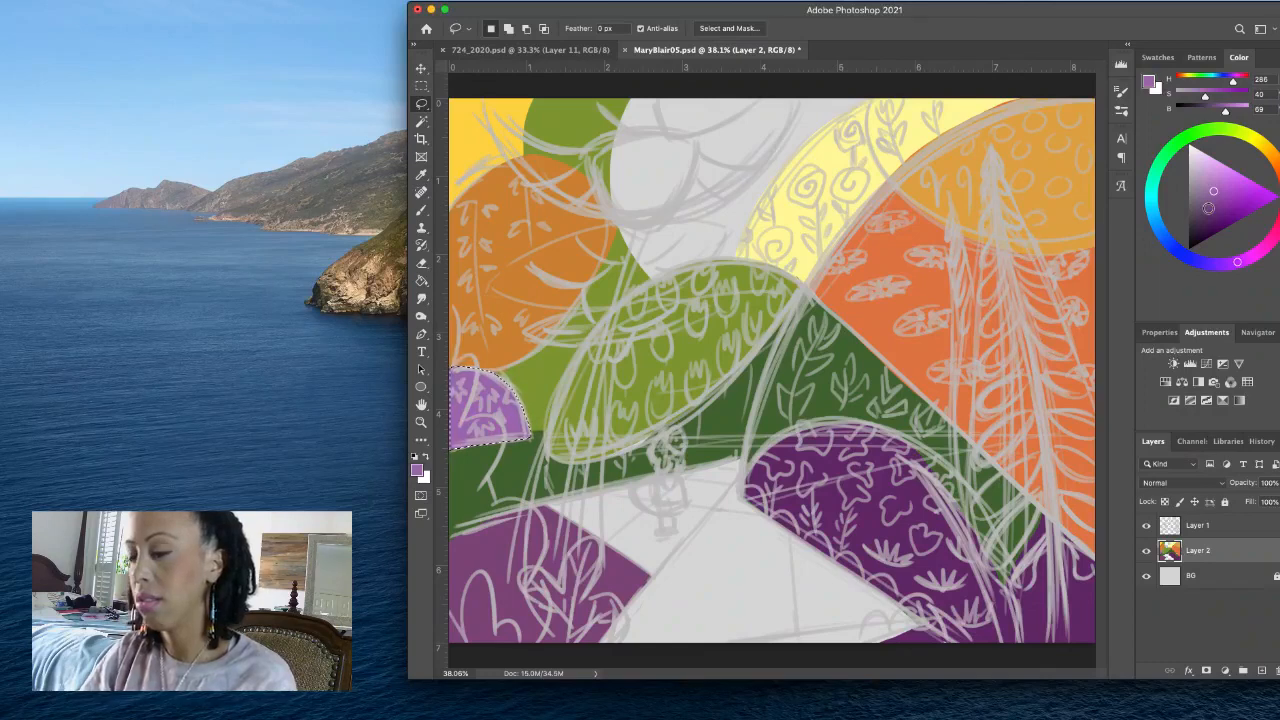
pyautogui.moveTo(1239, 261); pyautogui.dragTo(1251, 256)
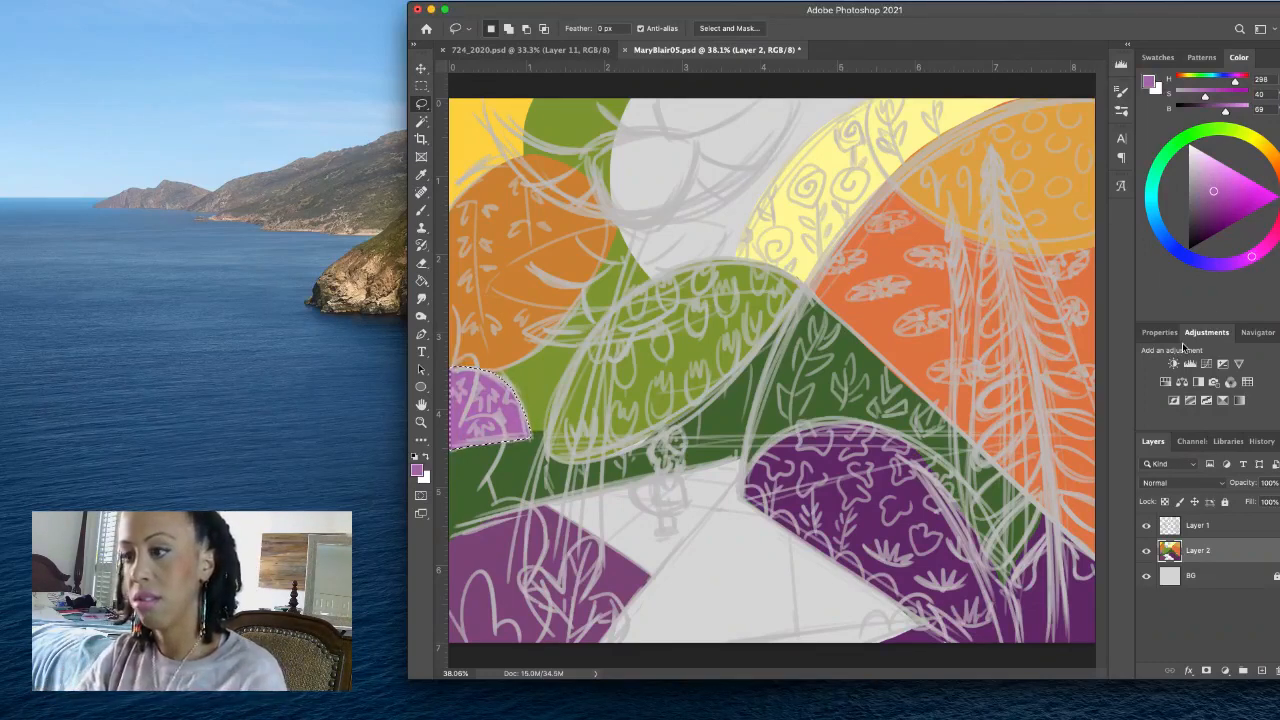
pyautogui.moveTo(1208, 191); pyautogui.dragTo(1200, 208)
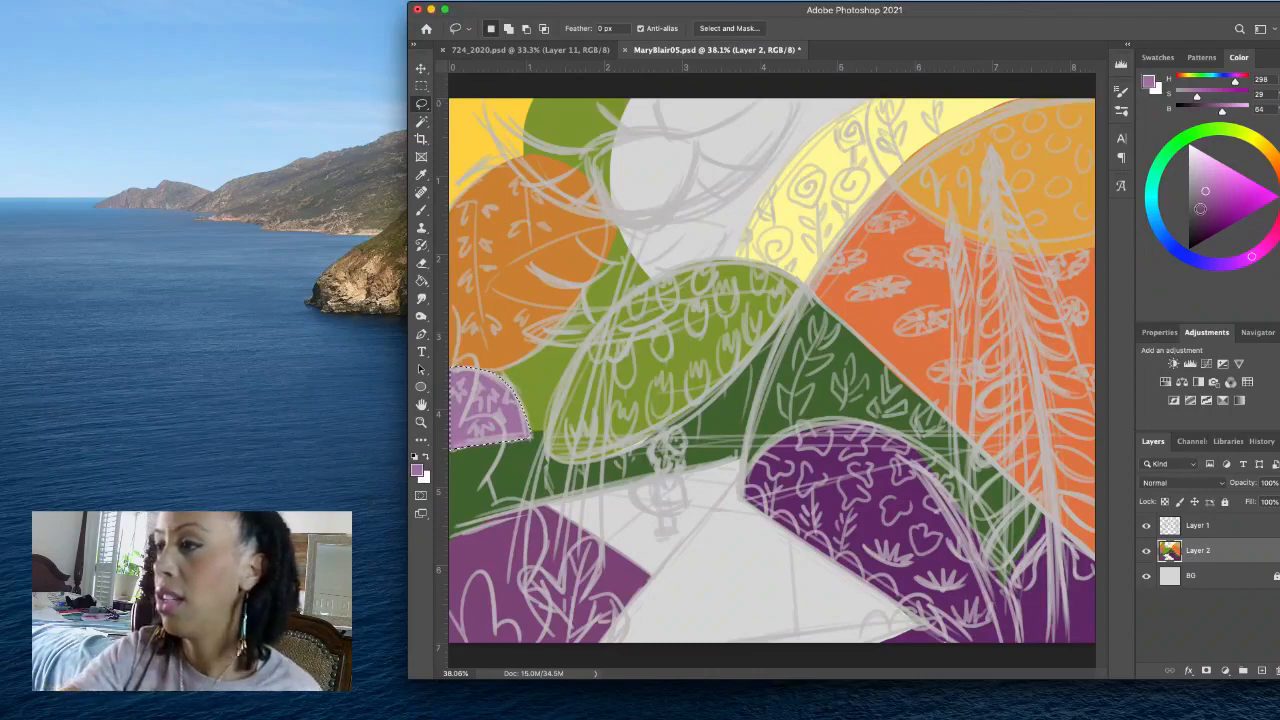
# - Add a new layer above Layer 2 and hide the Layer 1 sketch
pyautogui.click(1262, 671)
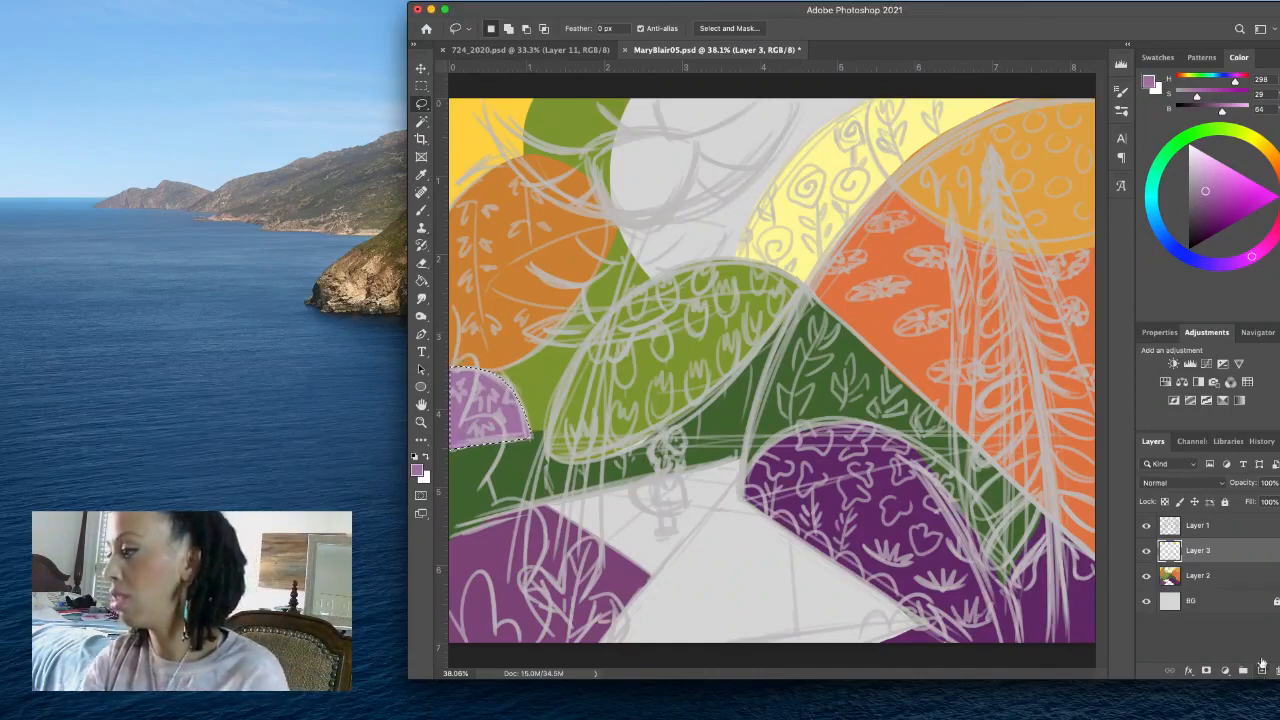
pyautogui.click(1146, 526)
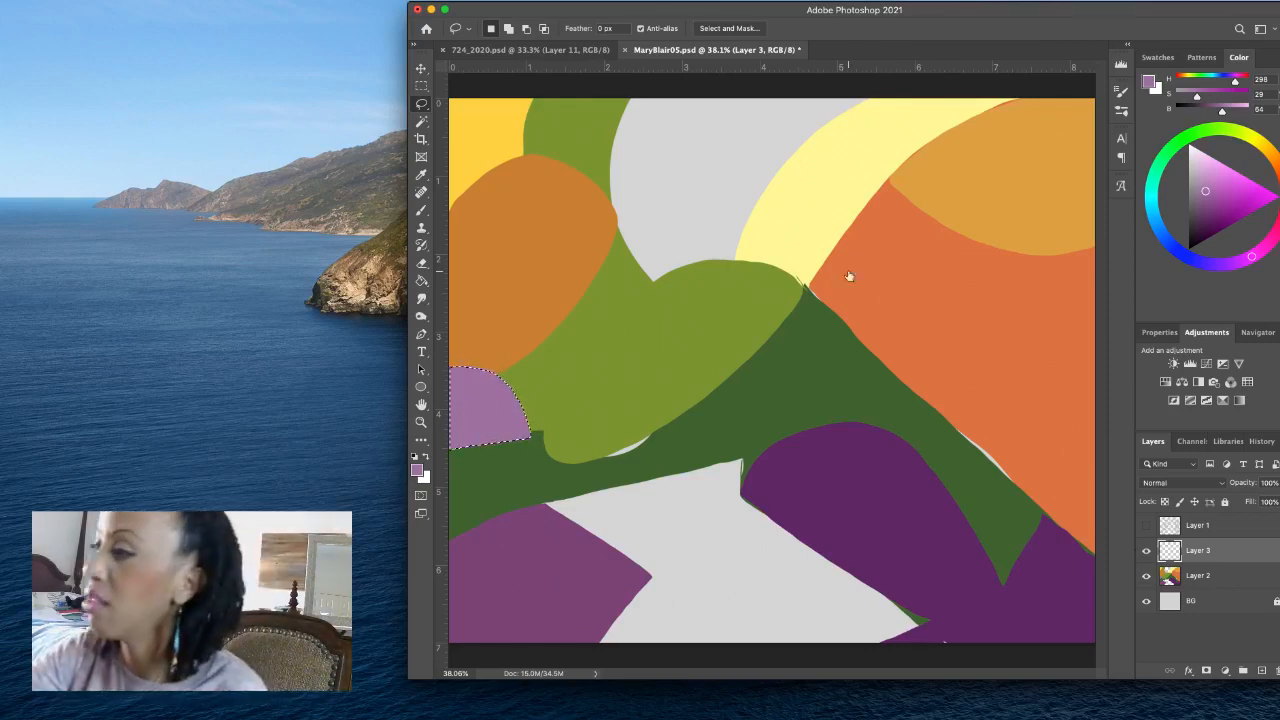
# - On Layer 2, lasso the gap along the orange slope's lower edge, fill it with the sampled orange at H 19, S 69, B 87, and deselect
pyautogui.moveTo(824, 278)
pyautogui.mouseDown()
pyautogui.moveTo(809, 292)
pyautogui.moveTo(1043, 514)
pyautogui.moveTo(1058, 478)
pyautogui.moveTo(945, 283)
pyautogui.mouseUp()
pyautogui.hotkey('alt', '[')
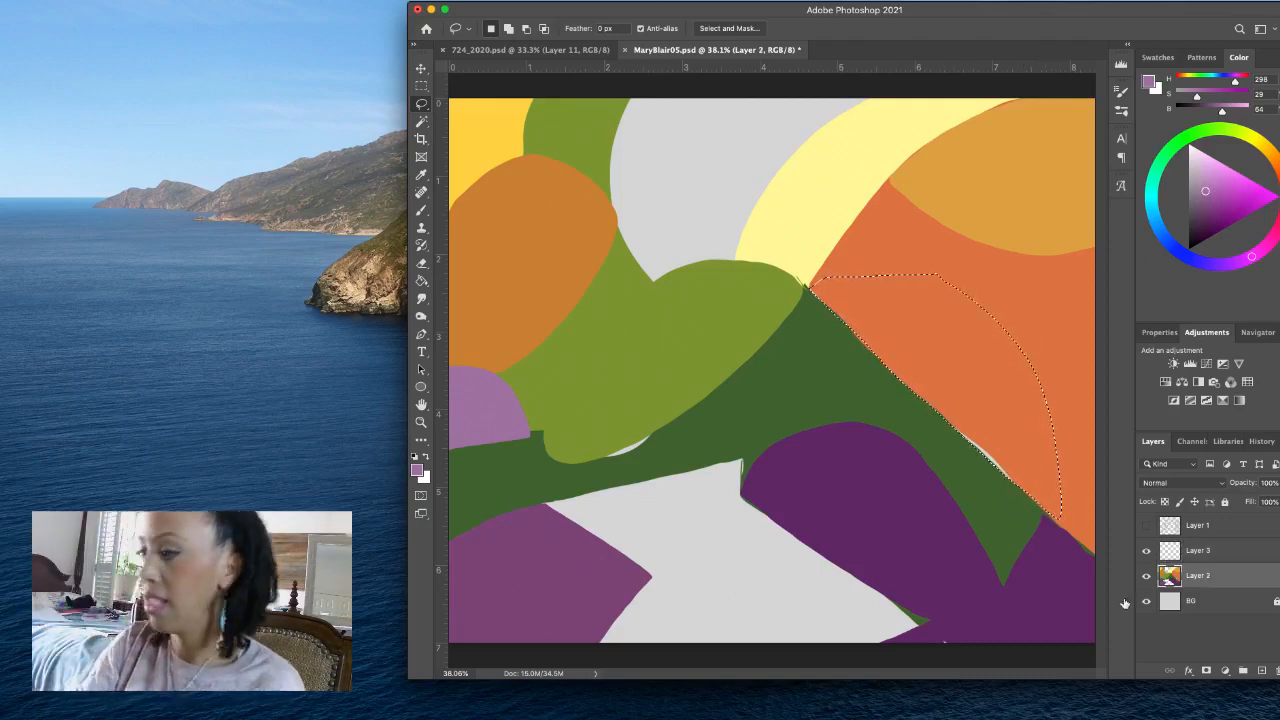
pyautogui.click(417, 470)
pyautogui.click(905, 247)
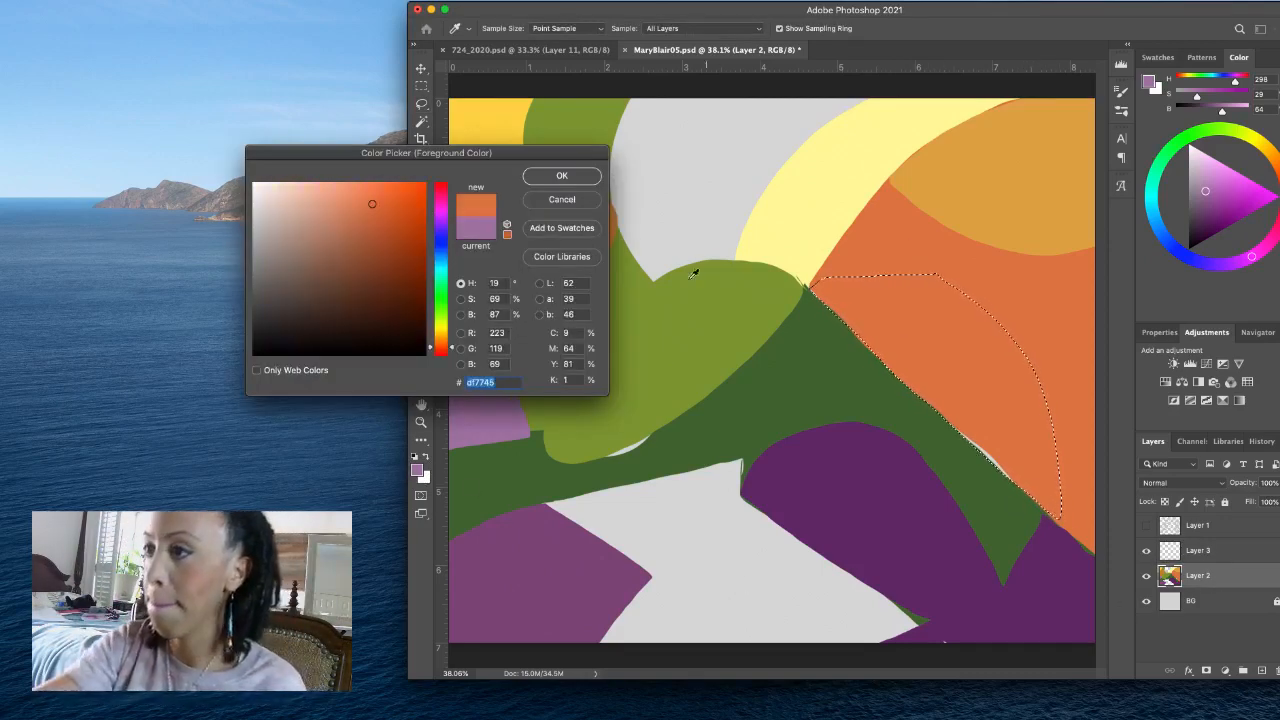
pyautogui.click(588, 185)
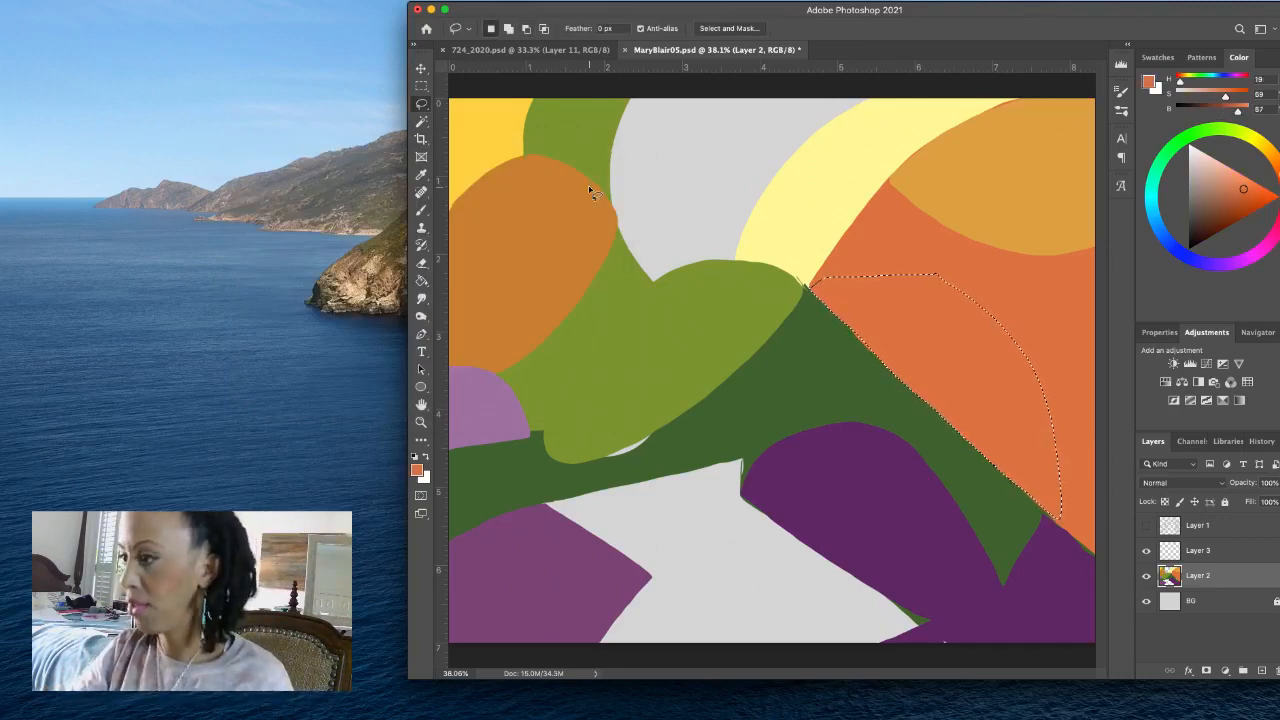
pyautogui.click(663, 443)
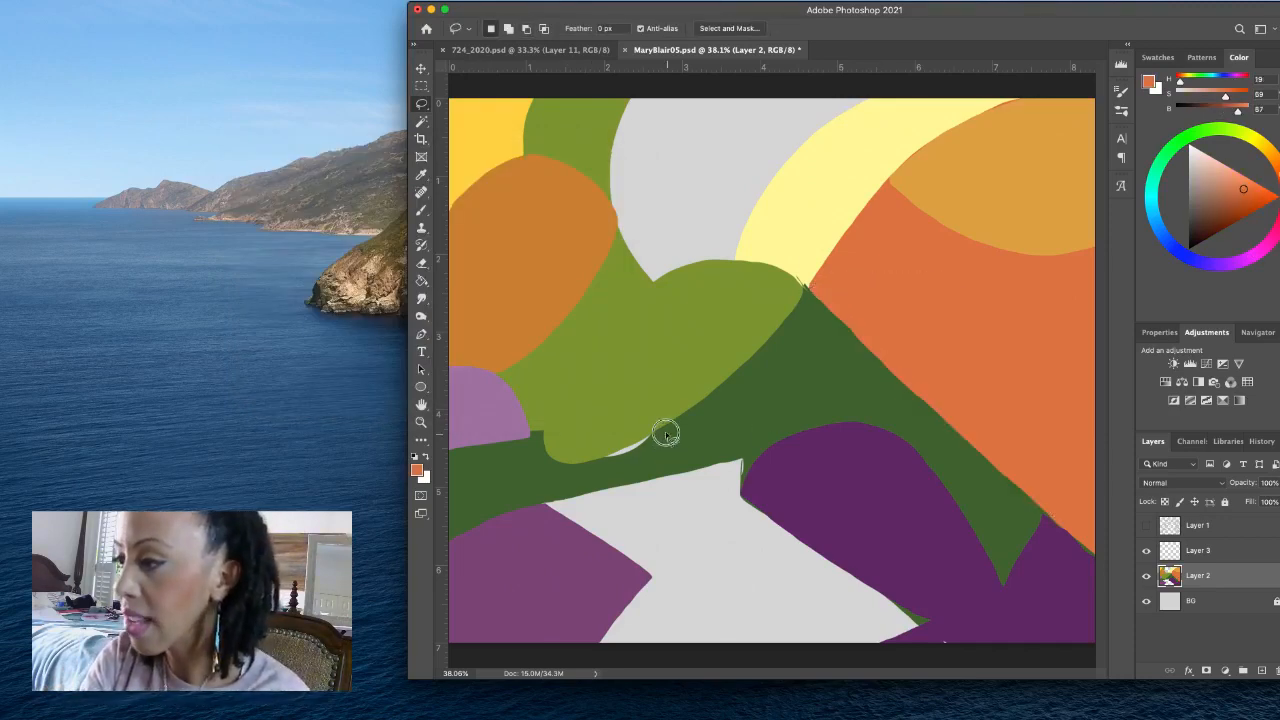
pyautogui.moveTo(660, 433); pyautogui.dragTo(601, 460)
pyautogui.hotkey('alt', 'Delete')
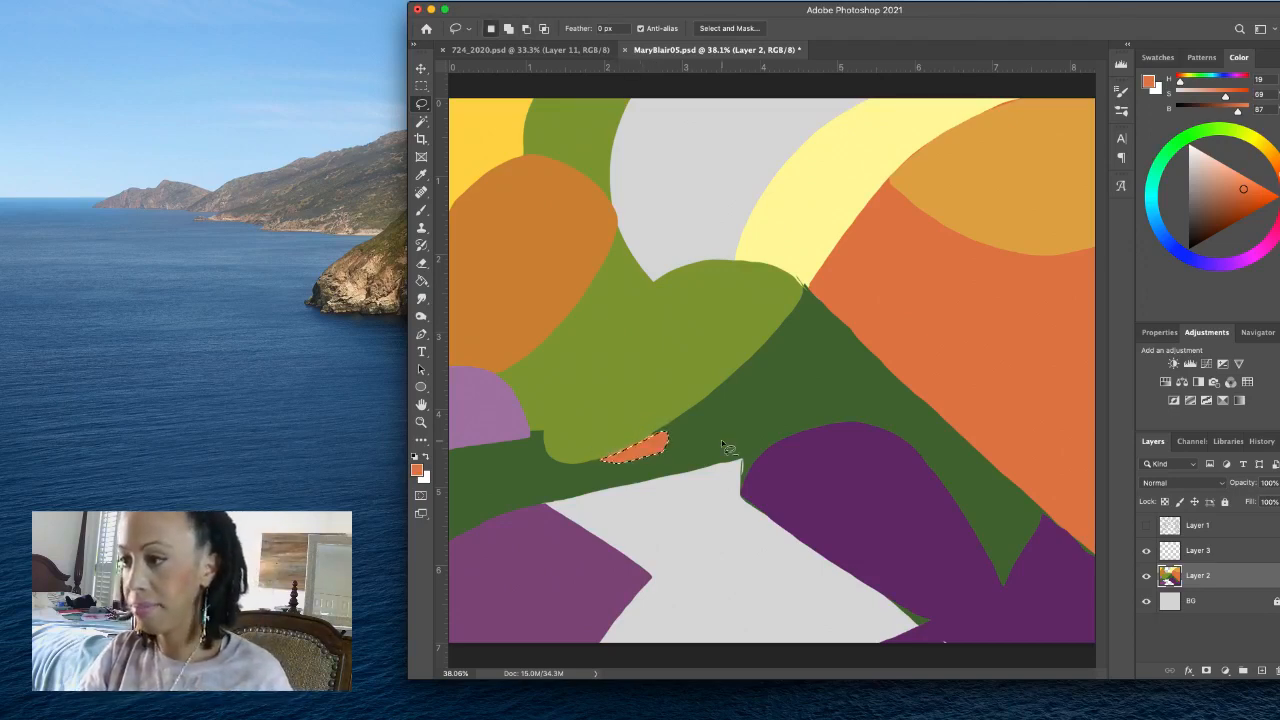
pyautogui.press('super+z')
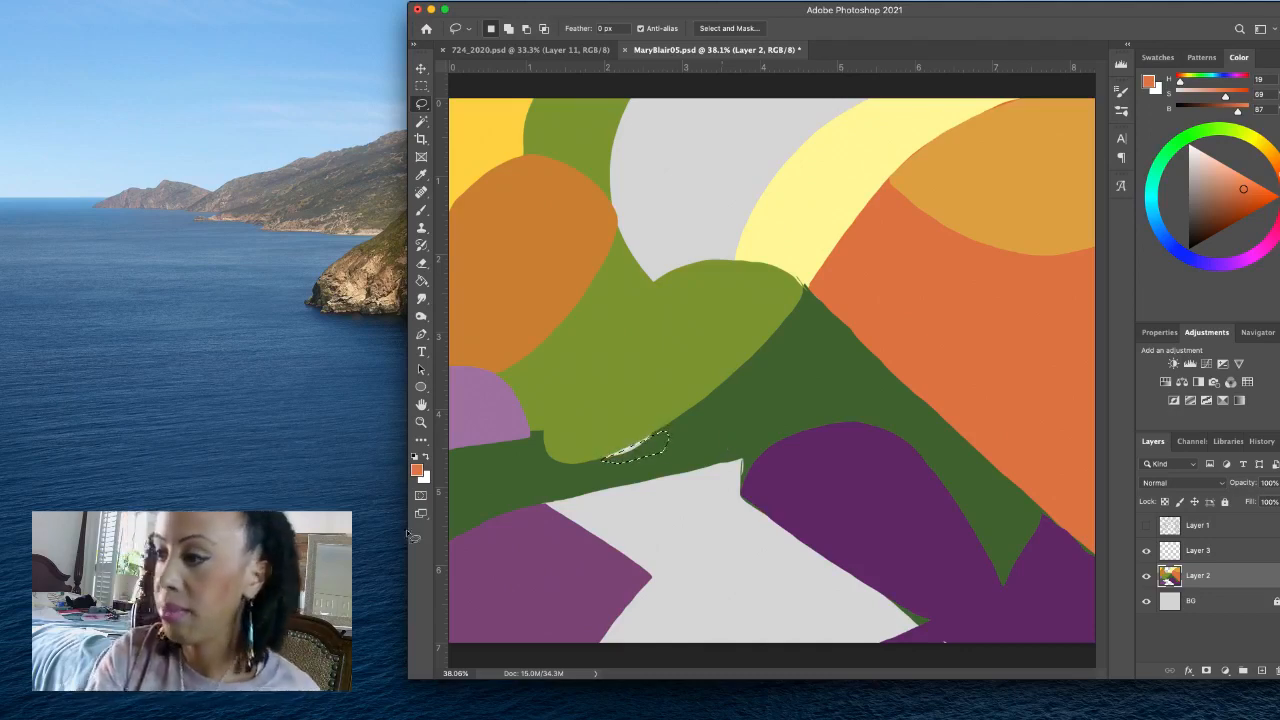
# - Lasso the gap beneath the central green oval, fill it with the ground's dark green at H 100, S 51, B 40, and deselect
pyautogui.moveTo(687, 446)
pyautogui.mouseDown()
pyautogui.moveTo(666, 429)
pyautogui.moveTo(601, 461)
pyautogui.mouseUp()
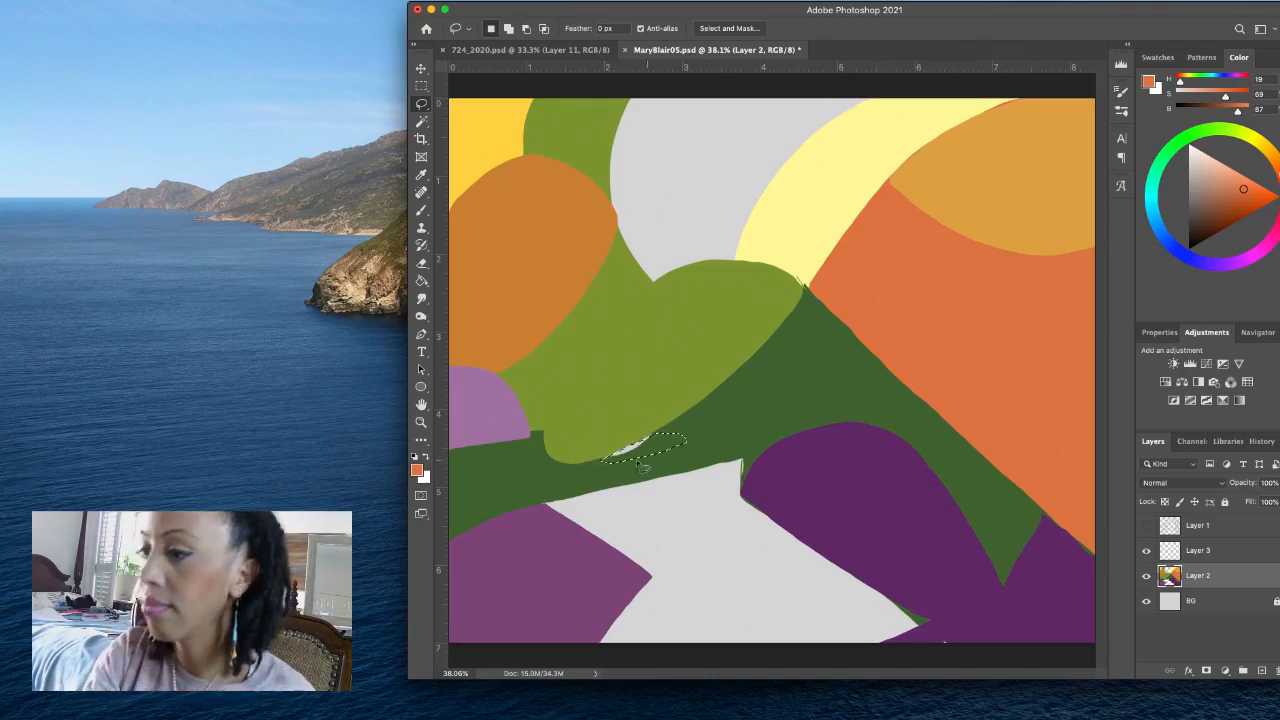
pyautogui.click(417, 469)
pyautogui.click(608, 471)
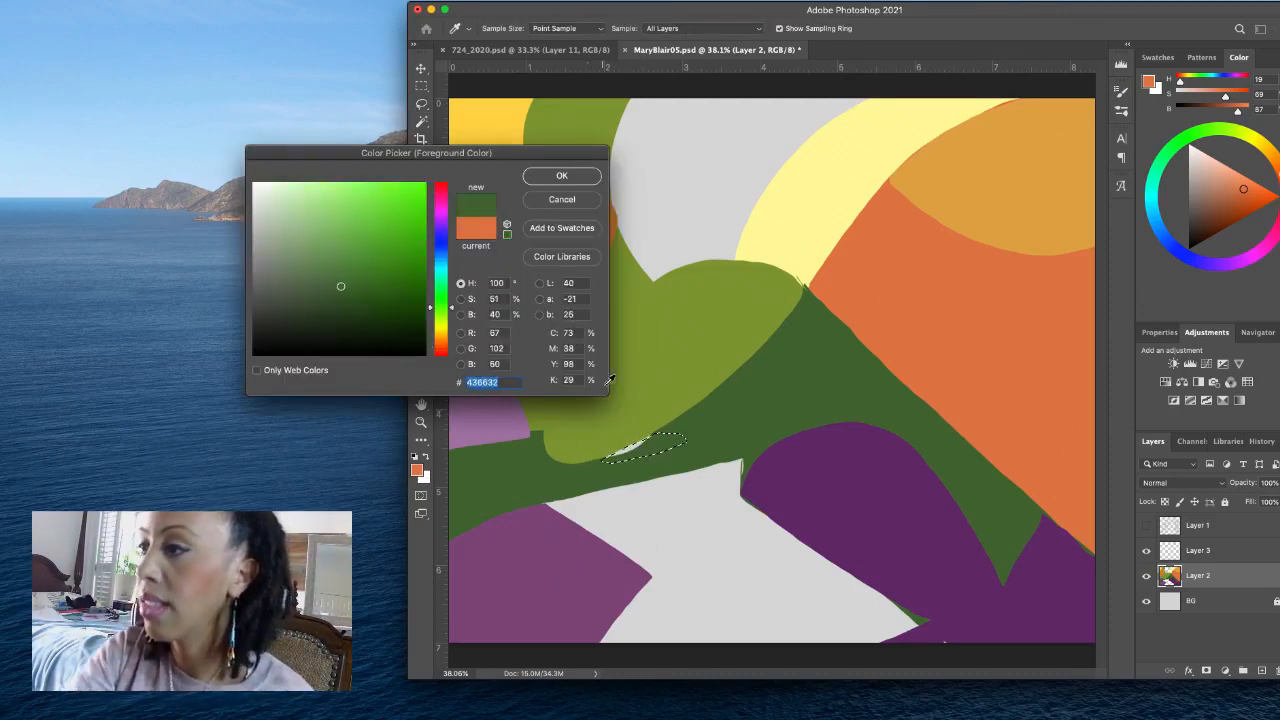
pyautogui.click(594, 176)
pyautogui.hotkey('alt', 'BackSpace')
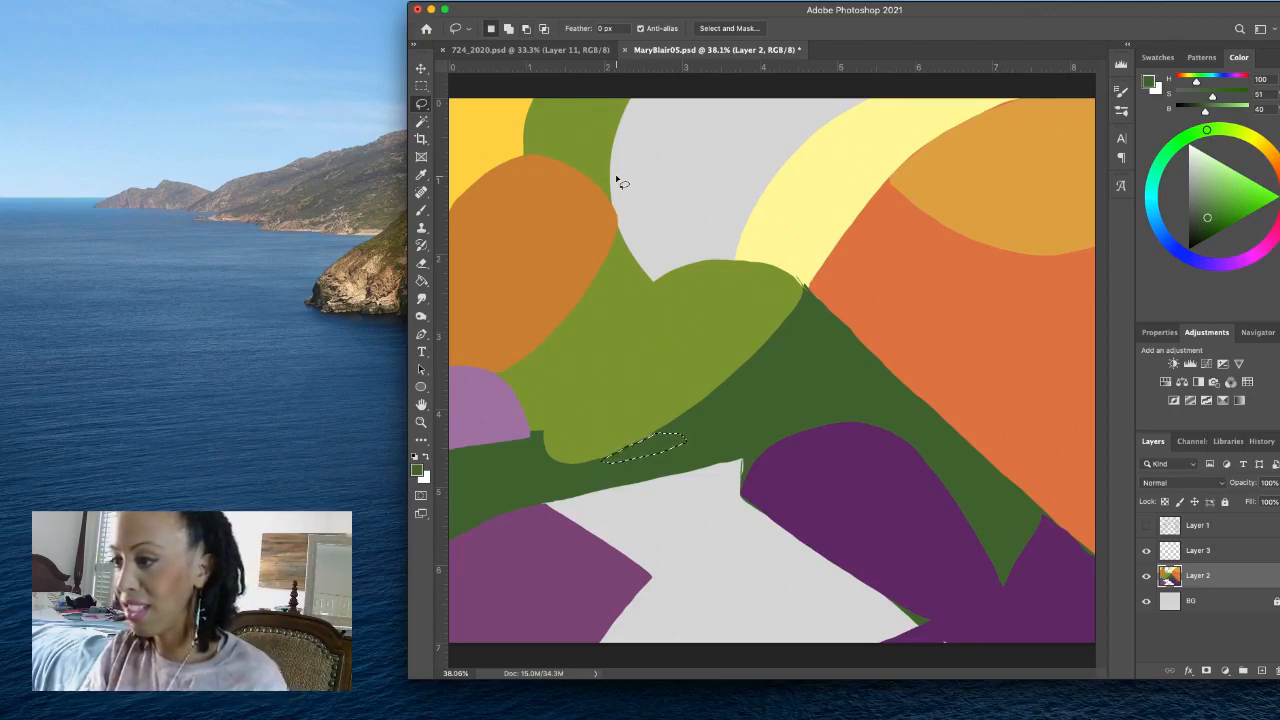
pyautogui.click(726, 430)
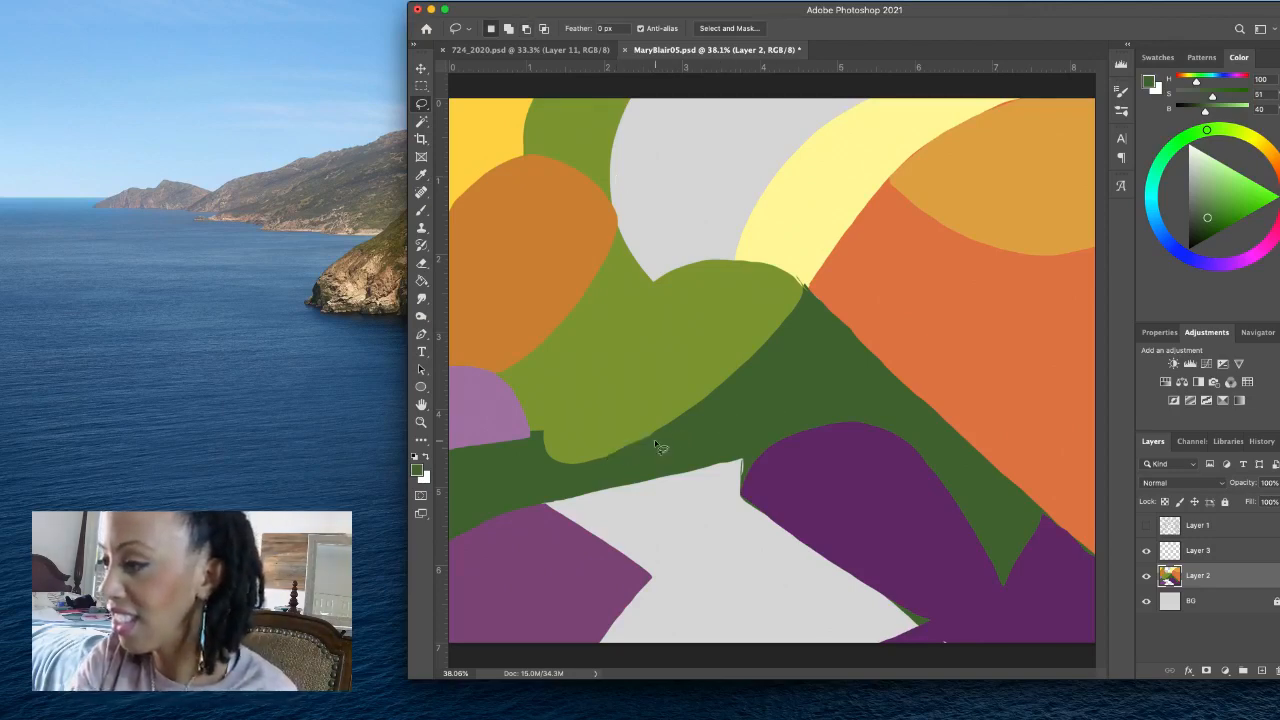
# - Lasso the lower edge of the central green oval and fill it with the oval's own sampled green at H 74, S 66, B 59
pyautogui.moveTo(550, 437)
pyautogui.mouseDown()
pyautogui.moveTo(603, 459)
pyautogui.moveTo(678, 422)
pyautogui.moveTo(699, 404)
pyautogui.moveTo(716, 344)
pyautogui.mouseUp()
pyautogui.click(417, 470)
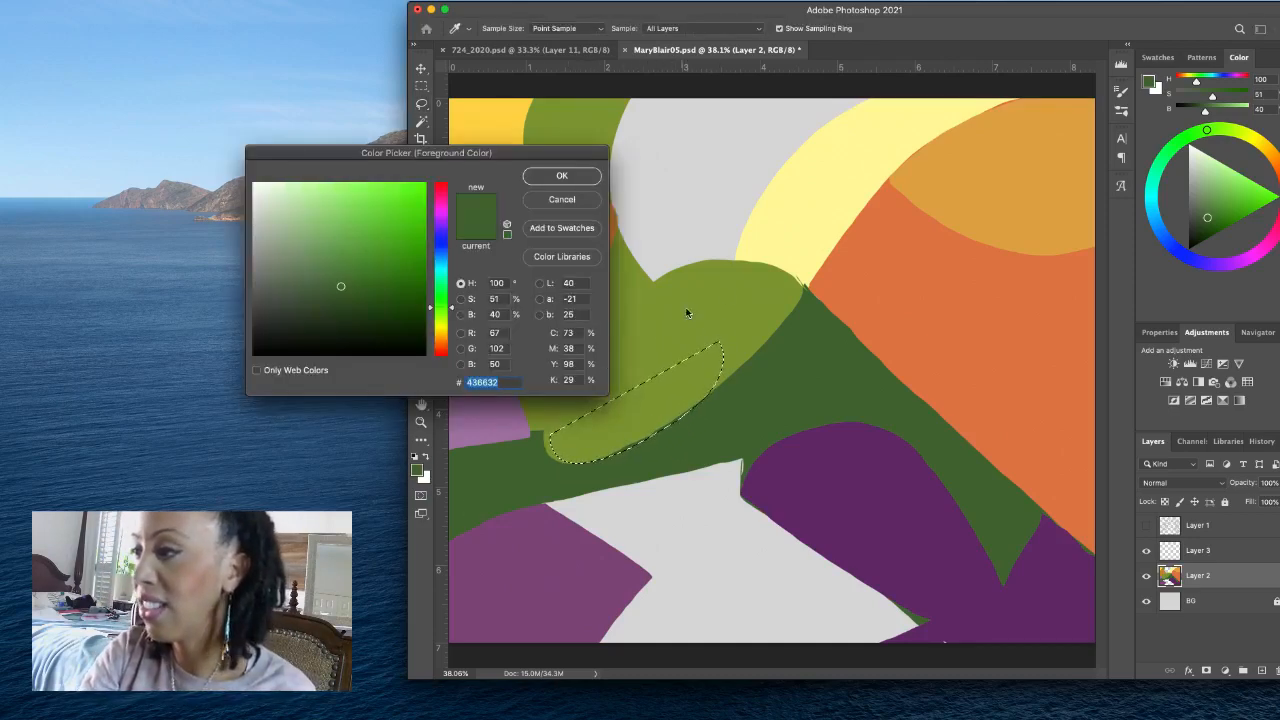
pyautogui.click(714, 277)
pyautogui.click(561, 175)
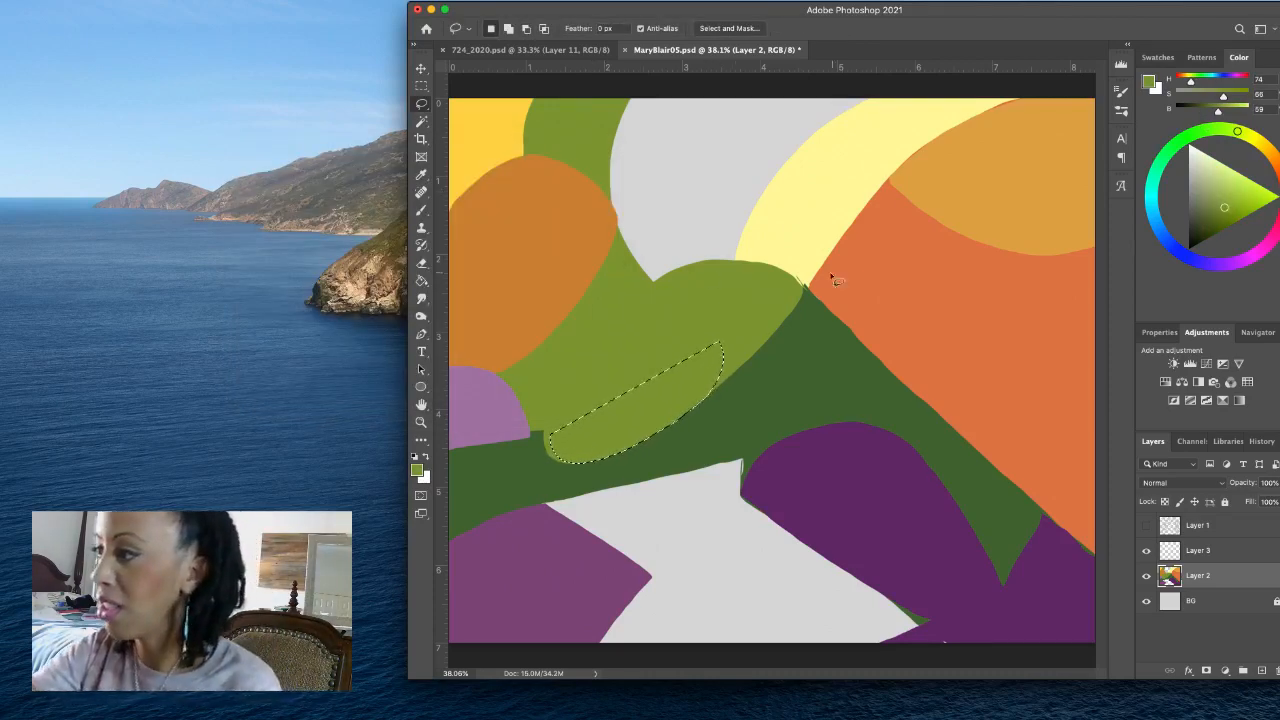
# - Lasso the rough tip where the yellow band meets the green oval and fill it with the band's pale yellow at H 55, S 40, B 100
pyautogui.moveTo(828, 270); pyautogui.dragTo(805, 281)
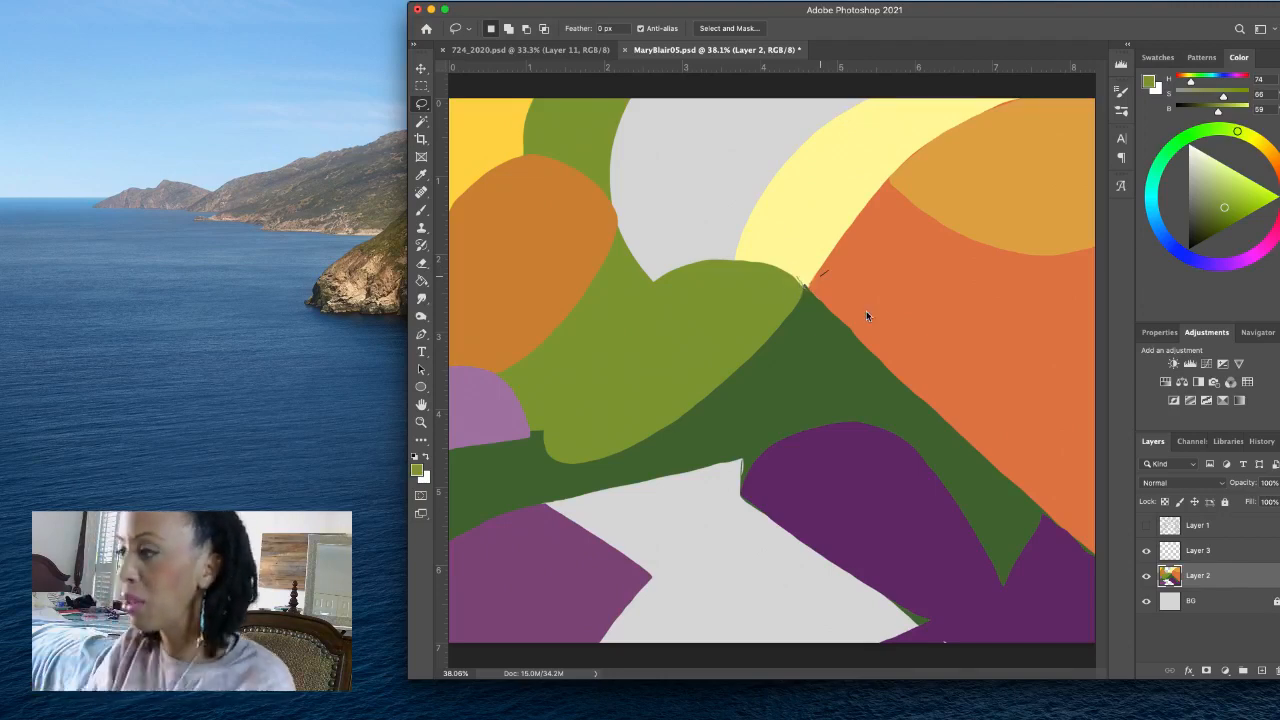
pyautogui.click(757, 231)
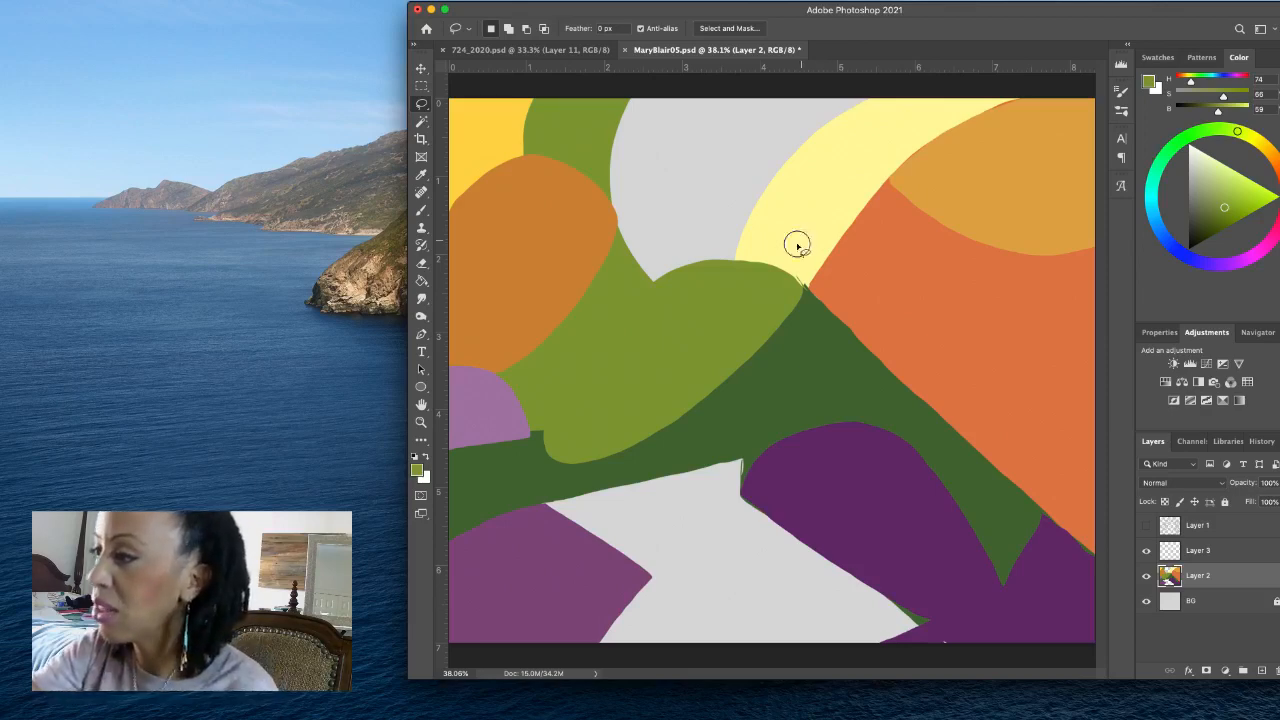
pyautogui.moveTo(797, 244); pyautogui.dragTo(804, 292)
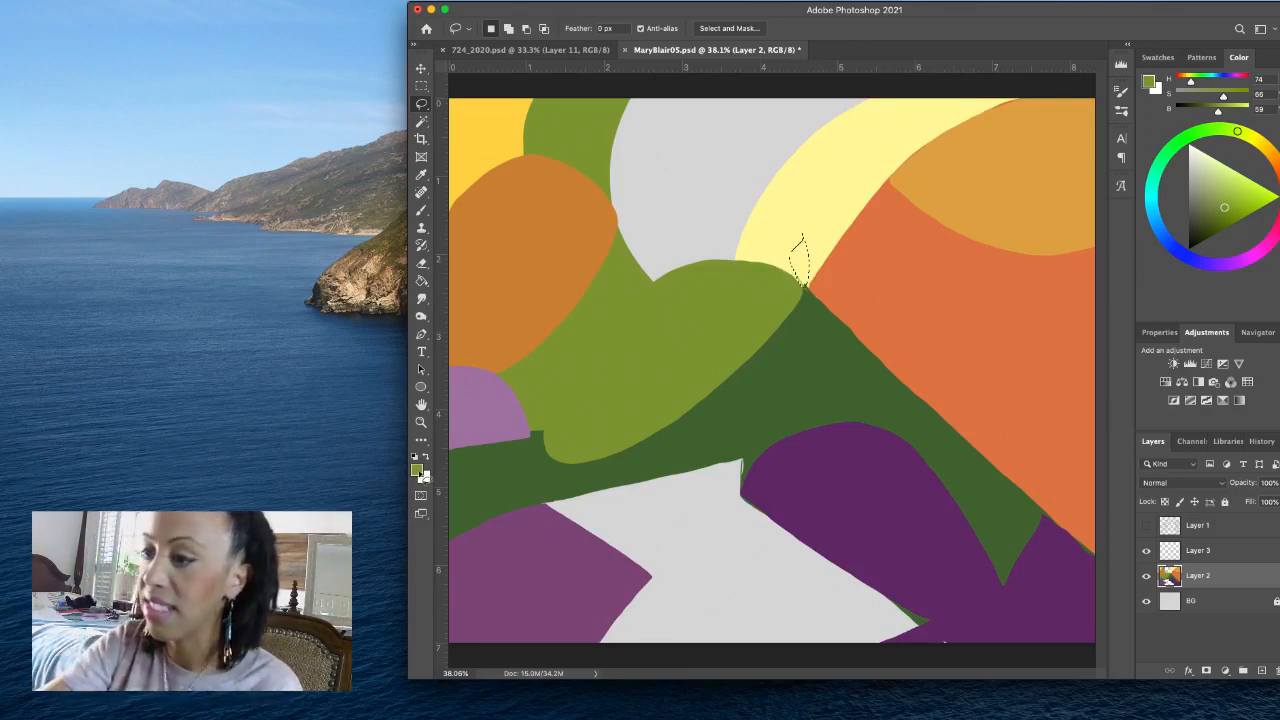
pyautogui.click(423, 476)
pyautogui.click(829, 171)
pyautogui.click(563, 174)
pyautogui.press('alt')
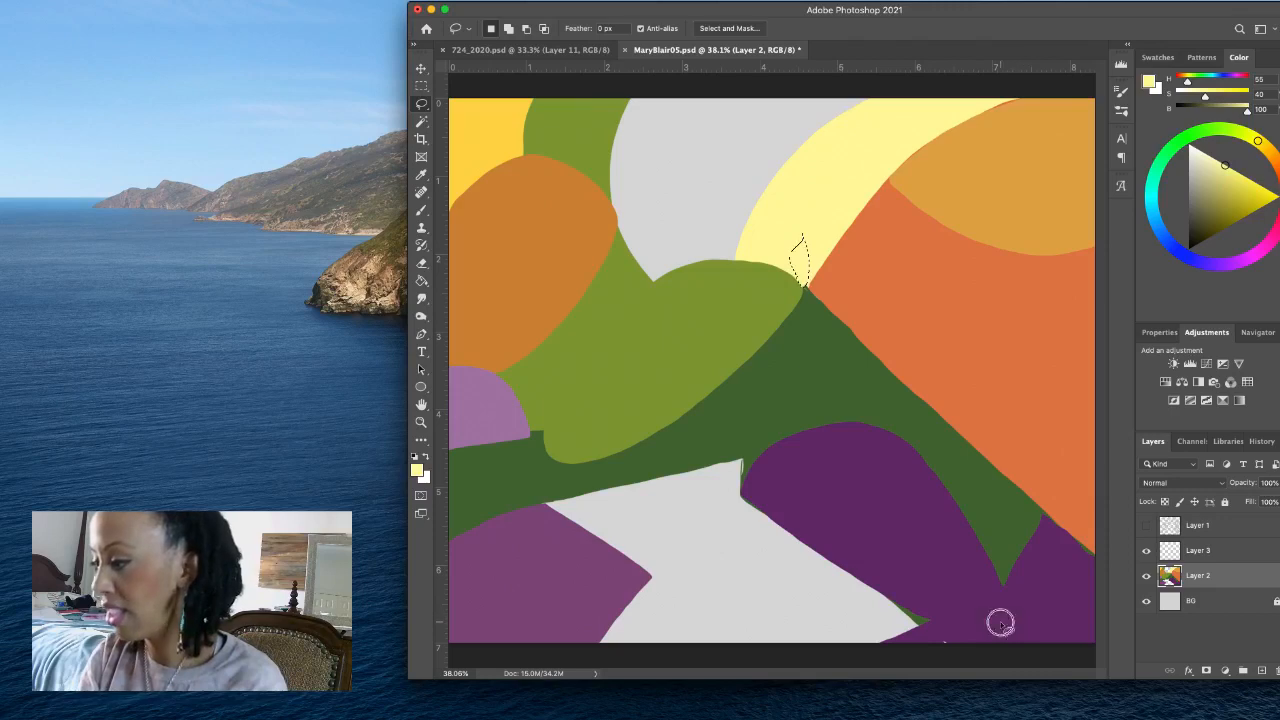
# - Lasso the green sliver beside the path's lower-right corner, fill it with the dome's purple at H 295, S 58, B 42, deselect and save the file
pyautogui.moveTo(1003, 621)
pyautogui.mouseDown()
pyautogui.moveTo(950, 621)
pyautogui.moveTo(911, 589)
pyautogui.moveTo(855, 574)
pyautogui.moveTo(935, 652)
pyautogui.moveTo(1020, 618)
pyautogui.mouseUp()
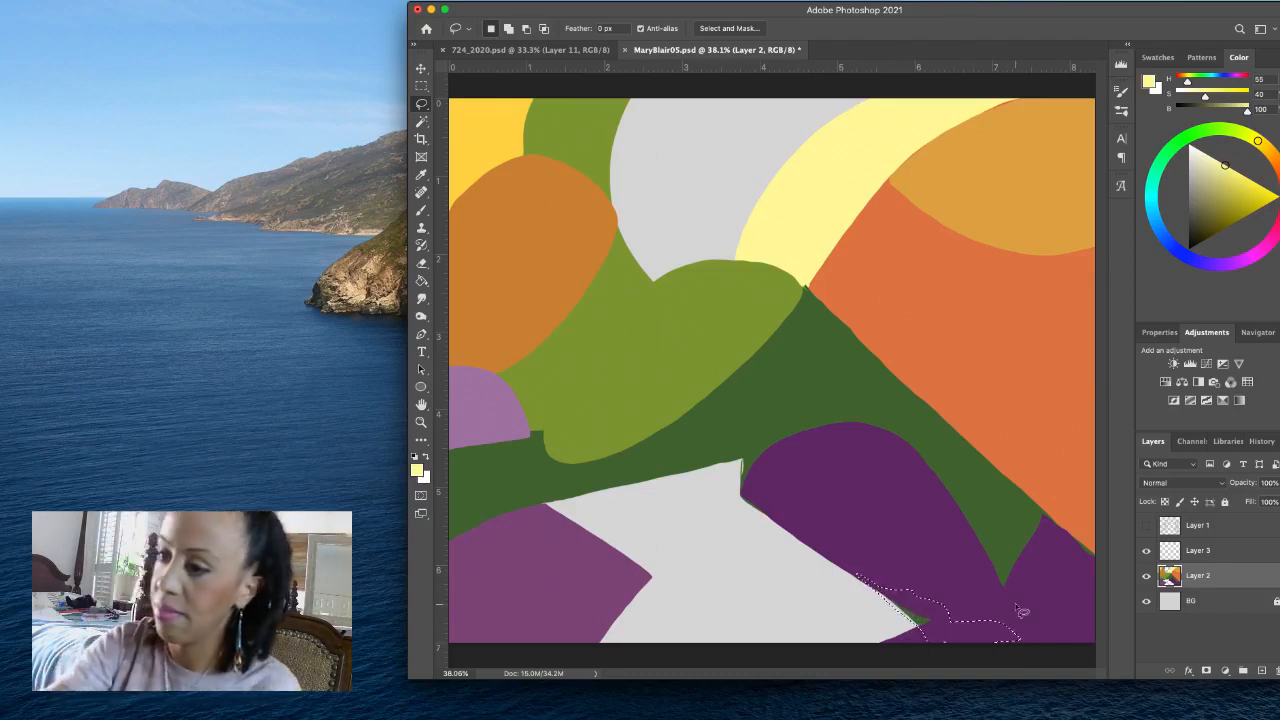
pyautogui.click(417, 470)
pyautogui.click(826, 491)
pyautogui.click(561, 175)
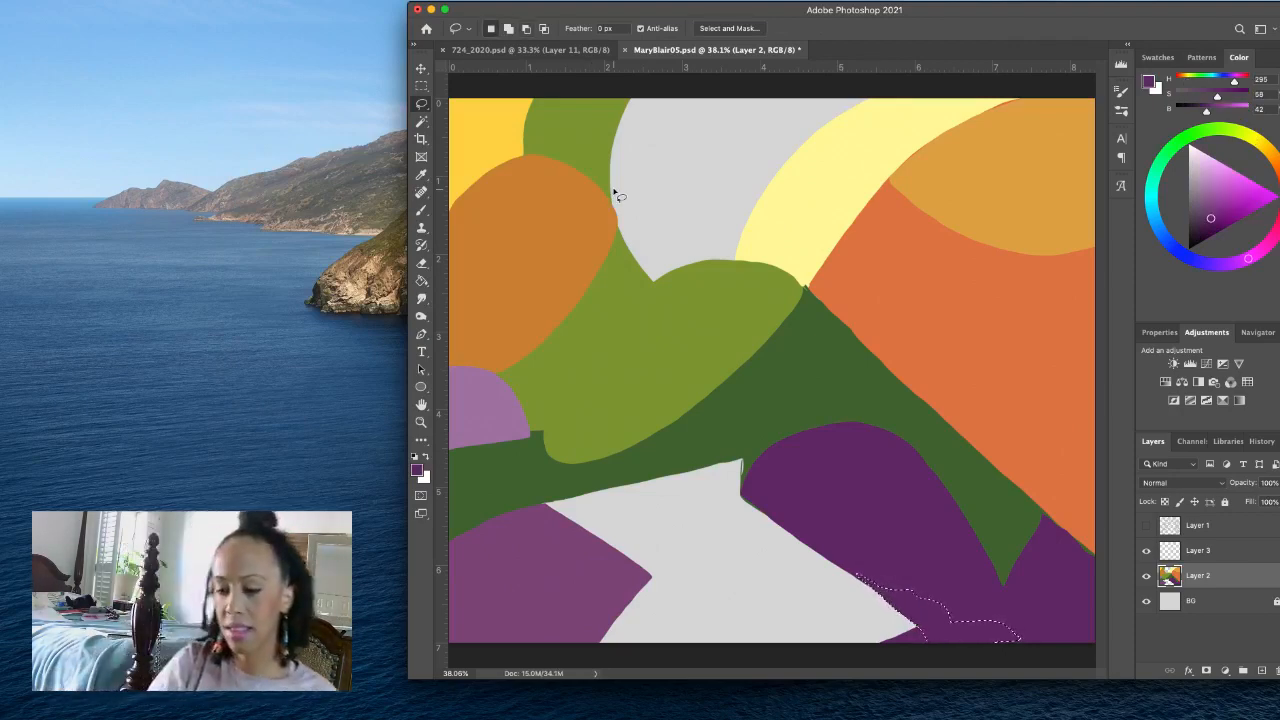
pyautogui.press('super+d')
pyautogui.press('super+s')
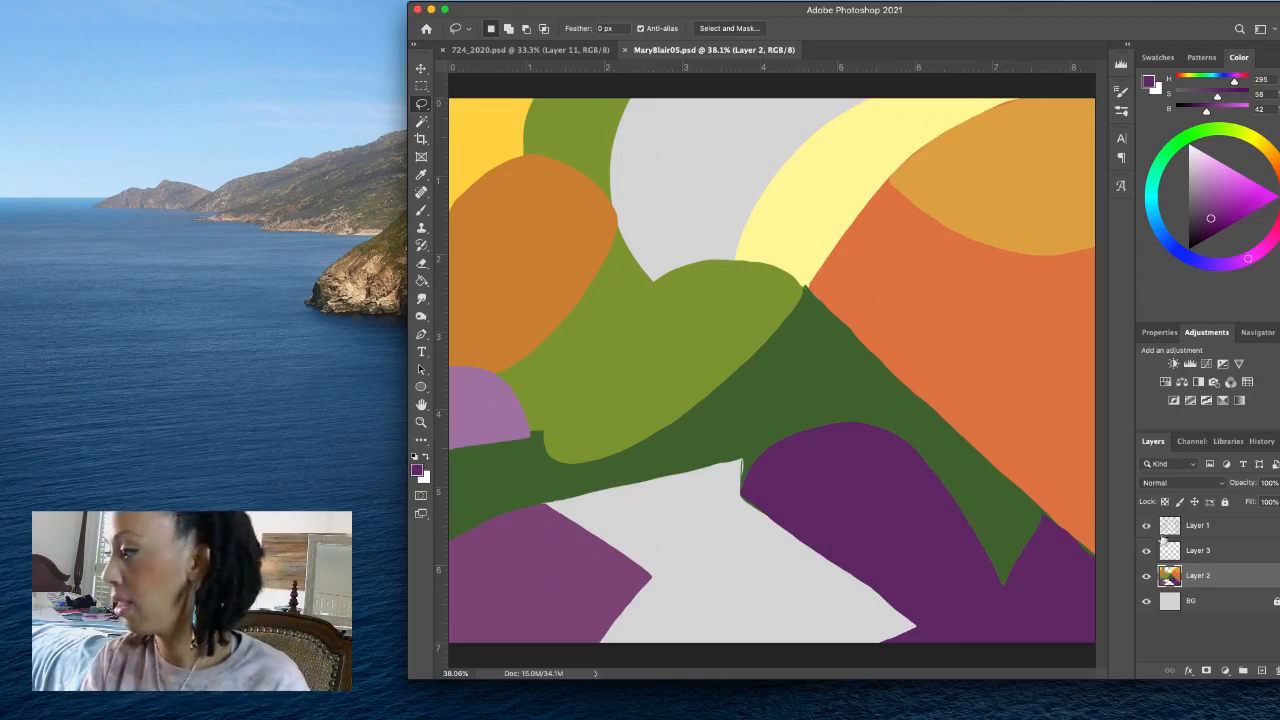
# - Show the sketch, make Layer 3 active, lasso the large upper flower-shaped canopy and fill it with muted purple at H 295, S 23, B 45
pyautogui.click(1147, 552)
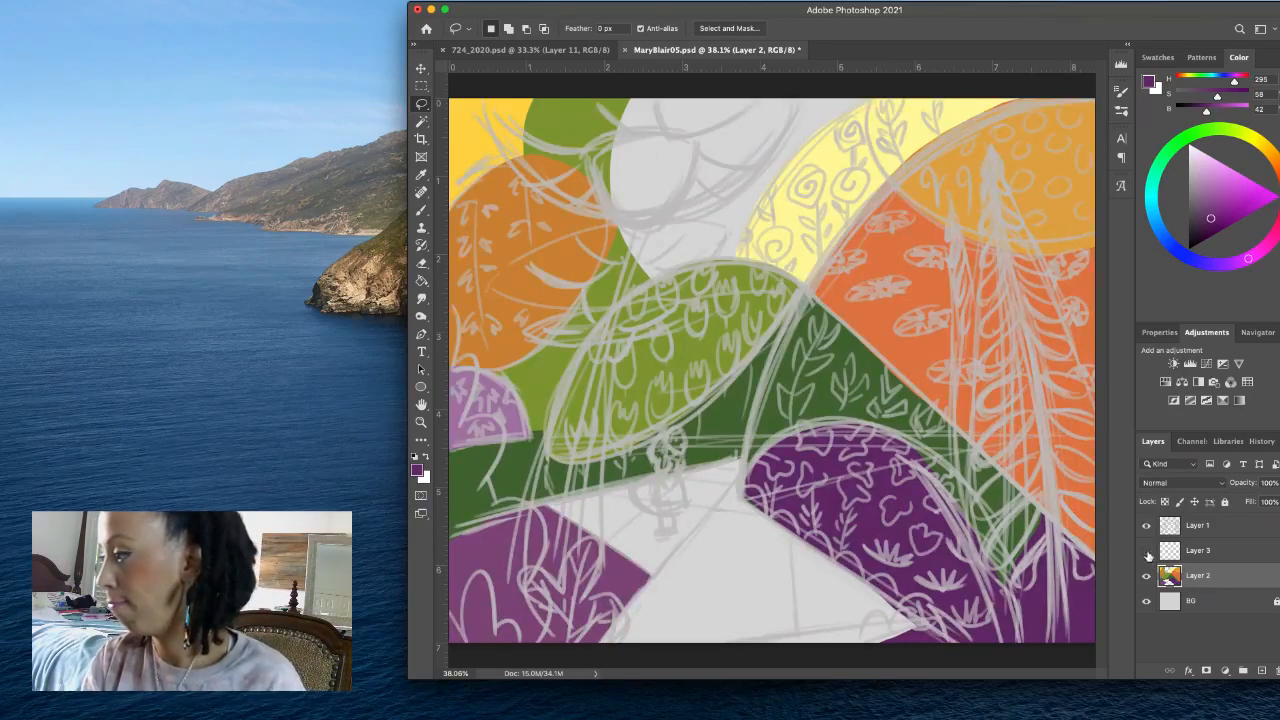
pyautogui.click(1213, 552)
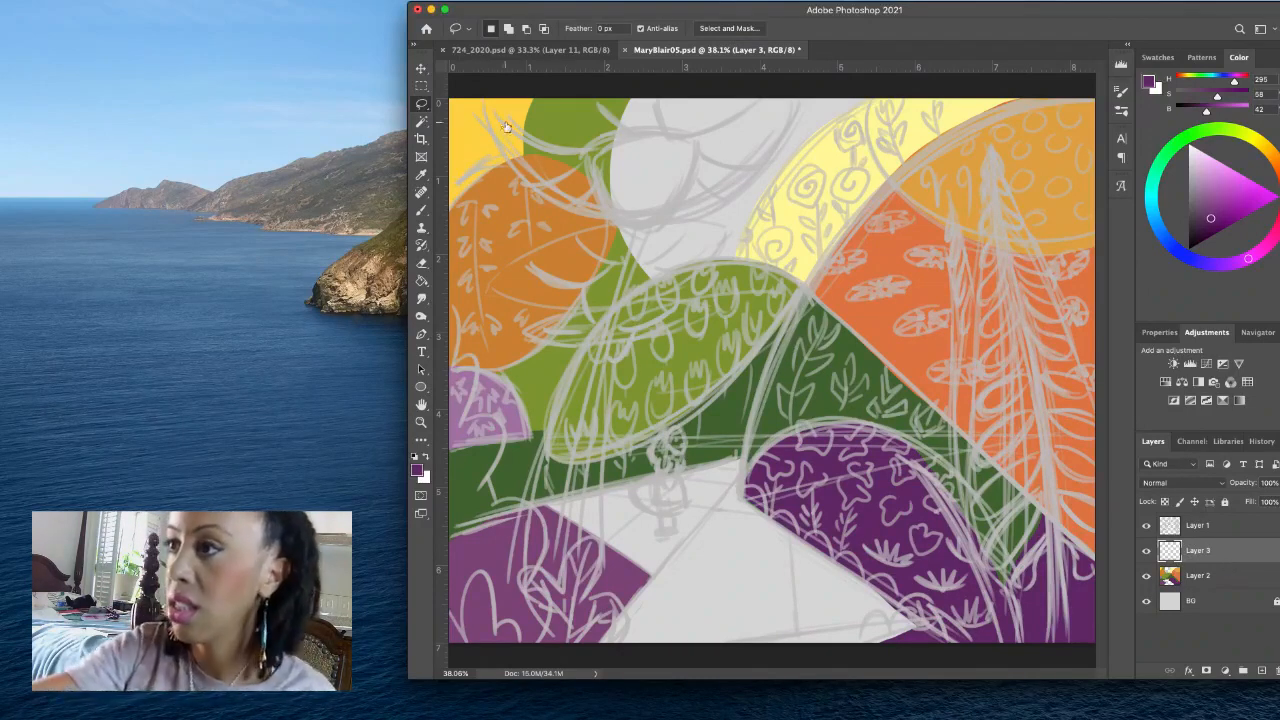
pyautogui.moveTo(481, 92)
pyautogui.mouseDown()
pyautogui.moveTo(529, 183)
pyautogui.moveTo(596, 218)
pyautogui.moveTo(721, 203)
pyautogui.moveTo(768, 173)
pyautogui.moveTo(798, 120)
pyautogui.moveTo(799, 102)
pyautogui.moveTo(726, 86)
pyautogui.moveTo(486, 86)
pyautogui.mouseUp()
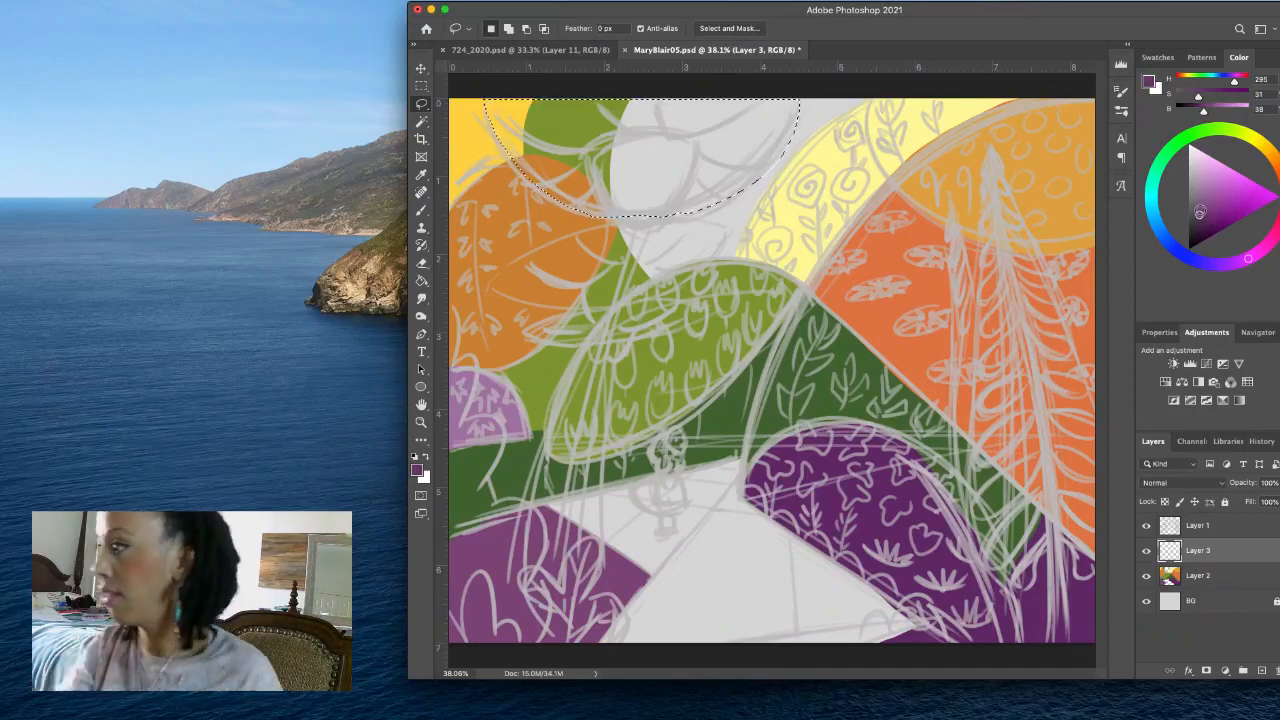
pyautogui.click(1197, 207)
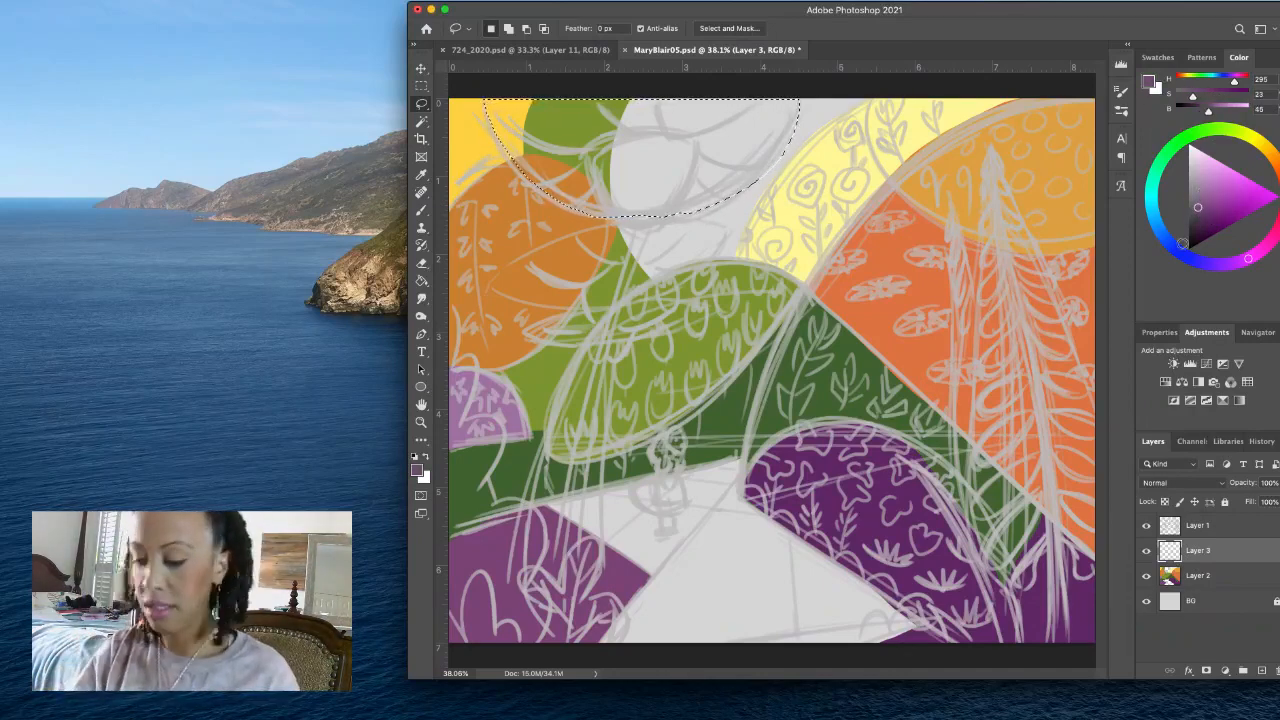
pyautogui.hotkey('alt', 'BackSpace')
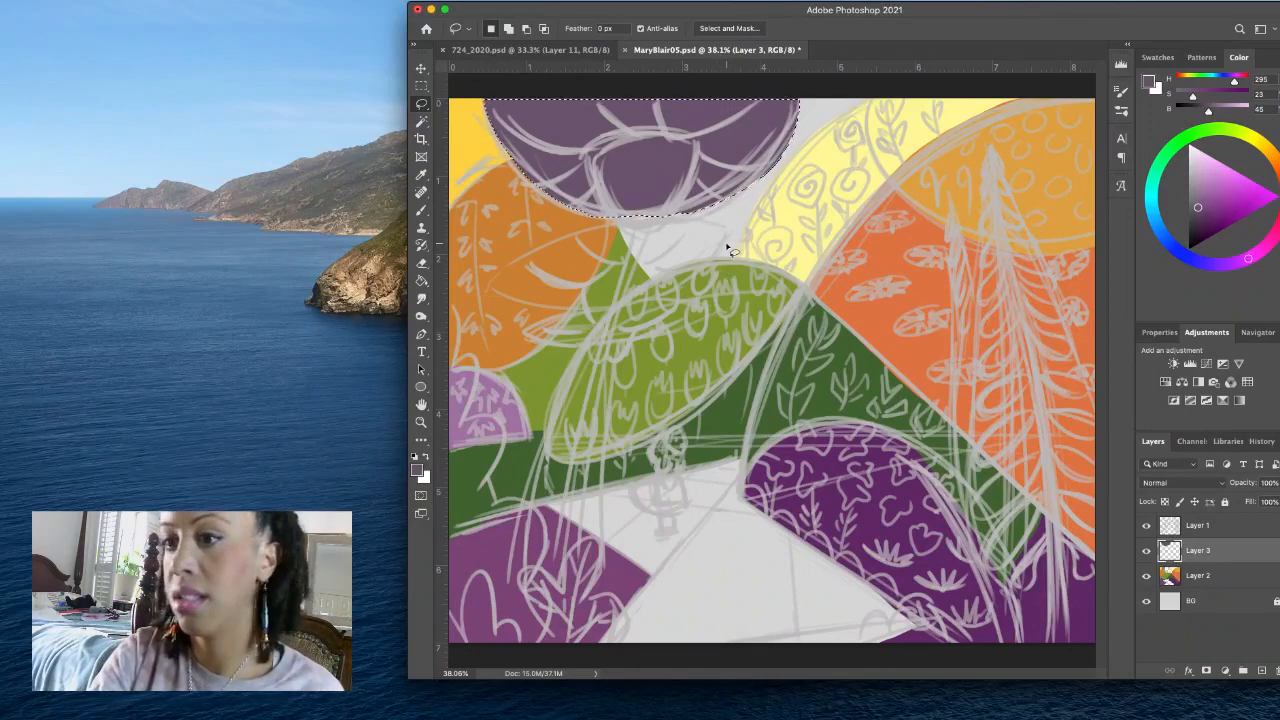
# - Lasso the pointed leaf-shaped canopy beneath the large one and fill it with lighter muted purple at H 295, S 21, B 53
pyautogui.moveTo(727, 235)
pyautogui.mouseDown()
pyautogui.moveTo(705, 220)
pyautogui.moveTo(643, 220)
pyautogui.moveTo(492, 285)
pyautogui.moveTo(568, 310)
pyautogui.moveTo(640, 297)
pyautogui.moveTo(726, 234)
pyautogui.mouseUp()
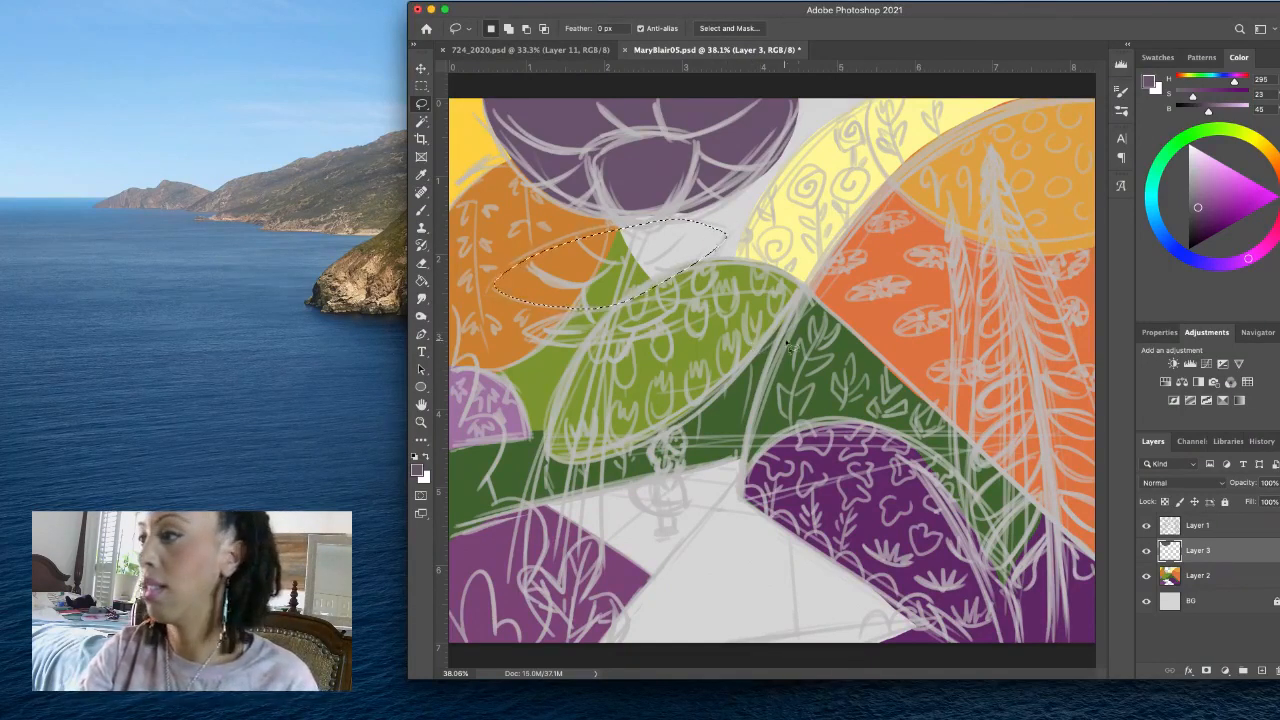
pyautogui.press('shift')
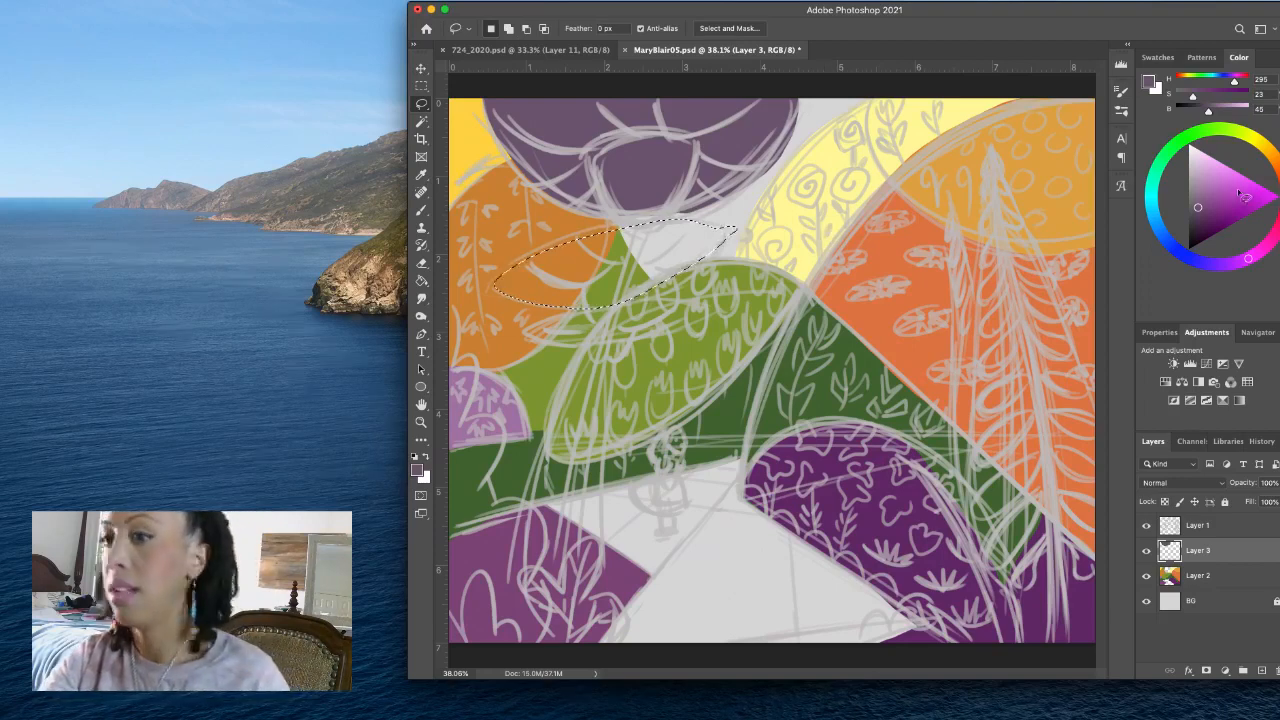
pyautogui.click(1200, 200)
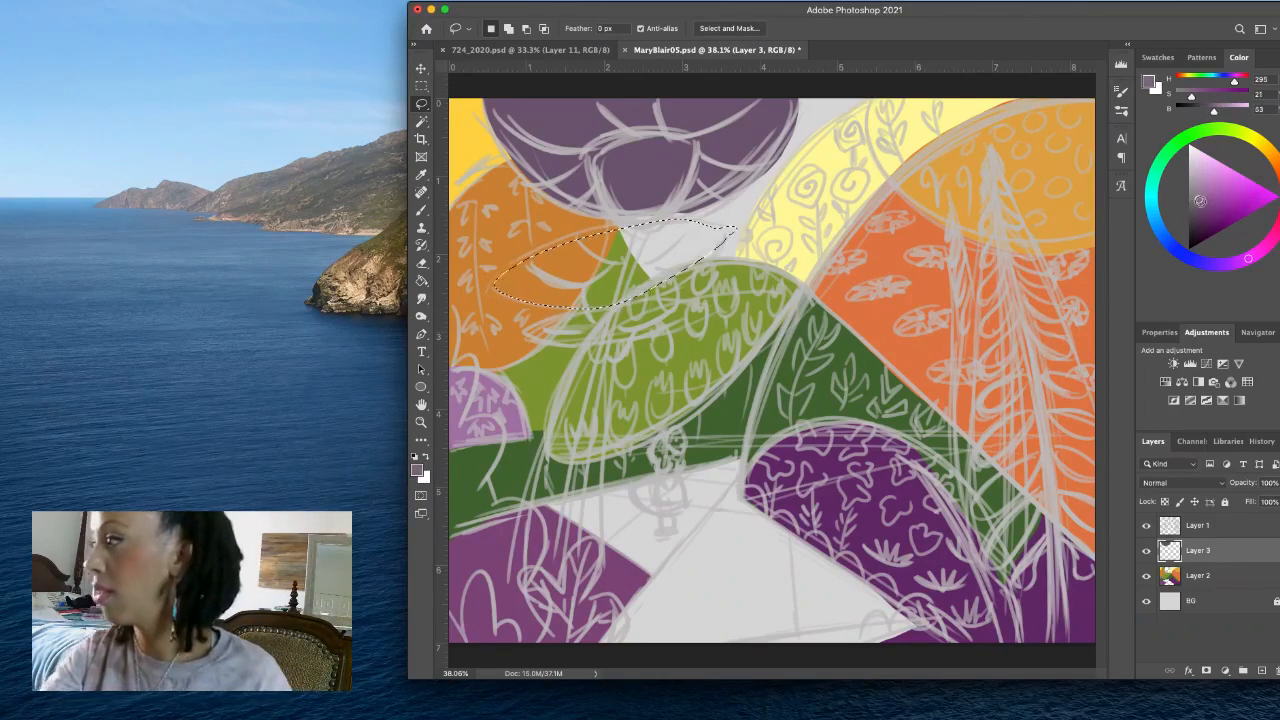
pyautogui.hotkey('alt', 'BackSpace')
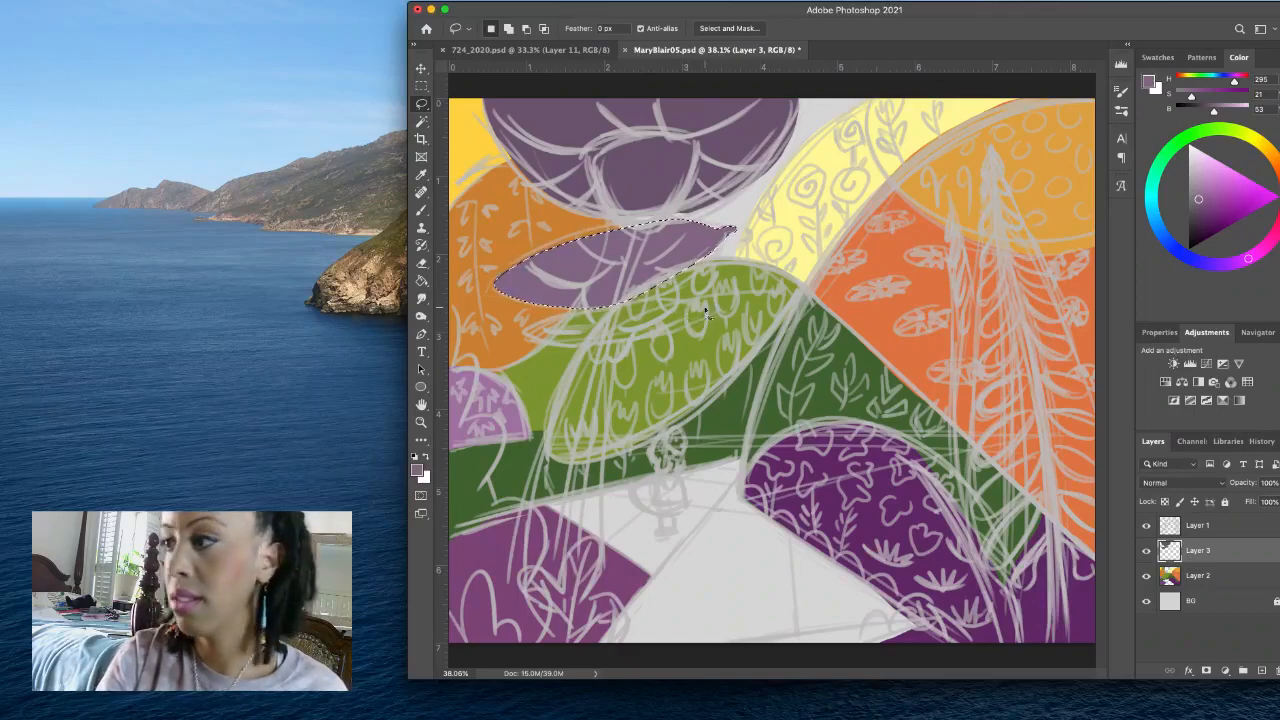
# - Lasso the small flat oval canopy over the central green oval and fill it with muted purple at H 295, S 21, B 48
pyautogui.moveTo(714, 316); pyautogui.dragTo(669, 302)
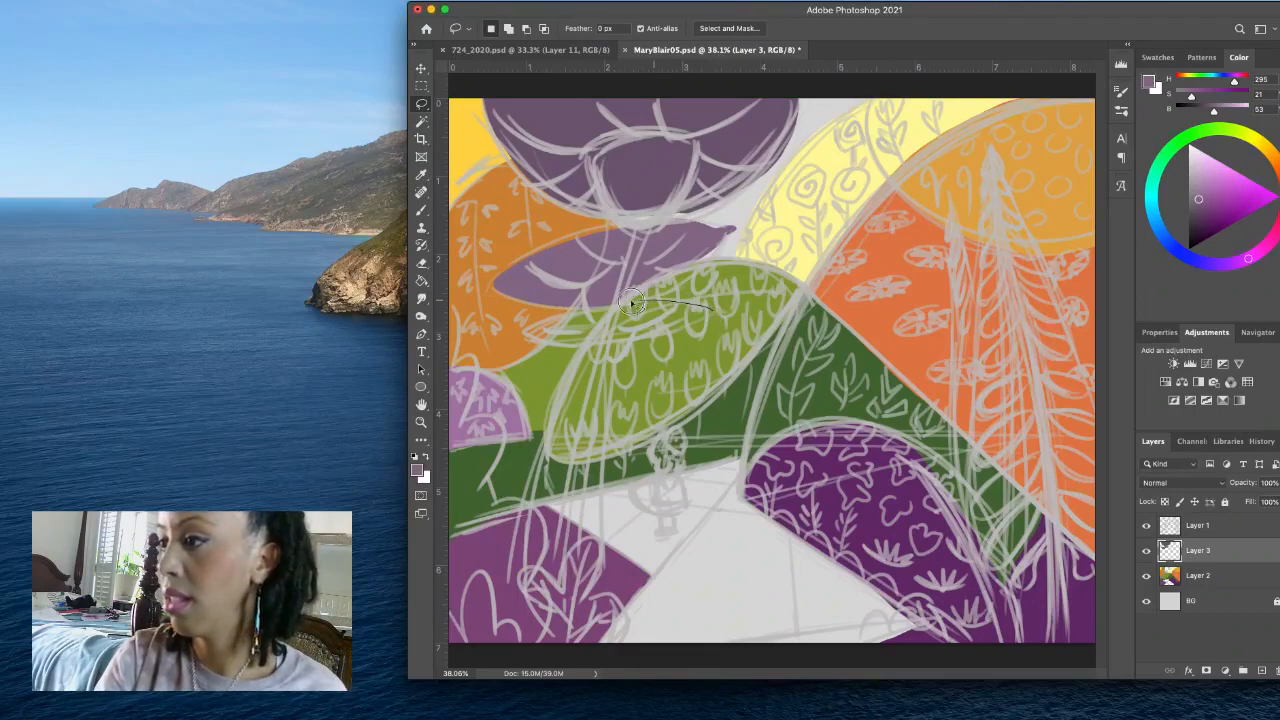
pyautogui.moveTo(540, 325)
pyautogui.mouseDown()
pyautogui.moveTo(525, 334)
pyautogui.moveTo(655, 340)
pyautogui.mouseUp()
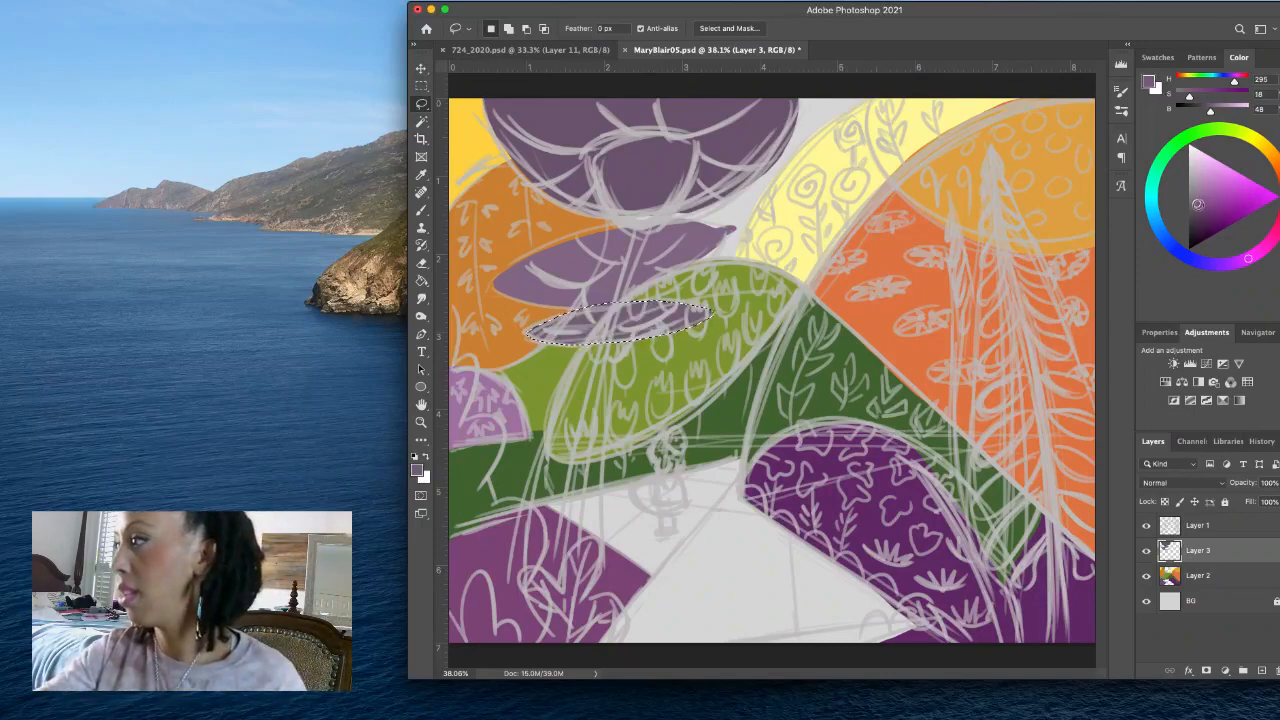
pyautogui.click(1198, 204)
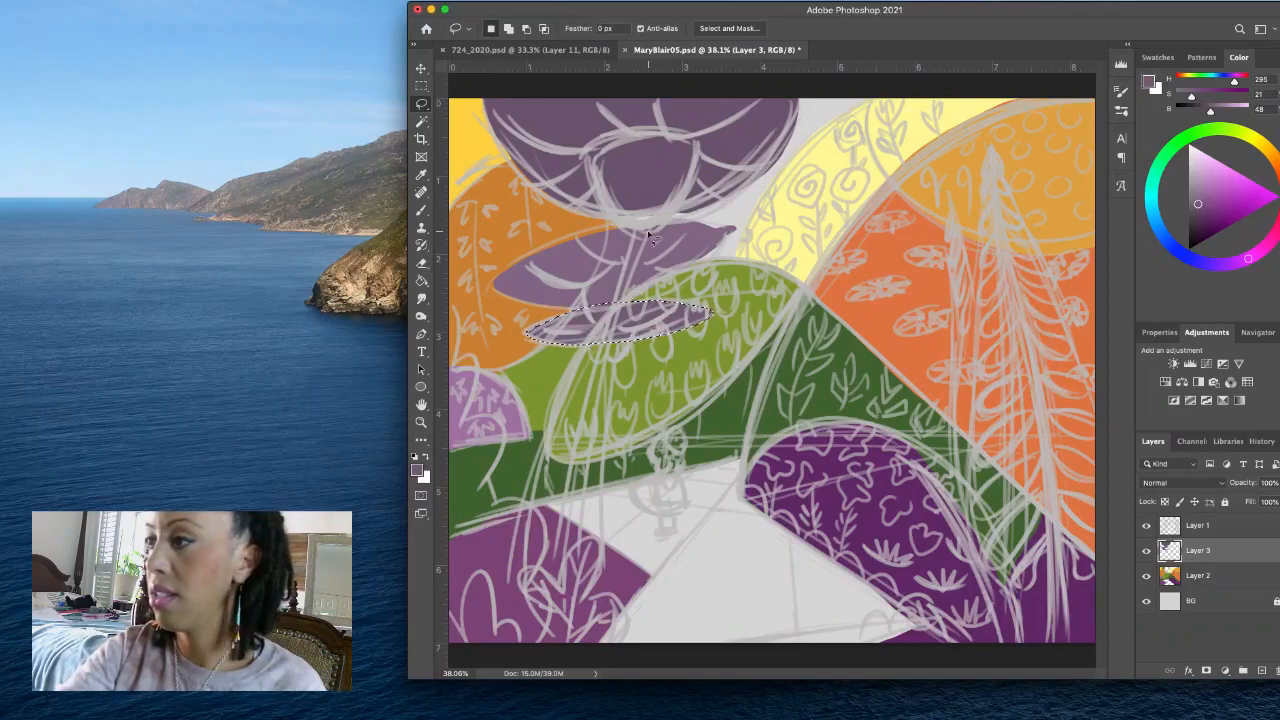
# - Lasso the cup shape inside the large canopy, fill it with dark grey at H 295, S 6, B 34, and deselect
pyautogui.moveTo(650, 236)
pyautogui.mouseDown()
pyautogui.moveTo(694, 170)
pyautogui.moveTo(696, 142)
pyautogui.moveTo(596, 140)
pyautogui.moveTo(592, 172)
pyautogui.moveTo(628, 228)
pyautogui.moveTo(650, 236)
pyautogui.mouseUp()
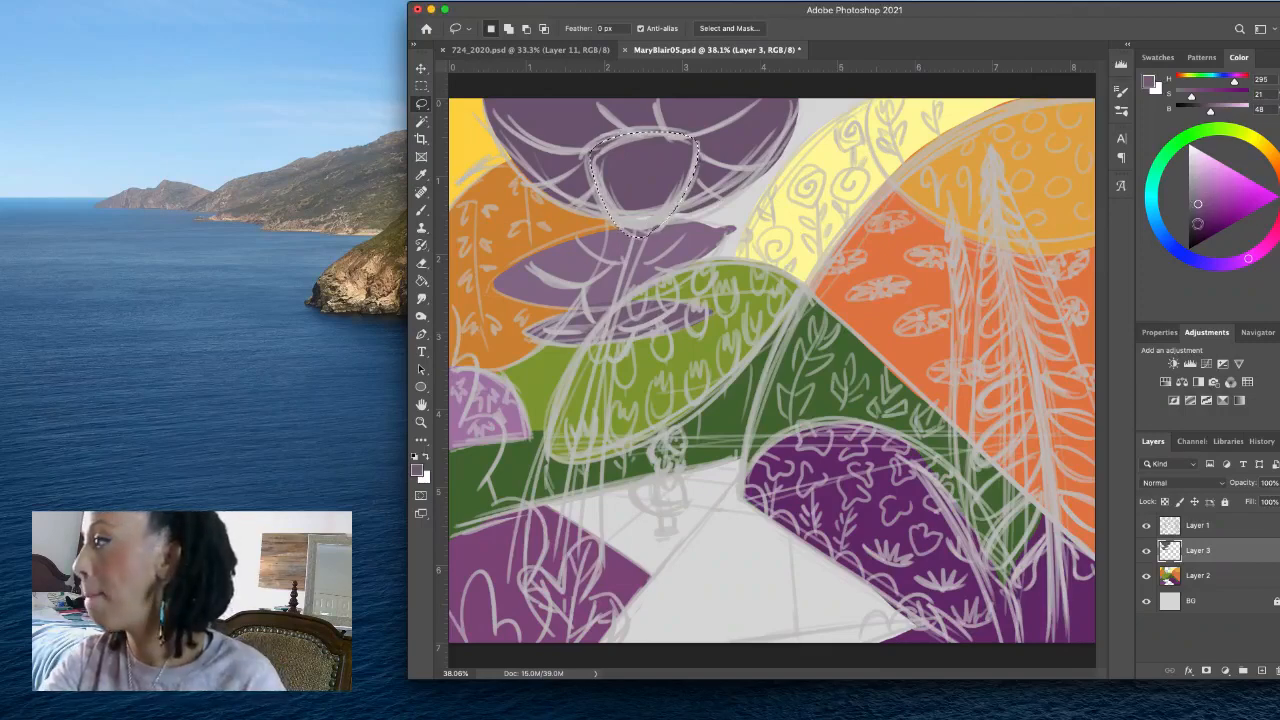
pyautogui.moveTo(1197, 223); pyautogui.dragTo(1193, 219)
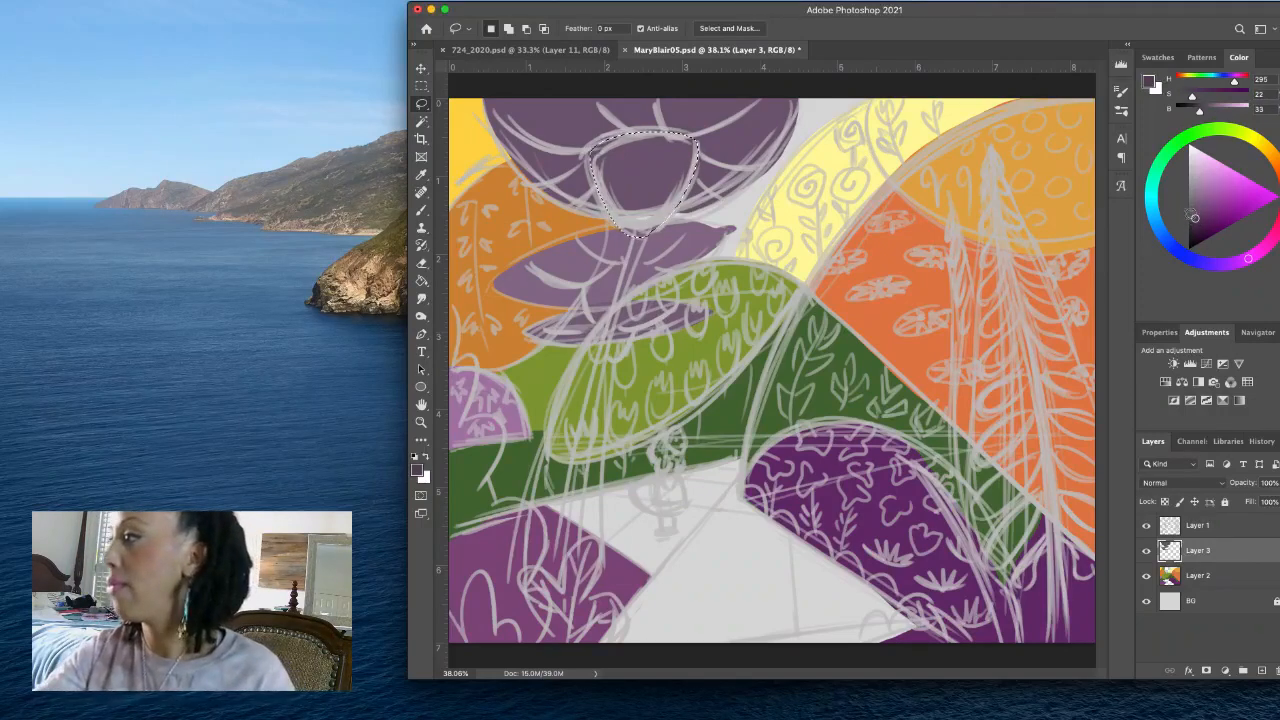
pyautogui.moveTo(1194, 217); pyautogui.dragTo(1190, 214)
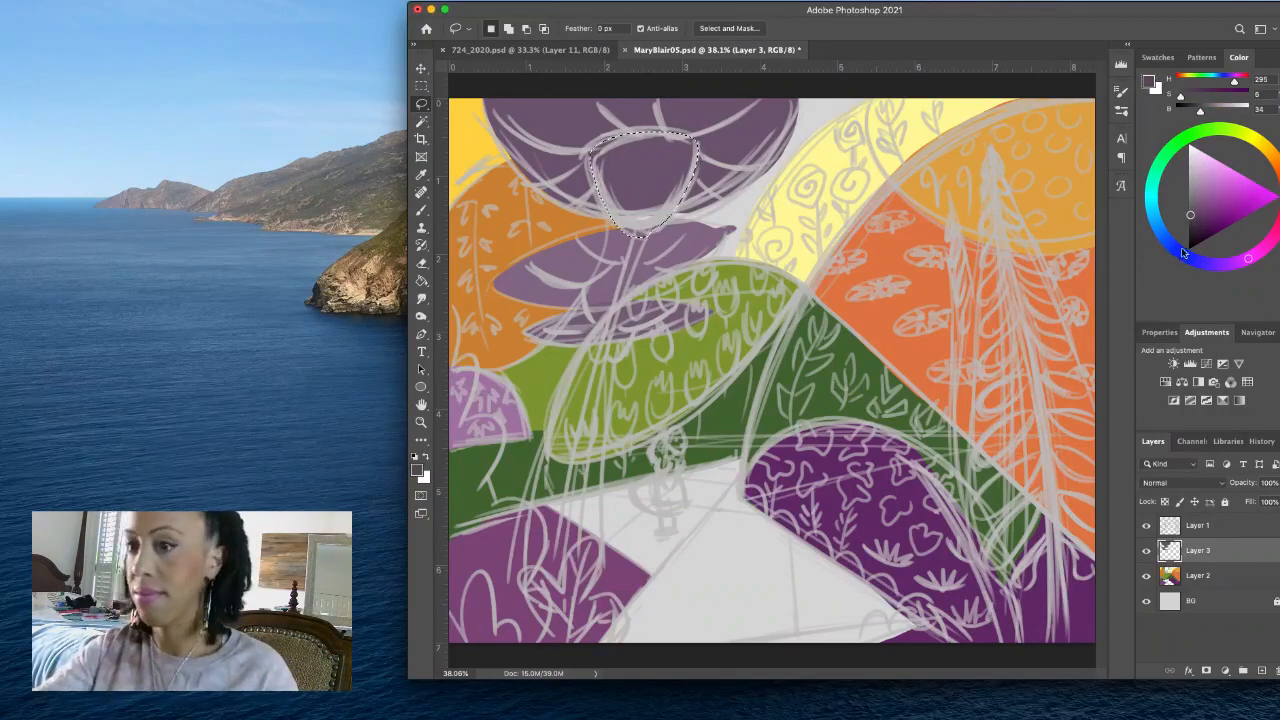
pyautogui.hotkey('alt', 'BackSpace')
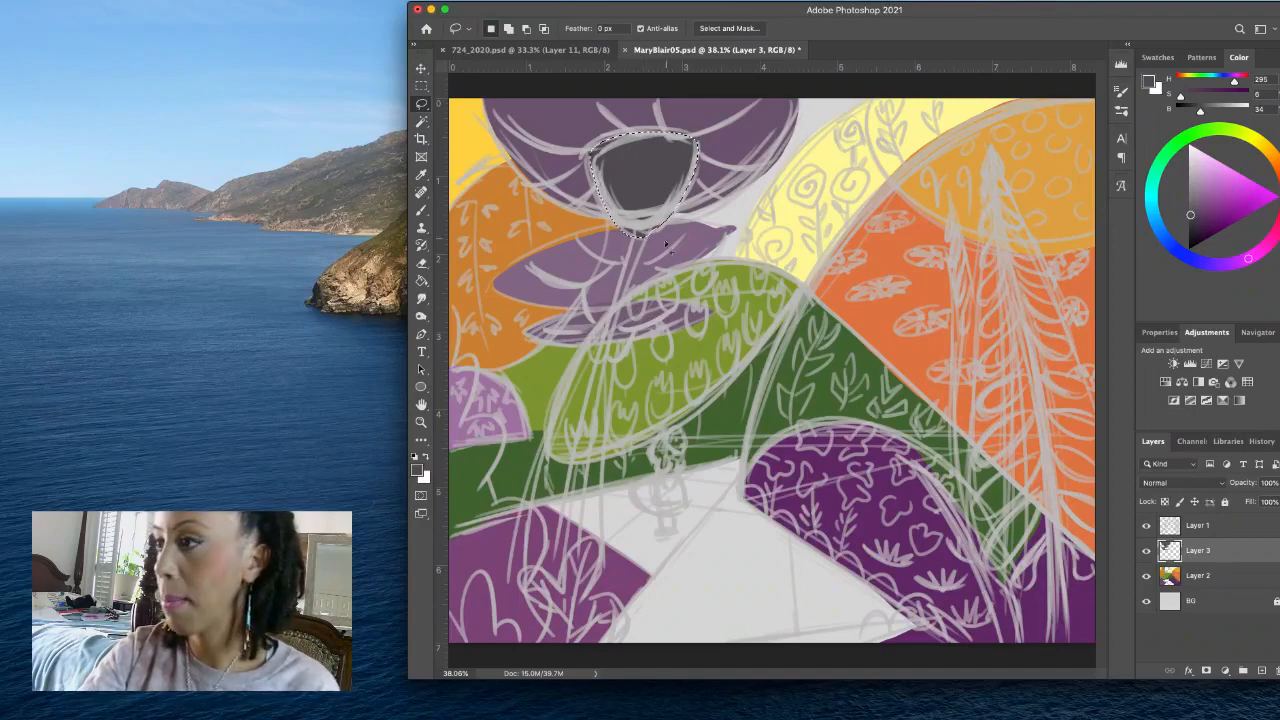
pyautogui.press('super+d')
# - Lasso the slanting trunk below the large canopy and the small cup on the middle canopy, filling both with the same dark grey
pyautogui.click(634, 234)
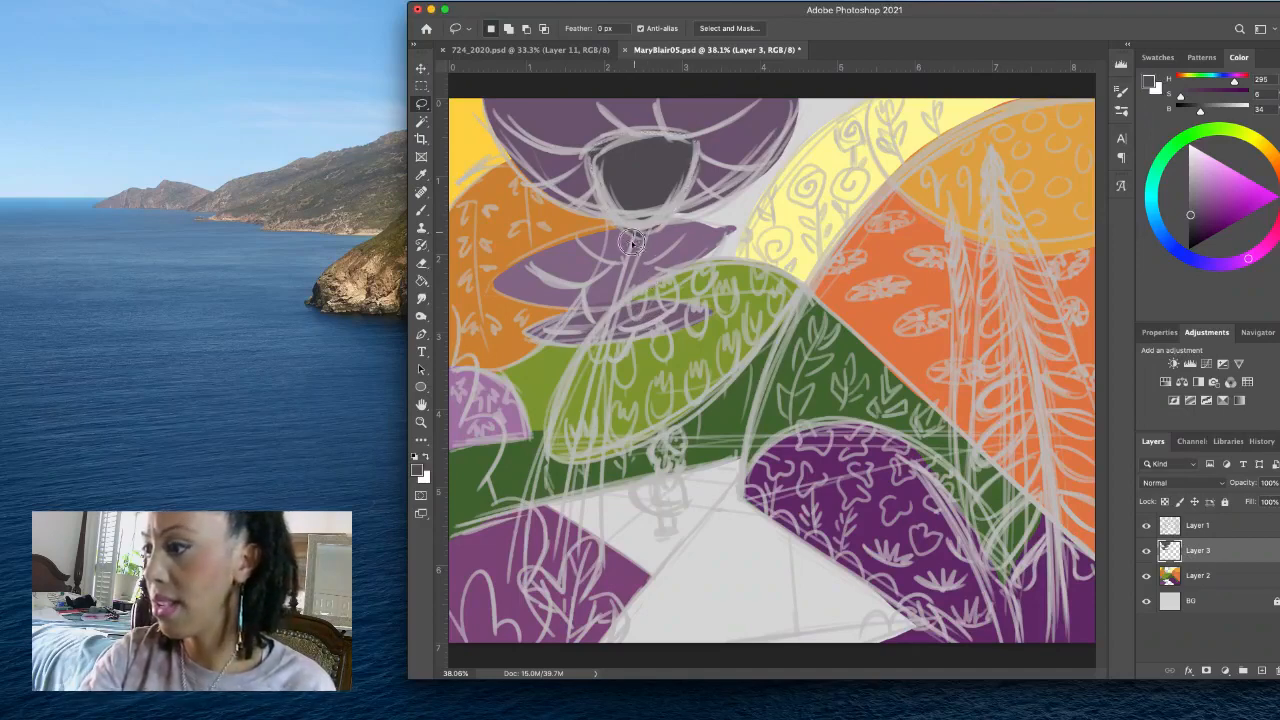
pyautogui.moveTo(565, 480)
pyautogui.mouseDown()
pyautogui.moveTo(553, 572)
pyautogui.moveTo(655, 208)
pyautogui.mouseUp()
pyautogui.hotkey('alt', 'BackSpace')
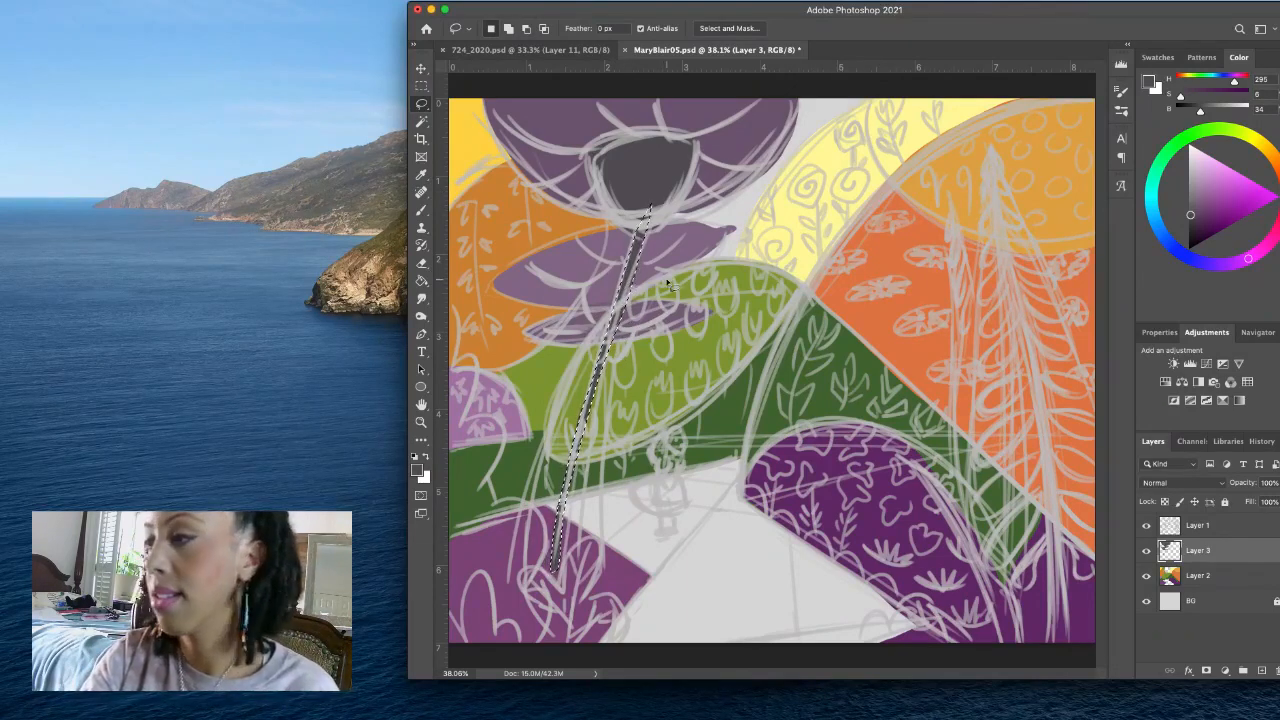
pyautogui.press('super+d')
pyautogui.moveTo(626, 263)
pyautogui.mouseDown()
pyautogui.moveTo(581, 289)
pyautogui.moveTo(602, 328)
pyautogui.moveTo(632, 265)
pyautogui.mouseUp()
pyautogui.hotkey('alt', 'BackSpace')
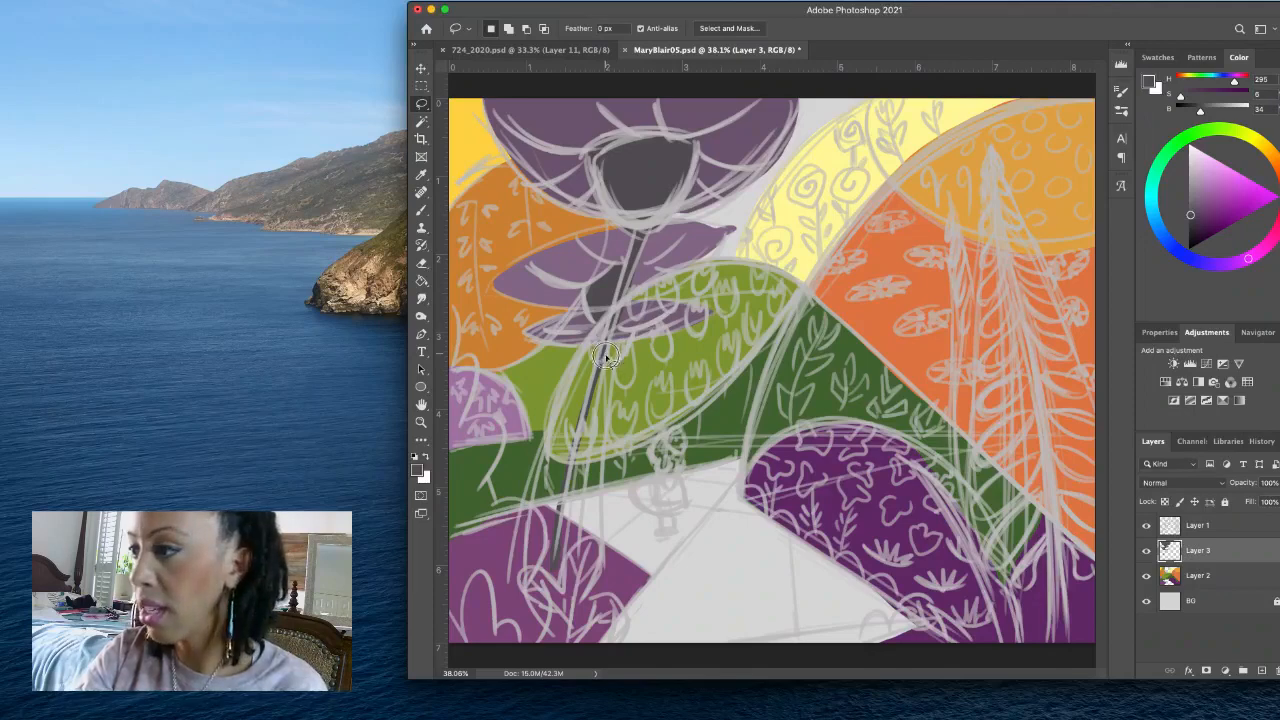
# - Lasso the thin curved stems on either side of the slanting trunk, fill them with the dark grey and deselect
pyautogui.moveTo(606, 356)
pyautogui.mouseDown()
pyautogui.moveTo(625, 356)
pyautogui.moveTo(641, 332)
pyautogui.moveTo(606, 326)
pyautogui.moveTo(612, 372)
pyautogui.mouseUp()
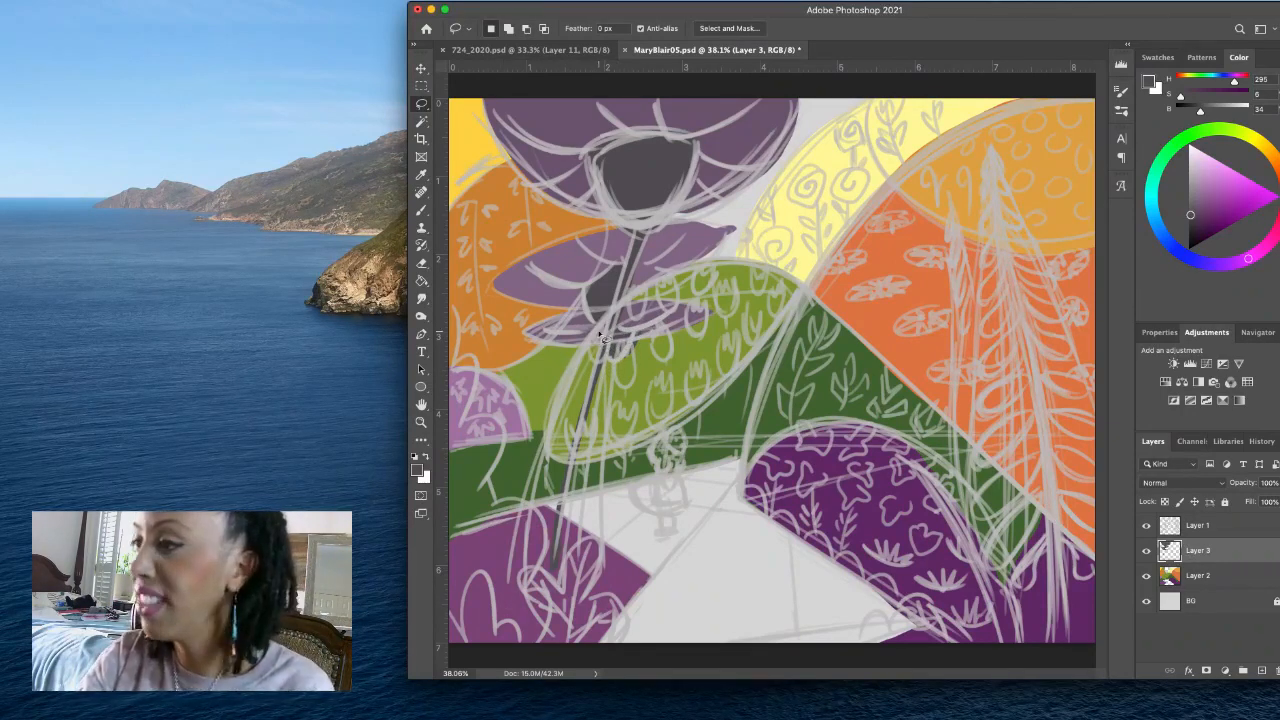
pyautogui.moveTo(596, 322)
pyautogui.mouseDown()
pyautogui.moveTo(548, 410)
pyautogui.moveTo(512, 503)
pyautogui.moveTo(522, 508)
pyautogui.moveTo(605, 316)
pyautogui.mouseUp()
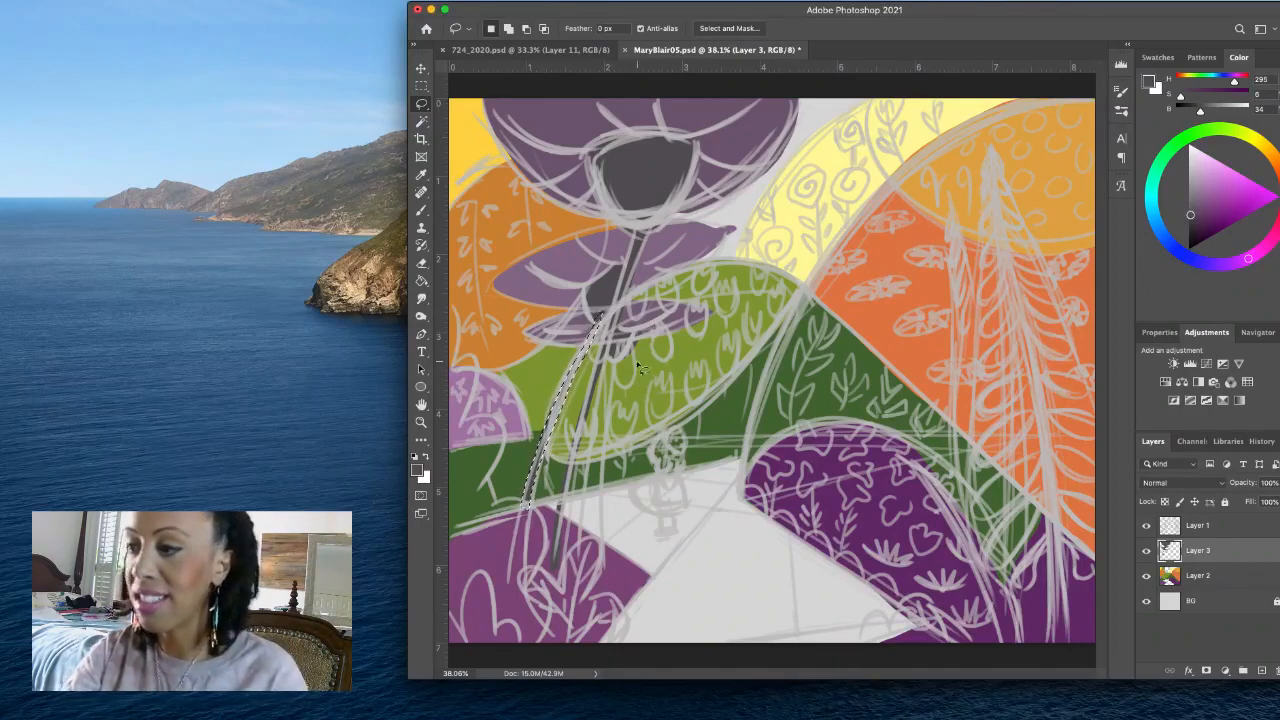
pyautogui.hotkey('alt', 'BackSpace')
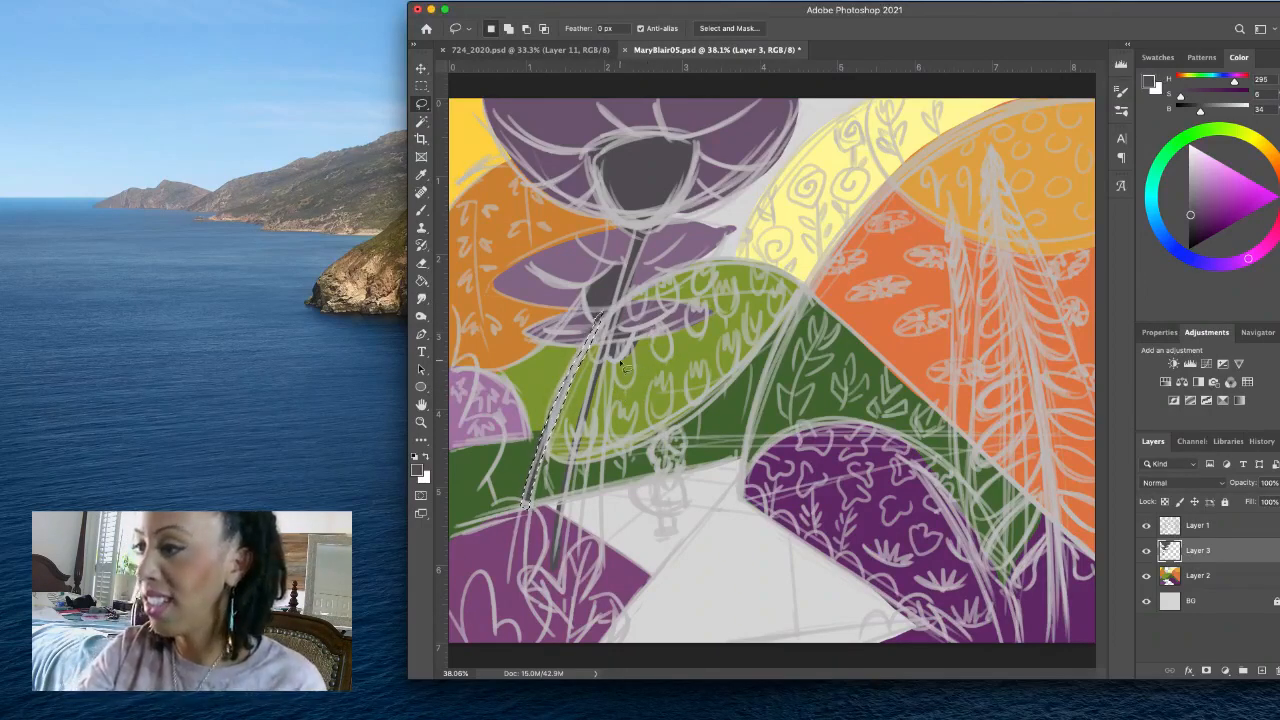
pyautogui.press('super+d')
pyautogui.moveTo(632, 349)
pyautogui.mouseDown()
pyautogui.moveTo(604, 415)
pyautogui.moveTo(588, 560)
pyautogui.moveTo(596, 430)
pyautogui.moveTo(624, 350)
pyautogui.mouseUp()
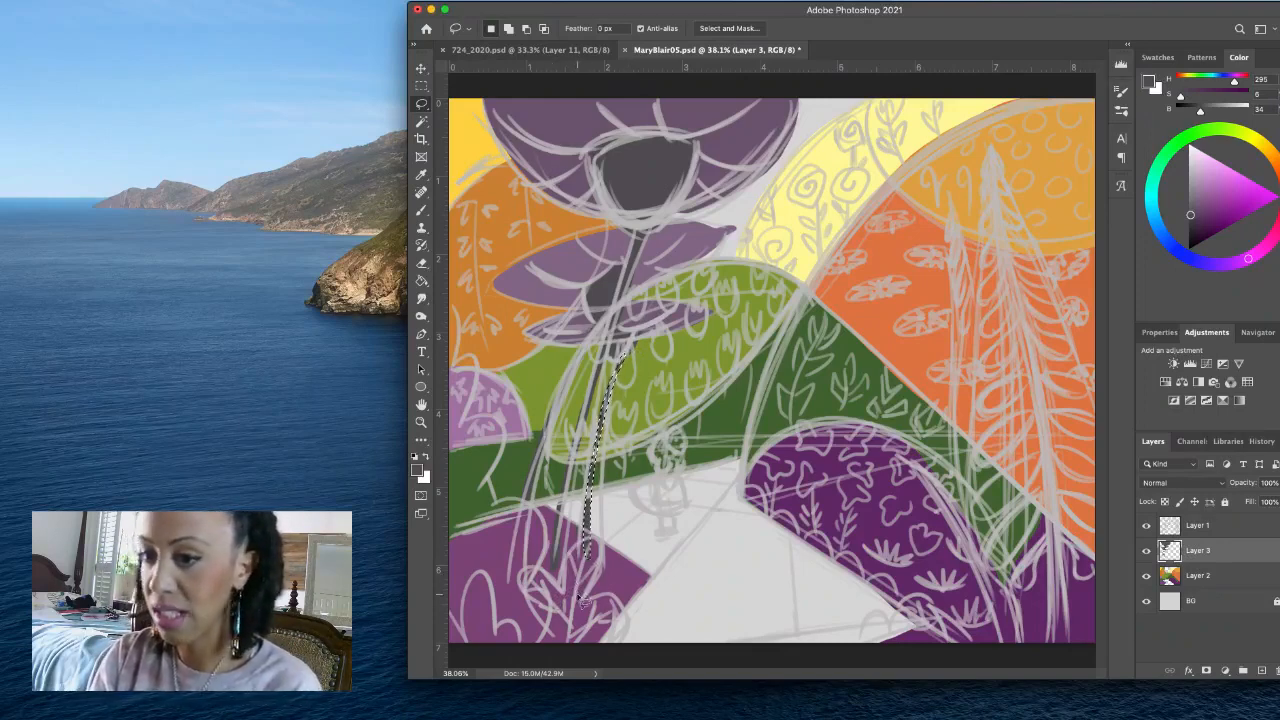
pyautogui.press('super+d')
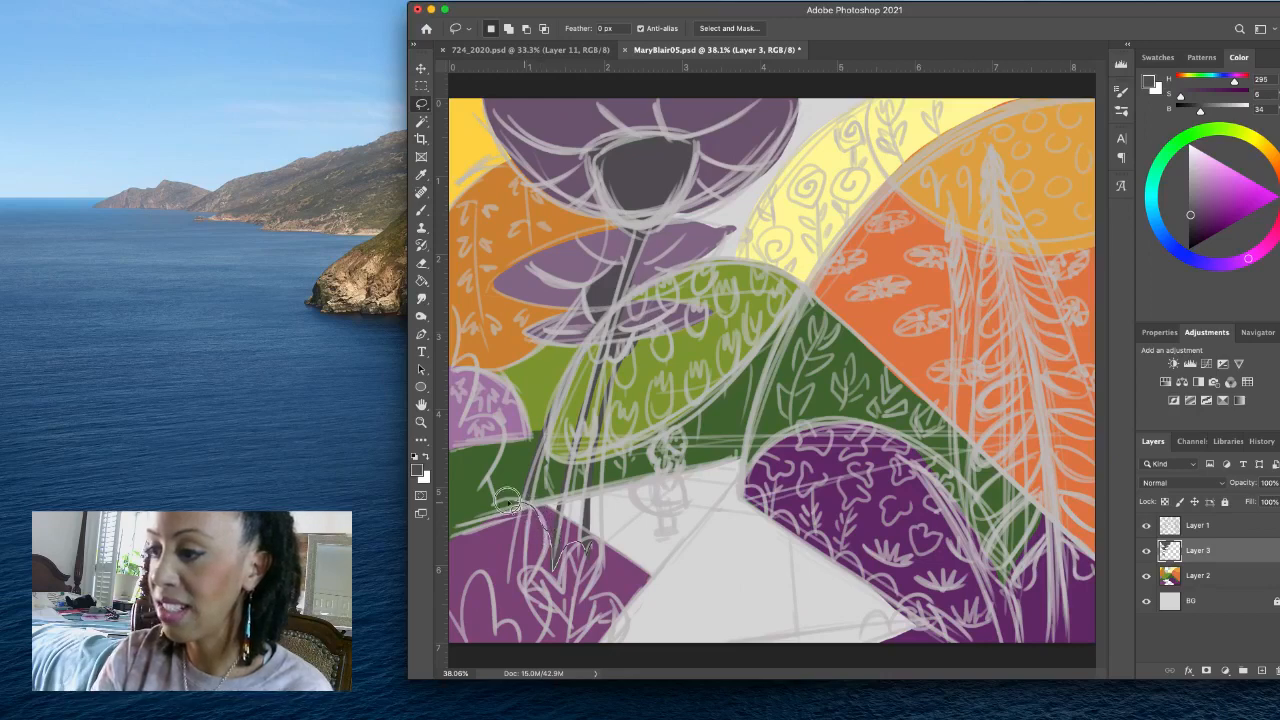
# - Lasso the scalloped bush along the lower-left canvas edge, fill it with dark maroon at H 329, S 48, B 31, and deselect
pyautogui.moveTo(506, 500)
pyautogui.mouseDown()
pyautogui.moveTo(499, 427)
pyautogui.moveTo(464, 420)
pyautogui.moveTo(485, 388)
pyautogui.moveTo(477, 366)
pyautogui.moveTo(452, 362)
pyautogui.moveTo(448, 315)
pyautogui.moveTo(429, 653)
pyautogui.moveTo(608, 666)
pyautogui.moveTo(623, 623)
pyautogui.moveTo(587, 599)
pyautogui.mouseUp()
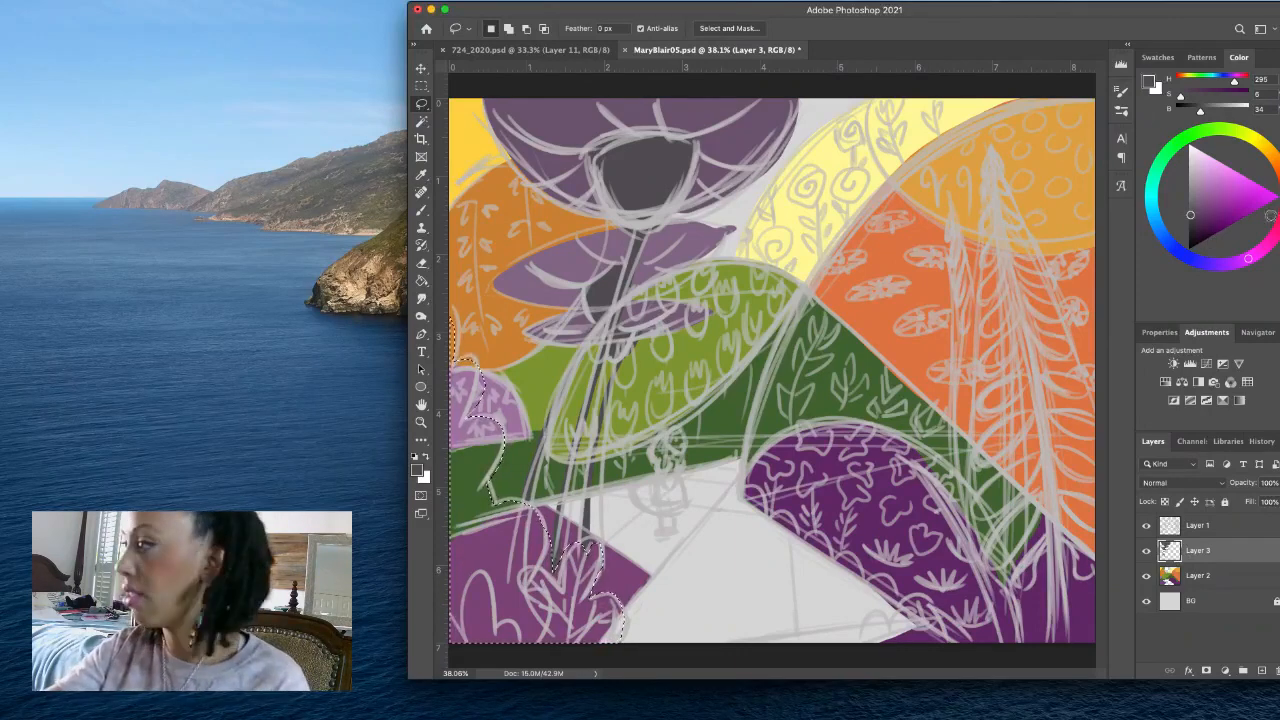
pyautogui.moveTo(1202, 218); pyautogui.dragTo(1202, 225)
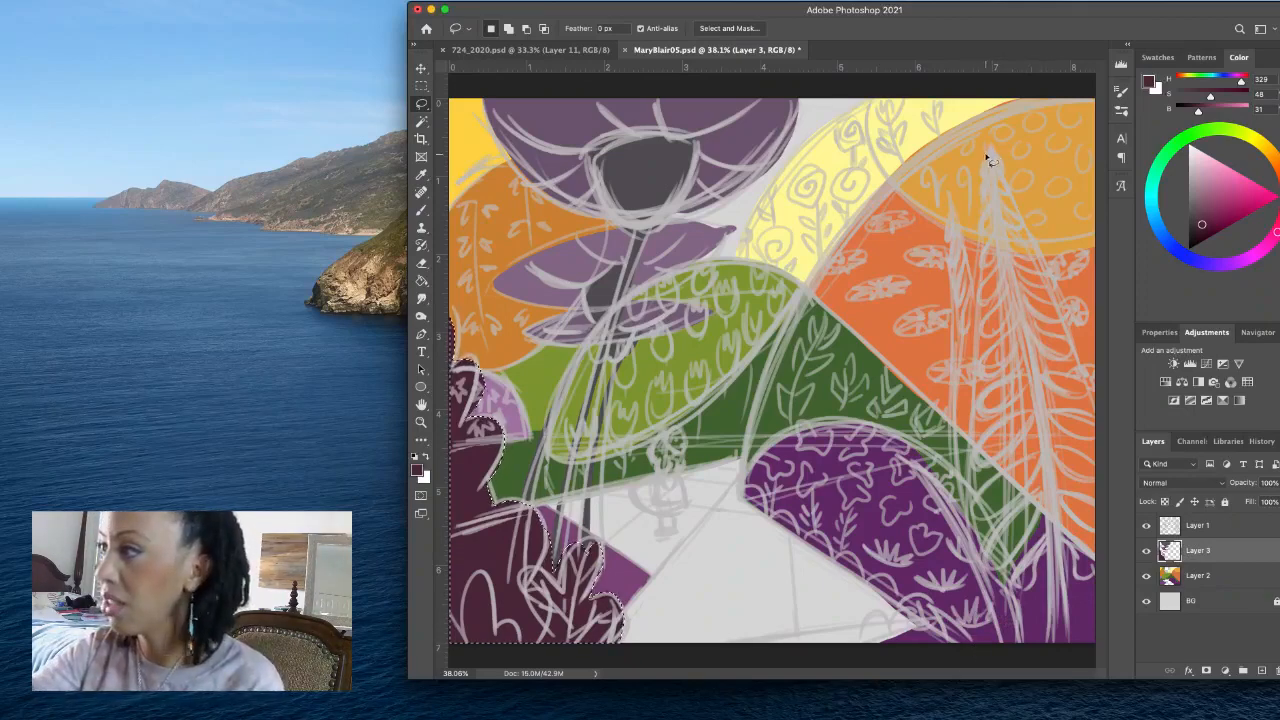
pyautogui.press('super+d')
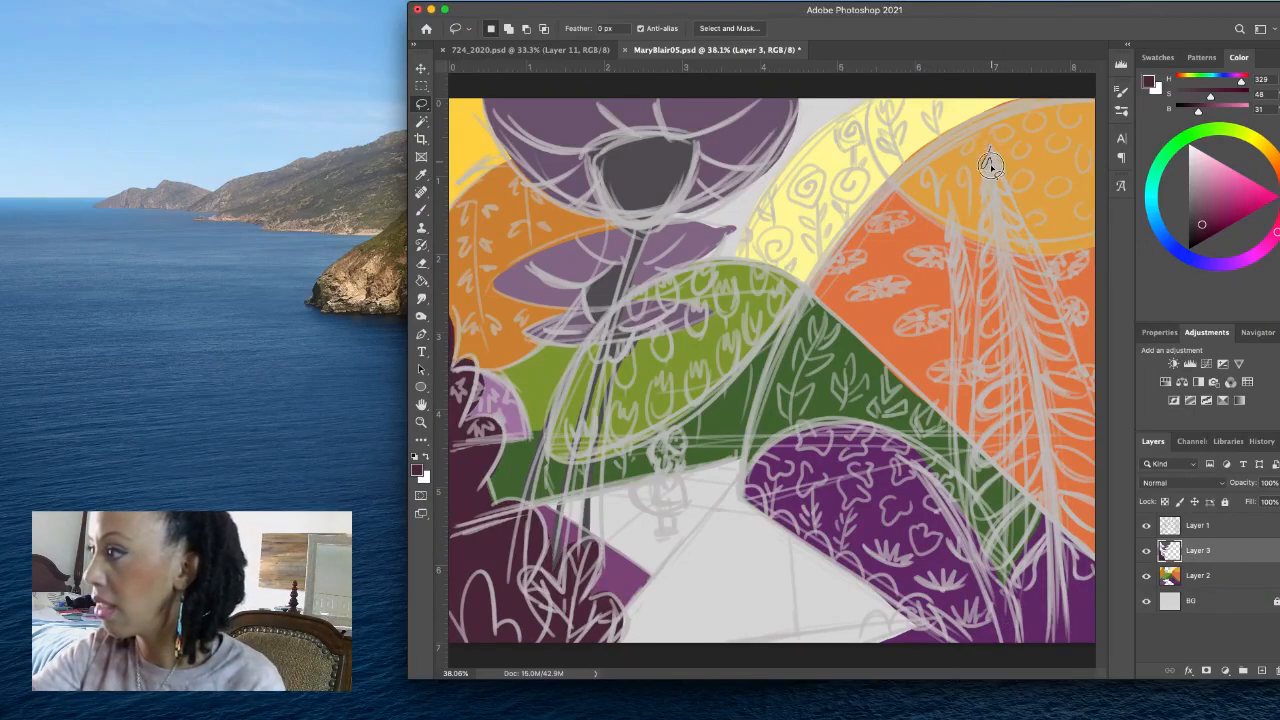
# - Lasso the tall fern-like tree with its leaves and trunk and fill it with darker maroon at H 329, S 49, B 25
pyautogui.moveTo(990, 165)
pyautogui.mouseDown()
pyautogui.moveTo(978, 240)
pyautogui.moveTo(997, 224)
pyautogui.moveTo(982, 265)
pyautogui.moveTo(1000, 246)
pyautogui.moveTo(999, 265)
pyautogui.moveTo(983, 283)
pyautogui.moveTo(994, 297)
pyautogui.moveTo(1001, 271)
pyautogui.moveTo(1003, 290)
pyautogui.moveTo(982, 333)
pyautogui.moveTo(1009, 300)
pyautogui.moveTo(1014, 314)
pyautogui.moveTo(980, 369)
pyautogui.moveTo(1001, 373)
pyautogui.moveTo(1017, 331)
pyautogui.moveTo(1023, 361)
pyautogui.moveTo(980, 412)
pyautogui.moveTo(1024, 403)
pyautogui.moveTo(1030, 382)
pyautogui.moveTo(1030, 408)
pyautogui.moveTo(1000, 422)
pyautogui.moveTo(1025, 445)
pyautogui.moveTo(1038, 430)
pyautogui.moveTo(975, 500)
pyautogui.moveTo(992, 522)
pyautogui.moveTo(1040, 474)
pyautogui.moveTo(982, 562)
pyautogui.moveTo(1010, 560)
pyautogui.moveTo(1050, 498)
pyautogui.moveTo(1052, 518)
pyautogui.moveTo(1005, 585)
pyautogui.moveTo(1012, 600)
pyautogui.moveTo(1047, 547)
pyautogui.moveTo(1049, 643)
pyautogui.moveTo(1064, 635)
pyautogui.moveTo(1064, 536)
pyautogui.moveTo(1080, 585)
pyautogui.moveTo(1092, 570)
pyautogui.moveTo(1057, 515)
pyautogui.moveTo(1094, 535)
pyautogui.moveTo(1090, 500)
pyautogui.moveTo(1048, 468)
pyautogui.moveTo(1090, 472)
pyautogui.moveTo(1050, 420)
pyautogui.moveTo(1090, 447)
pyautogui.moveTo(1087, 406)
pyautogui.moveTo(1034, 378)
pyautogui.moveTo(1090, 392)
pyautogui.moveTo(1046, 364)
pyautogui.moveTo(1040, 347)
pyautogui.moveTo(1064, 368)
pyautogui.moveTo(1076, 352)
pyautogui.moveTo(1025, 312)
pyautogui.moveTo(1068, 318)
pyautogui.moveTo(1020, 288)
pyautogui.moveTo(1054, 280)
pyautogui.moveTo(1013, 262)
pyautogui.moveTo(1046, 258)
pyautogui.moveTo(1008, 244)
pyautogui.moveTo(1036, 232)
pyautogui.moveTo(1005, 205)
pyautogui.mouseUp()
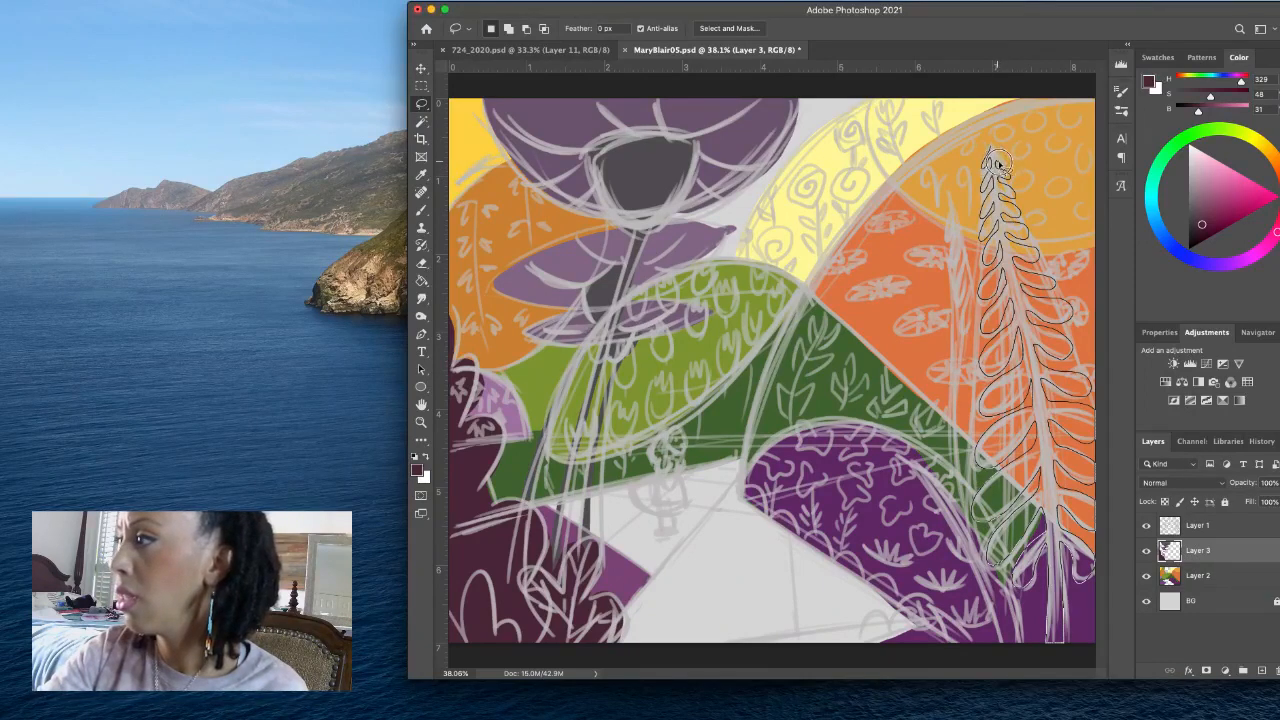
pyautogui.moveTo(995, 150); pyautogui.dragTo(997, 150)
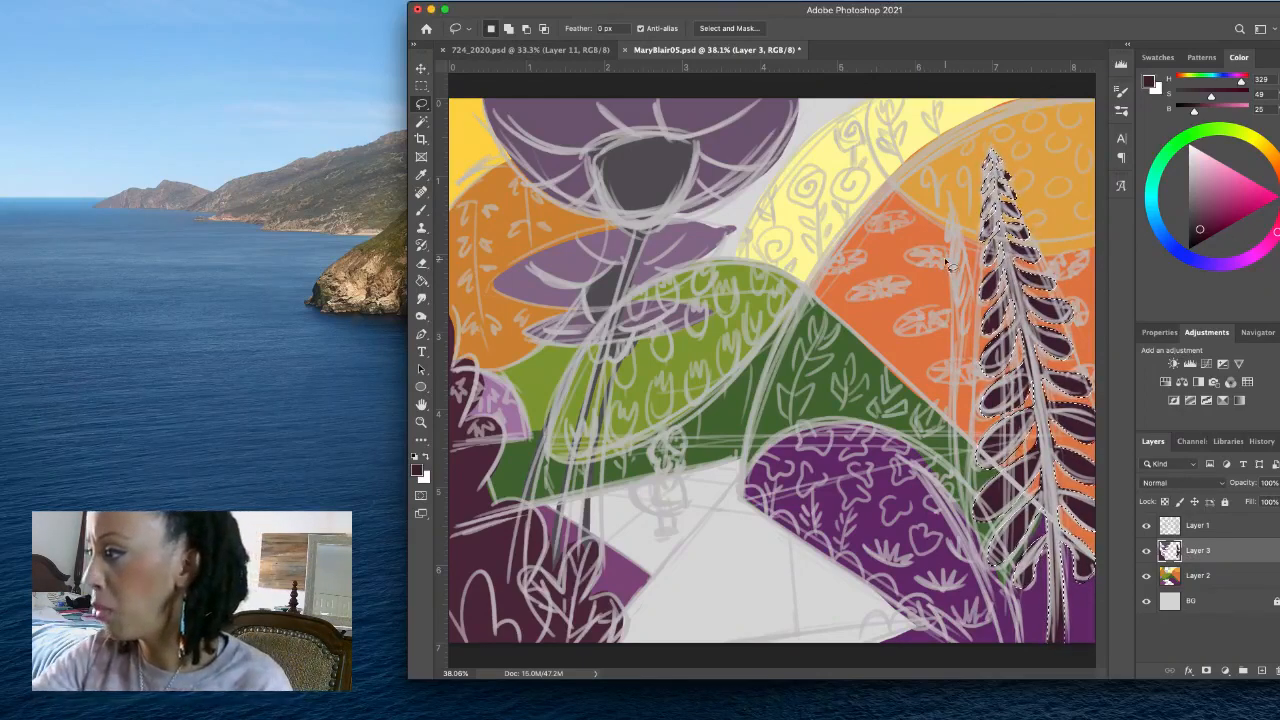
# - Lasso the thin wavy trunk beside the fern-like tree down to the canvas bottom and fill it with the dark maroon
pyautogui.moveTo(947, 262); pyautogui.dragTo(955, 318)
pyautogui.moveTo(953, 375); pyautogui.dragTo(950, 440)
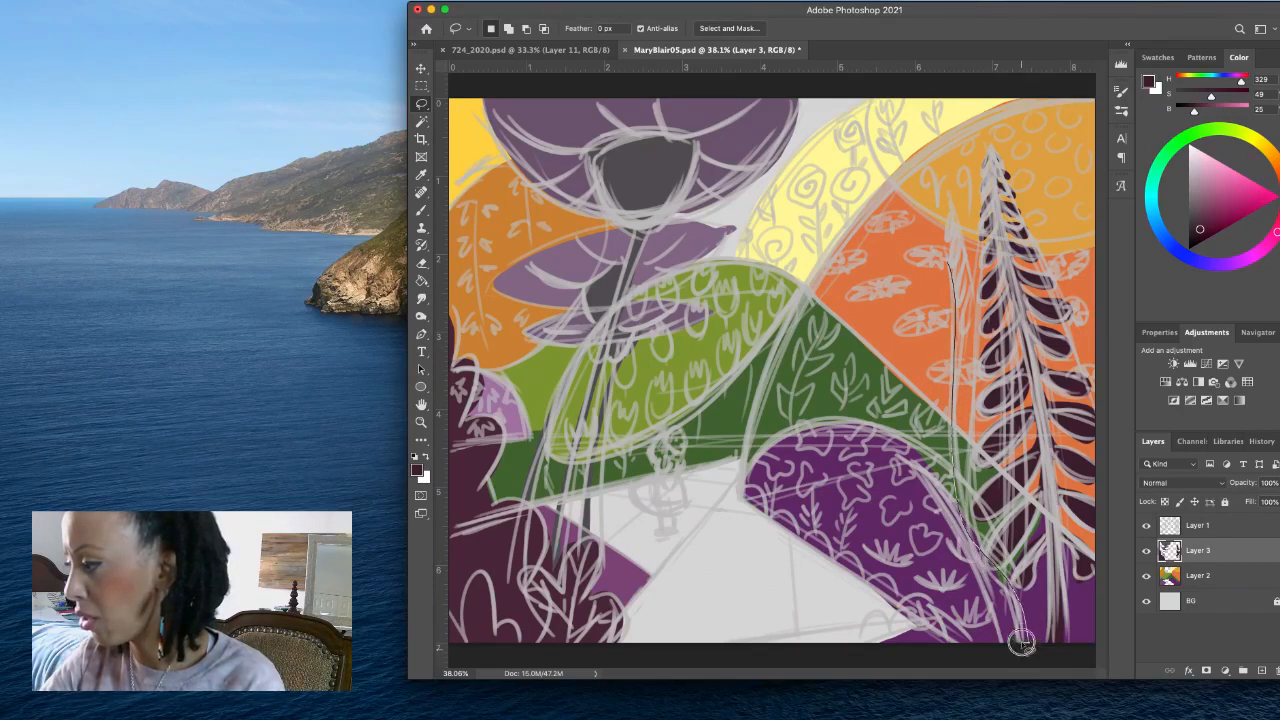
pyautogui.moveTo(987, 568)
pyautogui.mouseDown()
pyautogui.moveTo(947, 507)
pyautogui.moveTo(940, 242)
pyautogui.mouseUp()
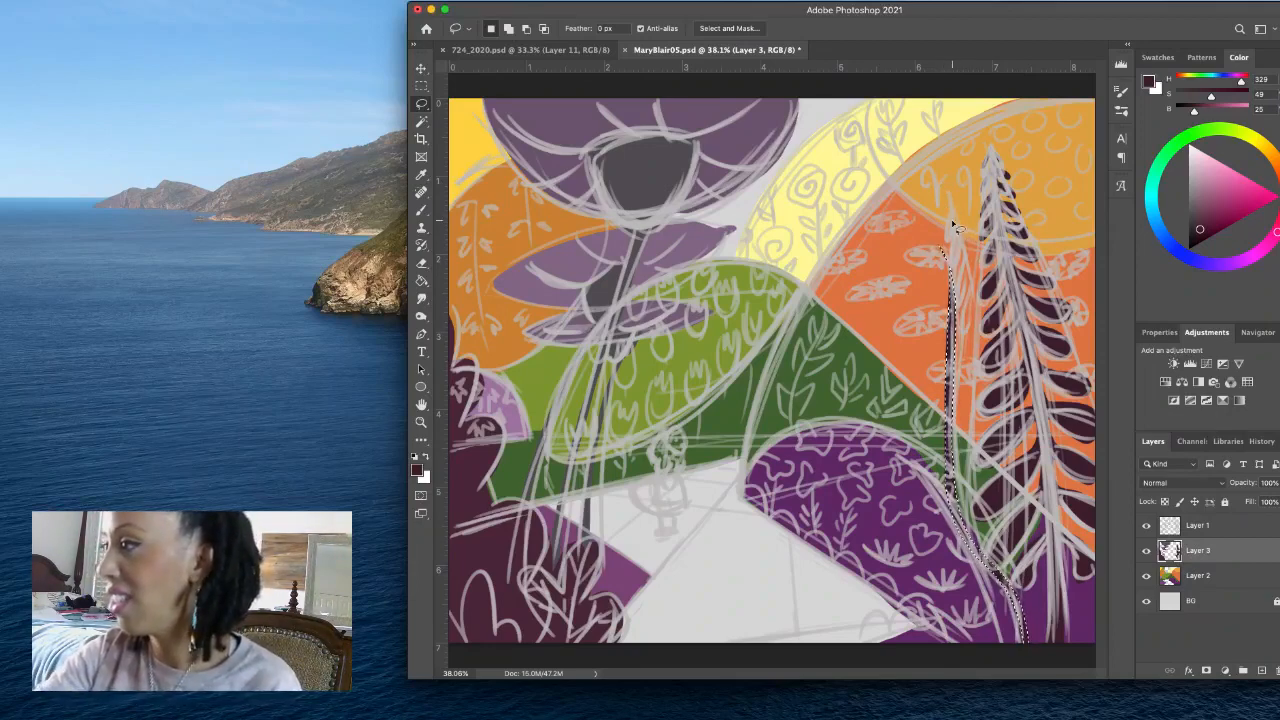
# - Lasso the narrow jagged-edged tree between the thin trunk and the fern-like tree, fill it with the dark maroon and deselect
pyautogui.moveTo(953, 214)
pyautogui.mouseDown()
pyautogui.moveTo(968, 332)
pyautogui.moveTo(962, 485)
pyautogui.moveTo(992, 567)
pyautogui.moveTo(975, 497)
pyautogui.moveTo(968, 260)
pyautogui.mouseUp()
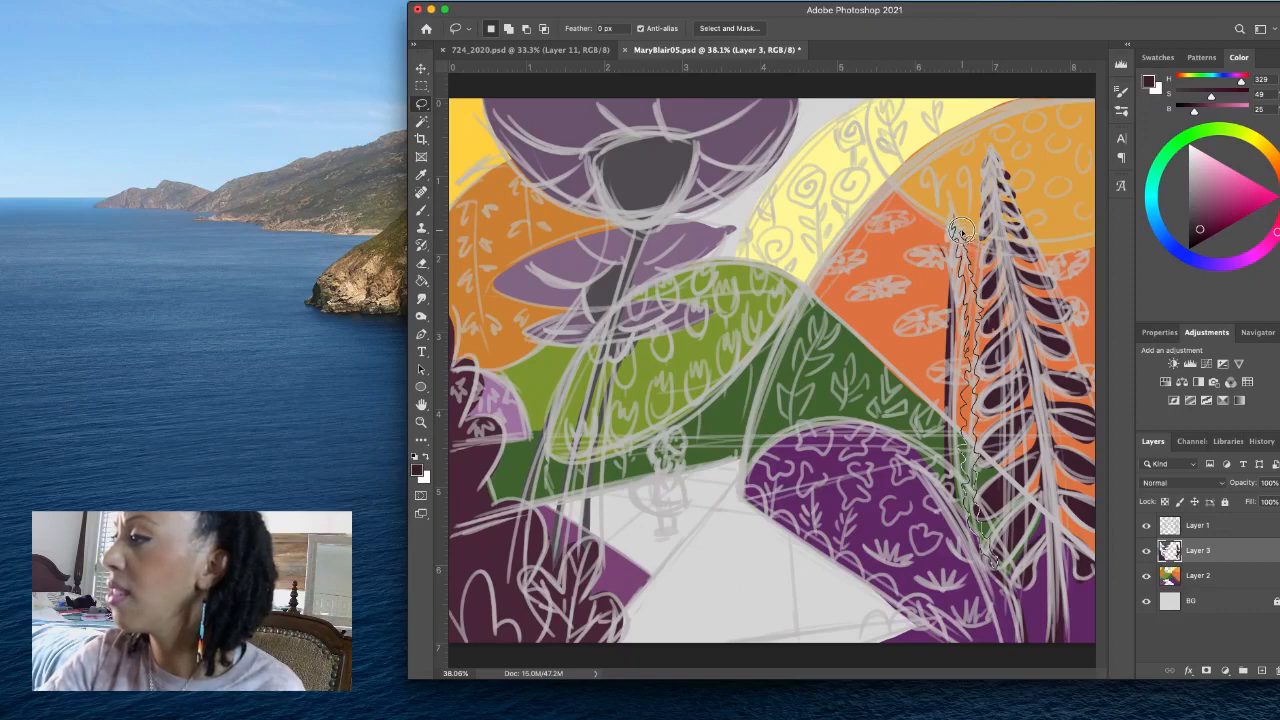
pyautogui.moveTo(959, 223); pyautogui.dragTo(955, 208)
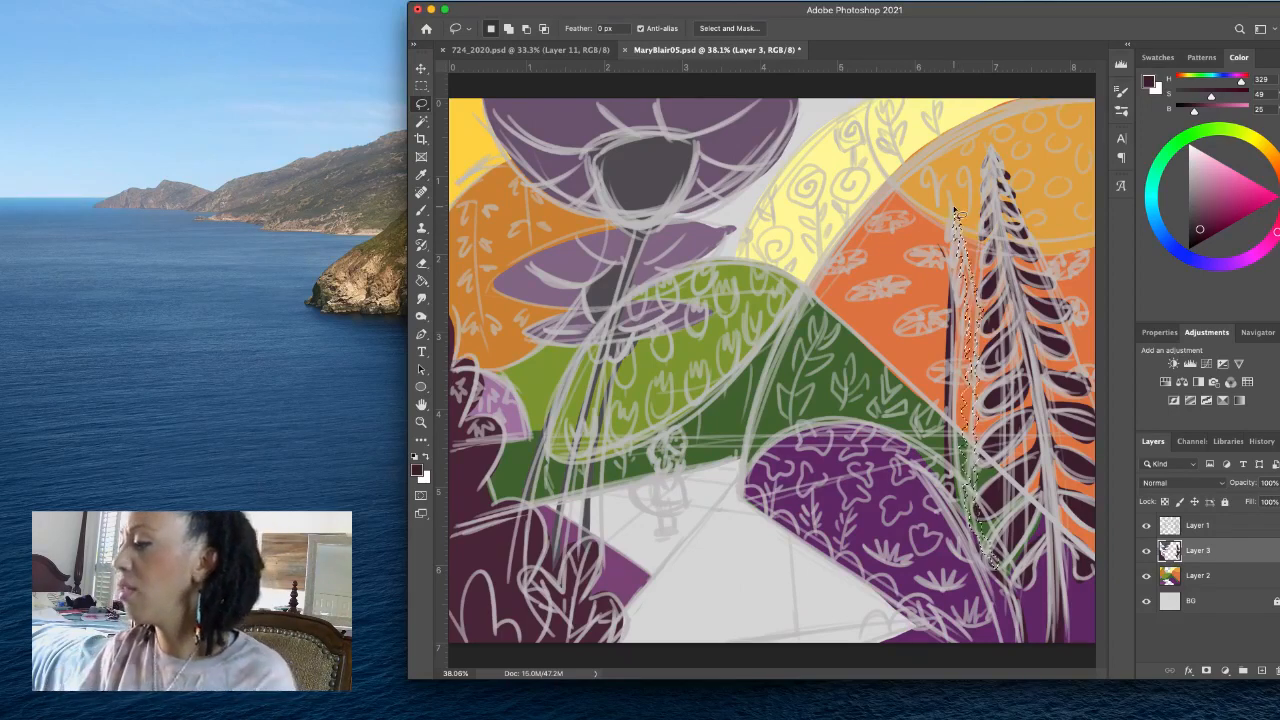
pyautogui.press('alt')
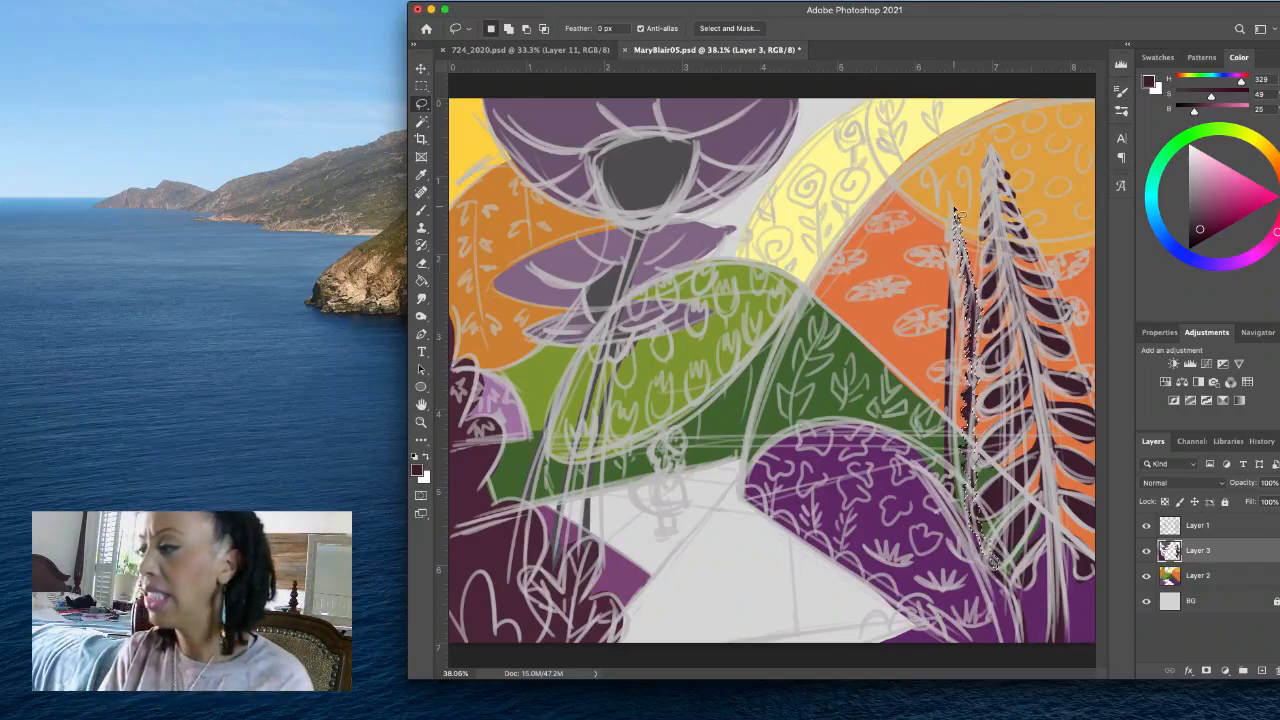
pyautogui.press('super+d')
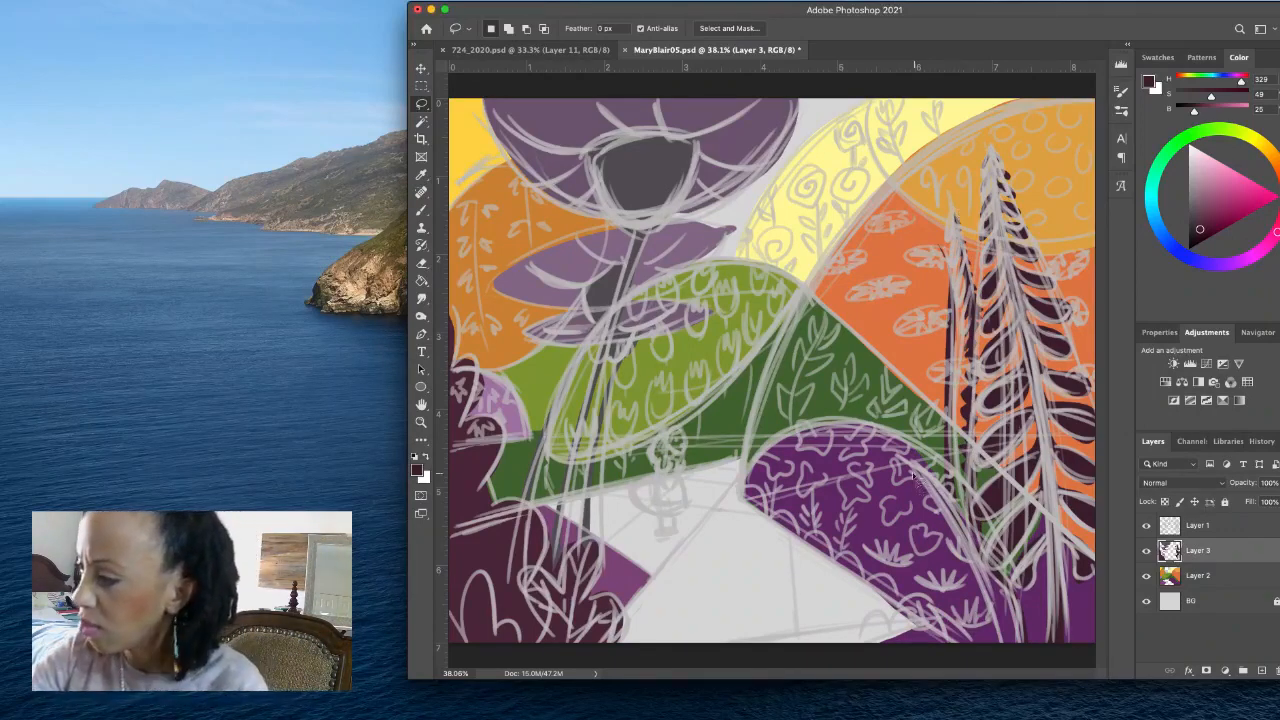
# - Lasso the long curved blade along the purple hill down to the canvas bottom and fill it with dark teal at H 193, S 48, B 22
pyautogui.moveTo(947, 512)
pyautogui.mouseDown()
pyautogui.moveTo(1005, 660)
pyautogui.moveTo(1023, 652)
pyautogui.moveTo(1022, 621)
pyautogui.moveTo(978, 524)
pyautogui.mouseUp()
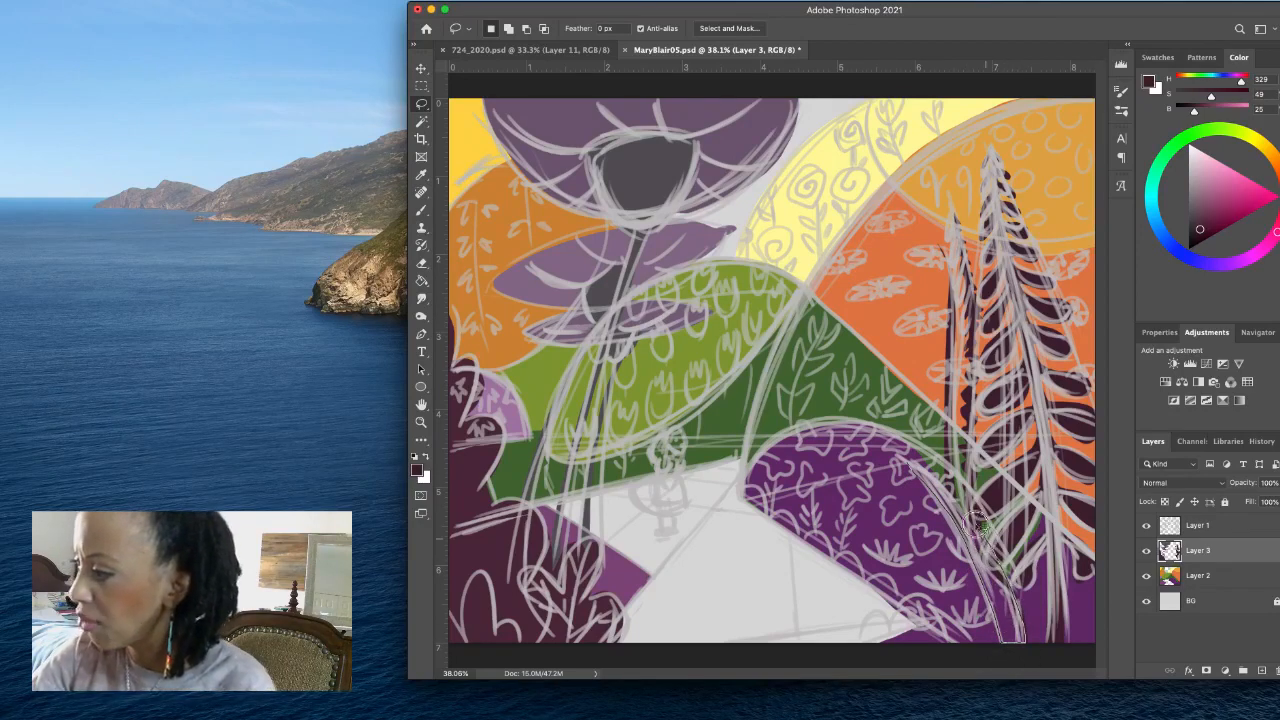
pyautogui.moveTo(902, 457); pyautogui.dragTo(903, 458)
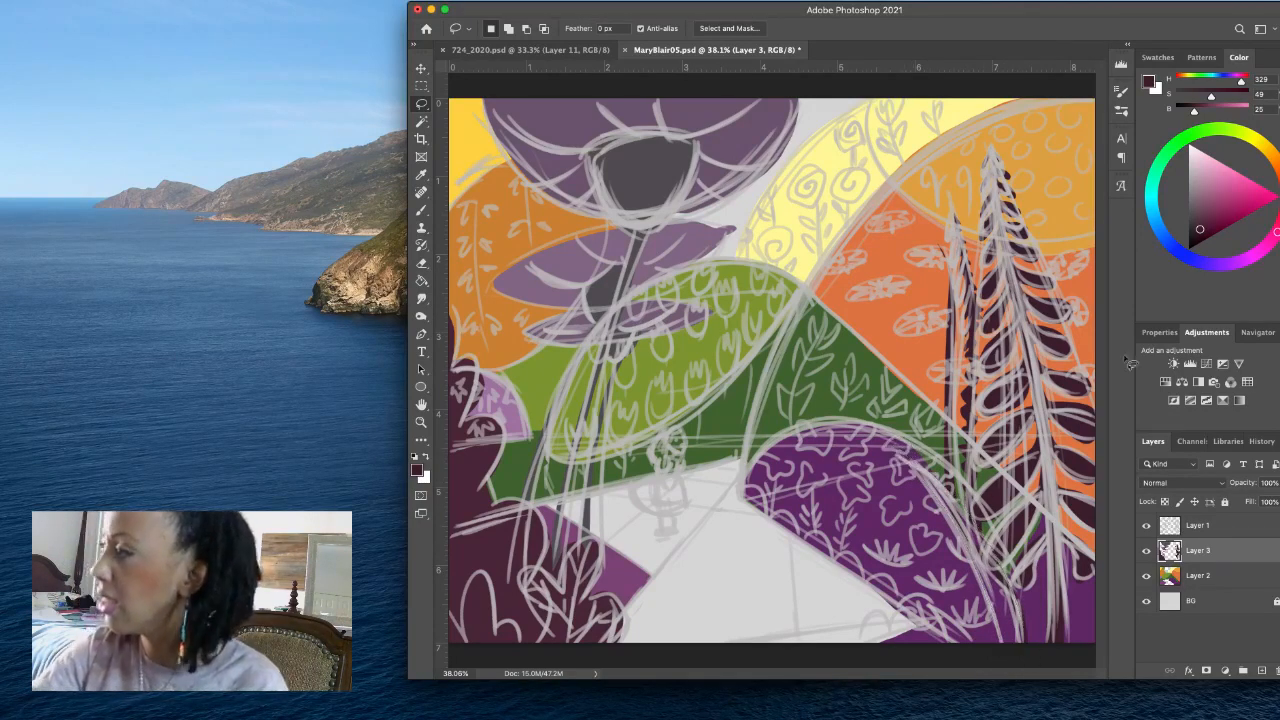
pyautogui.click(1197, 262)
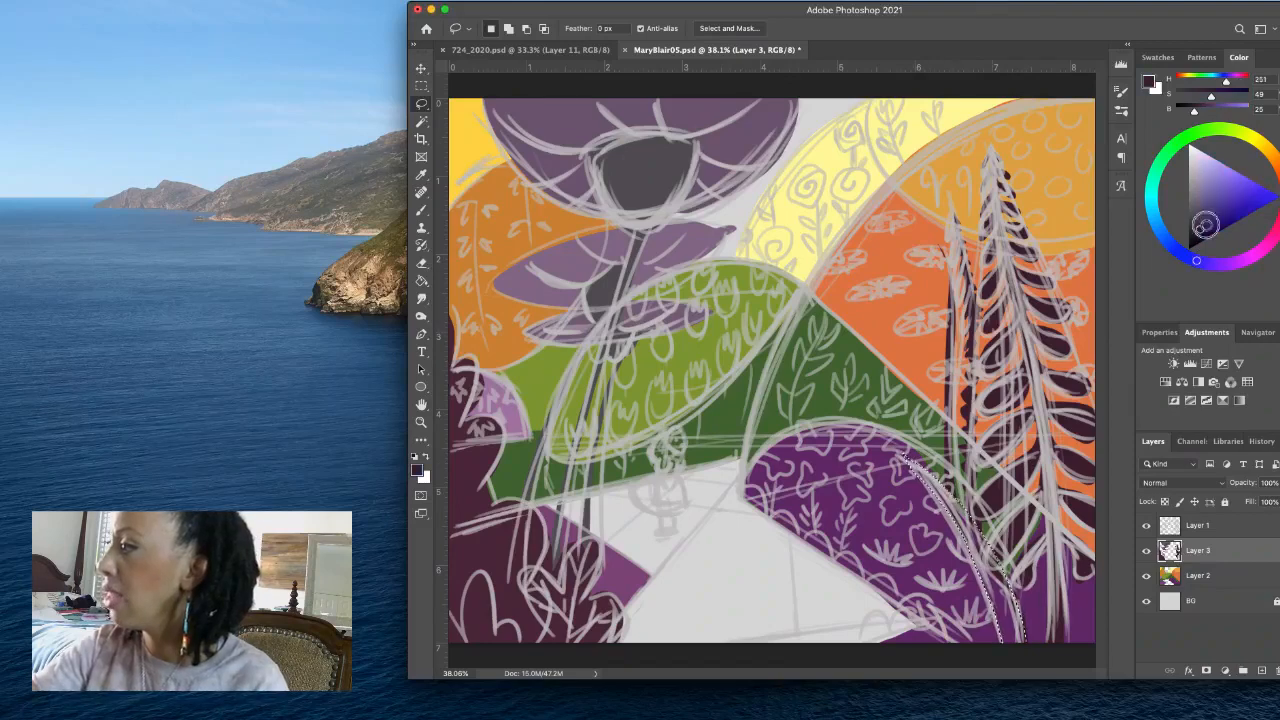
pyautogui.click(1206, 225)
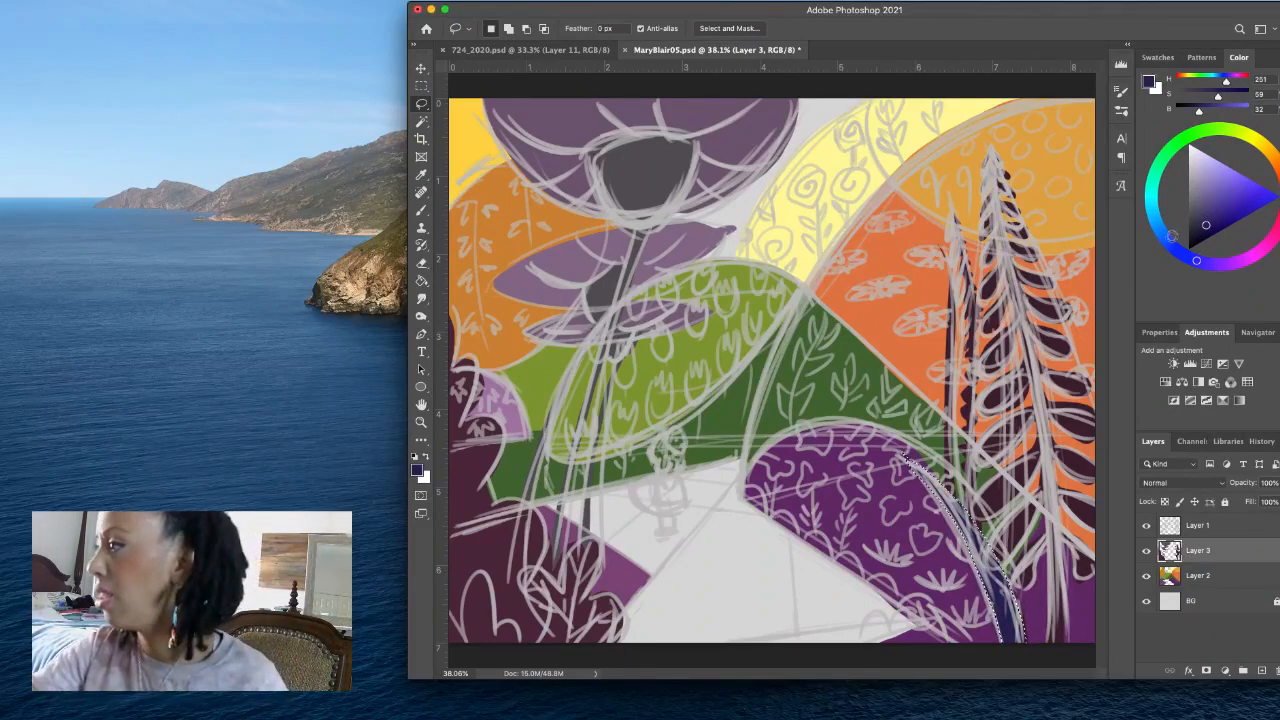
pyautogui.click(1152, 202)
pyautogui.click(1205, 228)
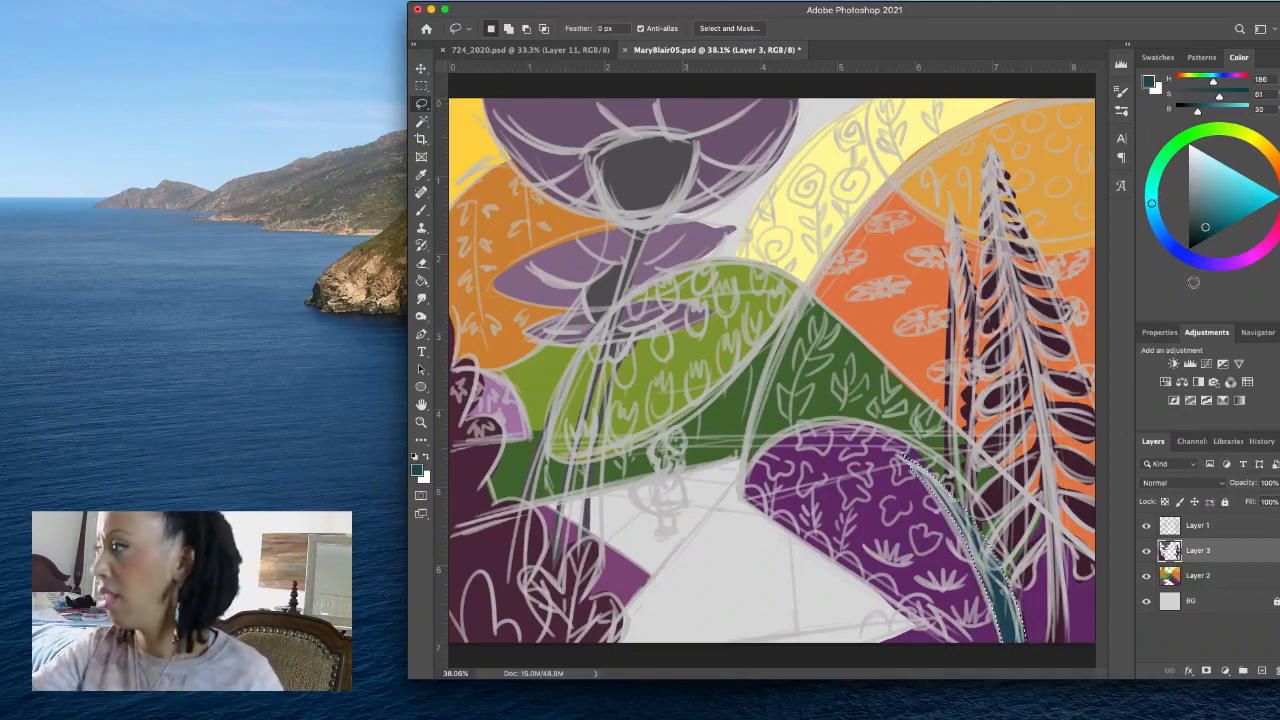
pyautogui.click(1155, 210)
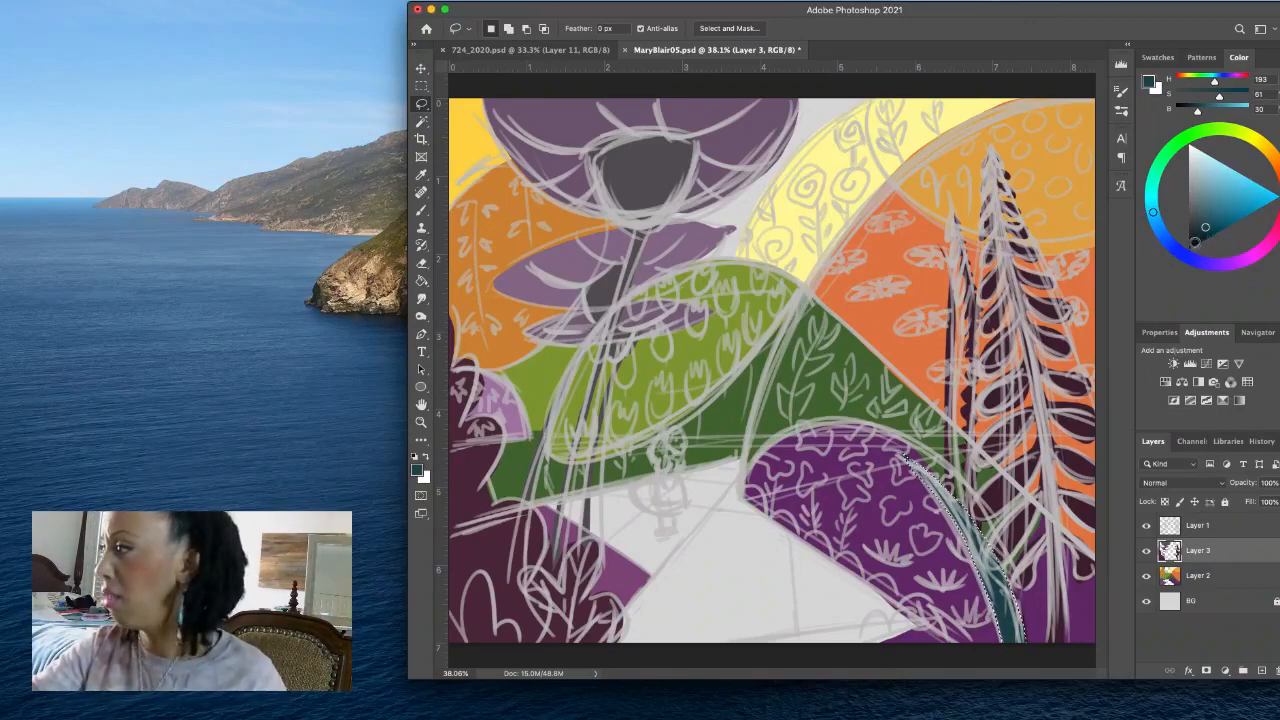
pyautogui.click(1198, 231)
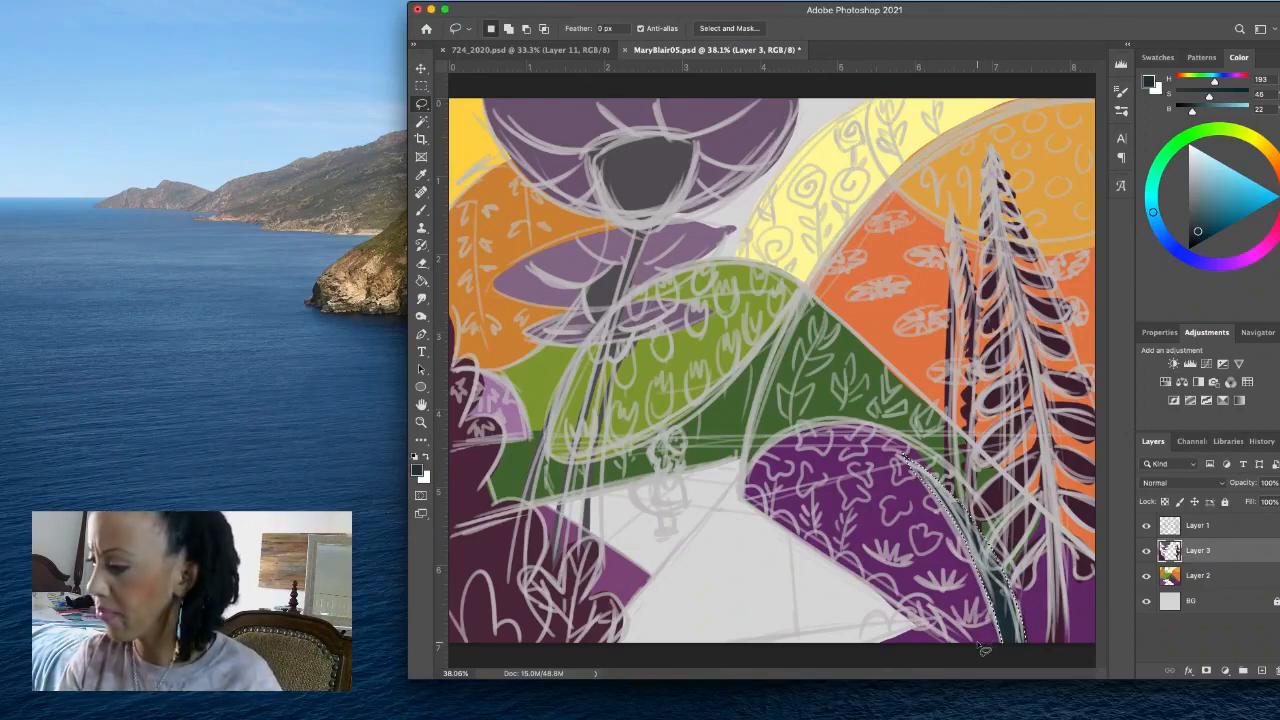
# - Fill two small lassoed blades on the bottom edge and lower-right canvas corner with the dark teal, deselect, and check the colours without the sketch
pyautogui.moveTo(972, 641)
pyautogui.mouseDown()
pyautogui.moveTo(927, 606)
pyautogui.moveTo(957, 655)
pyautogui.mouseUp()
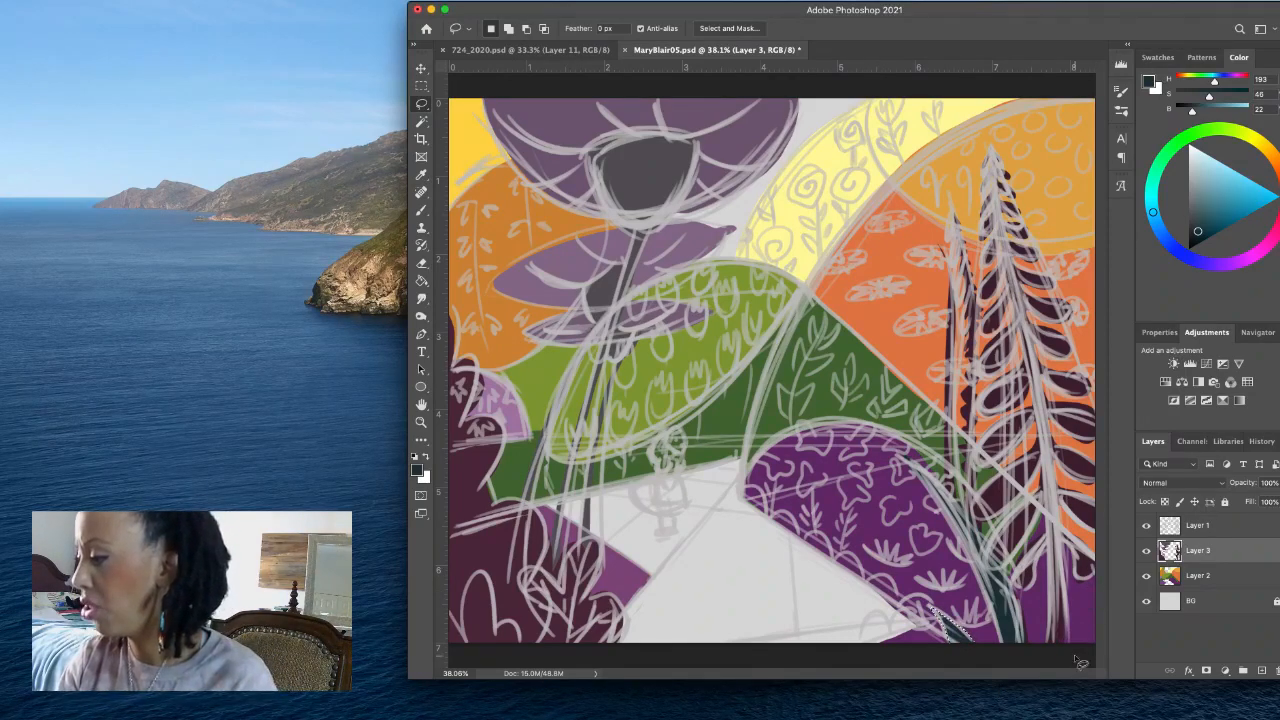
pyautogui.moveTo(1080, 662)
pyautogui.mouseDown()
pyautogui.moveTo(1070, 640)
pyautogui.moveTo(1105, 580)
pyautogui.moveTo(1110, 630)
pyautogui.moveTo(1089, 674)
pyautogui.moveTo(1103, 594)
pyautogui.moveTo(1102, 656)
pyautogui.moveTo(1075, 645)
pyautogui.mouseUp()
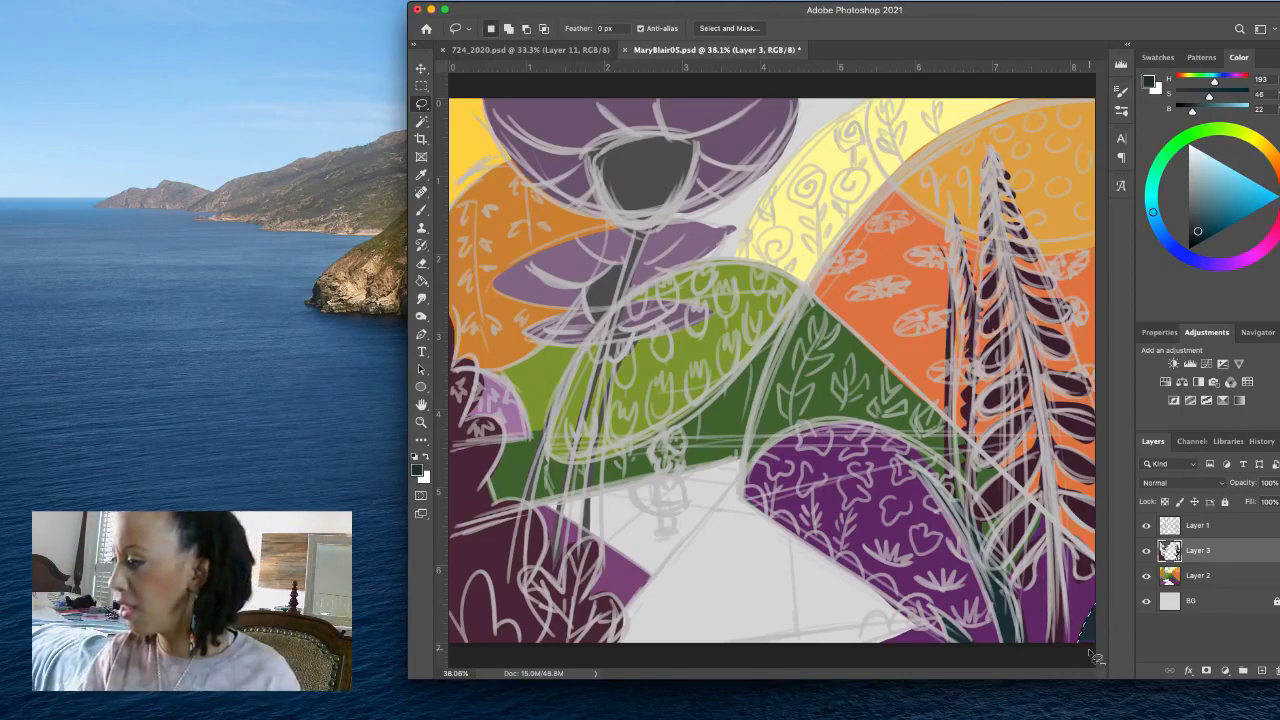
pyautogui.press('super+d')
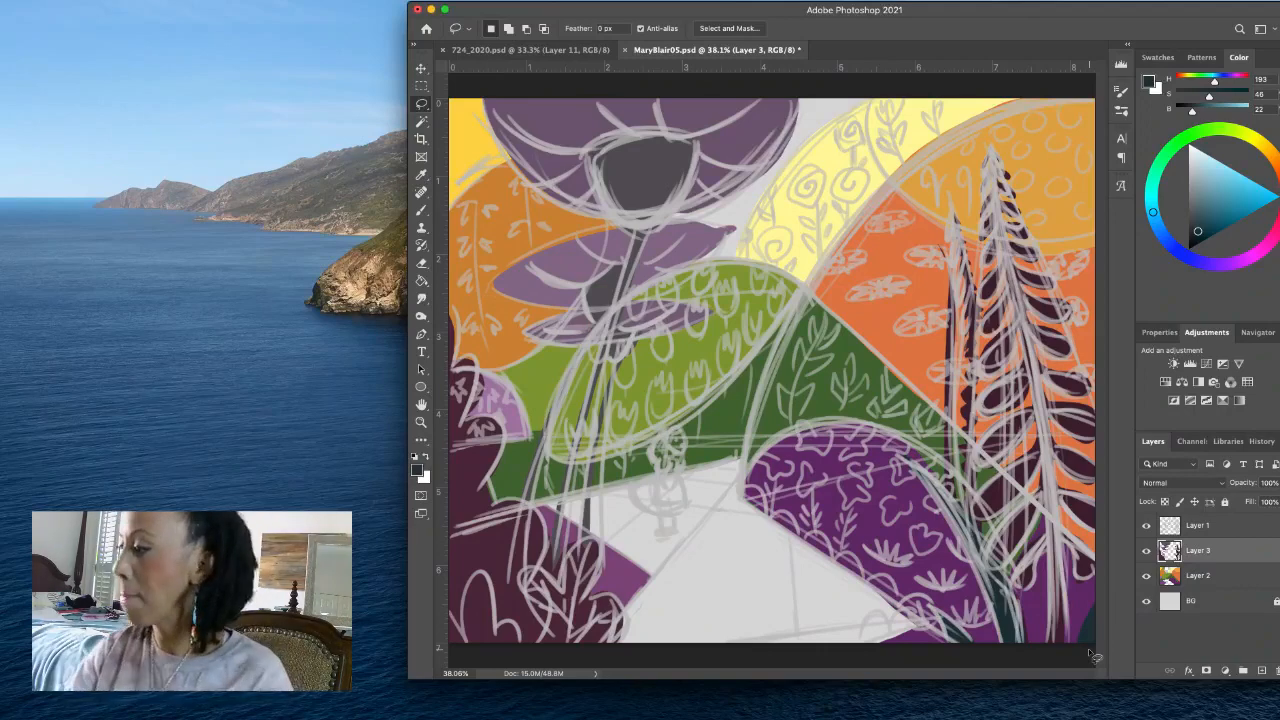
pyautogui.click(1146, 526)
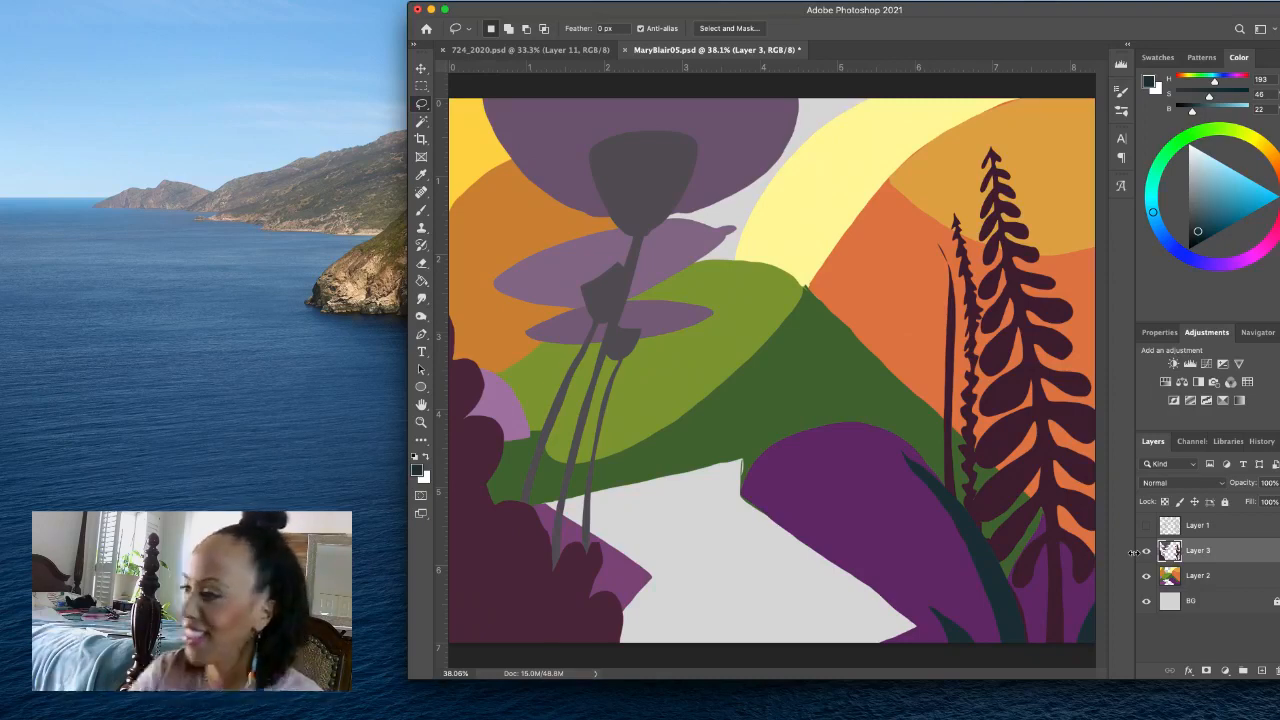
pyautogui.click(1146, 525)
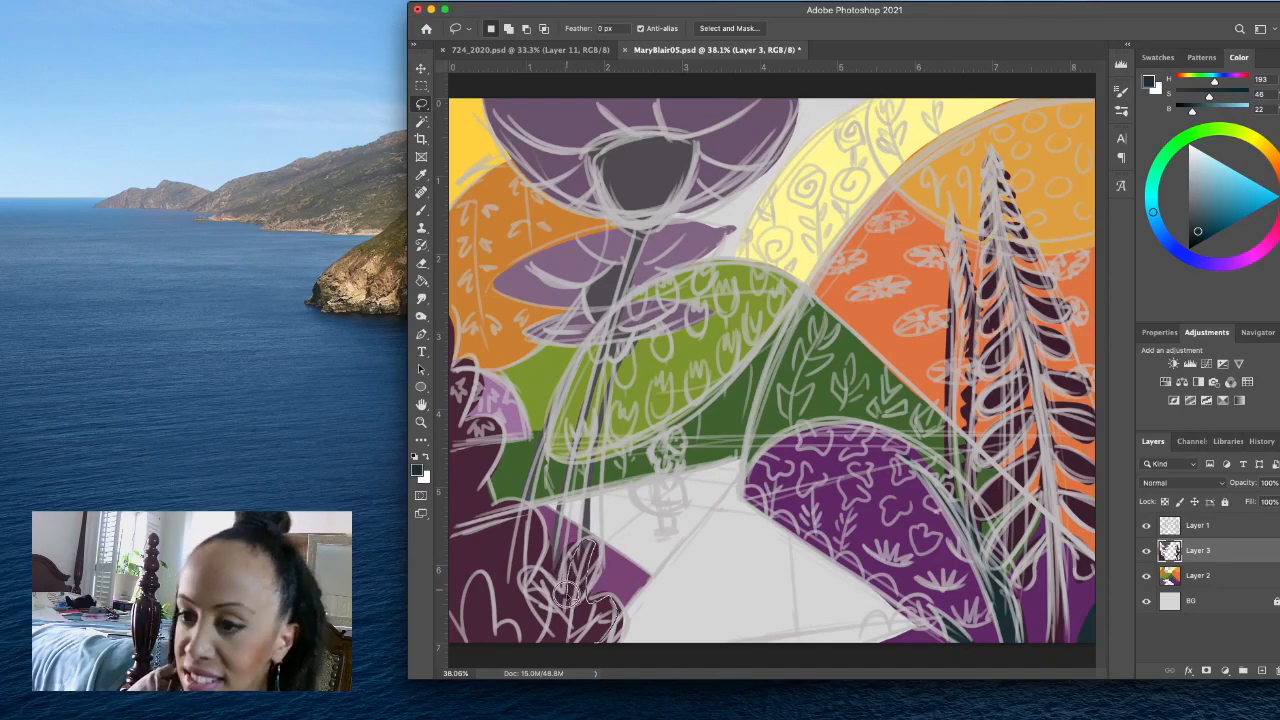
# - Lasso both leafy plants along the lower-left canvas edge and fill them with muted blue-grey at H 251, S 20, B 32
pyautogui.moveTo(567, 598)
pyautogui.mouseDown()
pyautogui.moveTo(541, 575)
pyautogui.moveTo(545, 623)
pyautogui.moveTo(572, 652)
pyautogui.moveTo(604, 656)
pyautogui.mouseUp()
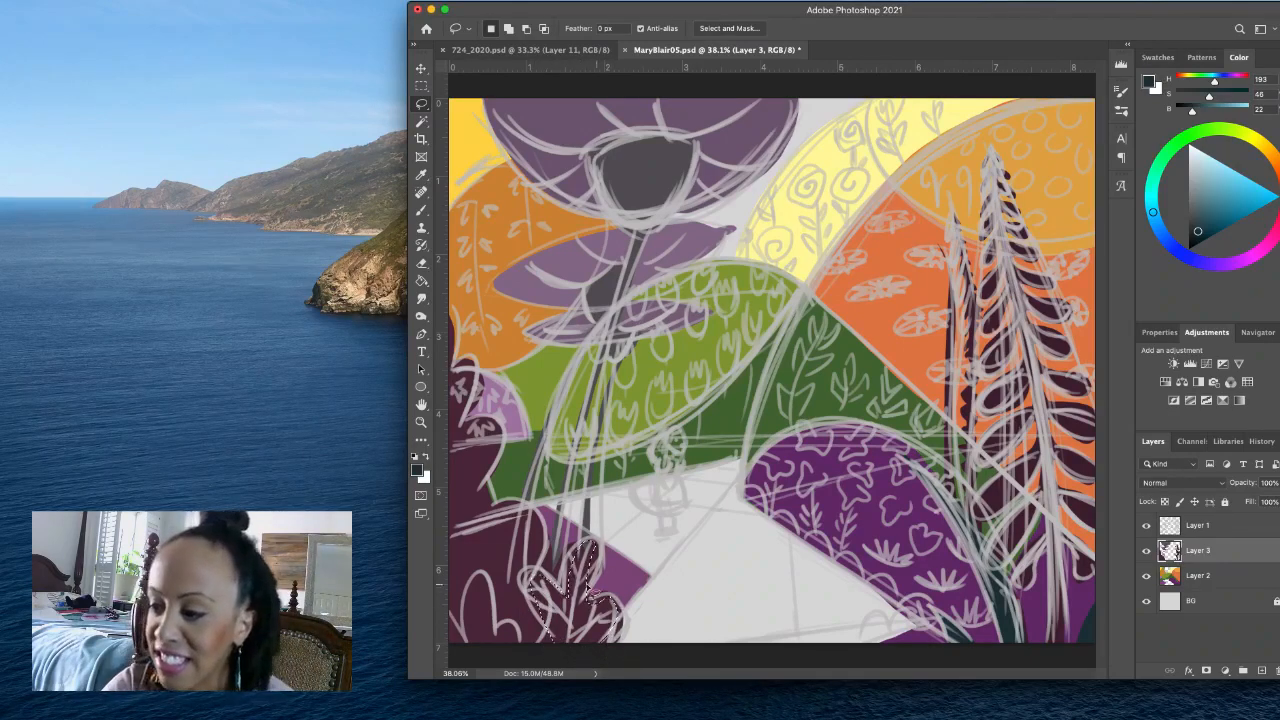
pyautogui.press('shift')
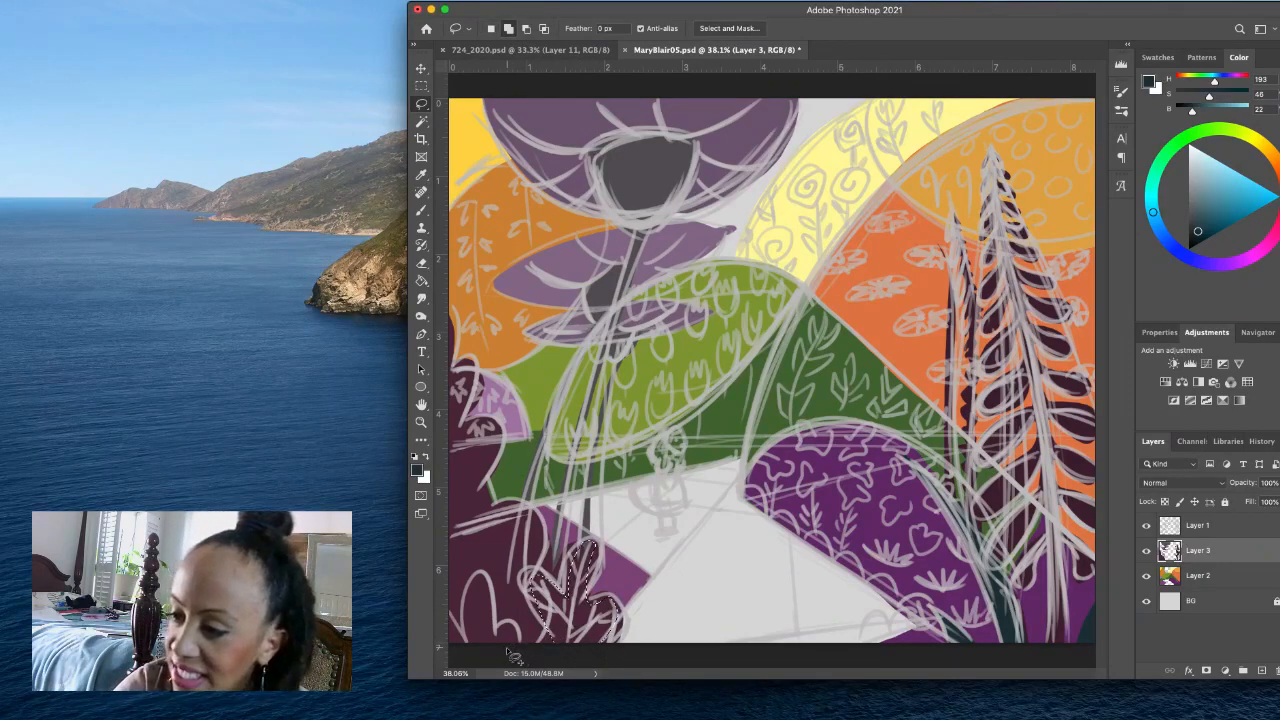
pyautogui.moveTo(494, 629)
pyautogui.mouseDown()
pyautogui.moveTo(475, 575)
pyautogui.moveTo(457, 626)
pyautogui.moveTo(445, 616)
pyautogui.mouseUp()
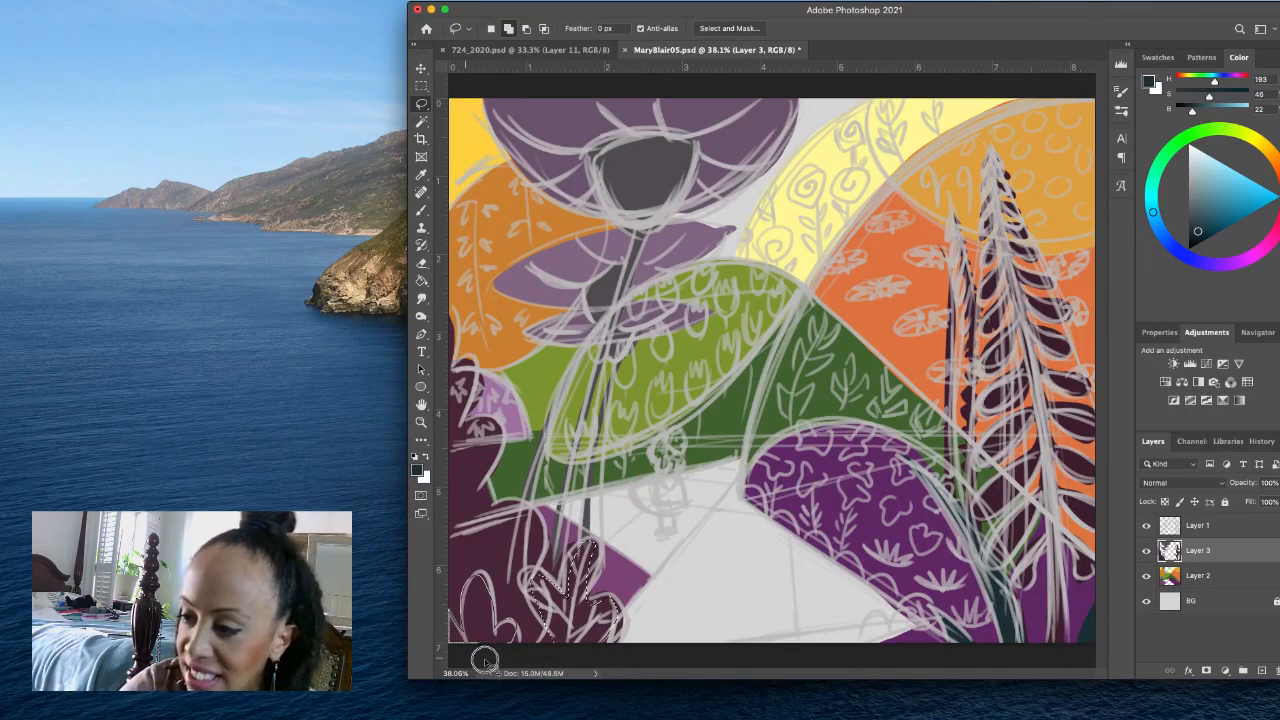
pyautogui.moveTo(485, 660); pyautogui.dragTo(488, 657)
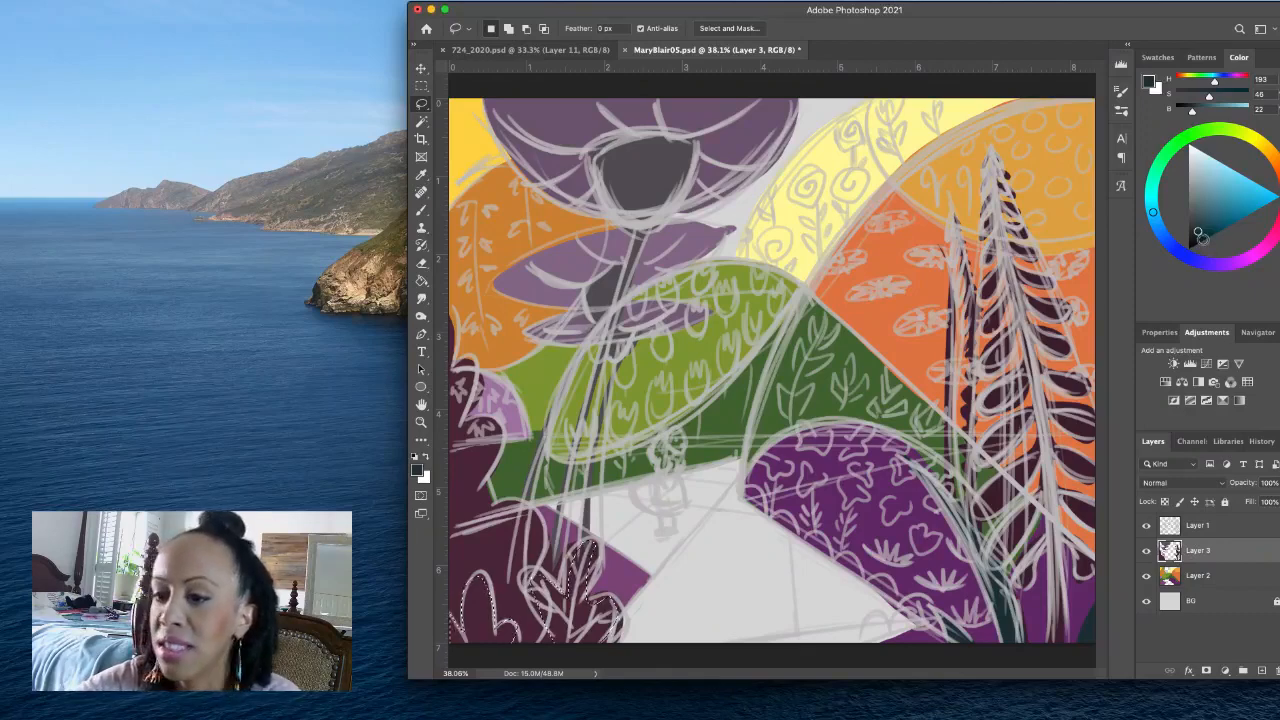
pyautogui.click(1203, 262)
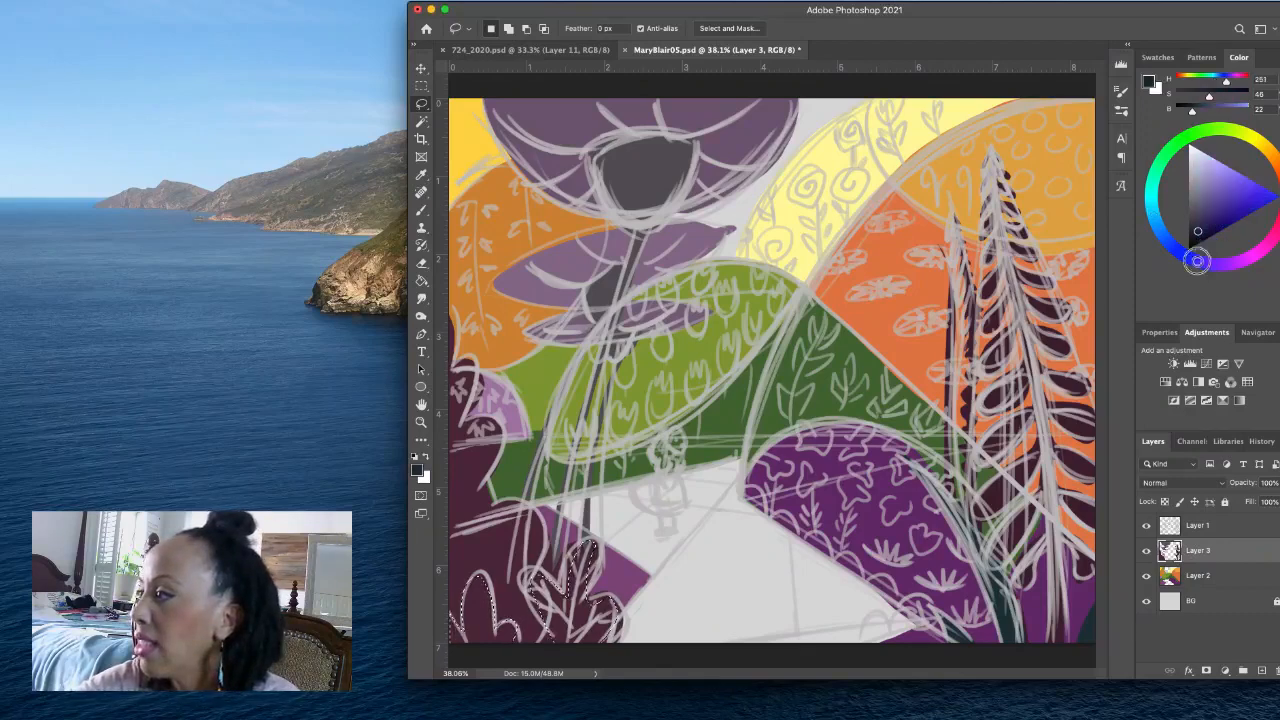
pyautogui.moveTo(1202, 218); pyautogui.dragTo(1195, 217)
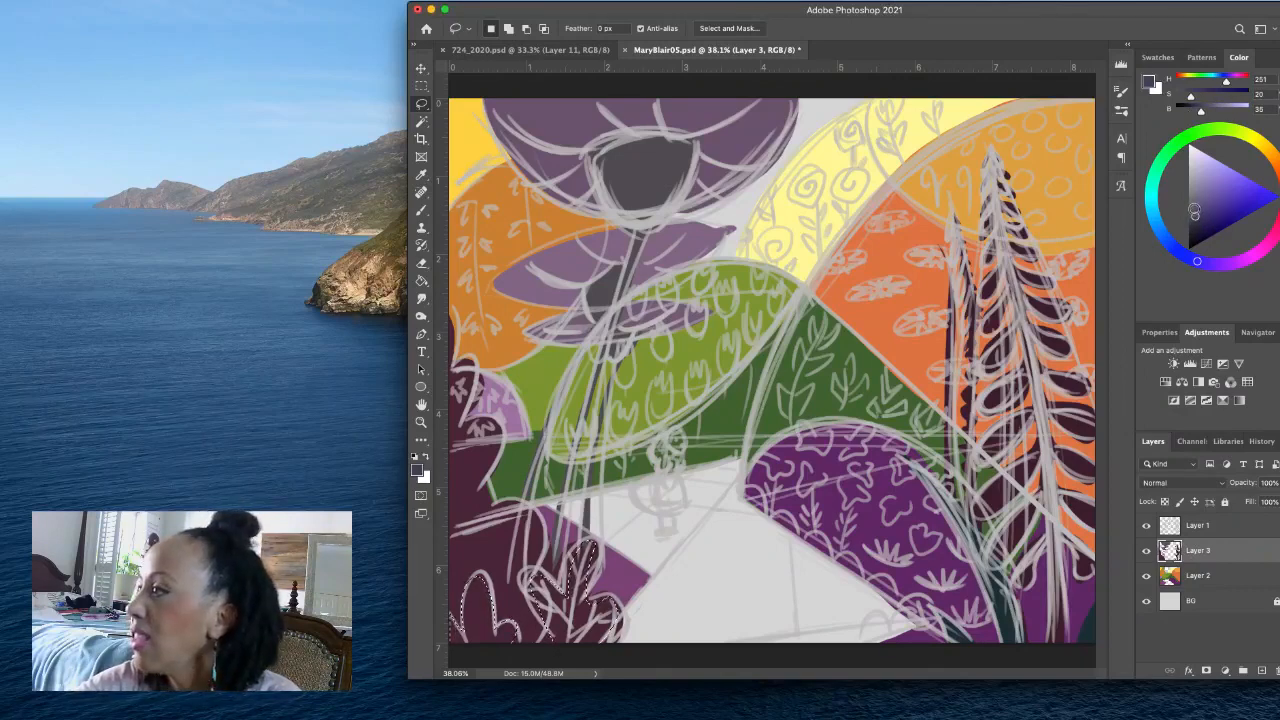
pyautogui.click(1196, 205)
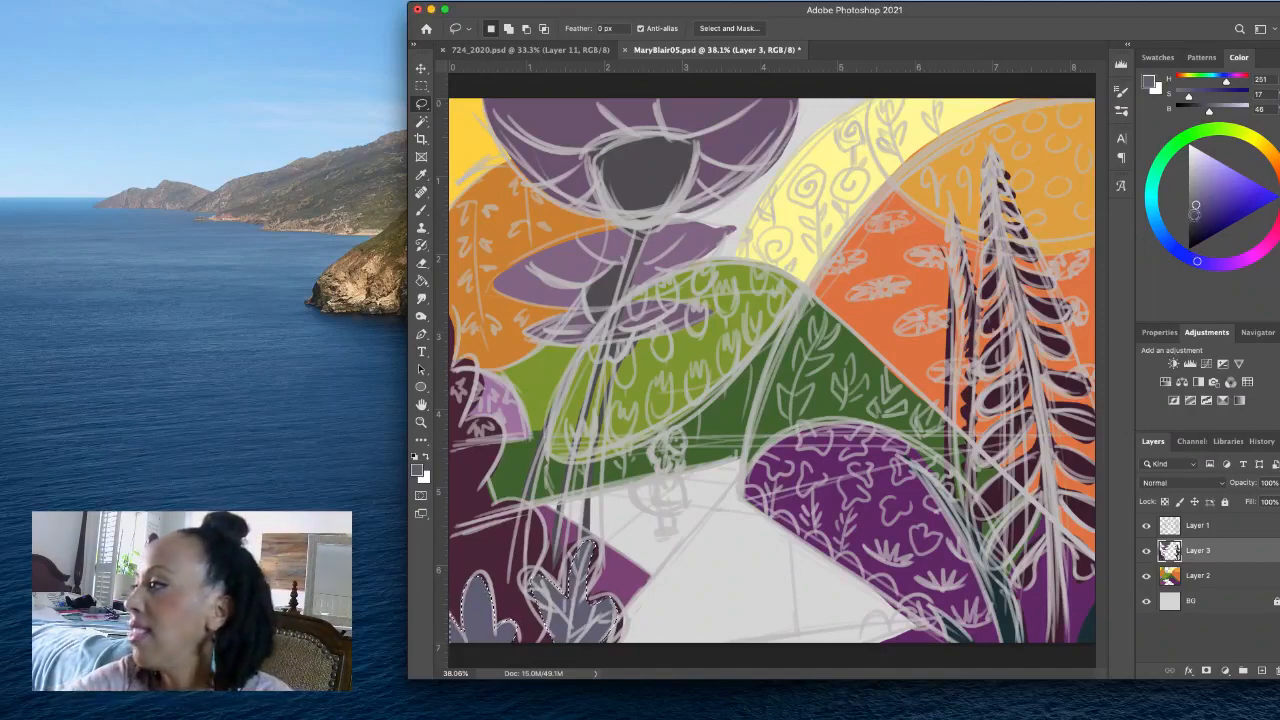
pyautogui.click(1194, 213)
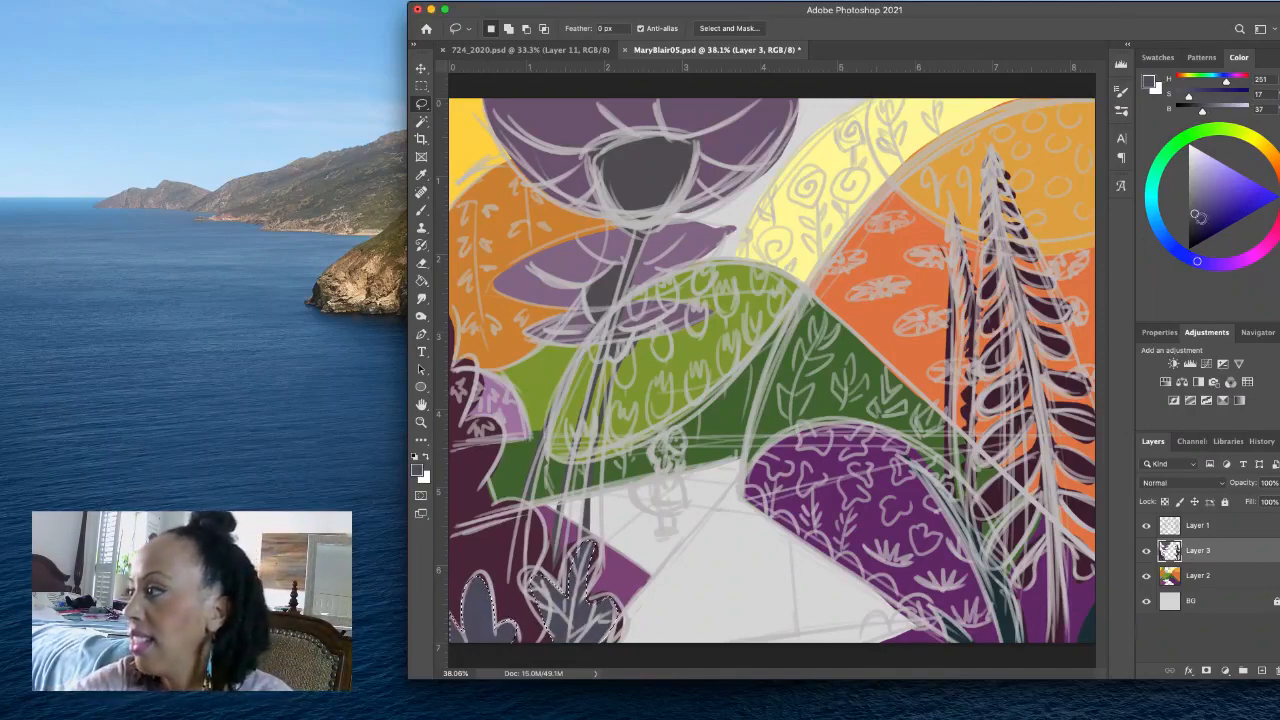
pyautogui.click(1200, 217)
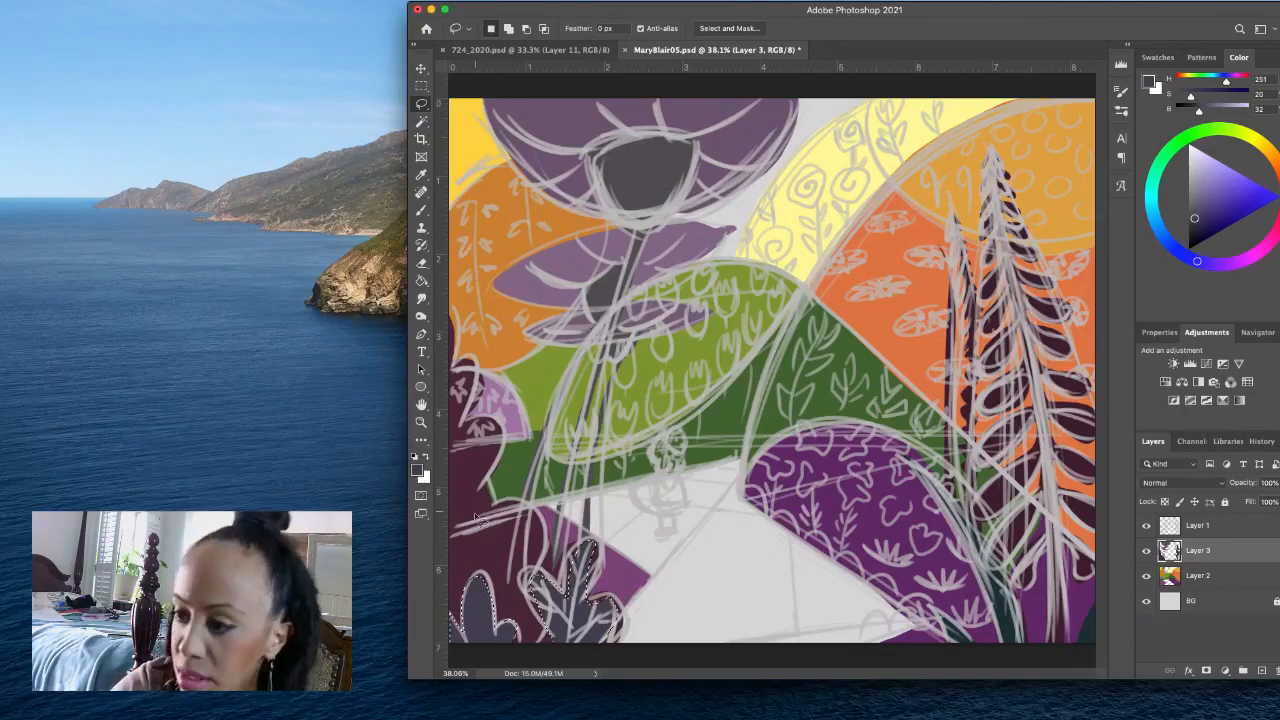
# - Set a darker maroon at H 329, S 49, B 21 and fill a lassoed shadow shape between the two blue-grey plants
pyautogui.click(419, 470)
pyautogui.click(464, 466)
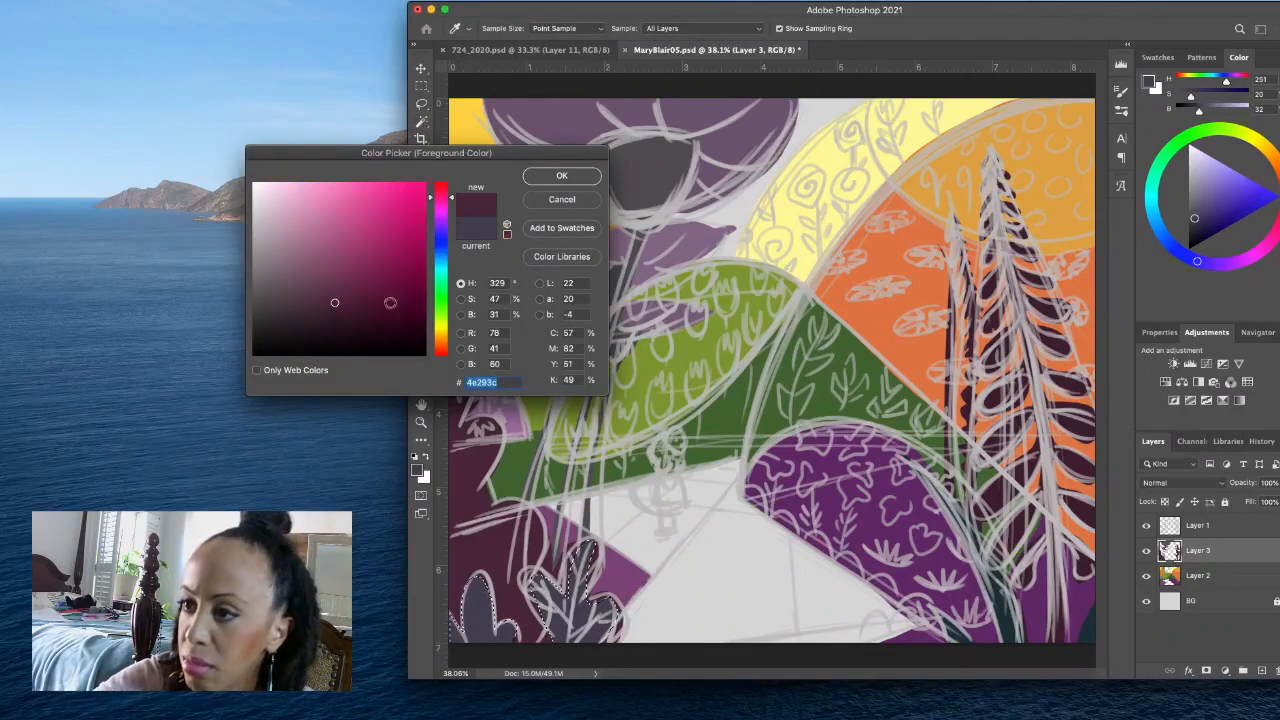
pyautogui.click(337, 319)
pyautogui.click(540, 182)
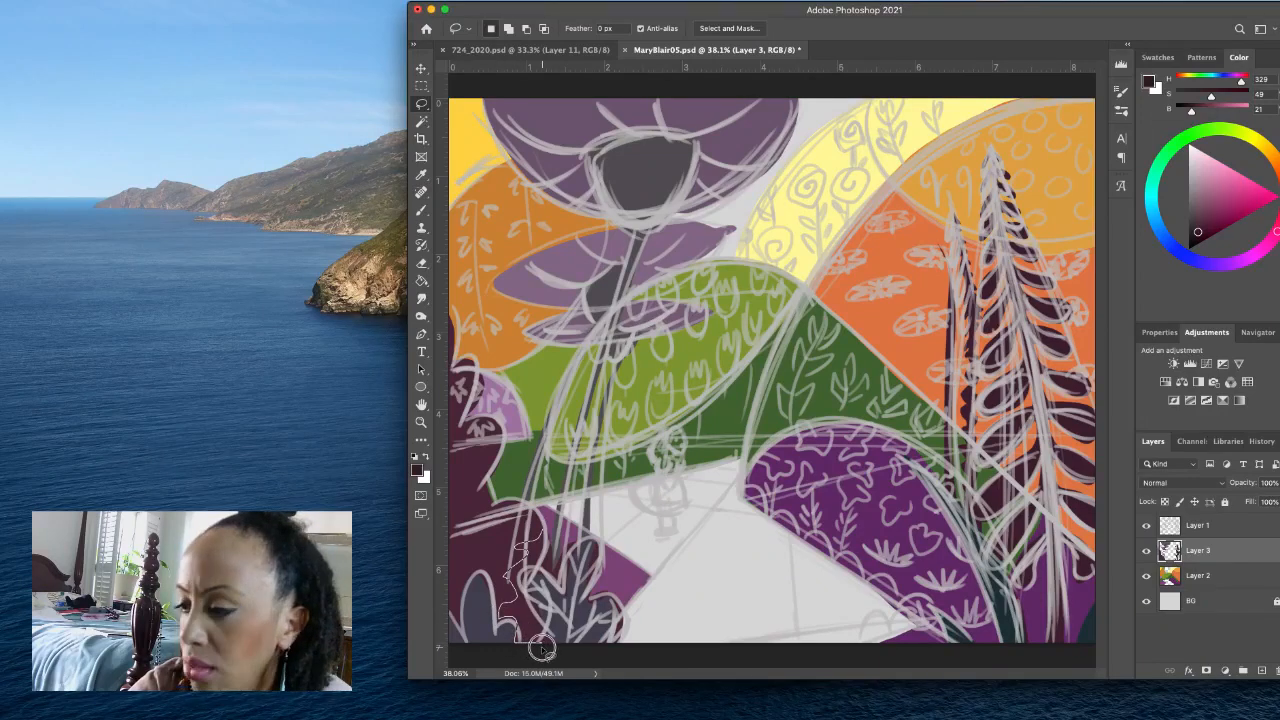
pyautogui.moveTo(541, 649)
pyautogui.mouseDown()
pyautogui.moveTo(531, 584)
pyautogui.moveTo(549, 531)
pyautogui.mouseUp()
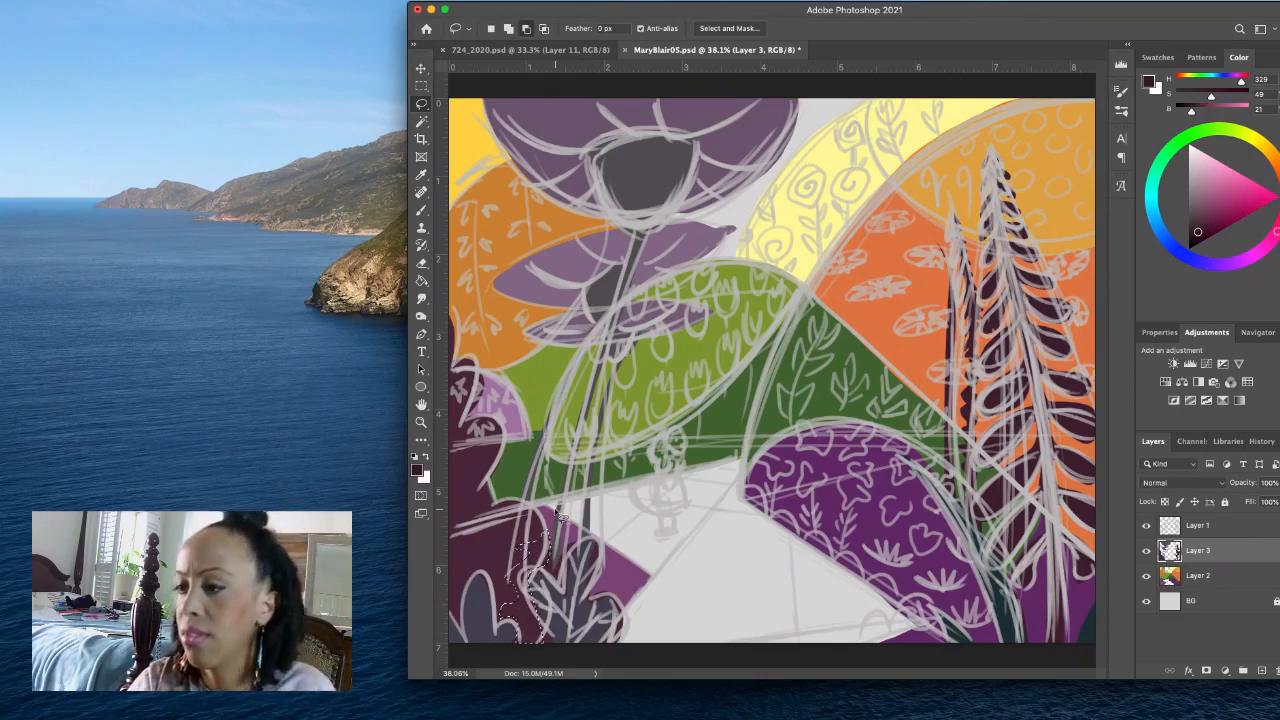
pyautogui.hotkey('alt', 'BackSpace')
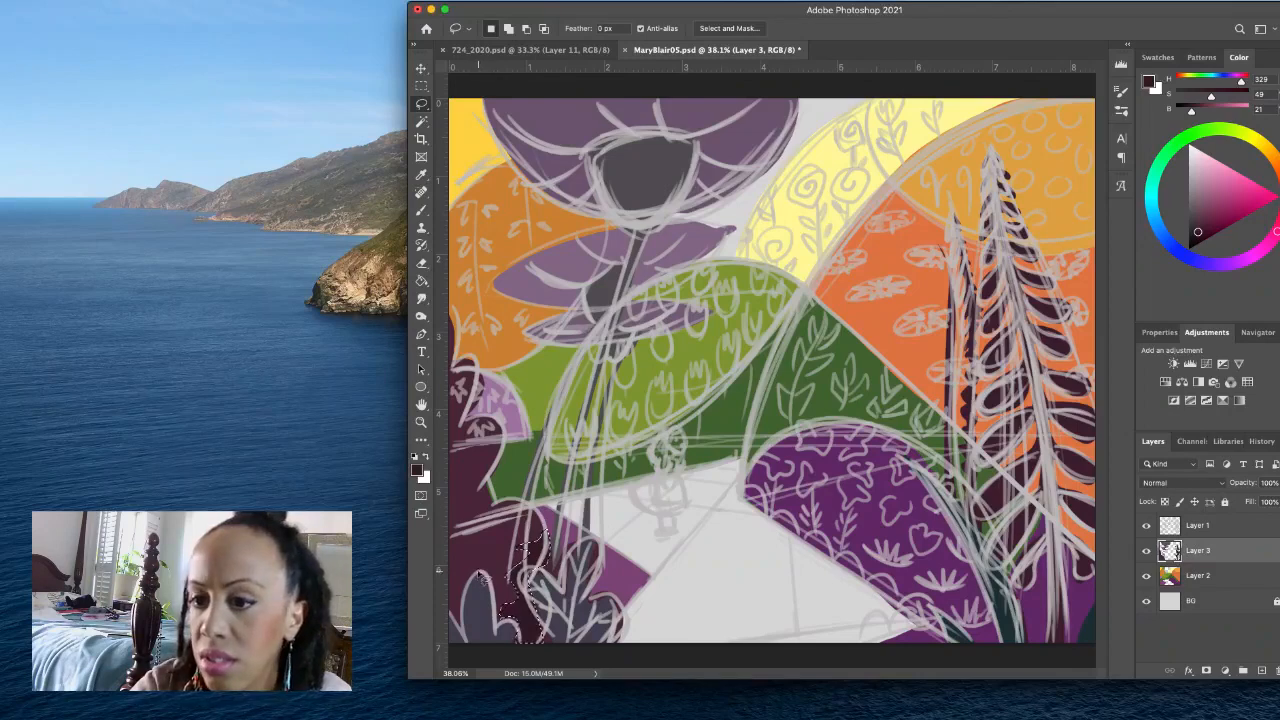
# - Lasso shadow shapes on the lower-left bush and along the scalloped bush above it, and fill them with the darker maroon
pyautogui.moveTo(453, 587)
pyautogui.mouseDown()
pyautogui.moveTo(518, 520)
pyautogui.moveTo(448, 591)
pyautogui.mouseUp()
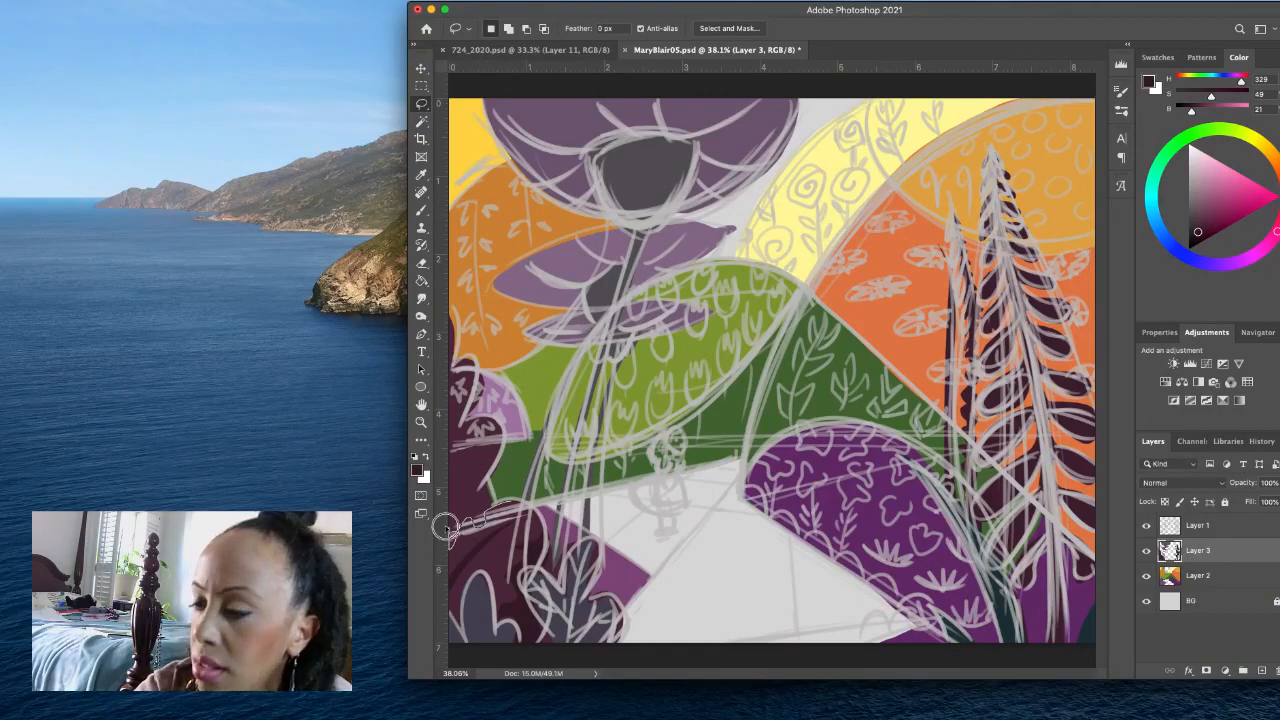
pyautogui.moveTo(478, 475)
pyautogui.mouseDown()
pyautogui.moveTo(502, 443)
pyautogui.moveTo(492, 505)
pyautogui.mouseUp()
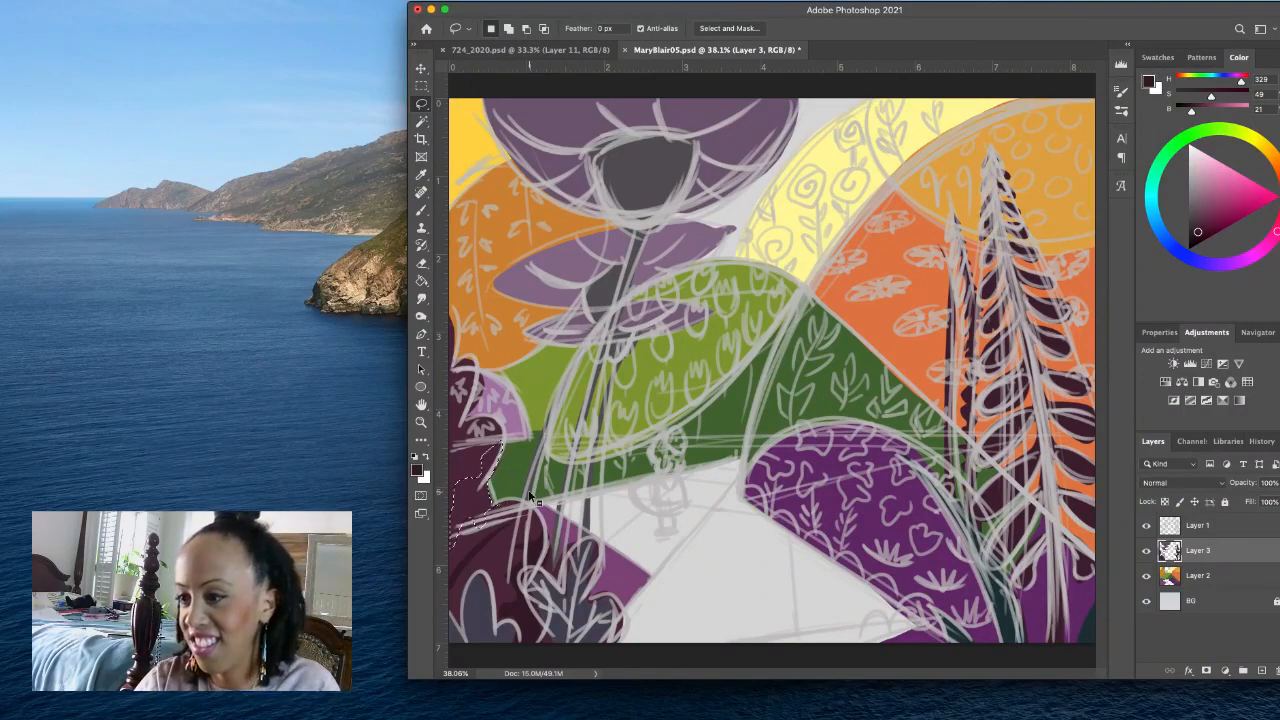
pyautogui.hotkey('alt', 'BackSpace')
pyautogui.press('super+d')
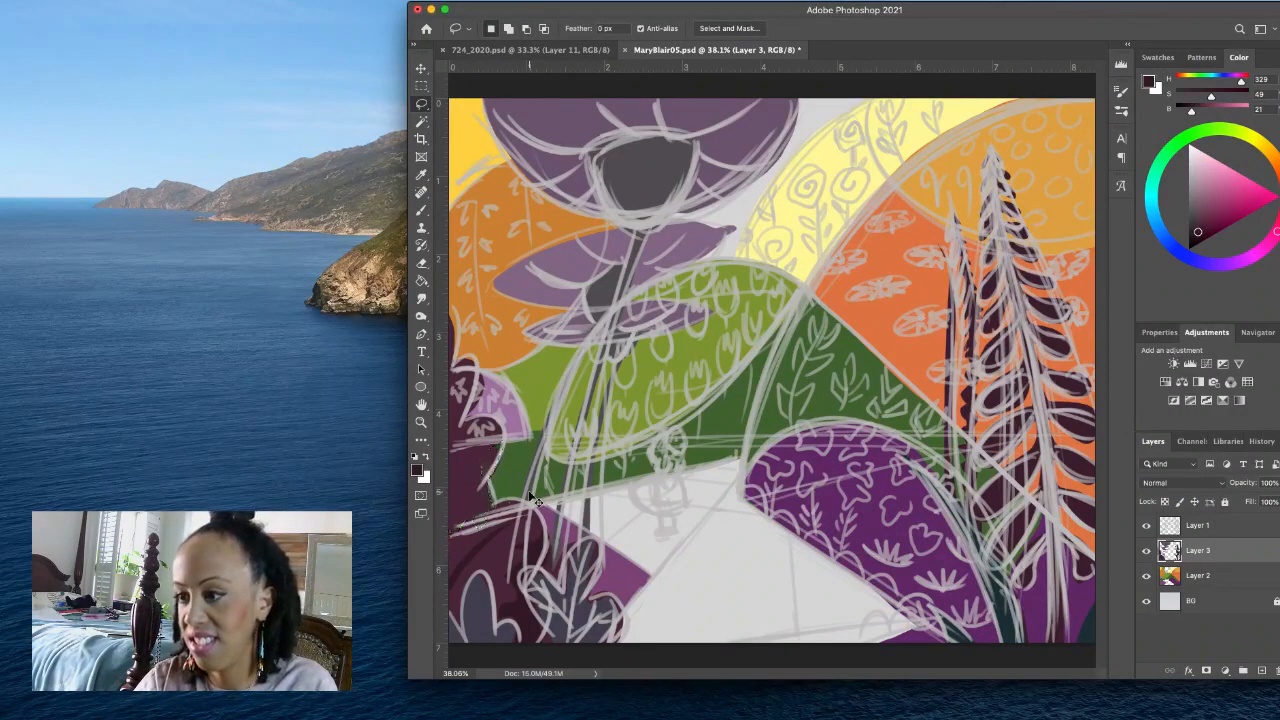
pyautogui.hotkey('alt', 'BackSpace')
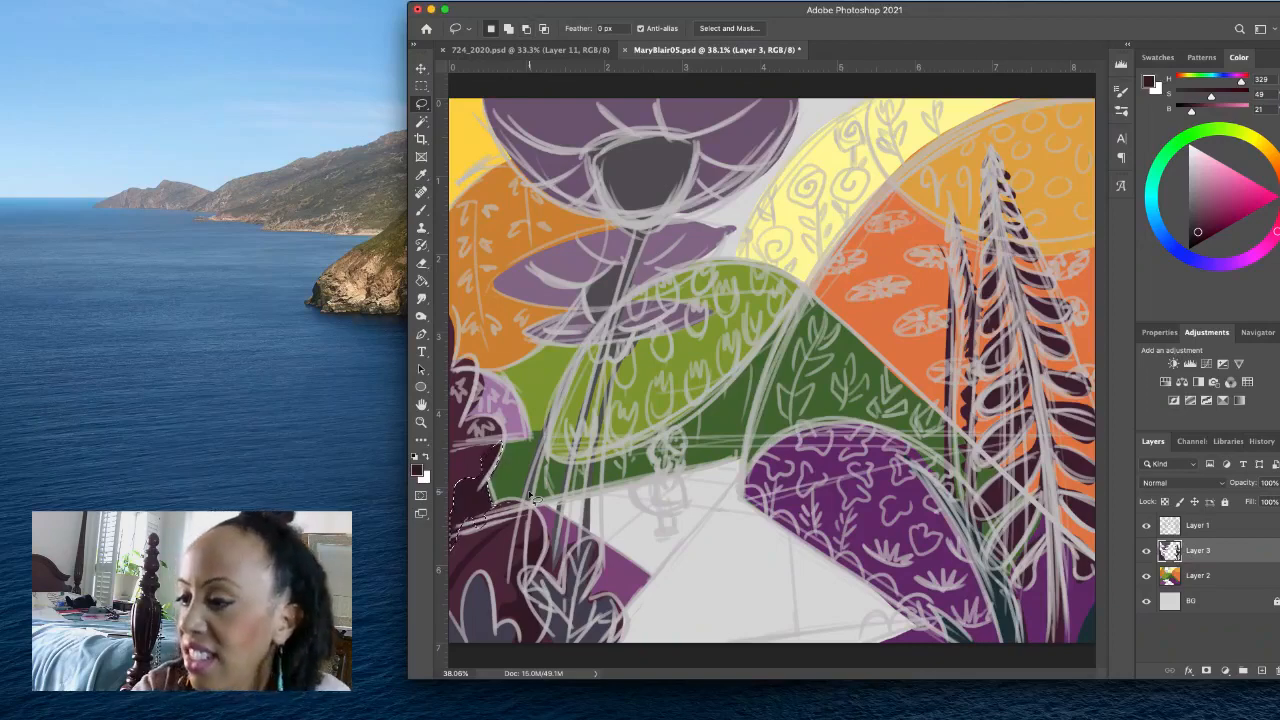
# - Lasso small vein-like accents on the lower-left bush and a shadow shape on the bush above, filling each with the darker maroon
pyautogui.moveTo(467, 552); pyautogui.dragTo(470, 538)
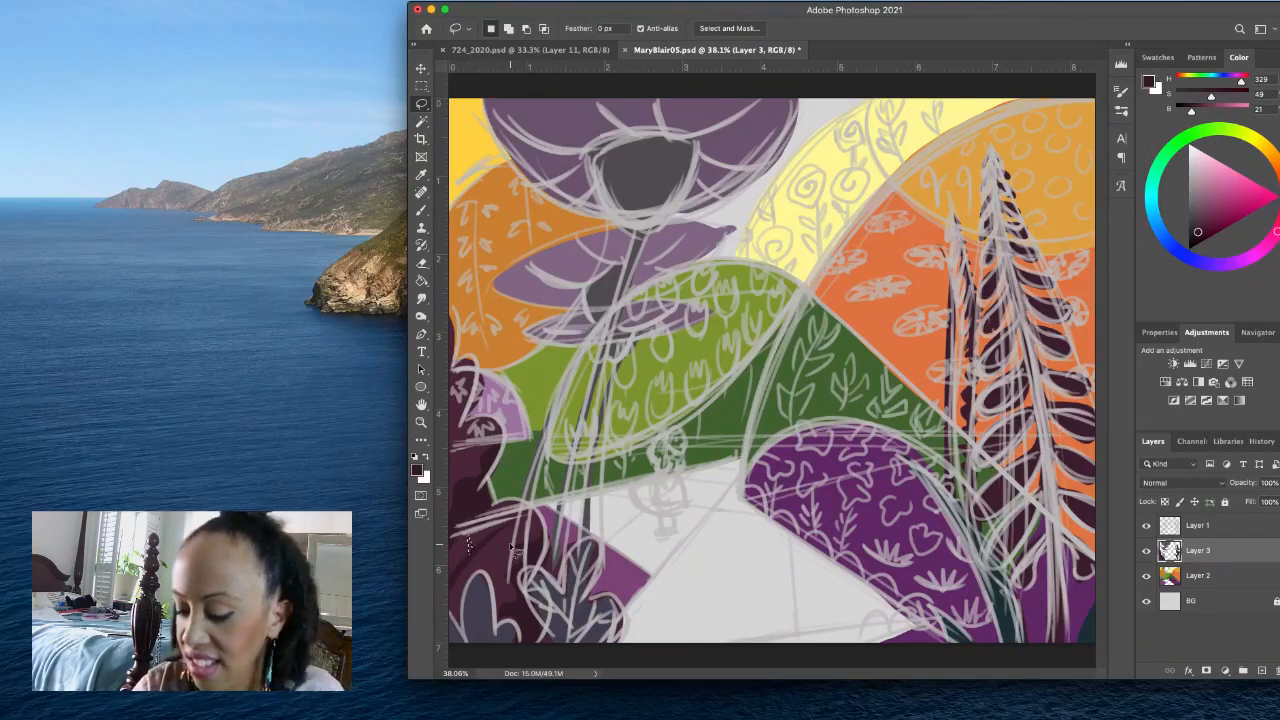
pyautogui.hotkey('alt', 'BackSpace')
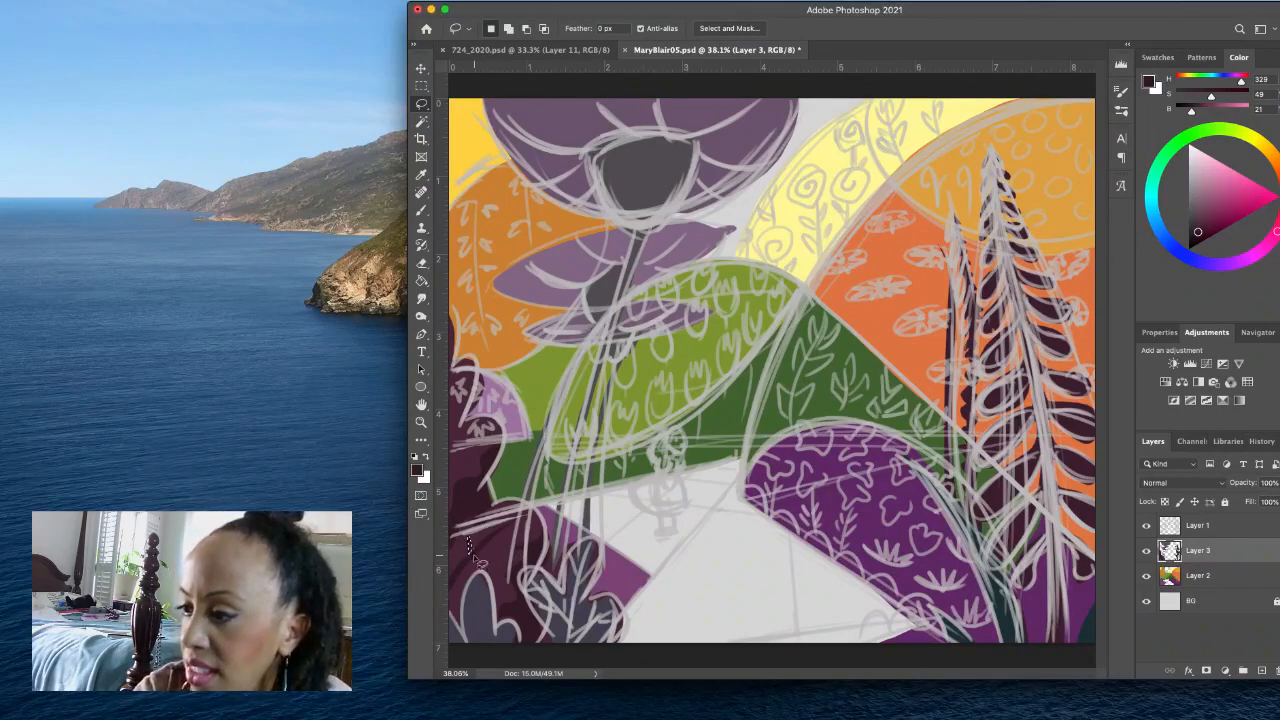
pyautogui.moveTo(476, 556); pyautogui.dragTo(494, 545)
pyautogui.hotkey('alt', 'BackSpace')
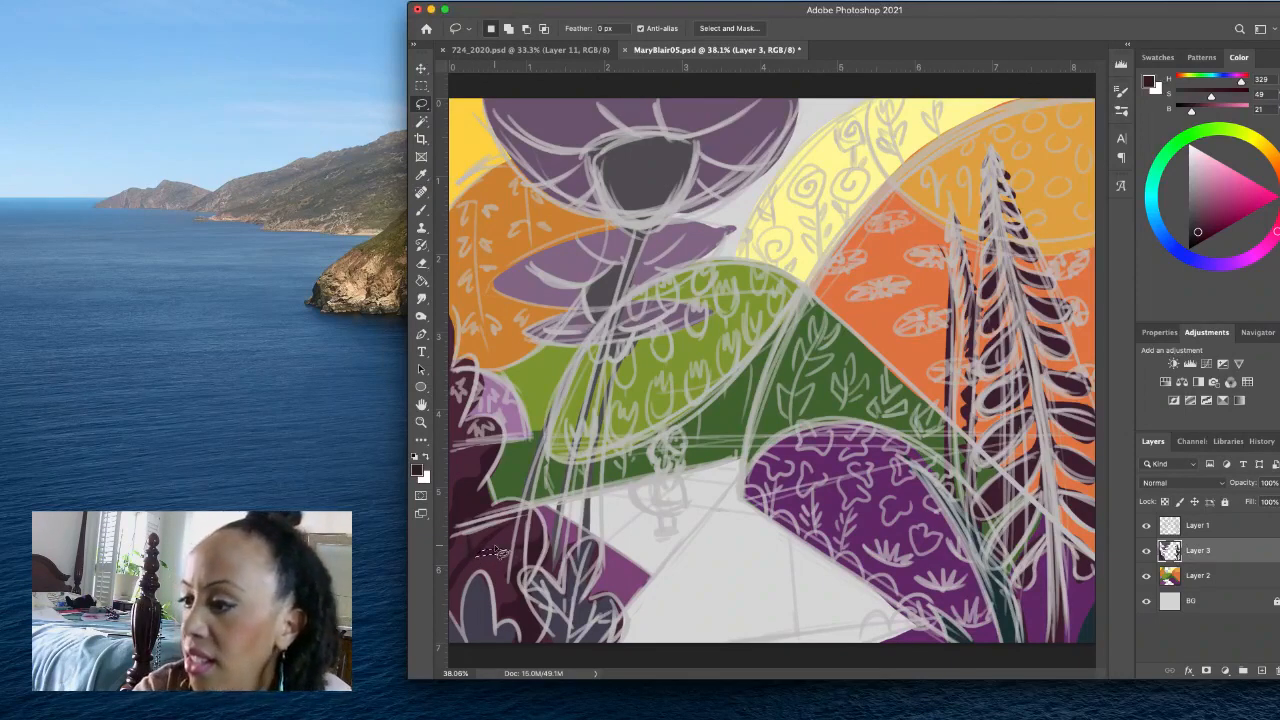
pyautogui.moveTo(492, 528); pyautogui.dragTo(507, 531)
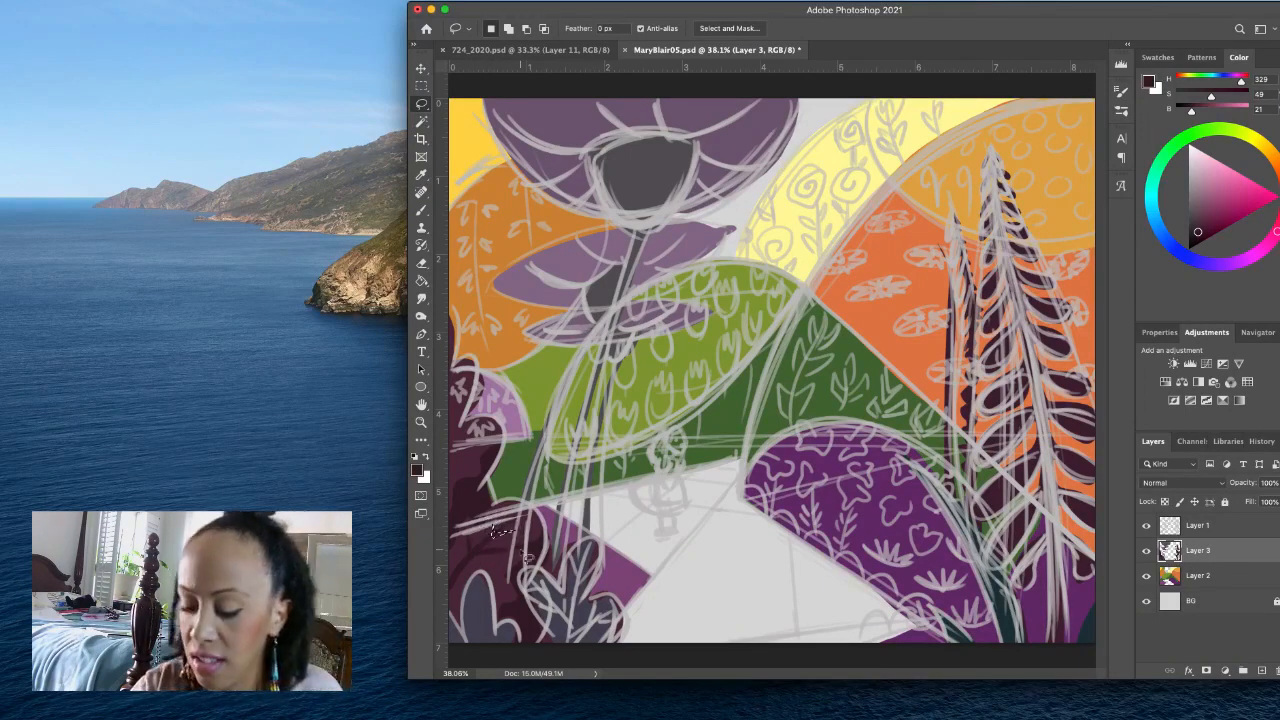
pyautogui.hotkey('alt', 'BackSpace')
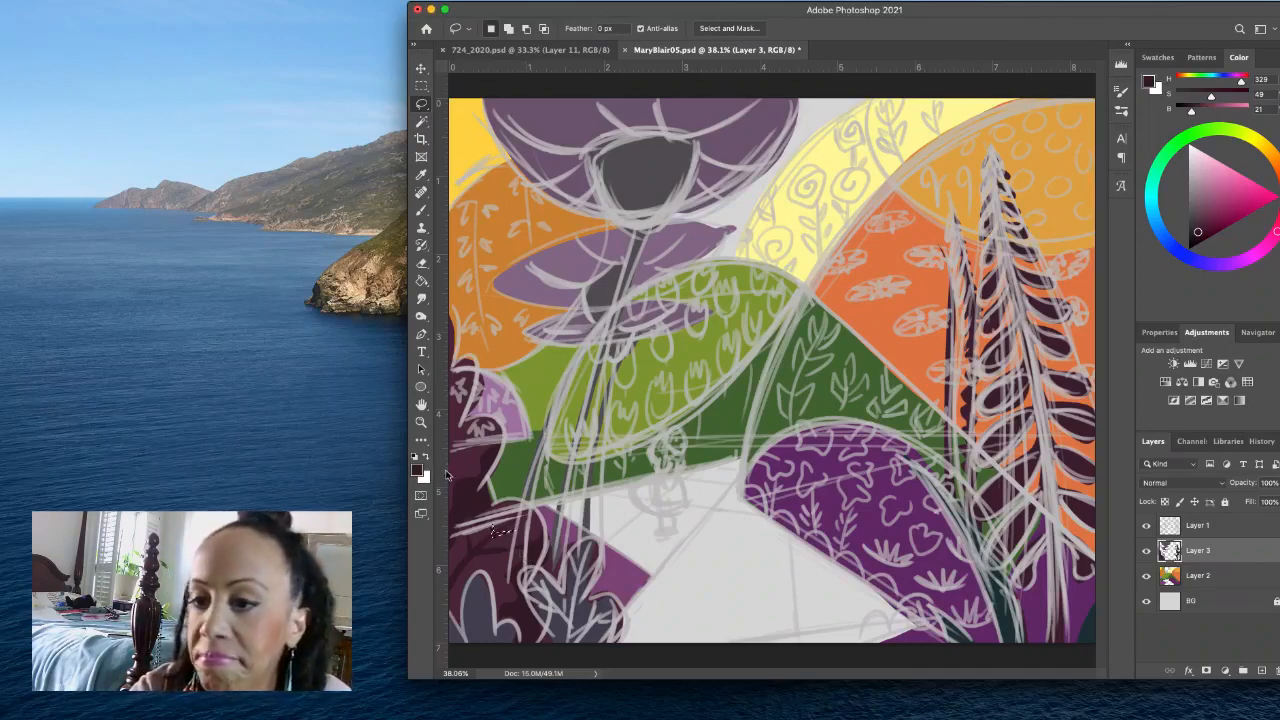
pyautogui.moveTo(449, 469)
pyautogui.mouseDown()
pyautogui.moveTo(474, 437)
pyautogui.moveTo(449, 458)
pyautogui.mouseUp()
pyautogui.hotkey('alt', 'BackSpace')
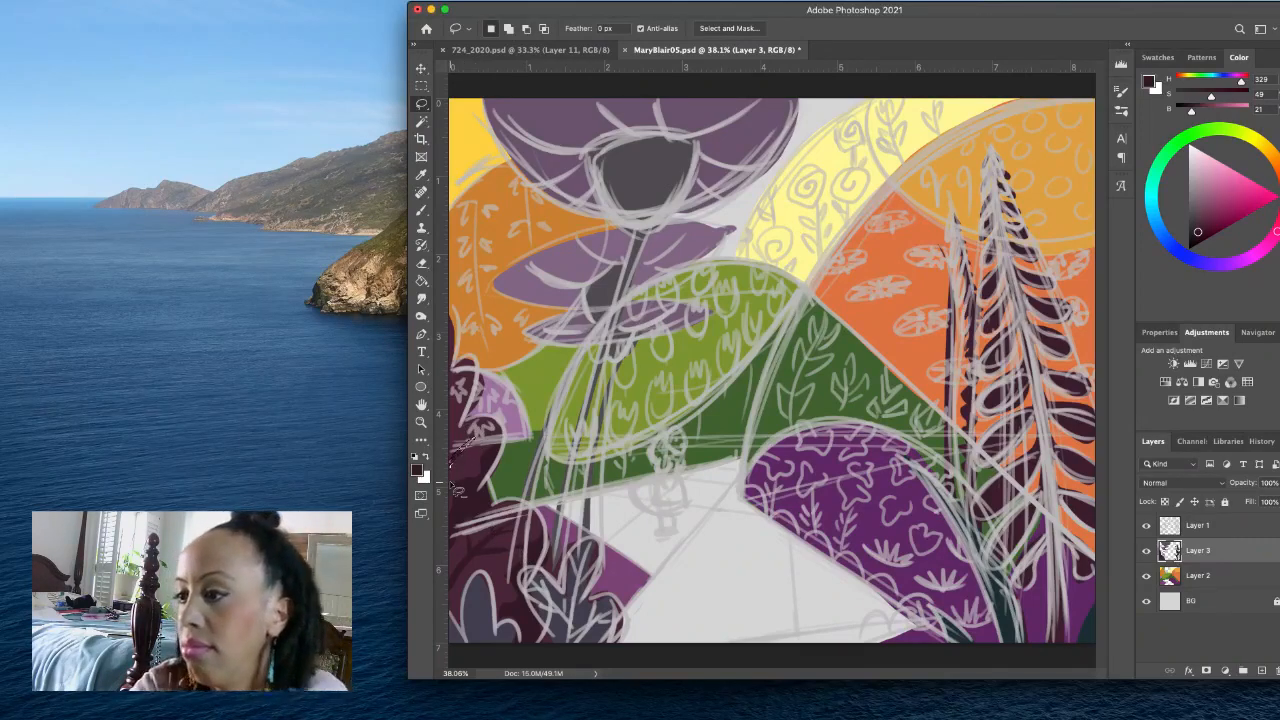
# - Lasso further shadow shapes on the scalloped bush and the small mound above it, fill them with the darker maroon and deselect
pyautogui.click(458, 455)
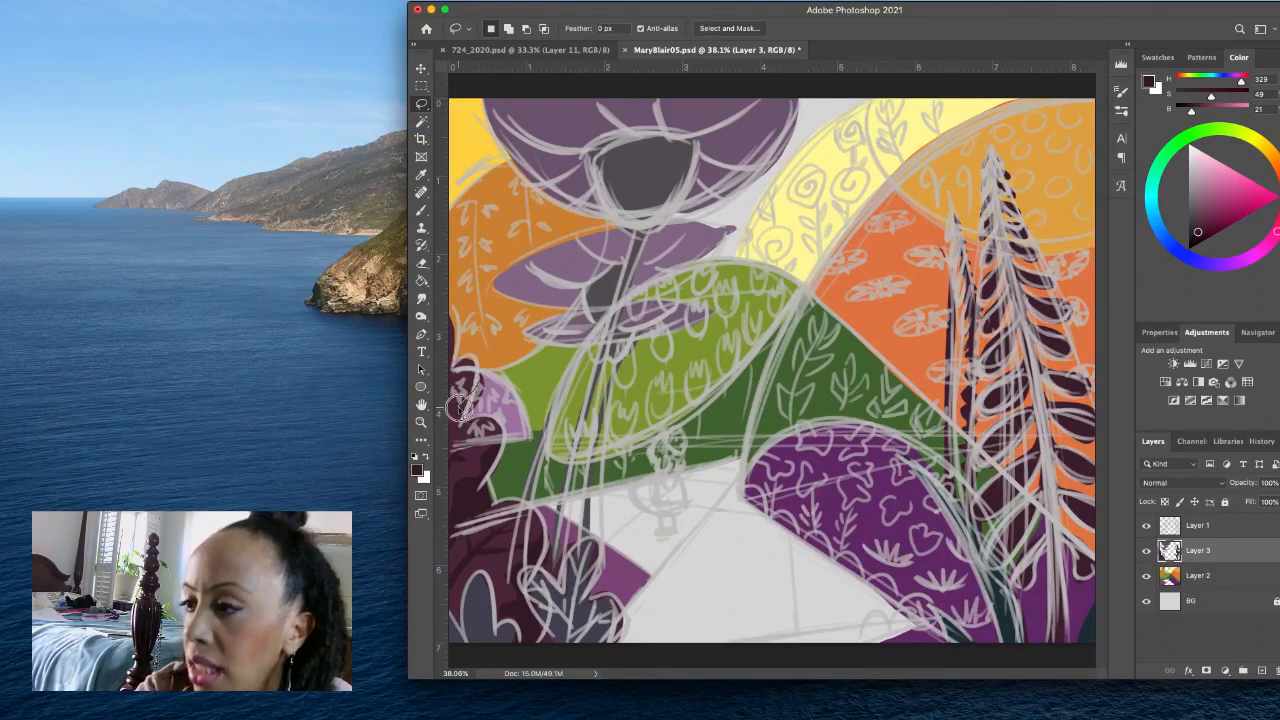
pyautogui.moveTo(458, 426); pyautogui.dragTo(483, 374)
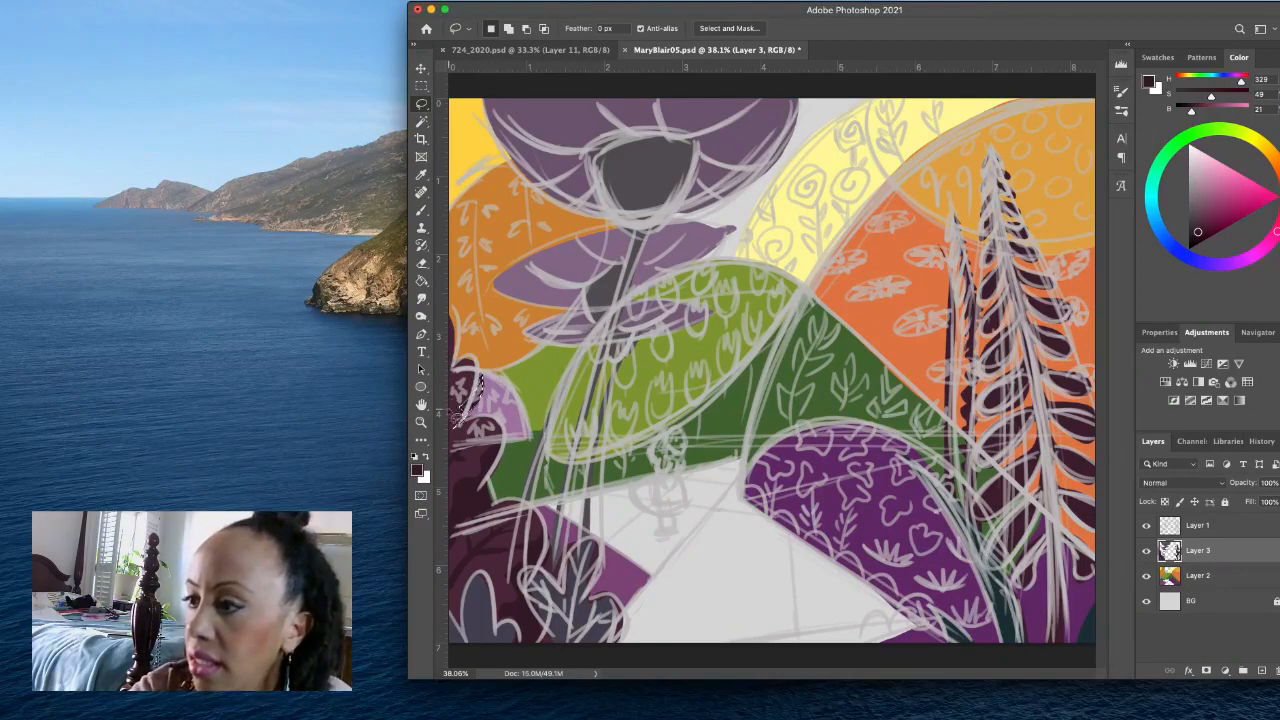
pyautogui.press('super+d')
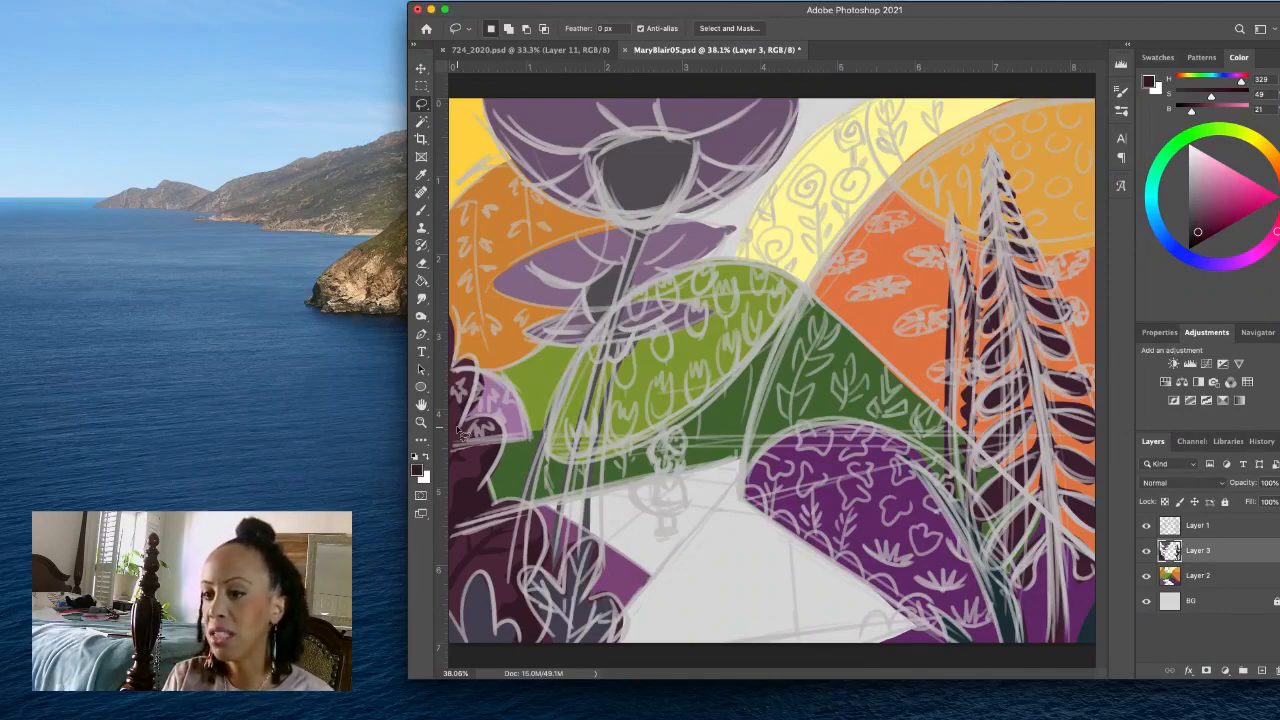
pyautogui.click(1220, 578)
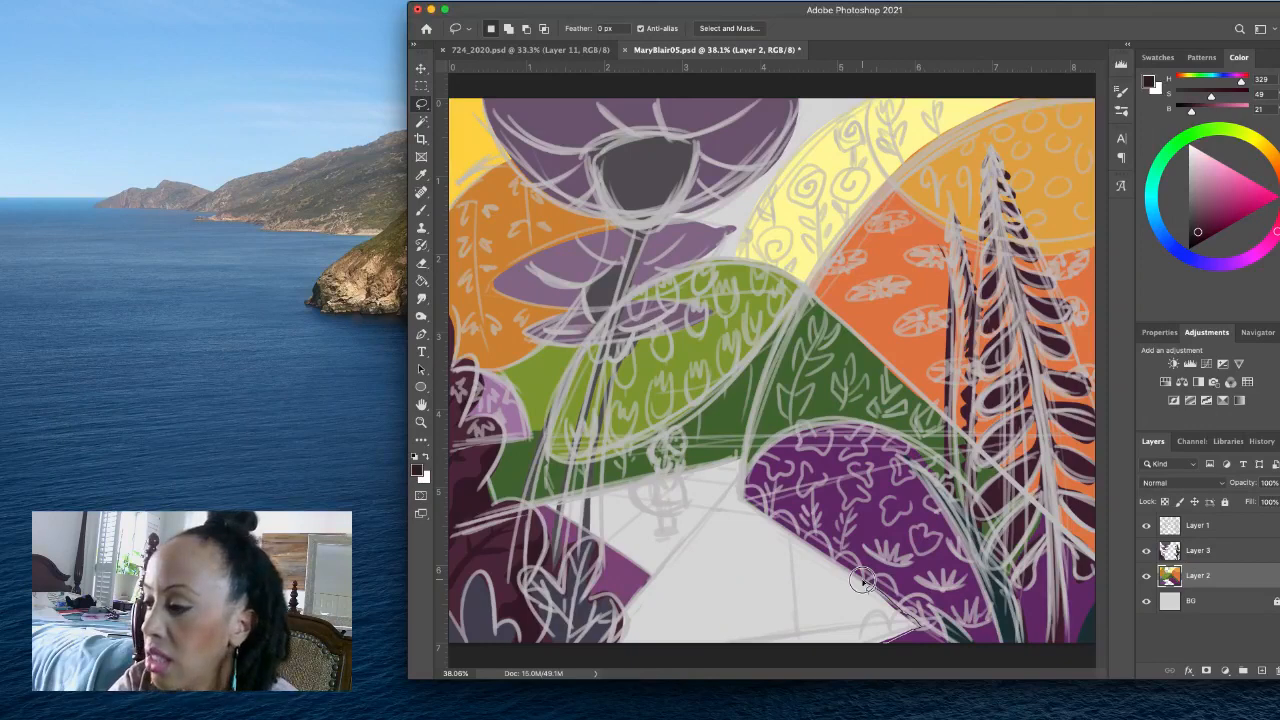
pyautogui.moveTo(862, 581)
pyautogui.mouseDown()
pyautogui.moveTo(720, 603)
pyautogui.moveTo(628, 643)
pyautogui.moveTo(677, 663)
pyautogui.moveTo(853, 668)
pyautogui.mouseUp()
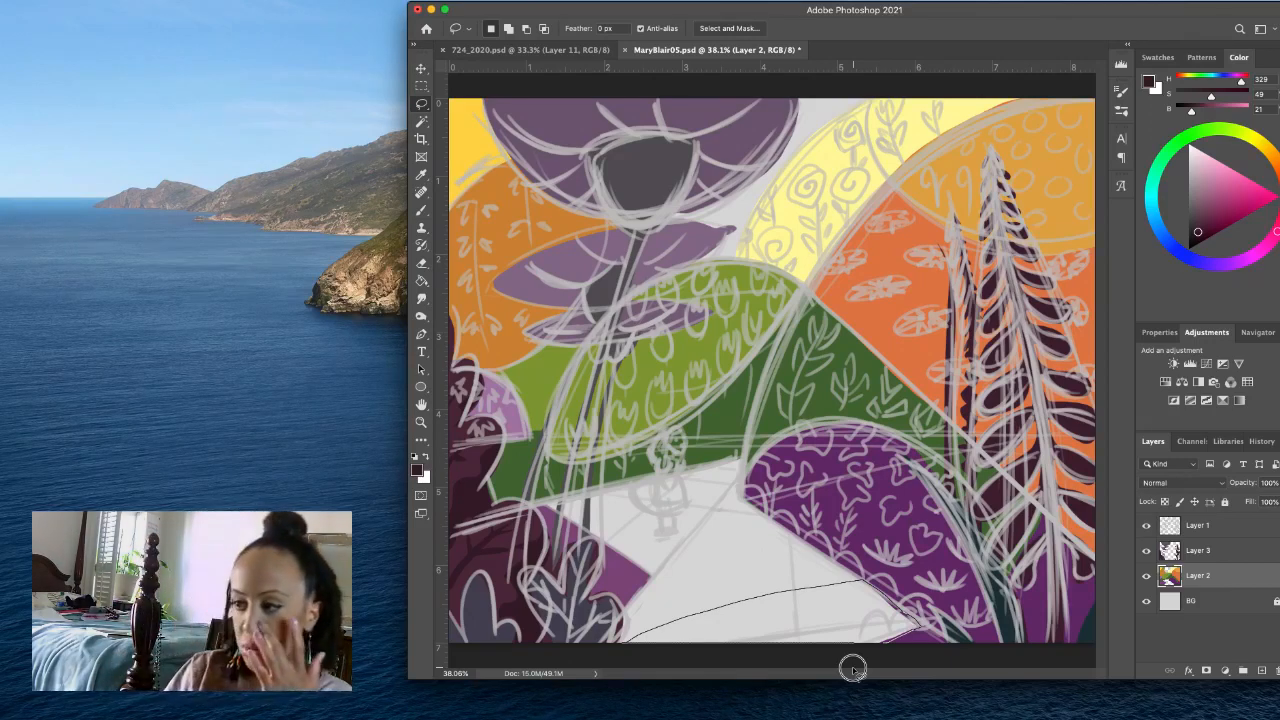
pyautogui.moveTo(853, 668); pyautogui.dragTo(890, 650)
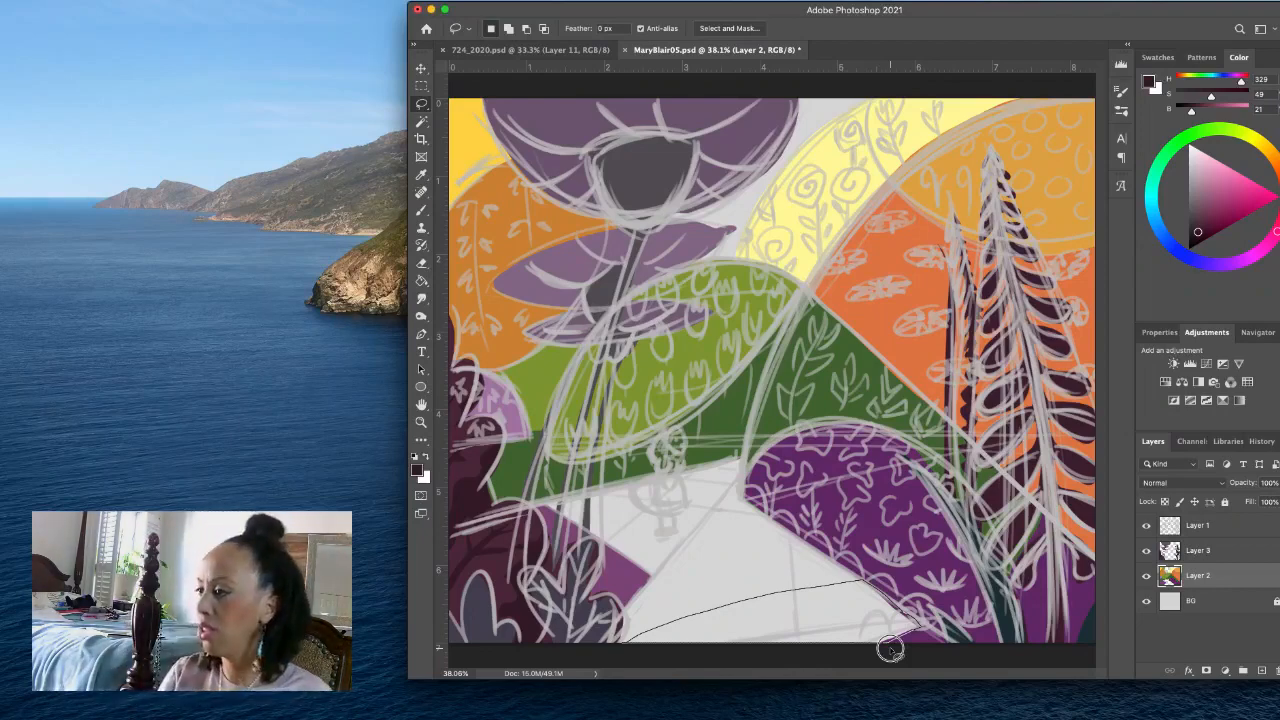
pyautogui.moveTo(890, 650); pyautogui.dragTo(908, 632)
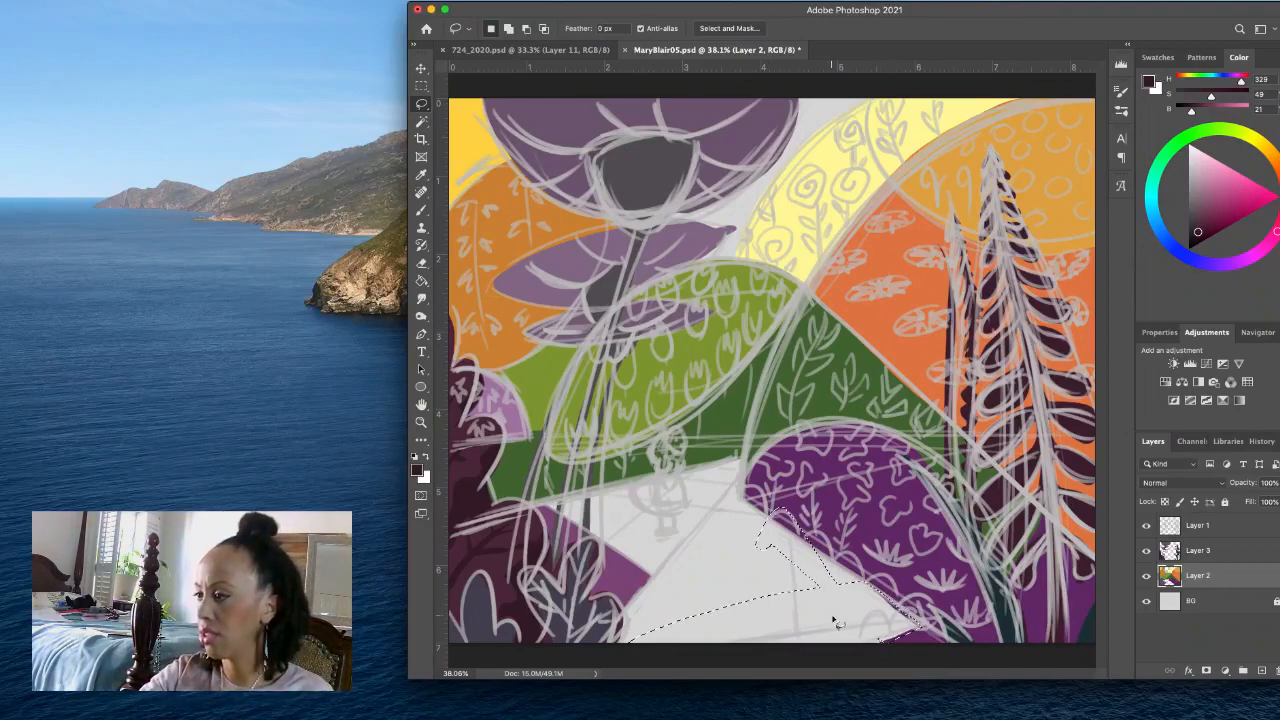
# - Add a new layer directly above BG and lasso the entire pale path area, overlapping the edges of the surrounding bushes
pyautogui.click(1216, 604)
pyautogui.click(1261, 670)
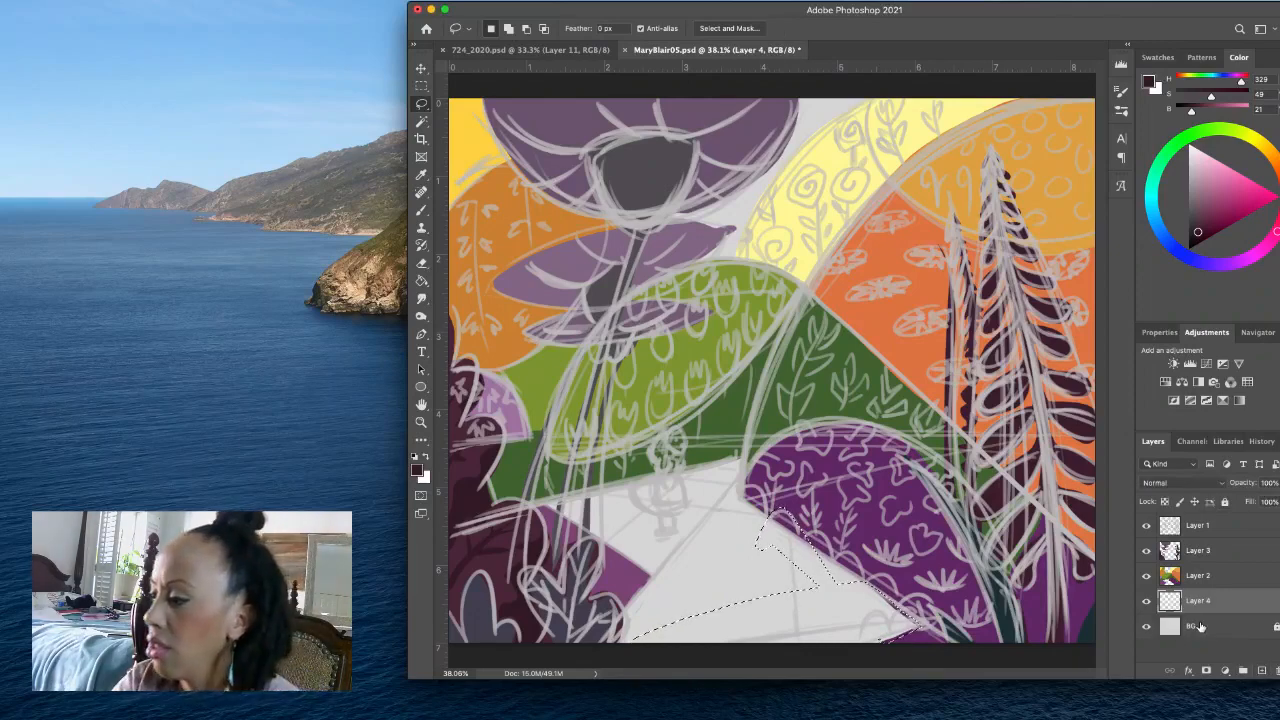
pyautogui.click(905, 658)
pyautogui.moveTo(930, 630)
pyautogui.mouseDown()
pyautogui.moveTo(733, 451)
pyautogui.moveTo(539, 489)
pyautogui.moveTo(614, 576)
pyautogui.moveTo(606, 598)
pyautogui.mouseUp()
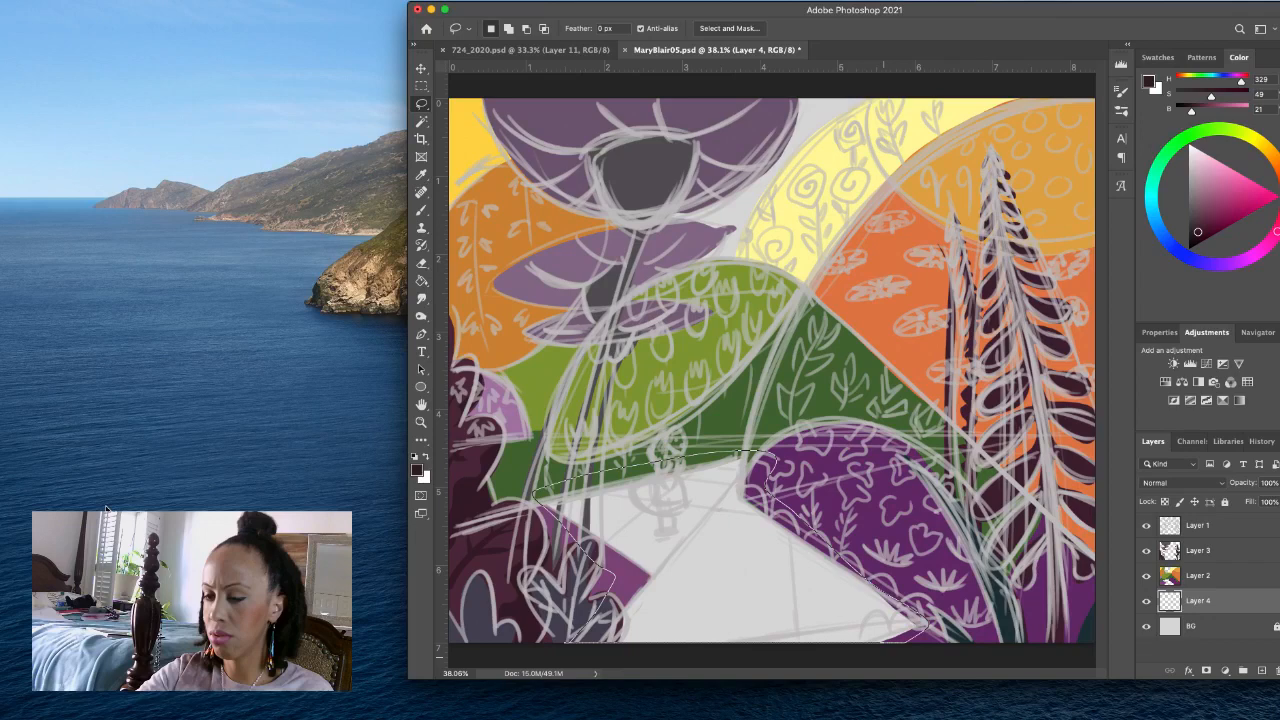
pyautogui.moveTo(106, 510); pyautogui.dragTo(322, 498)
# - Set the foreground colour to light warm grey cac4c4, fill the selected path with it, deselect and save the document
pyautogui.click(425, 456)
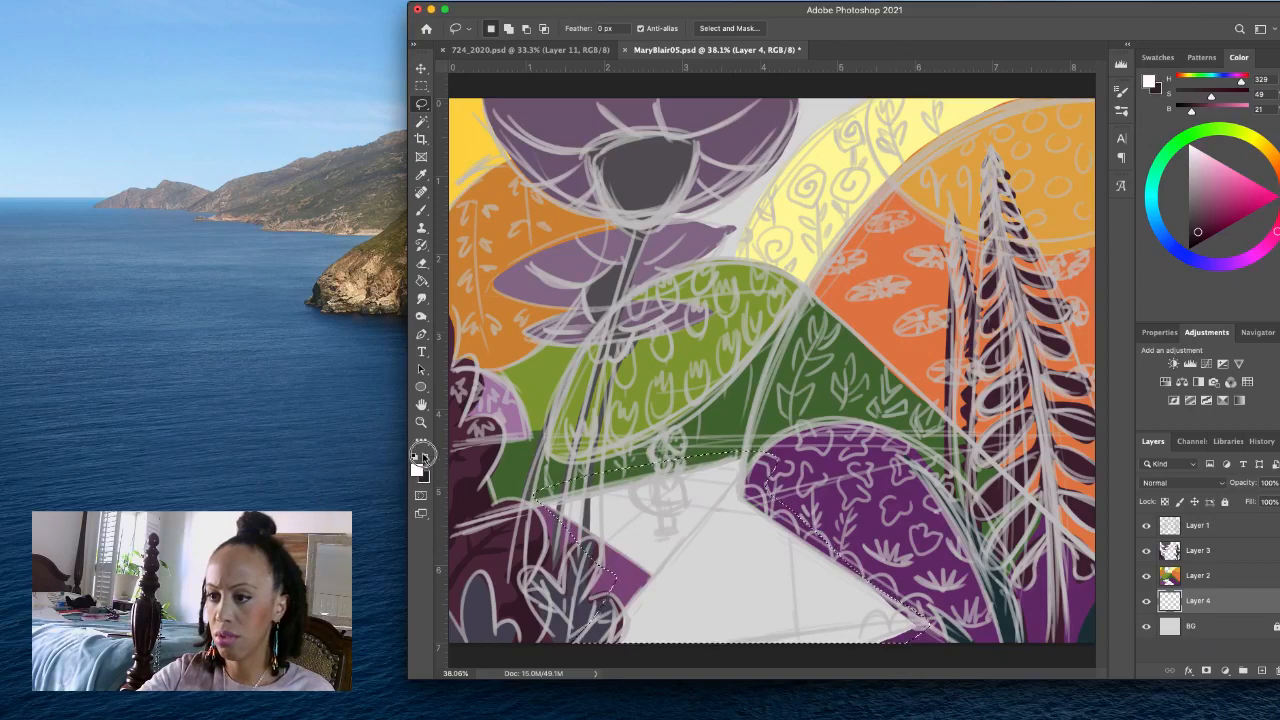
pyautogui.click(417, 469)
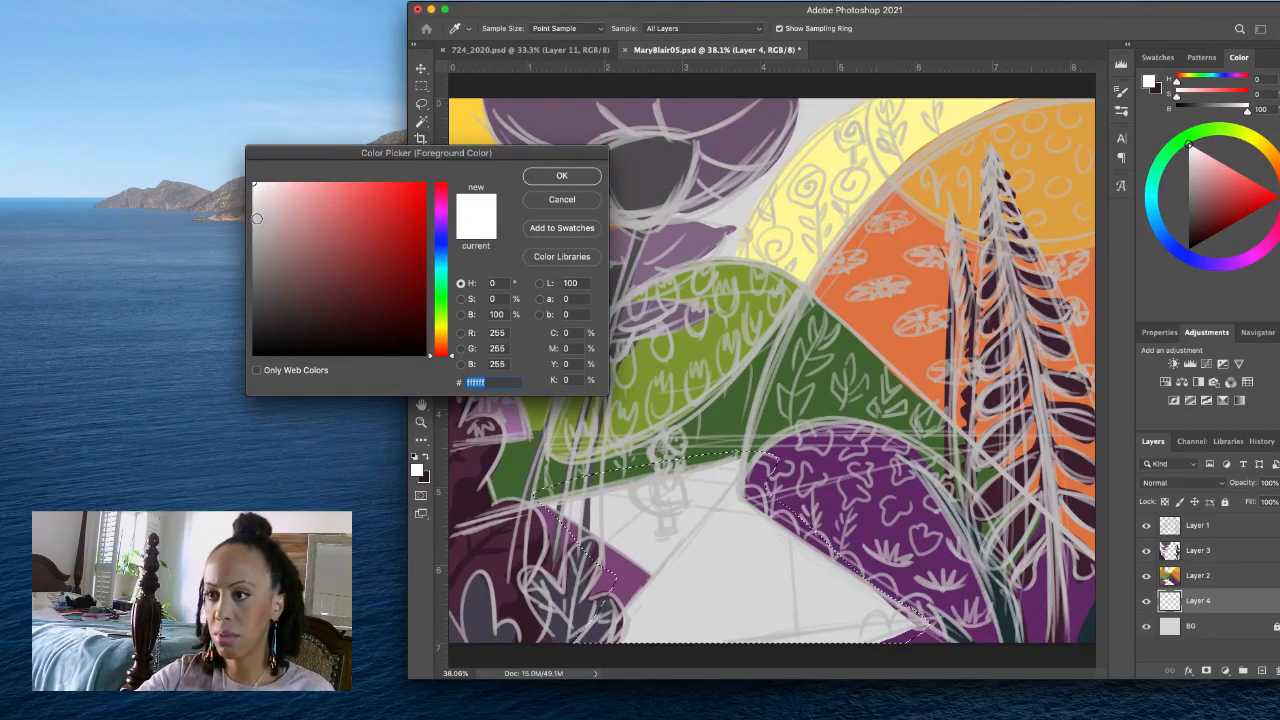
pyautogui.click(257, 218)
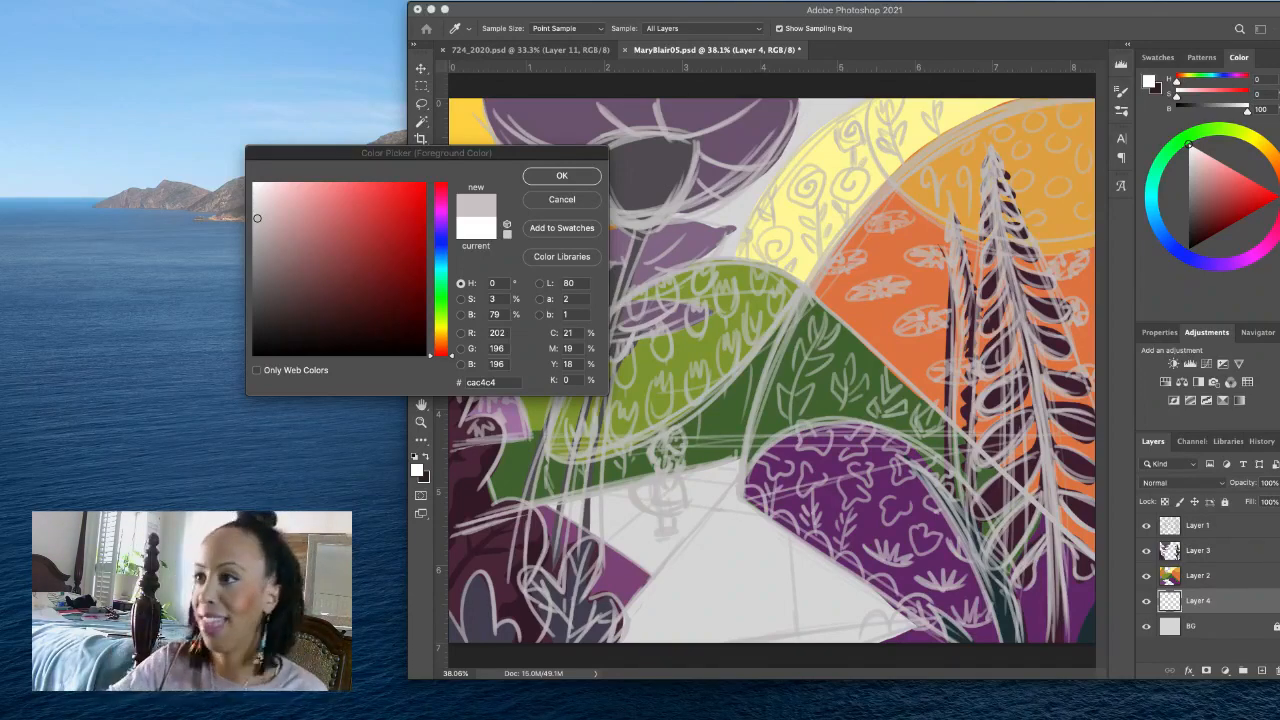
pyautogui.click(612, 11)
pyautogui.click(281, 389)
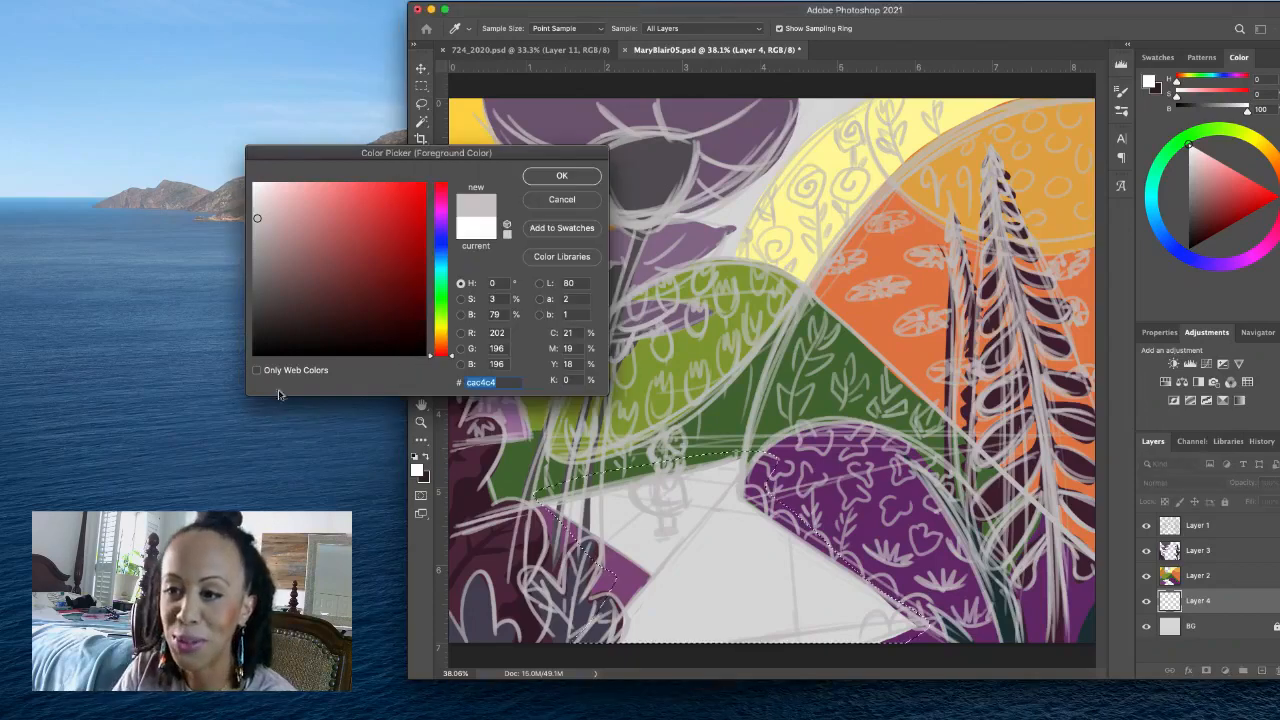
pyautogui.click(333, 500)
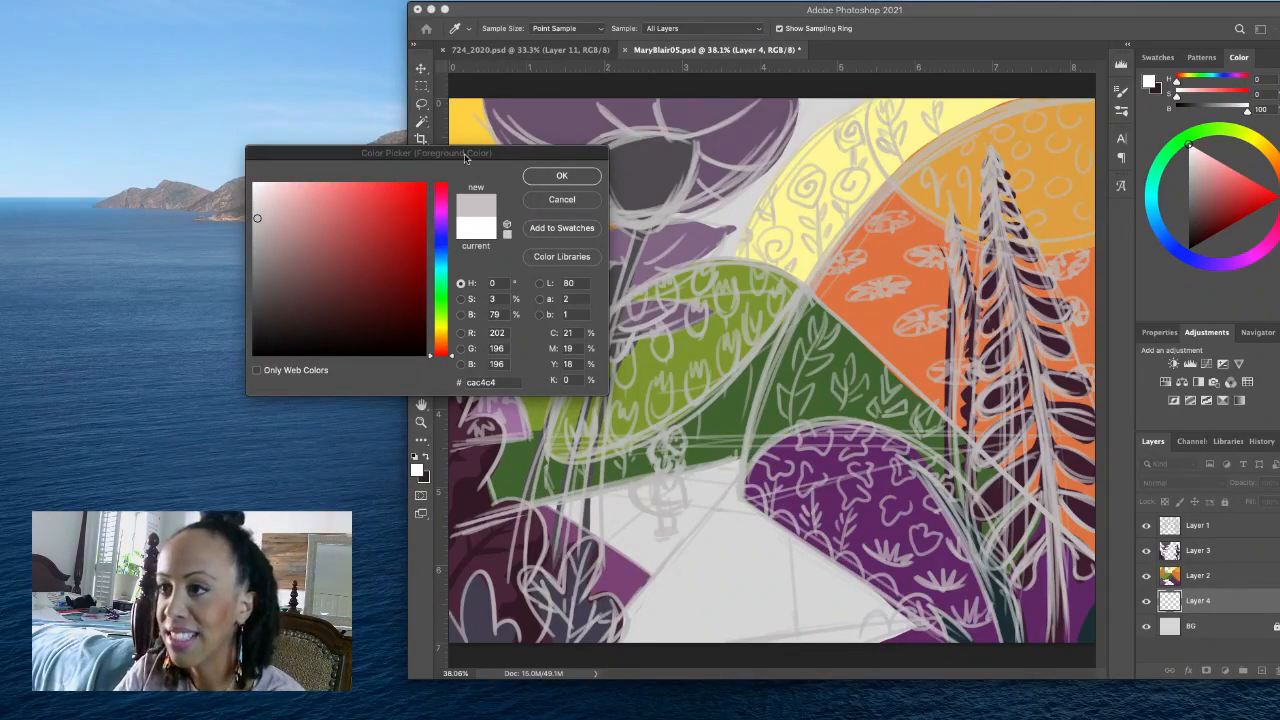
pyautogui.click(558, 176)
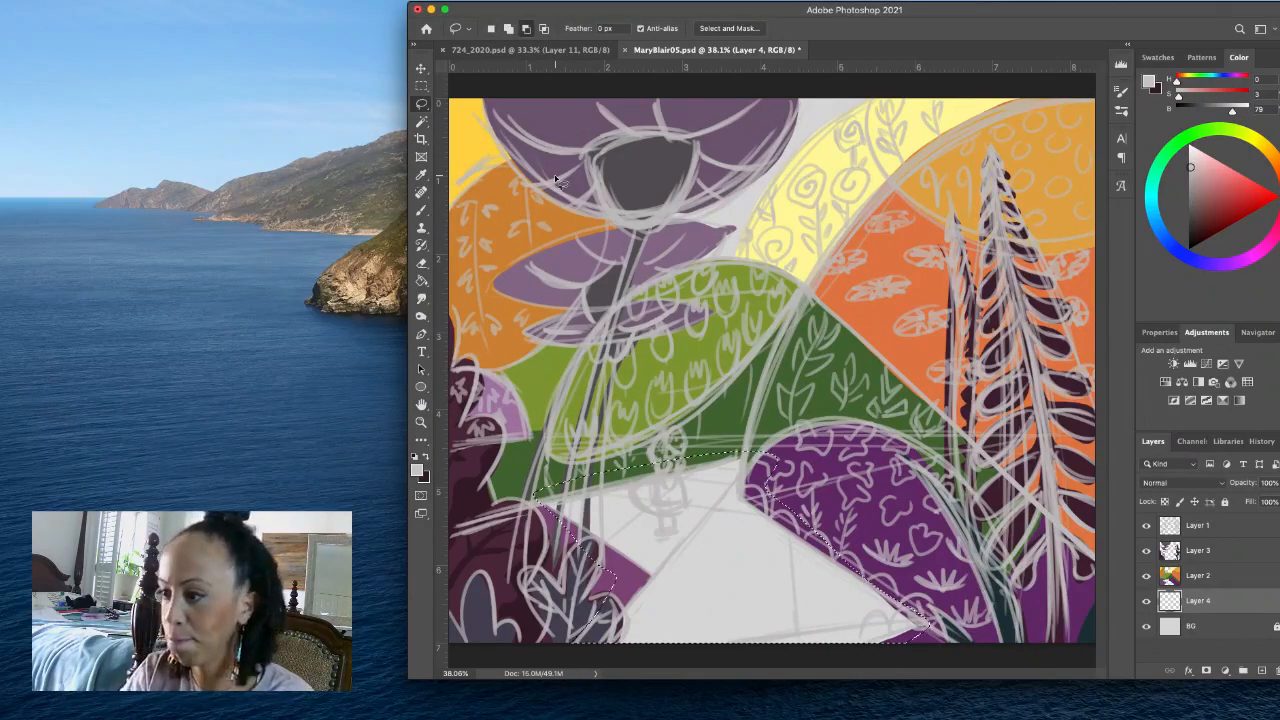
pyautogui.hotkey('alt', 'BackSpace')
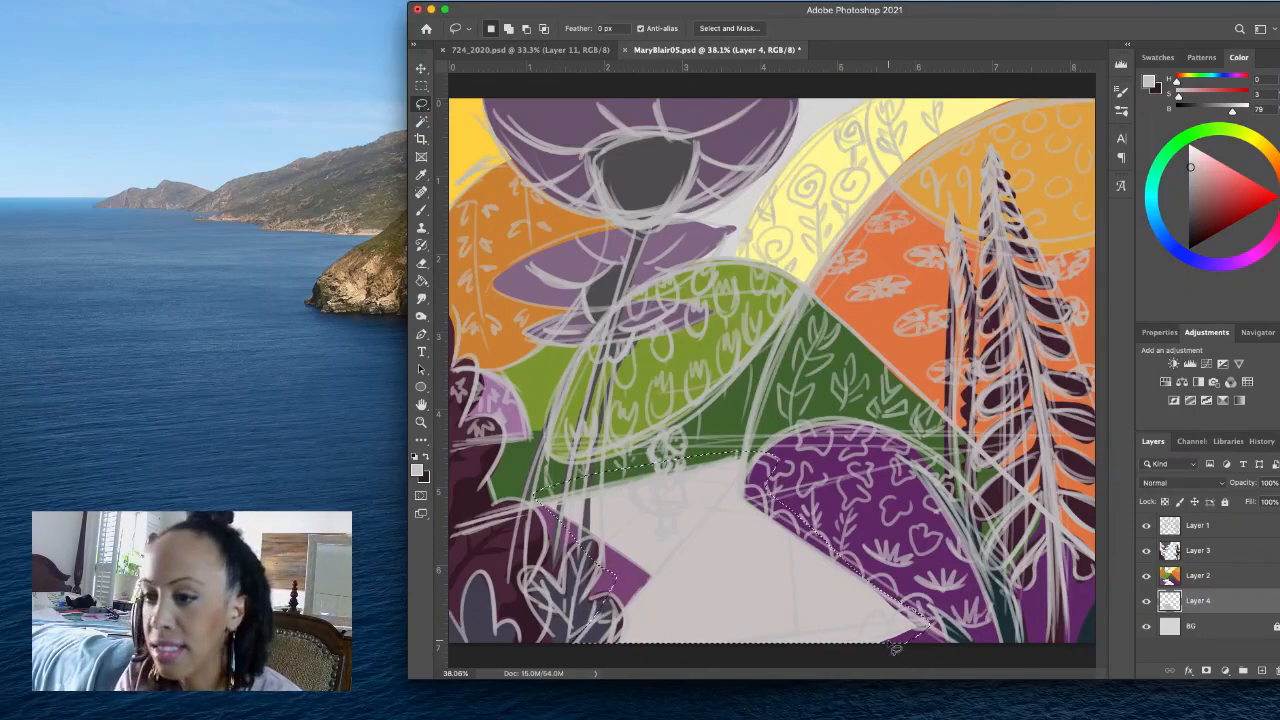
pyautogui.press('super+d')
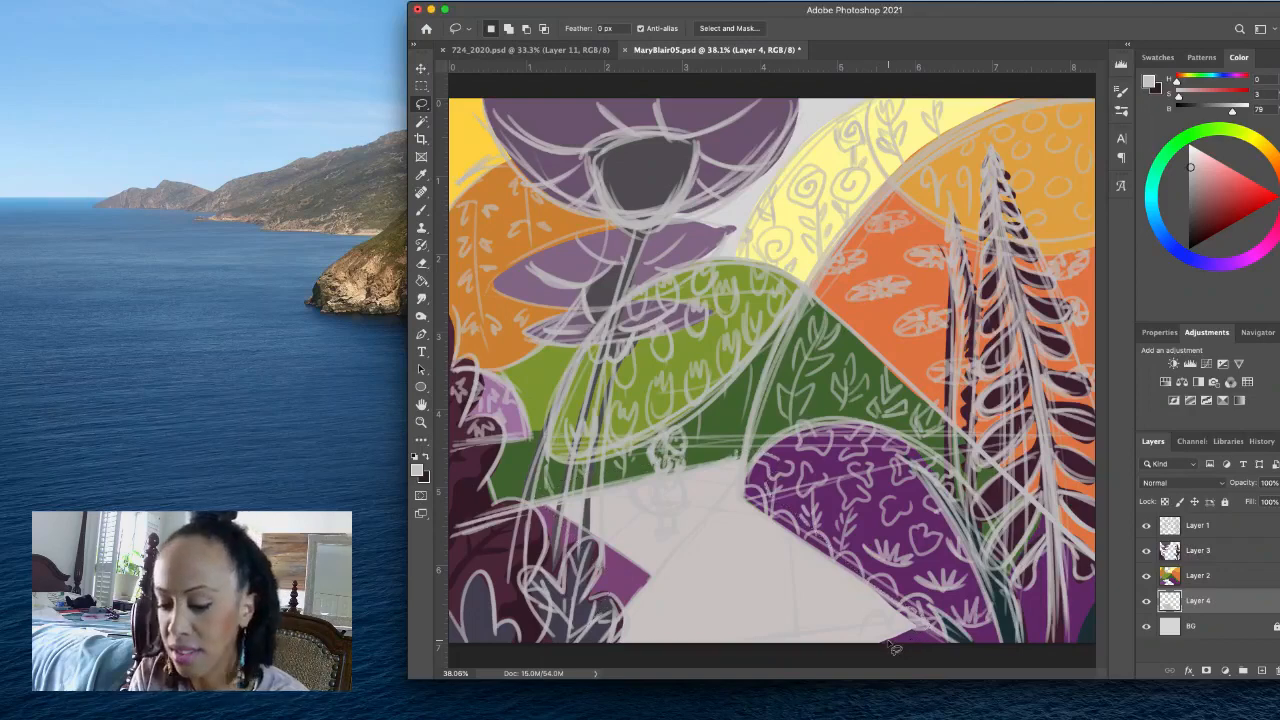
pyautogui.press('super+s')
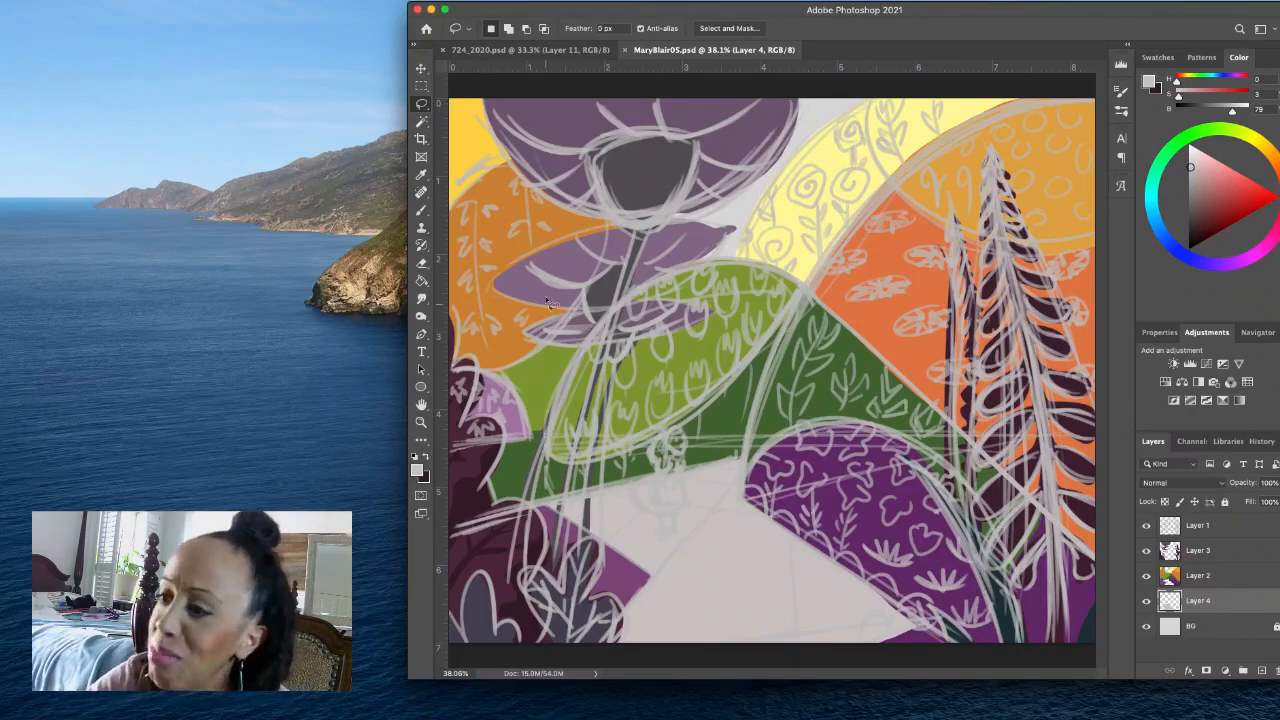
# - Set the foreground colour to mid grey at H 0, S 3, B 51 and choose the Round Blunt Medium Stiff brush at 21 px
pyautogui.click(416, 469)
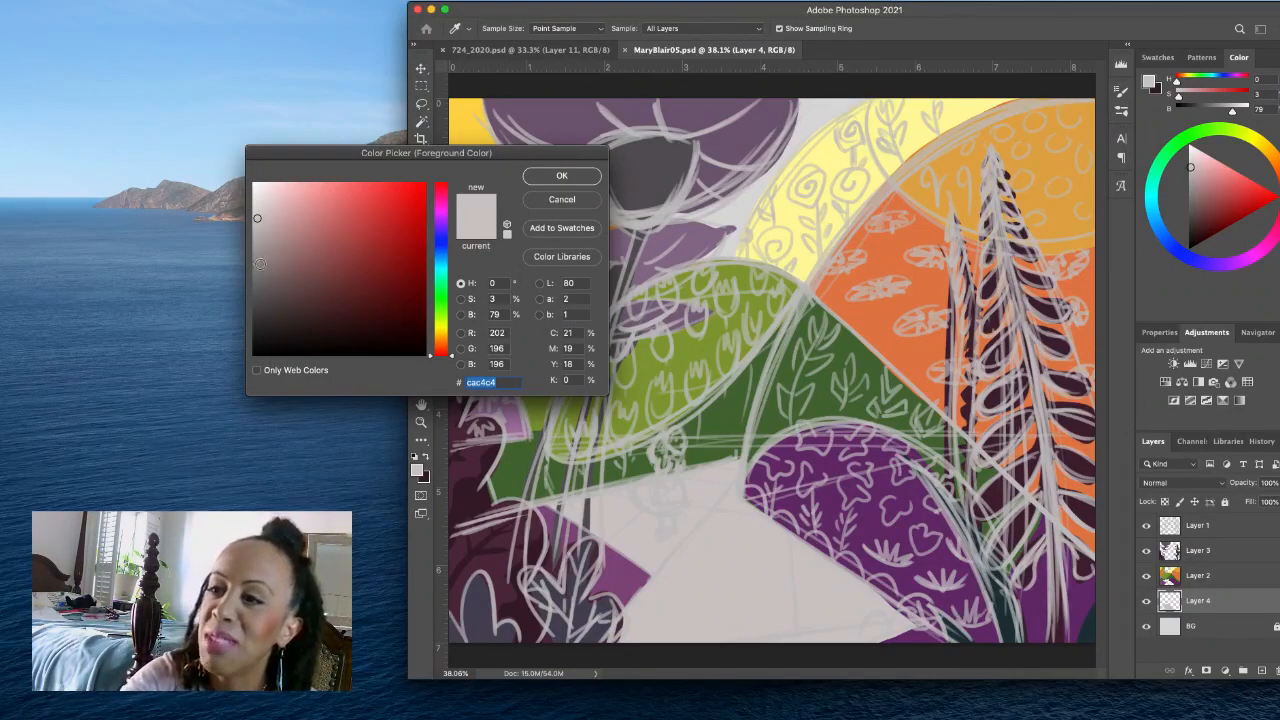
pyautogui.click(530, 176)
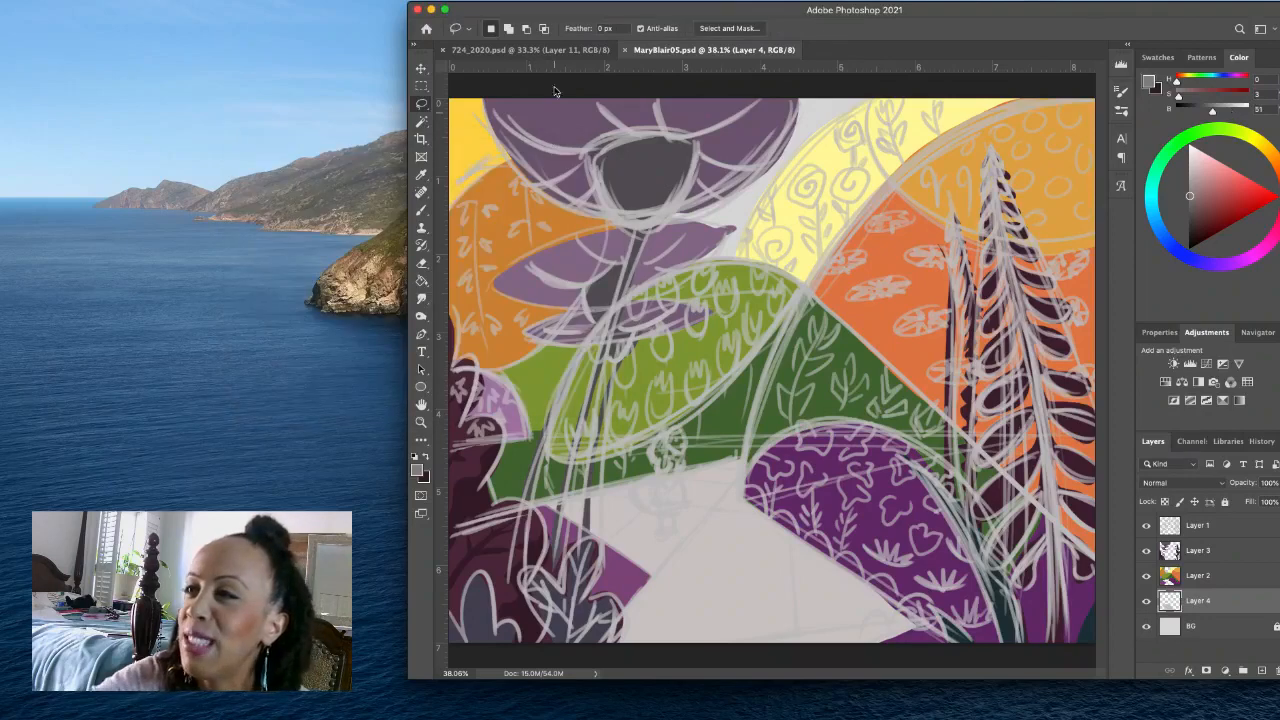
pyautogui.click(421, 209)
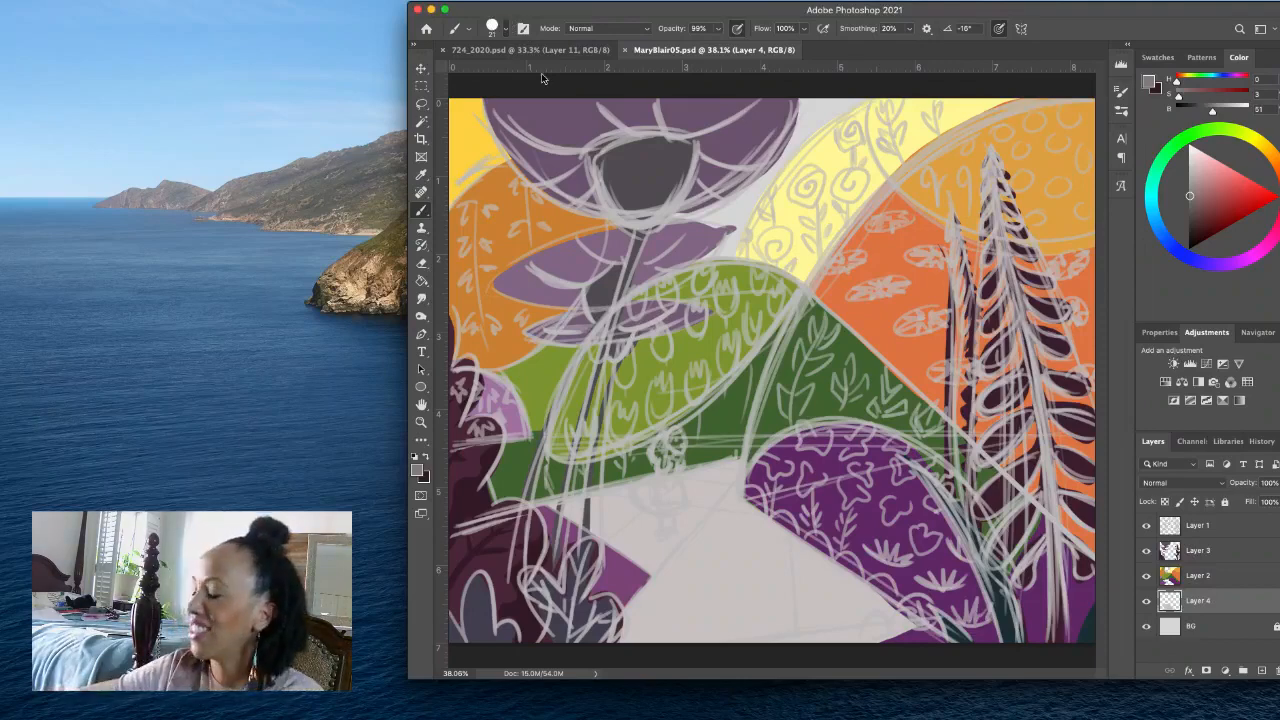
pyautogui.click(505, 29)
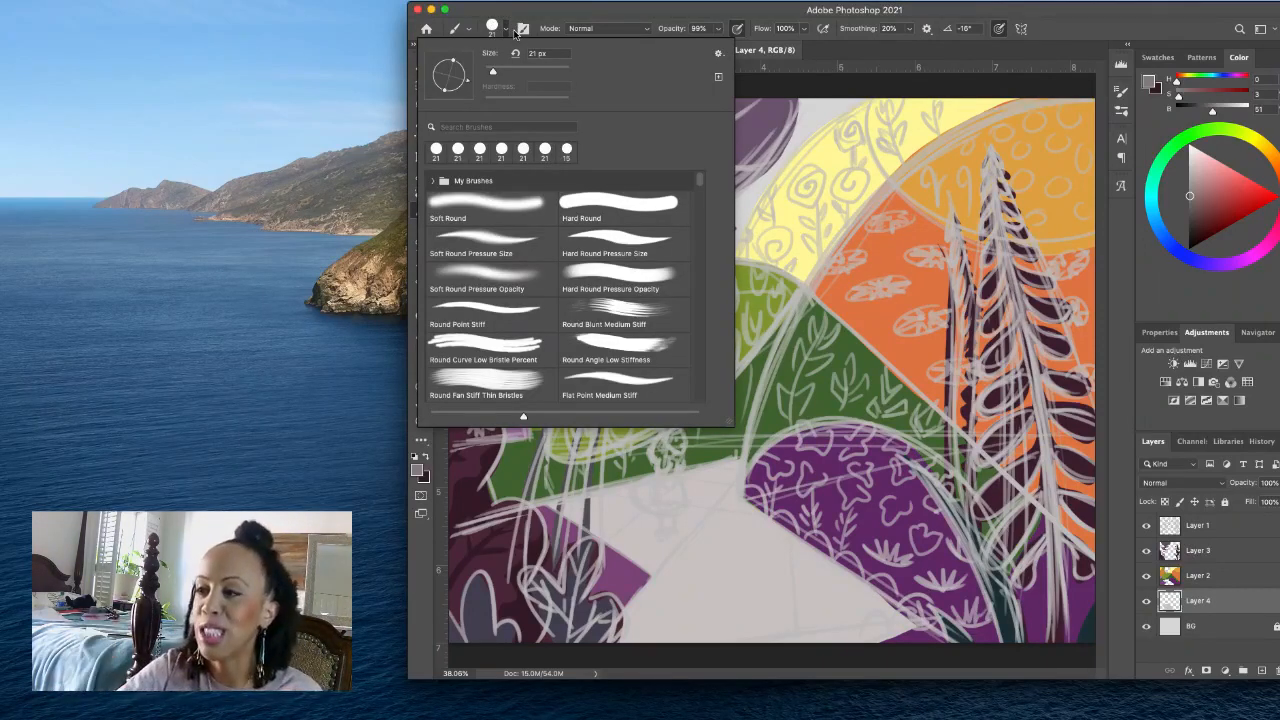
pyautogui.click(630, 305)
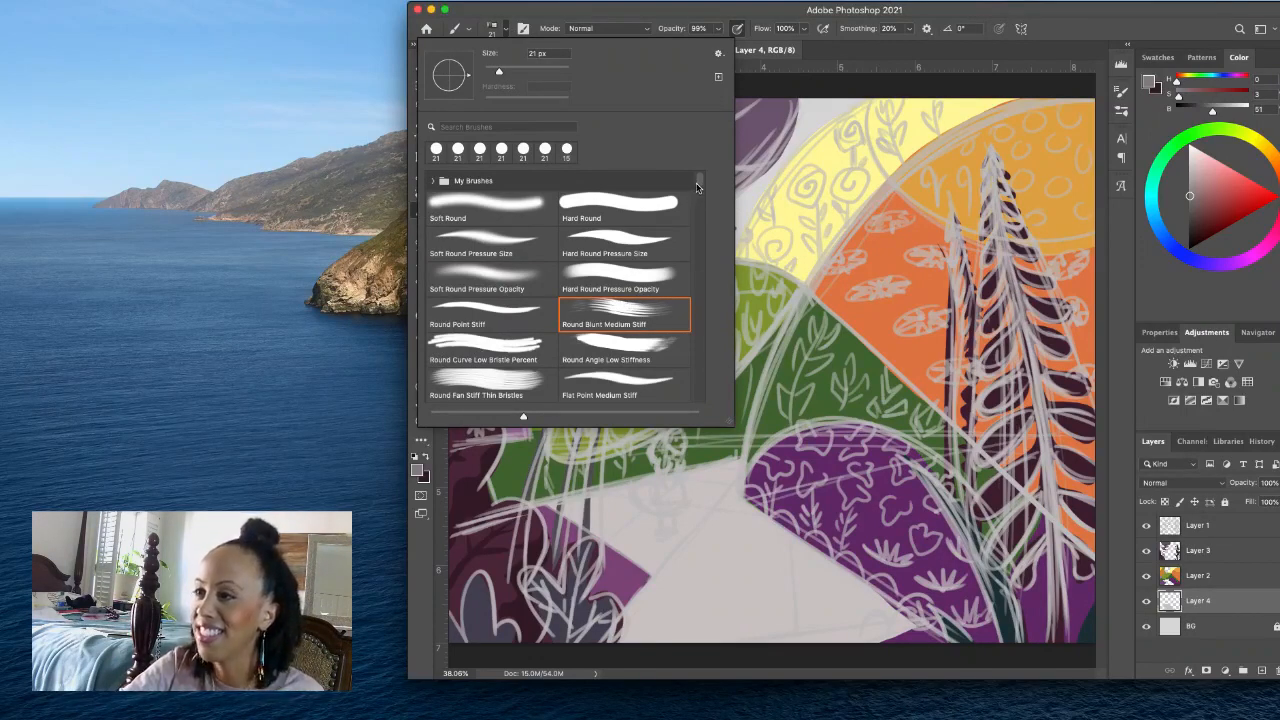
pyautogui.click(504, 31)
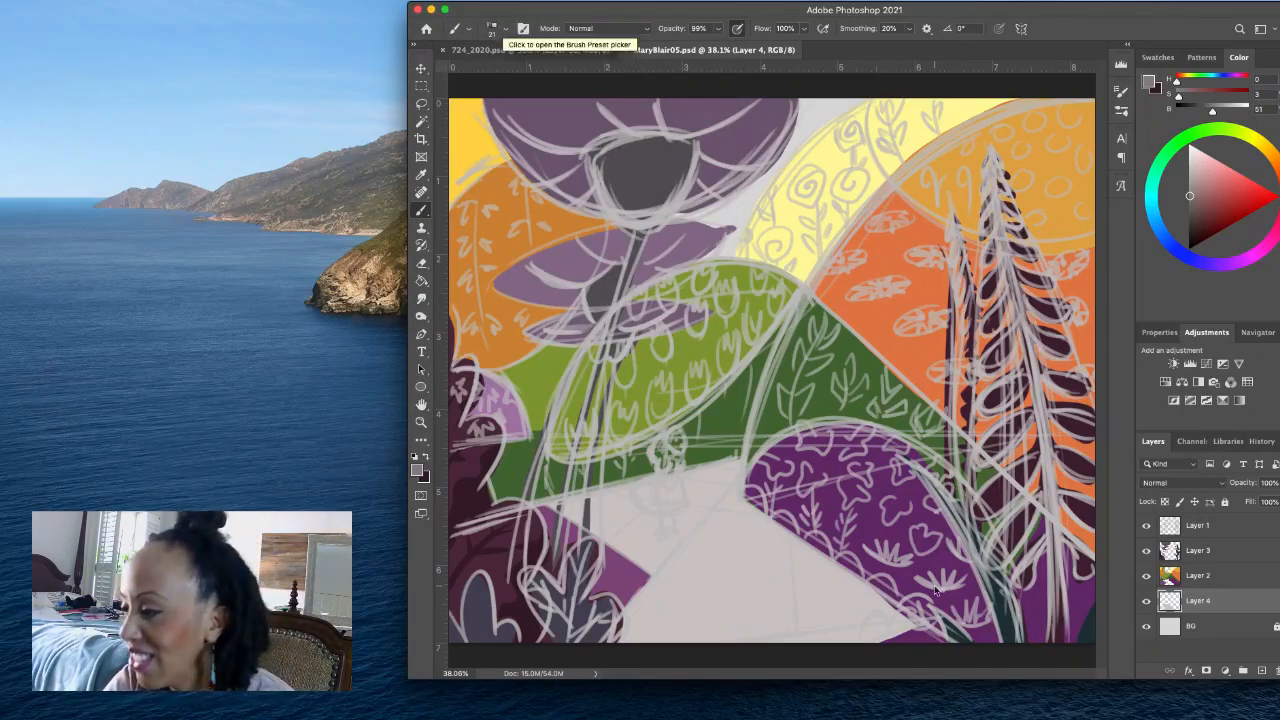
# - Brush long diagonal mid-grey shadow strokes across the foreground of the path, from the purple bush's lower edge to the canvas edge
pyautogui.moveTo(910, 618)
pyautogui.mouseDown()
pyautogui.moveTo(802, 657)
pyautogui.moveTo(912, 614)
pyautogui.moveTo(804, 647)
pyautogui.mouseUp()
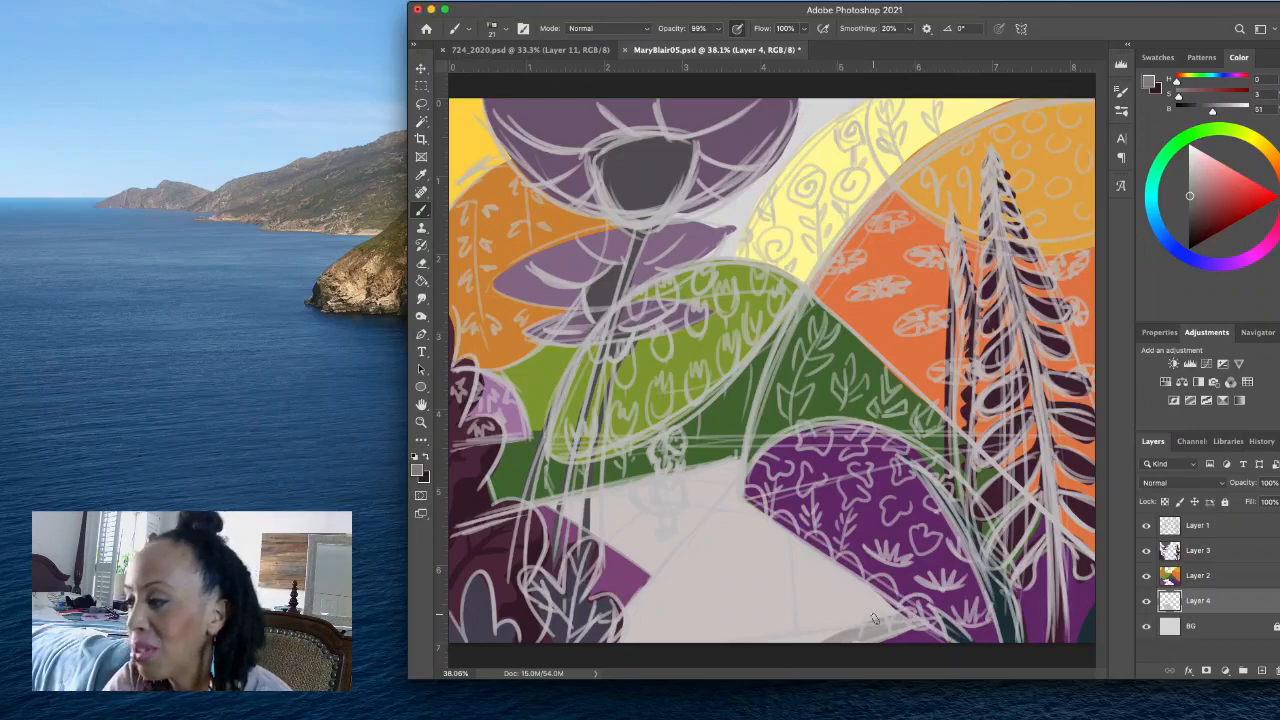
pyautogui.moveTo(884, 612)
pyautogui.mouseDown()
pyautogui.moveTo(759, 654)
pyautogui.moveTo(911, 599)
pyautogui.moveTo(798, 651)
pyautogui.moveTo(885, 602)
pyautogui.moveTo(753, 638)
pyautogui.moveTo(895, 581)
pyautogui.moveTo(888, 599)
pyautogui.moveTo(775, 632)
pyautogui.moveTo(898, 599)
pyautogui.moveTo(772, 653)
pyautogui.moveTo(921, 616)
pyautogui.moveTo(818, 667)
pyautogui.moveTo(923, 598)
pyautogui.moveTo(865, 592)
pyautogui.moveTo(638, 680)
pyautogui.mouseUp()
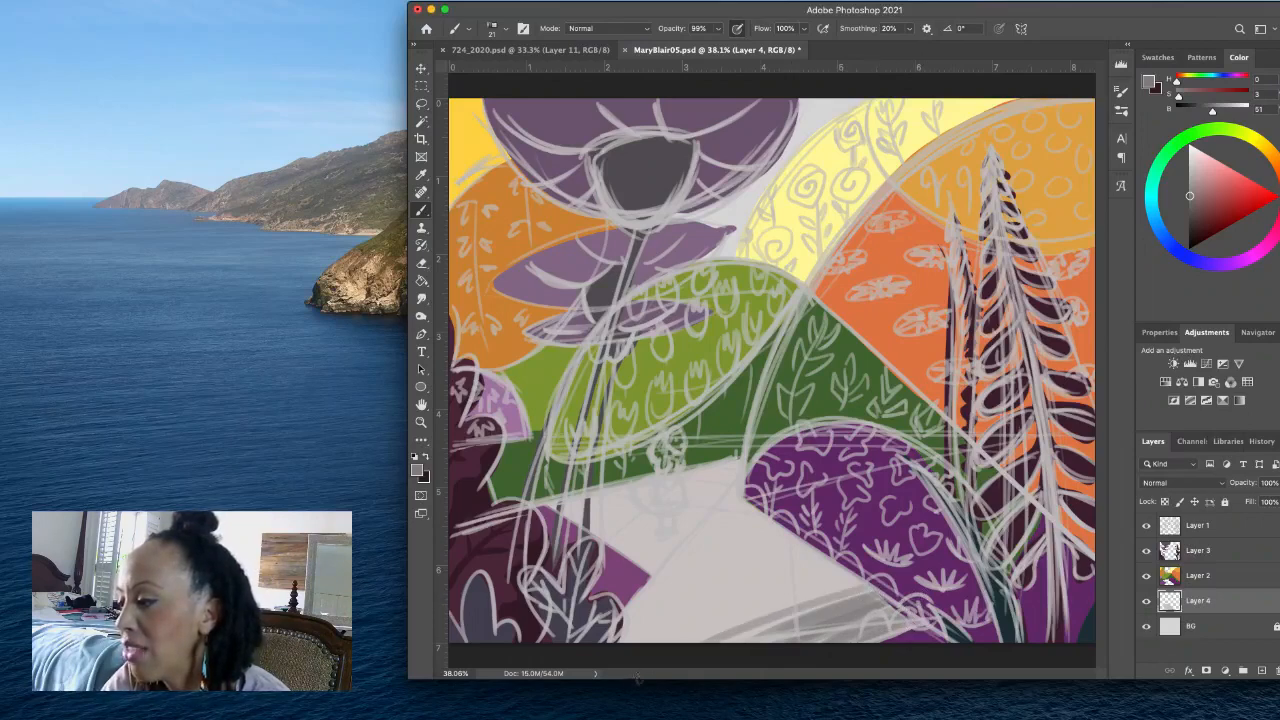
pyautogui.moveTo(876, 588); pyautogui.dragTo(686, 645)
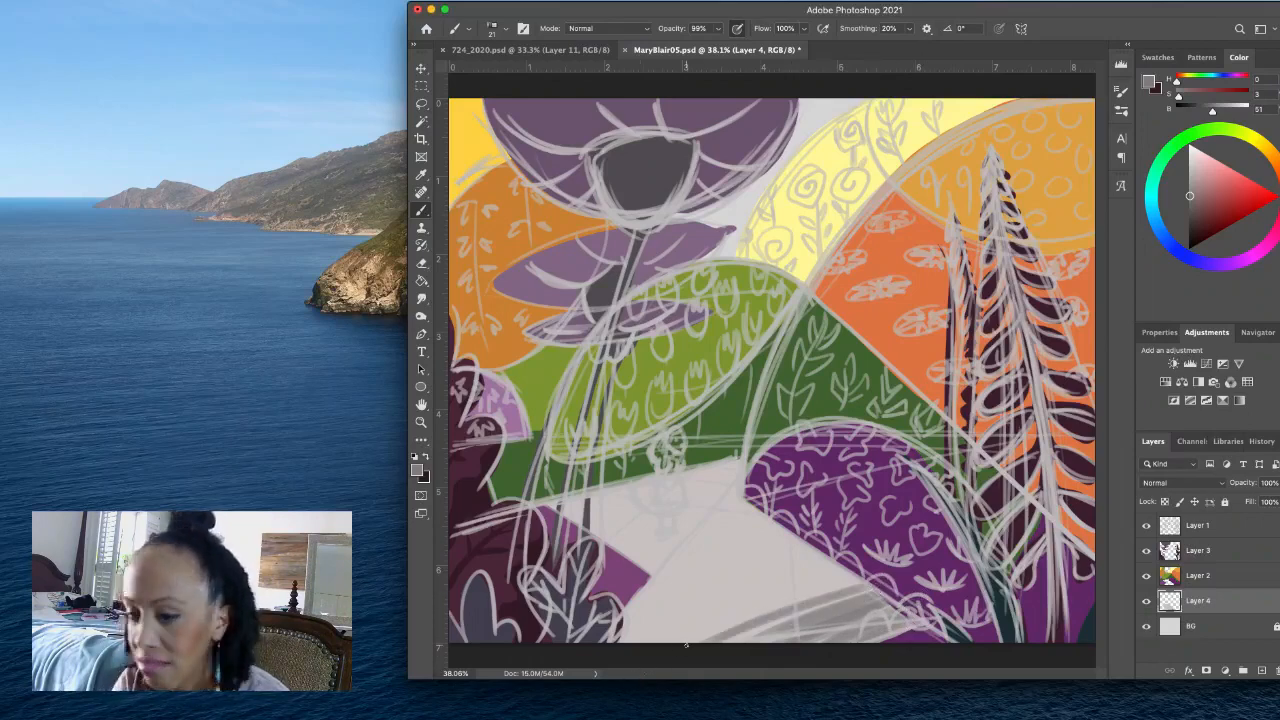
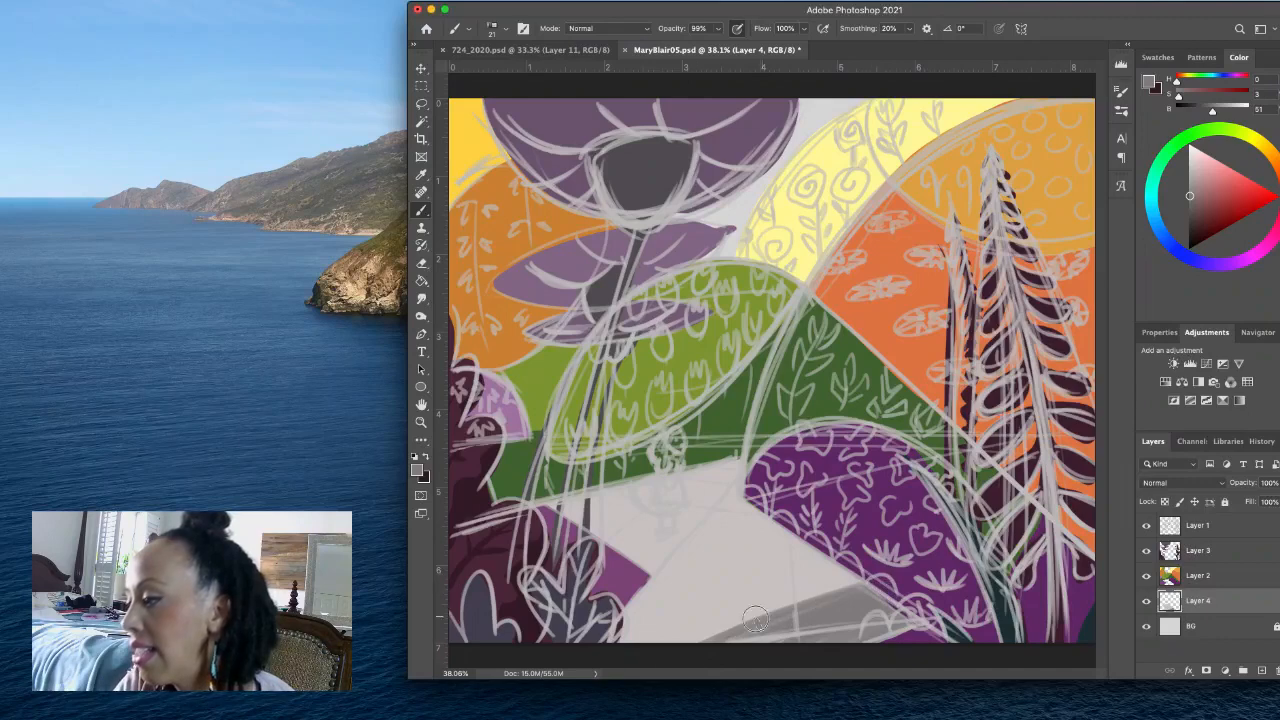
# - Add more diagonal mid-grey shadow strokes across the path's foreground and hide the Layer 1 sketch
pyautogui.moveTo(870, 577); pyautogui.dragTo(626, 671)
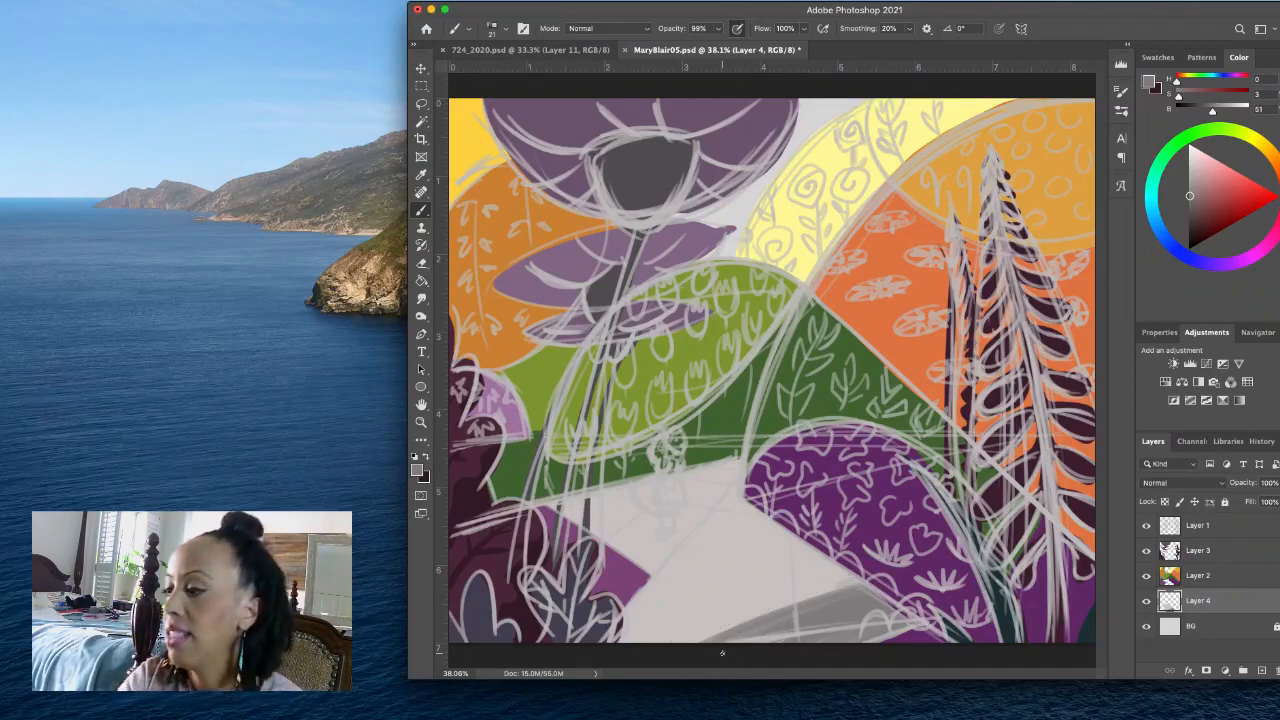
pyautogui.click(1146, 525)
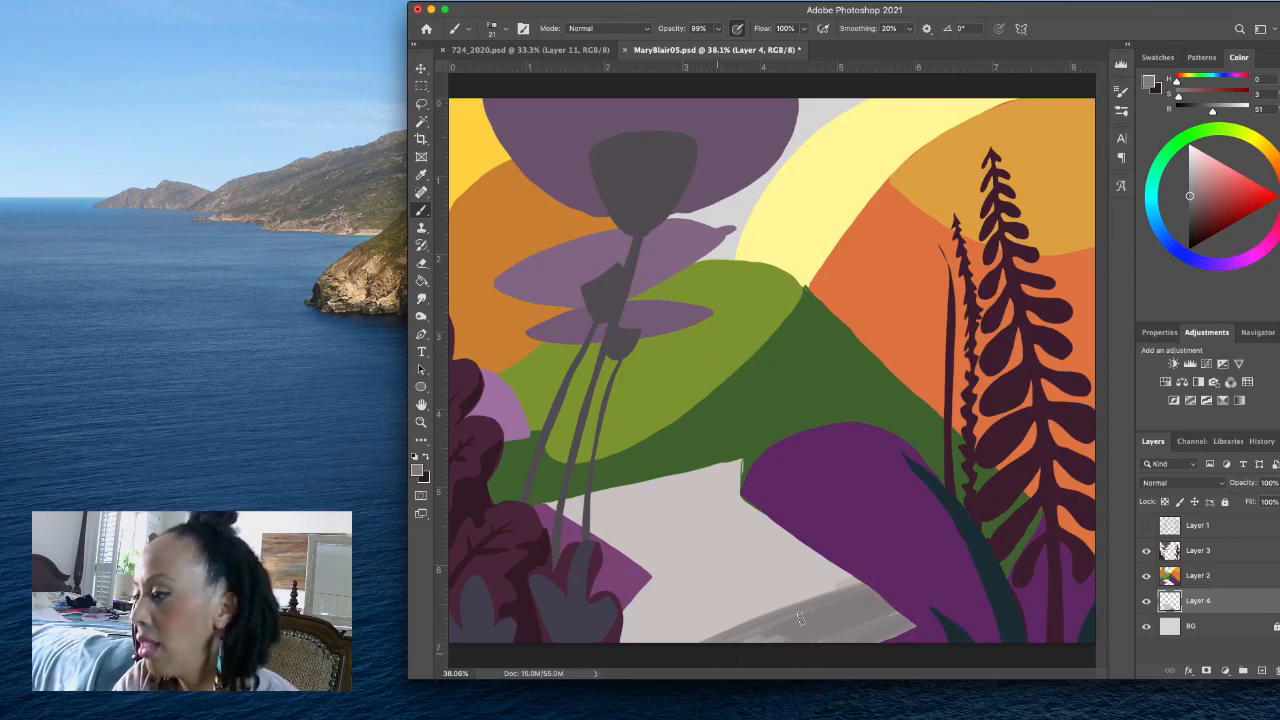
pyautogui.moveTo(863, 582); pyautogui.dragTo(704, 640)
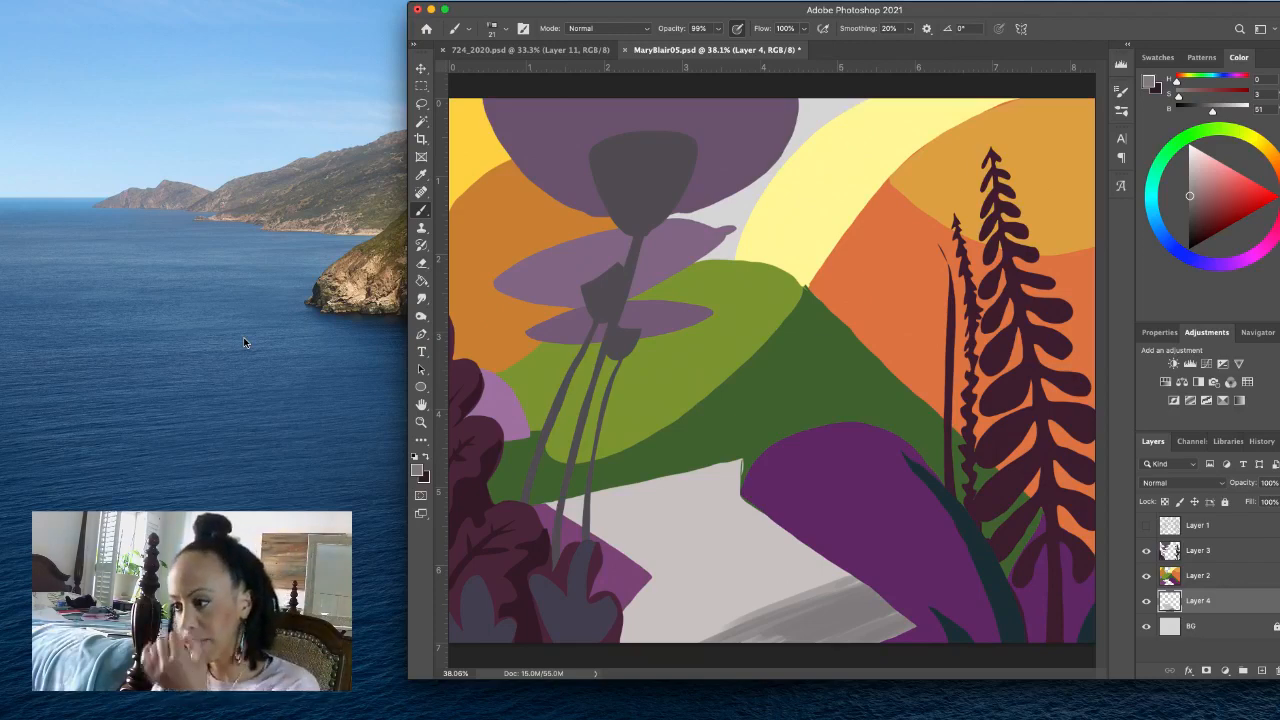
# - Choose the Splatter 2 brush at 87 px from the brush presets
pyautogui.rightClick(465, 31)
pyautogui.click(555, 11)
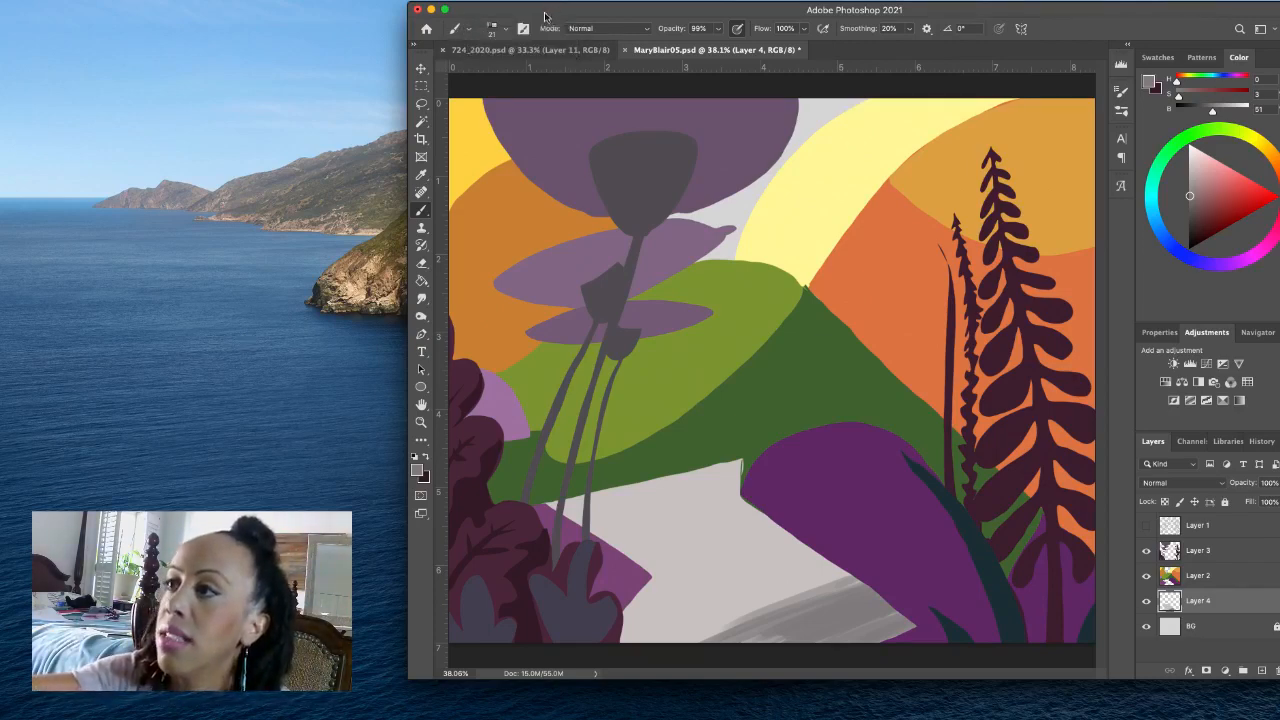
pyautogui.click(504, 30)
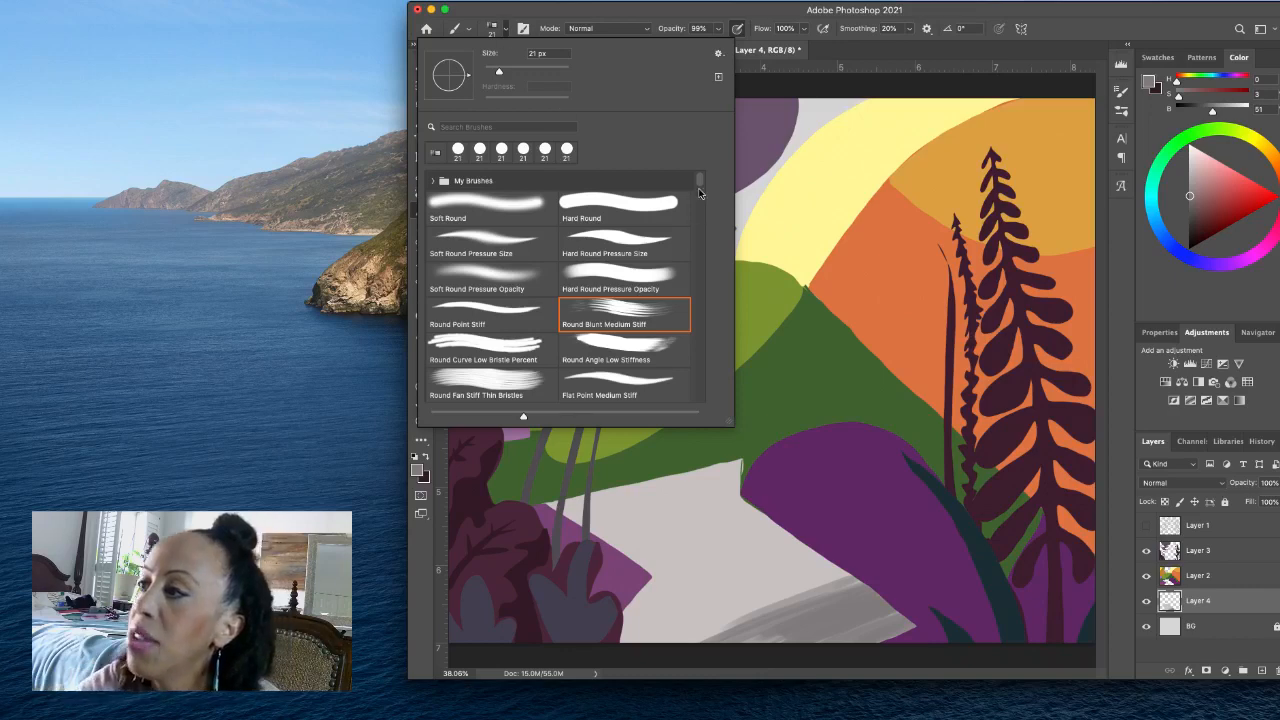
pyautogui.scroll(-10, 698, 207)
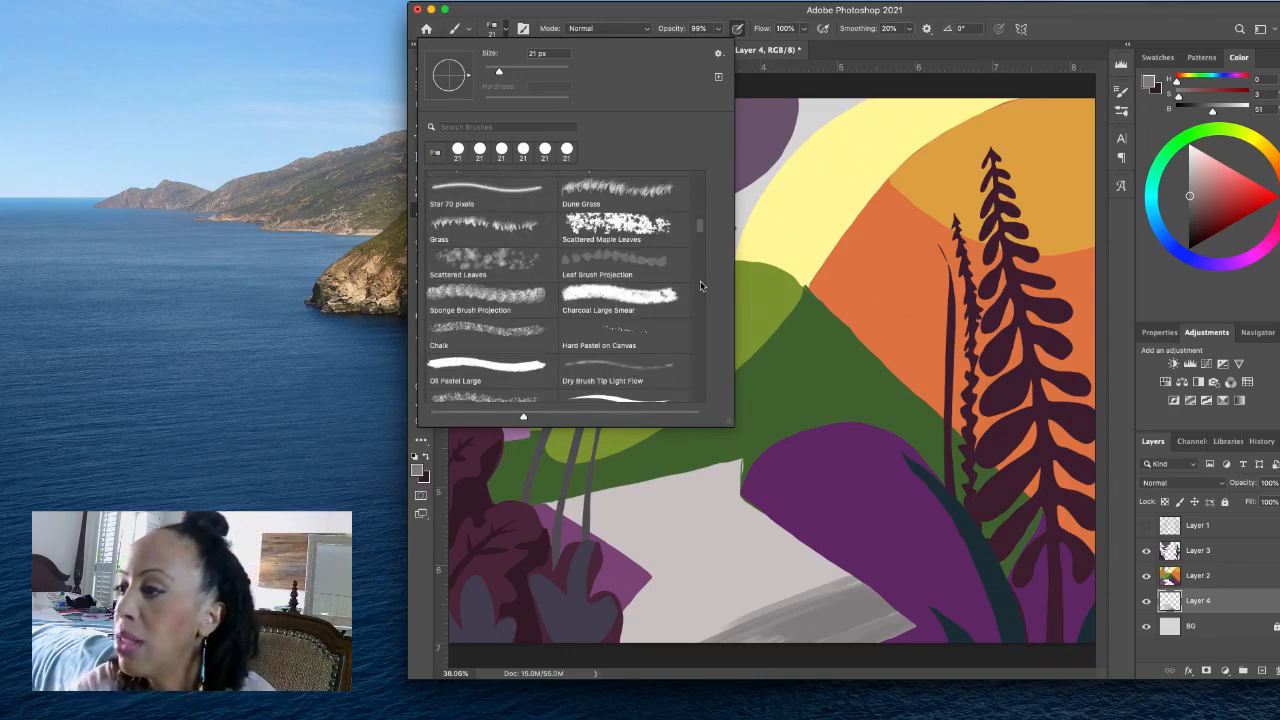
pyautogui.moveTo(699, 224); pyautogui.dragTo(714, 344)
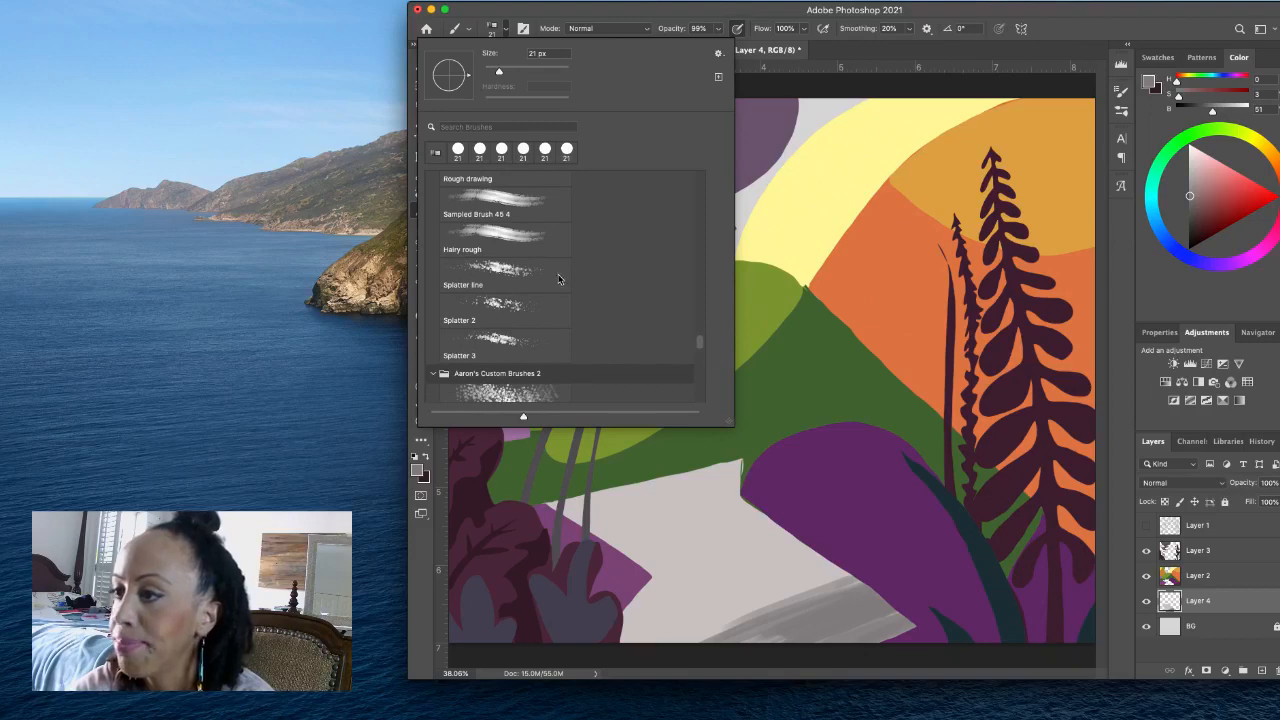
pyautogui.click(556, 306)
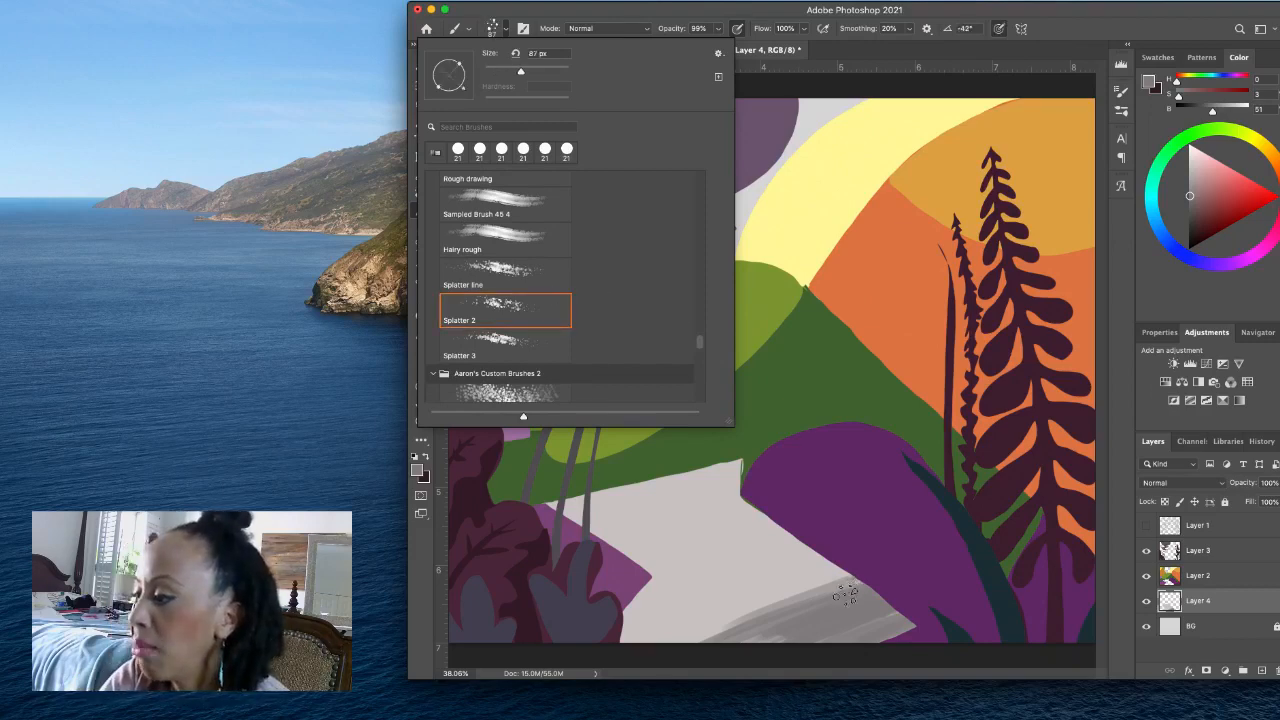
# - Brush speckled mid-grey strokes along the upper edge of the path's foreground shadow and over its streaky interior
pyautogui.moveTo(838, 578)
pyautogui.mouseDown()
pyautogui.moveTo(677, 651)
pyautogui.moveTo(706, 640)
pyautogui.mouseUp()
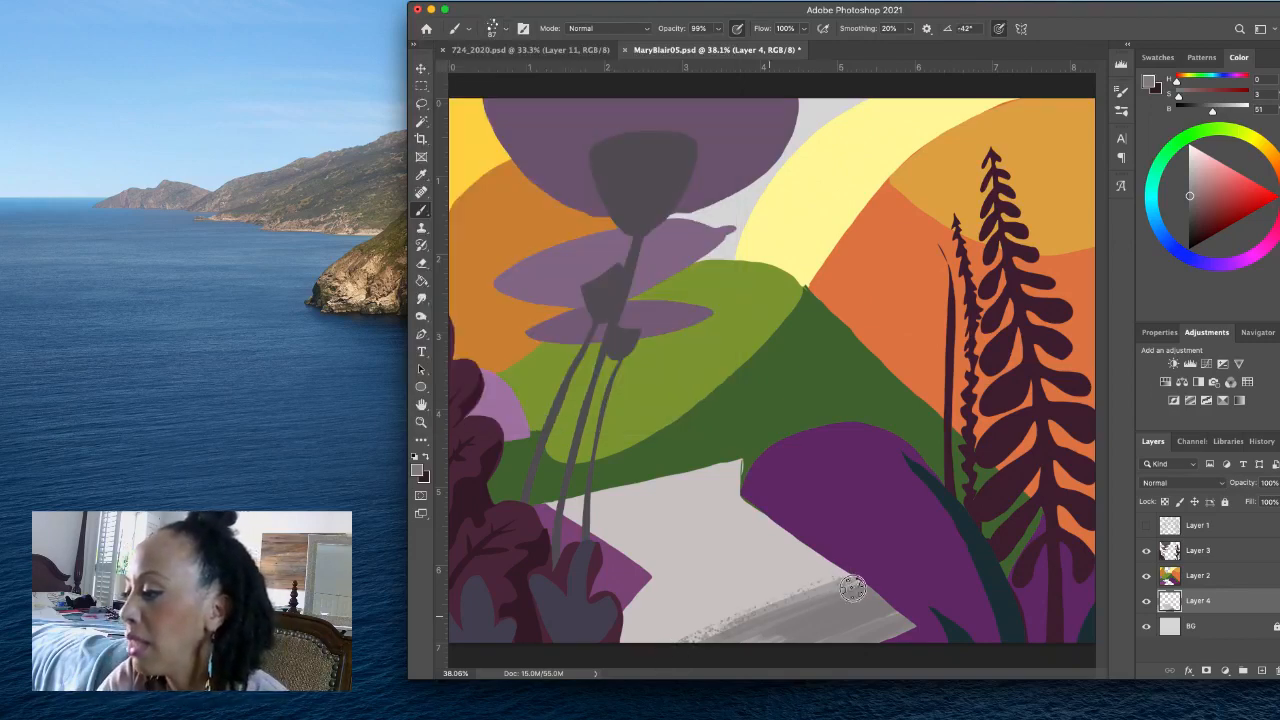
pyautogui.moveTo(863, 586); pyautogui.dragTo(711, 657)
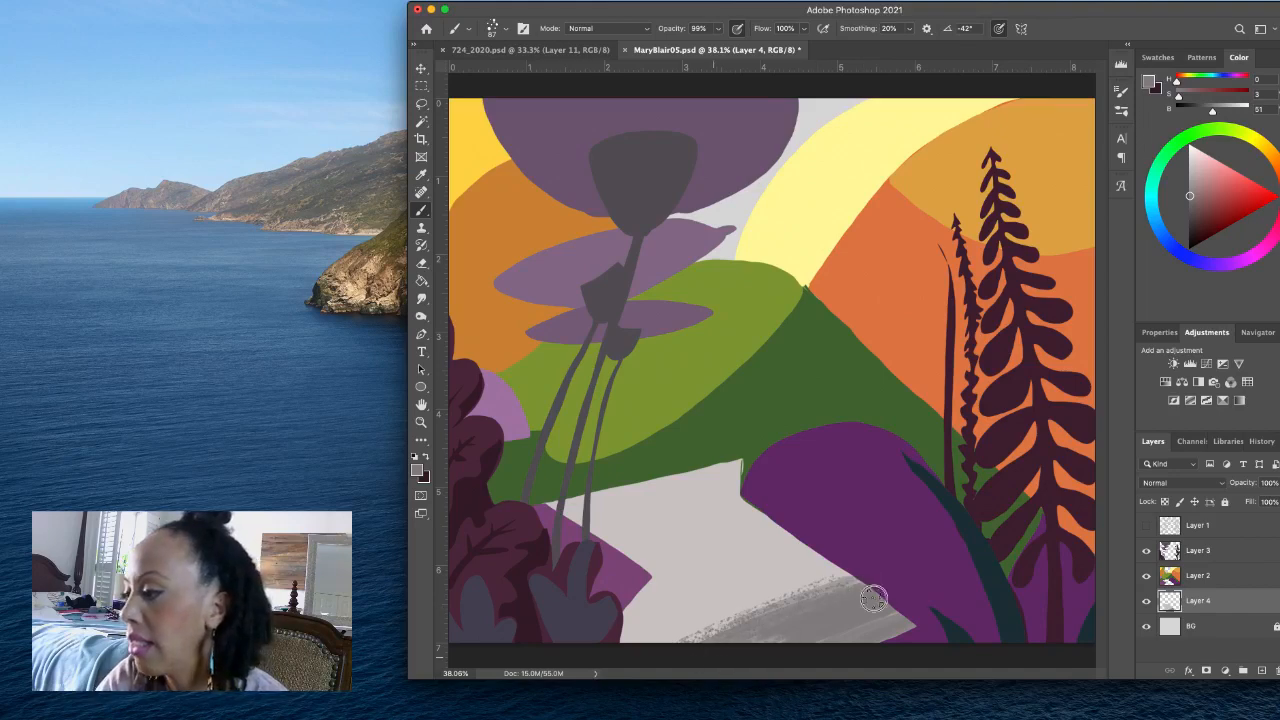
pyautogui.moveTo(838, 647)
pyautogui.mouseDown()
pyautogui.moveTo(910, 605)
pyautogui.moveTo(713, 655)
pyautogui.moveTo(787, 620)
pyautogui.moveTo(756, 641)
pyautogui.moveTo(908, 594)
pyautogui.mouseUp()
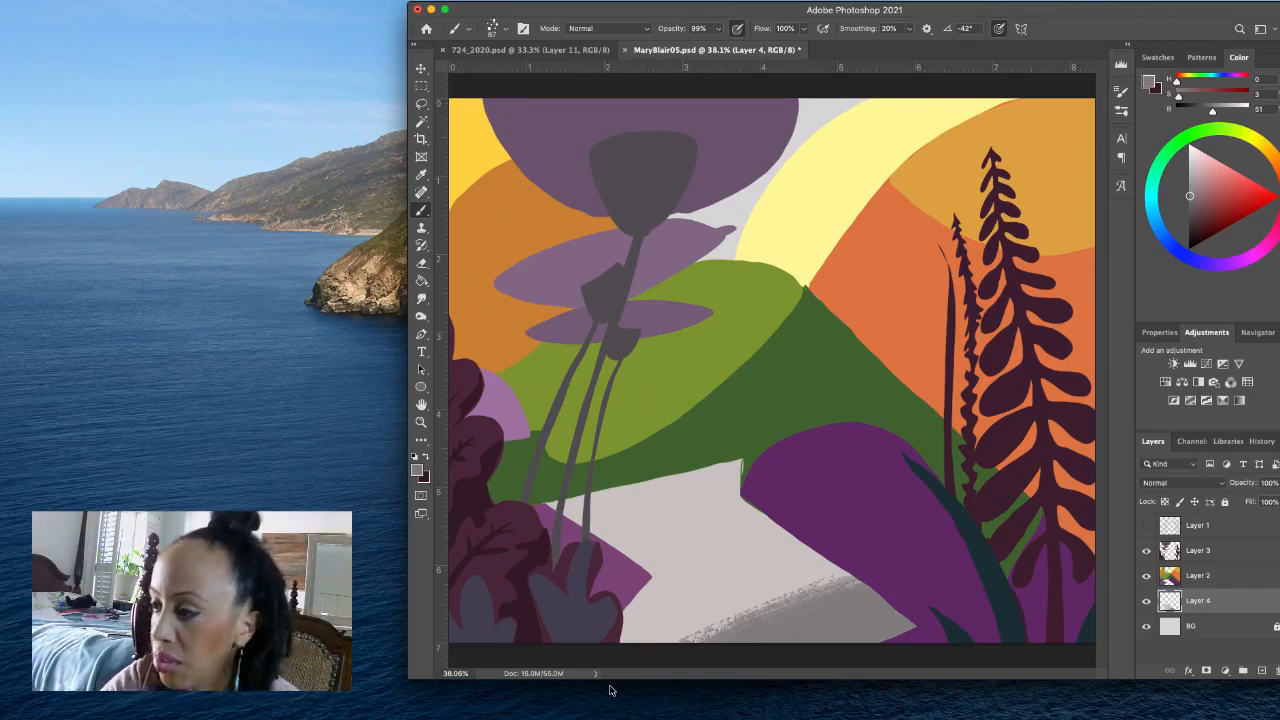
# - Sample the light path colour and darken the foreground colour slightly to c0bbbb
pyautogui.keyDown('alt'); pyautogui.click(762, 567); pyautogui.keyUp('alt')
pyautogui.click(416, 468)
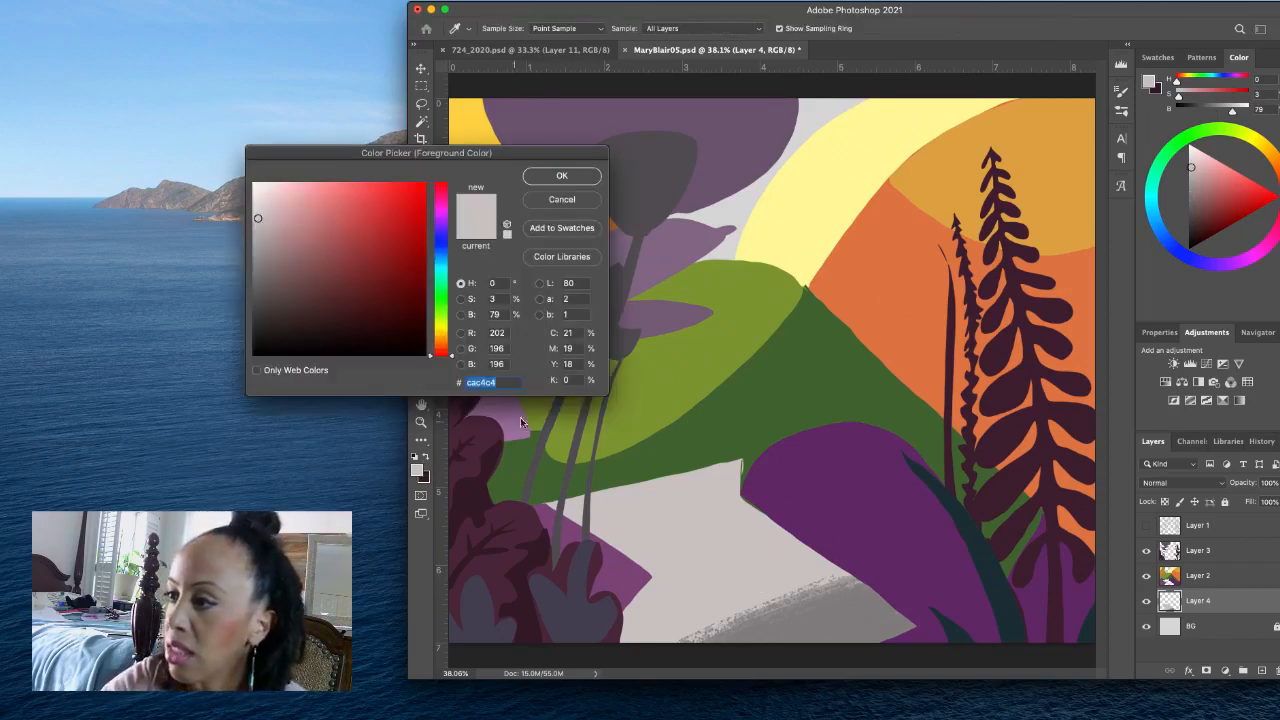
pyautogui.click(257, 225)
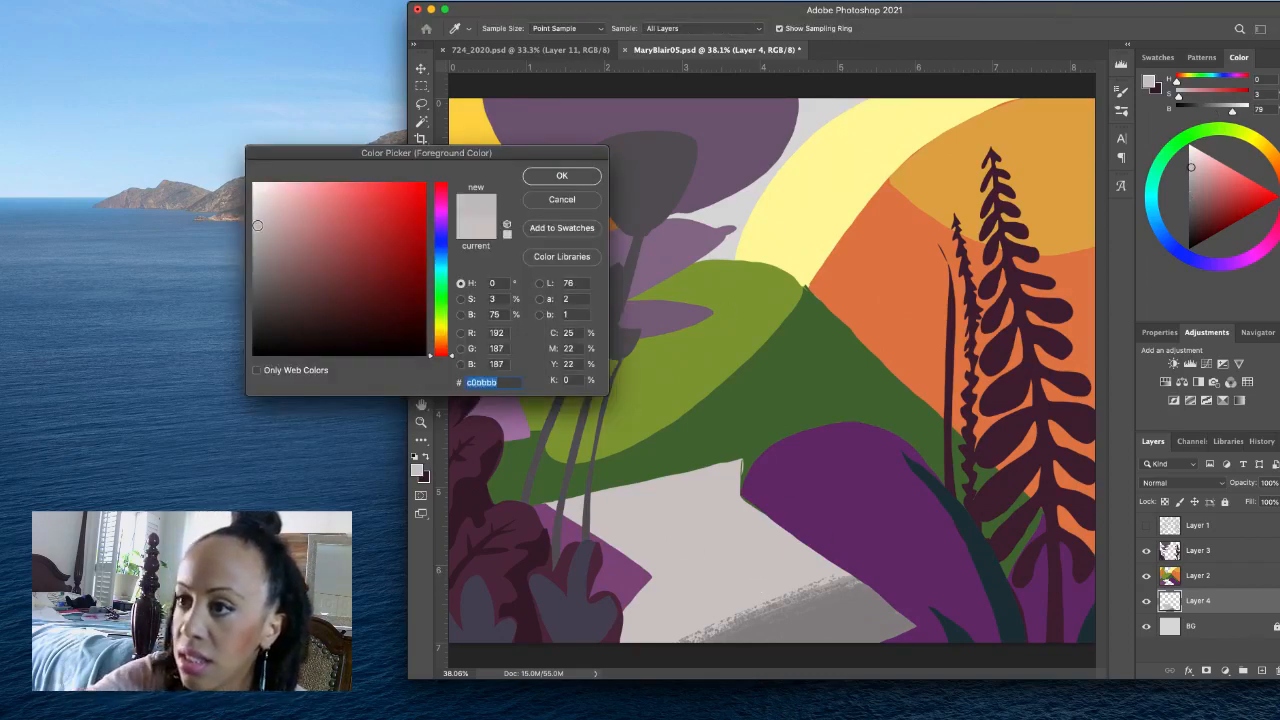
pyautogui.click(572, 178)
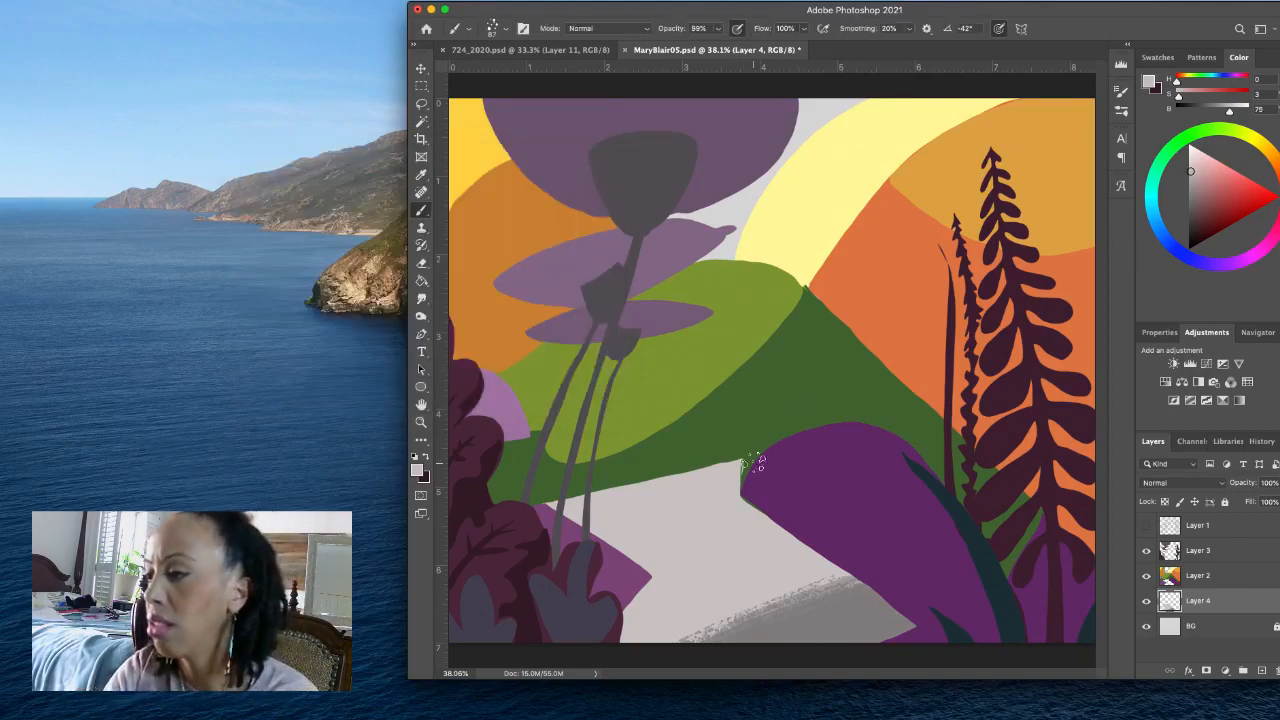
# - Brush subtle diagonal splatter texture across the whole light part of the path, from its far edge down to the foreground shadow
pyautogui.moveTo(753, 463); pyautogui.dragTo(527, 517)
pyautogui.moveTo(740, 466)
pyautogui.mouseDown()
pyautogui.moveTo(618, 512)
pyautogui.moveTo(725, 483)
pyautogui.moveTo(634, 518)
pyautogui.mouseUp()
pyautogui.moveTo(776, 490); pyautogui.dragTo(566, 562)
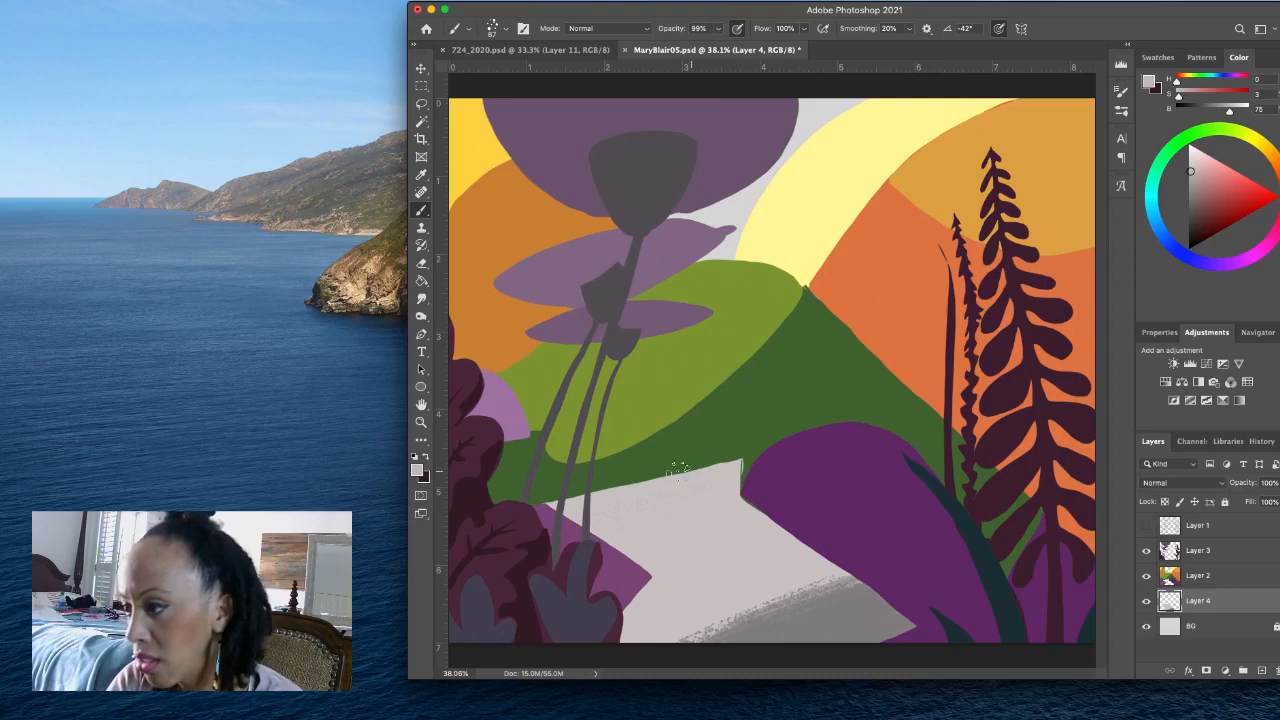
pyautogui.moveTo(680, 471); pyautogui.dragTo(578, 504)
pyautogui.moveTo(770, 493); pyautogui.dragTo(611, 541)
pyautogui.moveTo(747, 511); pyautogui.dragTo(607, 563)
pyautogui.moveTo(797, 511)
pyautogui.mouseDown()
pyautogui.moveTo(624, 568)
pyautogui.moveTo(749, 534)
pyautogui.moveTo(592, 593)
pyautogui.mouseUp()
pyautogui.moveTo(843, 521); pyautogui.dragTo(655, 583)
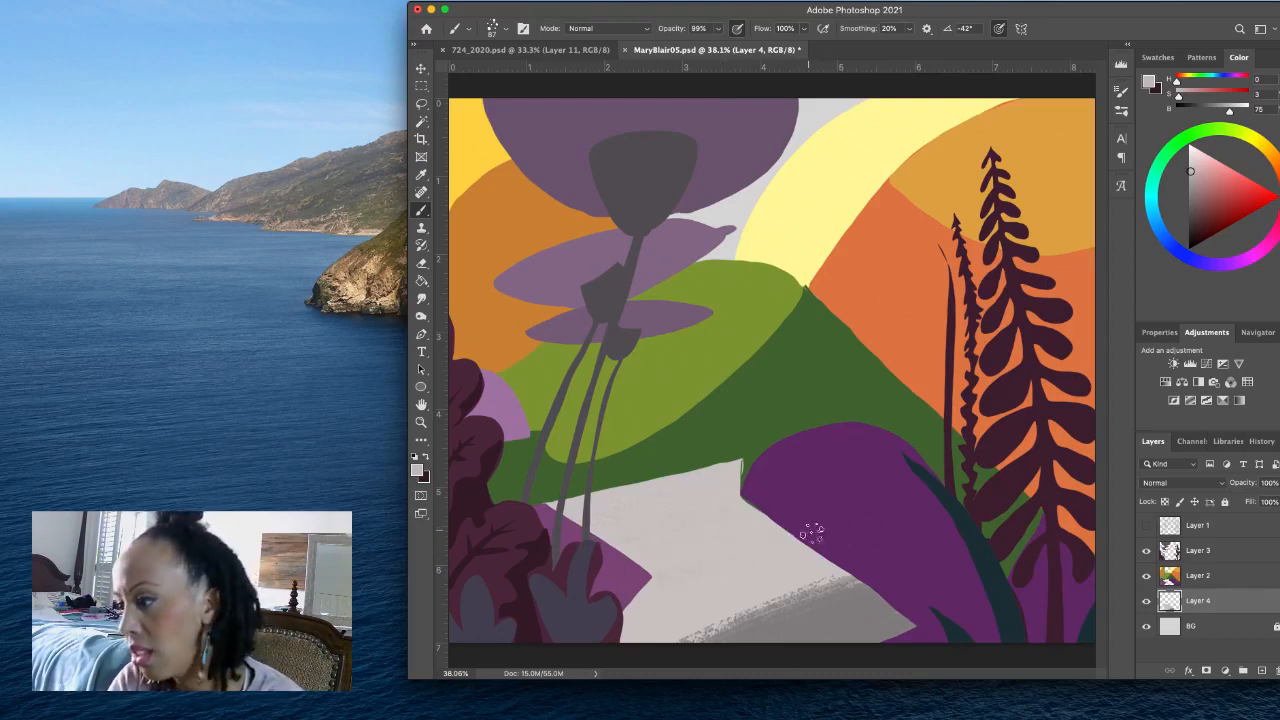
pyautogui.moveTo(811, 533)
pyautogui.mouseDown()
pyautogui.moveTo(674, 584)
pyautogui.moveTo(824, 545)
pyautogui.moveTo(755, 555)
pyautogui.moveTo(614, 616)
pyautogui.moveTo(829, 546)
pyautogui.moveTo(607, 624)
pyautogui.mouseUp()
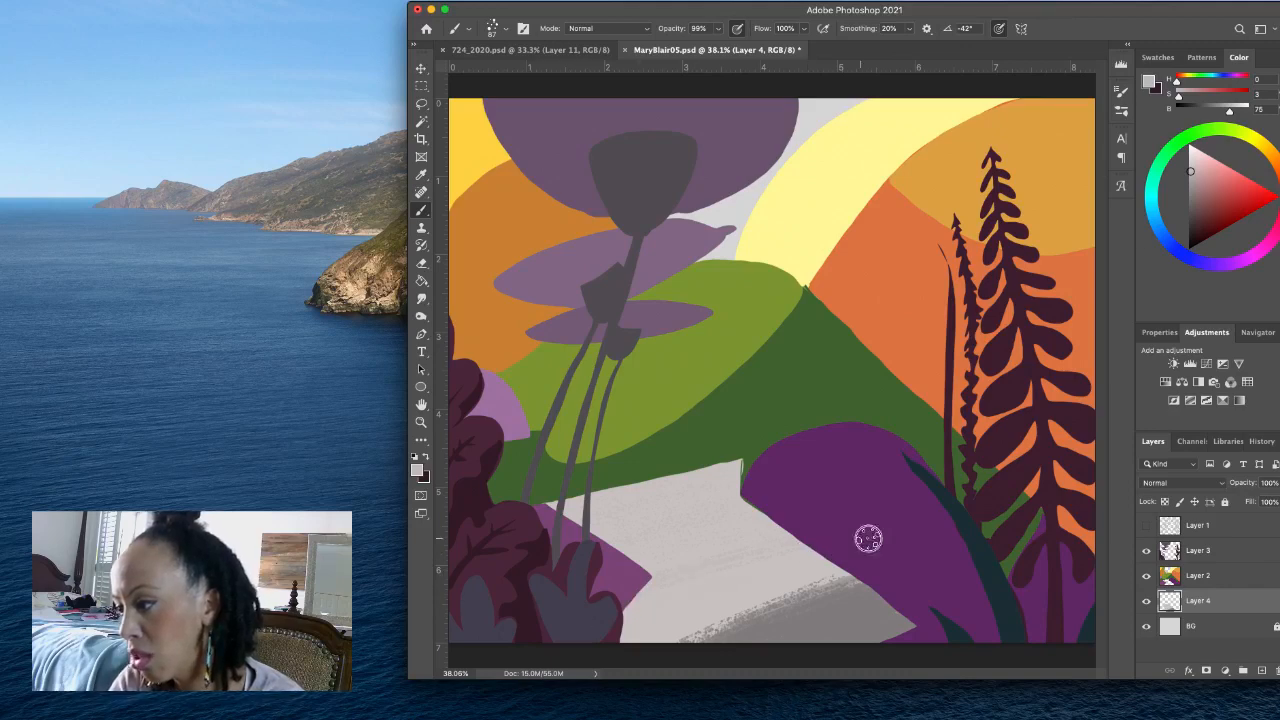
pyautogui.moveTo(853, 544); pyautogui.dragTo(617, 626)
pyautogui.moveTo(861, 556); pyautogui.dragTo(590, 648)
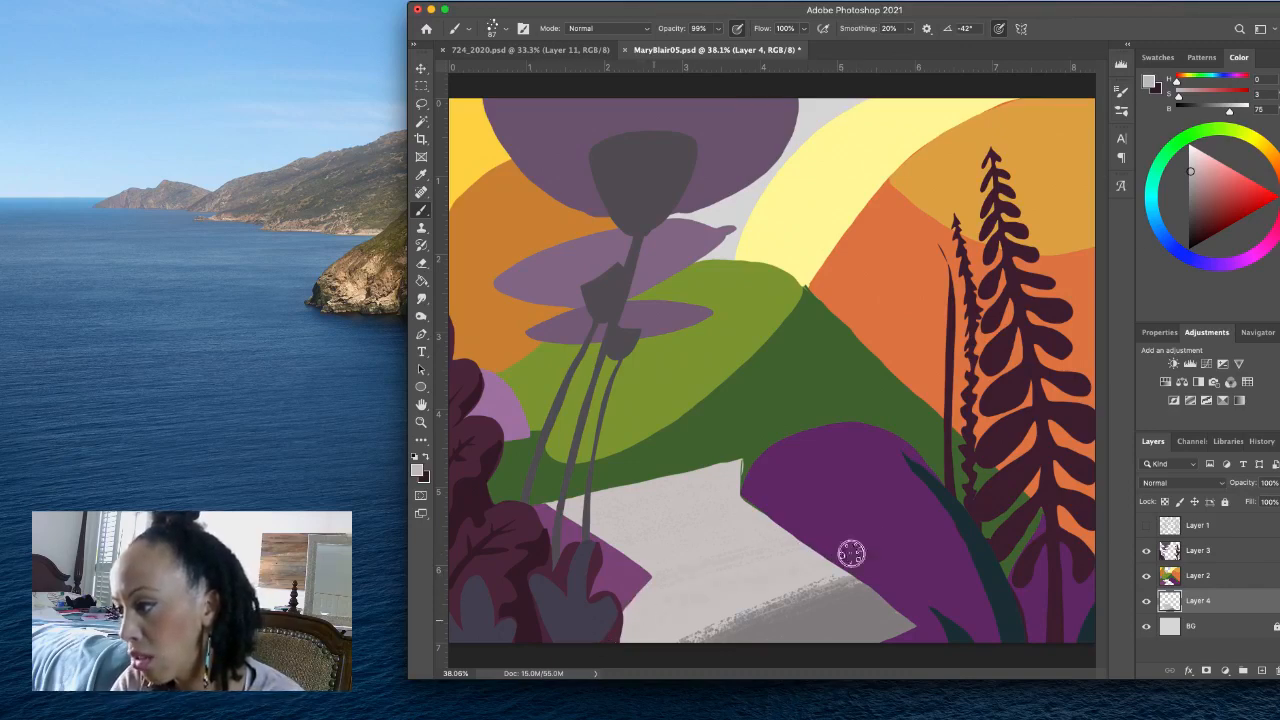
pyautogui.moveTo(851, 553)
pyautogui.mouseDown()
pyautogui.moveTo(817, 541)
pyautogui.moveTo(621, 570)
pyautogui.moveTo(514, 634)
pyautogui.mouseUp()
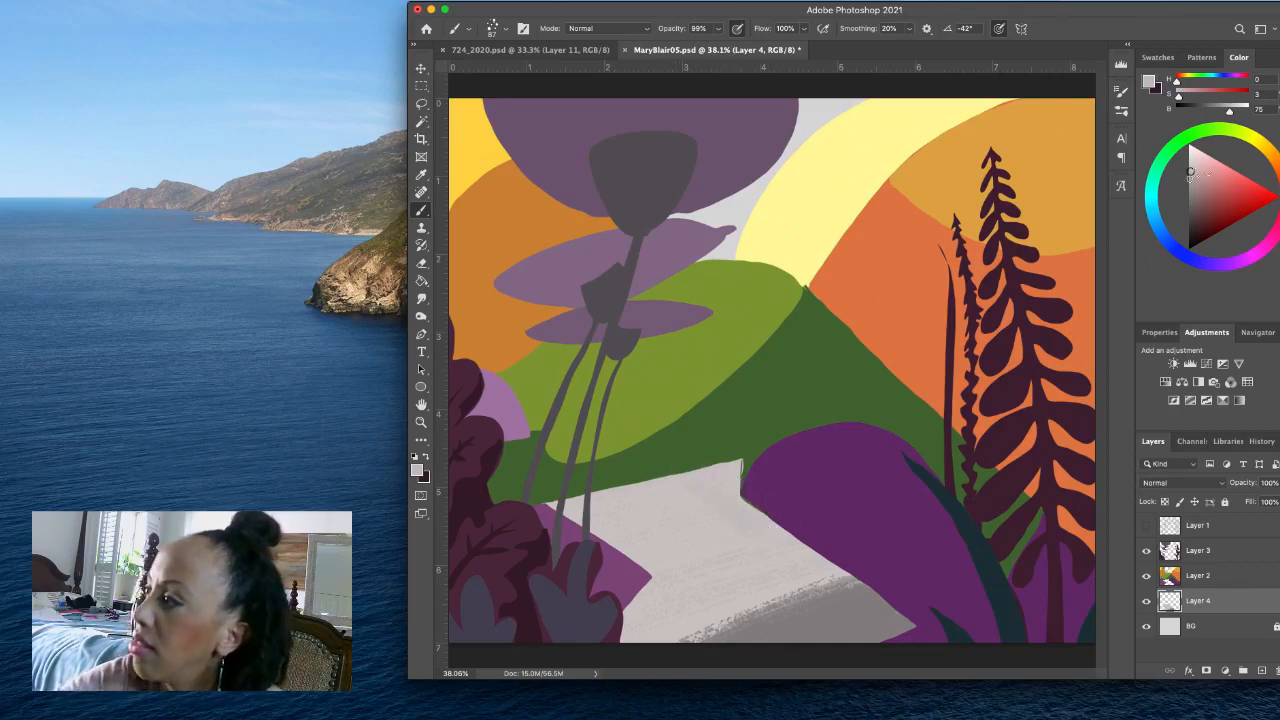
# - Set the foreground colour to grey at H 0, S 2, B 69 and brush splatter texture near the path's far corner beside the purple bush
pyautogui.click(1190, 177)
pyautogui.moveTo(1190, 177); pyautogui.dragTo(1190, 178)
pyautogui.moveTo(690, 483); pyautogui.dragTo(754, 542)
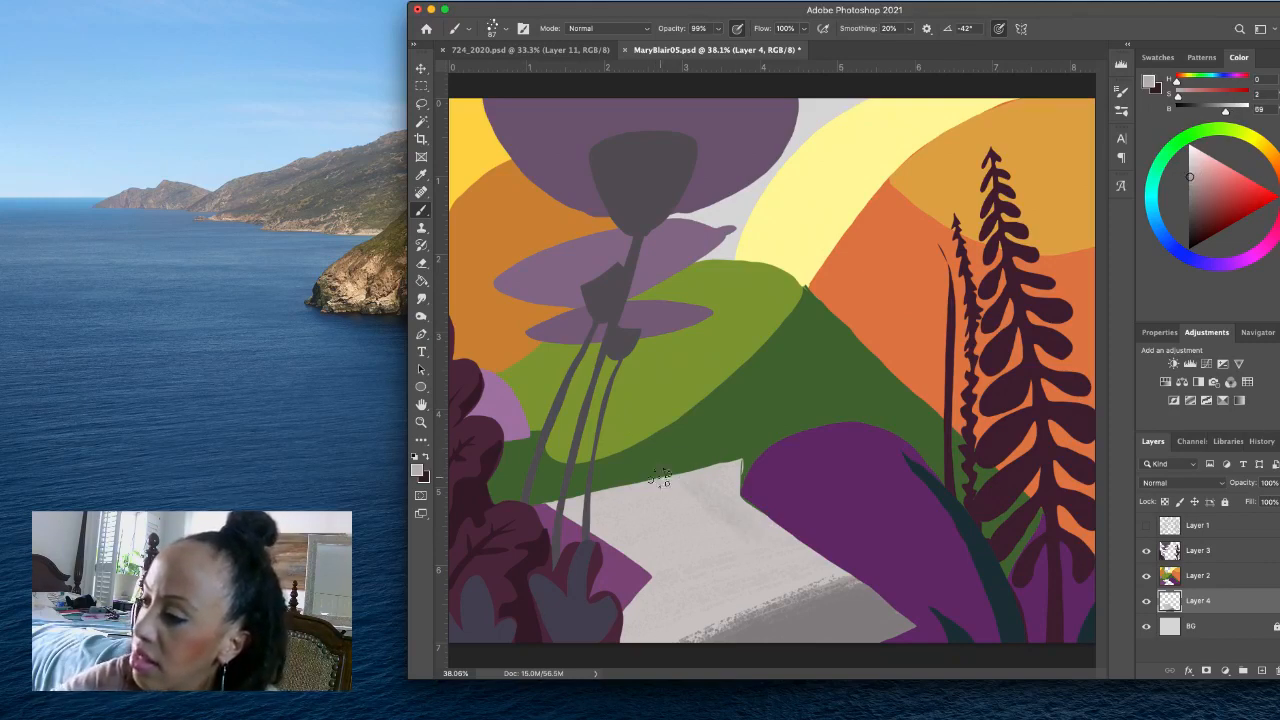
pyautogui.moveTo(665, 483); pyautogui.dragTo(760, 561)
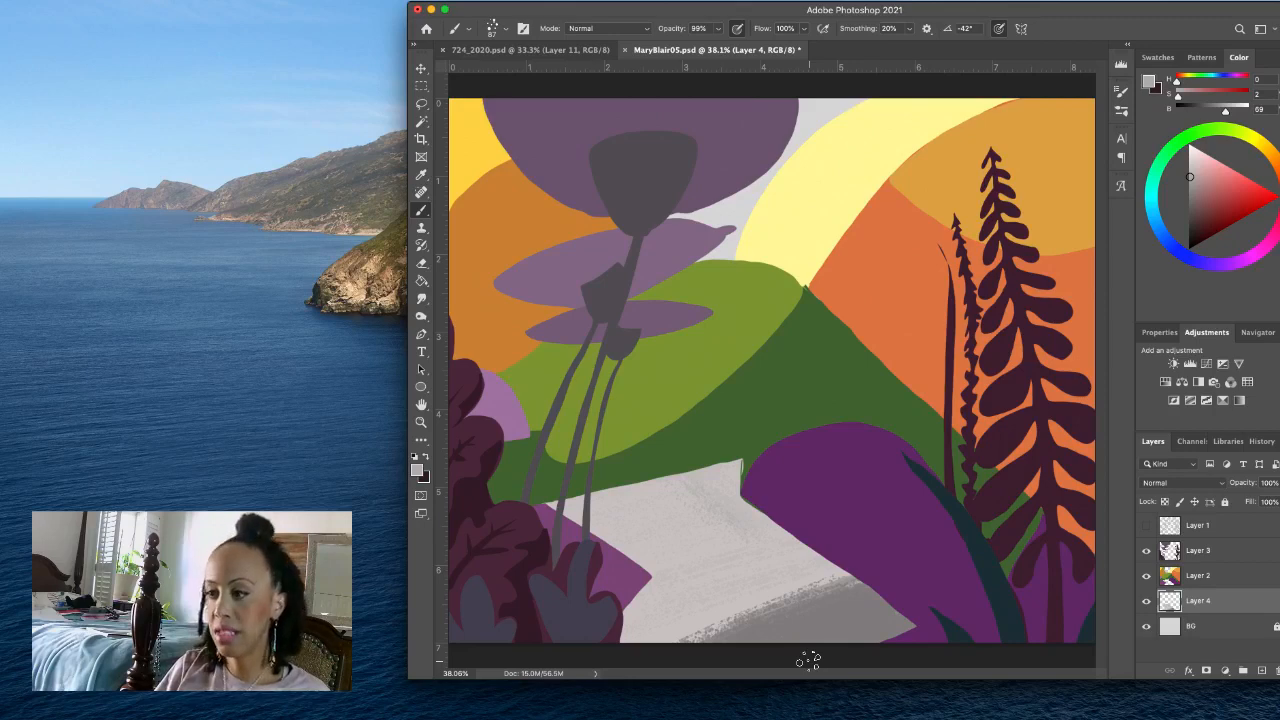
# - Switch to the recent solid round brush at 11 px and set the foreground colour to dark grey at H 0, S 6, B 41
pyautogui.click(508, 30)
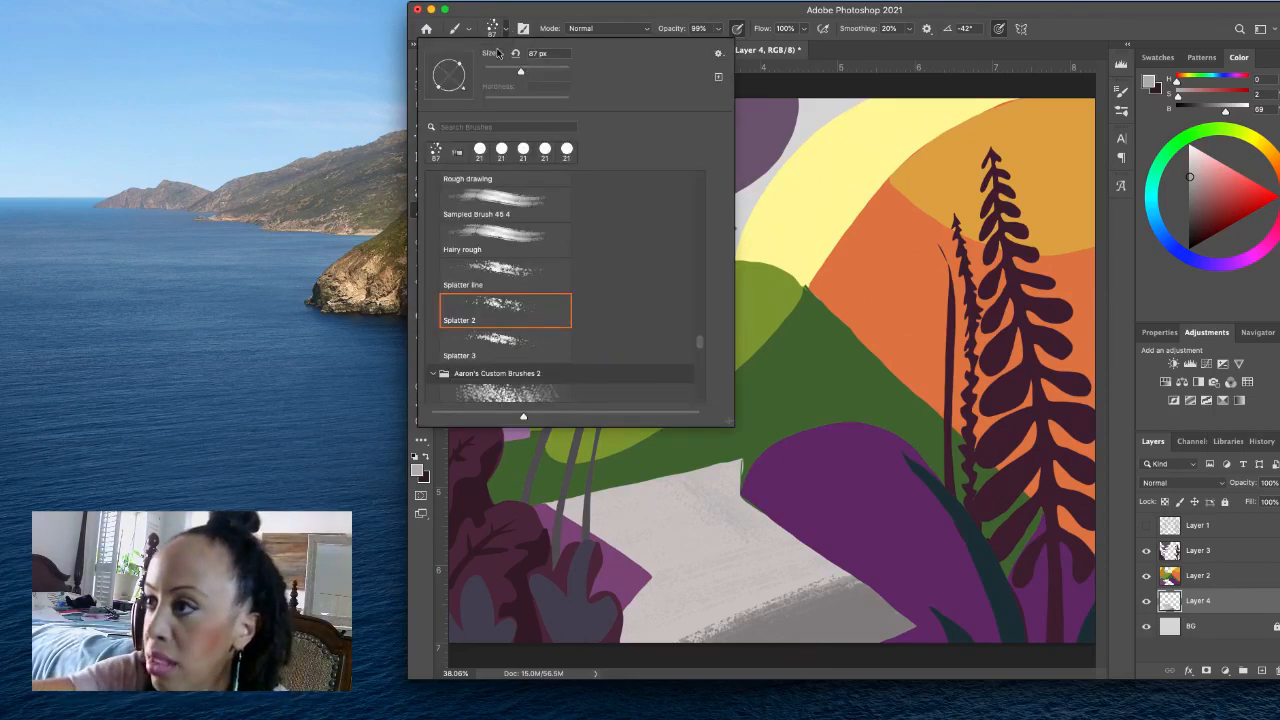
pyautogui.click(498, 154)
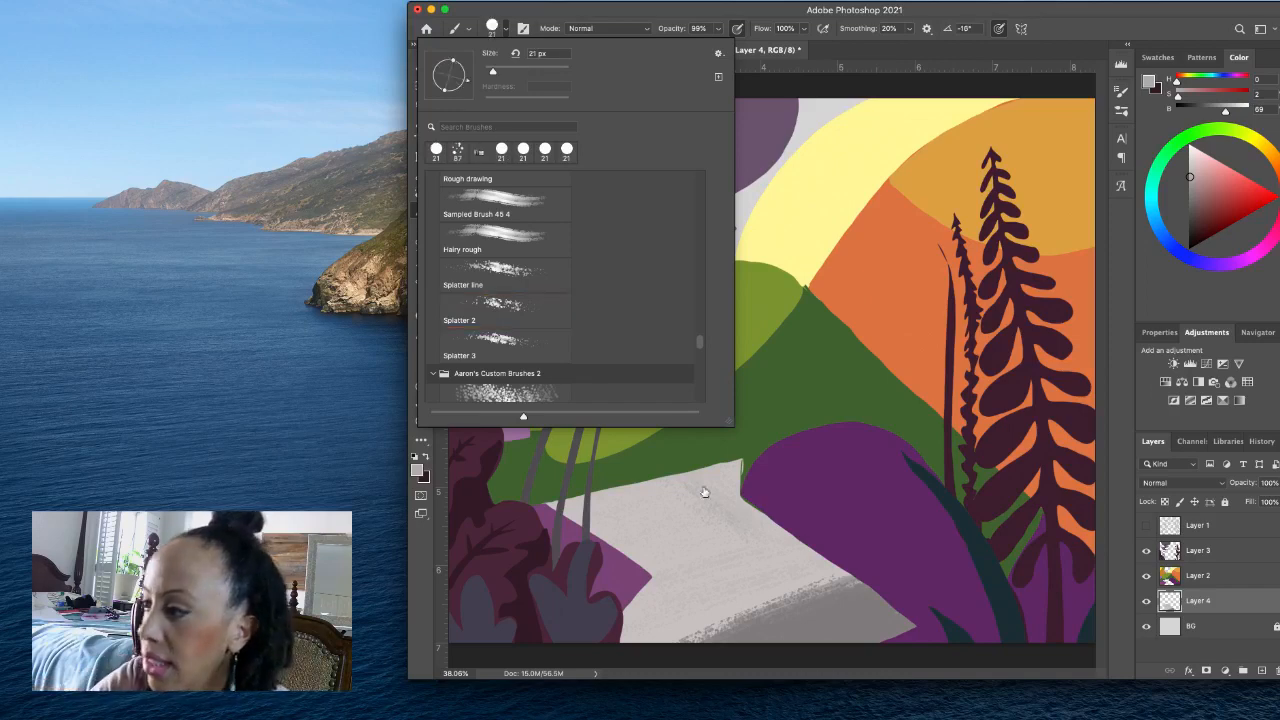
pyautogui.click(507, 31)
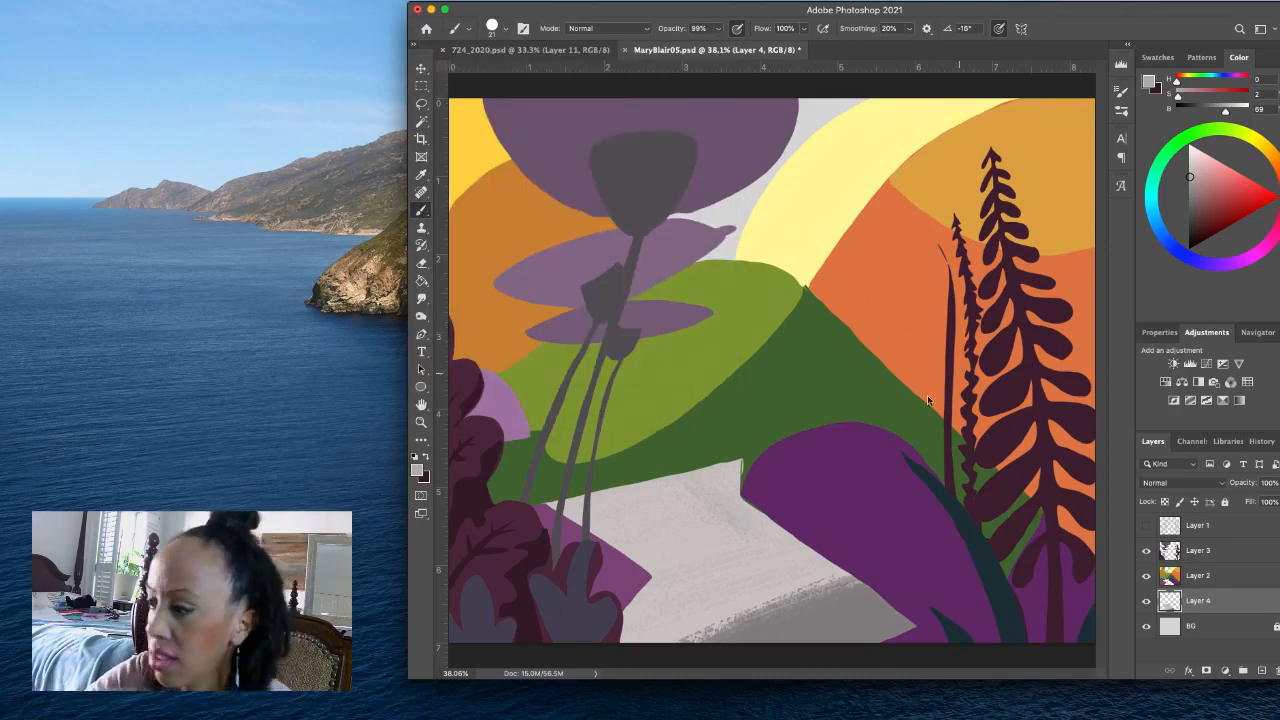
pyautogui.moveTo(833, 476); pyautogui.dragTo(829, 478)
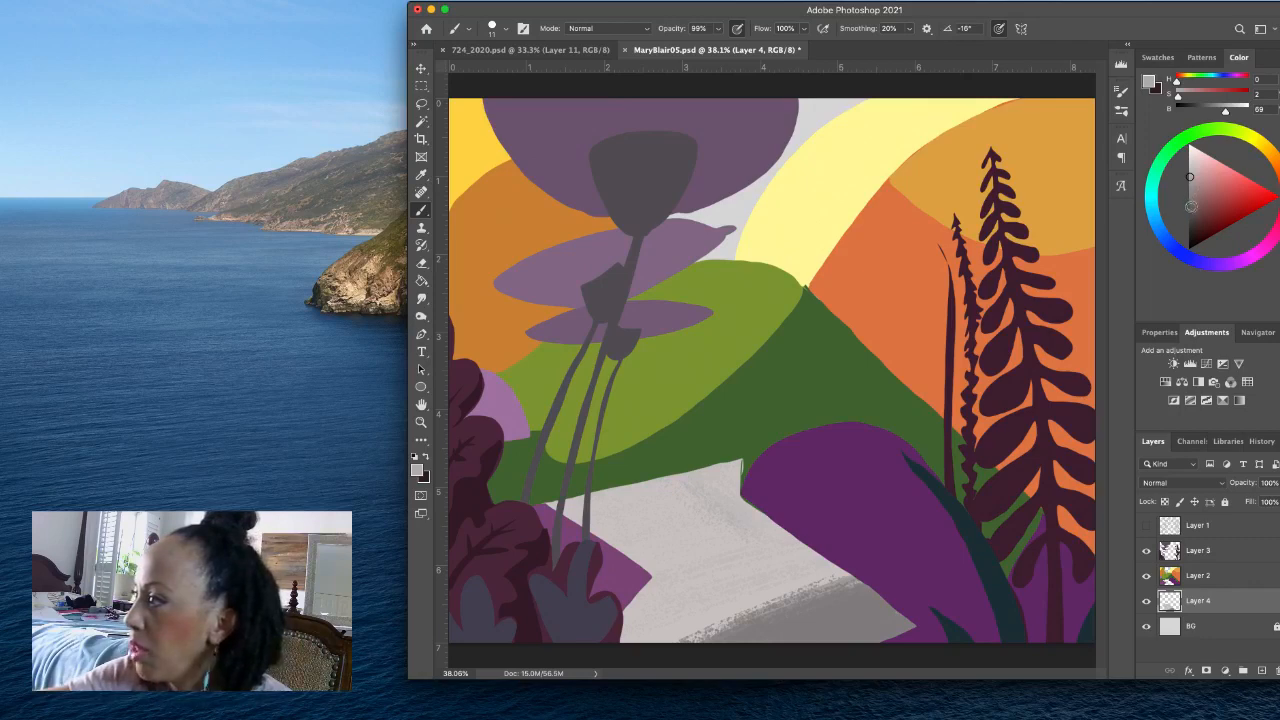
pyautogui.click(1191, 207)
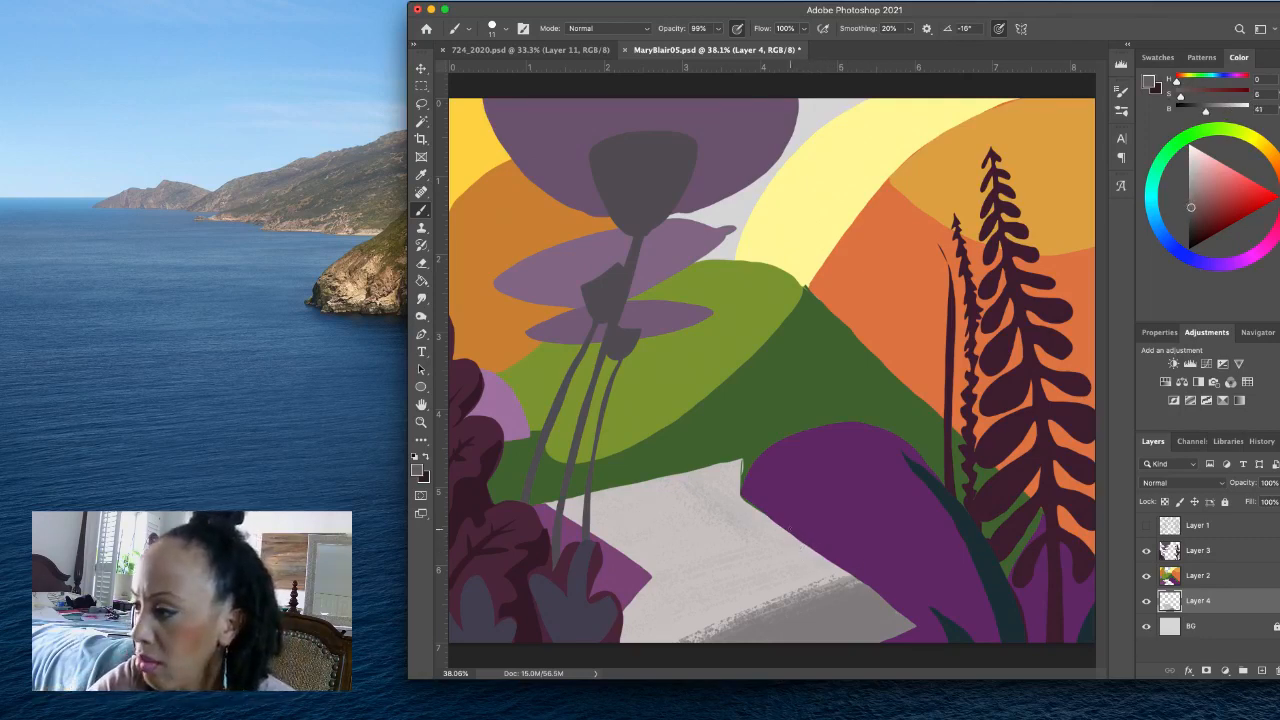
# - Show the Layer 1 sketch and draw thin dark paving lines on the path: one steep foreground line and two diagonals across the far part
pyautogui.moveTo(796, 540); pyautogui.dragTo(810, 642)
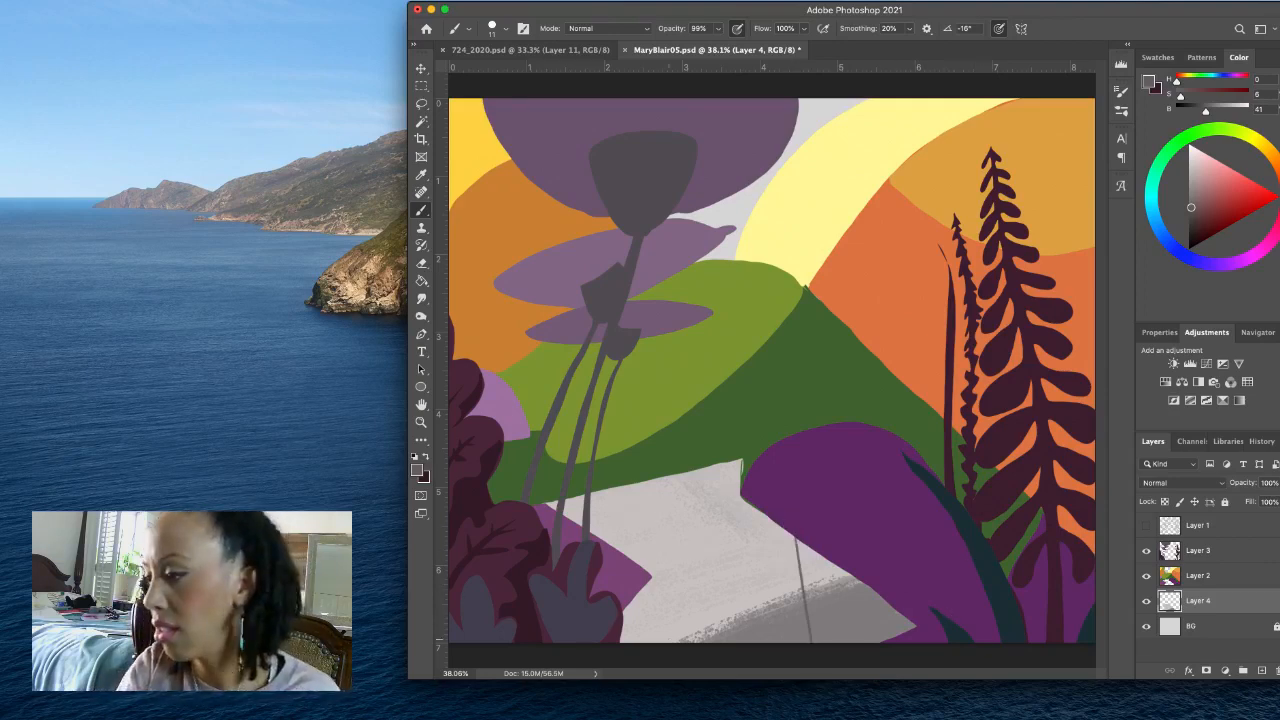
pyautogui.click(1146, 525)
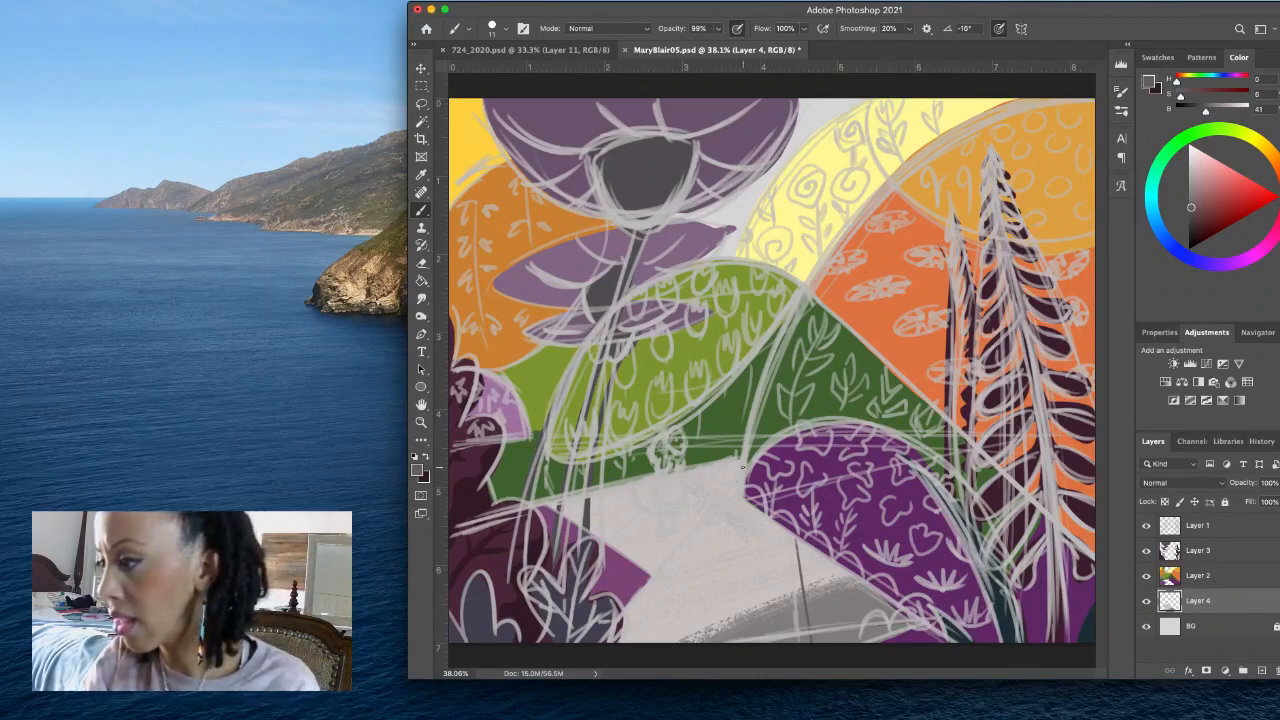
pyautogui.moveTo(740, 478); pyautogui.dragTo(648, 574)
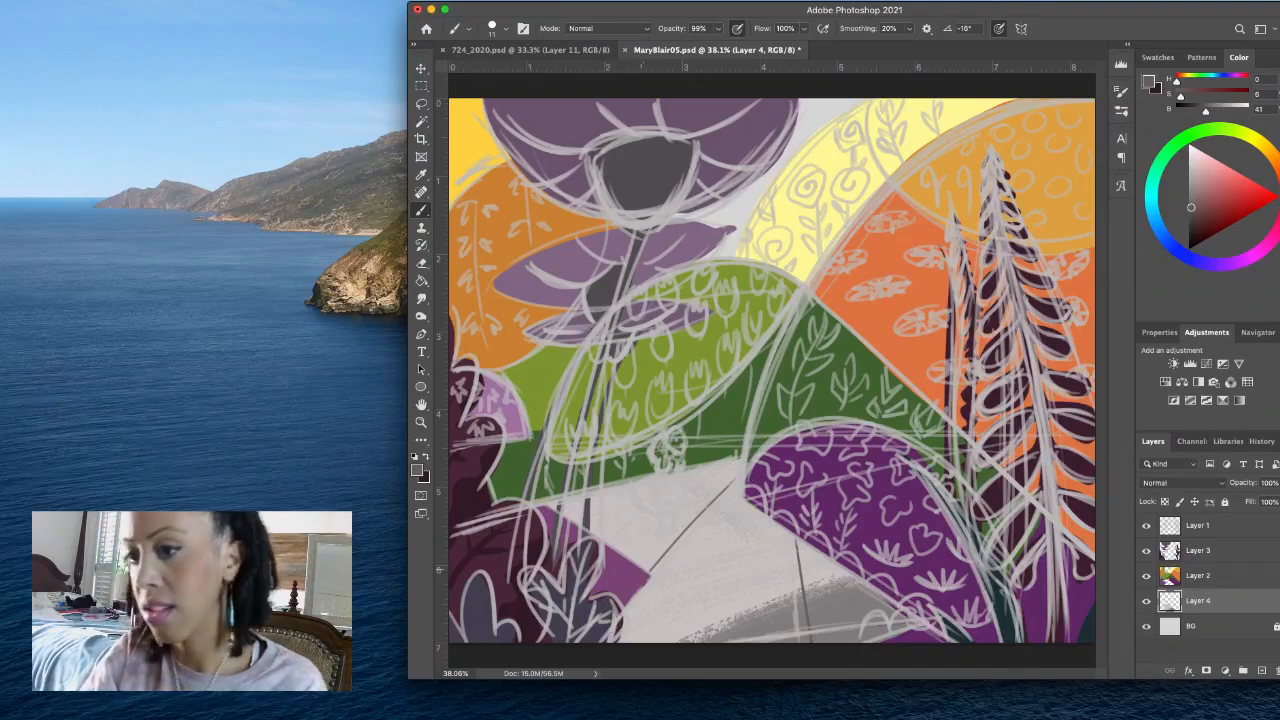
pyautogui.moveTo(670, 478); pyautogui.dragTo(606, 541)
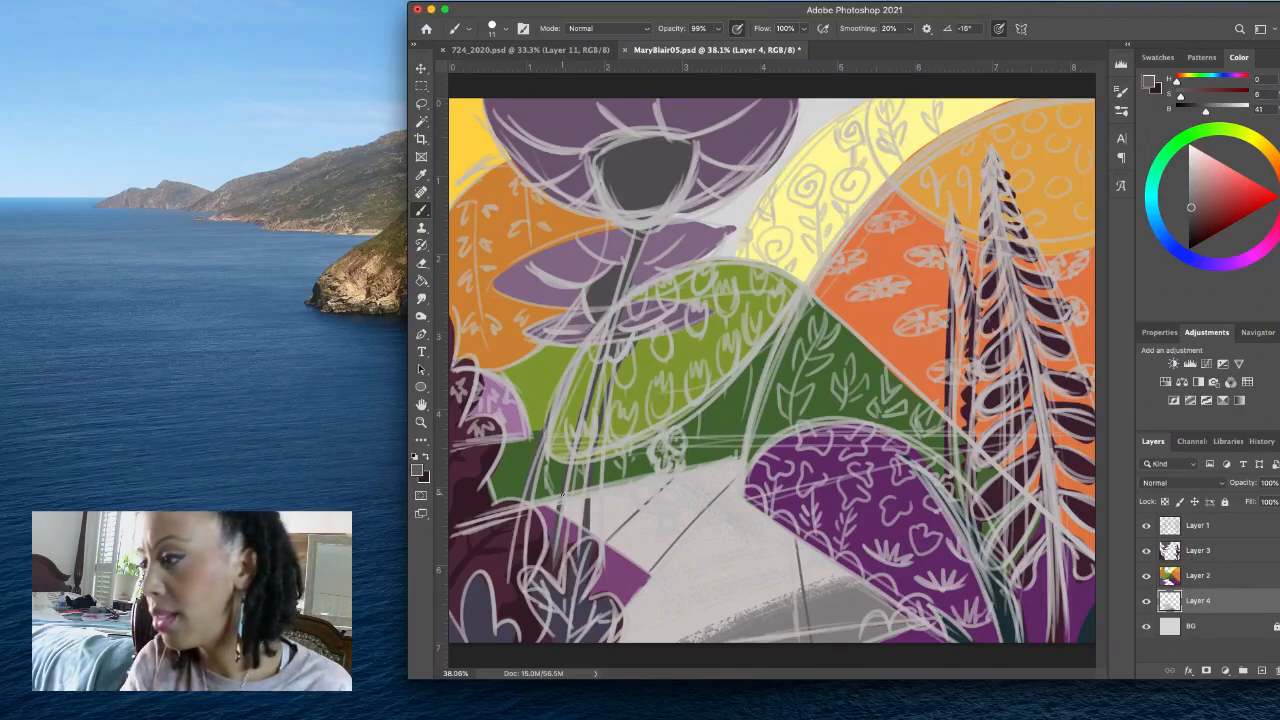
pyautogui.moveTo(585, 500); pyautogui.dragTo(775, 526)
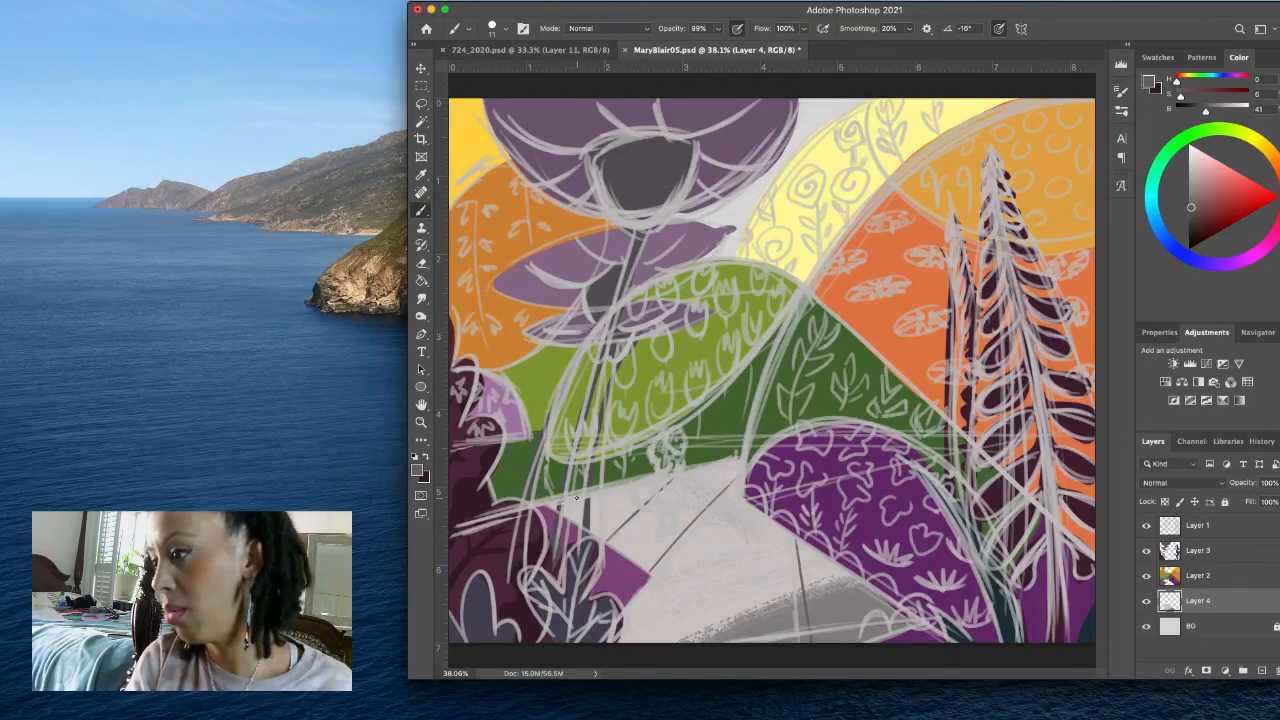
pyautogui.moveTo(664, 503); pyautogui.dragTo(796, 540)
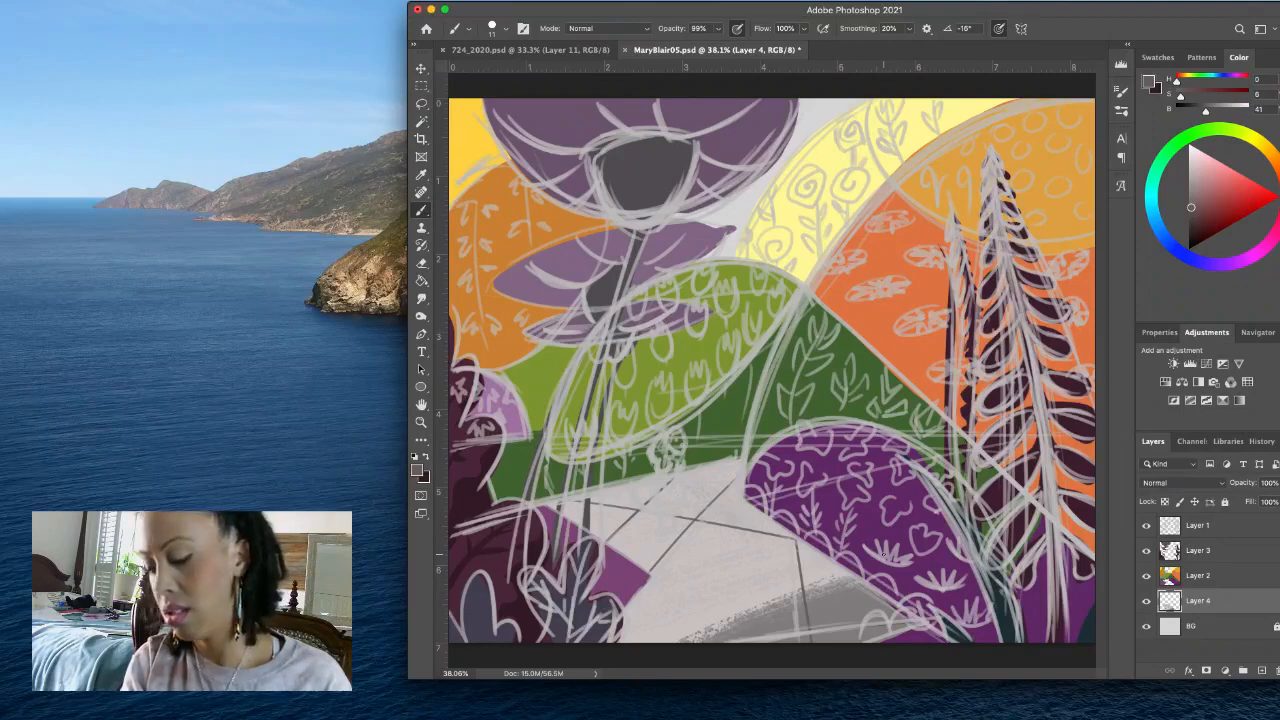
pyautogui.press('super+z')
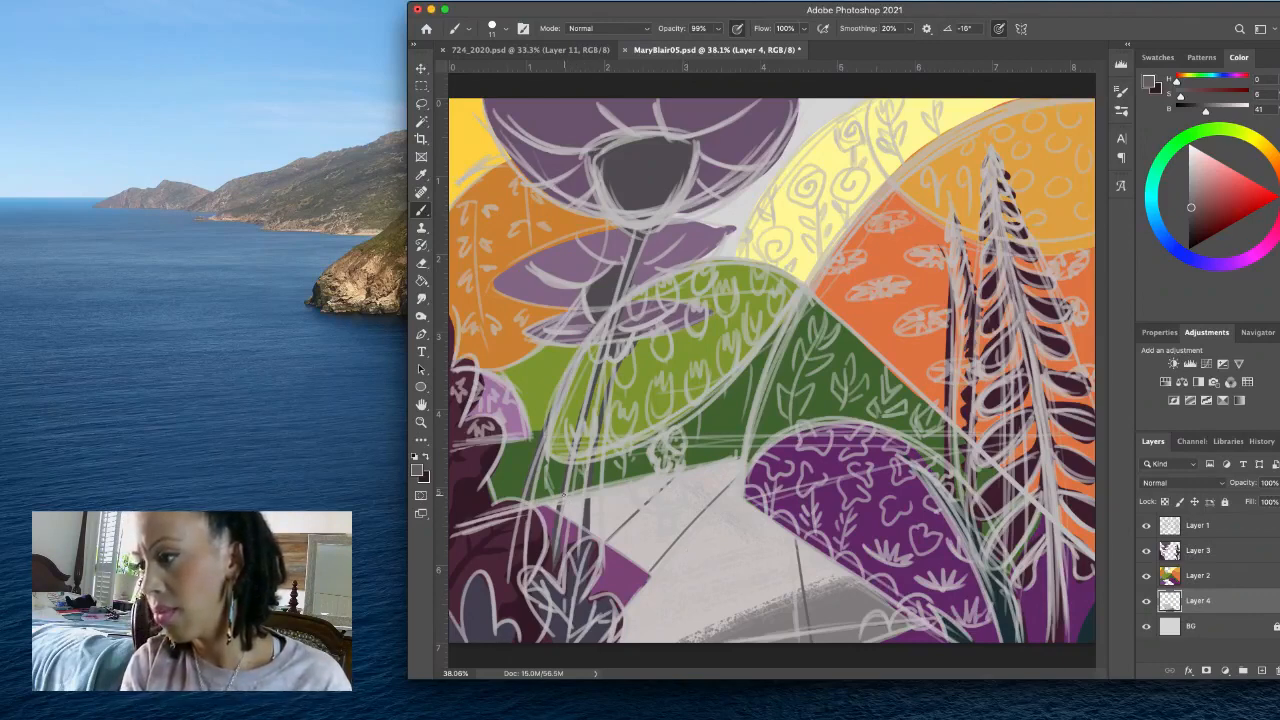
# - Draw the crosswise dark paving lines across the path, crossing the diagonals, and hide the Layer 1 sketch
pyautogui.moveTo(585, 498); pyautogui.dragTo(830, 533)
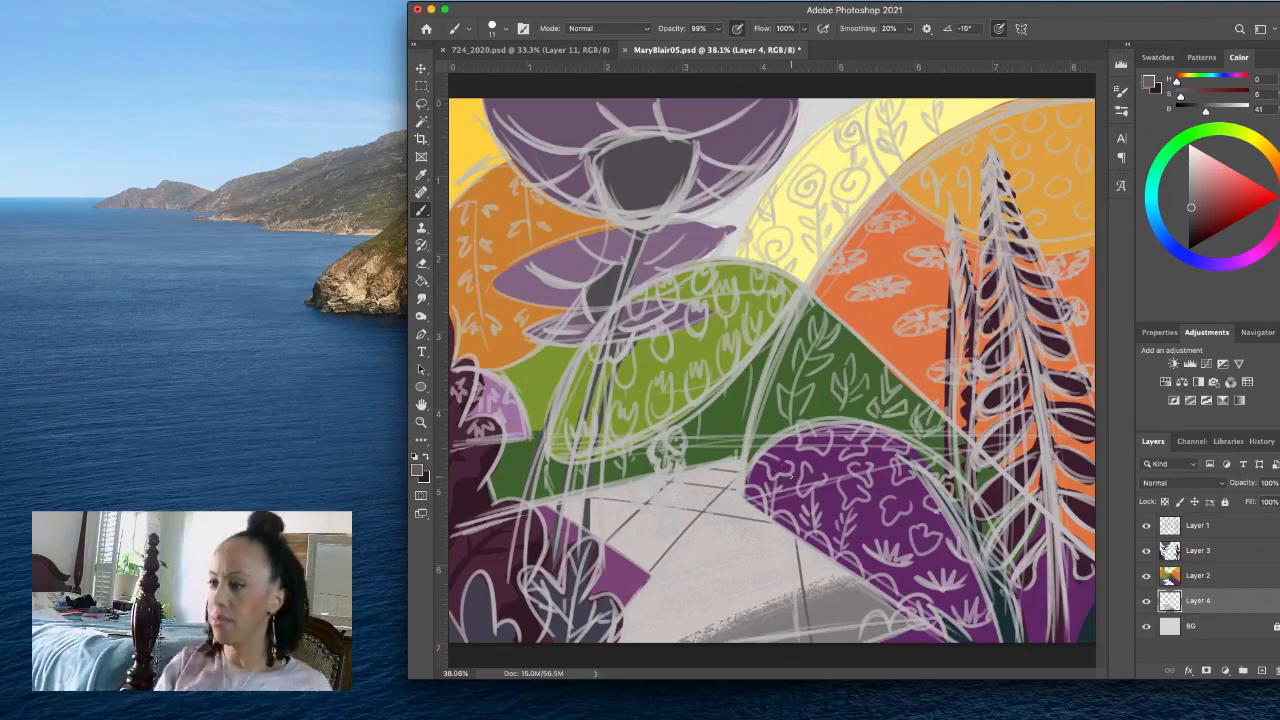
pyautogui.click(1146, 526)
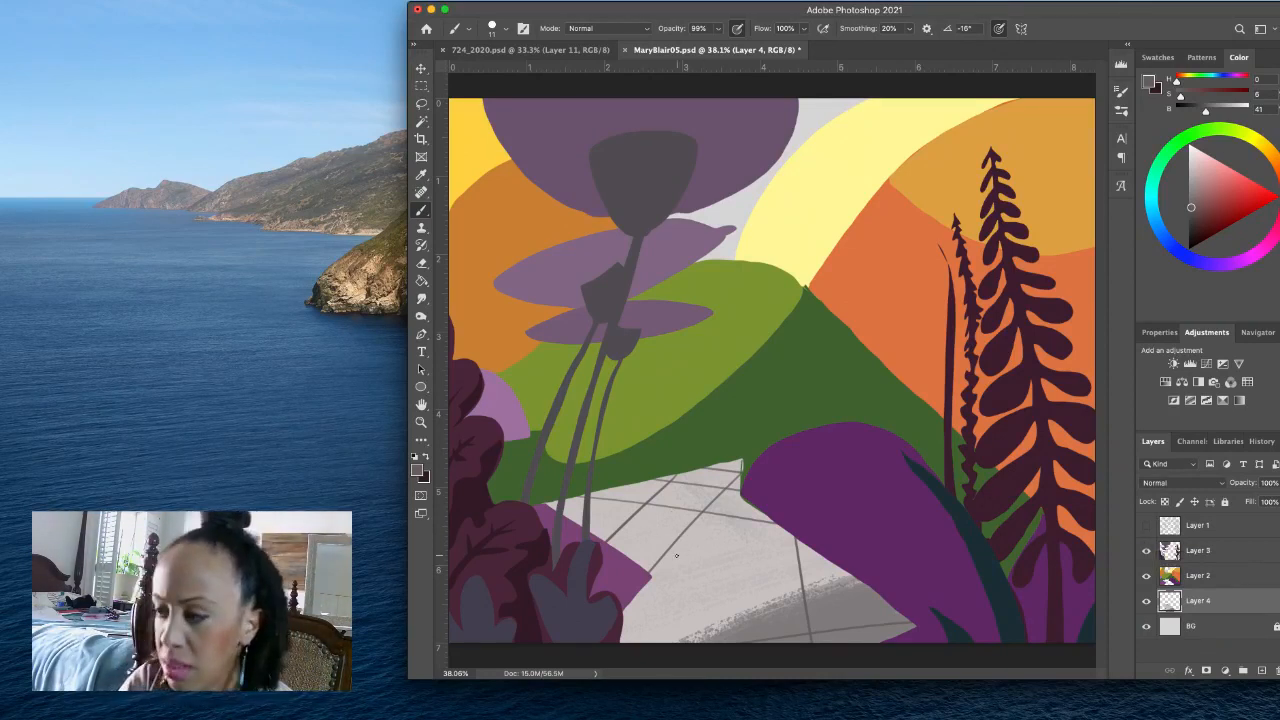
# - Undo the crosswise paving lines on the far part of the path and the diagonal nearer the flower stems
pyautogui.press('super+z')
pyautogui.press('super+z')
pyautogui.press('super+z')
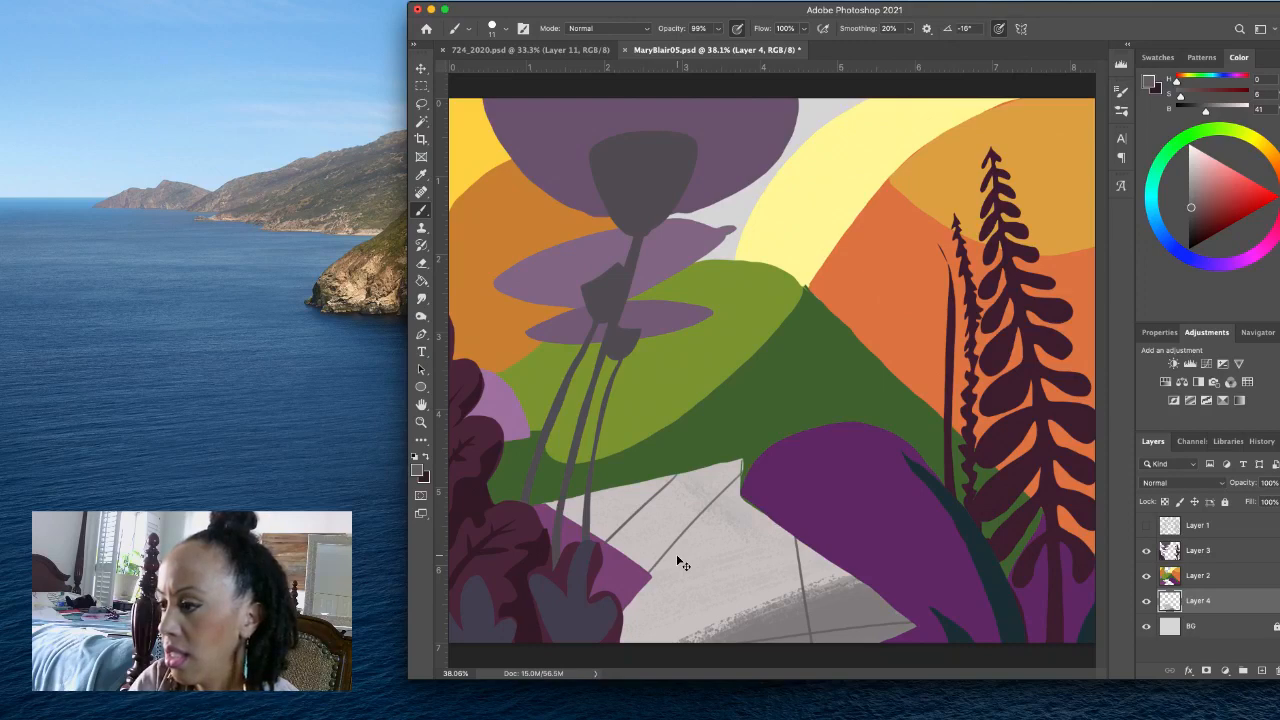
pyautogui.press('super+z')
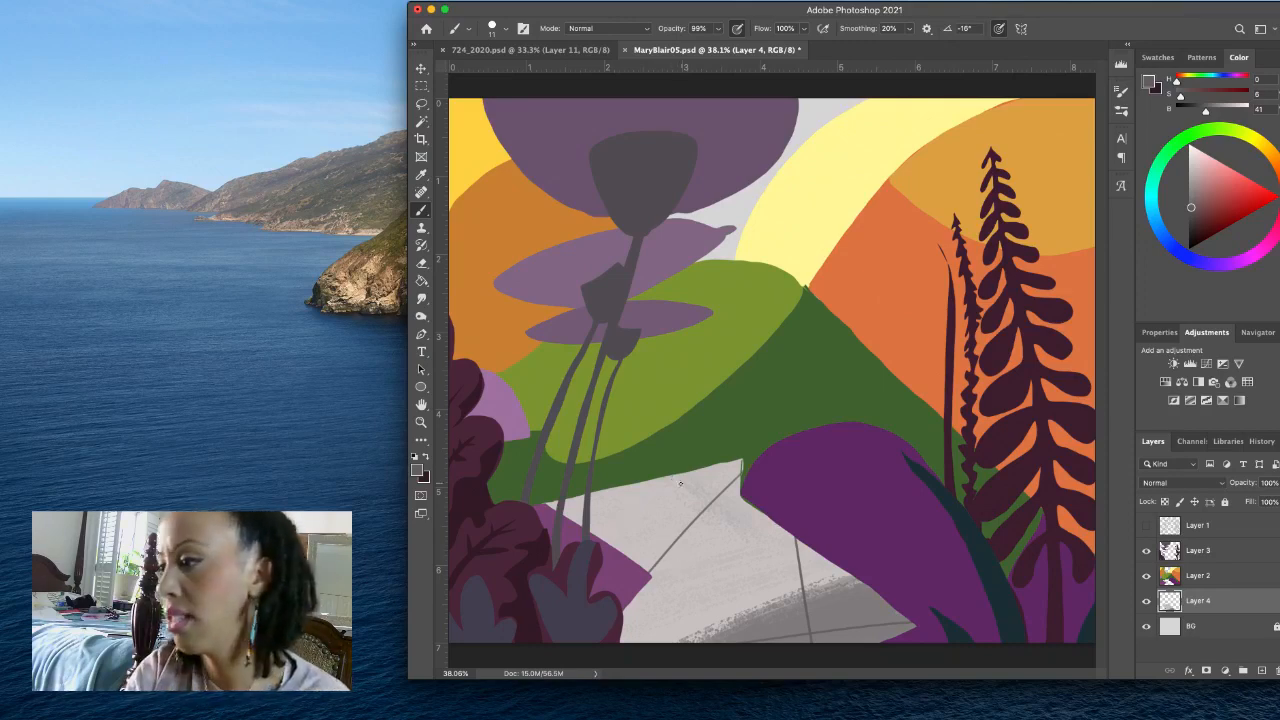
# - Redraw the far diagonal at a shallower angle and add crosswise paving lines guided by the Layer 1 sketch, leaving the sketch hidden
pyautogui.moveTo(694, 468); pyautogui.dragTo(590, 524)
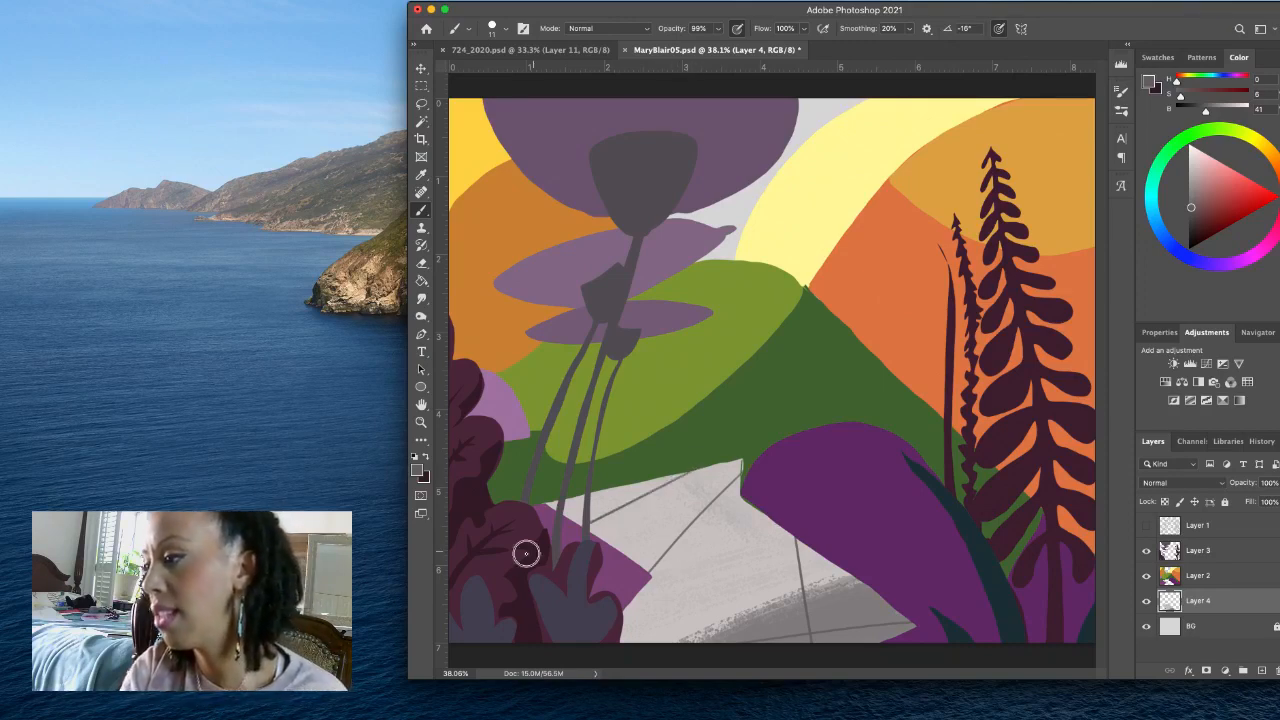
pyautogui.click(1146, 525)
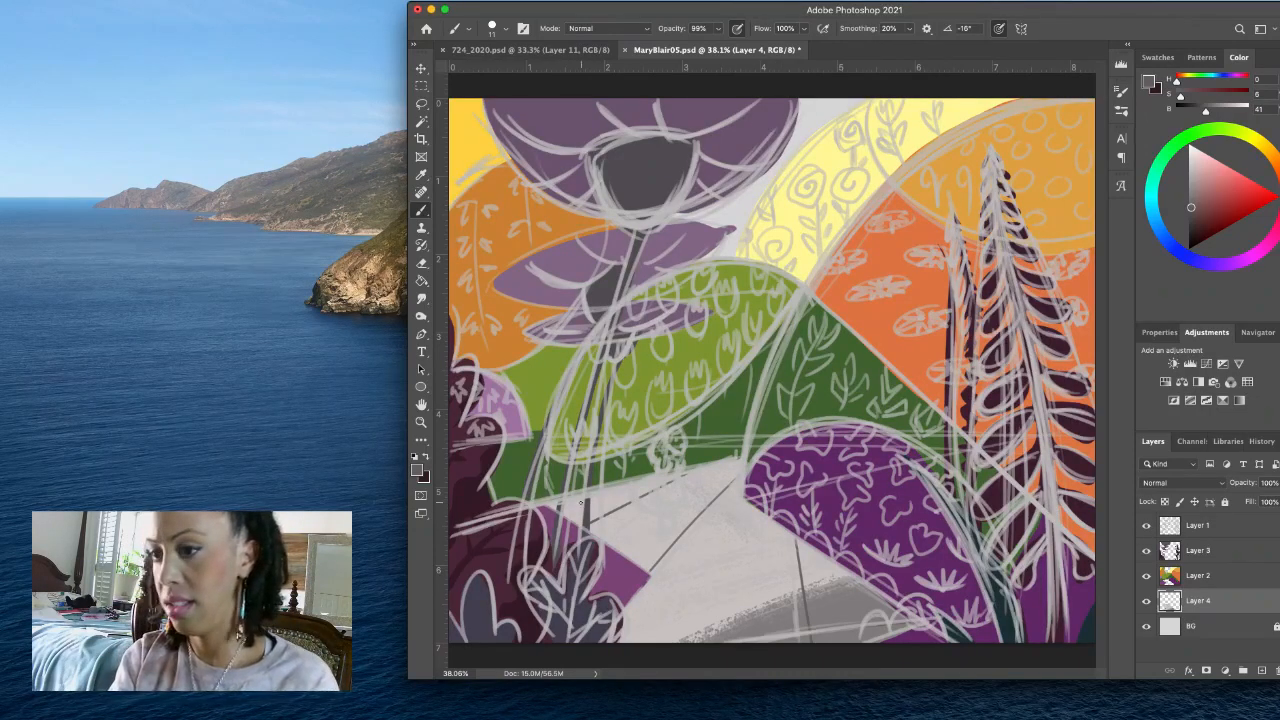
pyautogui.moveTo(554, 496); pyautogui.dragTo(818, 510)
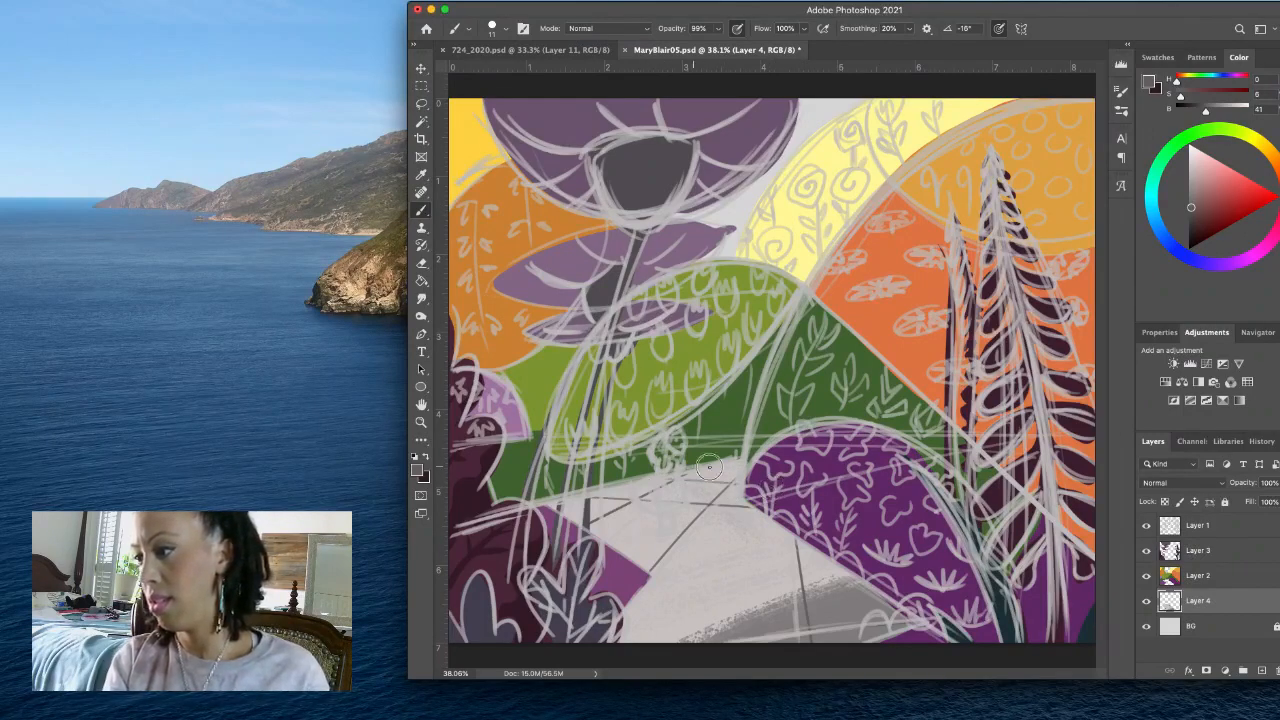
pyautogui.click(1147, 546)
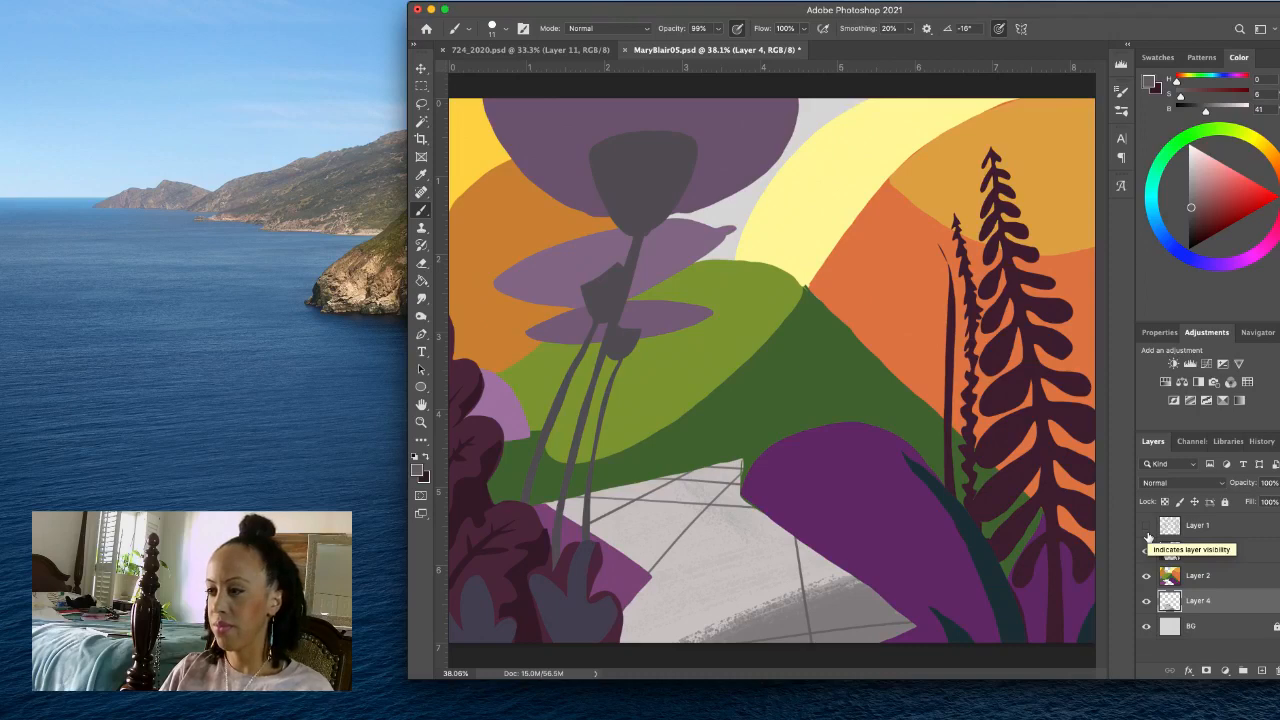
pyautogui.click(1147, 548)
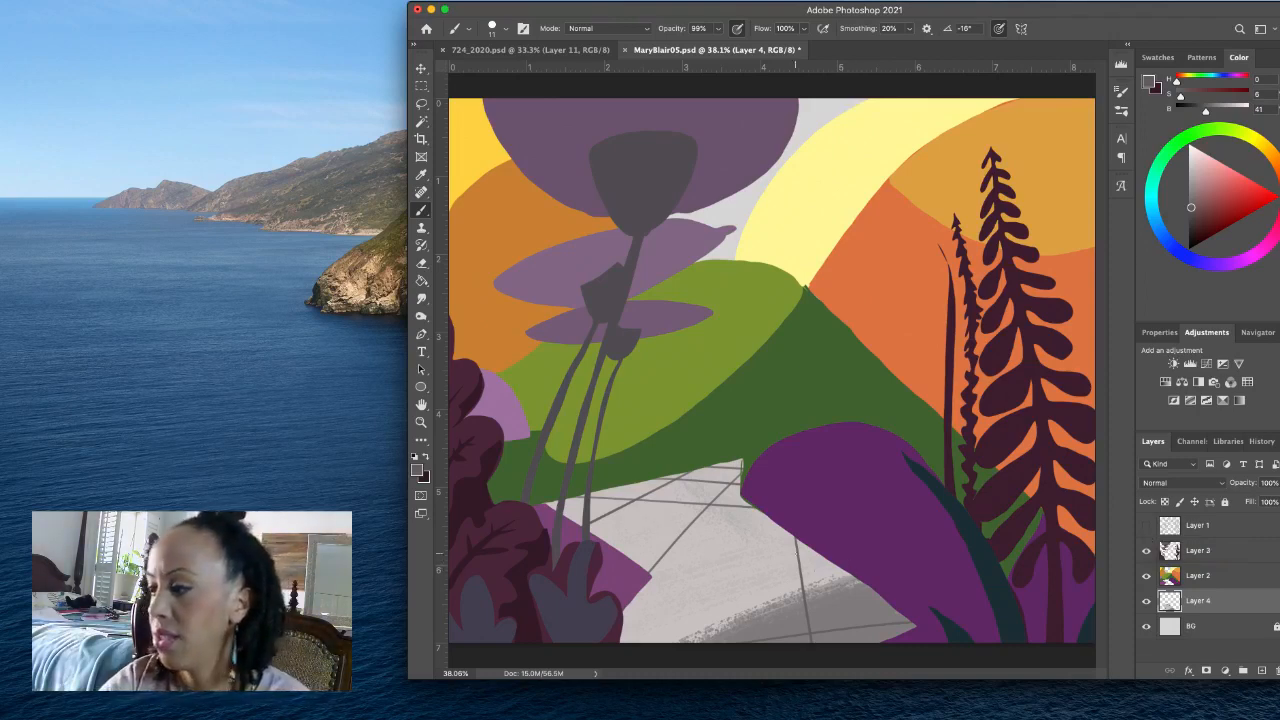
# - Lasso around the path's foreground shadow, drop the selection, and save the document with the Layer 1 sketch shown
pyautogui.click(421, 103)
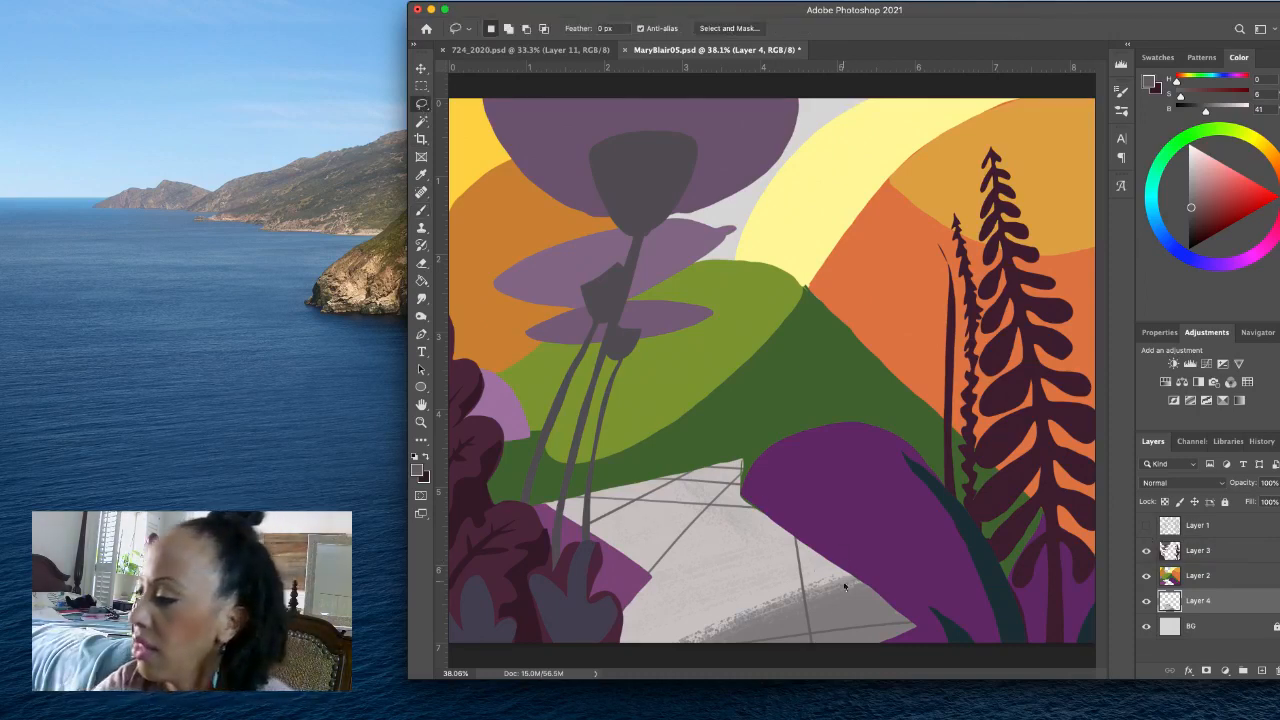
pyautogui.moveTo(937, 622)
pyautogui.mouseDown()
pyautogui.moveTo(897, 563)
pyautogui.moveTo(745, 592)
pyautogui.moveTo(940, 640)
pyautogui.mouseUp()
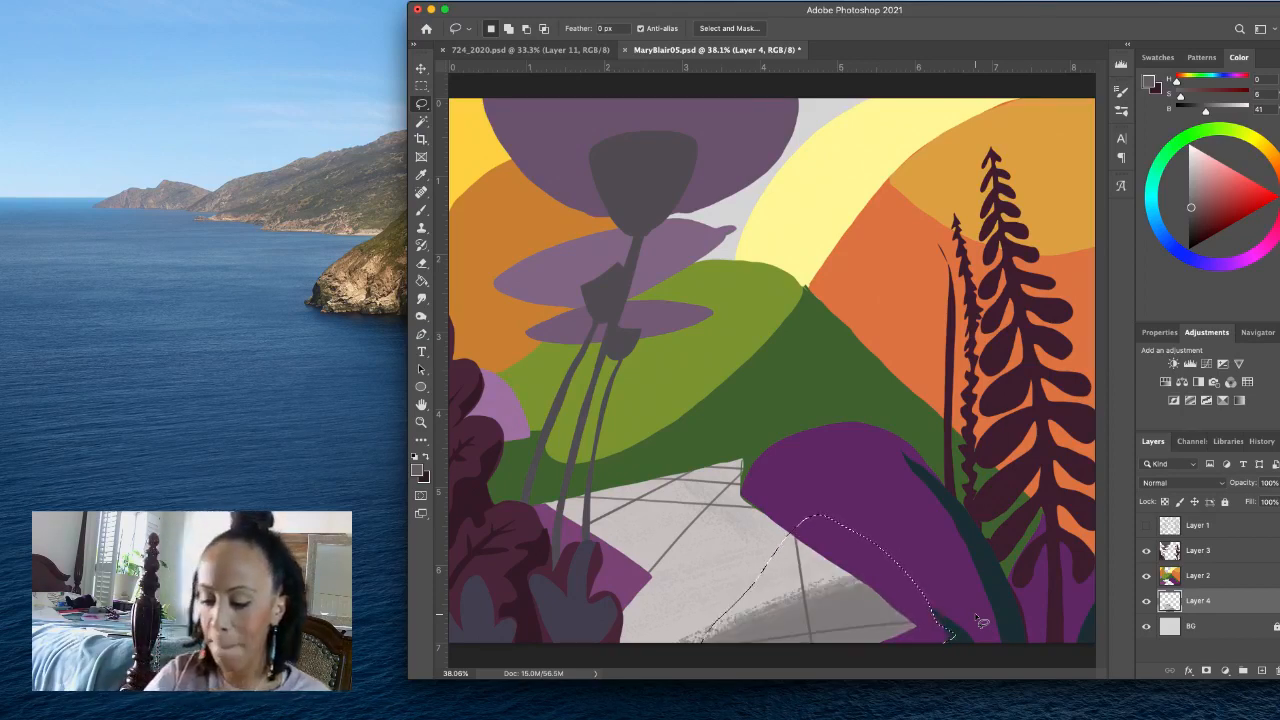
pyautogui.press('super+s')
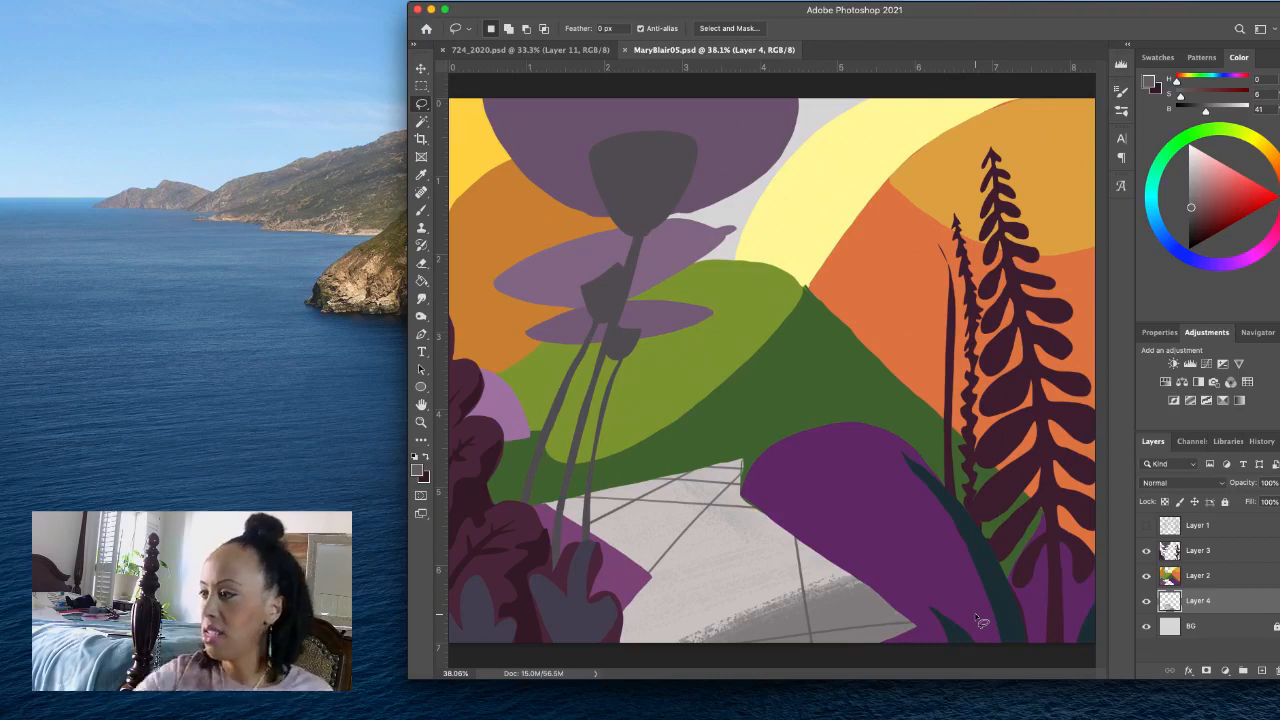
pyautogui.click(1145, 527)
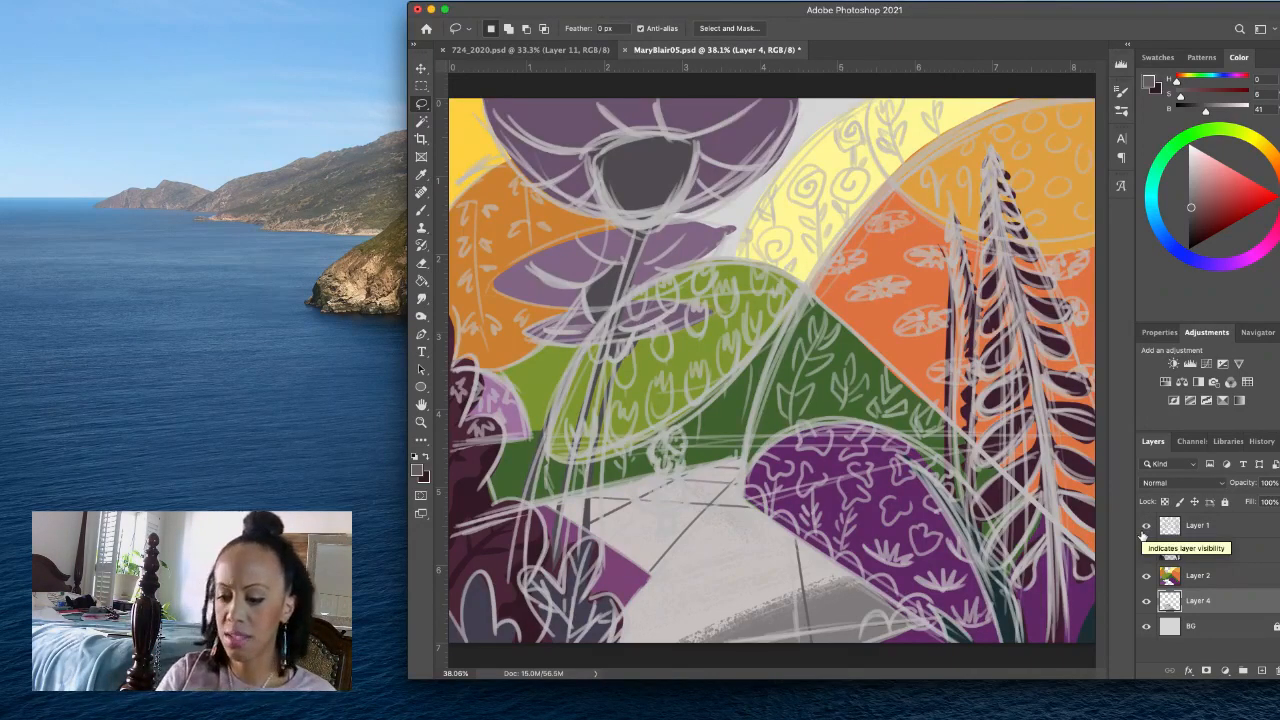
pyautogui.press('super+s')
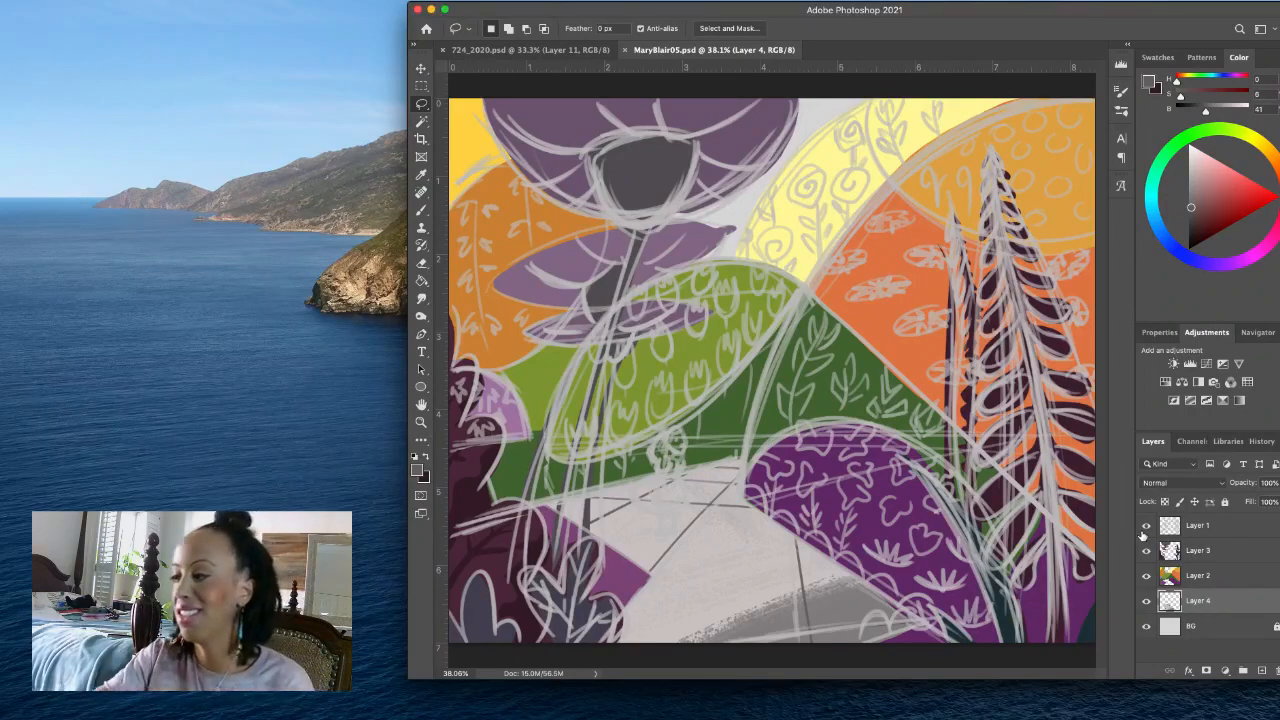
# - Merge Layer 2 down into Layer 4 and check the merged artwork by toggling its visibility and that of the Layer 1 sketch
pyautogui.click(1268, 586)
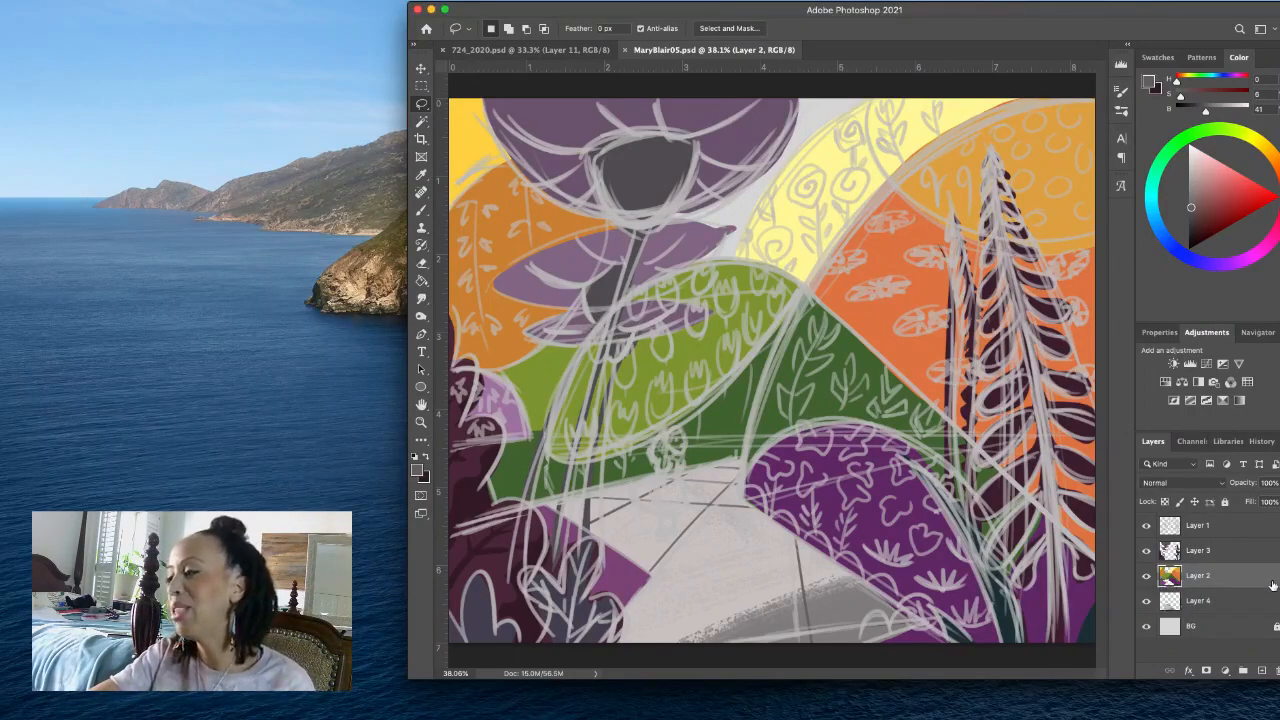
pyautogui.rightClick(1272, 585)
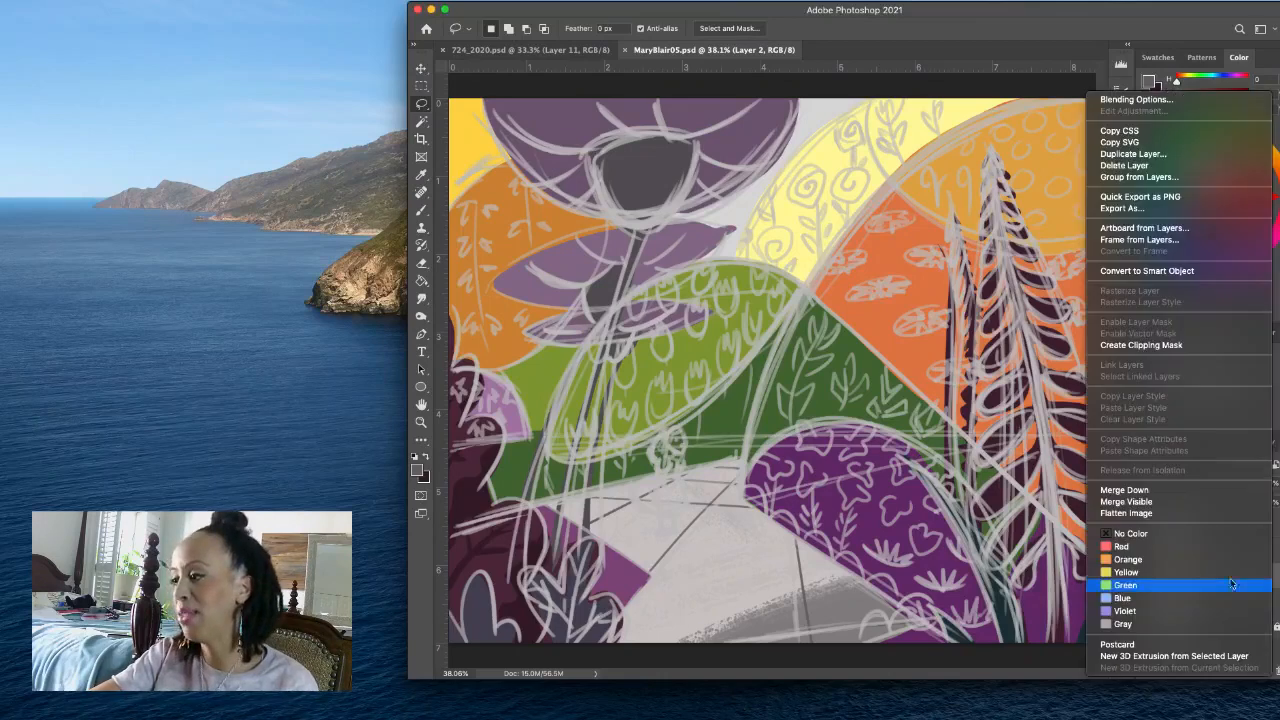
pyautogui.click(1153, 491)
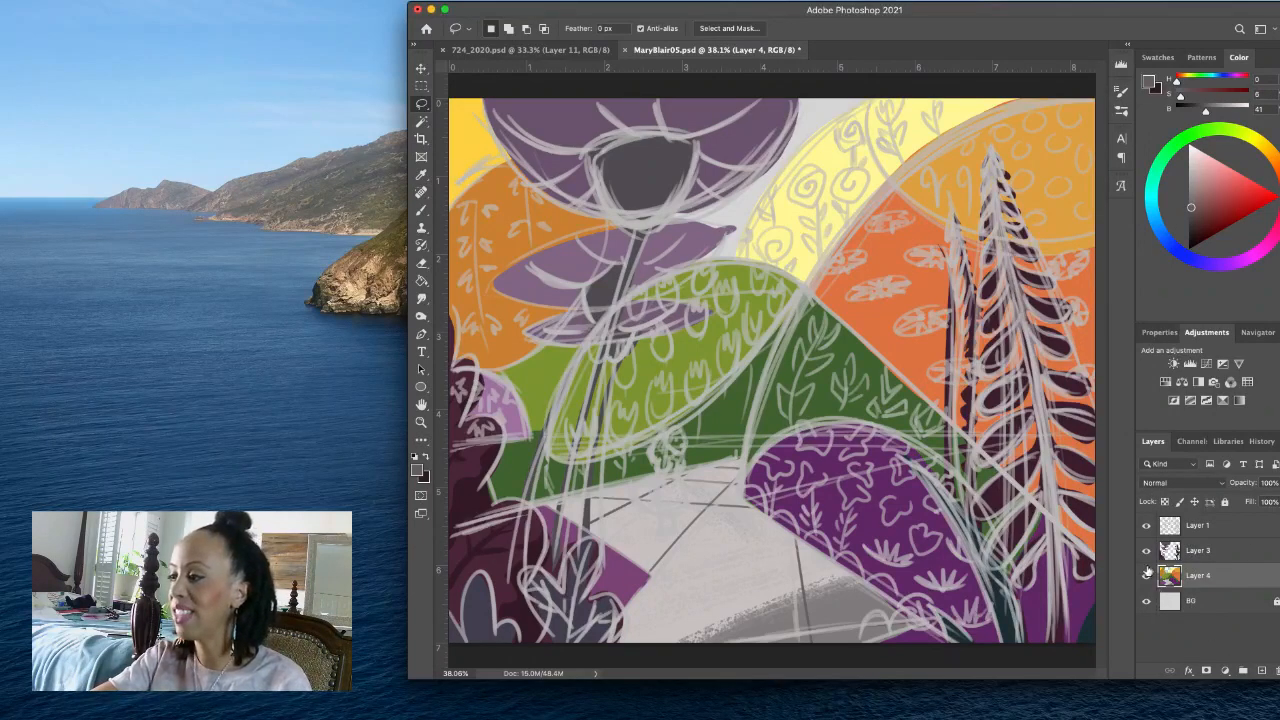
pyautogui.click(1146, 526)
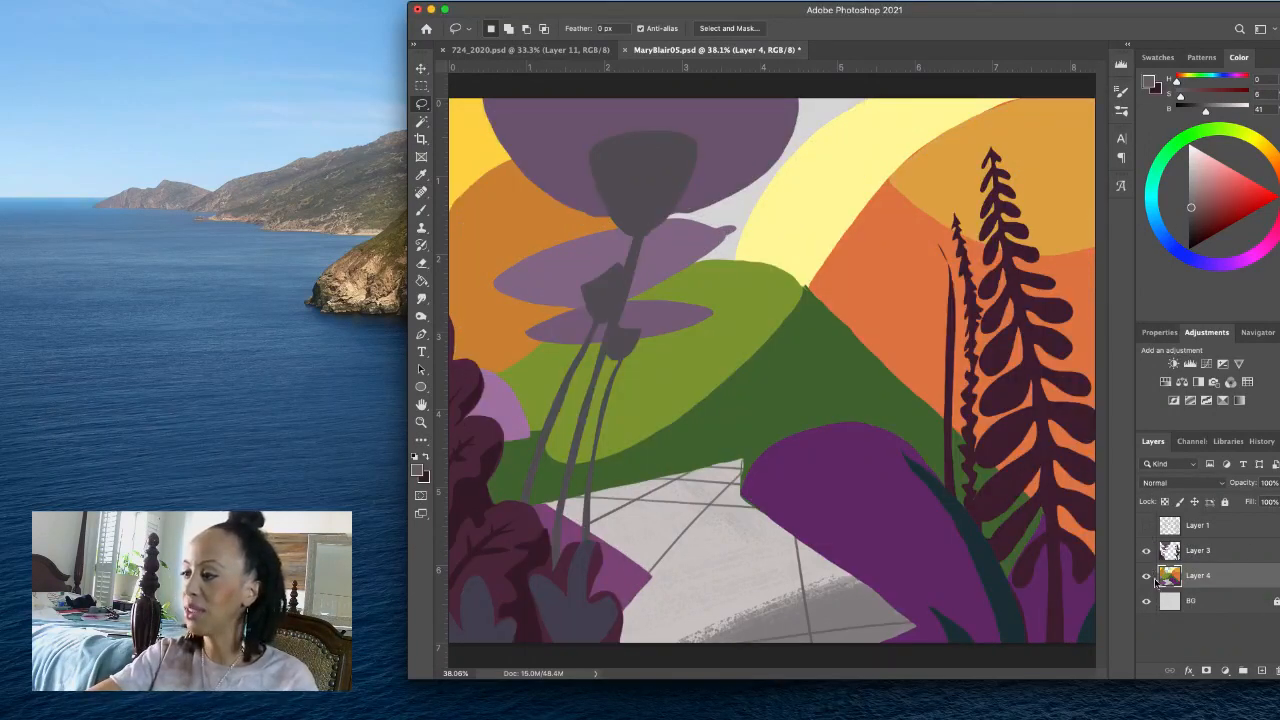
pyautogui.click(1146, 579)
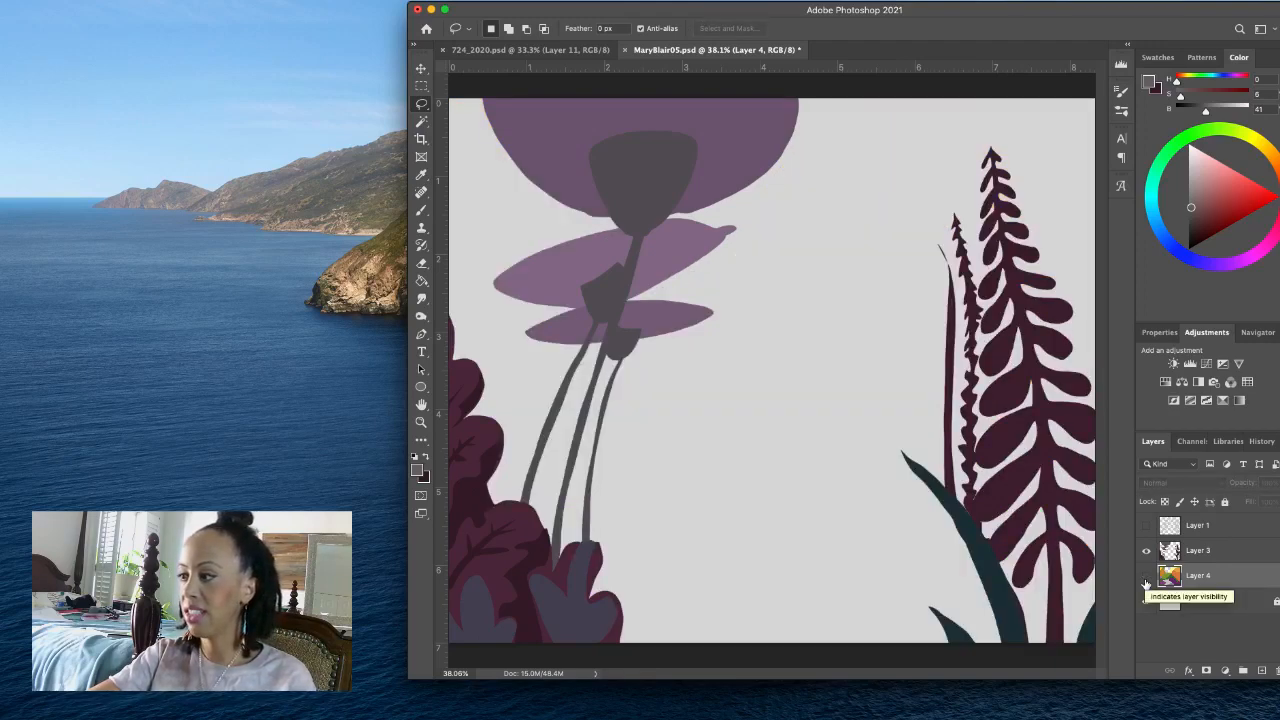
pyautogui.click(1146, 578)
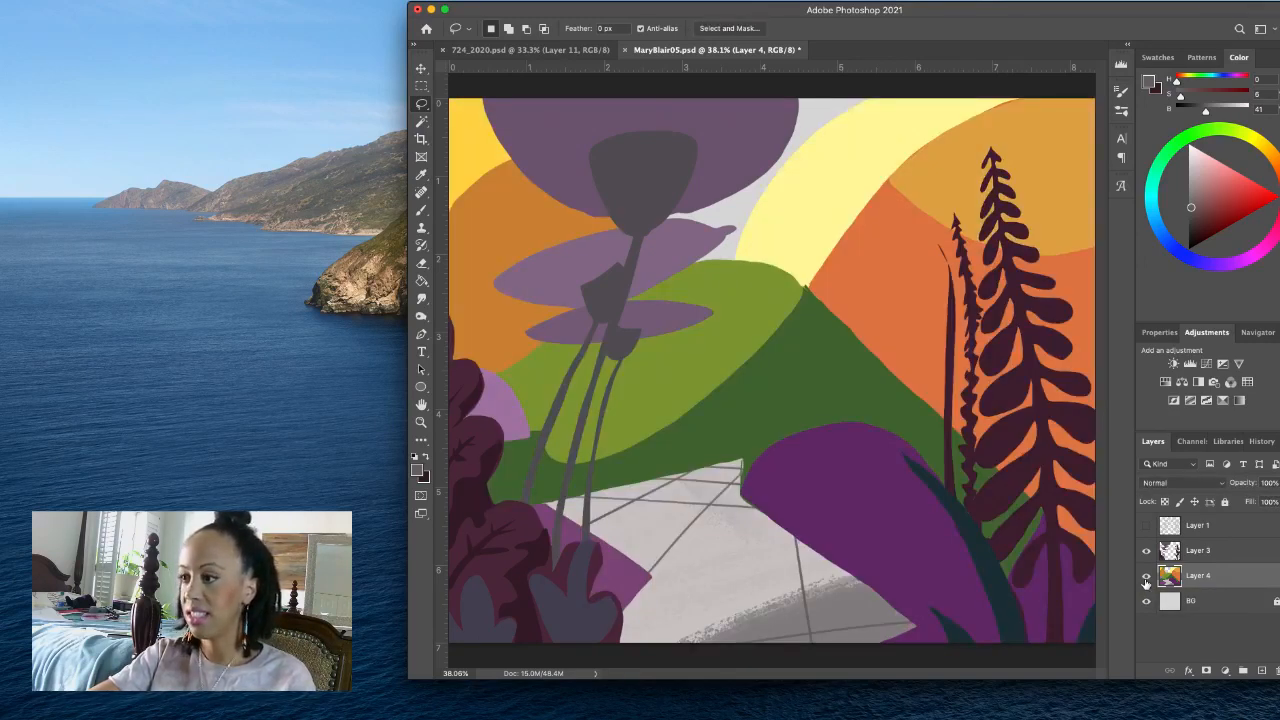
pyautogui.click(1146, 526)
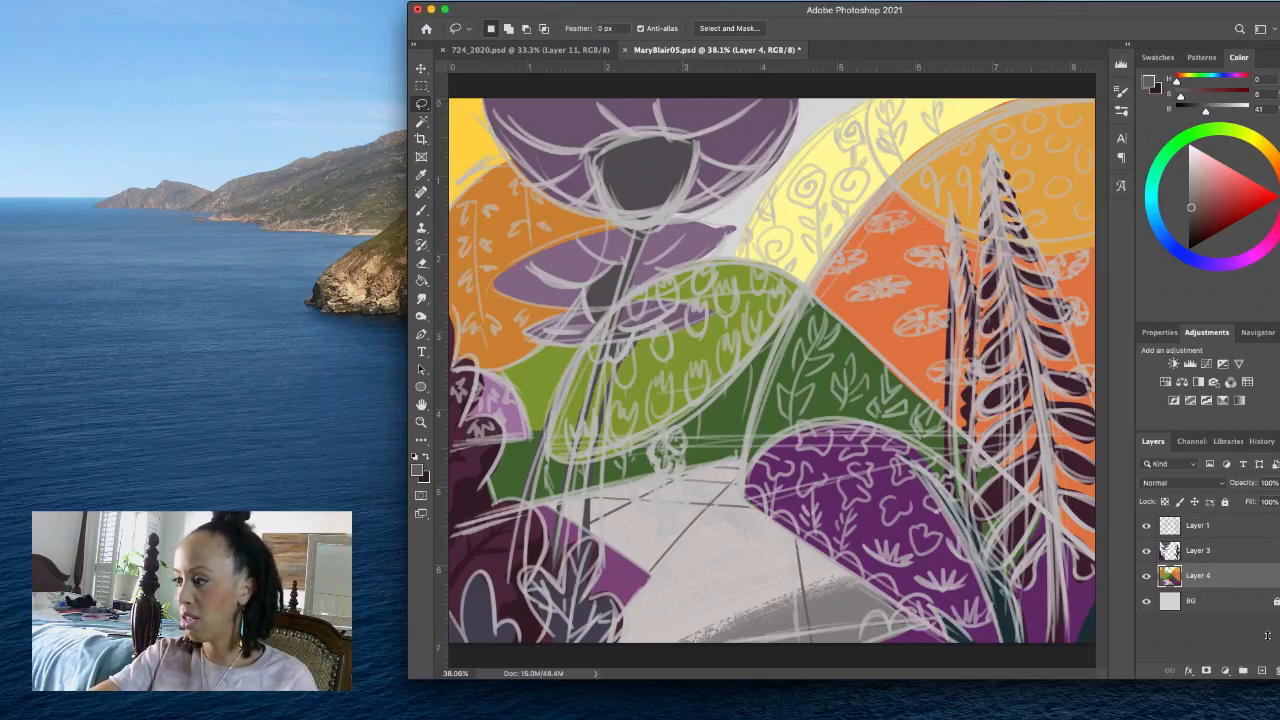
# - Add a new empty layer above Layer 4 and lower the Layer 1 sketch's opacity to 55%
pyautogui.click(1261, 670)
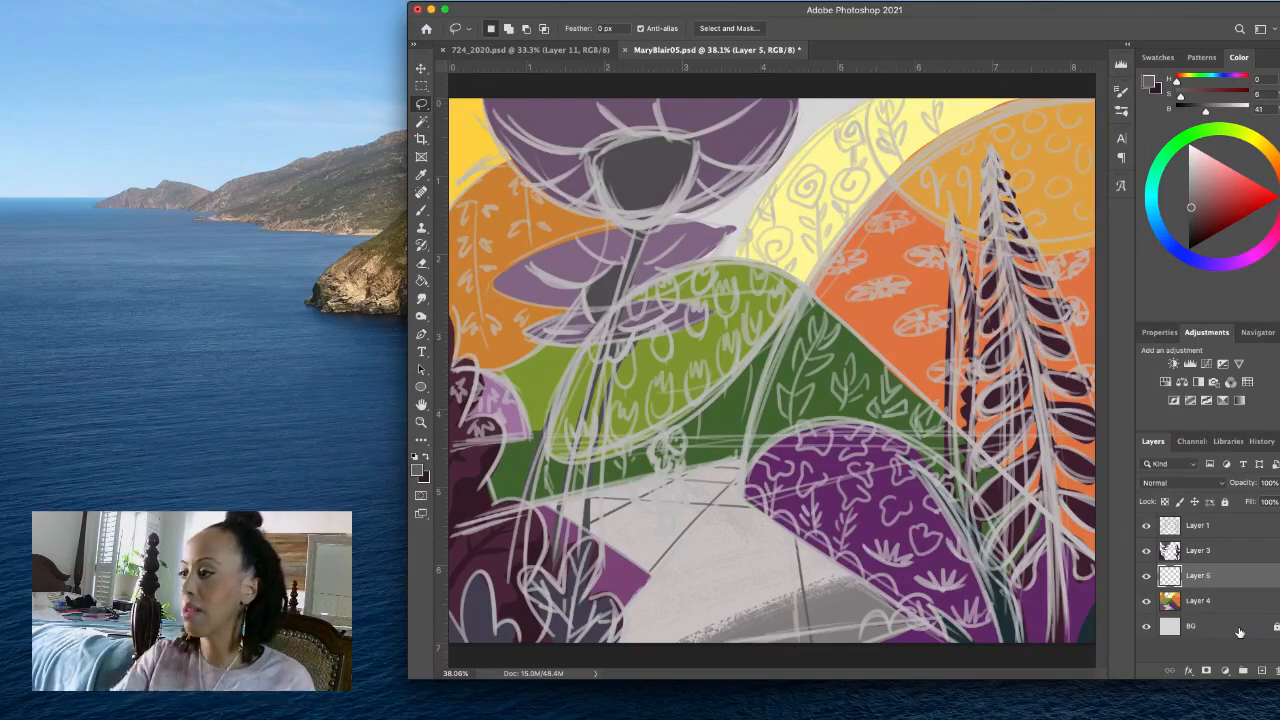
pyautogui.click(1245, 527)
pyautogui.moveTo(1268, 494); pyautogui.dragTo(1261, 503)
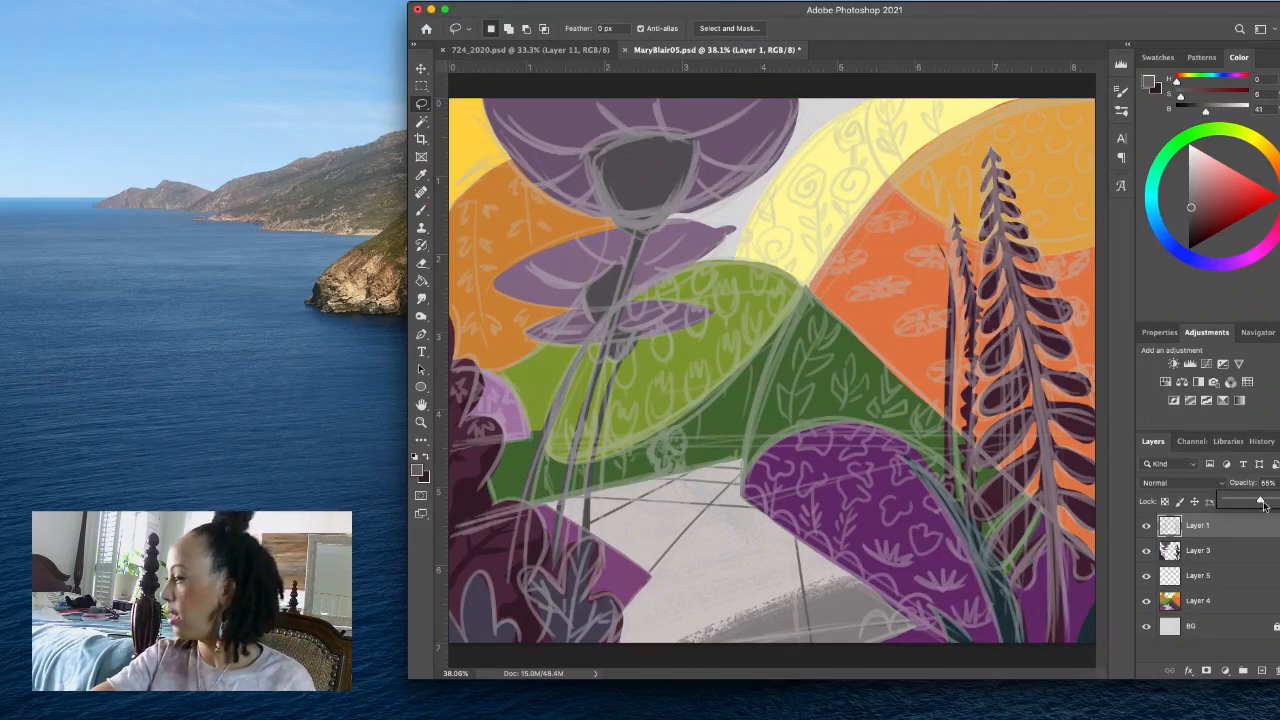
pyautogui.press('Return')
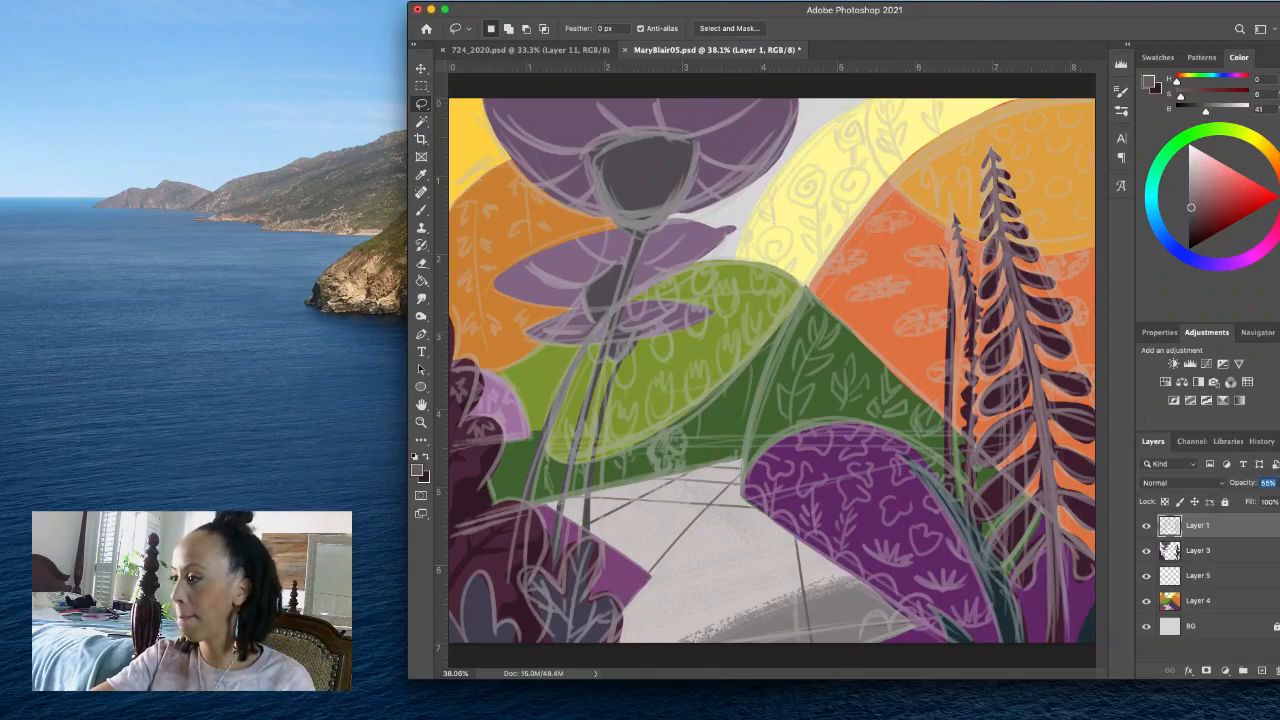
# - Target Layer 5 with the Brush tool and try the Rough drawing and Splatter 2 presets from Aaron's Custom Brushes 2
pyautogui.click(1263, 577)
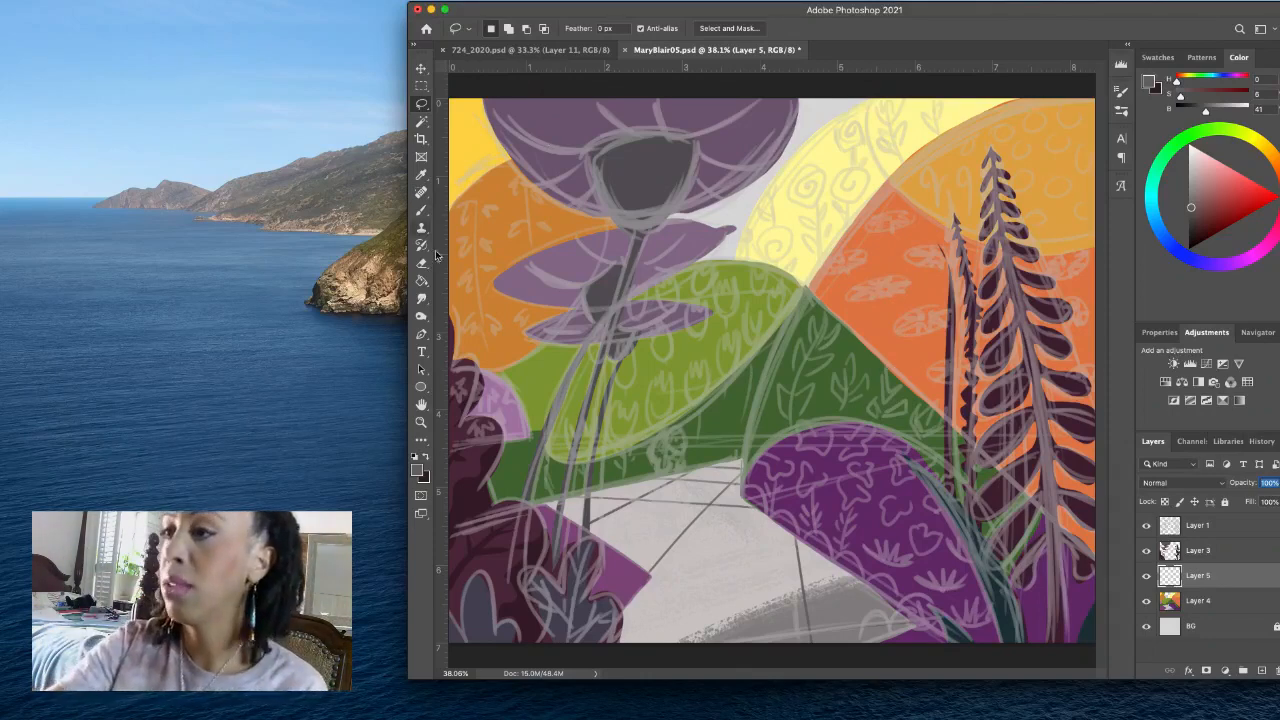
pyautogui.click(421, 210)
pyautogui.click(503, 29)
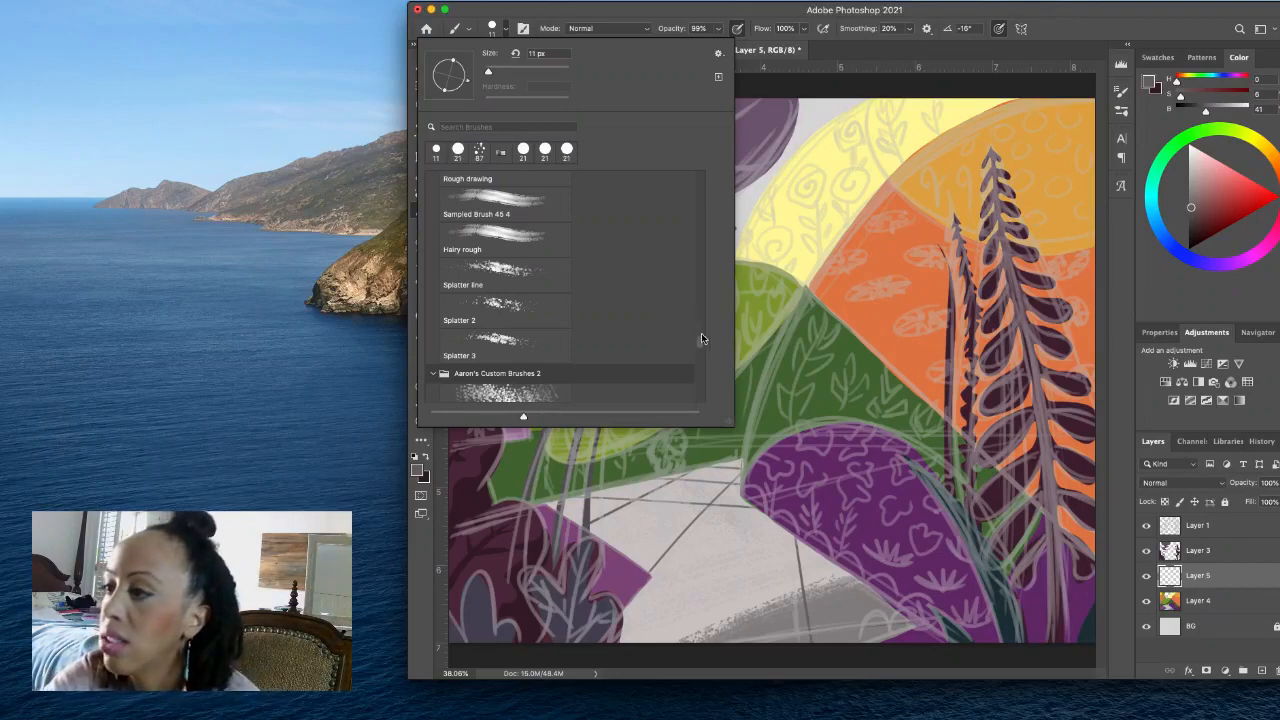
pyautogui.scroll(-6, 702, 342)
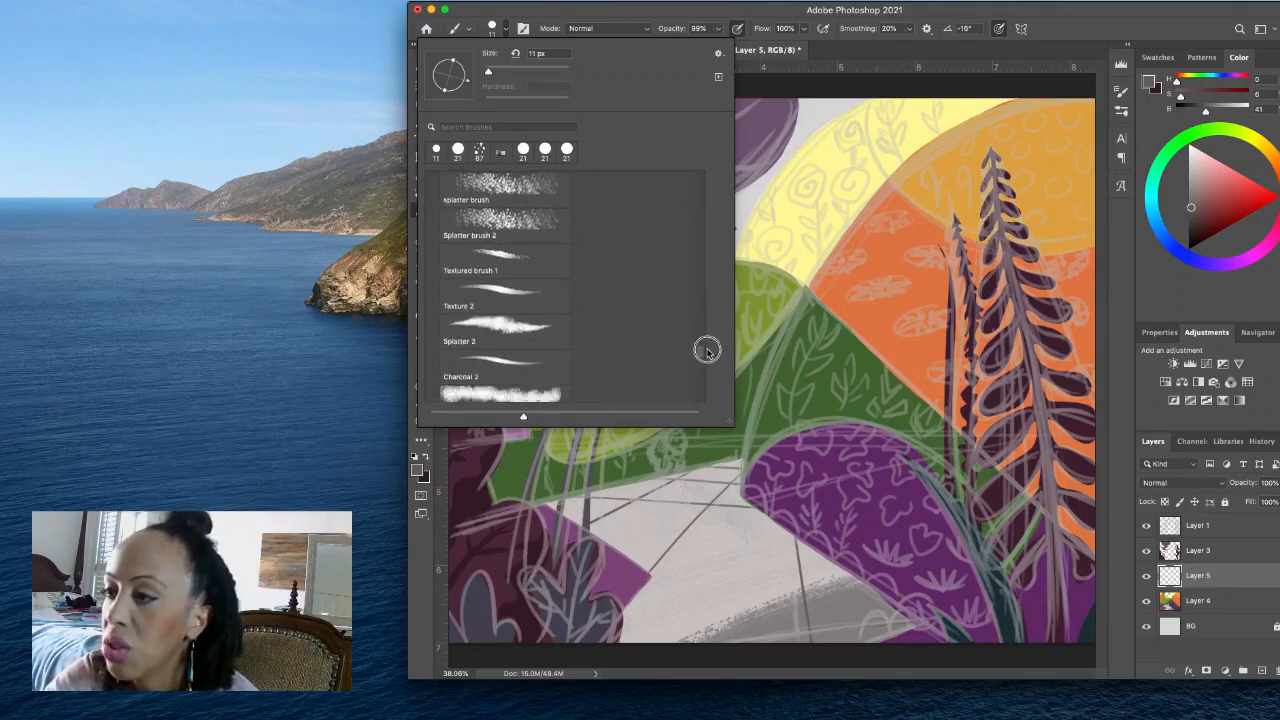
pyautogui.scroll(-4, 706, 350)
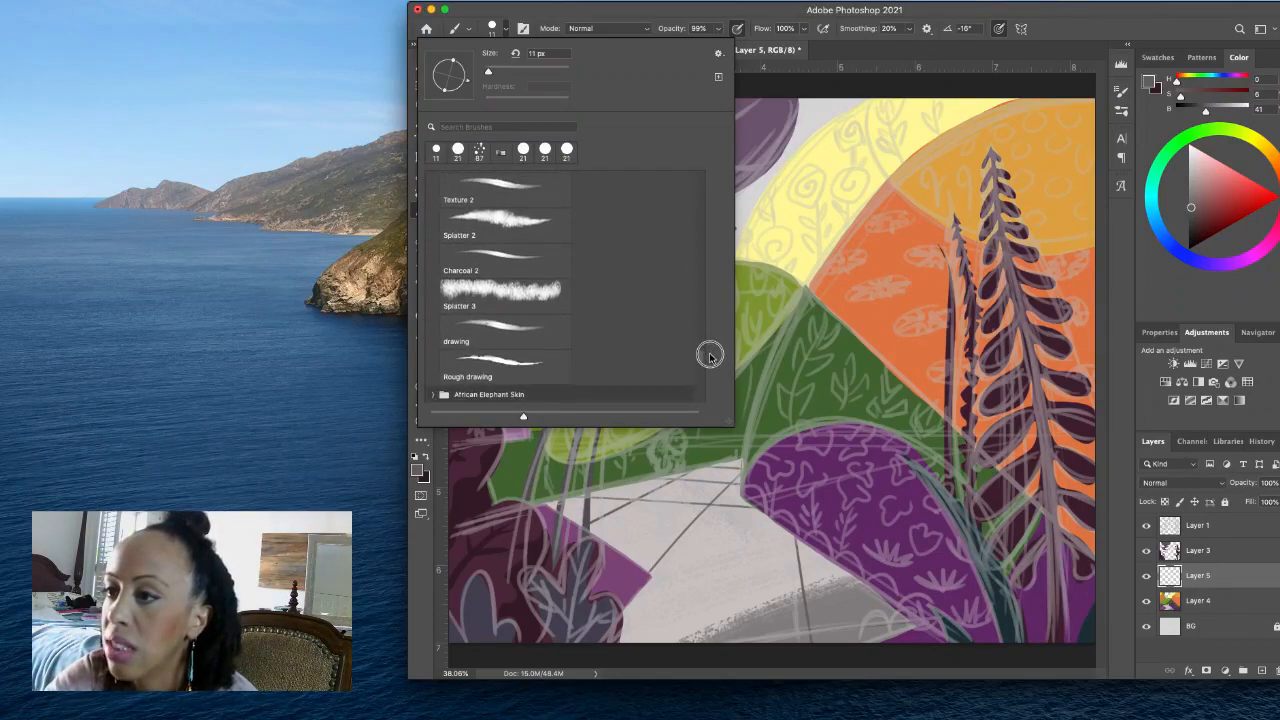
pyautogui.scroll(-2, 709, 356)
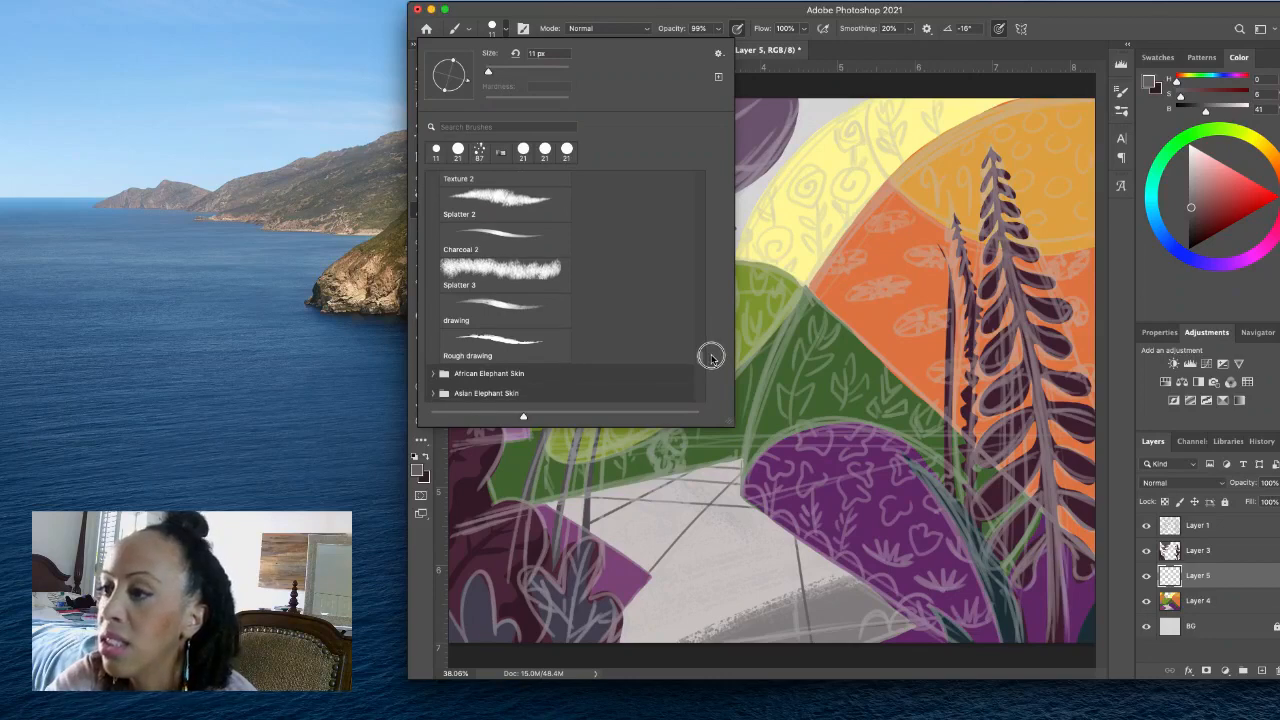
pyautogui.scroll(-1, 711, 357)
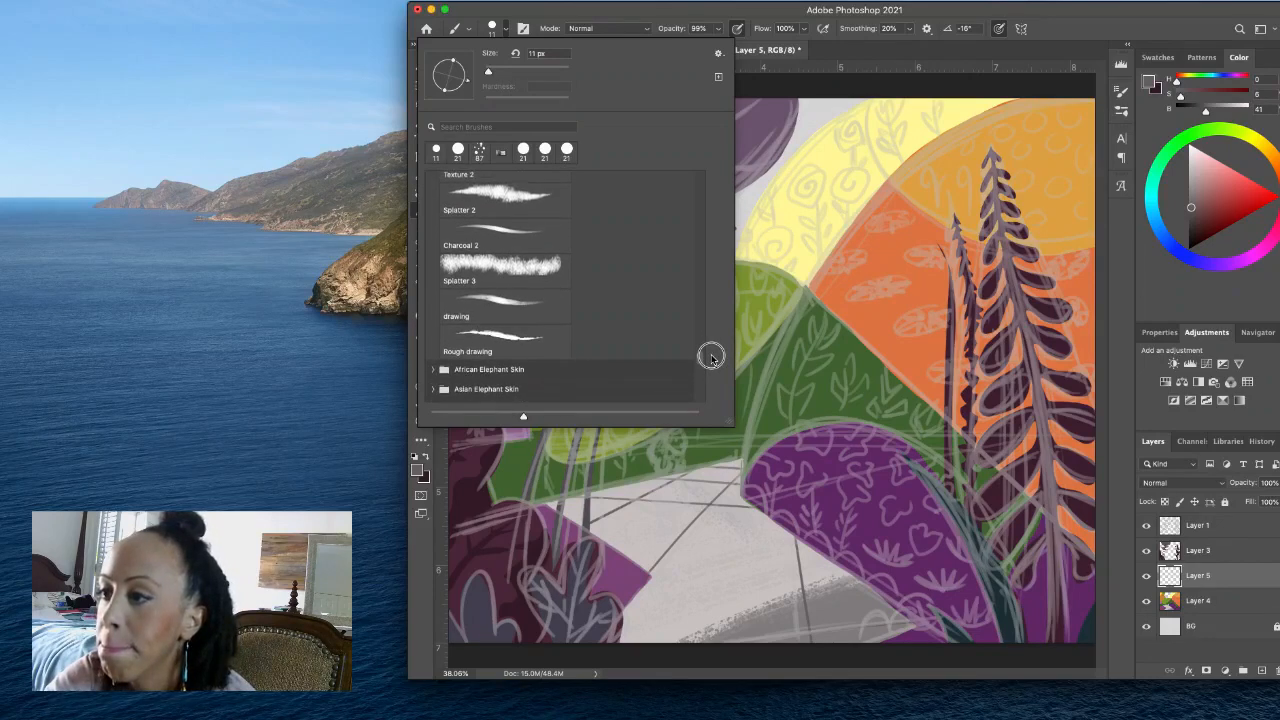
pyautogui.scroll(1, 711, 357)
pyautogui.click(557, 369)
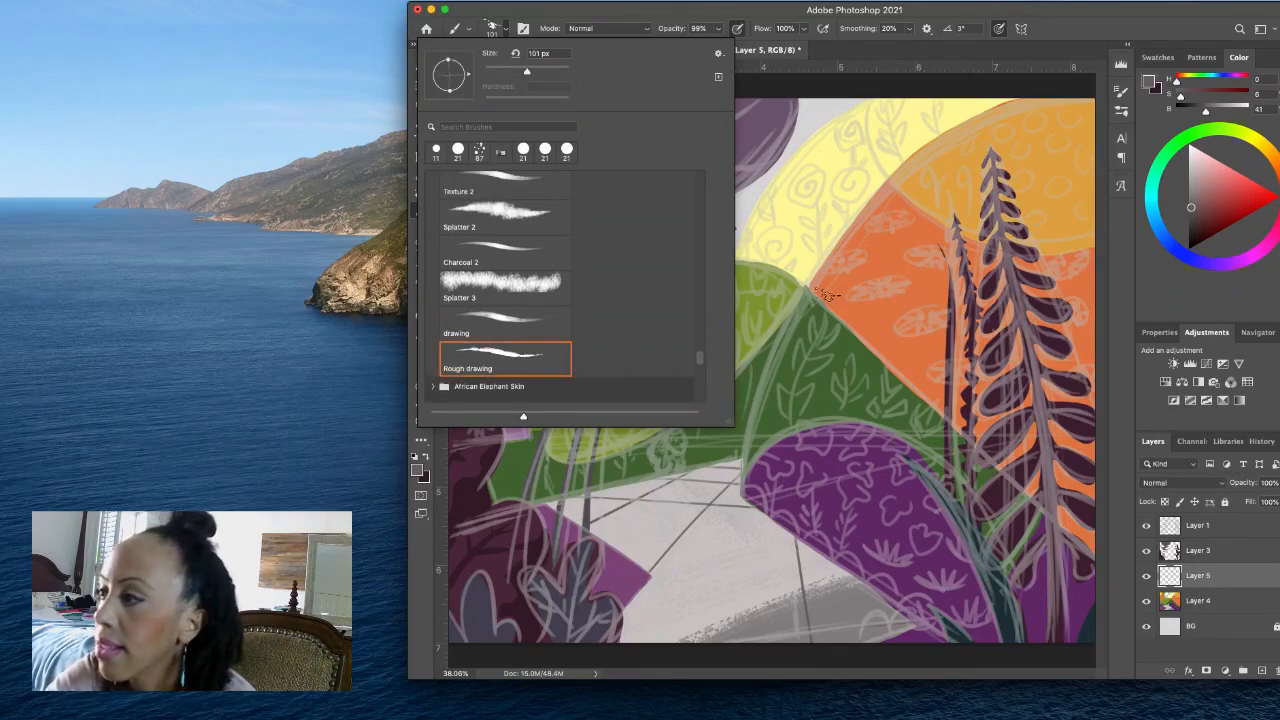
pyautogui.click(558, 220)
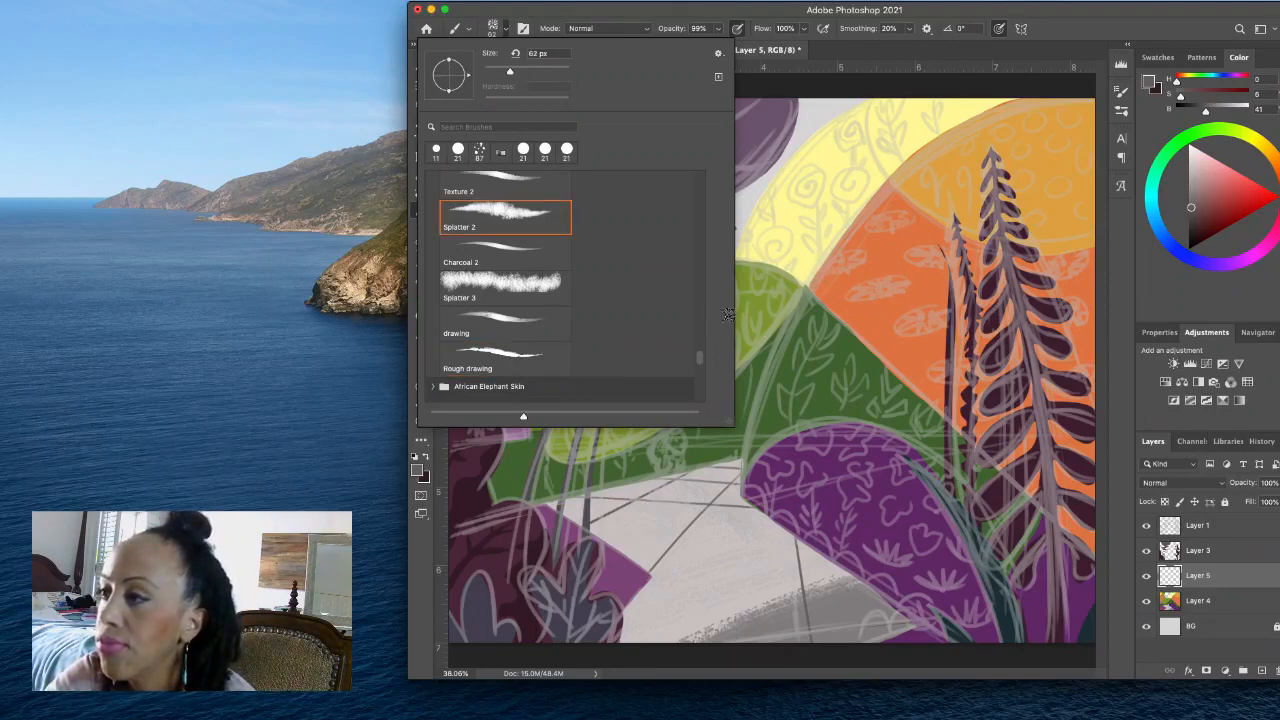
# - Try the Splatter line brush and switch to the 60 px Rough drawing preset listed between Drawing - b and Sampled Brush 45 4
pyautogui.scroll(7, 704, 349)
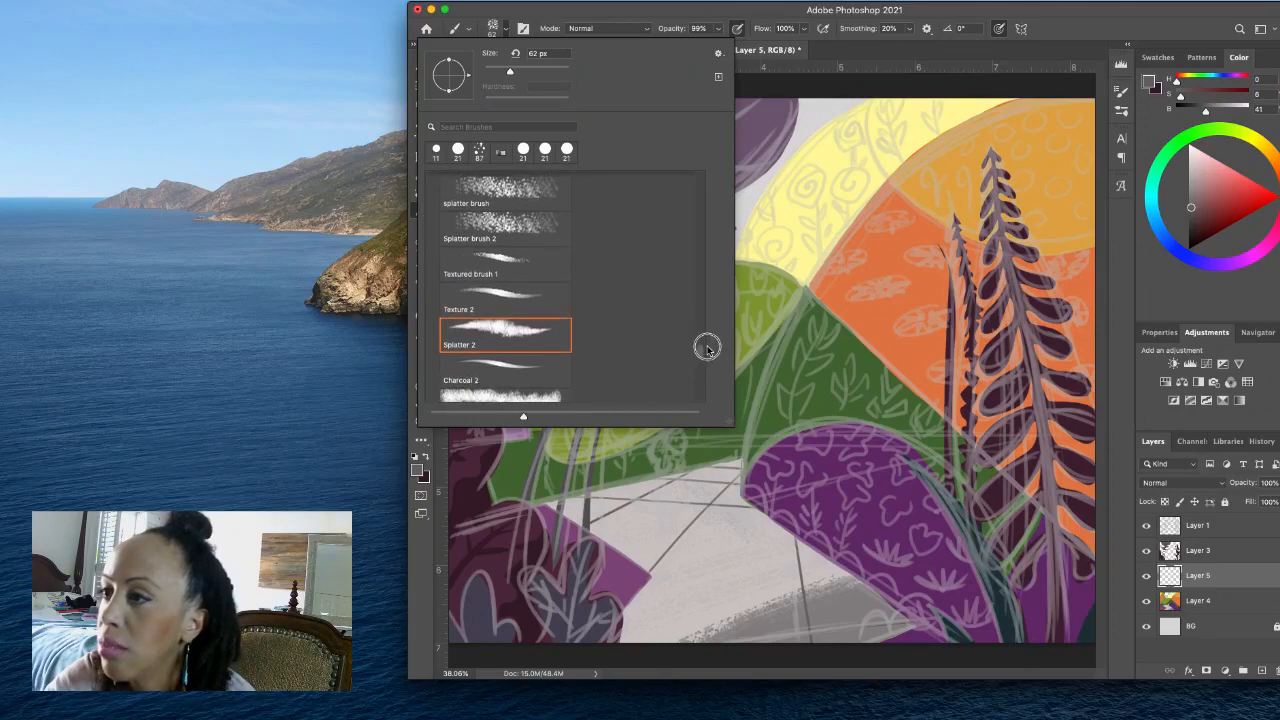
pyautogui.scroll(8, 706, 348)
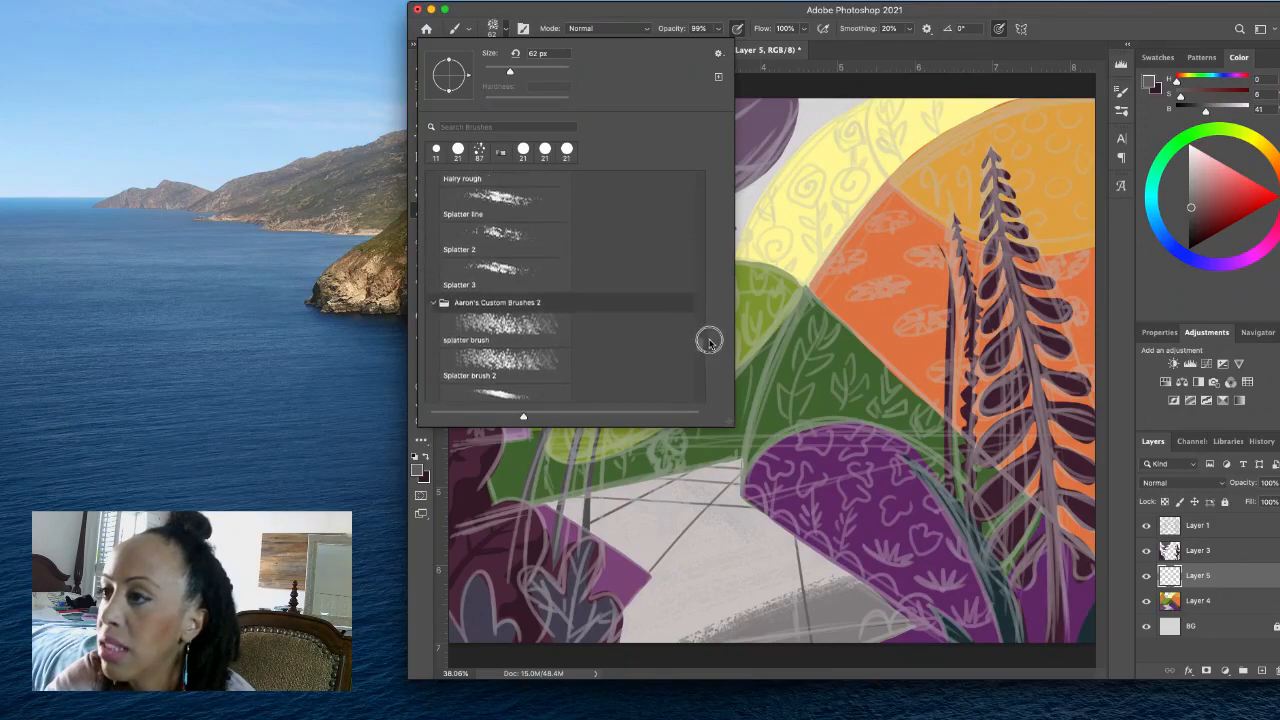
pyautogui.scroll(4, 710, 338)
pyautogui.click(546, 285)
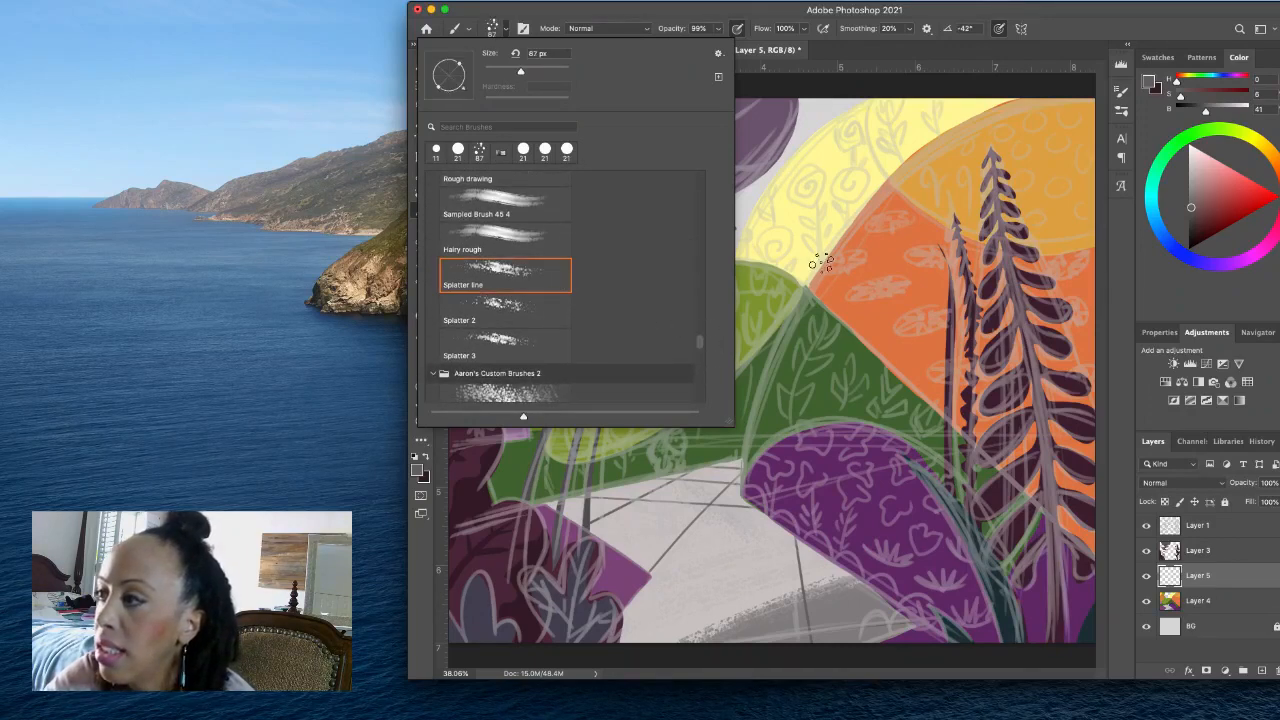
pyautogui.scroll(5, 704, 338)
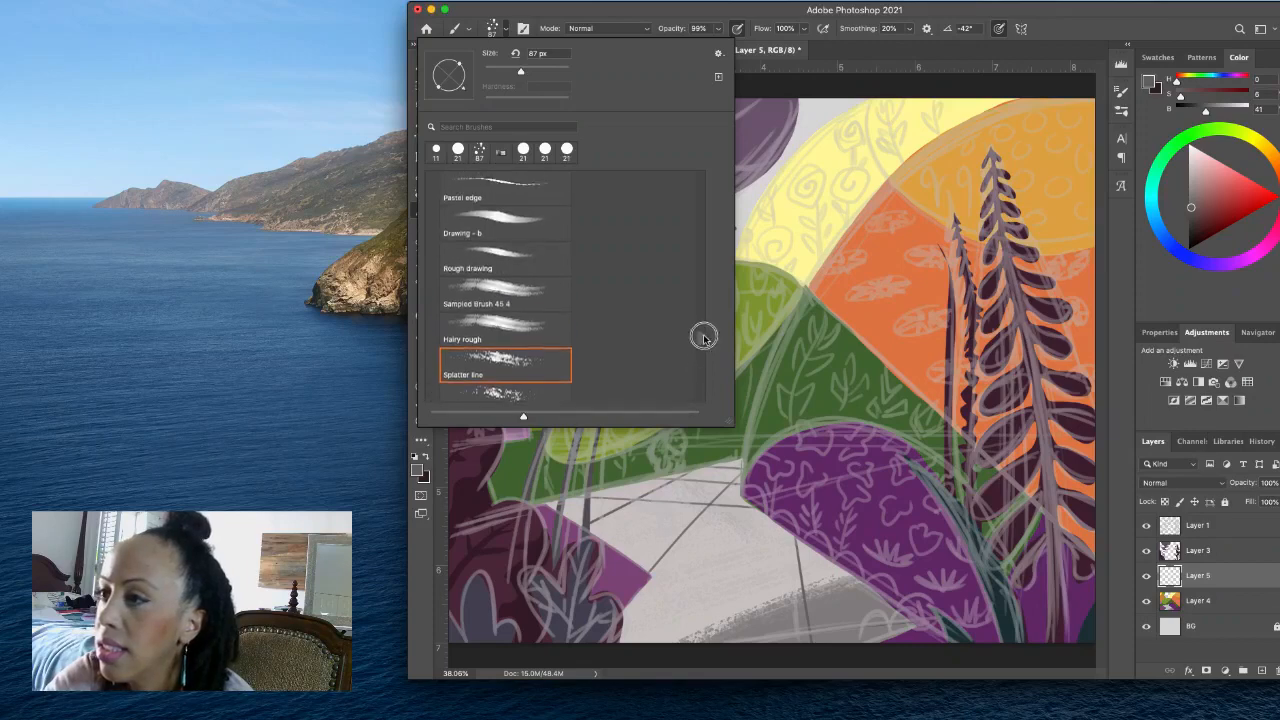
pyautogui.click(555, 264)
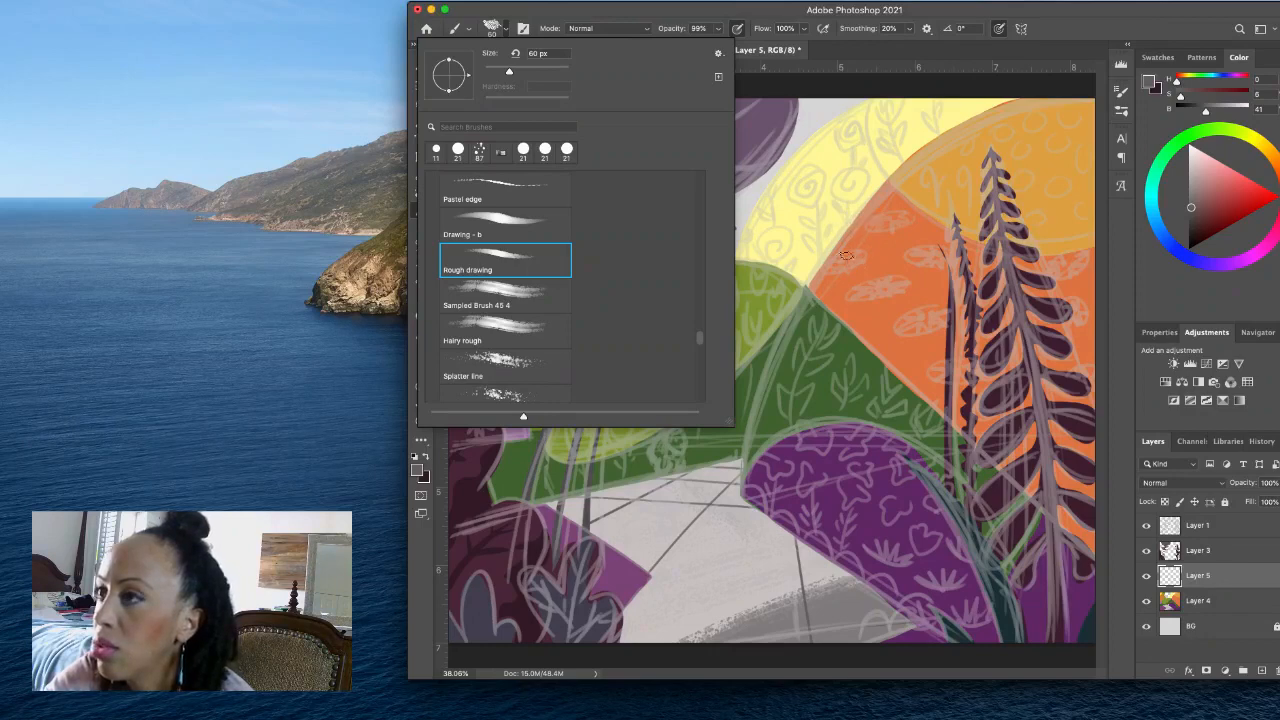
# - Resize the Rough drawing brush to 35 px, and switch to the Splatter 2 preset at 27 px
pyautogui.moveTo(500, 71); pyautogui.dragTo(497, 71)
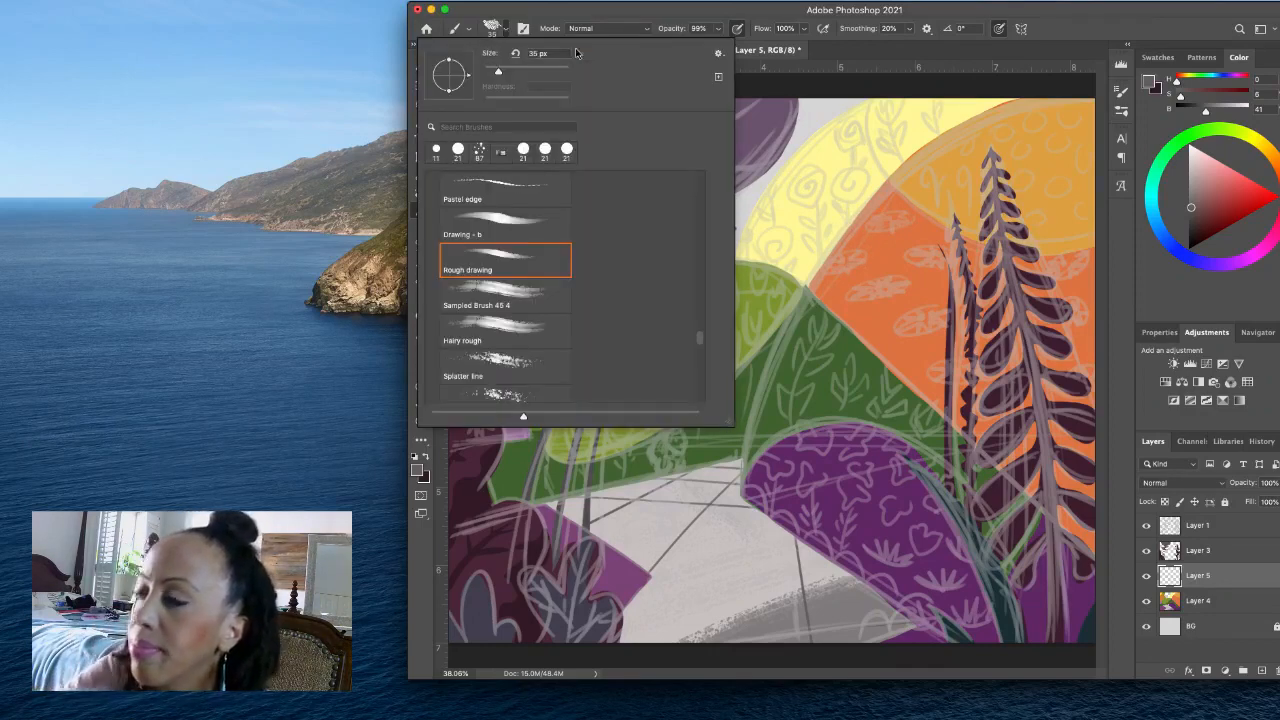
pyautogui.click(873, 319)
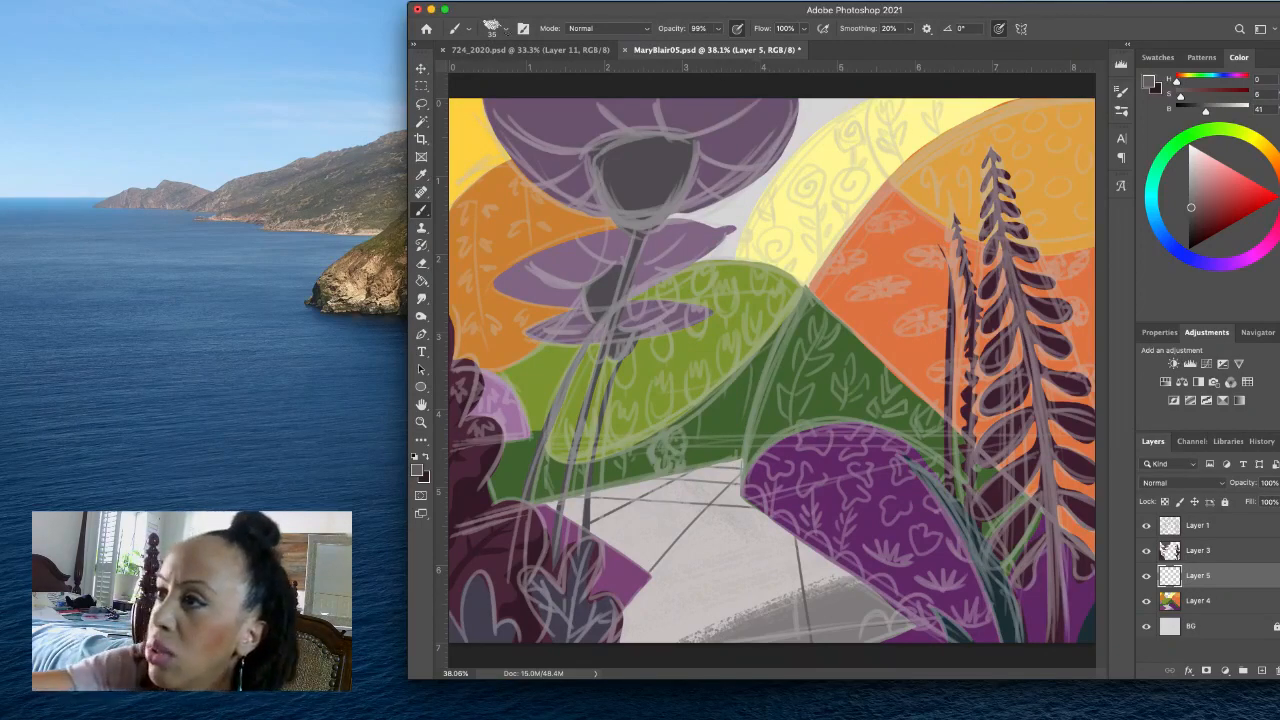
pyautogui.click(493, 28)
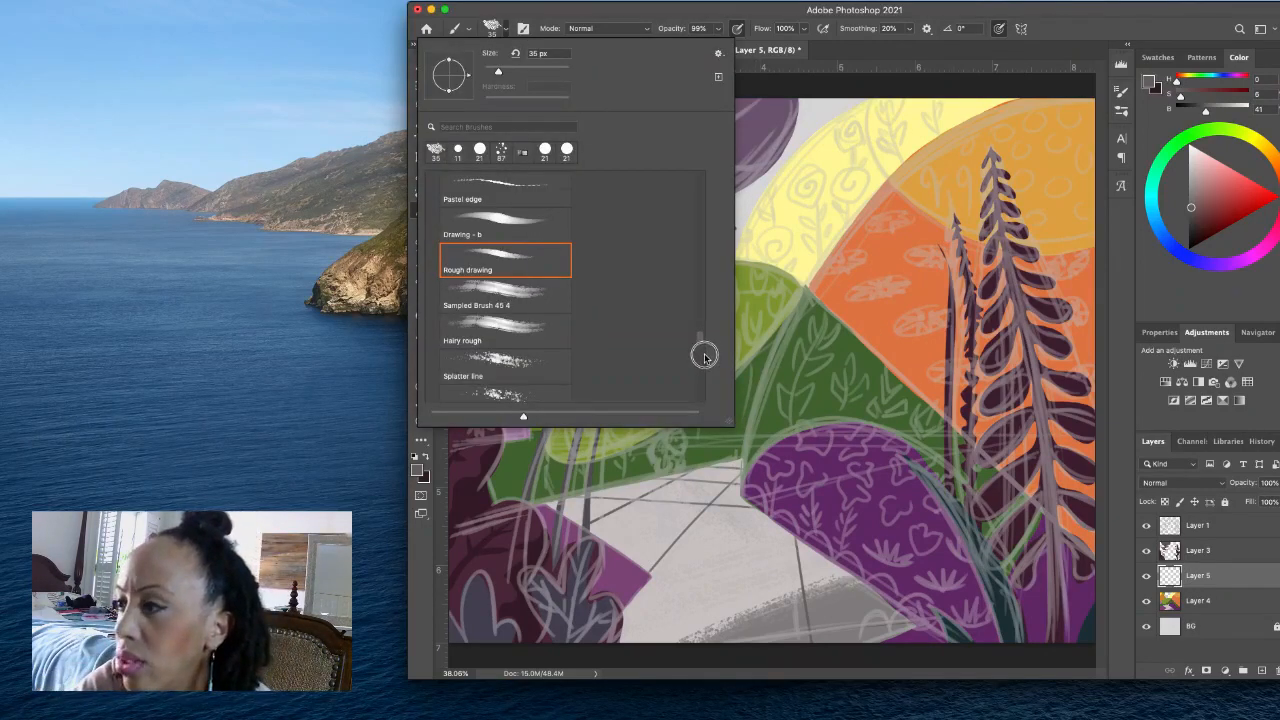
pyautogui.scroll(-5, 699, 345)
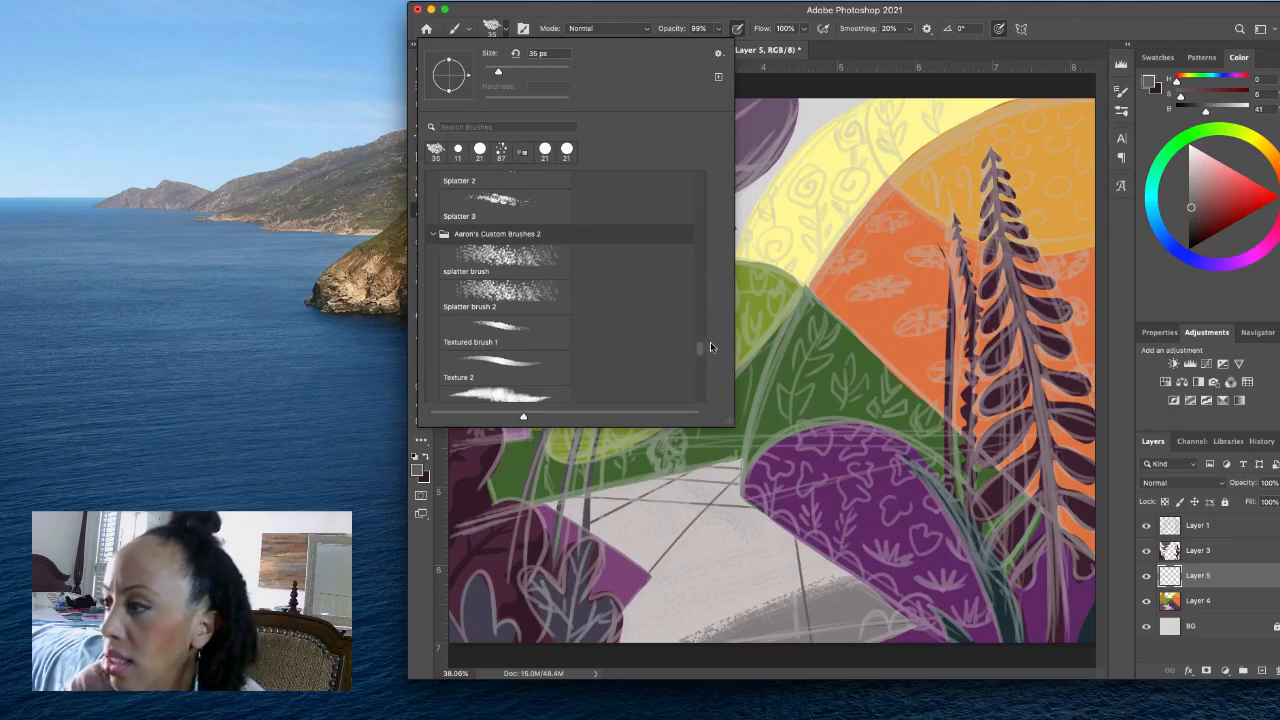
pyautogui.scroll(3, 705, 345)
pyautogui.click(527, 346)
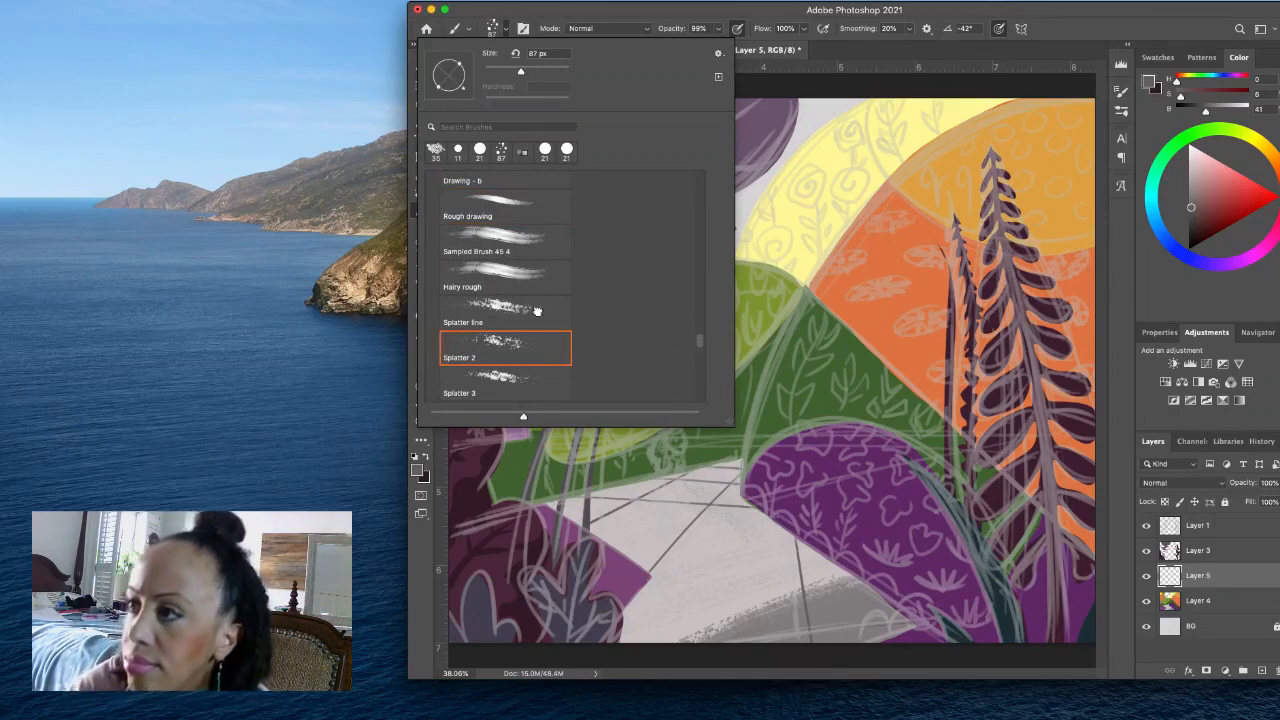
pyautogui.moveTo(508, 72); pyautogui.dragTo(494, 72)
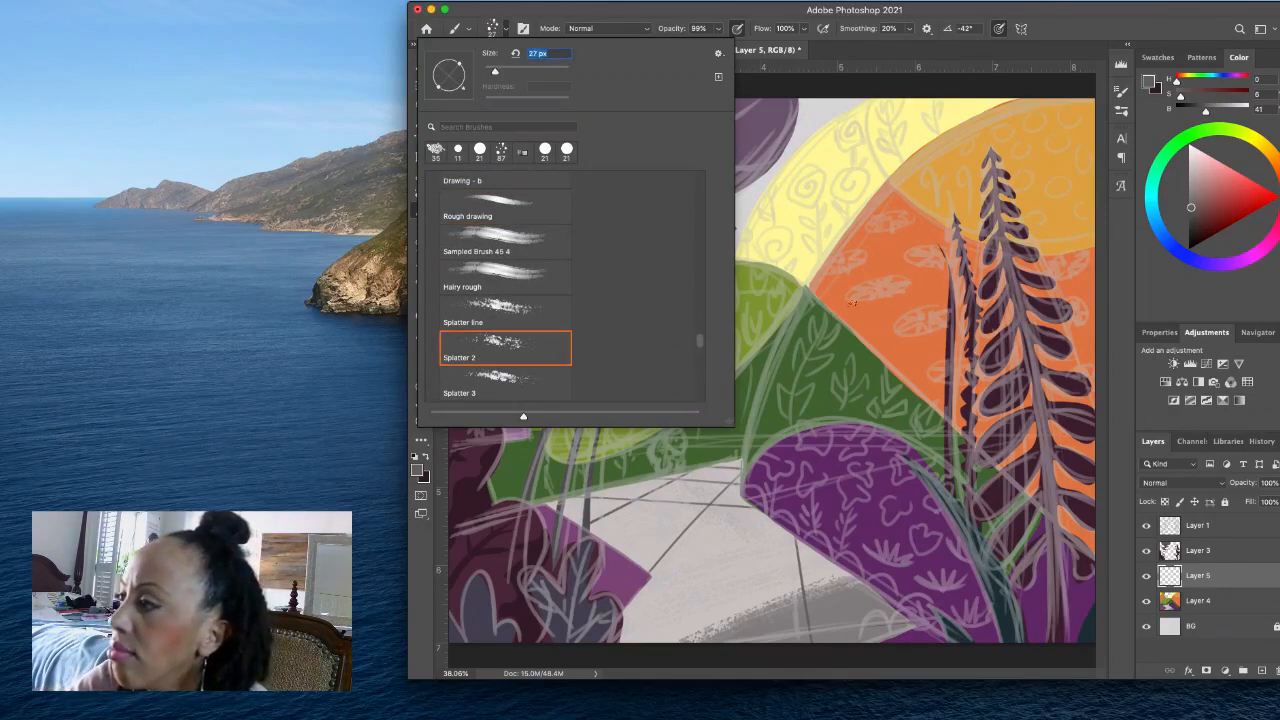
# - Try the Splatter 2 brush with a few dark dabs on the orange hill and undo them
pyautogui.click(854, 300)
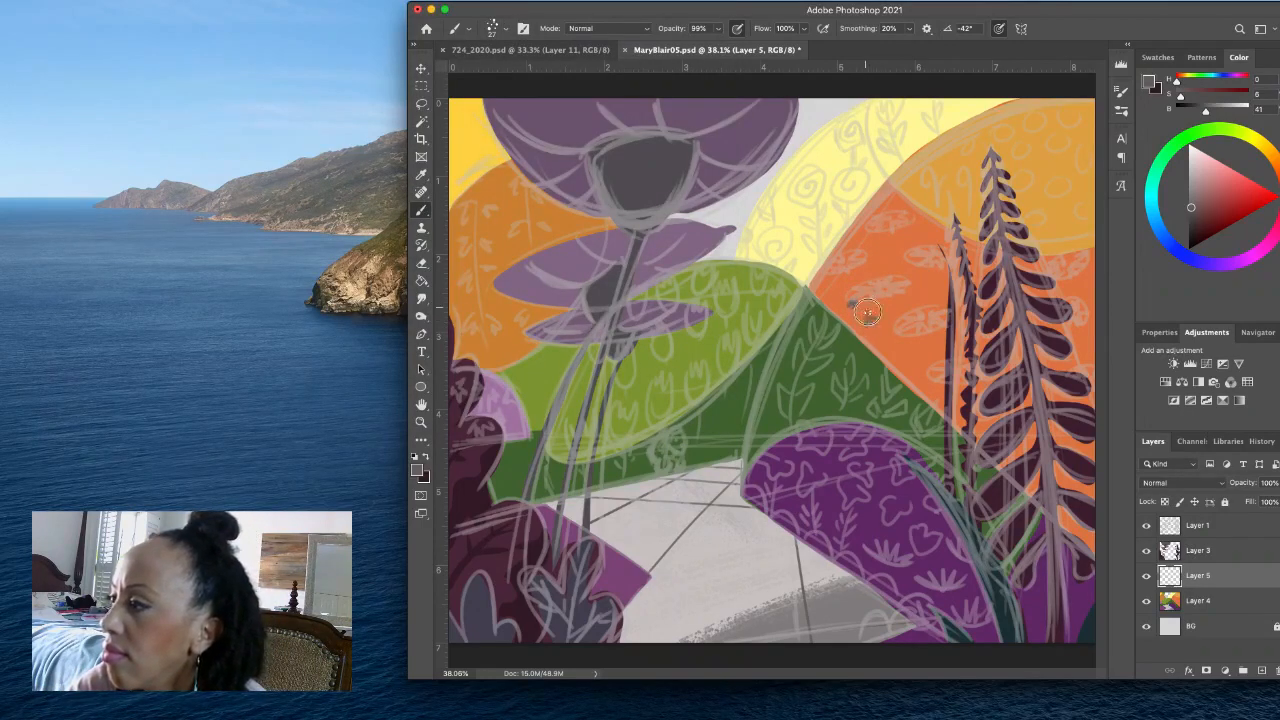
pyautogui.moveTo(867, 312); pyautogui.dragTo(872, 322)
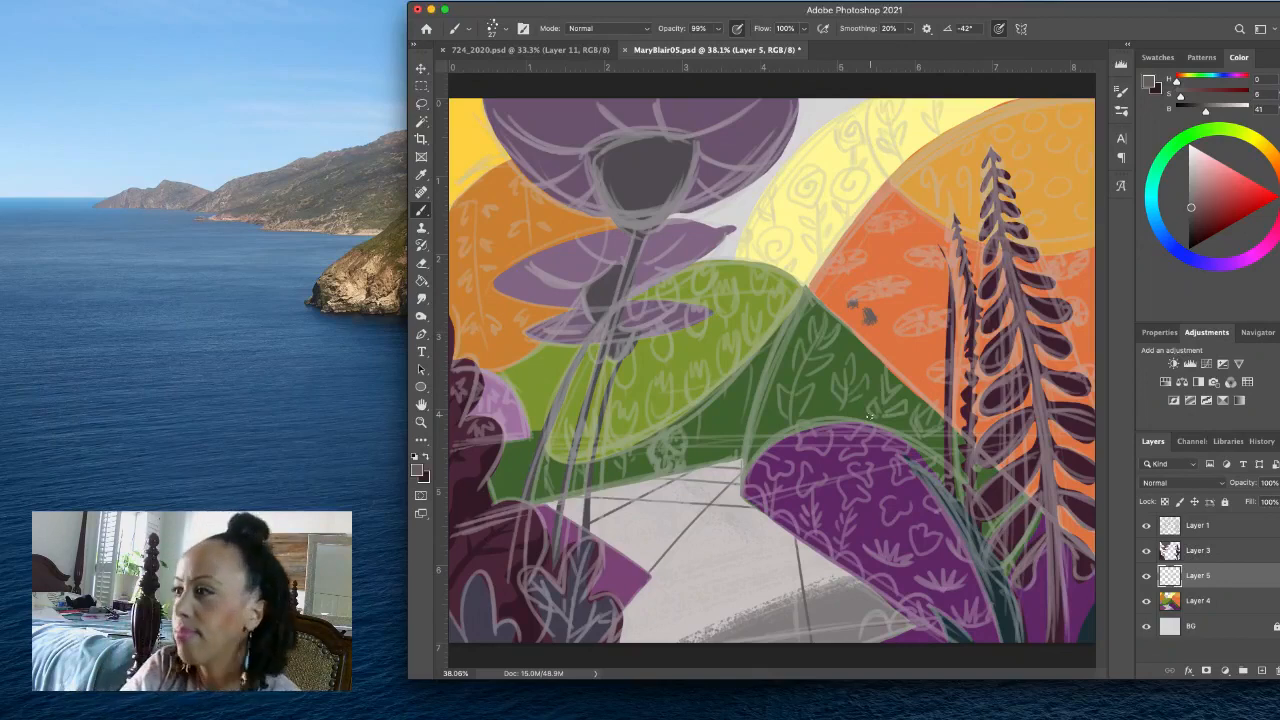
pyautogui.press('super+z')
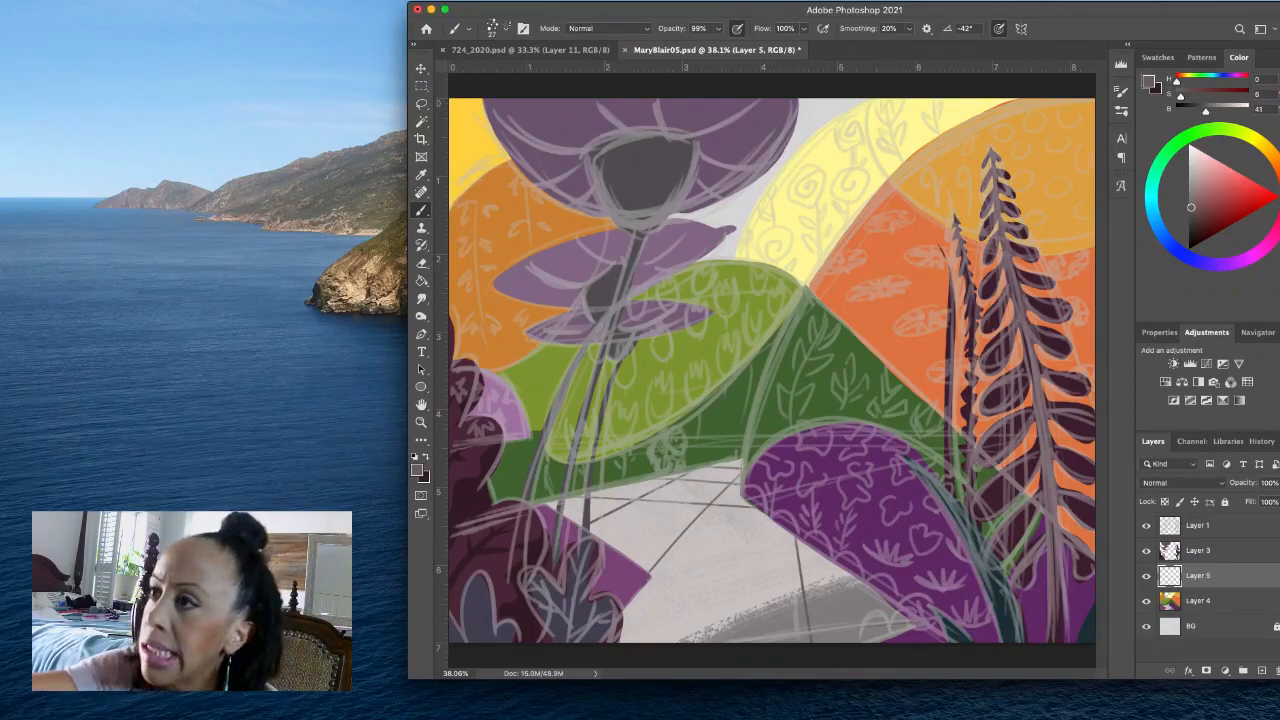
# - Browse the brush presets, collapse the Lion Leopard Fur Brushes group and choose Hard chalk - a 38 1
pyautogui.click(494, 28)
pyautogui.scroll(-10, 695, 345)
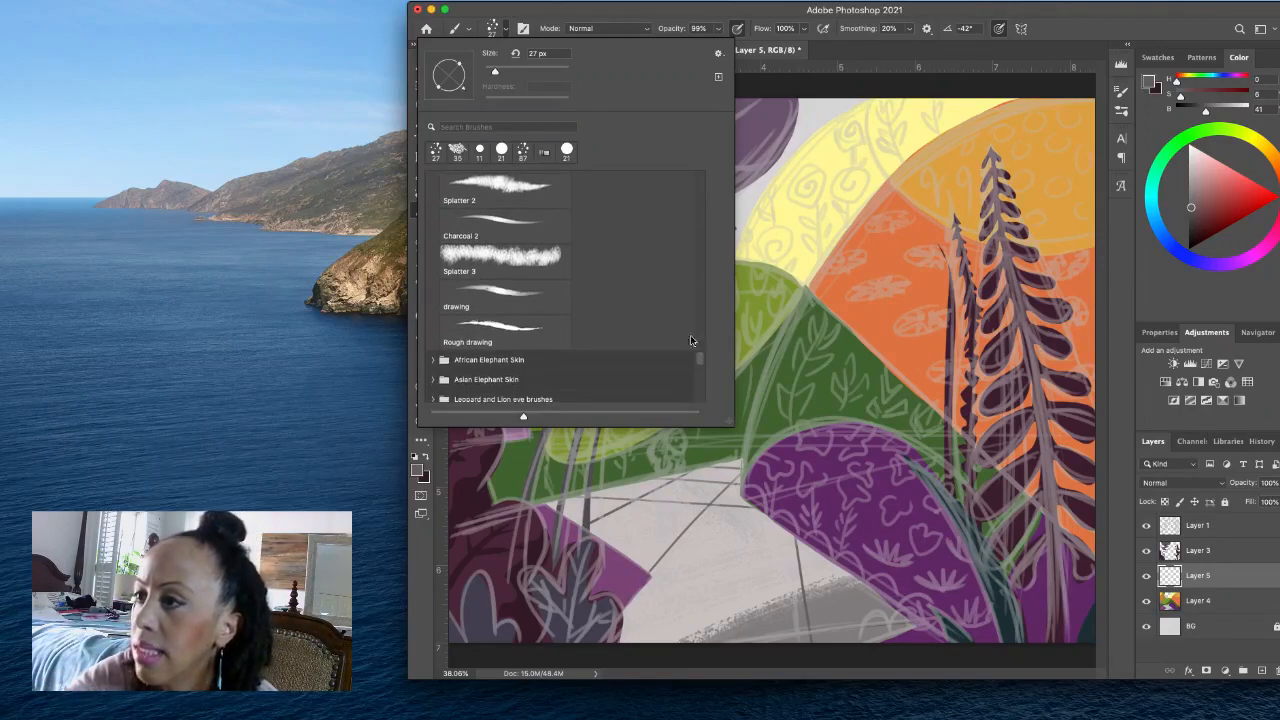
pyautogui.scroll(-4, 700, 362)
pyautogui.scroll(-5, 700, 364)
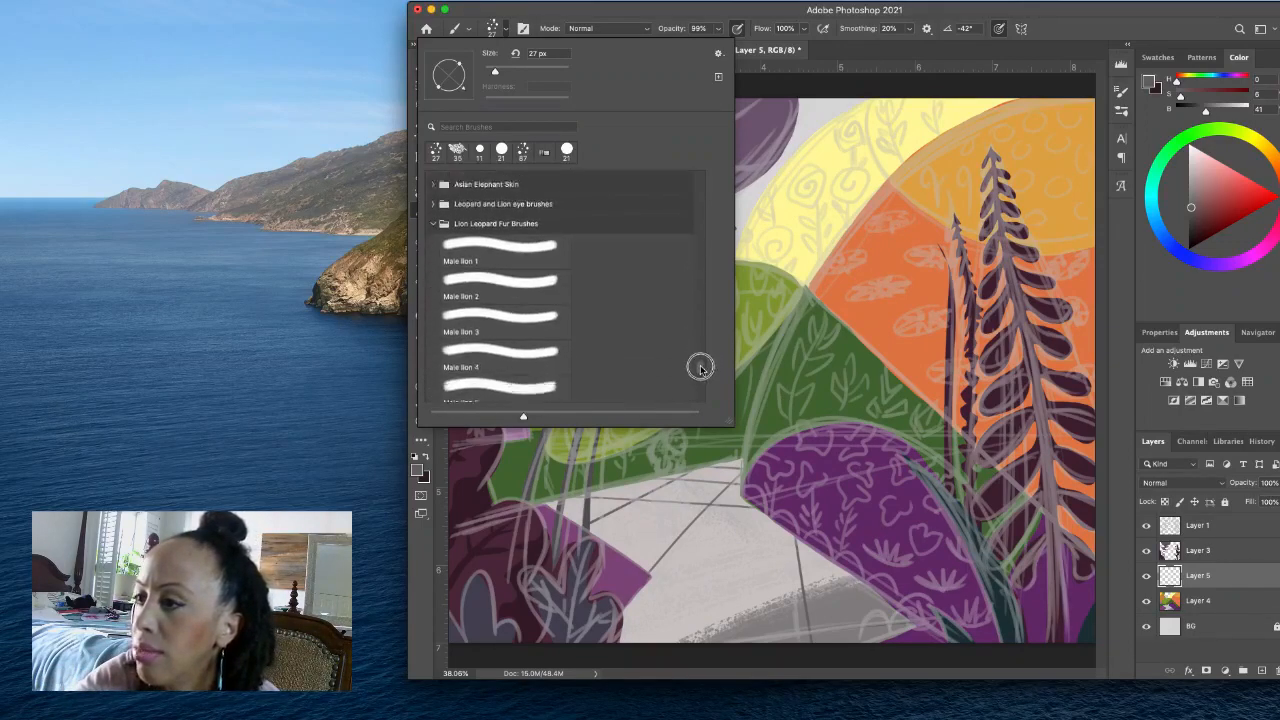
pyautogui.moveTo(701, 375); pyautogui.dragTo(701, 362)
pyautogui.click(433, 347)
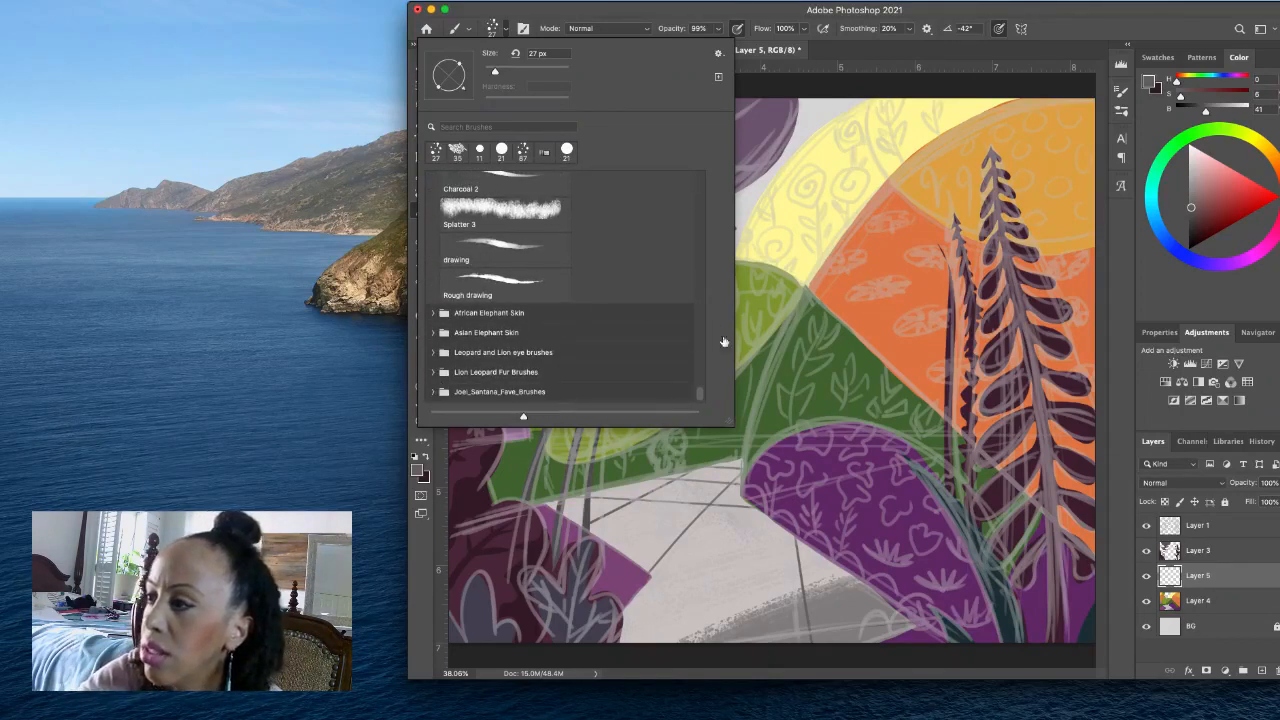
pyautogui.moveTo(703, 397); pyautogui.dragTo(709, 356)
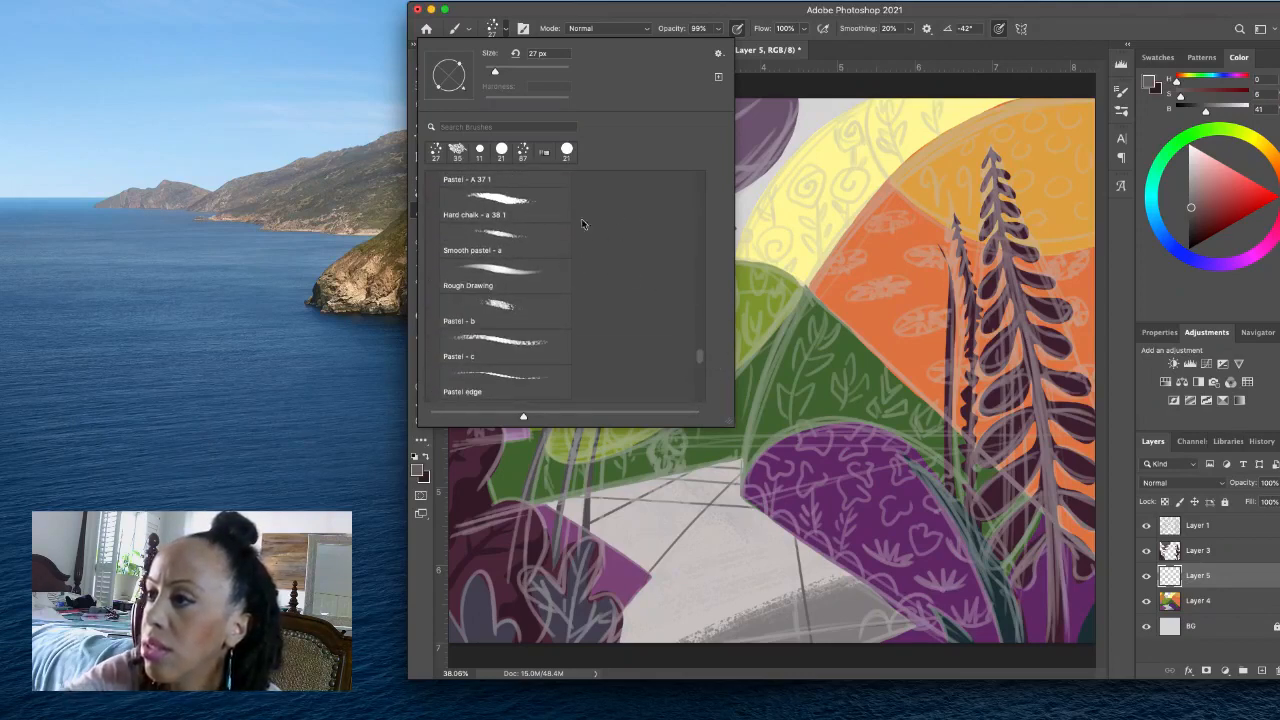
pyautogui.click(555, 214)
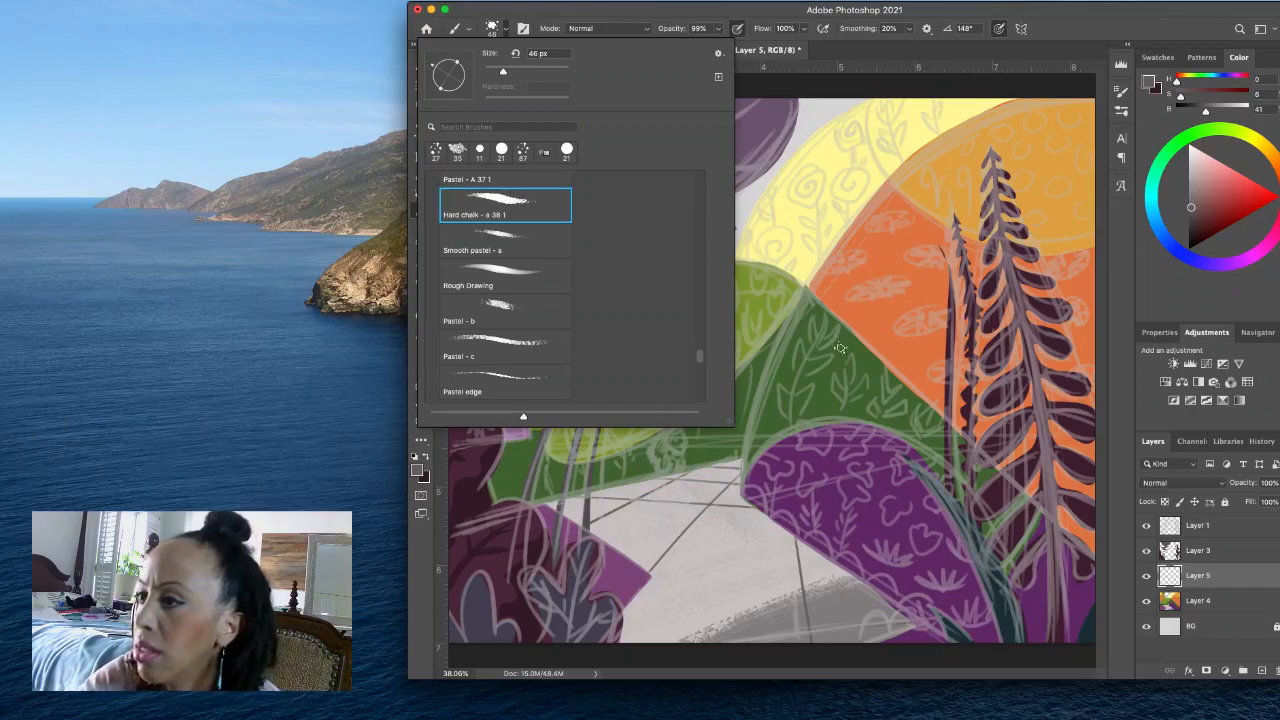
# - Test the Hard chalk brush on the orange hill, remove the test dabs and set its size to 28 px
pyautogui.click(908, 345)
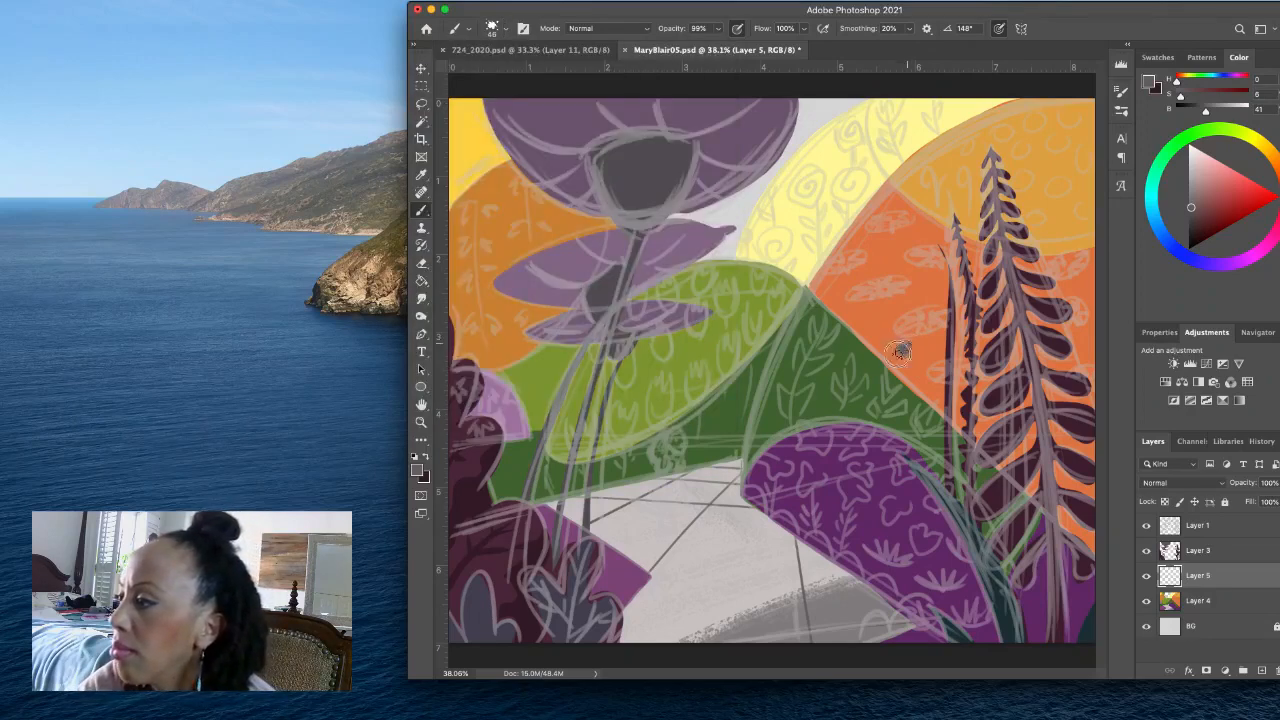
pyautogui.moveTo(914, 352); pyautogui.dragTo(918, 362)
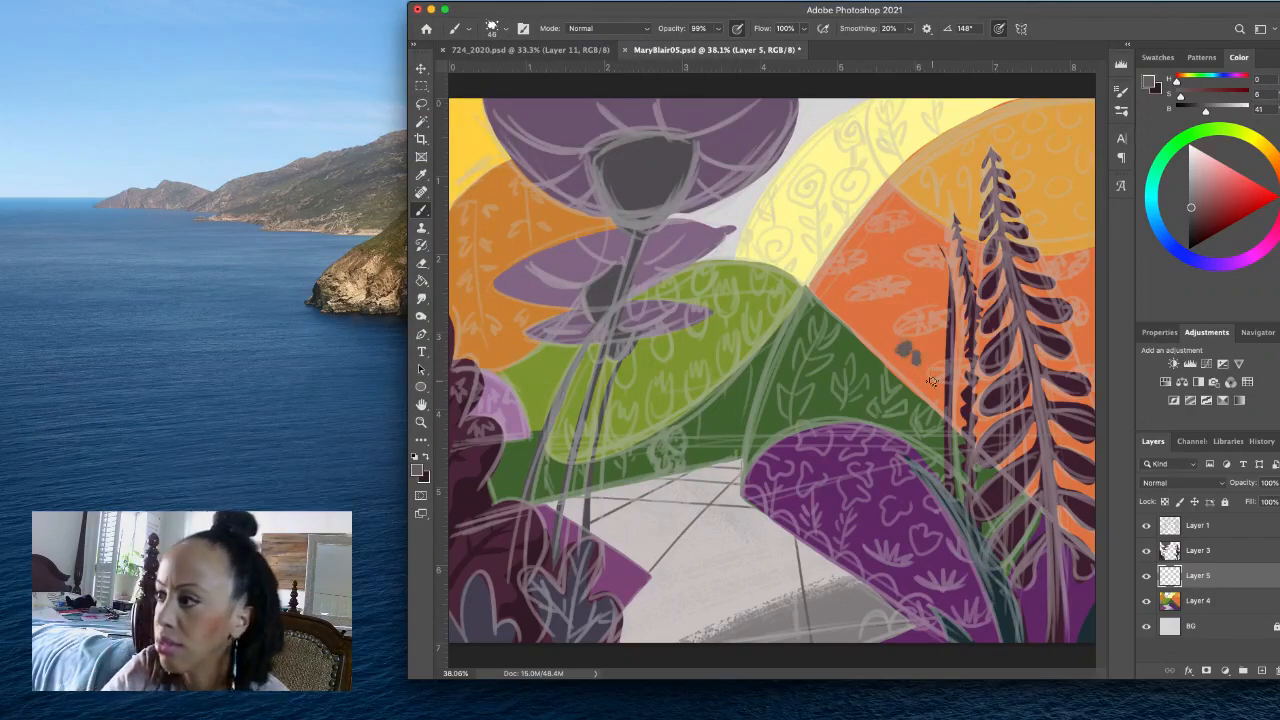
pyautogui.click(505, 32)
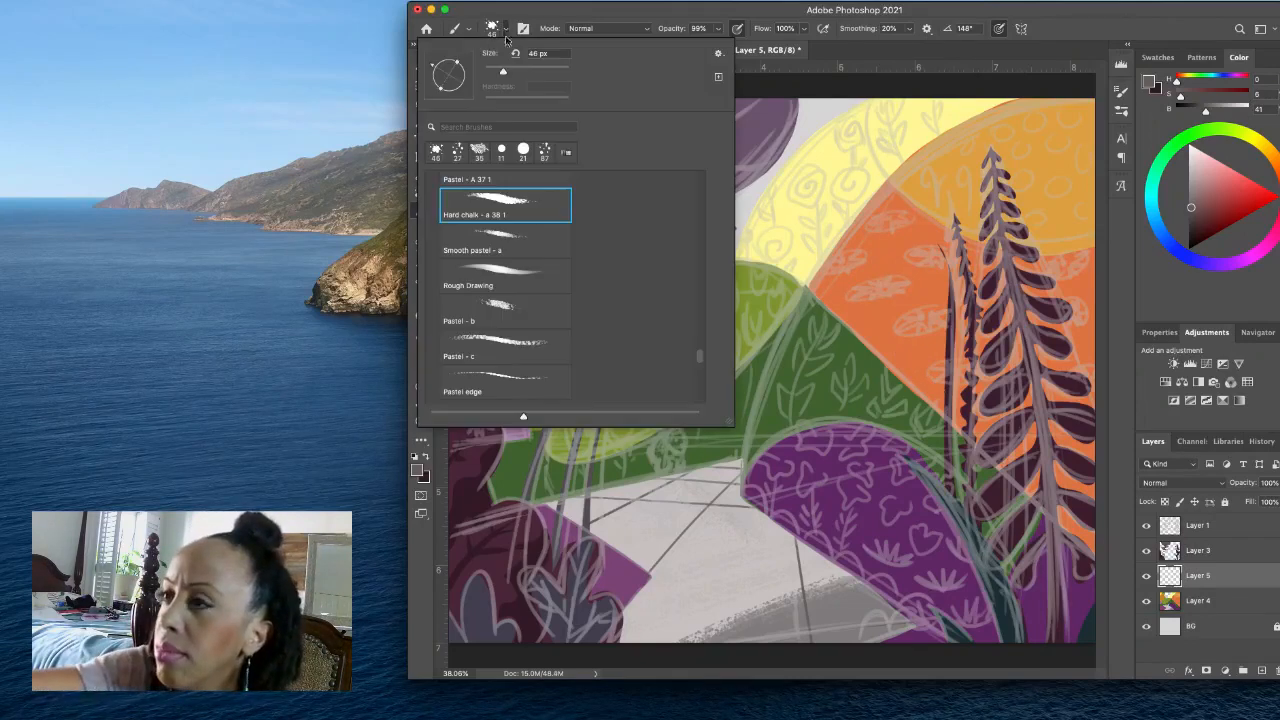
pyautogui.moveTo(503, 71); pyautogui.dragTo(495, 71)
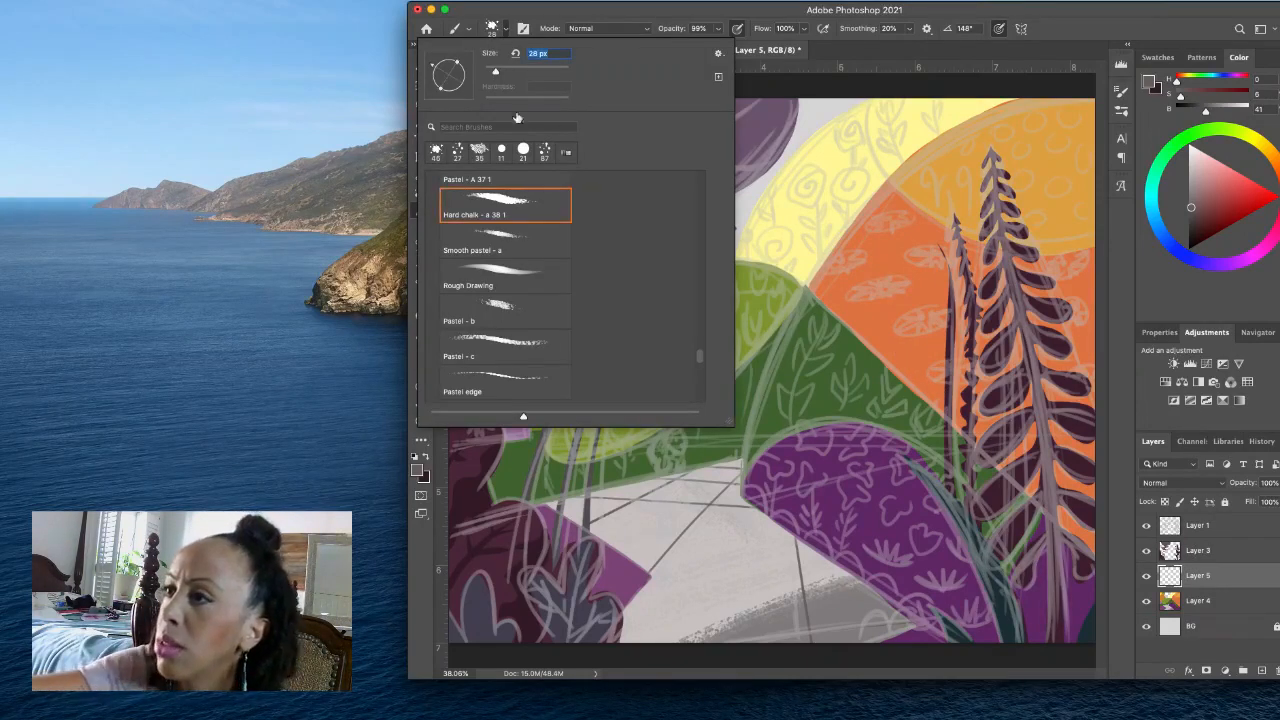
pyautogui.click(505, 32)
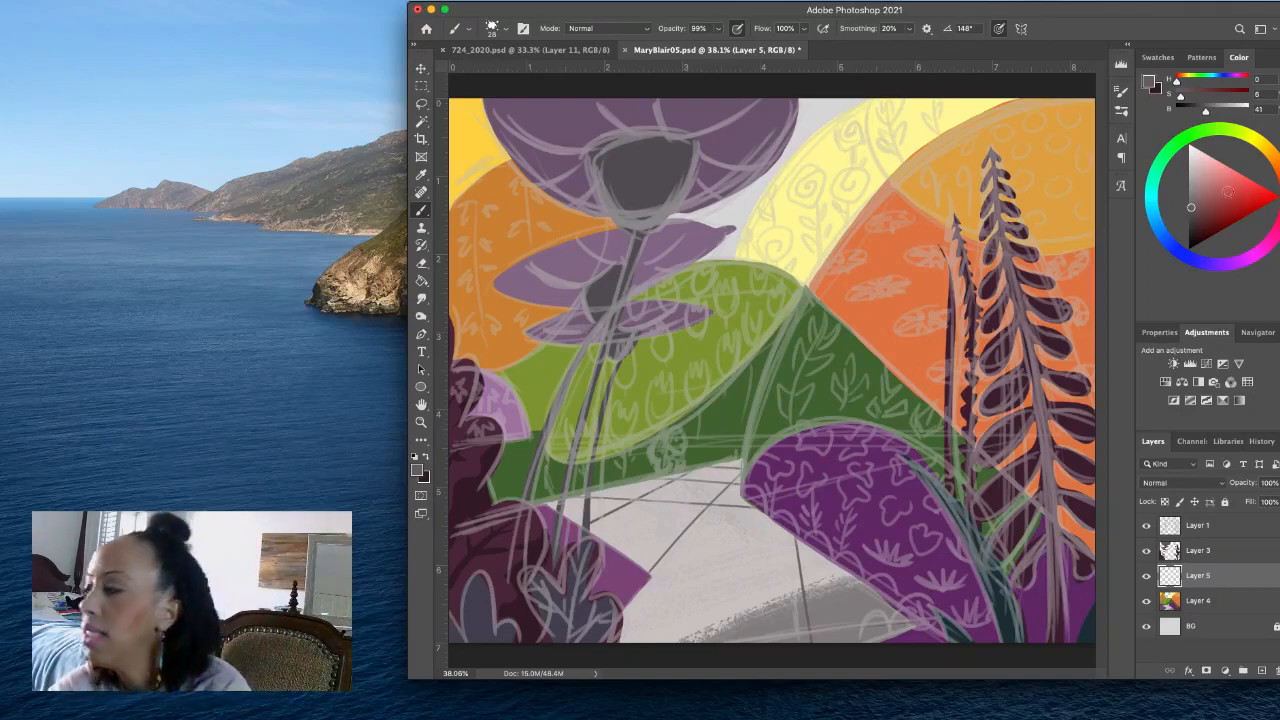
# - Try a dusty pink (H 0, S 35, B 81) with one dot on the golden hill beside the tall plant's tip
pyautogui.click(1217, 170)
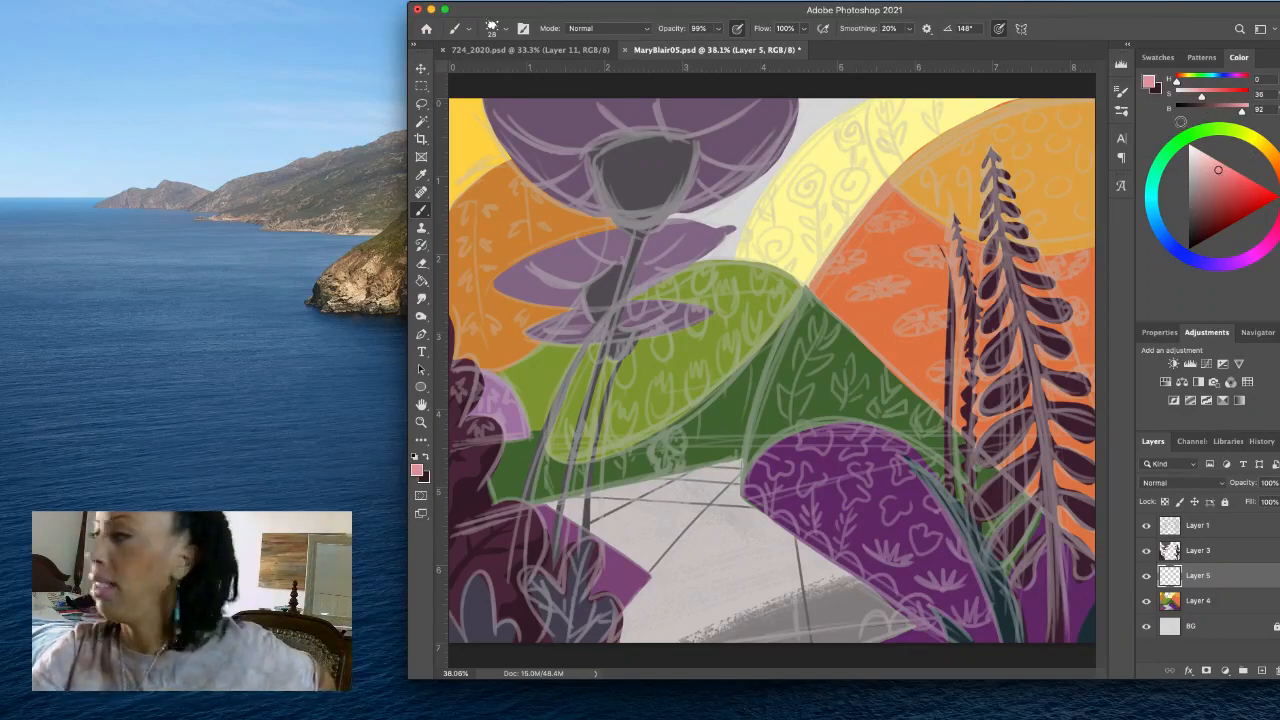
pyautogui.click(1214, 179)
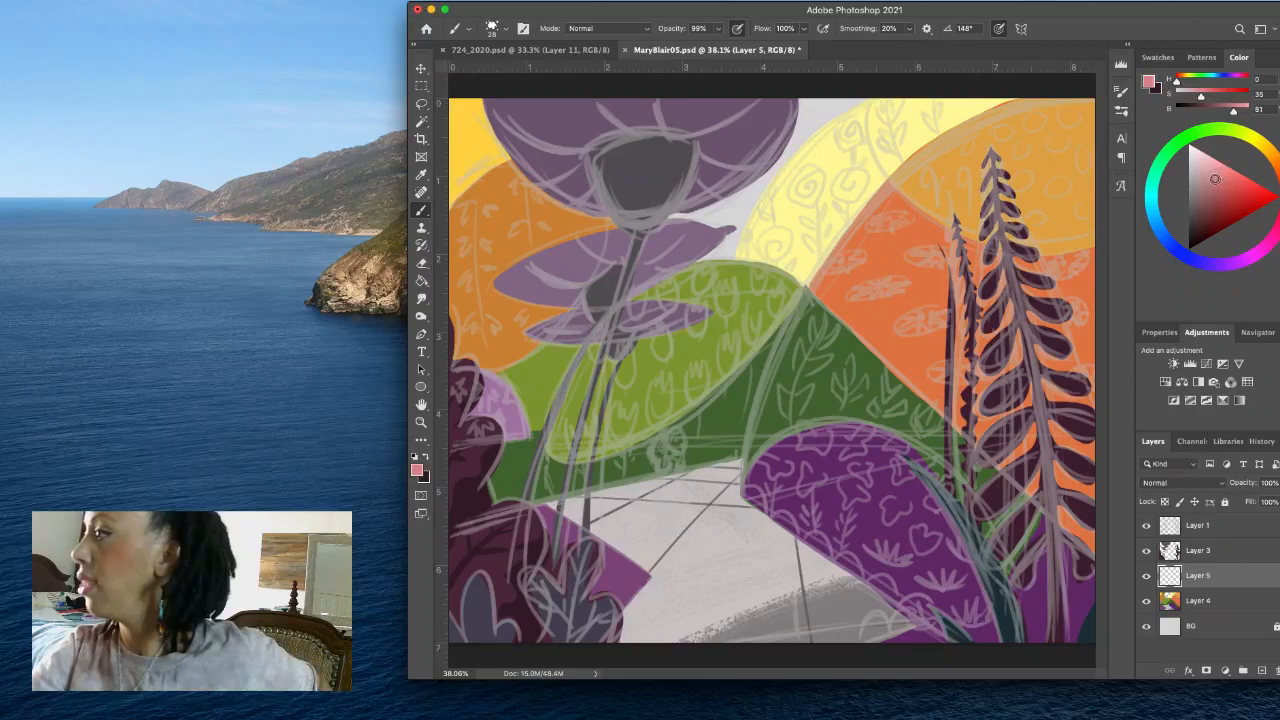
pyautogui.click(1018, 151)
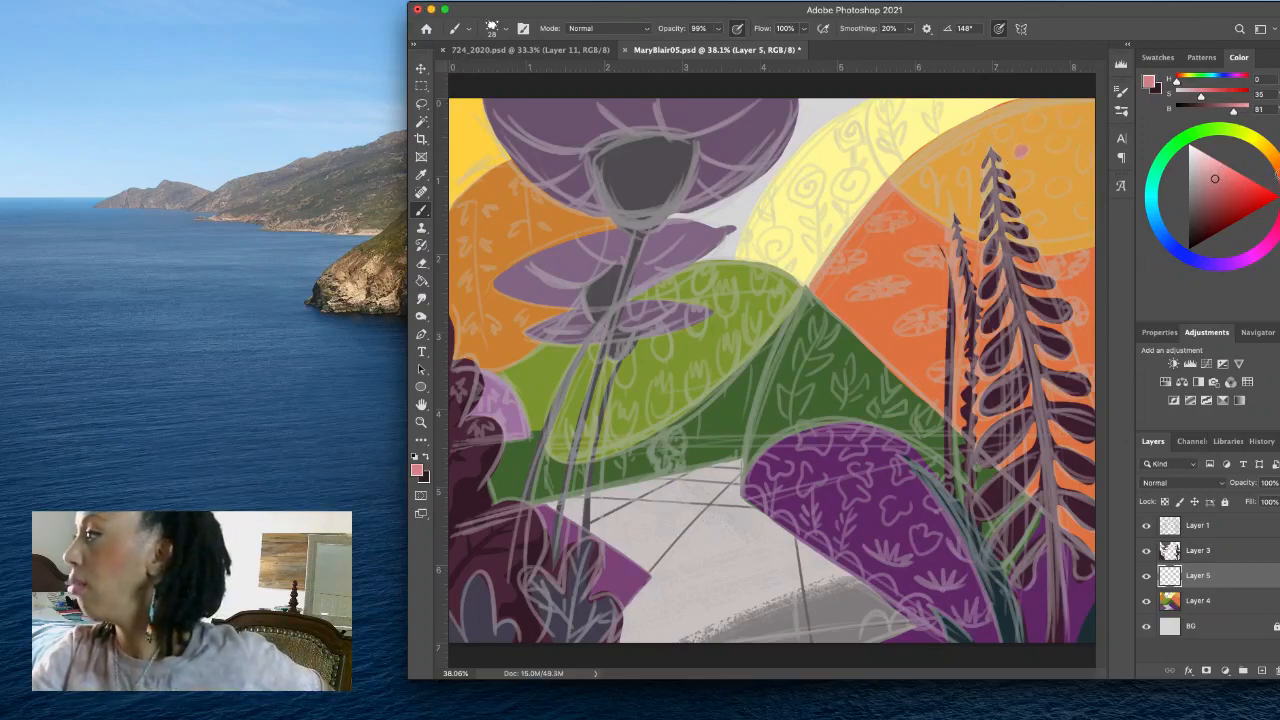
# - Shift the paint colour to a burnt orange (H 18, S 60, B 79) and try it over the golden hill's test dot
pyautogui.click(1279, 180)
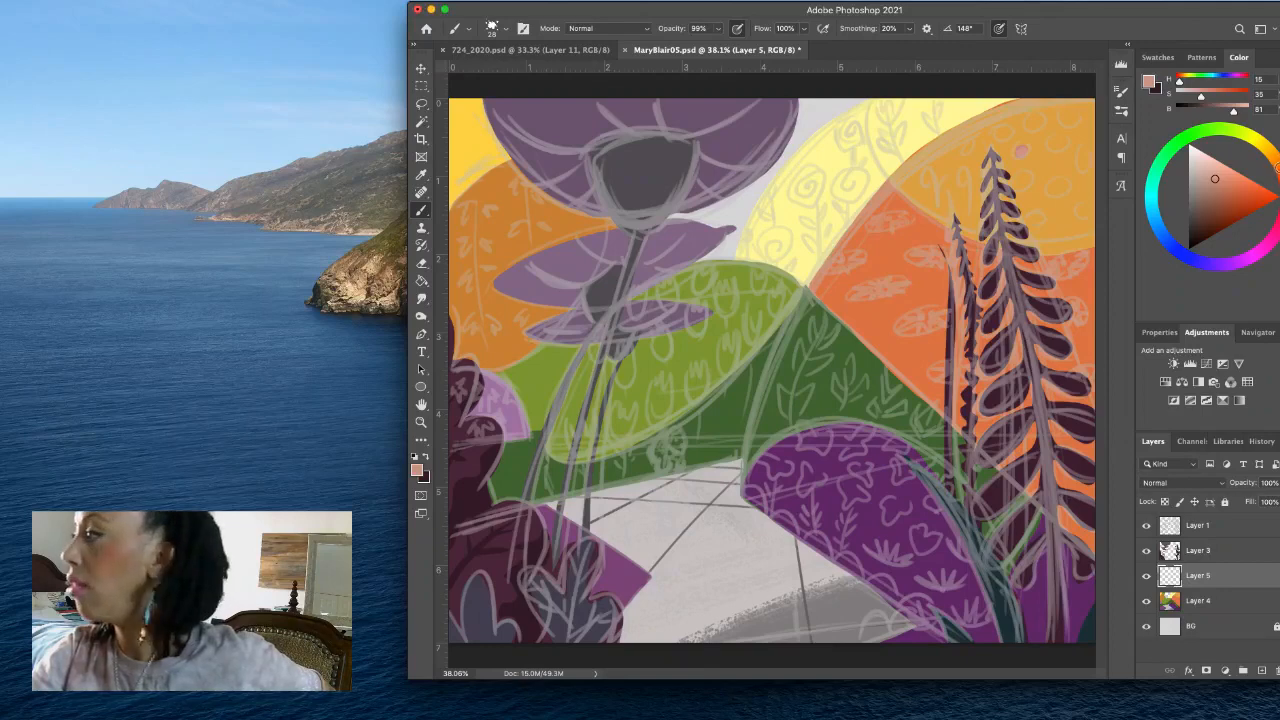
pyautogui.click(1277, 168)
pyautogui.click(1221, 185)
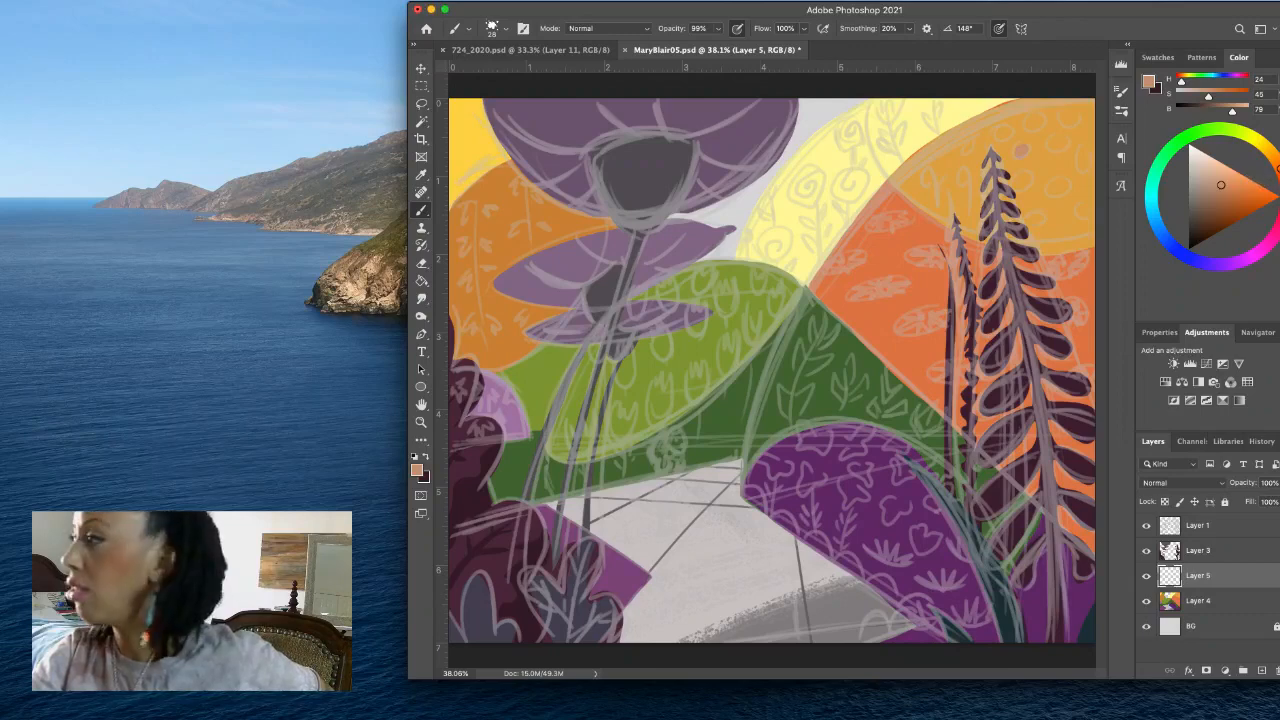
pyautogui.click(1276, 178)
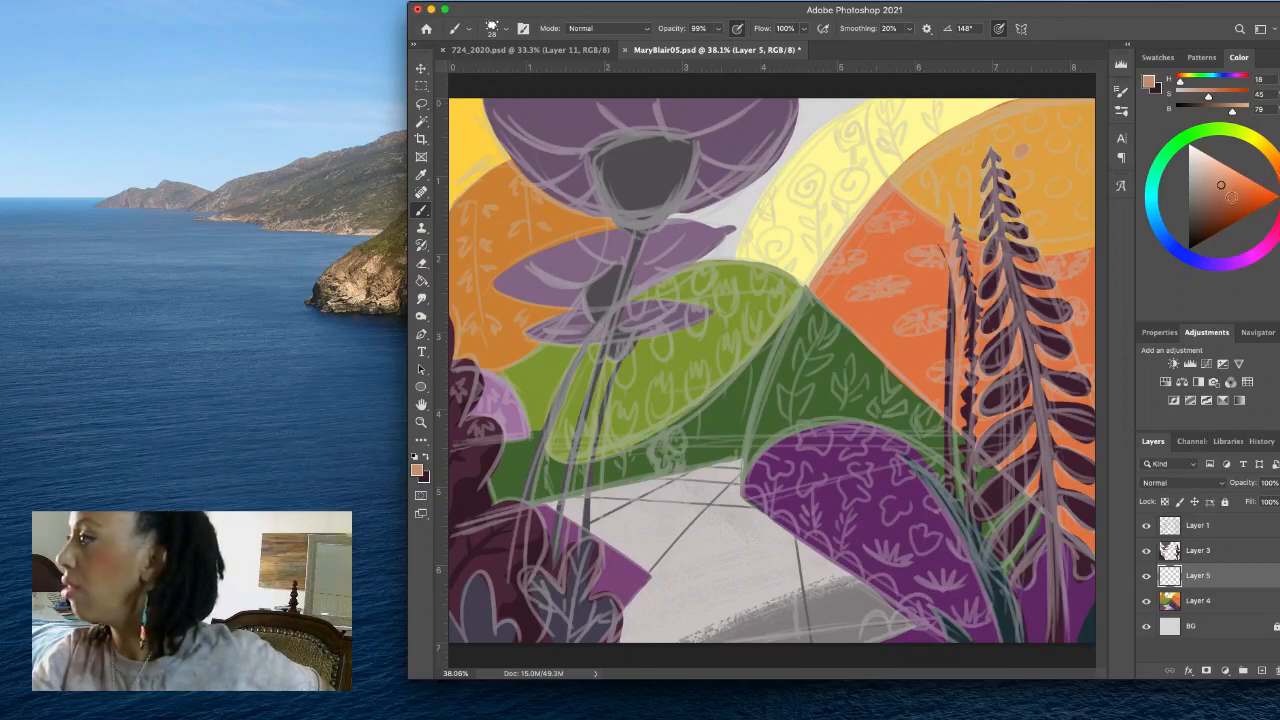
pyautogui.click(1232, 191)
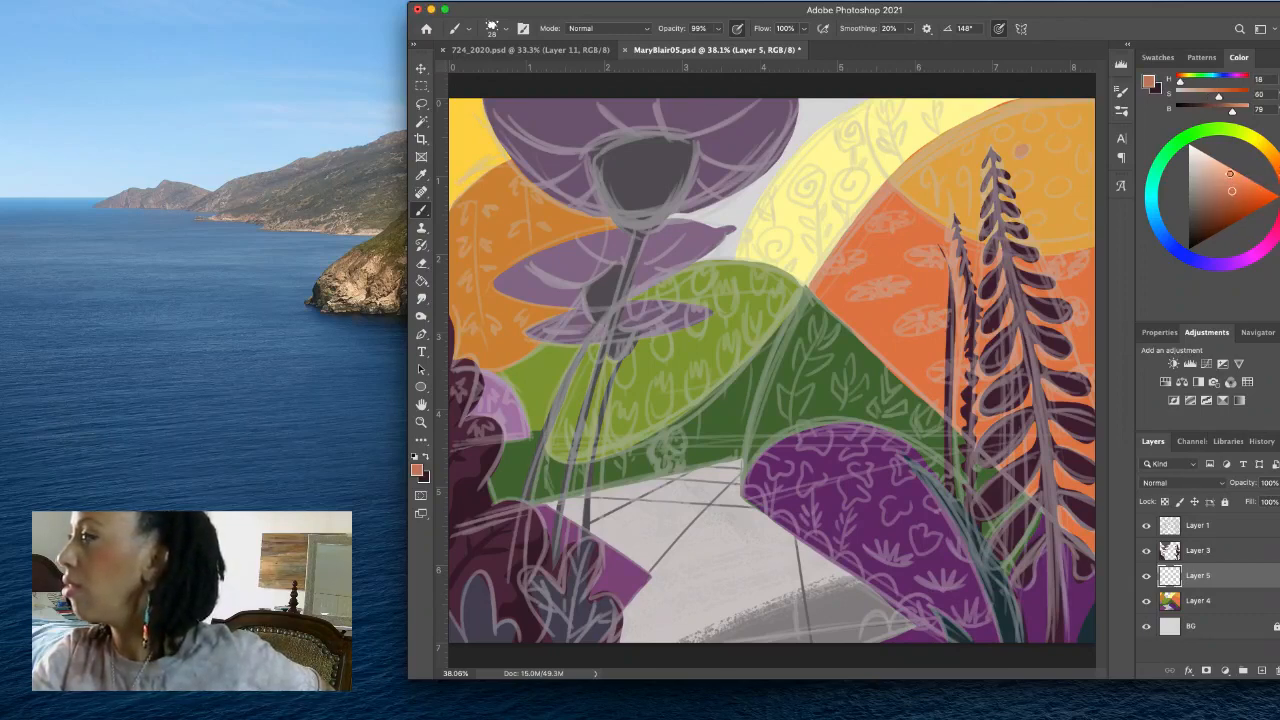
pyautogui.click(1021, 148)
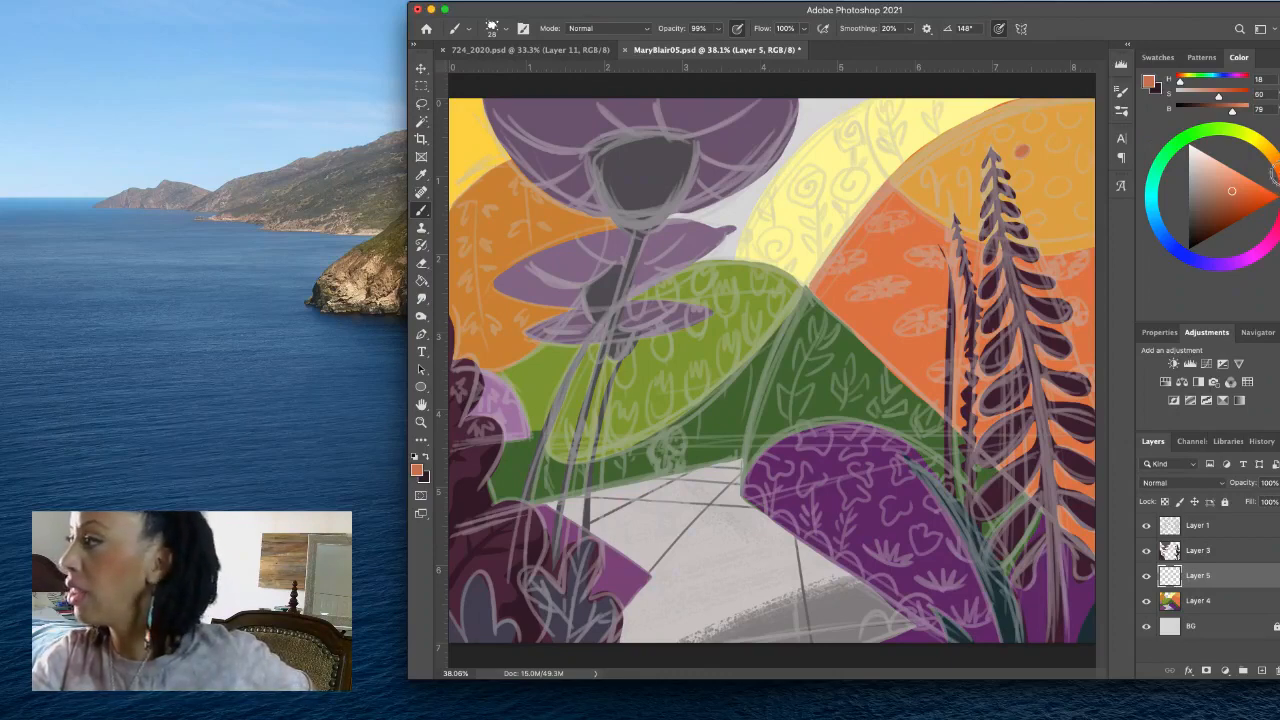
# - Mix a lighter salmon orange (H 19, S 57) and paint scattered dots across the golden hill, following the sketched circles
pyautogui.click(1236, 185)
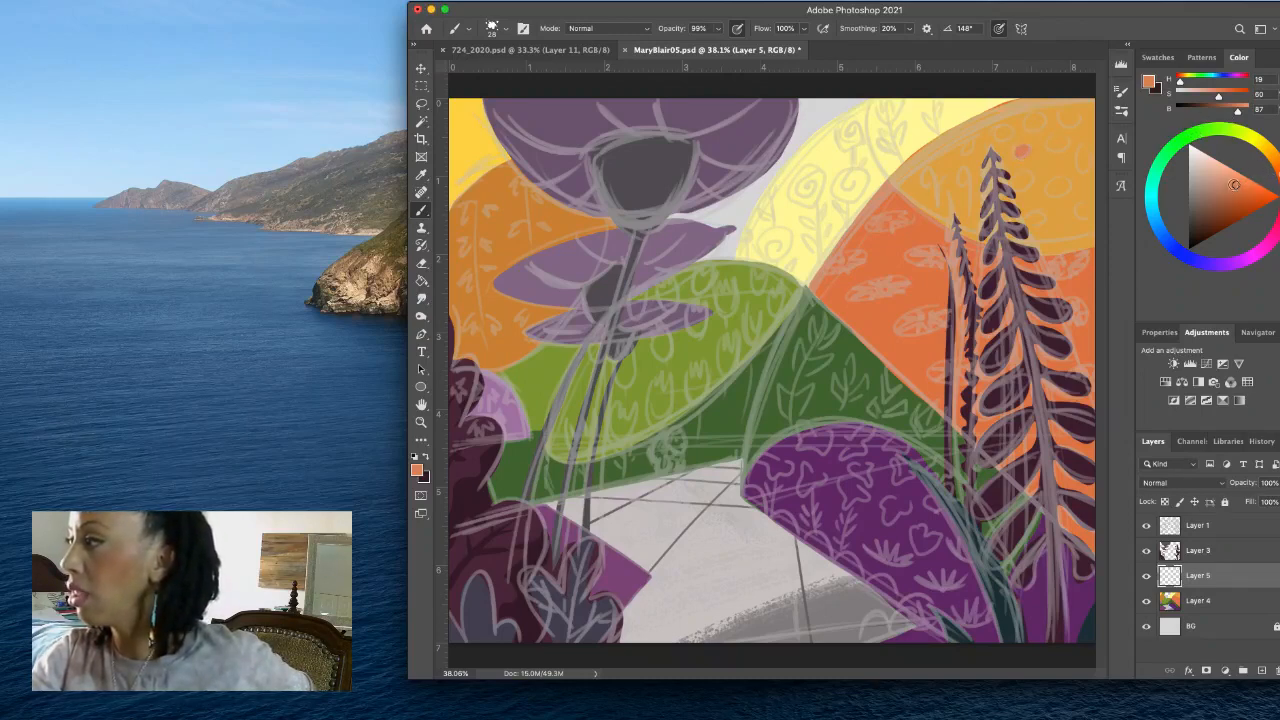
pyautogui.click(1233, 184)
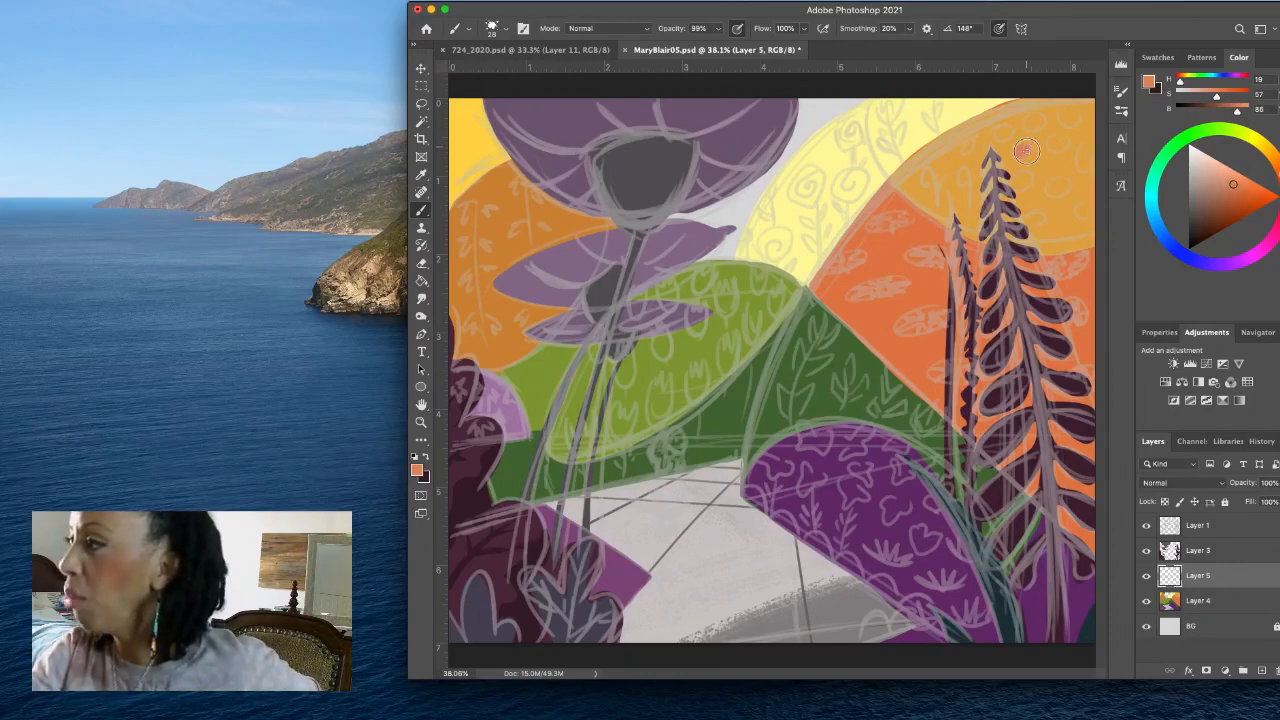
pyautogui.moveTo(1018, 154); pyautogui.dragTo(1027, 149)
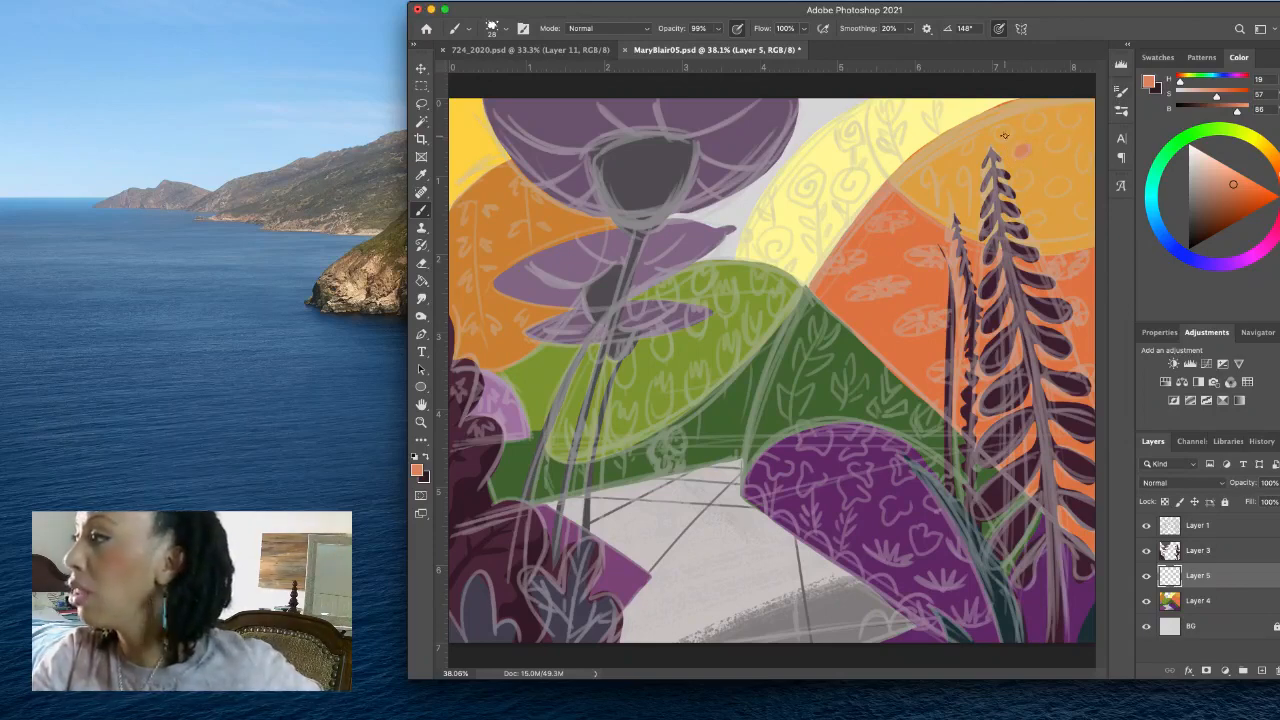
pyautogui.moveTo(1000, 137)
pyautogui.mouseDown()
pyautogui.moveTo(1041, 123)
pyautogui.moveTo(1055, 145)
pyautogui.moveTo(1065, 116)
pyautogui.moveTo(1083, 168)
pyautogui.moveTo(1055, 196)
pyautogui.moveTo(1086, 214)
pyautogui.moveTo(1032, 223)
pyautogui.moveTo(1019, 188)
pyautogui.mouseUp()
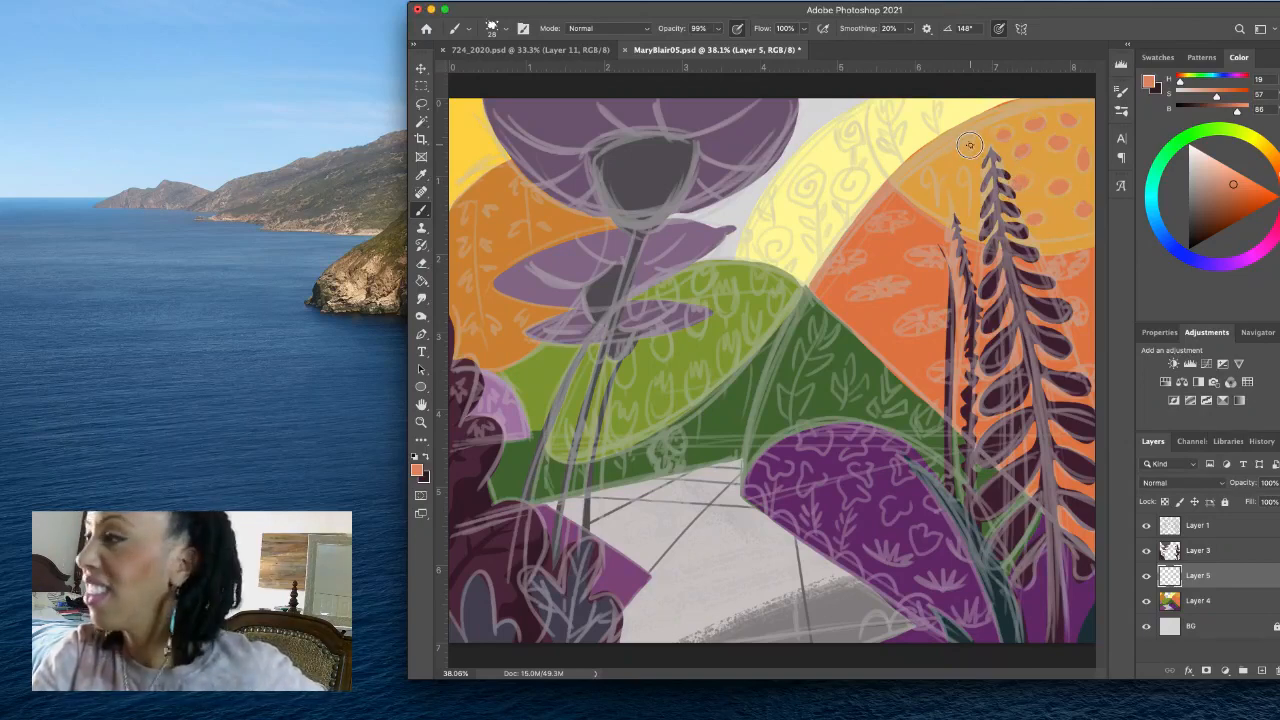
# - Mix deeper oranges, ending at H 19, S 63, B 81, and add textured shading to the golden hill's dots
pyautogui.click(1224, 196)
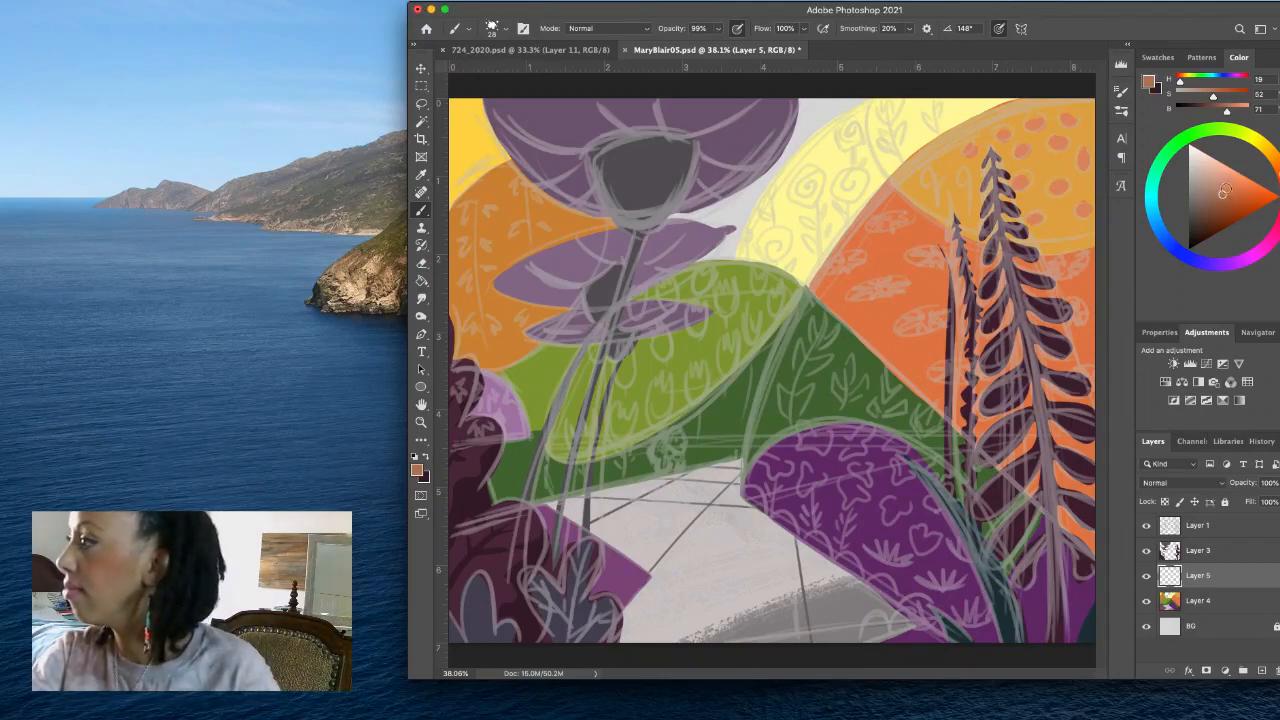
pyautogui.click(1226, 188)
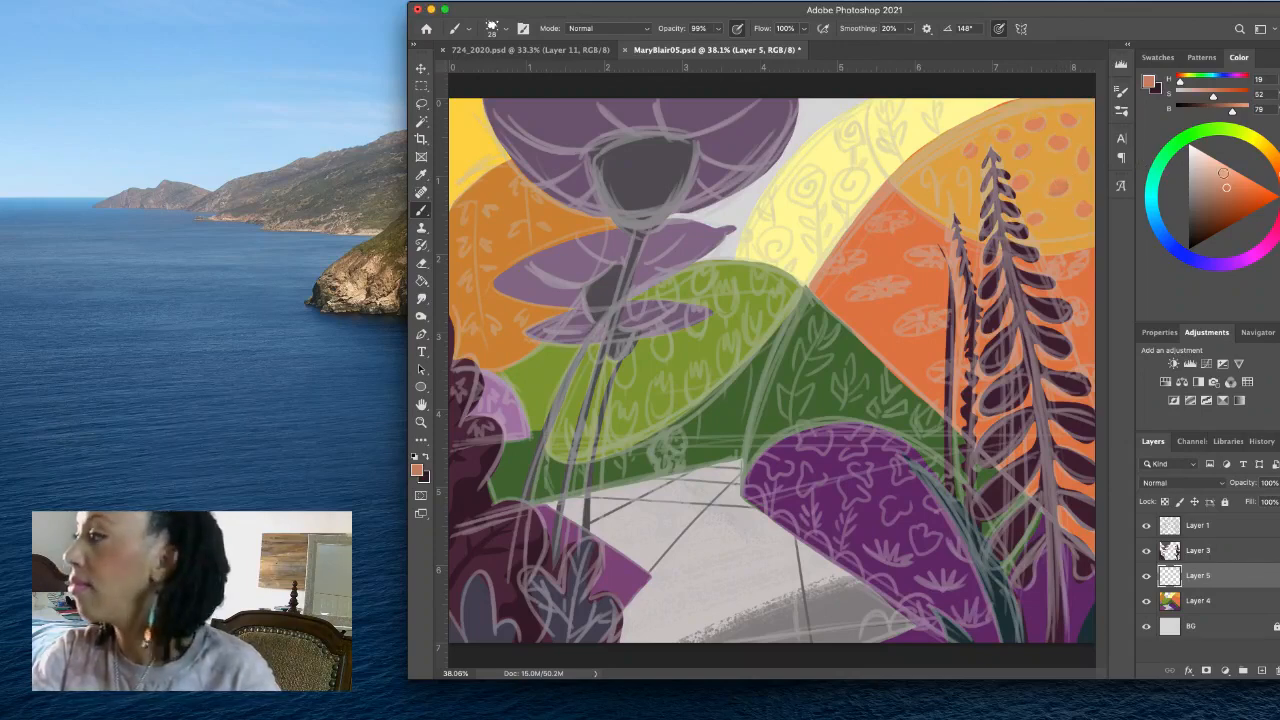
pyautogui.click(1235, 190)
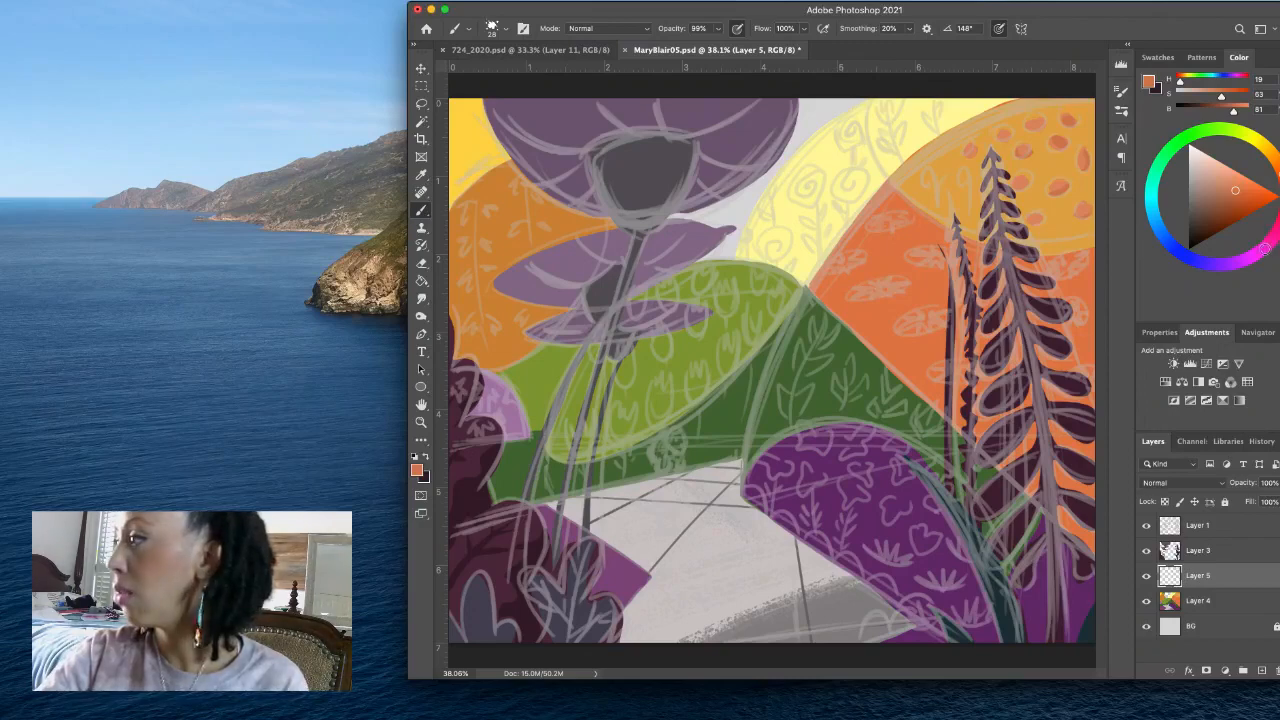
# - Shift the paint colour through pinks and reds to a salmon pink (H 3, S 44, B 97) and try it on a sketched flower on the orange hill
pyautogui.click(1268, 244)
pyautogui.moveTo(1271, 240); pyautogui.dragTo(1277, 231)
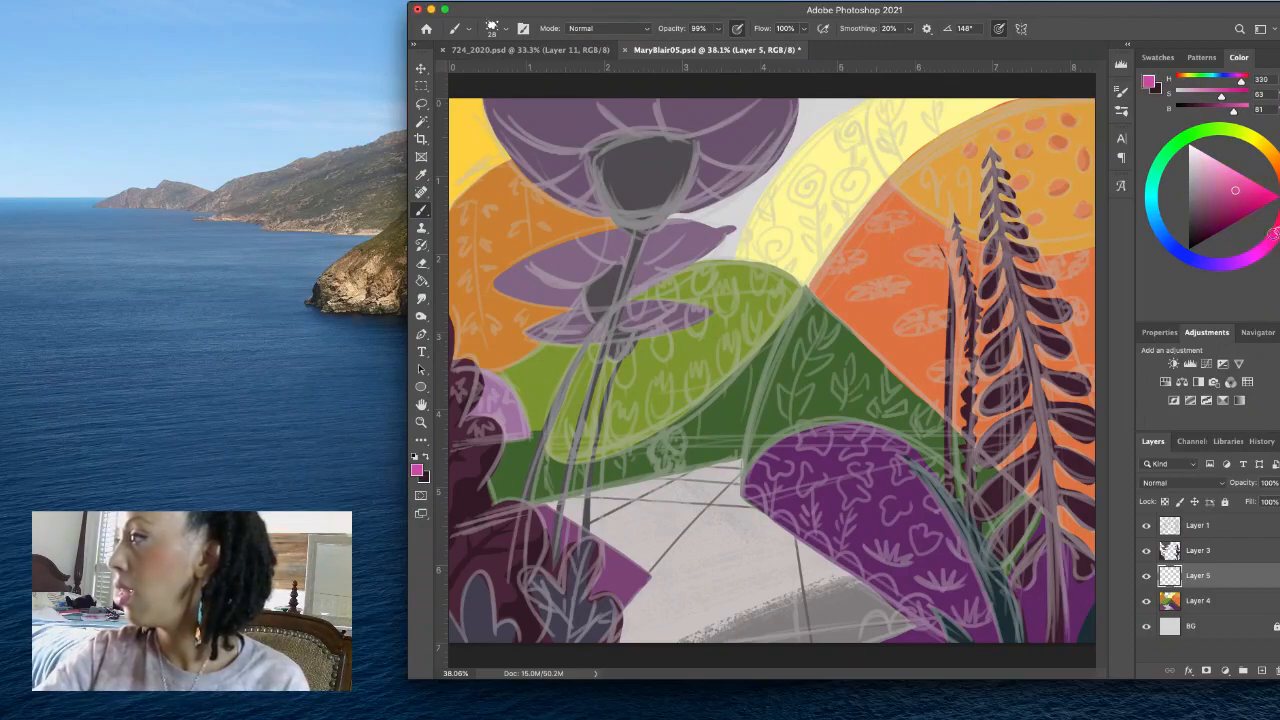
pyautogui.click(1220, 168)
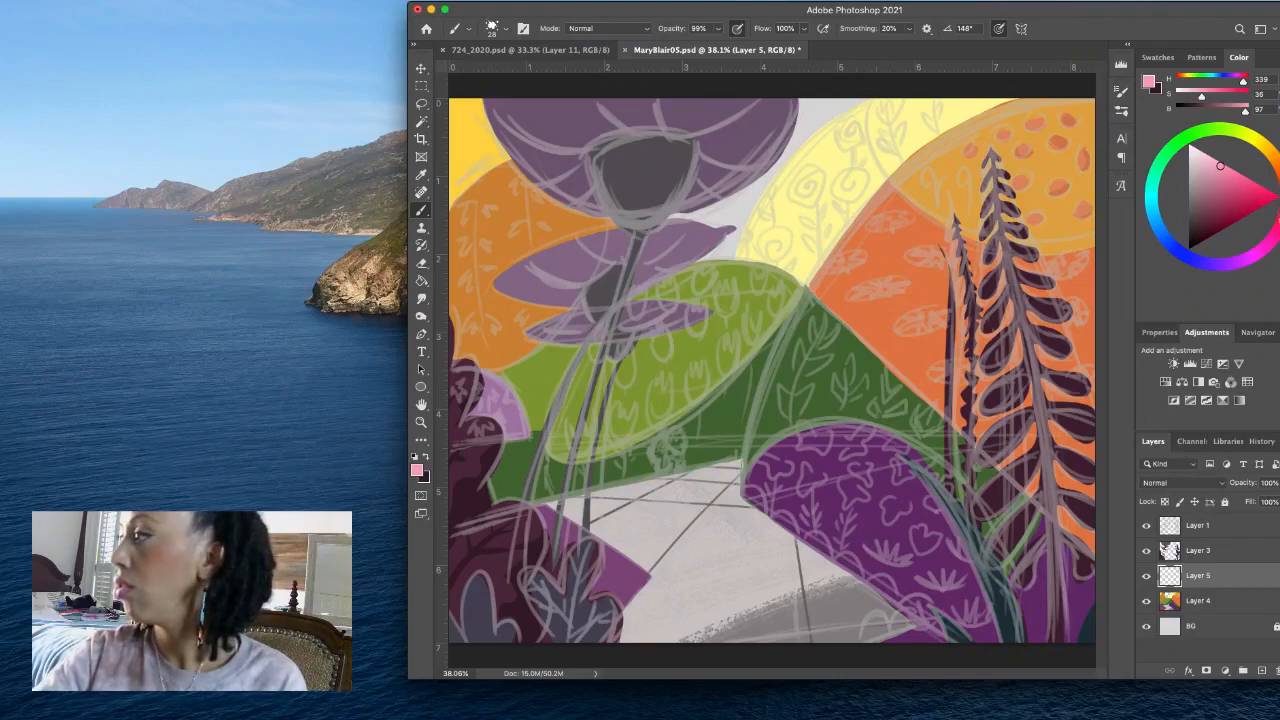
pyautogui.click(1279, 178)
pyautogui.moveTo(1279, 179); pyautogui.dragTo(1279, 187)
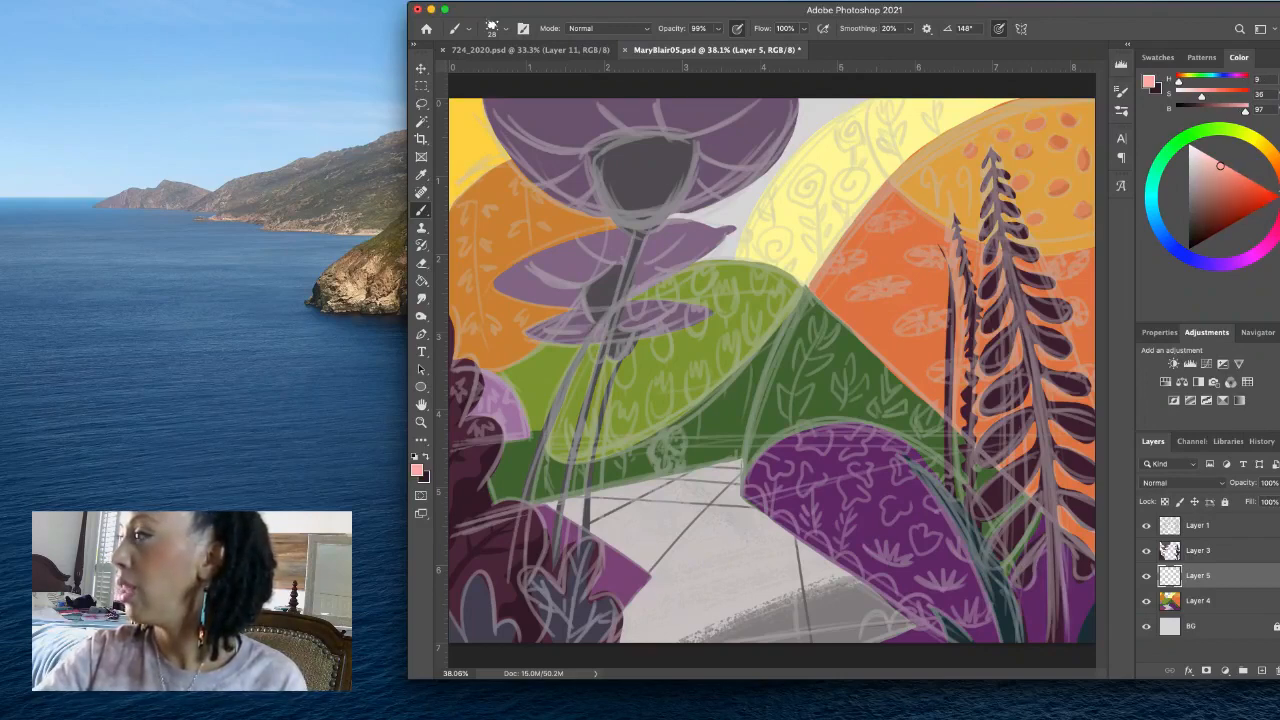
pyautogui.click(1238, 186)
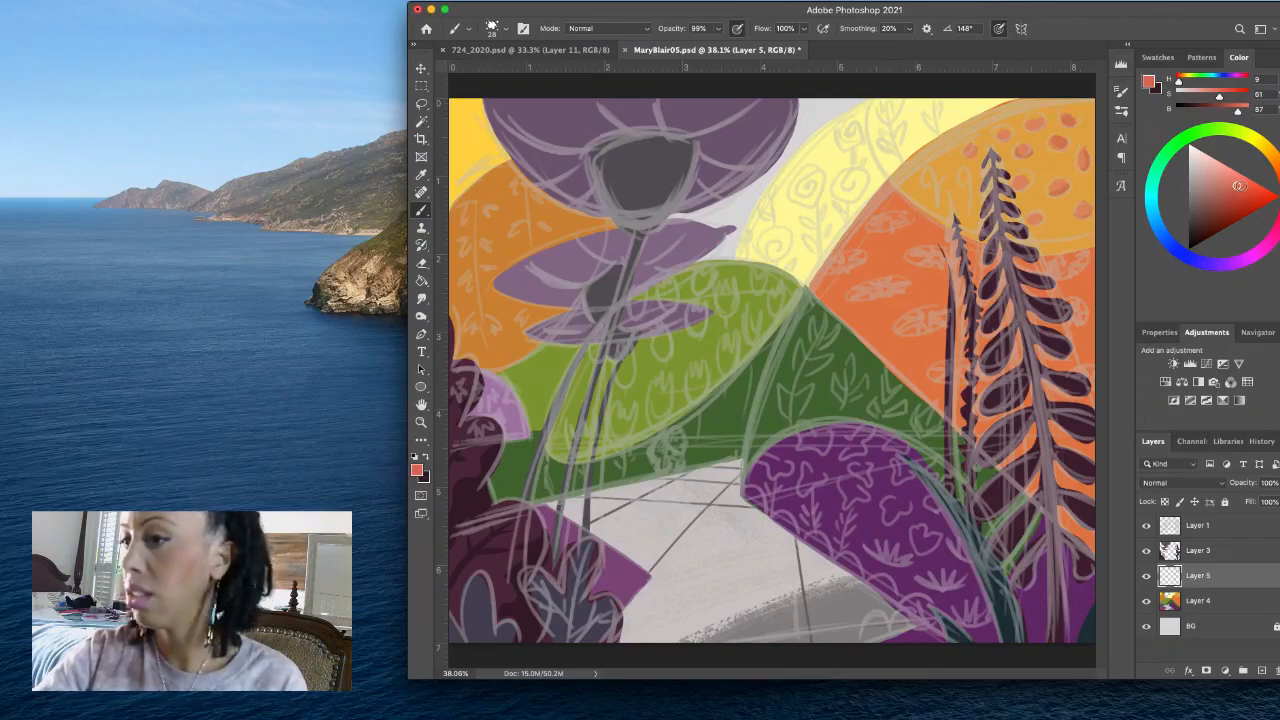
pyautogui.click(1279, 192)
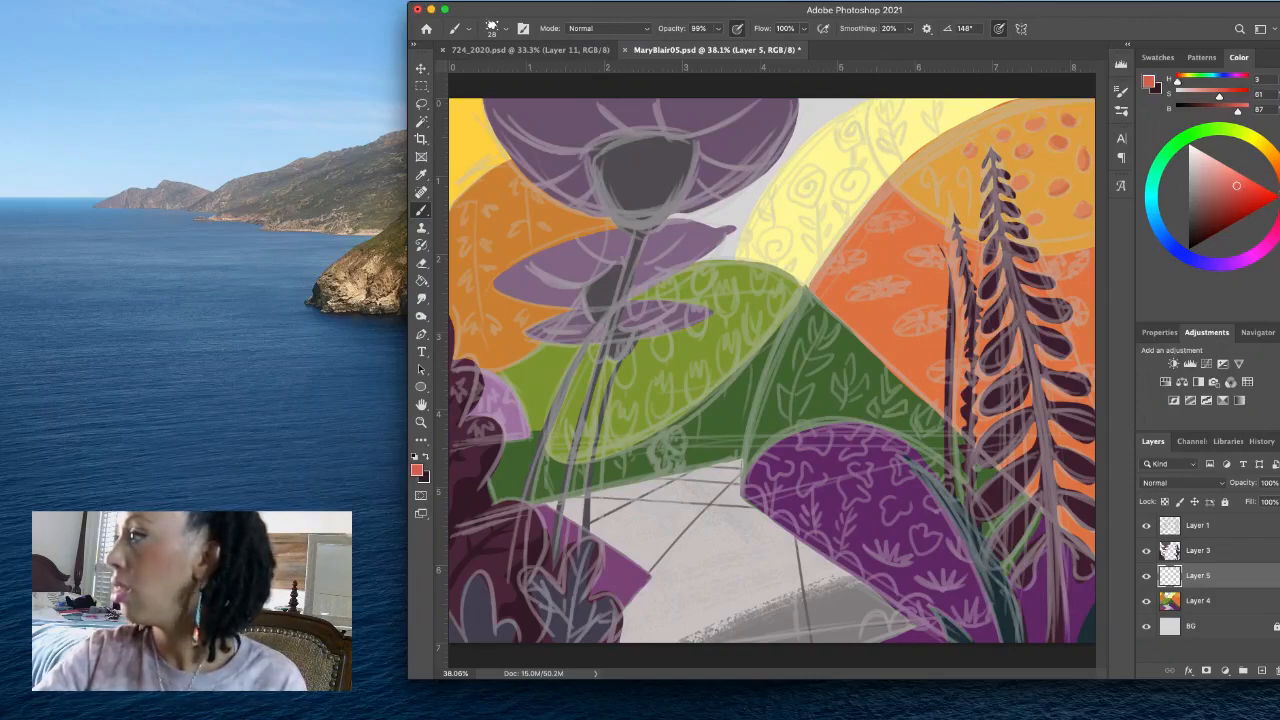
pyautogui.click(1233, 178)
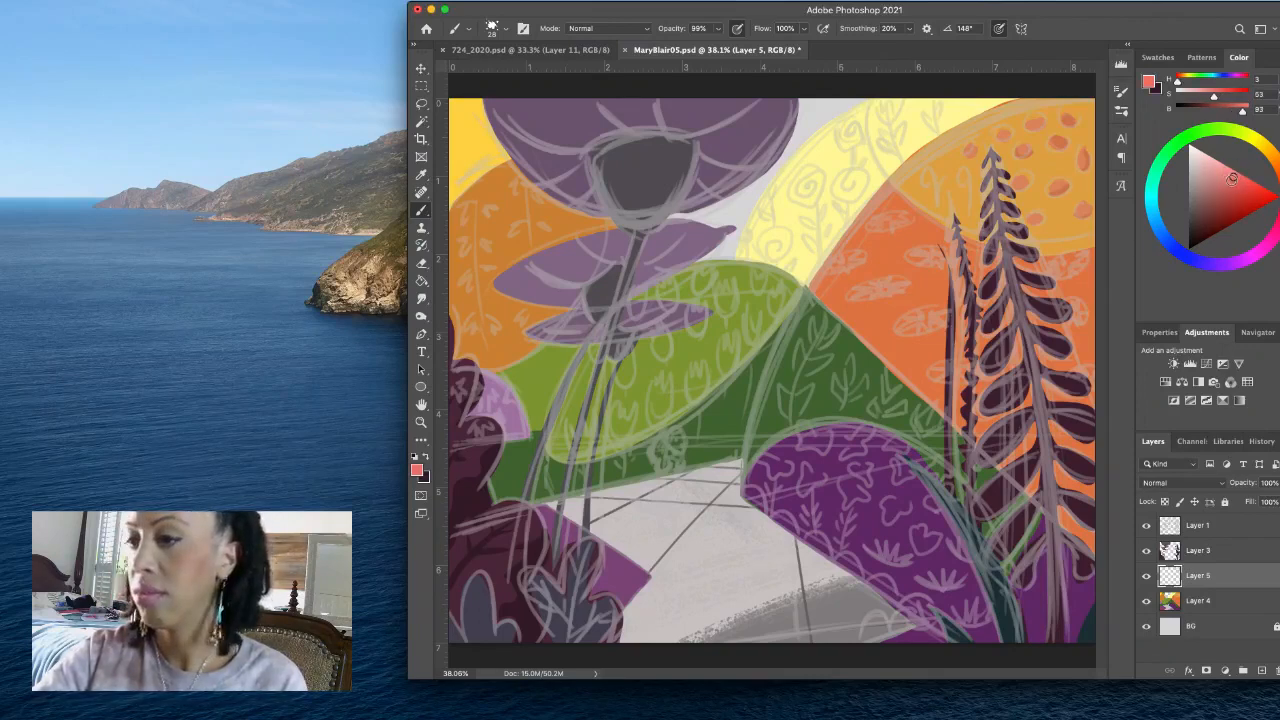
pyautogui.click(1227, 171)
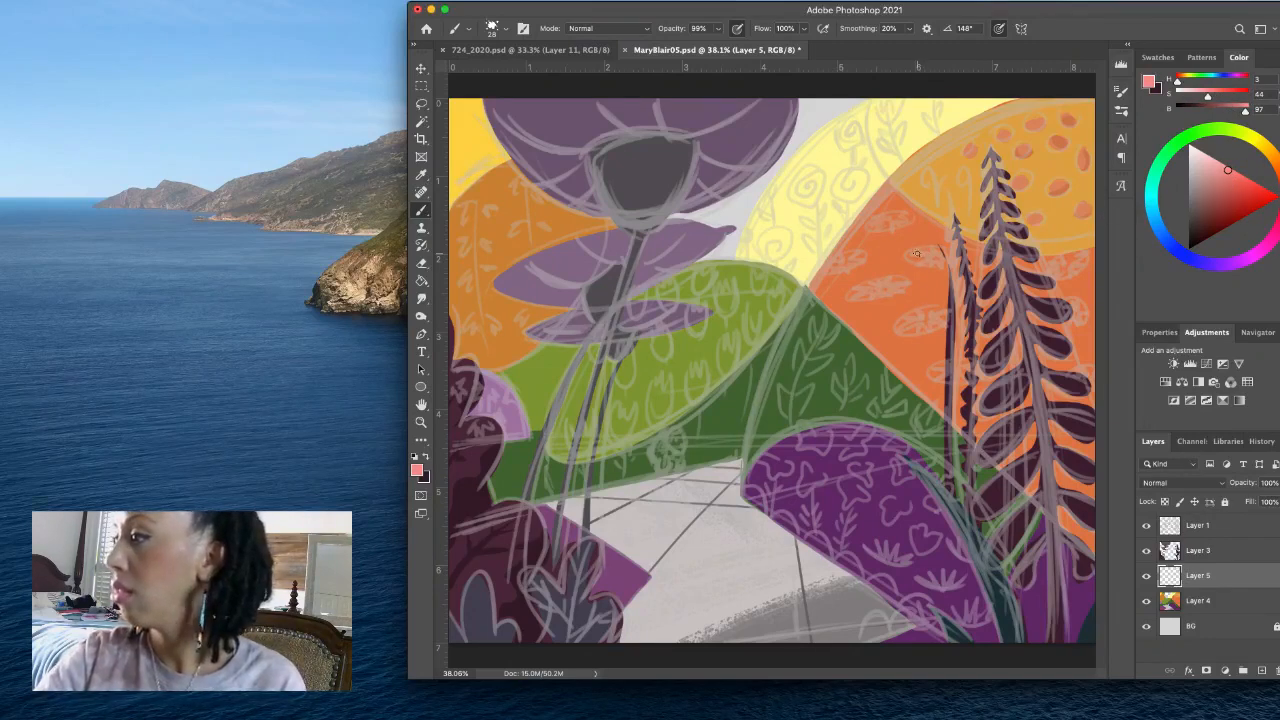
pyautogui.moveTo(912, 254); pyautogui.dragTo(930, 257)
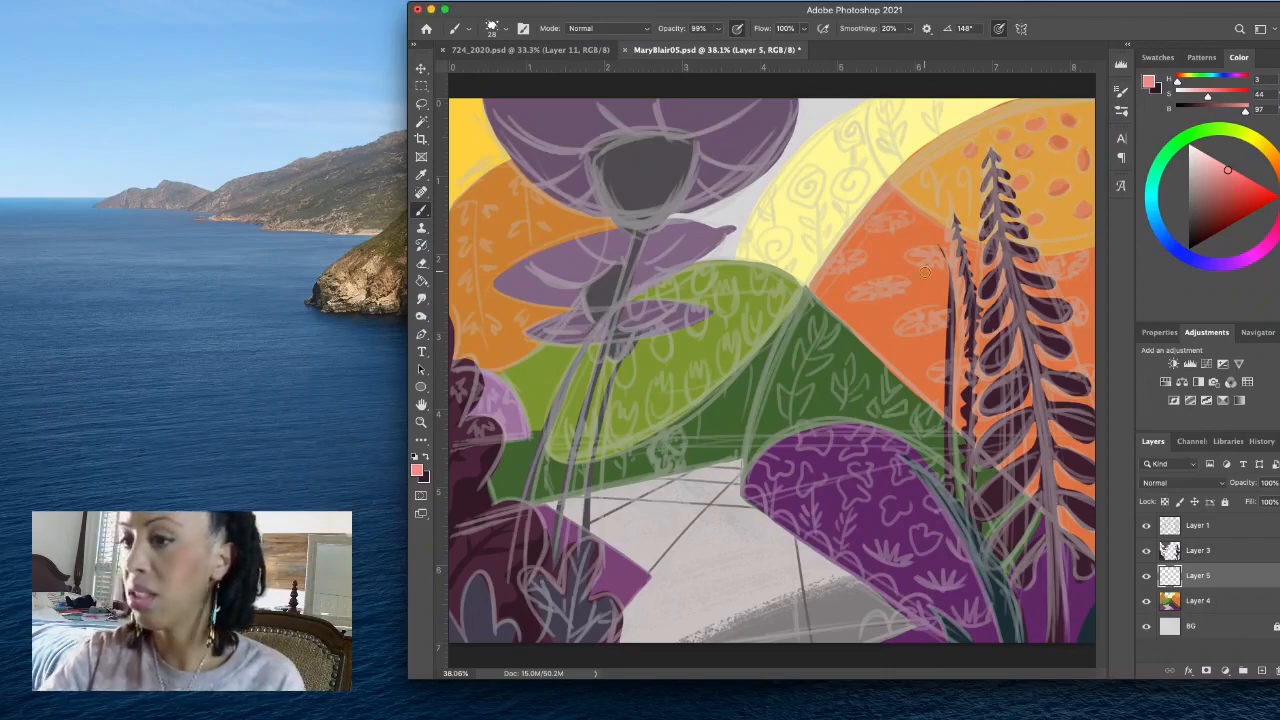
# - Try a paler pink (H 3, S 38, B 95) with test strokes on the orange hill near the thin plant
pyautogui.click(1226, 181)
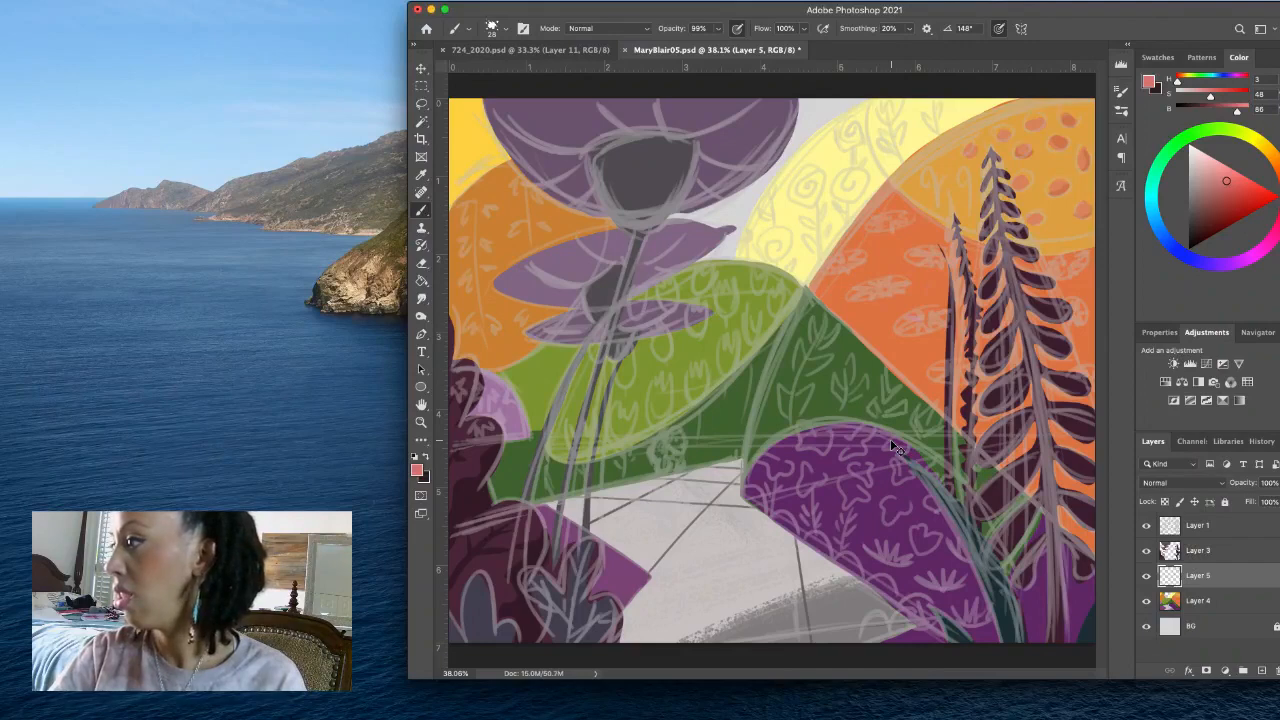
pyautogui.click(1221, 169)
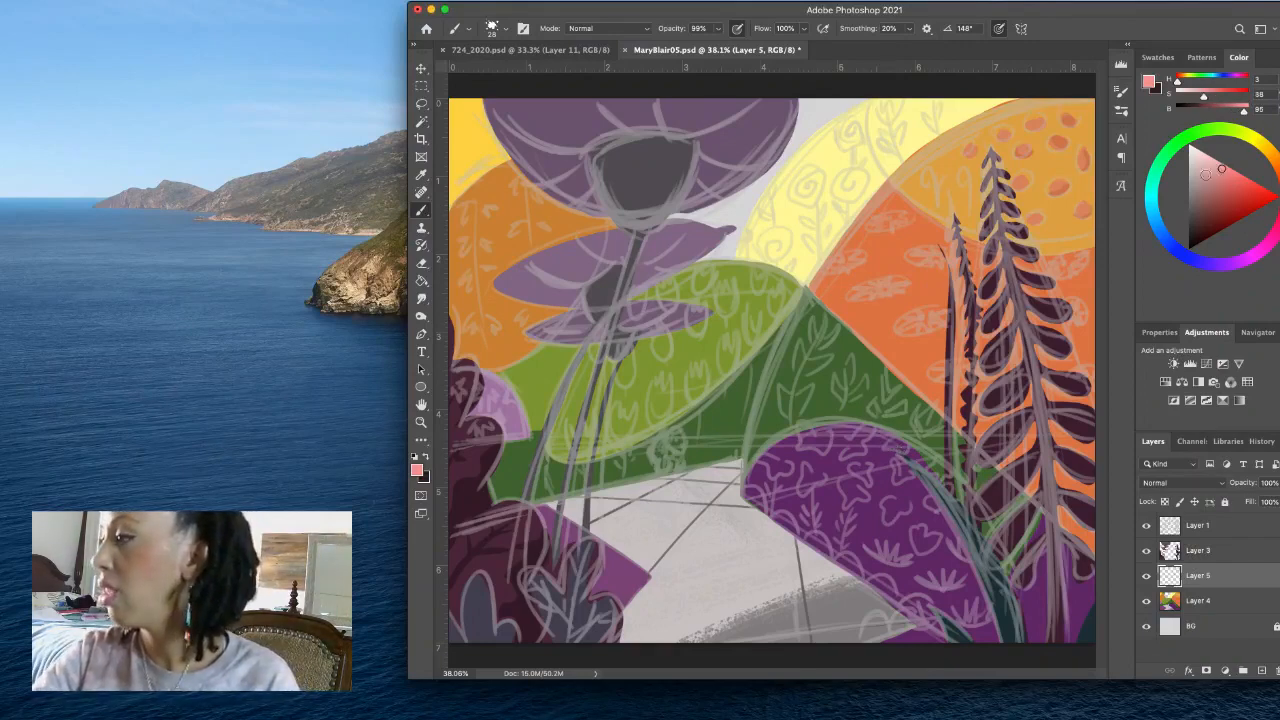
pyautogui.moveTo(928, 248)
pyautogui.mouseDown()
pyautogui.moveTo(913, 244)
pyautogui.moveTo(934, 254)
pyautogui.moveTo(928, 264)
pyautogui.moveTo(880, 262)
pyautogui.moveTo(896, 260)
pyautogui.mouseUp()
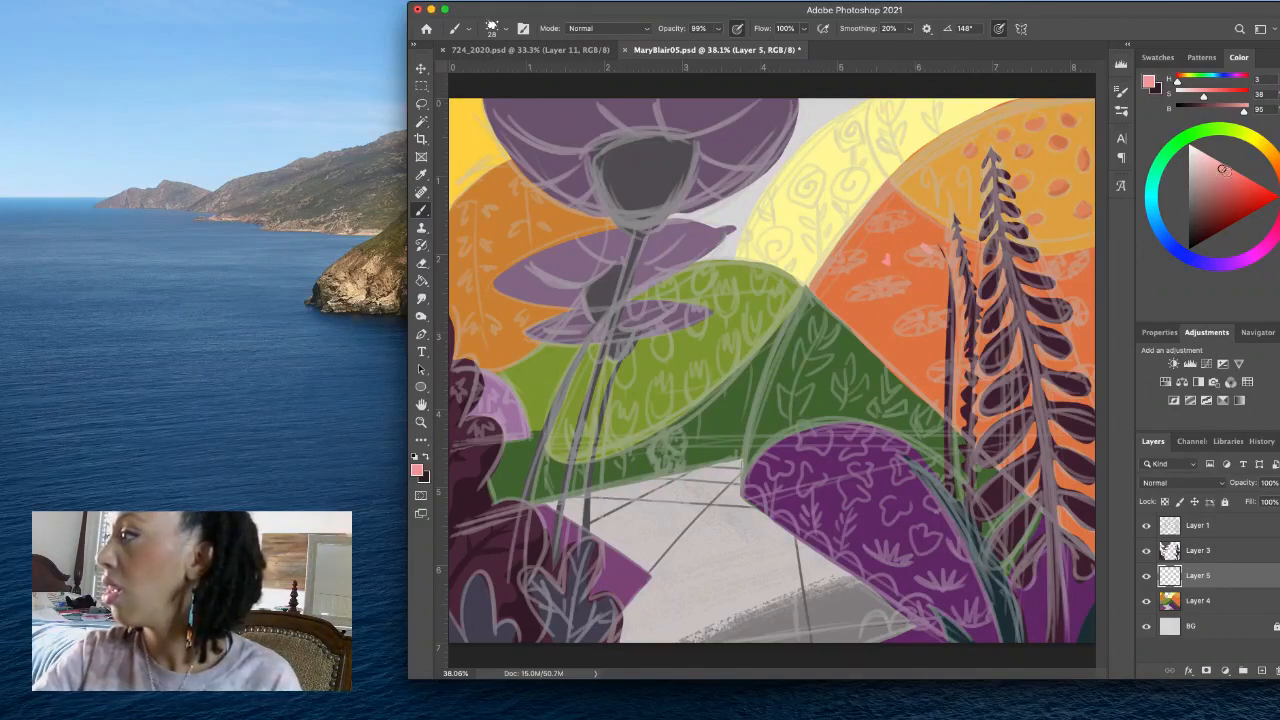
# - Undo the last test stroke and paint the sketched flowers across the orange hill in a stronger salmon pink (H 3, S 45, B 96)
pyautogui.click(1227, 171)
pyautogui.press('super+z')
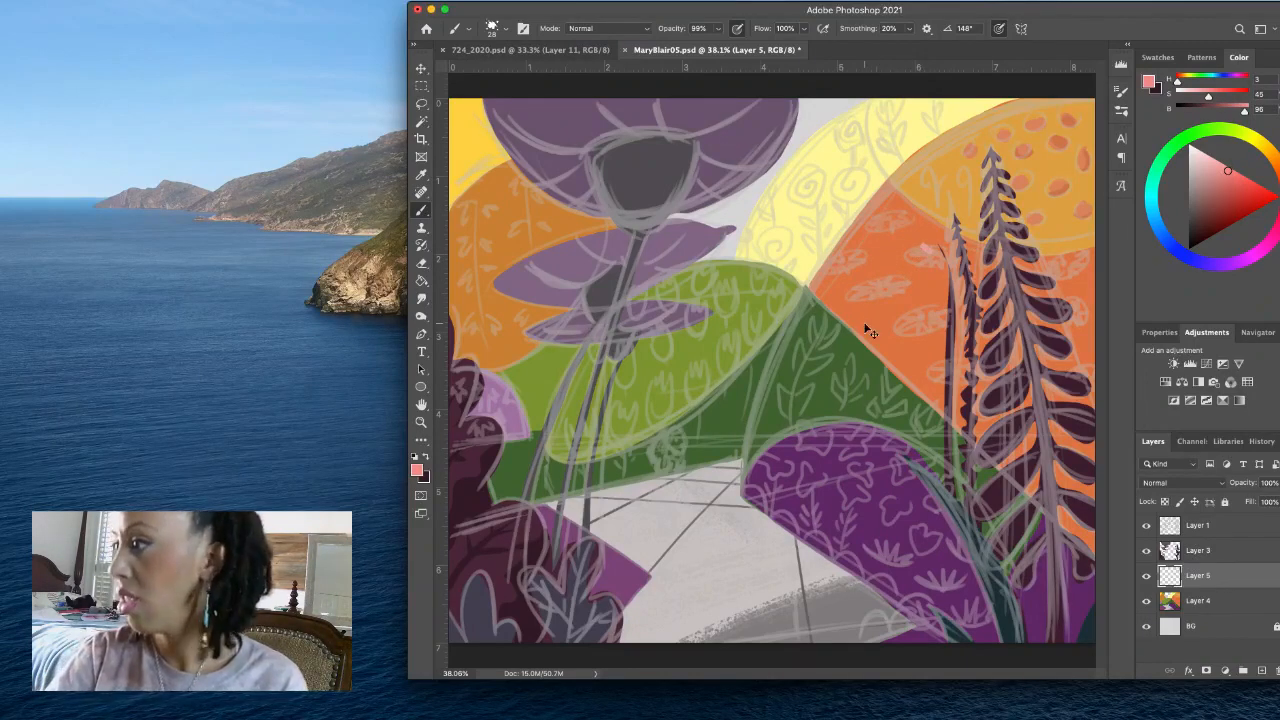
pyautogui.click(890, 256)
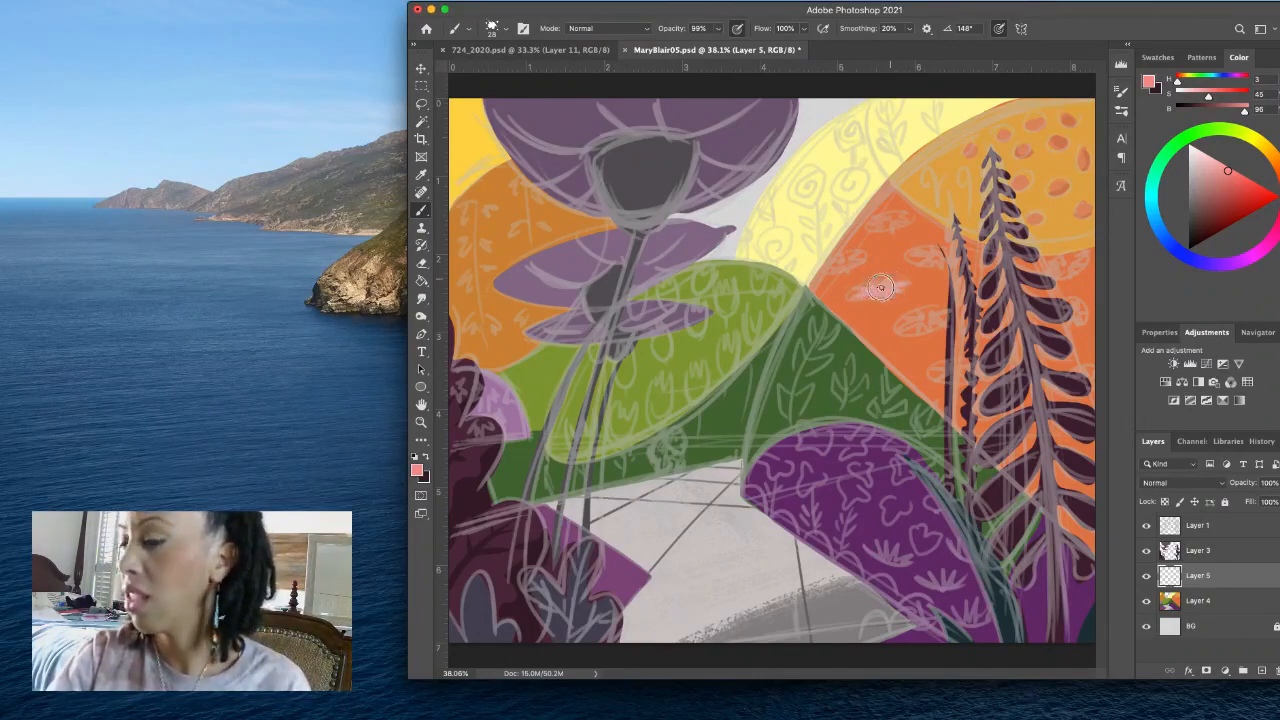
pyautogui.moveTo(880, 288)
pyautogui.mouseDown()
pyautogui.moveTo(831, 262)
pyautogui.moveTo(836, 273)
pyautogui.moveTo(862, 265)
pyautogui.moveTo(848, 262)
pyautogui.moveTo(894, 219)
pyautogui.mouseUp()
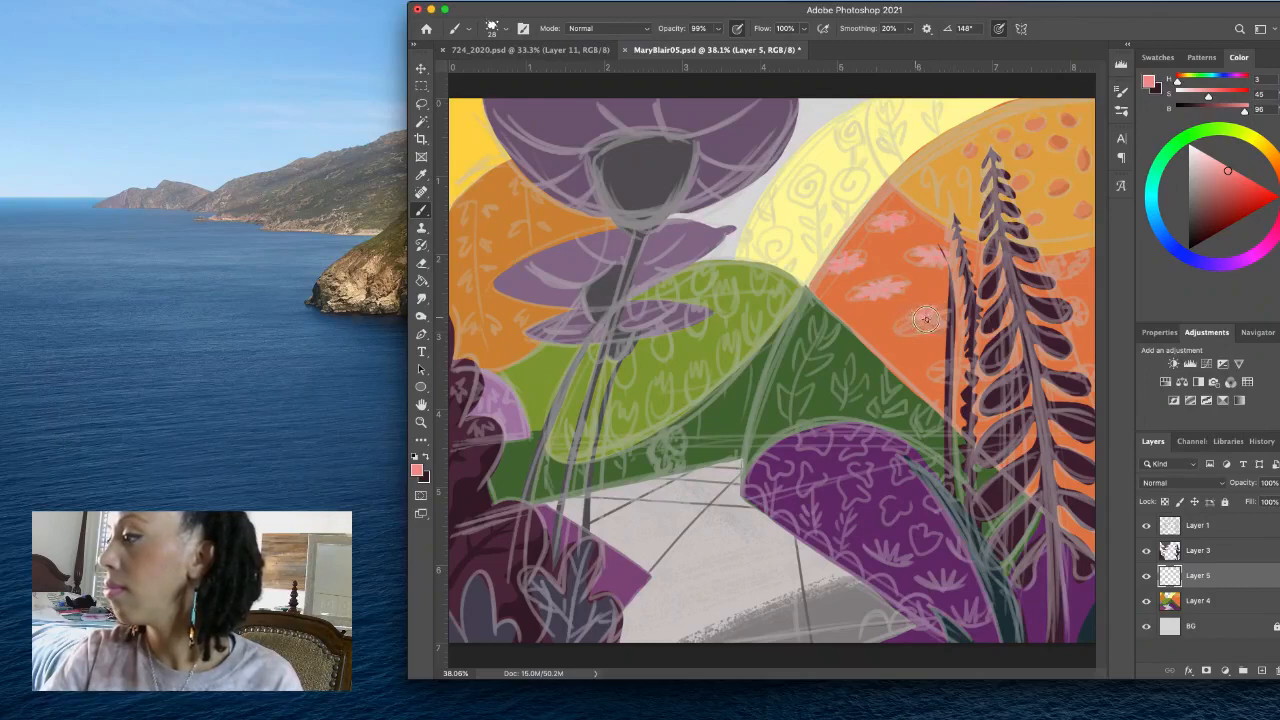
pyautogui.moveTo(919, 327)
pyautogui.mouseDown()
pyautogui.moveTo(945, 312)
pyautogui.moveTo(905, 331)
pyautogui.mouseUp()
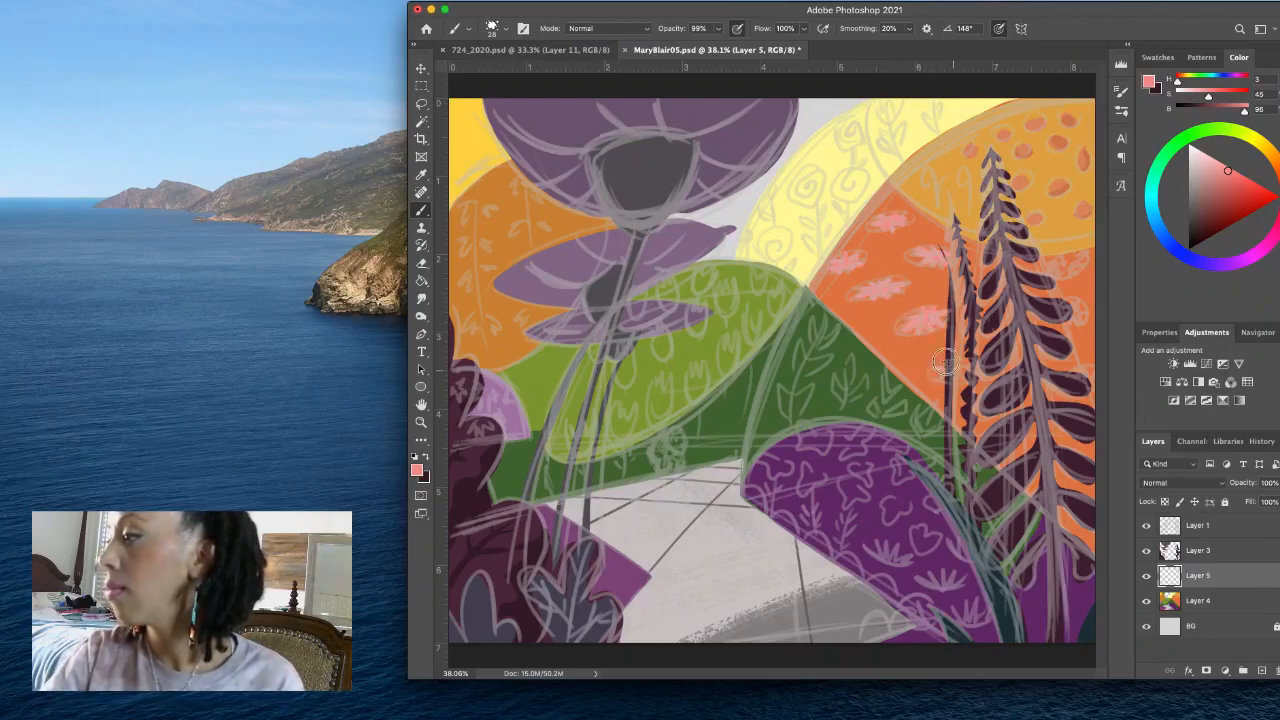
pyautogui.moveTo(957, 371)
pyautogui.mouseDown()
pyautogui.moveTo(967, 377)
pyautogui.moveTo(952, 376)
pyautogui.mouseUp()
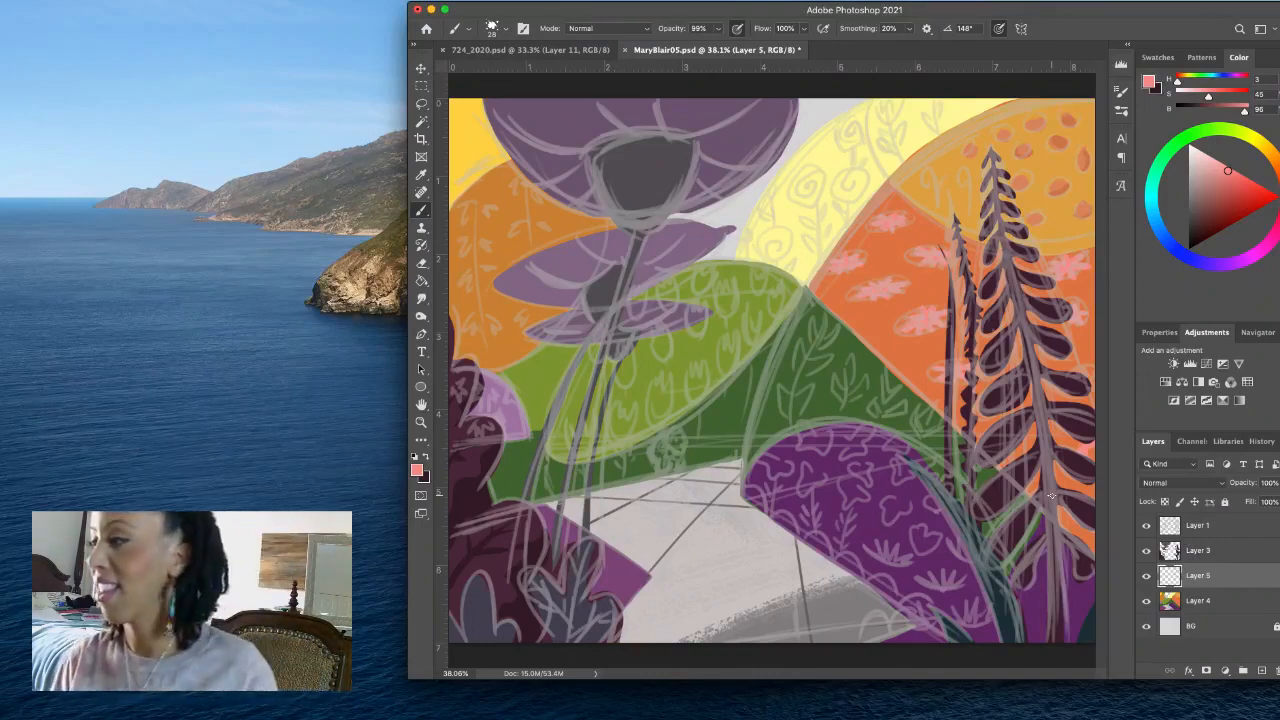
# - Mix a bright red (H 3, S 75) and paint centre details on the orange hill's pink flowers
pyautogui.moveTo(1249, 186); pyautogui.dragTo(1255, 181)
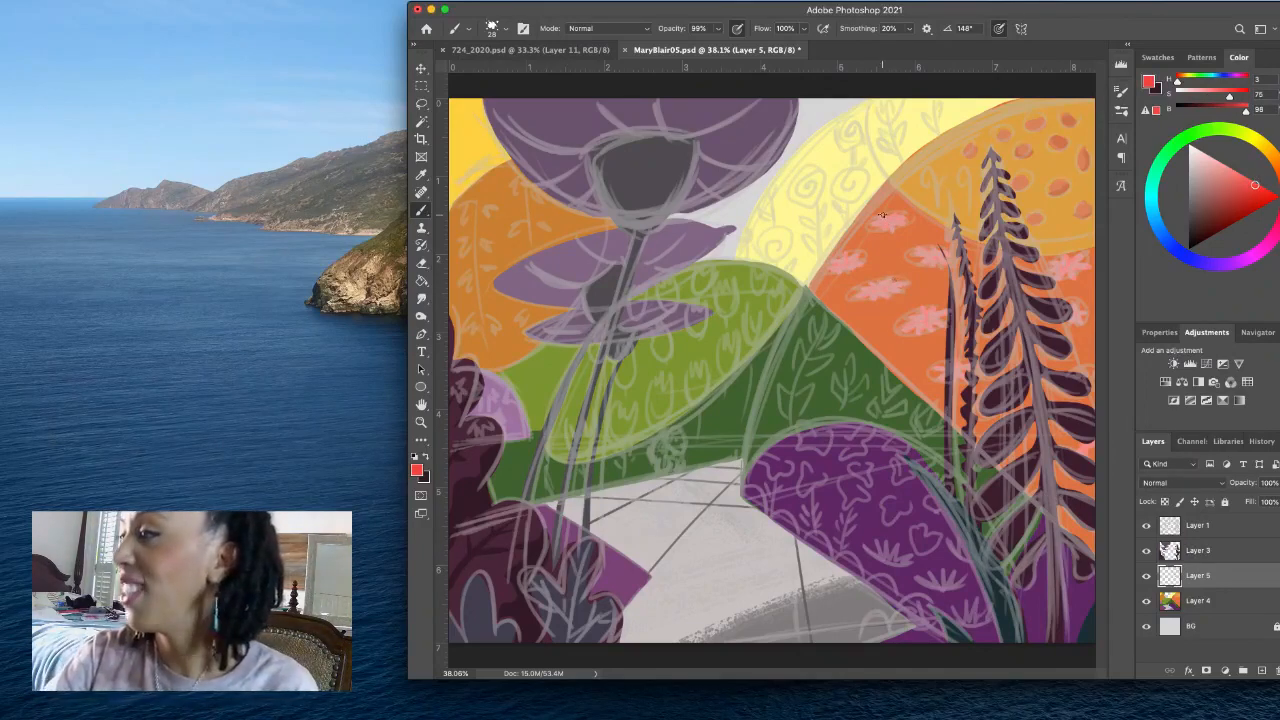
pyautogui.moveTo(889, 222); pyautogui.dragTo(896, 222)
pyautogui.click(846, 263)
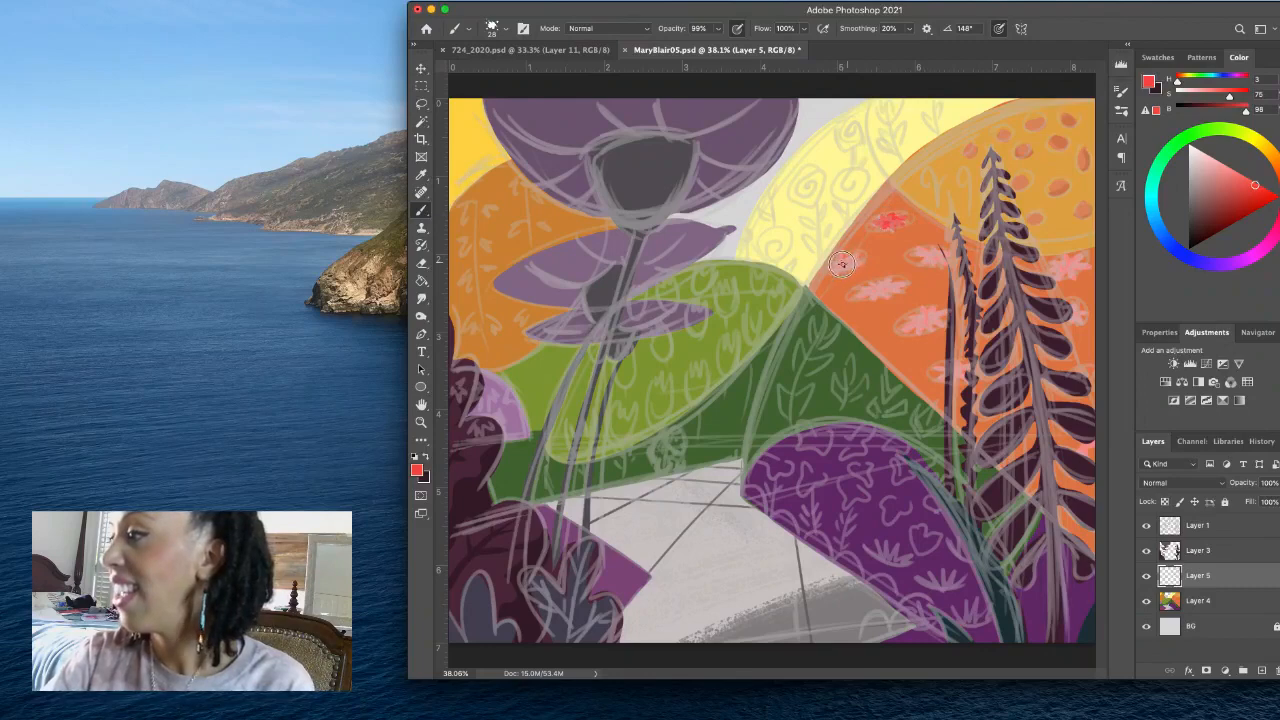
pyautogui.click(878, 290)
pyautogui.click(922, 320)
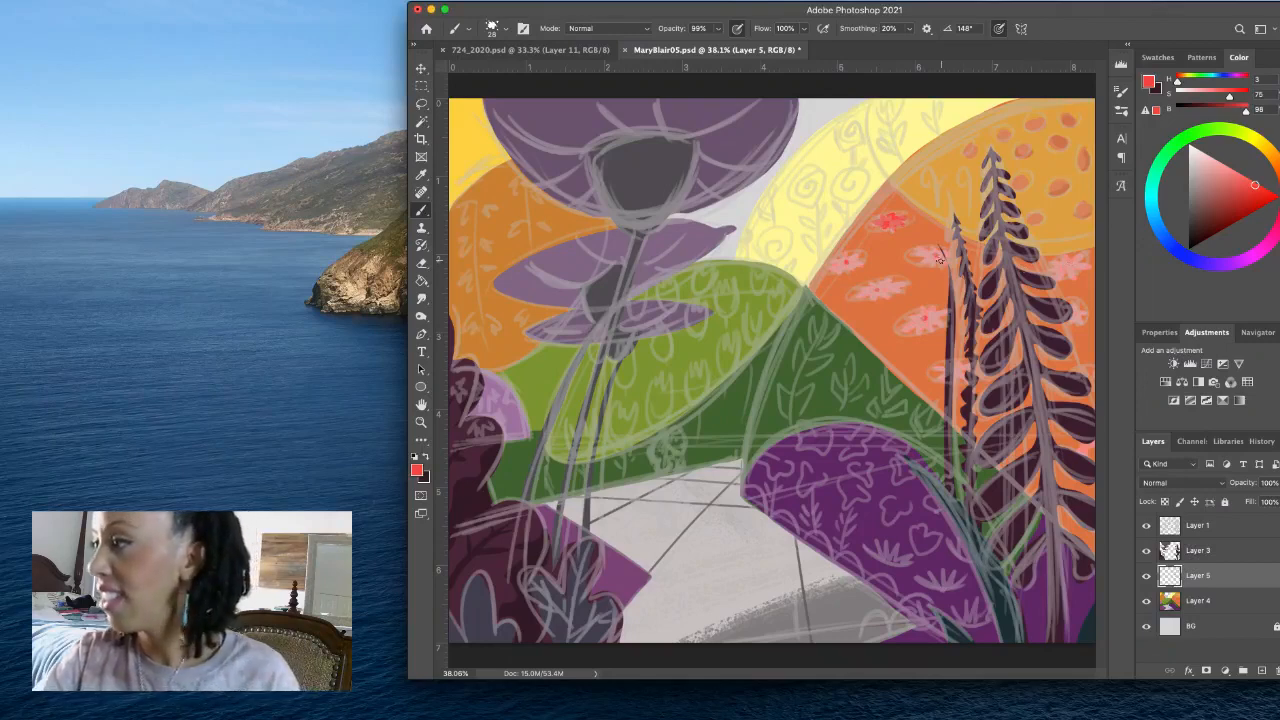
# - Sample the flower colours, mix a lighter red (H 3, S 67) and a coral (H 3, S 52, B 92), and accent the flowers around the tall plant
pyautogui.keyDown('alt'); pyautogui.click(930, 306); pyautogui.keyUp('alt')
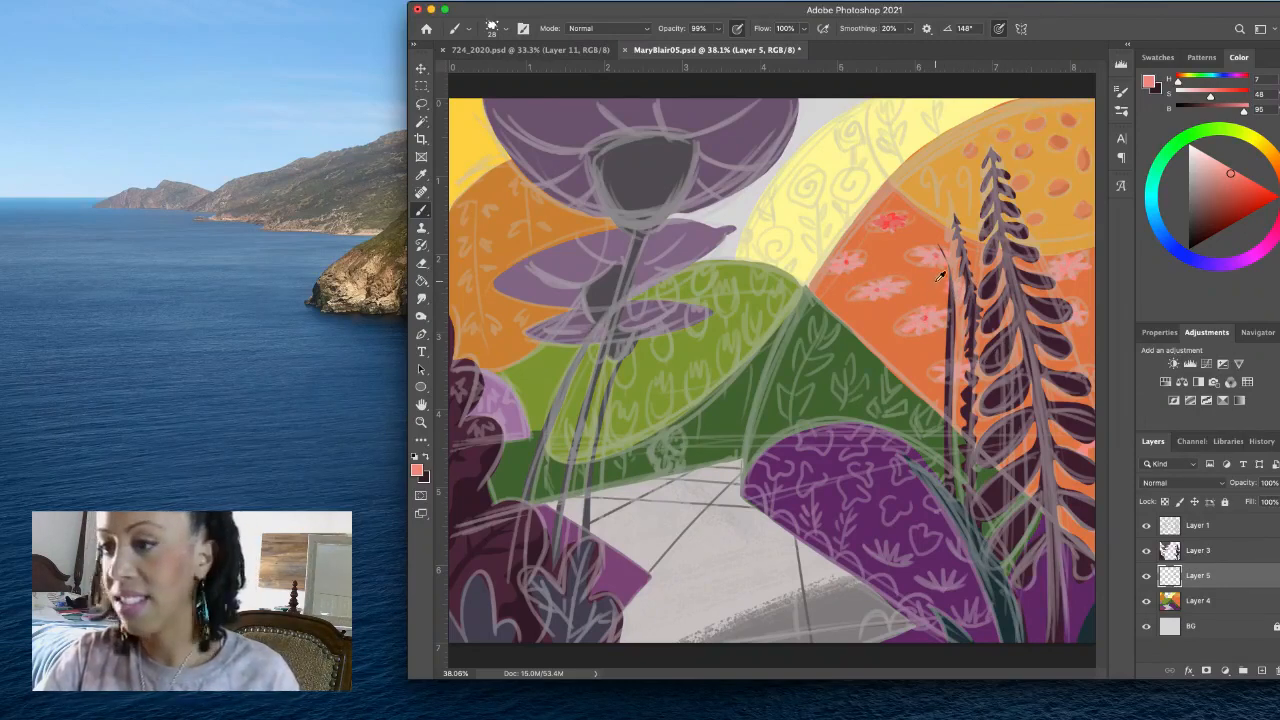
pyautogui.keyDown('alt'); pyautogui.click(897, 210); pyautogui.keyUp('alt')
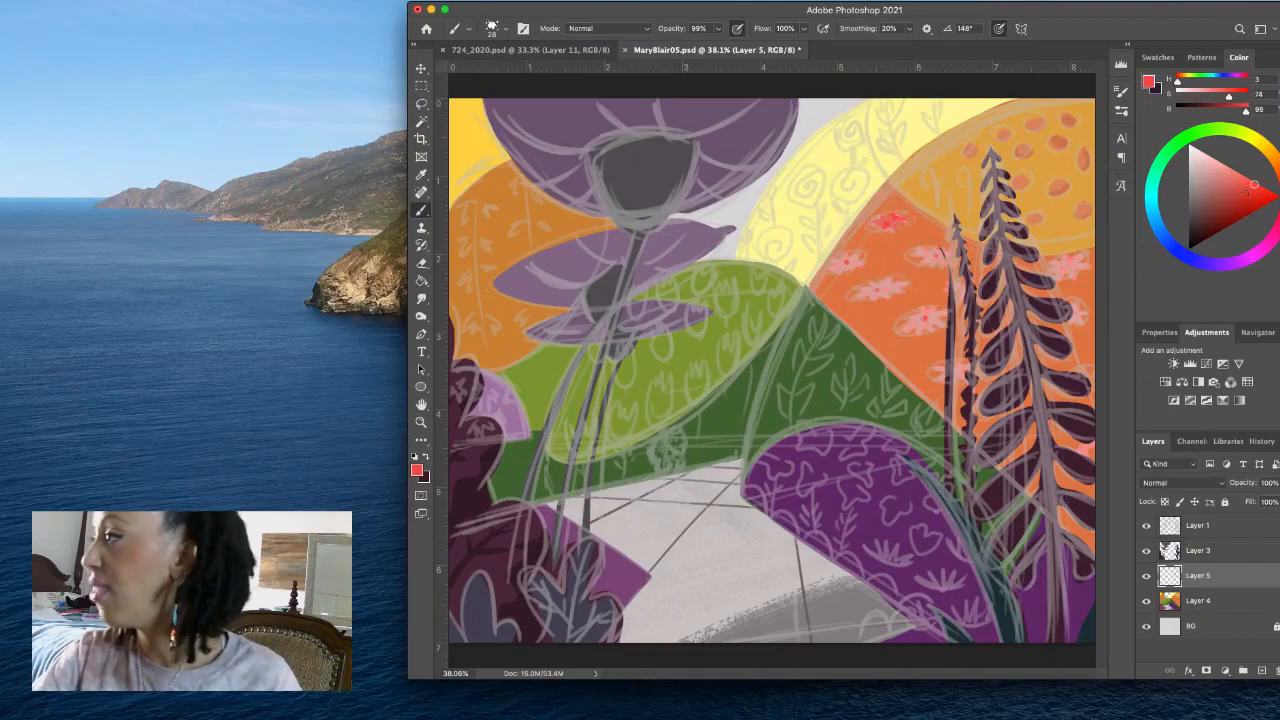
pyautogui.click(1248, 181)
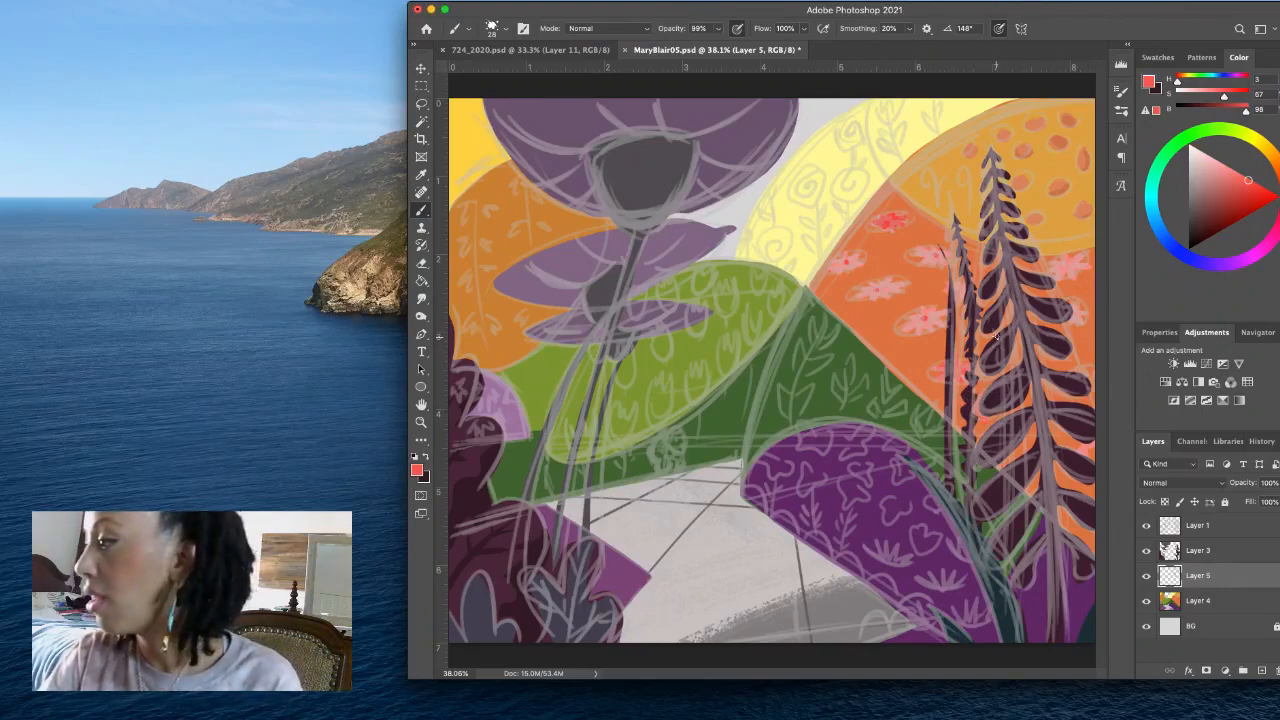
pyautogui.moveTo(995, 337)
pyautogui.mouseDown()
pyautogui.moveTo(977, 342)
pyautogui.moveTo(997, 352)
pyautogui.moveTo(993, 338)
pyautogui.mouseUp()
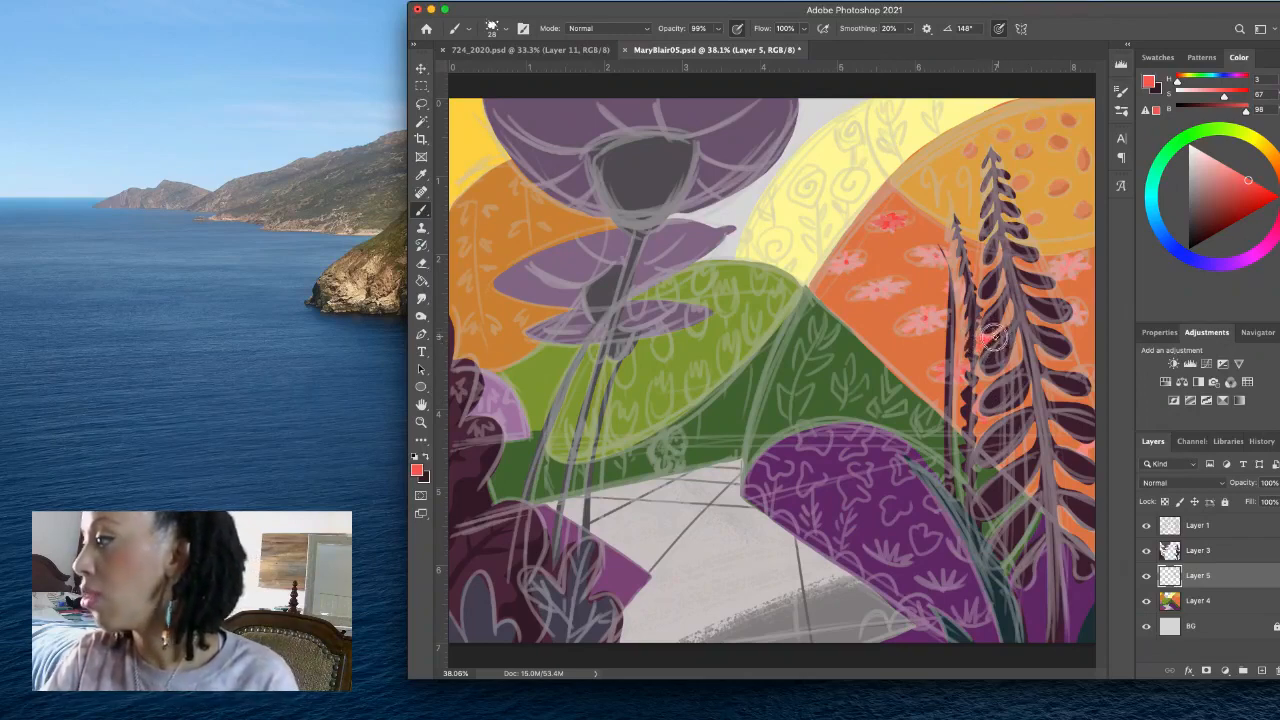
pyautogui.click(1232, 177)
pyautogui.moveTo(1068, 260); pyautogui.dragTo(1066, 269)
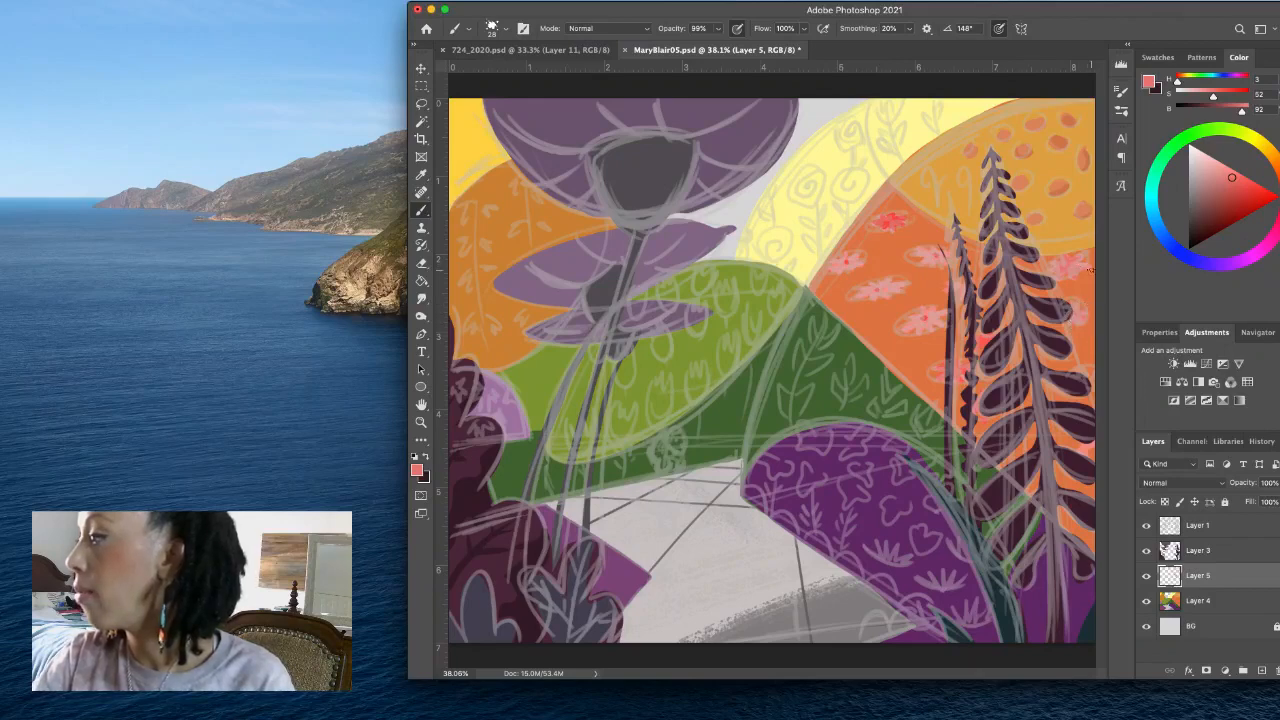
# - Try a deeper red (H 3, S 80, B 85), resample the flower colours and mix a pale pink (H 4, S 32, B 93)
pyautogui.click(1249, 195)
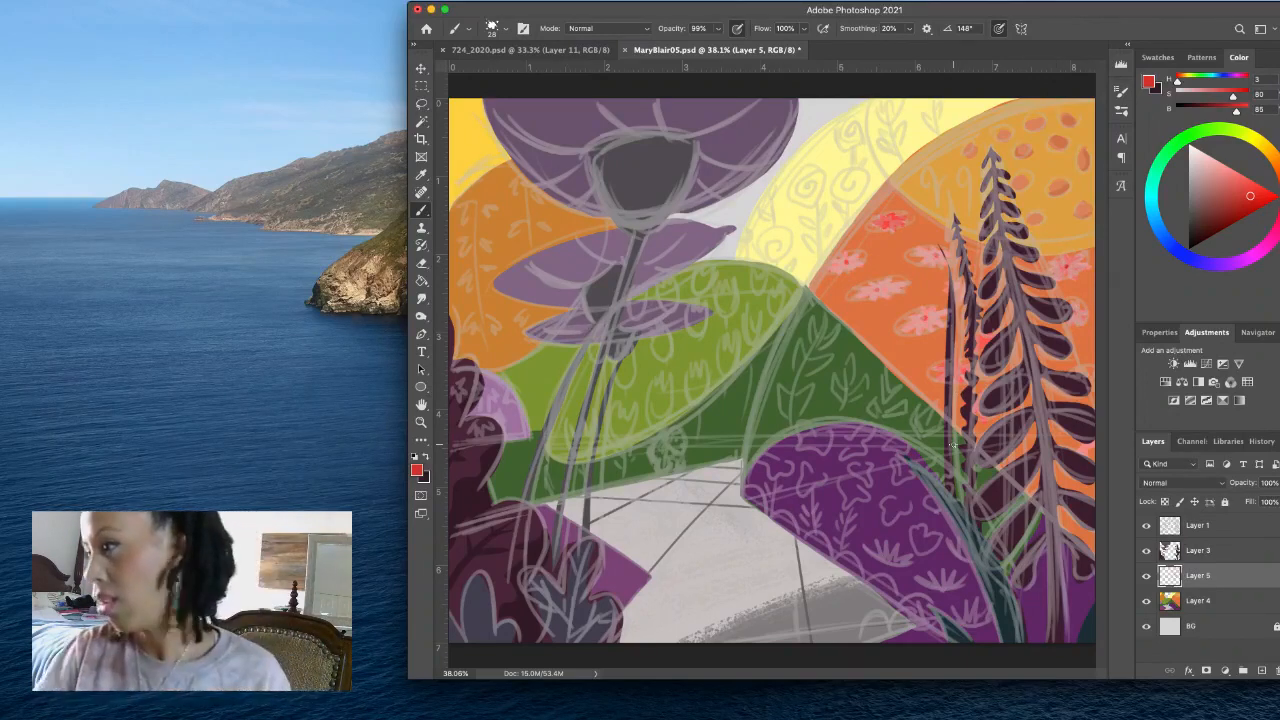
pyautogui.keyDown('alt'); pyautogui.click(898, 207); pyautogui.keyUp('alt')
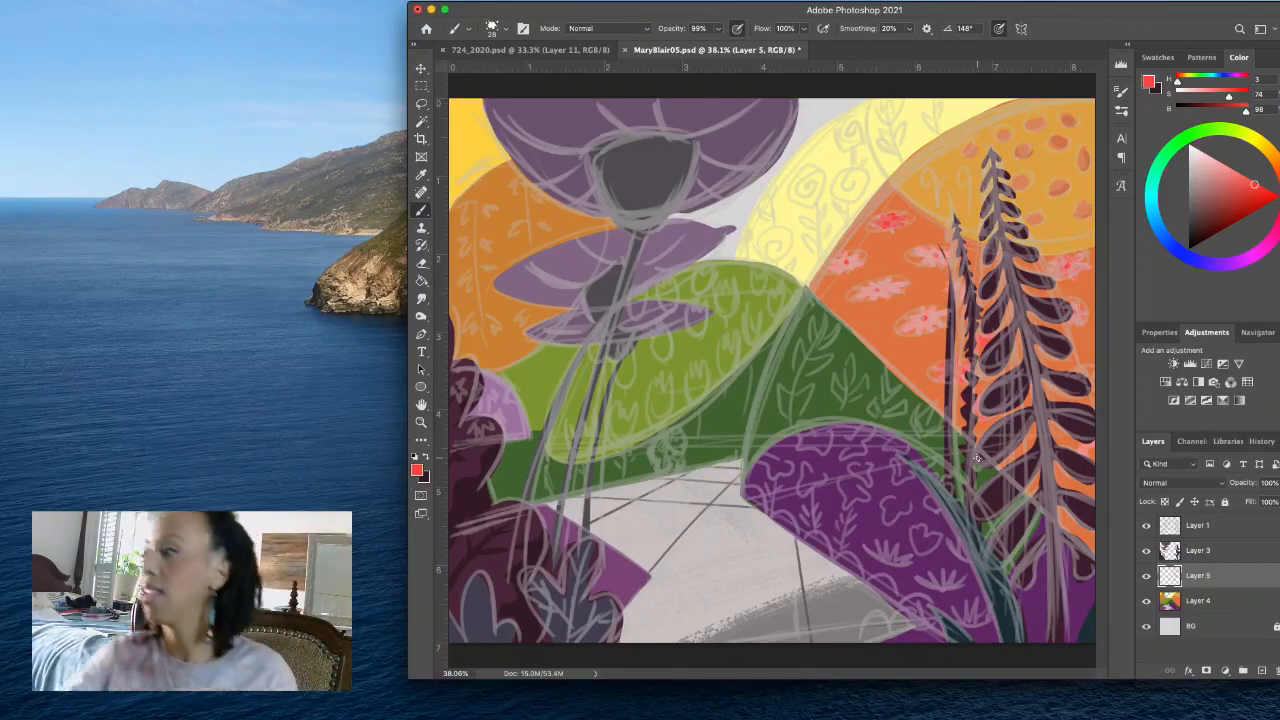
pyautogui.keyDown('alt'); pyautogui.click(892, 282); pyautogui.keyUp('alt')
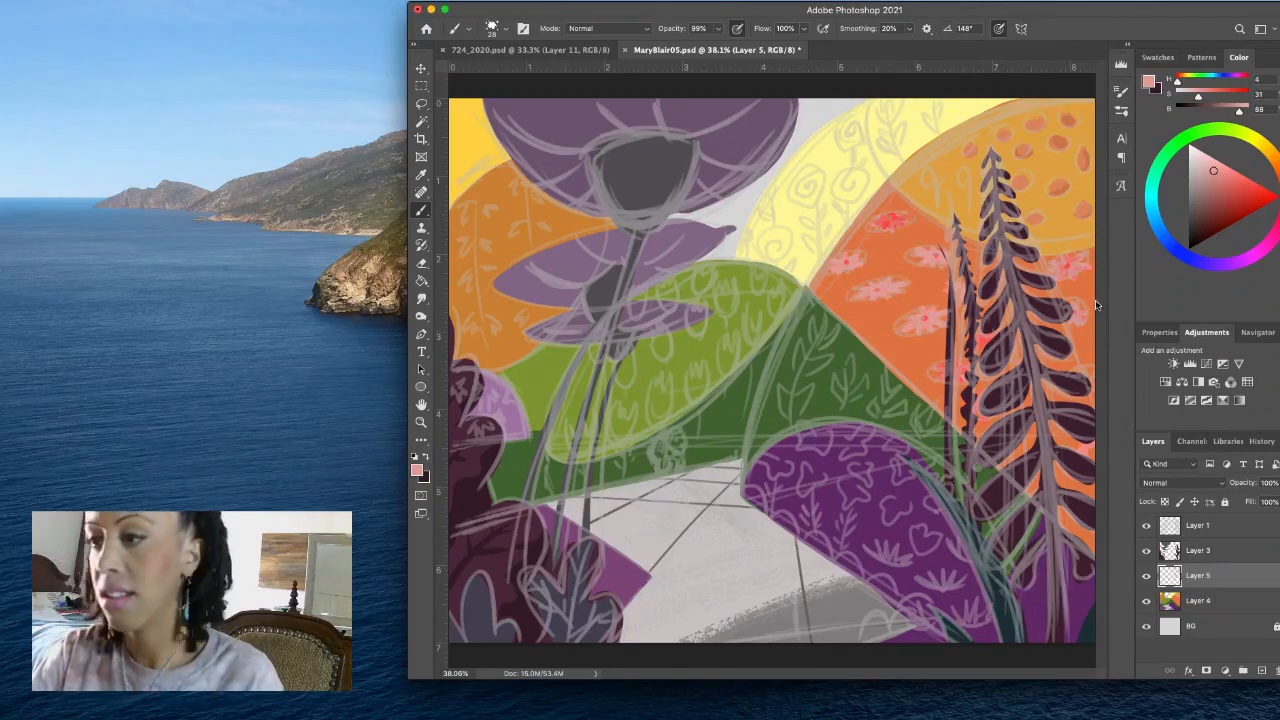
pyautogui.click(1215, 166)
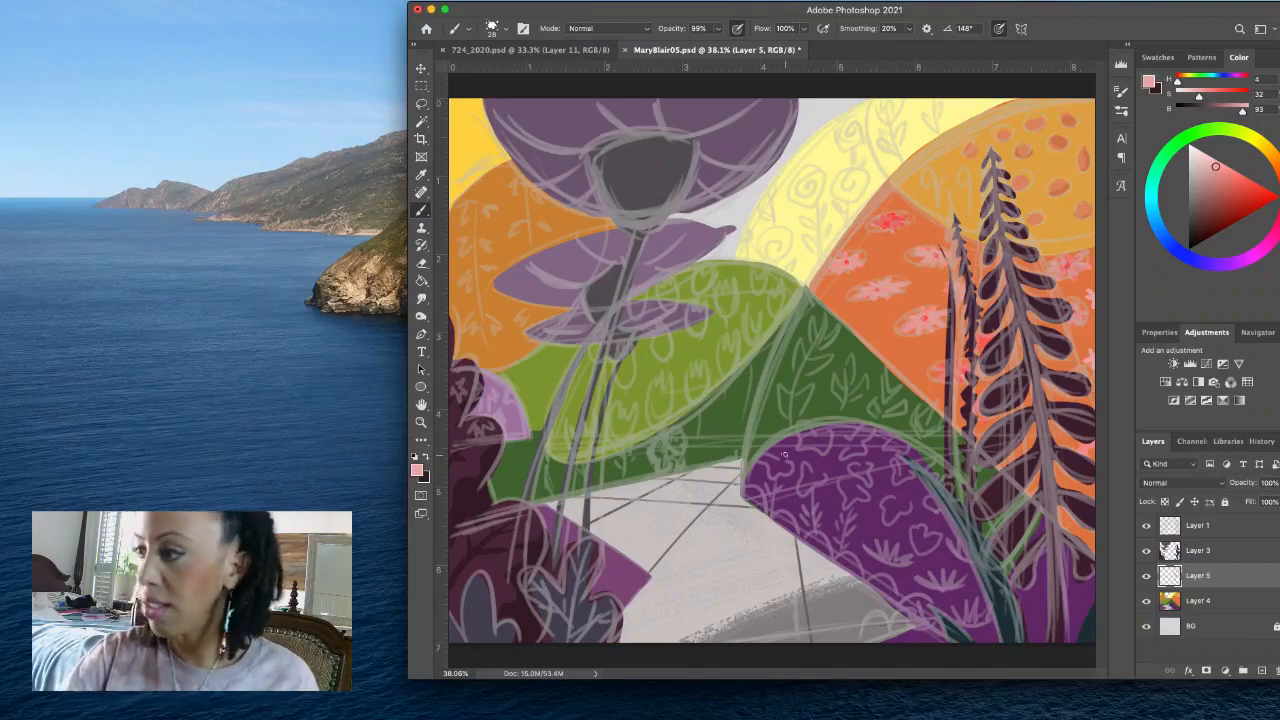
# - Sample the dark green hill, shift the colour to teal (H 169, S 51, B 40) and try it along the hill's sketched left edge
pyautogui.keyDown('alt'); pyautogui.click(777, 415); pyautogui.keyUp('alt')
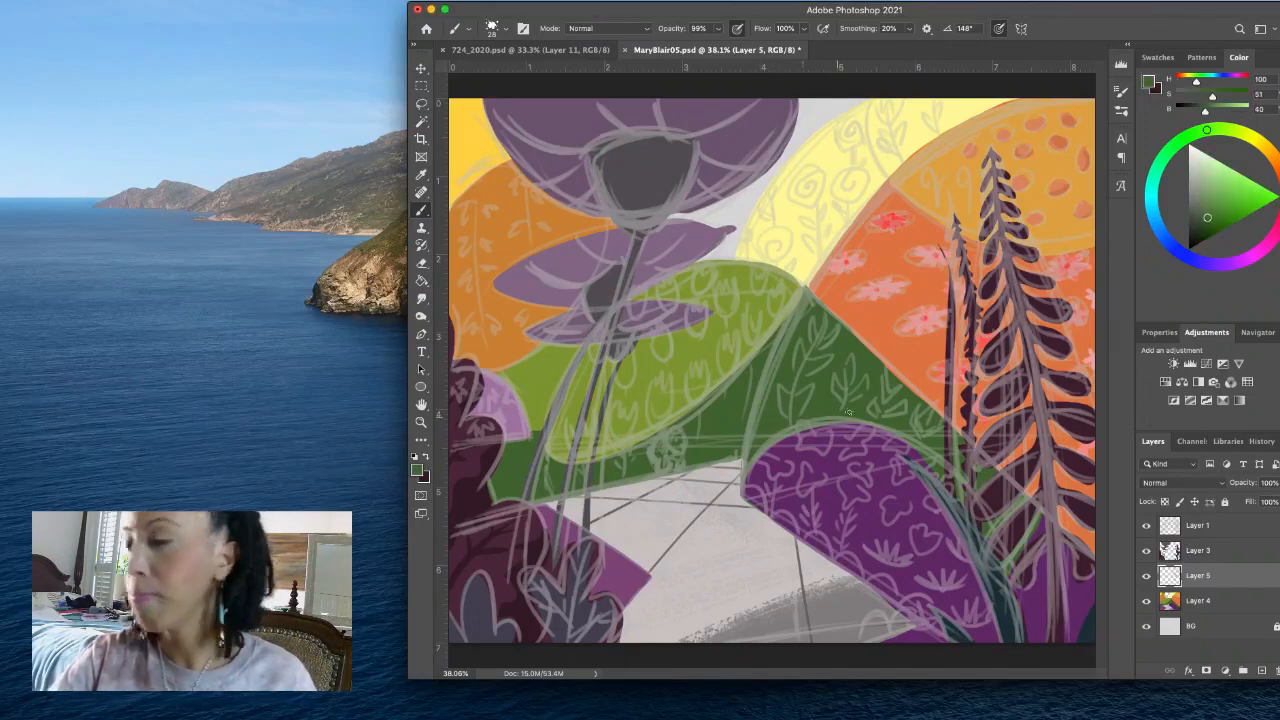
pyautogui.click(1195, 260)
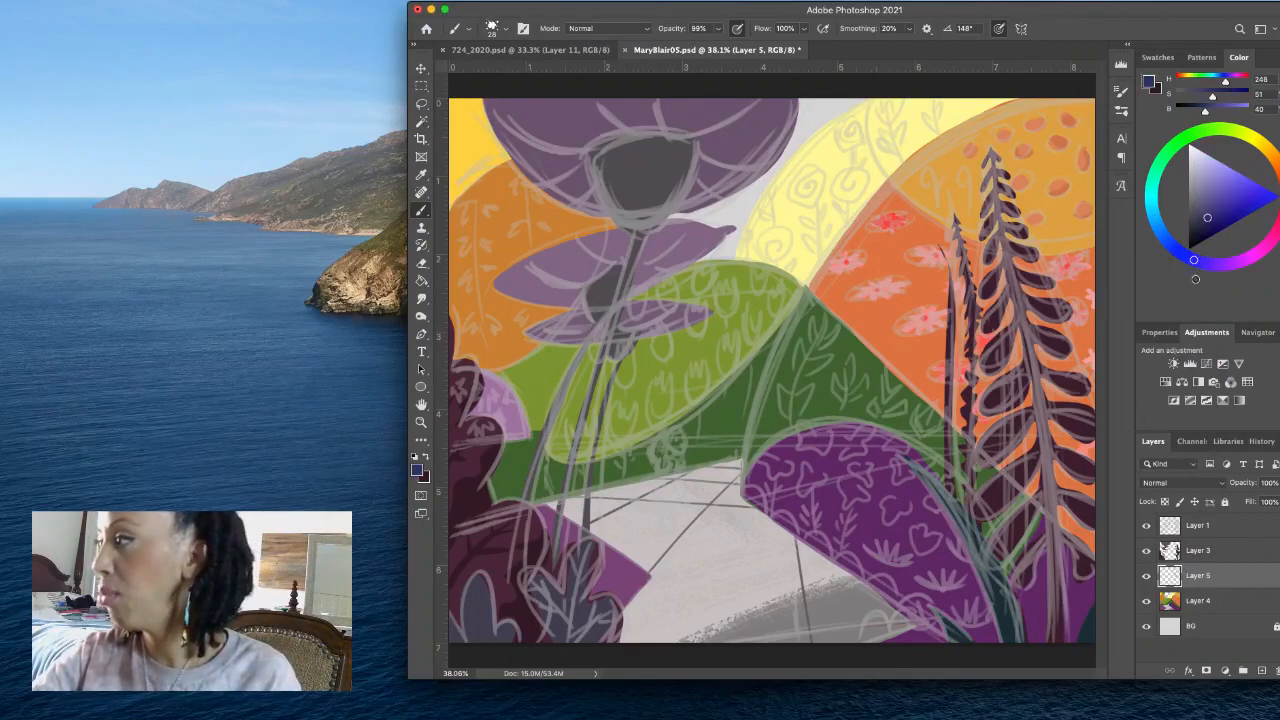
pyautogui.click(1153, 185)
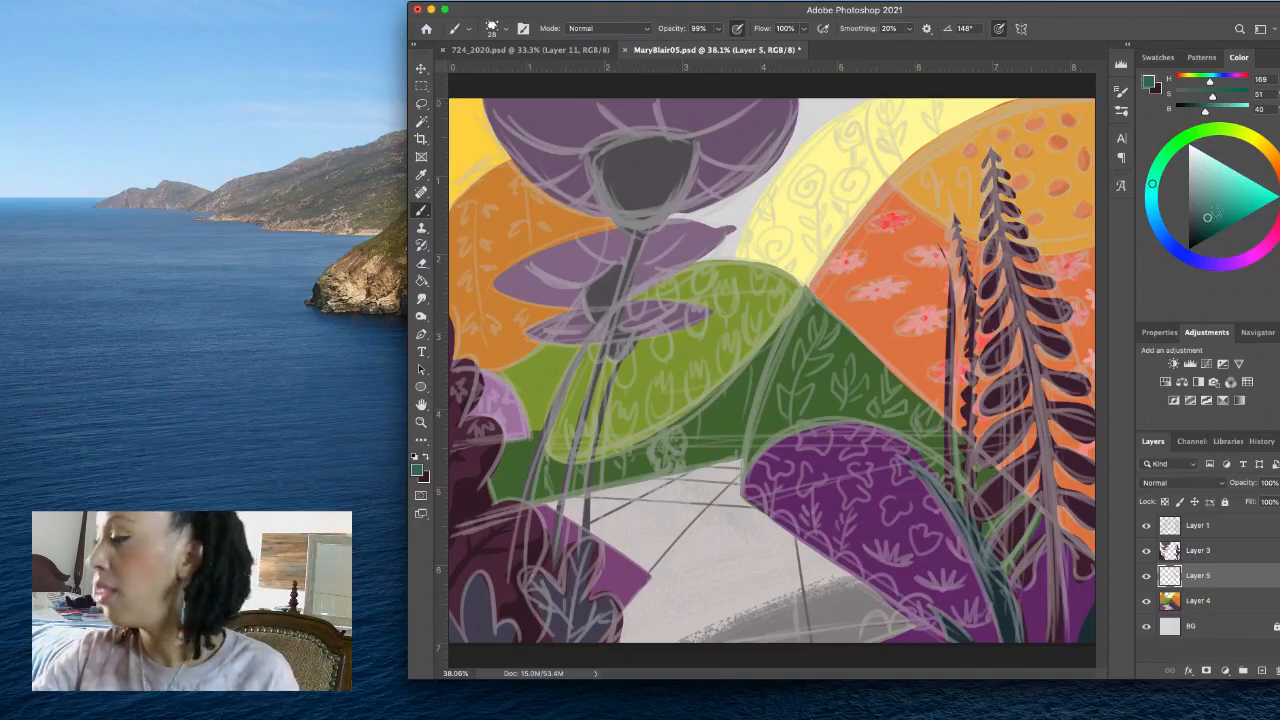
pyautogui.moveTo(807, 299); pyautogui.dragTo(753, 444)
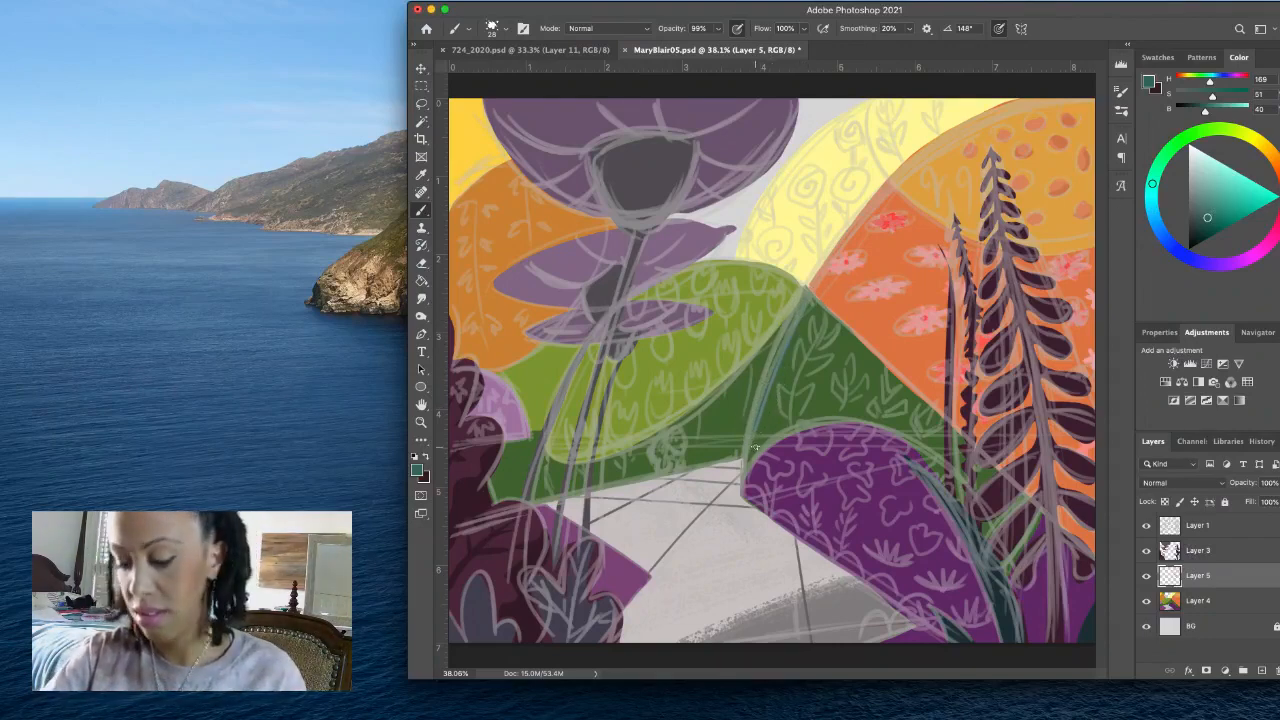
# - Mix a dark teal green (H 160, S 62, B 32) and paint shading over the left side of the dark green hill
pyautogui.click(1155, 173)
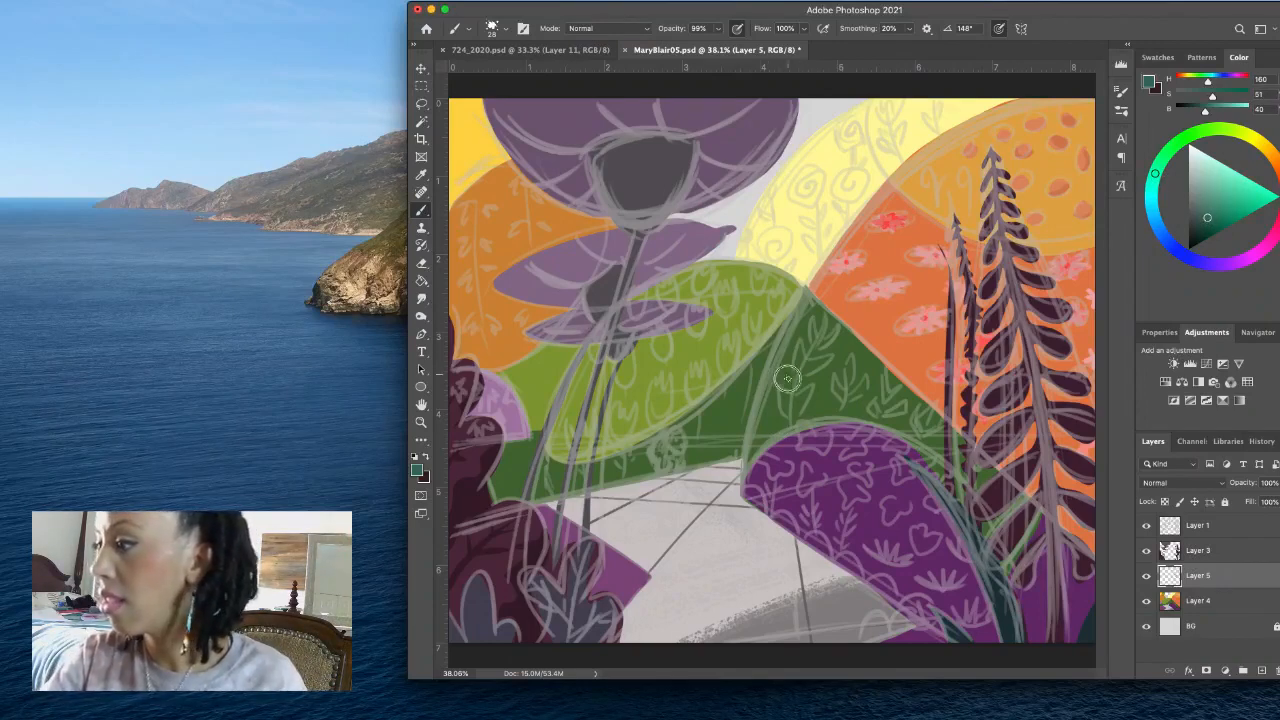
pyautogui.click(1207, 227)
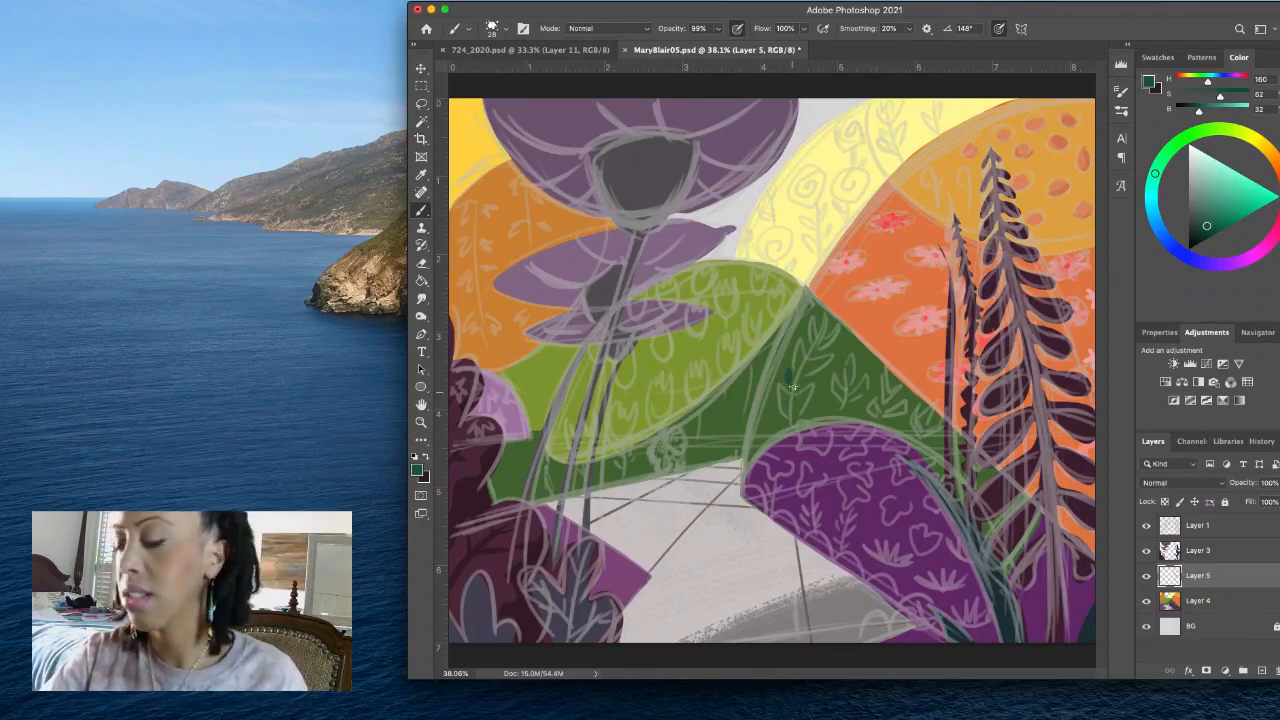
pyautogui.moveTo(788, 363); pyautogui.dragTo(787, 390)
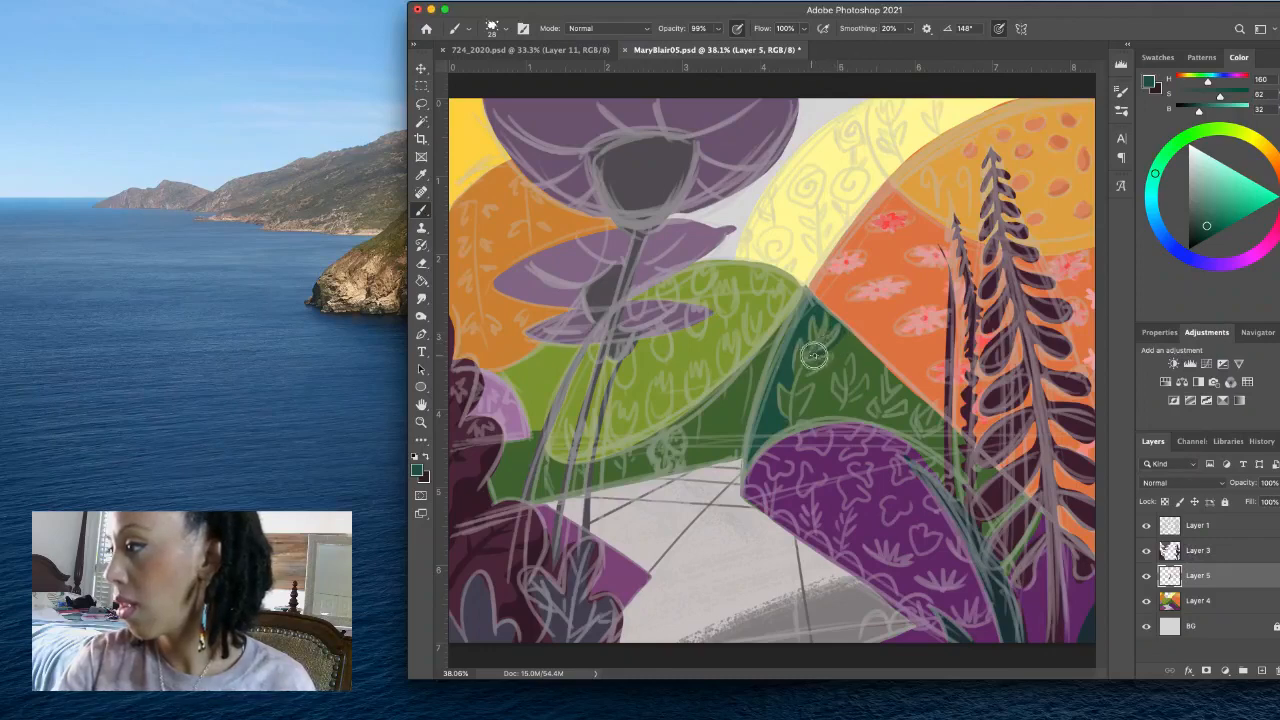
# - Paint dark teal around the sketched leaves across the rest of the dark green hill, leaving the leaf shapes green
pyautogui.moveTo(826, 352)
pyautogui.mouseDown()
pyautogui.moveTo(836, 358)
pyautogui.moveTo(795, 391)
pyautogui.moveTo(810, 404)
pyautogui.moveTo(795, 417)
pyautogui.mouseUp()
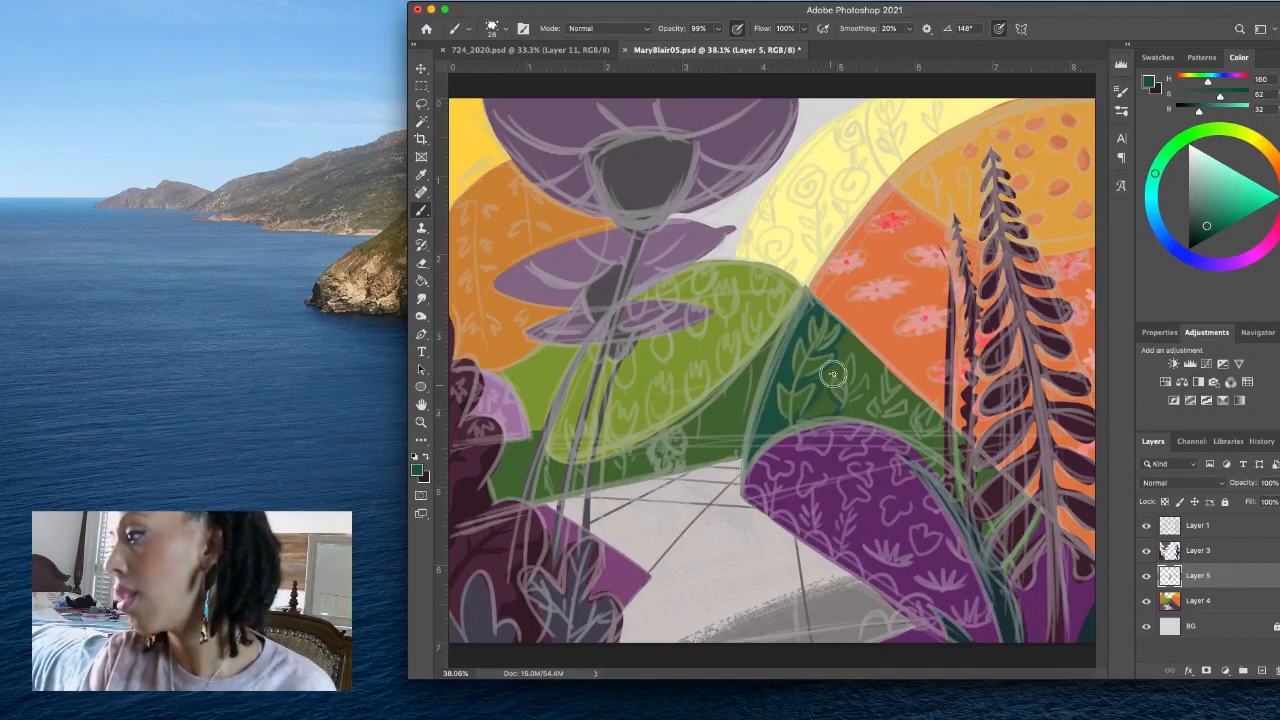
pyautogui.moveTo(833, 374)
pyautogui.mouseDown()
pyautogui.moveTo(856, 356)
pyautogui.moveTo(859, 385)
pyautogui.moveTo(868, 378)
pyautogui.moveTo(850, 402)
pyautogui.moveTo(886, 422)
pyautogui.mouseUp()
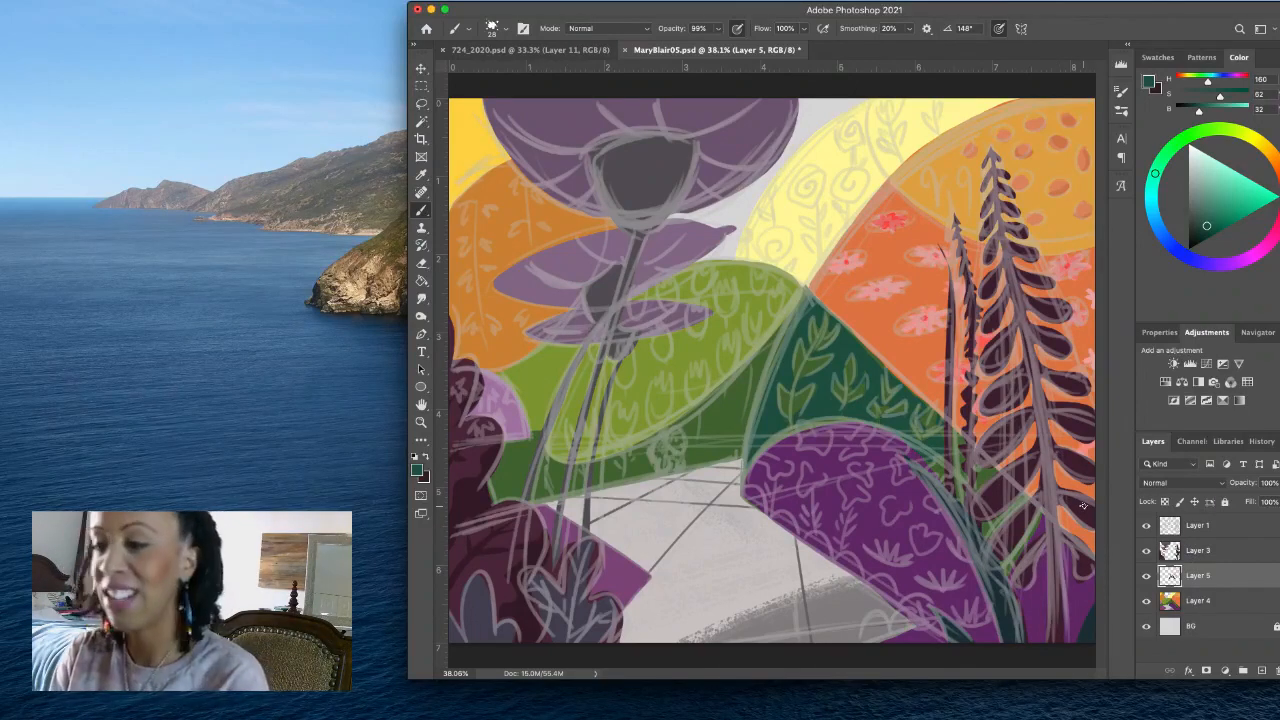
# - On Layer 4, sample the purple hill's colour (H 295, S 58, B 42) and paint along its upper right edge
pyautogui.click(1248, 607)
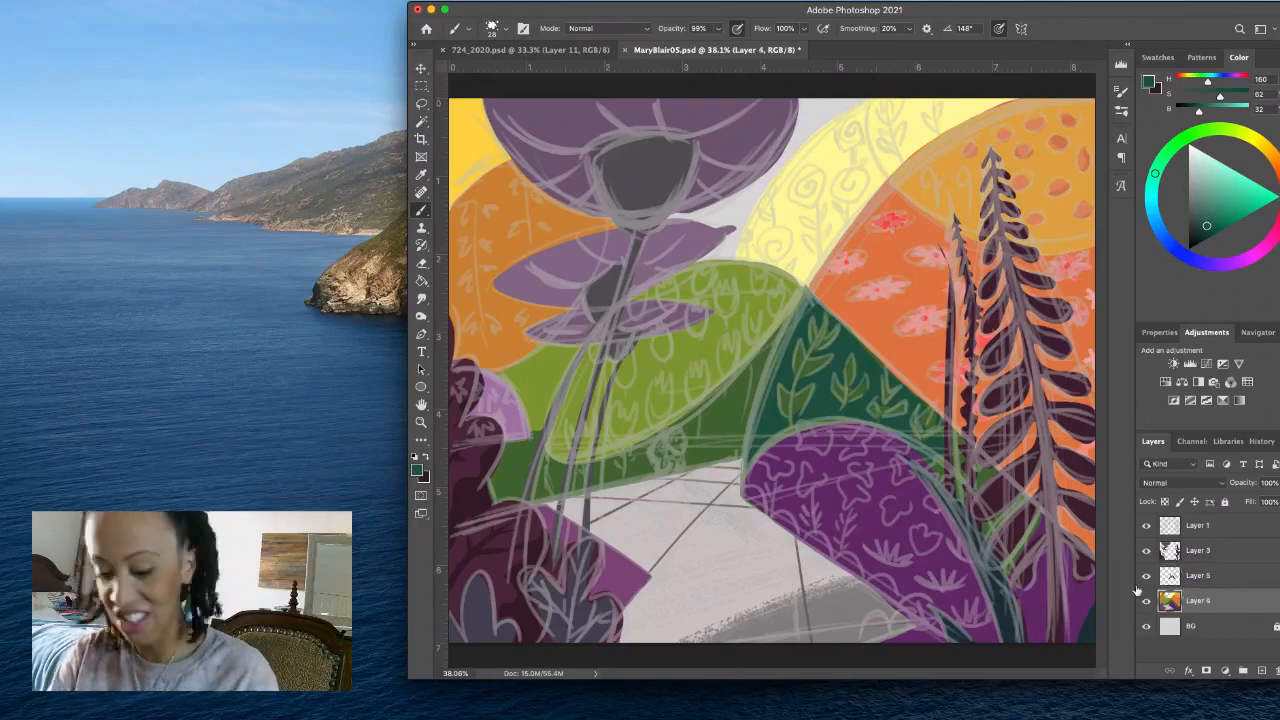
pyautogui.keyDown('alt'); pyautogui.click(866, 527); pyautogui.keyUp('alt')
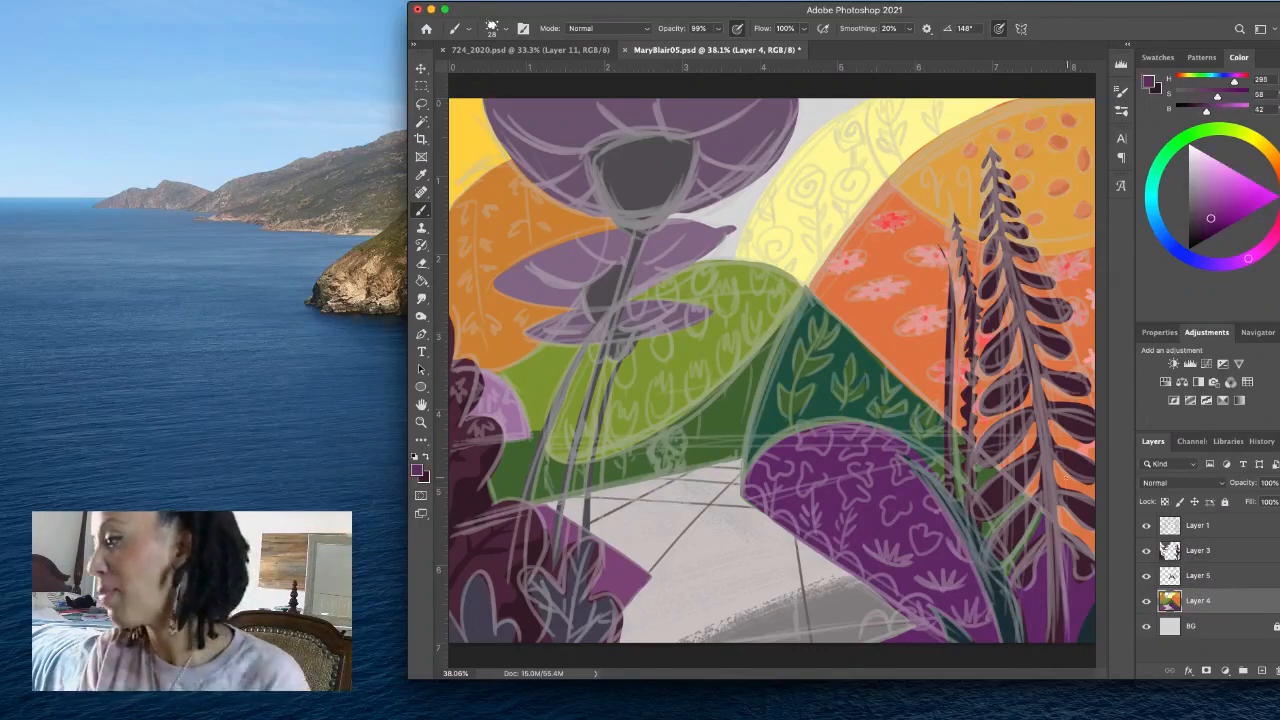
pyautogui.moveTo(893, 443)
pyautogui.mouseDown()
pyautogui.moveTo(925, 455)
pyautogui.moveTo(1002, 534)
pyautogui.mouseUp()
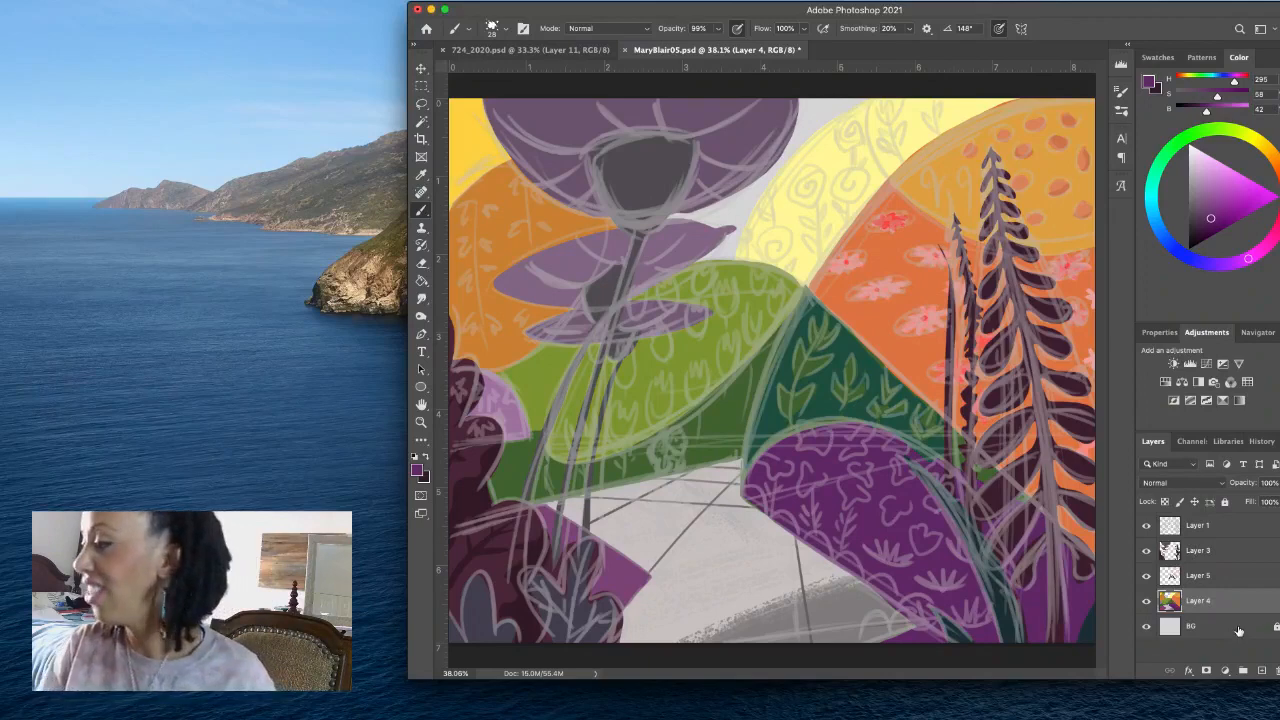
# - Hide the sketch on Layer 1 and erase the stray teal on Layer 5 along the purple hill's upper edge
pyautogui.click(1147, 526)
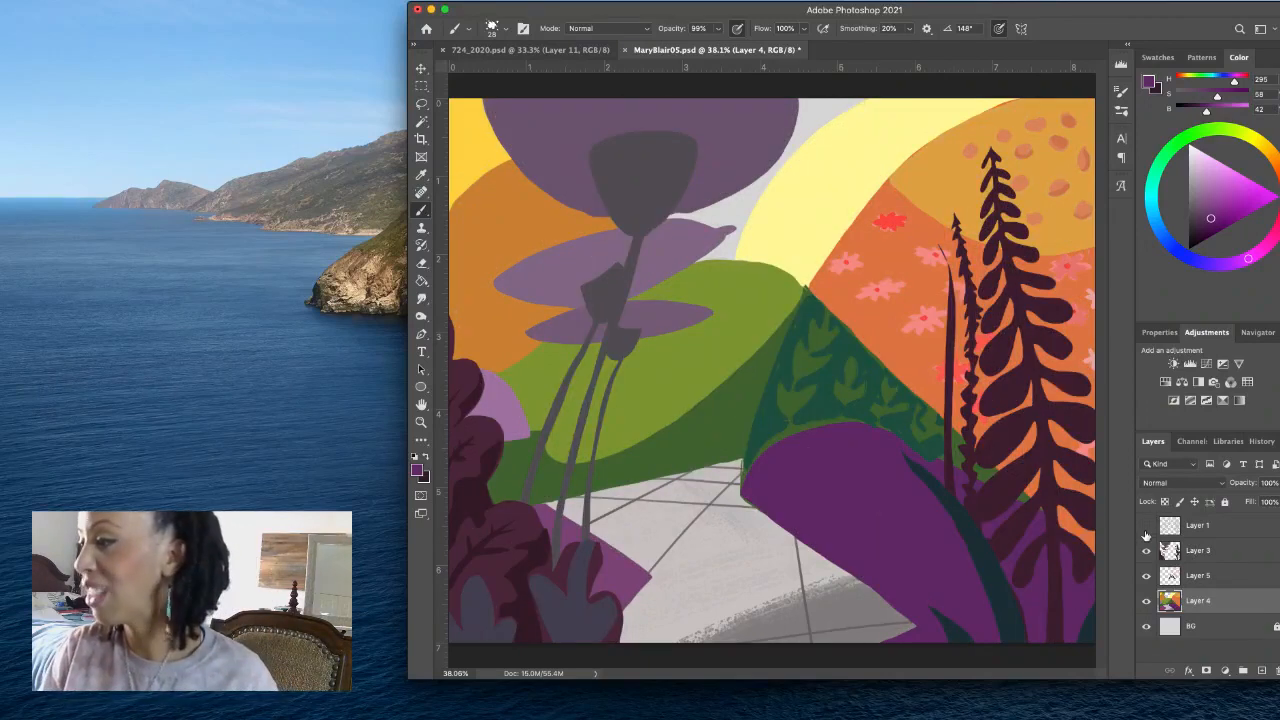
pyautogui.keyDown('alt'); pyautogui.click(868, 352); pyautogui.keyUp('alt')
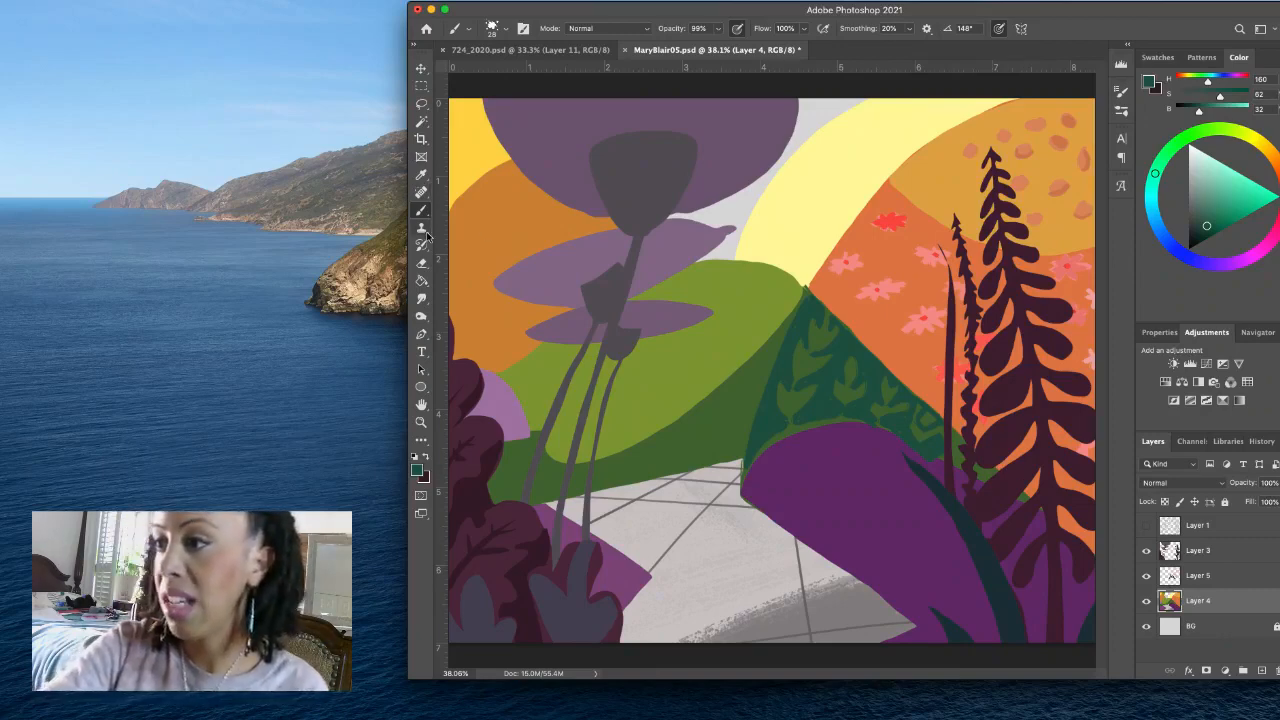
pyautogui.click(421, 263)
pyautogui.moveTo(900, 449); pyautogui.dragTo(940, 462)
pyautogui.press('super+z')
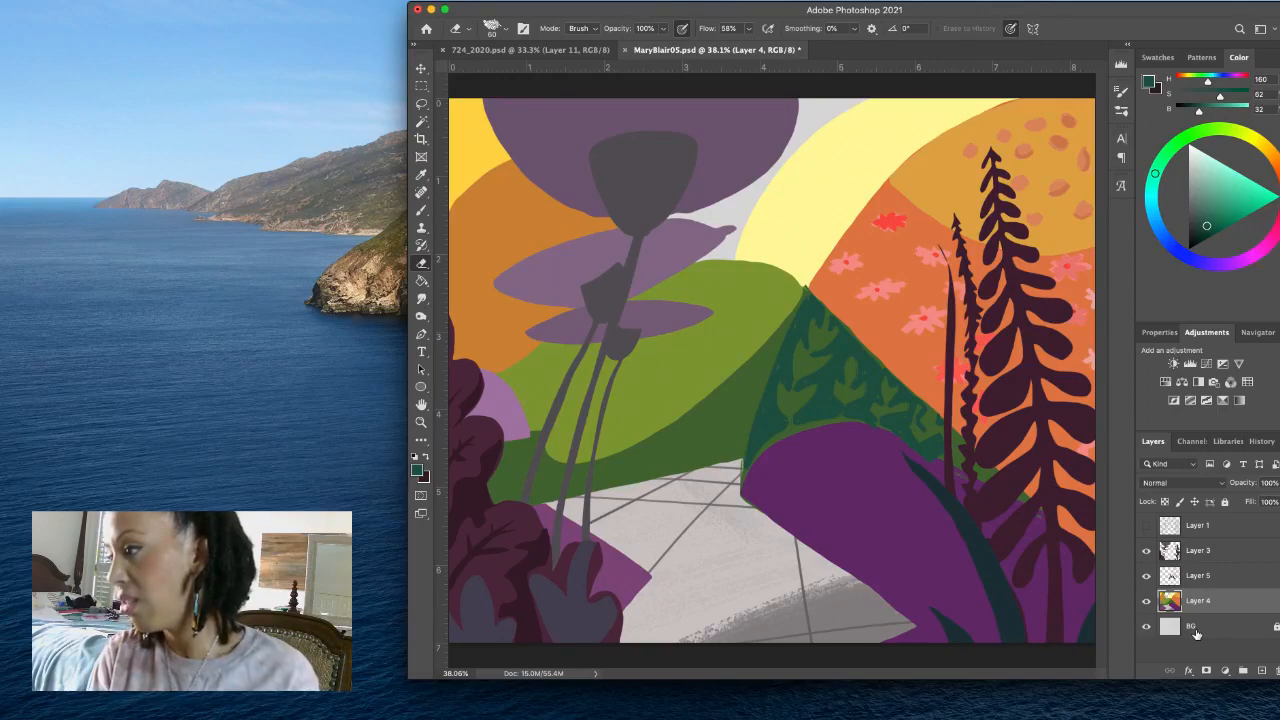
pyautogui.click(1219, 580)
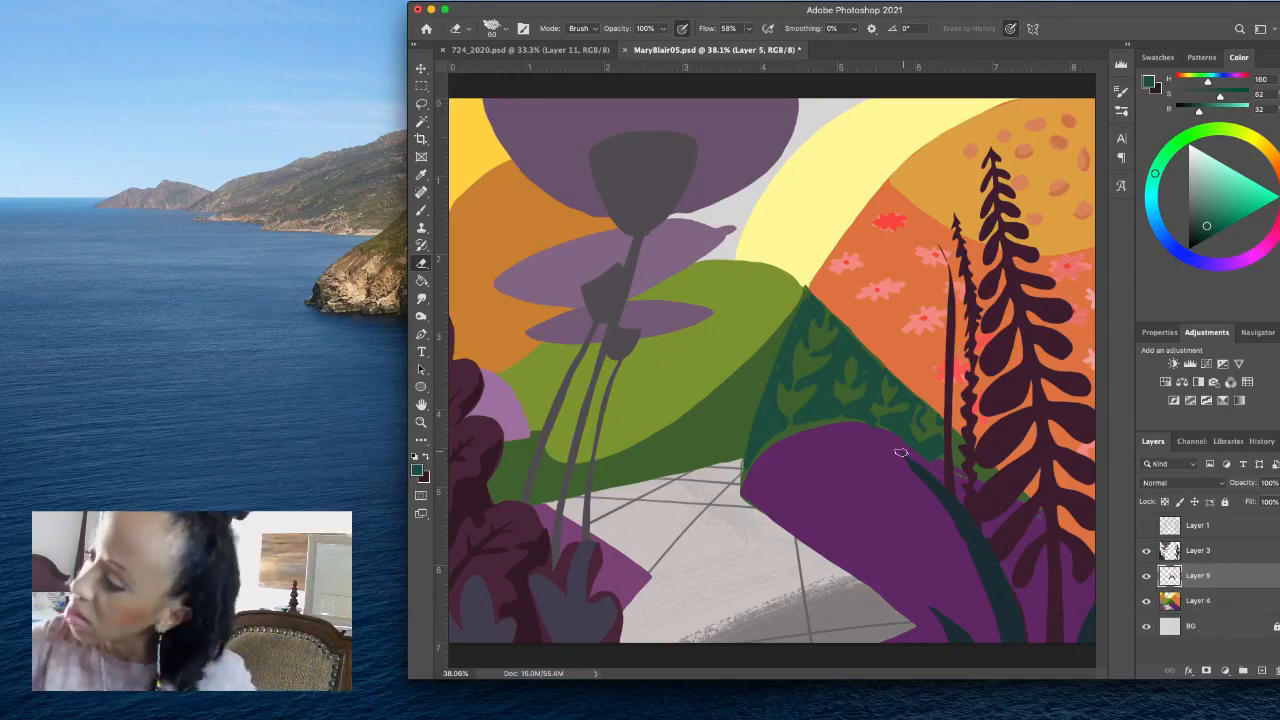
pyautogui.moveTo(893, 441); pyautogui.dragTo(936, 463)
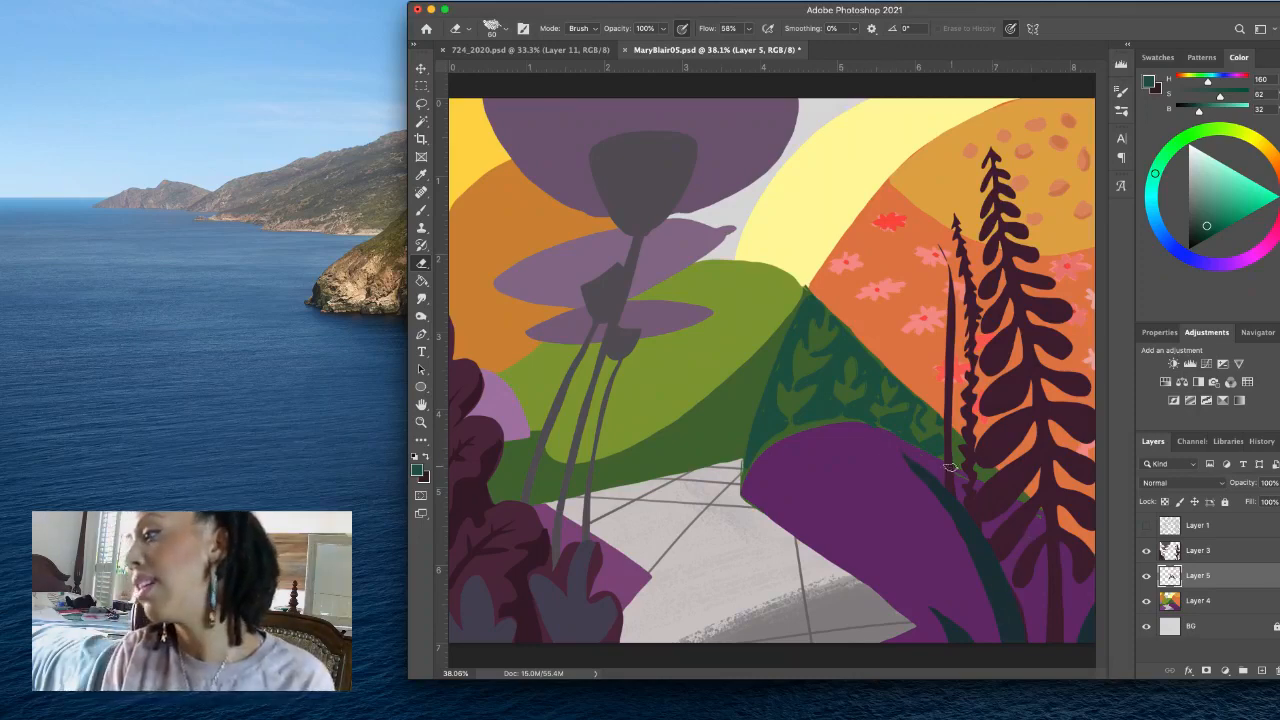
# - Sample the flower reds (H 3, S 66 and S 74, B 98), paint a red flower low on the orange hill and brighten the top one
pyautogui.click(420, 211)
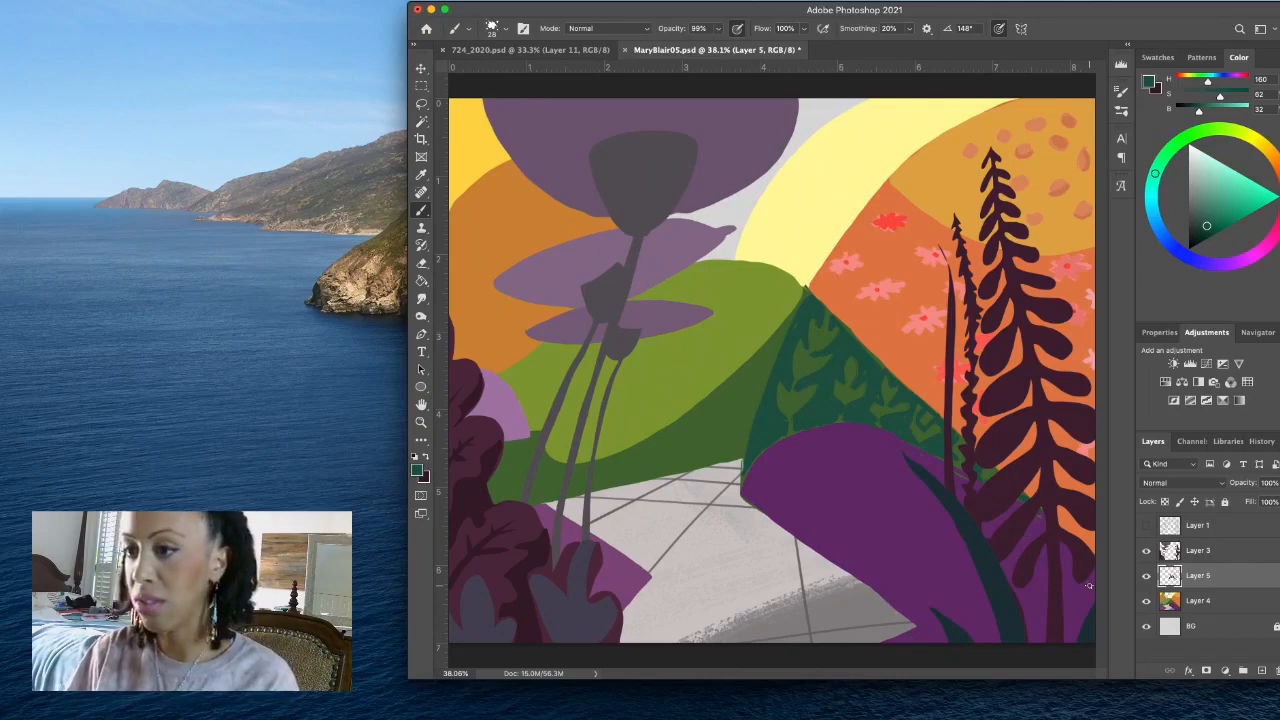
pyautogui.keyDown('alt'); pyautogui.click(963, 365); pyautogui.keyUp('alt')
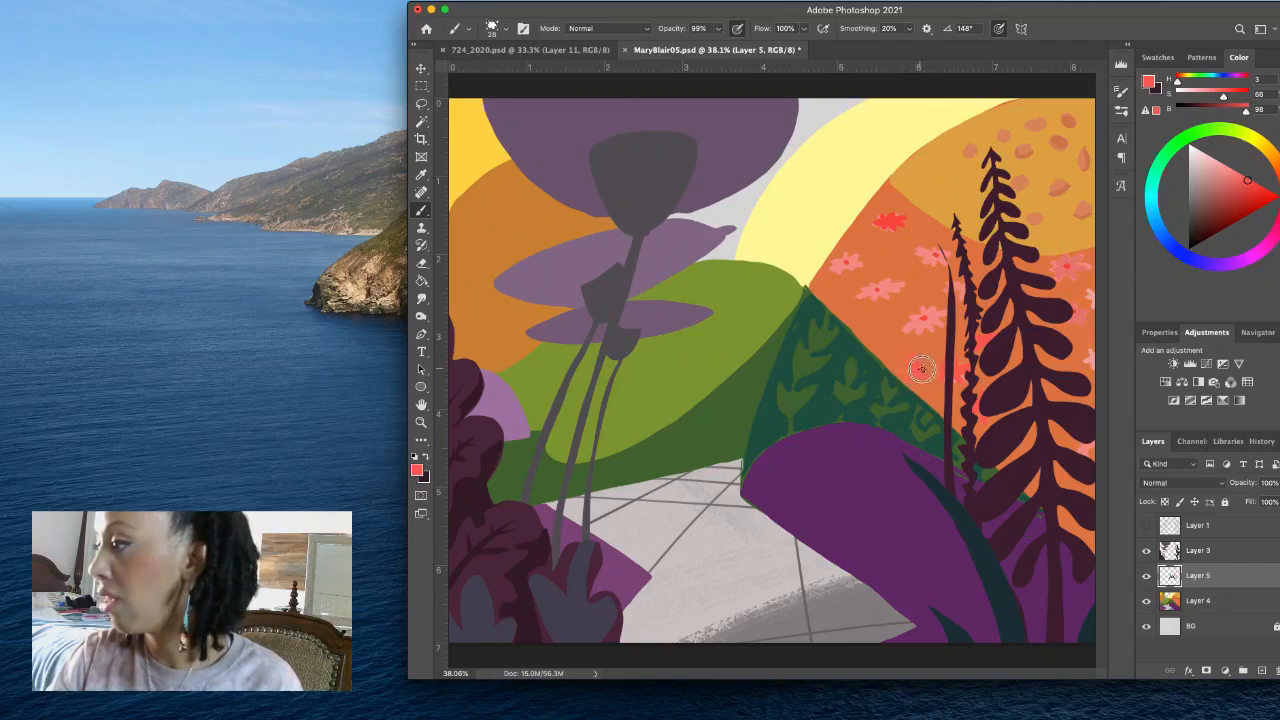
pyautogui.moveTo(922, 359)
pyautogui.mouseDown()
pyautogui.moveTo(907, 377)
pyautogui.moveTo(921, 382)
pyautogui.mouseUp()
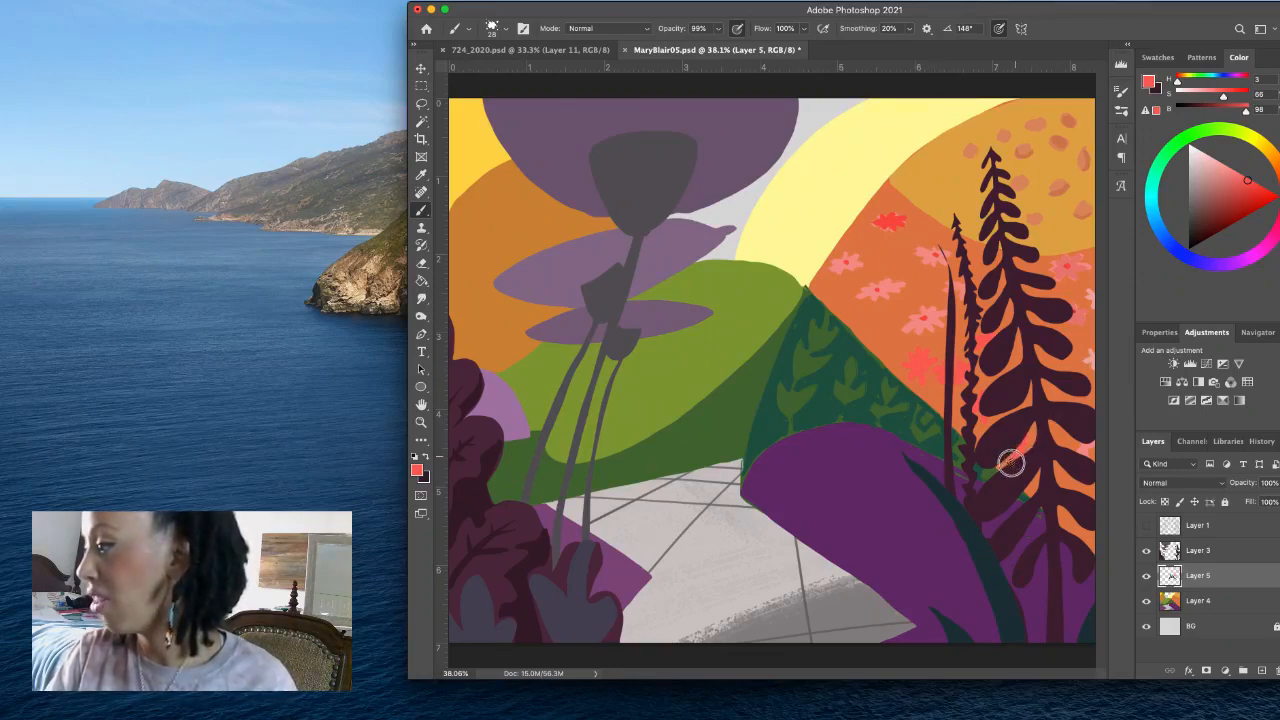
pyautogui.keyDown('alt'); pyautogui.click(889, 222); pyautogui.keyUp('alt')
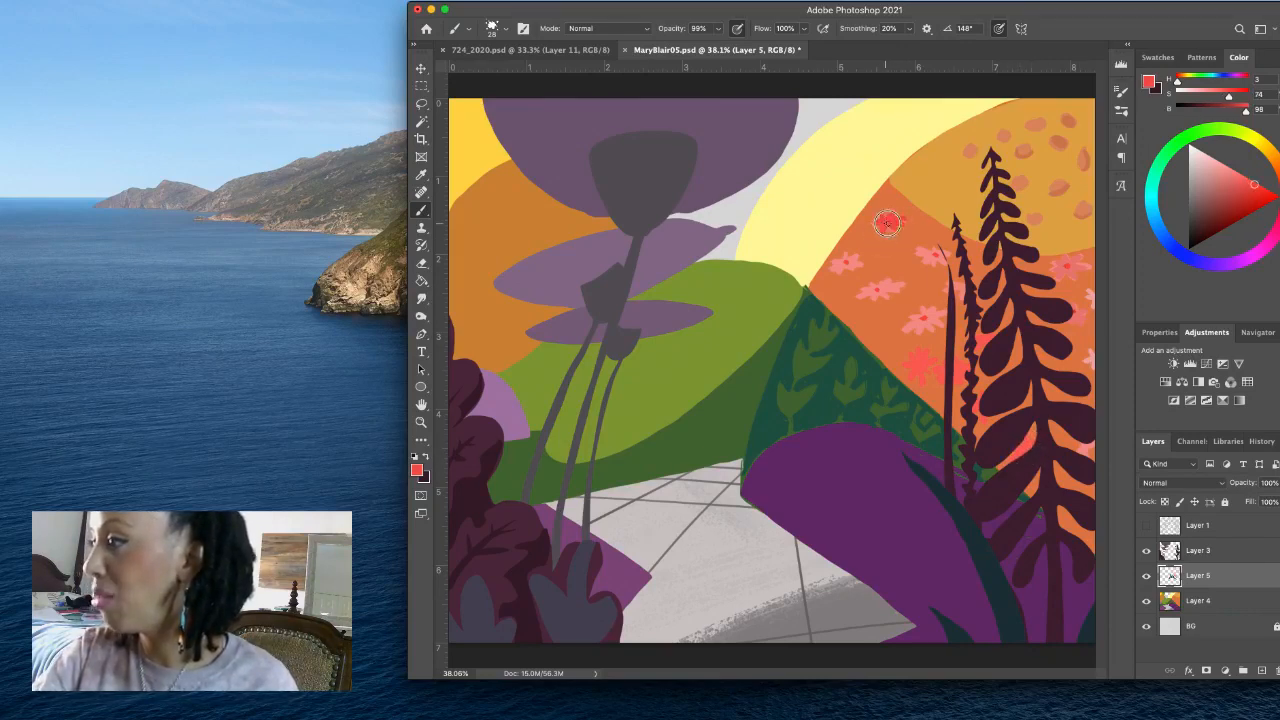
pyautogui.moveTo(887, 226)
pyautogui.mouseDown()
pyautogui.moveTo(876, 217)
pyautogui.moveTo(901, 223)
pyautogui.mouseUp()
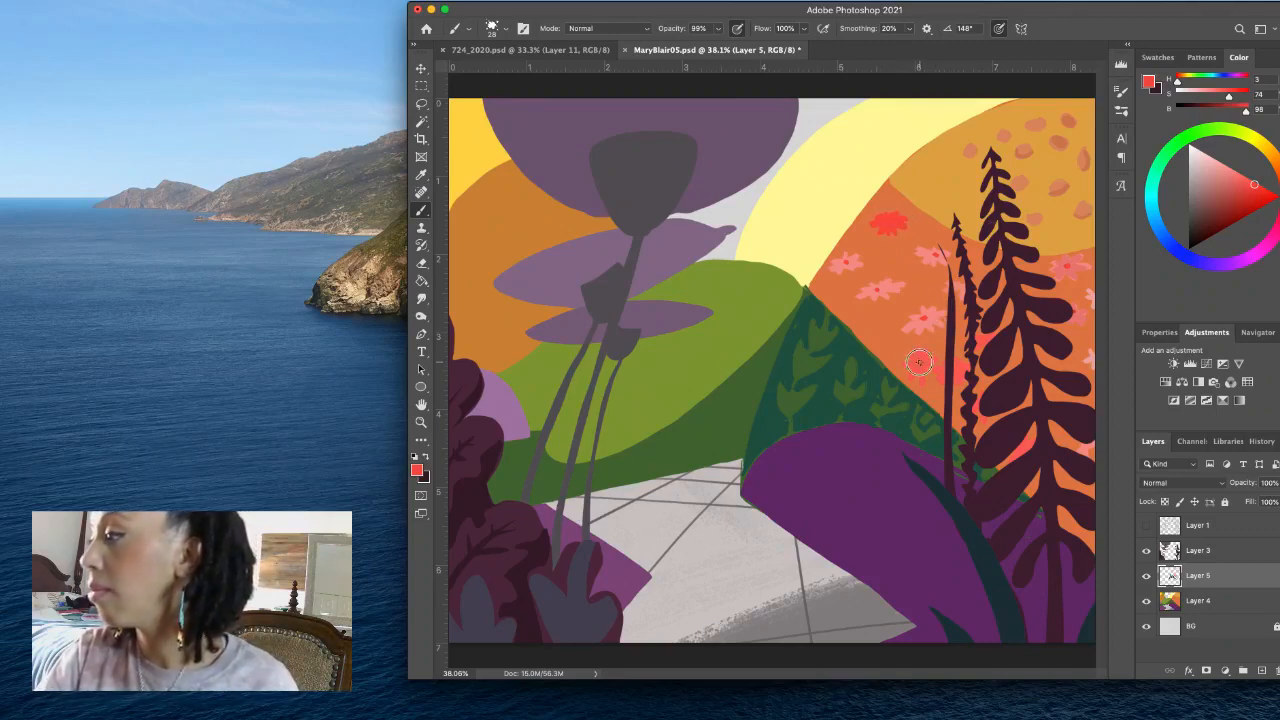
pyautogui.moveTo(957, 375); pyautogui.dragTo(960, 379)
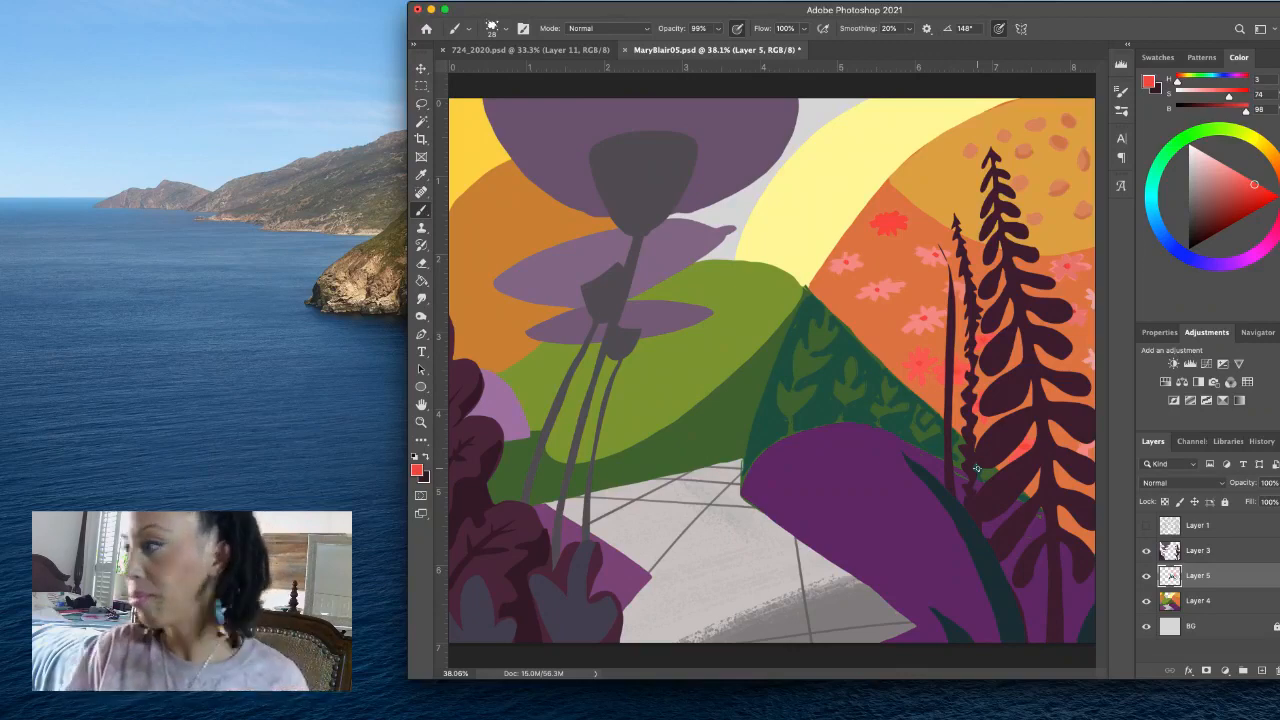
# - Sample the pink petals (H 4, S 45, B 96), add a pink flower beside the lower one and dot its centre red
pyautogui.keyDown('alt'); pyautogui.click(1075, 265); pyautogui.keyUp('alt')
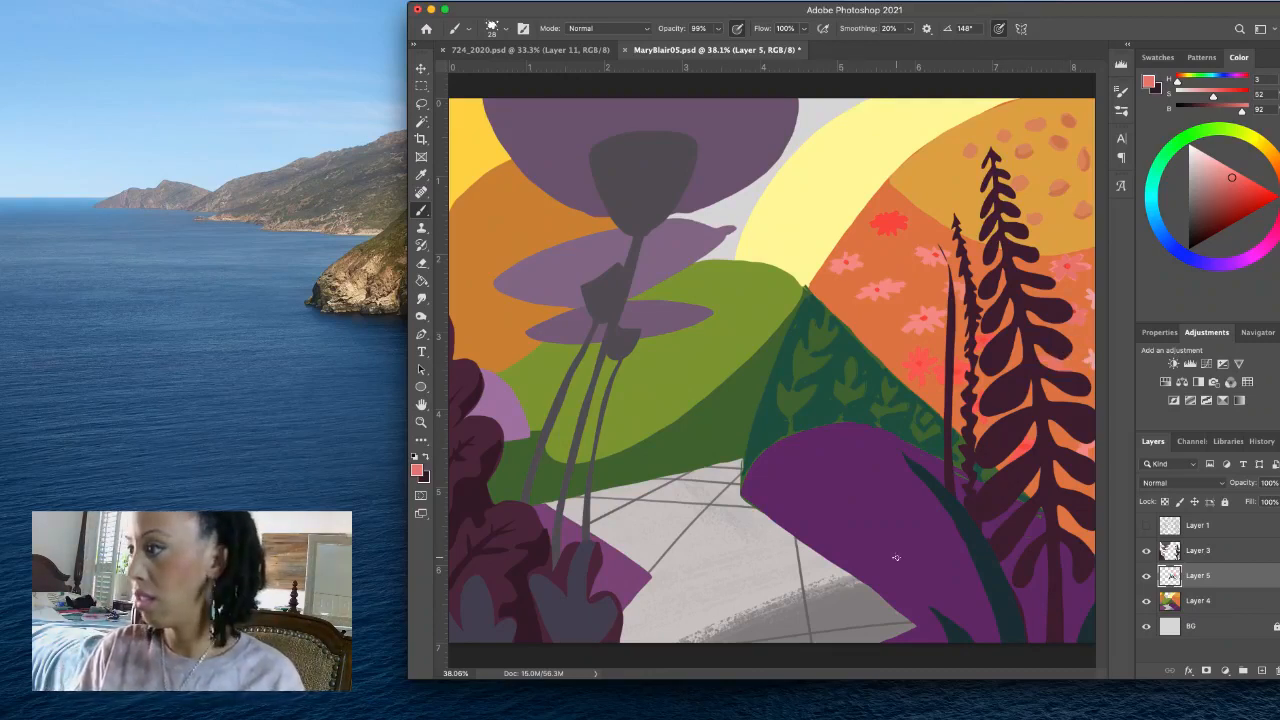
pyautogui.keyDown('alt'); pyautogui.click(922, 318); pyautogui.keyUp('alt')
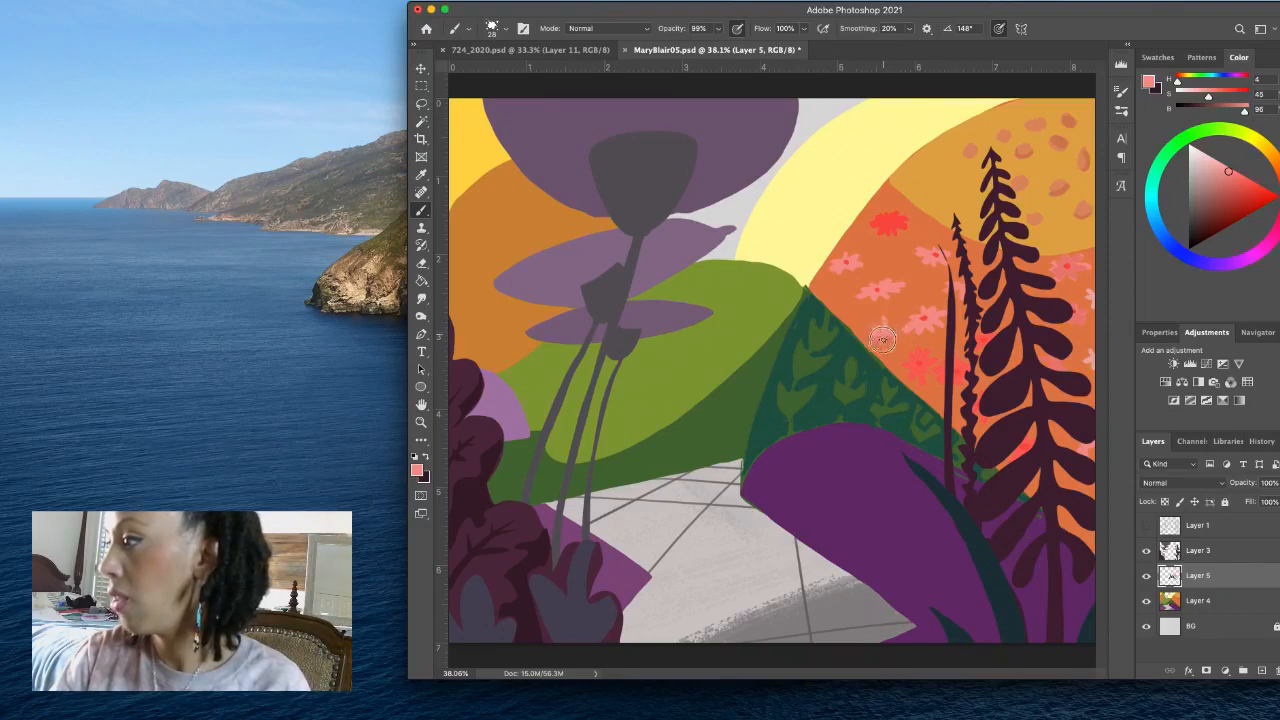
pyautogui.keyDown('alt'); pyautogui.click(928, 314); pyautogui.keyUp('alt')
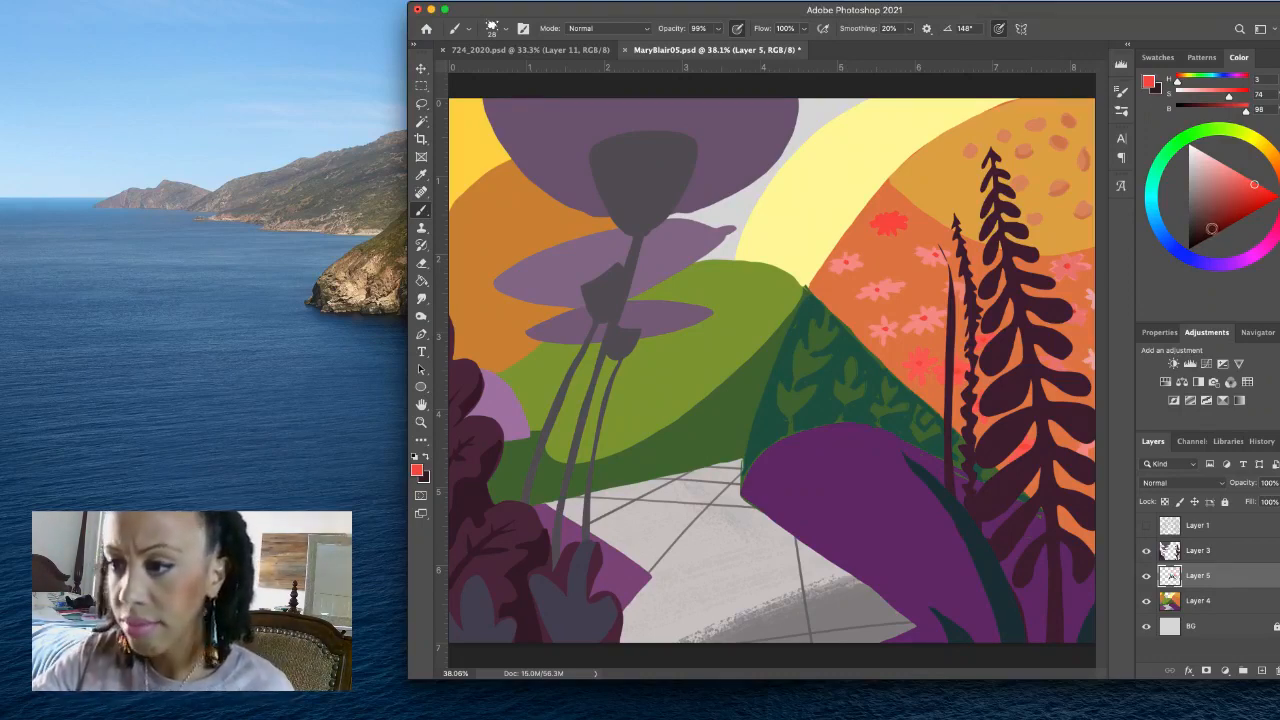
# - Sample the orange hill, mix a muted orange-brown (H 19, S 59, B 73) and draw thin stems under the flowers
pyautogui.keyDown('alt'); pyautogui.click(894, 254); pyautogui.keyUp('alt')
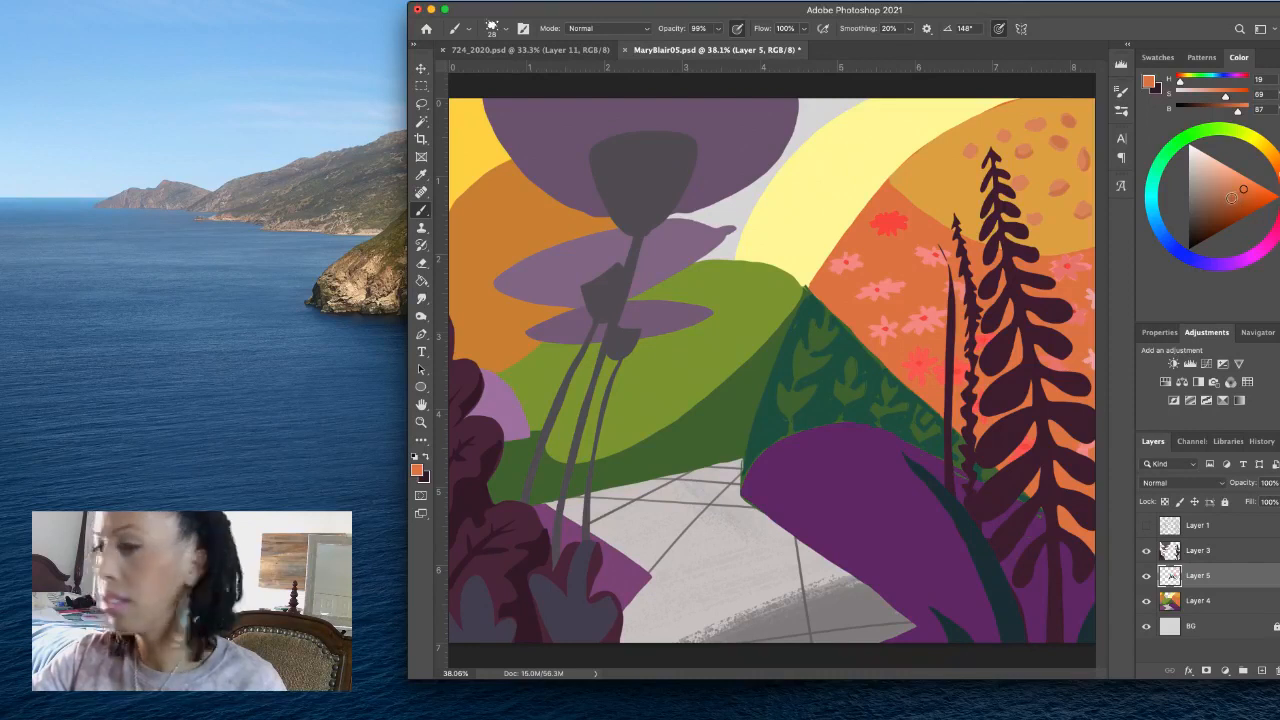
pyautogui.click(1228, 195)
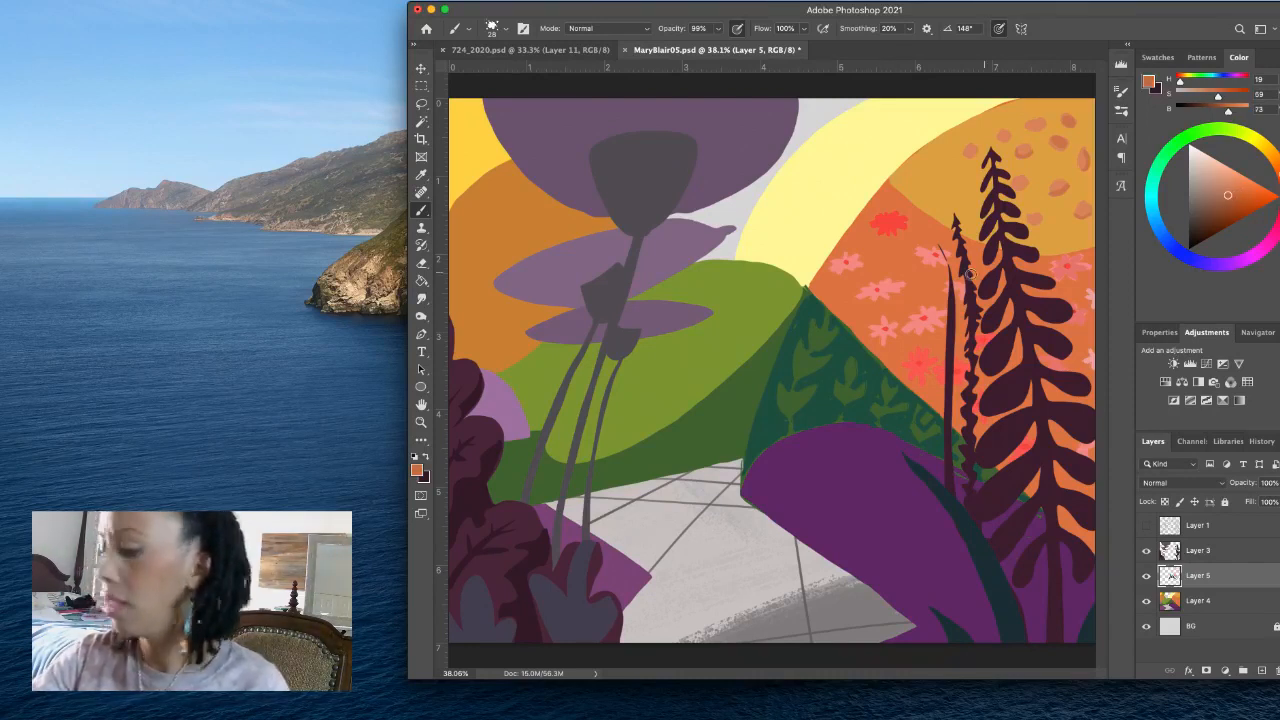
pyautogui.moveTo(845, 301); pyautogui.dragTo(837, 301)
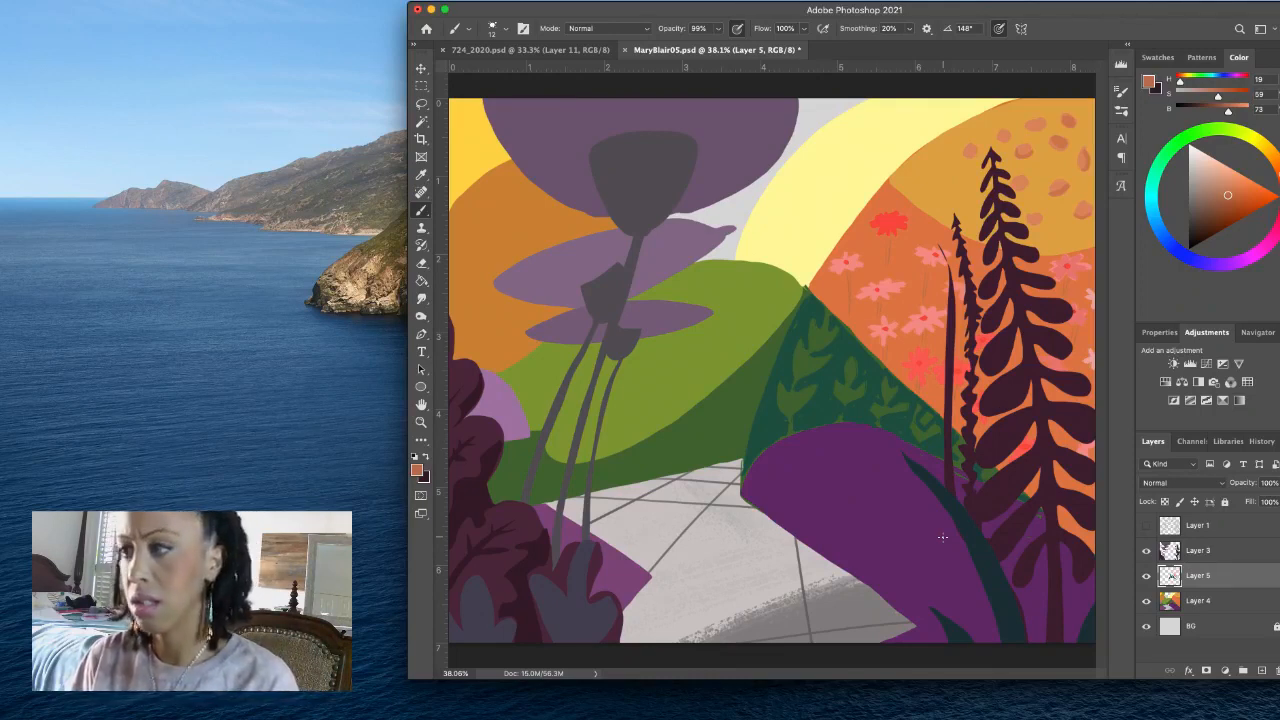
# - Resample the petal pink (H 4, S 45, B 96) and paint another flower with a red centre in the middle of the cluster
pyautogui.keyDown('alt'); pyautogui.click(922, 318); pyautogui.keyUp('alt')
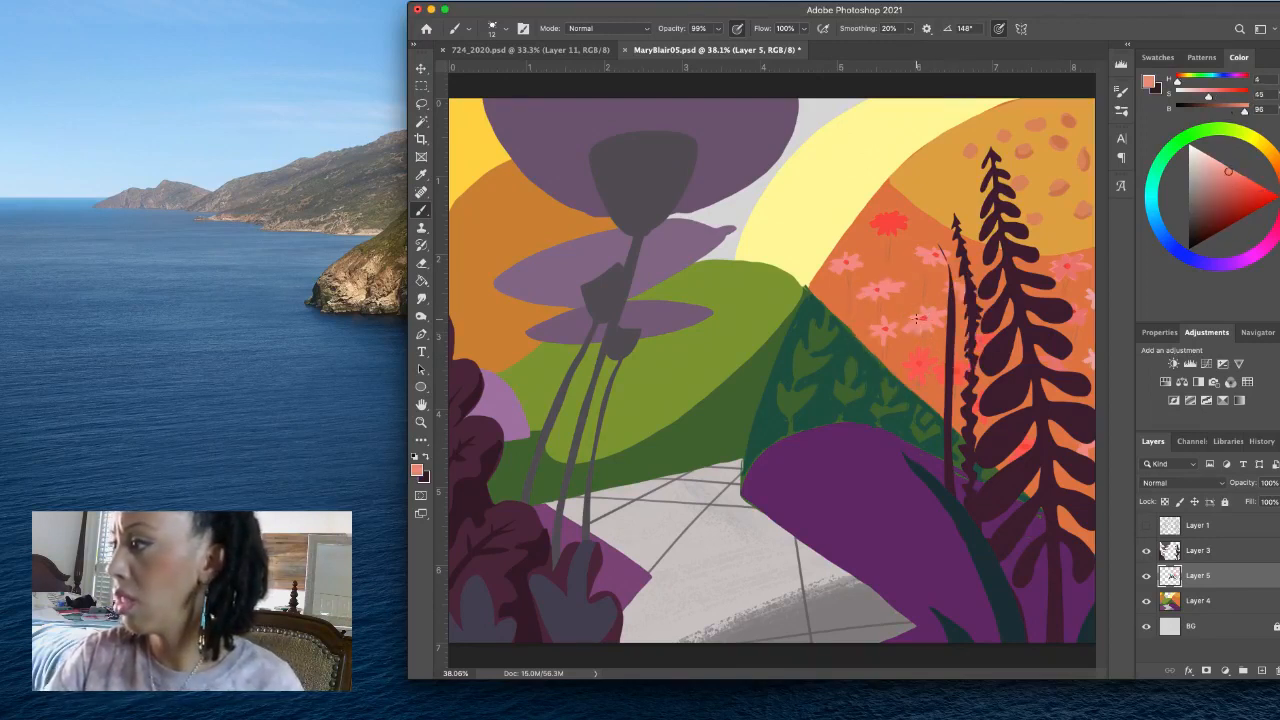
pyautogui.moveTo(919, 319); pyautogui.dragTo(917, 317)
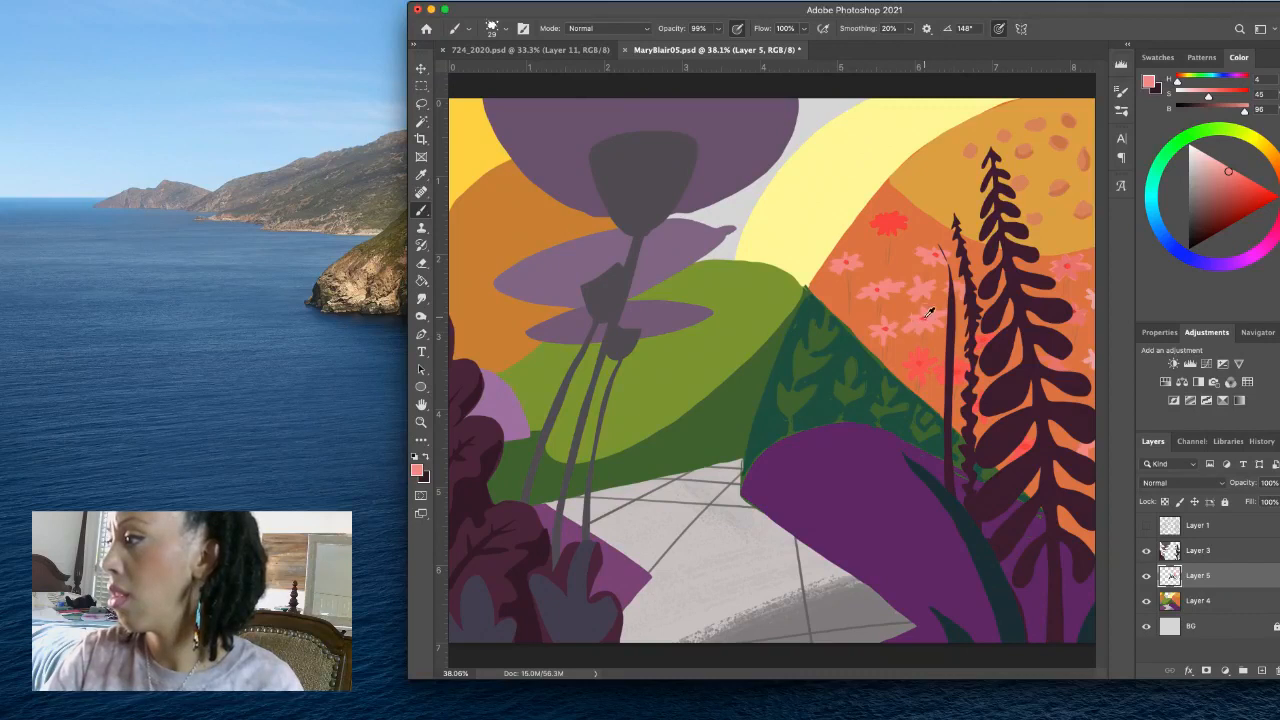
pyautogui.keyDown('alt'); pyautogui.click(927, 308); pyautogui.keyUp('alt')
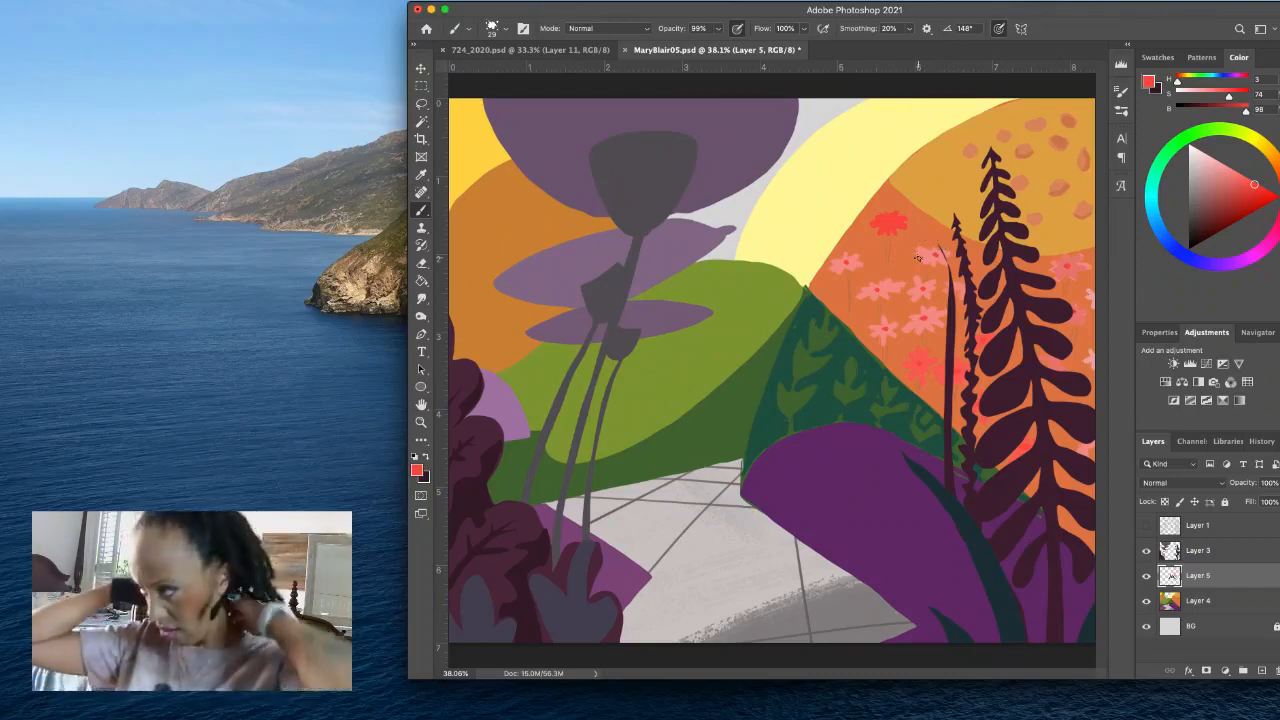
# - Sample the dots' orange (H 19, S 63, B 82) and draw curled sprouts and more dots on the golden hill's left side
pyautogui.keyDown('alt'); pyautogui.click(1052, 193); pyautogui.keyUp('alt')
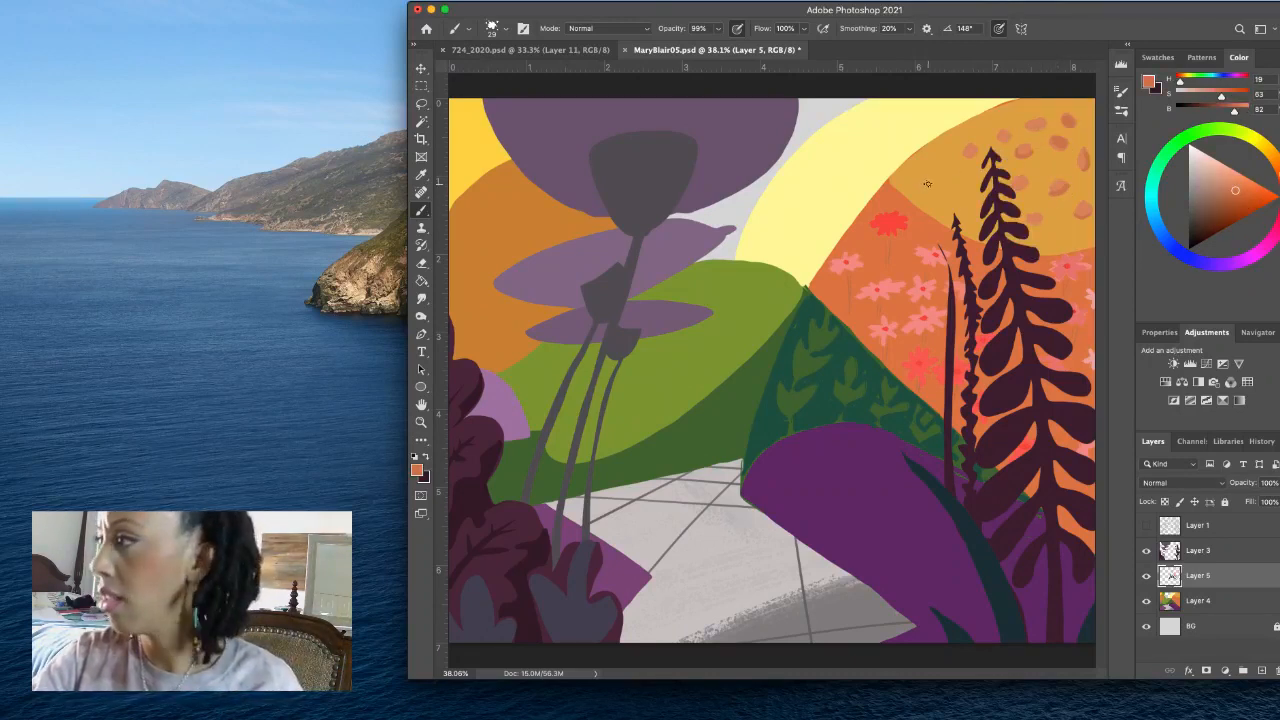
pyautogui.moveTo(928, 187)
pyautogui.mouseDown()
pyautogui.moveTo(940, 183)
pyautogui.moveTo(957, 199)
pyautogui.moveTo(960, 181)
pyautogui.moveTo(967, 237)
pyautogui.mouseUp()
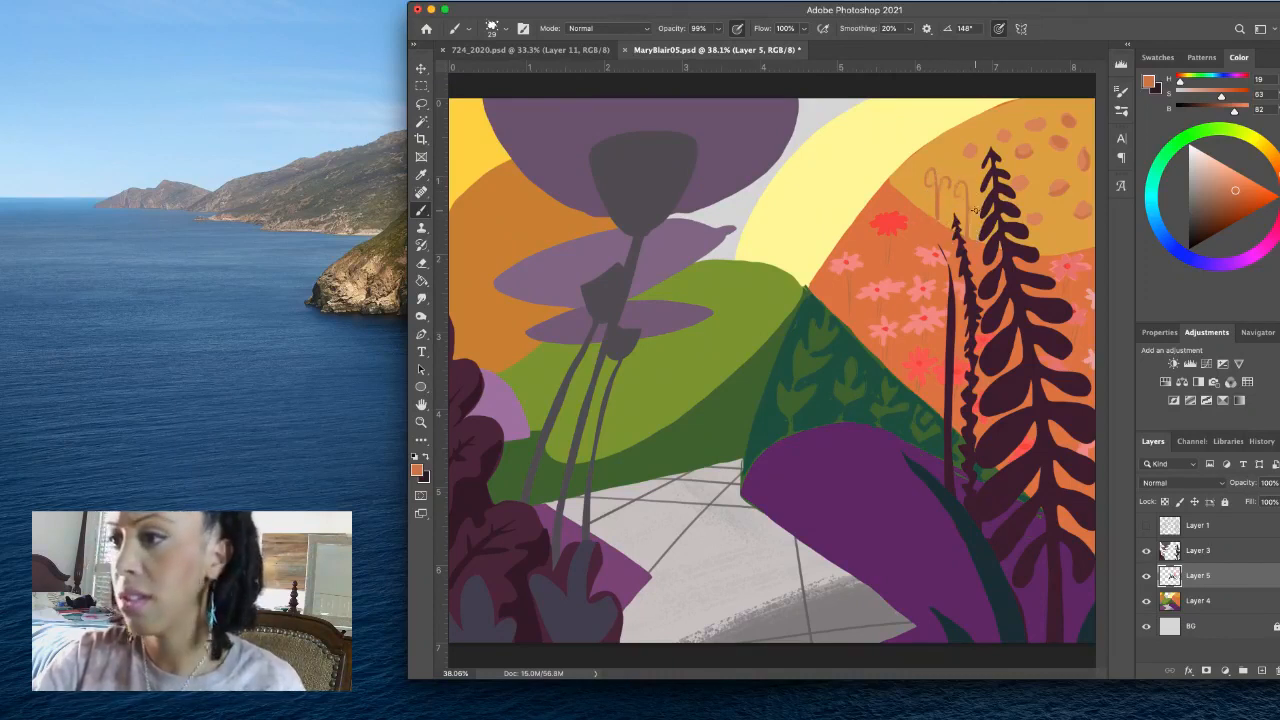
pyautogui.keyDown('alt'); pyautogui.click(974, 152); pyautogui.keyUp('alt')
pyautogui.moveTo(948, 148); pyautogui.dragTo(942, 152)
pyautogui.moveTo(926, 214)
pyautogui.mouseDown()
pyautogui.moveTo(930, 184)
pyautogui.moveTo(934, 204)
pyautogui.mouseUp()
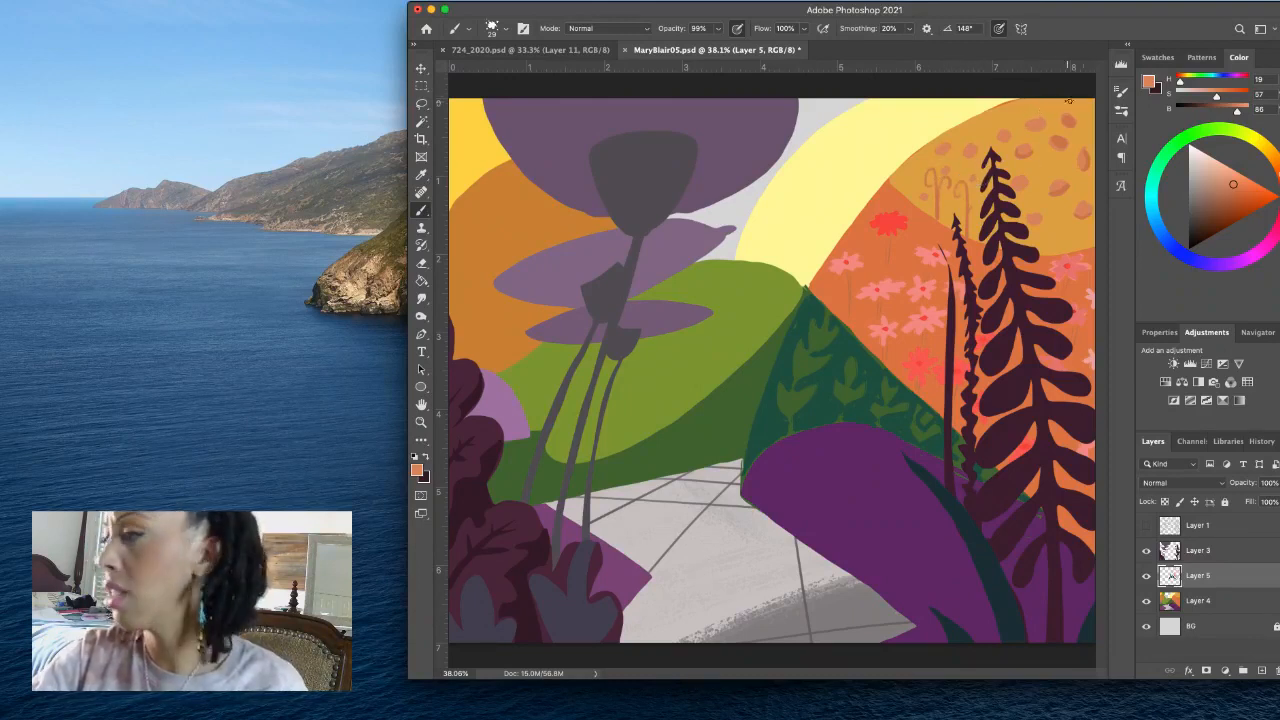
# - Sample the golden hill, mix a brighter yellow (H 47, S 72, B 93) and paint a textured highlight along its upper left edge
pyautogui.keyDown('alt'); pyautogui.click(995, 124); pyautogui.keyUp('alt')
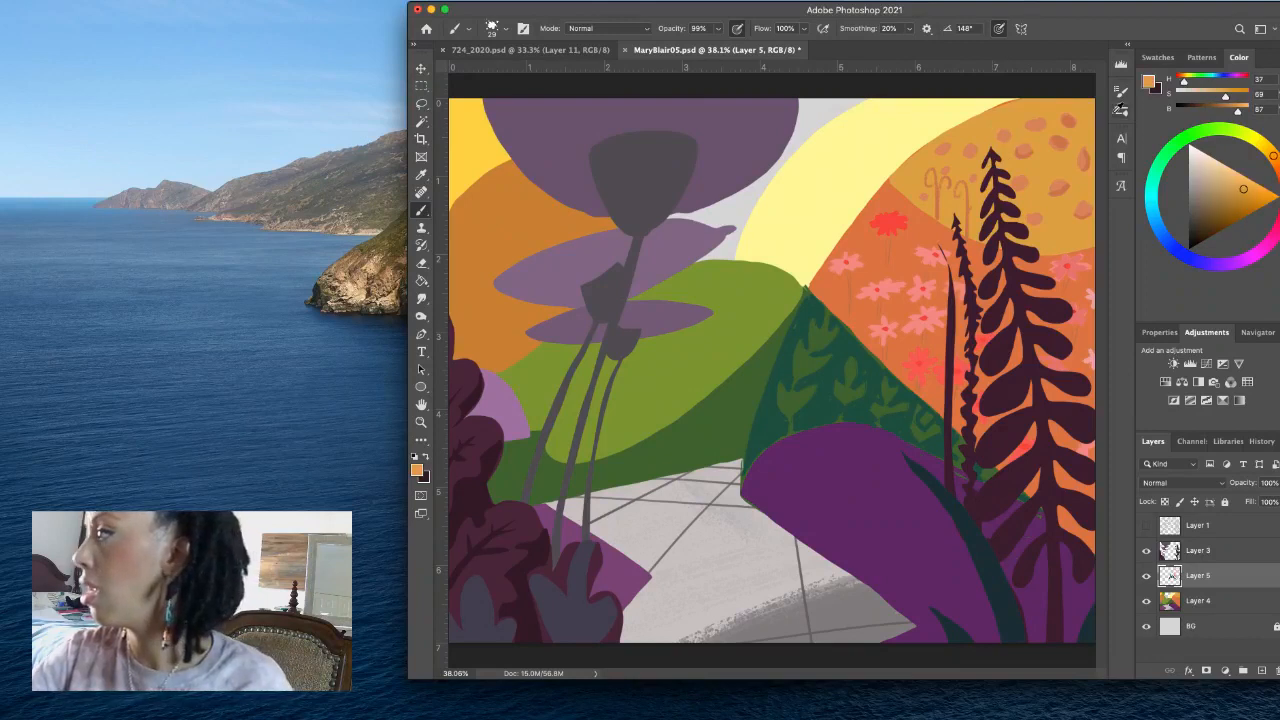
pyautogui.click(1268, 150)
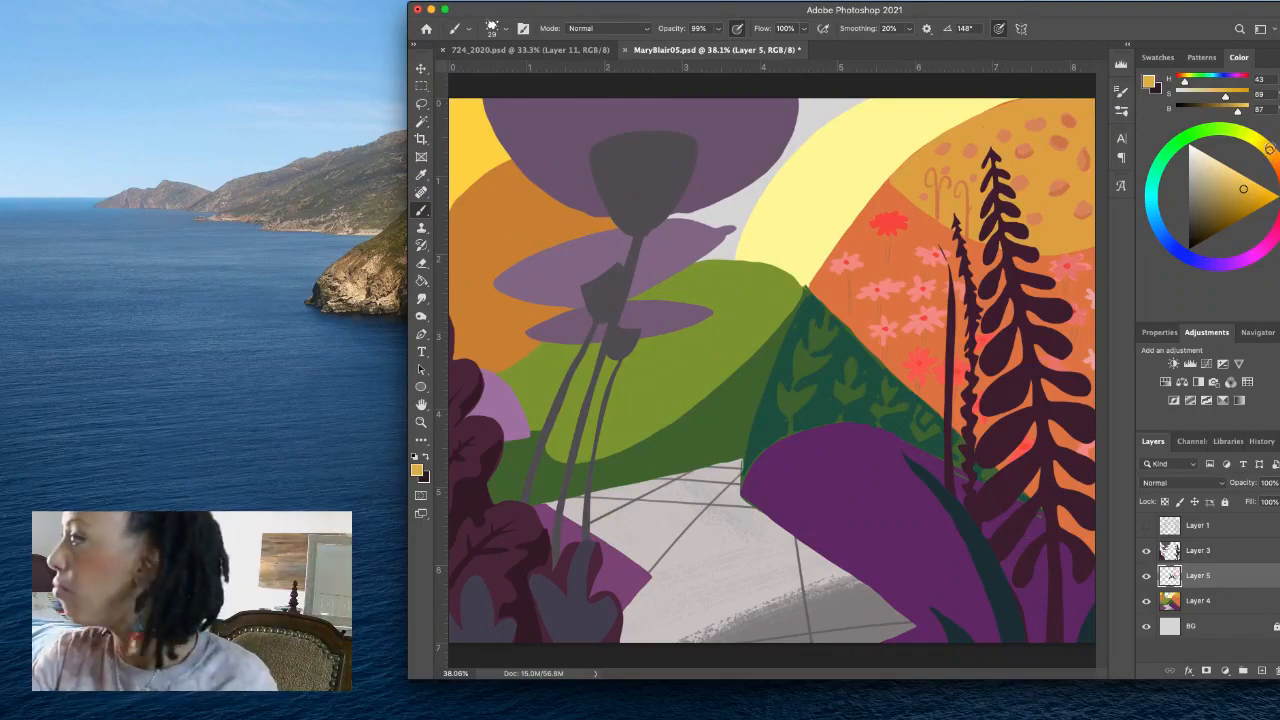
pyautogui.click(1266, 147)
pyautogui.moveTo(1245, 188); pyautogui.dragTo(1249, 186)
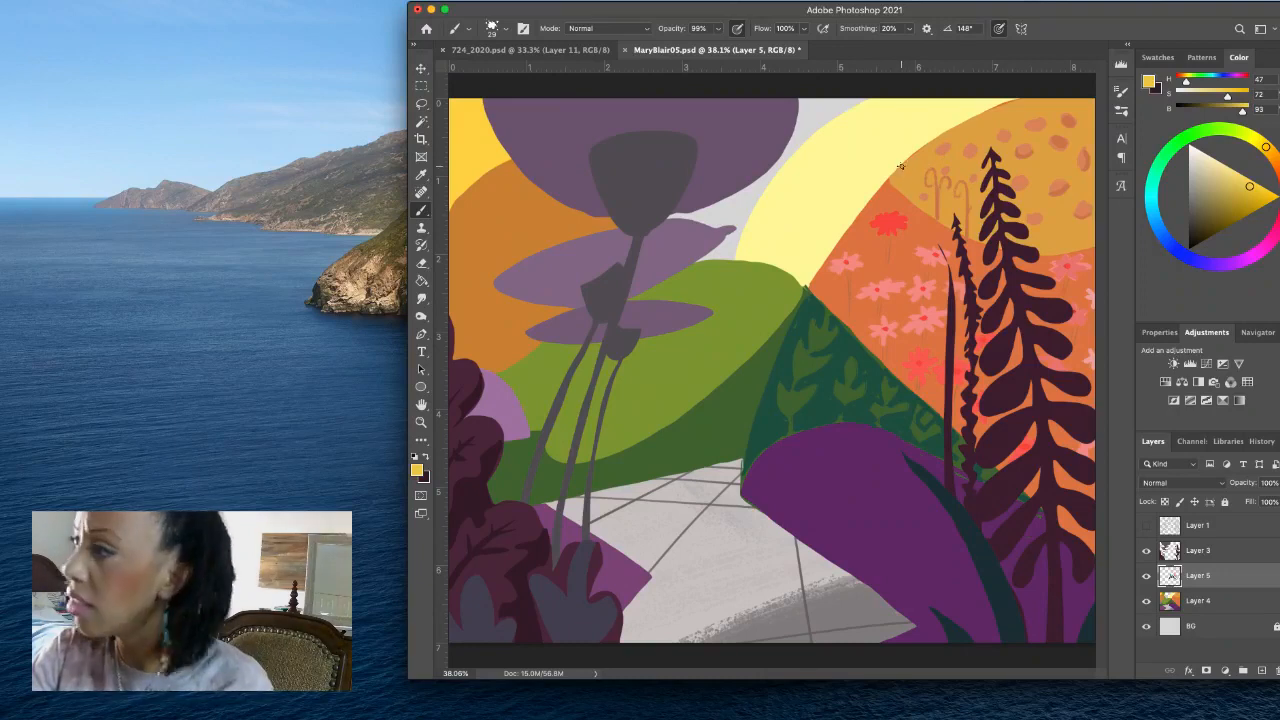
pyautogui.moveTo(902, 172); pyautogui.dragTo(1075, 86)
pyautogui.moveTo(906, 162); pyautogui.dragTo(1062, 86)
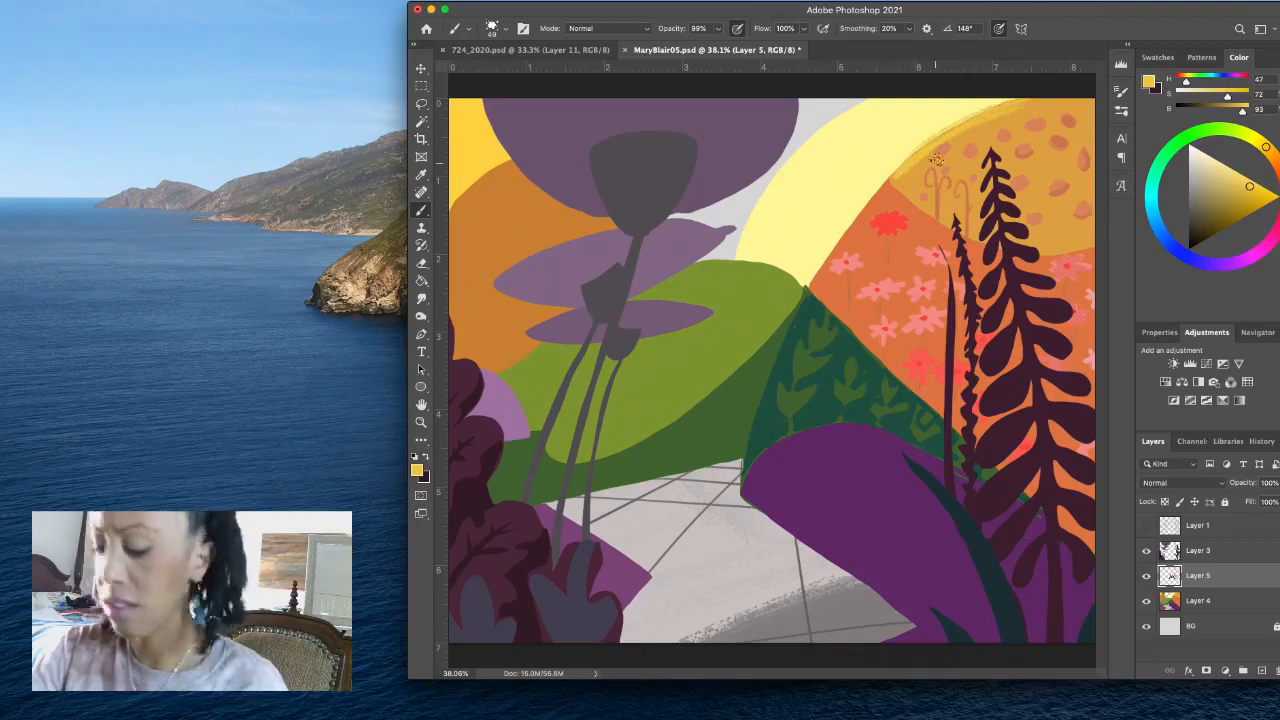
pyautogui.press('super+z')
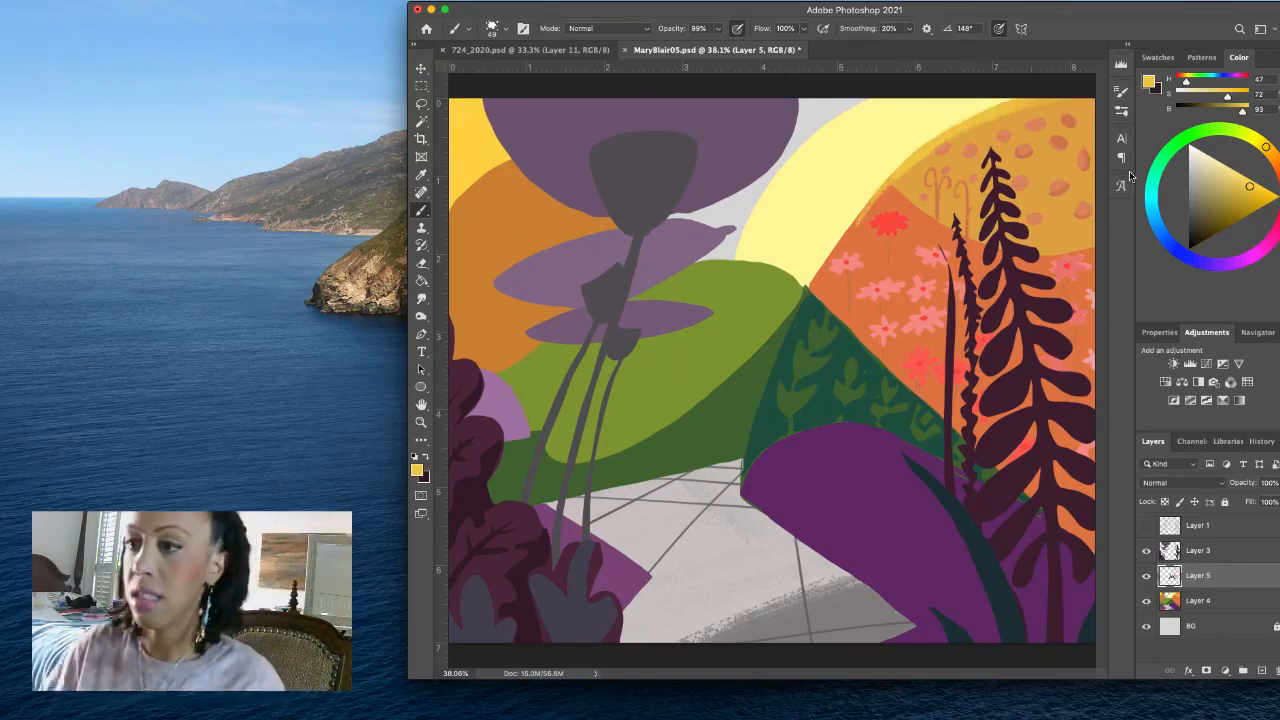
# - Sample the golden hill's colour and the dark teal (H 160, S 62, B 32), and roughen the teal hill's right edge
pyautogui.keyDown('alt'); pyautogui.click(913, 191); pyautogui.keyUp('alt')
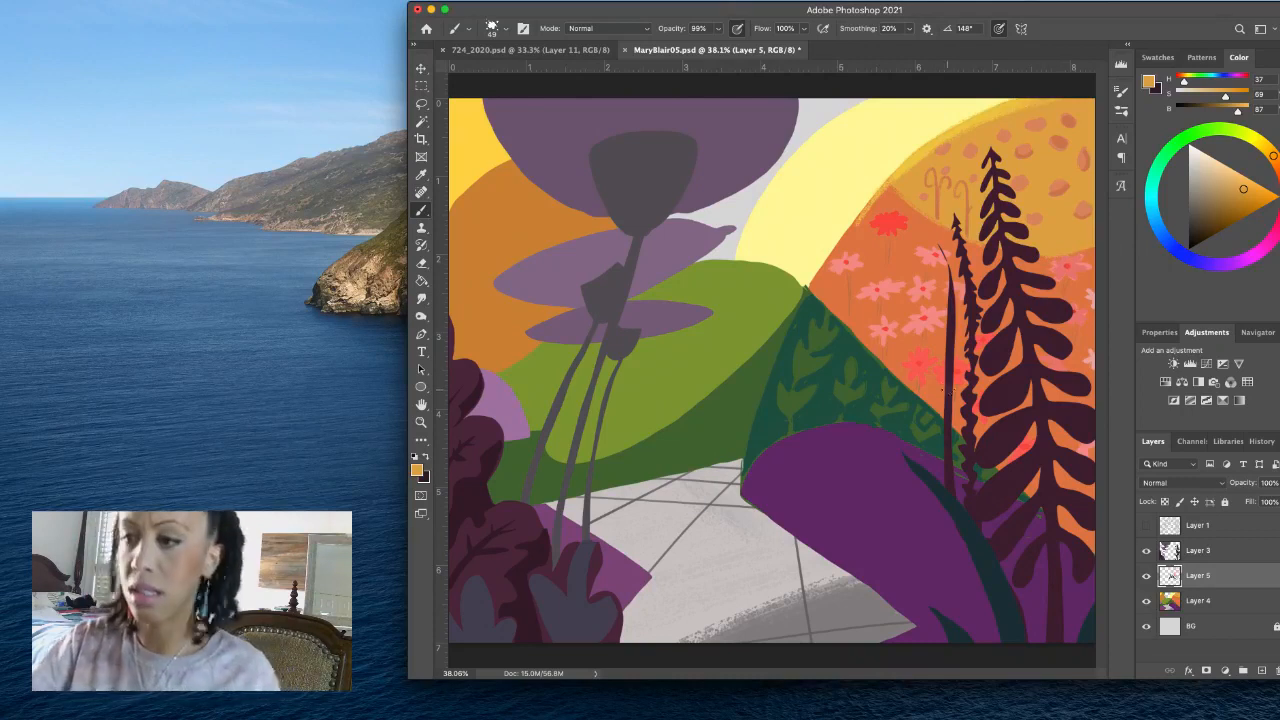
pyautogui.keyDown('alt'); pyautogui.click(856, 338); pyautogui.keyUp('alt')
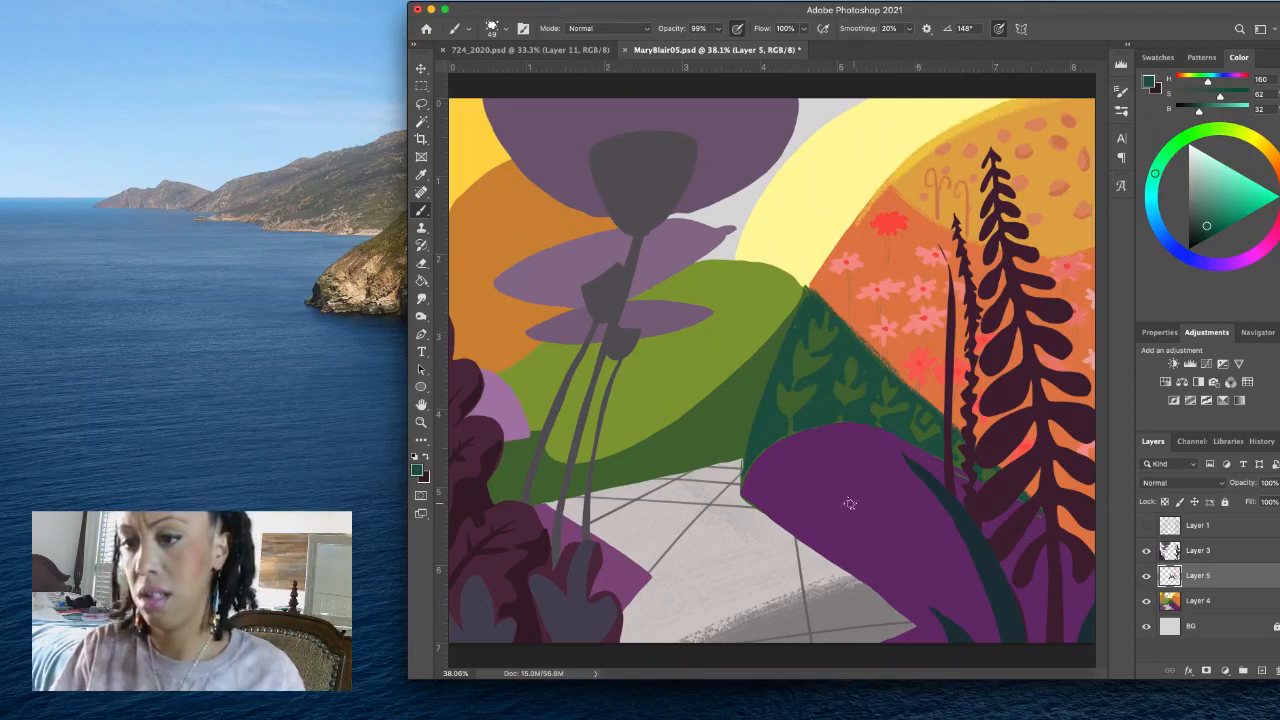
# - Paint textured dark teal (H 160, S 62, B 32) shading over the green hill's shadowed slope, blending in its sampled dark green (H 100, S 51, B 40)
pyautogui.moveTo(707, 421); pyautogui.dragTo(731, 403)
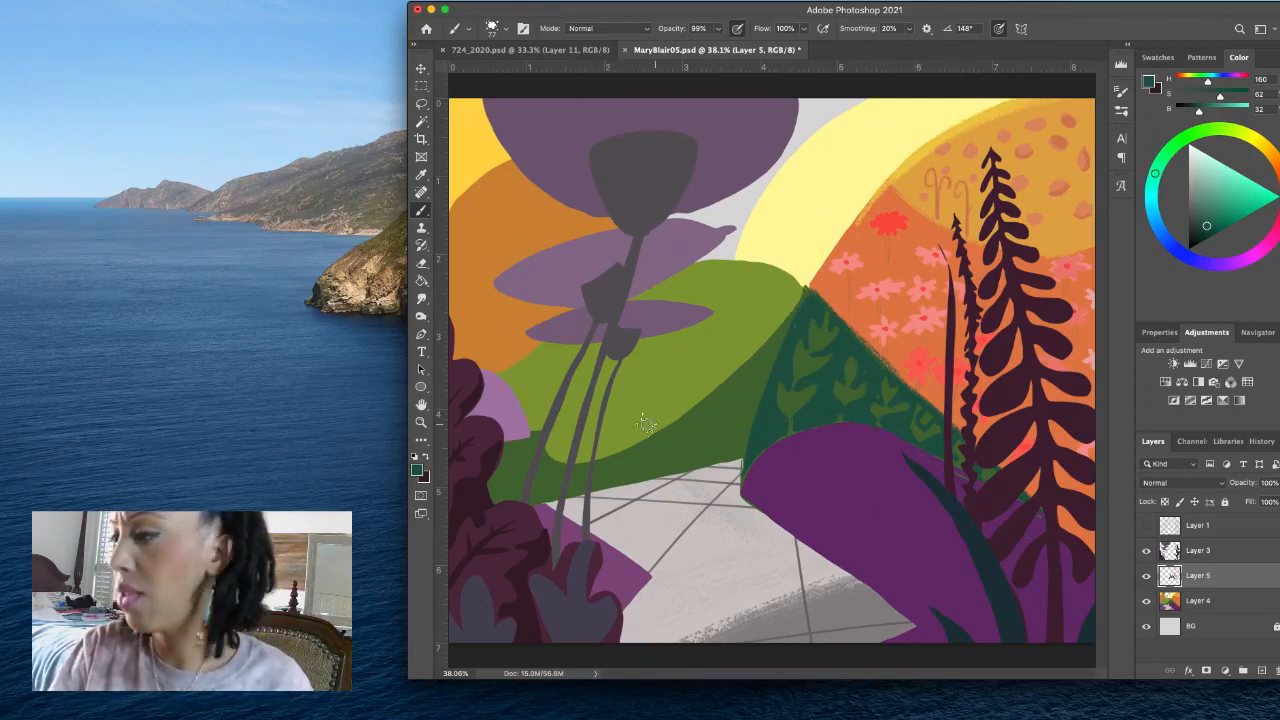
pyautogui.moveTo(556, 458)
pyautogui.mouseDown()
pyautogui.moveTo(652, 426)
pyautogui.moveTo(587, 463)
pyautogui.moveTo(729, 372)
pyautogui.moveTo(631, 438)
pyautogui.moveTo(643, 440)
pyautogui.moveTo(772, 315)
pyautogui.moveTo(740, 375)
pyautogui.moveTo(612, 461)
pyautogui.moveTo(775, 312)
pyautogui.moveTo(747, 374)
pyautogui.moveTo(594, 466)
pyautogui.moveTo(772, 324)
pyautogui.moveTo(683, 438)
pyautogui.moveTo(619, 463)
pyautogui.moveTo(748, 365)
pyautogui.moveTo(584, 471)
pyautogui.moveTo(708, 412)
pyautogui.moveTo(752, 359)
pyautogui.moveTo(606, 463)
pyautogui.moveTo(725, 382)
pyautogui.mouseUp()
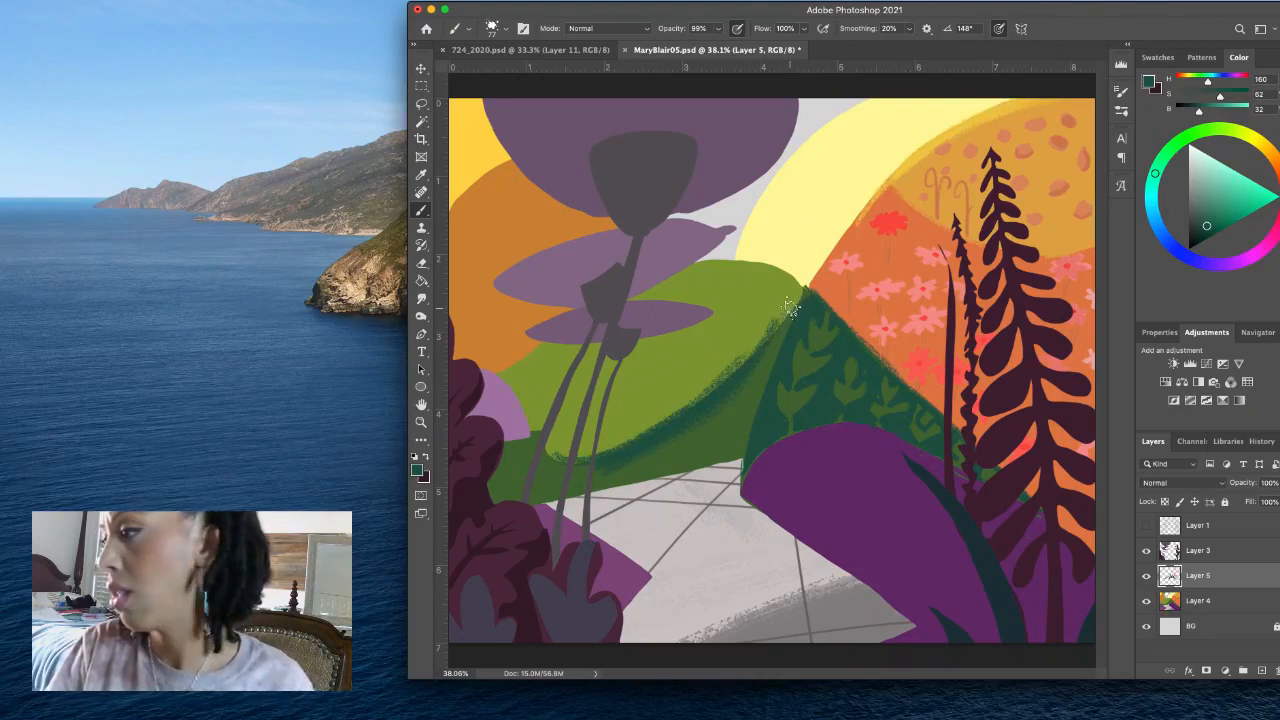
pyautogui.keyDown('alt'); pyautogui.click(751, 392); pyautogui.keyUp('alt')
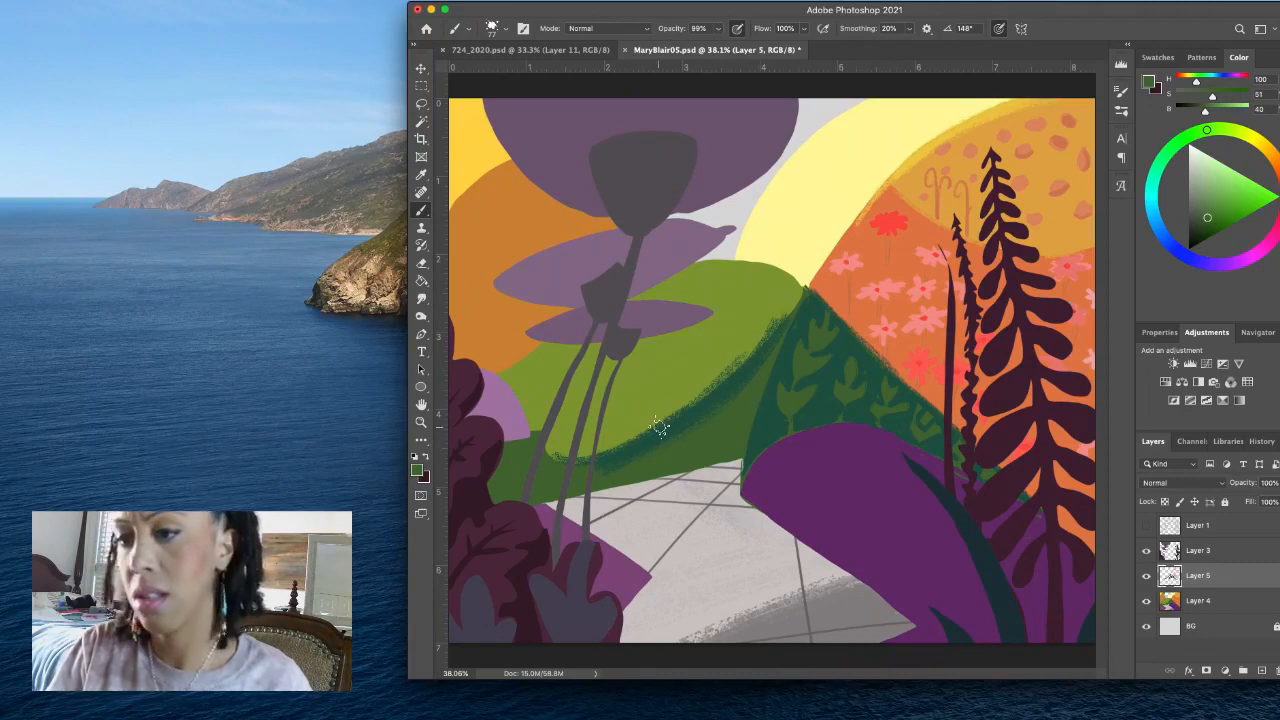
pyautogui.keyDown('alt'); pyautogui.click(712, 400); pyautogui.keyUp('alt')
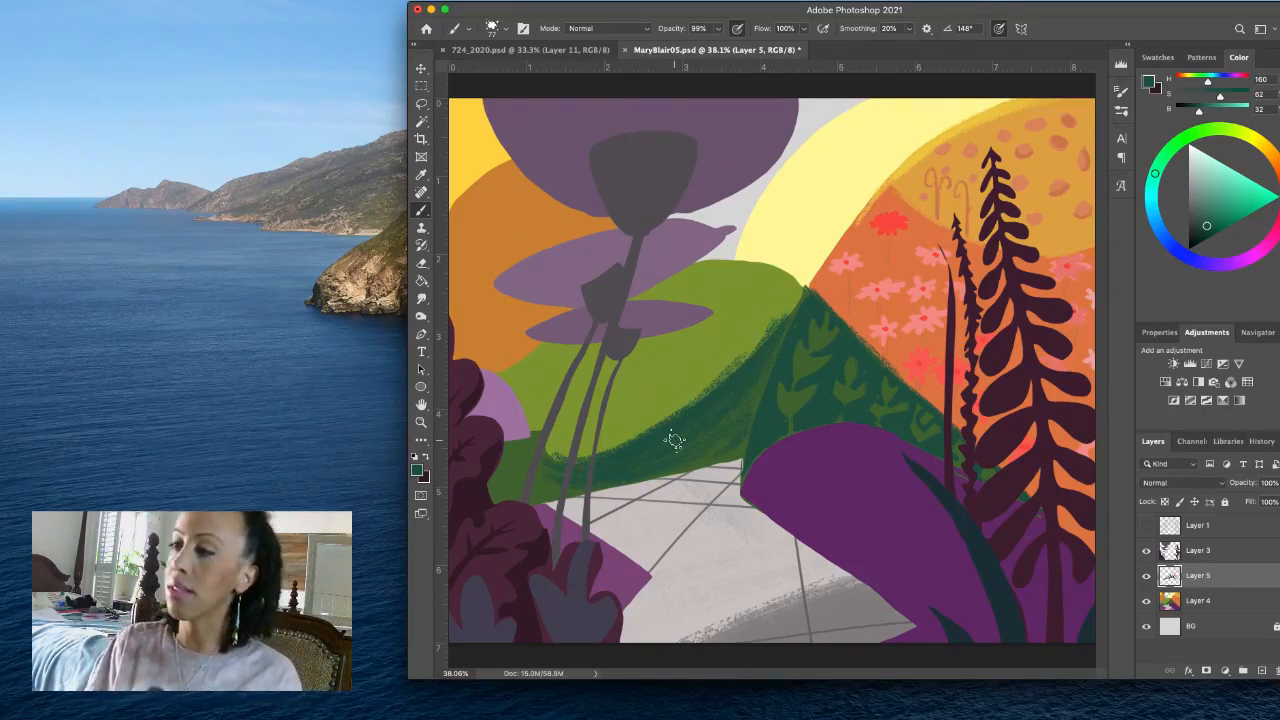
# - Sample the light green hill, mix a duller green (H 74, S 57, B 52), brush texture over it and soften with its original green
pyautogui.keyDown('alt'); pyautogui.click(778, 305); pyautogui.keyUp('alt')
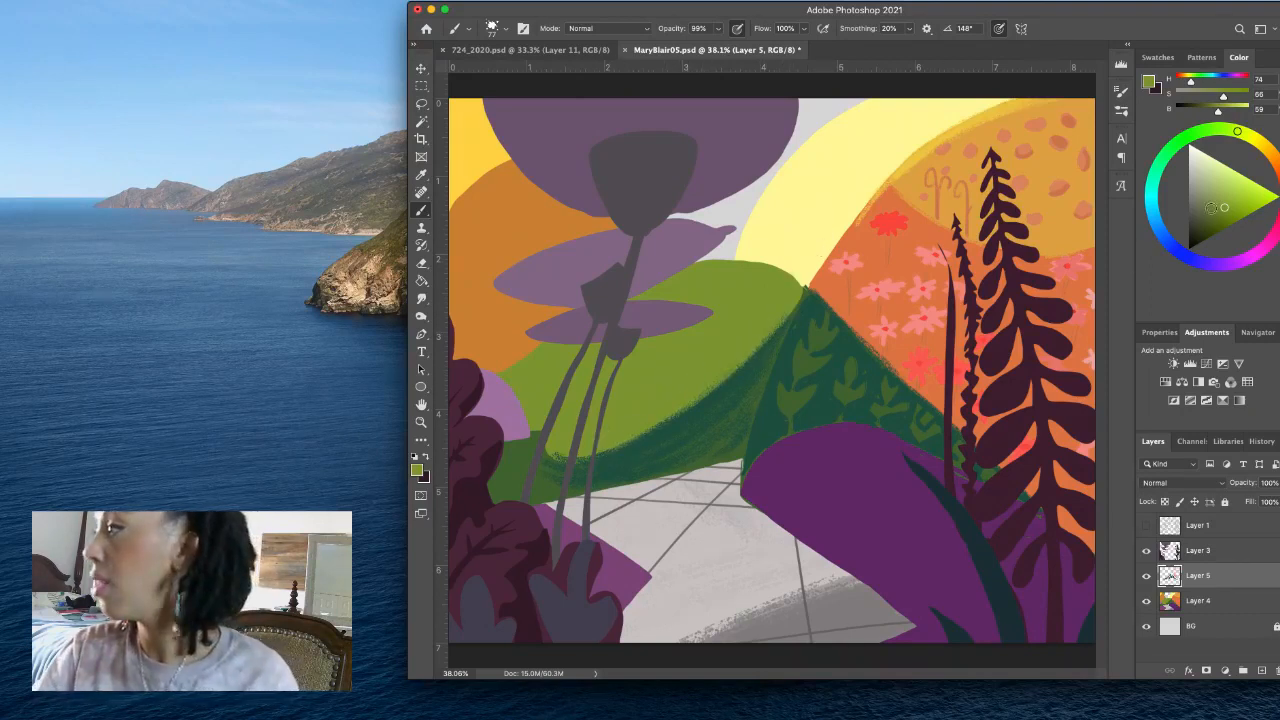
pyautogui.click(1215, 210)
pyautogui.moveTo(640, 377); pyautogui.dragTo(656, 377)
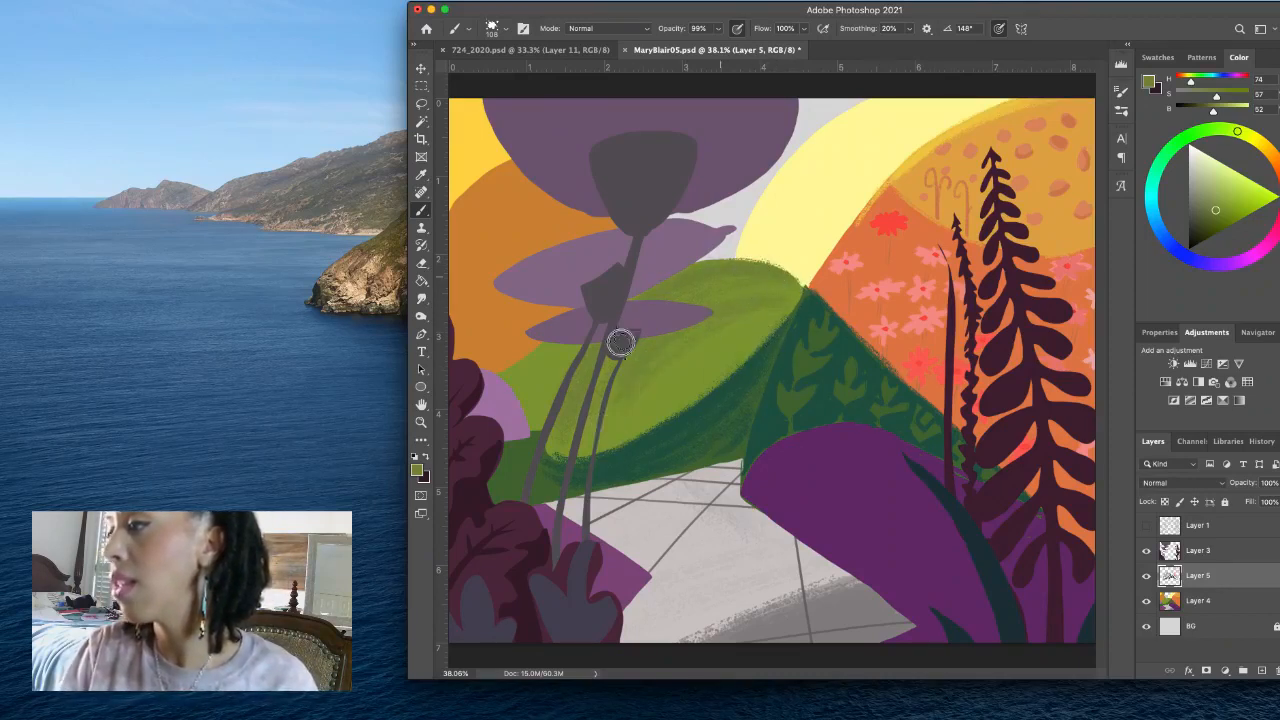
pyautogui.keyDown('alt'); pyautogui.click(716, 348); pyautogui.keyUp('alt')
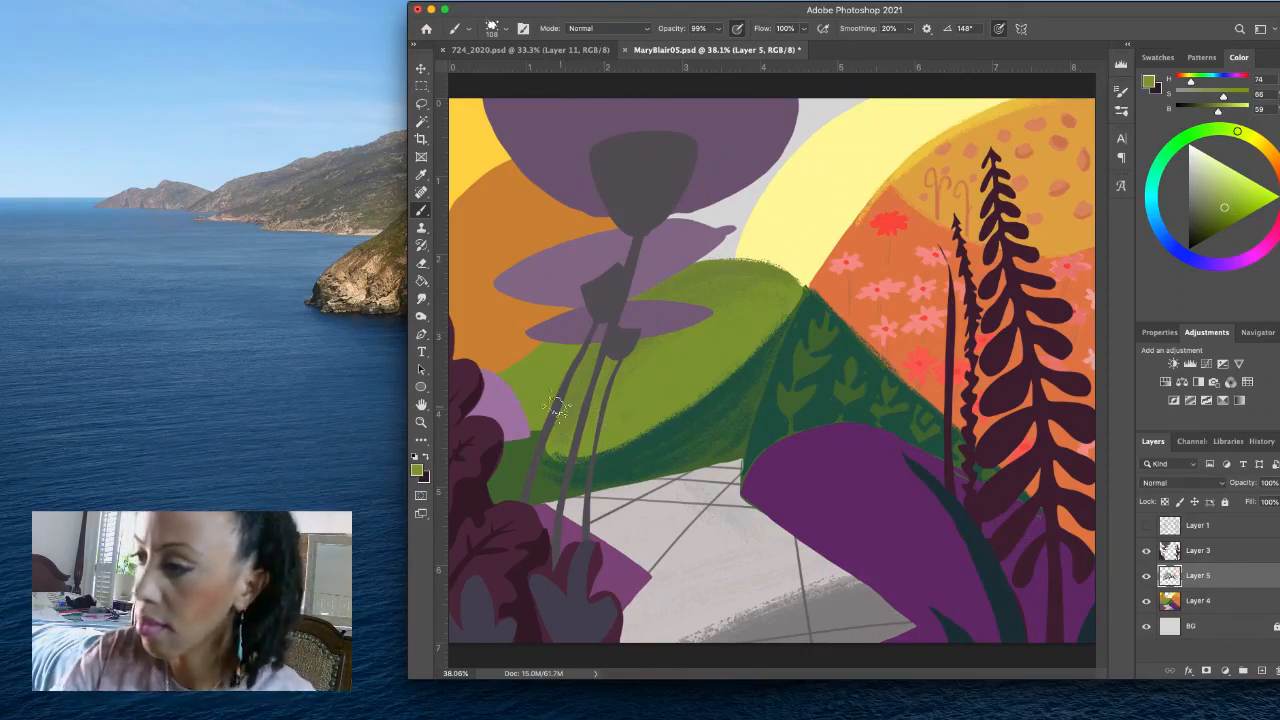
# - Roughen the edges of the lilac mound and the orange hill using sampled lilac (H 299, S 29, B 64), dark green and orange (H 31, S 74, B 80)
pyautogui.keyDown('alt'); pyautogui.click(521, 408); pyautogui.keyUp('alt')
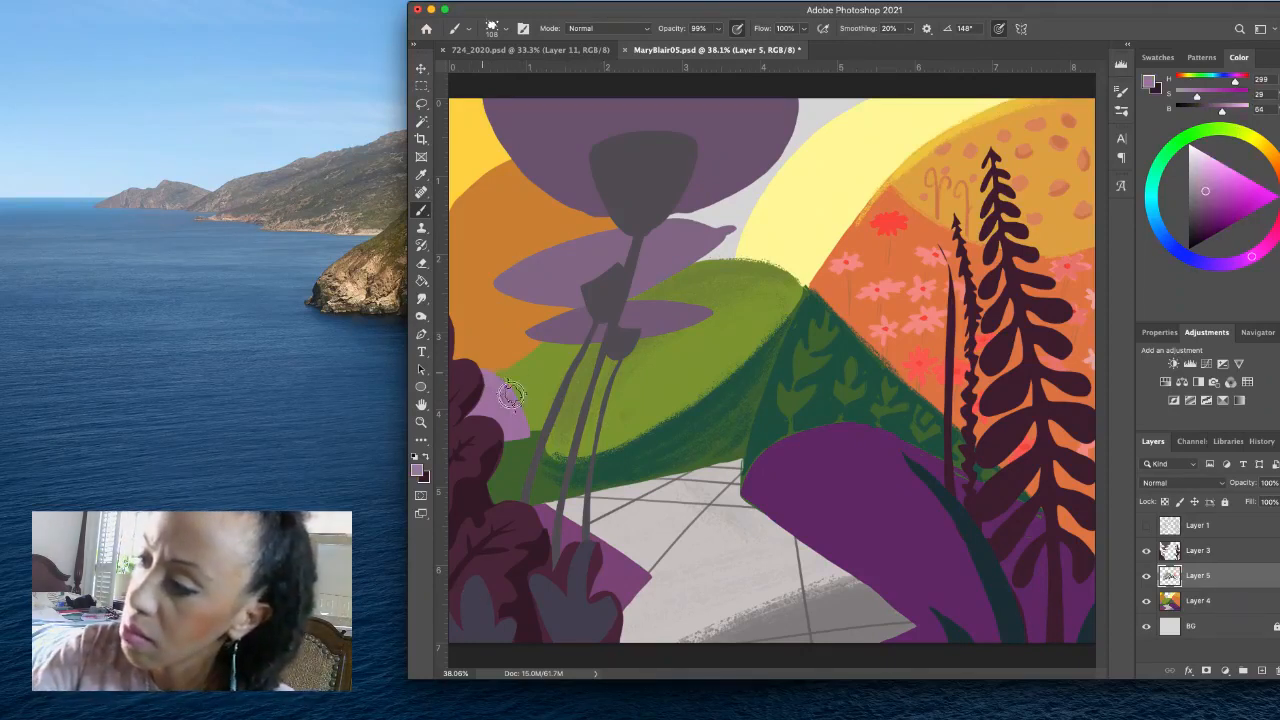
pyautogui.moveTo(505, 381)
pyautogui.mouseDown()
pyautogui.moveTo(522, 430)
pyautogui.moveTo(514, 419)
pyautogui.moveTo(508, 476)
pyautogui.moveTo(528, 428)
pyautogui.mouseUp()
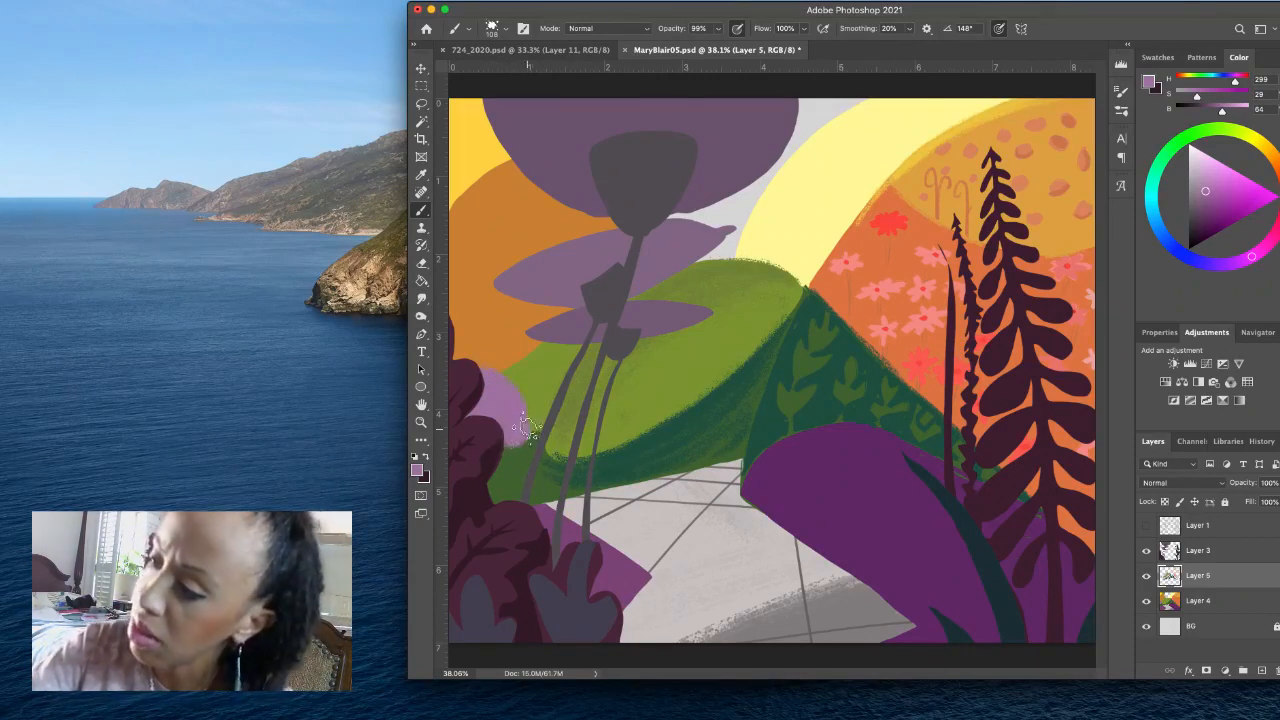
pyautogui.keyDown('alt'); pyautogui.click(516, 446); pyautogui.keyUp('alt')
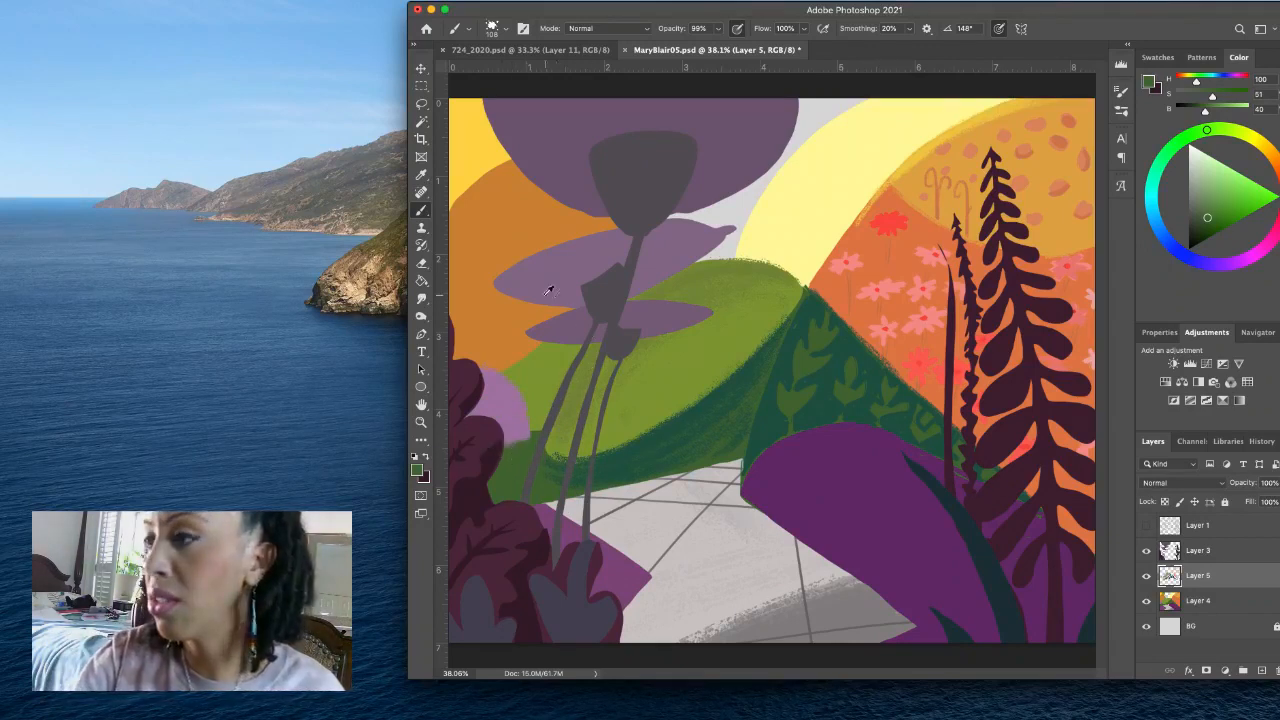
pyautogui.keyDown('alt'); pyautogui.click(476, 200); pyautogui.keyUp('alt')
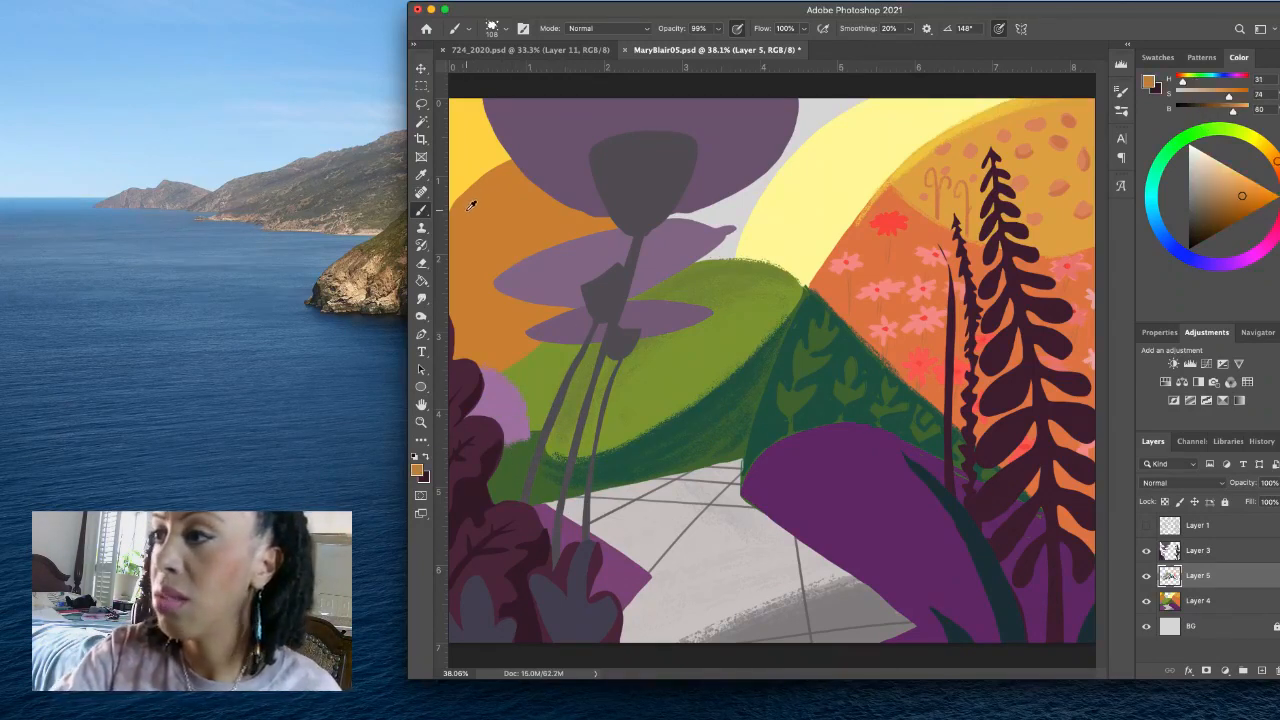
pyautogui.moveTo(508, 166)
pyautogui.mouseDown()
pyautogui.moveTo(456, 212)
pyautogui.moveTo(529, 158)
pyautogui.mouseUp()
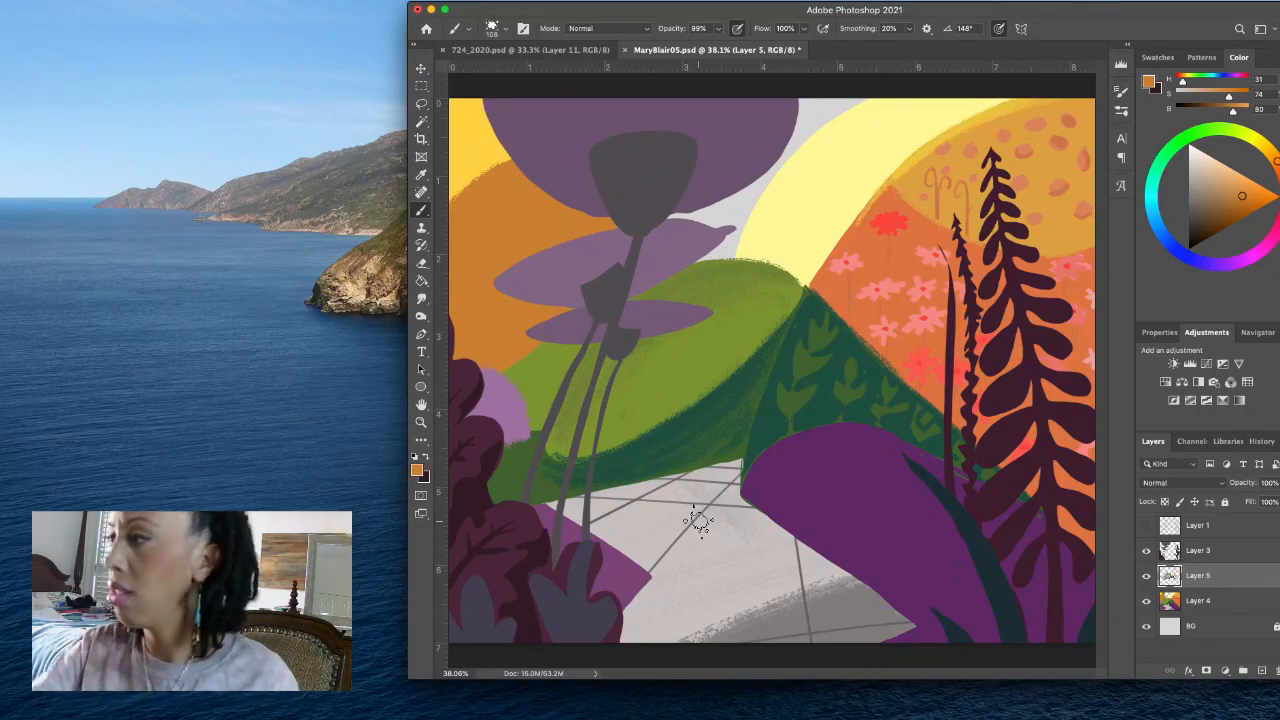
# - Mix a deeper yellow (H 52, S 74, B 95), fill the pale yellow hill's lower section, refine its border with pale yellow, and save the file
pyautogui.keyDown('alt'); pyautogui.click(1043, 155); pyautogui.keyUp('alt')
pyautogui.click(1253, 157)
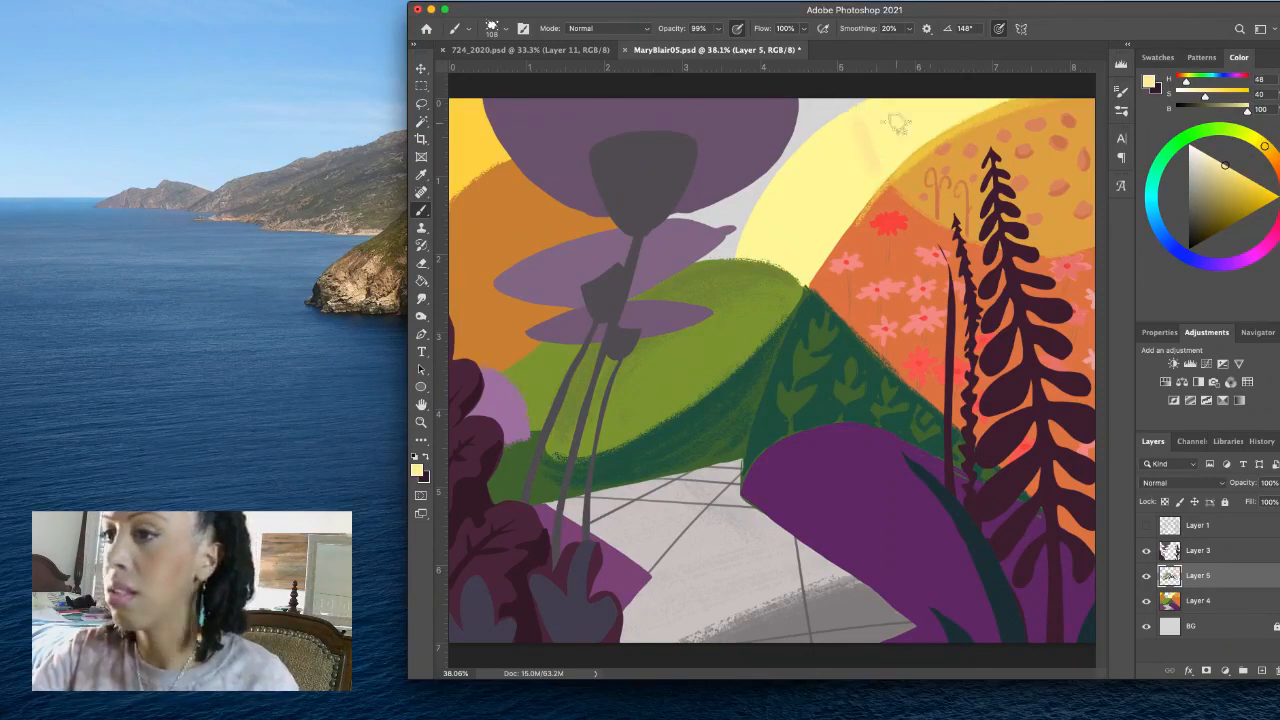
pyautogui.click(1261, 142)
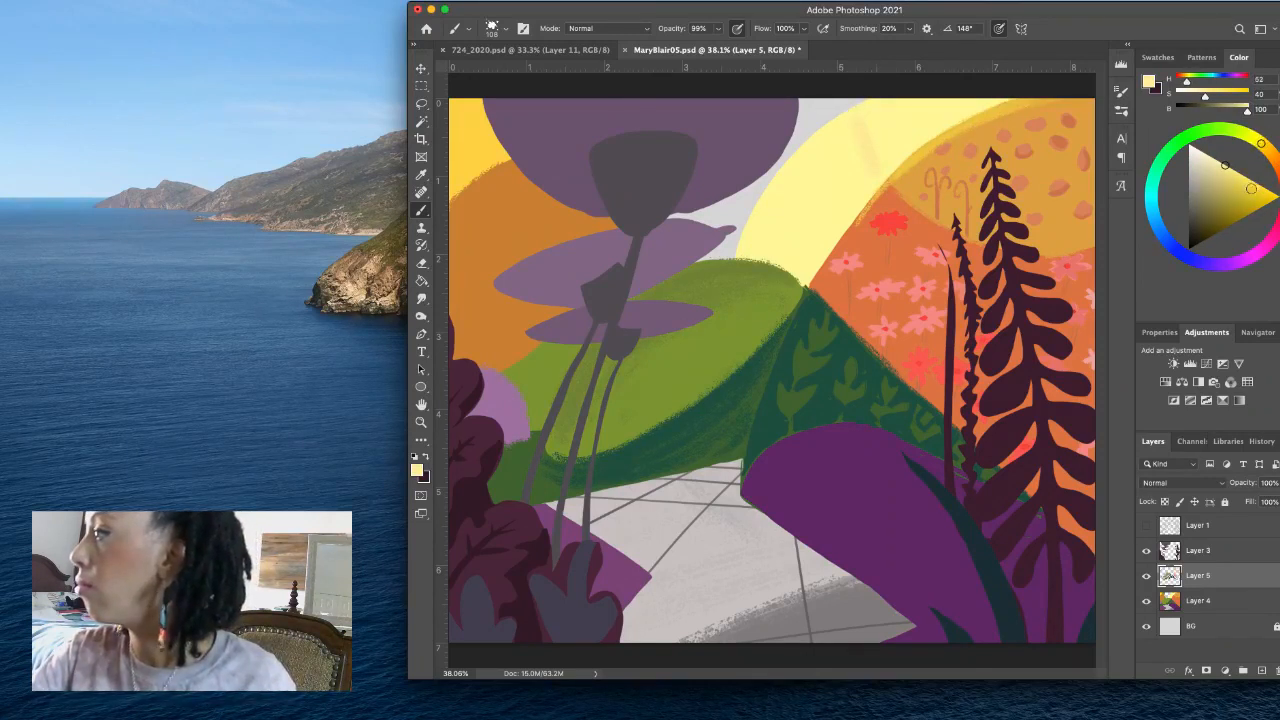
pyautogui.click(1252, 187)
pyautogui.moveTo(862, 120)
pyautogui.mouseDown()
pyautogui.moveTo(874, 162)
pyautogui.moveTo(863, 139)
pyautogui.moveTo(870, 181)
pyautogui.moveTo(827, 236)
pyautogui.mouseUp()
pyautogui.moveTo(876, 174); pyautogui.dragTo(826, 238)
pyautogui.moveTo(874, 178)
pyautogui.mouseDown()
pyautogui.moveTo(807, 270)
pyautogui.moveTo(740, 251)
pyautogui.moveTo(801, 264)
pyautogui.moveTo(748, 250)
pyautogui.moveTo(798, 273)
pyautogui.mouseUp()
pyautogui.moveTo(830, 231)
pyautogui.mouseDown()
pyautogui.moveTo(812, 262)
pyautogui.moveTo(769, 203)
pyautogui.mouseUp()
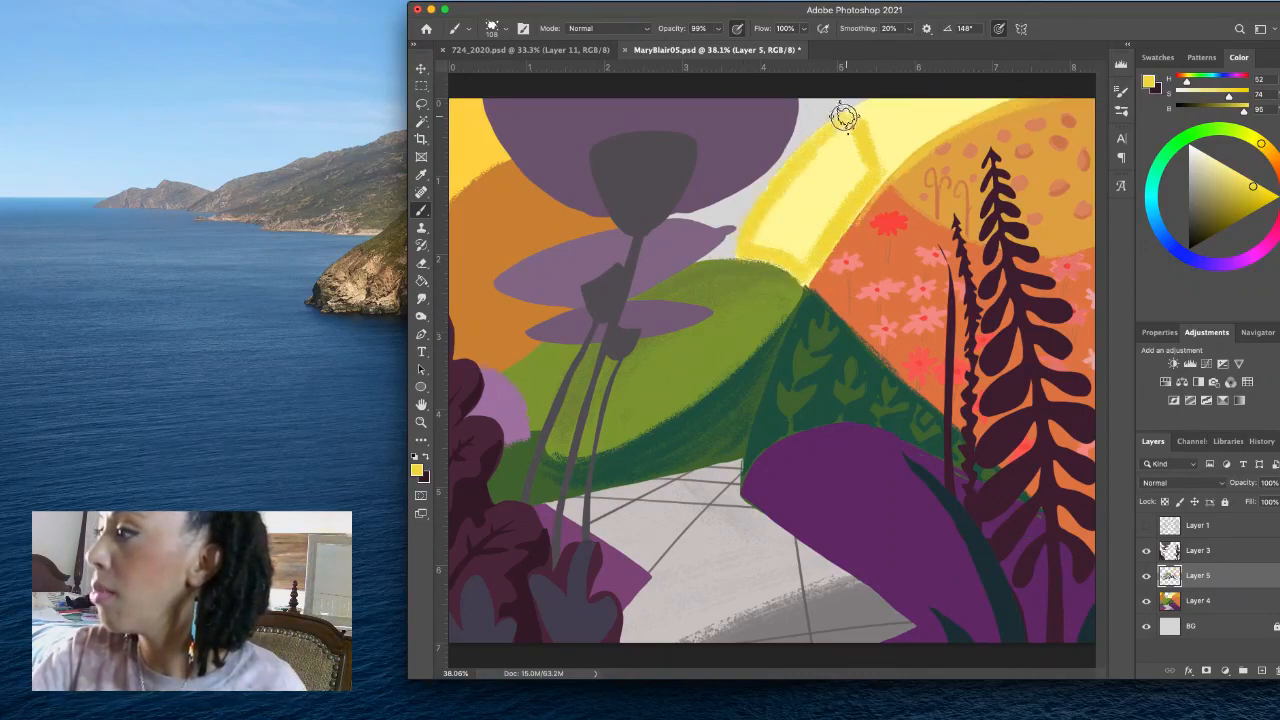
pyautogui.moveTo(846, 114)
pyautogui.mouseDown()
pyautogui.moveTo(752, 246)
pyautogui.moveTo(768, 240)
pyautogui.moveTo(799, 264)
pyautogui.moveTo(796, 197)
pyautogui.moveTo(797, 212)
pyautogui.moveTo(800, 195)
pyautogui.moveTo(833, 181)
pyautogui.moveTo(804, 262)
pyautogui.moveTo(821, 224)
pyautogui.moveTo(788, 226)
pyautogui.moveTo(826, 165)
pyautogui.moveTo(797, 193)
pyautogui.moveTo(817, 146)
pyautogui.moveTo(847, 164)
pyautogui.moveTo(844, 152)
pyautogui.moveTo(859, 179)
pyautogui.moveTo(847, 137)
pyautogui.moveTo(859, 183)
pyautogui.moveTo(842, 125)
pyautogui.moveTo(863, 173)
pyautogui.moveTo(861, 137)
pyautogui.moveTo(843, 122)
pyautogui.moveTo(839, 151)
pyautogui.moveTo(866, 143)
pyautogui.moveTo(863, 185)
pyautogui.moveTo(804, 263)
pyautogui.moveTo(784, 197)
pyautogui.mouseUp()
pyautogui.moveTo(800, 275)
pyautogui.mouseDown()
pyautogui.moveTo(753, 252)
pyautogui.moveTo(775, 236)
pyautogui.moveTo(806, 275)
pyautogui.moveTo(888, 167)
pyautogui.moveTo(879, 175)
pyautogui.moveTo(847, 126)
pyautogui.moveTo(869, 98)
pyautogui.moveTo(794, 183)
pyautogui.moveTo(886, 110)
pyautogui.moveTo(816, 146)
pyautogui.moveTo(775, 188)
pyautogui.moveTo(829, 123)
pyautogui.moveTo(865, 97)
pyautogui.moveTo(798, 170)
pyautogui.moveTo(831, 129)
pyautogui.moveTo(907, 80)
pyautogui.moveTo(895, 122)
pyautogui.mouseUp()
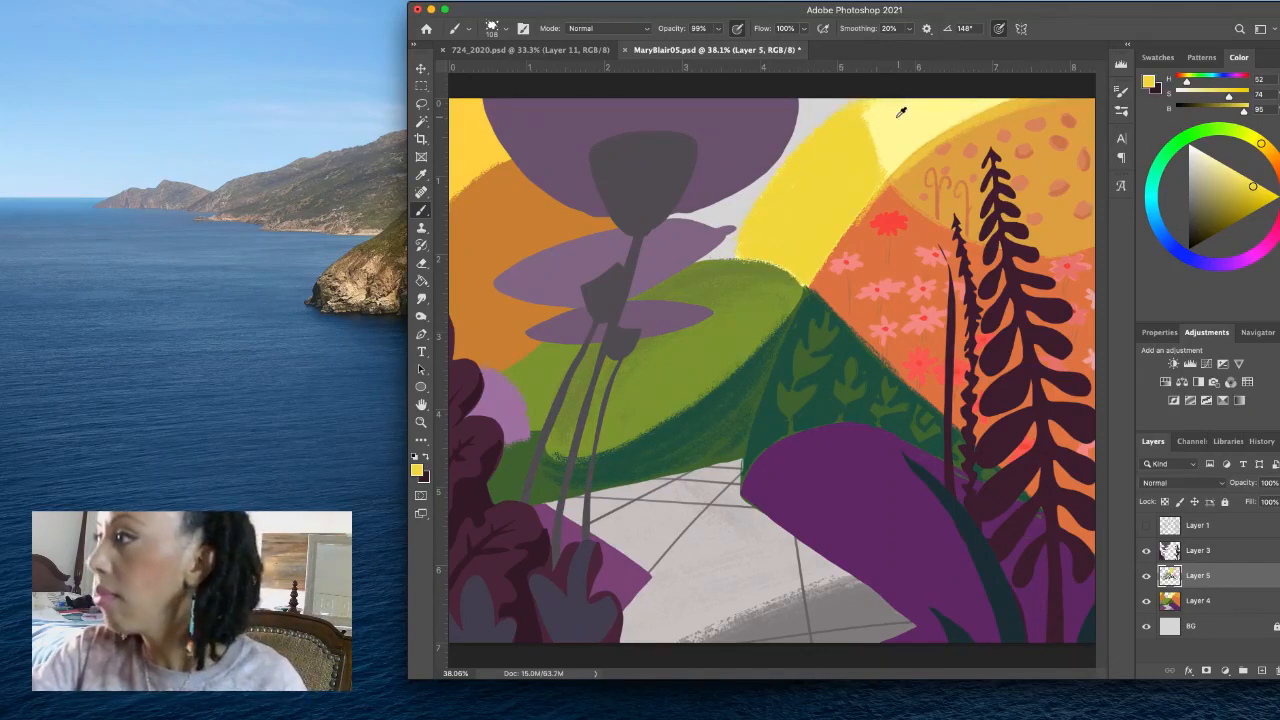
pyautogui.keyDown('alt'); pyautogui.click(899, 114); pyautogui.keyUp('alt')
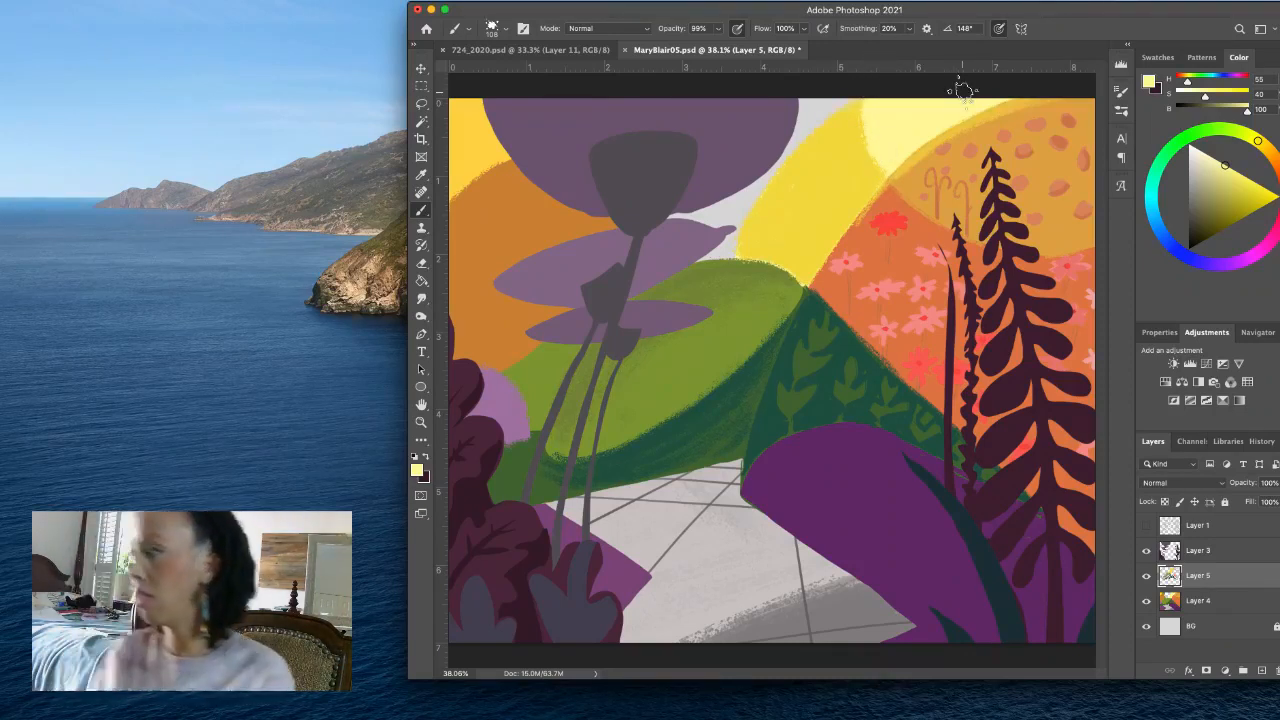
pyautogui.press('super+s')
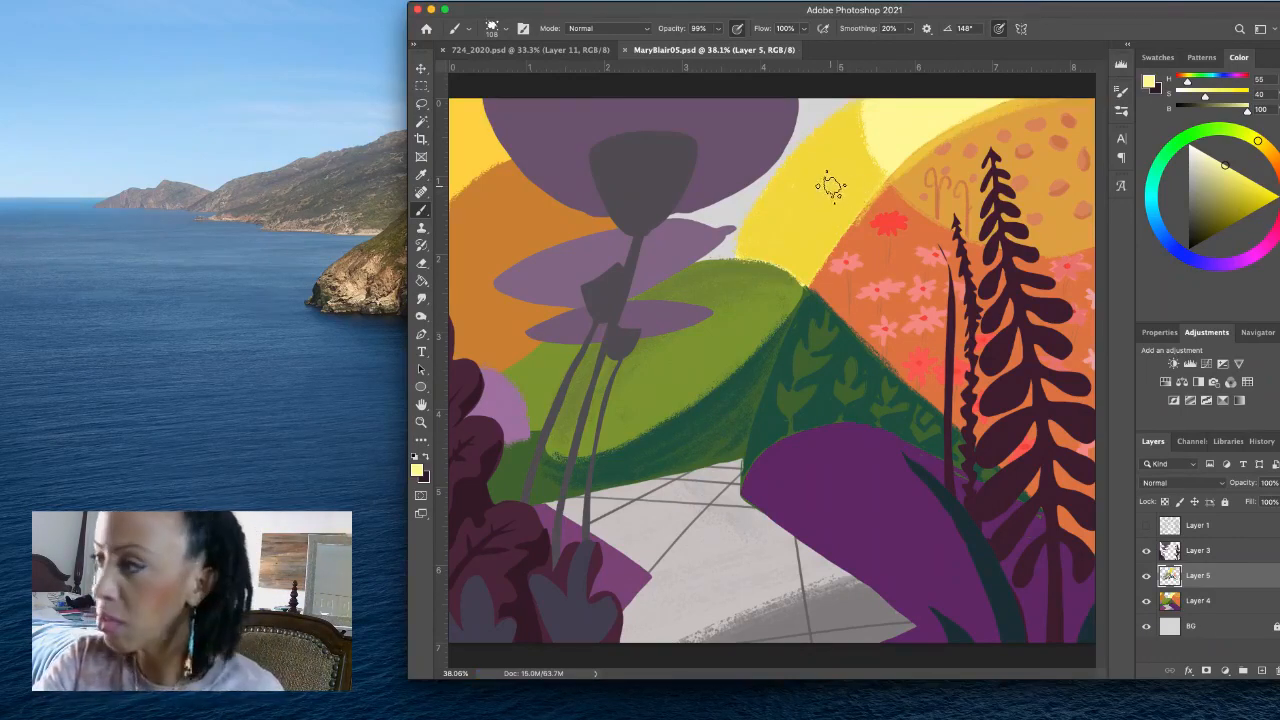
# - Reduce the brush size to 39 for fine pattern details
pyautogui.moveTo(829, 186); pyautogui.dragTo(845, 172)
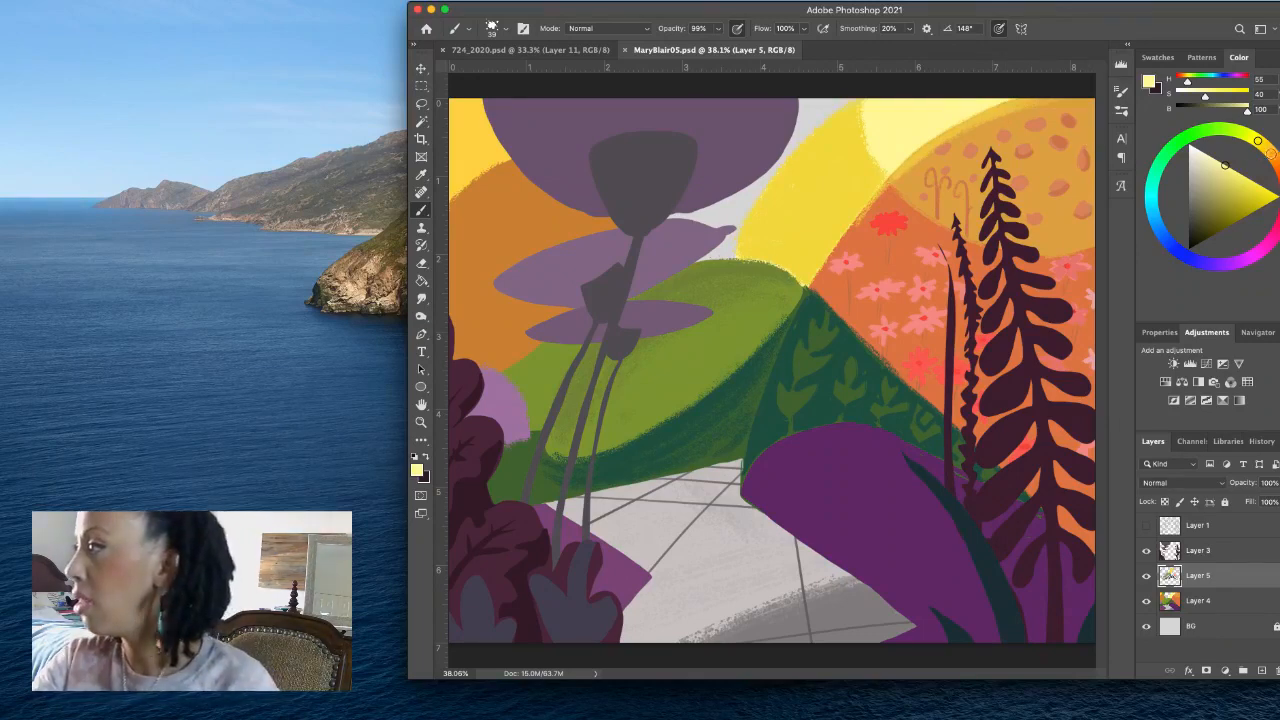
pyautogui.click(1267, 146)
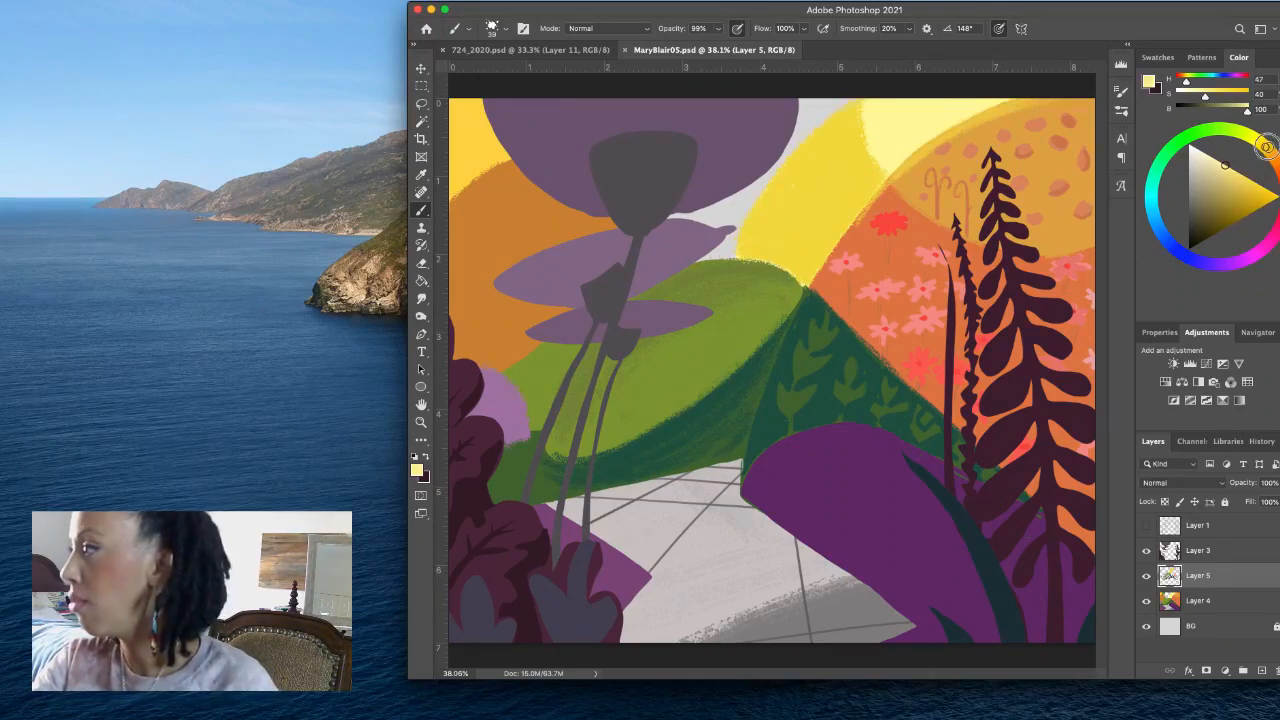
pyautogui.moveTo(1265, 147); pyautogui.dragTo(1258, 191)
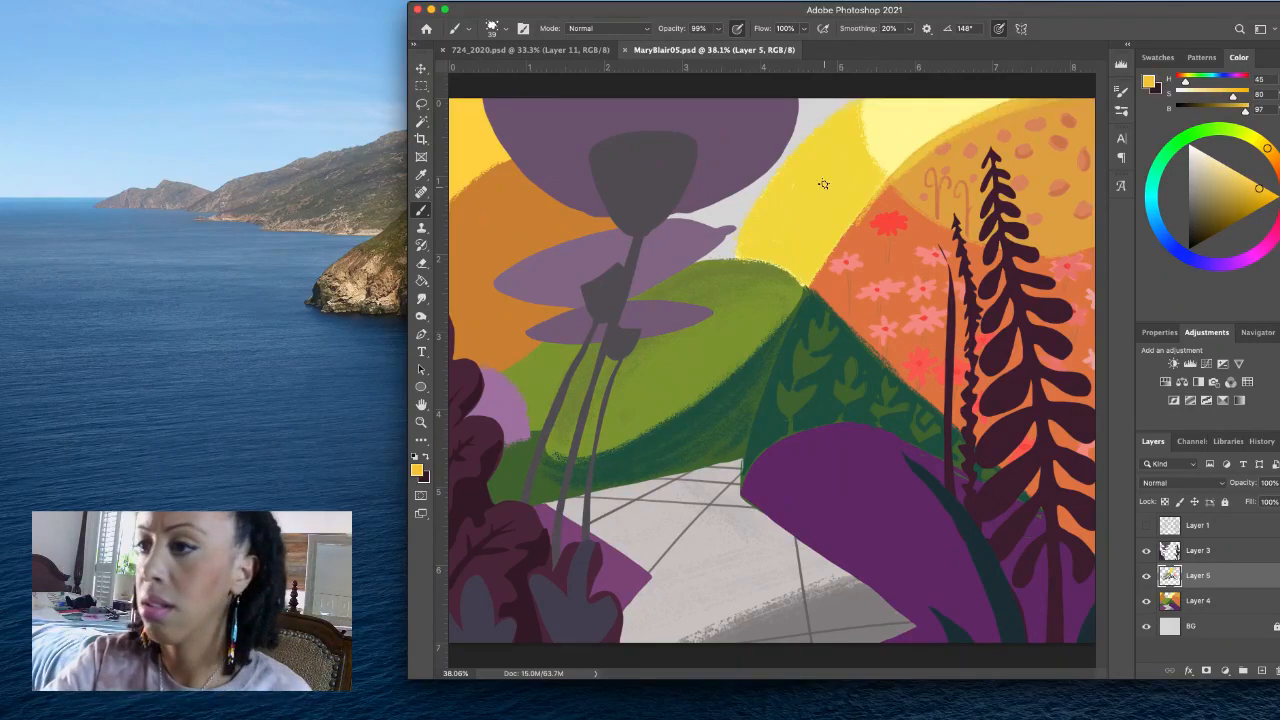
pyautogui.moveTo(895, 164); pyautogui.dragTo(887, 104)
pyautogui.press('super+z')
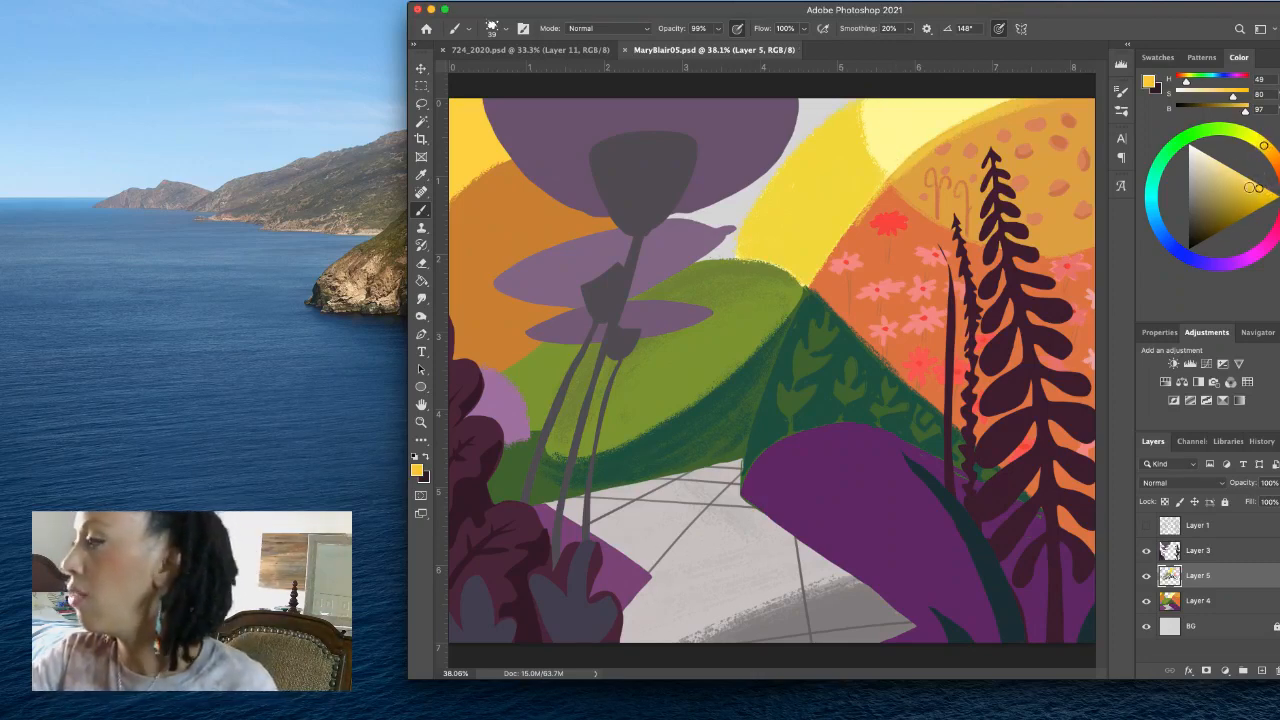
pyautogui.click(1267, 195)
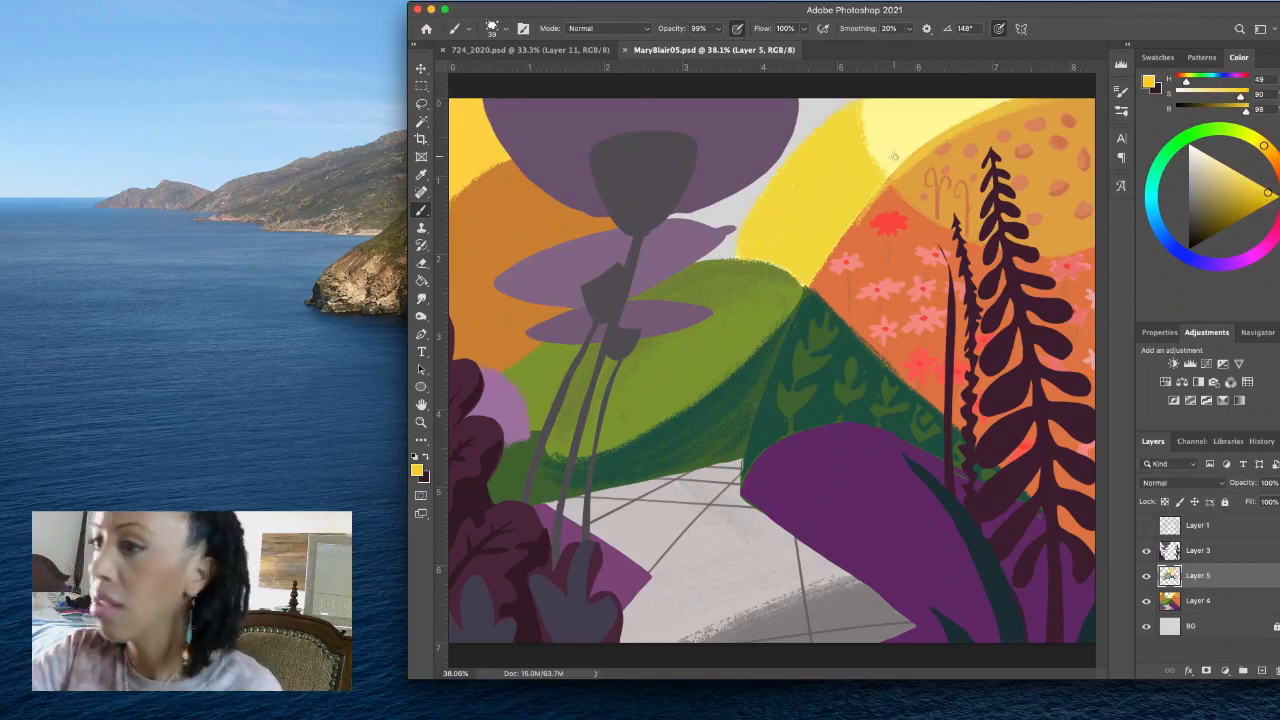
pyautogui.moveTo(893, 154); pyautogui.dragTo(886, 106)
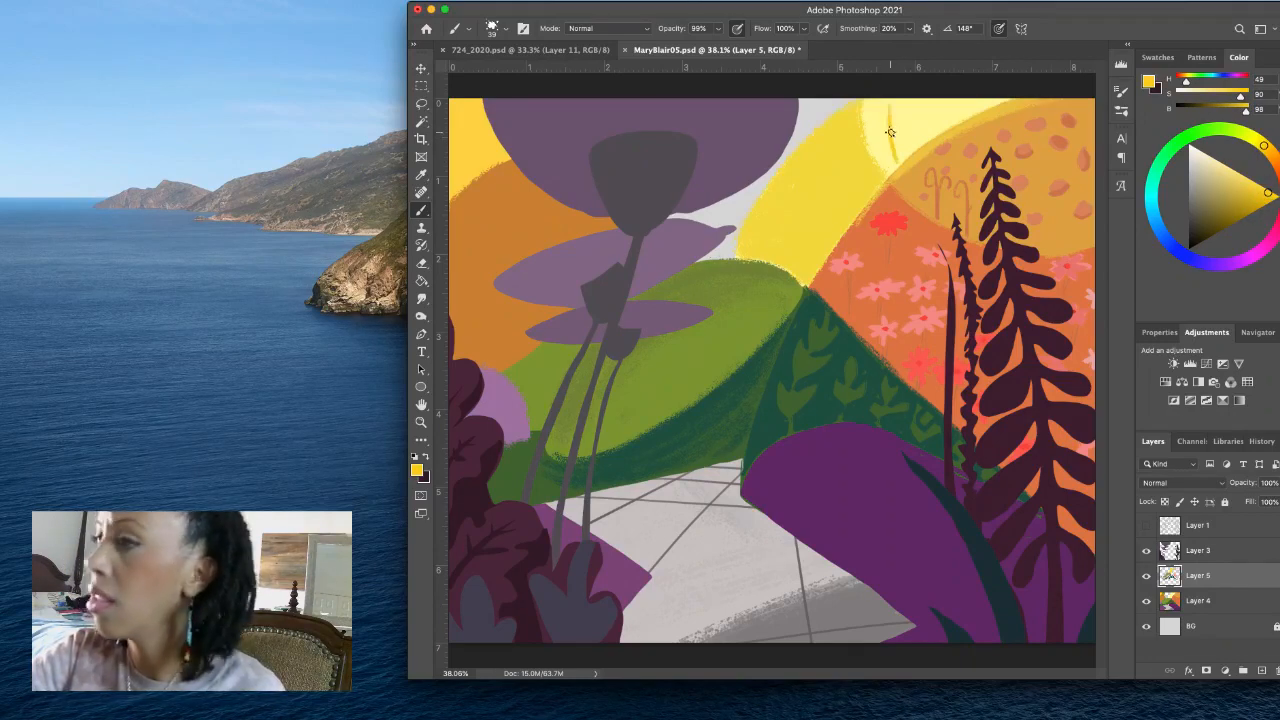
pyautogui.press('super+z')
# - Mix a warm yellow (H 49, S 67, B 99) and draw small leafy sprigs on the pale yellow section of the hill
pyautogui.click(1249, 180)
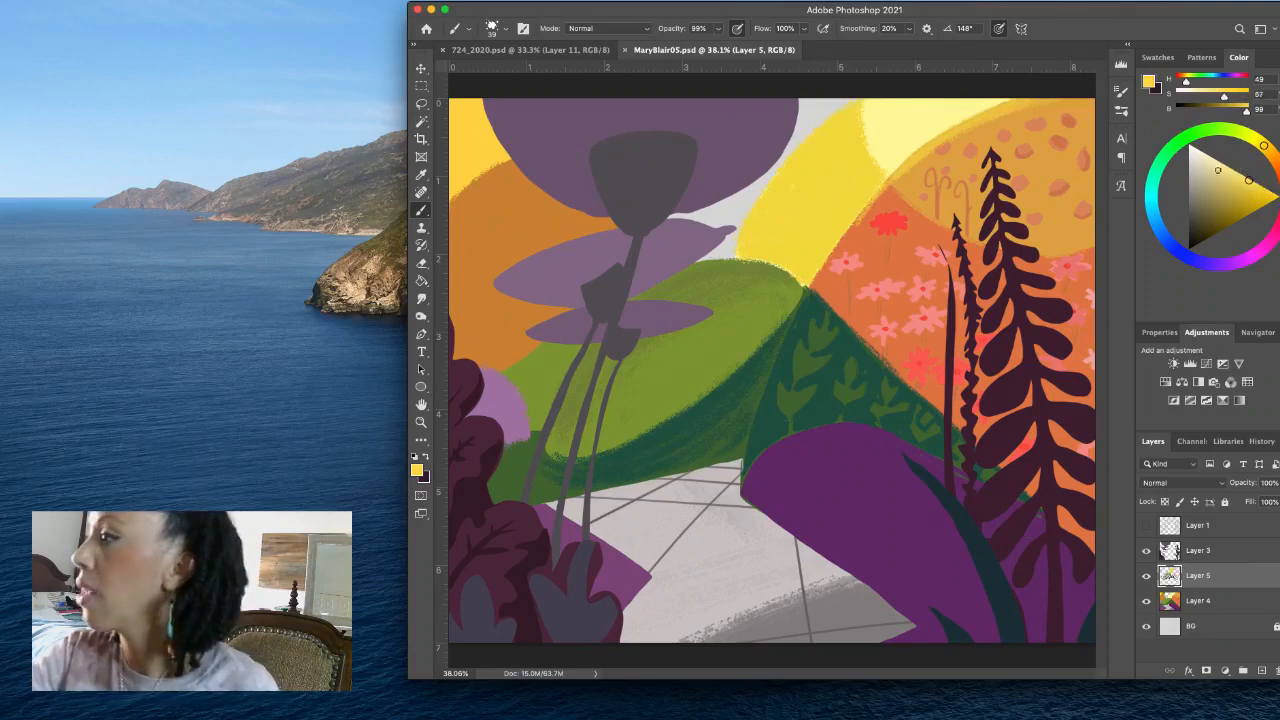
pyautogui.moveTo(895, 157)
pyautogui.mouseDown()
pyautogui.moveTo(895, 125)
pyautogui.moveTo(872, 109)
pyautogui.moveTo(894, 127)
pyautogui.mouseUp()
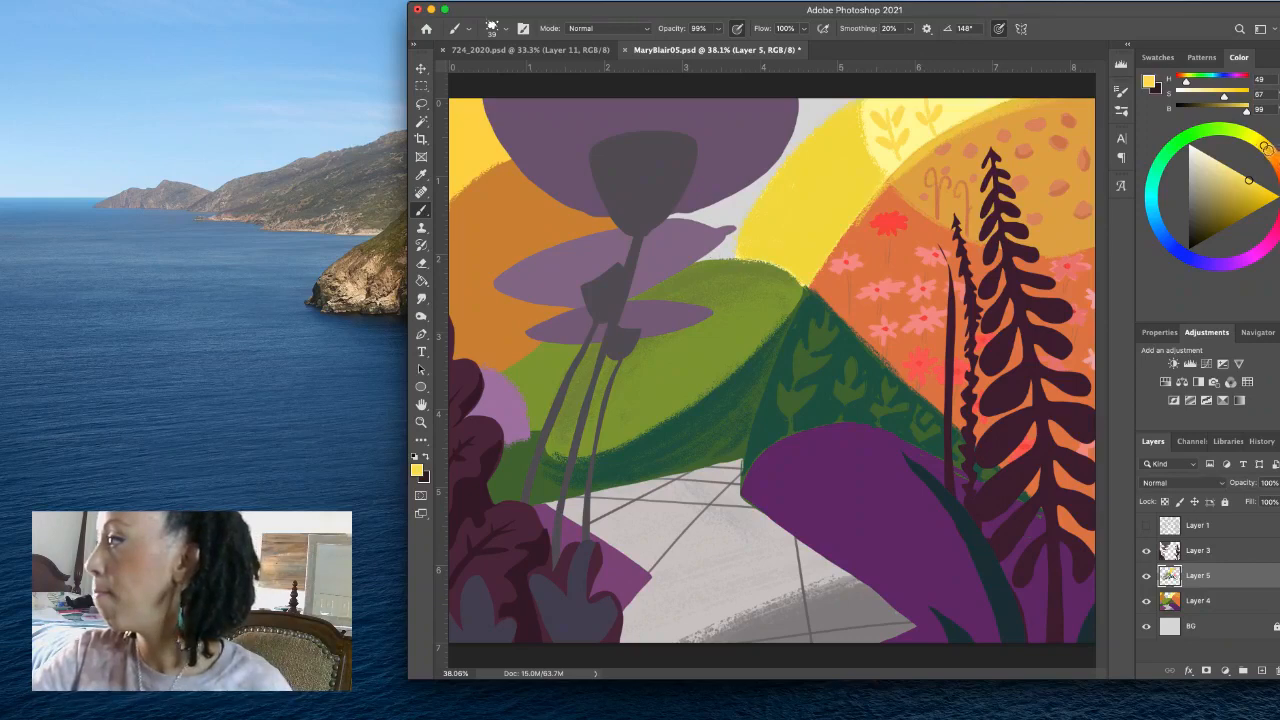
# - Mix a saturated amber (H 44, S 89, B 93) and paint a squarish patch in the middle of the deeper yellow hill
pyautogui.click(1256, 190)
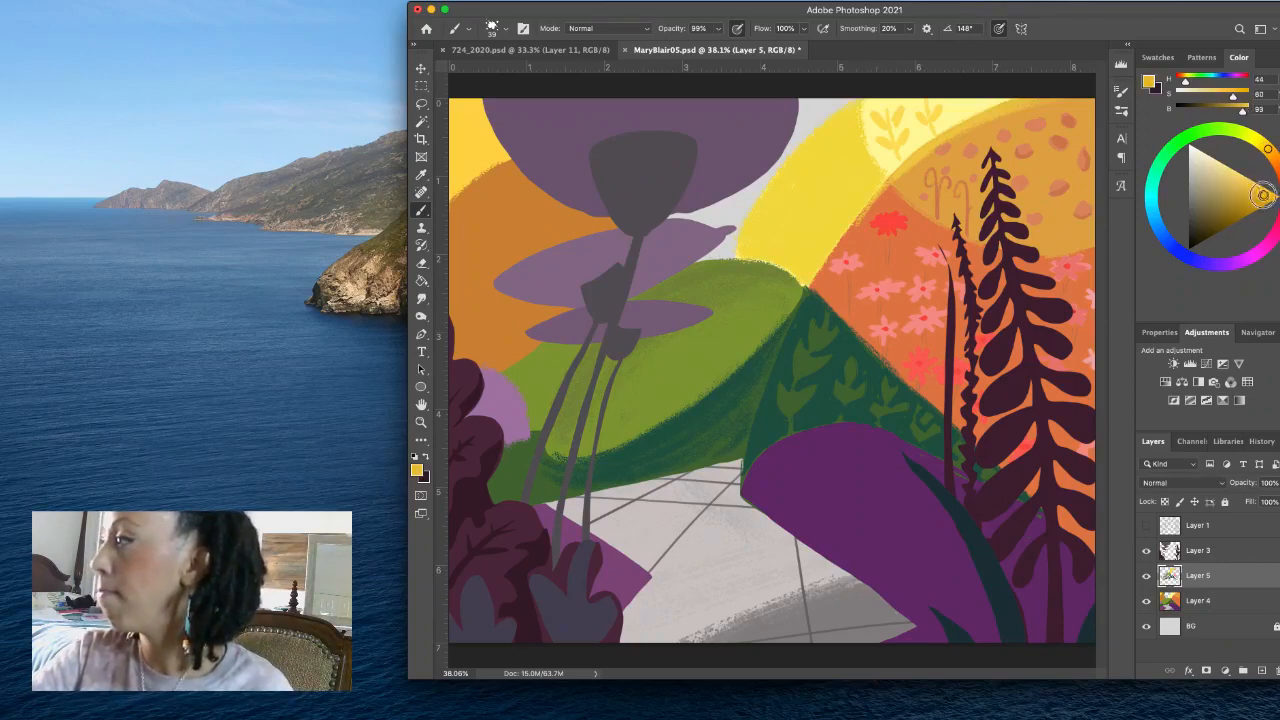
pyautogui.click(1262, 195)
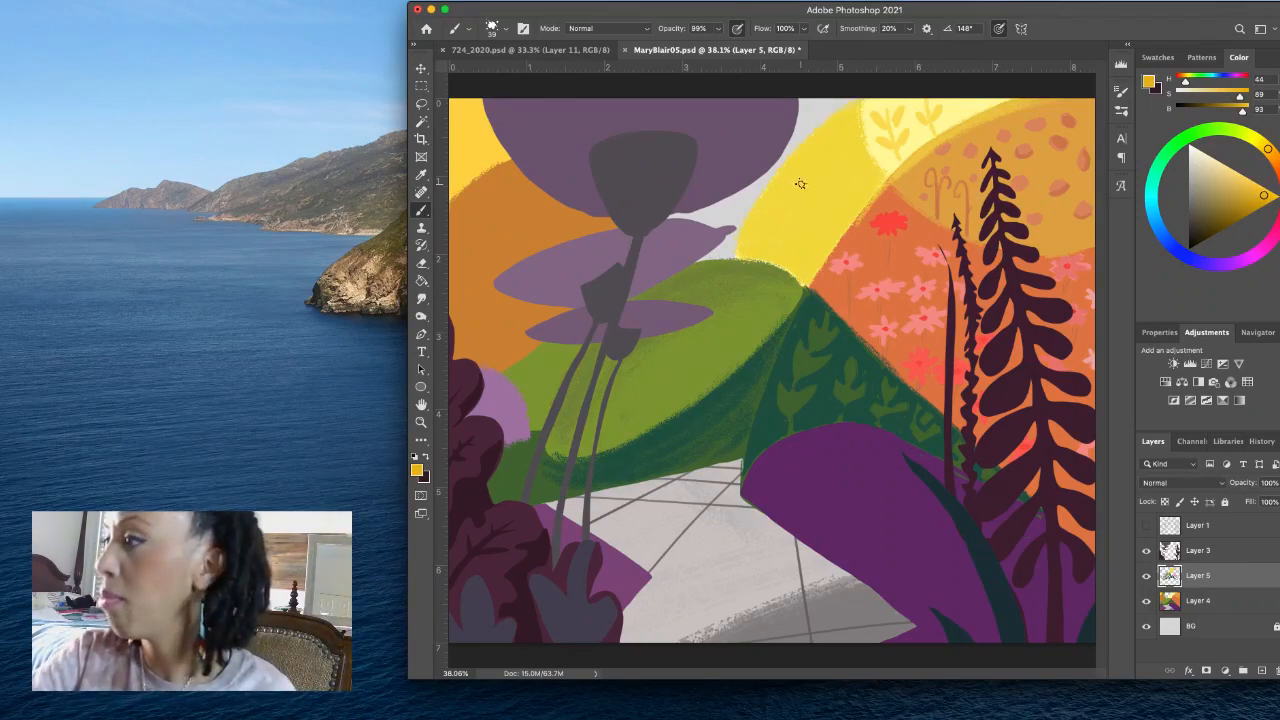
pyautogui.moveTo(799, 186)
pyautogui.mouseDown()
pyautogui.moveTo(809, 219)
pyautogui.moveTo(791, 208)
pyautogui.moveTo(806, 216)
pyautogui.moveTo(832, 191)
pyautogui.moveTo(809, 180)
pyautogui.moveTo(786, 204)
pyautogui.moveTo(813, 187)
pyautogui.moveTo(804, 214)
pyautogui.moveTo(829, 190)
pyautogui.moveTo(796, 212)
pyautogui.moveTo(823, 202)
pyautogui.moveTo(825, 187)
pyautogui.moveTo(800, 211)
pyautogui.mouseUp()
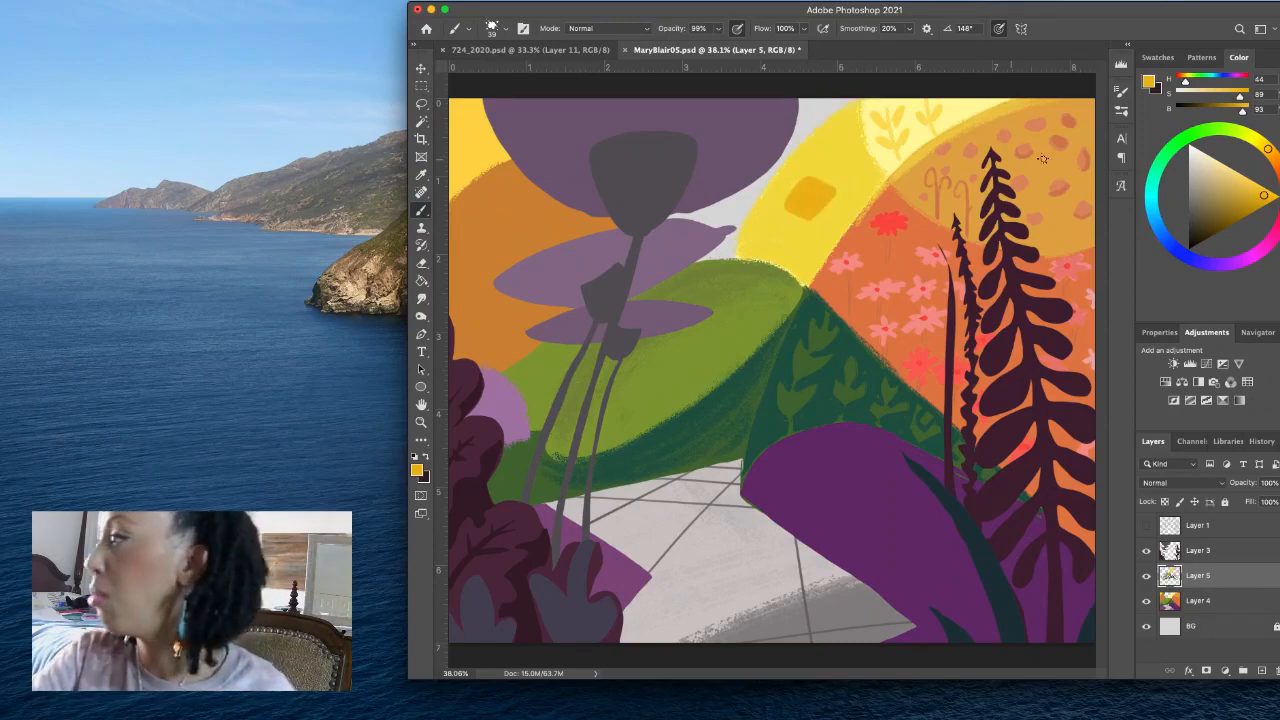
# - Repaint the amber patch in brighter golden tones and add more rounded patches on the yellow hill using H 45, S 81, B 98
pyautogui.moveTo(1264, 194); pyautogui.dragTo(1257, 185)
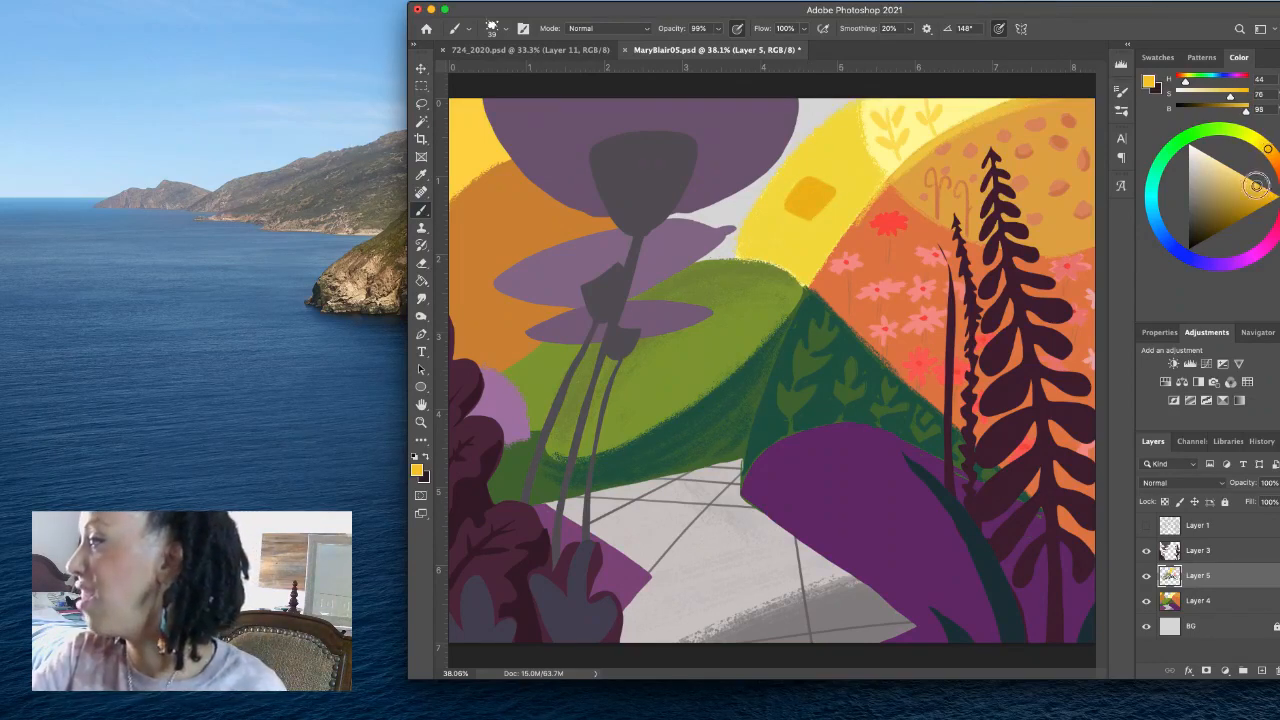
pyautogui.moveTo(796, 191)
pyautogui.mouseDown()
pyautogui.moveTo(786, 206)
pyautogui.moveTo(822, 184)
pyautogui.moveTo(803, 183)
pyautogui.mouseUp()
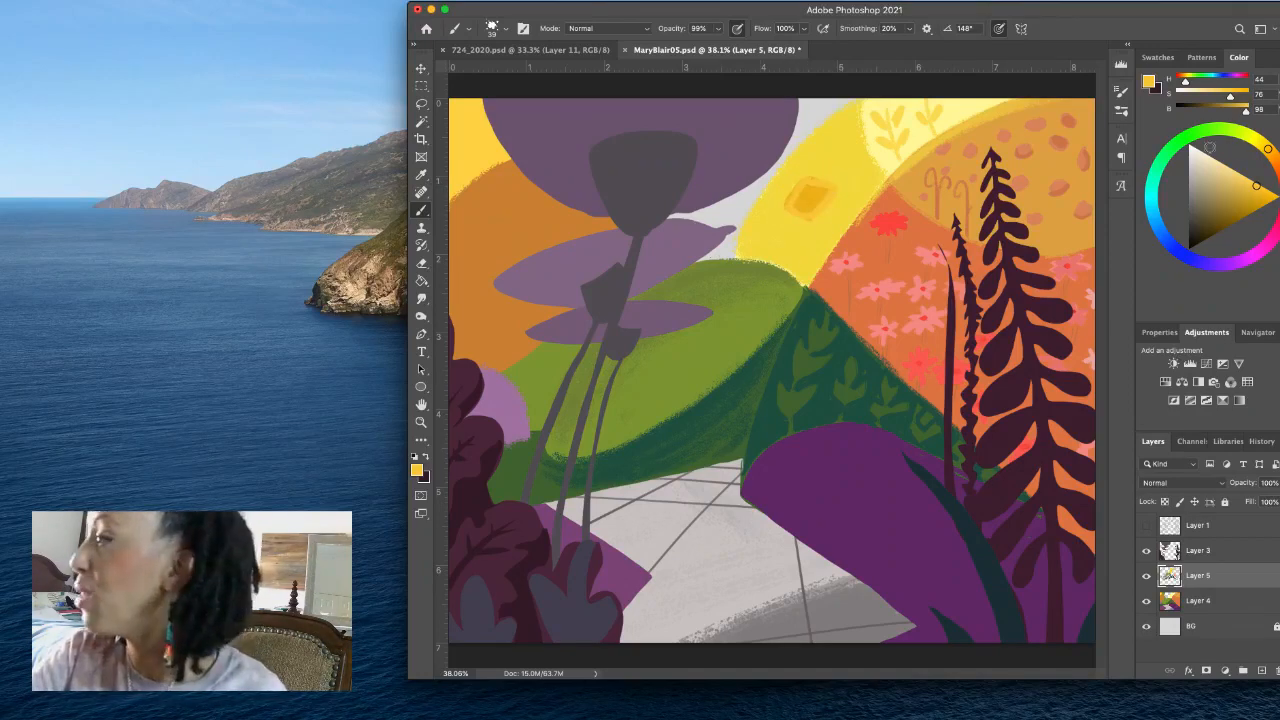
pyautogui.moveTo(1258, 187); pyautogui.dragTo(1264, 190)
pyautogui.moveTo(815, 182)
pyautogui.mouseDown()
pyautogui.moveTo(787, 207)
pyautogui.moveTo(821, 205)
pyautogui.mouseUp()
pyautogui.moveTo(1262, 190); pyautogui.dragTo(1270, 193)
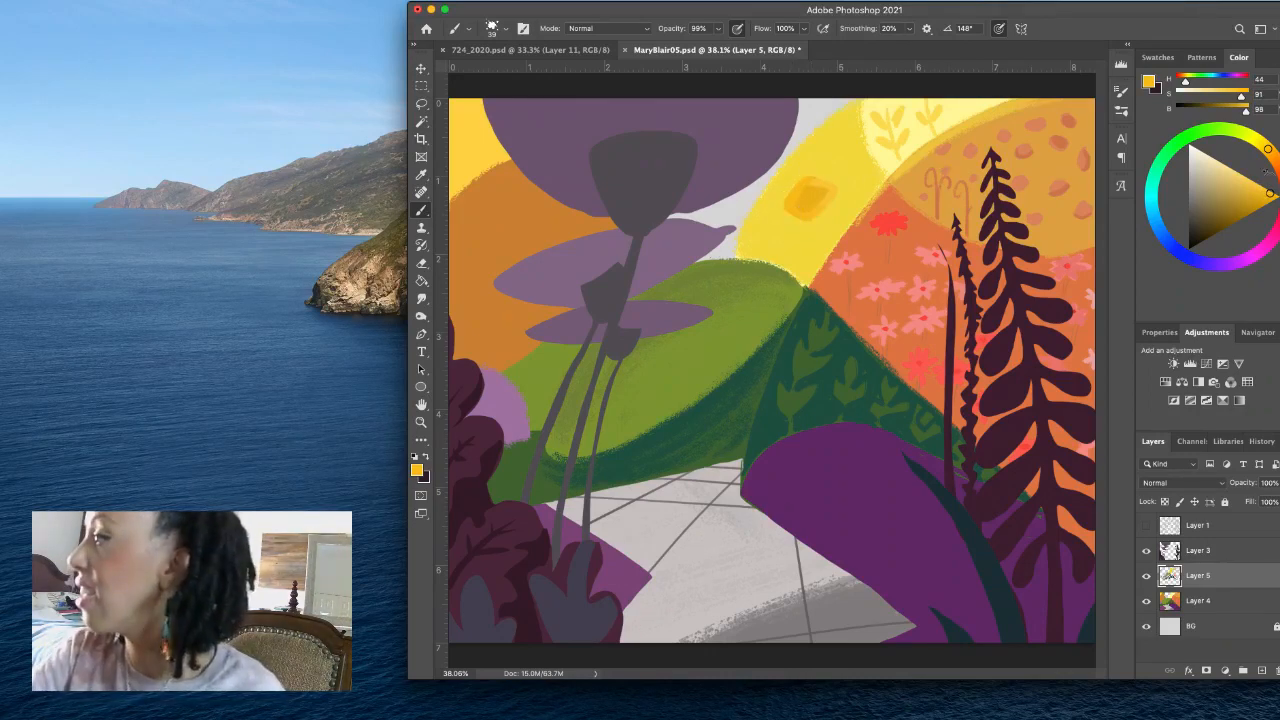
pyautogui.click(1261, 187)
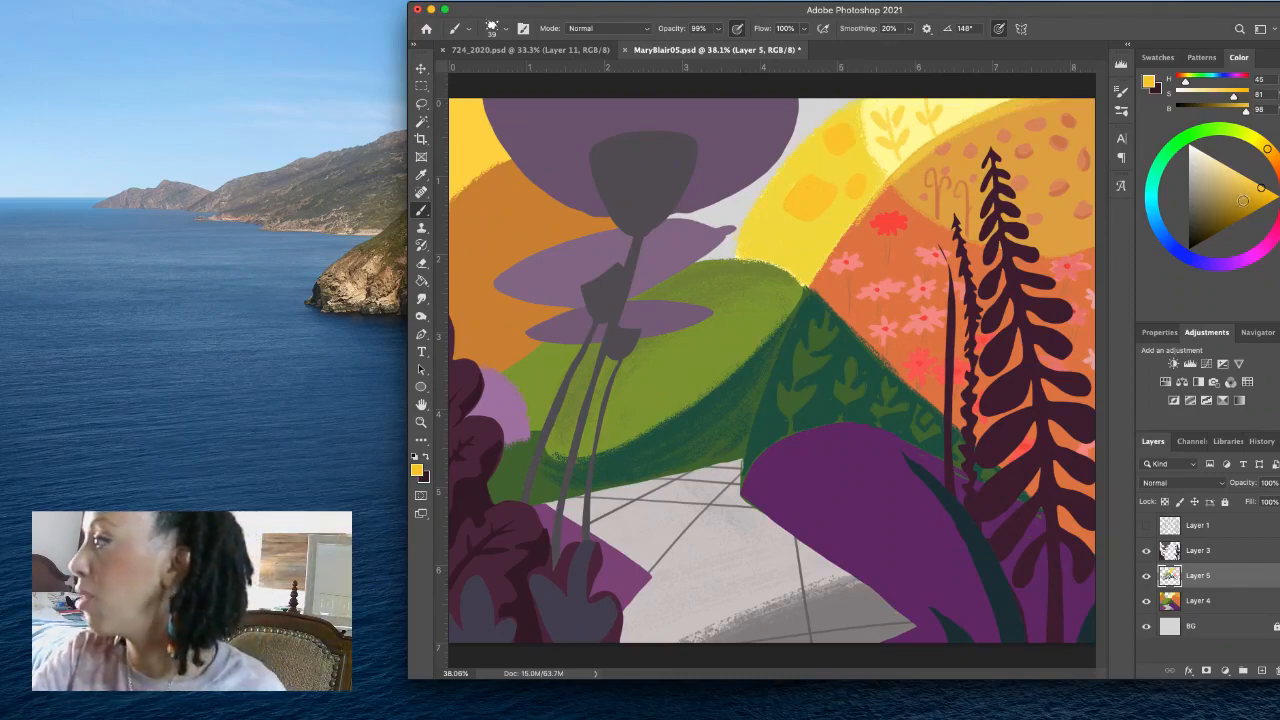
pyautogui.click(1245, 198)
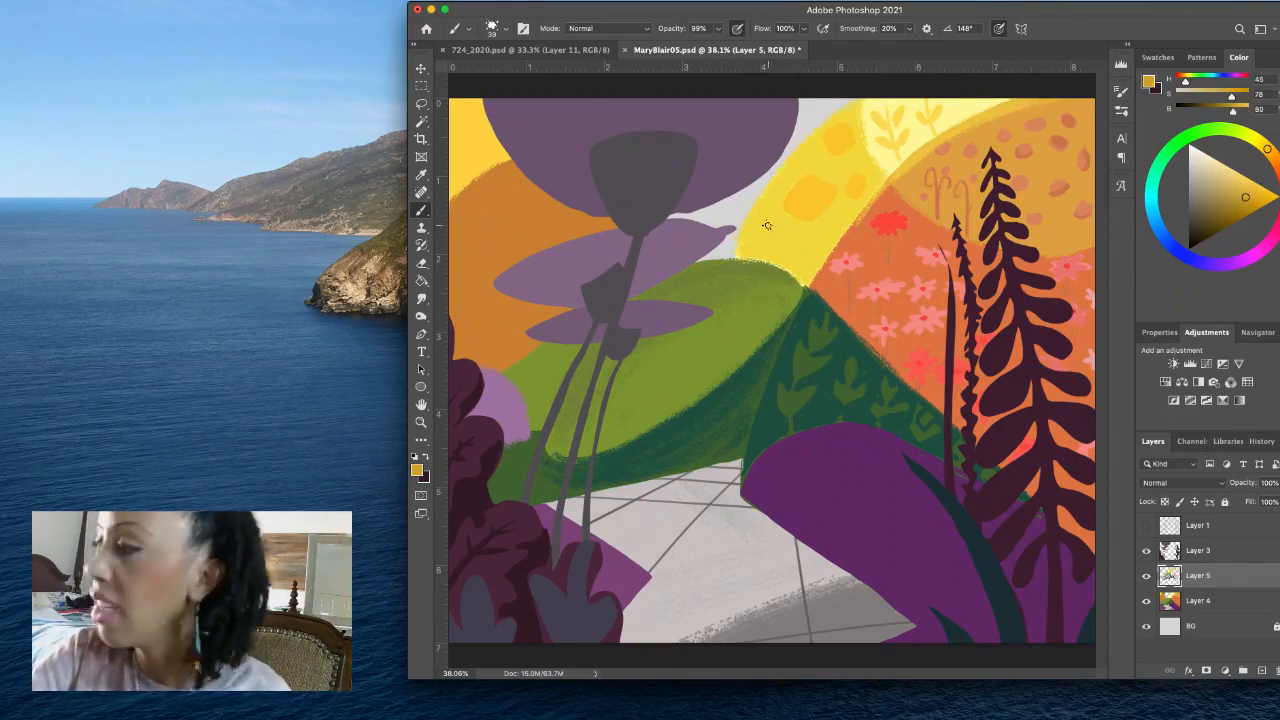
pyautogui.moveTo(762, 252); pyautogui.dragTo(782, 232)
pyautogui.press('super+z')
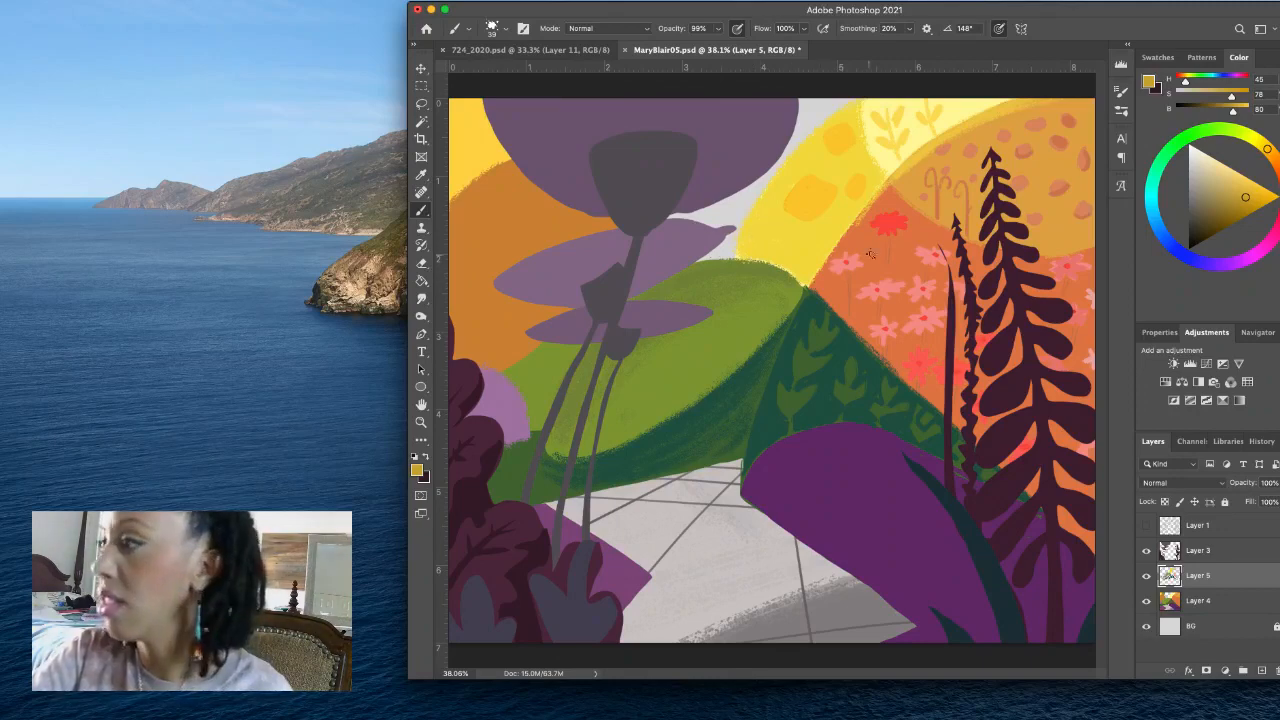
# - Mix an amber (H 41, S 79, B 93) and paint a rounded patch near the lower edge of the yellow hill
pyautogui.click(1256, 190)
pyautogui.click(1271, 152)
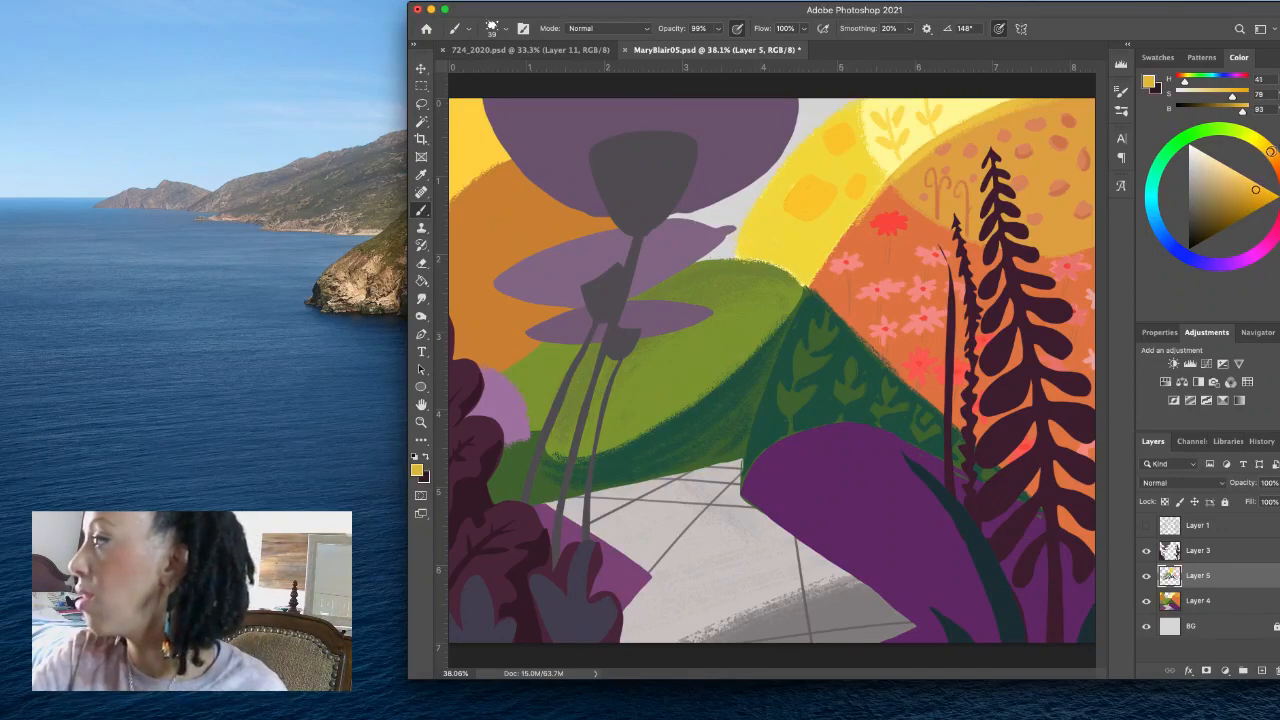
pyautogui.moveTo(763, 245)
pyautogui.mouseDown()
pyautogui.moveTo(765, 258)
pyautogui.moveTo(789, 242)
pyautogui.moveTo(763, 243)
pyautogui.moveTo(766, 223)
pyautogui.moveTo(778, 240)
pyautogui.mouseUp()
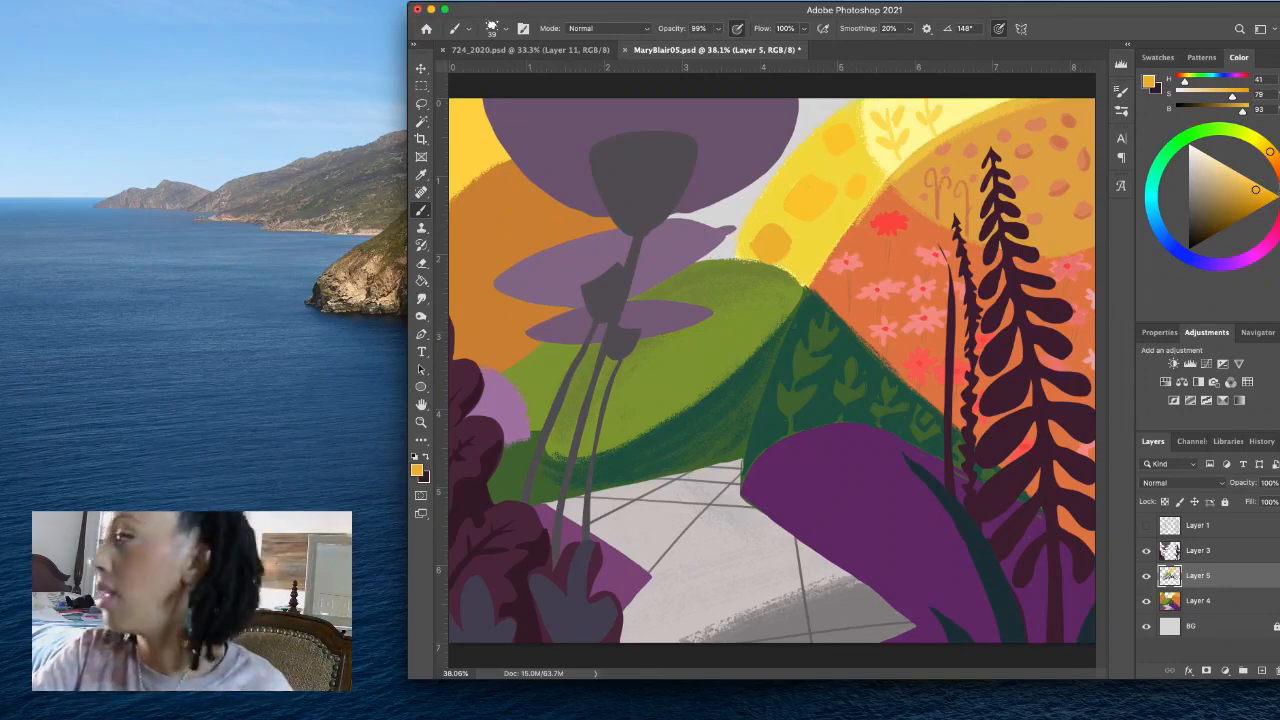
# - Mix a brownish orange (H 37, S 75, B 81) and draw small leafy sprigs around the golden patches with a size 24 brush
pyautogui.click(1274, 156)
pyautogui.click(1244, 196)
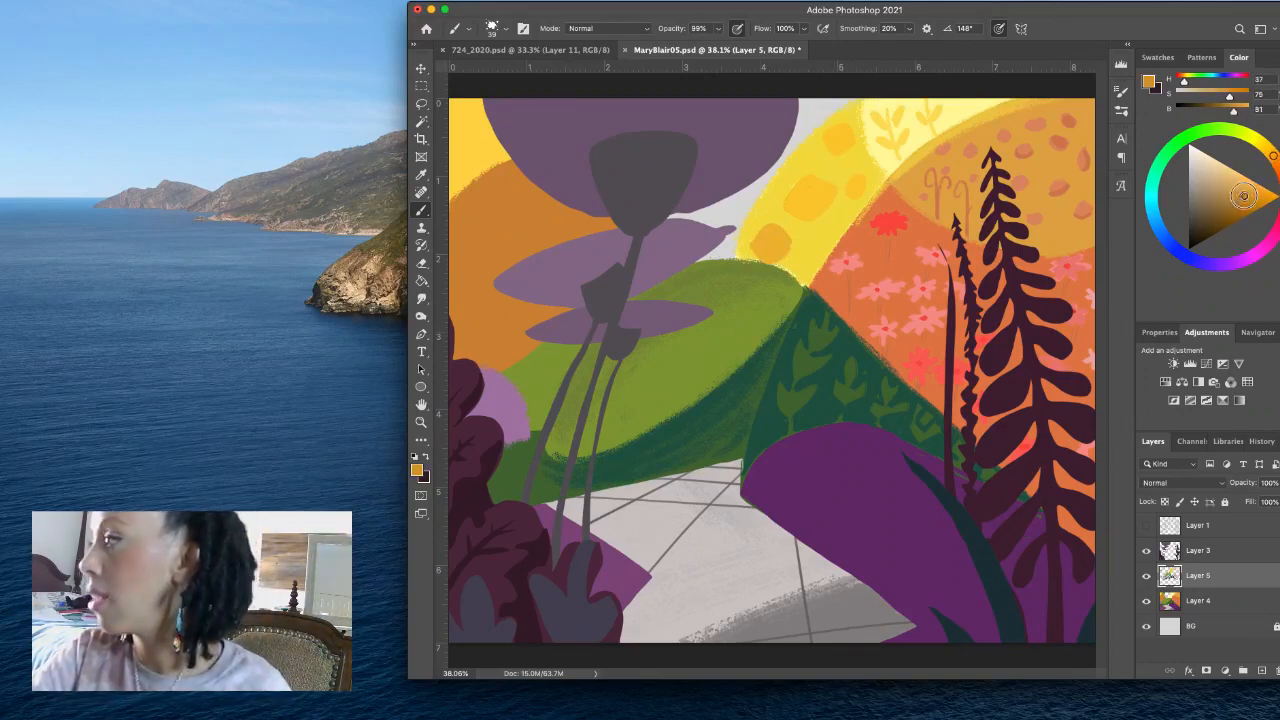
pyautogui.moveTo(823, 221); pyautogui.dragTo(817, 265)
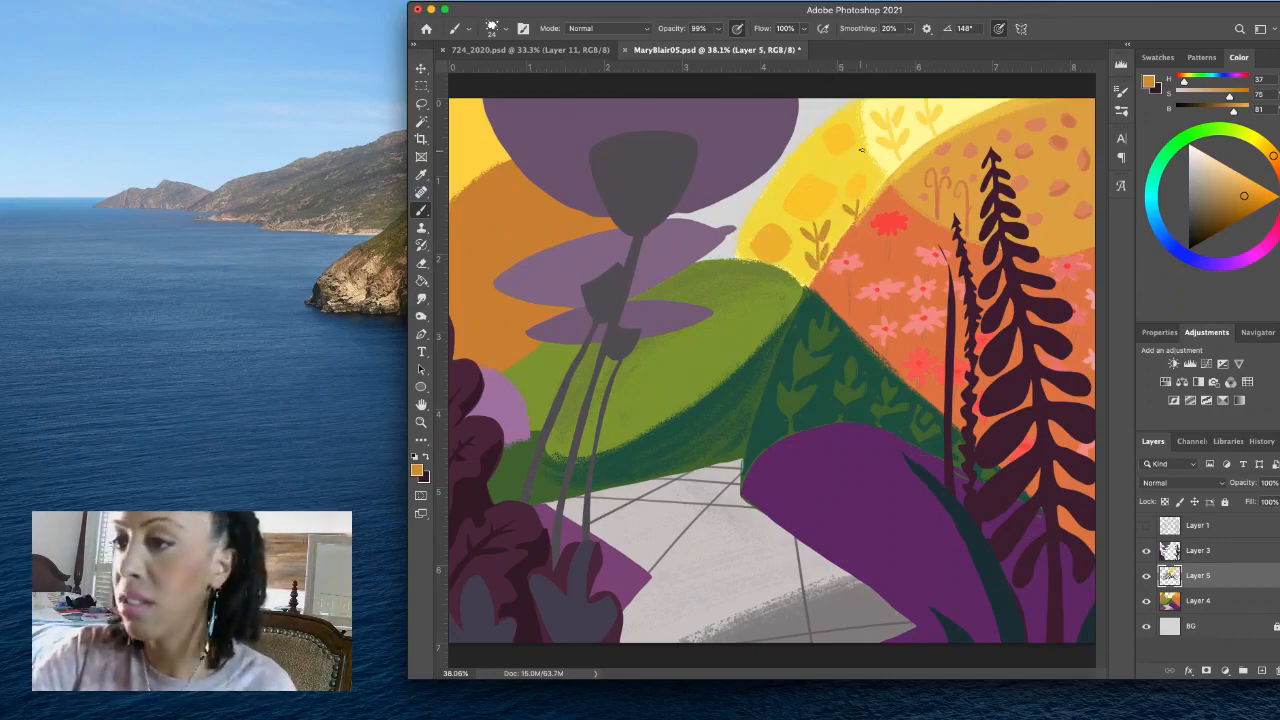
pyautogui.moveTo(854, 155); pyautogui.dragTo(849, 172)
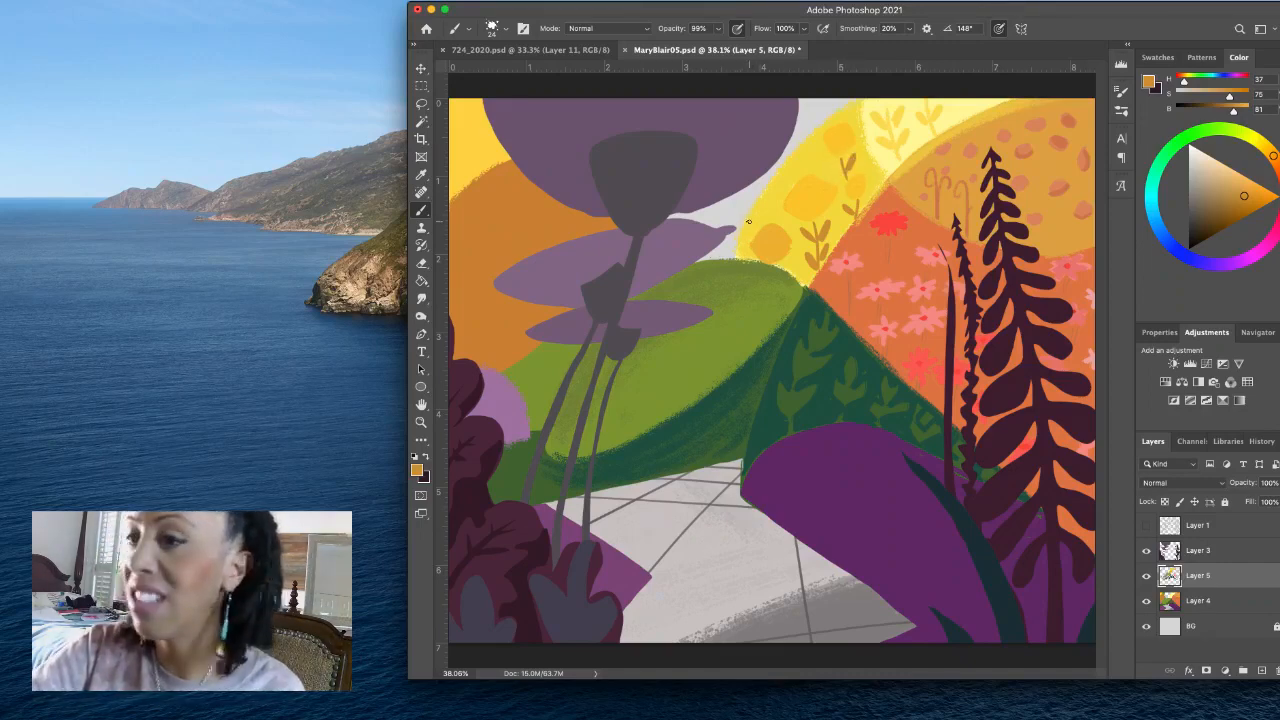
pyautogui.moveTo(753, 212)
pyautogui.mouseDown()
pyautogui.moveTo(750, 228)
pyautogui.moveTo(751, 216)
pyautogui.mouseUp()
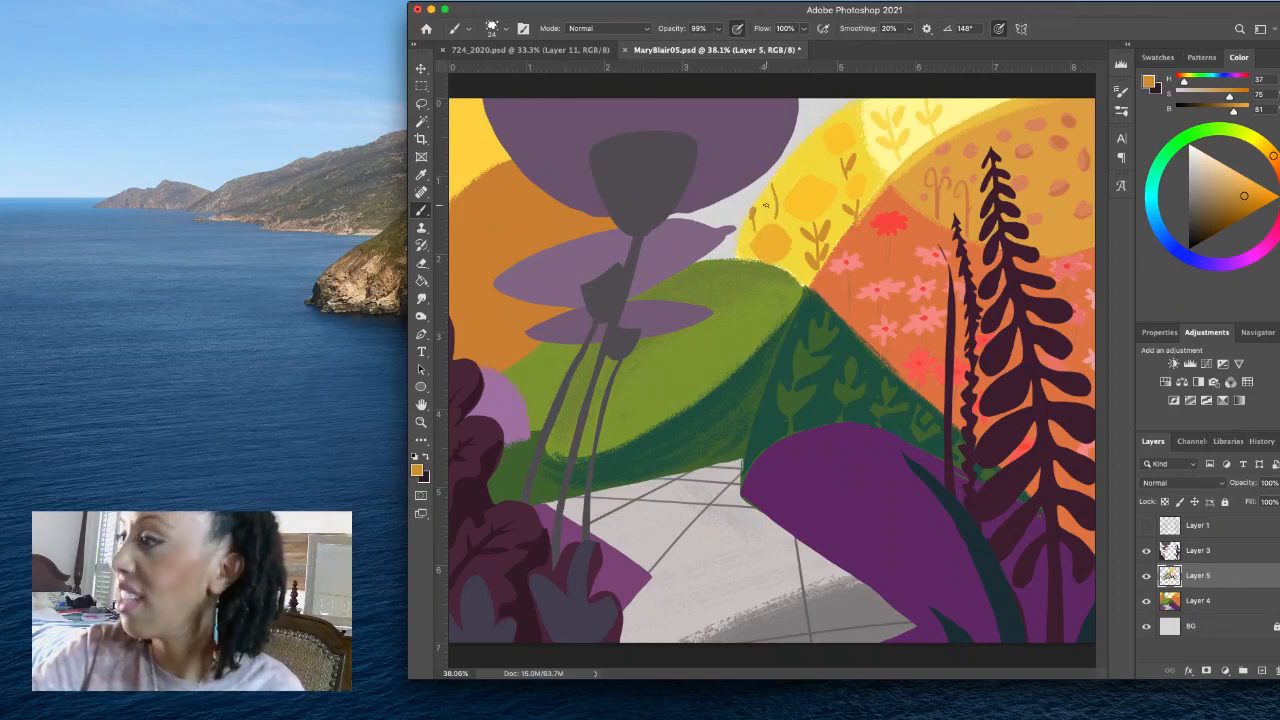
pyautogui.moveTo(766, 205); pyautogui.dragTo(773, 208)
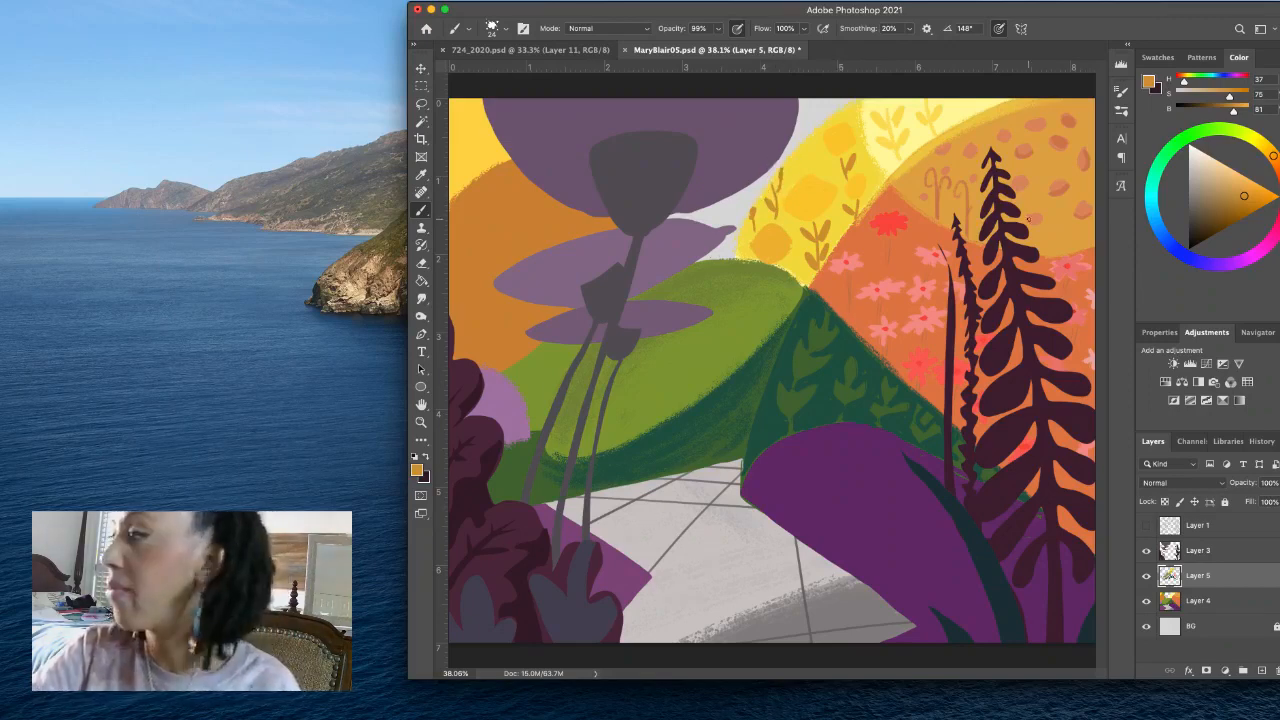
# - Mix a muted tan-orange (H 36, S 57, B 82) and draw rose-like swirl lines inside the lowest patch on the yellow hill
pyautogui.click(1240, 185)
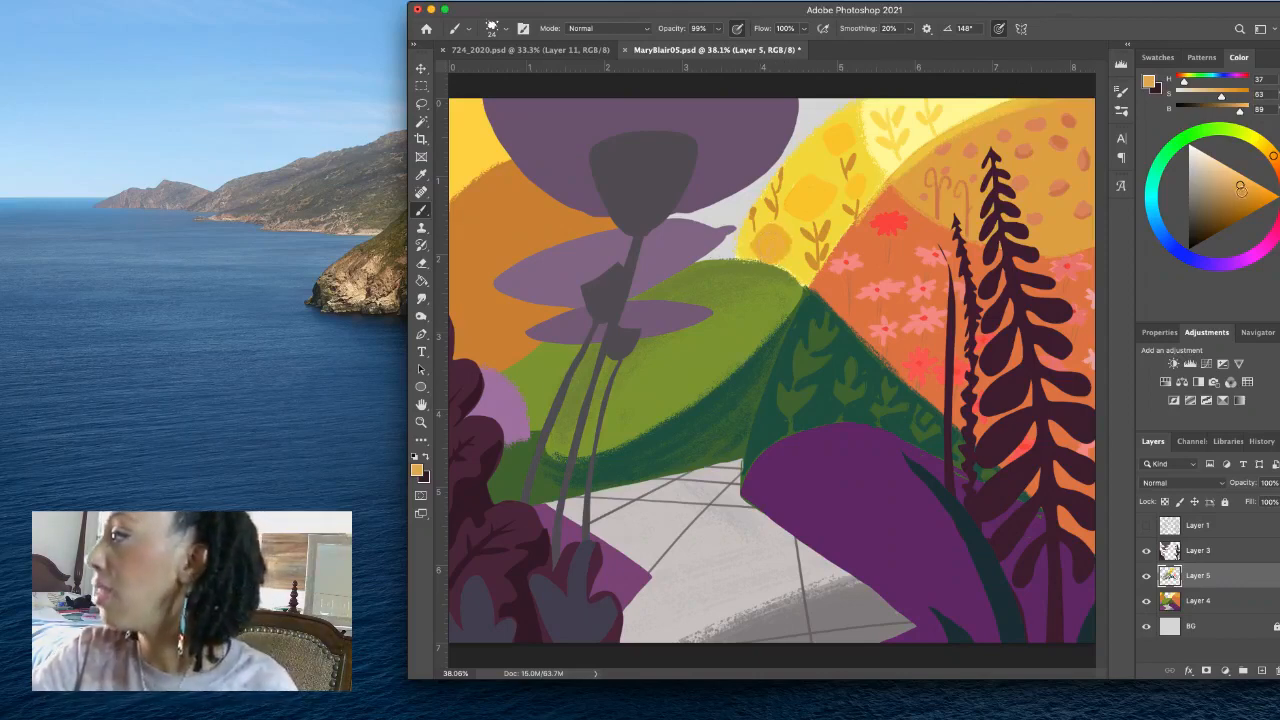
pyautogui.moveTo(1240, 187); pyautogui.dragTo(1237, 193)
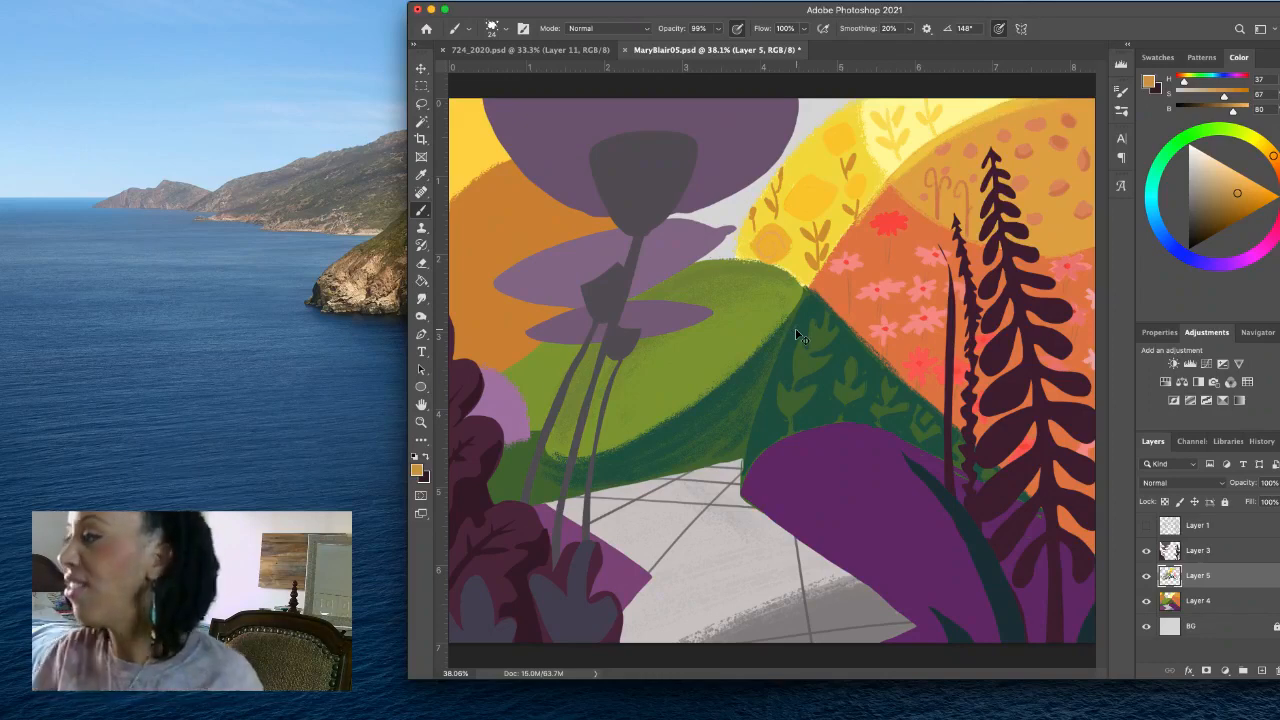
pyautogui.moveTo(1237, 194); pyautogui.dragTo(1229, 198)
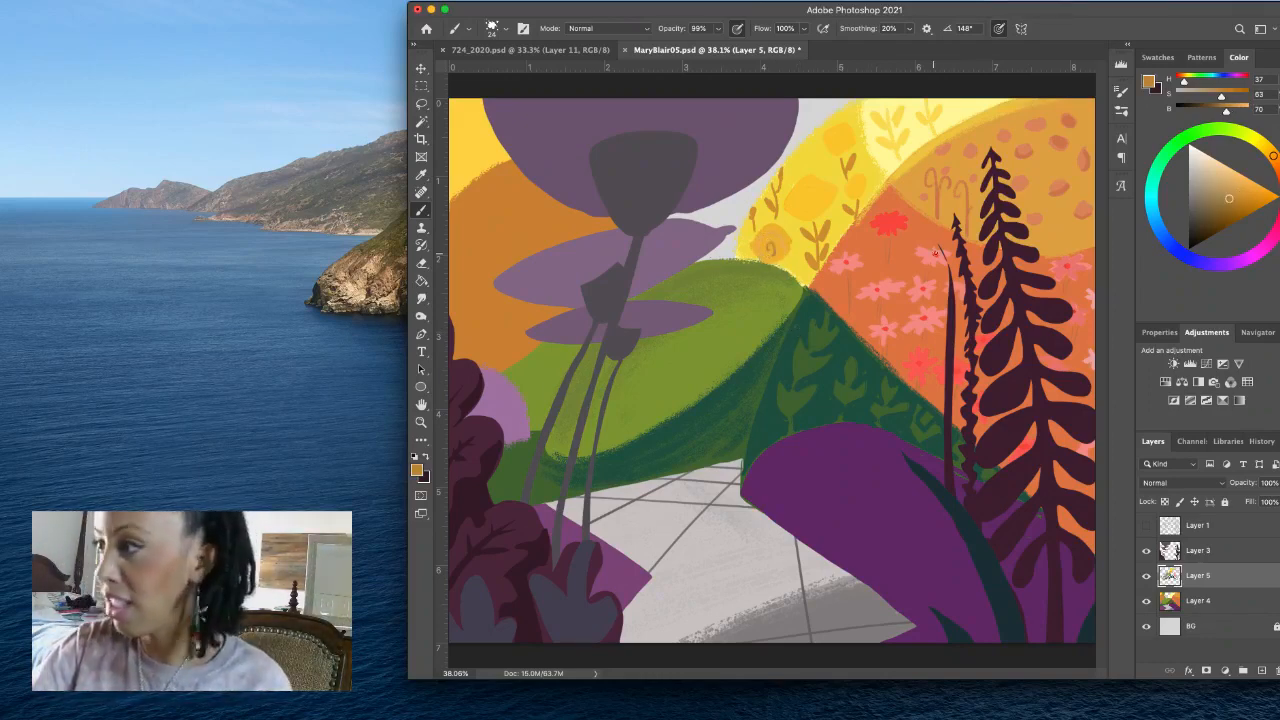
pyautogui.keyDown('alt'); pyautogui.click(773, 248); pyautogui.keyUp('alt')
pyautogui.keyDown('alt'); pyautogui.click(786, 255); pyautogui.keyUp('alt')
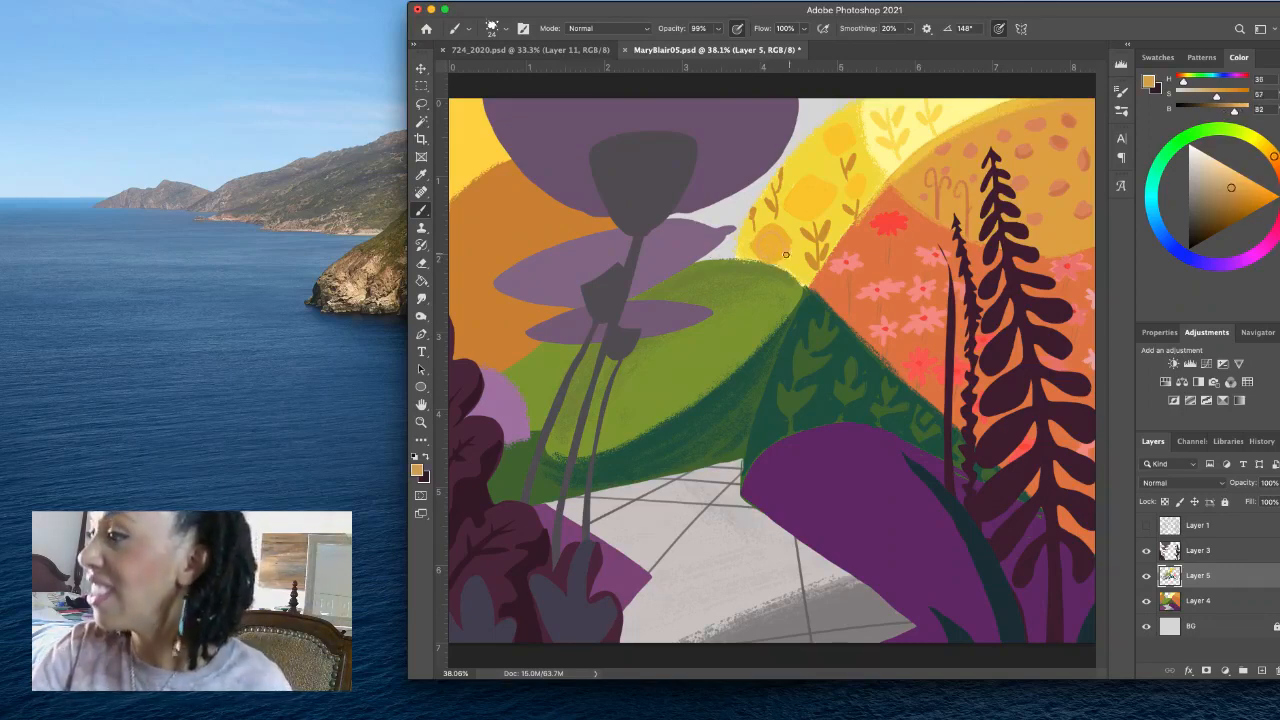
pyautogui.moveTo(768, 248)
pyautogui.mouseDown()
pyautogui.moveTo(780, 256)
pyautogui.moveTo(763, 263)
pyautogui.moveTo(755, 237)
pyautogui.moveTo(785, 250)
pyautogui.mouseUp()
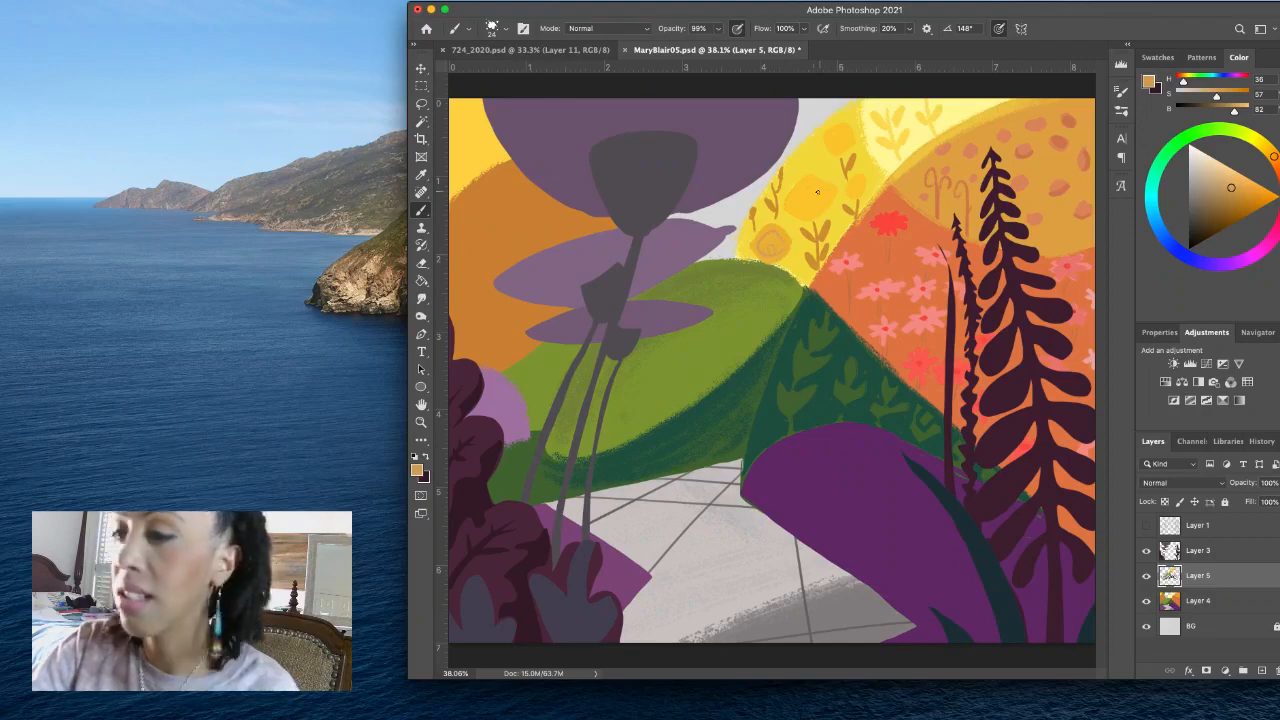
# - Try drawing matching swirl lines inside the large middle patch of the yellow hill, and undo them
pyautogui.moveTo(807, 202)
pyautogui.mouseDown()
pyautogui.moveTo(821, 192)
pyautogui.moveTo(795, 193)
pyautogui.moveTo(813, 213)
pyautogui.mouseUp()
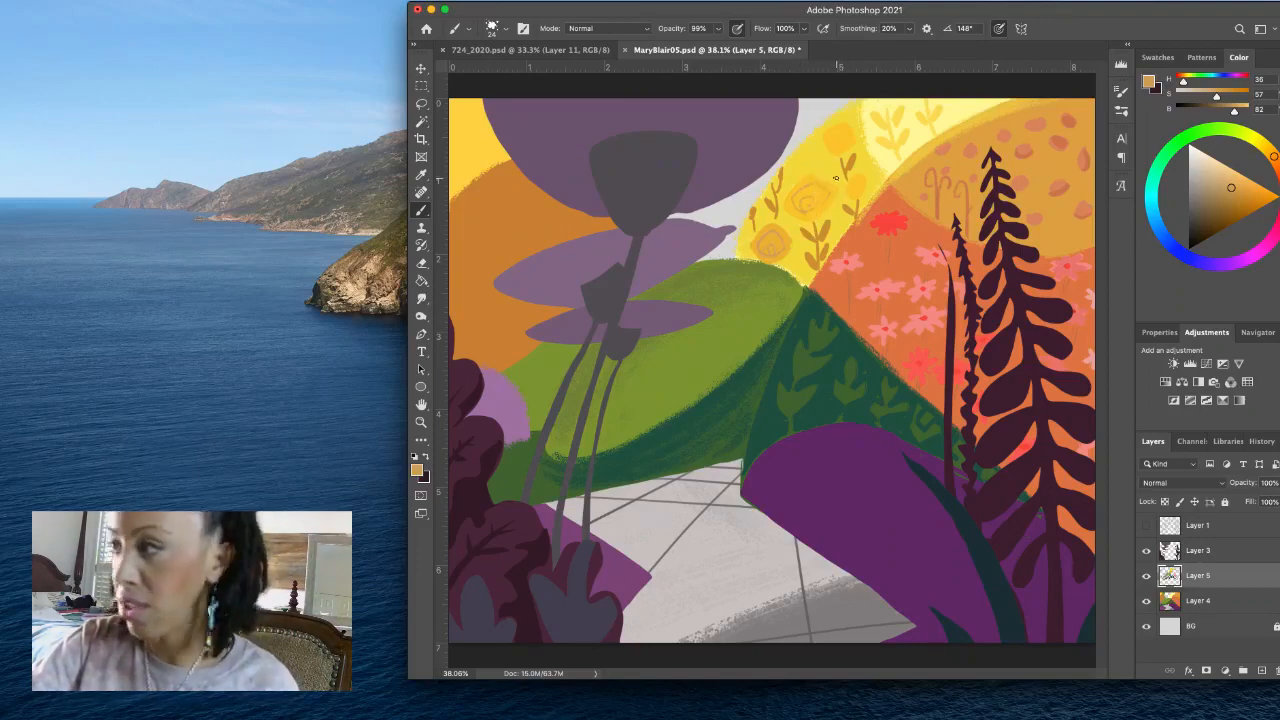
pyautogui.press('super+z')
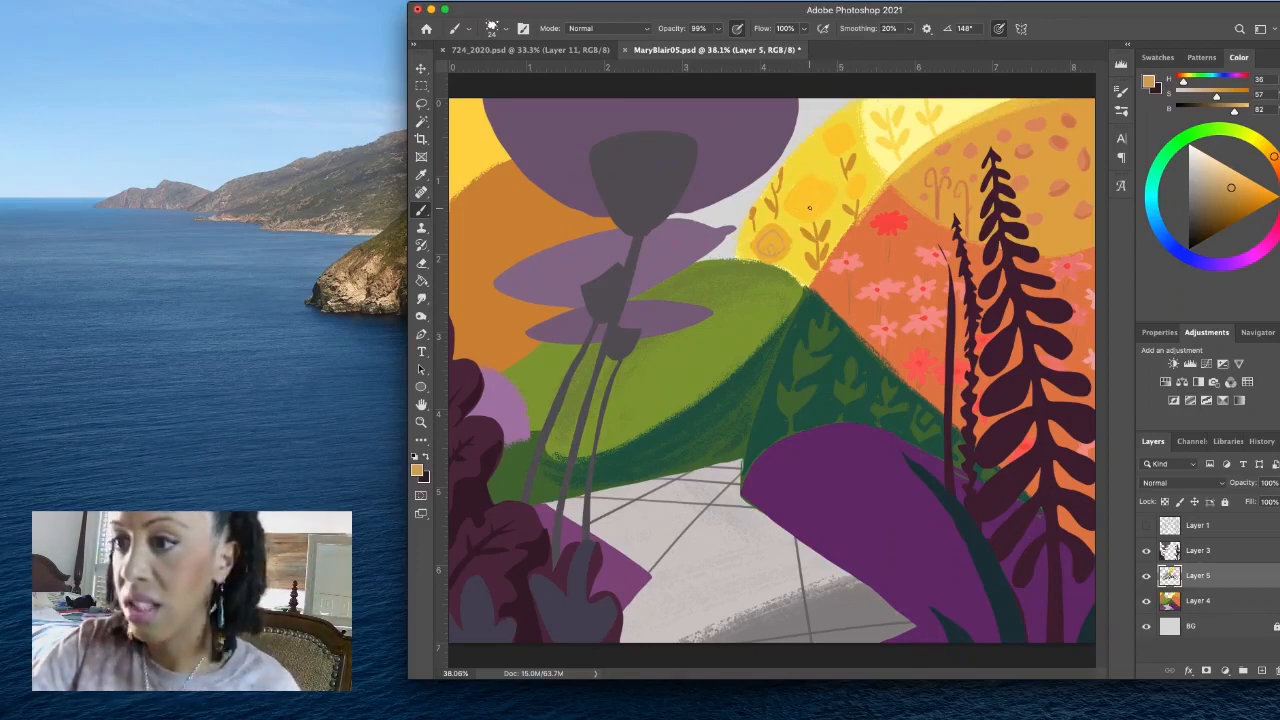
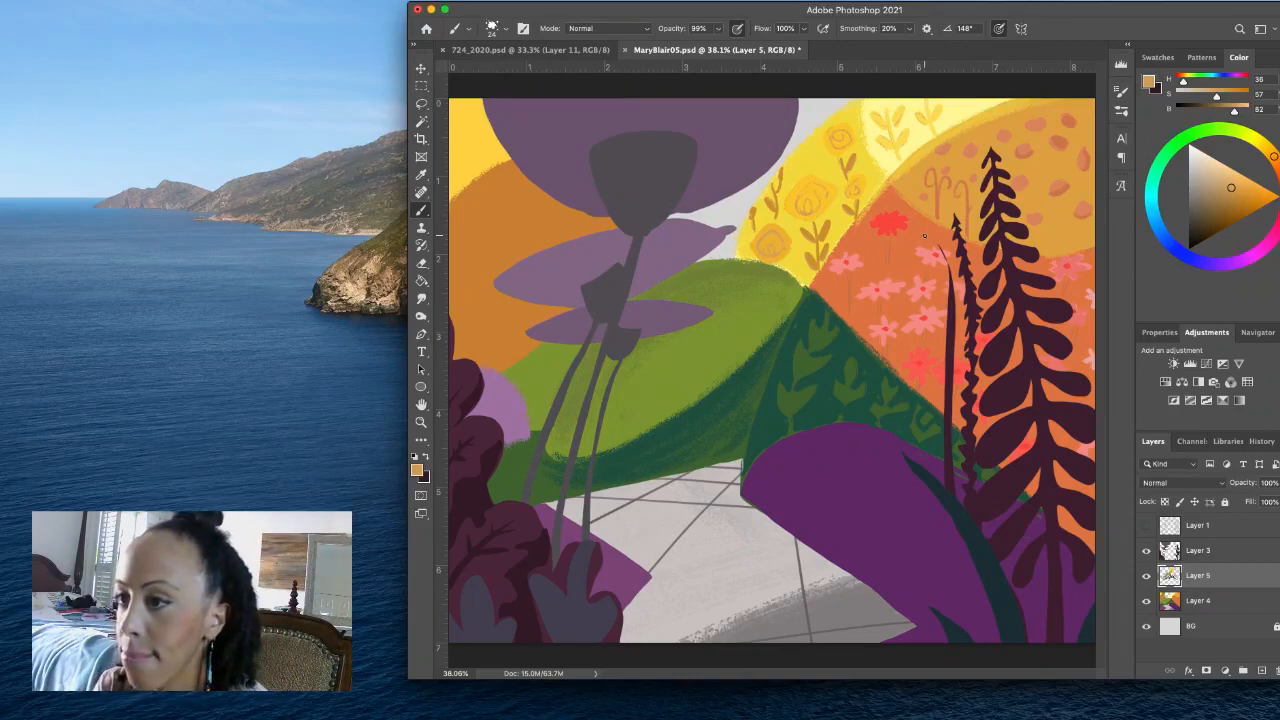
# - Add short tan-orange strokes to the curled stems on the orange hill and save the file
pyautogui.moveTo(936, 194)
pyautogui.mouseDown()
pyautogui.moveTo(928, 171)
pyautogui.moveTo(922, 186)
pyautogui.moveTo(941, 197)
pyautogui.mouseUp()
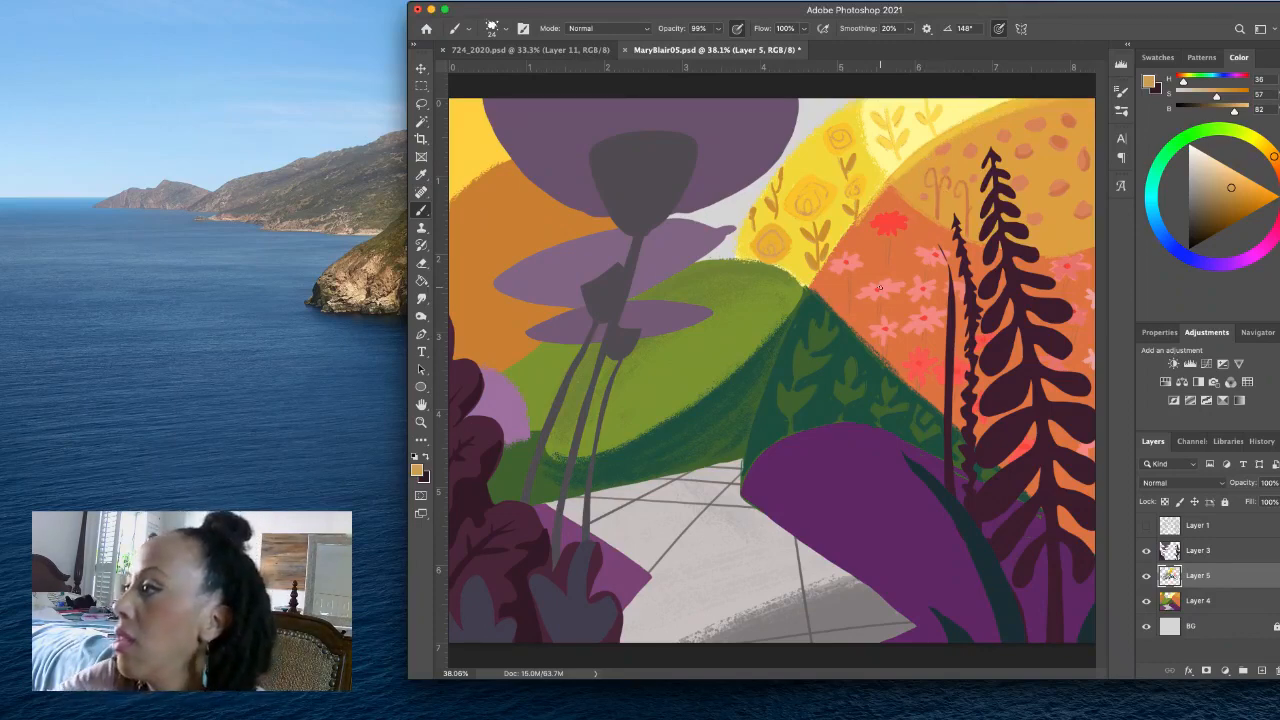
pyautogui.moveTo(957, 192); pyautogui.dragTo(965, 203)
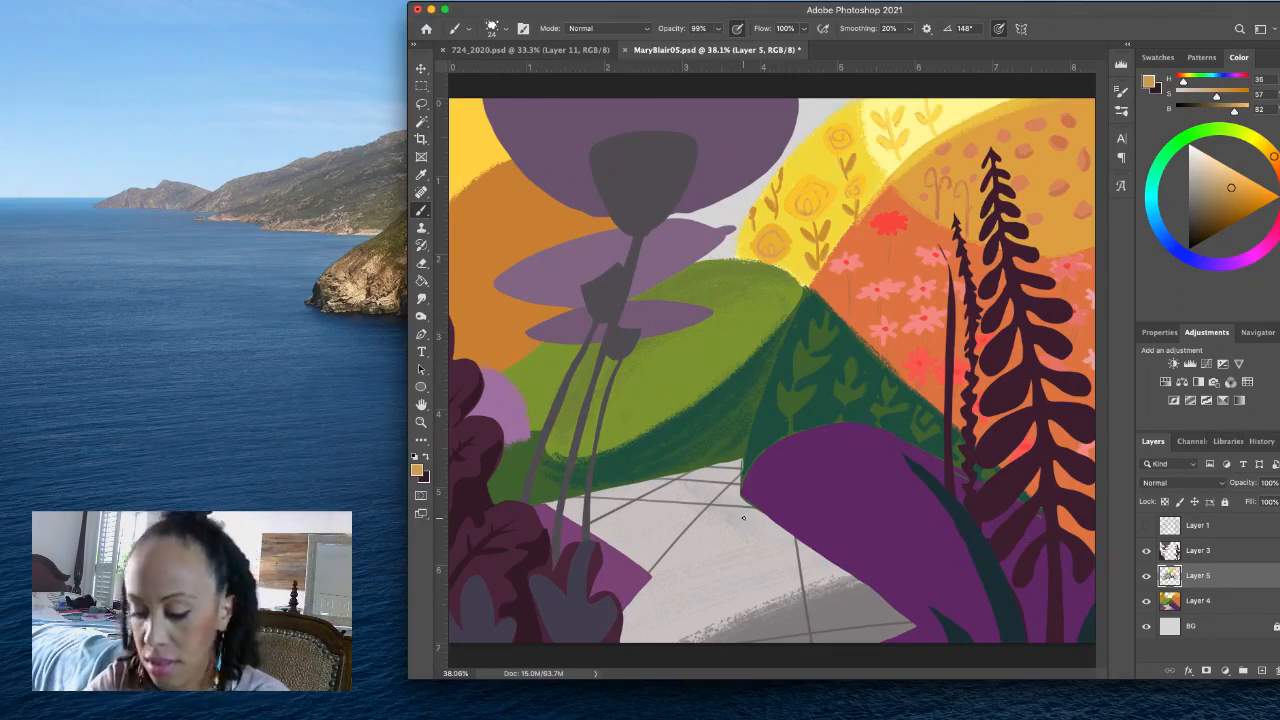
pyautogui.press('super+s')
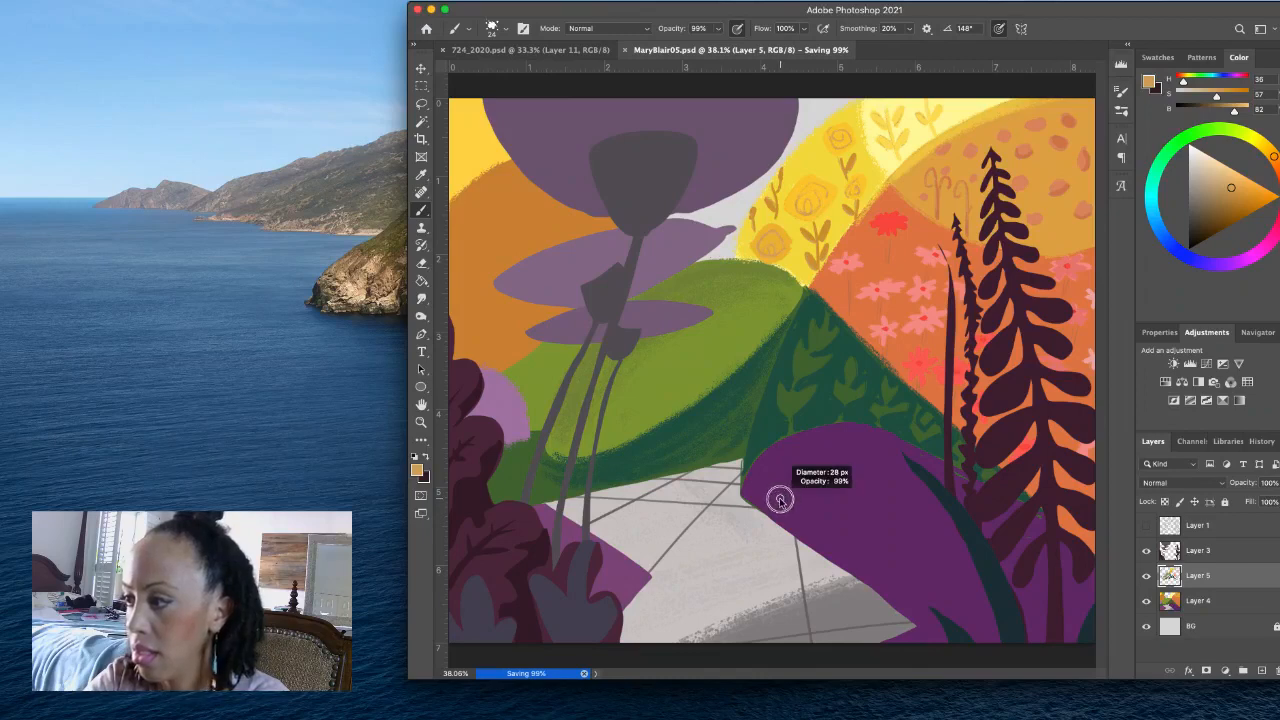
# - Mix a lavender (H 252, S 37, B 99) and paint four small petalled flowers on the upper purple hill with a size 32 brush
pyautogui.moveTo(780, 500); pyautogui.dragTo(793, 502)
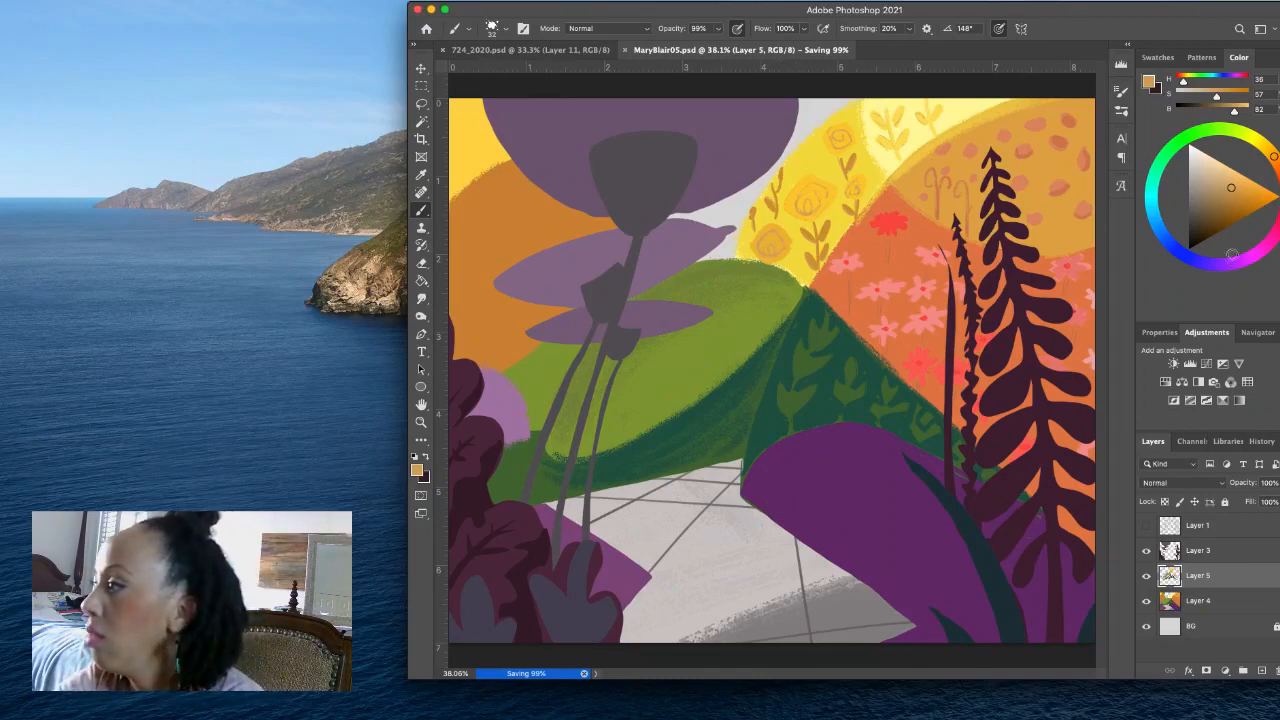
pyautogui.click(1224, 262)
pyautogui.moveTo(1222, 176); pyautogui.dragTo(1226, 170)
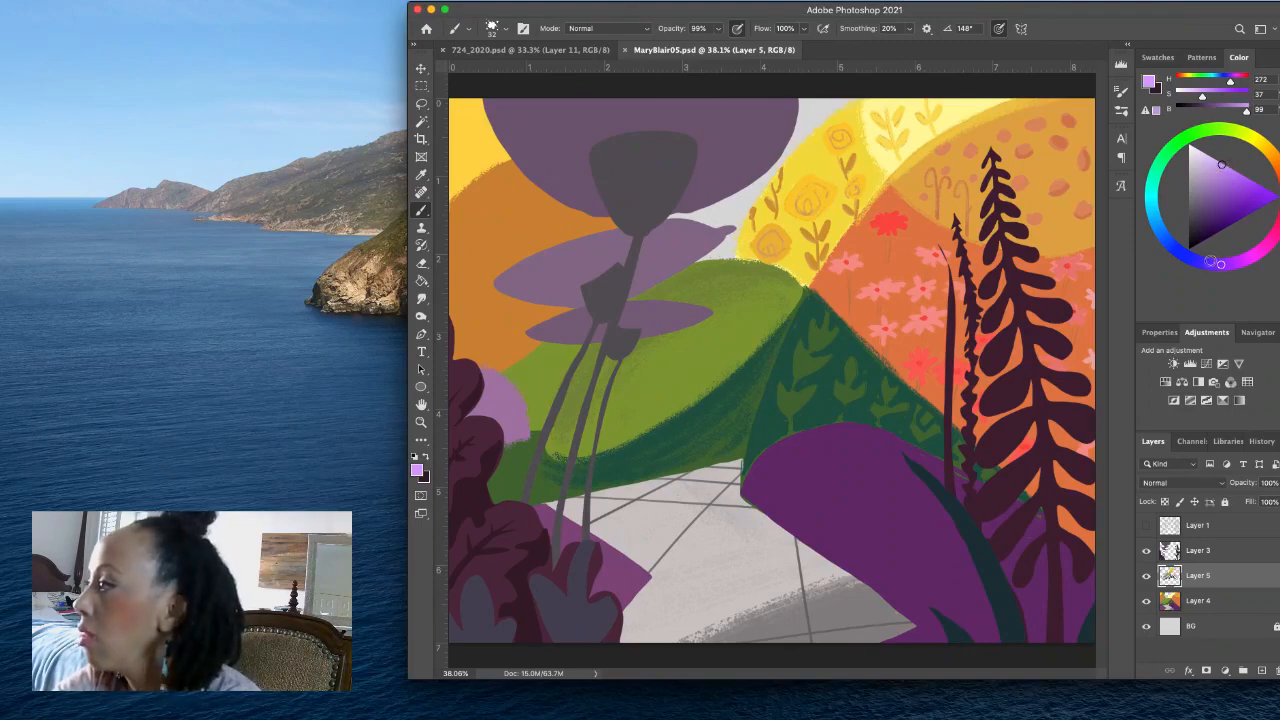
pyautogui.click(1211, 263)
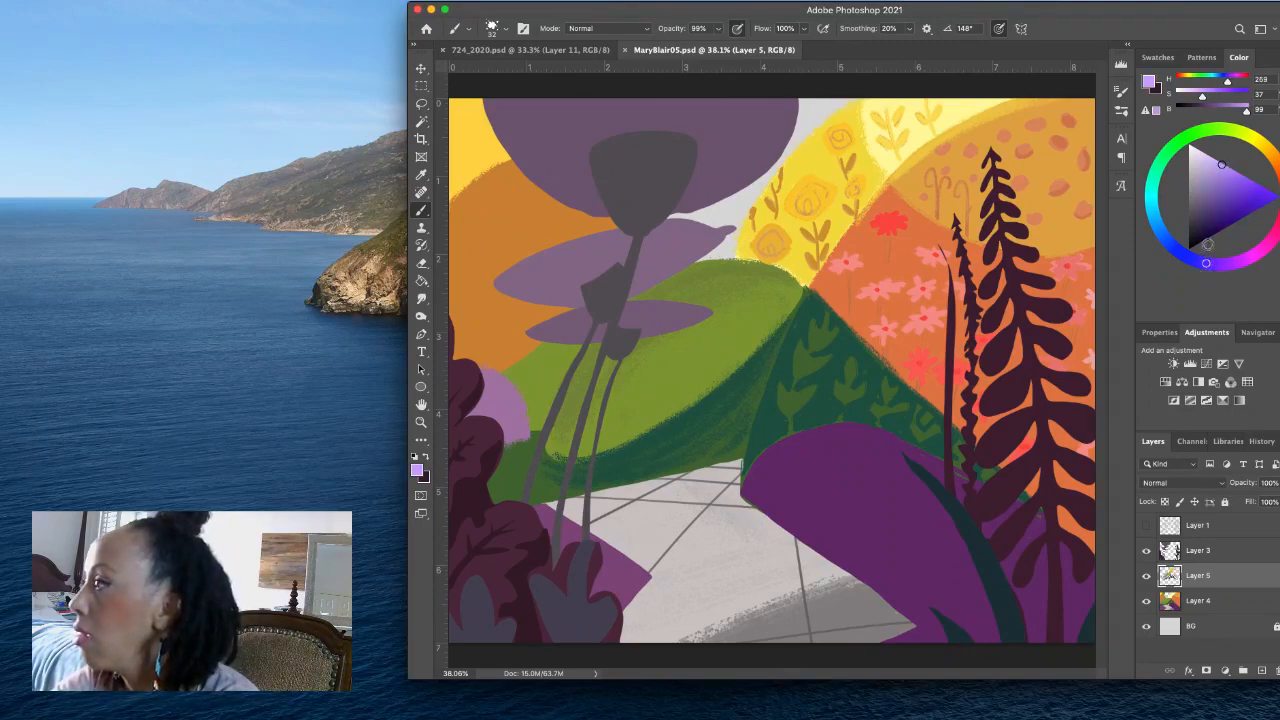
pyautogui.click(1202, 262)
pyautogui.click(1197, 261)
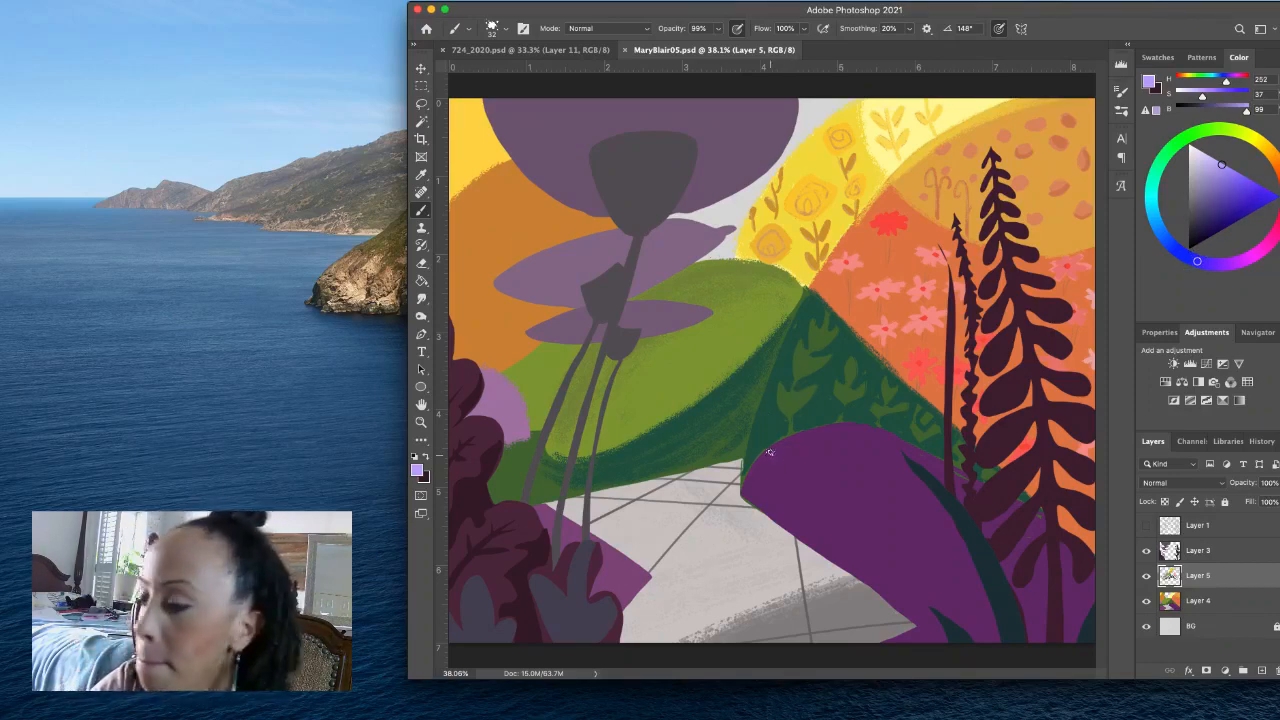
pyautogui.moveTo(764, 456); pyautogui.dragTo(774, 463)
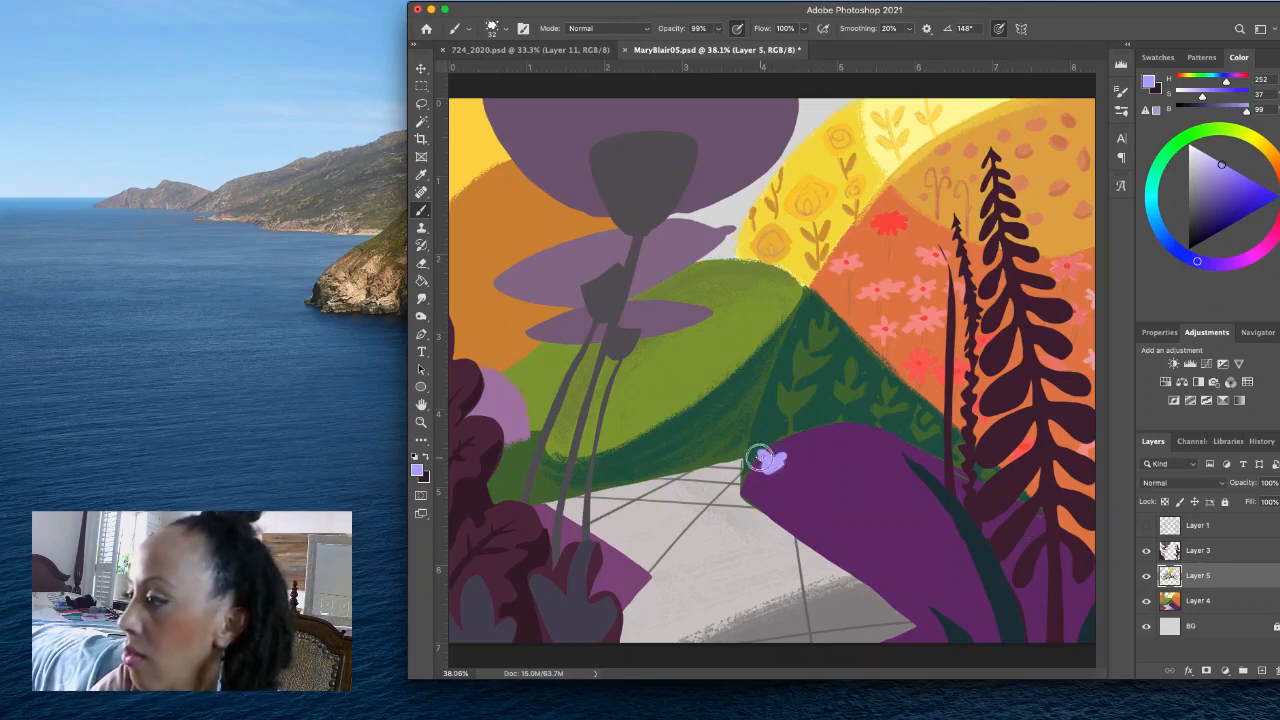
pyautogui.moveTo(809, 435); pyautogui.dragTo(825, 435)
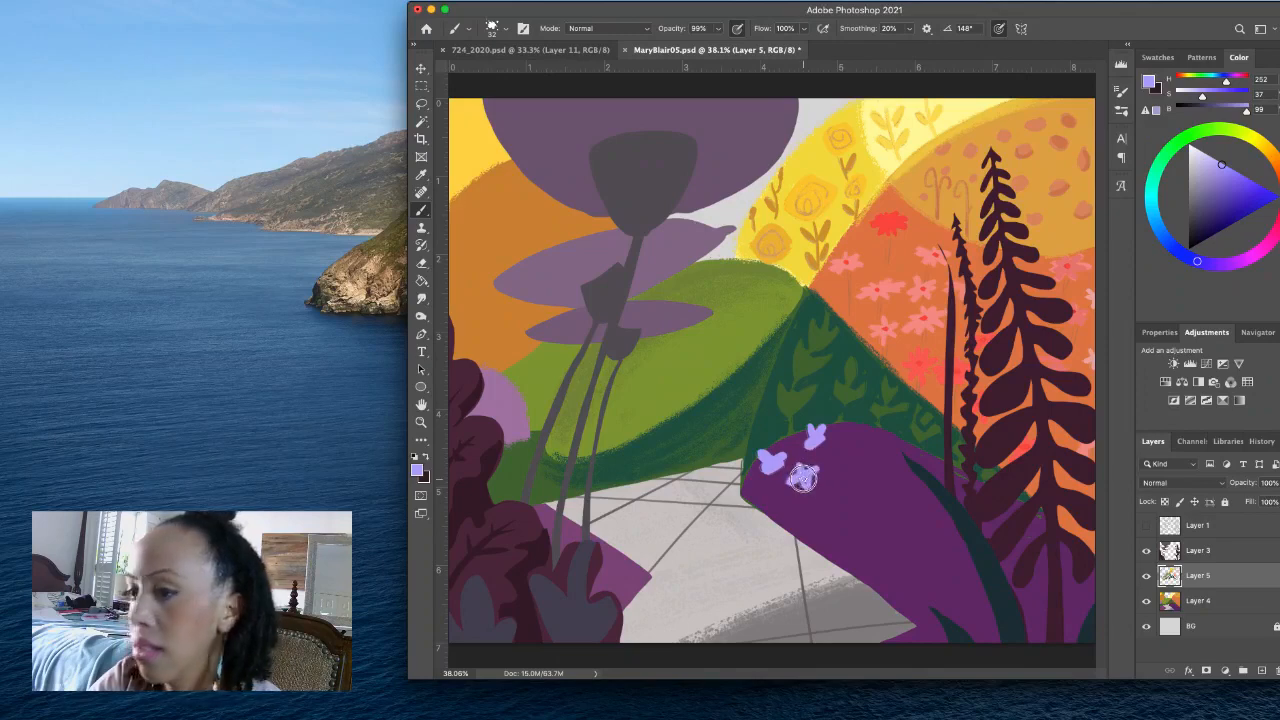
pyautogui.moveTo(801, 479); pyautogui.dragTo(810, 482)
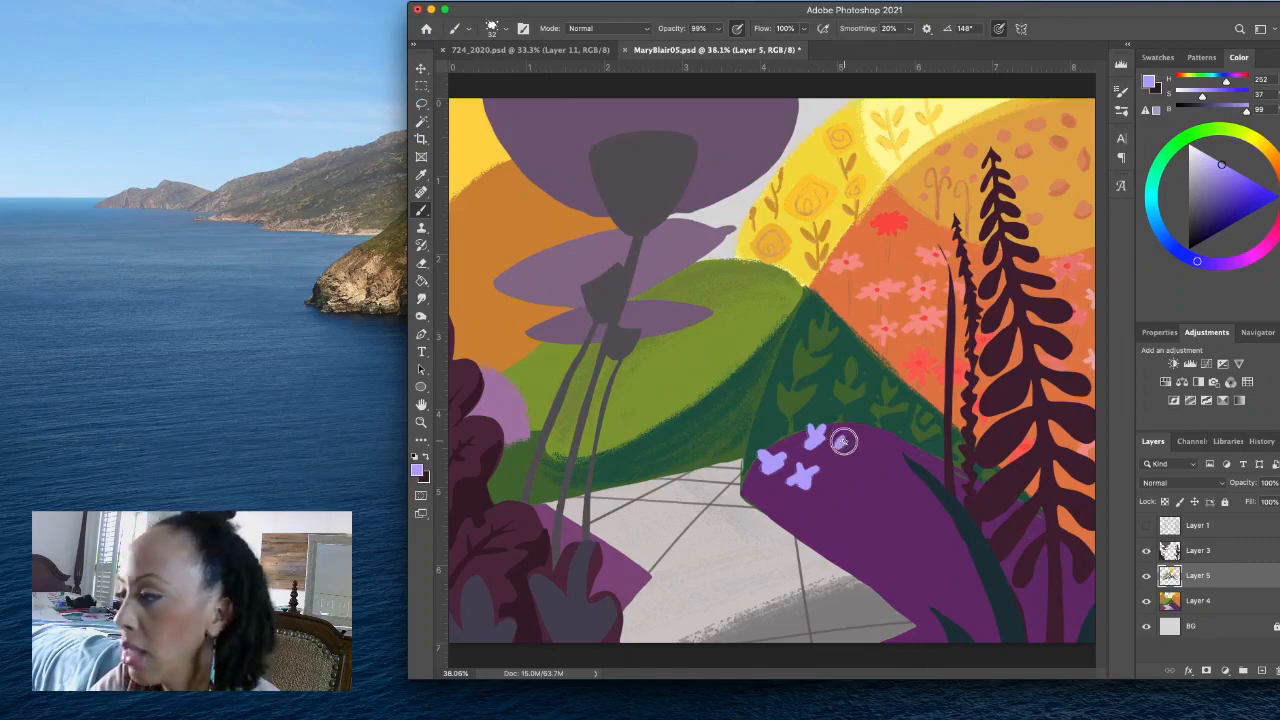
pyautogui.moveTo(844, 441); pyautogui.dragTo(844, 436)
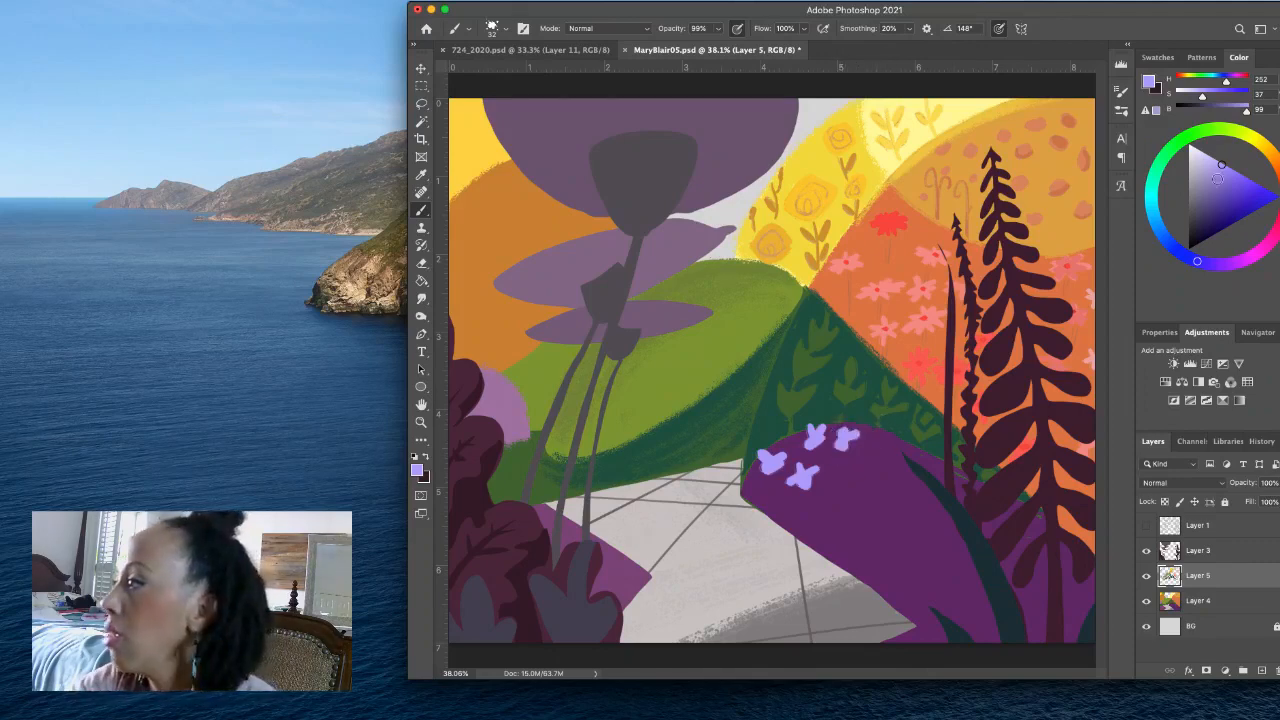
# - Mix a pale blue (H 227, S 27, B 85), paint two small flowers beside the lavender ones, and save the file
pyautogui.click(1173, 245)
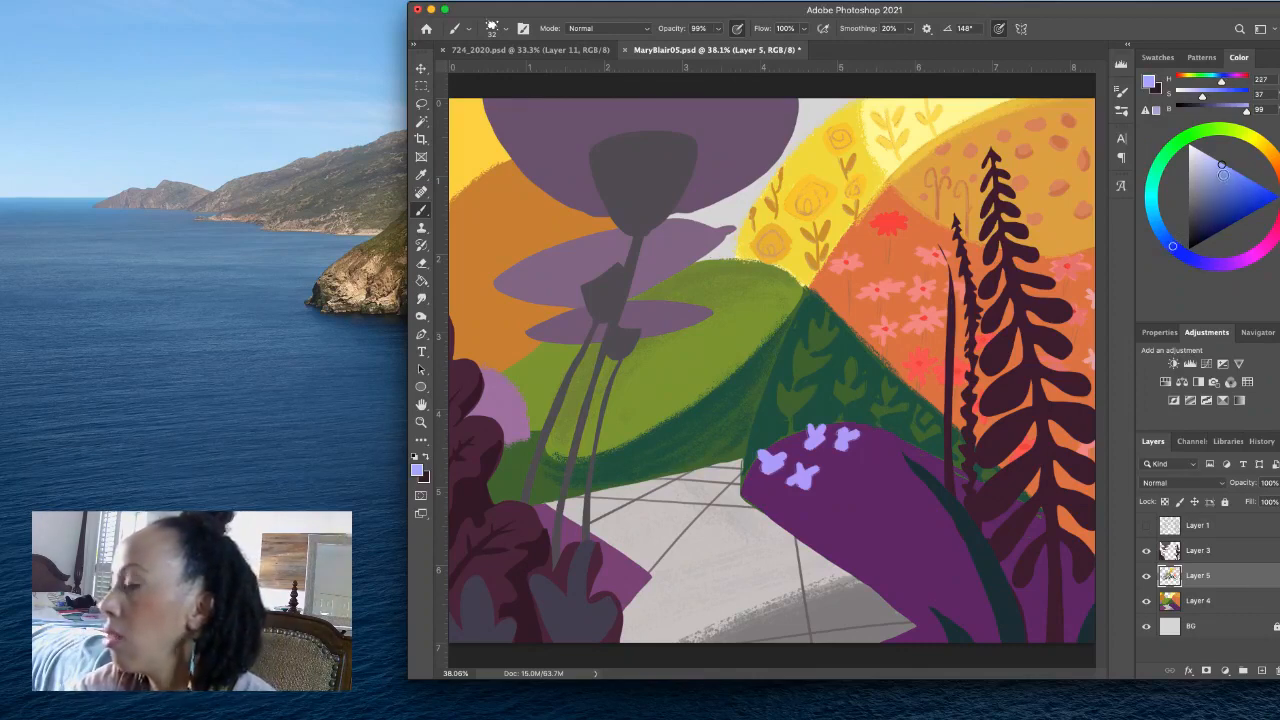
pyautogui.moveTo(824, 485)
pyautogui.mouseDown()
pyautogui.moveTo(816, 500)
pyautogui.moveTo(849, 470)
pyautogui.mouseUp()
pyautogui.click(1196, 188)
pyautogui.press('super+s')
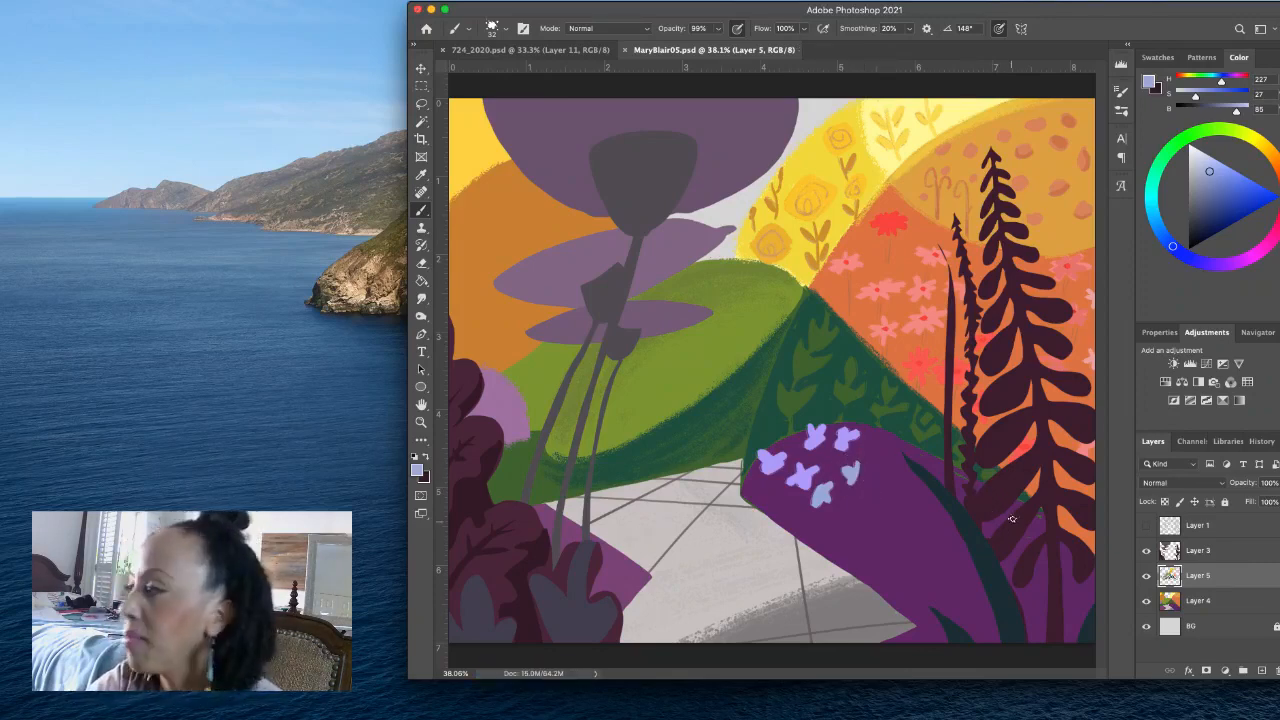
# - Paint three muted blue flowers (H 227, S 40, B 67) beside the pale ones and shade them with a deeper blue (H 227, S 57, B 59)
pyautogui.click(1213, 193)
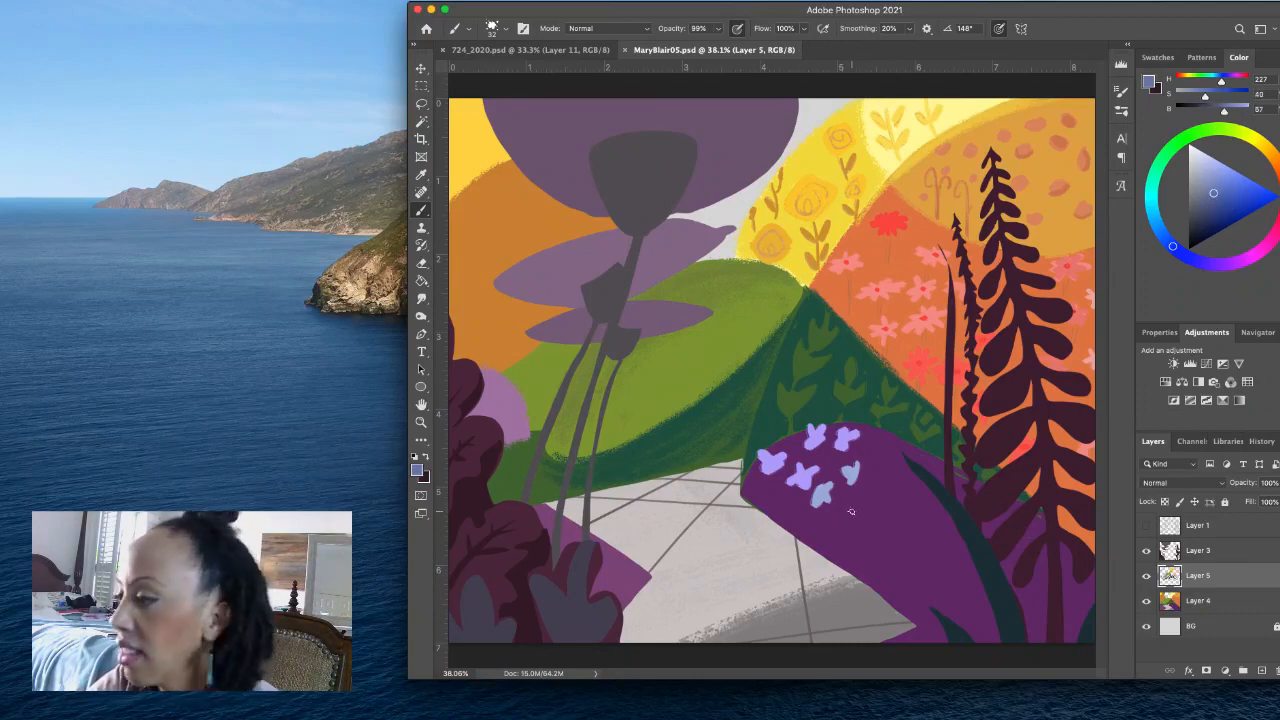
pyautogui.moveTo(834, 509)
pyautogui.mouseDown()
pyautogui.moveTo(850, 514)
pyautogui.moveTo(883, 486)
pyautogui.moveTo(871, 486)
pyautogui.mouseUp()
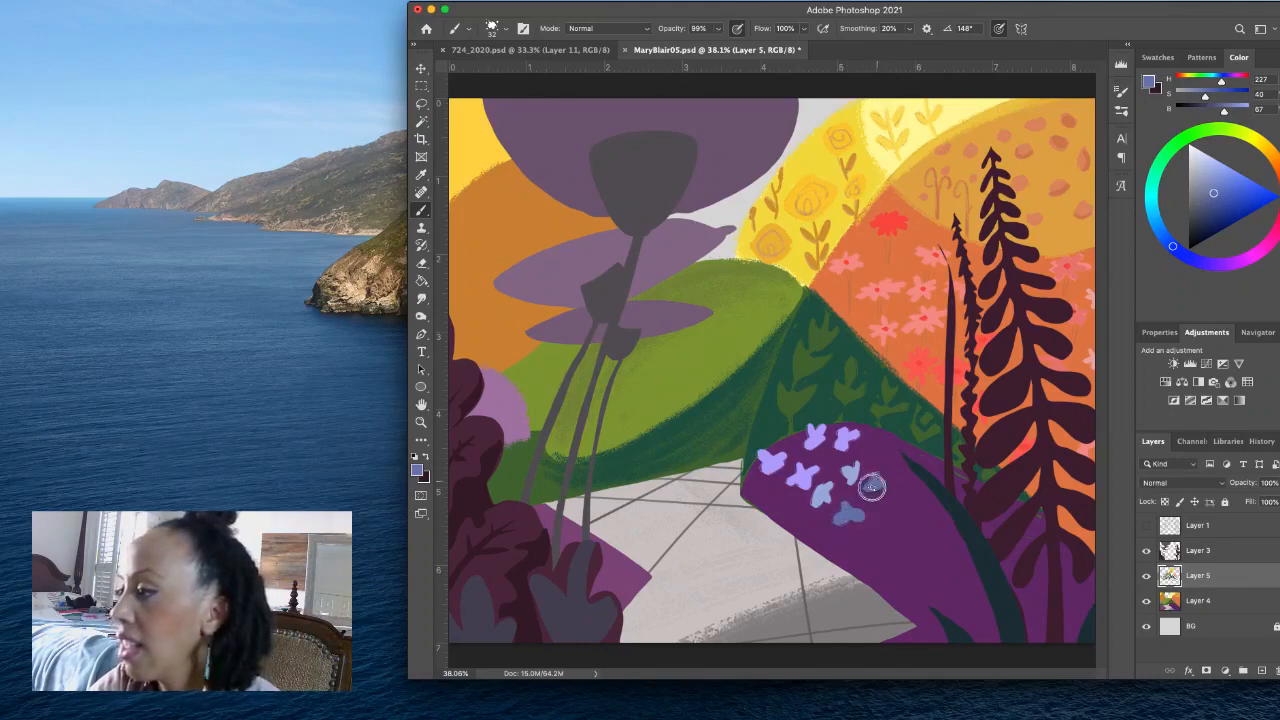
pyautogui.moveTo(880, 441)
pyautogui.mouseDown()
pyautogui.moveTo(866, 446)
pyautogui.moveTo(878, 432)
pyautogui.moveTo(881, 445)
pyautogui.mouseUp()
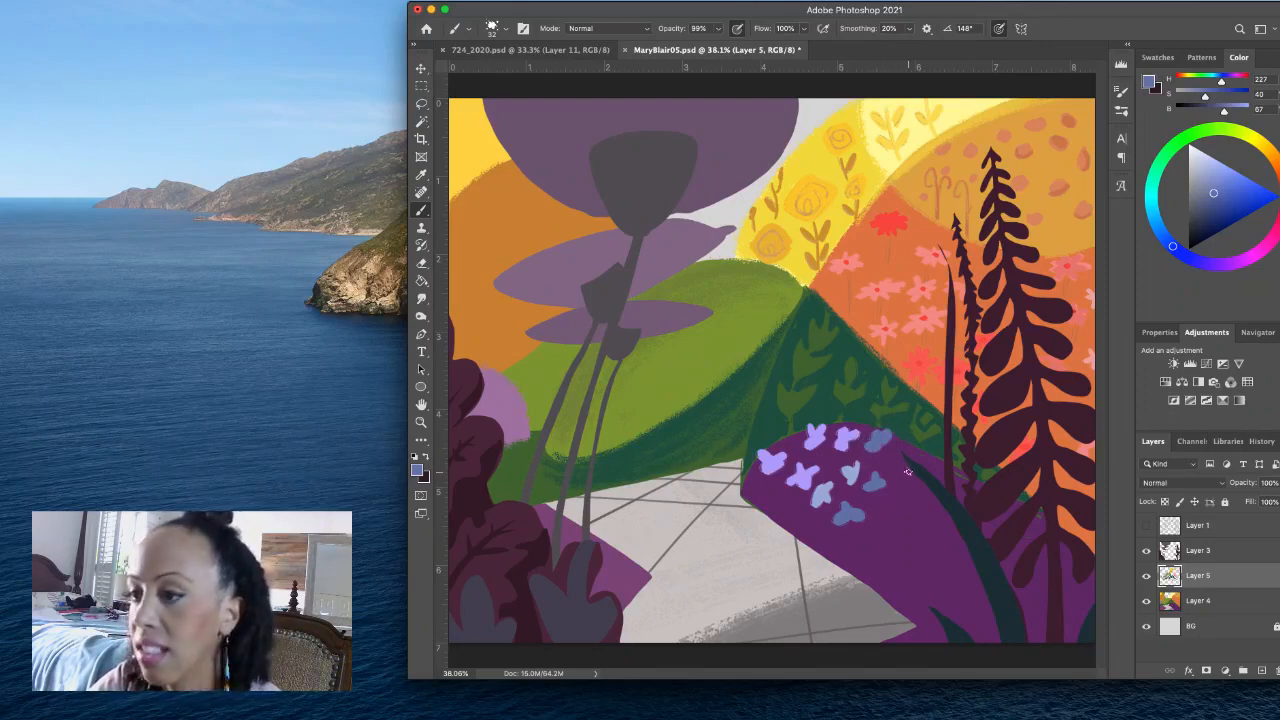
pyautogui.click(1218, 203)
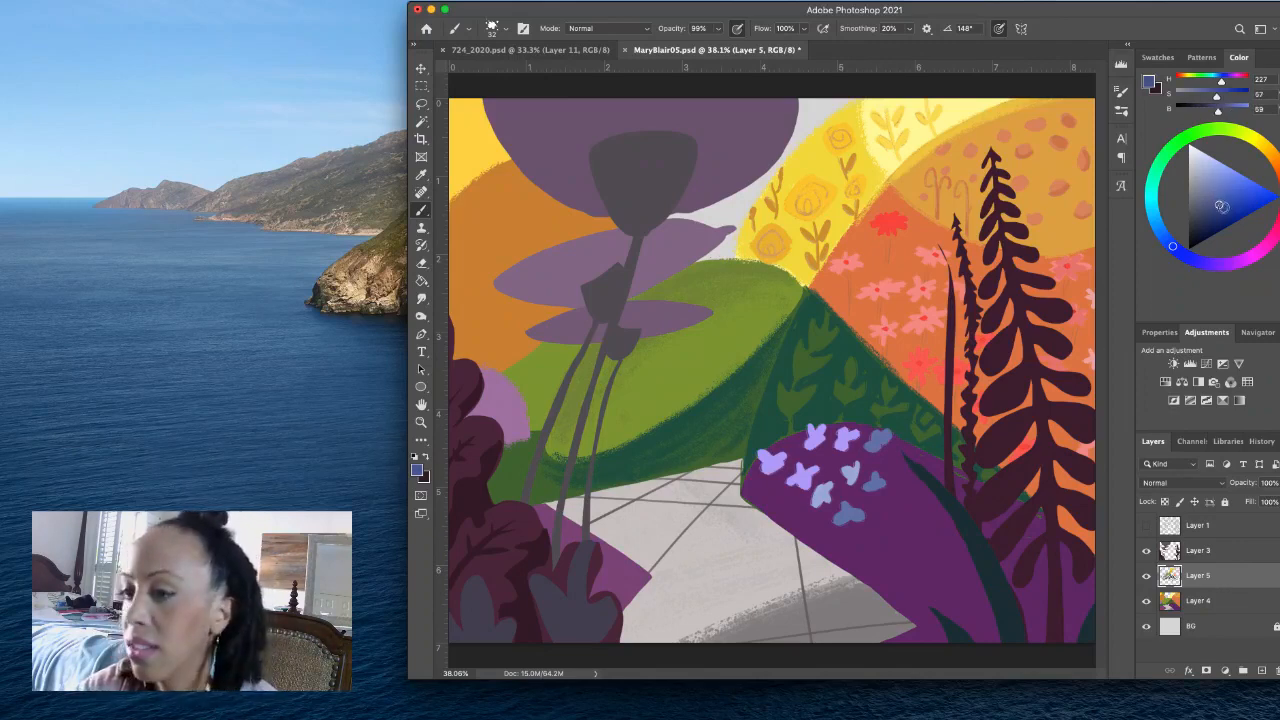
pyautogui.moveTo(877, 442)
pyautogui.mouseDown()
pyautogui.moveTo(884, 433)
pyautogui.moveTo(882, 485)
pyautogui.moveTo(856, 514)
pyautogui.mouseUp()
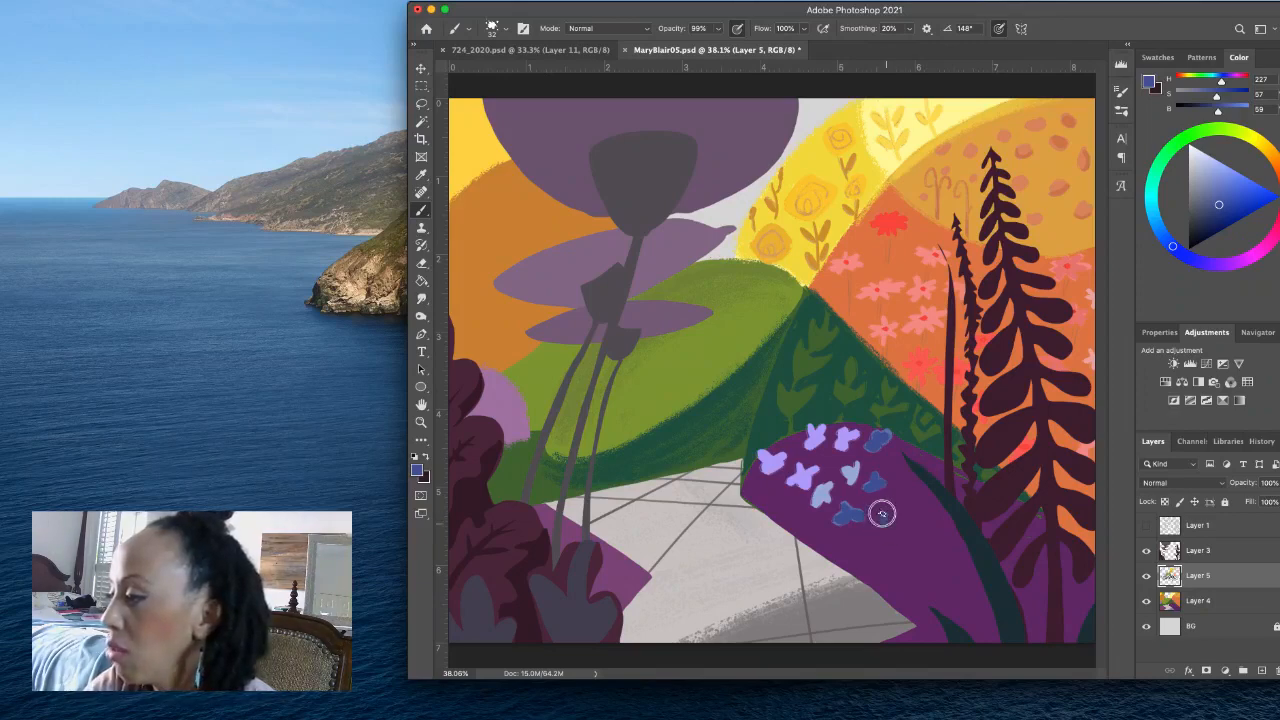
# - Paint more deep blue flowers across the purple hill toward the dark leaf, and add centres to the blue flowers in the sampled pale blue
pyautogui.moveTo(877, 527); pyautogui.dragTo(893, 524)
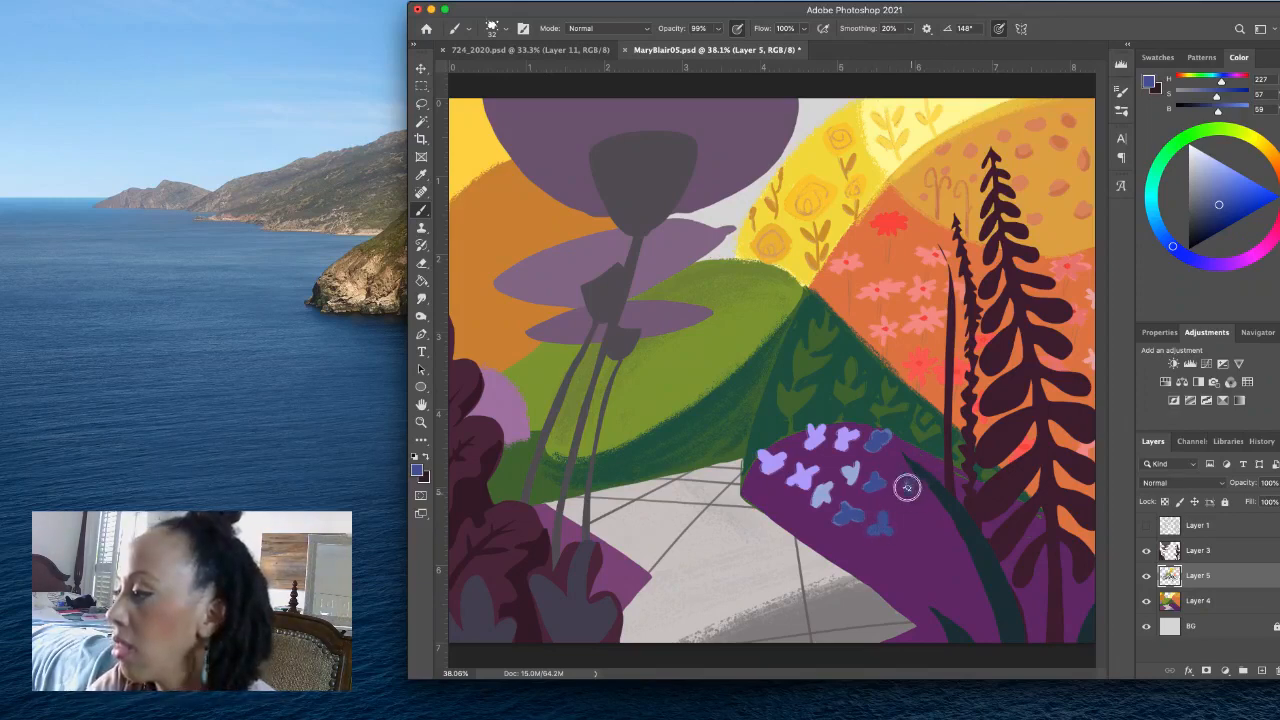
pyautogui.moveTo(912, 494); pyautogui.dragTo(926, 488)
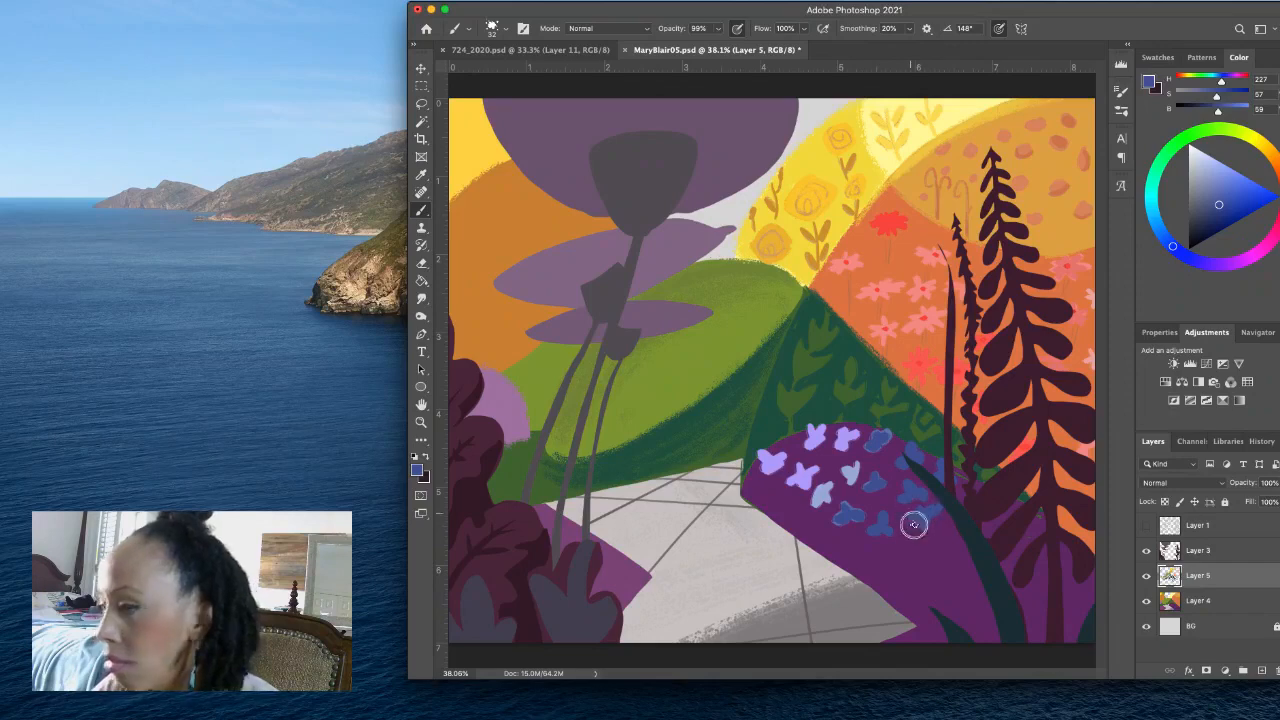
pyautogui.keyDown('alt'); pyautogui.click(829, 489); pyautogui.keyUp('alt')
pyautogui.moveTo(852, 510)
pyautogui.mouseDown()
pyautogui.moveTo(837, 514)
pyautogui.moveTo(856, 507)
pyautogui.mouseUp()
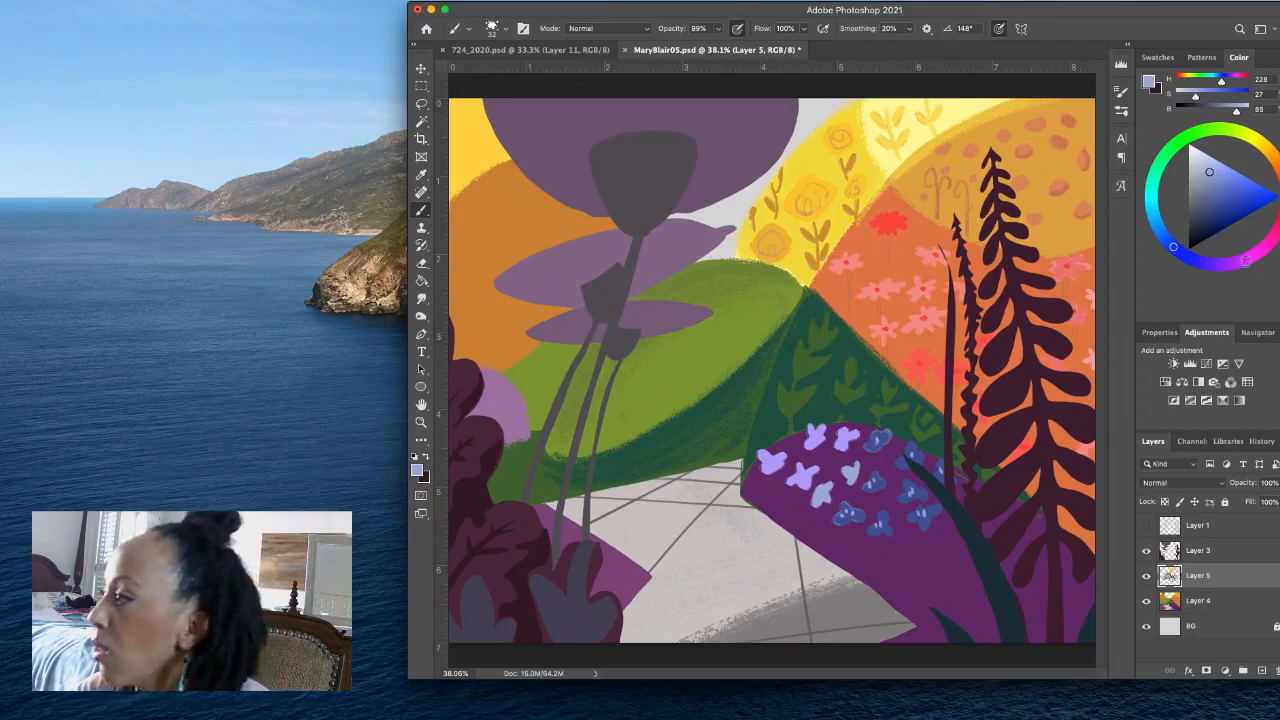
# - Mix a pink (H 328, S 62, B 85) and paint spiky tufted flowers over the lower purple hill and around the dark leaves and fern stem
pyautogui.moveTo(1246, 260); pyautogui.dragTo(1269, 242)
pyautogui.click(1226, 195)
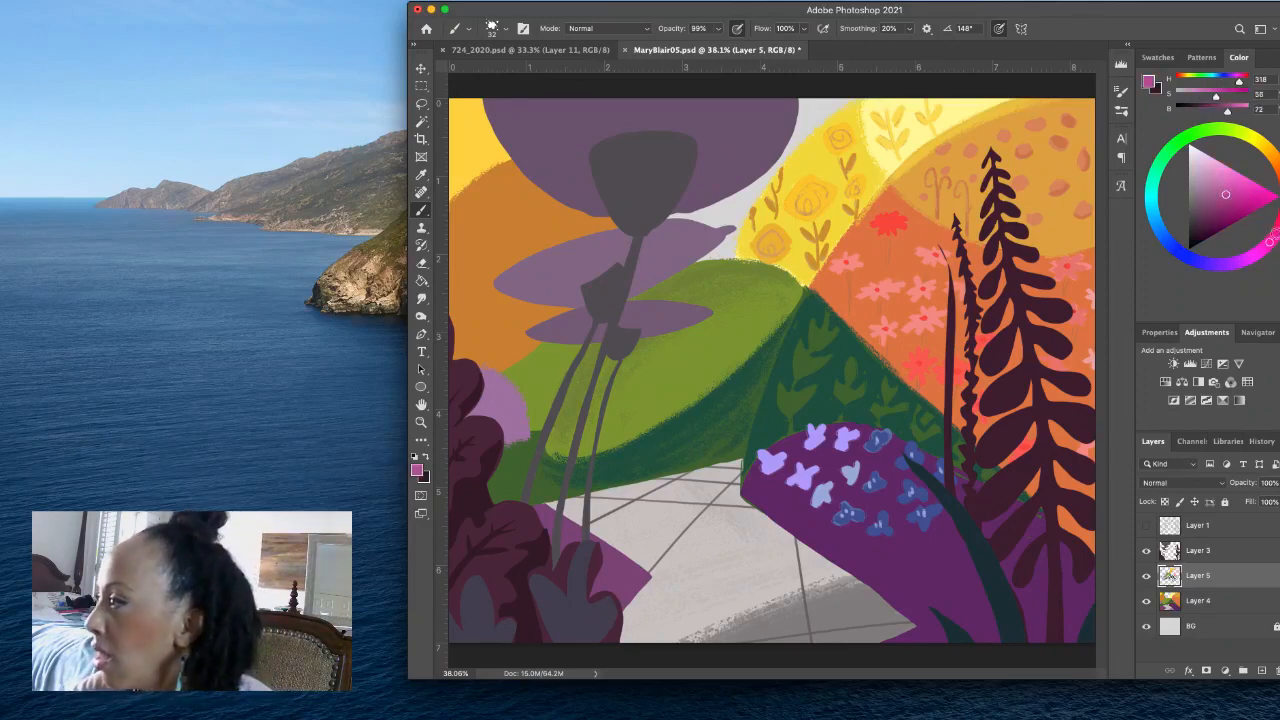
pyautogui.click(1277, 232)
pyautogui.click(1237, 188)
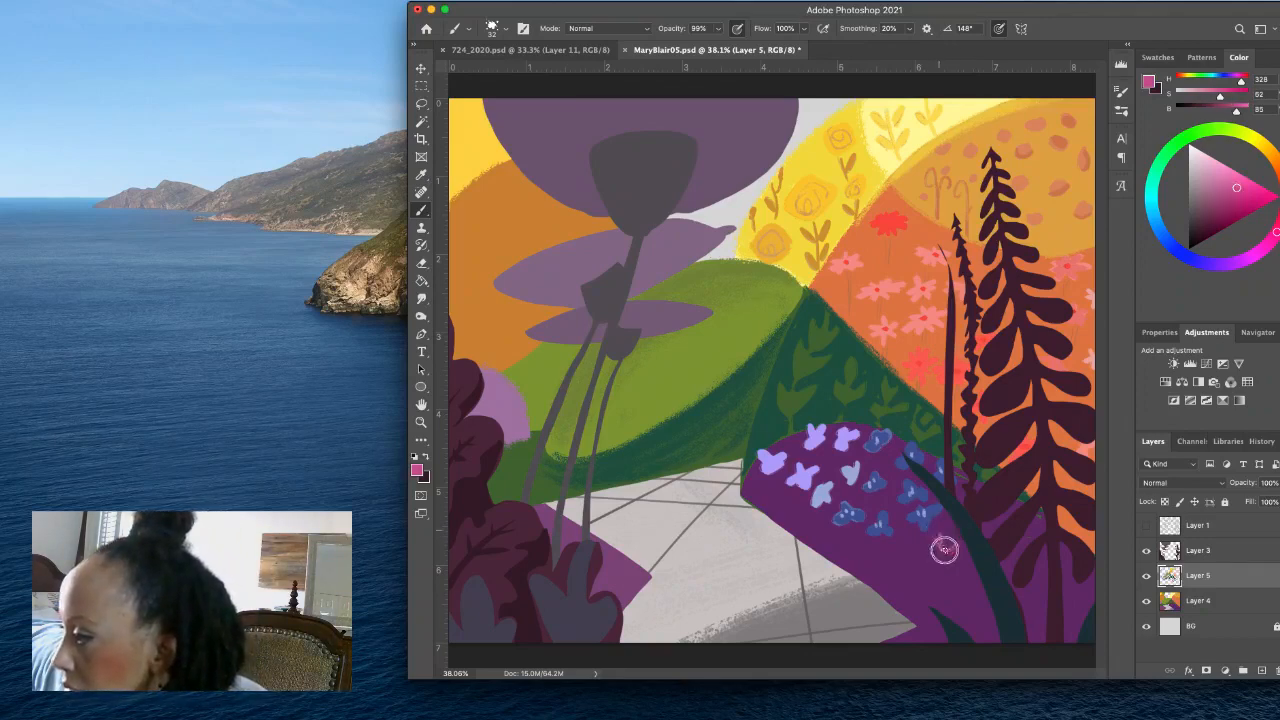
pyautogui.moveTo(942, 535); pyautogui.dragTo(947, 549)
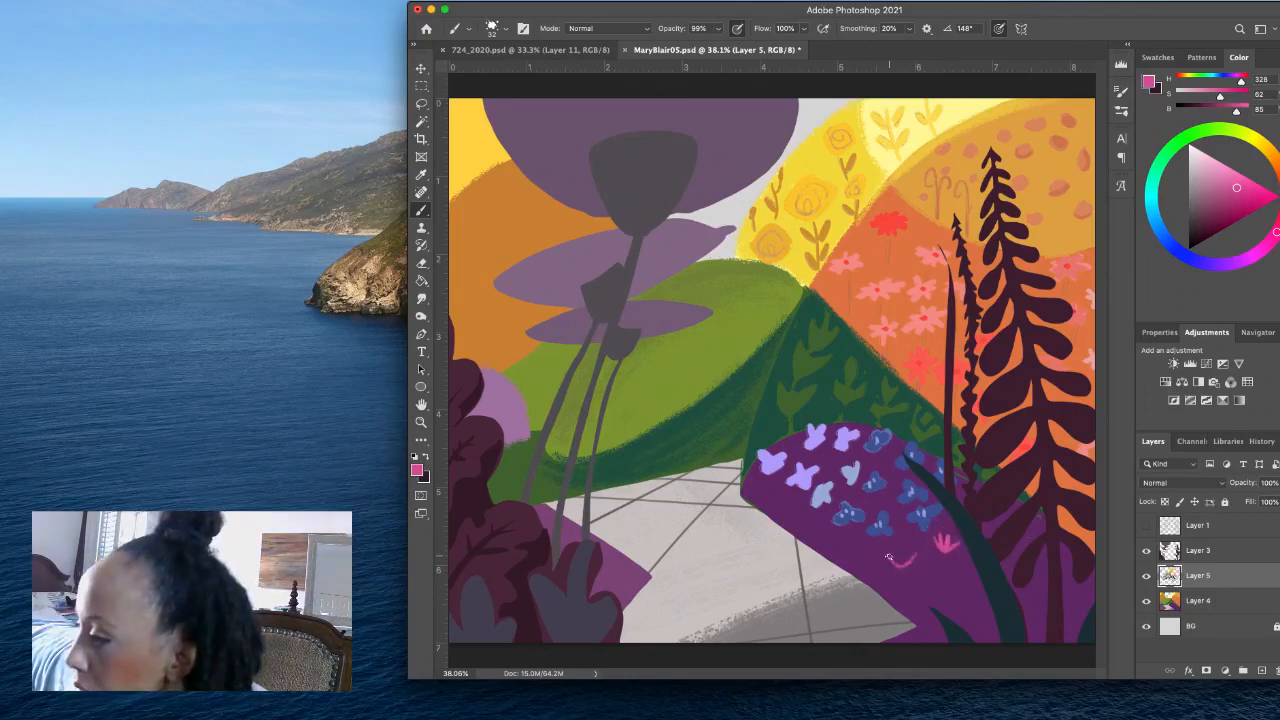
pyautogui.moveTo(897, 550); pyautogui.dragTo(903, 563)
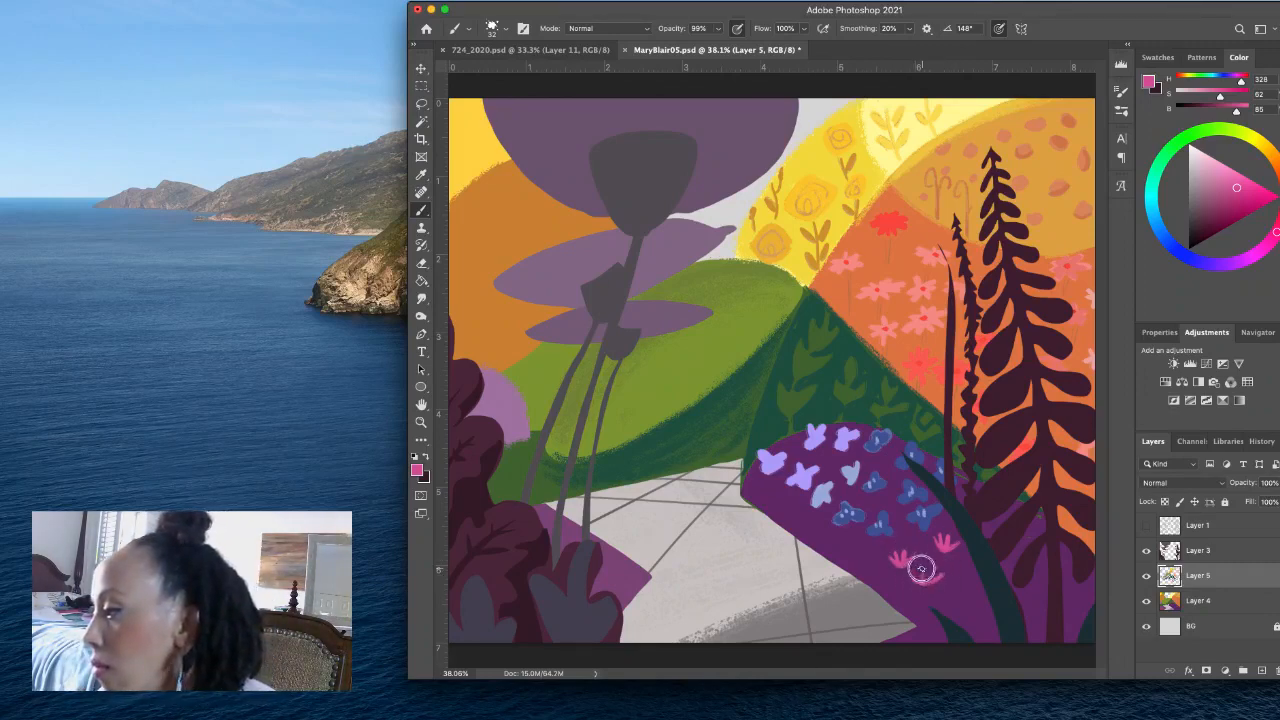
pyautogui.moveTo(921, 569); pyautogui.dragTo(926, 583)
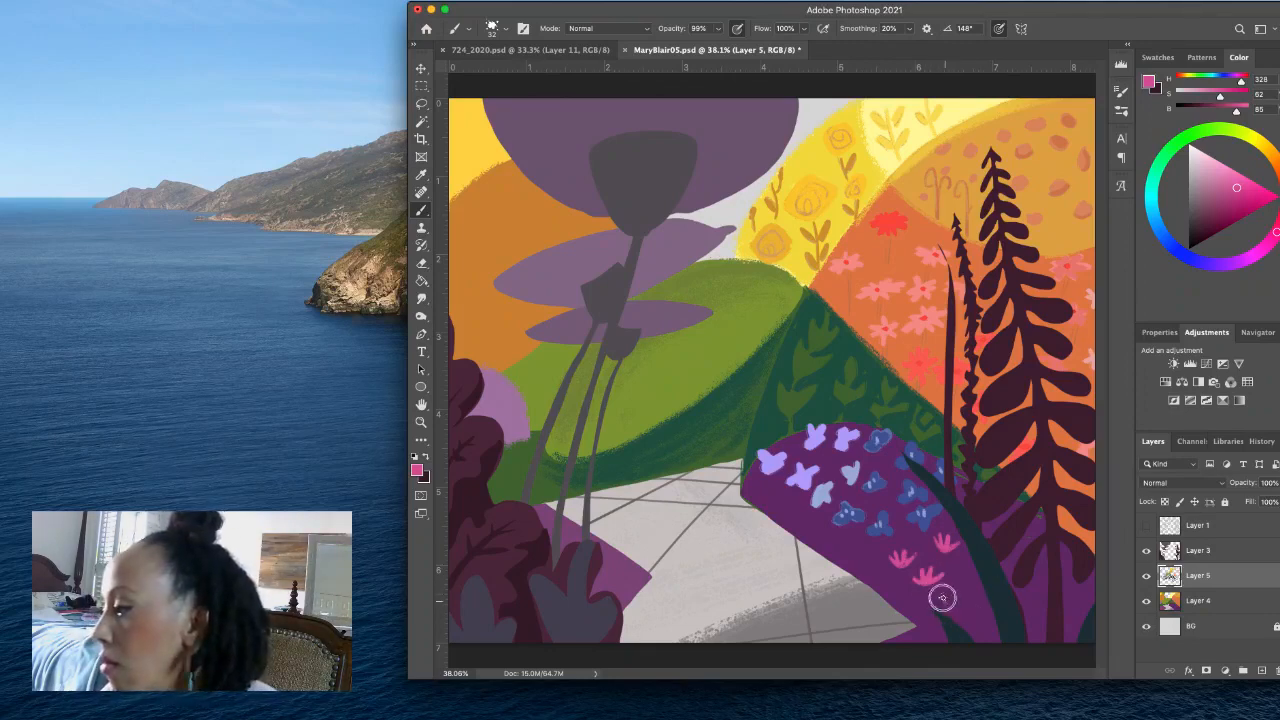
pyautogui.moveTo(946, 601); pyautogui.dragTo(959, 608)
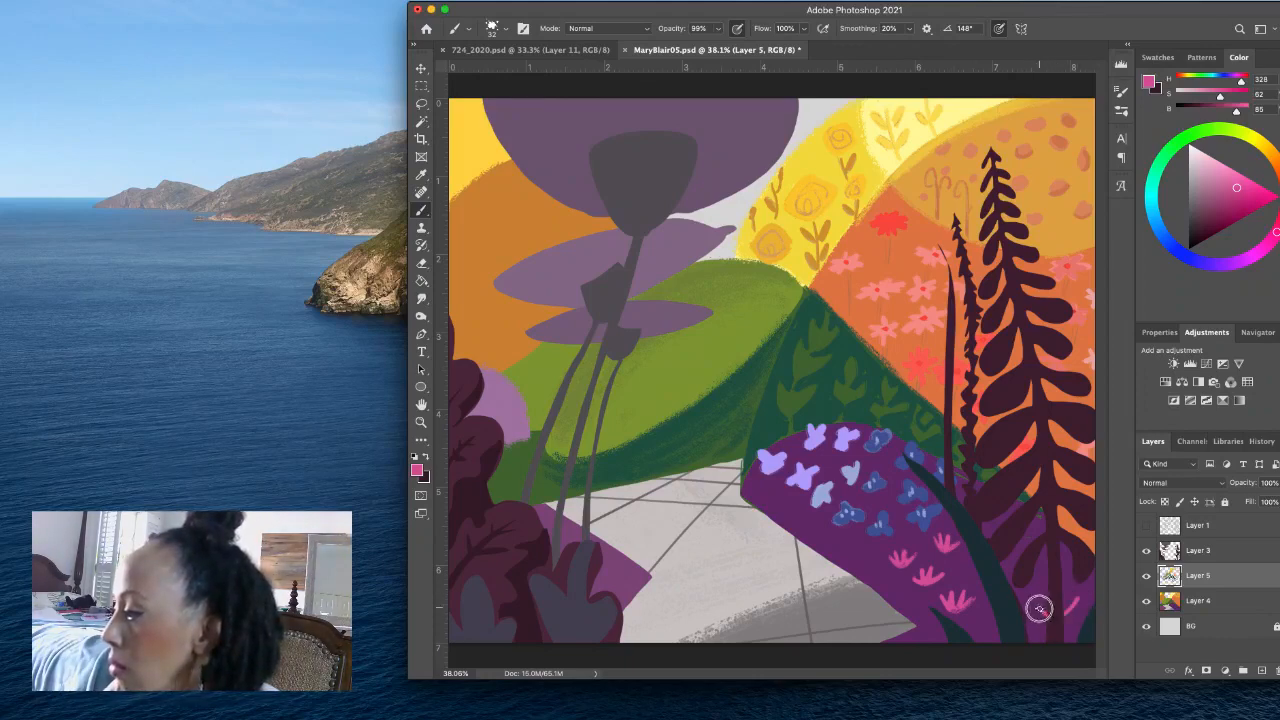
pyautogui.moveTo(1066, 597)
pyautogui.mouseDown()
pyautogui.moveTo(1066, 612)
pyautogui.moveTo(1073, 604)
pyautogui.moveTo(1046, 613)
pyautogui.mouseUp()
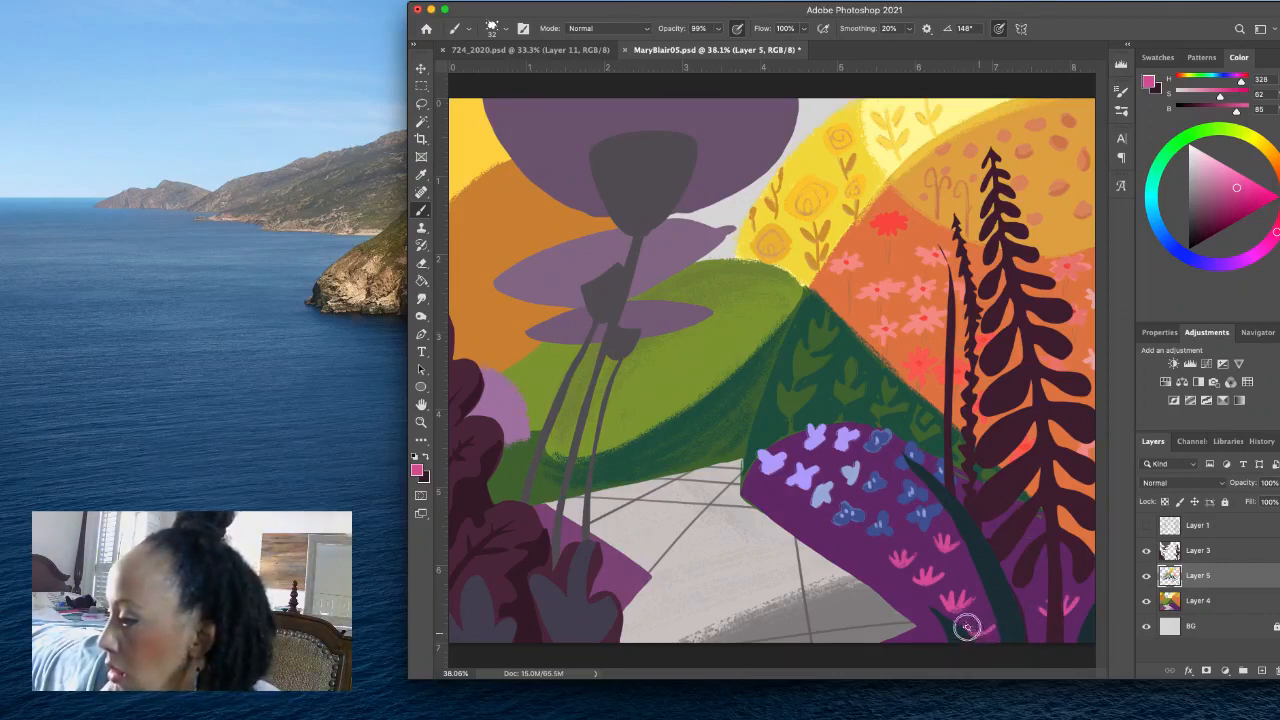
pyautogui.moveTo(974, 633)
pyautogui.mouseDown()
pyautogui.moveTo(978, 622)
pyautogui.moveTo(981, 632)
pyautogui.mouseUp()
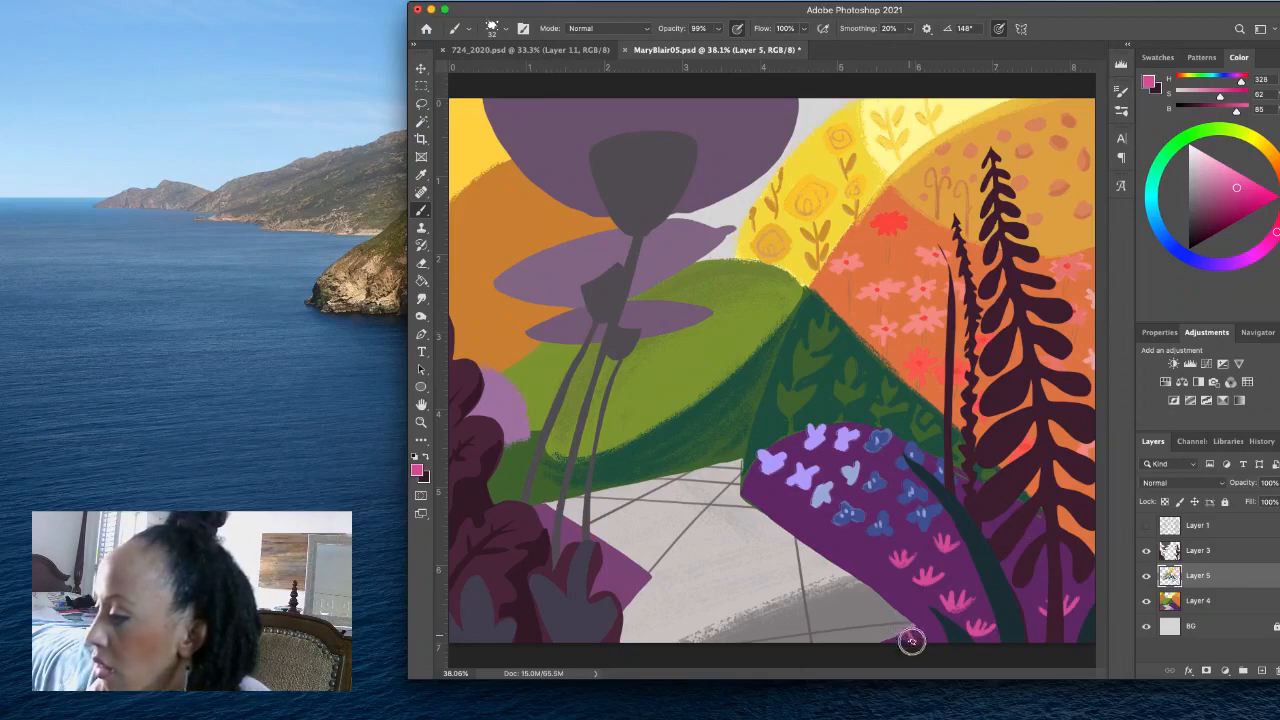
pyautogui.moveTo(923, 628); pyautogui.dragTo(910, 644)
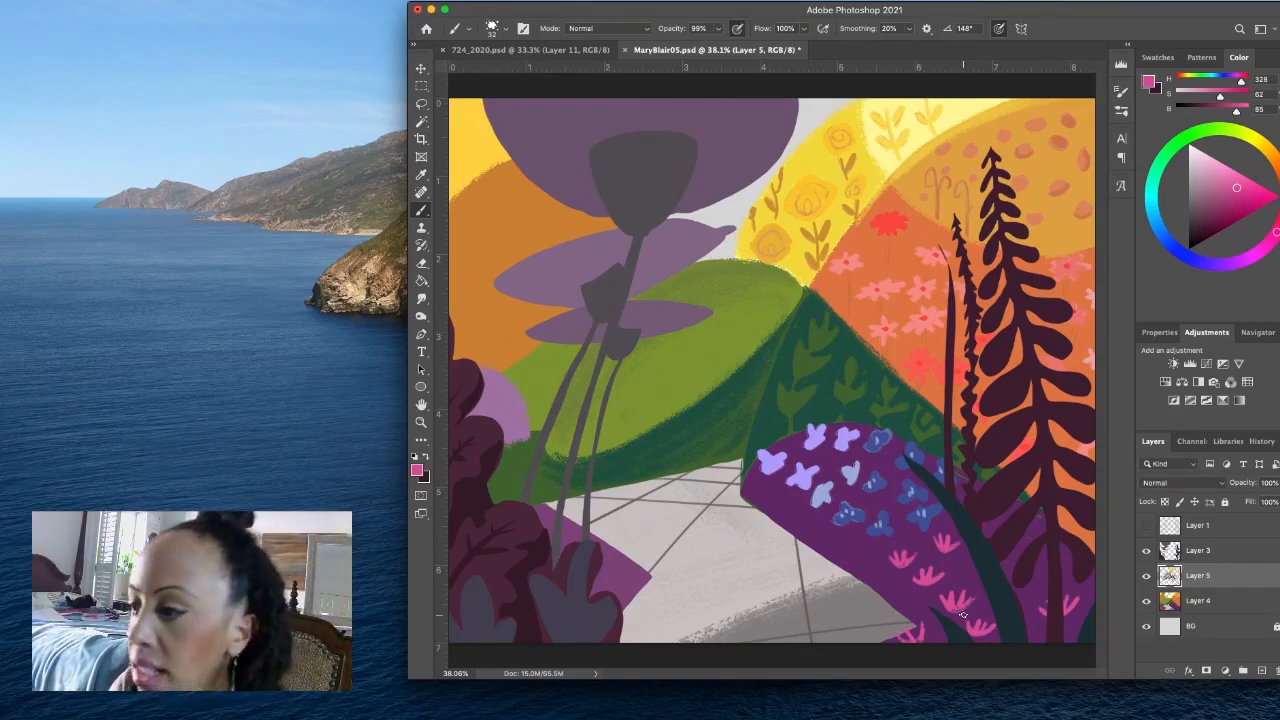
# - Mix a muted magenta (H 328, S 56, B 64) and paint small marks on the purple ground beside the maroon bush with a size 22 brush
pyautogui.click(1221, 201)
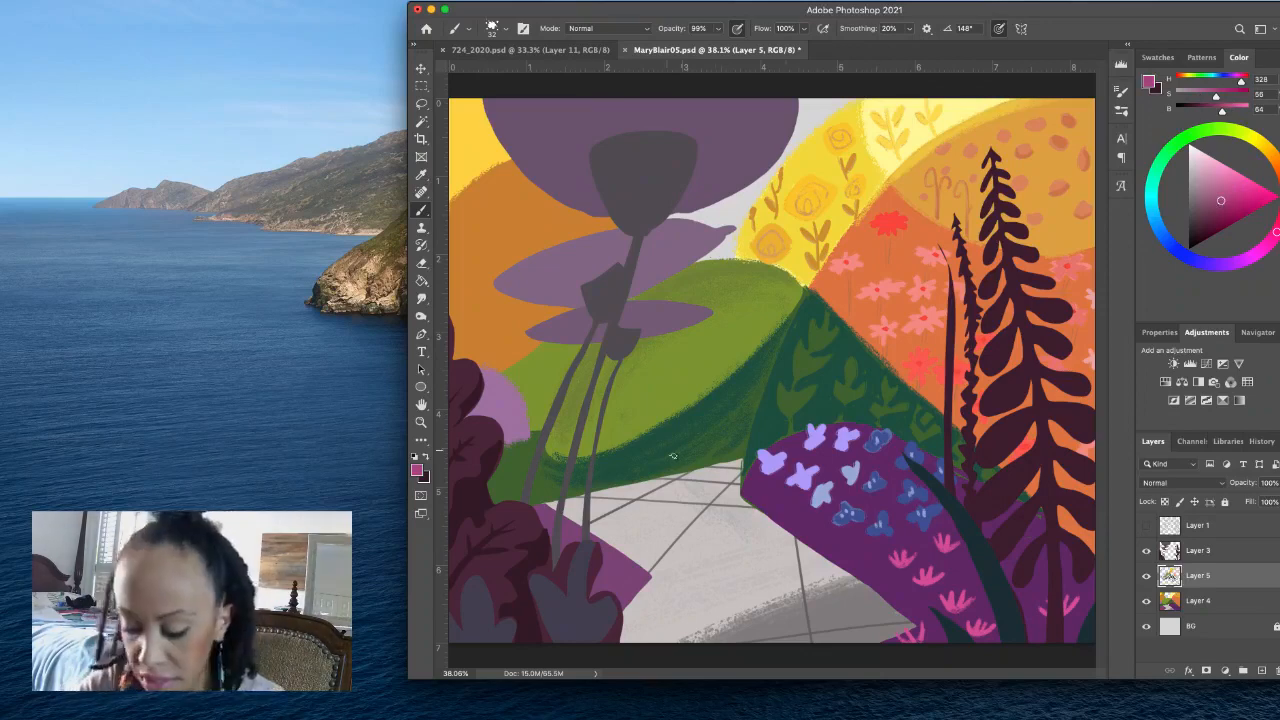
pyautogui.moveTo(727, 459); pyautogui.dragTo(717, 460)
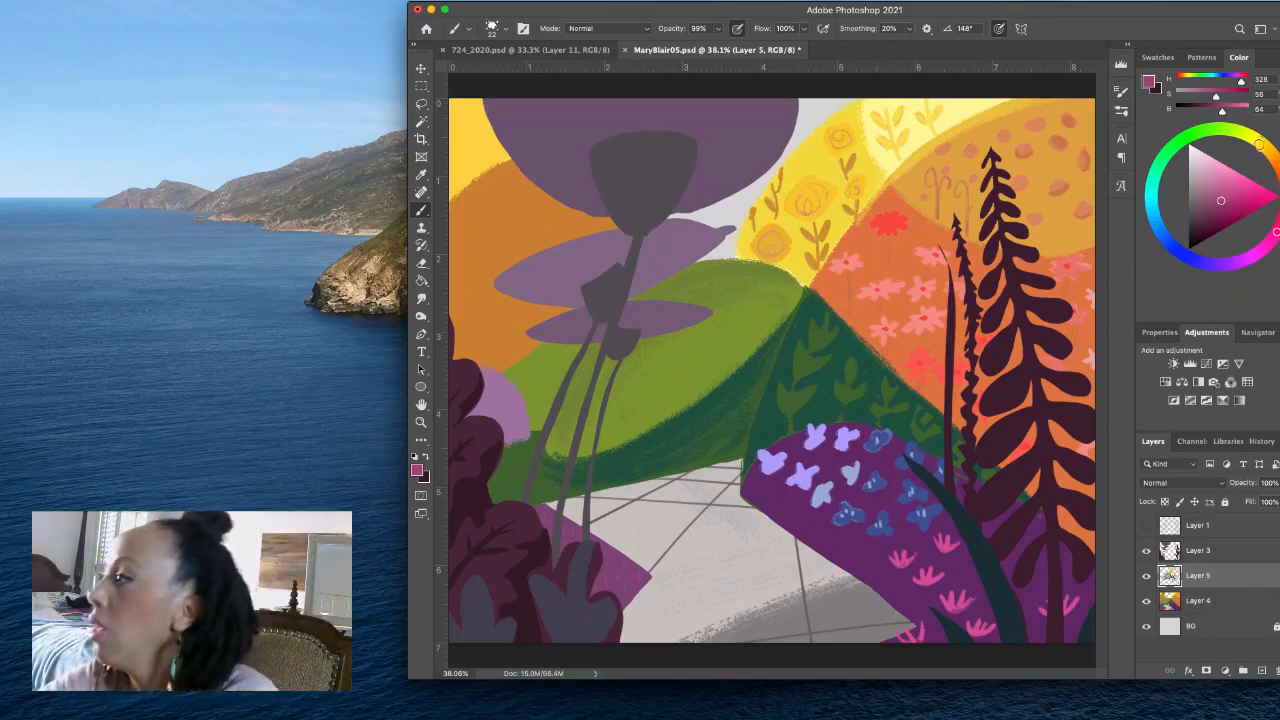
# - Mix a coral red (H 2, S 61, B 93) and try brushing an oval outline around the grey stems on the green hill
pyautogui.click(1259, 142)
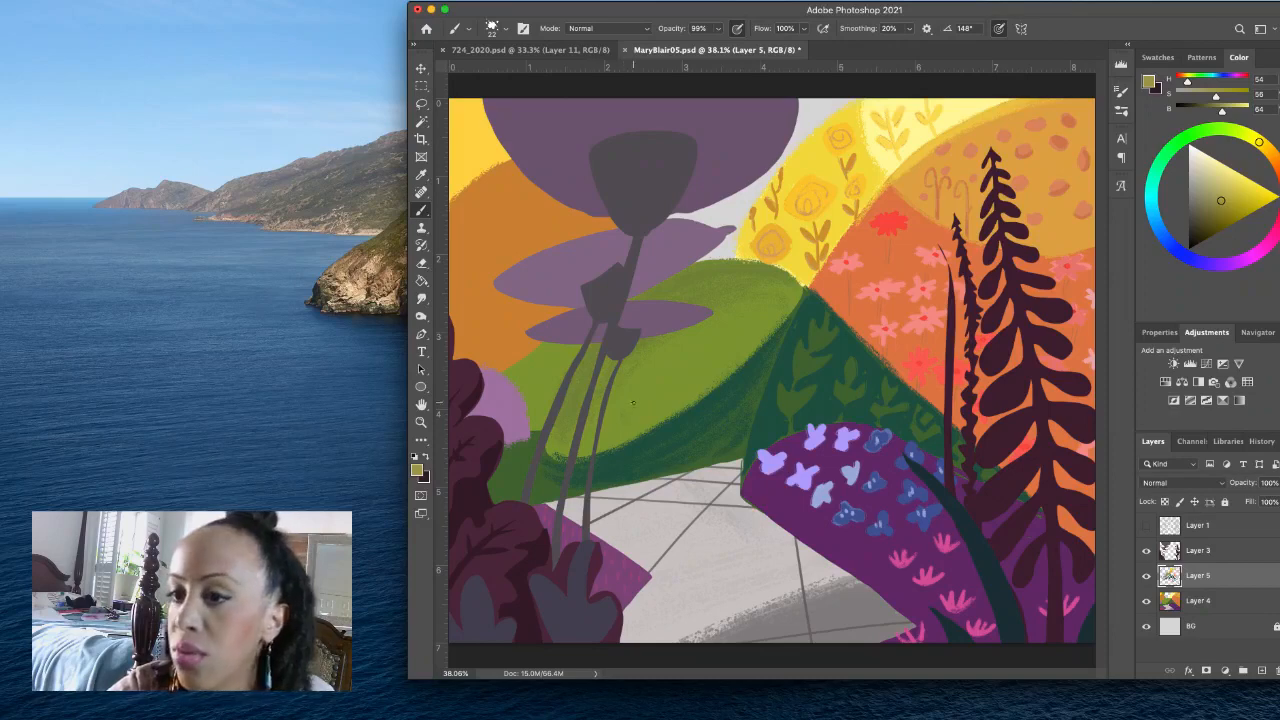
pyautogui.click(1276, 230)
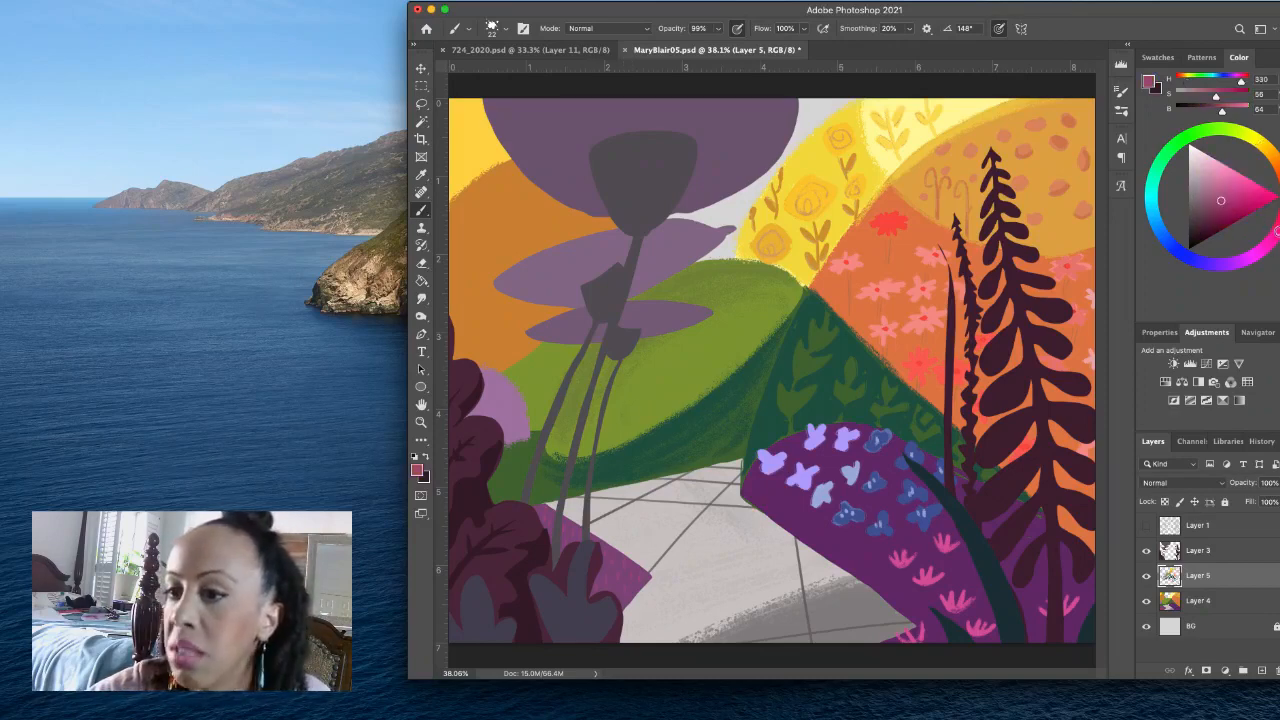
pyautogui.moveTo(1276, 230); pyautogui.dragTo(1245, 176)
pyautogui.click(1240, 185)
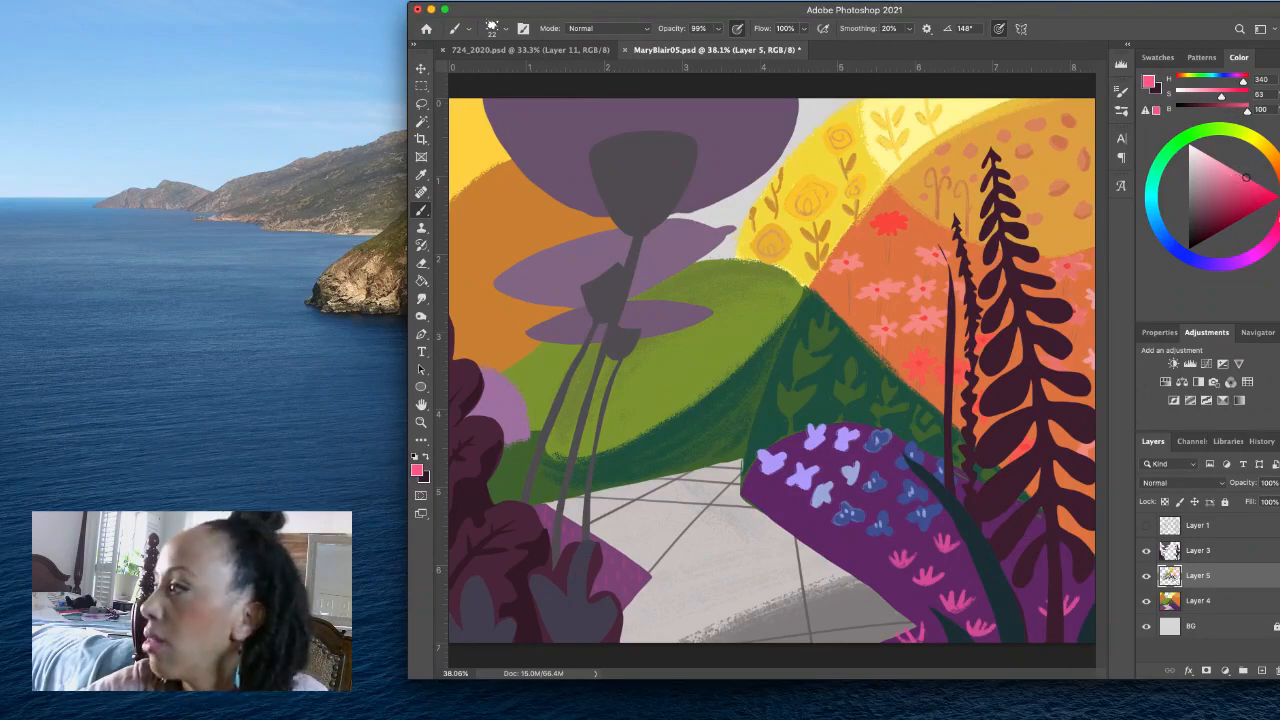
pyautogui.click(1221, 161)
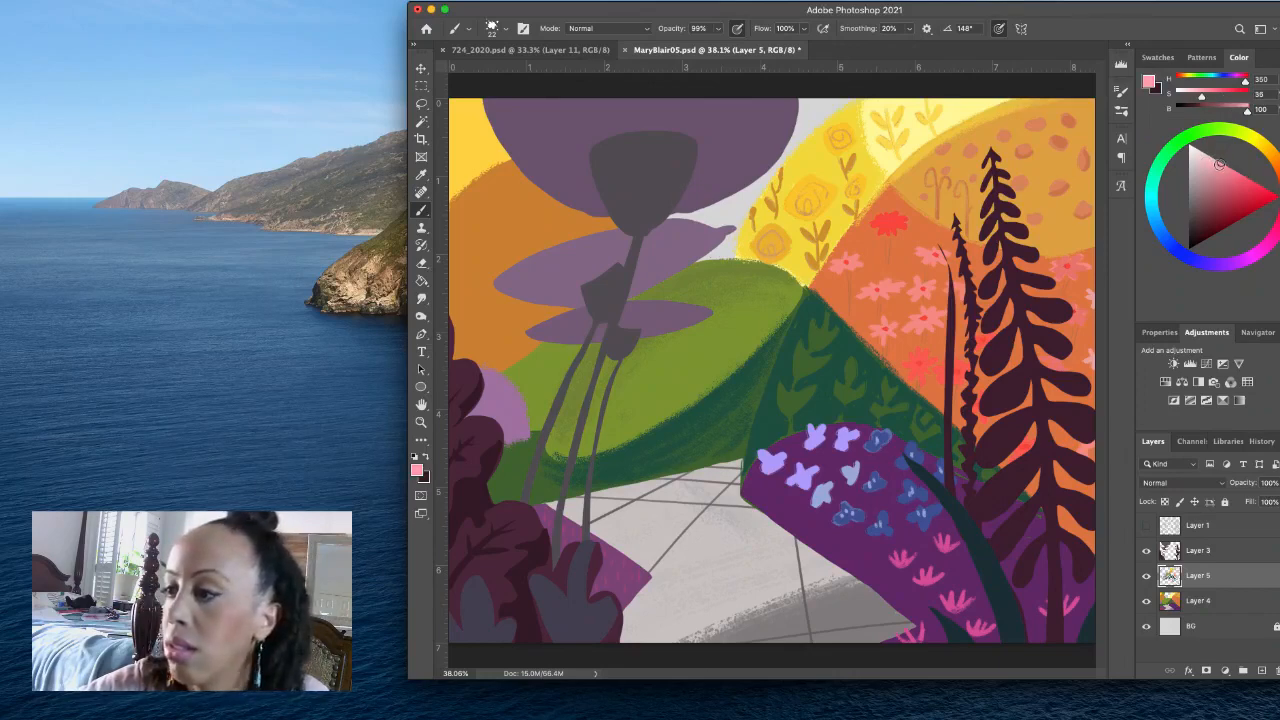
pyautogui.moveTo(1221, 167); pyautogui.dragTo(1223, 170)
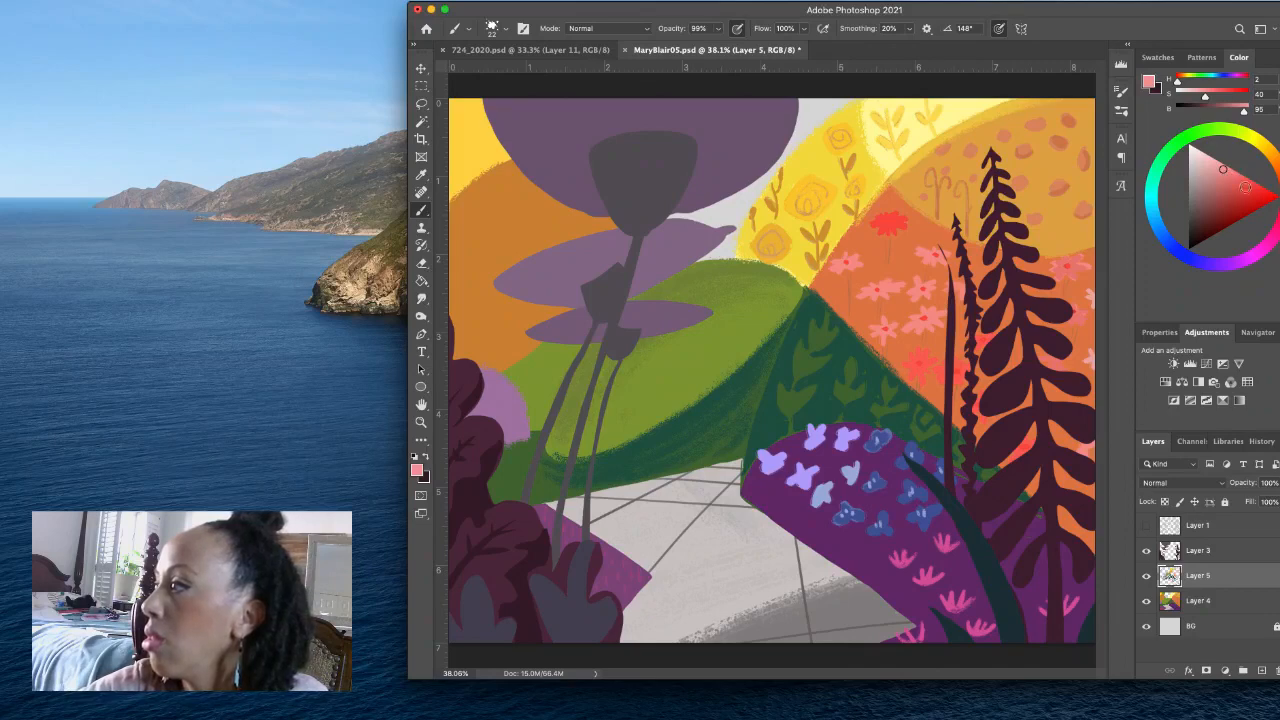
pyautogui.click(1240, 181)
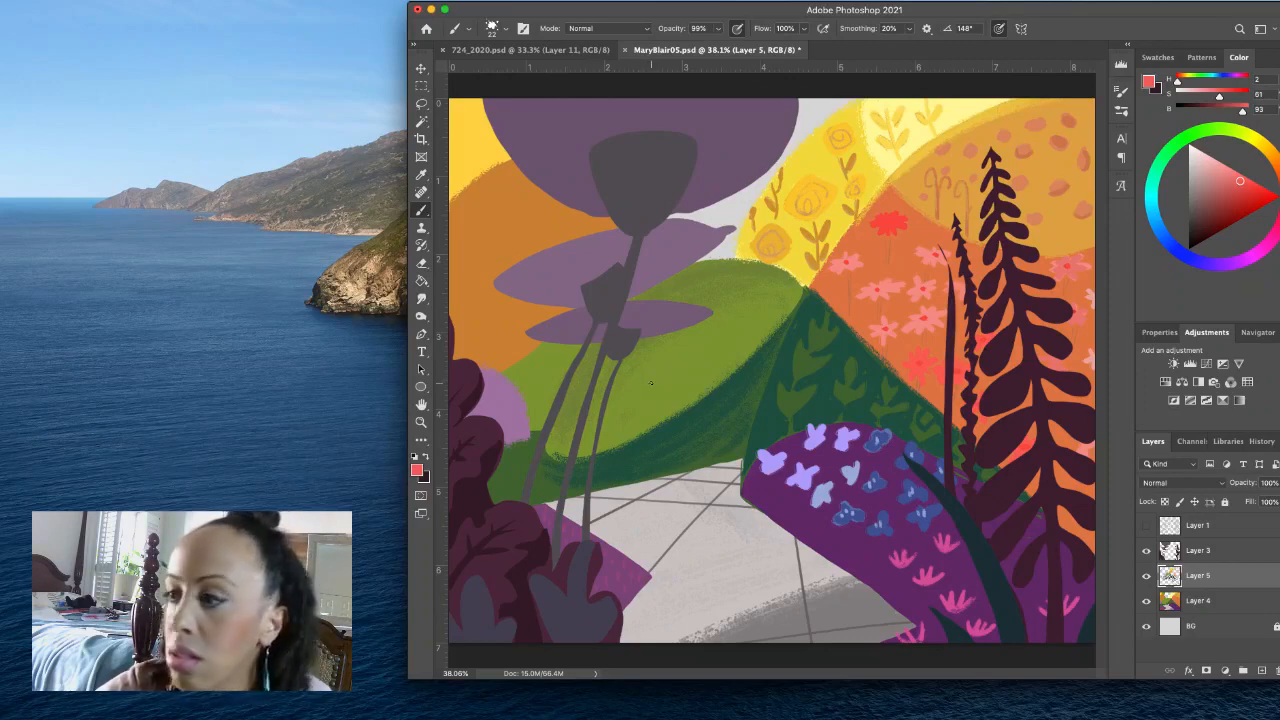
pyautogui.moveTo(651, 383)
pyautogui.mouseDown()
pyautogui.moveTo(632, 354)
pyautogui.moveTo(564, 344)
pyautogui.moveTo(547, 377)
pyautogui.moveTo(583, 406)
pyautogui.moveTo(652, 377)
pyautogui.mouseUp()
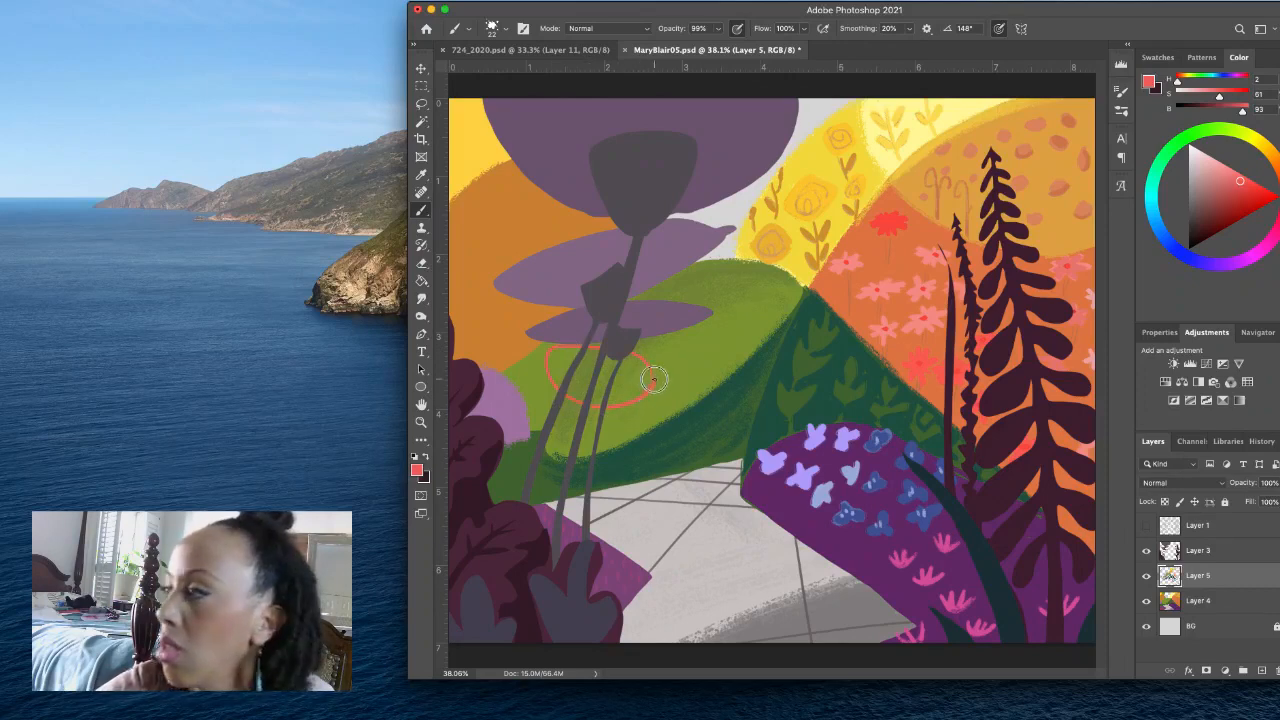
# - Mix a coral pink (H 2, S 48, B 92), fill a lassoed oval behind the grey stems on the green hill, and save the file
pyautogui.click(1236, 176)
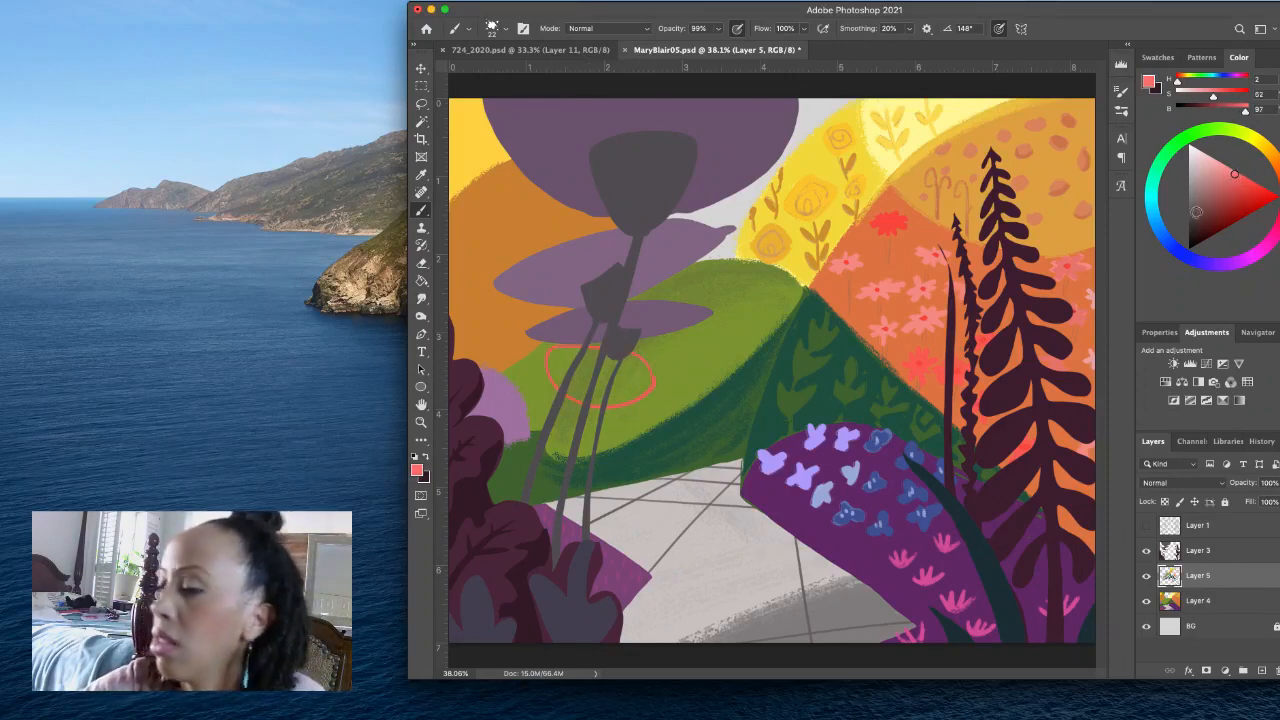
pyautogui.click(1227, 176)
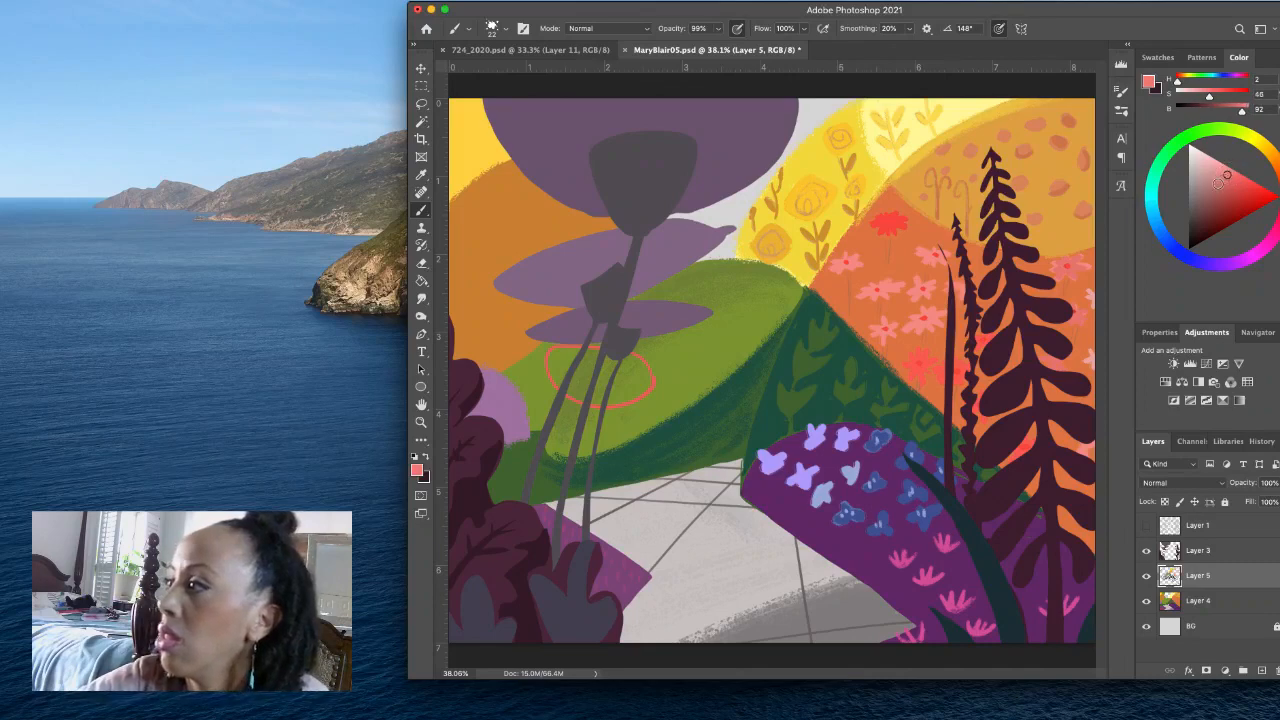
pyautogui.click(423, 105)
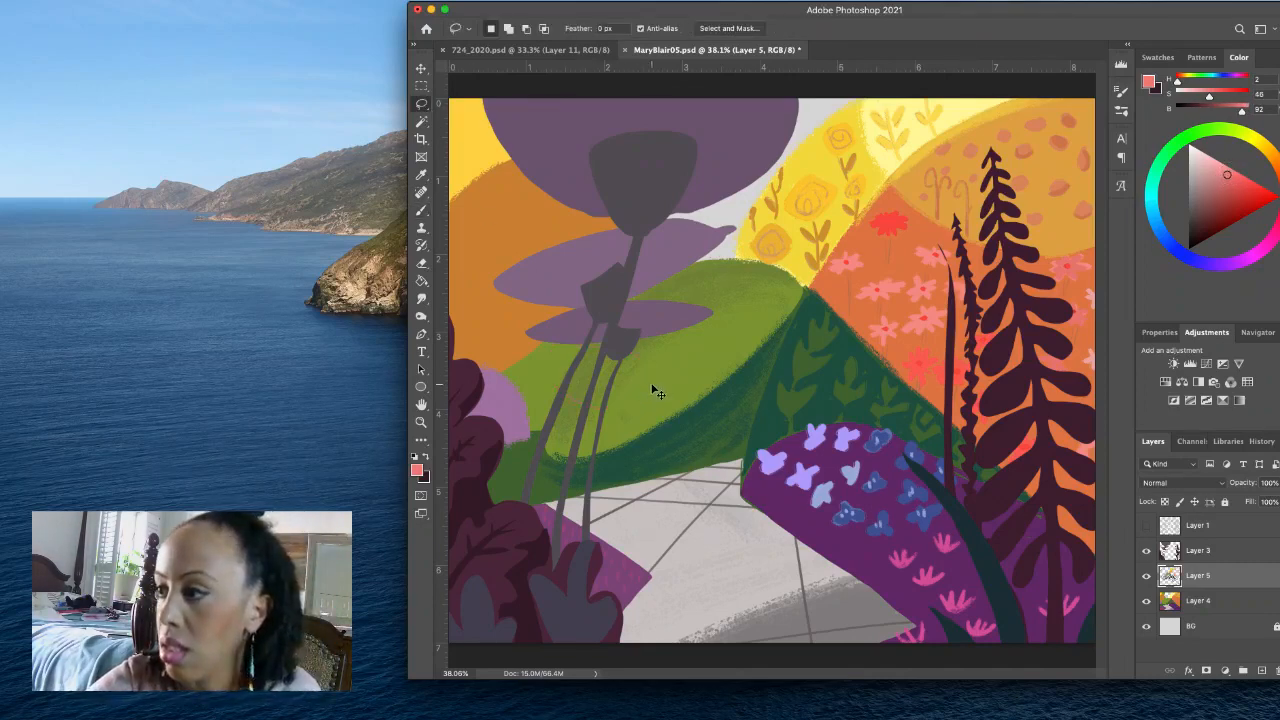
pyautogui.moveTo(655, 390)
pyautogui.mouseDown()
pyautogui.moveTo(606, 343)
pyautogui.moveTo(563, 340)
pyautogui.moveTo(591, 404)
pyautogui.moveTo(645, 398)
pyautogui.moveTo(655, 378)
pyautogui.mouseUp()
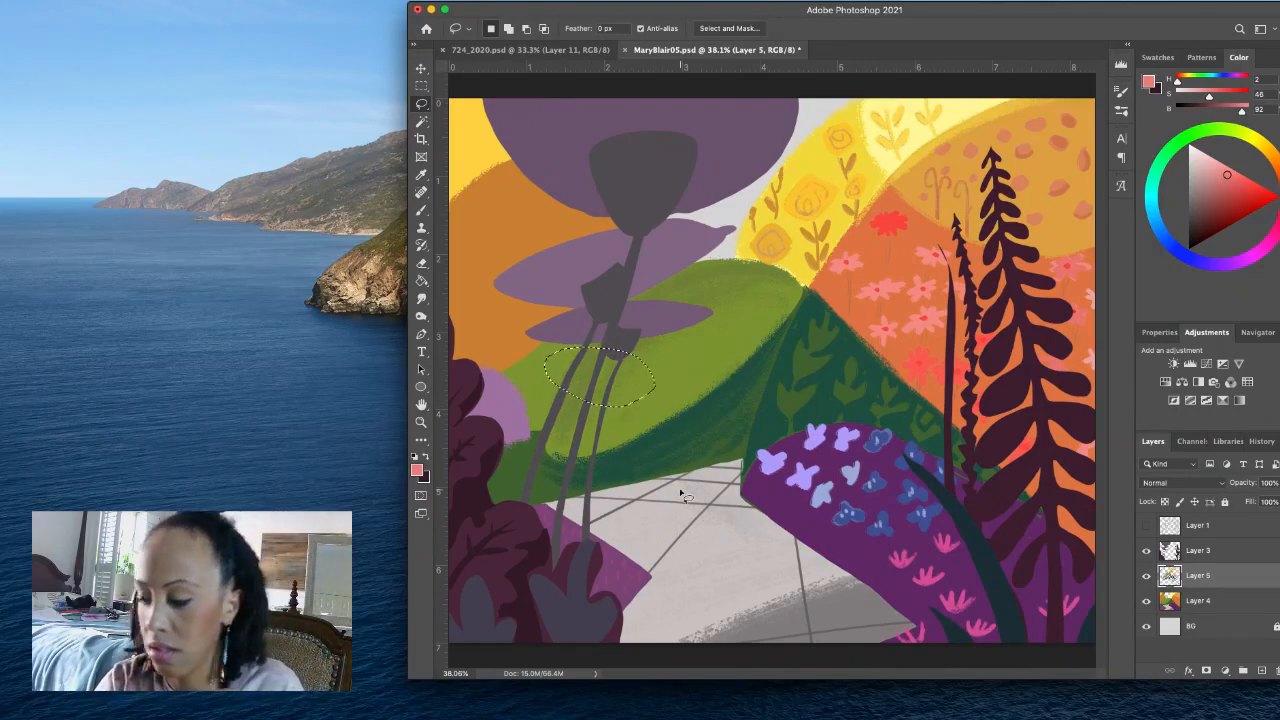
pyautogui.hotkey('alt', 'BackSpace')
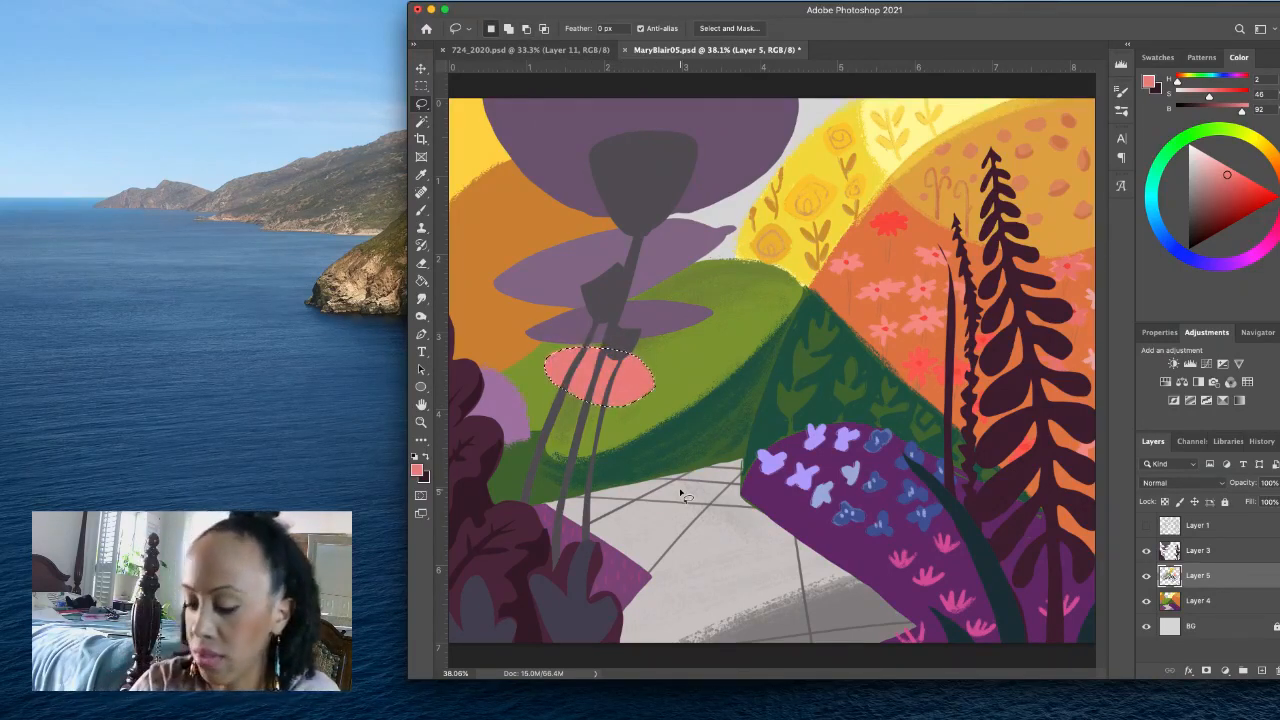
pyautogui.hotkey('ctrl', 'd')
pyautogui.hotkey('ctrl', 's')
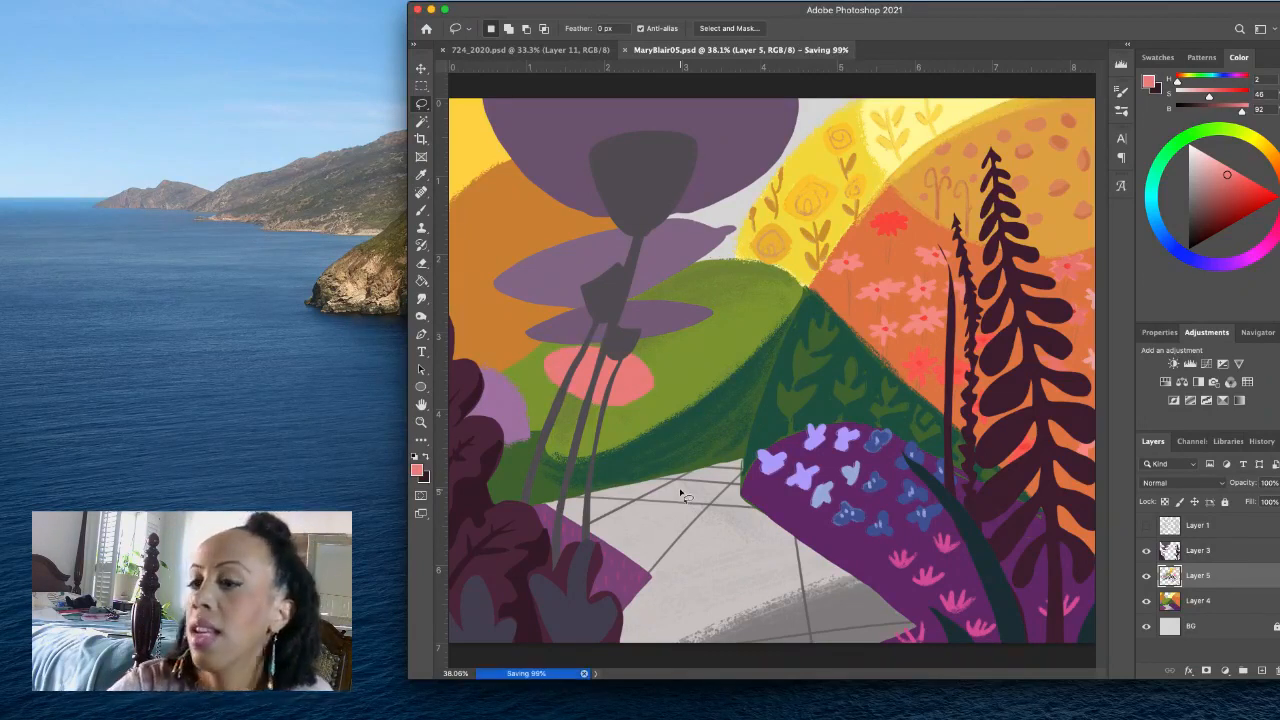
# - Set the foreground colour to a bright yellow (H 49, S 70, B 99)
pyautogui.click(1261, 144)
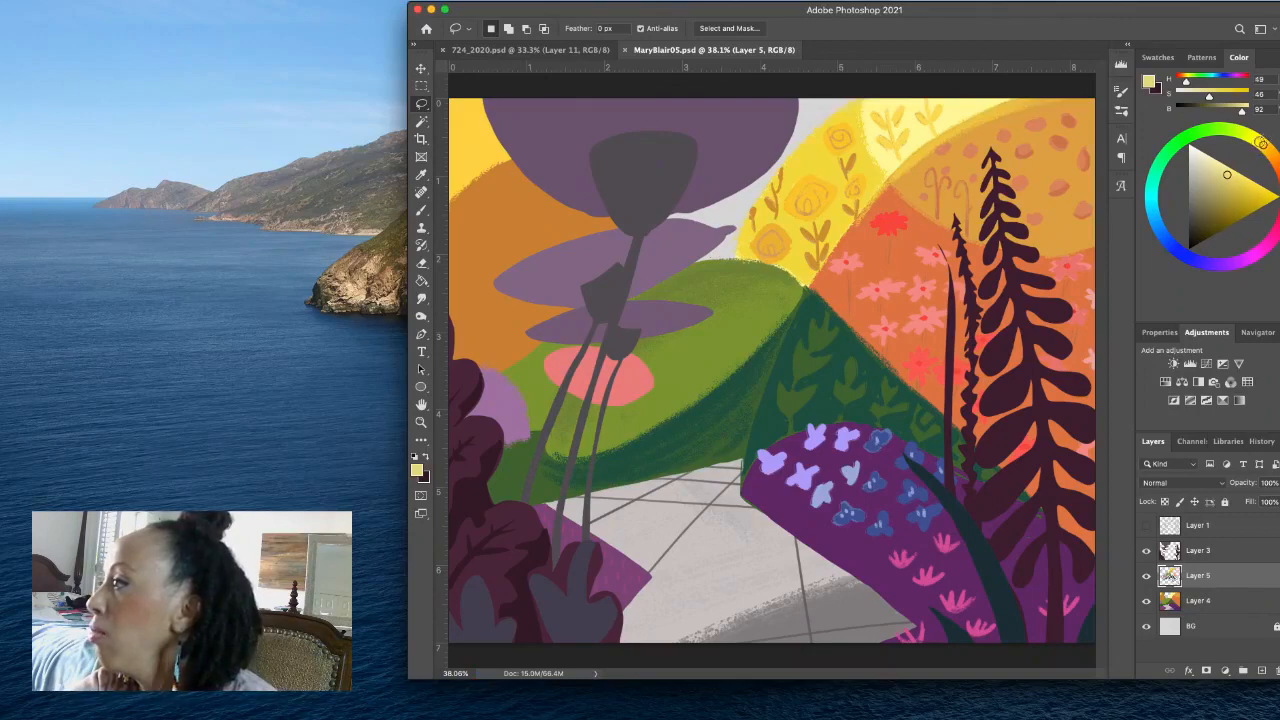
pyautogui.click(1256, 184)
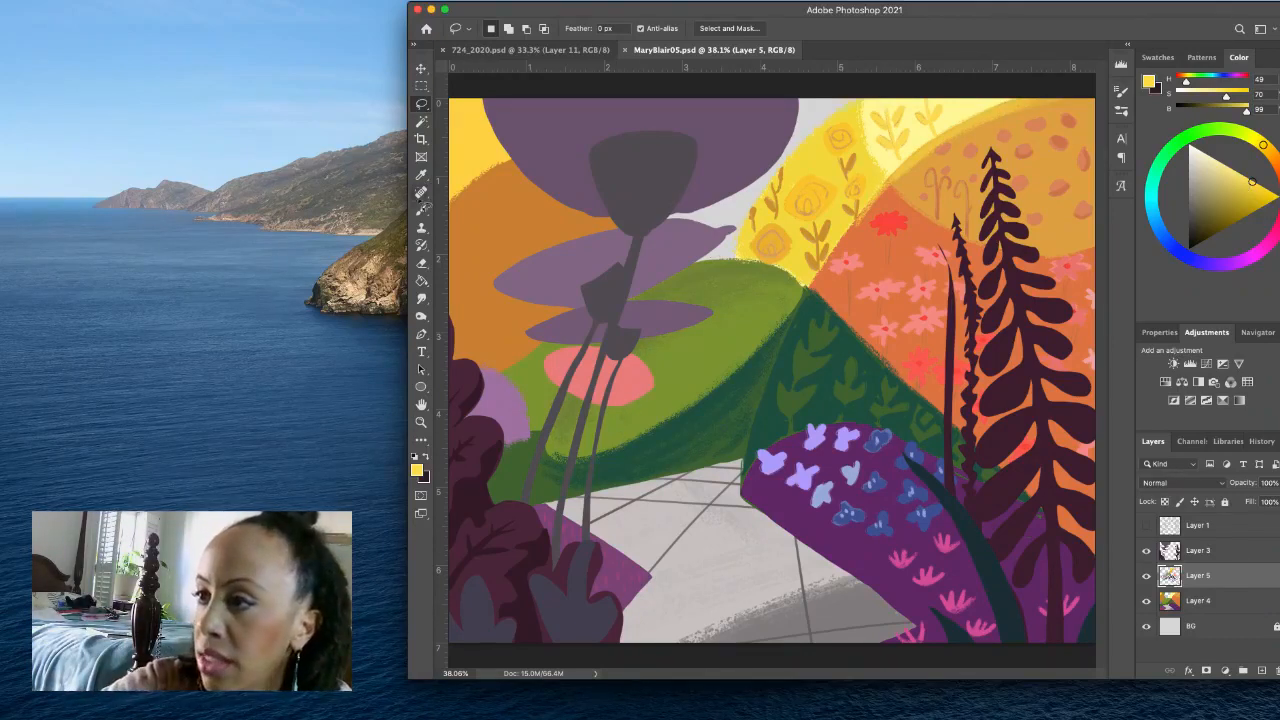
pyautogui.click(421, 210)
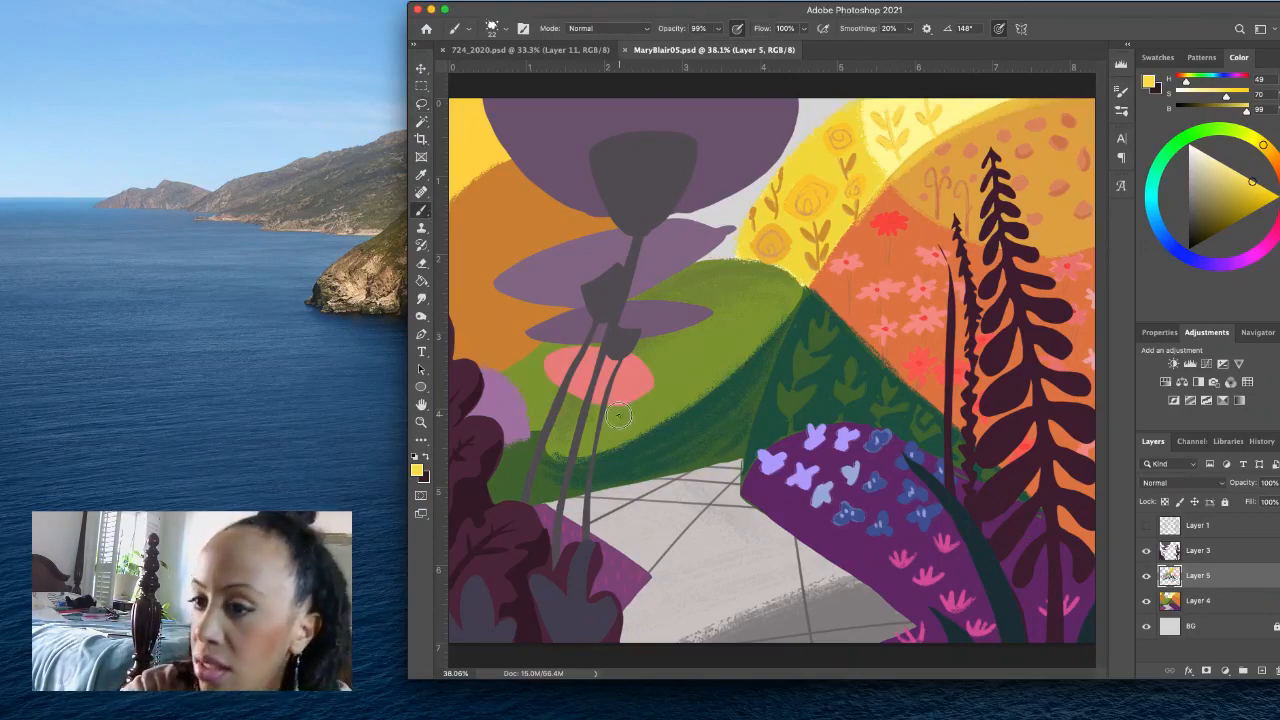
pyautogui.moveTo(619, 416)
pyautogui.mouseDown()
pyautogui.moveTo(614, 432)
pyautogui.moveTo(640, 414)
pyautogui.moveTo(620, 418)
pyautogui.moveTo(632, 416)
pyautogui.moveTo(617, 440)
pyautogui.moveTo(610, 420)
pyautogui.moveTo(630, 422)
pyautogui.mouseUp()
pyautogui.press('super+z')
pyautogui.press('super+z')
pyautogui.press('super+z')
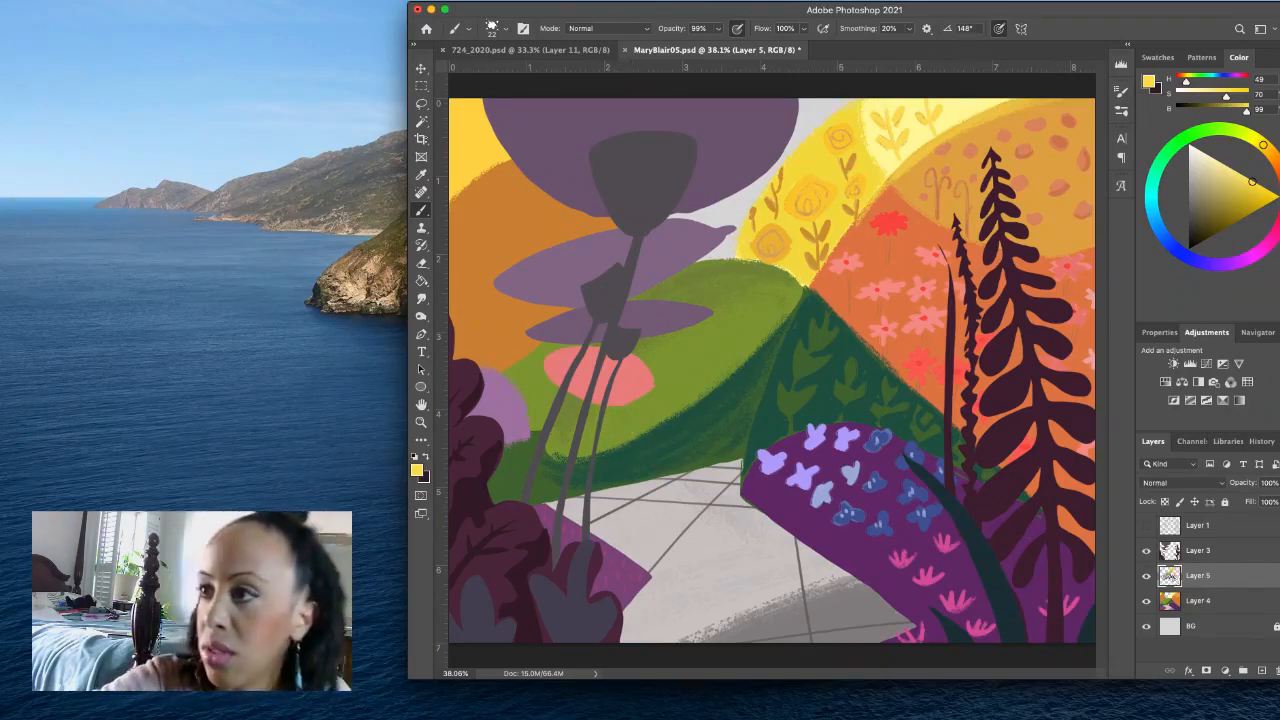
# - Lasso three small tulip shapes below and beside the coral oval on the green hill and fill them with the yellow
pyautogui.press('l')
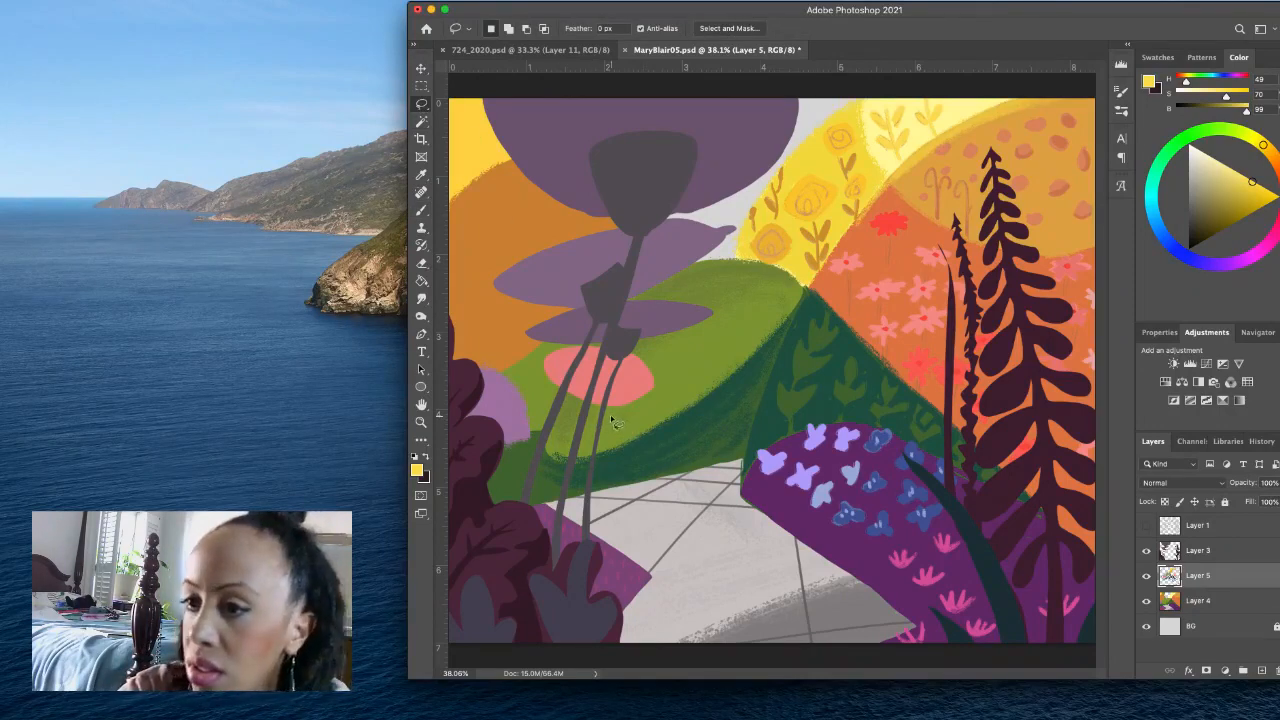
pyautogui.moveTo(611, 408)
pyautogui.mouseDown()
pyautogui.moveTo(622, 435)
pyautogui.moveTo(628, 414)
pyautogui.moveTo(611, 410)
pyautogui.mouseUp()
pyautogui.hotkey('alt', 'BackSpace')
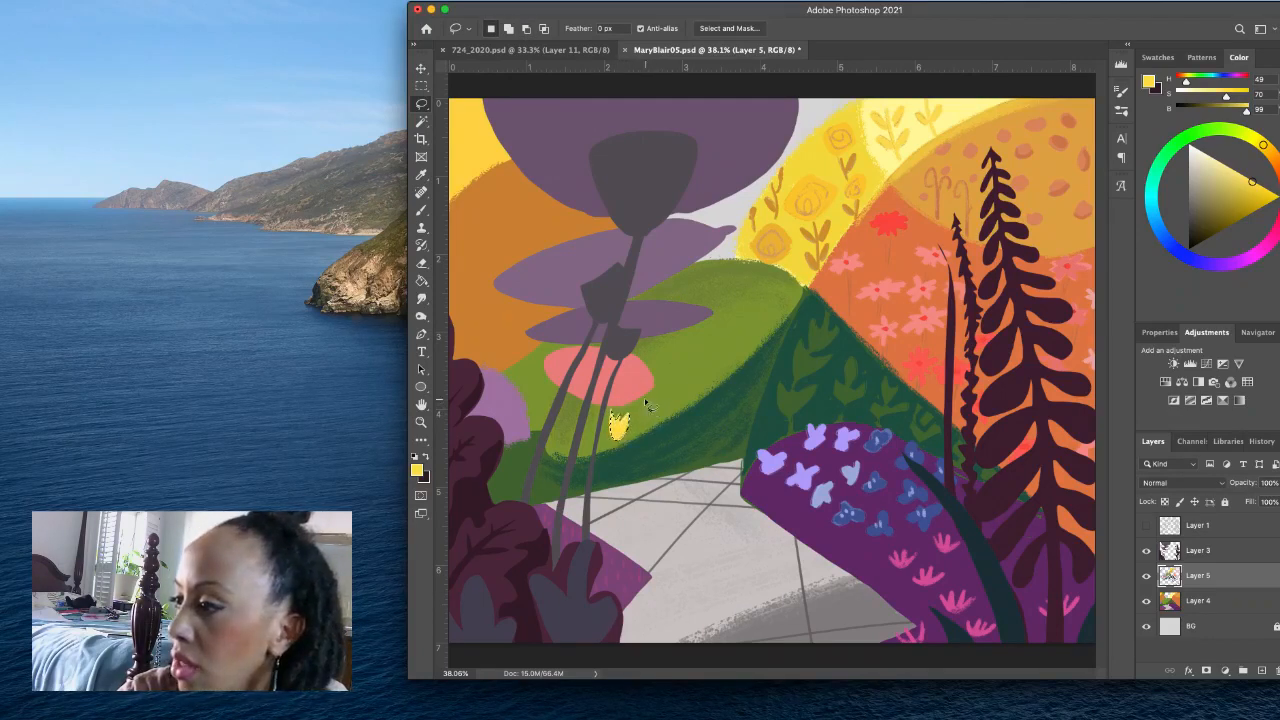
pyautogui.moveTo(646, 404)
pyautogui.mouseDown()
pyautogui.moveTo(628, 440)
pyautogui.moveTo(670, 415)
pyautogui.moveTo(652, 402)
pyautogui.mouseUp()
pyautogui.hotkey('alt', 'BackSpace')
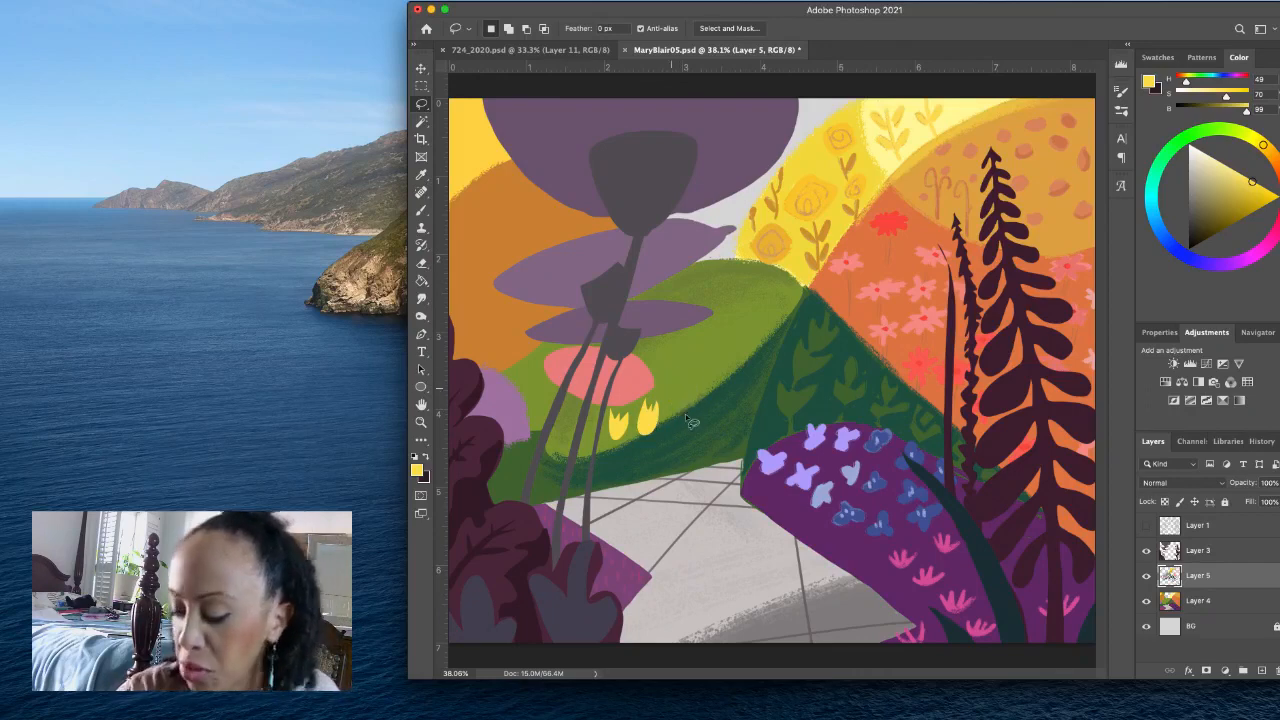
pyautogui.hotkey('alt', 'BackSpace')
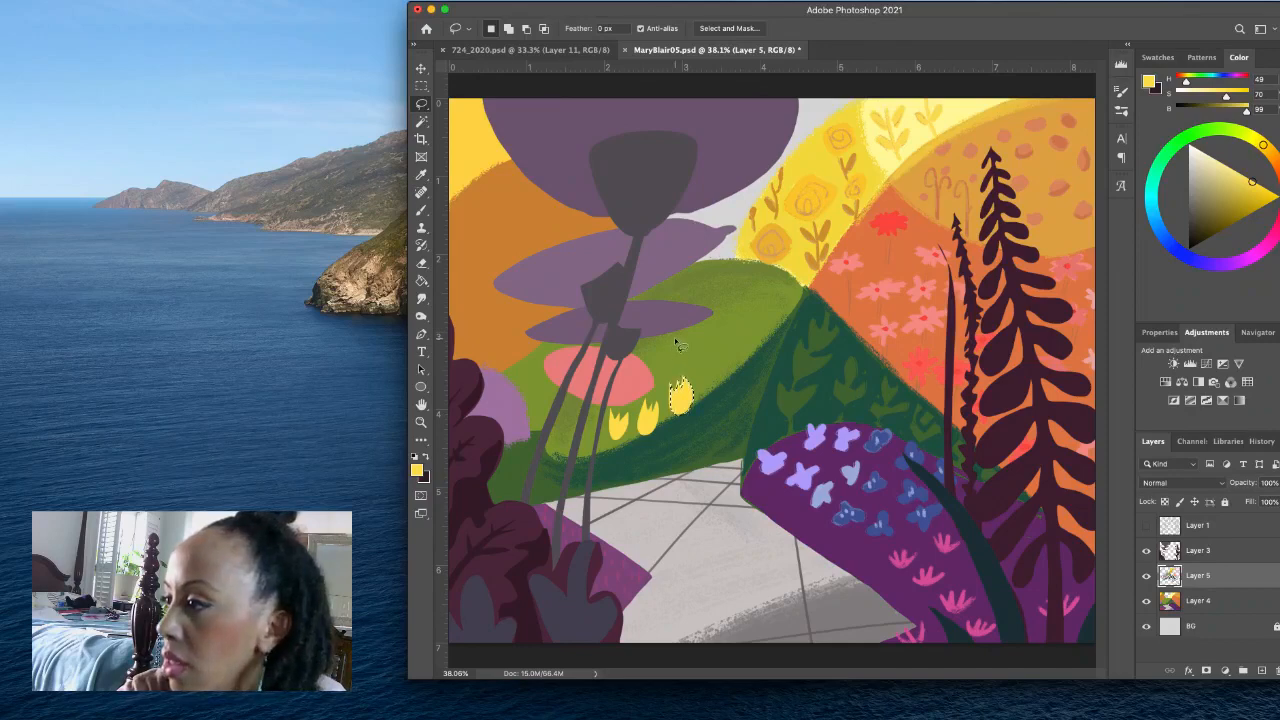
# - Add a second row of three lassoed tulips filled with yellow, just above the first row and beneath the purple leaf
pyautogui.moveTo(675, 339)
pyautogui.mouseDown()
pyautogui.moveTo(671, 361)
pyautogui.moveTo(688, 352)
pyautogui.moveTo(683, 337)
pyautogui.moveTo(680, 354)
pyautogui.mouseUp()
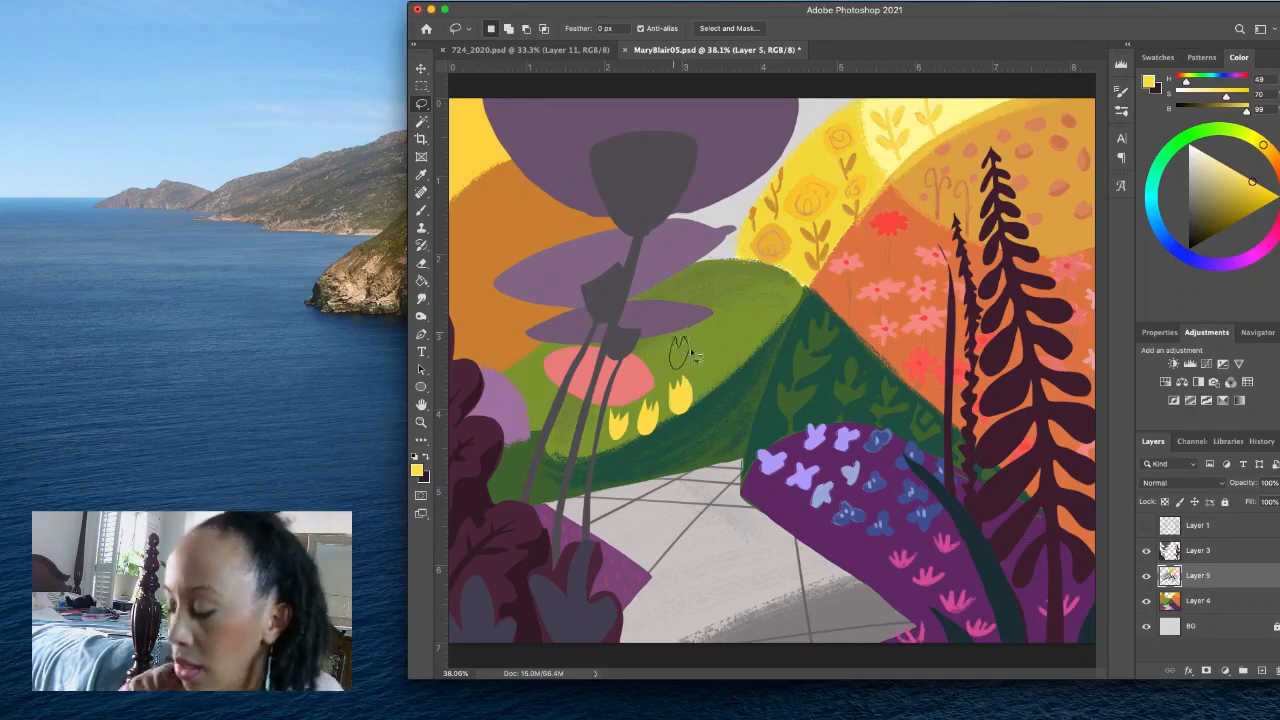
pyautogui.hotkey('alt', 'BackSpace')
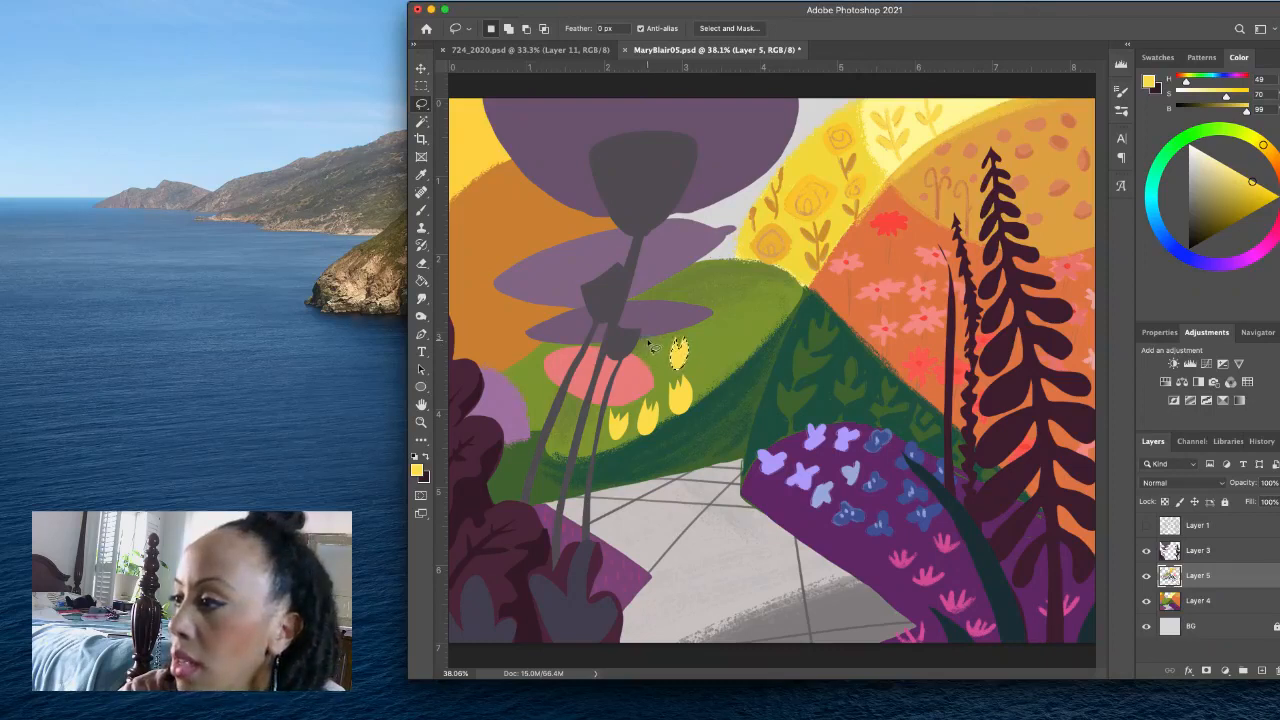
pyautogui.moveTo(649, 343)
pyautogui.mouseDown()
pyautogui.moveTo(649, 359)
pyautogui.moveTo(664, 344)
pyautogui.moveTo(651, 346)
pyautogui.moveTo(665, 368)
pyautogui.mouseUp()
pyautogui.hotkey('alt', 'BackSpace')
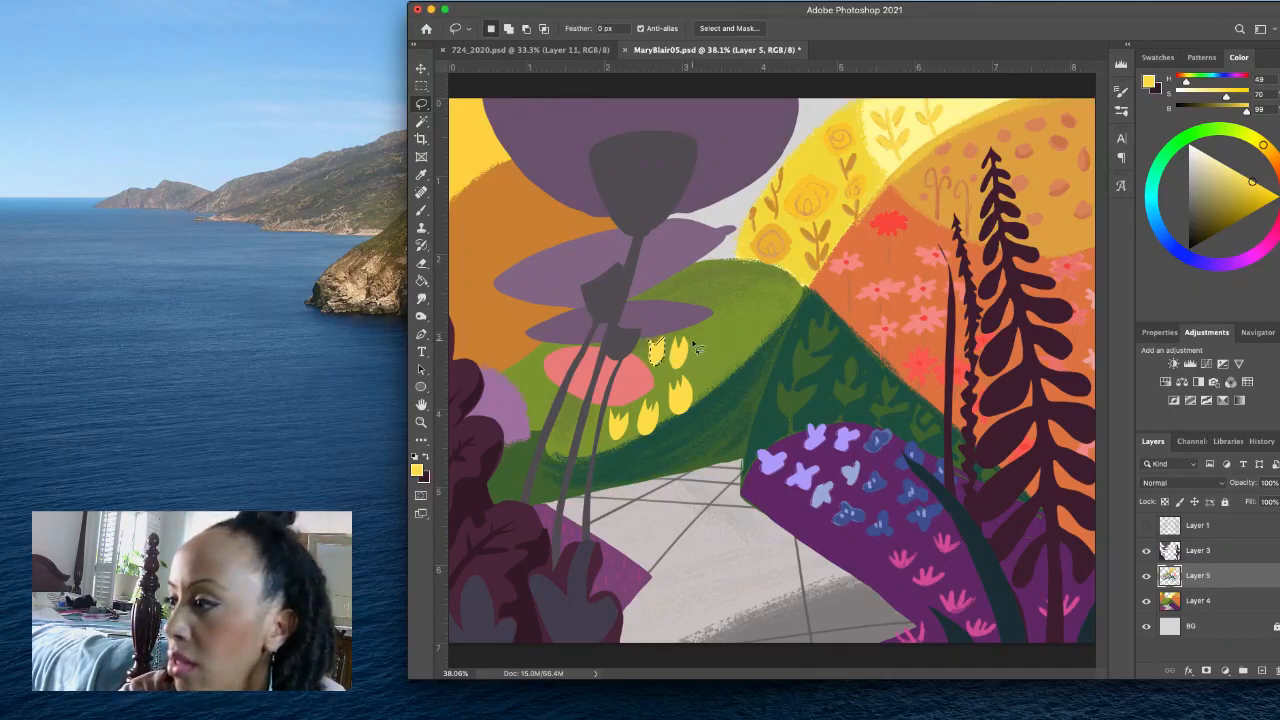
pyautogui.moveTo(695, 342)
pyautogui.mouseDown()
pyautogui.moveTo(708, 366)
pyautogui.moveTo(706, 338)
pyautogui.mouseUp()
pyautogui.press('super+z')
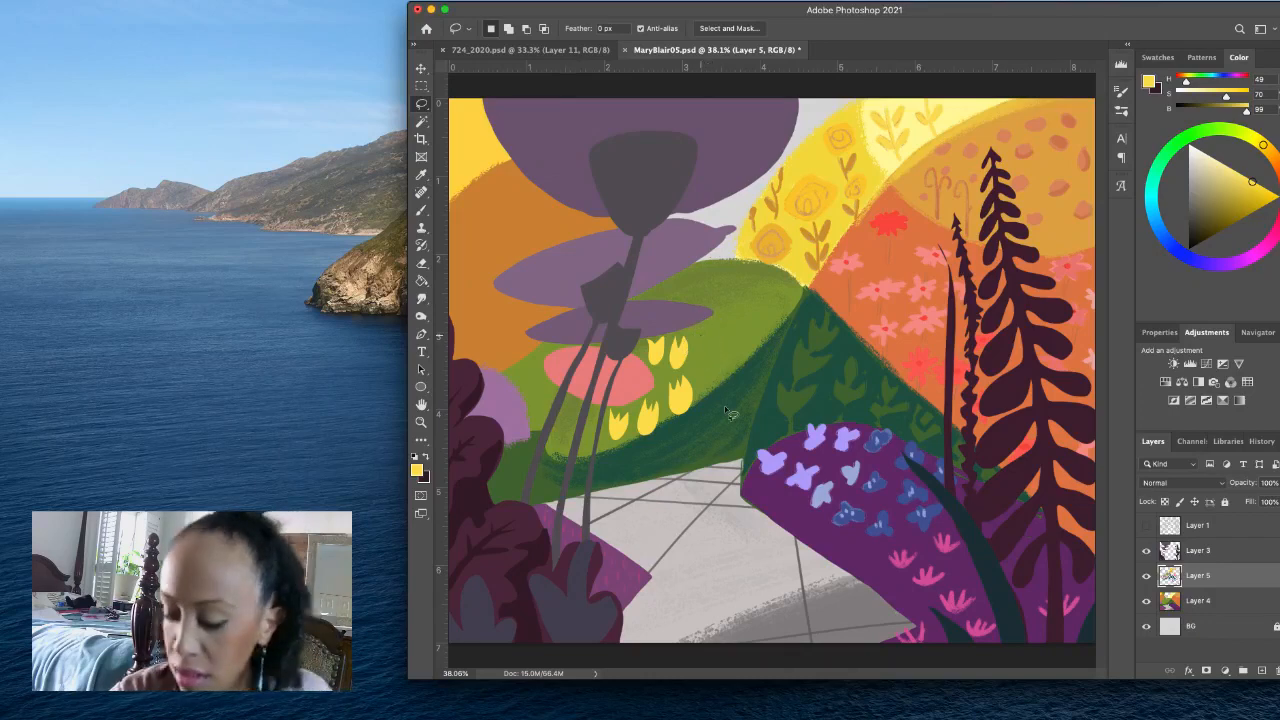
pyautogui.hotkey('alt', 'BackSpace')
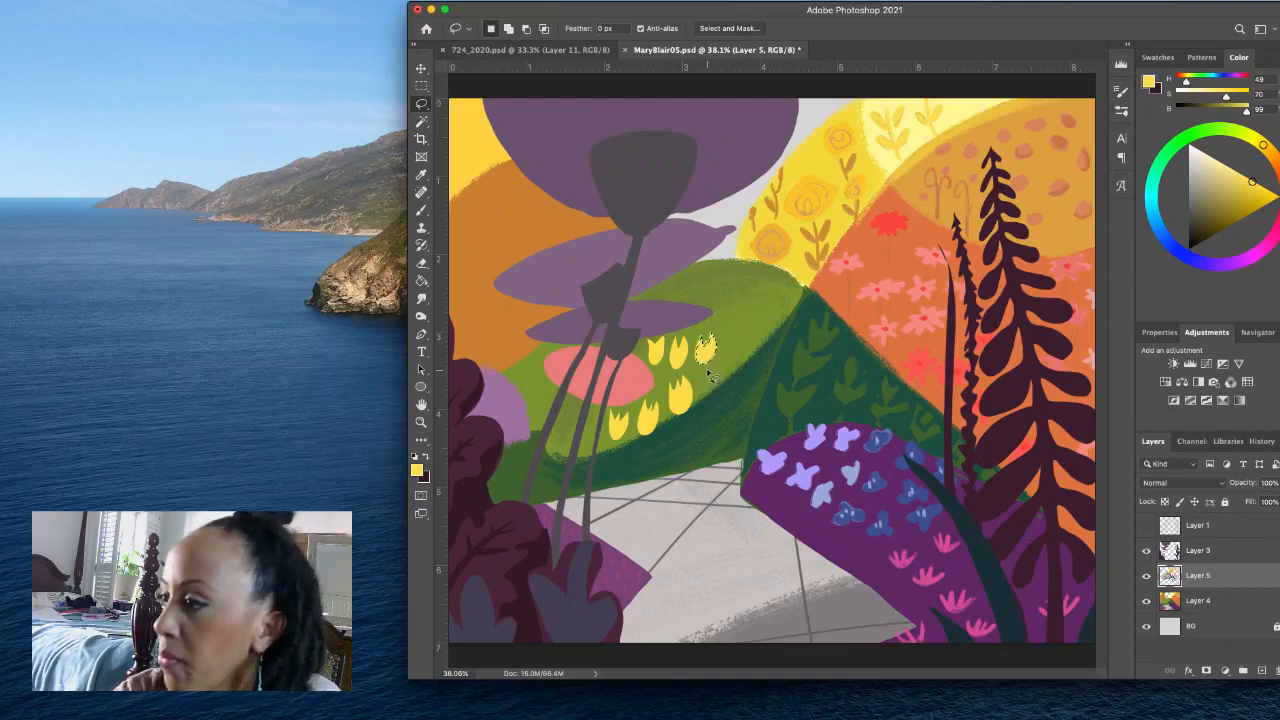
# - Extend the tulip rows up the slope with one lassoed yellow tulip at the end of each row, clearing the selection after each fill
pyautogui.moveTo(708, 370)
pyautogui.mouseDown()
pyautogui.moveTo(715, 390)
pyautogui.moveTo(725, 365)
pyautogui.moveTo(708, 369)
pyautogui.mouseUp()
pyautogui.hotkey('alt', 'BackSpace')
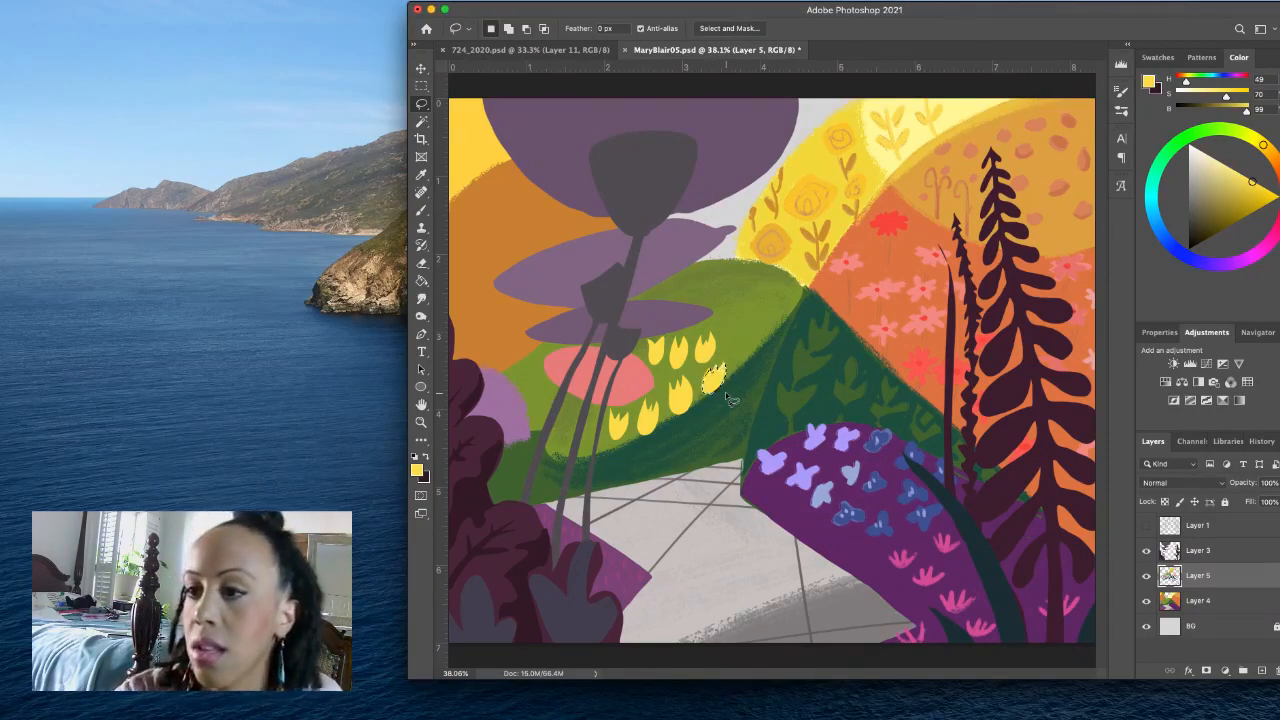
pyautogui.hotkey('ctrl', 'd')
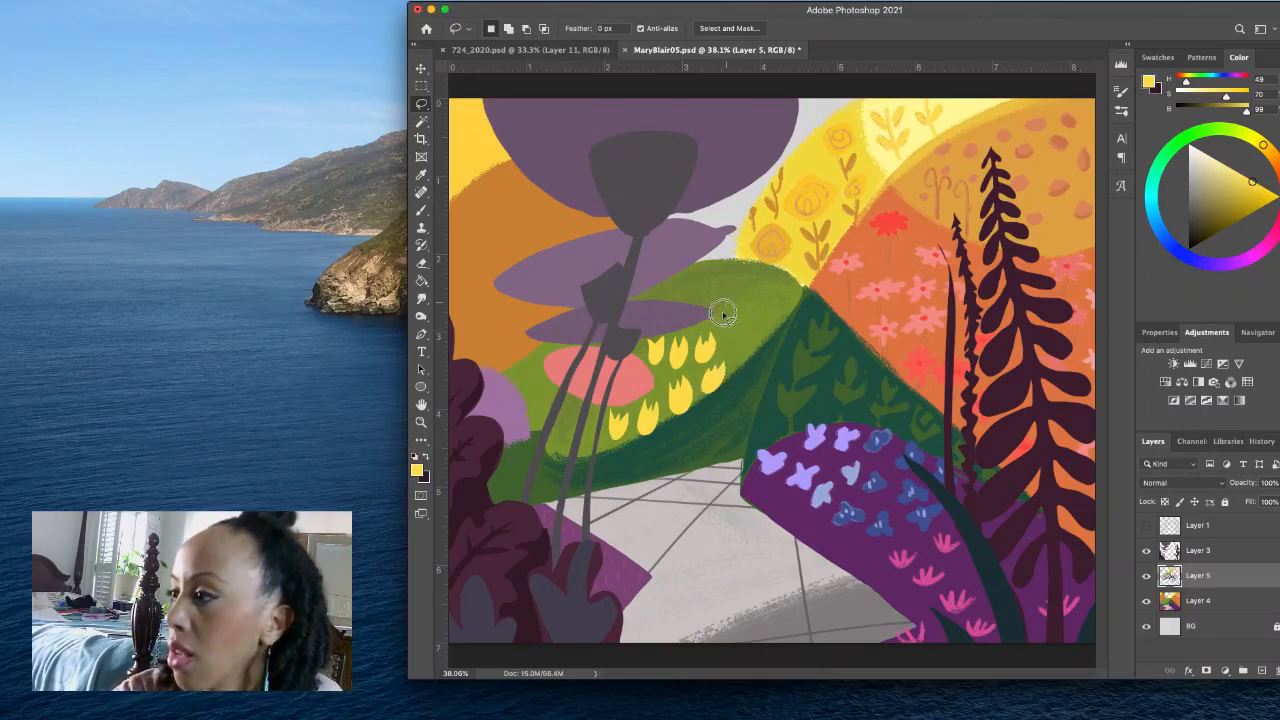
pyautogui.moveTo(727, 308); pyautogui.dragTo(733, 308)
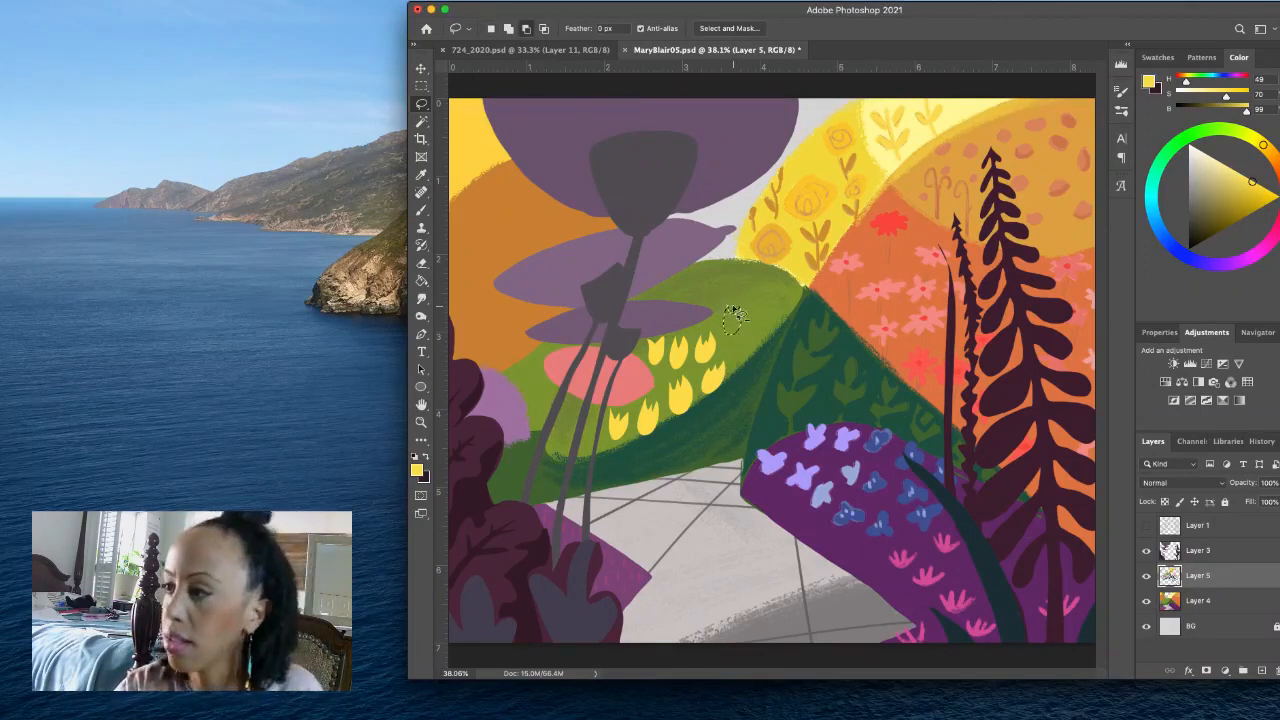
pyautogui.hotkey('alt', 'BackSpace')
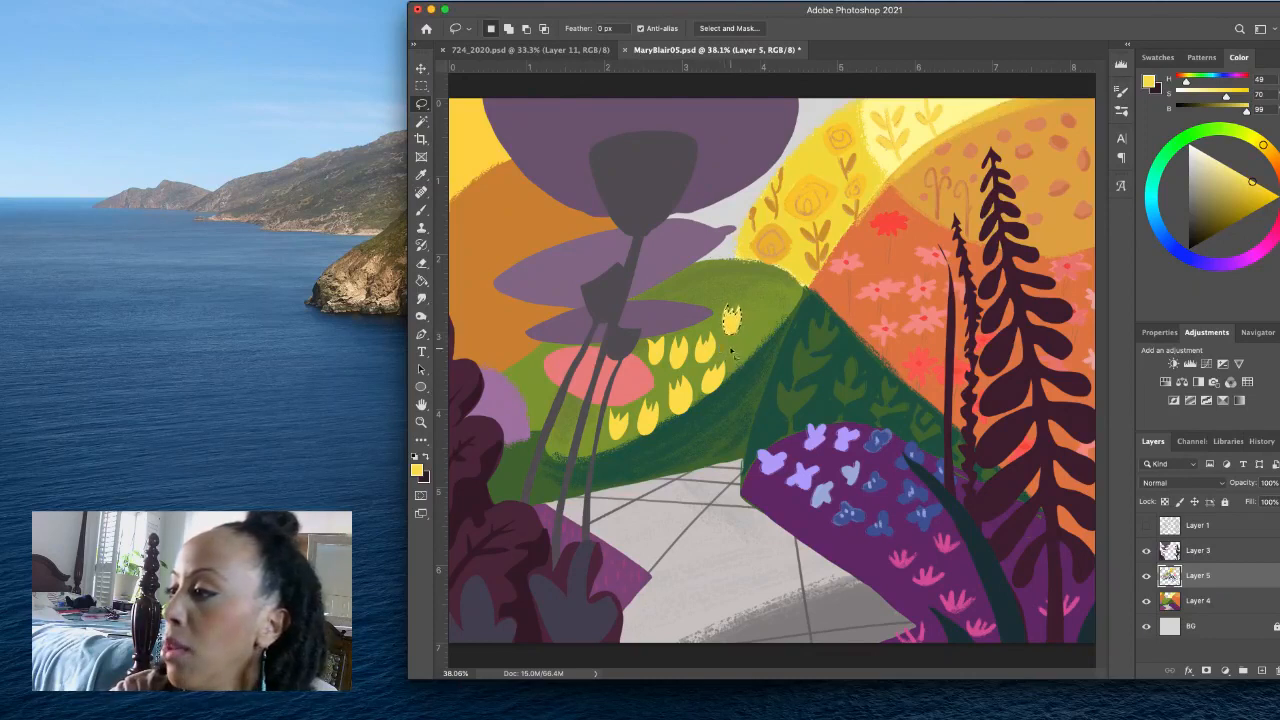
pyautogui.hotkey('ctrl', 'd')
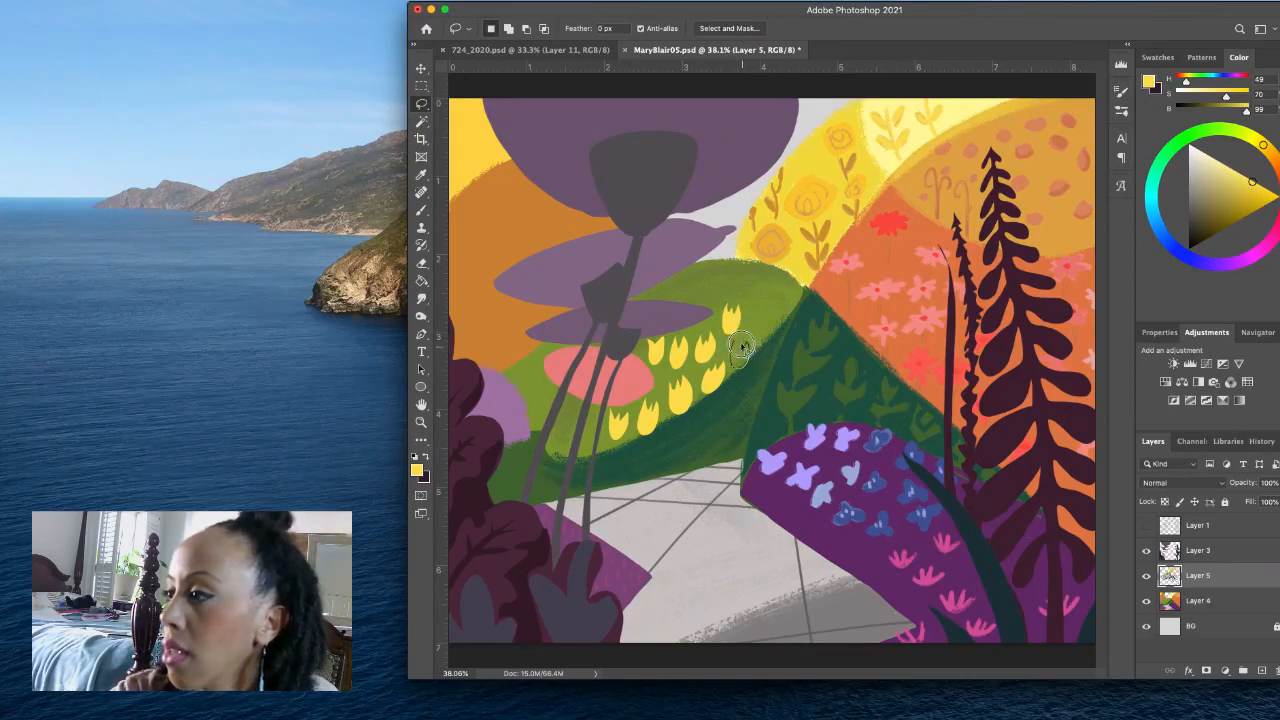
# - Fill two more lassoed yellow tulips near the hill's upper edge, next to the dark green hill
pyautogui.moveTo(742, 346); pyautogui.dragTo(734, 347)
pyautogui.hotkey('alt', 'BackSpace')
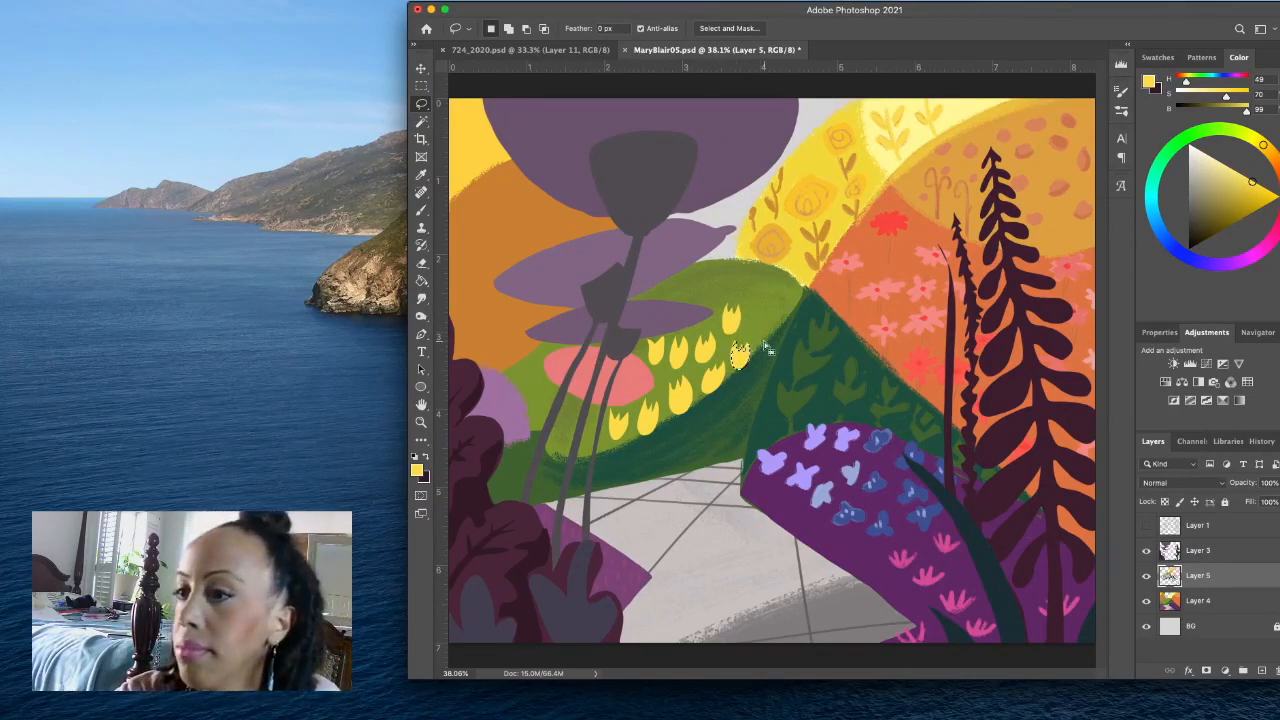
pyautogui.hotkey('ctrl', 'd')
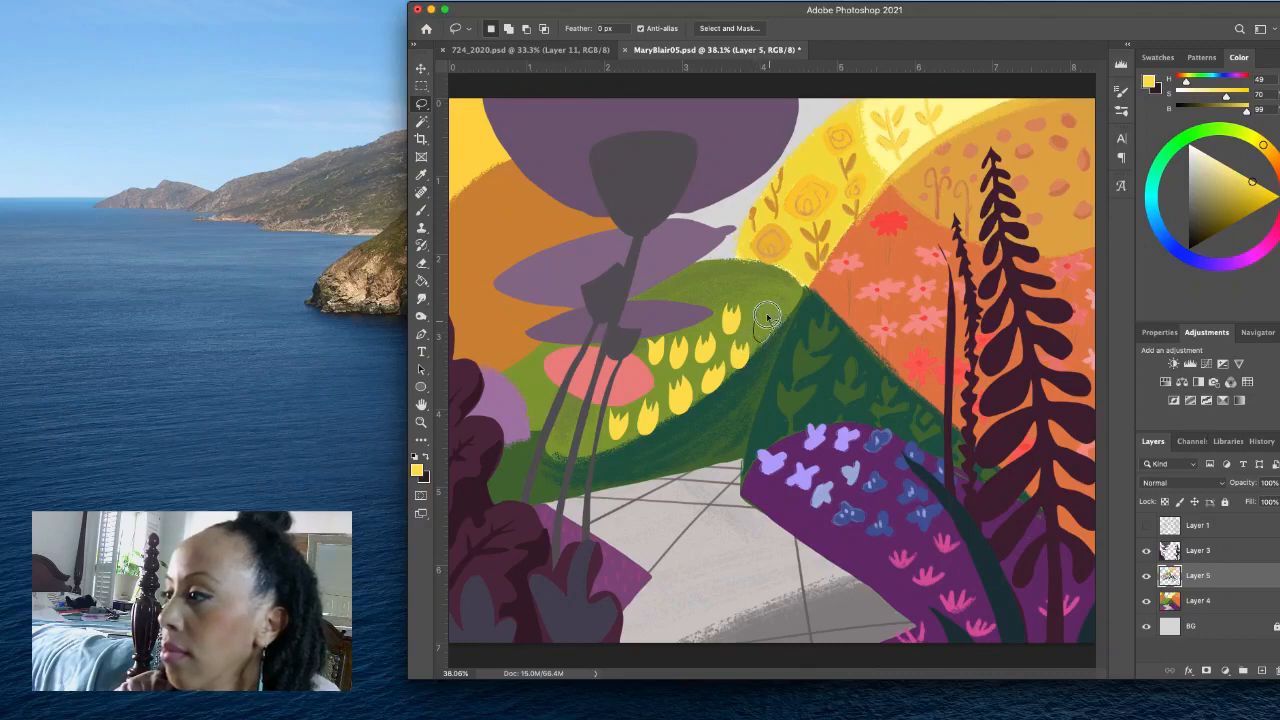
pyautogui.moveTo(767, 317); pyautogui.dragTo(758, 319)
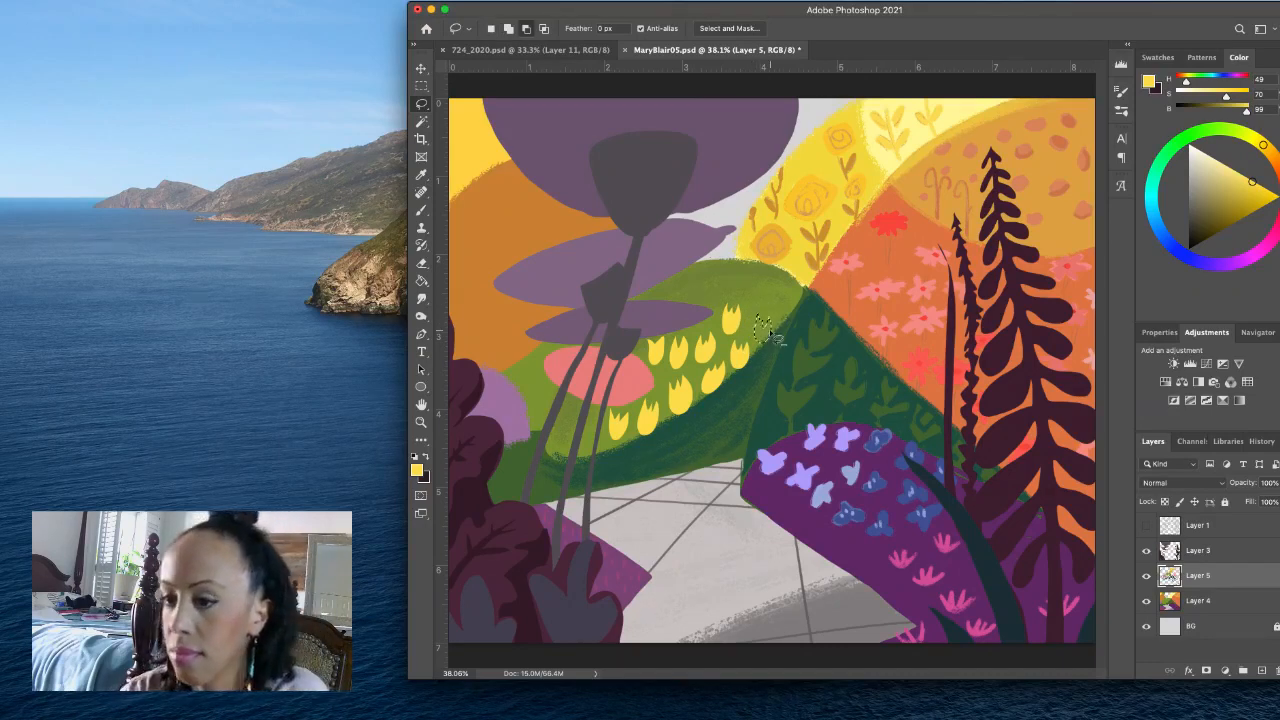
pyautogui.hotkey('alt', 'BackSpace')
pyautogui.hotkey('ctrl', 'd')
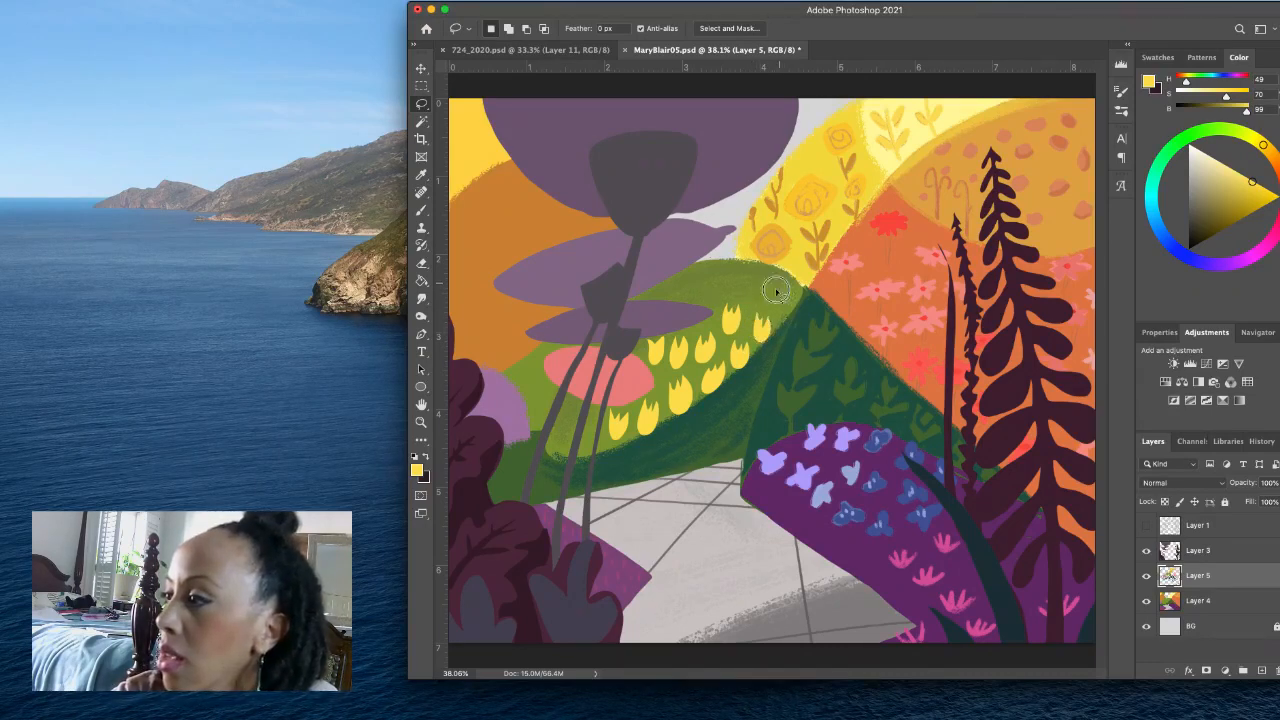
# - Lasso and fill four more yellow tulips on the green hill: one beside the dark green hill and three along the crest
pyautogui.moveTo(776, 291)
pyautogui.mouseDown()
pyautogui.moveTo(794, 299)
pyautogui.moveTo(787, 281)
pyautogui.moveTo(782, 293)
pyautogui.mouseUp()
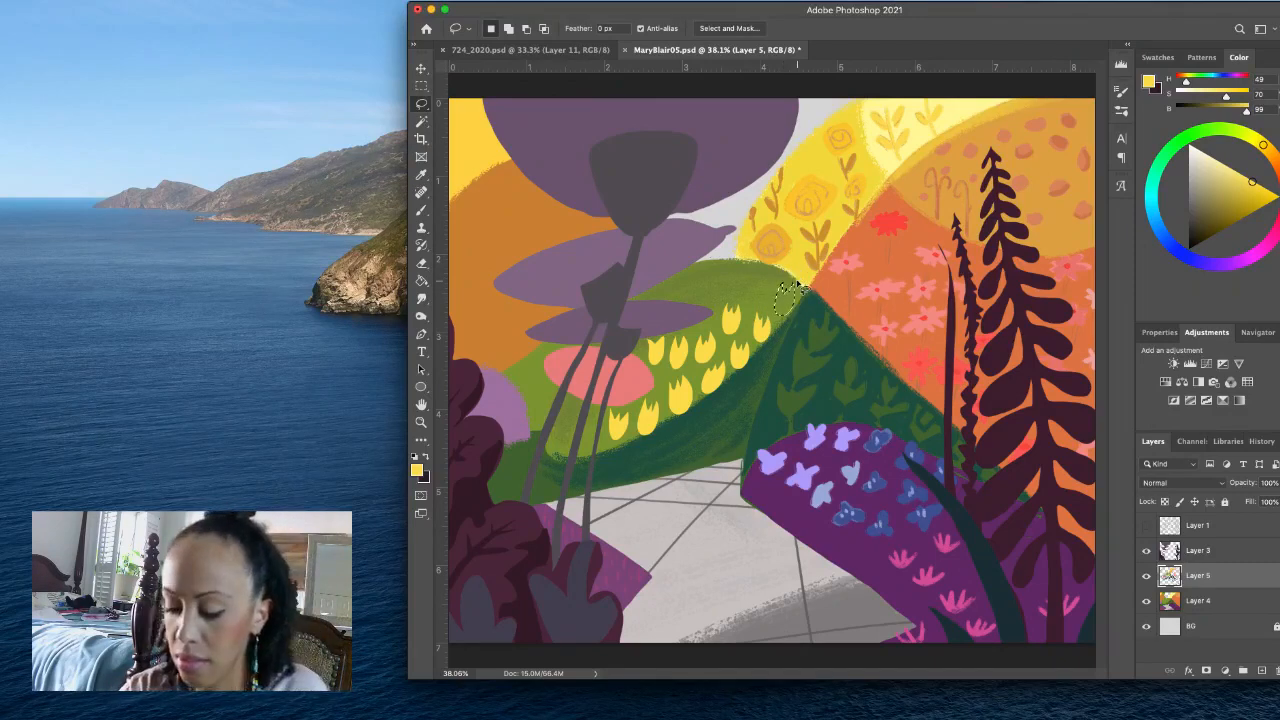
pyautogui.hotkey('alt', 'BackSpace')
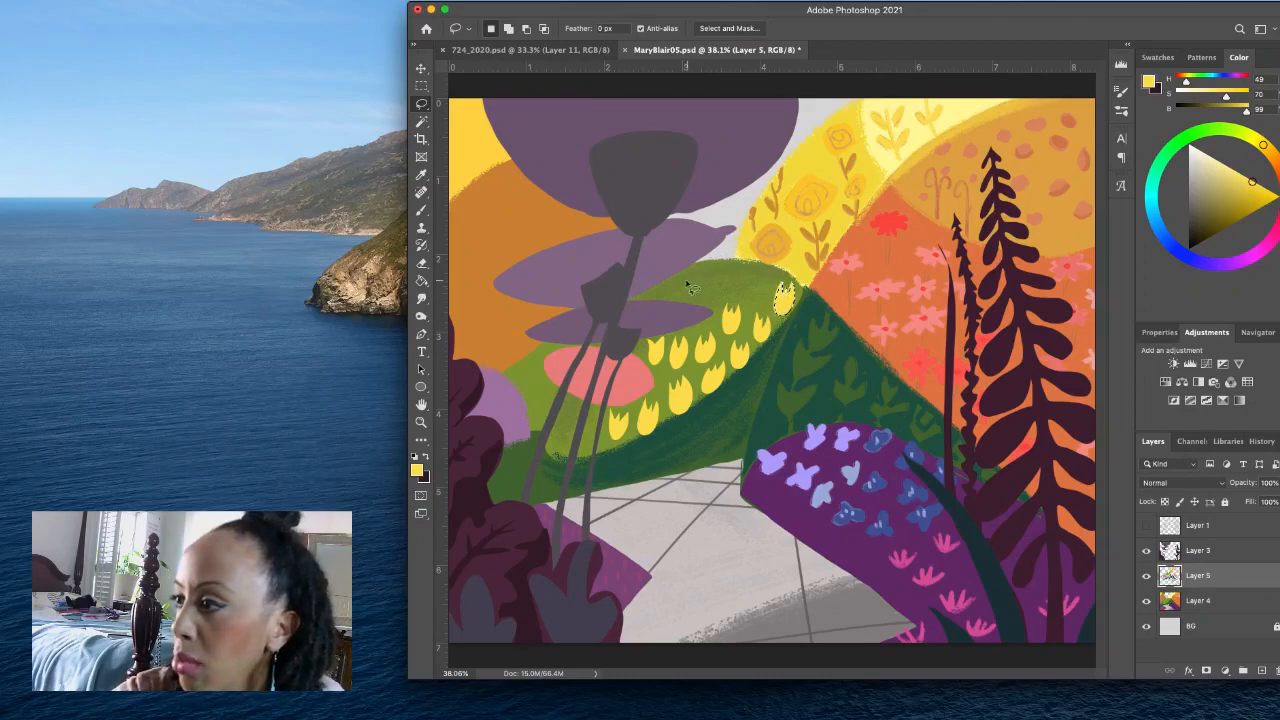
pyautogui.moveTo(685, 277)
pyautogui.mouseDown()
pyautogui.moveTo(697, 272)
pyautogui.moveTo(687, 279)
pyautogui.mouseUp()
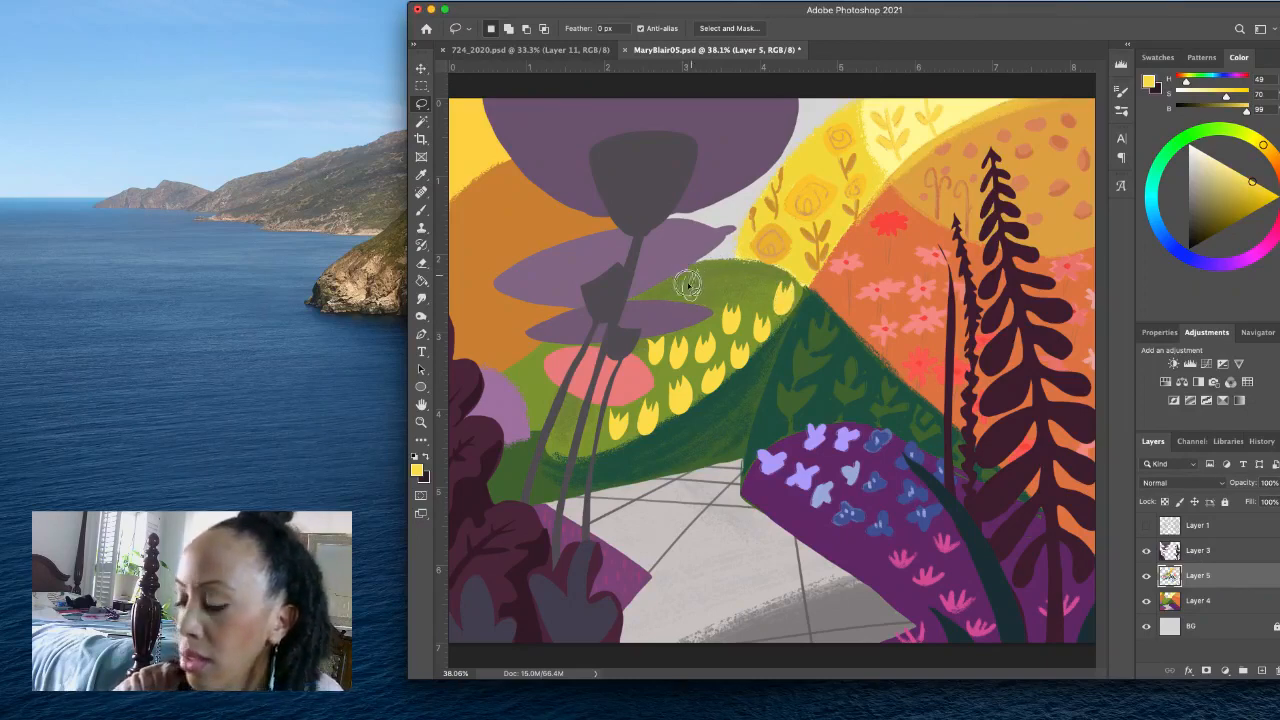
pyautogui.hotkey('alt', 'BackSpace')
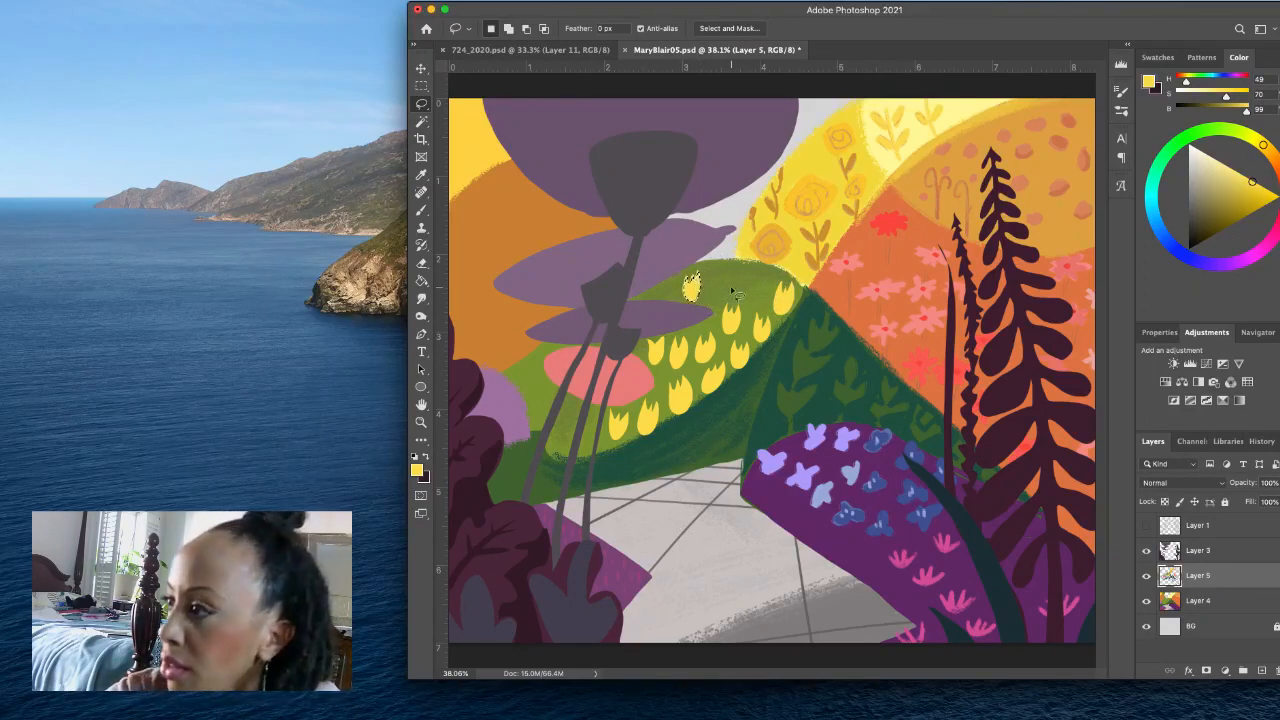
pyautogui.moveTo(691, 277); pyautogui.dragTo(716, 270)
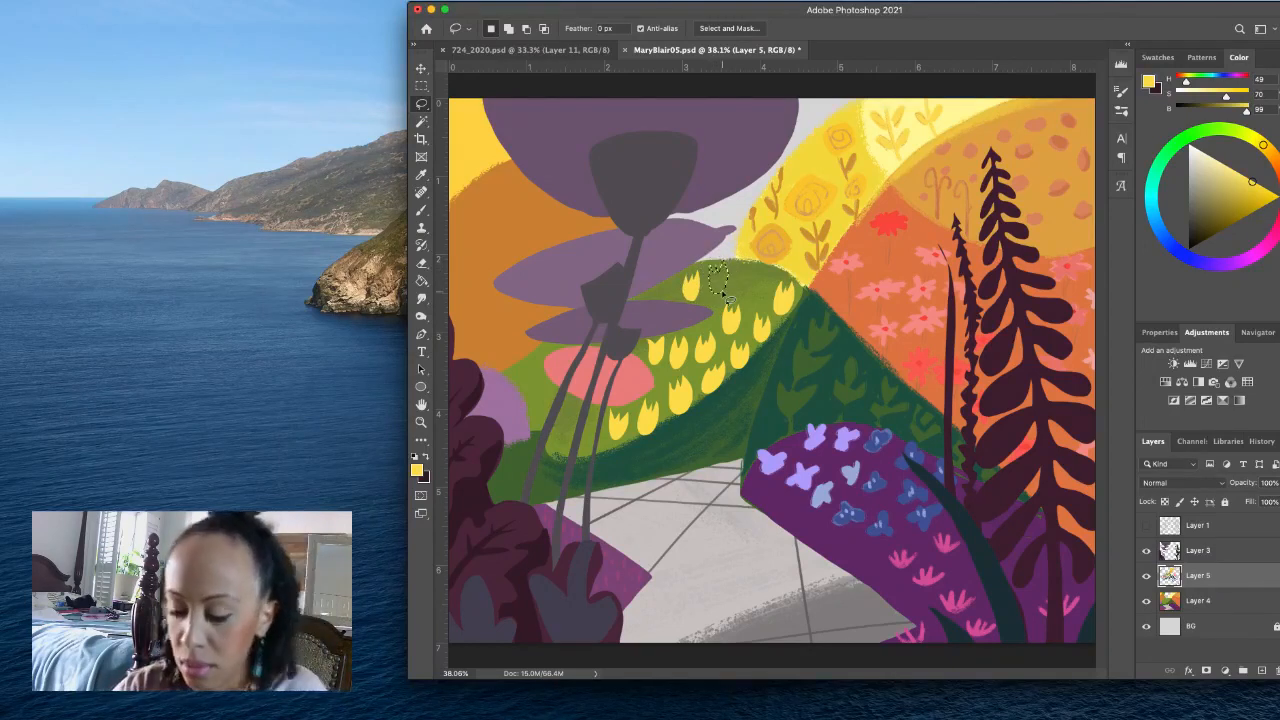
pyautogui.hotkey('alt', 'BackSpace')
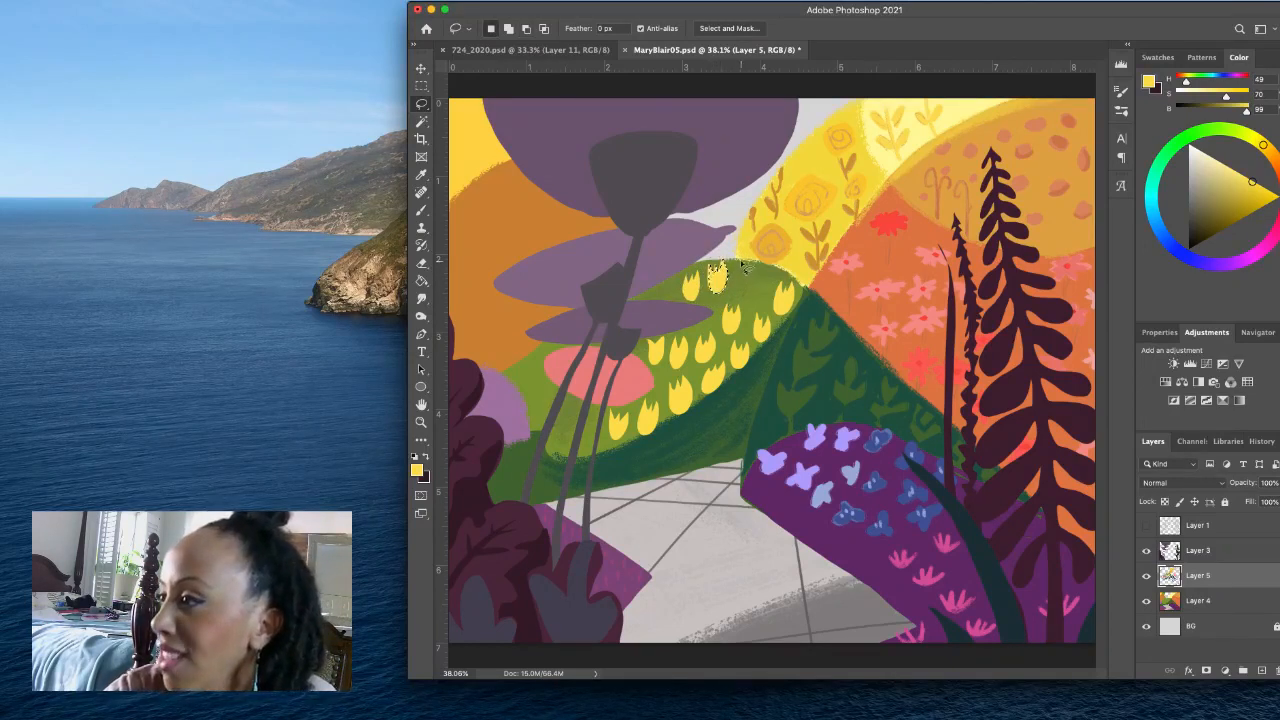
pyautogui.hotkey('ctrl', 'd')
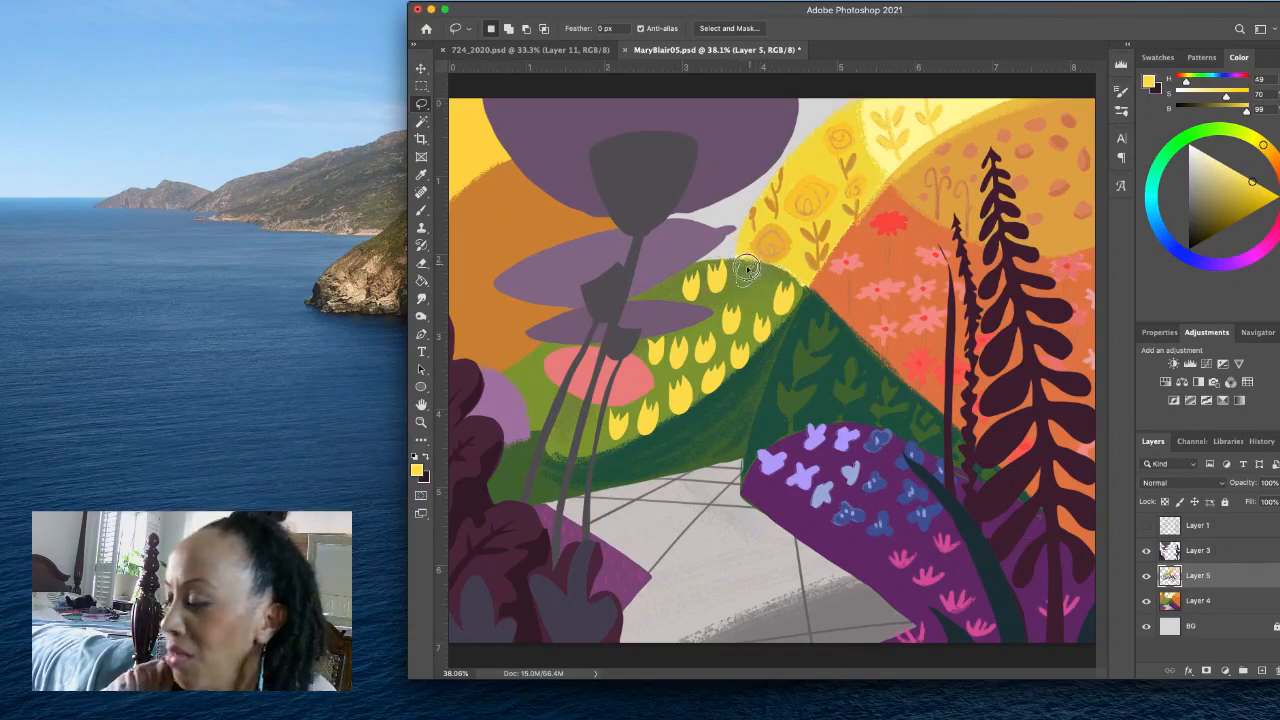
pyautogui.hotkey('alt', 'BackSpace')
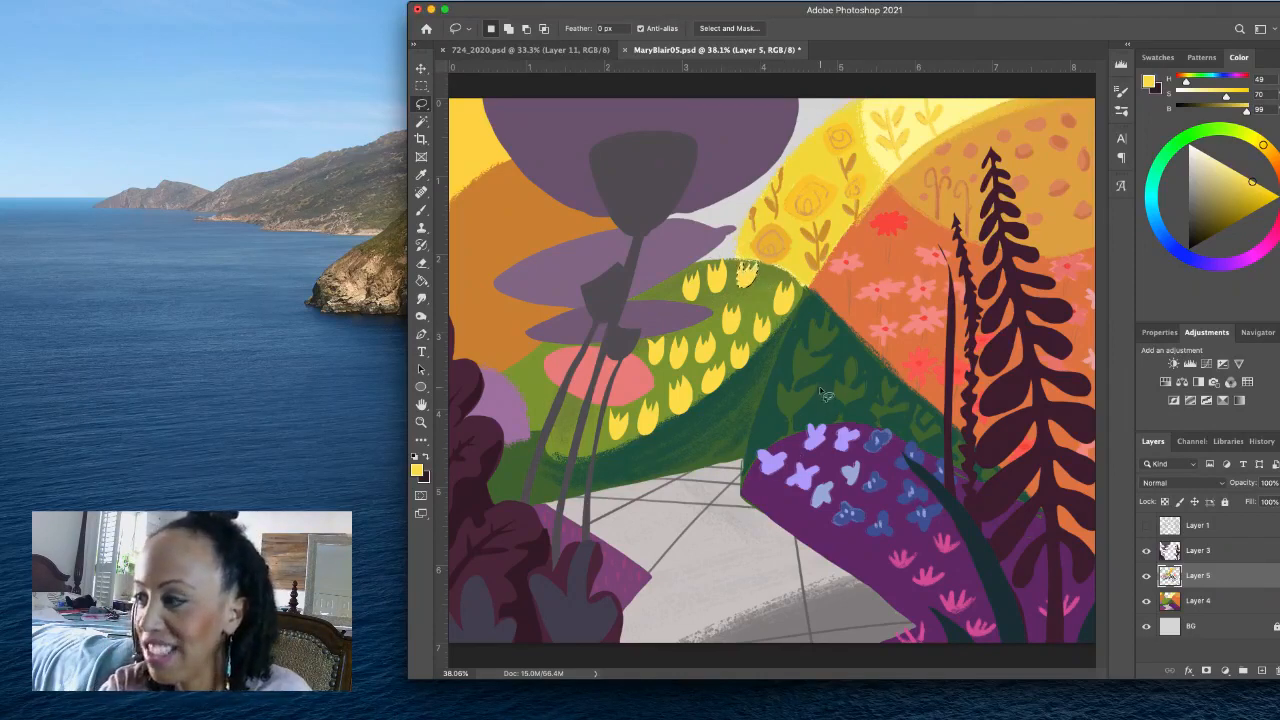
pyautogui.hotkey('ctrl', 'd')
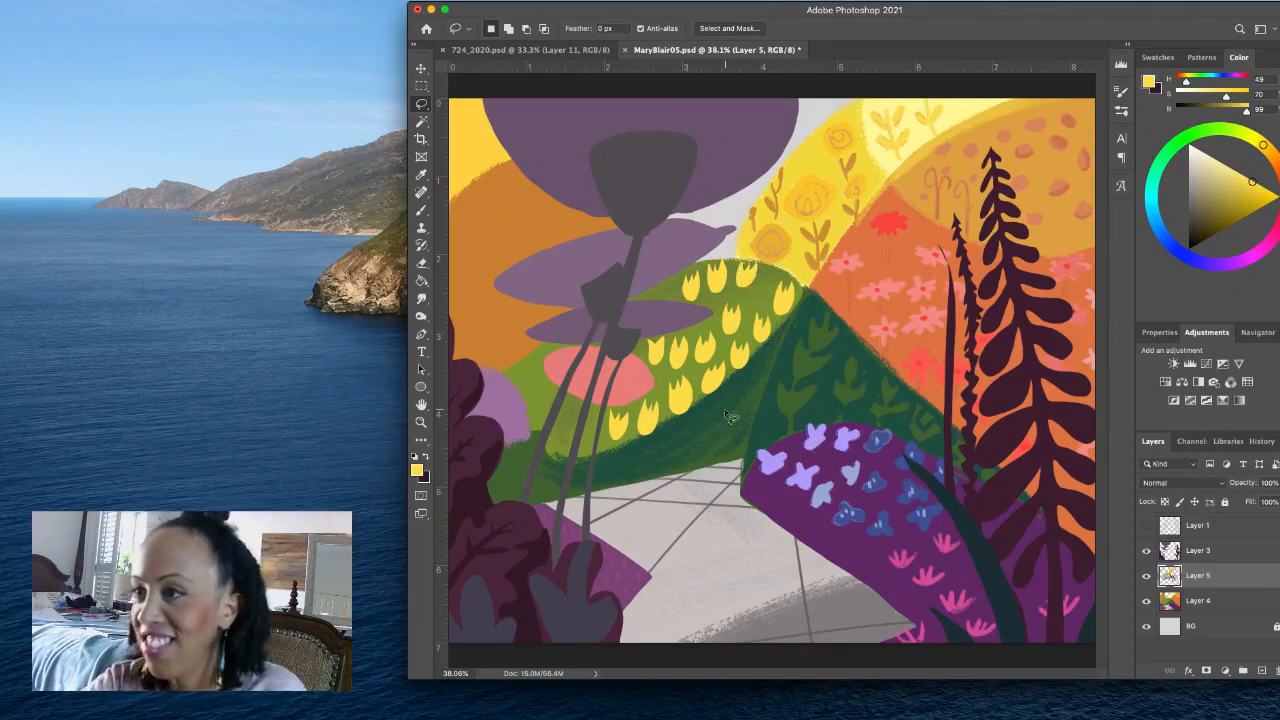
# - Brush thin stems beneath the yellow tulips in the dark green sampled from the neighbouring hill
pyautogui.click(422, 210)
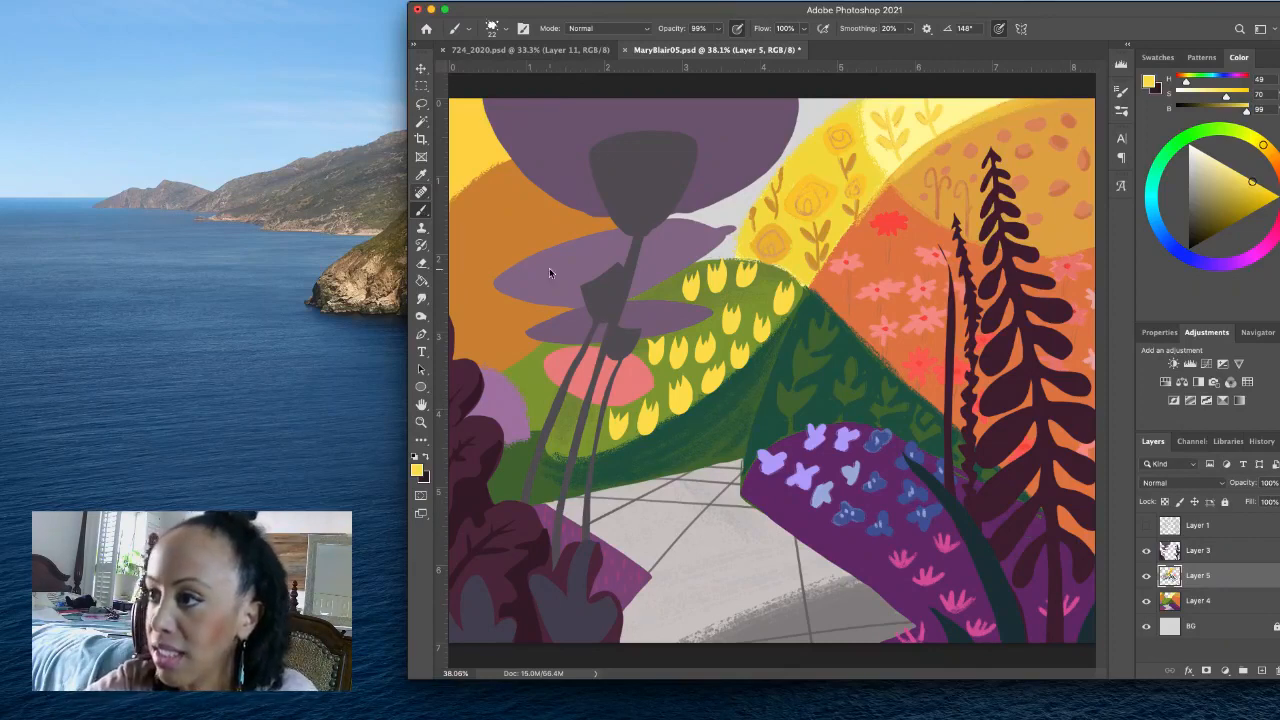
pyautogui.keyDown('alt'); pyautogui.click(789, 362); pyautogui.keyUp('alt')
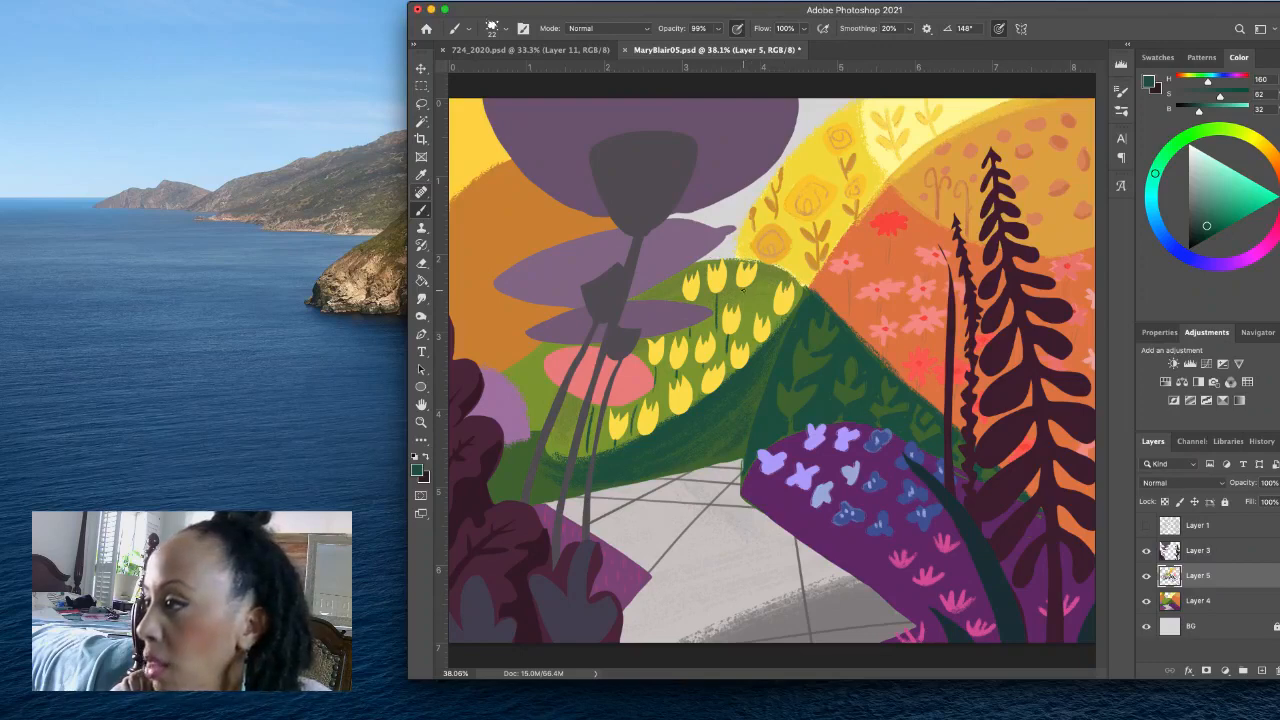
pyautogui.moveTo(743, 290); pyautogui.dragTo(742, 316)
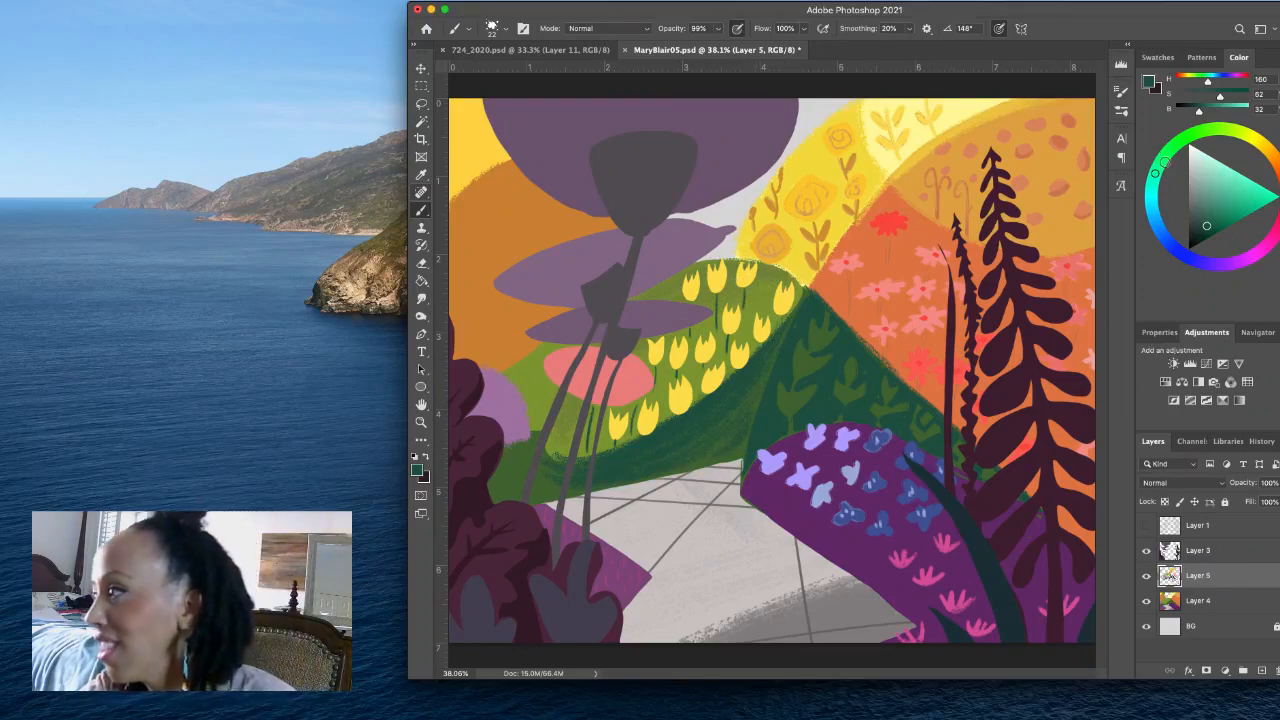
# - Mix a mid green (H 113, S 57, B 52) and paint leafy sprigs and long curved stems on the dark band below the tulips
pyautogui.moveTo(1163, 162); pyautogui.dragTo(1168, 152)
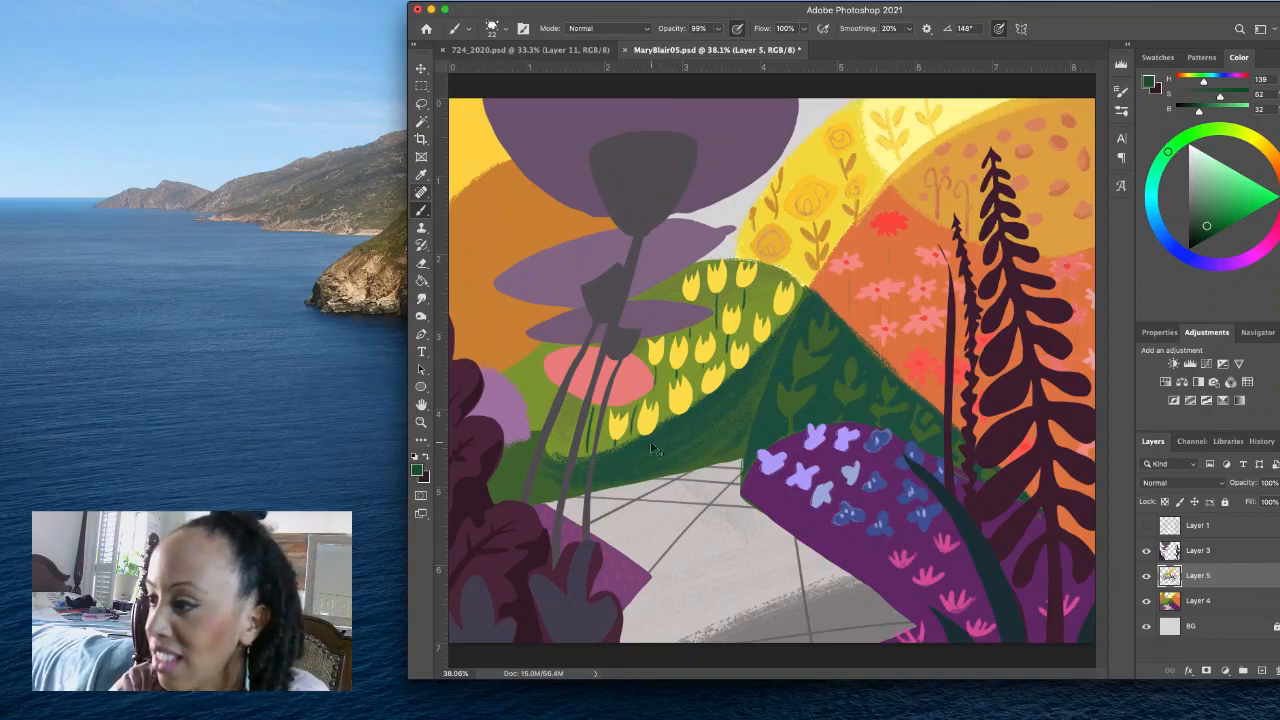
pyautogui.keyDown('alt'); pyautogui.click(572, 411); pyautogui.keyUp('alt')
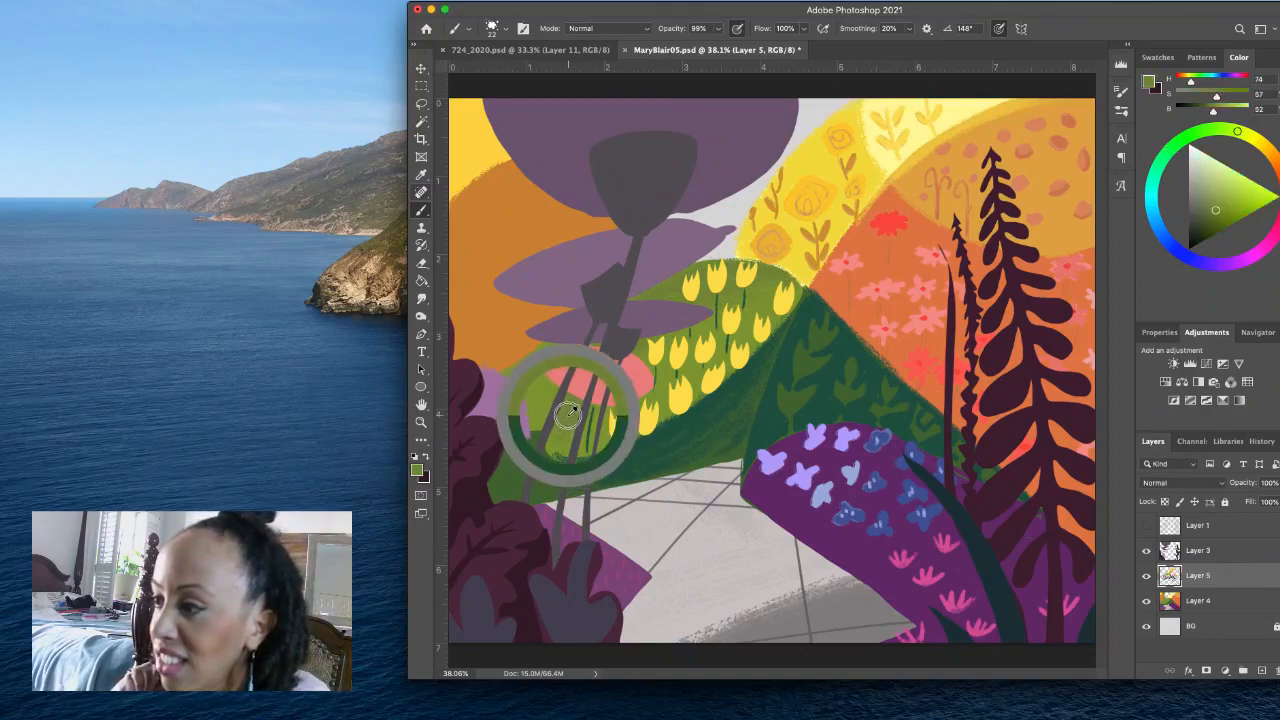
pyautogui.moveTo(646, 440); pyautogui.dragTo(636, 471)
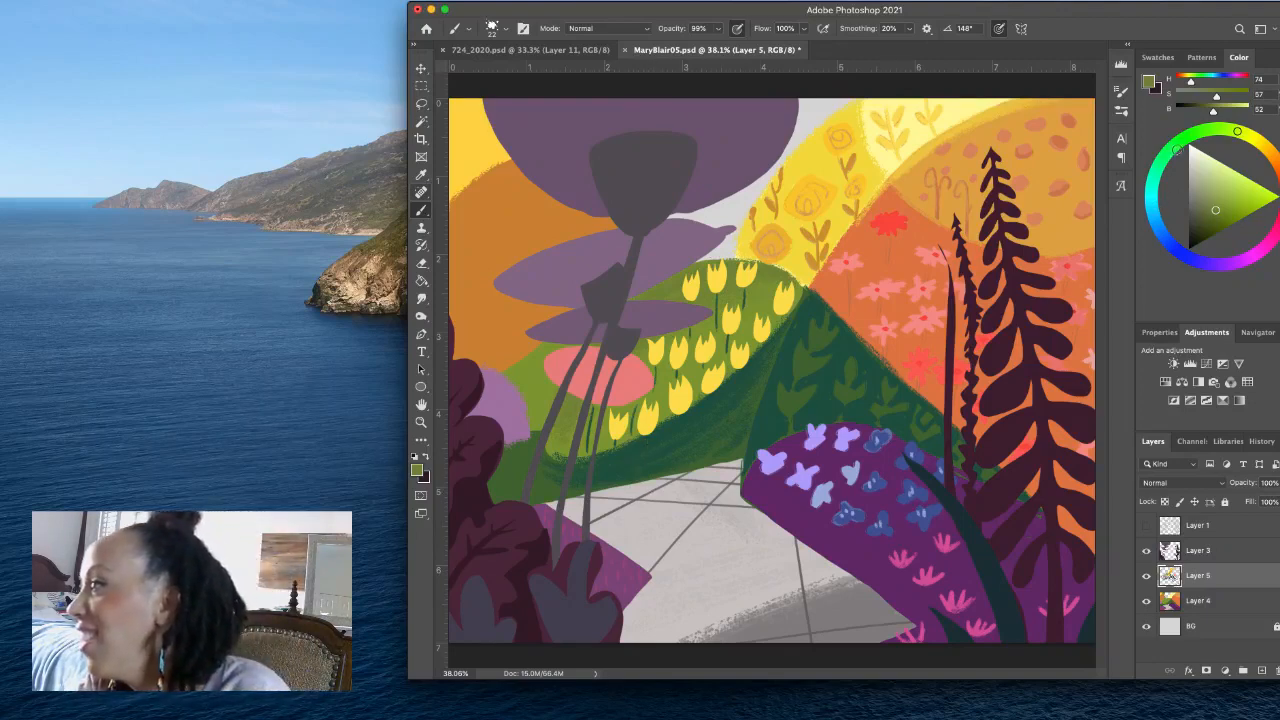
pyautogui.click(1181, 140)
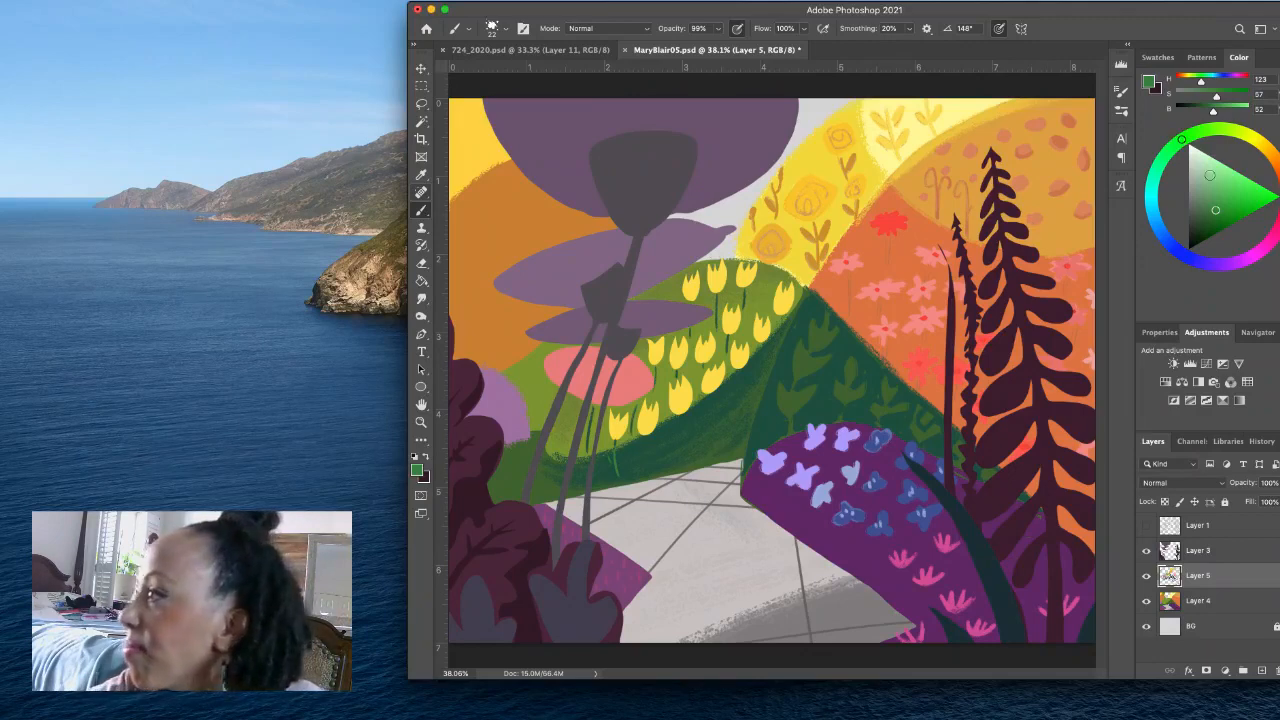
pyautogui.moveTo(1182, 138); pyautogui.dragTo(1193, 133)
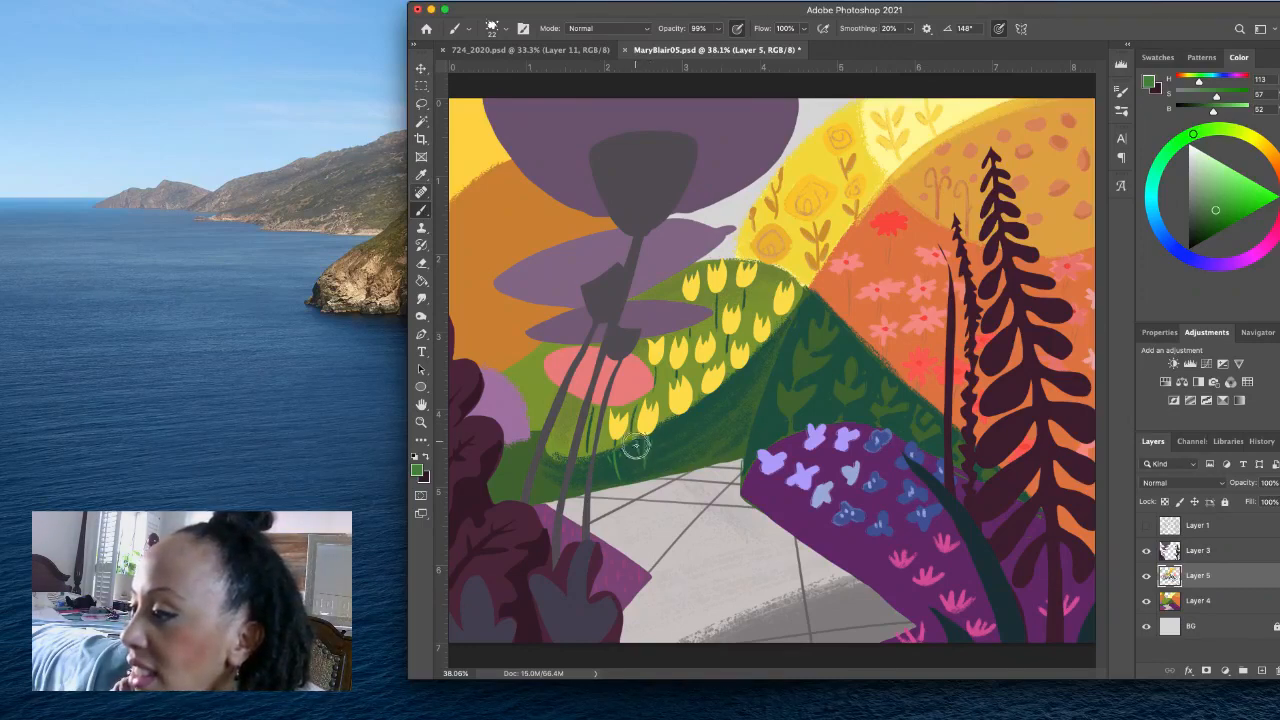
pyautogui.moveTo(636, 457); pyautogui.dragTo(648, 466)
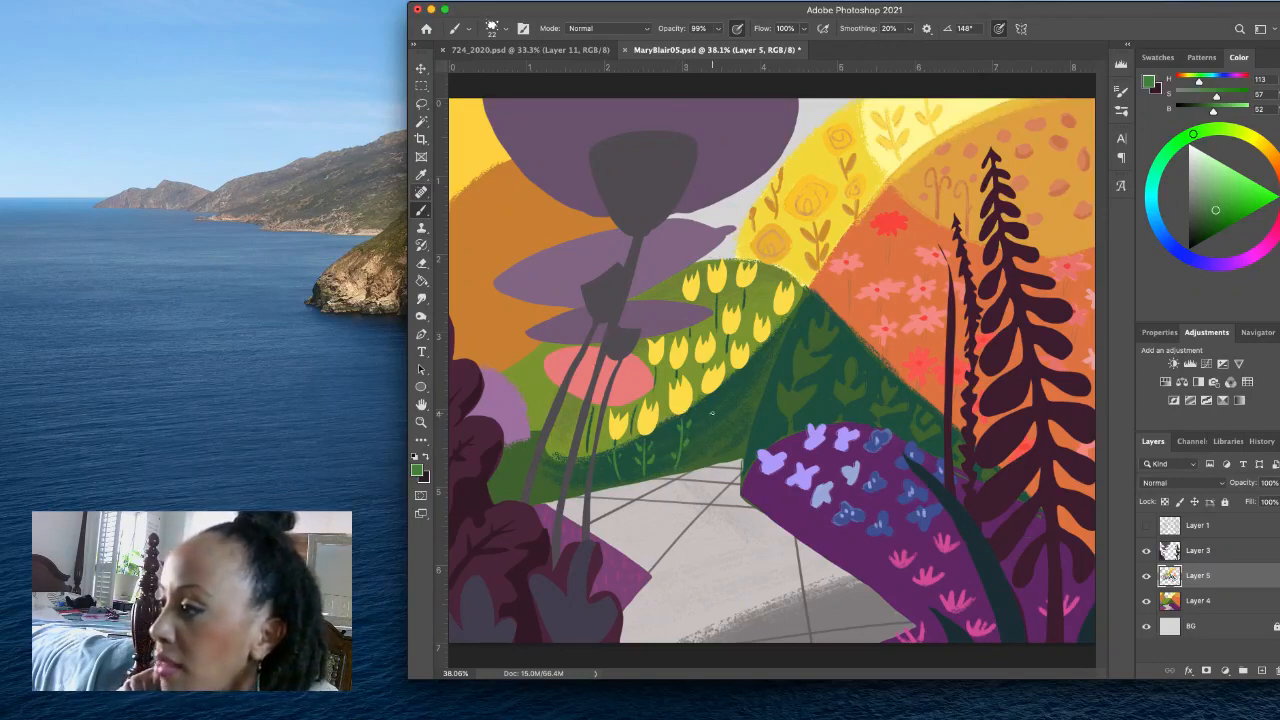
pyautogui.moveTo(710, 400); pyautogui.dragTo(703, 458)
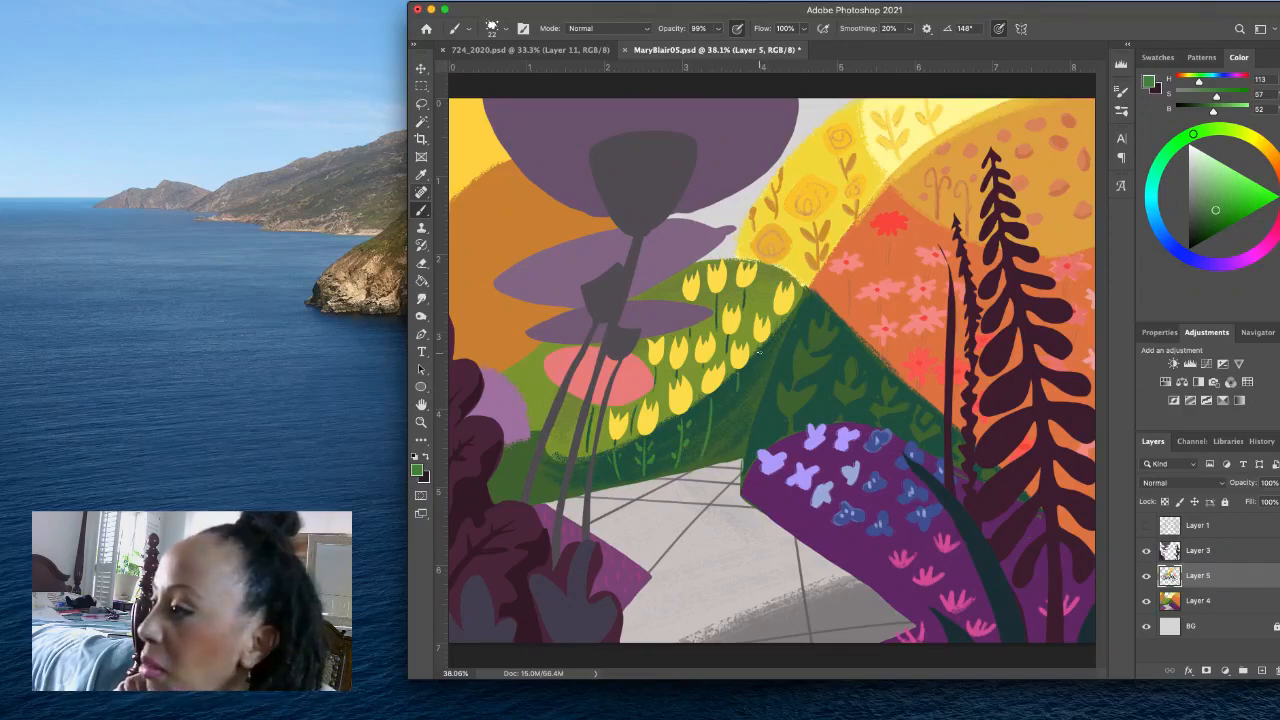
pyautogui.moveTo(759, 351); pyautogui.dragTo(729, 448)
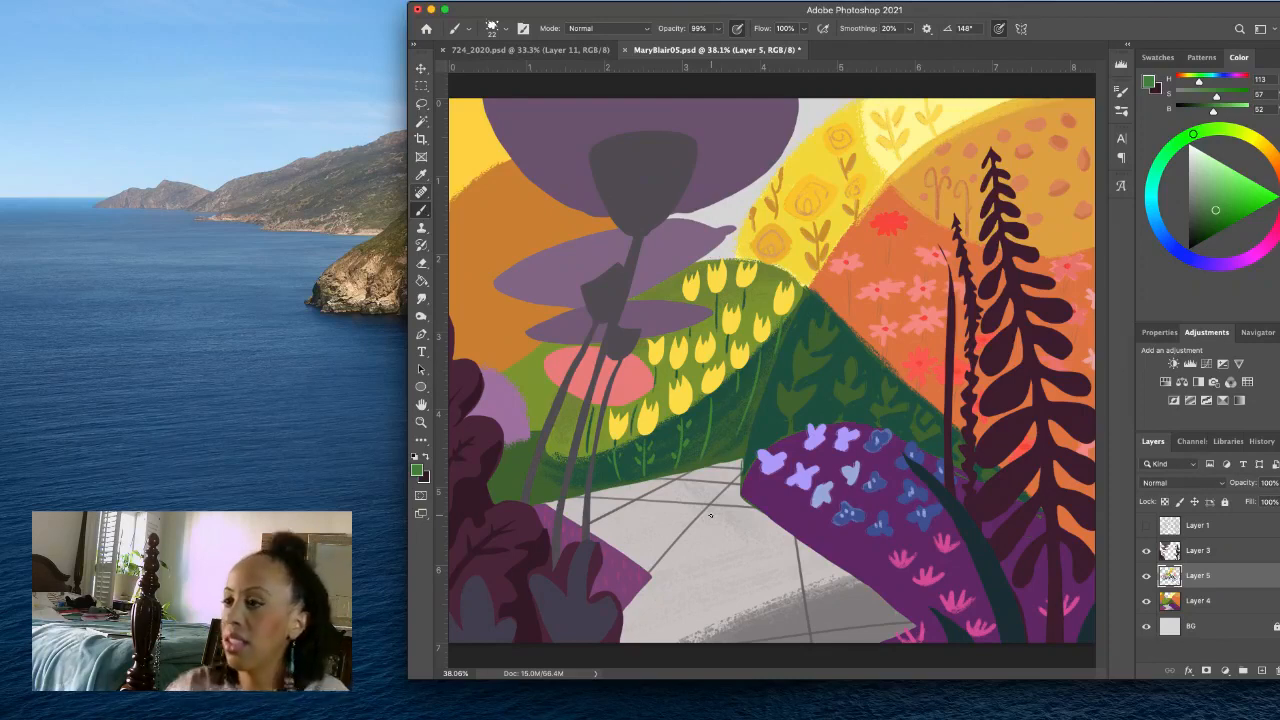
# - Extend the light purple mound beside the dark bush out to the grey stems, painting with its own sampled purple and a larger brush
pyautogui.keyDown('alt'); pyautogui.click(506, 403); pyautogui.keyUp('alt')
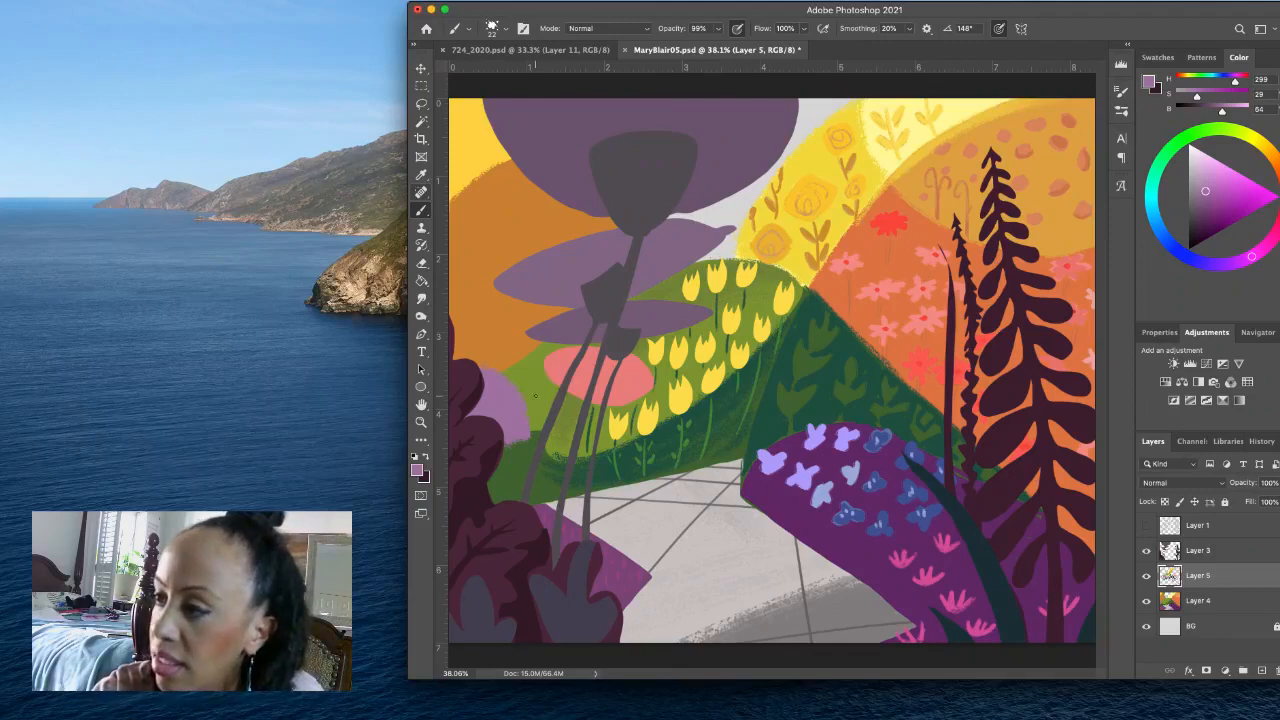
pyautogui.moveTo(535, 397)
pyautogui.mouseDown()
pyautogui.moveTo(487, 375)
pyautogui.moveTo(547, 424)
pyautogui.mouseUp()
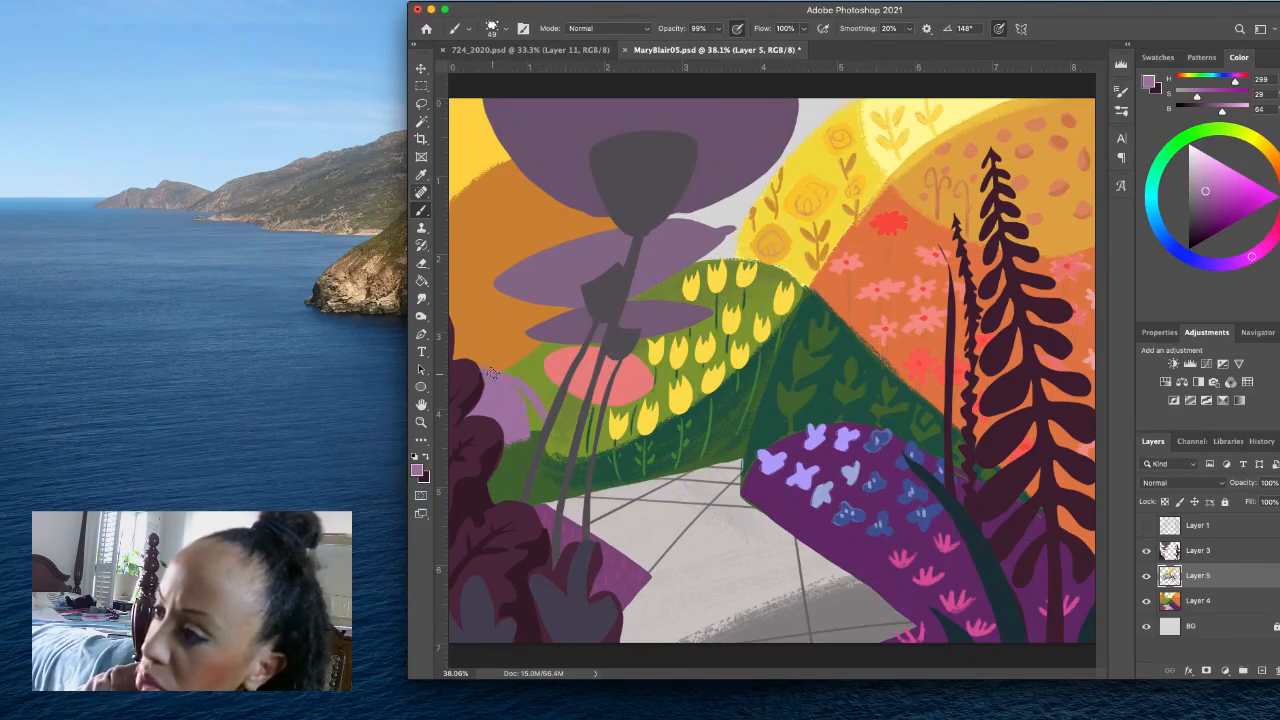
pyautogui.moveTo(489, 371)
pyautogui.mouseDown()
pyautogui.moveTo(533, 389)
pyautogui.moveTo(496, 371)
pyautogui.moveTo(550, 433)
pyautogui.mouseUp()
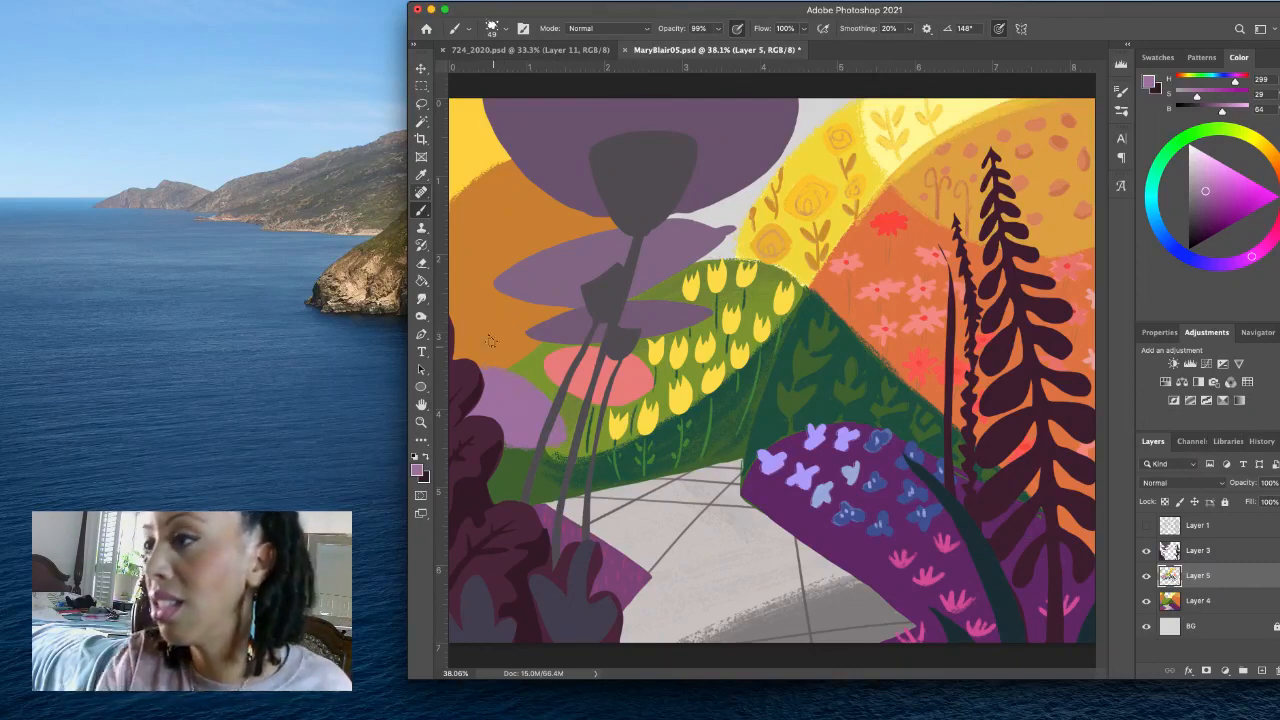
# - Mix a muted purple (H 299, S 32, B 50) and brush clusters of rounded spots onto the light purple mound
pyautogui.click(423, 263)
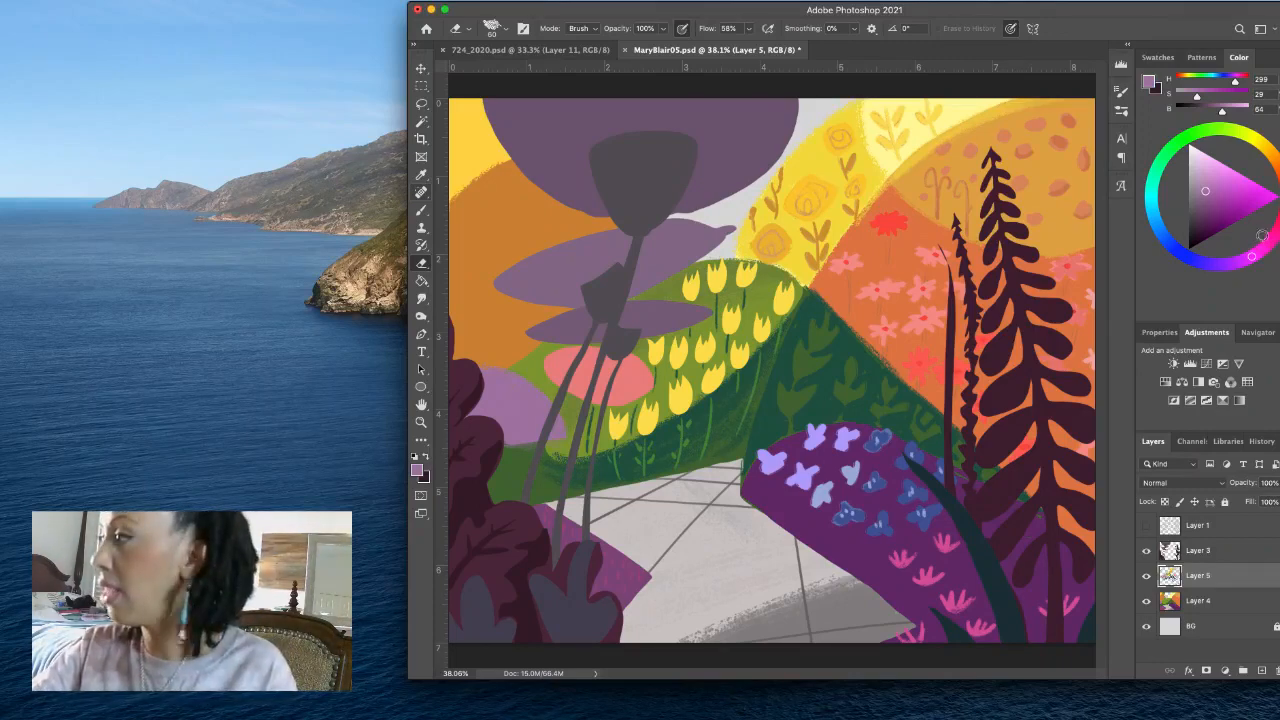
pyautogui.click(1214, 199)
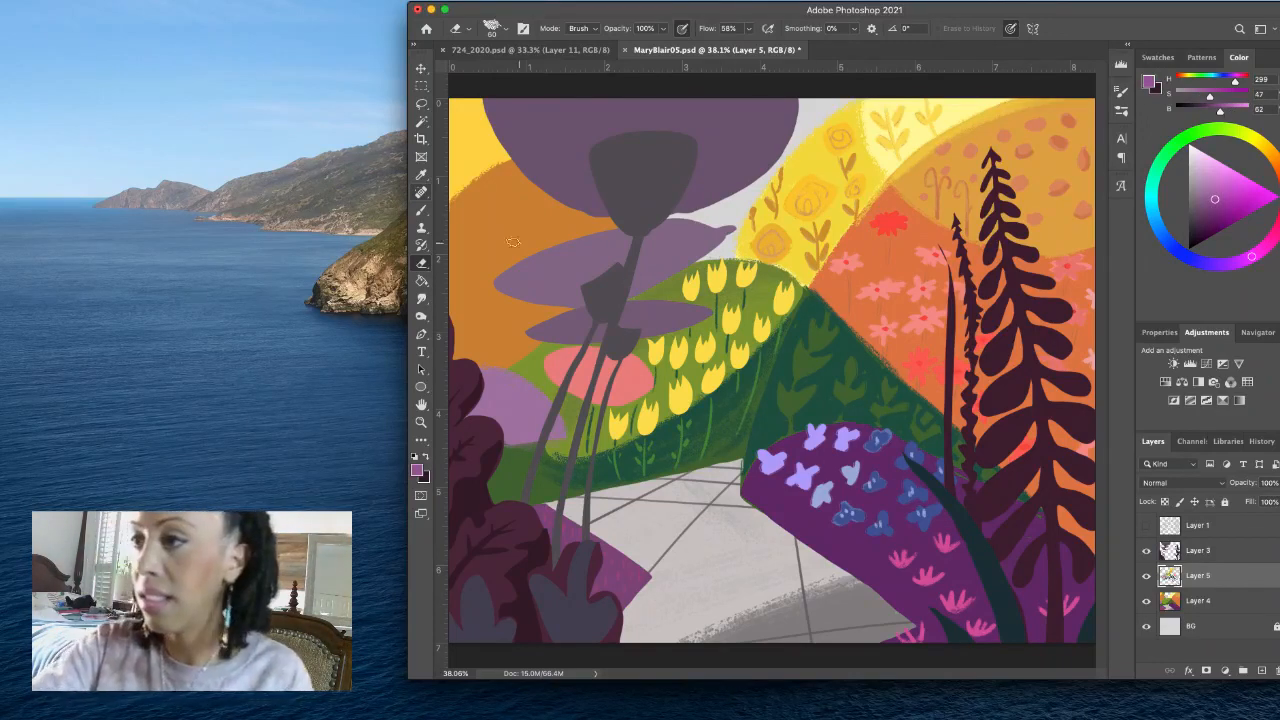
pyautogui.press('b')
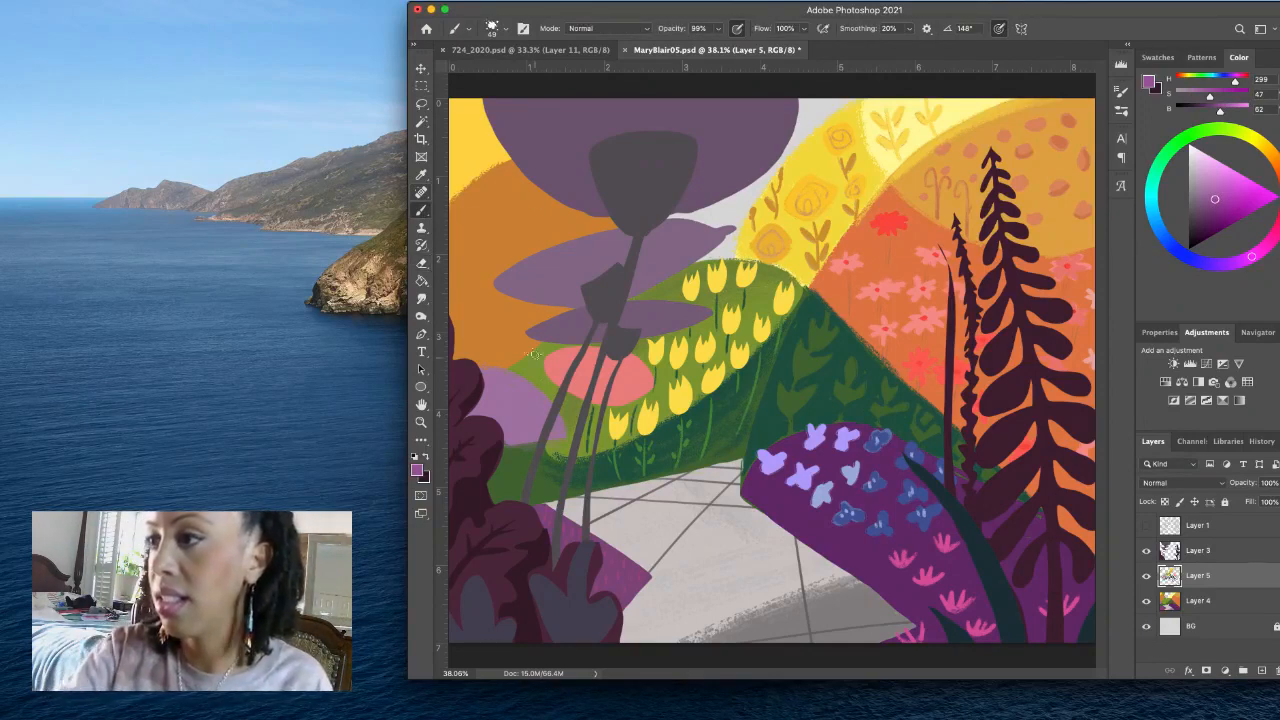
pyautogui.click(421, 192)
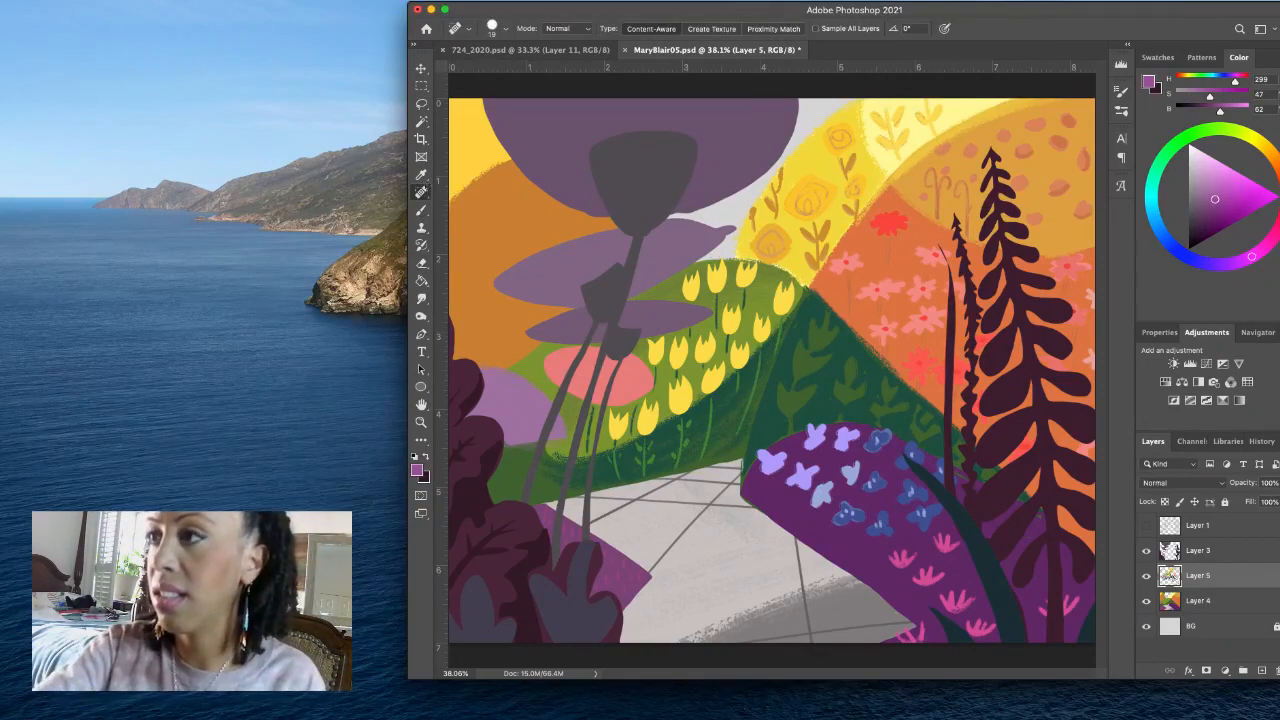
pyautogui.click(421, 210)
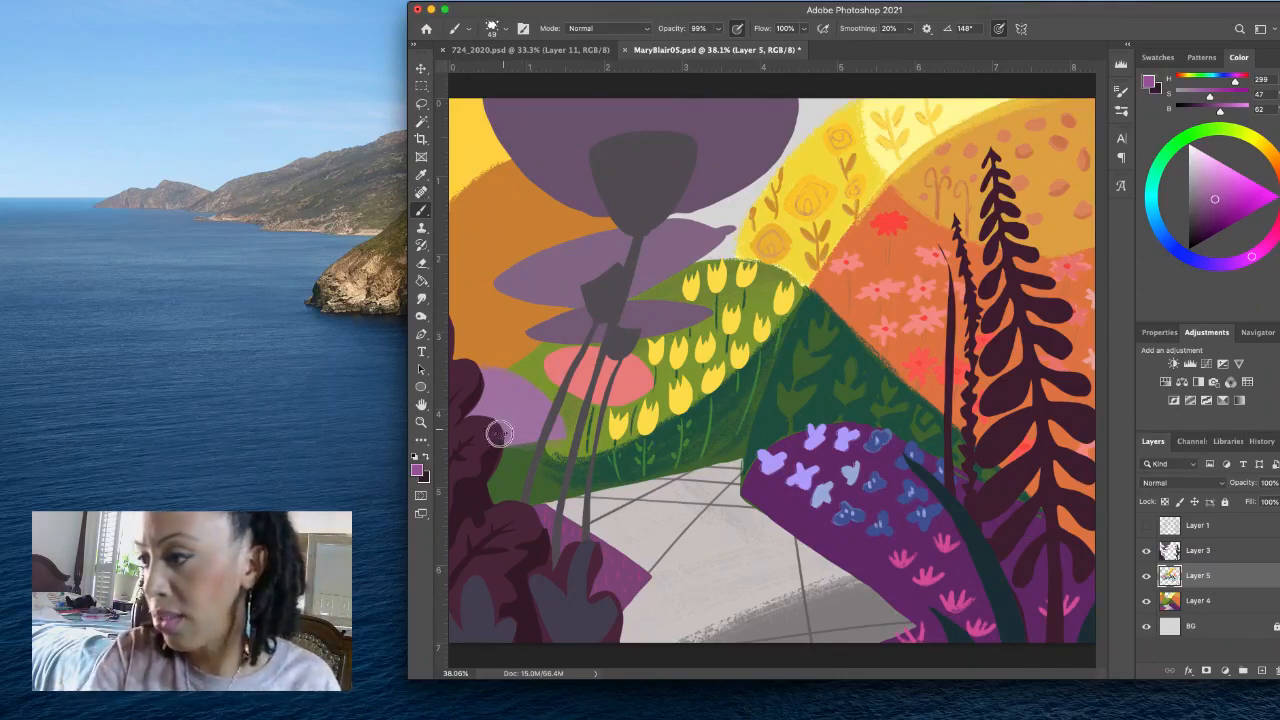
pyautogui.moveTo(1212, 206); pyautogui.dragTo(1203, 204)
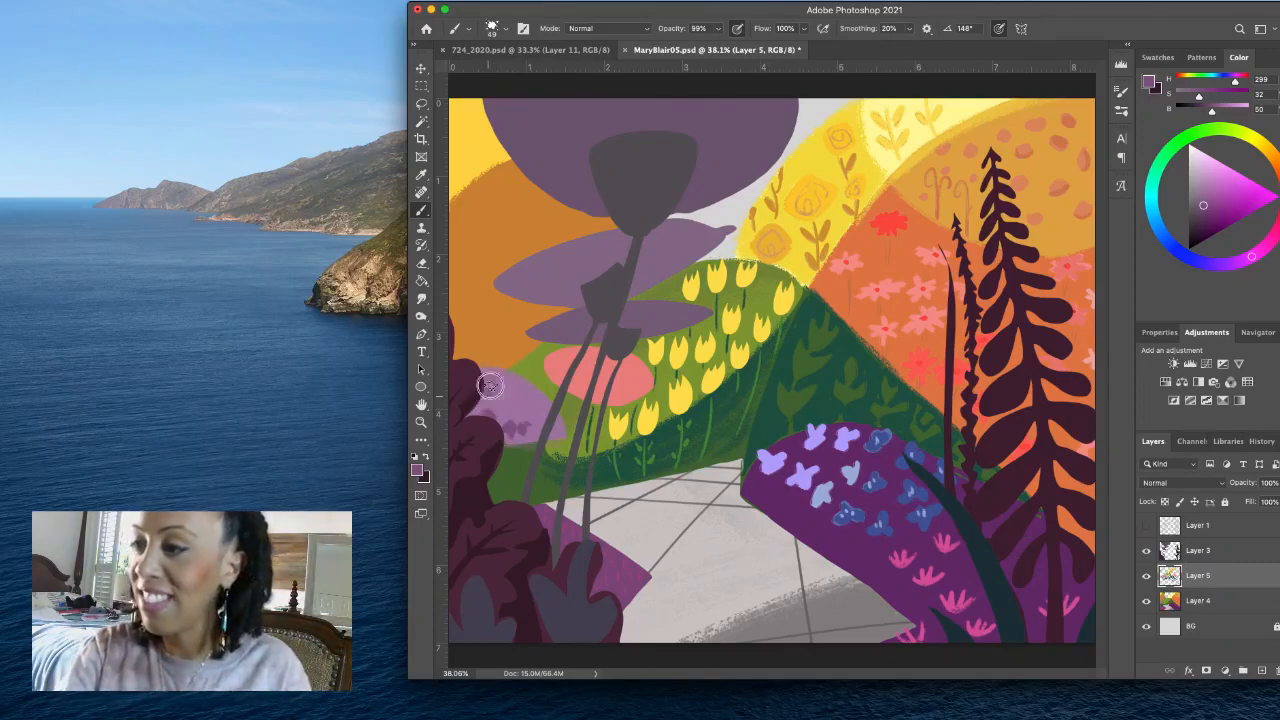
pyautogui.moveTo(506, 393); pyautogui.dragTo(507, 401)
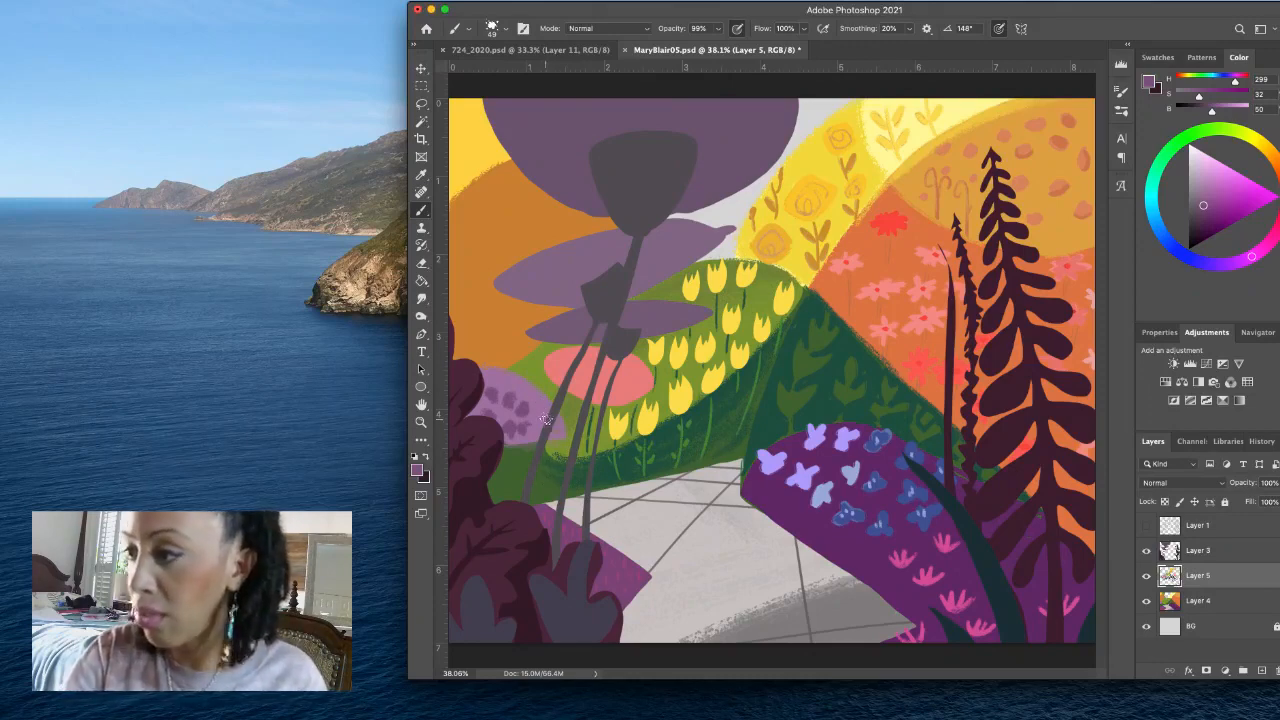
# - Add finer strokes among the mound's purple spots with a smaller brush, and lighten the brush color to S 26, B 56
pyautogui.moveTo(548, 409); pyautogui.dragTo(535, 409)
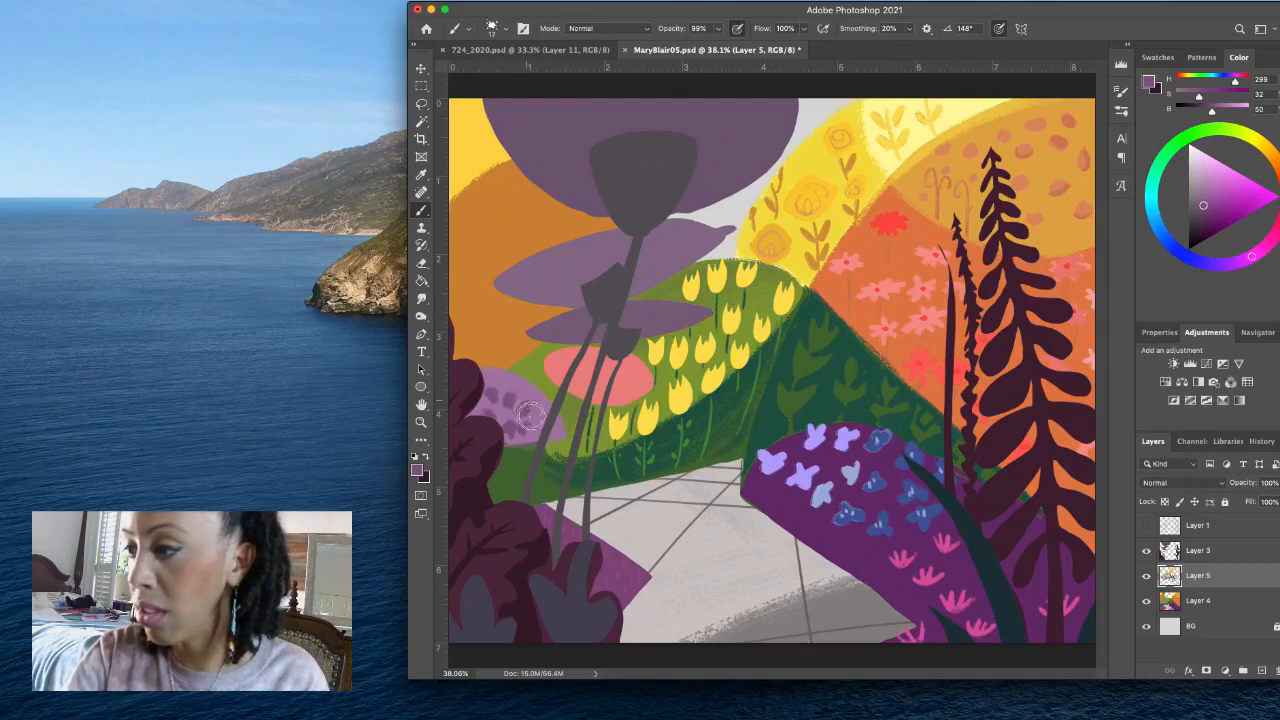
pyautogui.moveTo(522, 415); pyautogui.dragTo(520, 411)
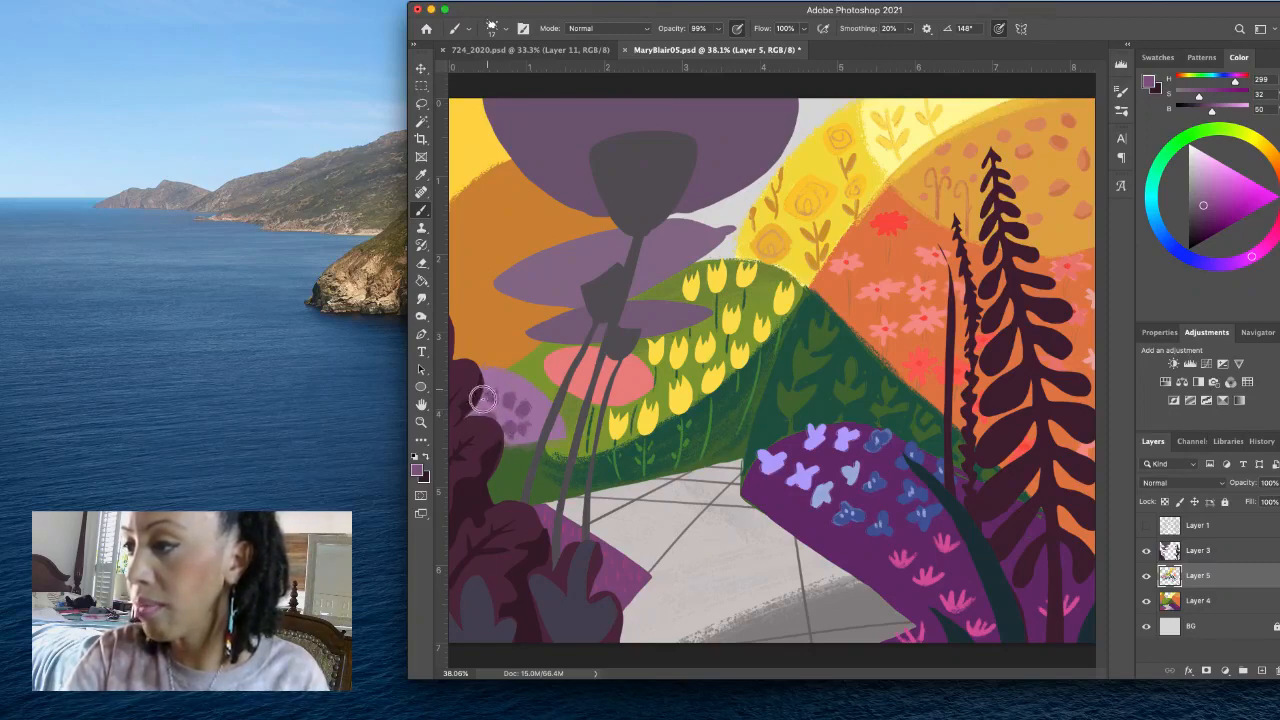
pyautogui.moveTo(484, 400); pyautogui.dragTo(510, 402)
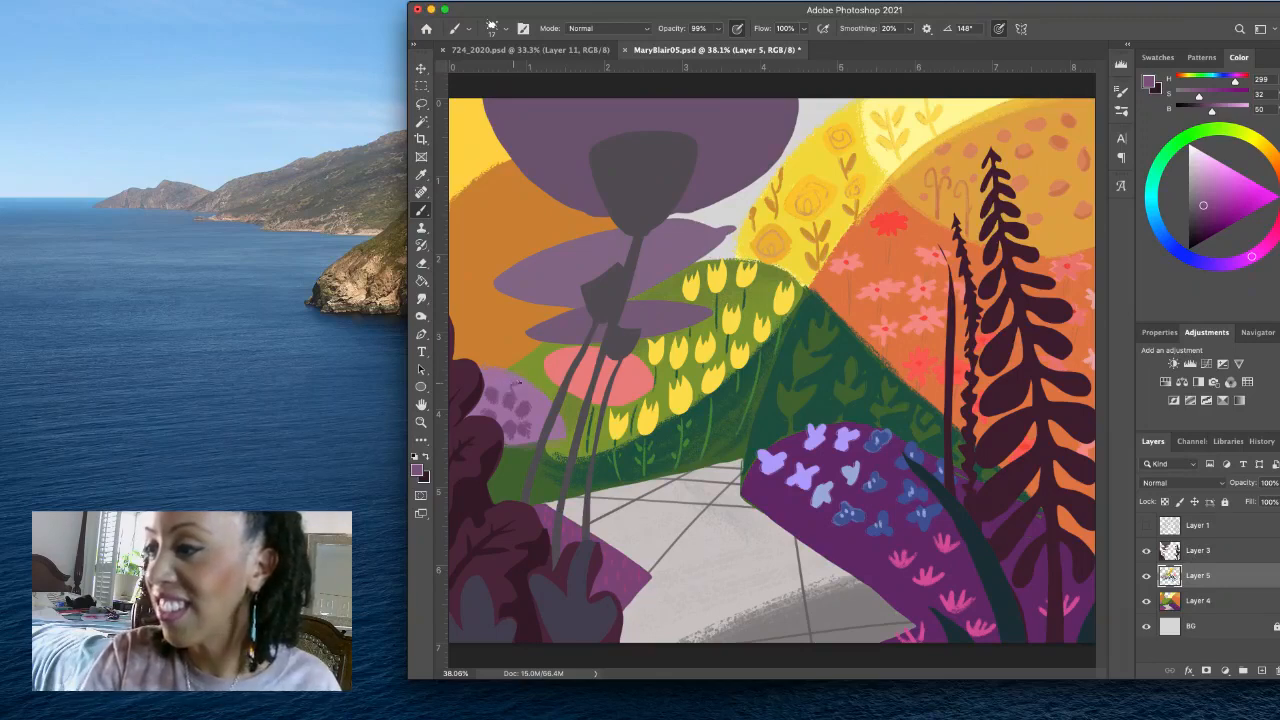
pyautogui.moveTo(513, 387); pyautogui.dragTo(518, 387)
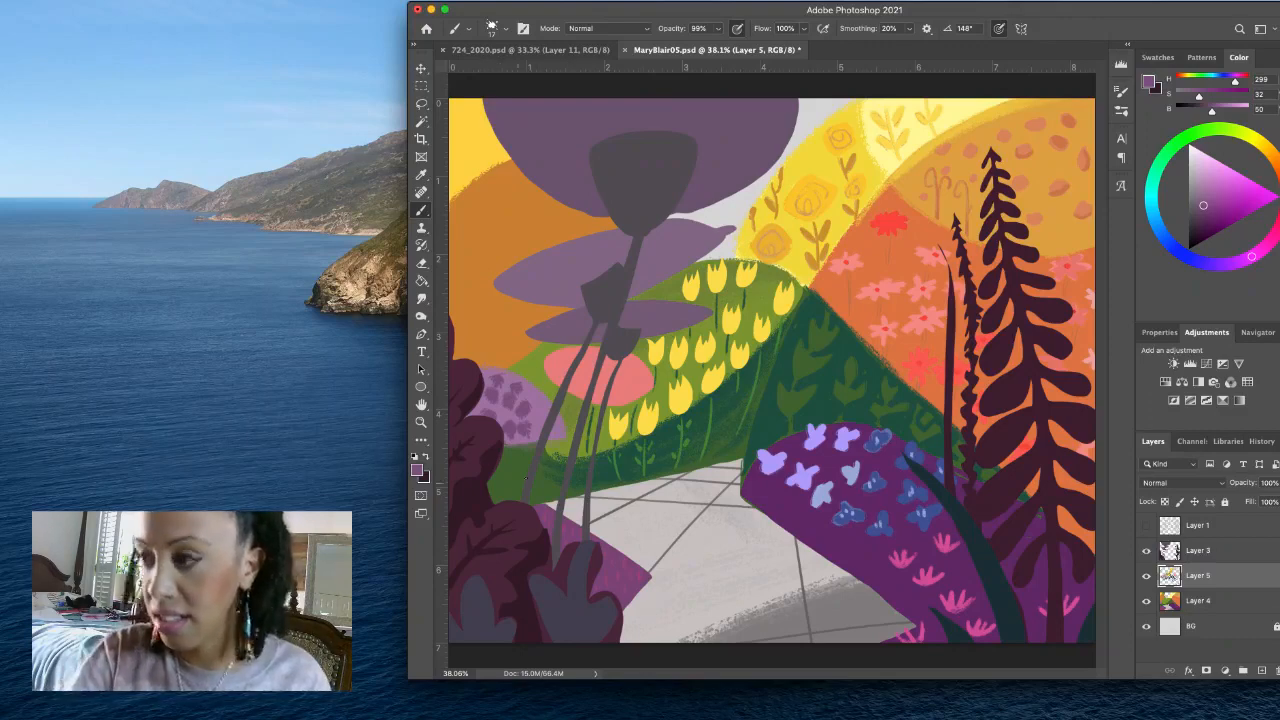
pyautogui.click(1202, 197)
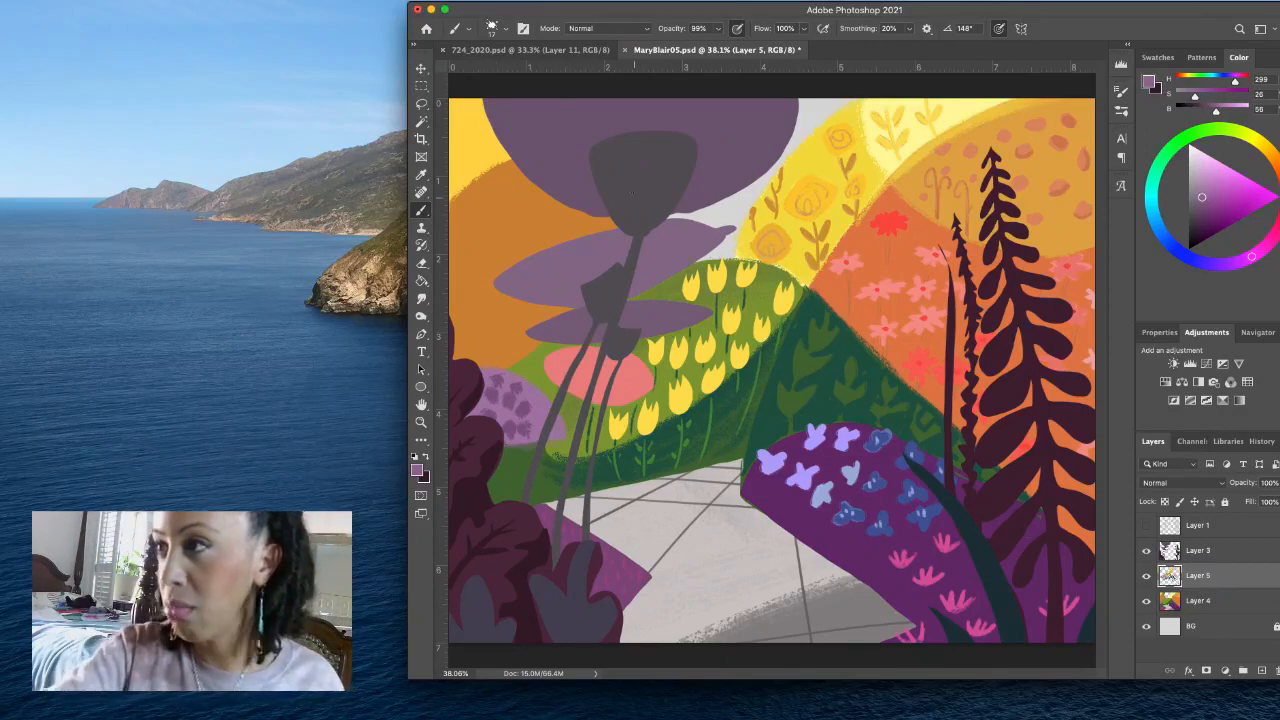
# - Set the angled textured brush to 60 px and sample the muted purple of the mound's spots
pyautogui.click(497, 28)
pyautogui.click(479, 151)
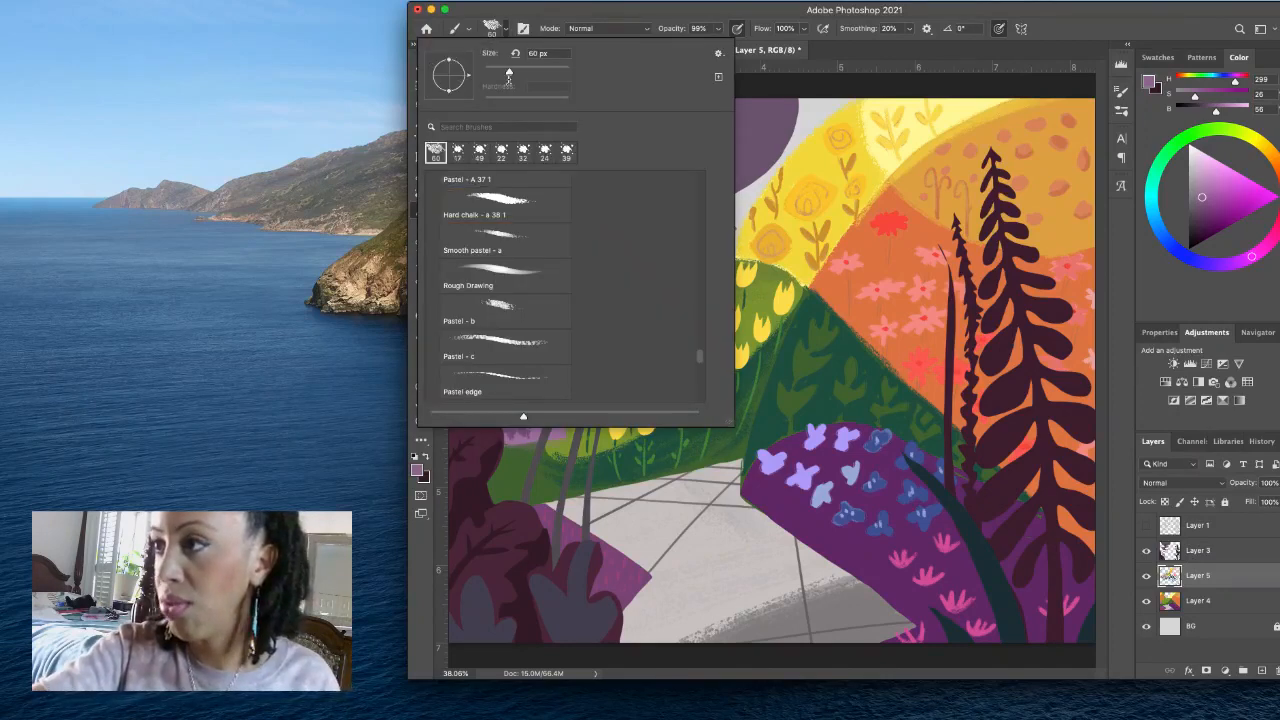
pyautogui.click(516, 37)
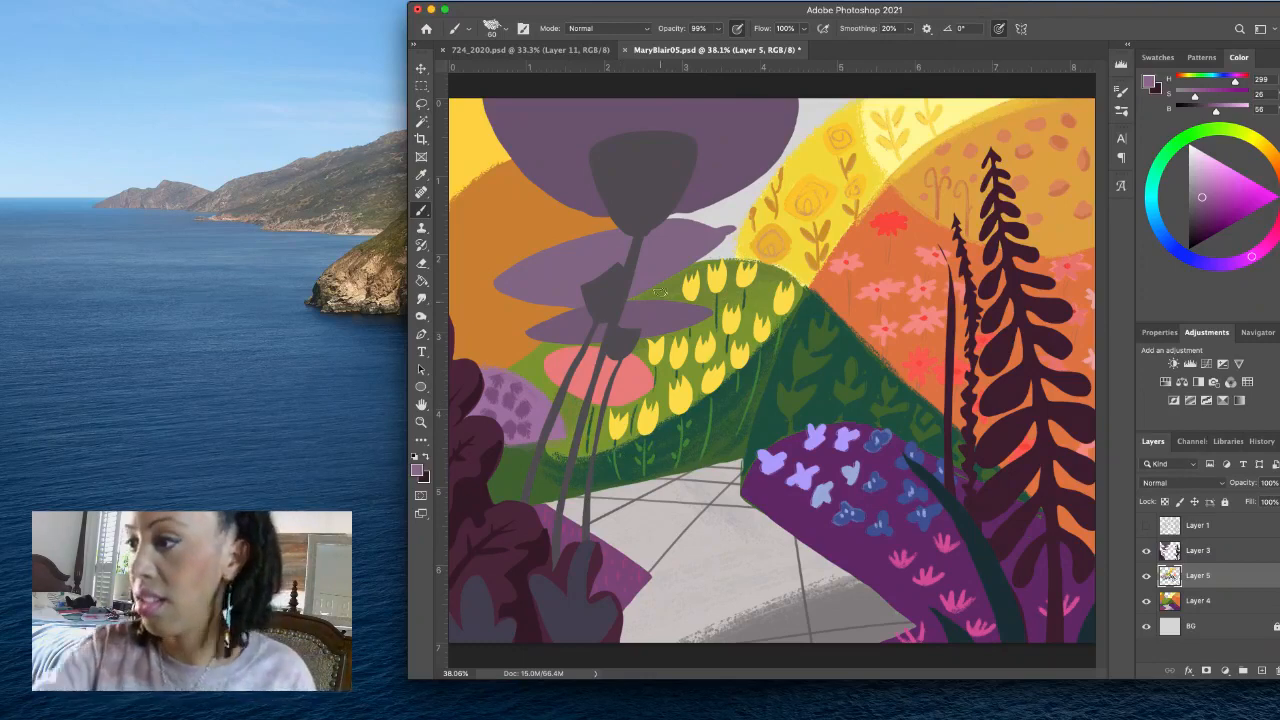
pyautogui.click(505, 31)
pyautogui.click(566, 155)
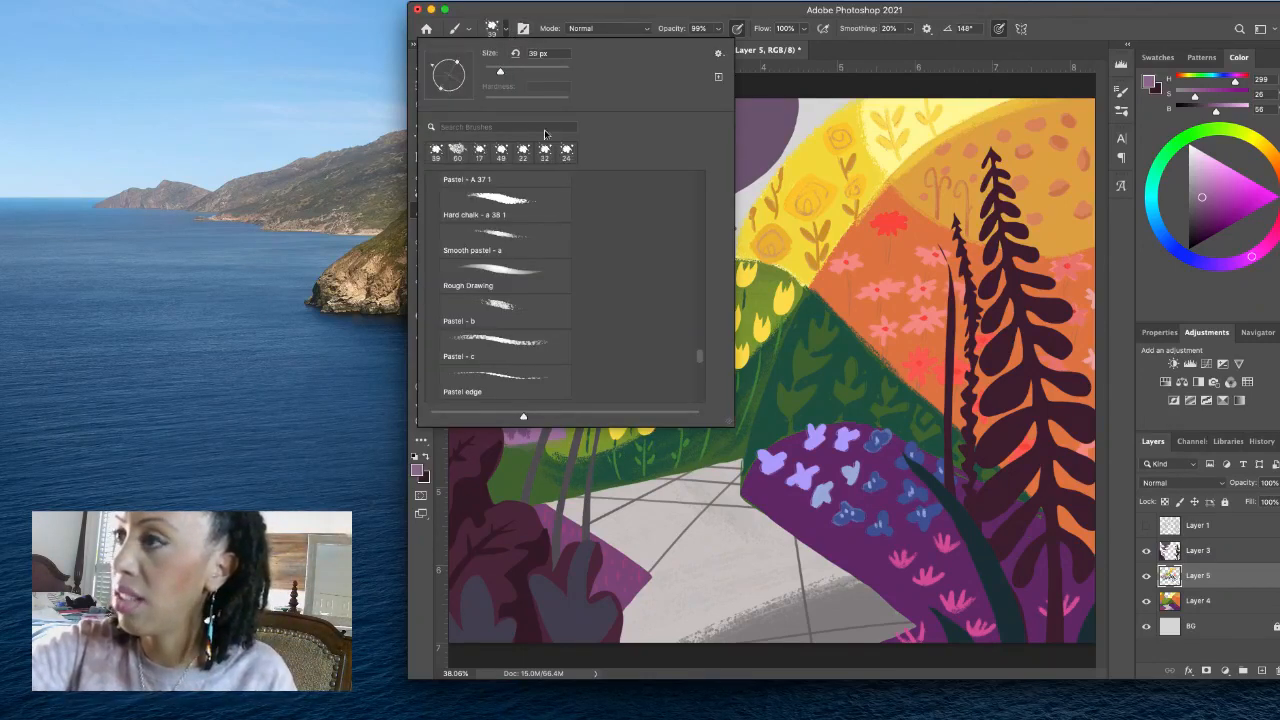
pyautogui.click(509, 70)
pyautogui.click(506, 34)
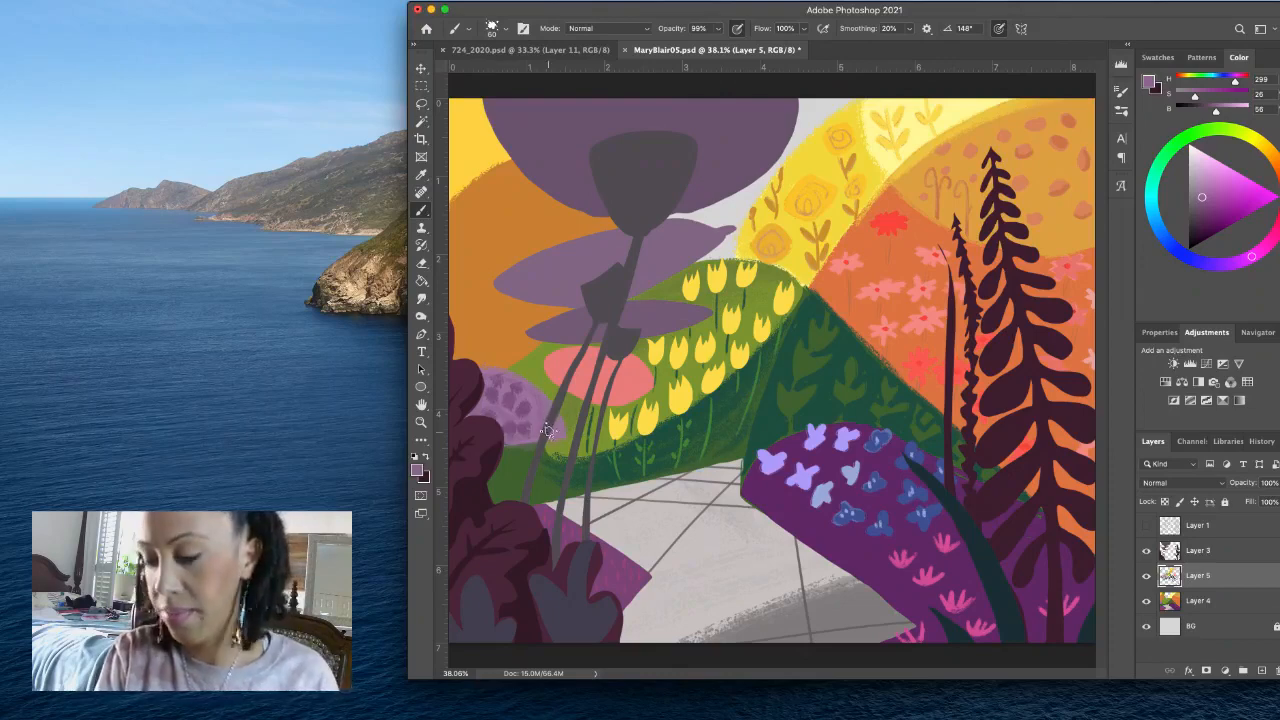
pyautogui.keyDown('alt'); pyautogui.click(527, 405); pyautogui.keyUp('alt')
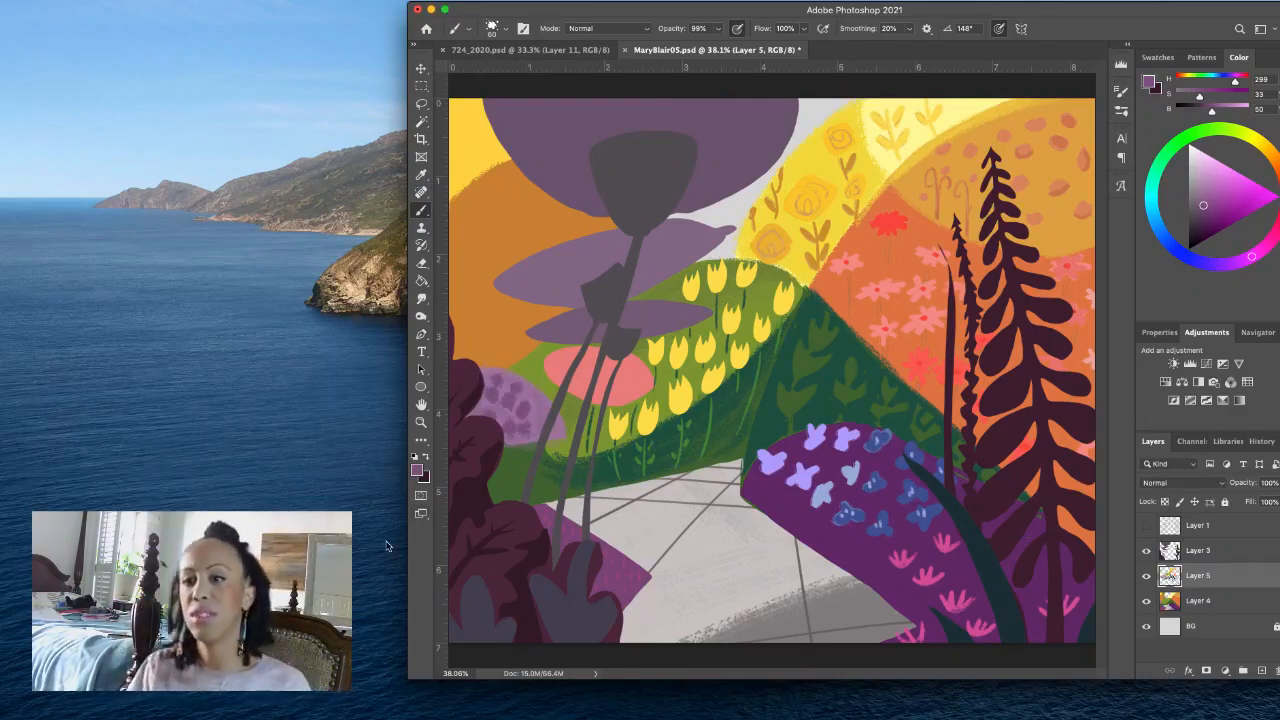
# - Sample the orange hill's color, enlarge the brush to 97 px, and shade the hill's edge in darker orange (H 26, S 76, B 71)
pyautogui.keyDown('alt'); pyautogui.click(509, 315); pyautogui.keyUp('alt')
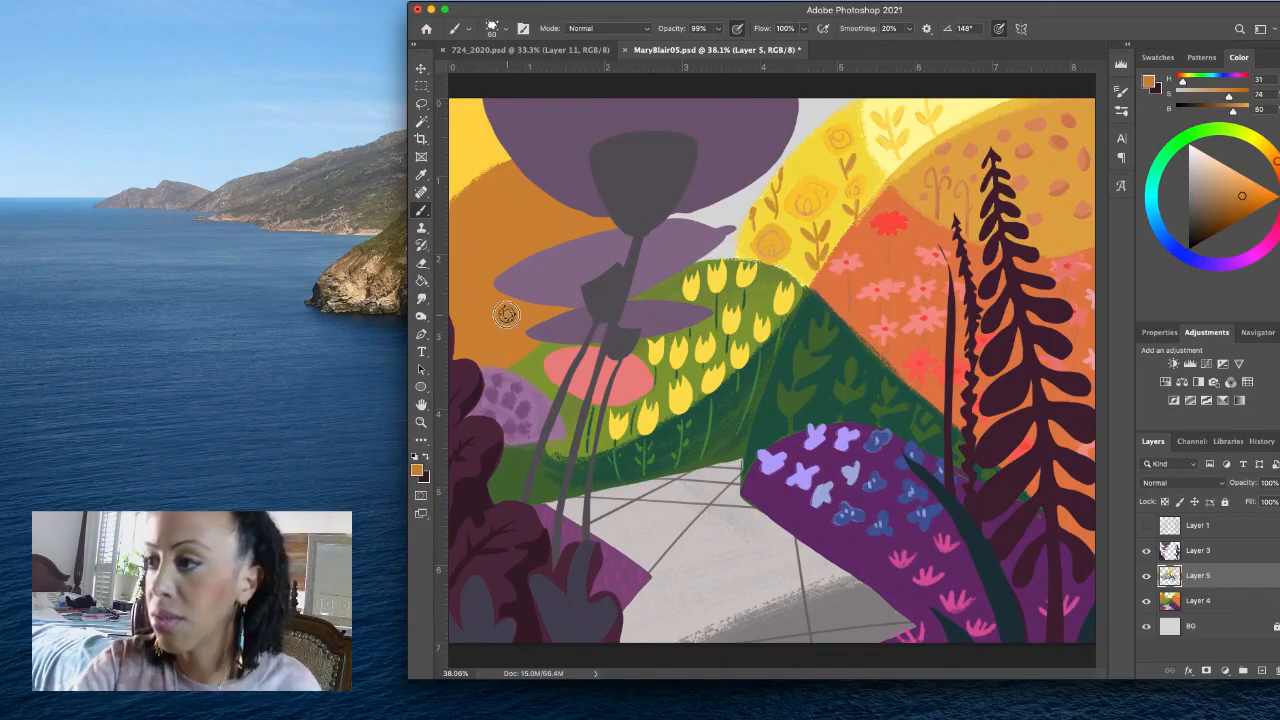
pyautogui.moveTo(508, 314); pyautogui.dragTo(515, 316)
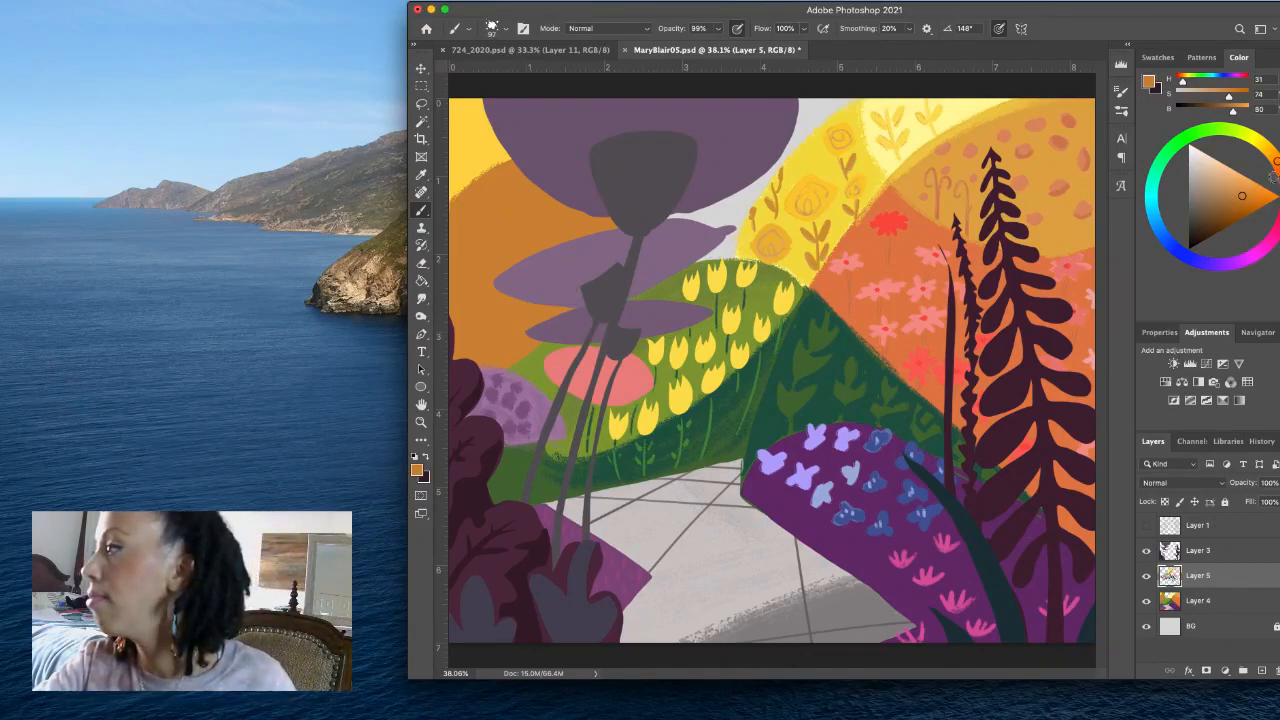
pyautogui.click(1237, 203)
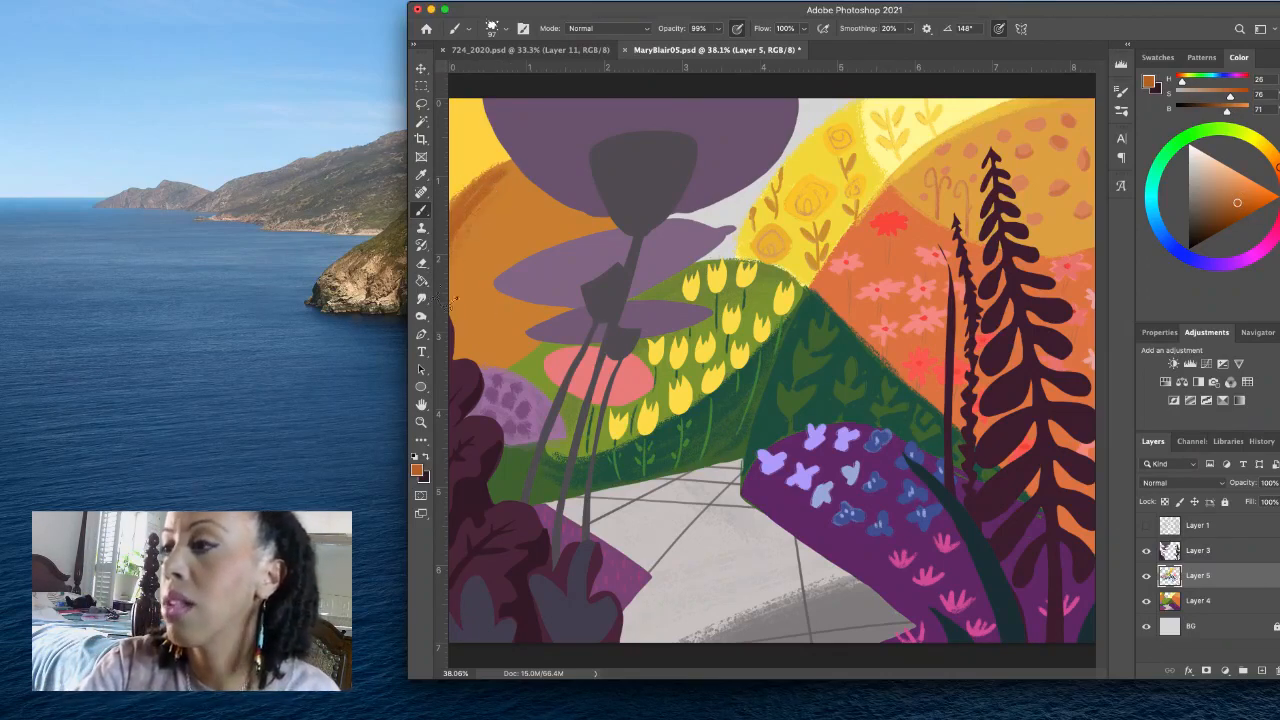
# - Try Sampled Brush 46 22 at 118 px from the texture brush presets
pyautogui.click(493, 27)
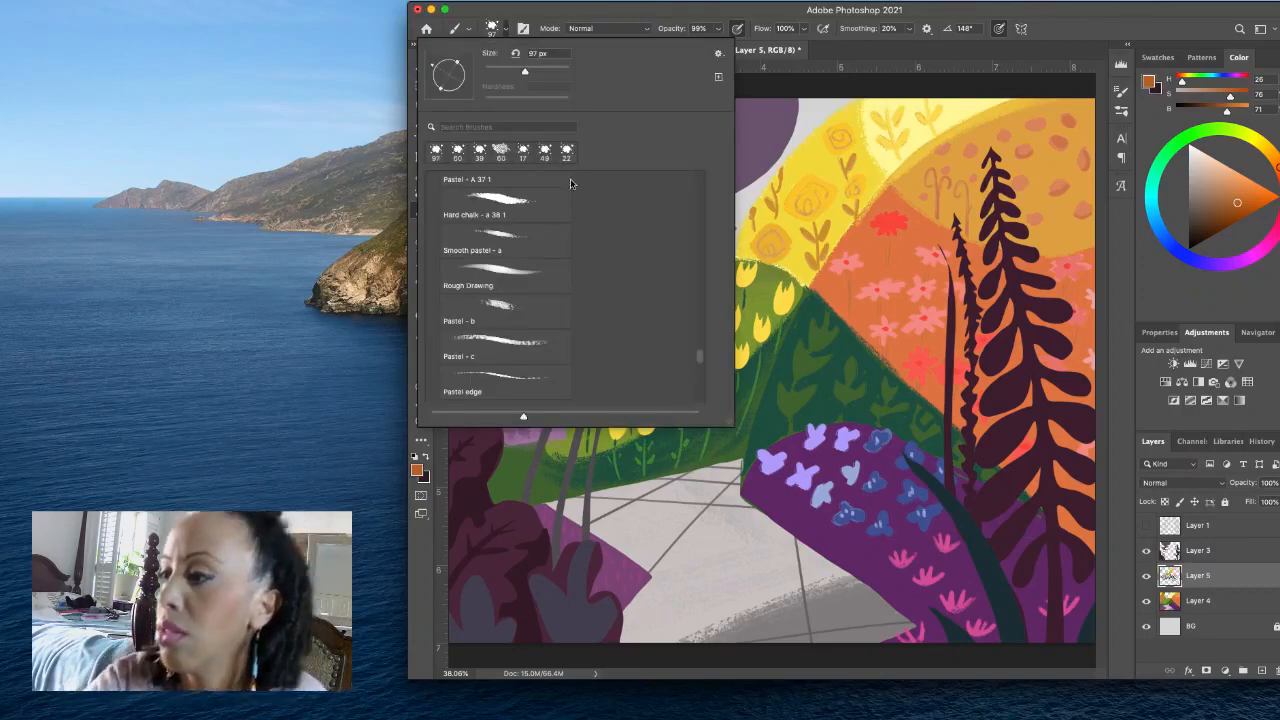
pyautogui.scroll(10, 690, 341)
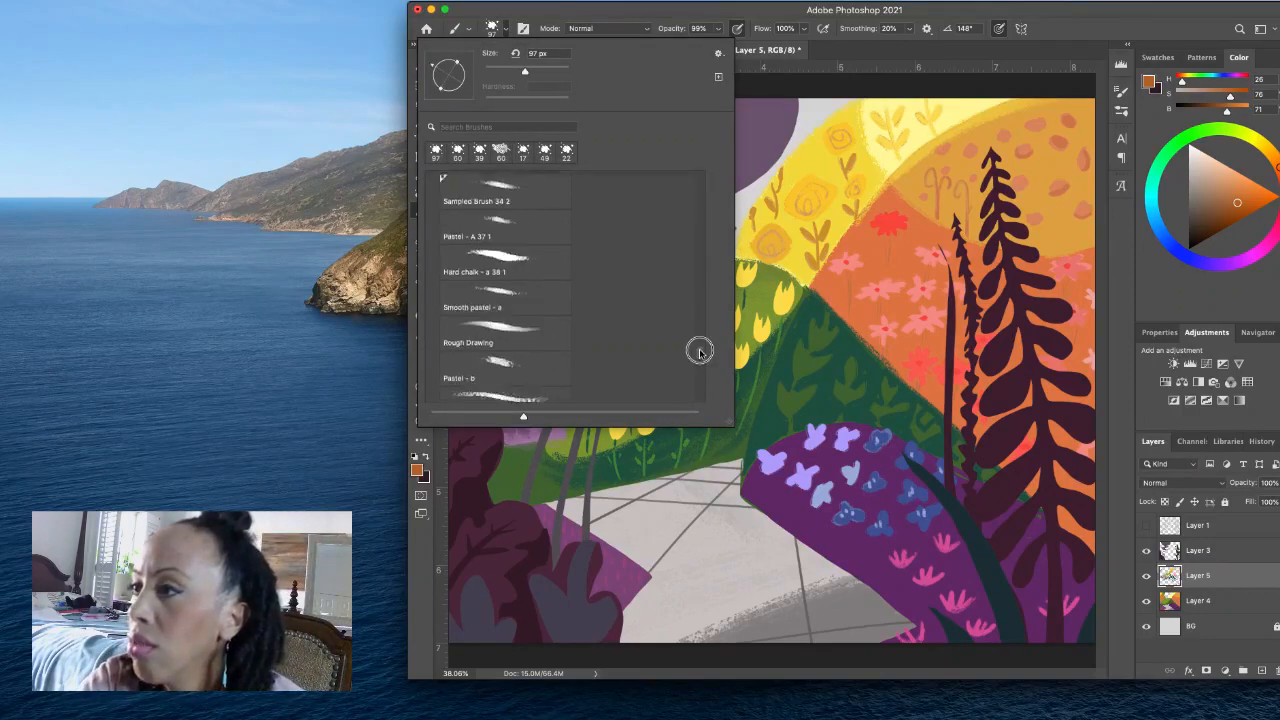
pyautogui.scroll(5, 702, 338)
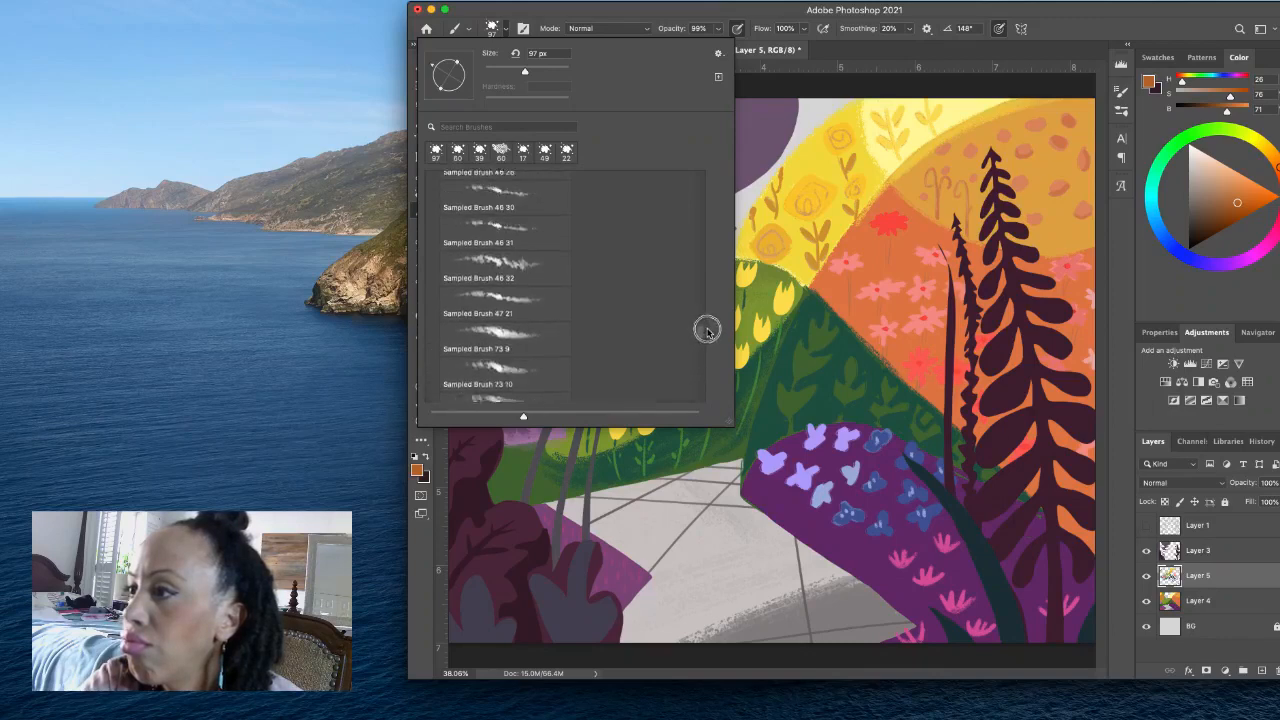
pyautogui.scroll(4, 708, 331)
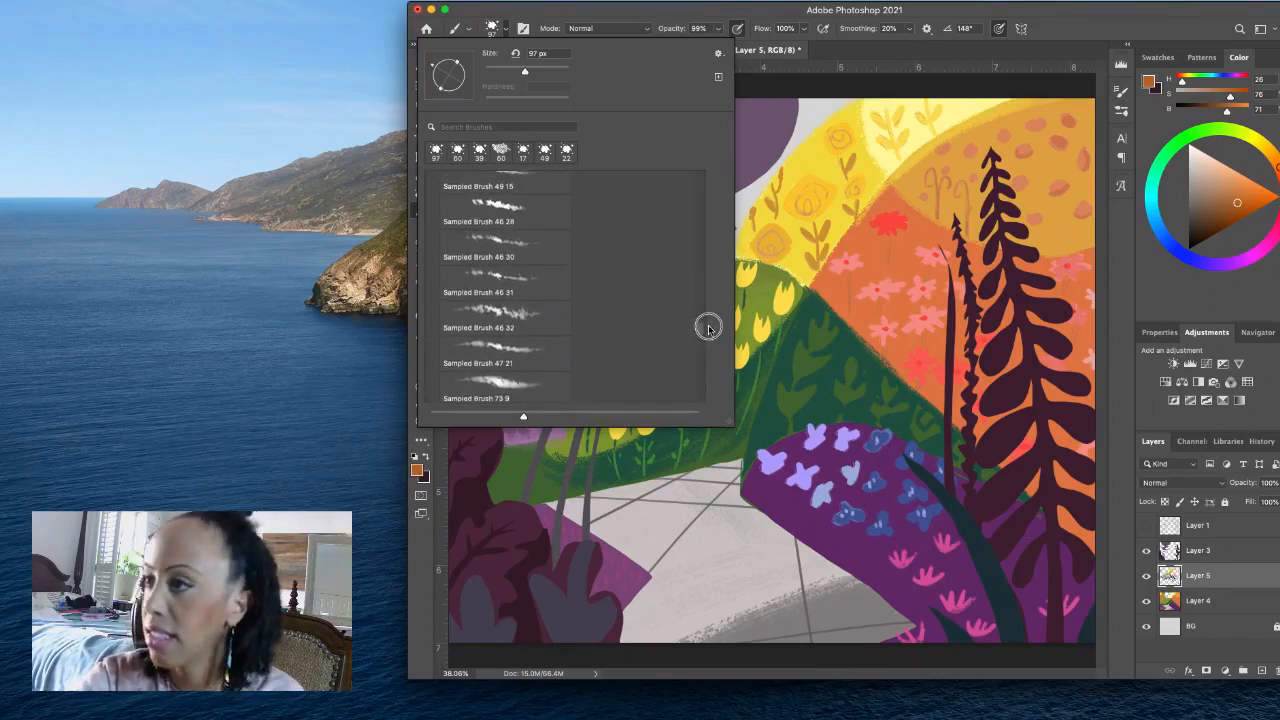
pyautogui.scroll(3, 712, 305)
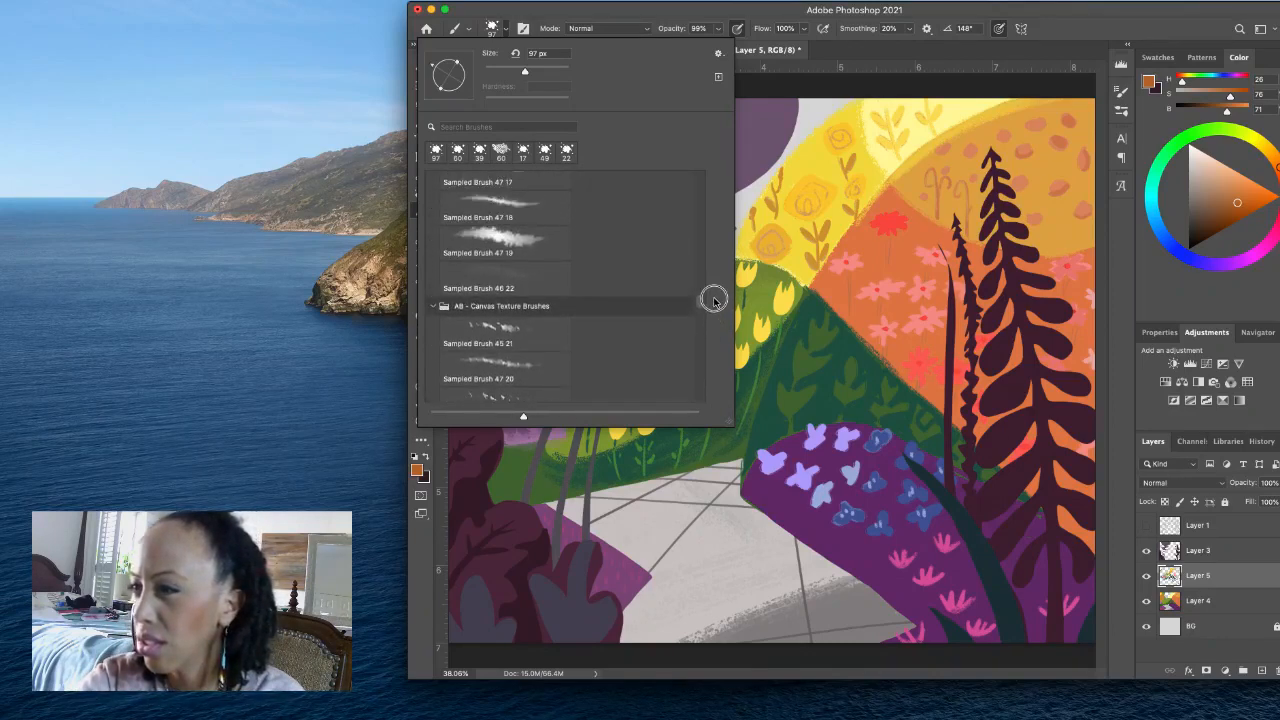
pyautogui.scroll(2, 713, 299)
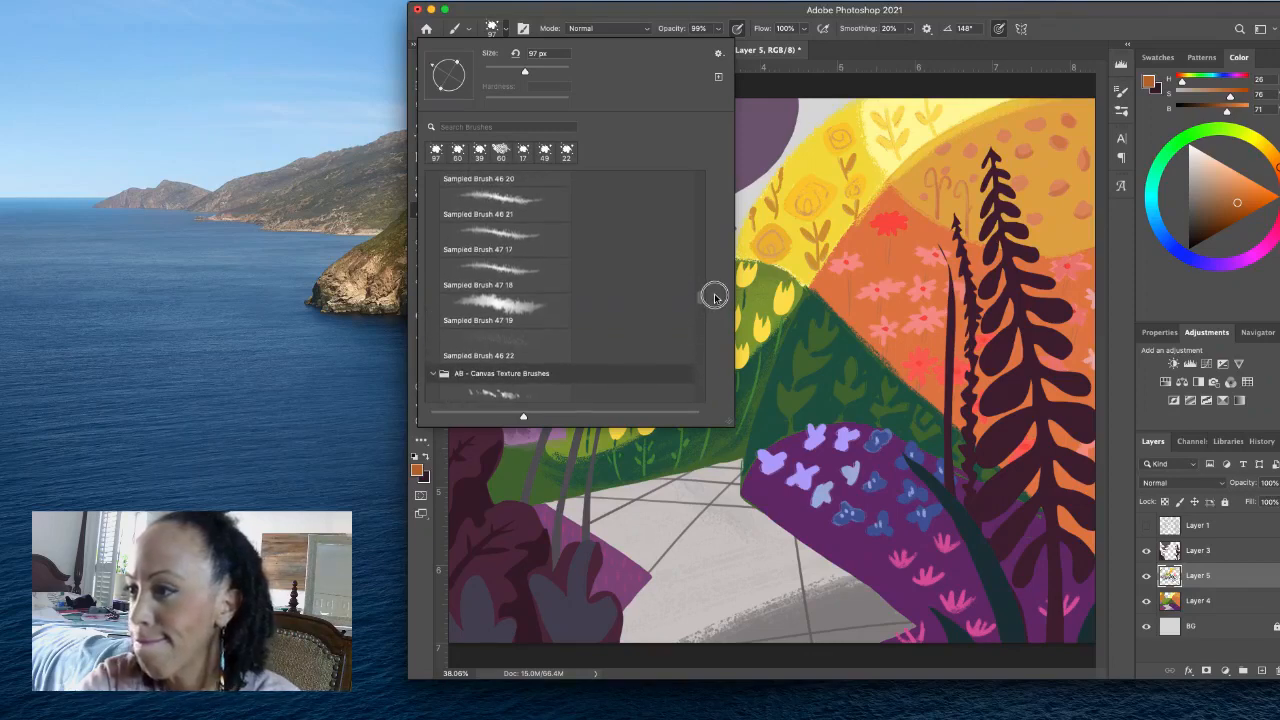
pyautogui.scroll(3, 714, 297)
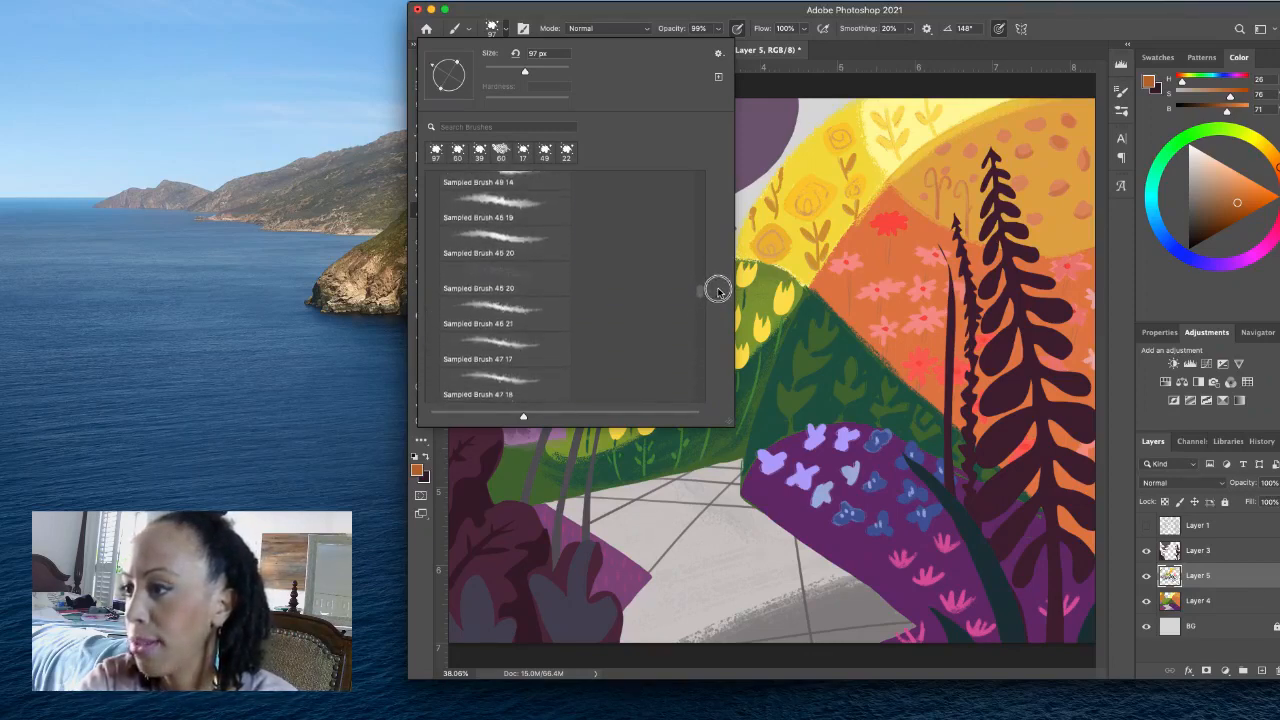
pyautogui.scroll(-3, 716, 292)
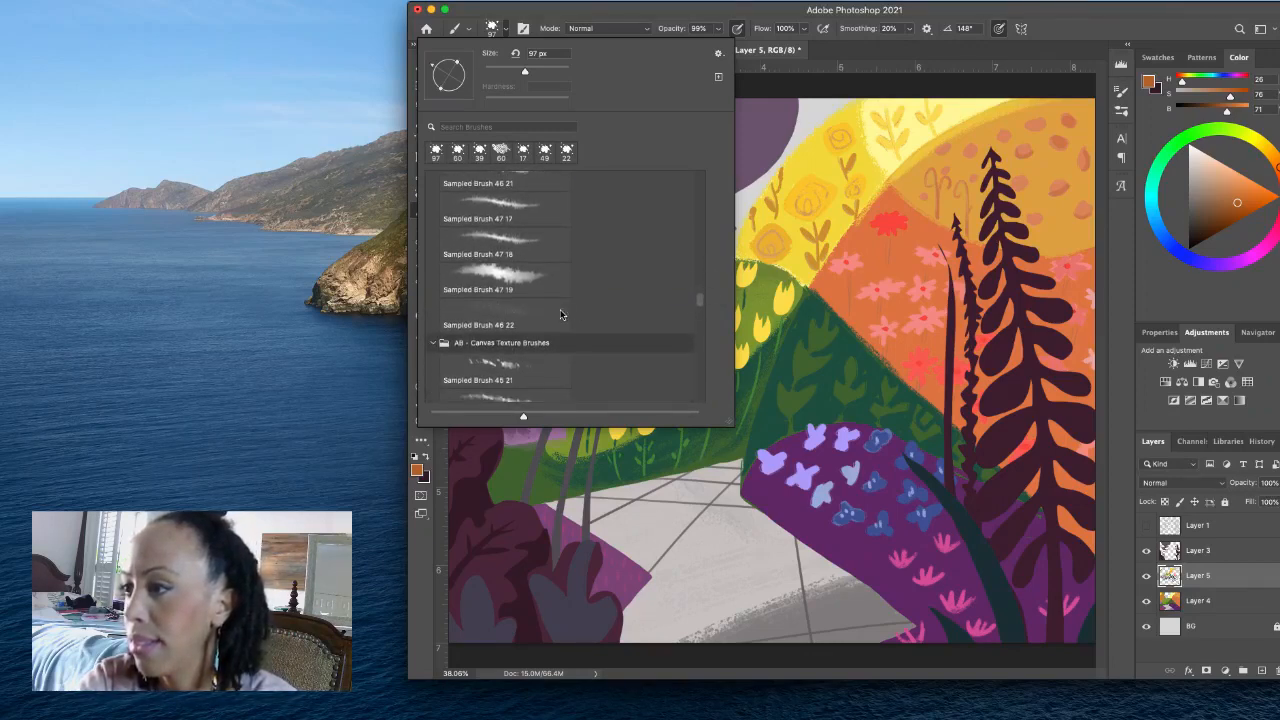
pyautogui.click(561, 314)
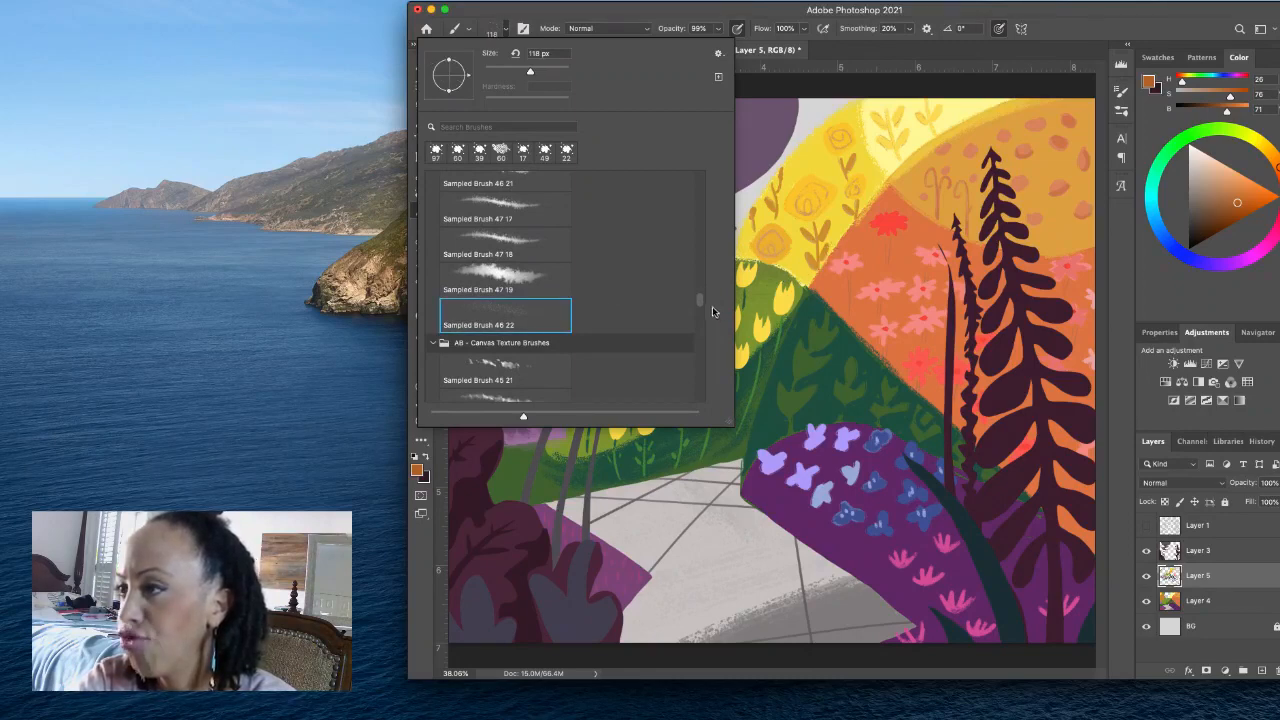
# - Switch the brush to the Splatter 2 preset at 87 px
pyautogui.scroll(5, 700, 300)
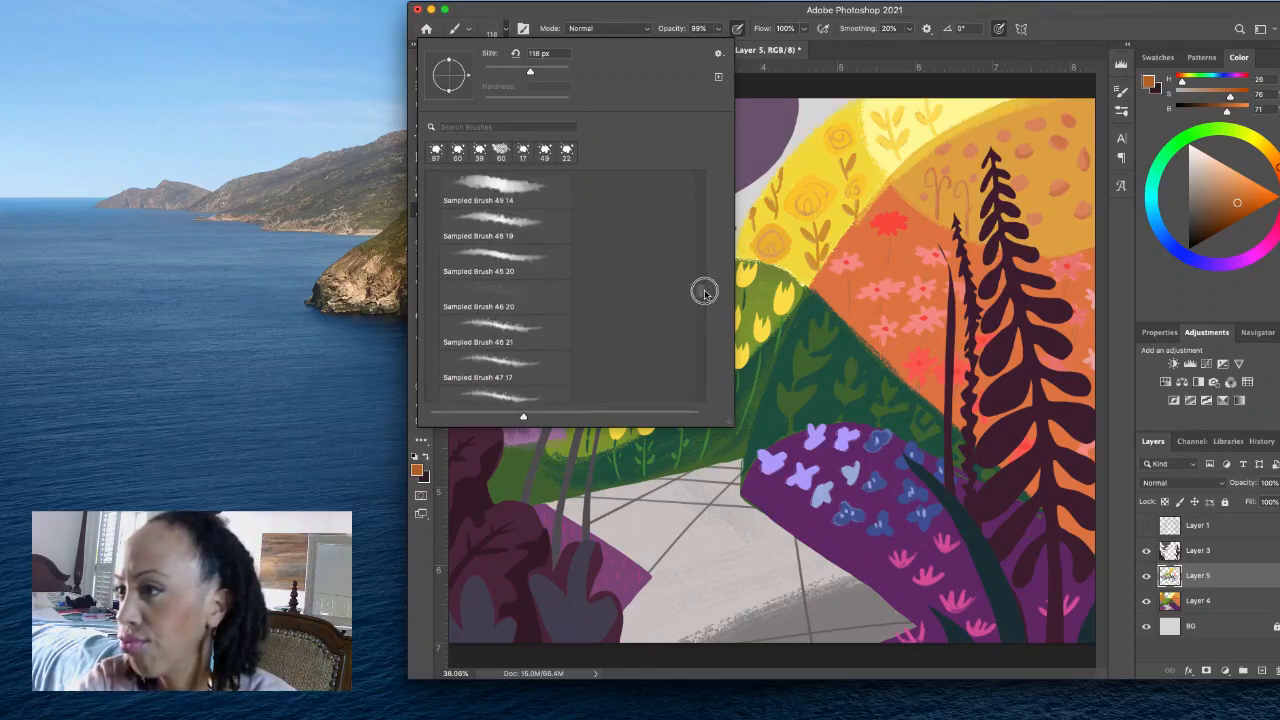
pyautogui.scroll(6, 708, 280)
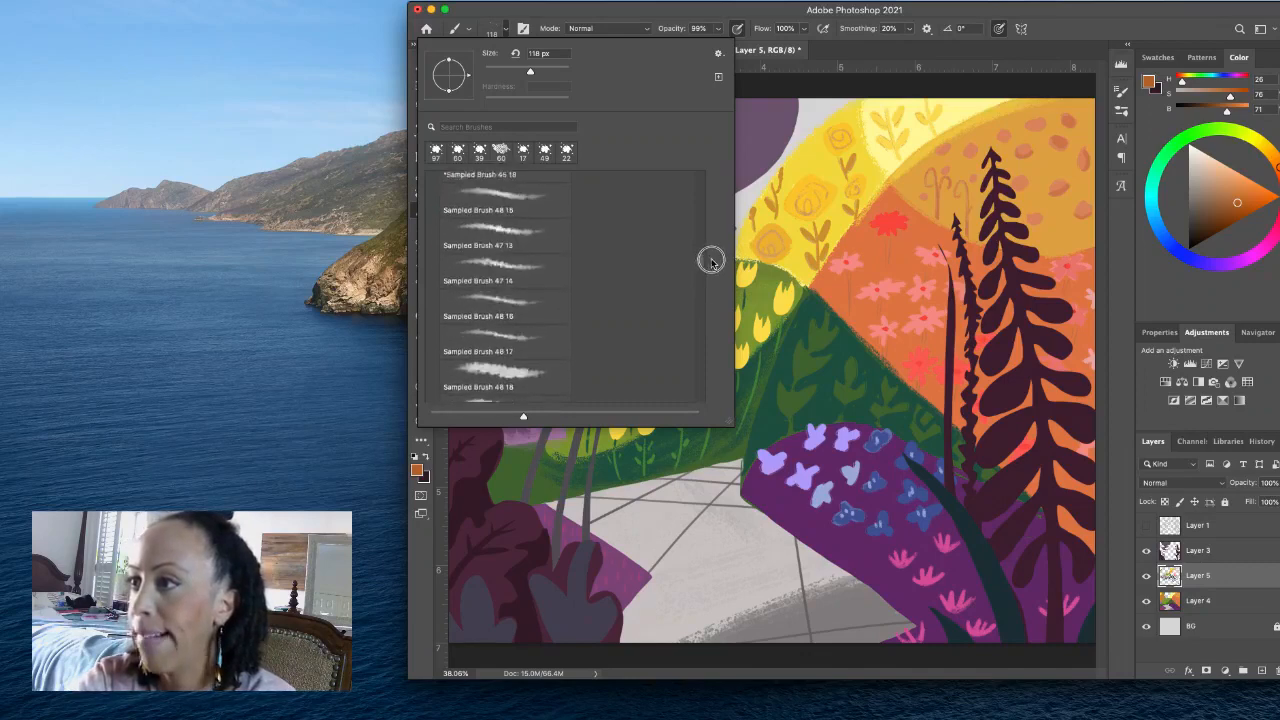
pyautogui.scroll(-8, 710, 300)
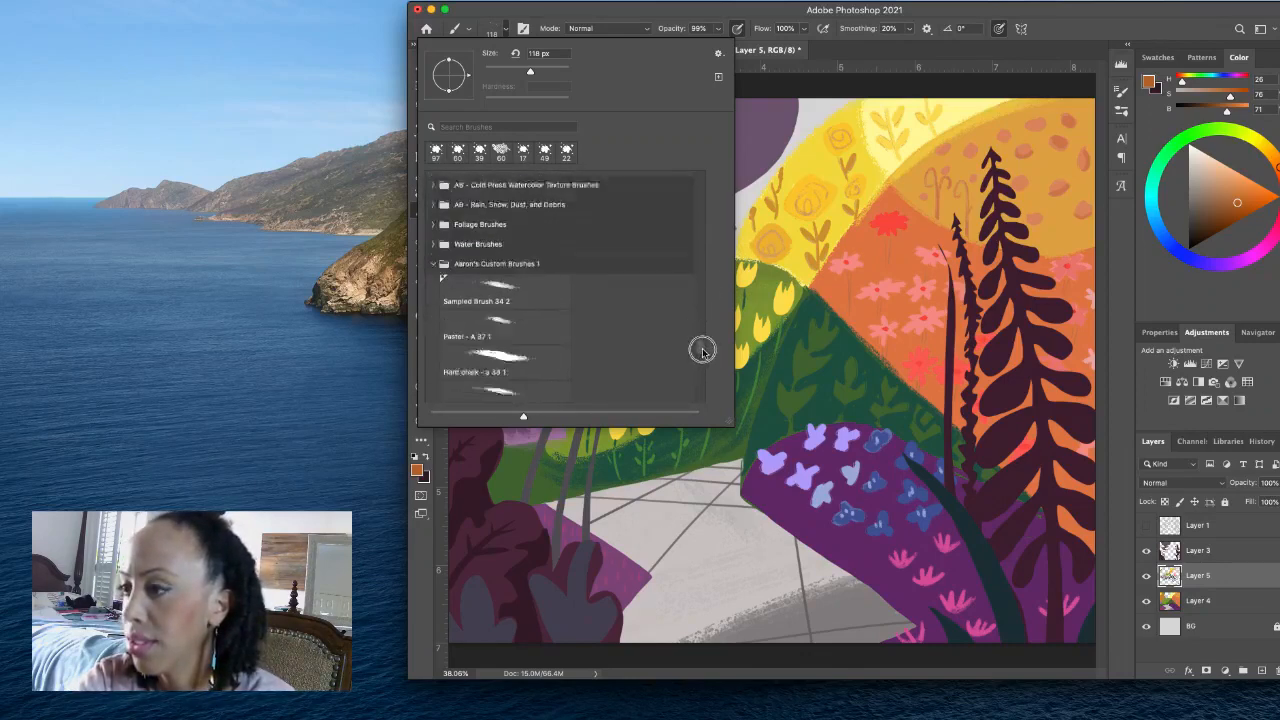
pyautogui.moveTo(702, 370); pyautogui.dragTo(699, 369)
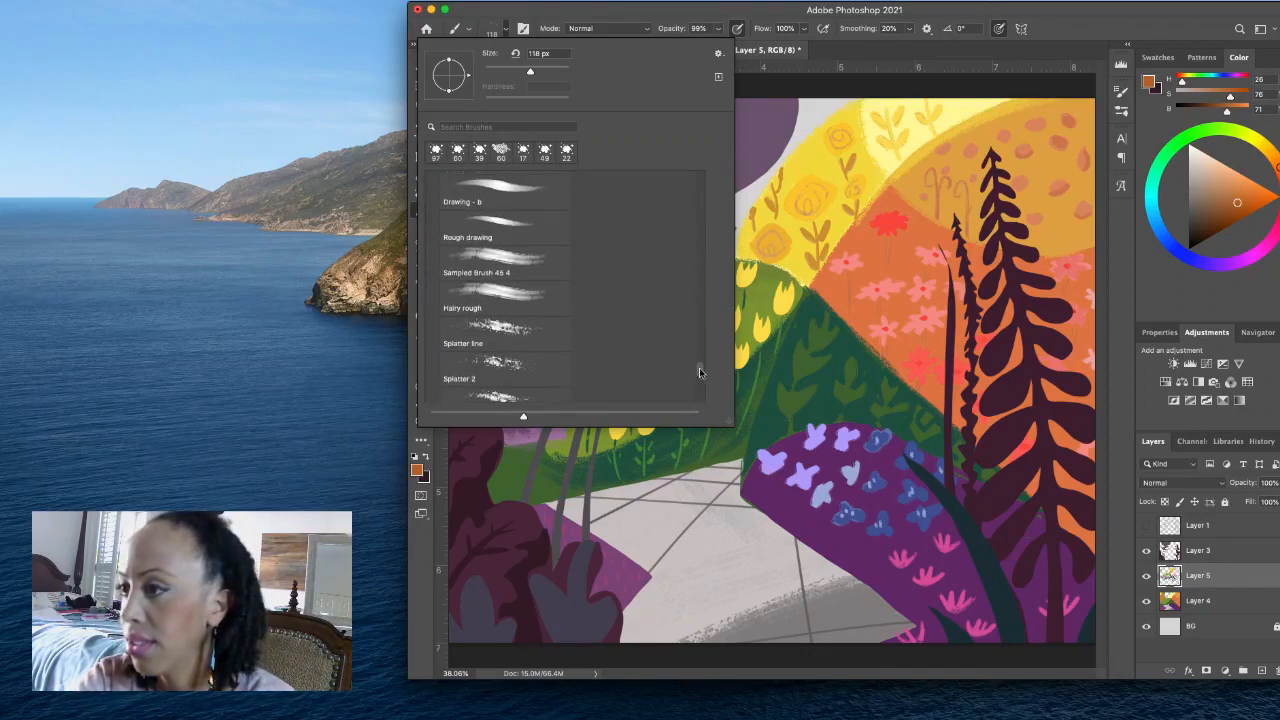
pyautogui.click(555, 366)
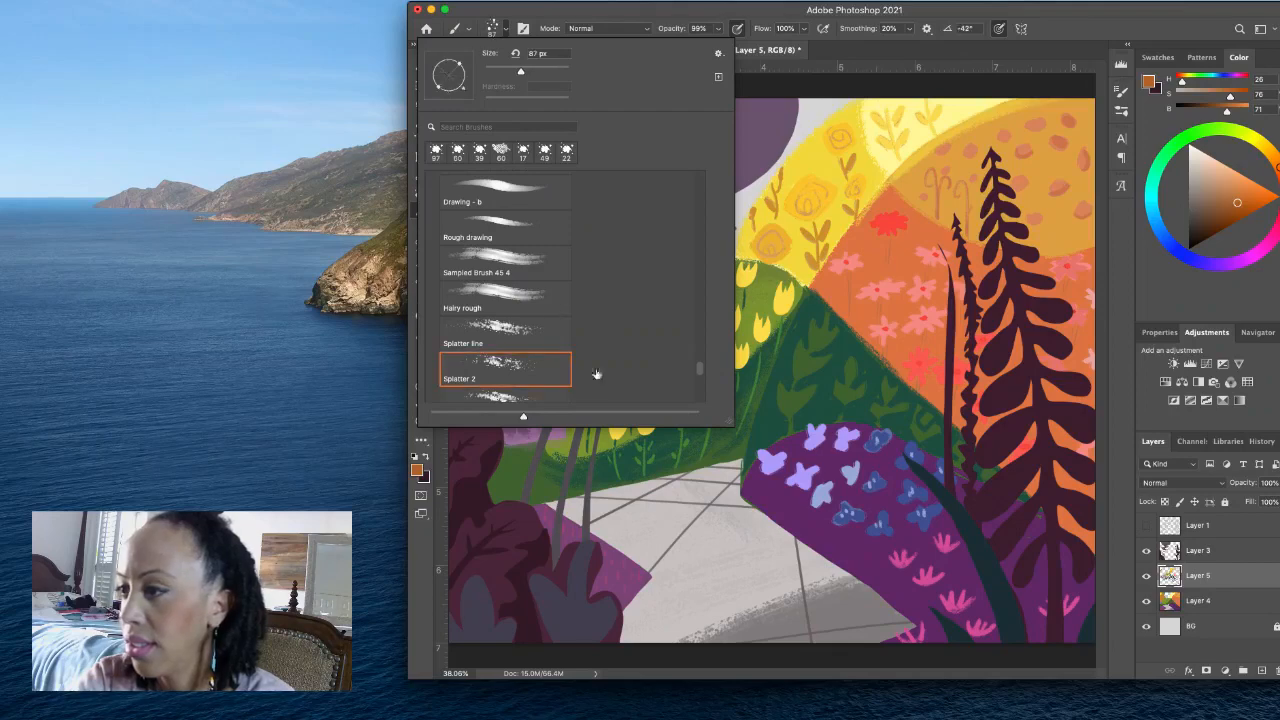
pyautogui.click(507, 30)
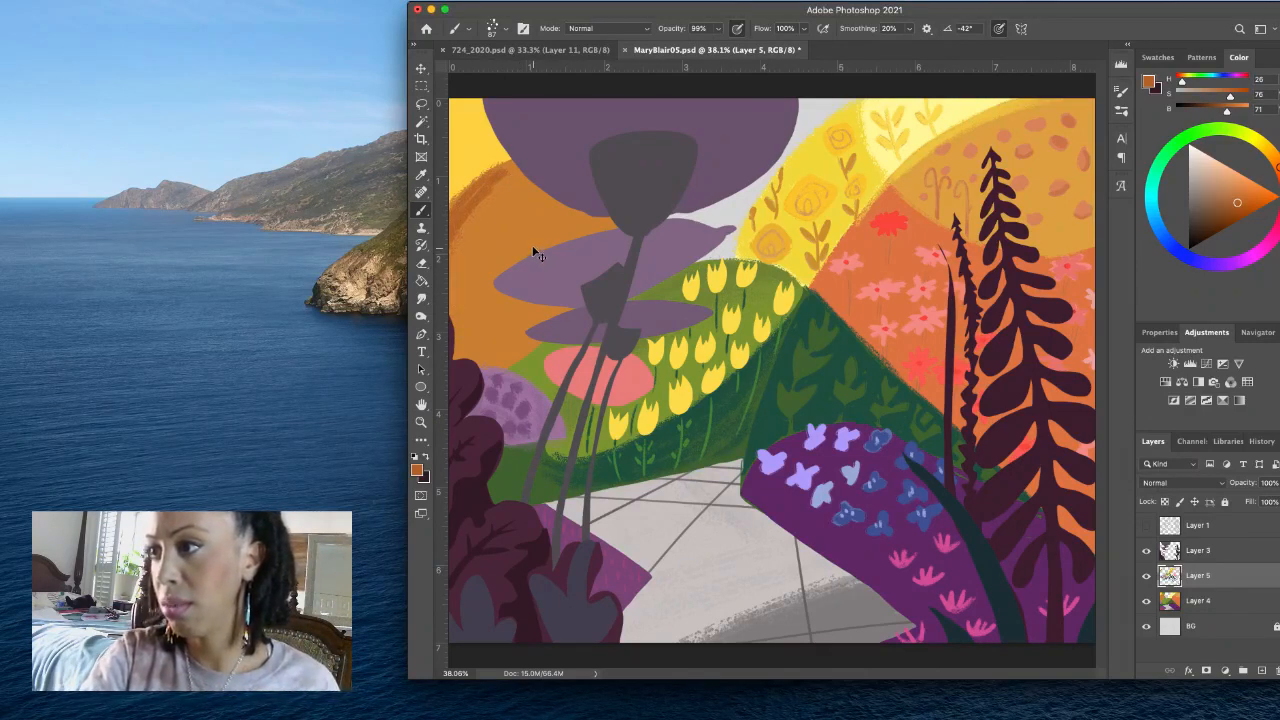
# - Undo the dark shading on the orange hill beside the purple foliage and repaint its edge with splatter texture
pyautogui.hotkey('ctrl', 'z')
pyautogui.moveTo(508, 170)
pyautogui.mouseDown()
pyautogui.moveTo(430, 270)
pyautogui.moveTo(503, 181)
pyautogui.moveTo(482, 188)
pyautogui.moveTo(460, 220)
pyautogui.moveTo(513, 169)
pyautogui.moveTo(459, 222)
pyautogui.mouseUp()
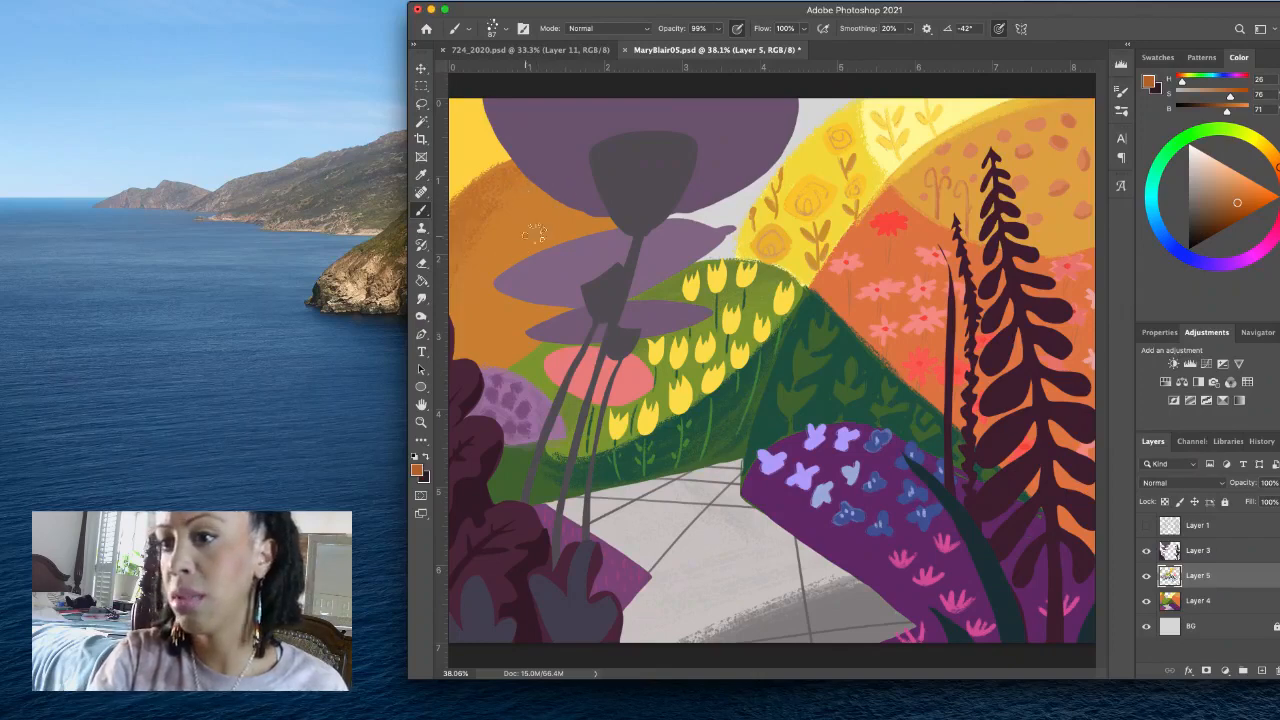
pyautogui.moveTo(442, 343); pyautogui.dragTo(457, 320)
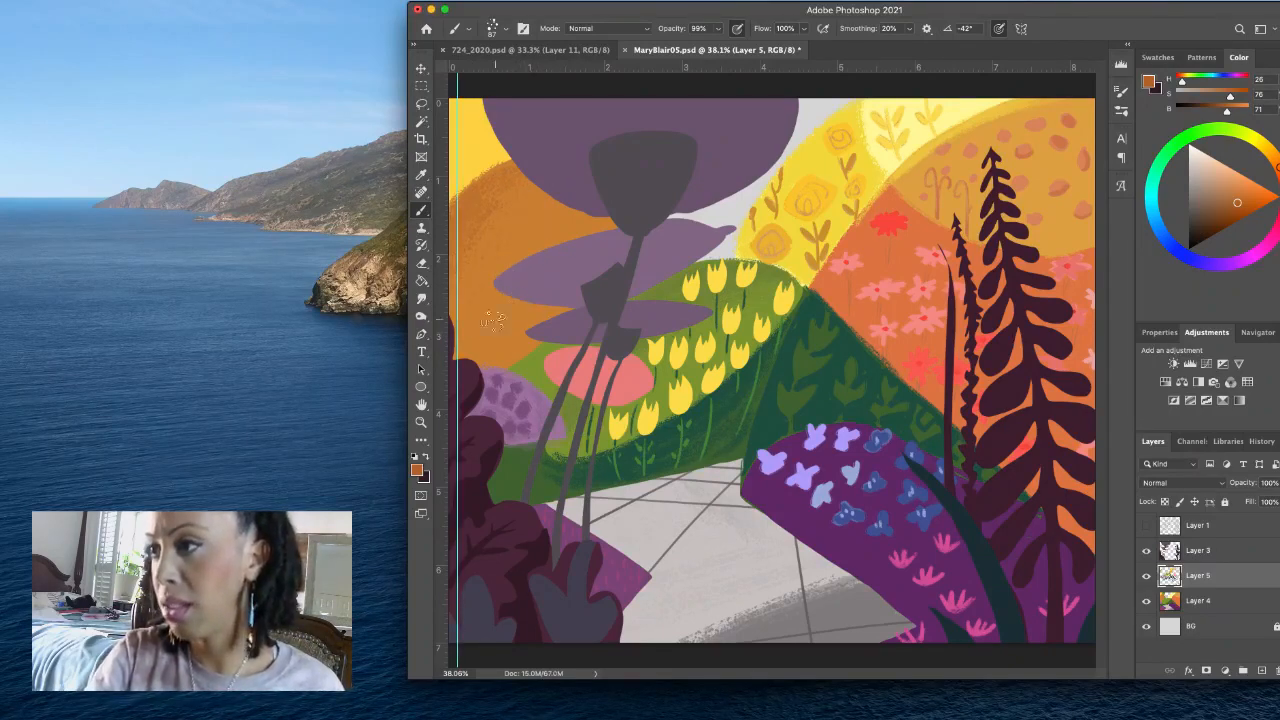
pyautogui.click(422, 69)
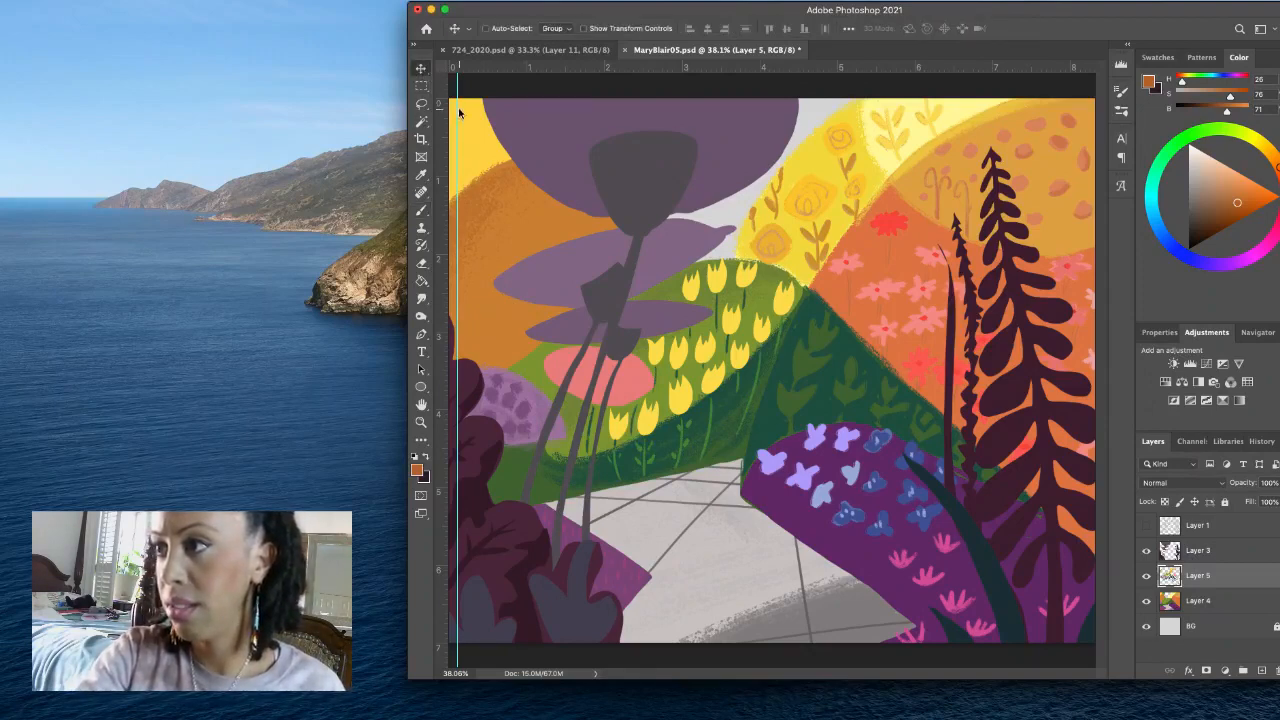
pyautogui.moveTo(457, 112); pyautogui.dragTo(425, 243)
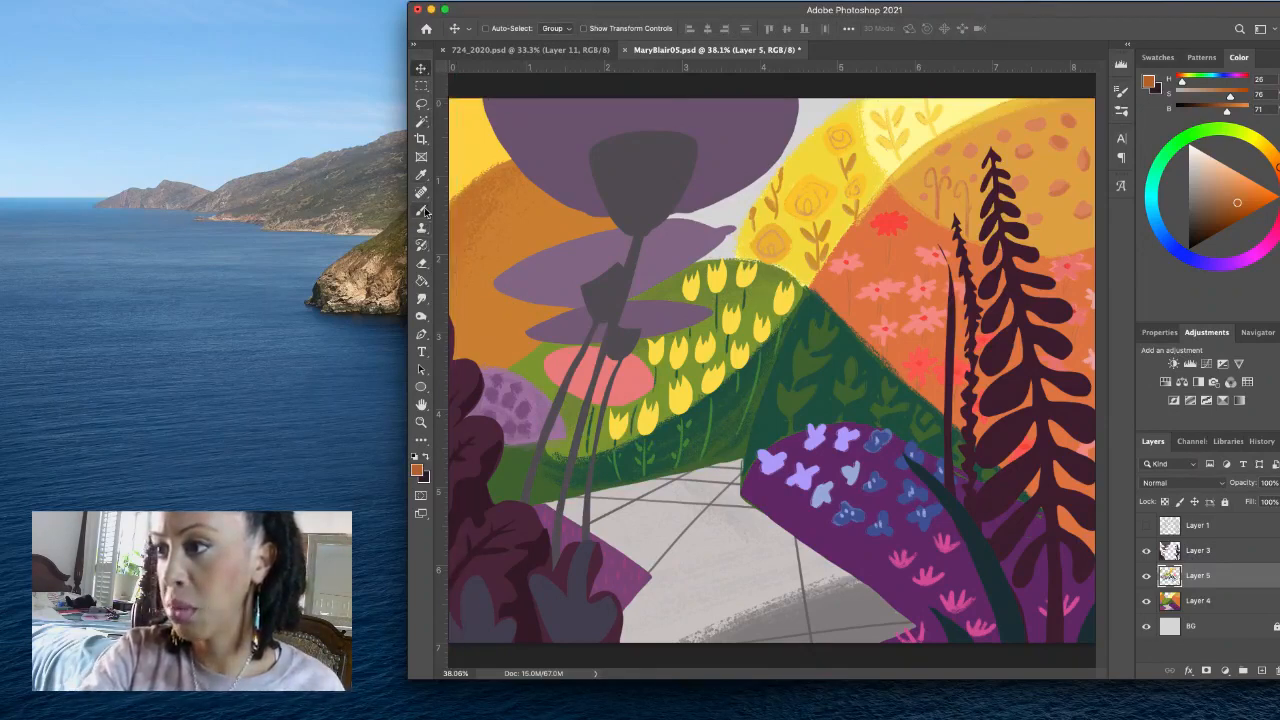
pyautogui.click(421, 210)
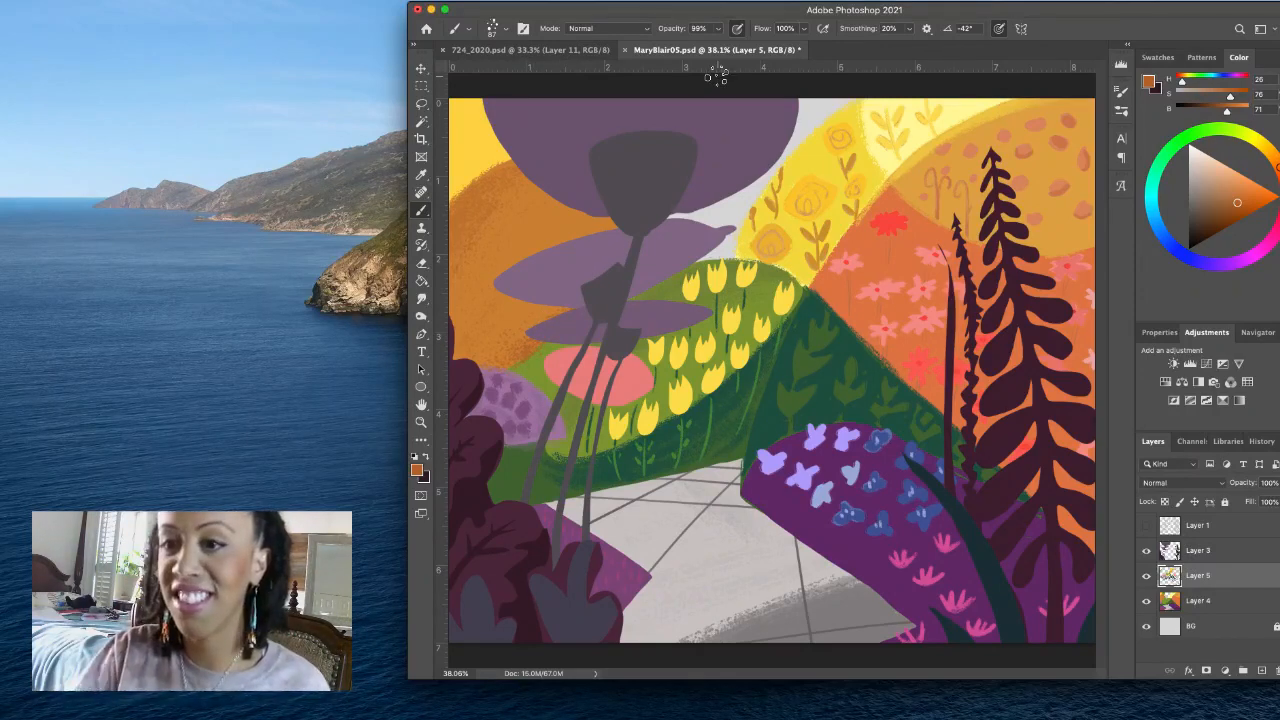
# - Sample the corner yellow, darken it to H 42, S 71, B 94, brush splatter texture onto the yellow area, and save the document
pyautogui.keyDown('alt'); pyautogui.click(484, 138); pyautogui.keyUp('alt')
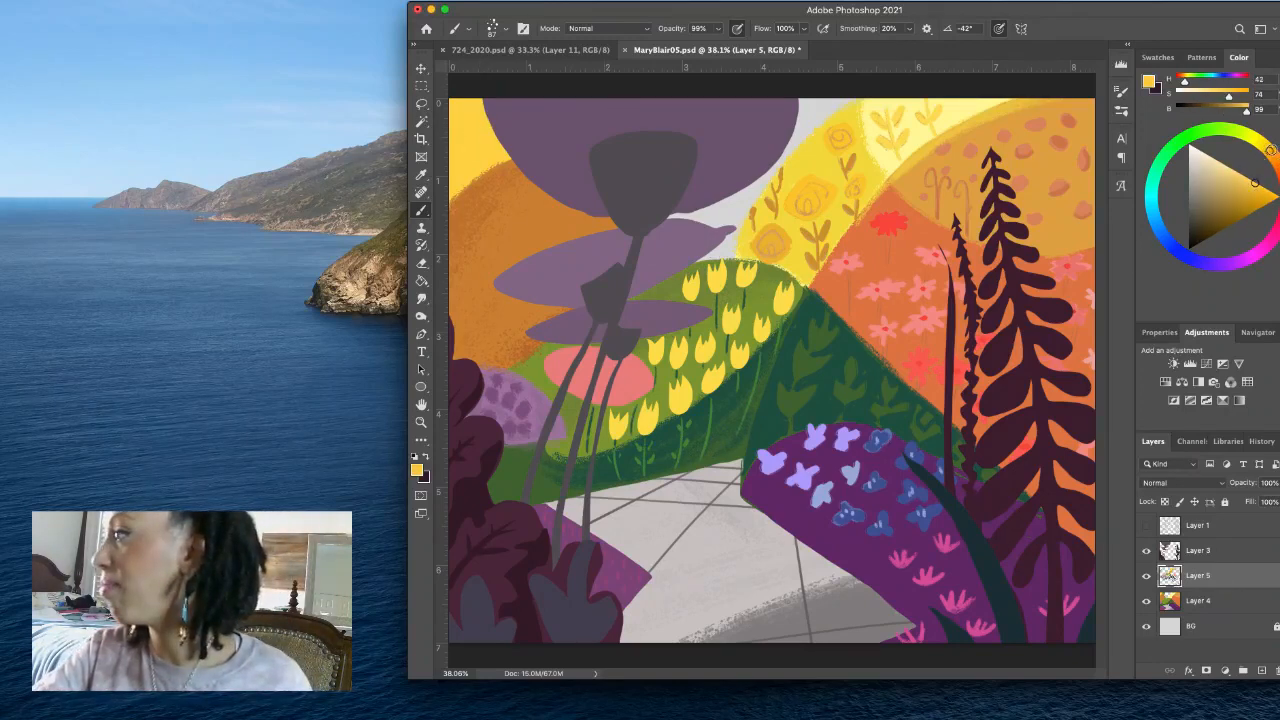
pyautogui.moveTo(1252, 185); pyautogui.dragTo(1249, 186)
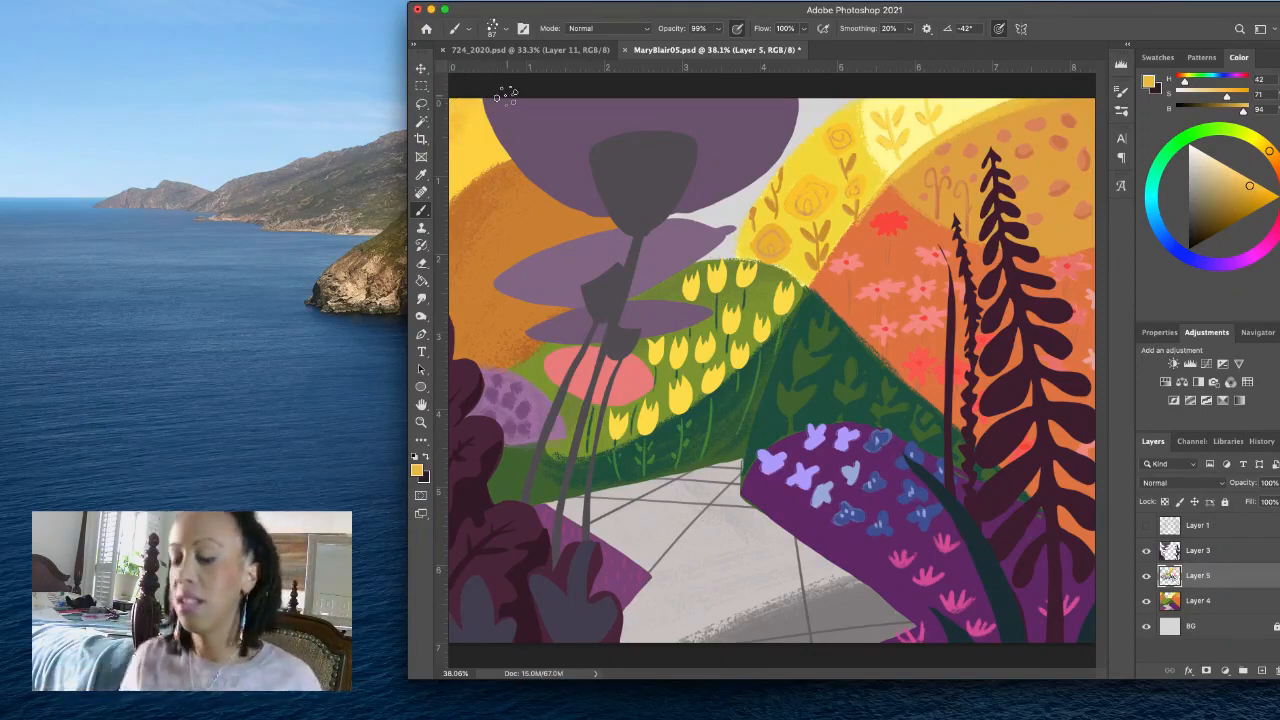
pyautogui.press('super+s')
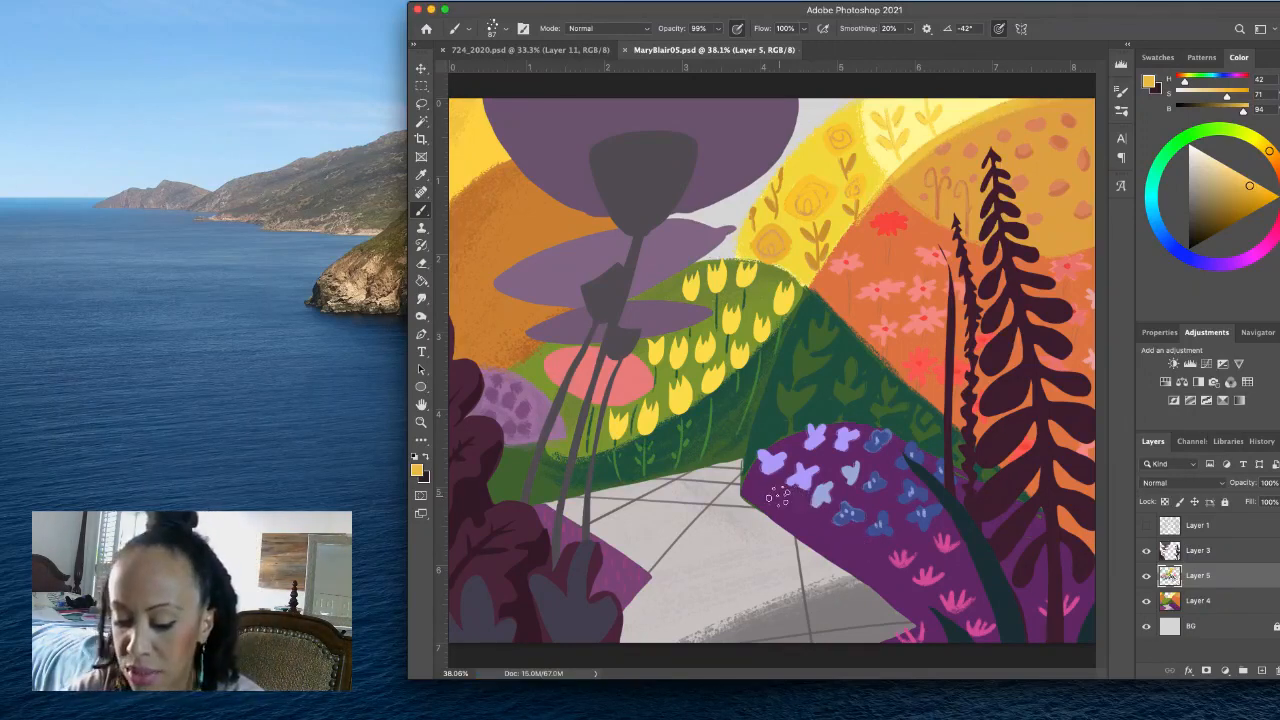
# - Sample the flowered mound's purple, darken it to H 295, S 62, and brush splatter shading along the mound's edge bordering the path
pyautogui.keyDown('alt'); pyautogui.click(816, 523); pyautogui.keyUp('alt')
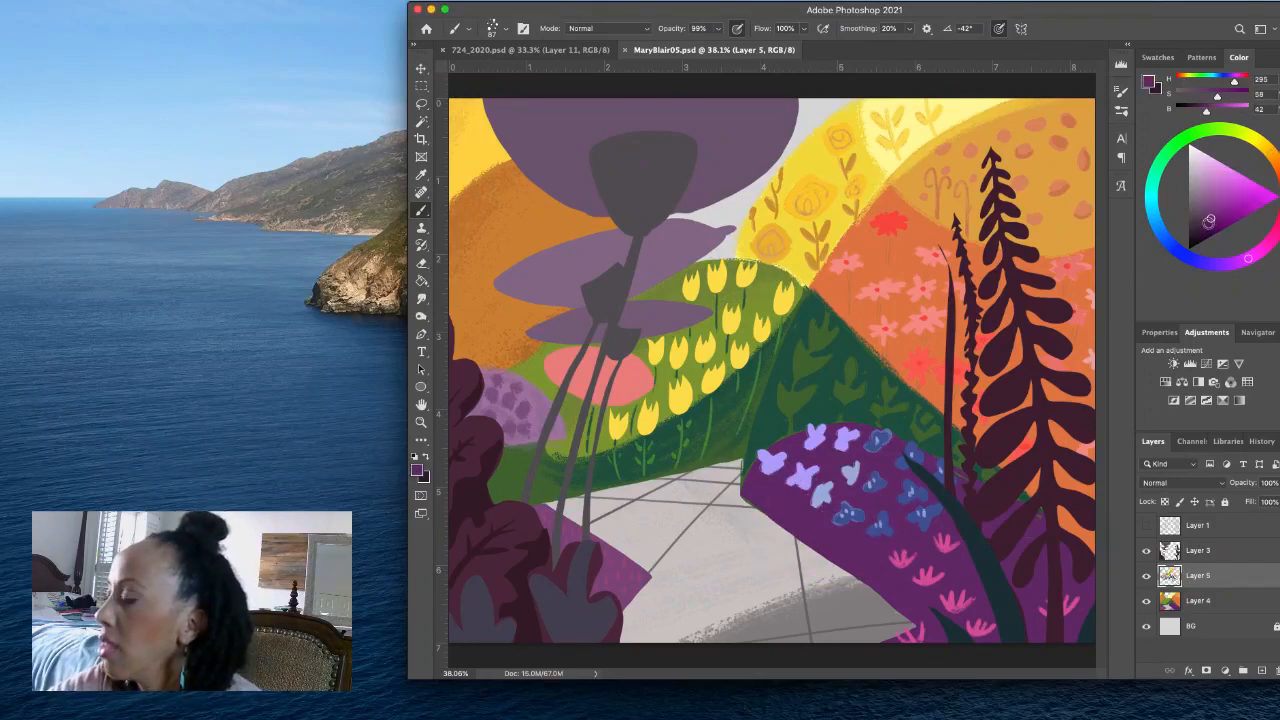
pyautogui.click(1209, 223)
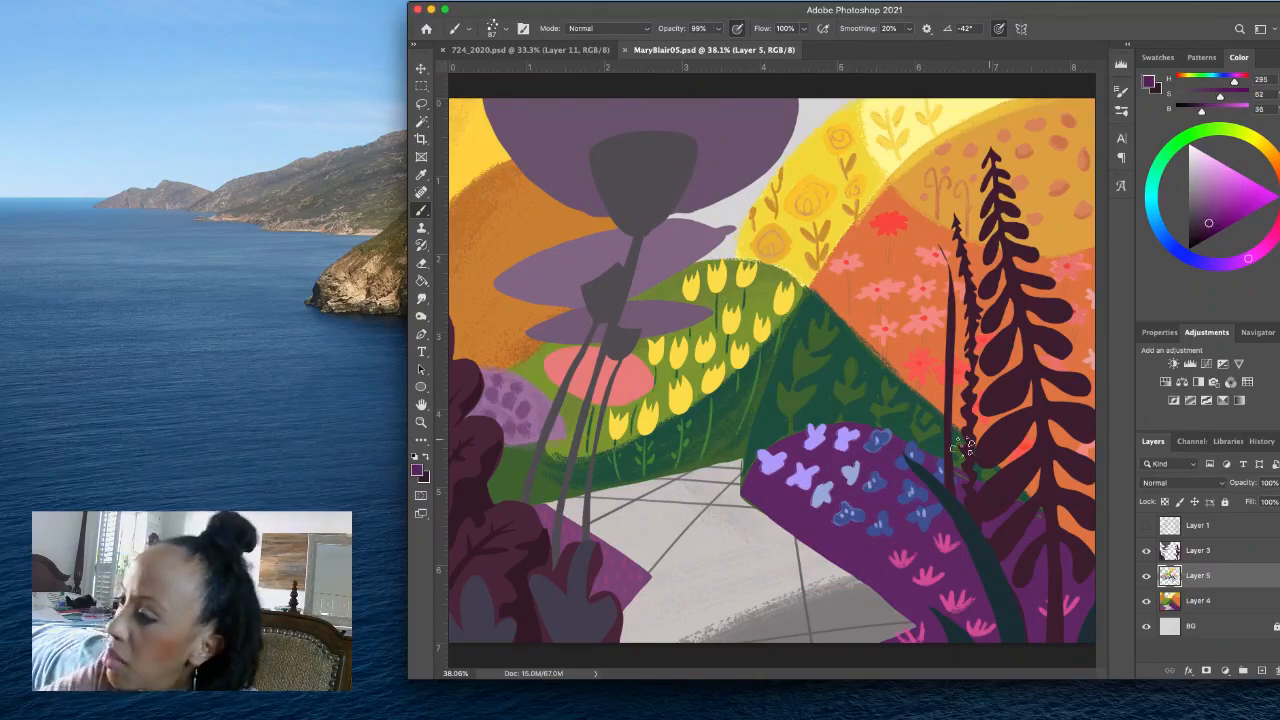
pyautogui.moveTo(768, 499); pyautogui.dragTo(947, 625)
pyautogui.moveTo(808, 530); pyautogui.dragTo(966, 645)
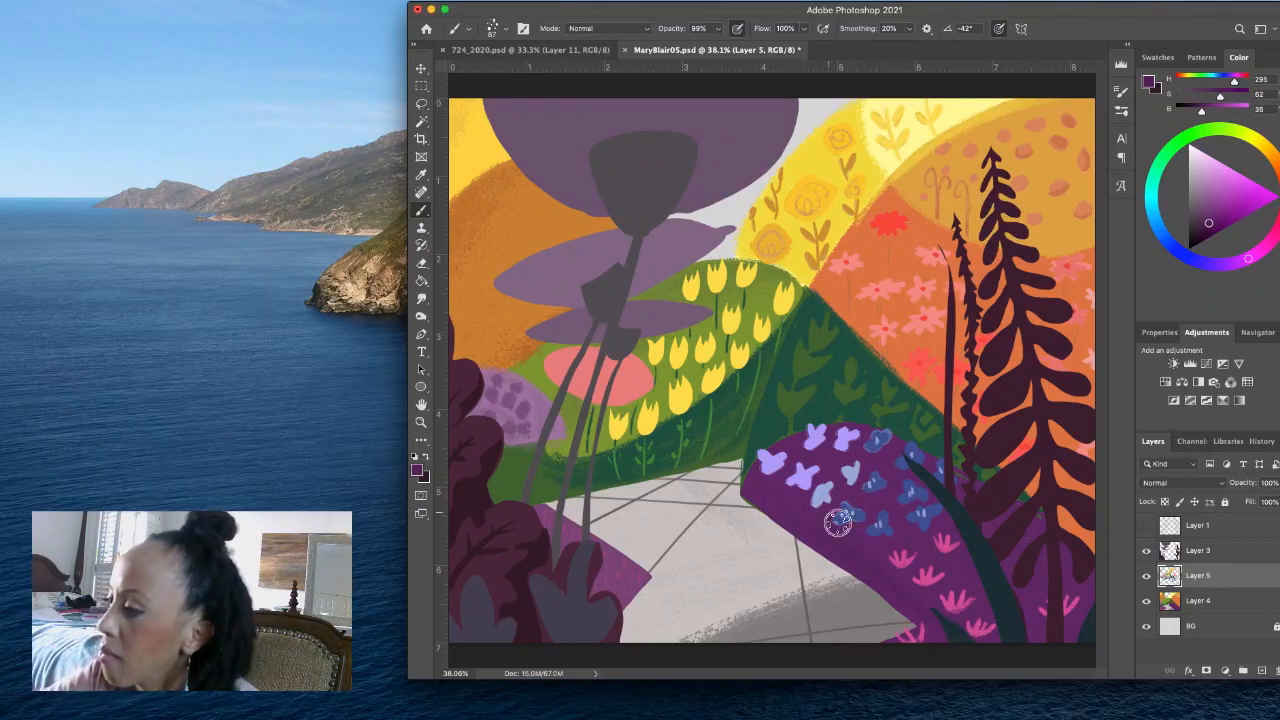
pyautogui.moveTo(840, 524)
pyautogui.mouseDown()
pyautogui.moveTo(999, 657)
pyautogui.moveTo(1000, 644)
pyautogui.mouseUp()
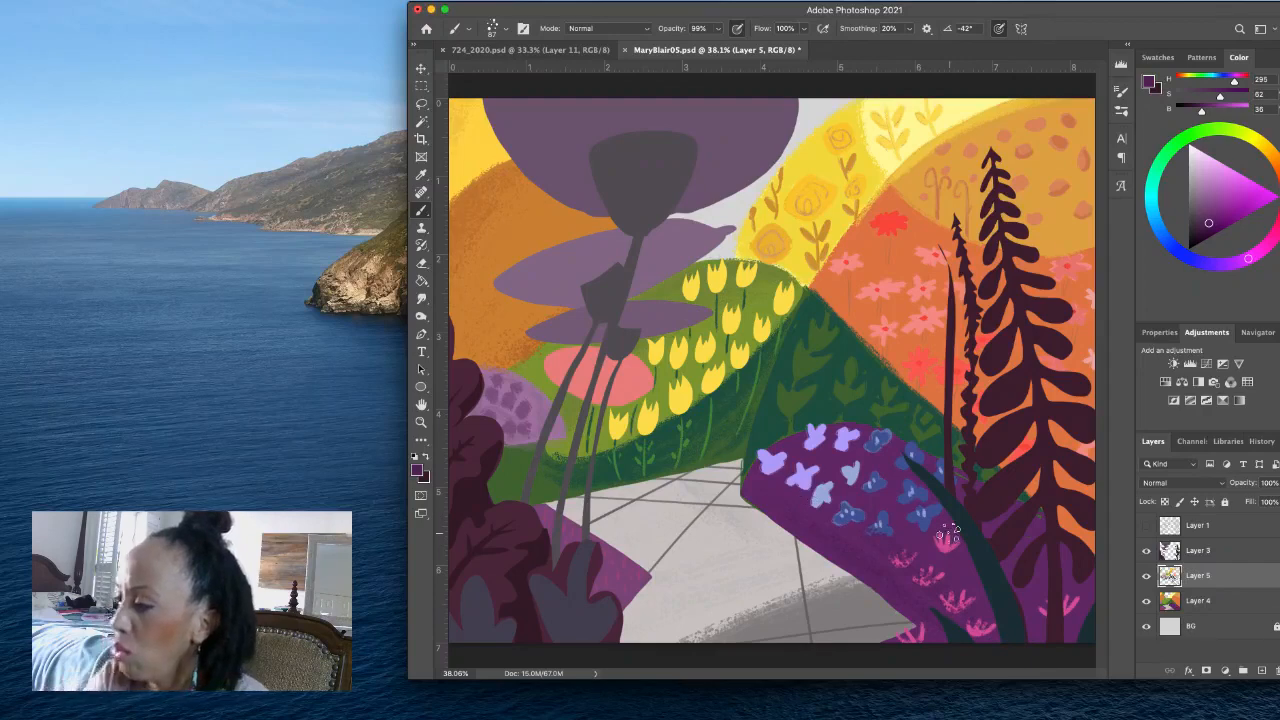
# - Undo the splatter stroke over the pink flowers on the purple mound and create a new layer directly above Layer 4
pyautogui.press('super+z')
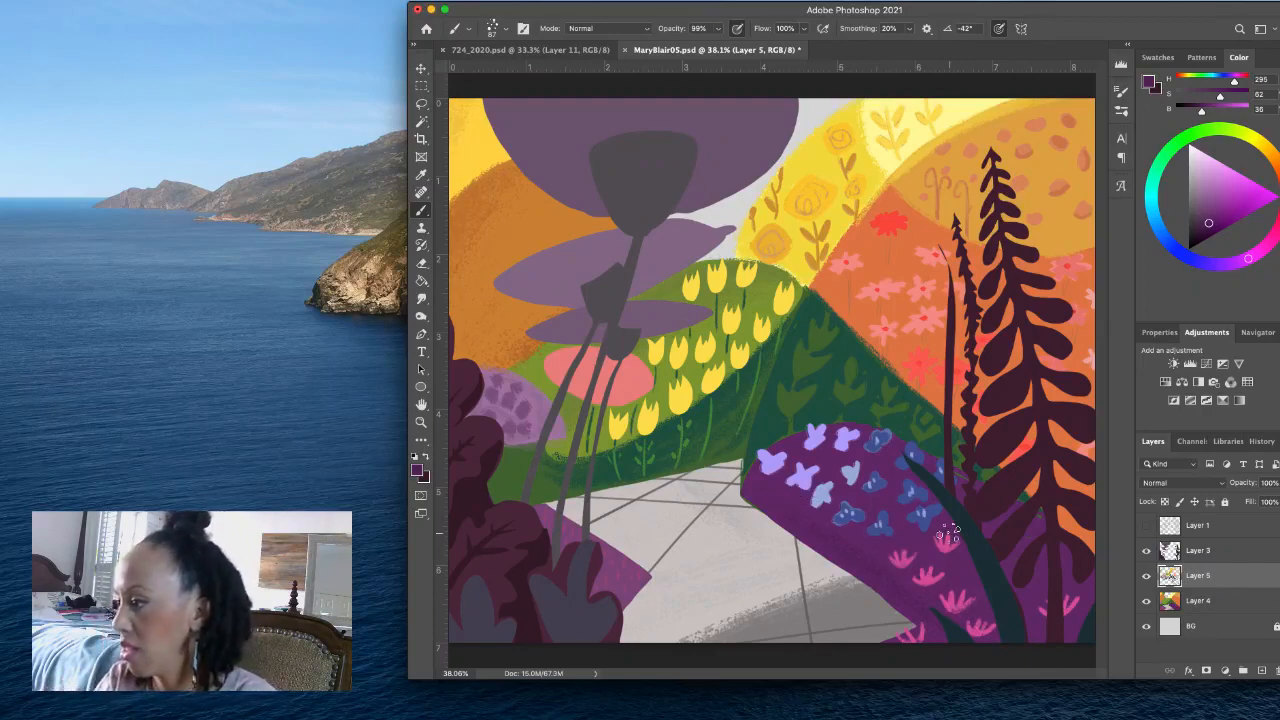
pyautogui.click(1246, 601)
pyautogui.click(1260, 670)
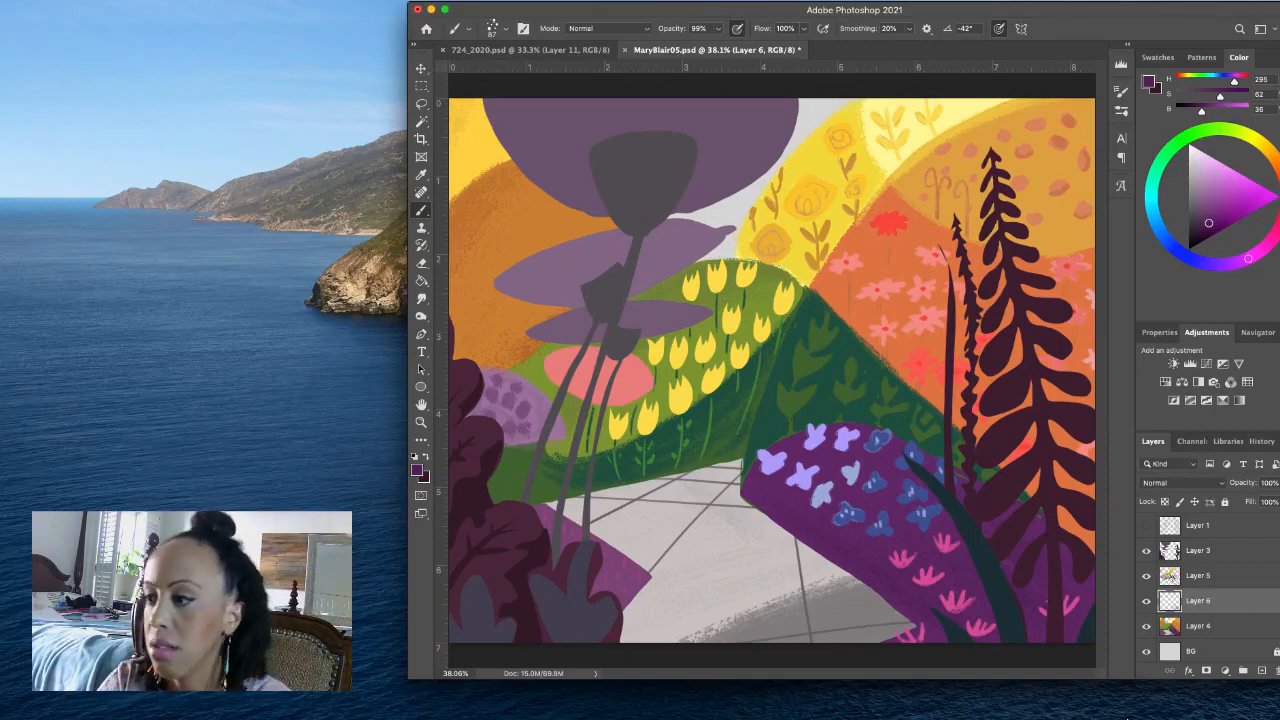
# - Sample the dark green at the base of the tulip hill, brush splatter shading there on Layer 6, and save the document
pyautogui.keyDown('alt'); pyautogui.click(614, 466); pyautogui.keyUp('alt')
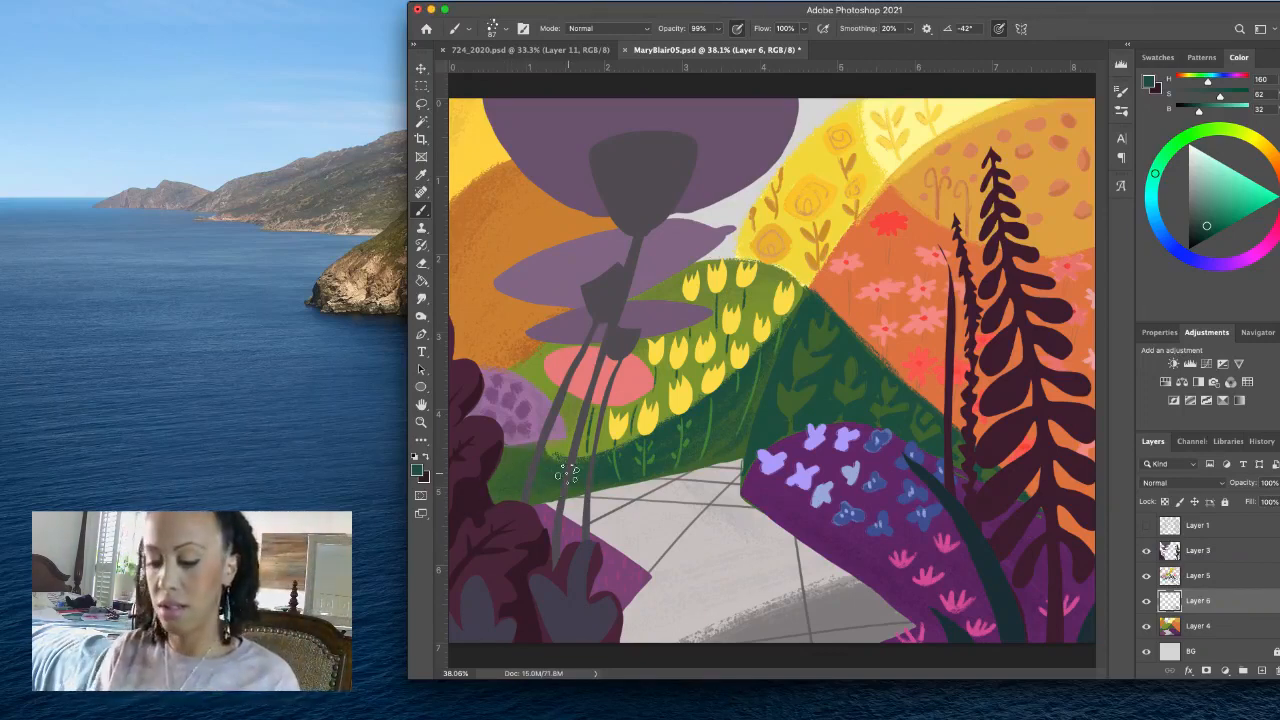
pyautogui.press('super+s')
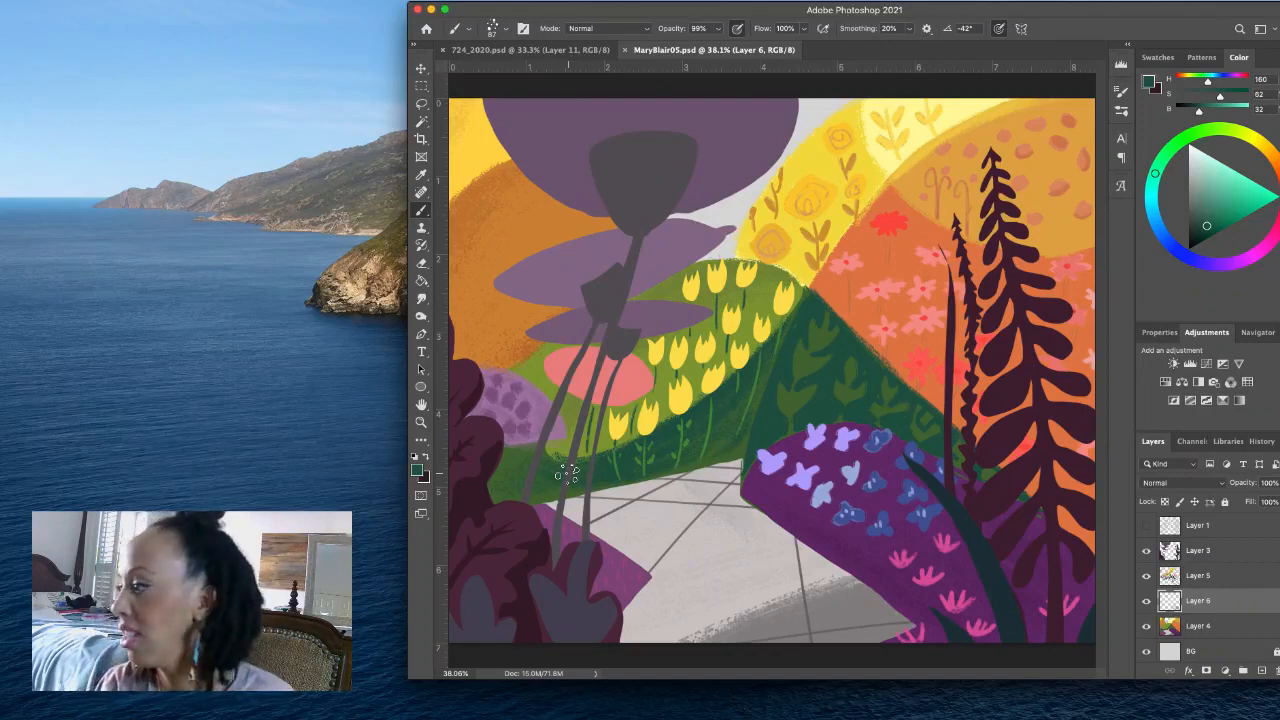
# - Make Layer 5 active and set the foreground color to a light pink with H 337, S 48, B 98
pyautogui.click(1203, 577)
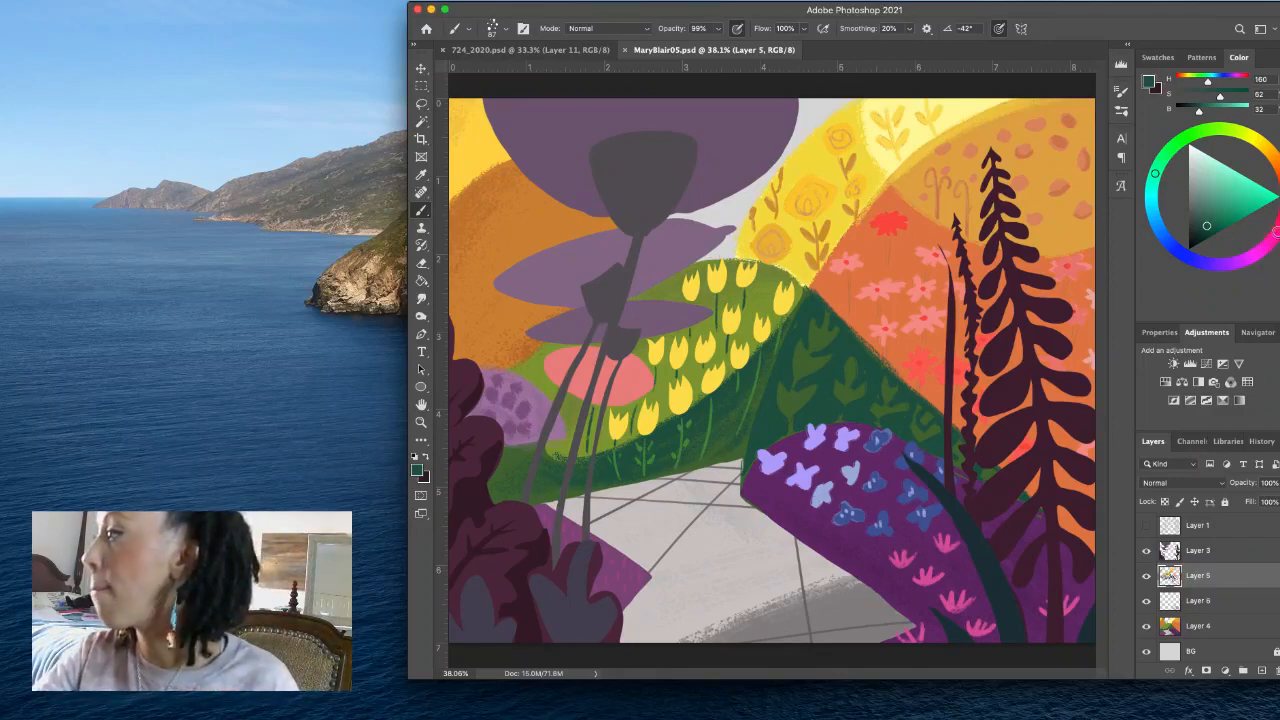
pyautogui.click(1274, 234)
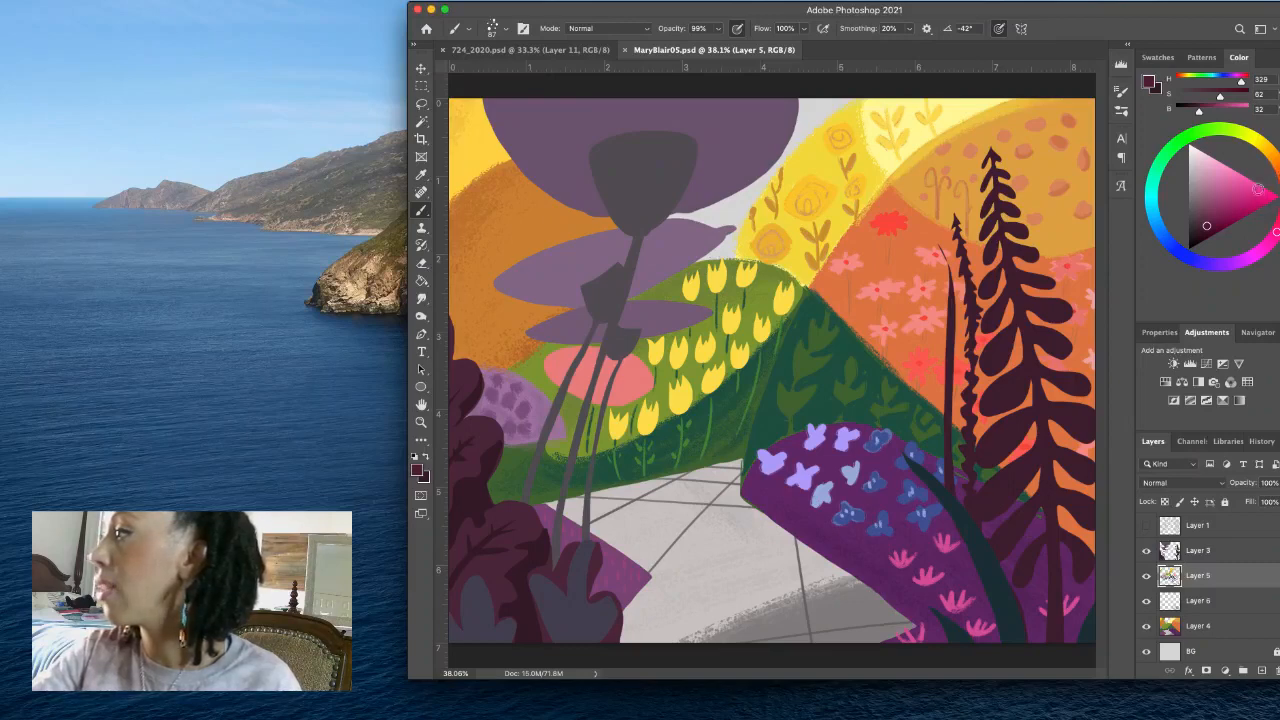
pyautogui.click(1255, 186)
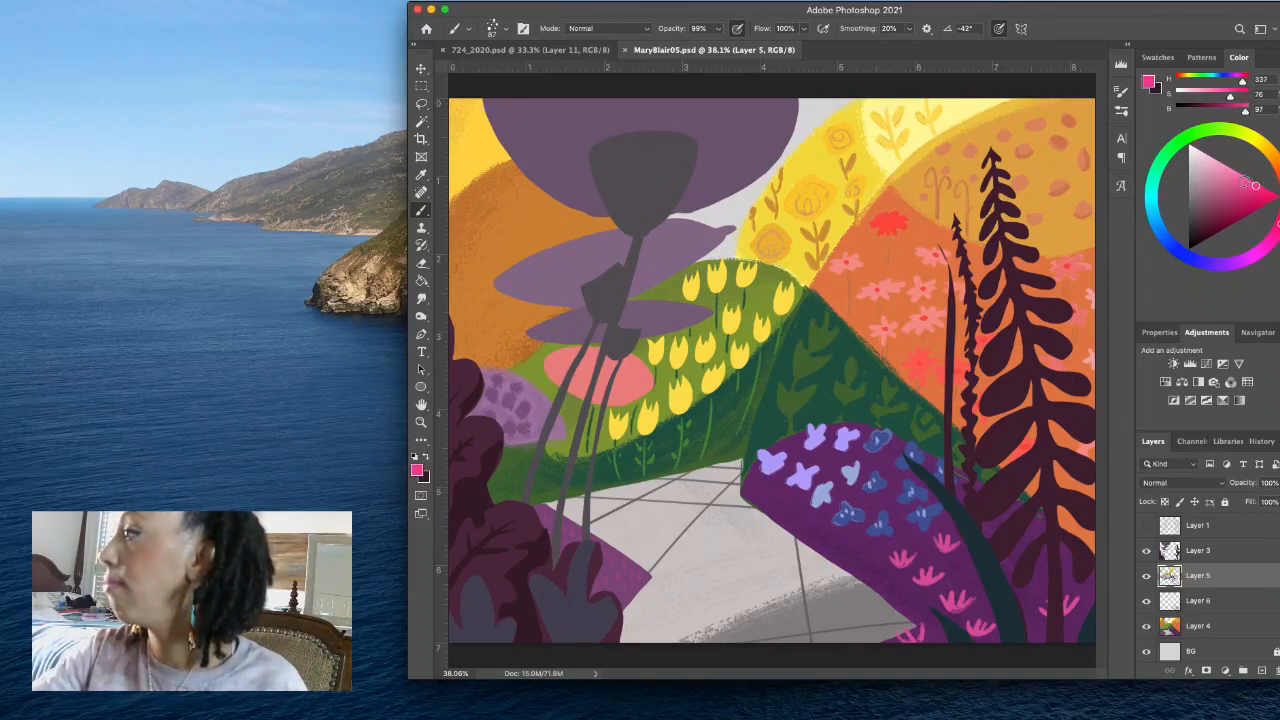
pyautogui.click(1236, 175)
pyautogui.click(1229, 170)
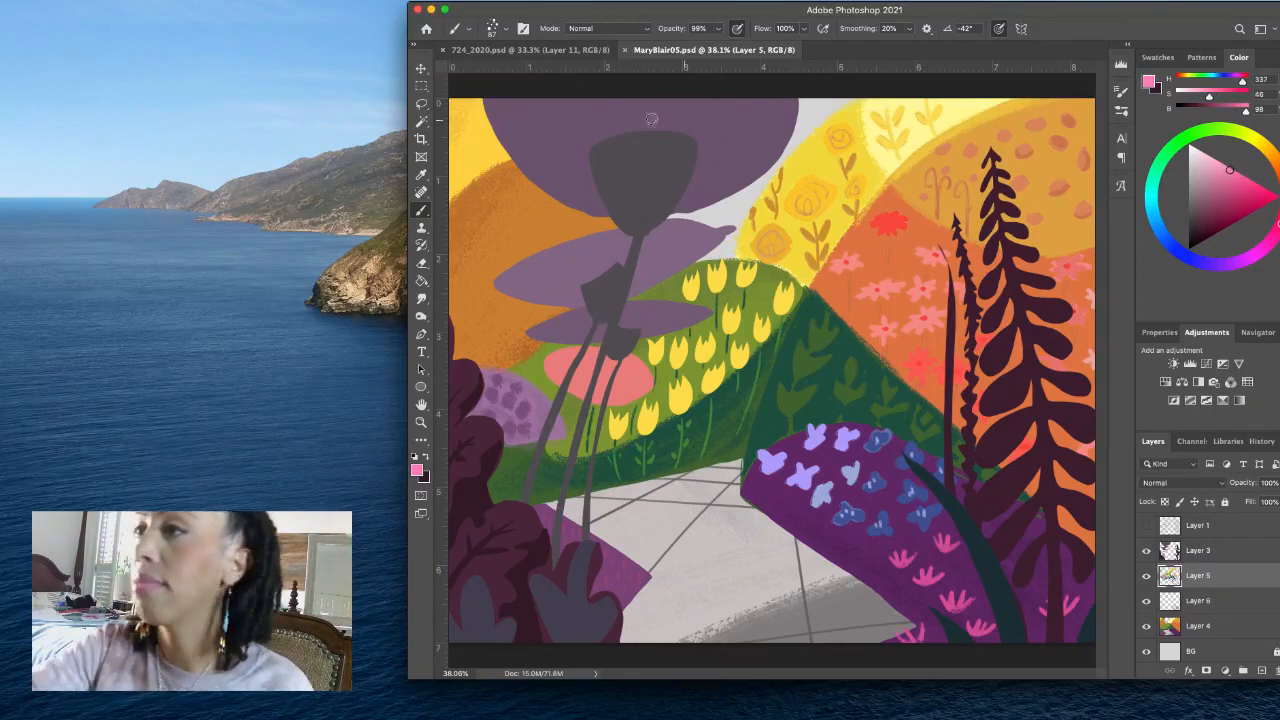
# - Switch the brush to the recently used 39 px preset
pyautogui.click(492, 28)
pyautogui.click(457, 150)
pyautogui.click(505, 28)
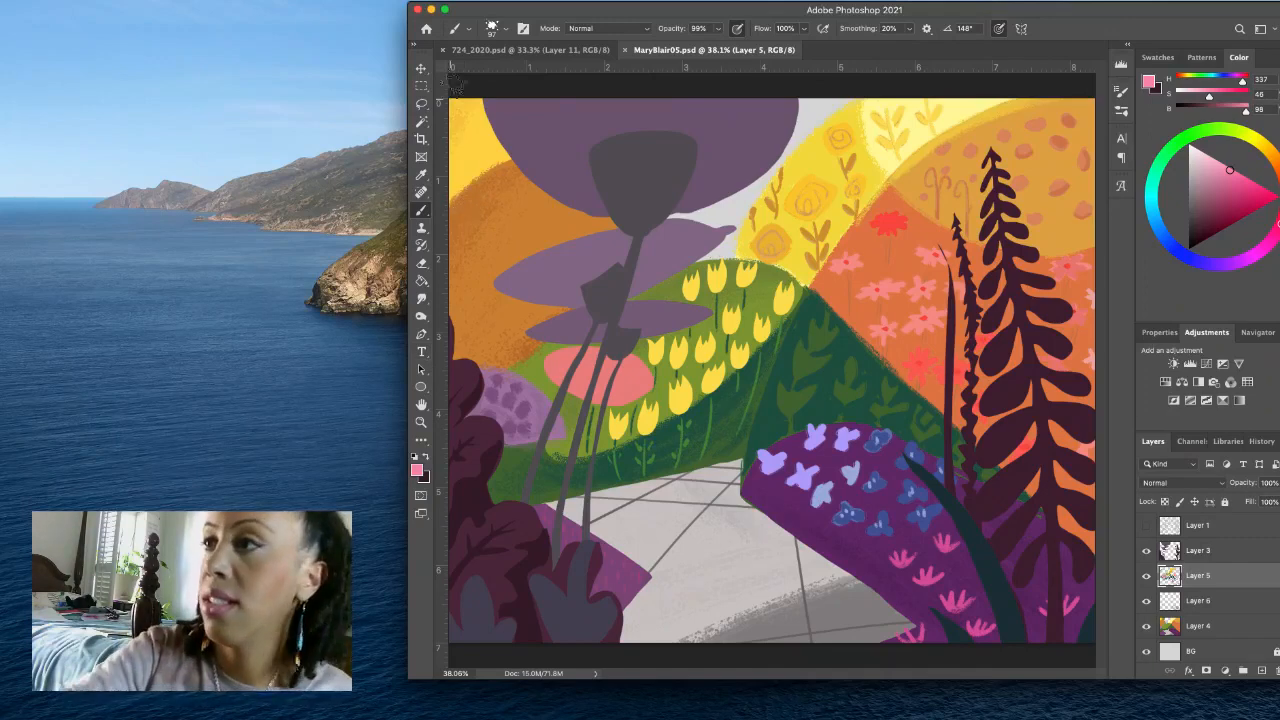
pyautogui.click(505, 28)
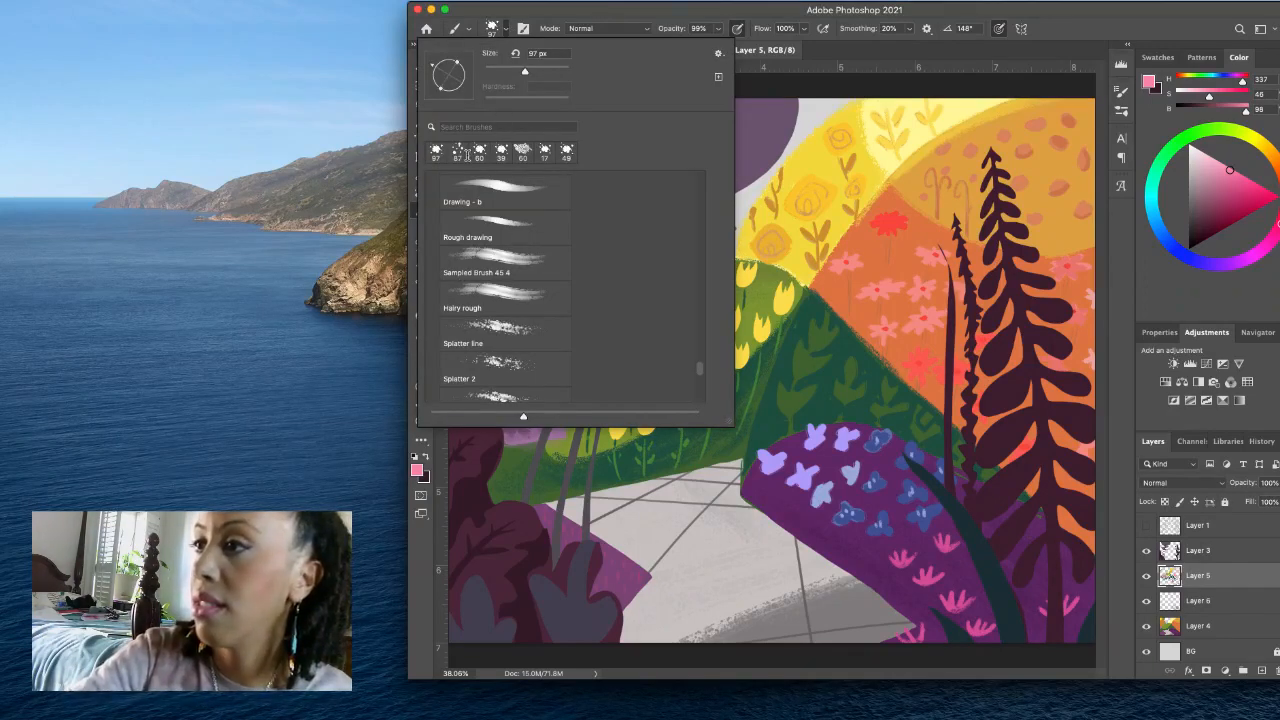
pyautogui.click(501, 150)
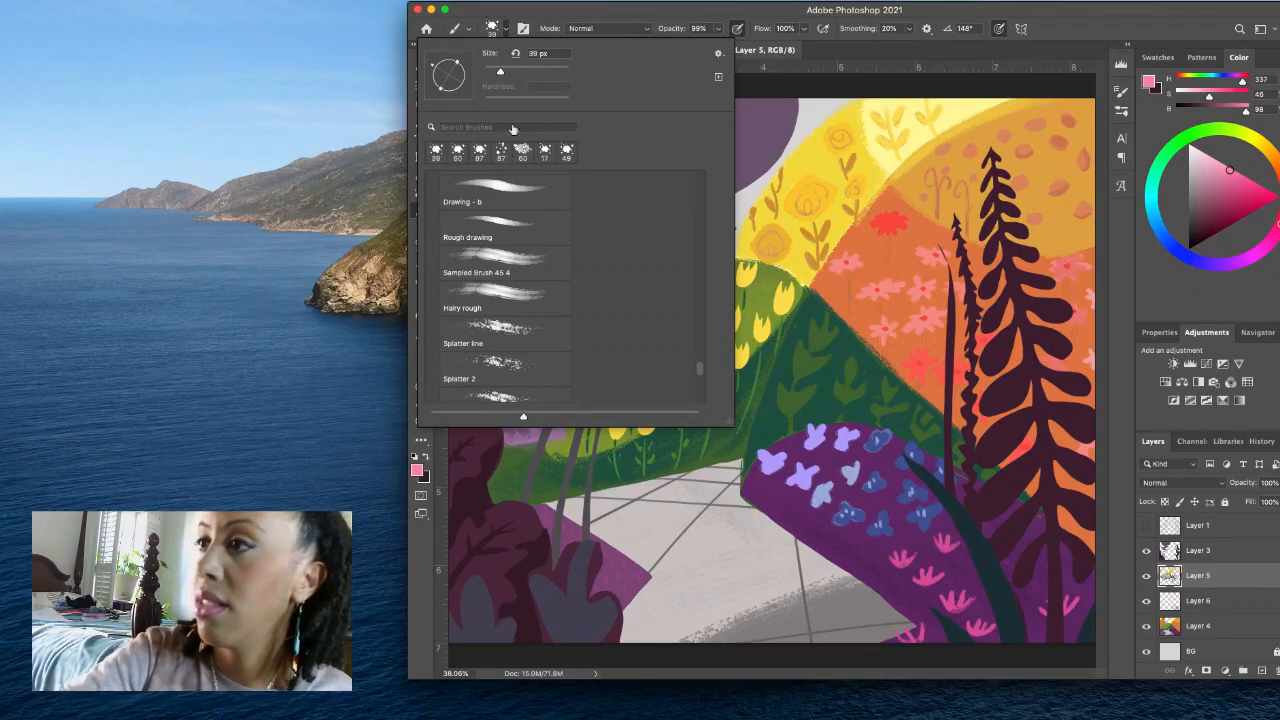
pyautogui.click(503, 30)
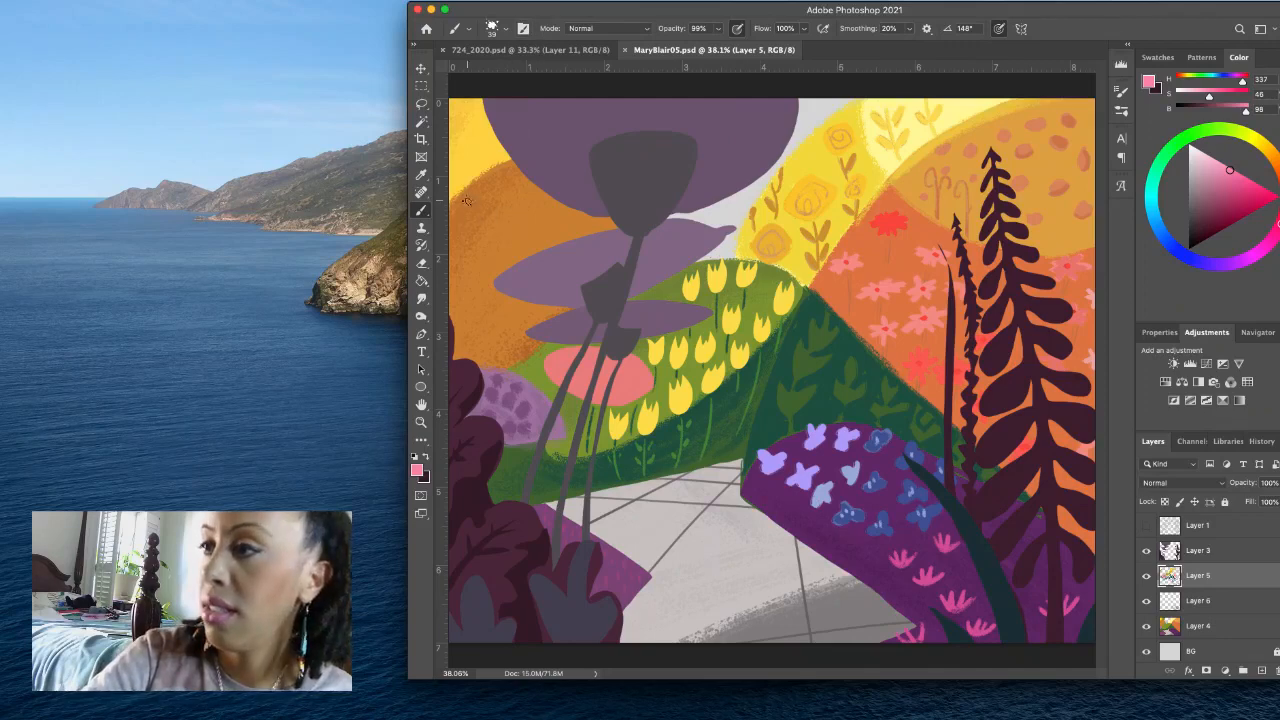
# - Dab a column of light pink oval petals down the outer side of the orange hill, with two more beside the uppermost ones
pyautogui.moveTo(463, 203); pyautogui.dragTo(470, 216)
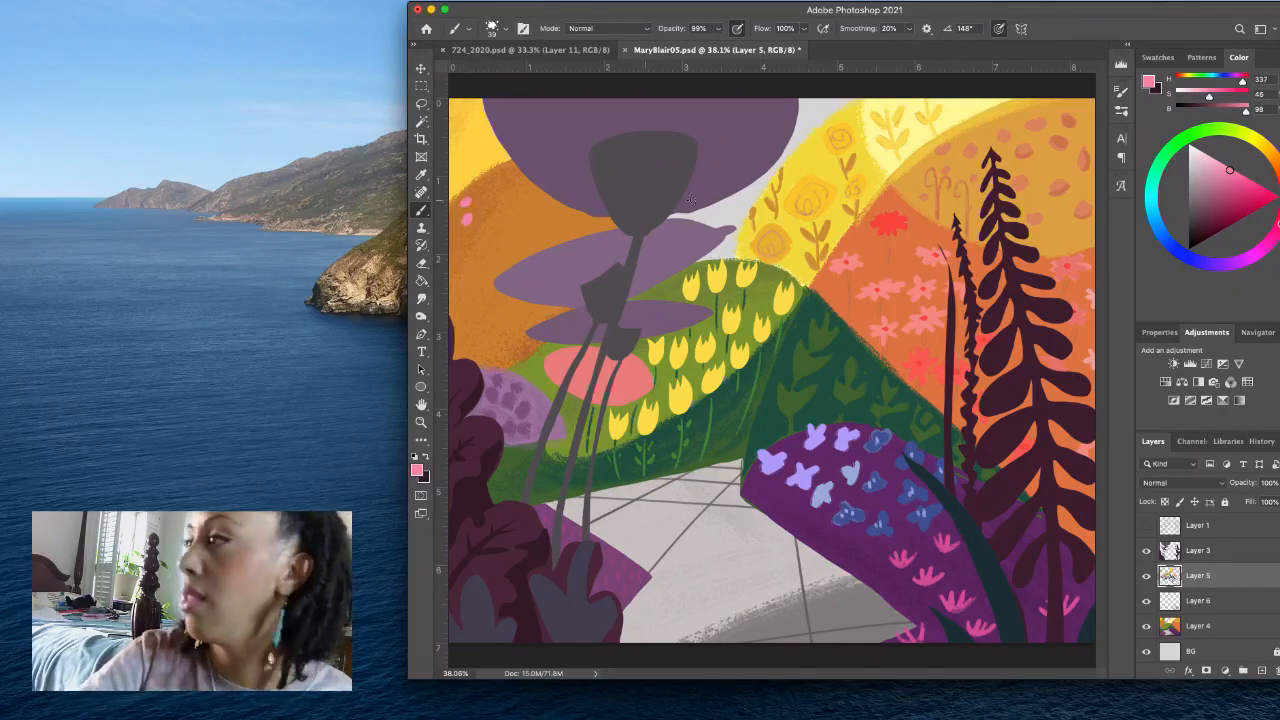
pyautogui.click(1232, 180)
pyautogui.moveTo(469, 204); pyautogui.dragTo(467, 198)
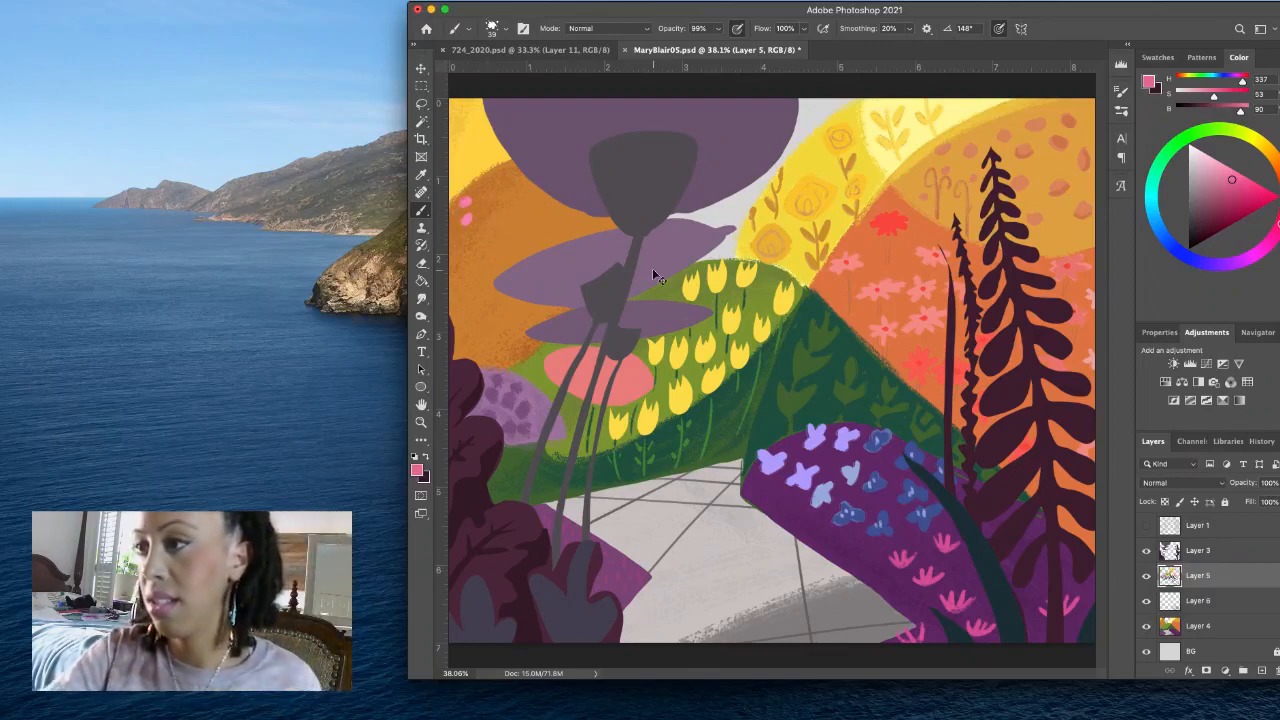
pyautogui.keyDown('alt'); pyautogui.click(470, 213); pyautogui.keyUp('alt')
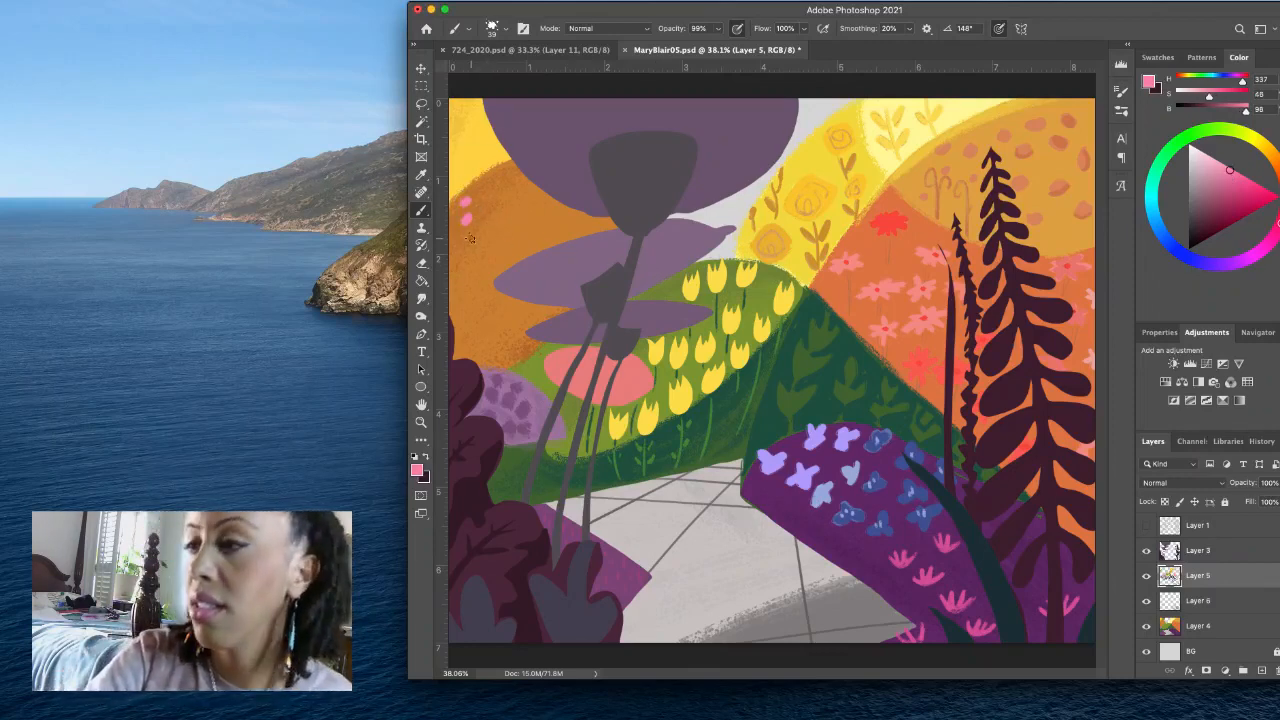
pyautogui.click(465, 244)
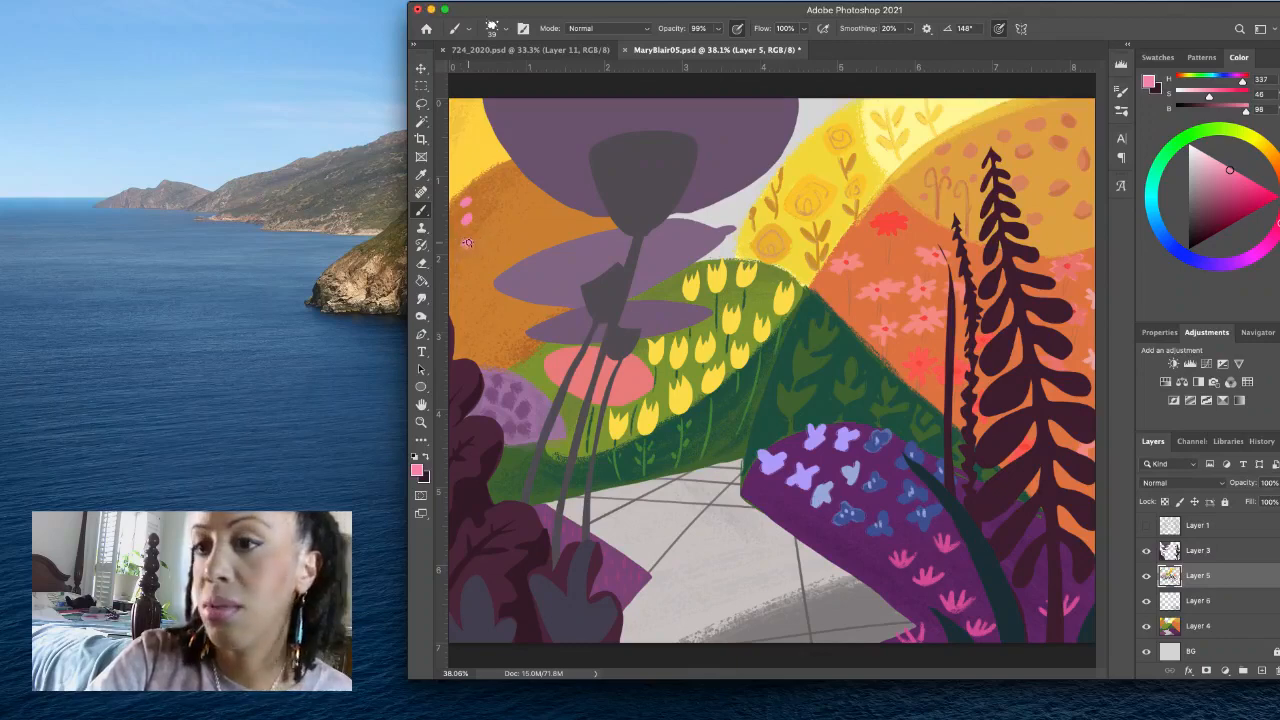
pyautogui.click(467, 262)
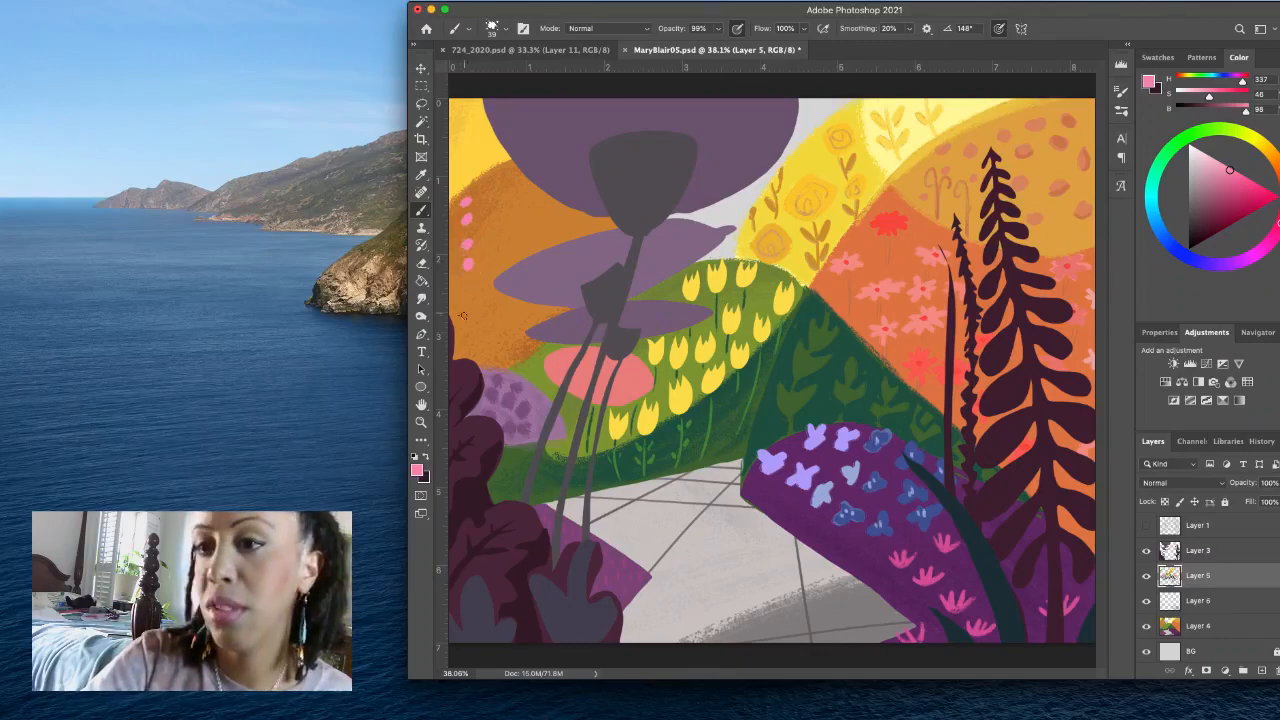
pyautogui.click(477, 288)
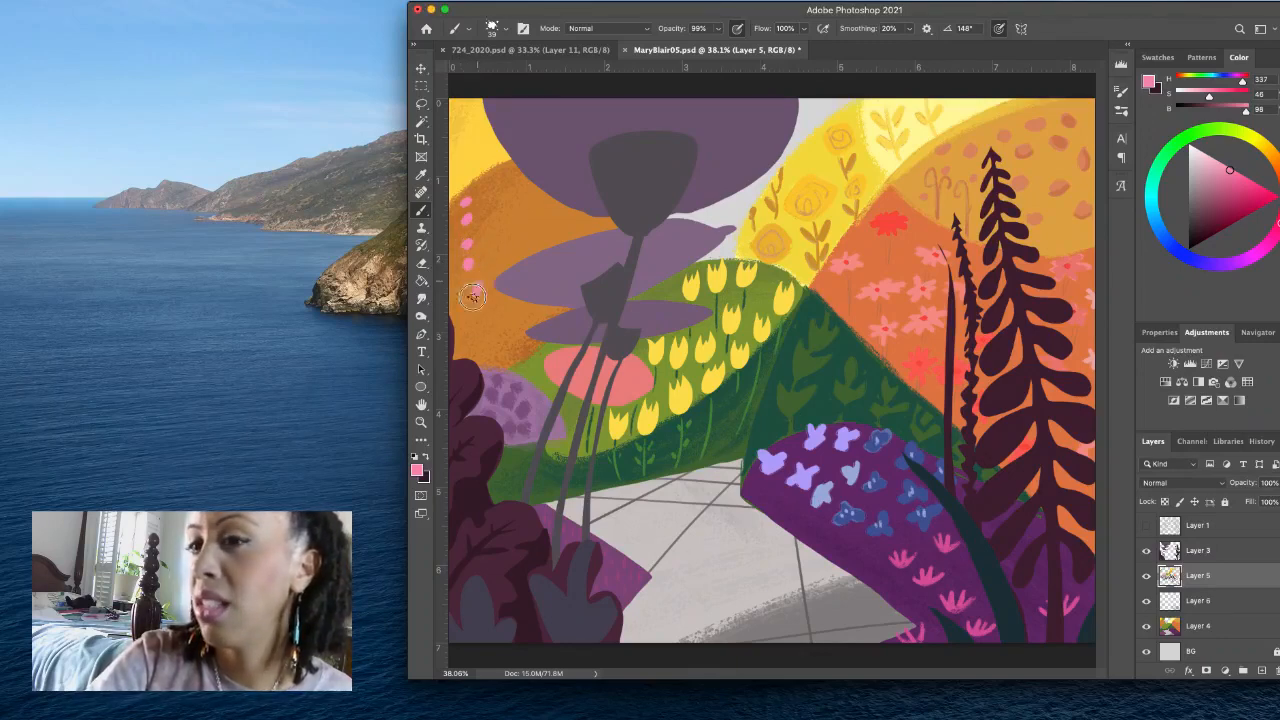
pyautogui.click(478, 214)
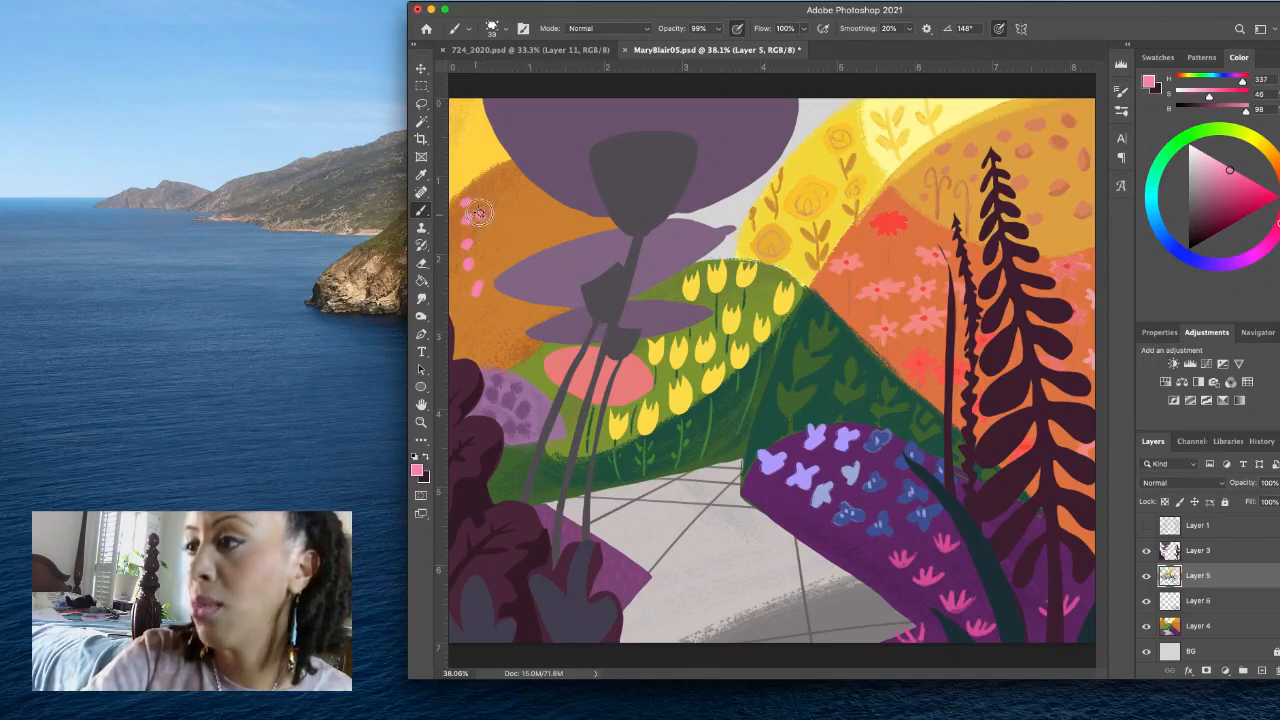
pyautogui.click(477, 197)
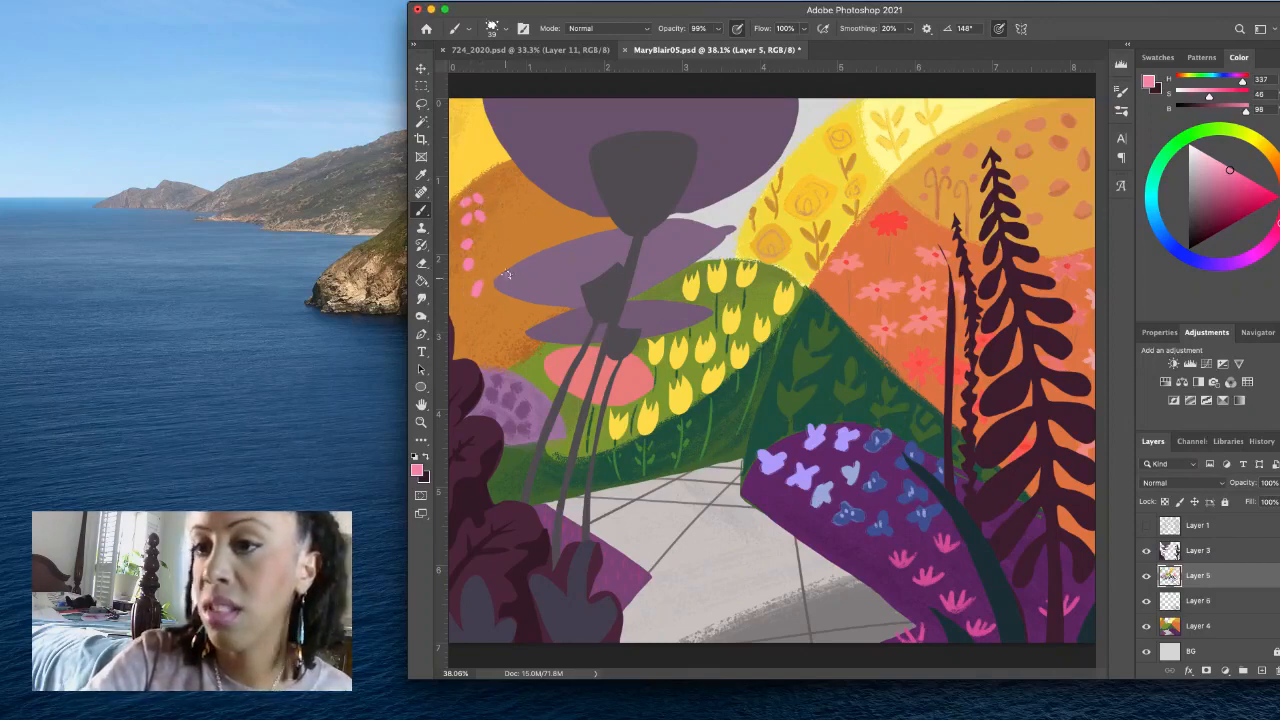
# - Dab a four-petal pink flower near the orange hill's crest and a single pink bloom low on the hill beside the purple foliage
pyautogui.click(507, 196)
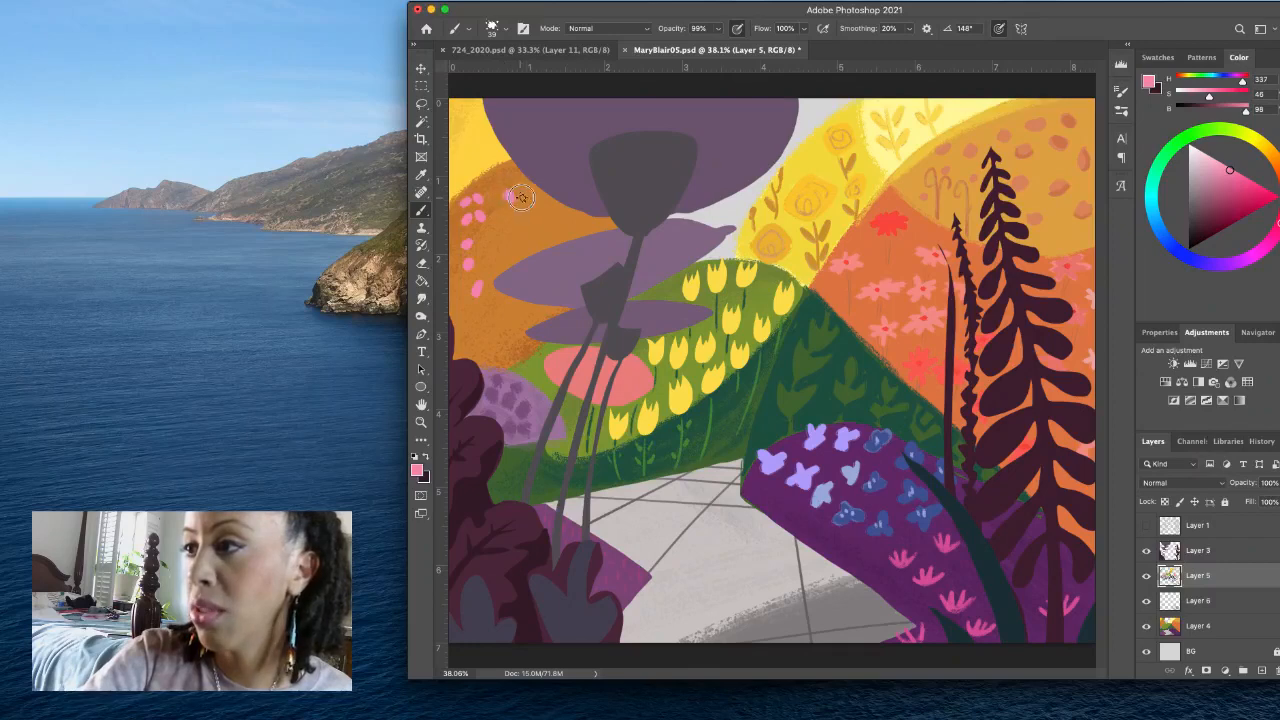
pyautogui.click(520, 197)
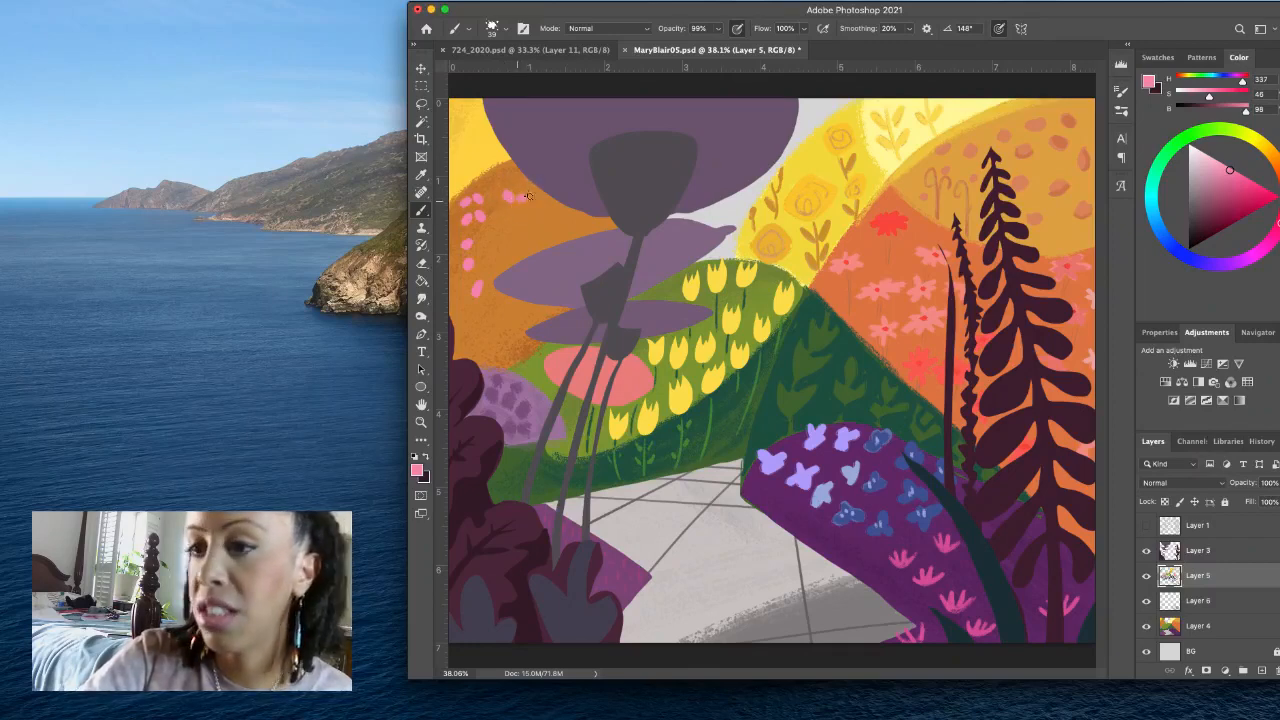
pyautogui.click(512, 210)
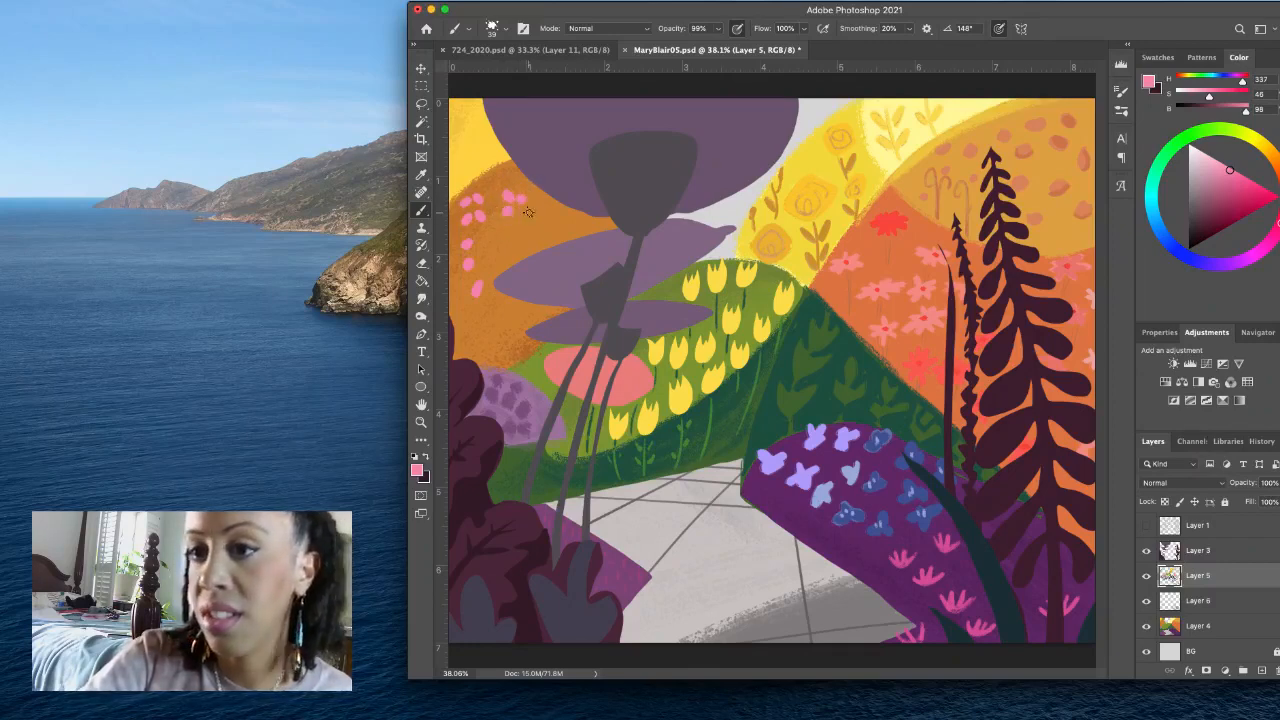
pyautogui.click(521, 211)
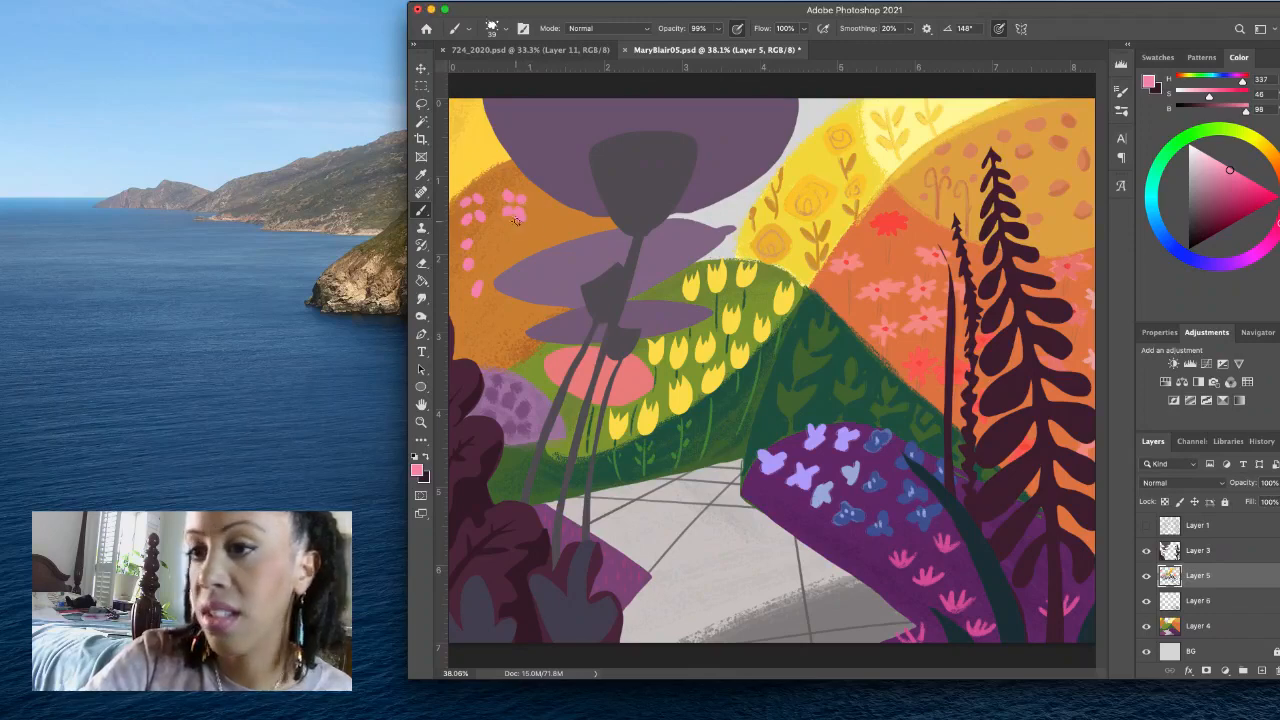
pyautogui.click(508, 327)
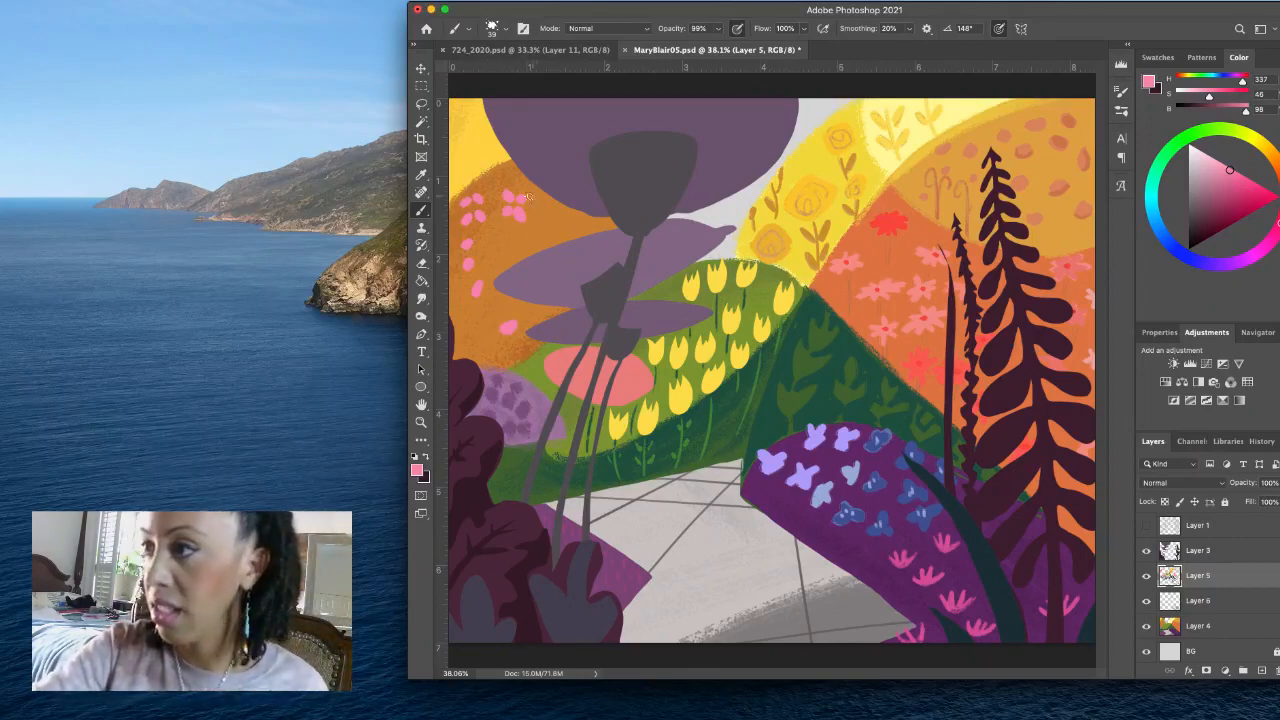
# - Paint thin stems for the pink flowers on the orange hill with a smaller brush, darkening the pink to H 337, S 47, B 80
pyautogui.moveTo(514, 217); pyautogui.dragTo(505, 217)
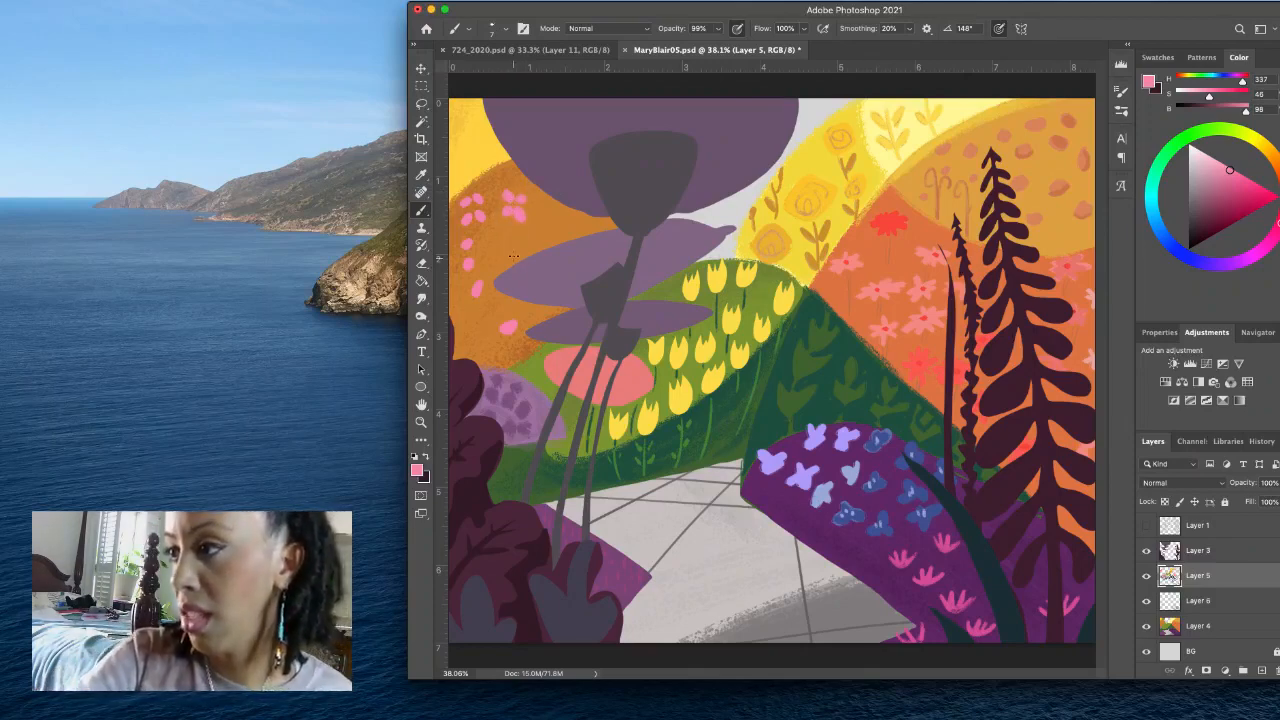
pyautogui.moveTo(520, 258)
pyautogui.mouseDown()
pyautogui.moveTo(514, 202)
pyautogui.moveTo(513, 250)
pyautogui.mouseUp()
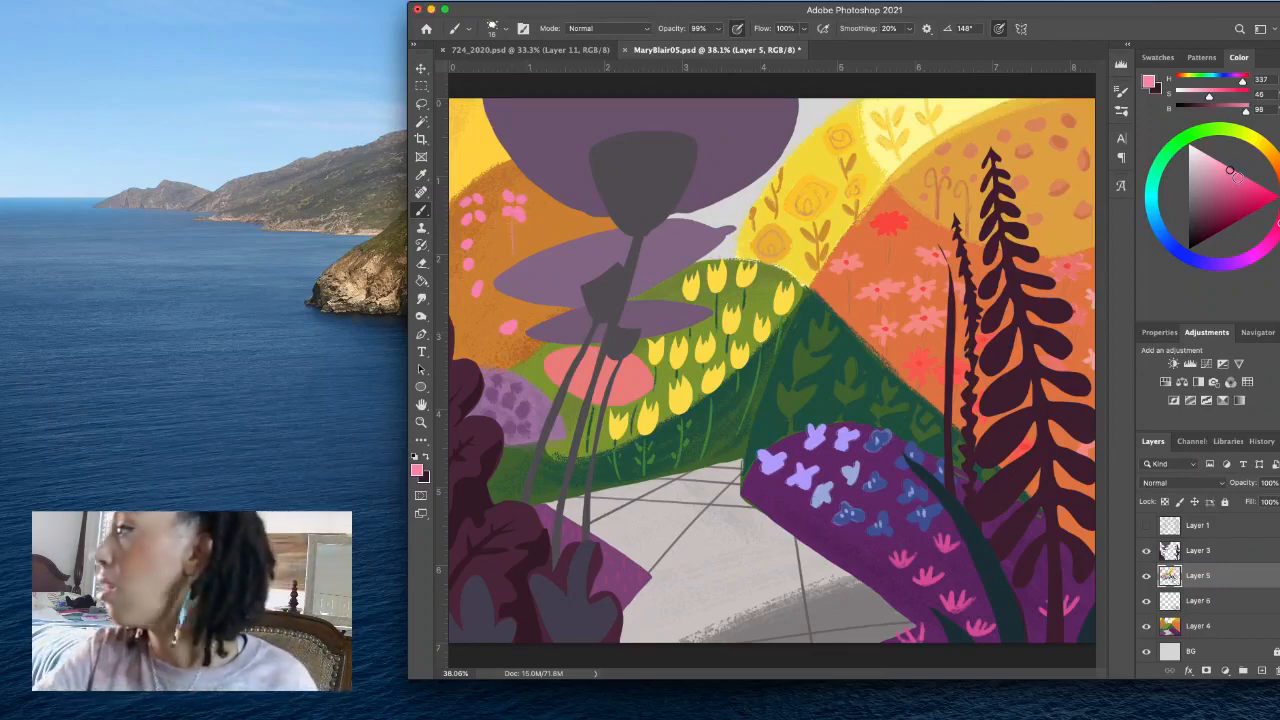
pyautogui.click(1222, 185)
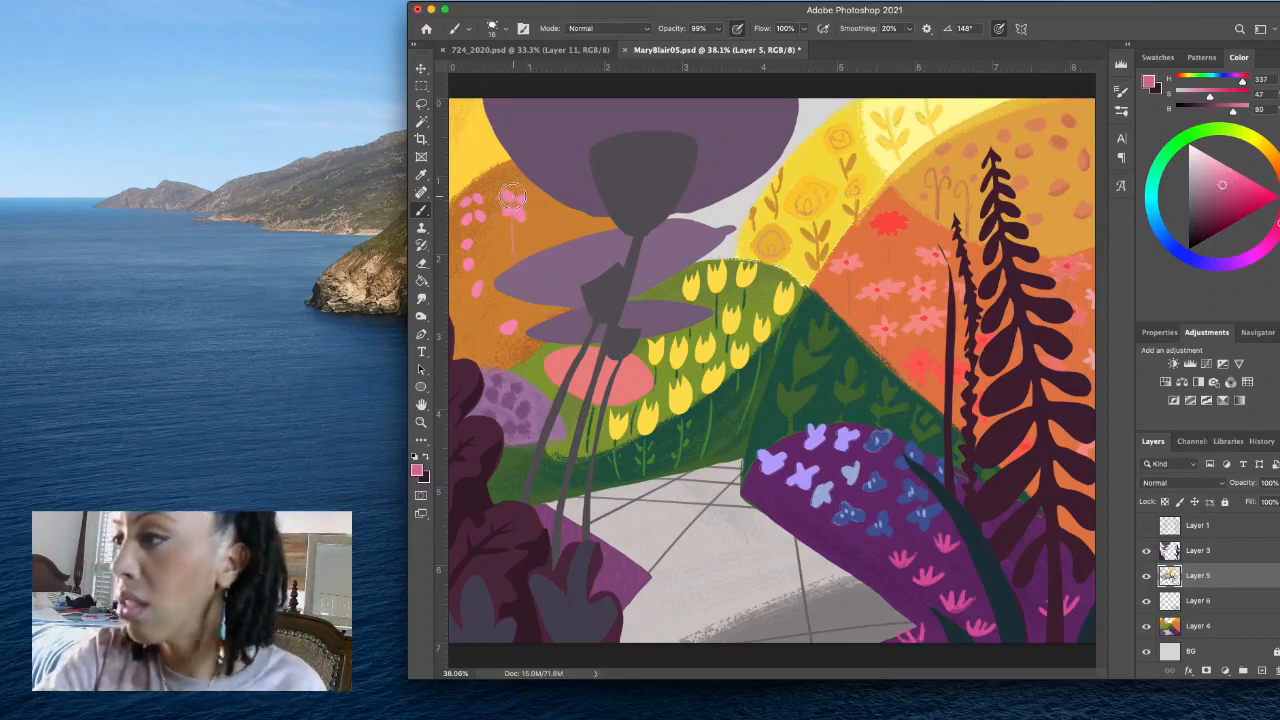
pyautogui.moveTo(514, 197); pyautogui.dragTo(512, 246)
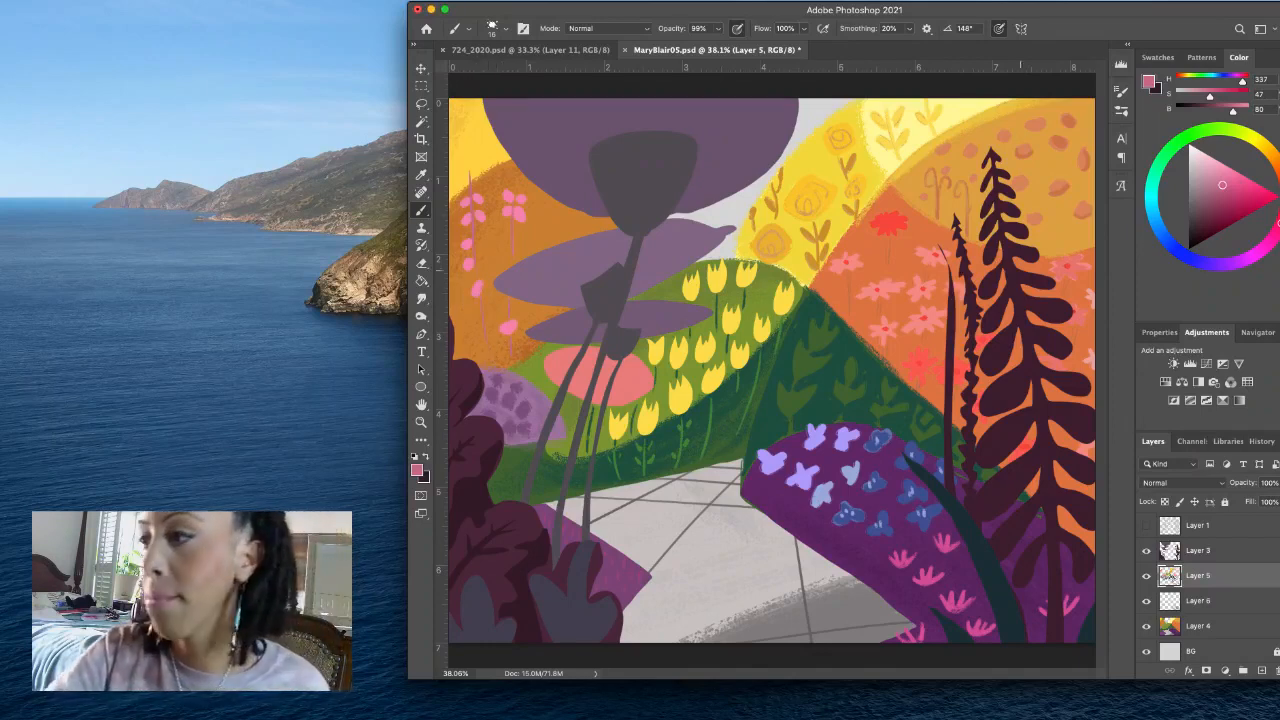
# - Sample the petal pink, deepen it to H 337, S 59, B 91, and paint small accents on the orange hill's pink flowers
pyautogui.keyDown('alt'); pyautogui.click(510, 322); pyautogui.keyUp('alt')
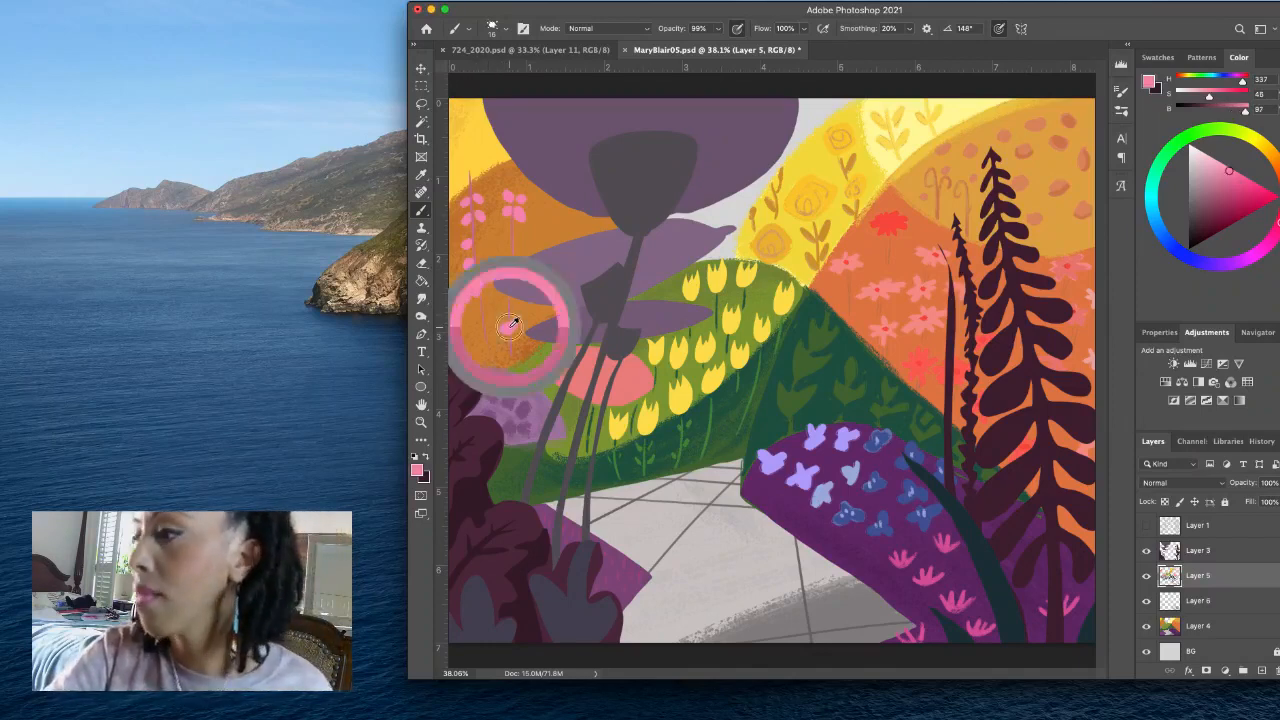
pyautogui.click(1237, 182)
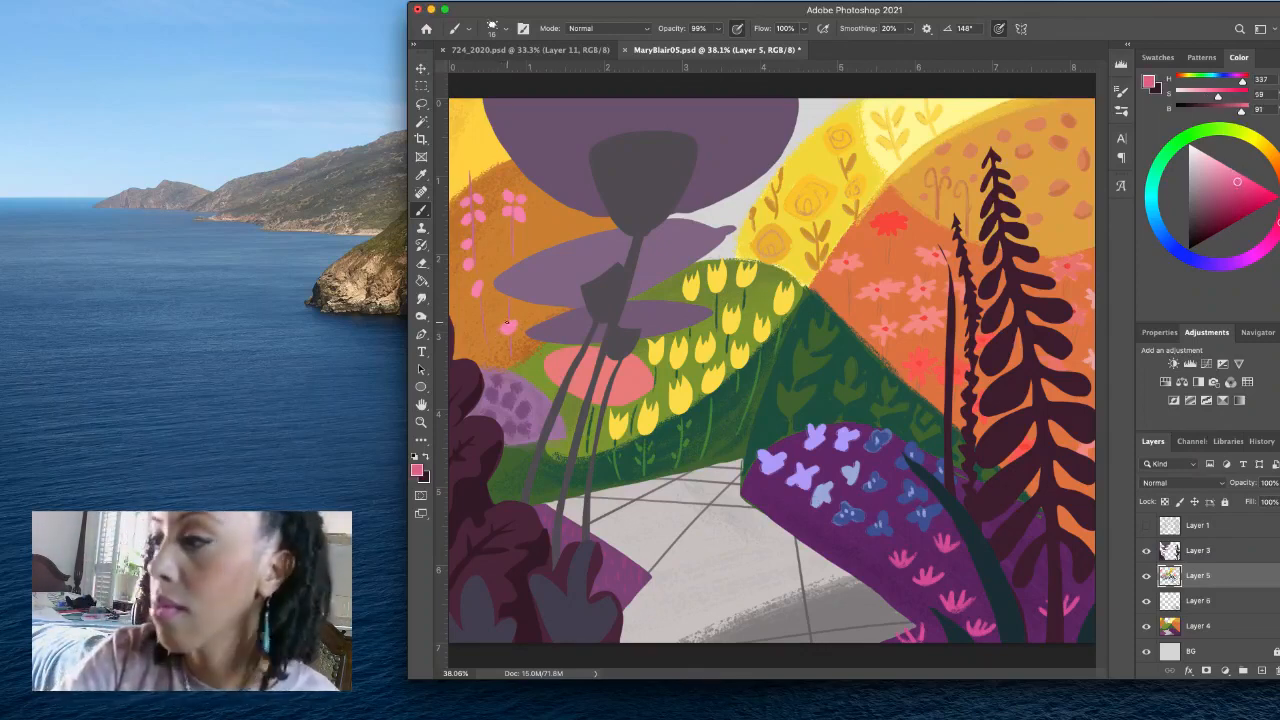
pyautogui.moveTo(506, 325); pyautogui.dragTo(505, 333)
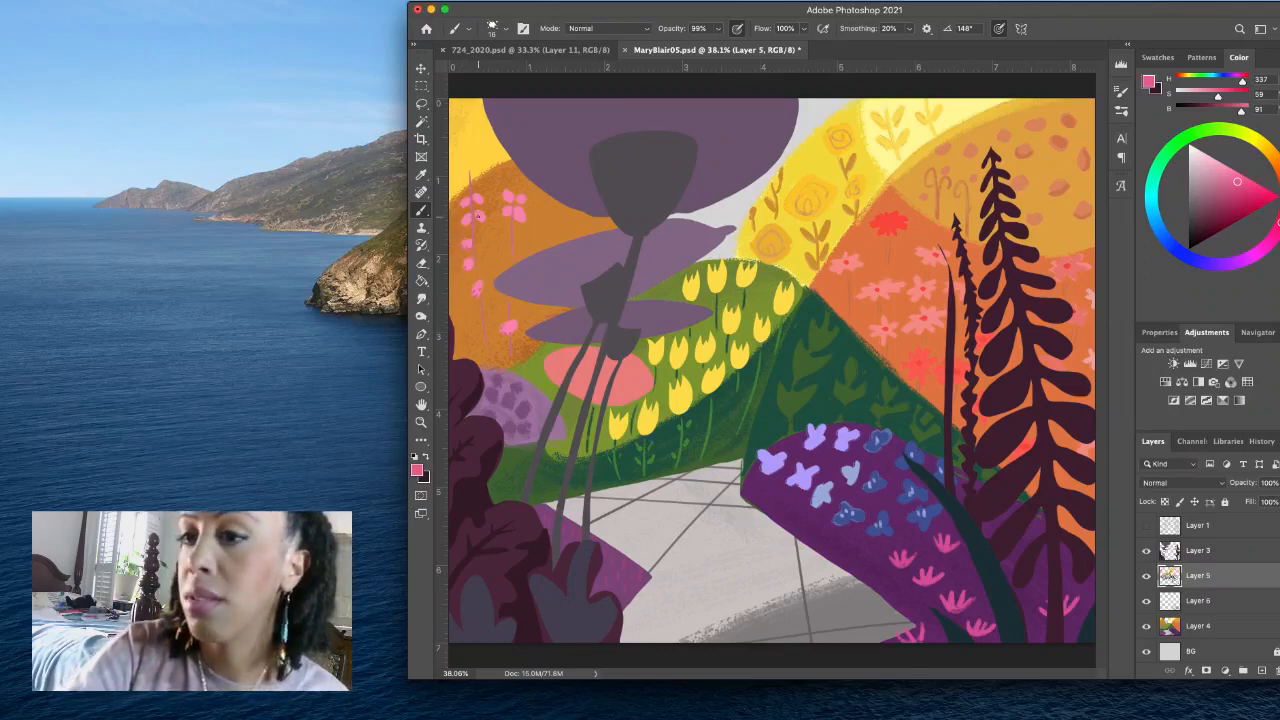
pyautogui.moveTo(473, 217); pyautogui.dragTo(479, 217)
pyautogui.moveTo(467, 218); pyautogui.dragTo(466, 208)
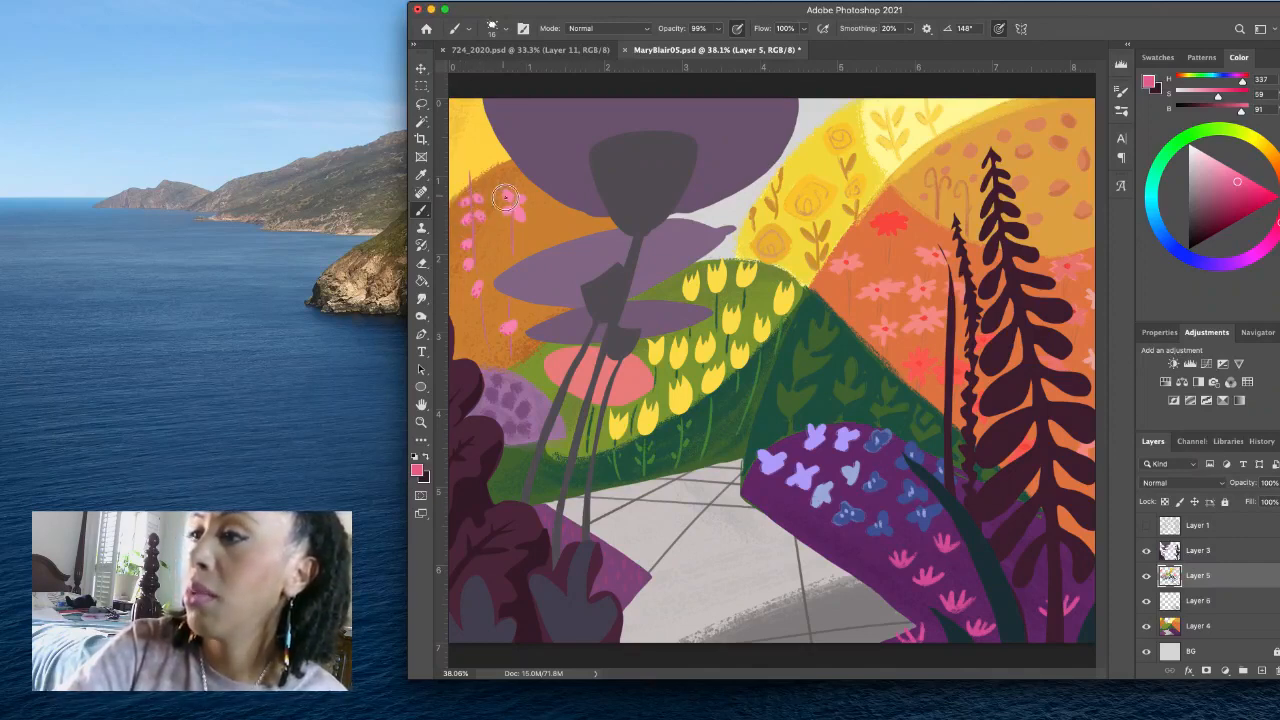
pyautogui.moveTo(504, 209); pyautogui.dragTo(521, 222)
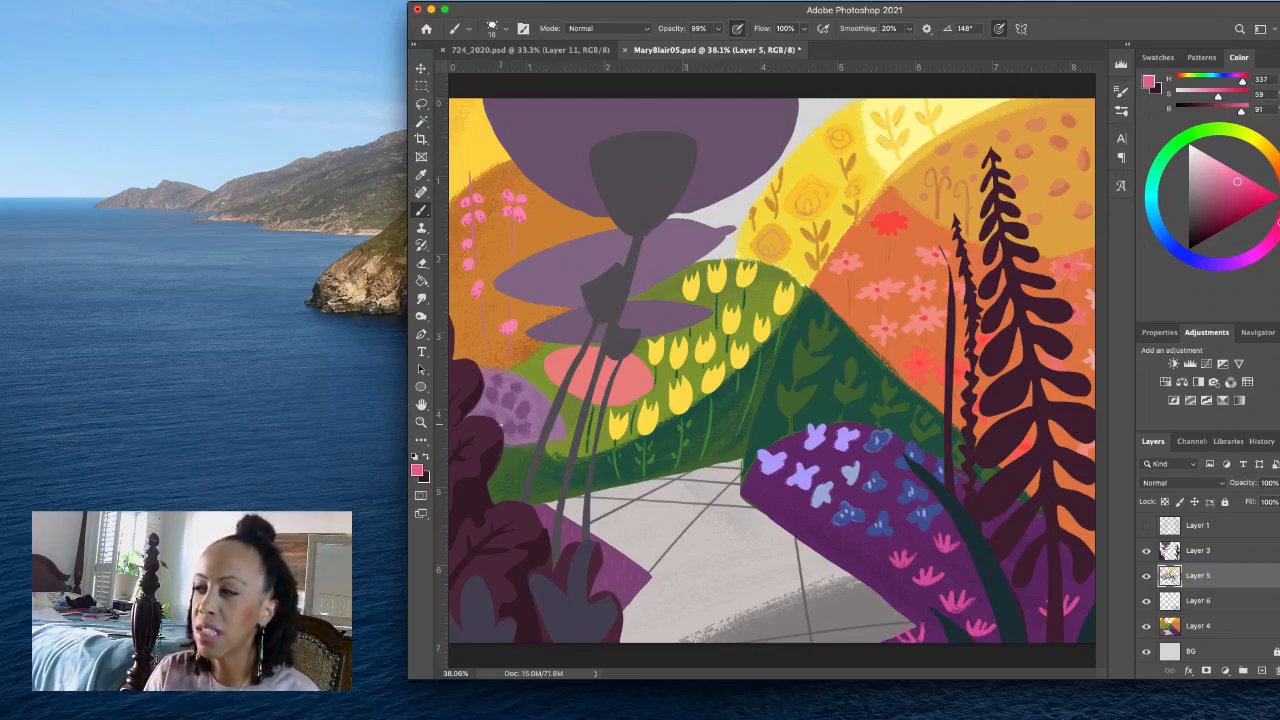
# - On Layer 3, sample the dark plum (H 330, S 48, B 21) and paint branching veins on the grey-purple foreground leaves
pyautogui.click(1230, 552)
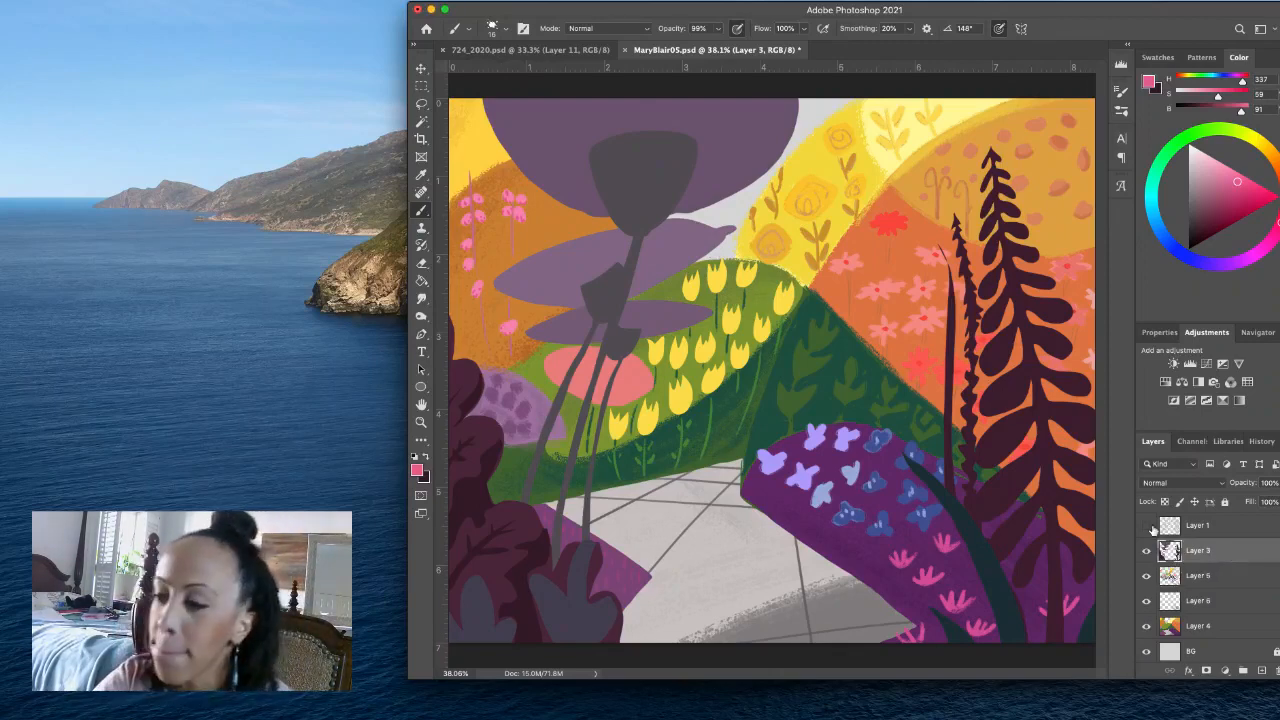
pyautogui.keyDown('alt'); pyautogui.click(478, 545); pyautogui.keyUp('alt')
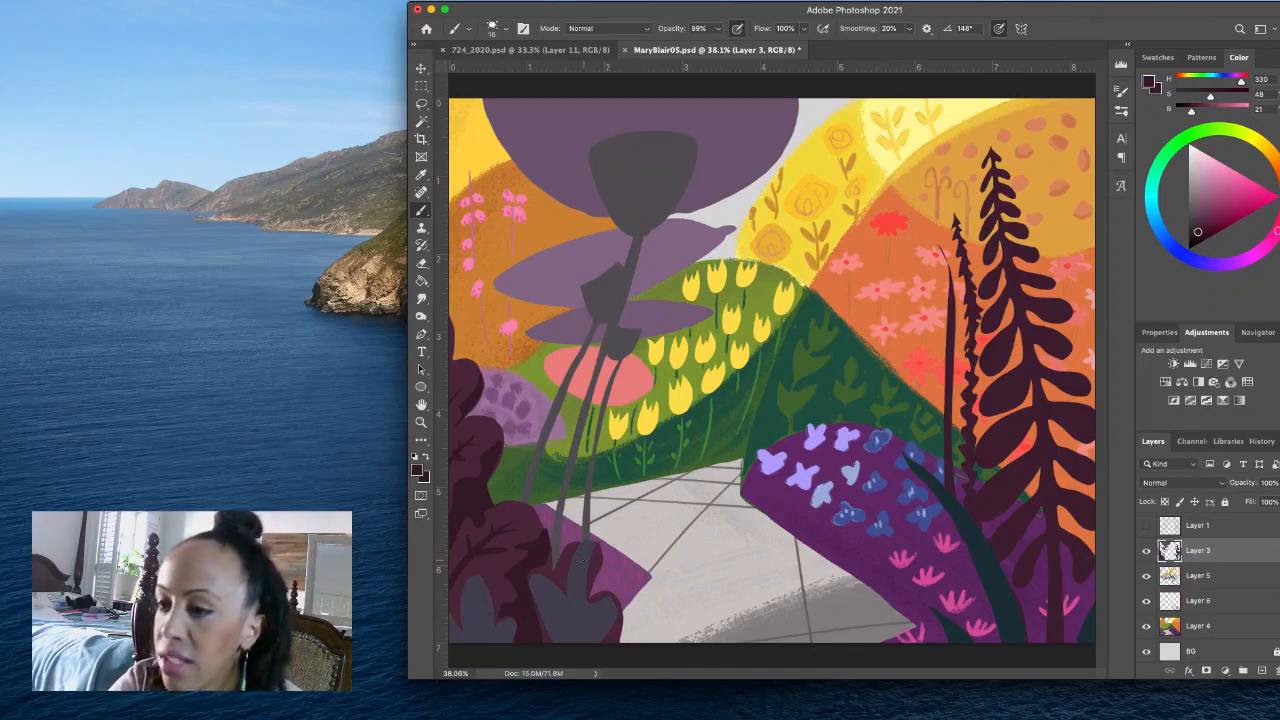
pyautogui.keyDown('alt'); pyautogui.click(569, 550); pyautogui.keyUp('alt')
pyautogui.moveTo(571, 572); pyautogui.dragTo(574, 556)
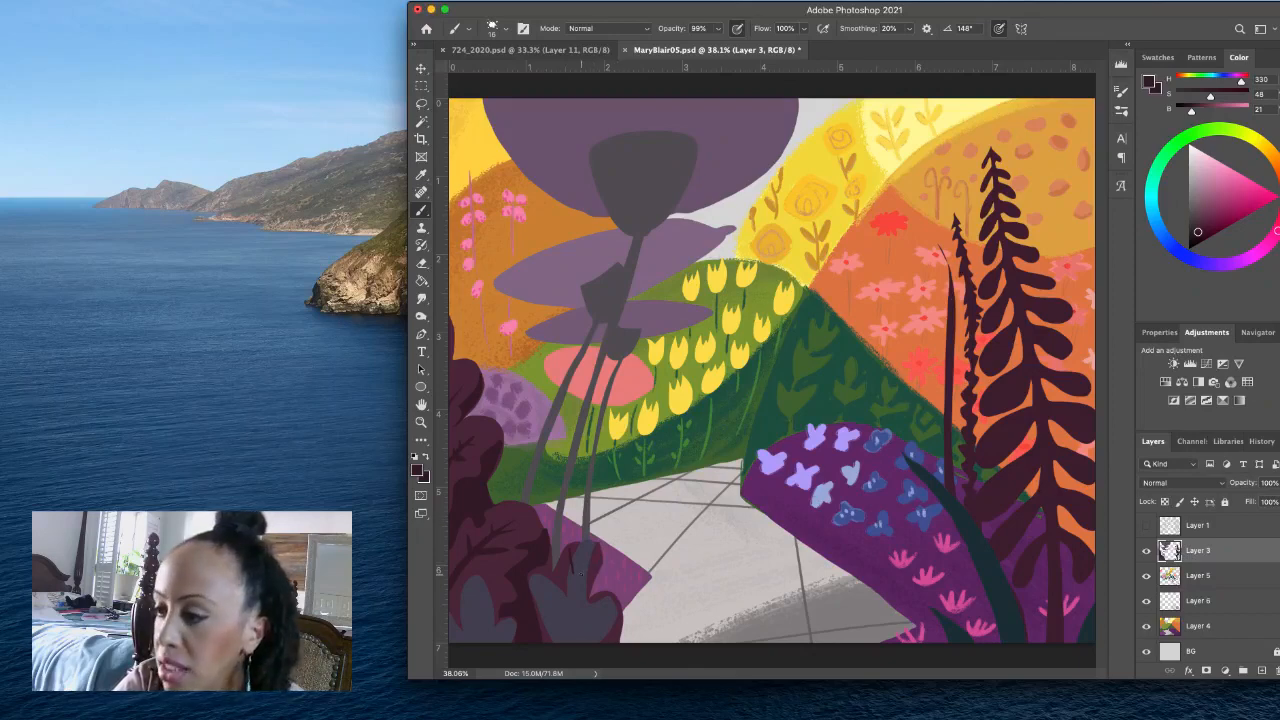
pyautogui.keyDown('alt'); pyautogui.click(574, 583); pyautogui.keyUp('alt')
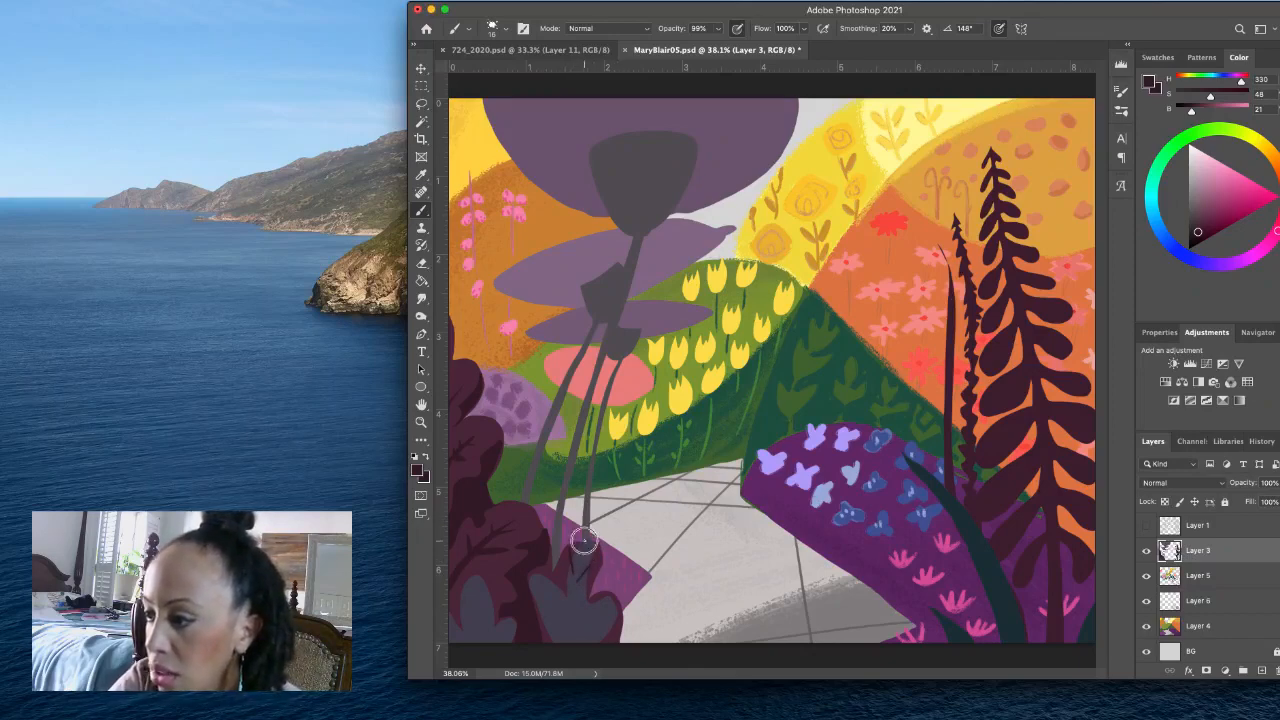
pyautogui.moveTo(574, 556); pyautogui.dragTo(577, 611)
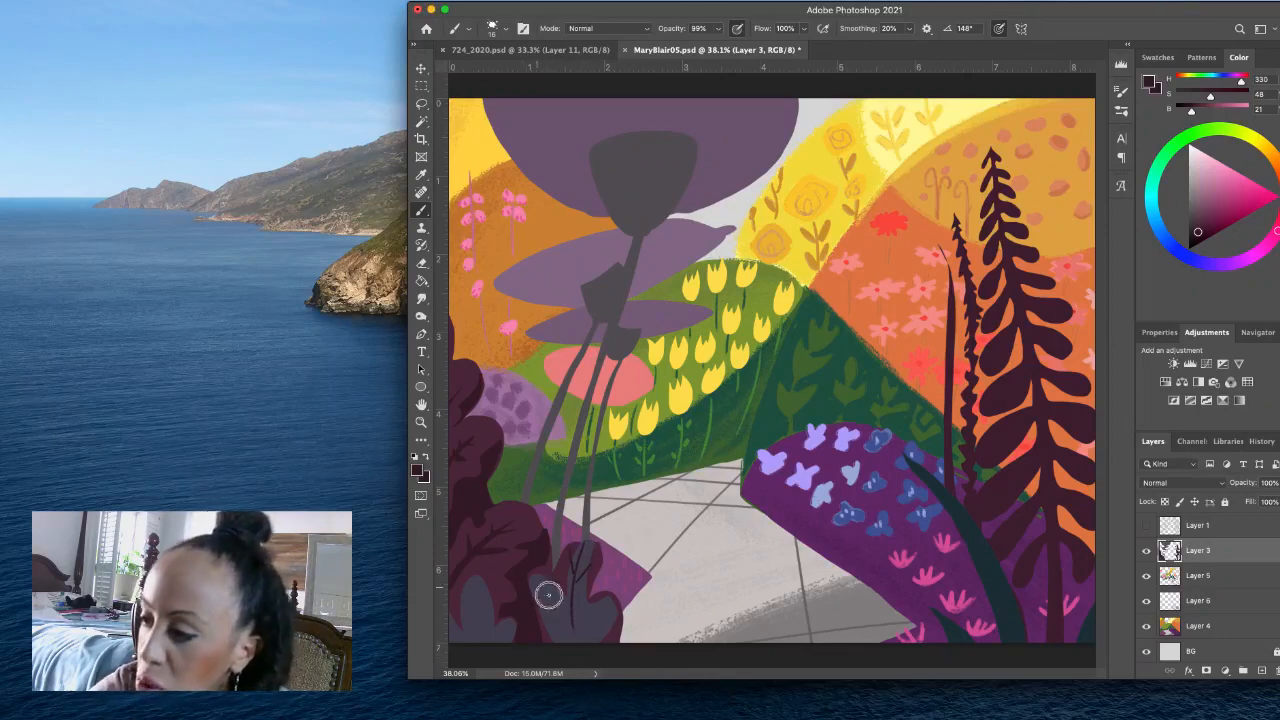
pyautogui.moveTo(548, 595); pyautogui.dragTo(567, 618)
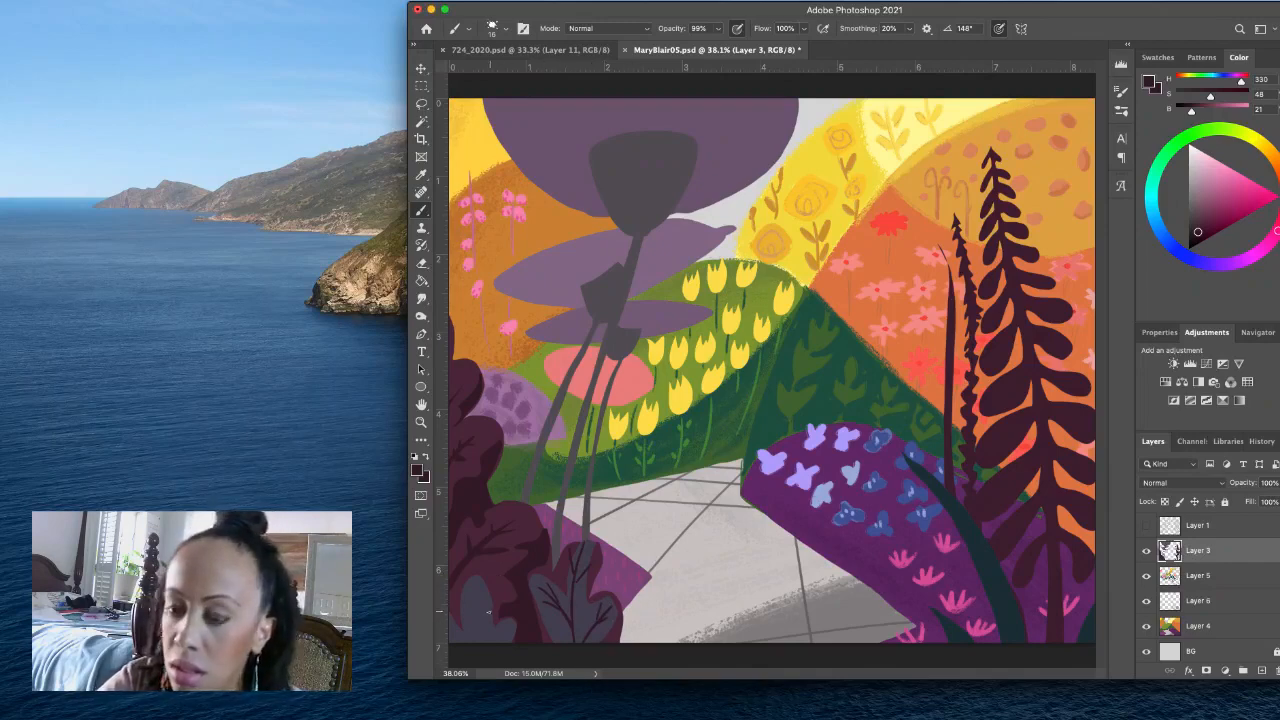
pyautogui.moveTo(474, 589); pyautogui.dragTo(482, 642)
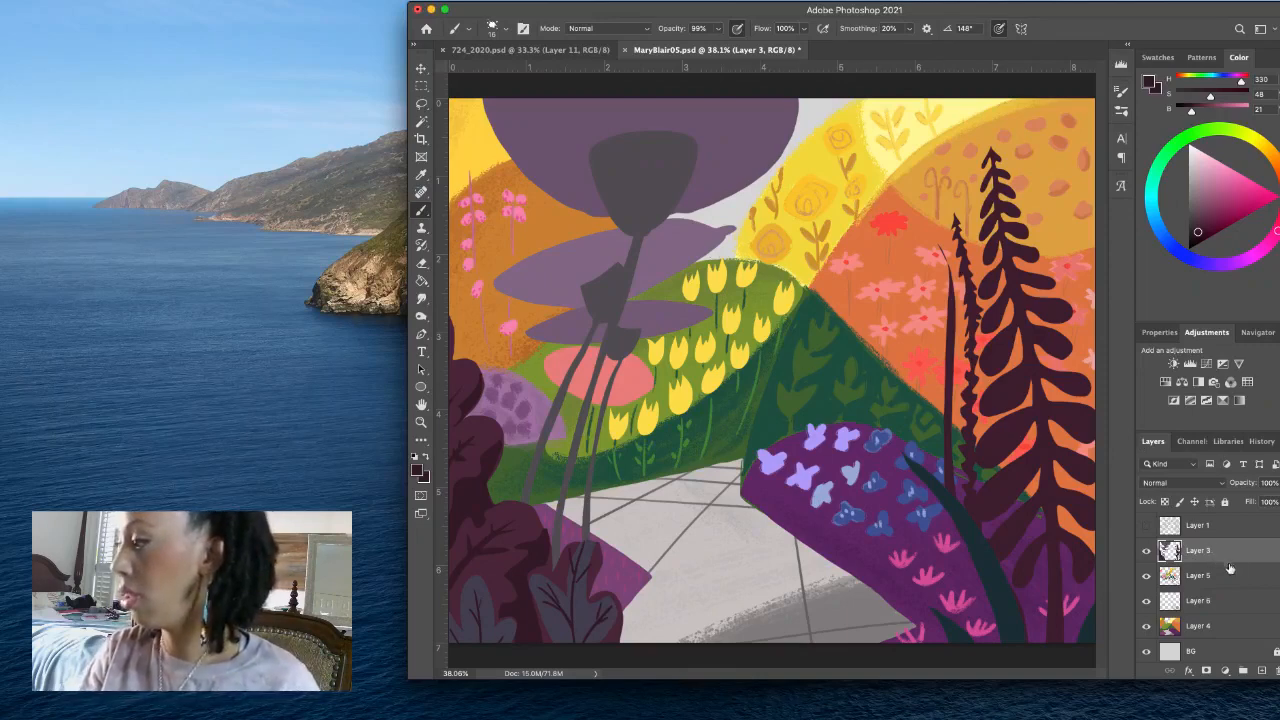
# - Add a new layer above Layer 3, clip it to Layer 3, and choose the splatter brush
pyautogui.click(1261, 669)
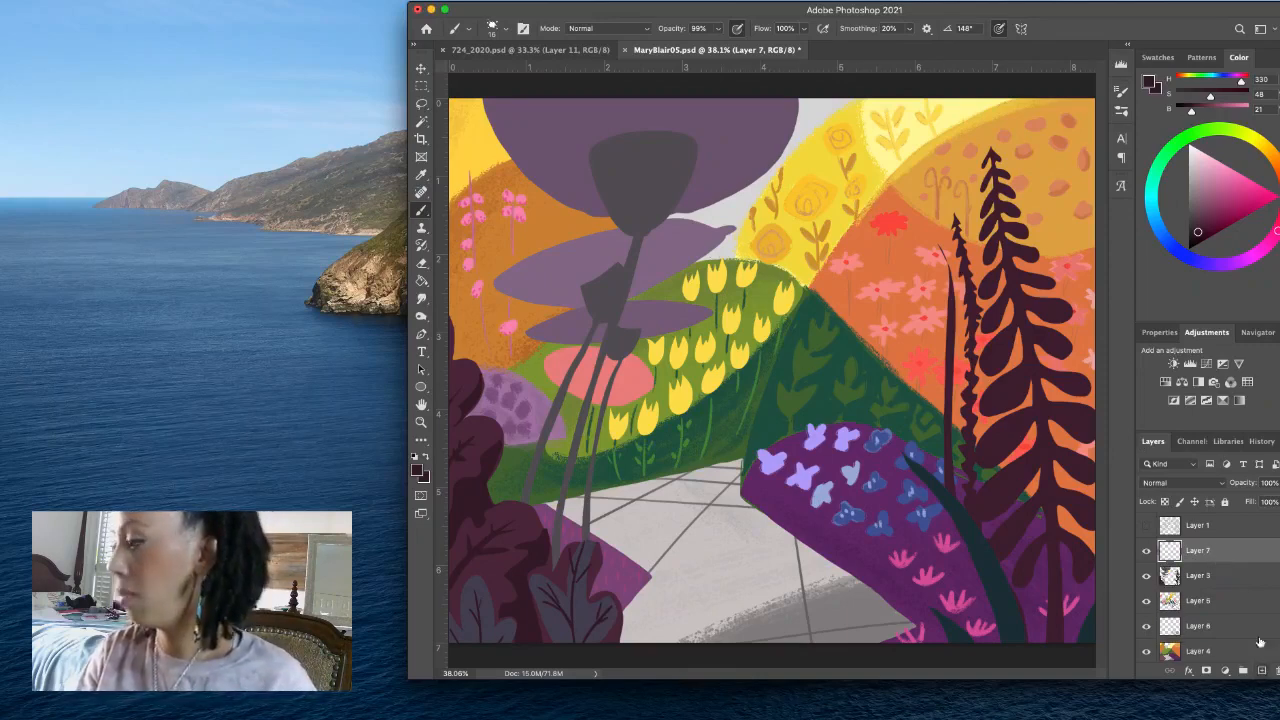
pyautogui.keyDown('alt'); pyautogui.click(1238, 563); pyautogui.keyUp('alt')
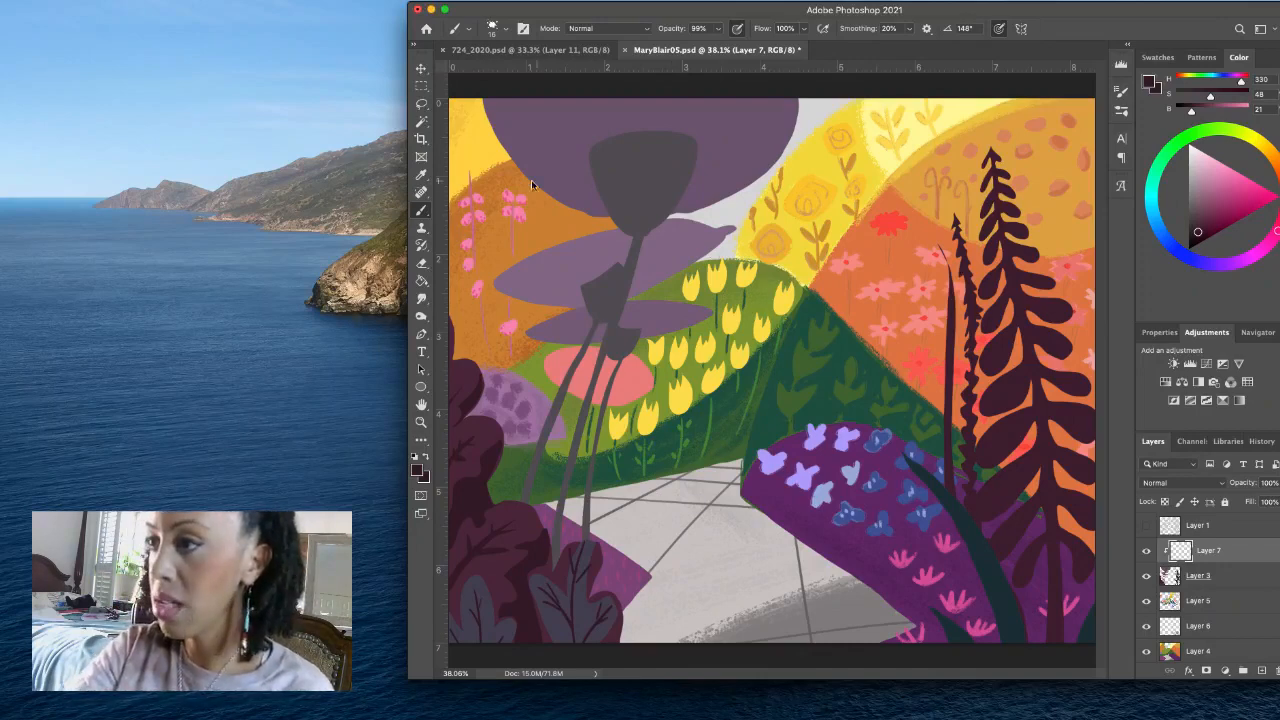
pyautogui.click(500, 28)
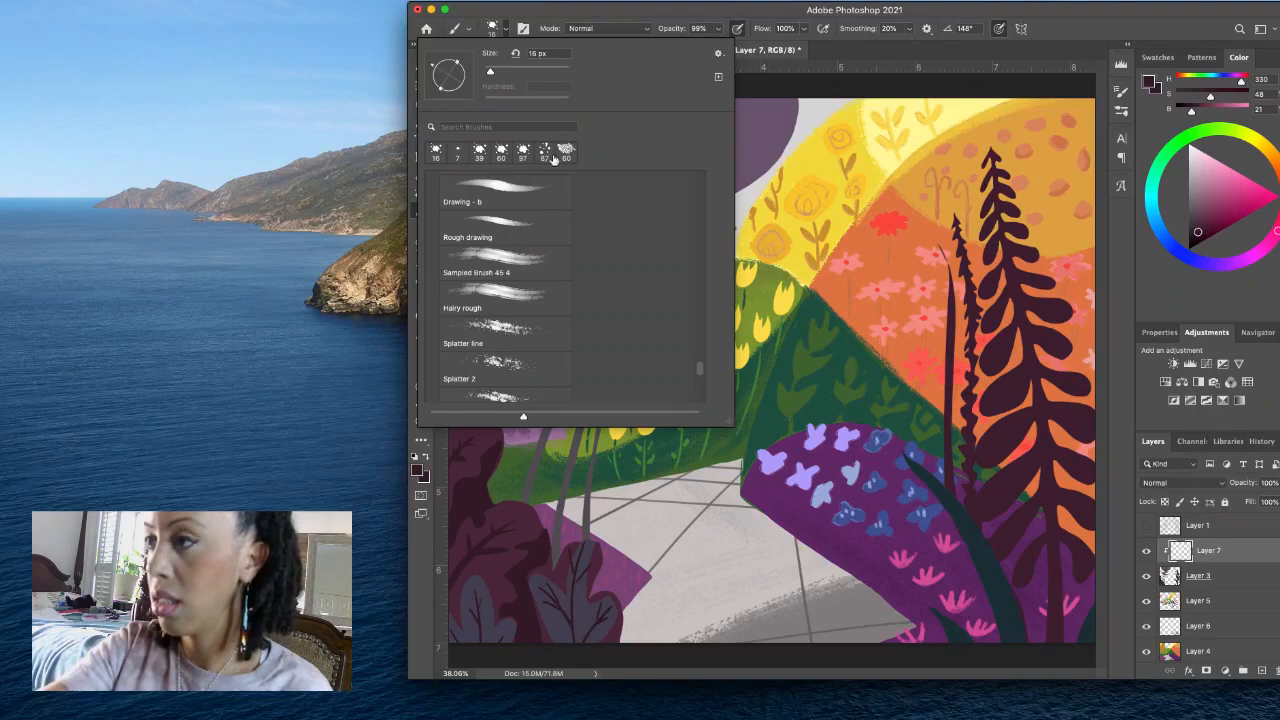
pyautogui.click(545, 152)
pyautogui.click(507, 32)
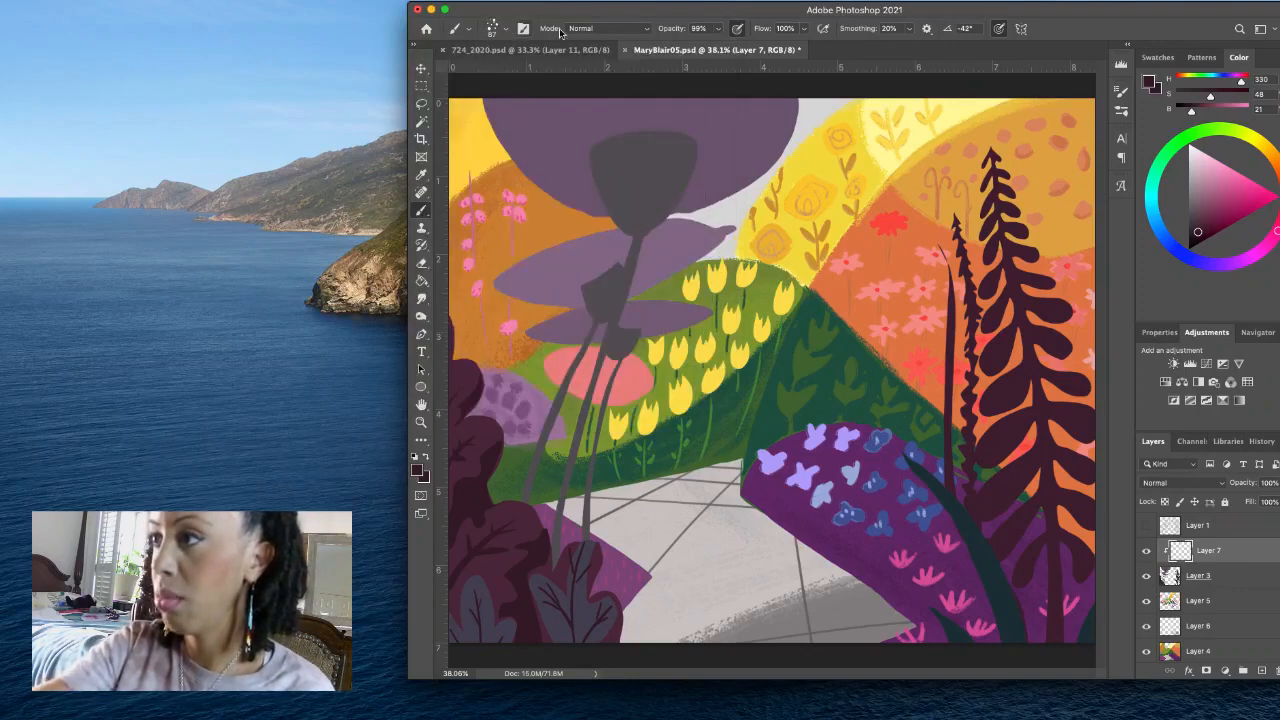
# - Sample the large canopy's purple, darken it to H 295, S 31, B 40, and splatter shading across the canopy around the trunk
pyautogui.keyDown('alt'); pyautogui.click(586, 126); pyautogui.keyUp('alt')
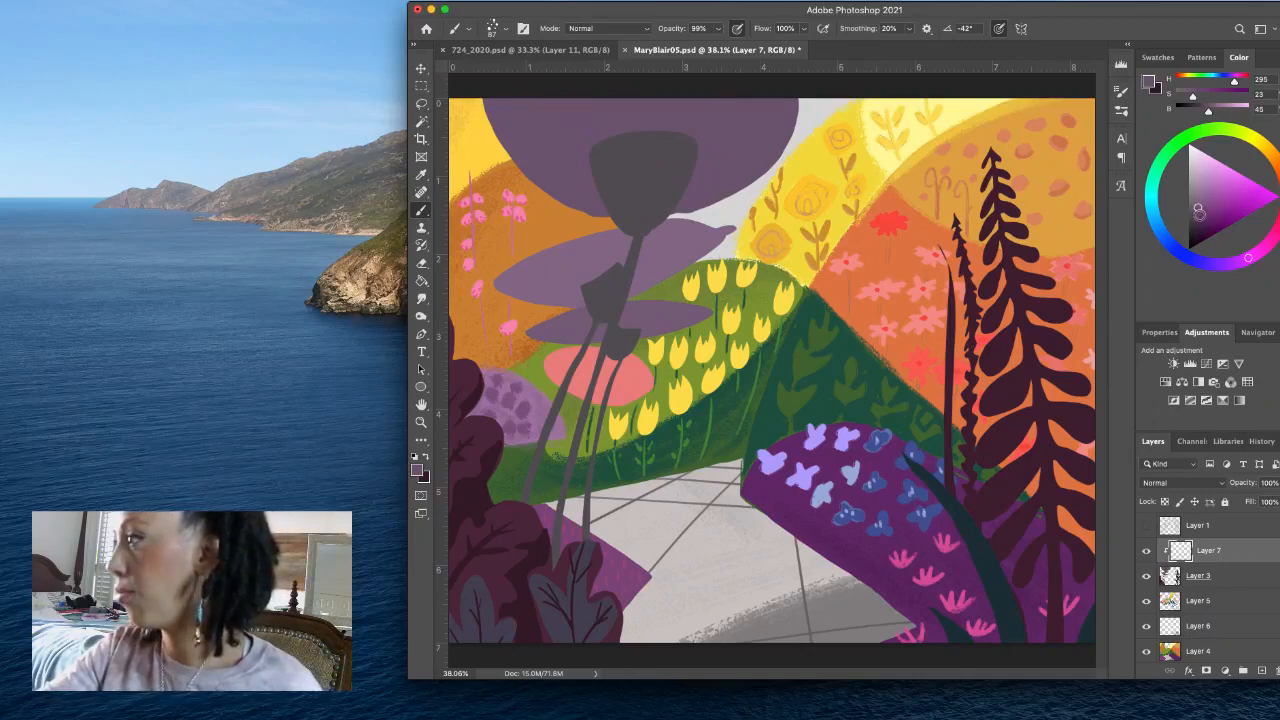
pyautogui.click(1199, 213)
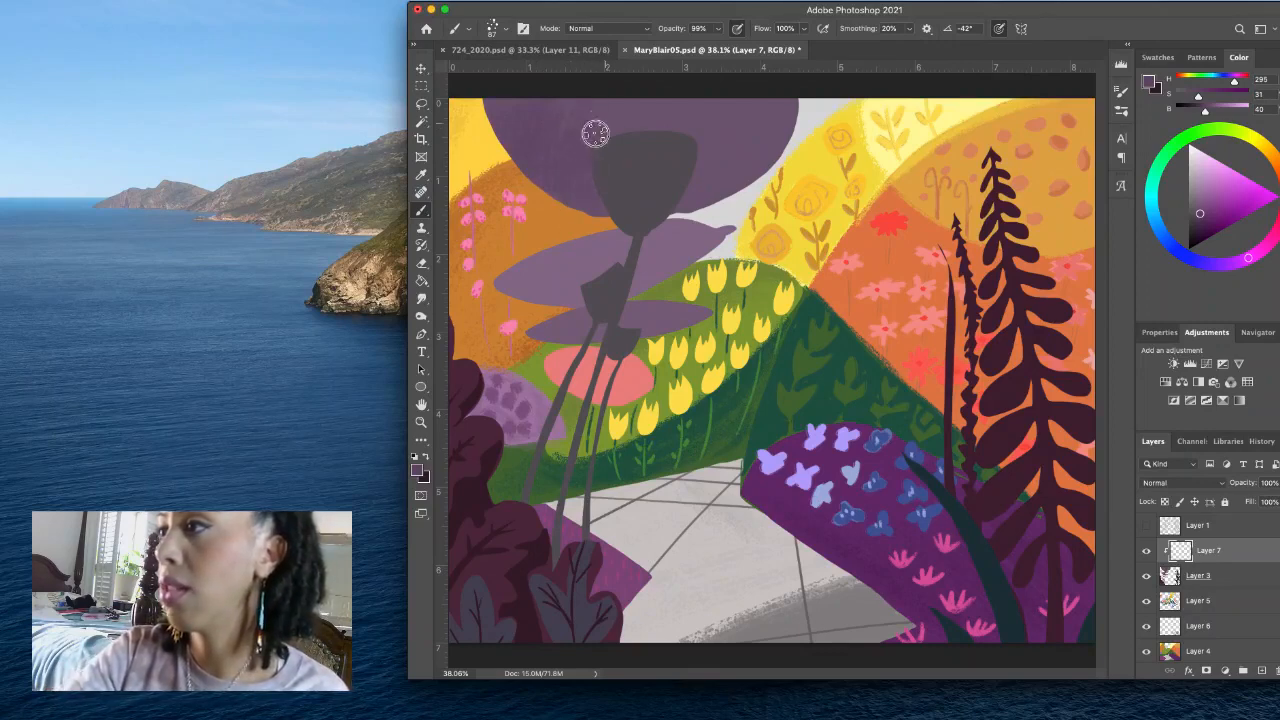
pyautogui.moveTo(646, 134); pyautogui.dragTo(589, 177)
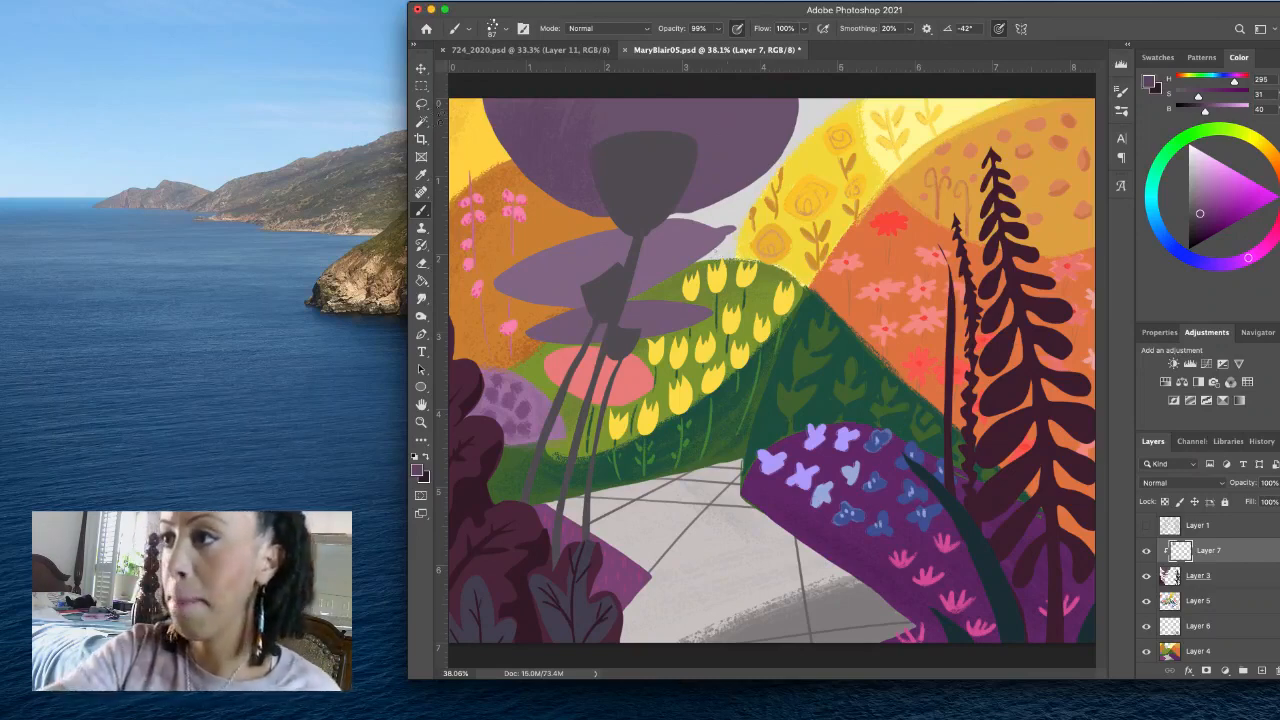
# - Lasso one side of the trunk's crown, fill it with the sampled trunk grey (H 288, S 6, B 34), and deselect
pyautogui.press('l')
pyautogui.moveTo(614, 140)
pyautogui.mouseDown()
pyautogui.moveTo(591, 146)
pyautogui.moveTo(597, 191)
pyautogui.moveTo(628, 232)
pyautogui.moveTo(640, 200)
pyautogui.mouseUp()
pyautogui.click(425, 457)
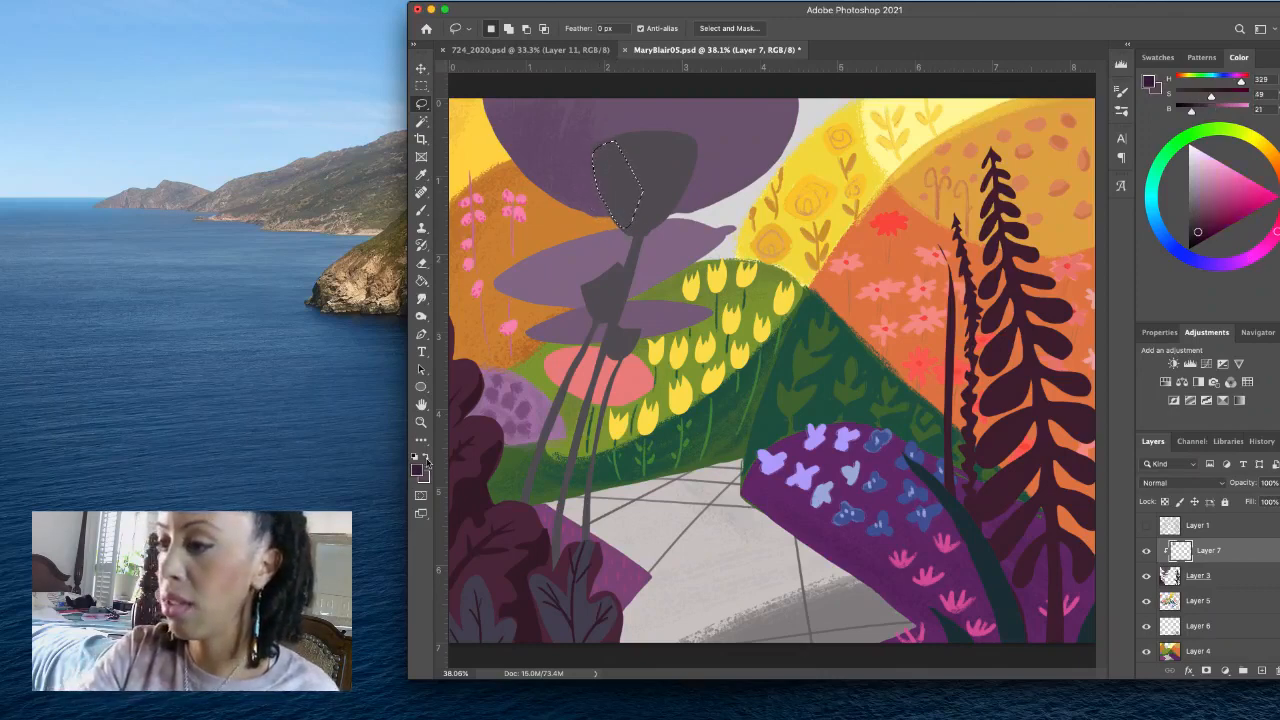
pyautogui.click(419, 469)
pyautogui.click(656, 178)
pyautogui.click(562, 176)
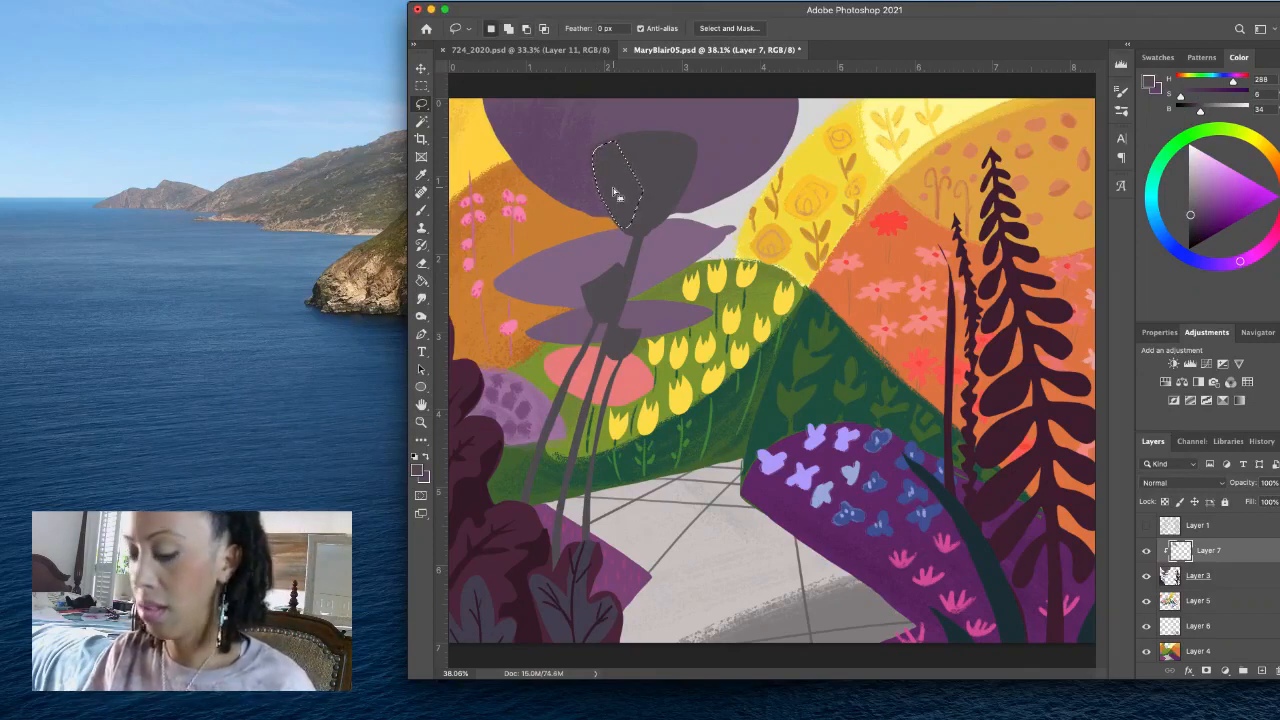
pyautogui.hotkey('alt', 'BackSpace')
pyautogui.press('super+d')
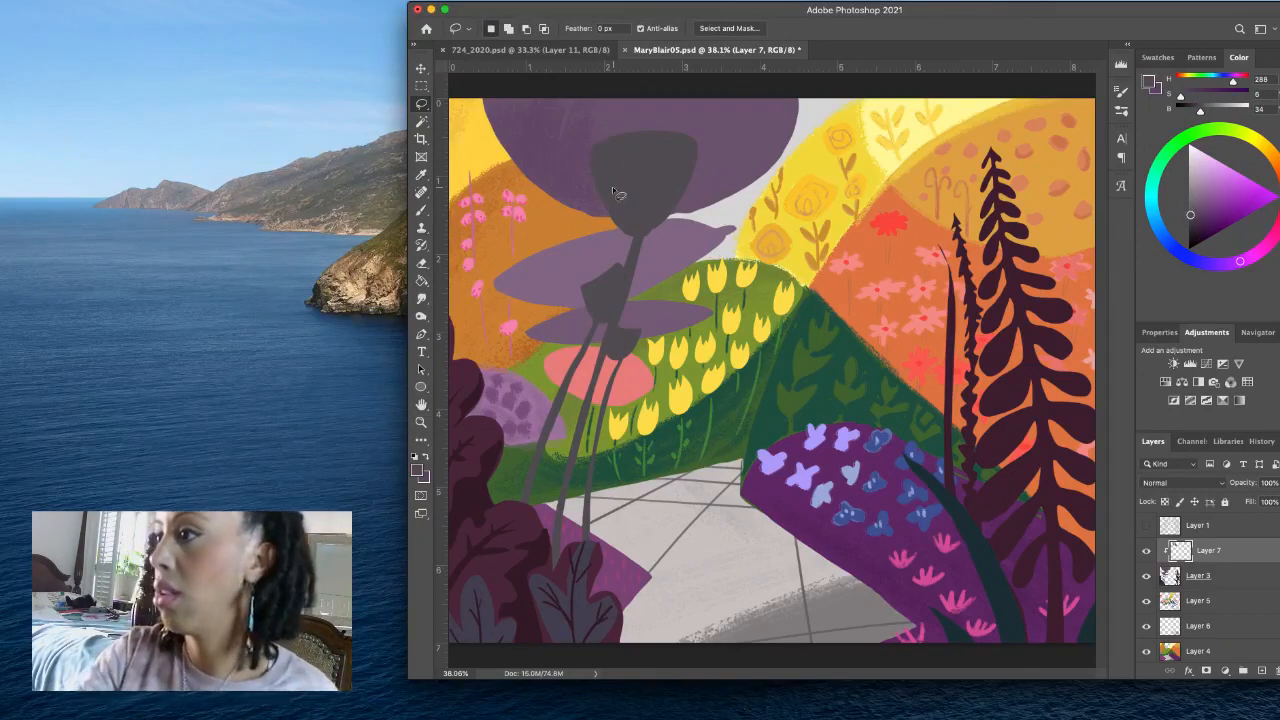
# - Splatter the middle canopy with the dark purple H 295, S 31, B 40 and a lighter purple of H 296, S 14, B 63
pyautogui.click(422, 208)
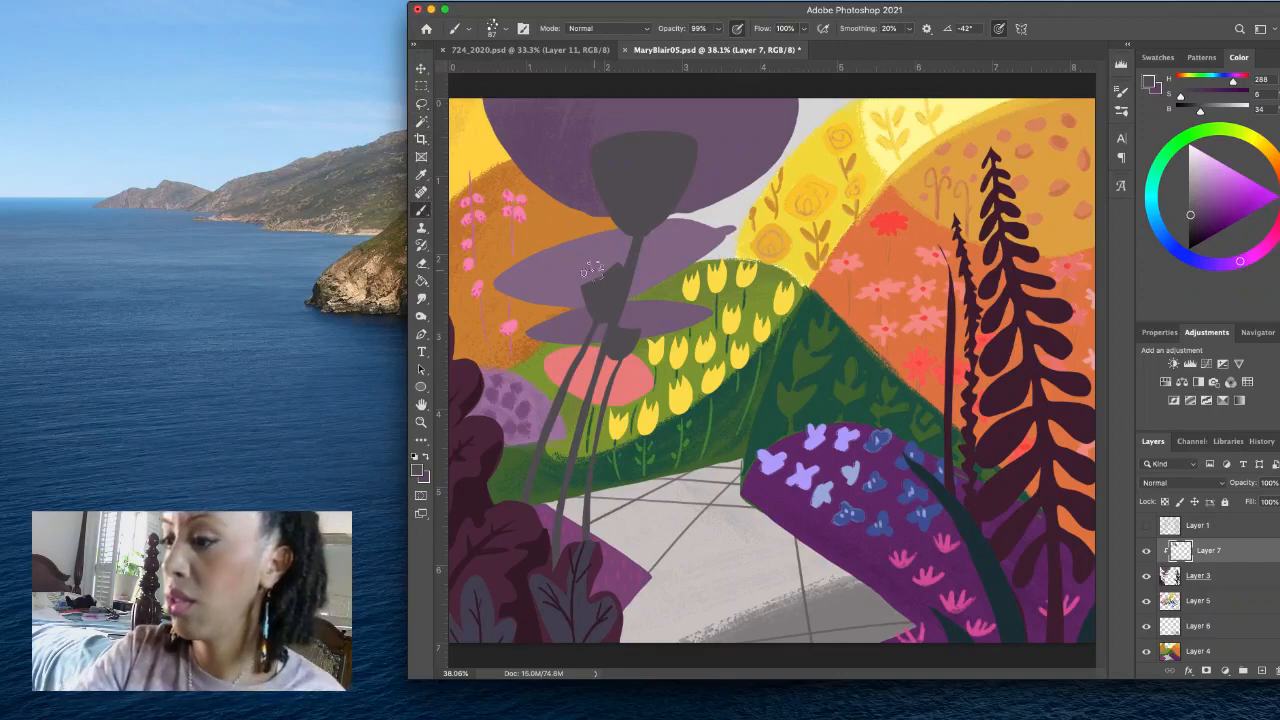
pyautogui.click(426, 458)
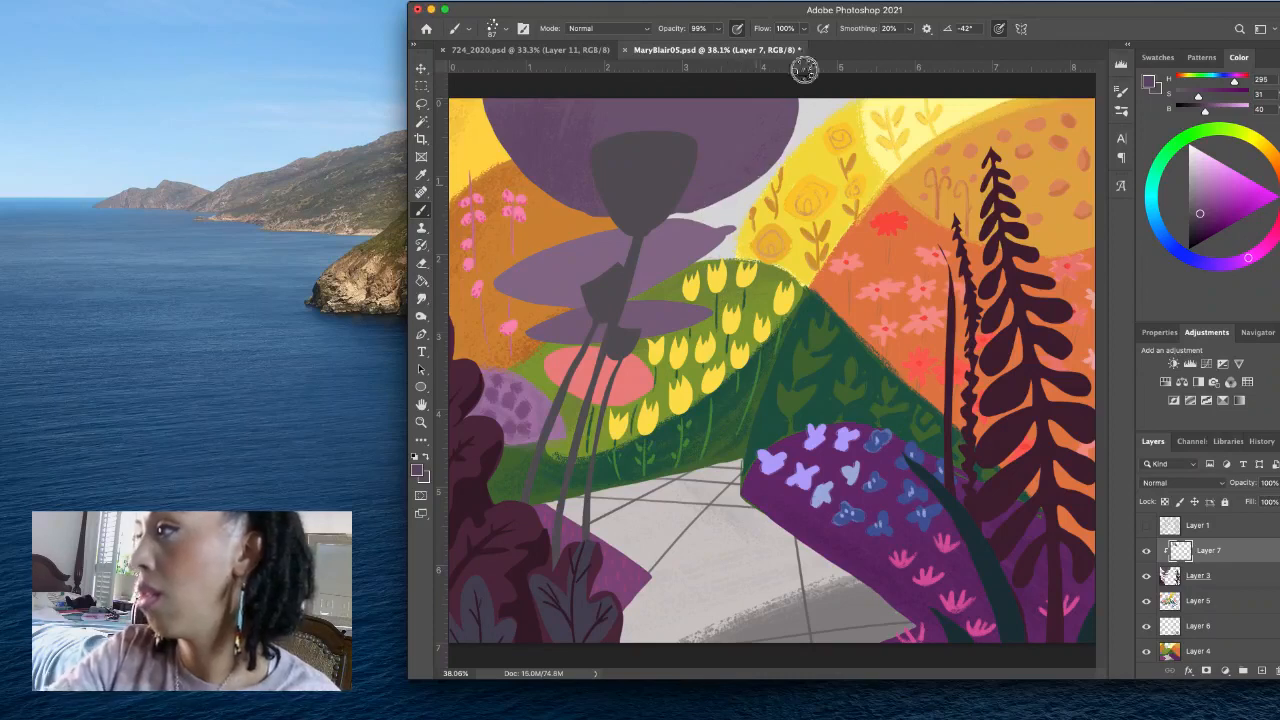
pyautogui.keyDown('alt'); pyautogui.click(567, 275); pyautogui.keyUp('alt')
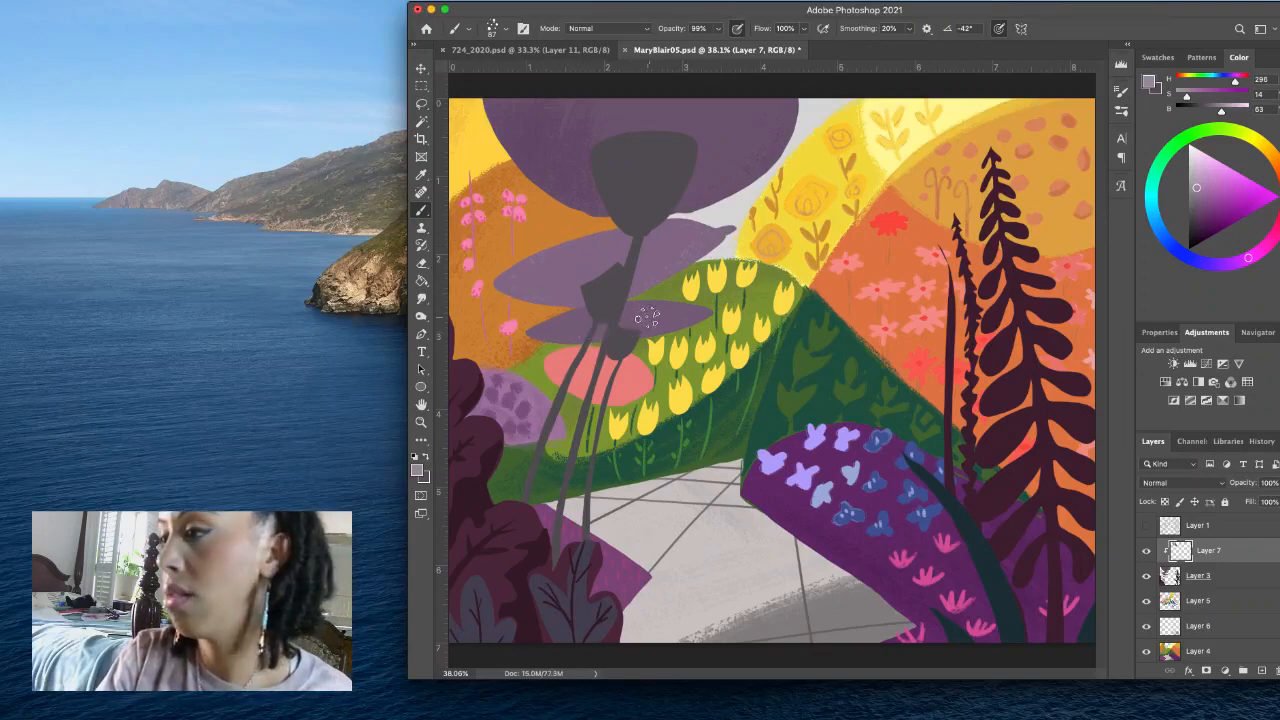
pyautogui.keyDown('alt'); pyautogui.click(577, 281); pyautogui.keyUp('alt')
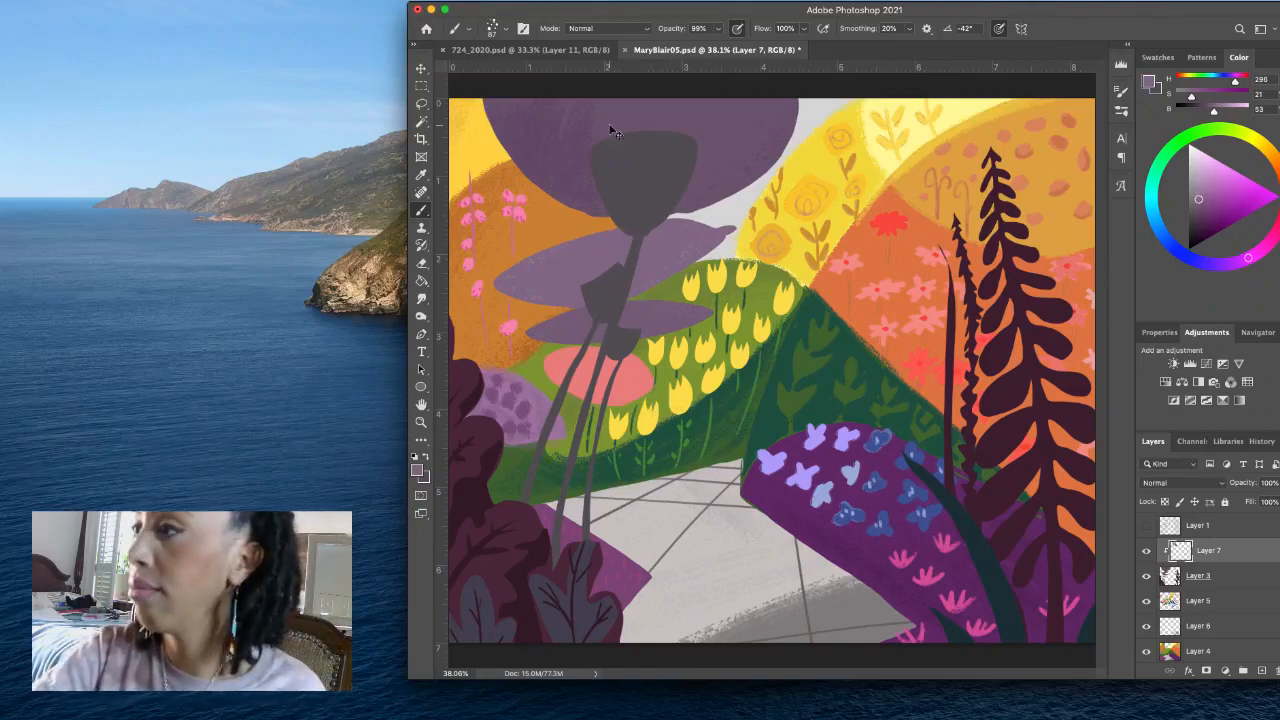
# - Switch to the drawing brush at 25 px and darken the purple to H 296, S 31, B 32
pyautogui.click(492, 28)
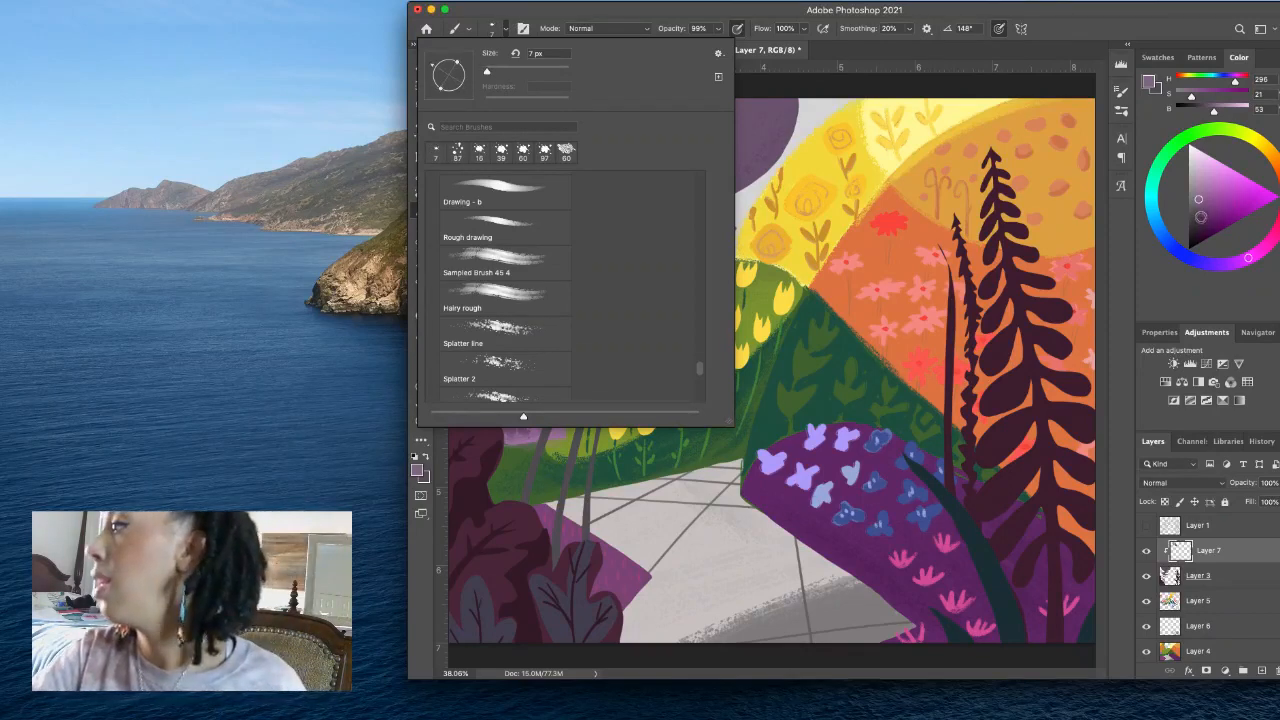
pyautogui.click(1201, 218)
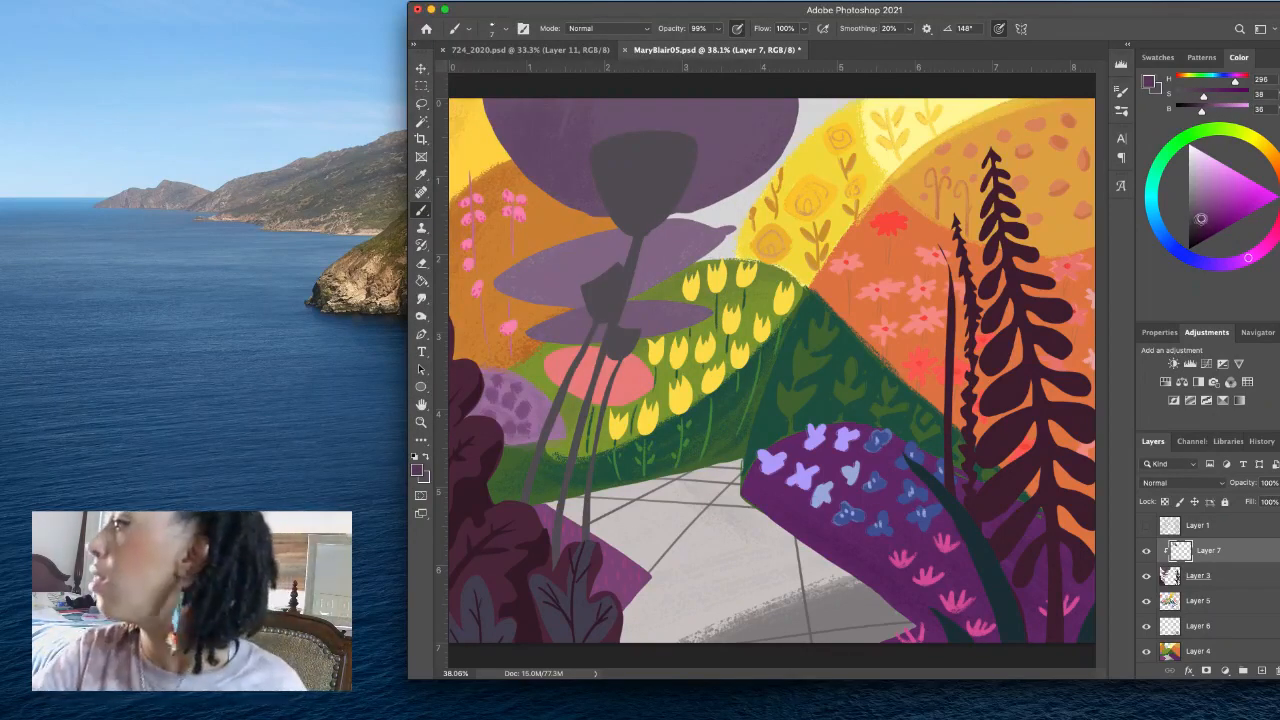
pyautogui.click(1197, 219)
pyautogui.click(1197, 213)
pyautogui.click(1196, 211)
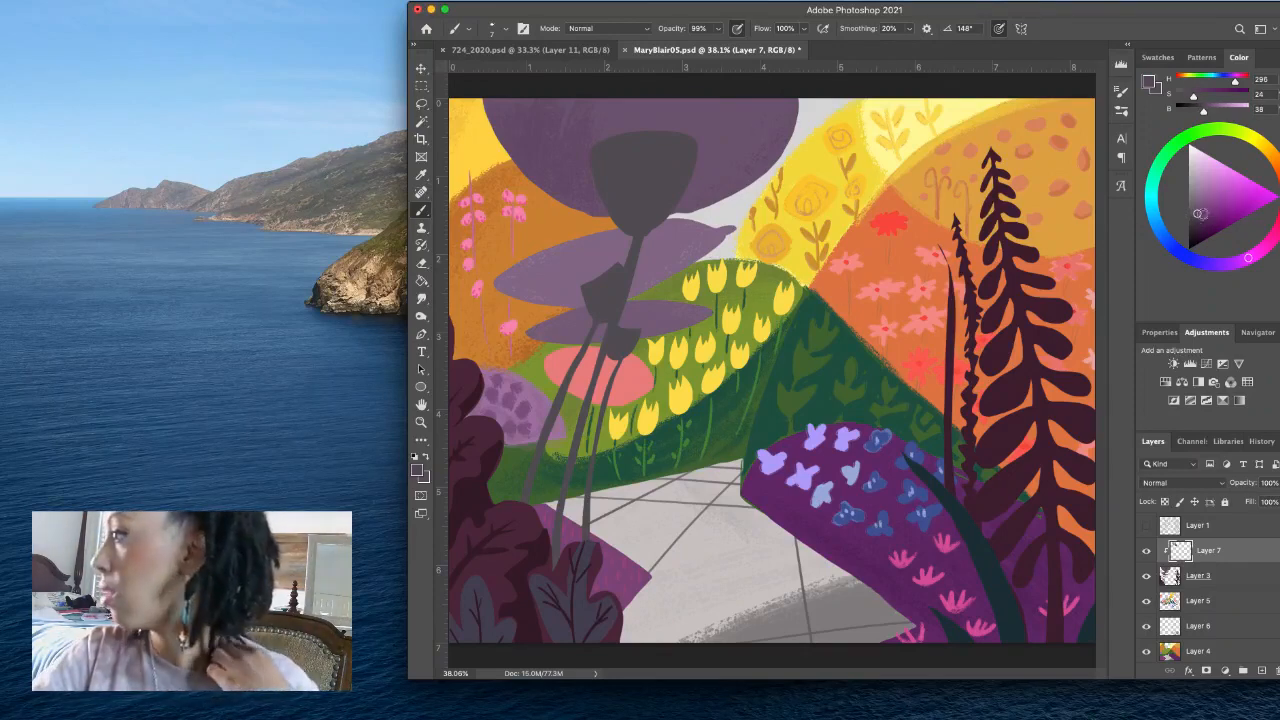
pyautogui.click(1194, 209)
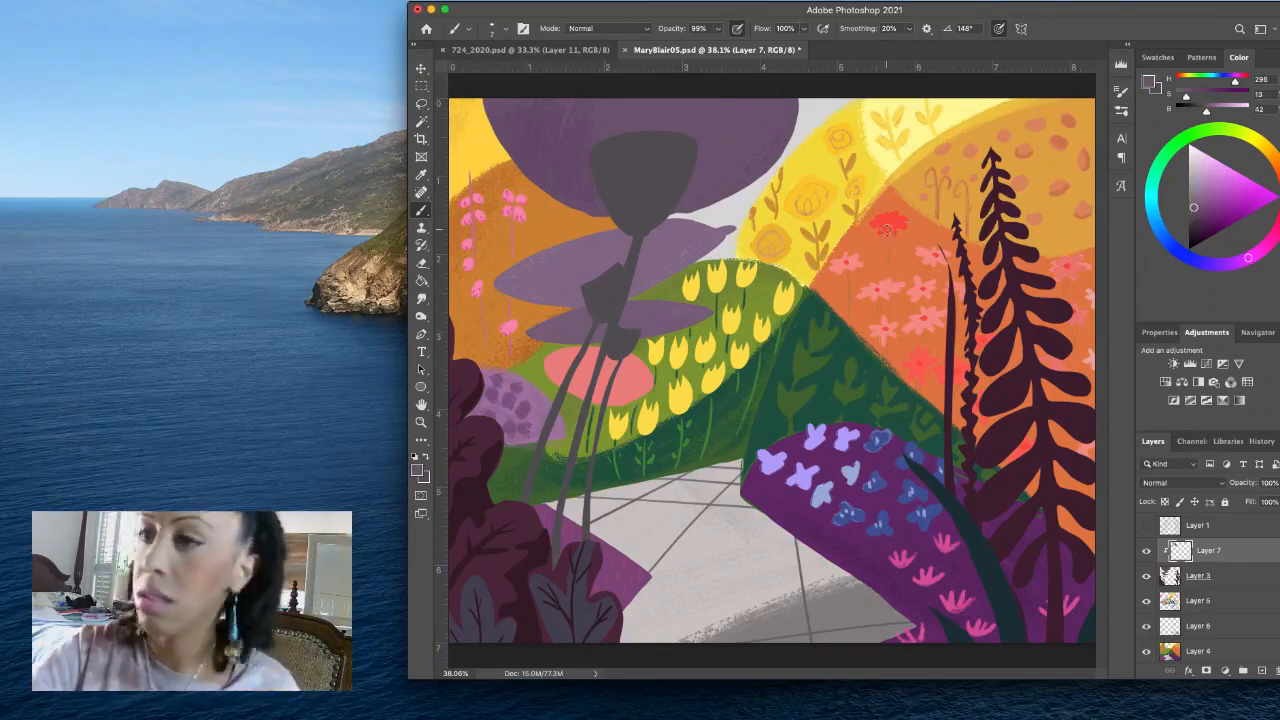
pyautogui.click(1193, 210)
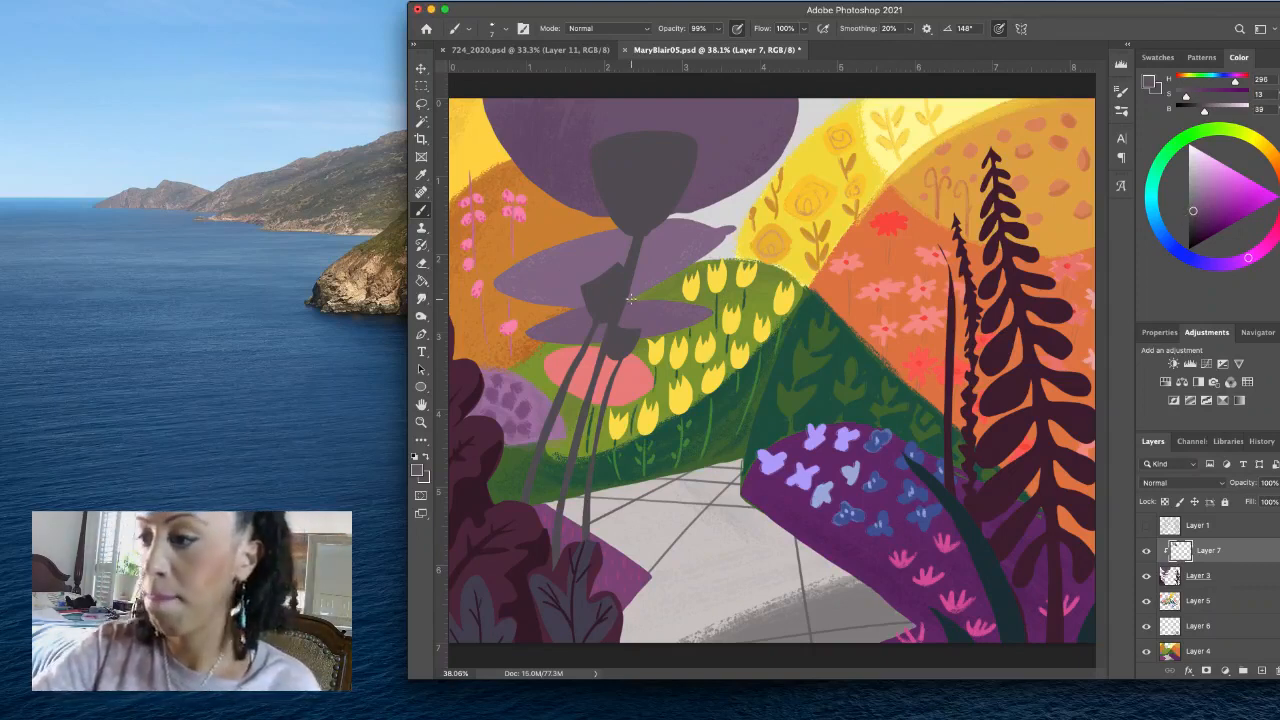
pyautogui.click(1194, 215)
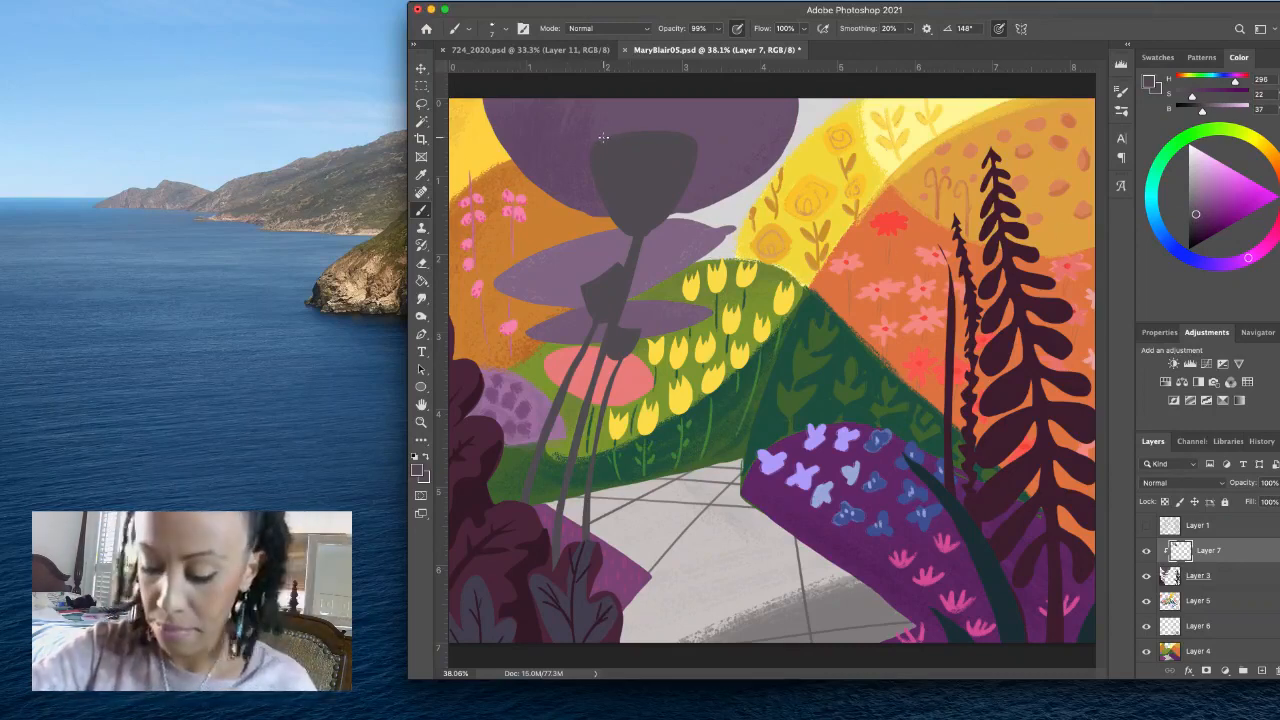
pyautogui.moveTo(602, 135); pyautogui.dragTo(619, 149)
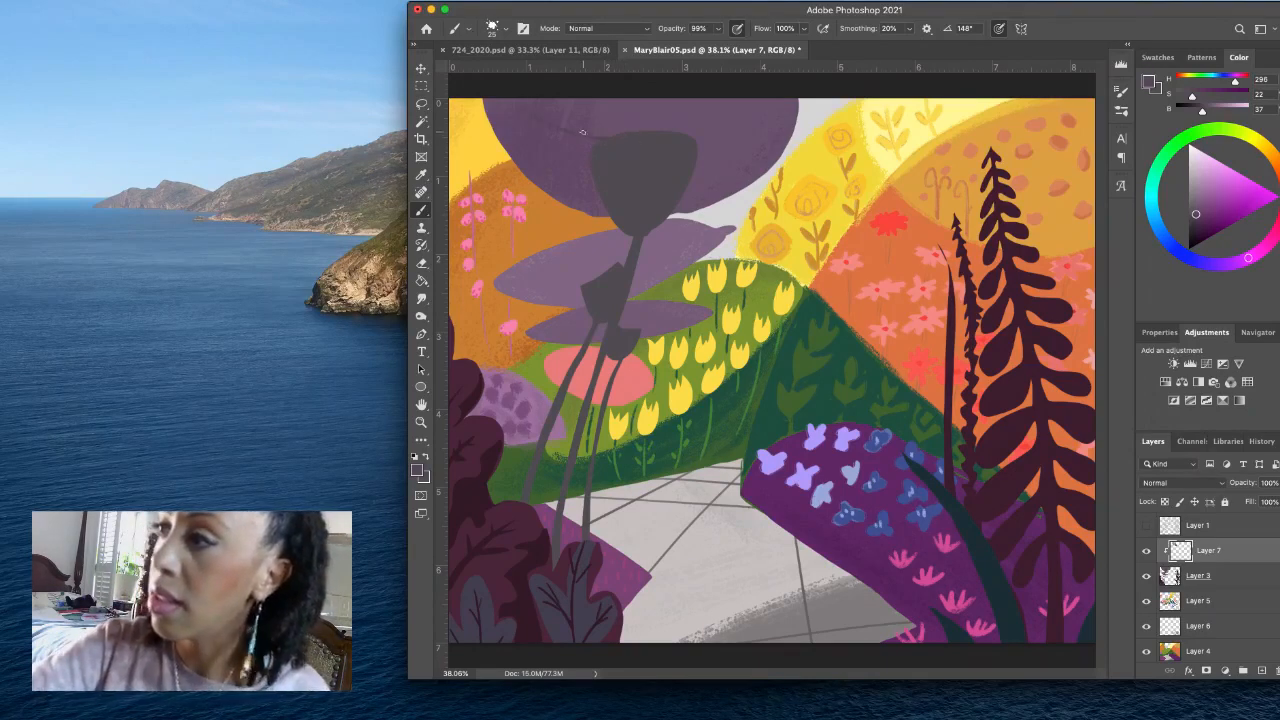
pyautogui.click(1197, 220)
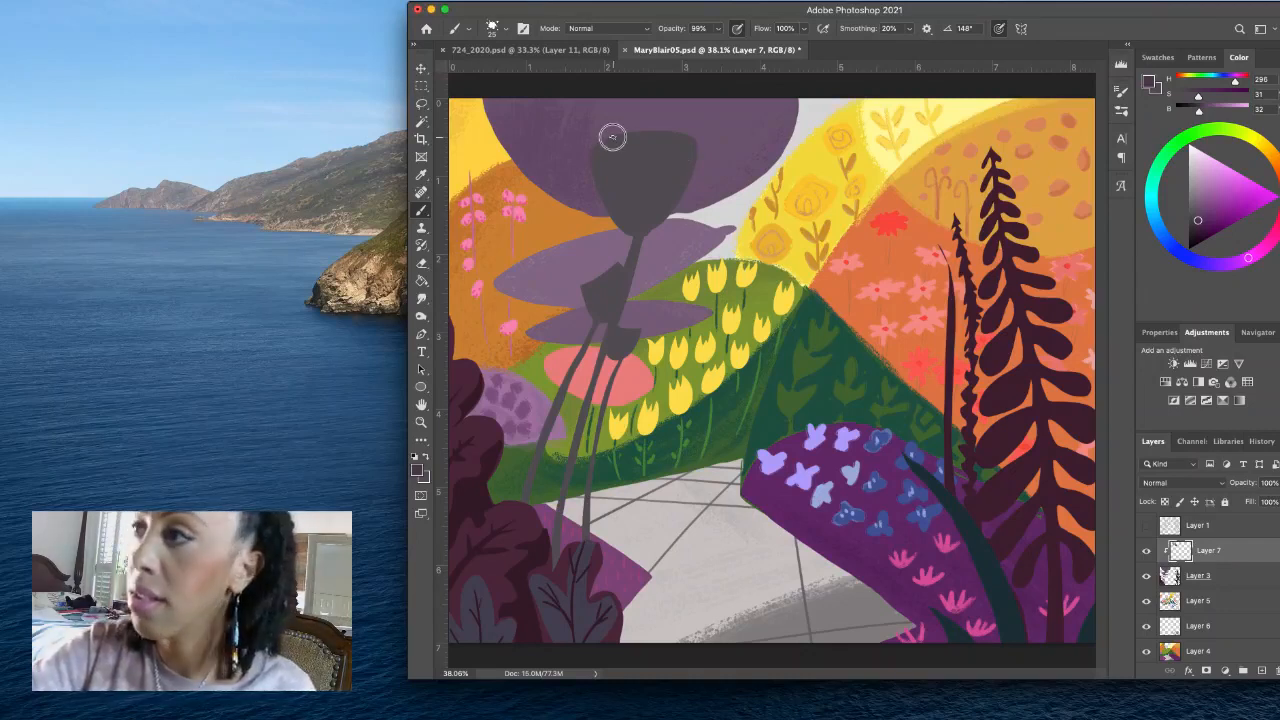
# - Paint curved dark purple veins radiating from the trunk's crown across both sides of the large canopy, redoing the misplaced strokes
pyautogui.moveTo(612, 137); pyautogui.dragTo(520, 105)
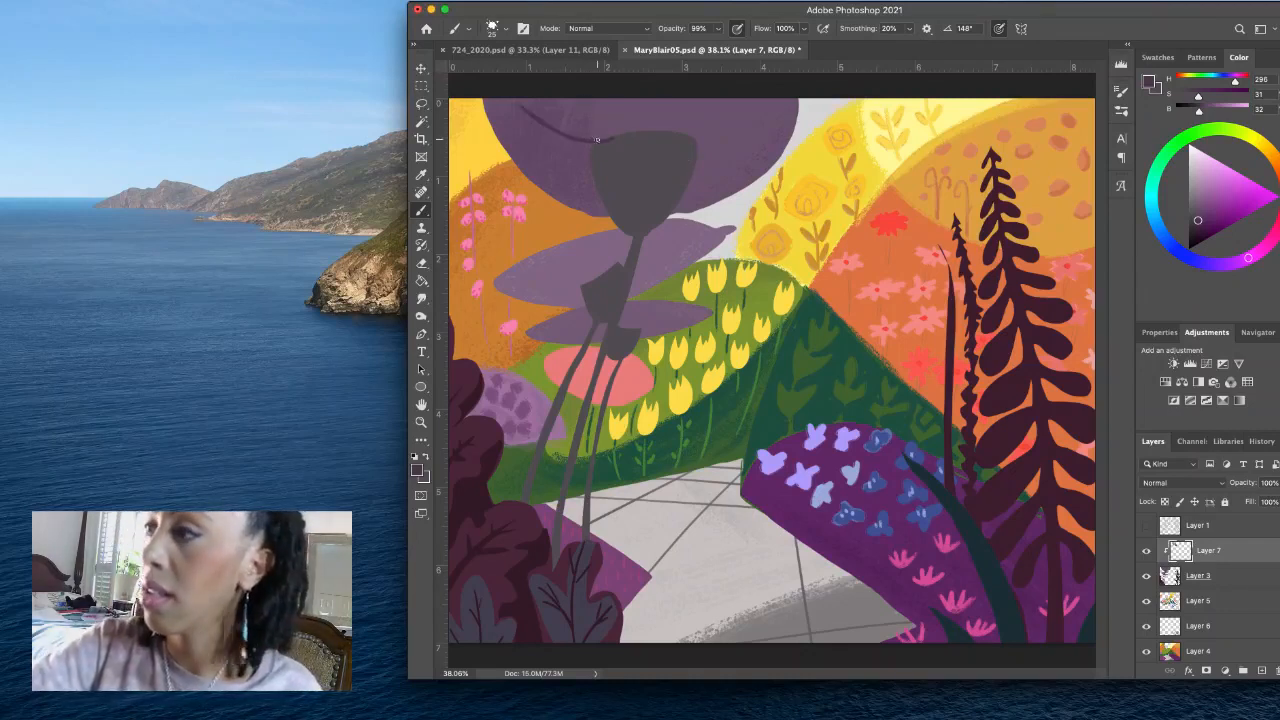
pyautogui.moveTo(590, 157); pyautogui.dragTo(498, 137)
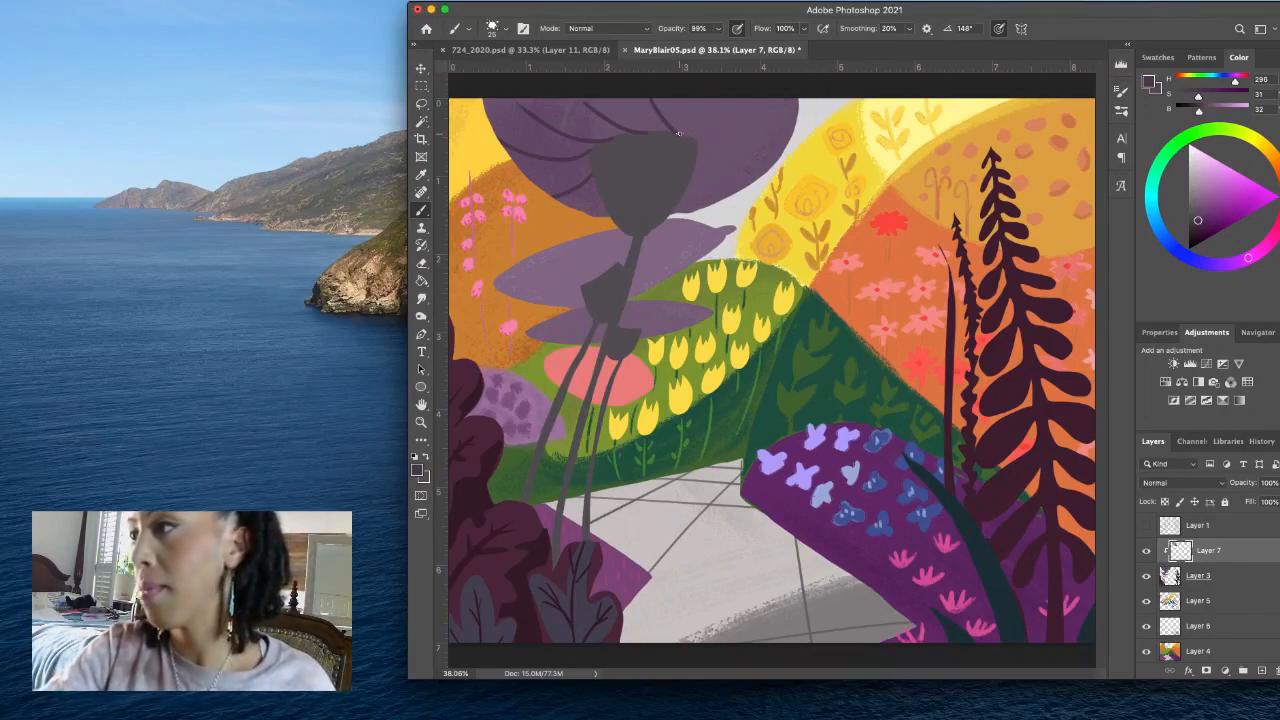
pyautogui.press('super+z')
pyautogui.press('super+z')
pyautogui.press('super+z')
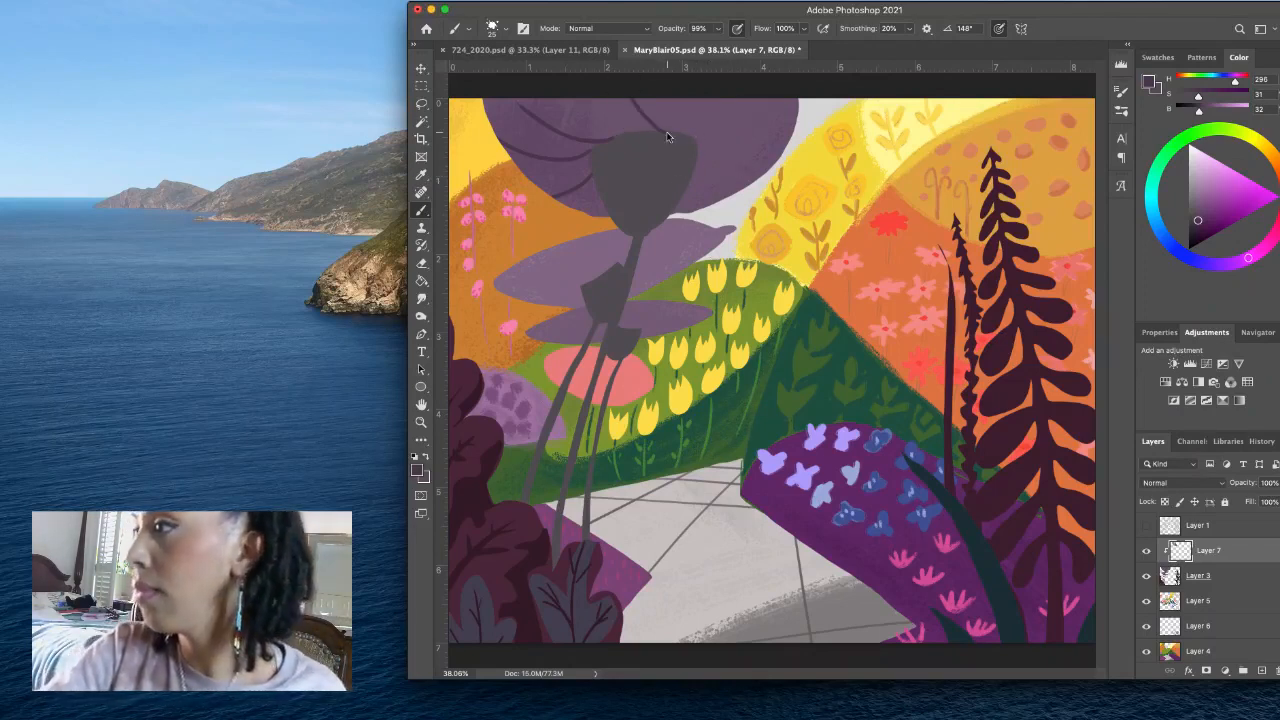
pyautogui.moveTo(663, 131); pyautogui.dragTo(782, 100)
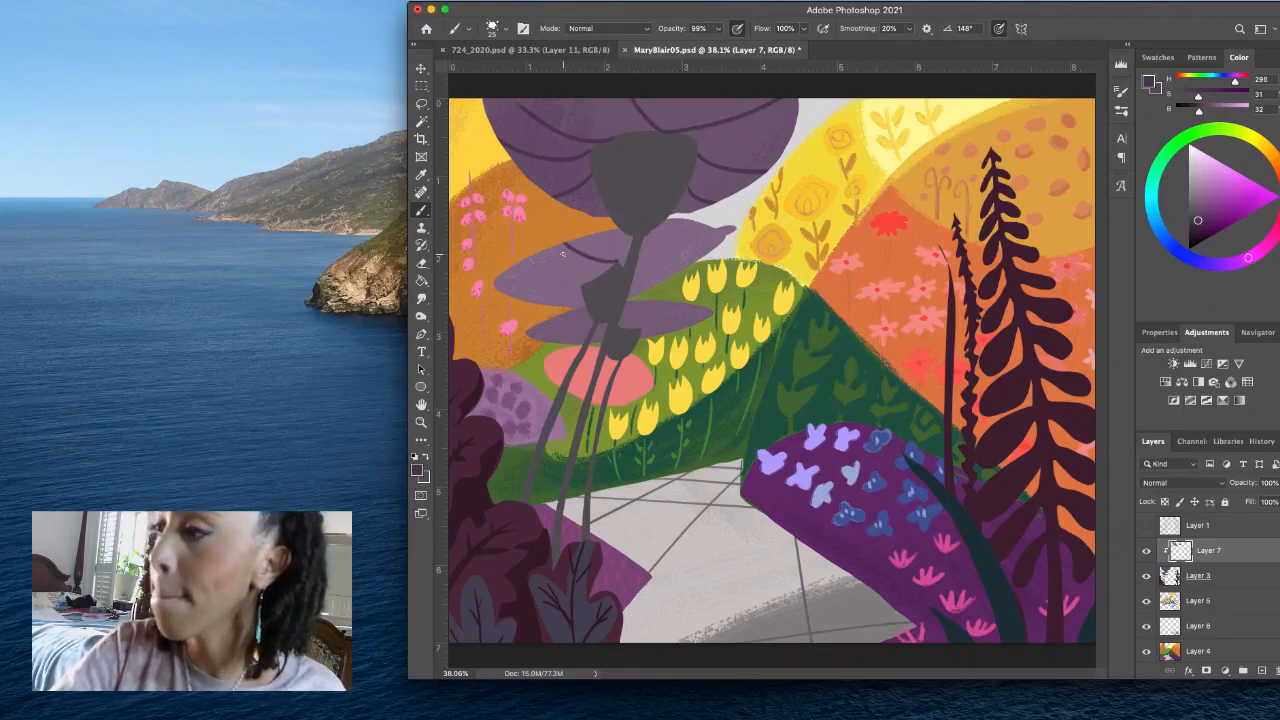
# - Paint curved dark purple veins across both sides of the middle canopy, undoing and redoing the misplaced strokes
pyautogui.press('super+z')
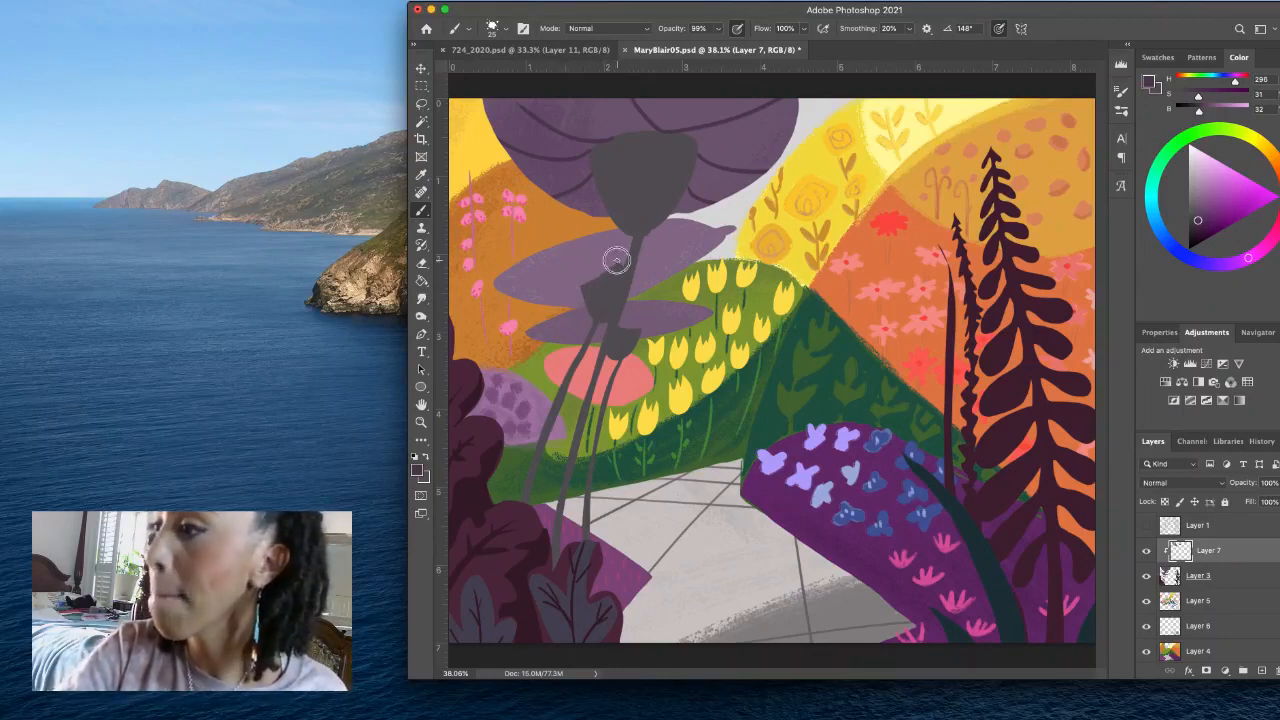
pyautogui.moveTo(617, 263)
pyautogui.mouseDown()
pyautogui.moveTo(587, 249)
pyautogui.moveTo(525, 285)
pyautogui.mouseUp()
pyautogui.press('super+z')
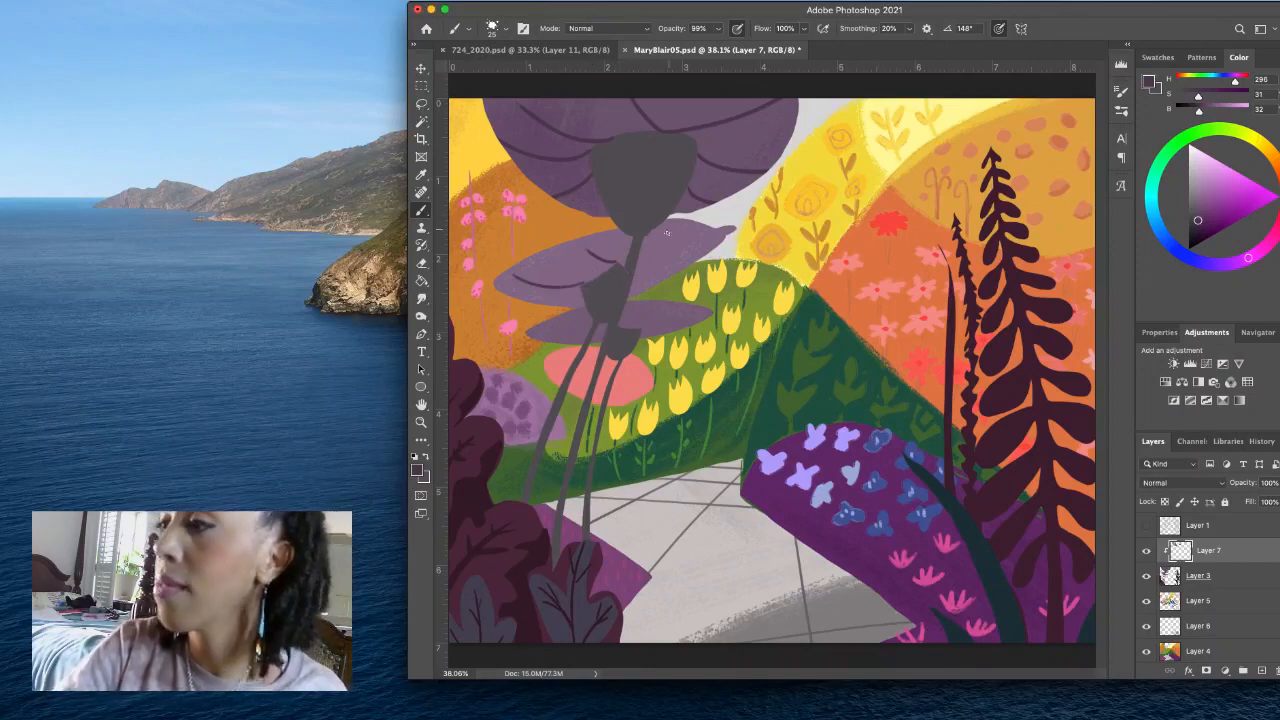
pyautogui.press('super+z')
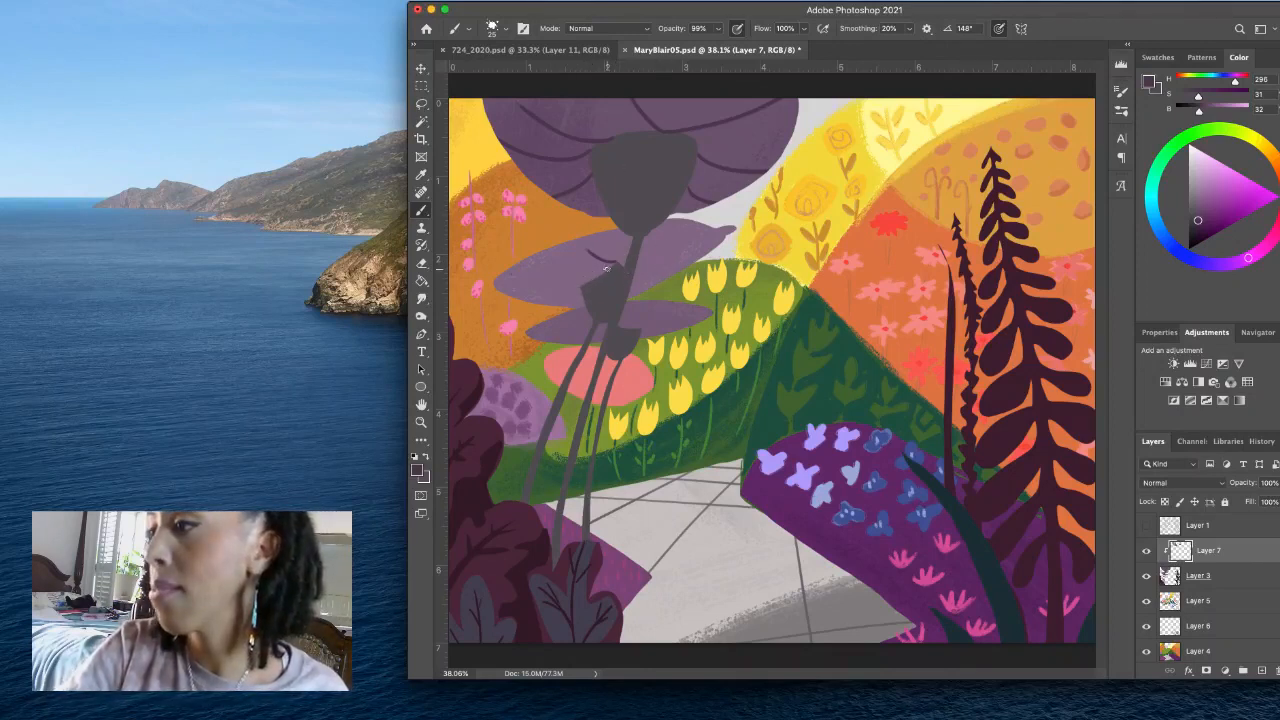
pyautogui.moveTo(587, 284); pyautogui.dragTo(532, 284)
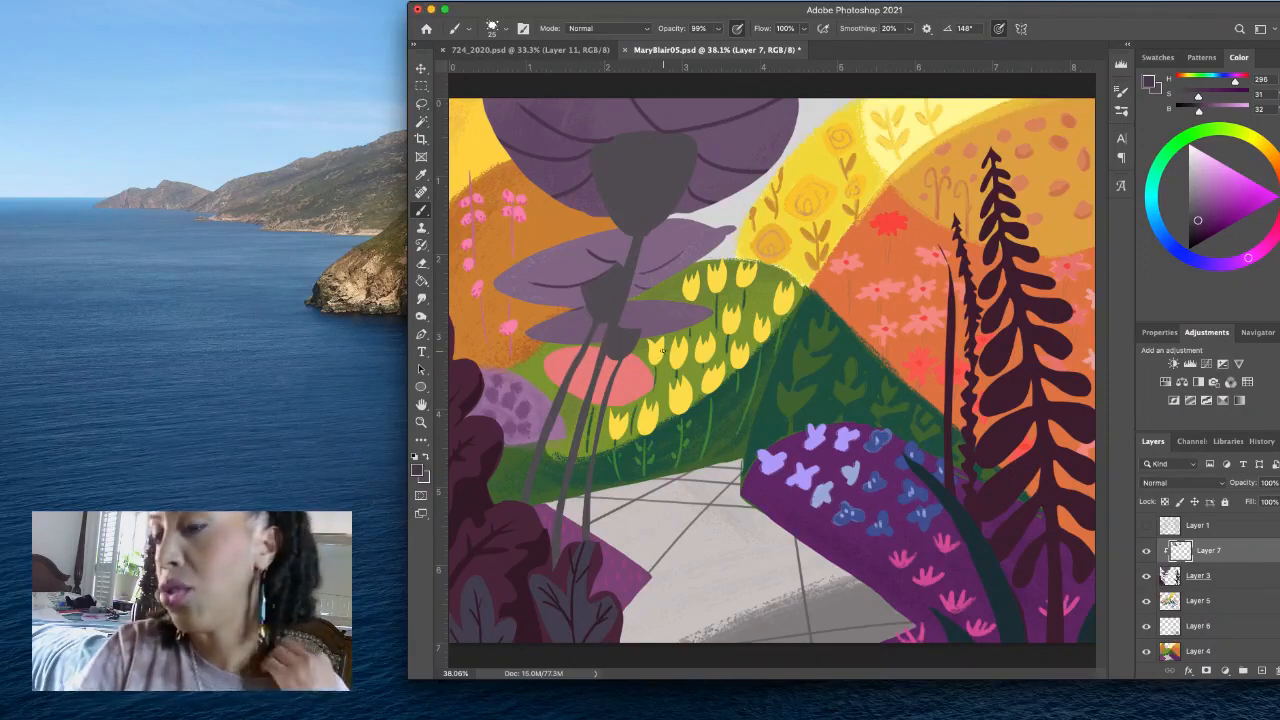
pyautogui.keyDown('alt'); pyautogui.click(626, 190); pyautogui.keyUp('alt')
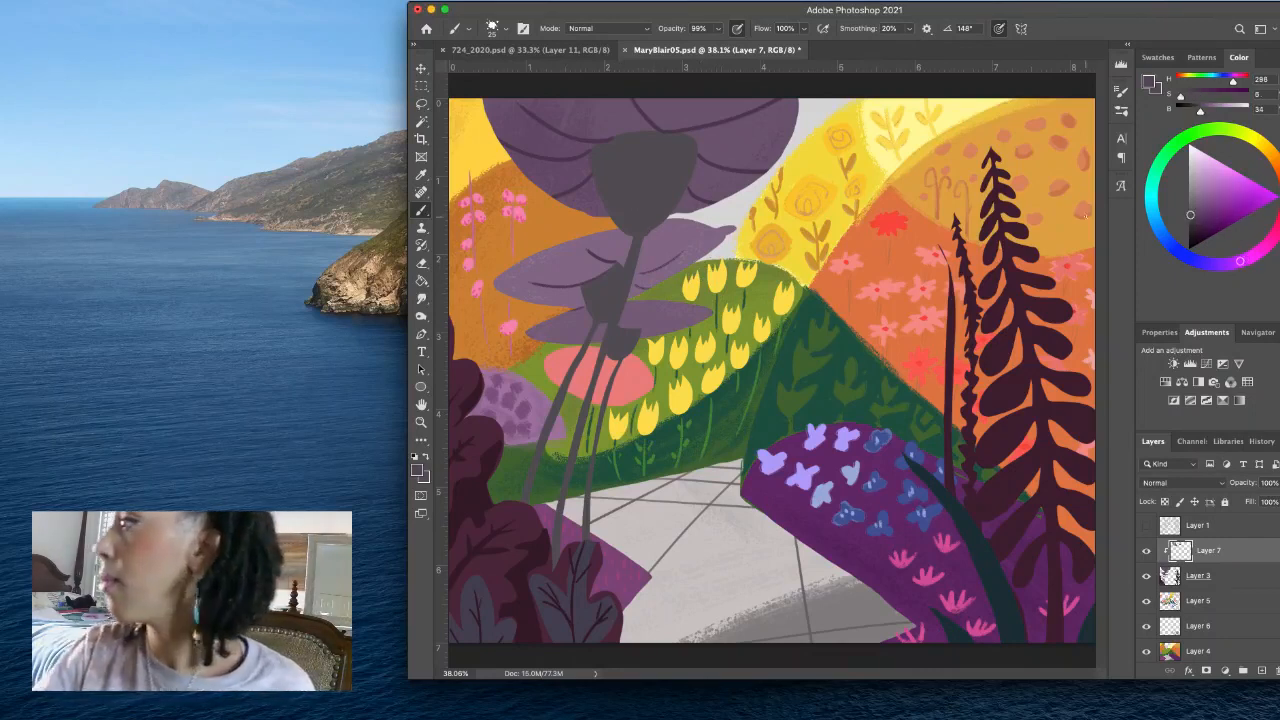
pyautogui.click(1190, 227)
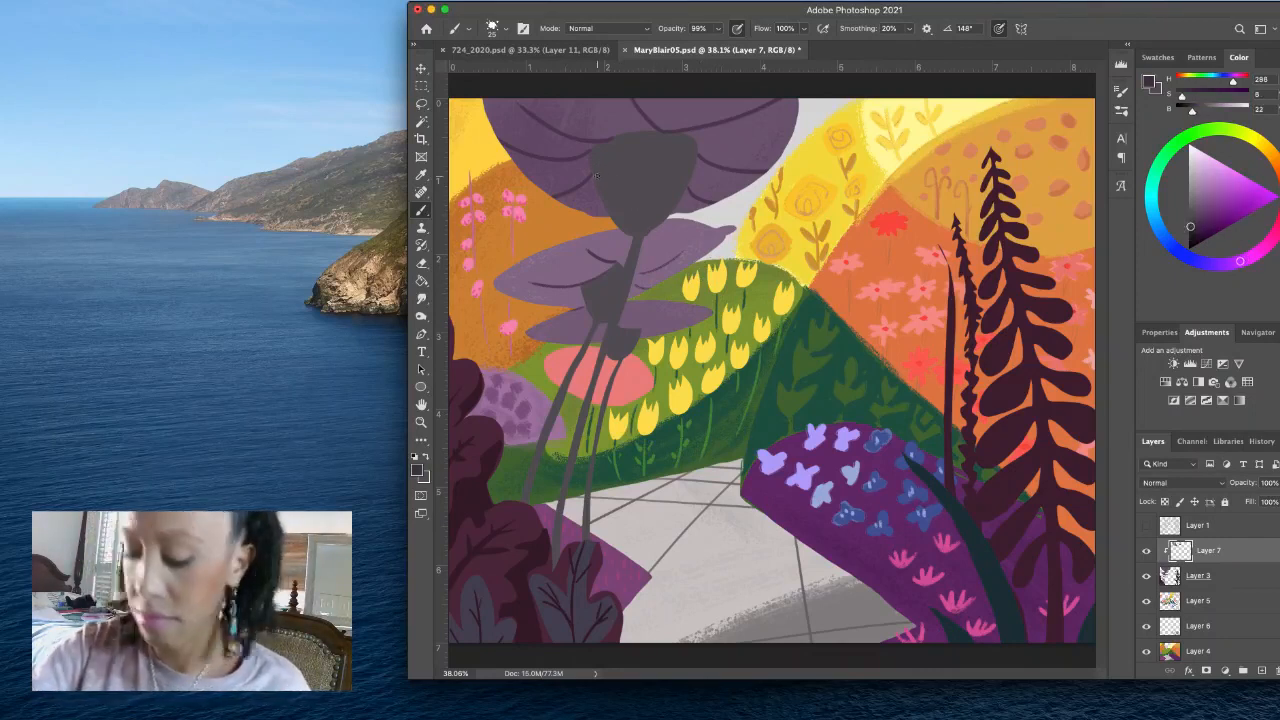
pyautogui.moveTo(604, 173)
pyautogui.mouseDown()
pyautogui.moveTo(592, 160)
pyautogui.moveTo(630, 232)
pyautogui.mouseUp()
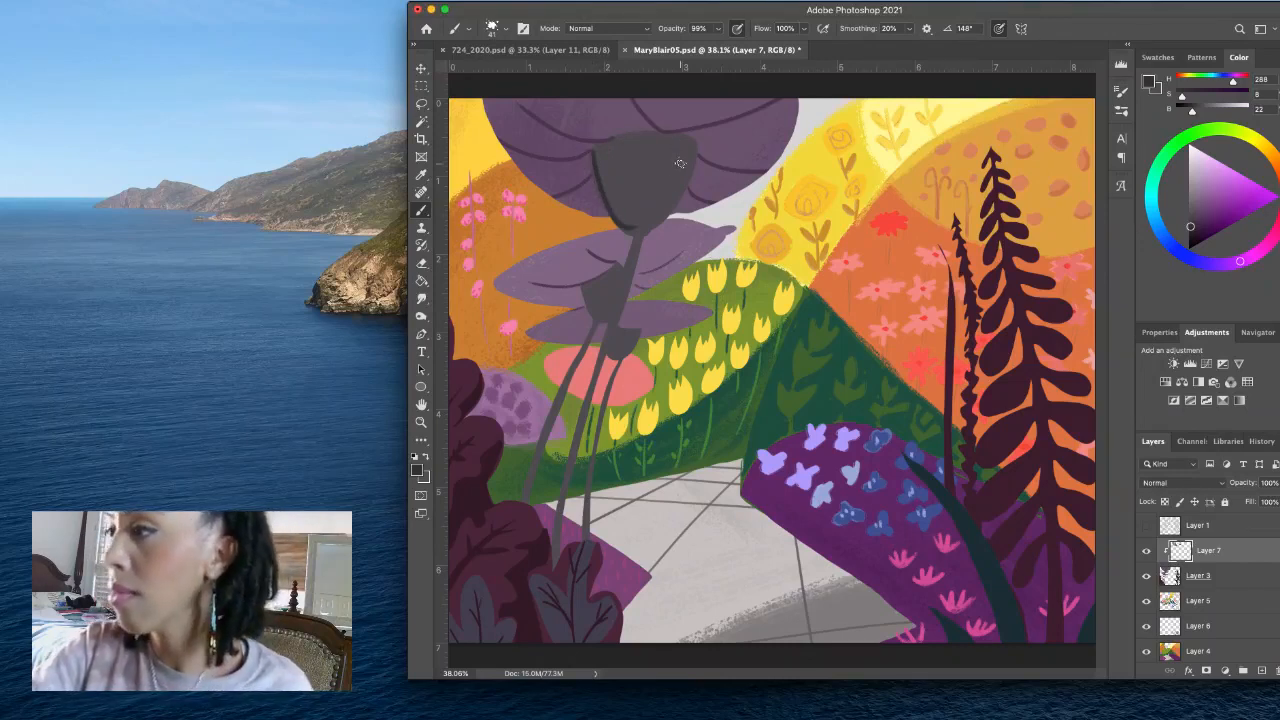
pyautogui.press('super+z')
pyautogui.click(1191, 218)
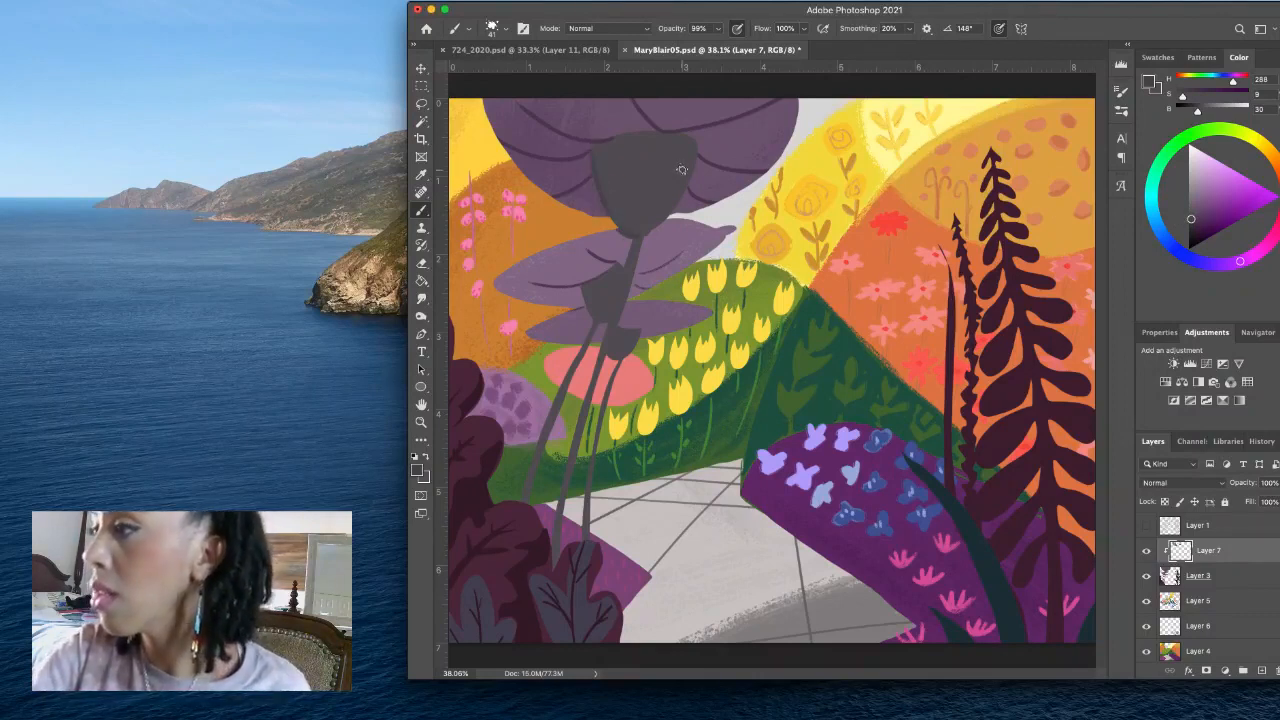
pyautogui.moveTo(594, 150); pyautogui.dragTo(622, 228)
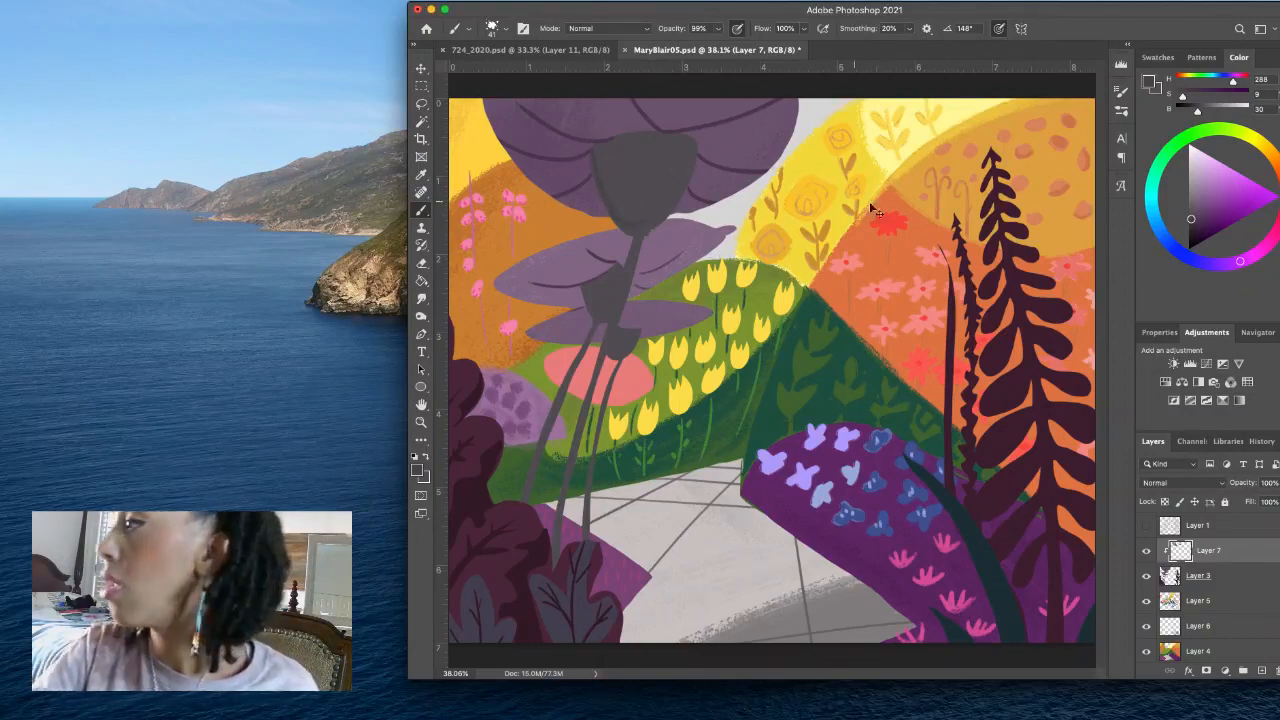
pyautogui.click(1195, 224)
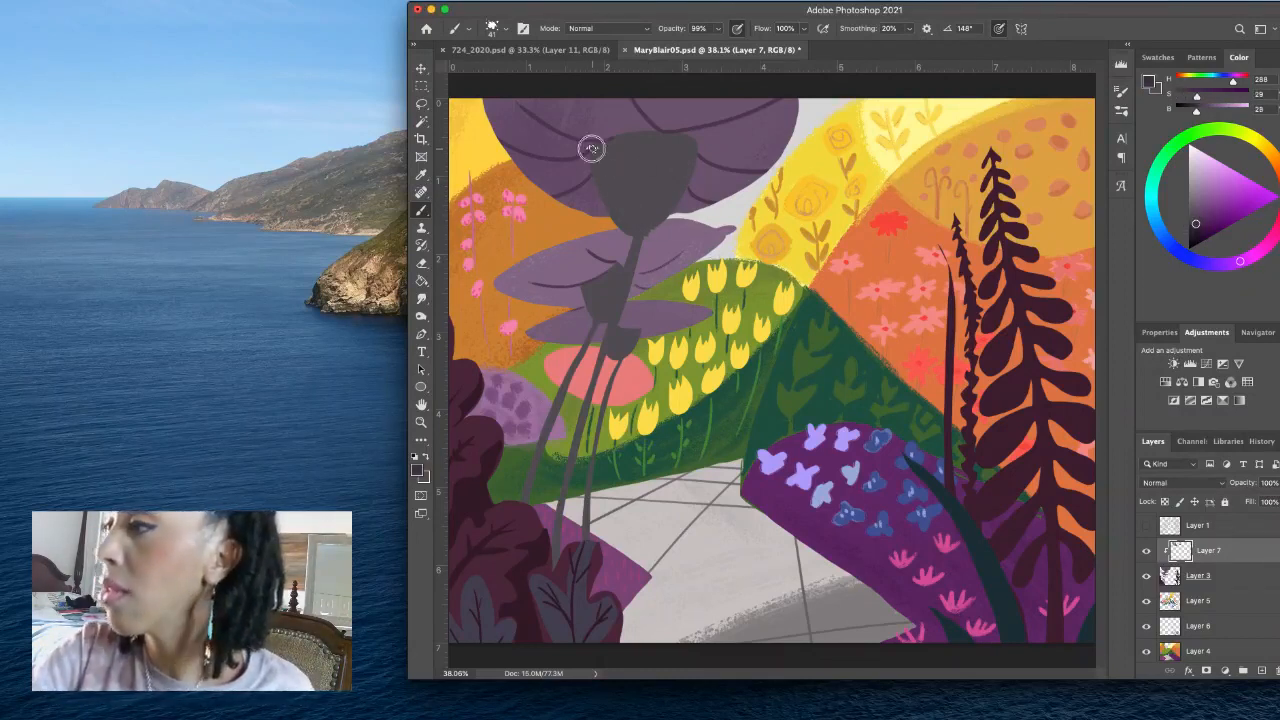
pyautogui.moveTo(592, 149); pyautogui.dragTo(631, 227)
pyautogui.press('super+z')
pyautogui.click(1193, 227)
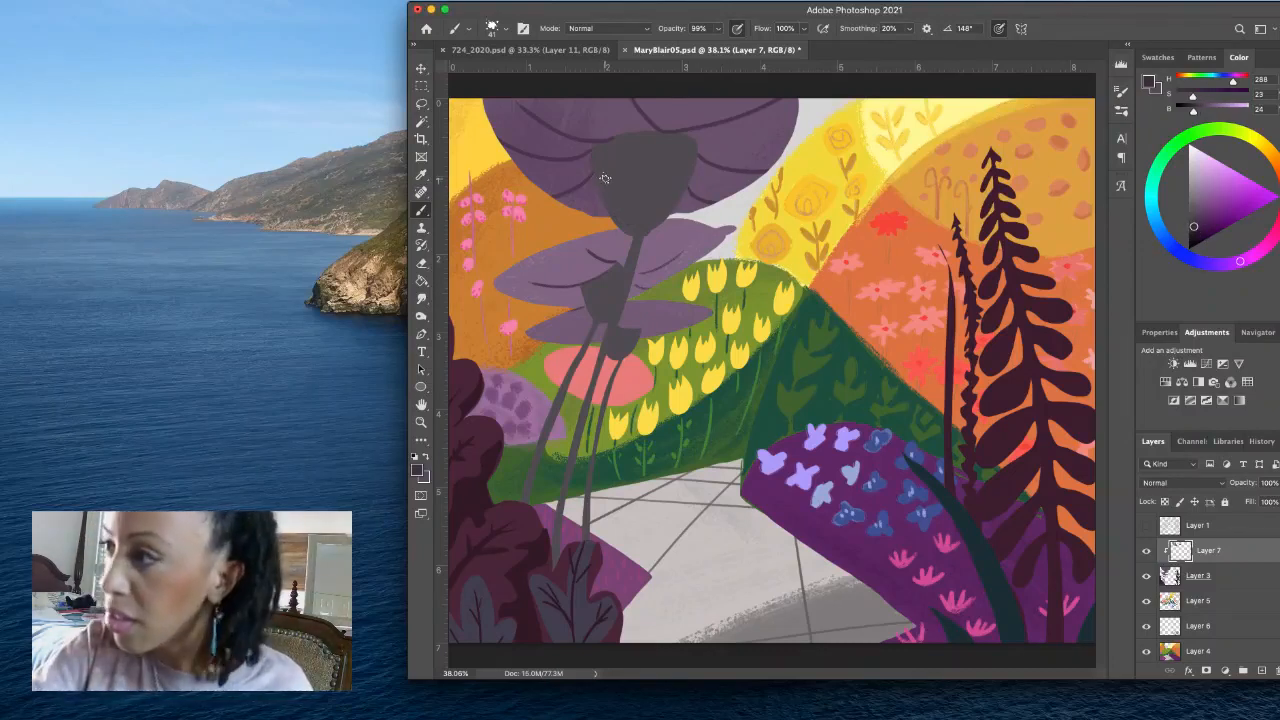
pyautogui.moveTo(604, 178)
pyautogui.mouseDown()
pyautogui.moveTo(622, 178)
pyautogui.moveTo(628, 222)
pyautogui.mouseUp()
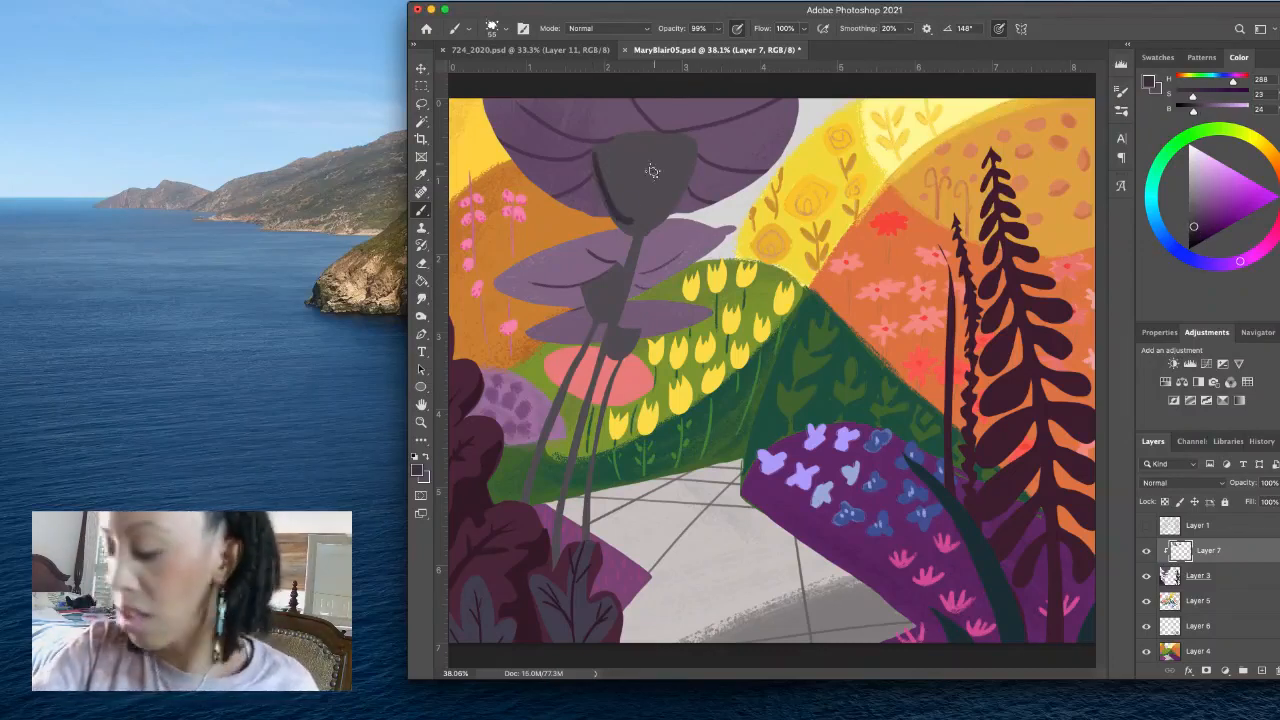
# - Set the brush colour to H 288, S 12, B 22 and shade one edge of the large crown and the smaller crown below
pyautogui.click(1188, 226)
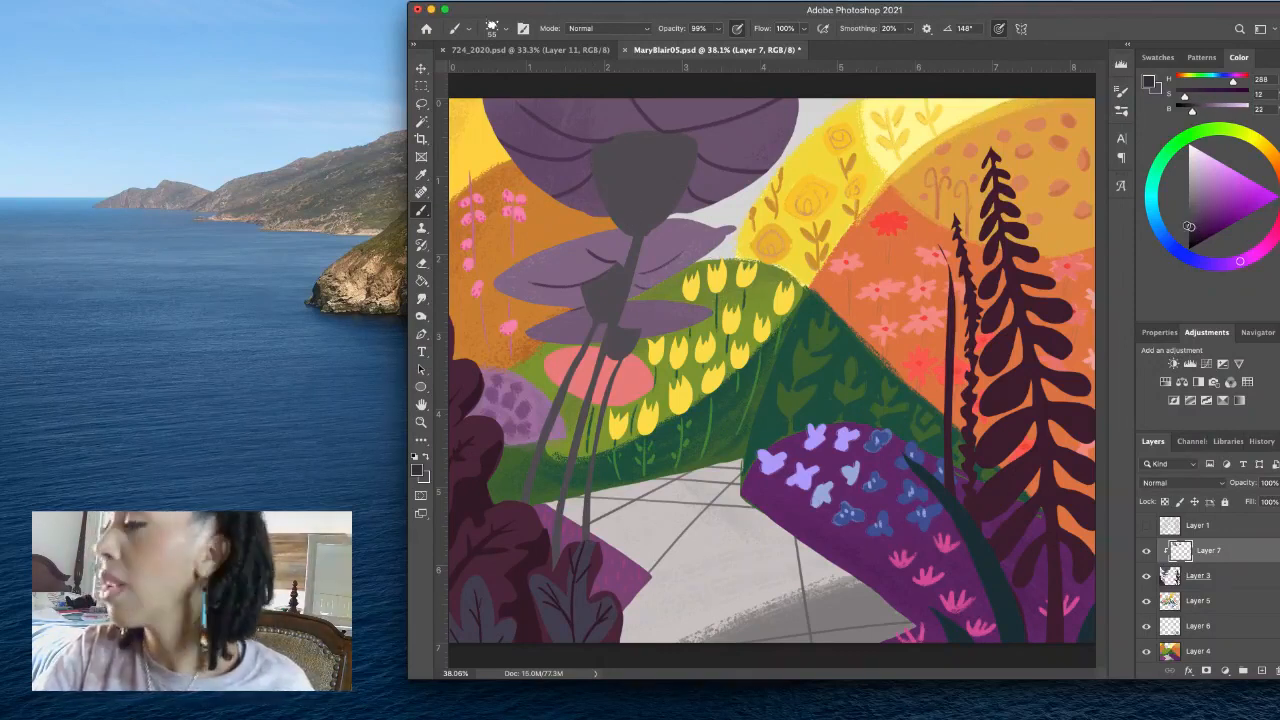
pyautogui.moveTo(590, 146); pyautogui.dragTo(628, 222)
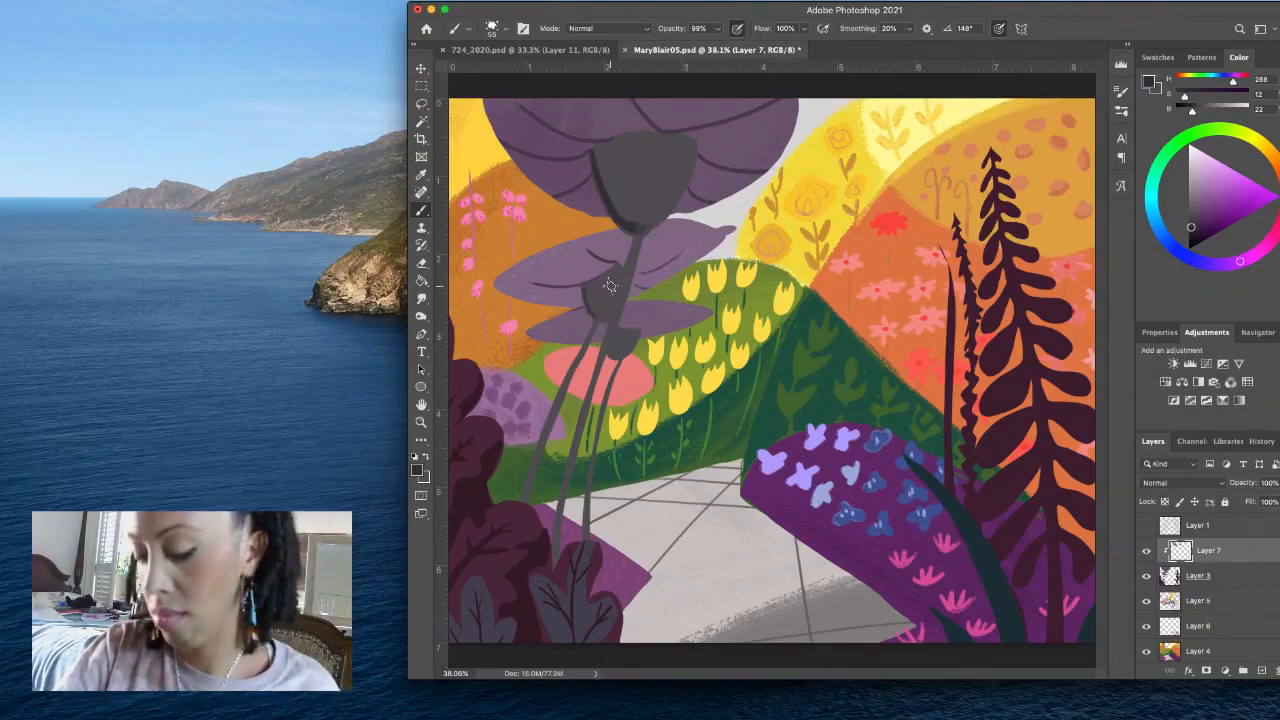
pyautogui.moveTo(594, 299); pyautogui.dragTo(573, 300)
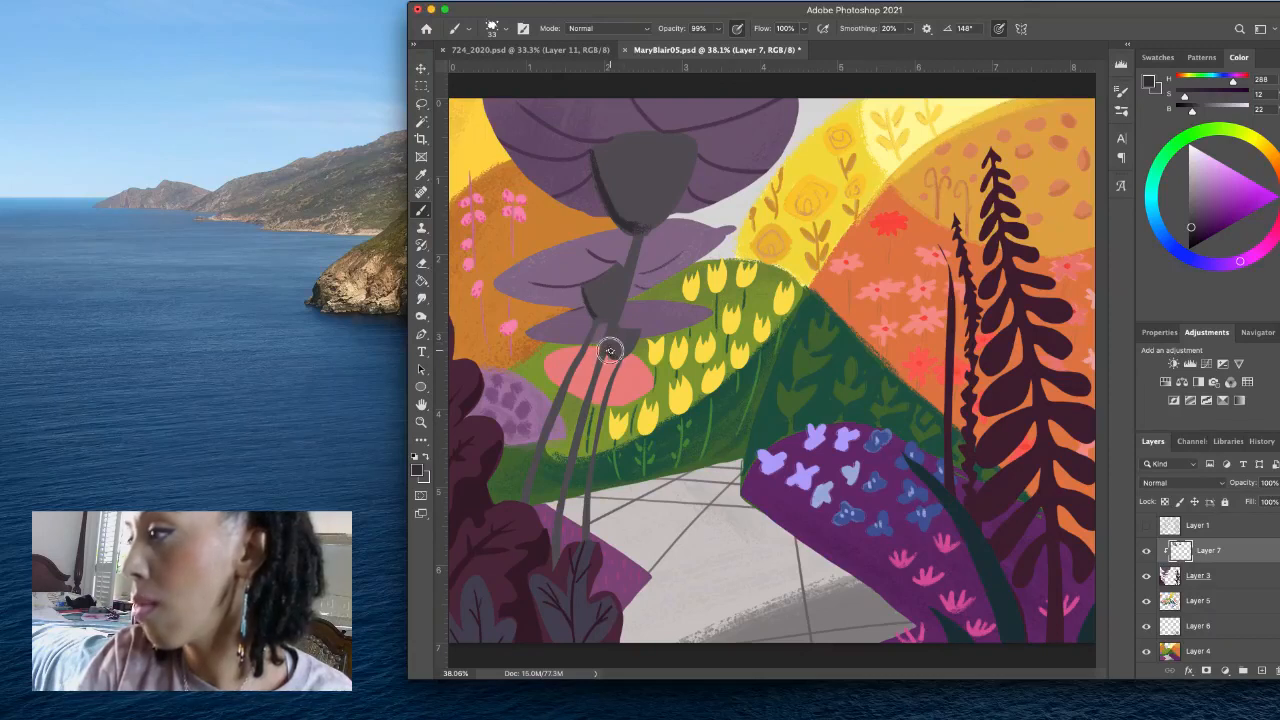
# - Paint dark grey shading along one edge of each of the three slender trunks with the 33 px brush
pyautogui.moveTo(631, 238); pyautogui.dragTo(550, 560)
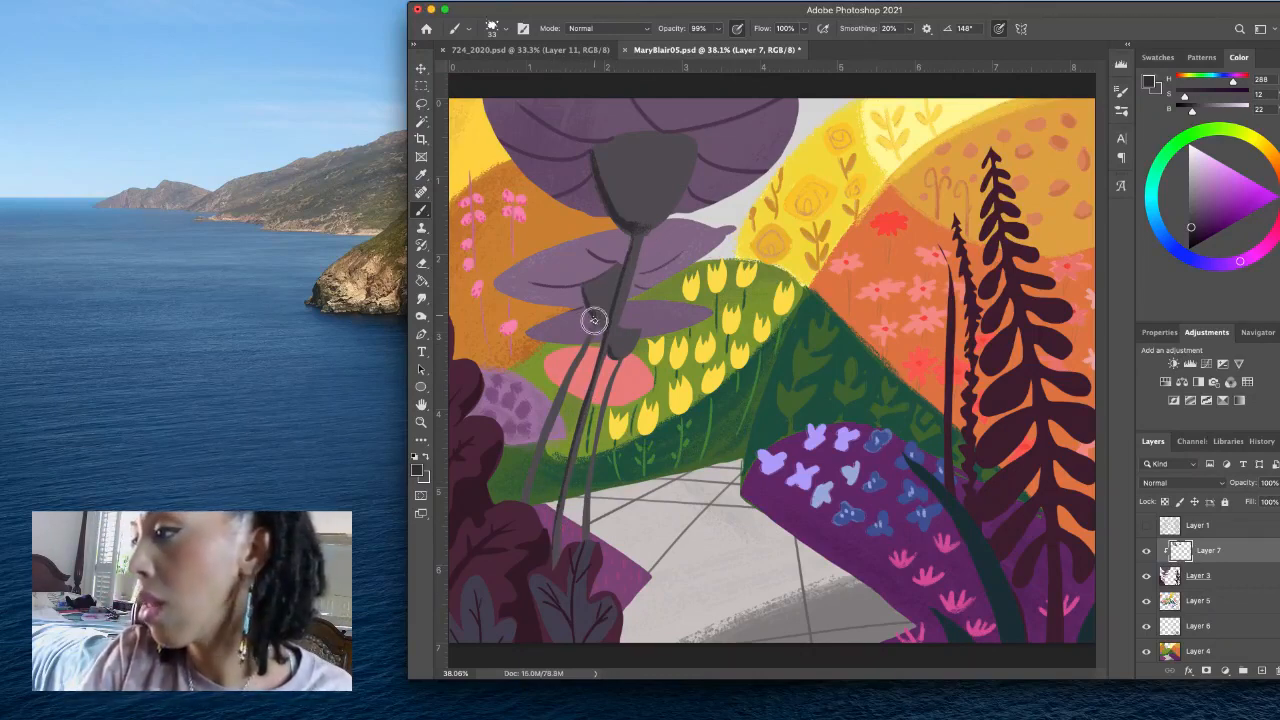
pyautogui.moveTo(596, 321)
pyautogui.mouseDown()
pyautogui.moveTo(541, 426)
pyautogui.moveTo(525, 500)
pyautogui.mouseUp()
pyautogui.moveTo(568, 372); pyautogui.dragTo(524, 493)
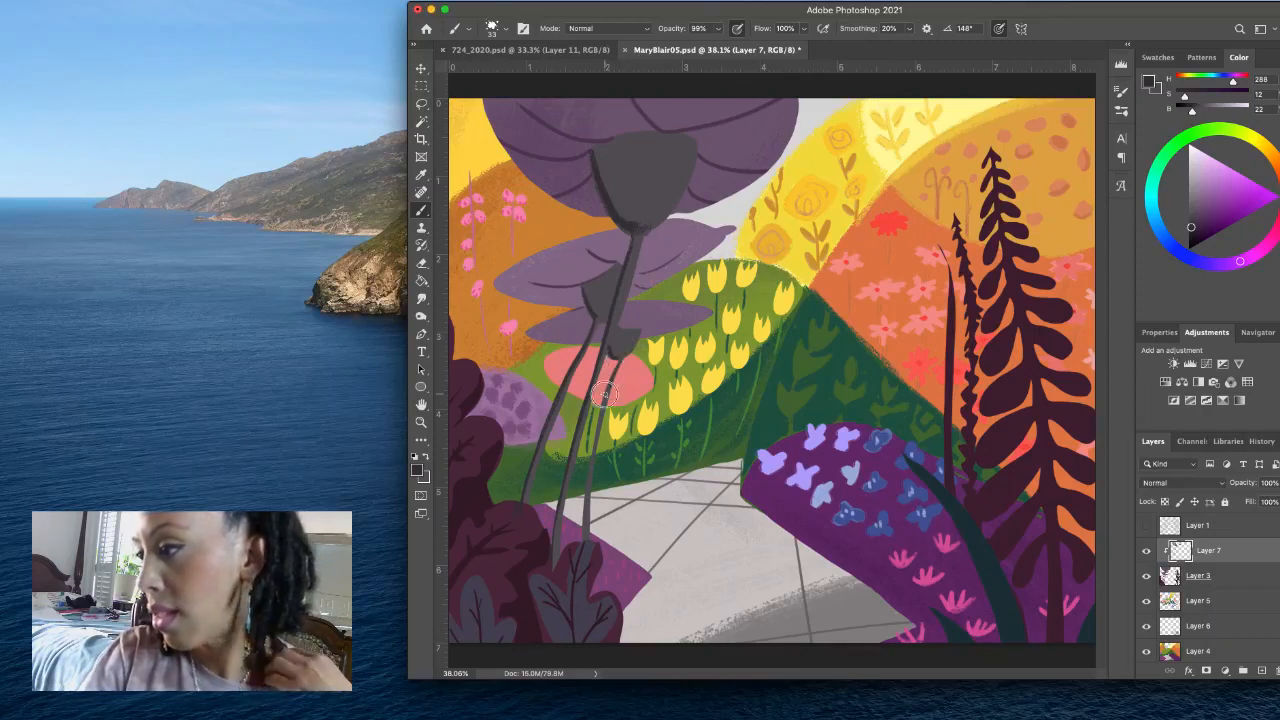
pyautogui.moveTo(604, 395); pyautogui.dragTo(583, 545)
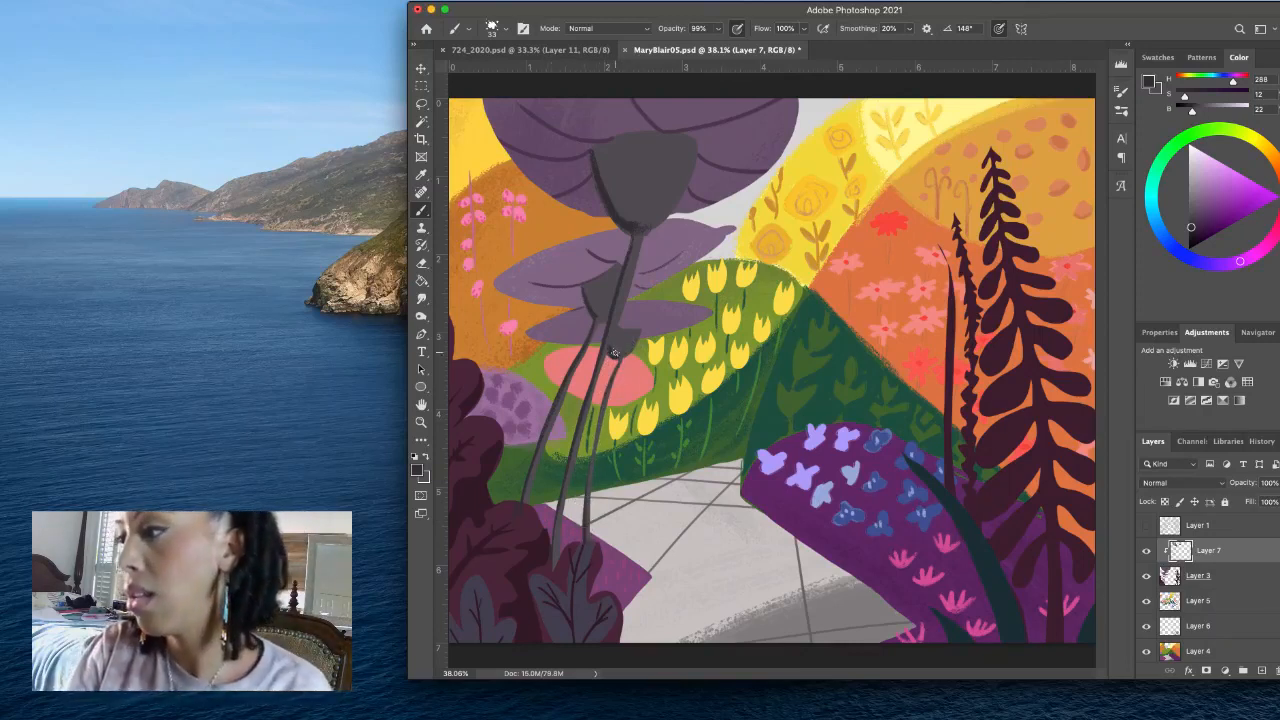
# - On Layer 5, darken the sampled pink to H 2, S 58, B 81 and texture the pink oval behind the trunks with a splatter brush
pyautogui.click(1245, 606)
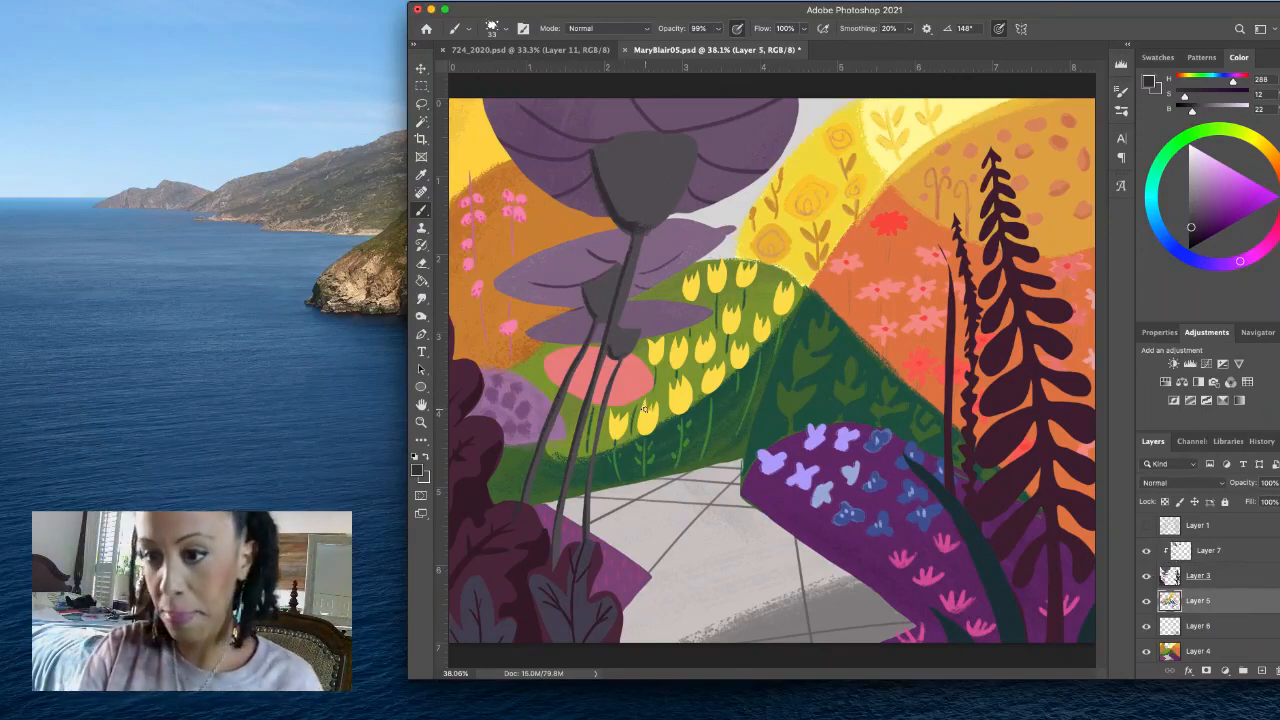
pyautogui.keyDown('alt'); pyautogui.click(643, 379); pyautogui.keyUp('alt')
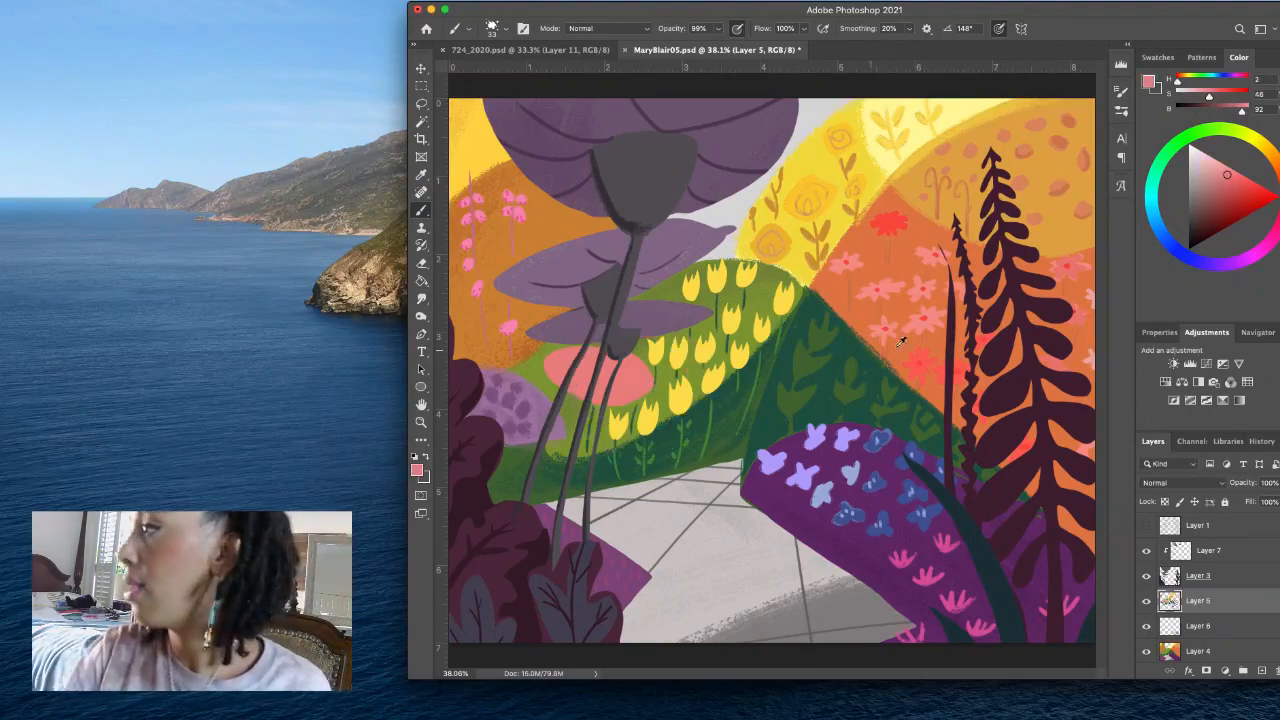
pyautogui.moveTo(1228, 177); pyautogui.dragTo(1231, 188)
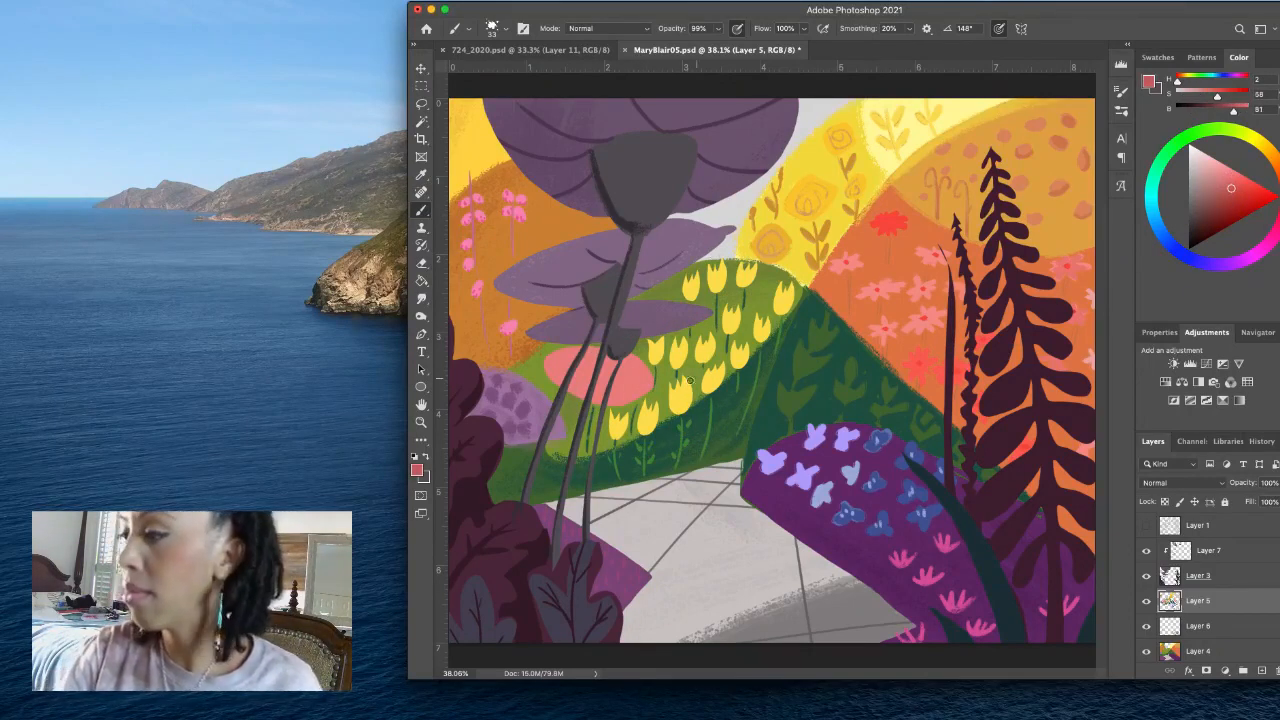
pyautogui.moveTo(633, 380); pyautogui.dragTo(634, 380)
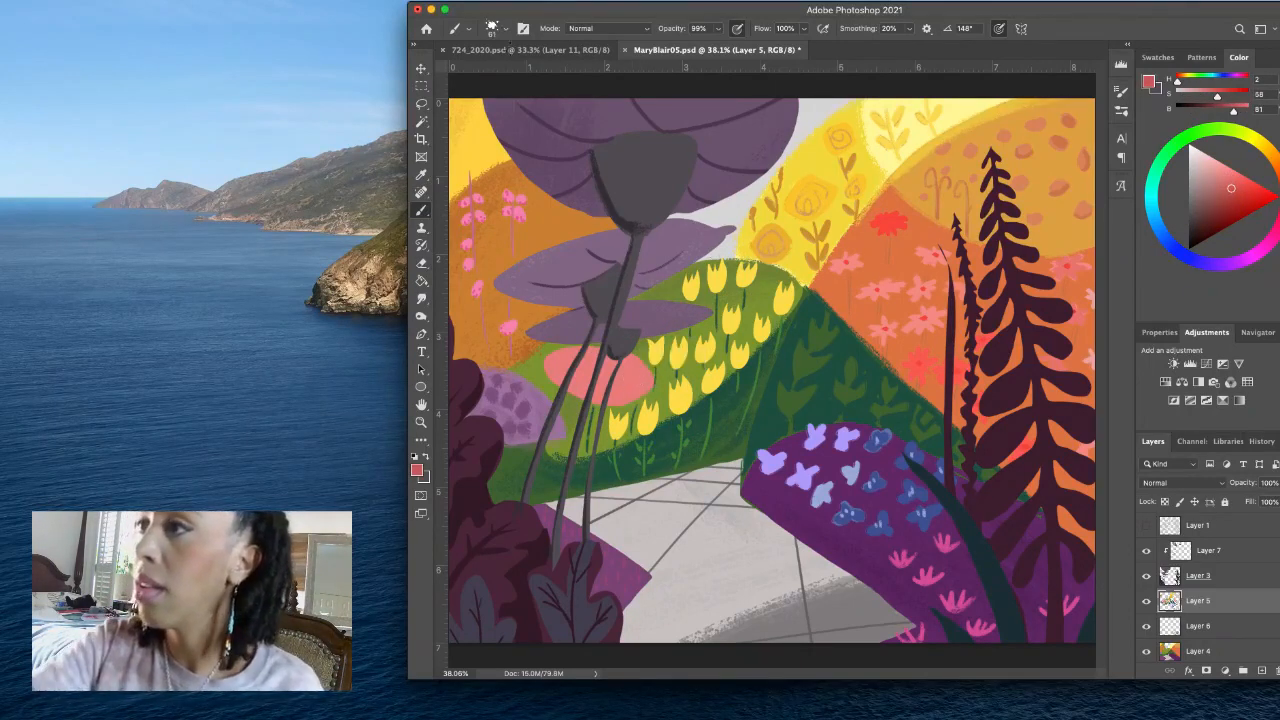
pyautogui.click(505, 30)
pyautogui.click(543, 153)
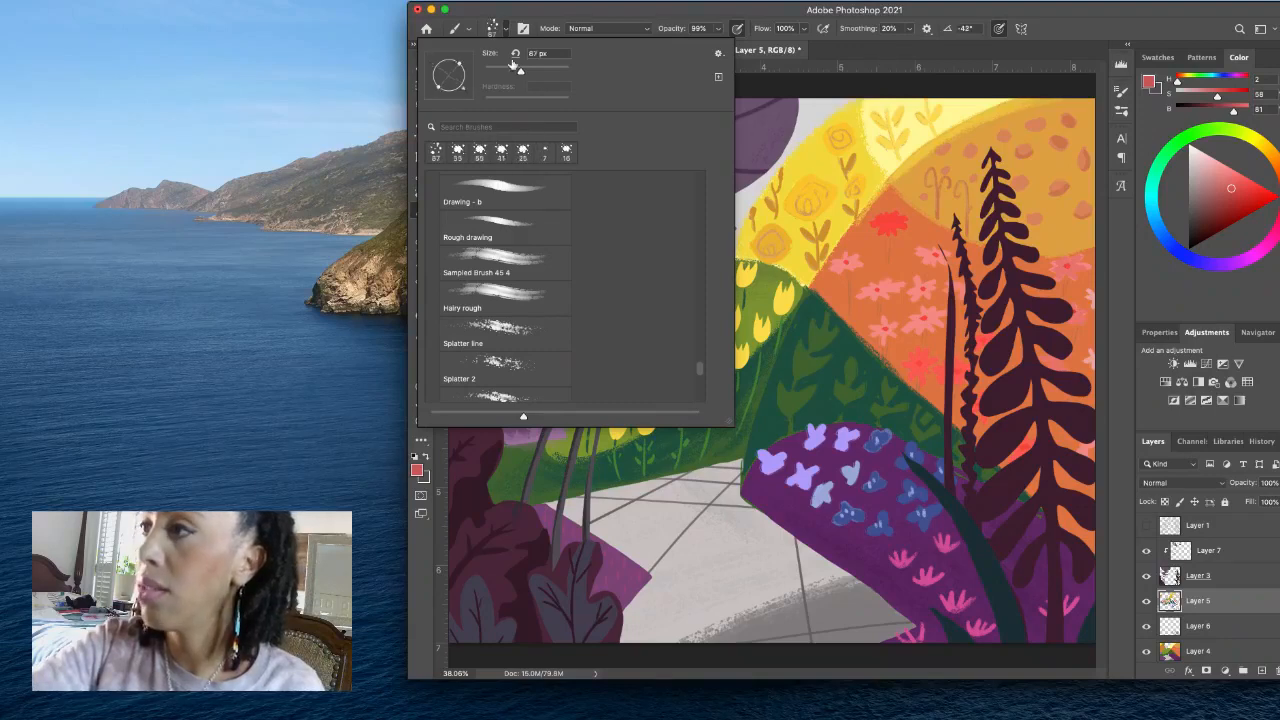
pyautogui.click(506, 31)
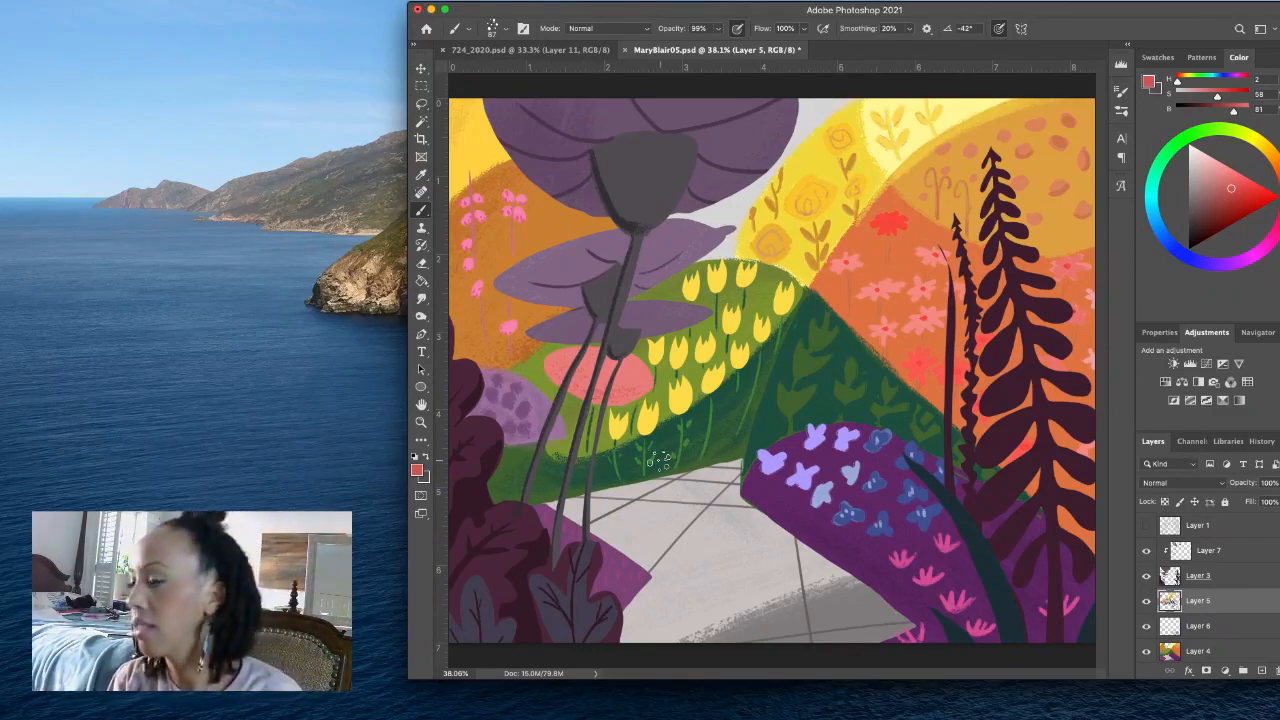
# - On Layer 7, lighten the sampled plum to H 328, S 56, B 45 and splatter the tall plants' lower leaves, undoing the misplaced stroke
pyautogui.click(1248, 577)
pyautogui.click(1260, 556)
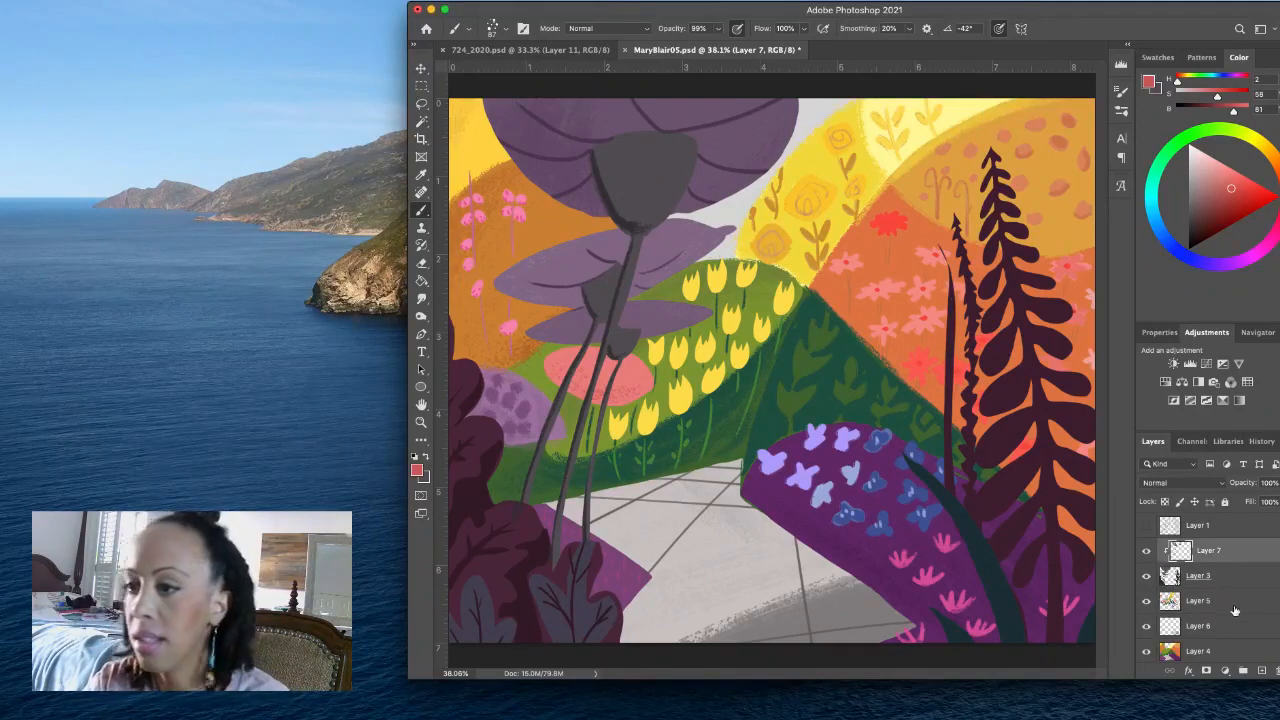
pyautogui.keyDown('alt'); pyautogui.click(1068, 415); pyautogui.keyUp('alt')
pyautogui.click(1211, 215)
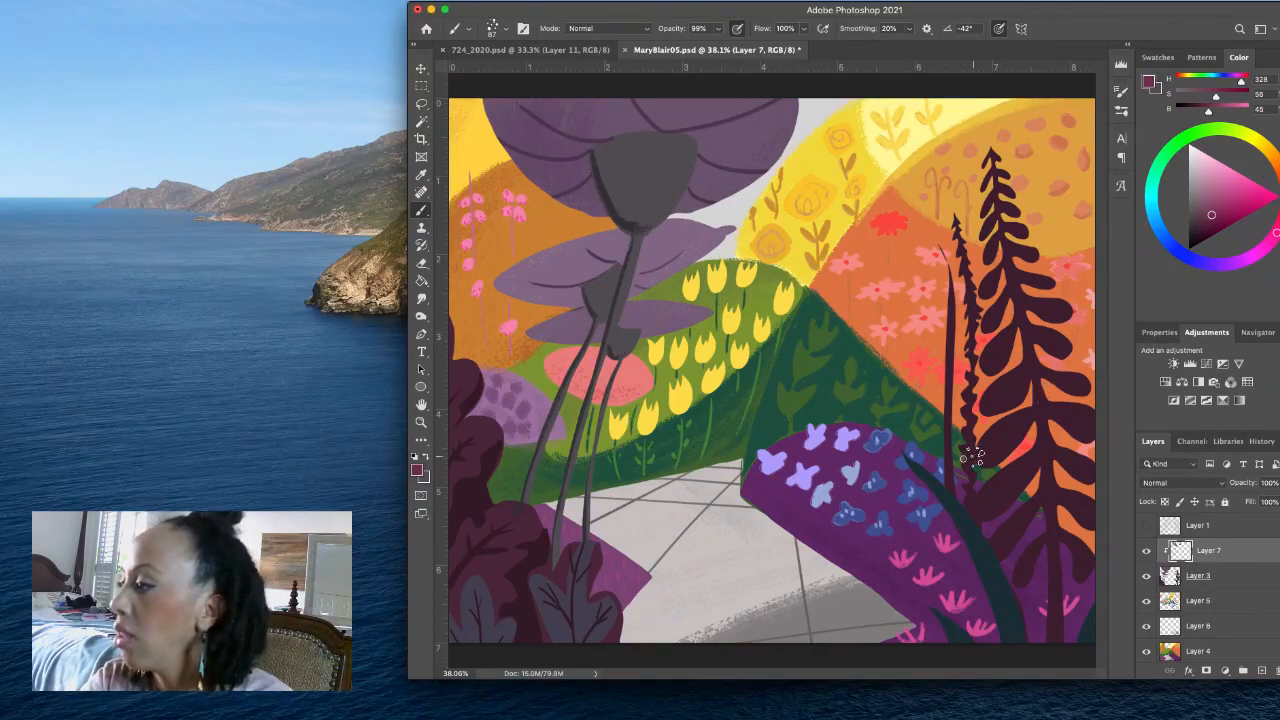
pyautogui.moveTo(974, 488); pyautogui.dragTo(981, 512)
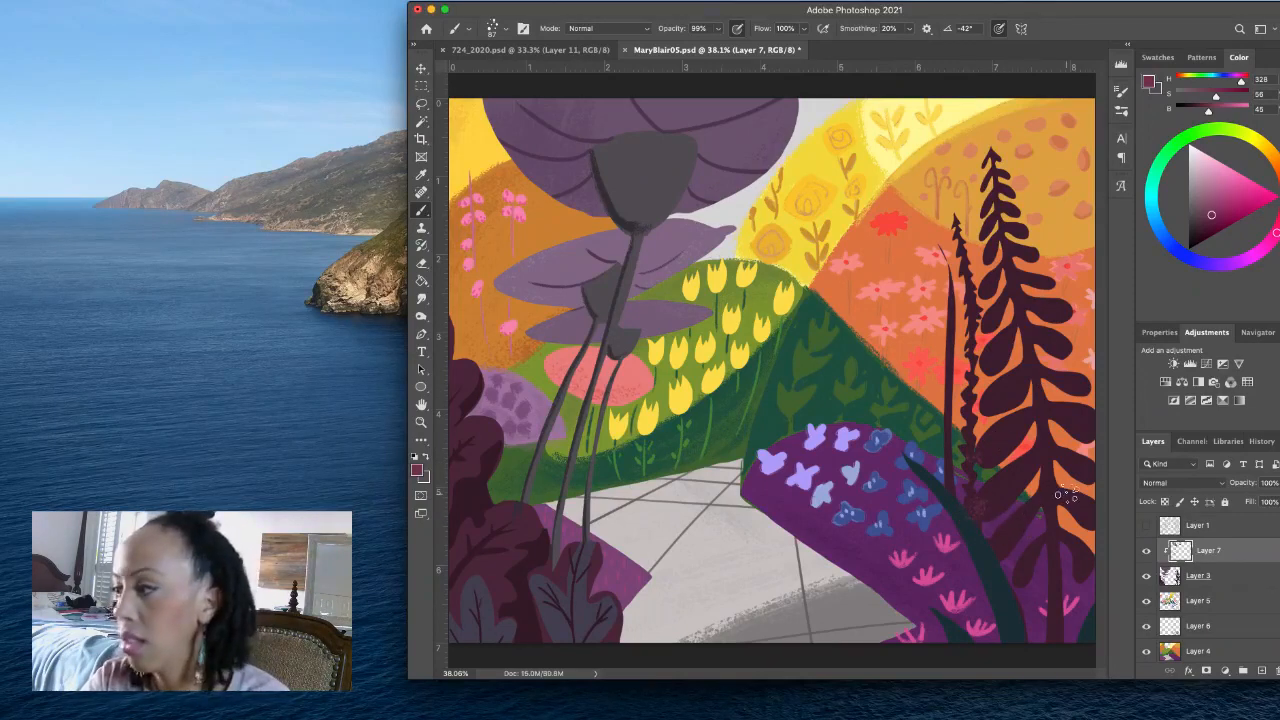
pyautogui.press('super+z')
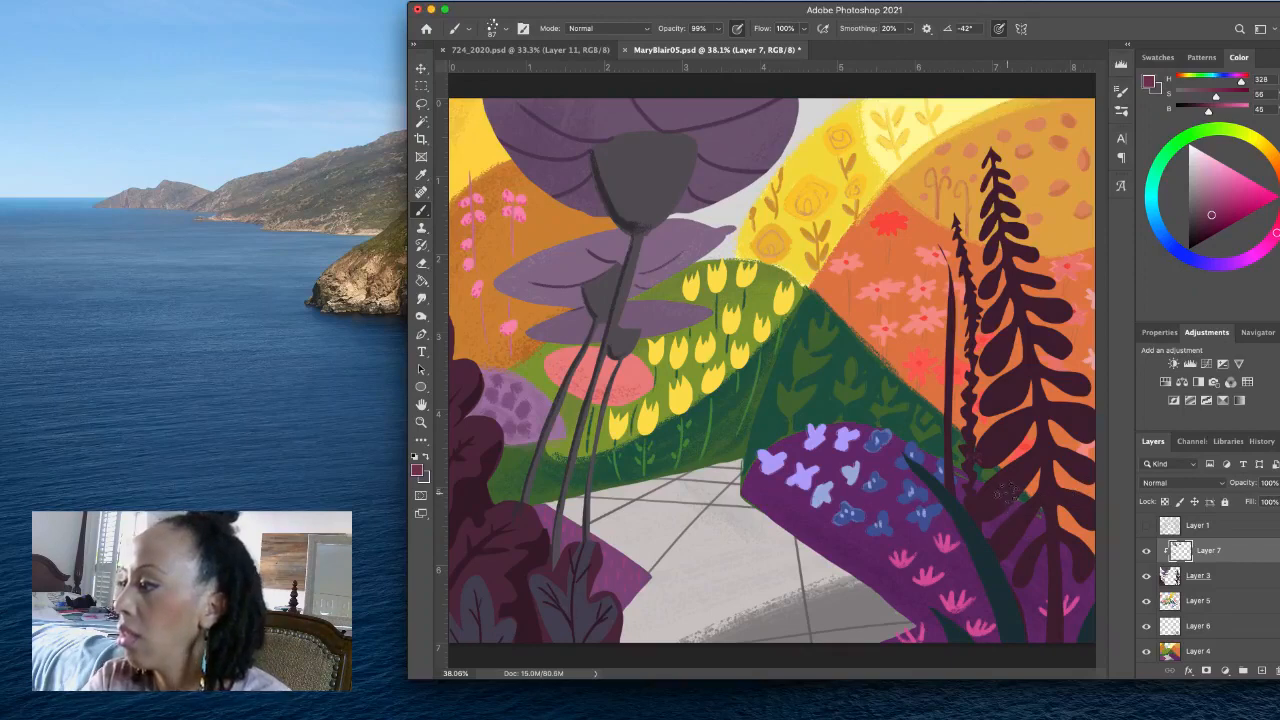
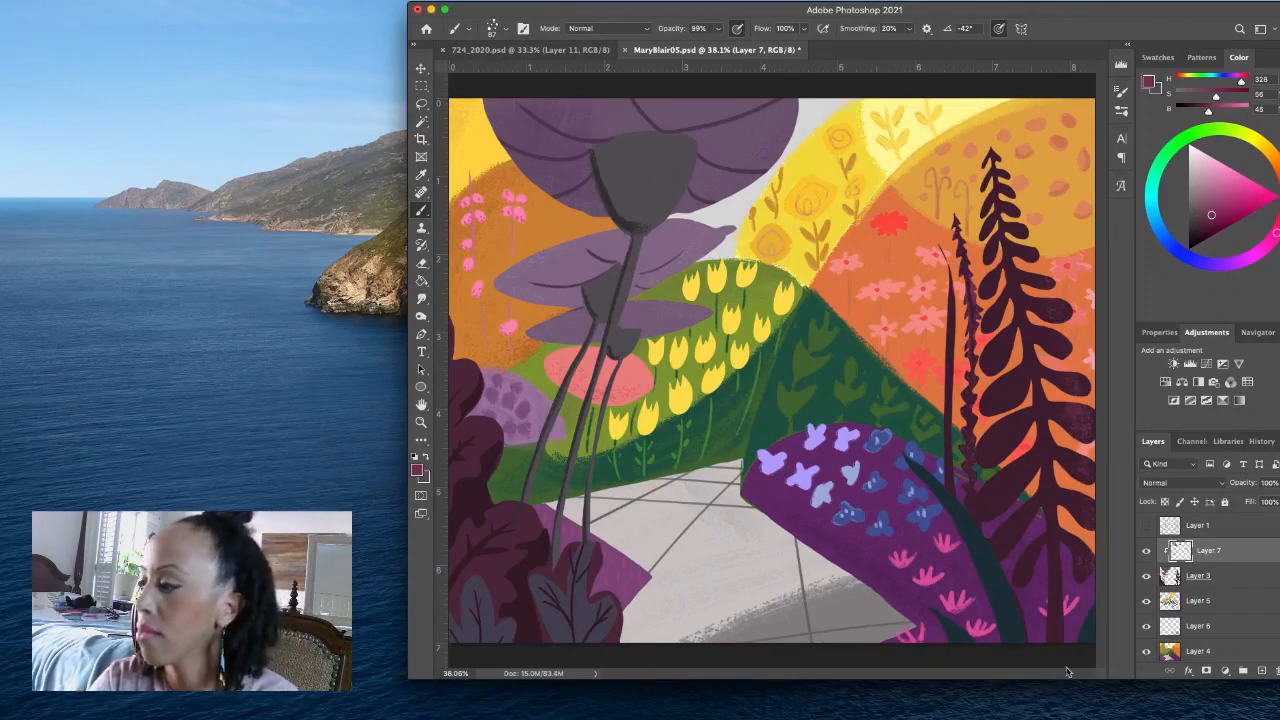
# - On Layer 7, darken the curved foreground leaf's sampled teal to H 194, S 30, B 14, splatter the leaf with it, and save
pyautogui.keyDown('alt'); pyautogui.click(1012, 614); pyautogui.keyUp('alt')
pyautogui.click(1192, 237)
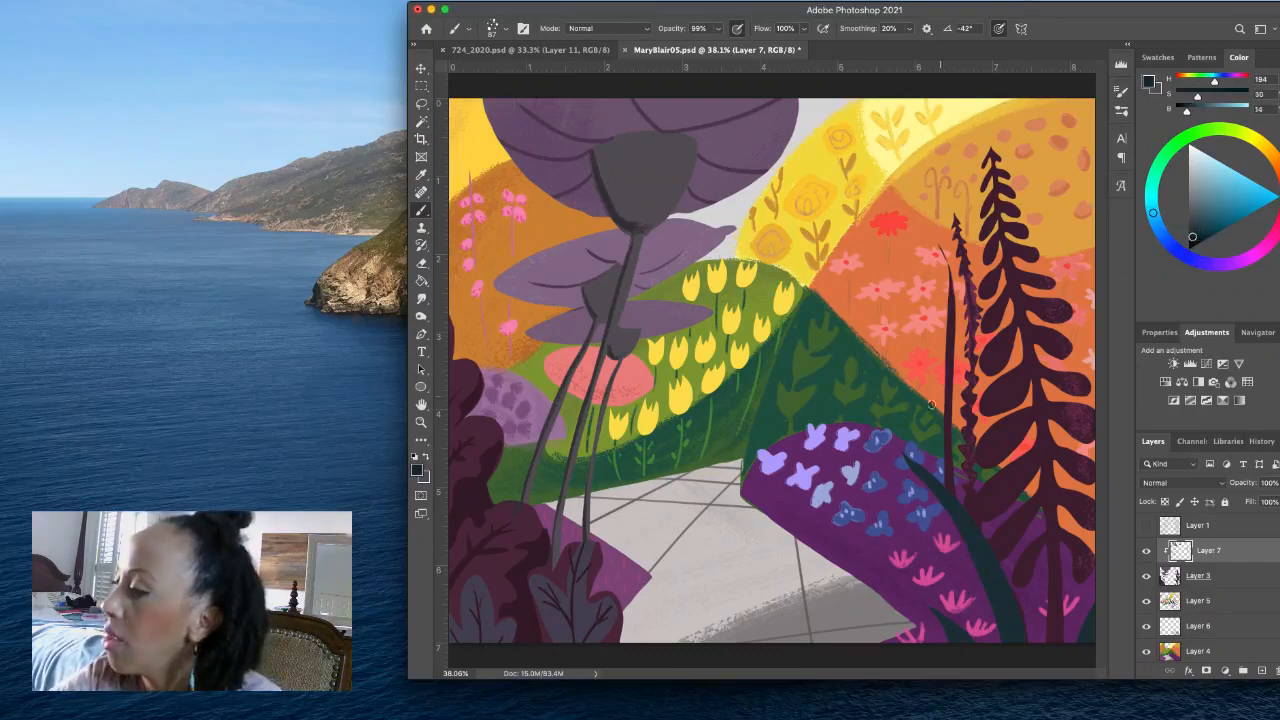
pyautogui.moveTo(905, 465); pyautogui.dragTo(986, 609)
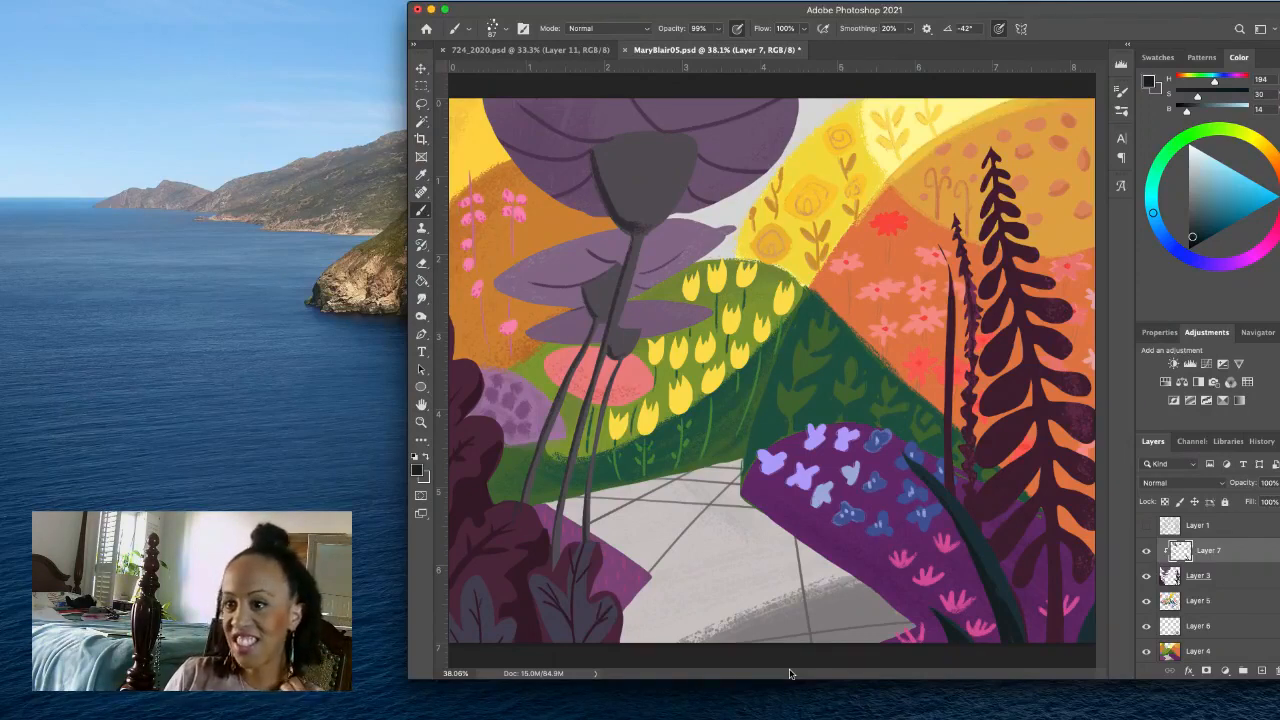
pyautogui.press('super+s')
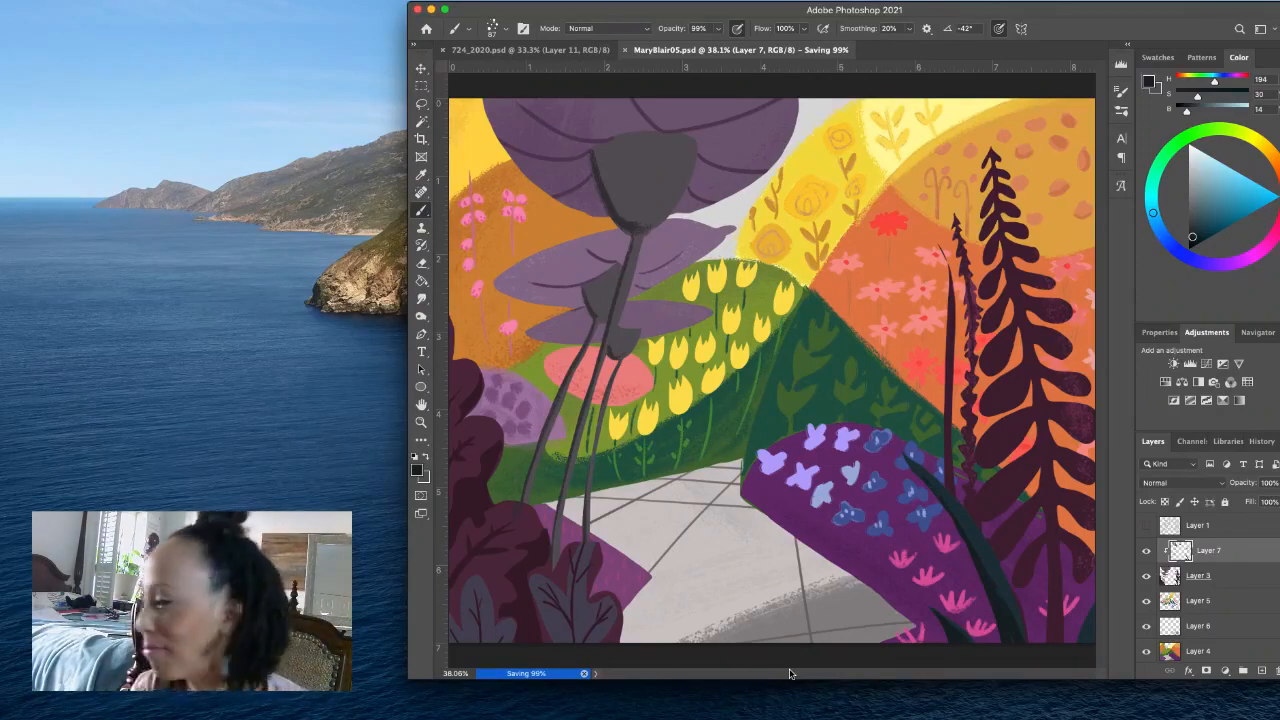
# - Add a new layer above the Layer 1 sketch and make the sketch visible
pyautogui.click(1254, 532)
pyautogui.click(1262, 671)
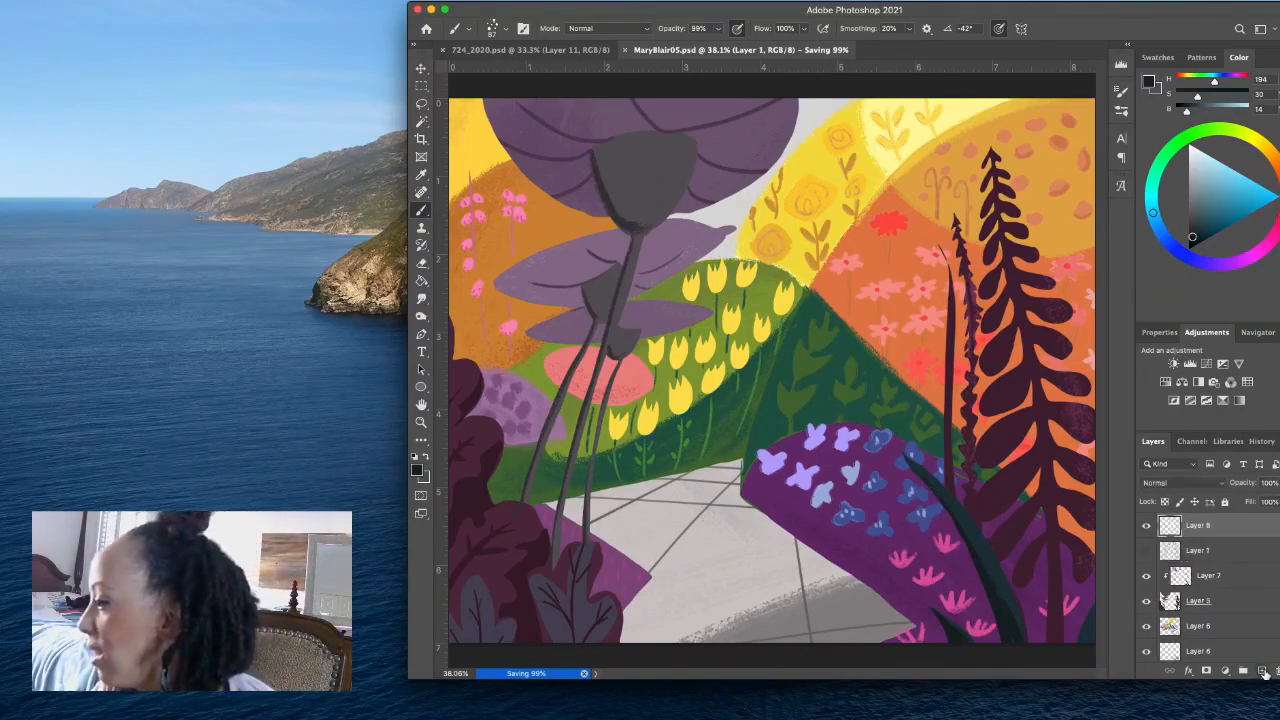
pyautogui.click(1147, 551)
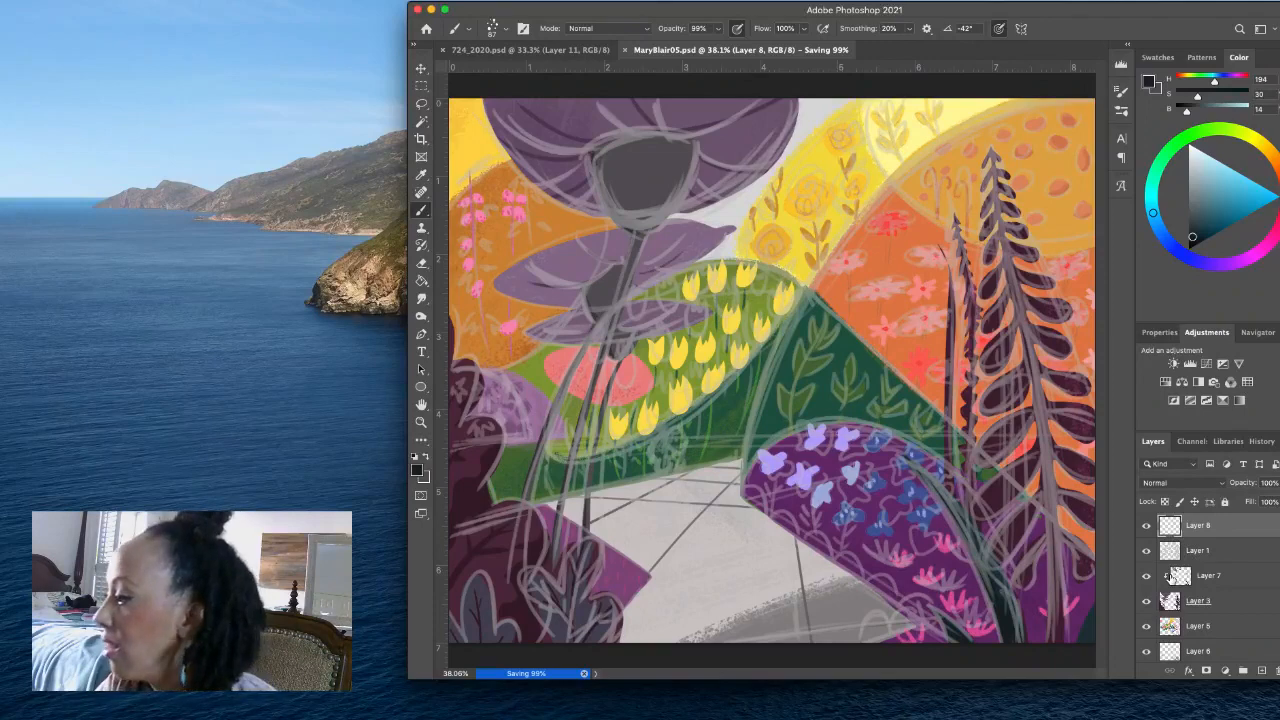
# - Hide Layers 3, 4, 5 and 6, leaving only the sketch over the plain background
pyautogui.click(1147, 626)
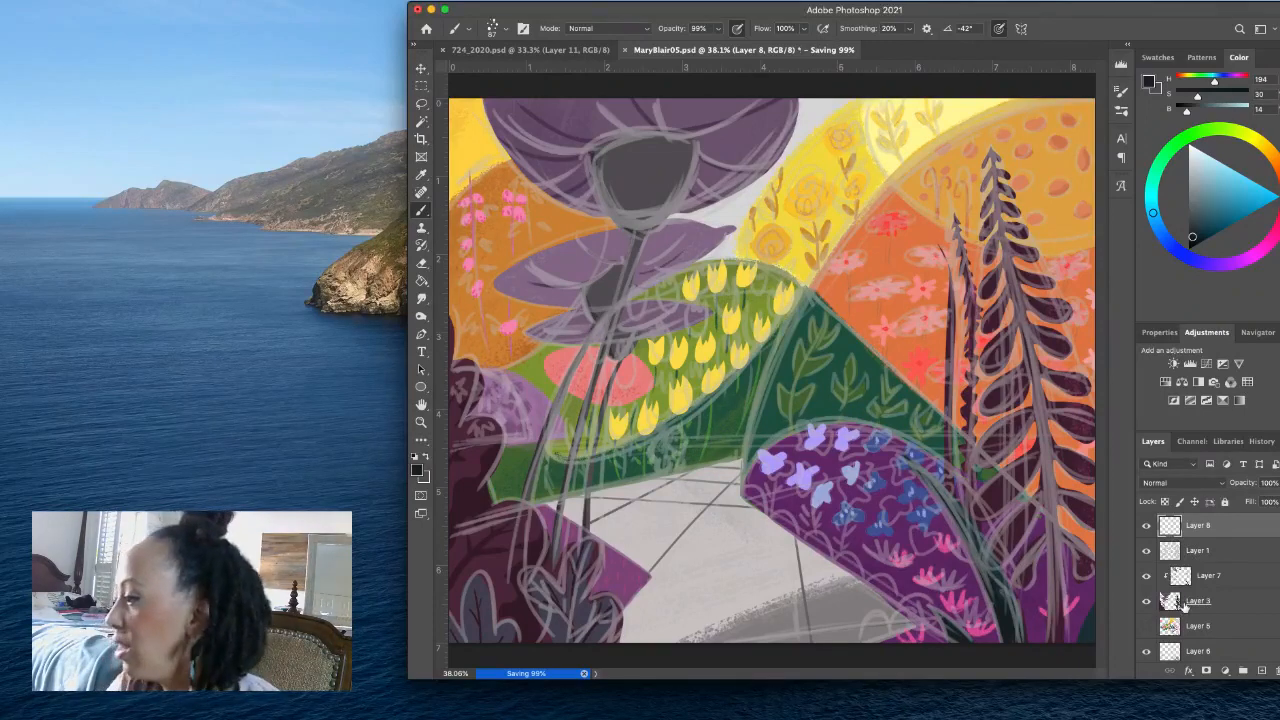
pyautogui.click(1146, 608)
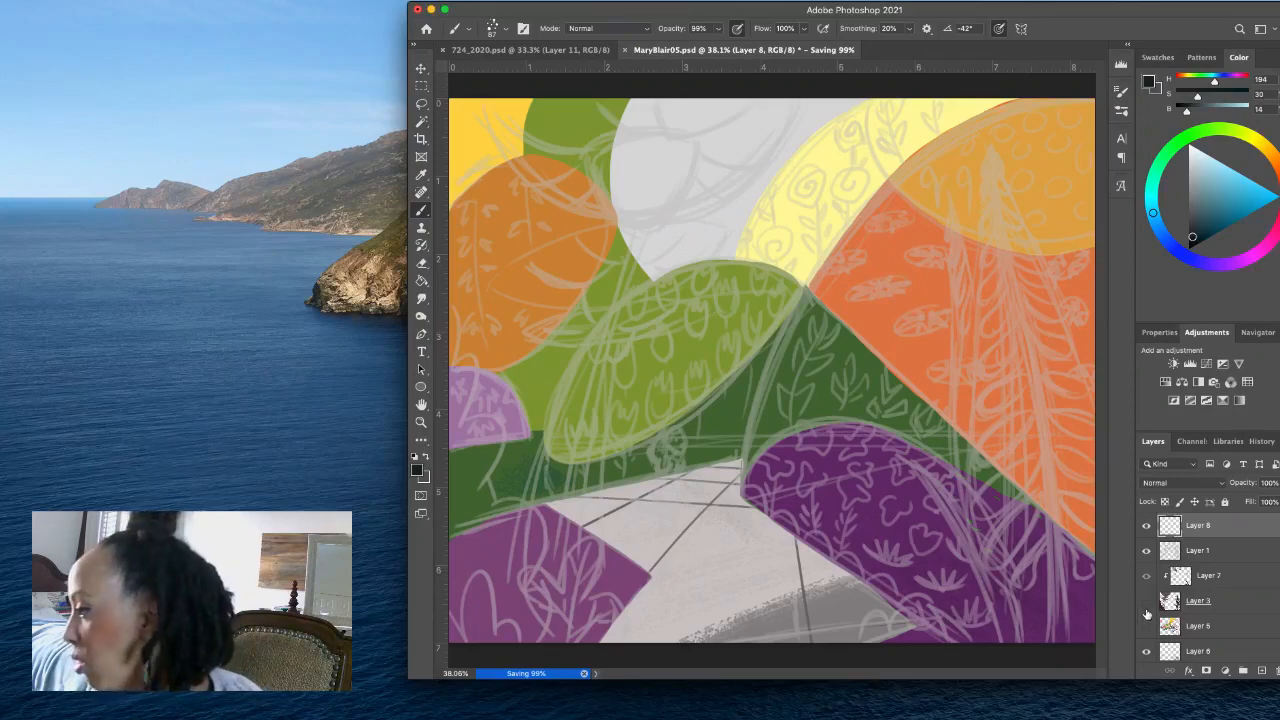
pyautogui.scroll(-2, 1147, 614)
pyautogui.click(1146, 623)
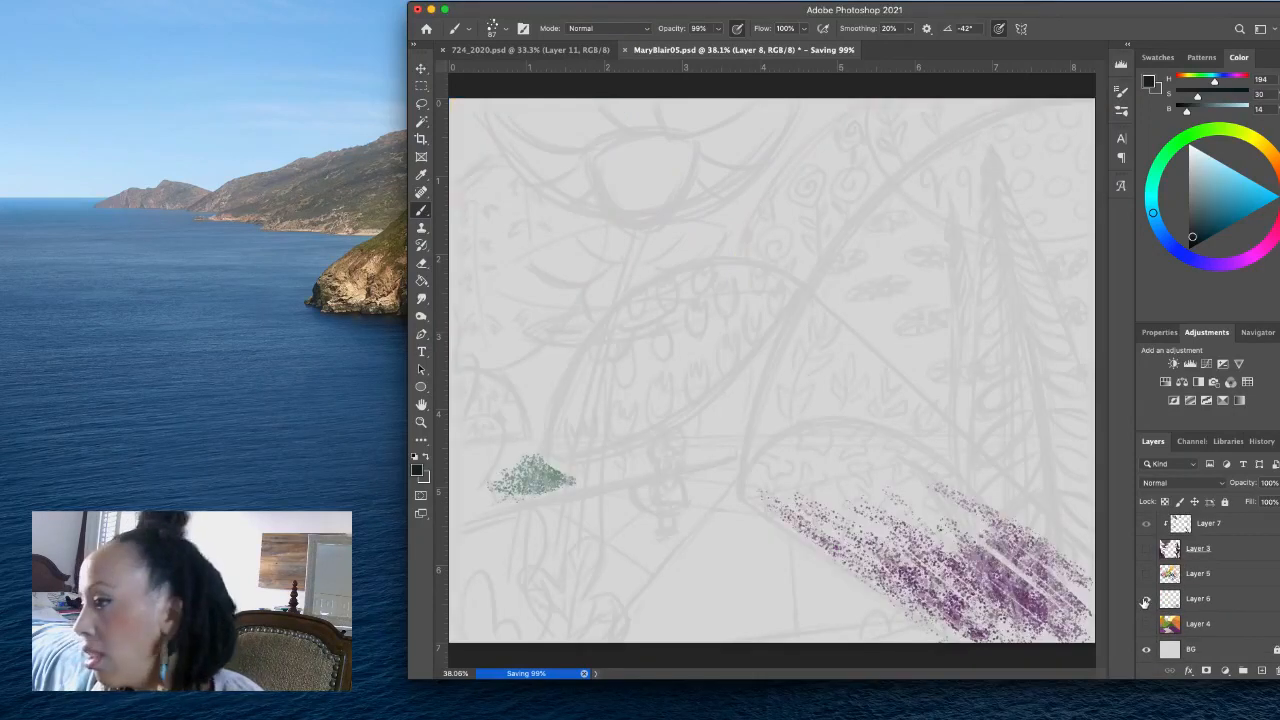
pyautogui.click(1146, 598)
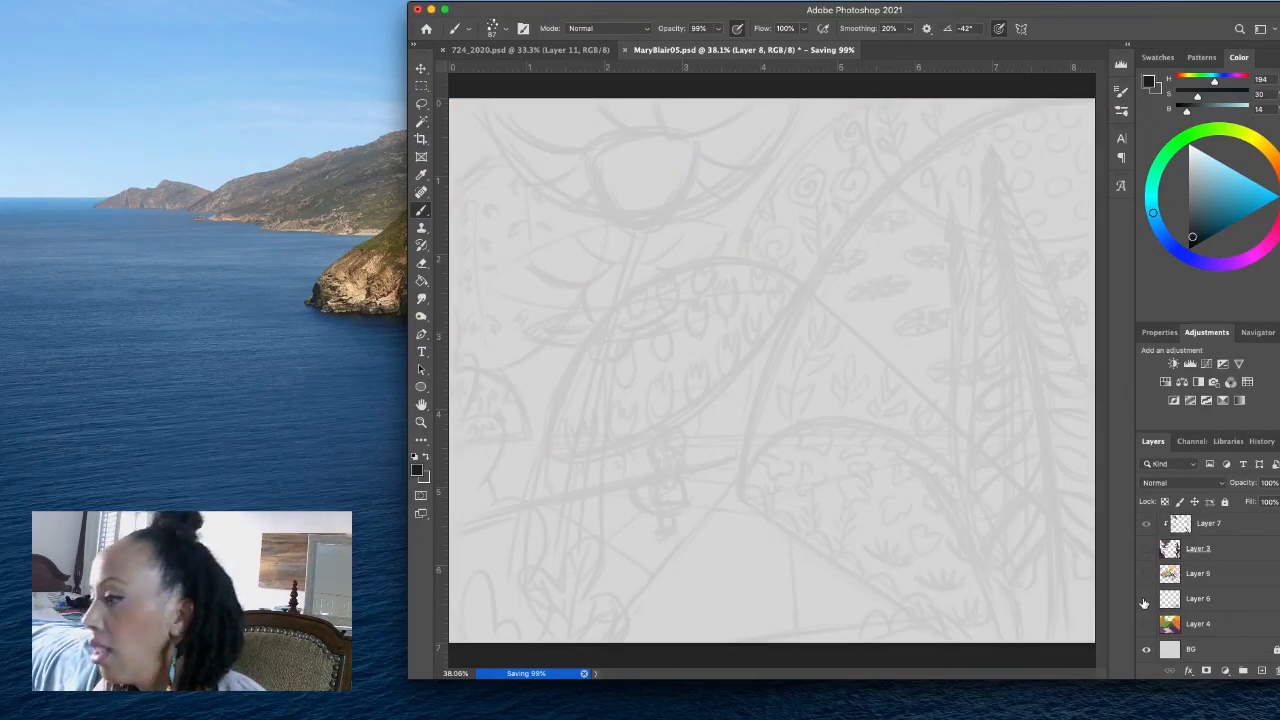
# - Lasso the silhouette of the sketched girl on the path, including her hair, torso, full skirt and legs
pyautogui.click(420, 422)
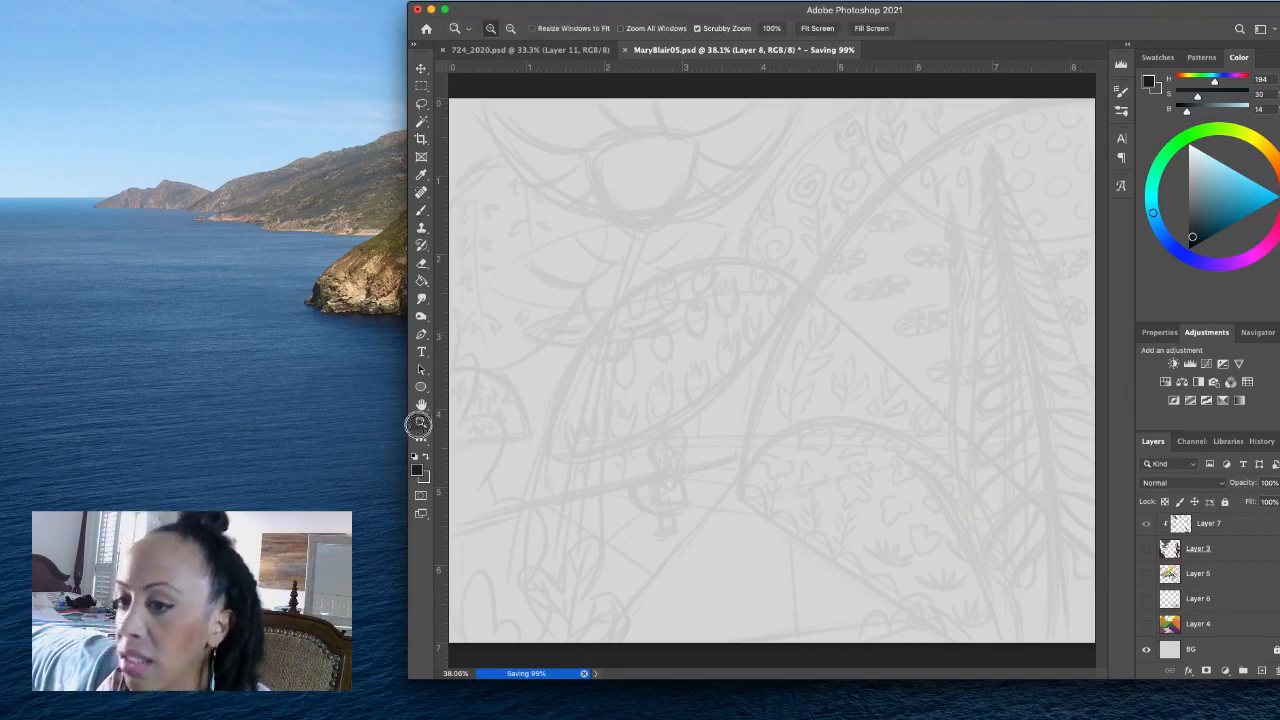
pyautogui.moveTo(637, 466); pyautogui.dragTo(694, 466)
pyautogui.scroll(-3, 695, 470)
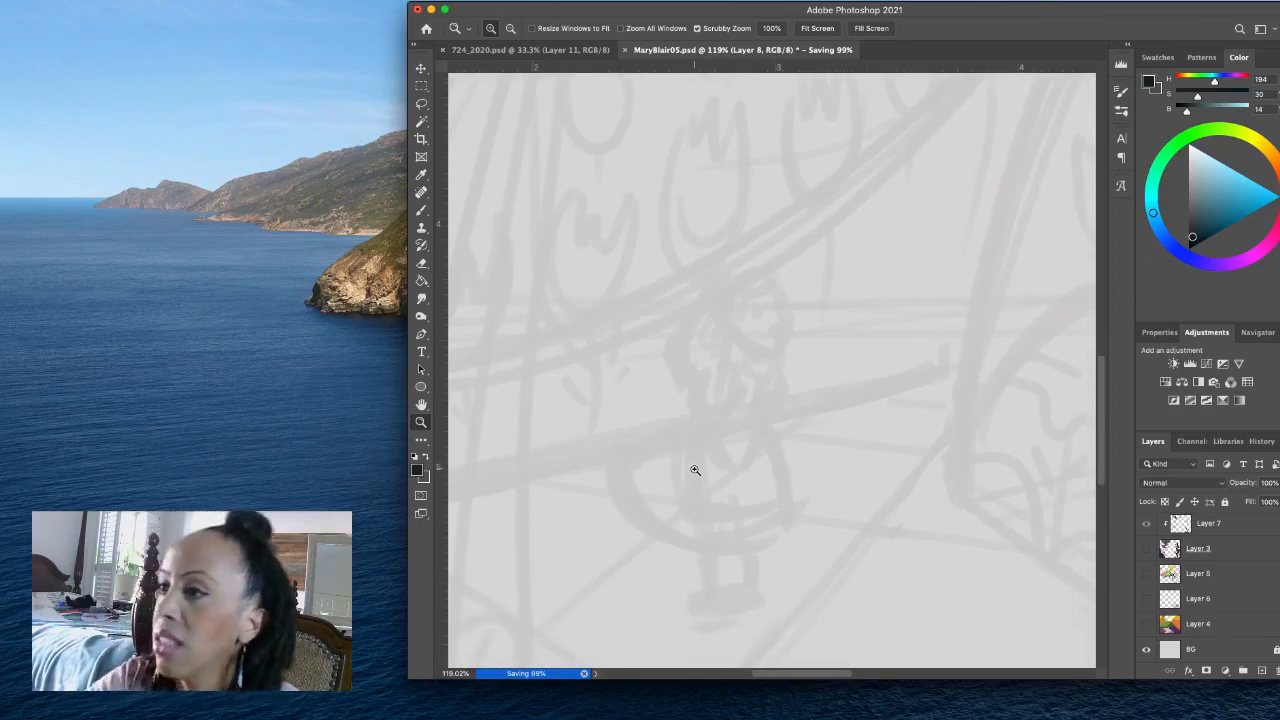
pyautogui.click(422, 104)
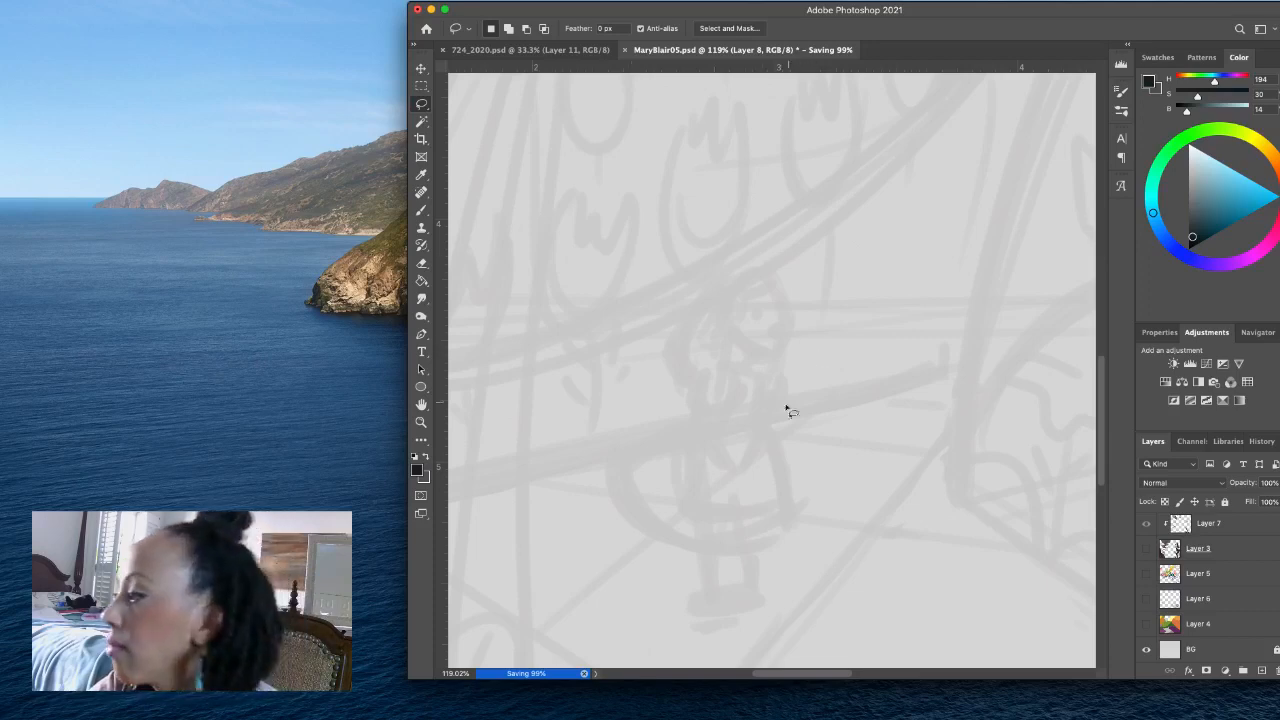
pyautogui.scroll(1, 1210, 580)
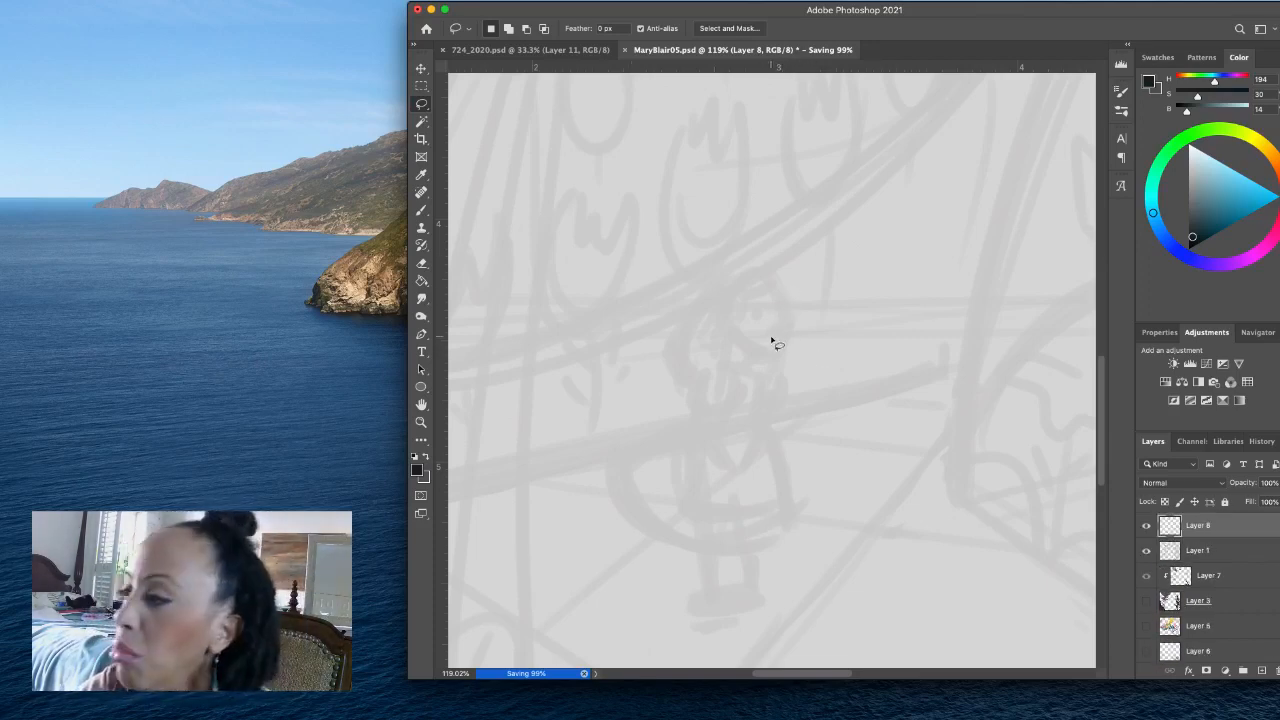
pyautogui.moveTo(760, 351)
pyautogui.mouseDown()
pyautogui.moveTo(786, 321)
pyautogui.moveTo(779, 289)
pyautogui.mouseUp()
pyautogui.click(808, 298)
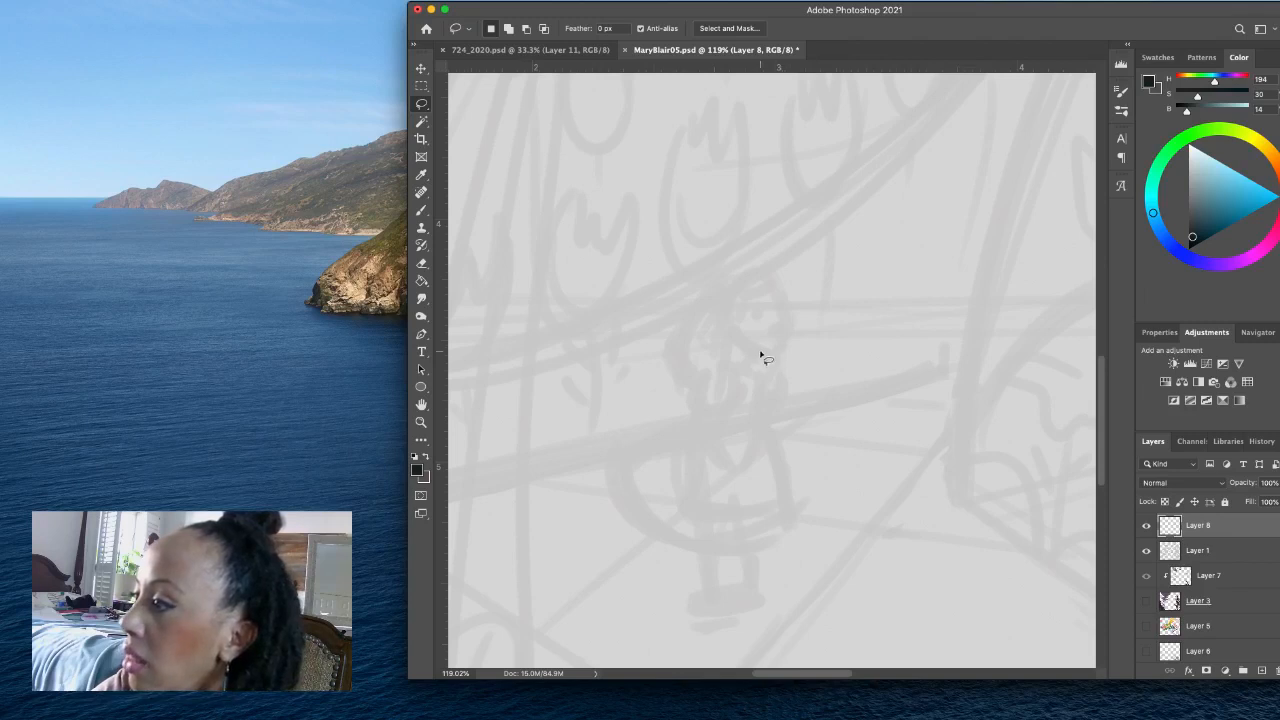
pyautogui.moveTo(761, 354)
pyautogui.mouseDown()
pyautogui.moveTo(769, 272)
pyautogui.moveTo(719, 283)
pyautogui.moveTo(671, 333)
pyautogui.moveTo(692, 429)
pyautogui.moveTo(620, 451)
pyautogui.moveTo(652, 524)
pyautogui.moveTo(704, 555)
pyautogui.moveTo(709, 612)
pyautogui.moveTo(714, 556)
pyautogui.moveTo(736, 556)
pyautogui.moveTo(714, 556)
pyautogui.moveTo(736, 558)
pyautogui.moveTo(748, 606)
pyautogui.moveTo(746, 558)
pyautogui.moveTo(789, 539)
pyautogui.moveTo(760, 438)
pyautogui.moveTo(770, 370)
pyautogui.mouseUp()
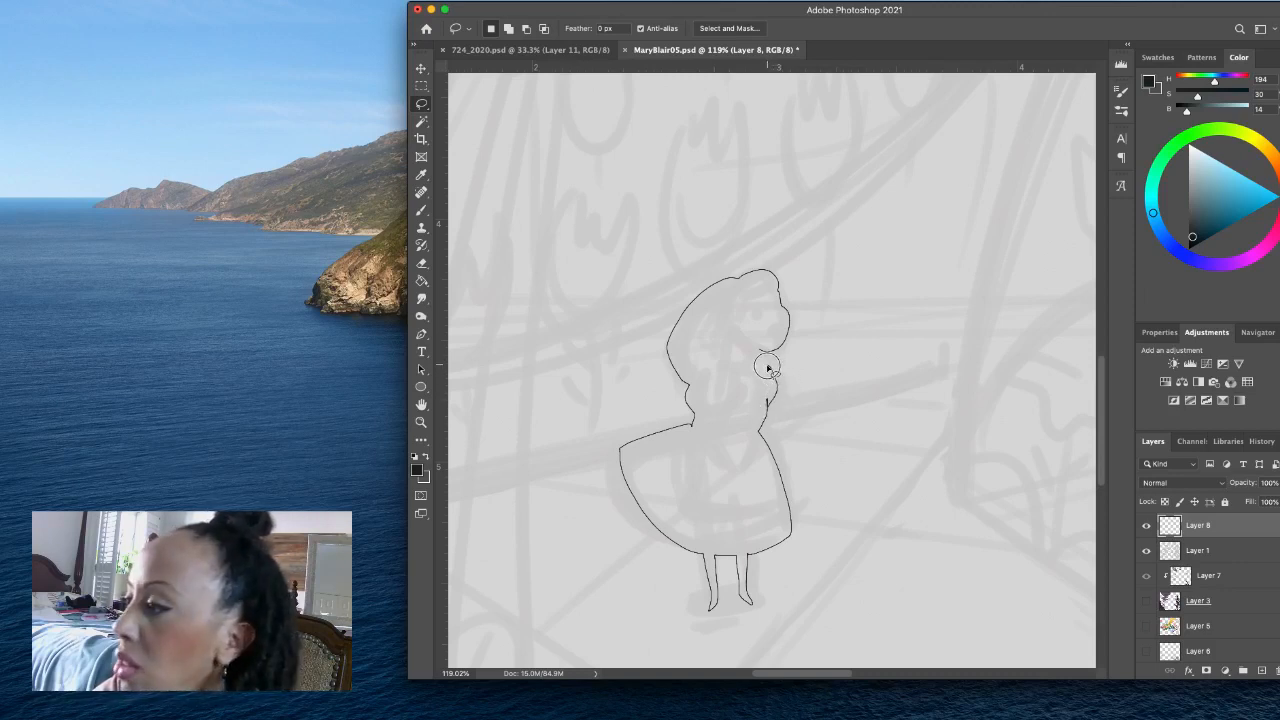
pyautogui.moveTo(757, 362); pyautogui.dragTo(777, 380)
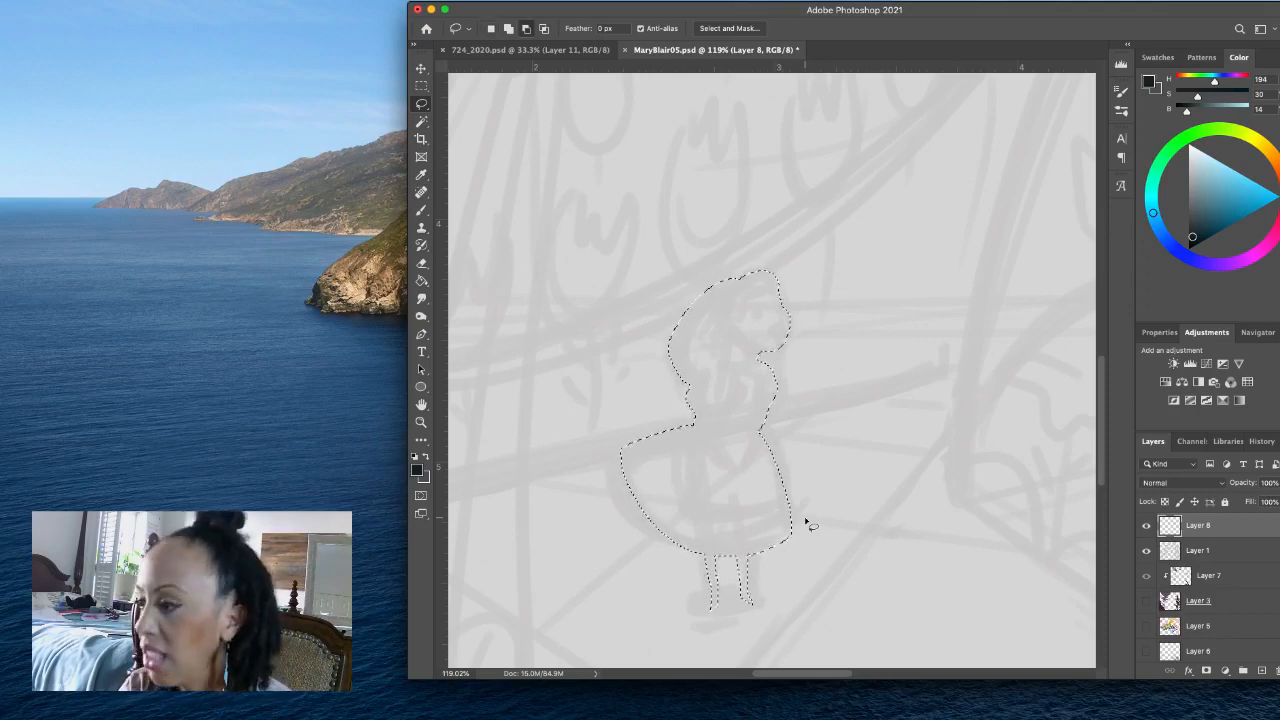
# - Fill the girl's silhouette with white instead of the dark colour, deselect it and save the file
pyautogui.hotkey('alt', 'BackSpace')
pyautogui.press('super+z')
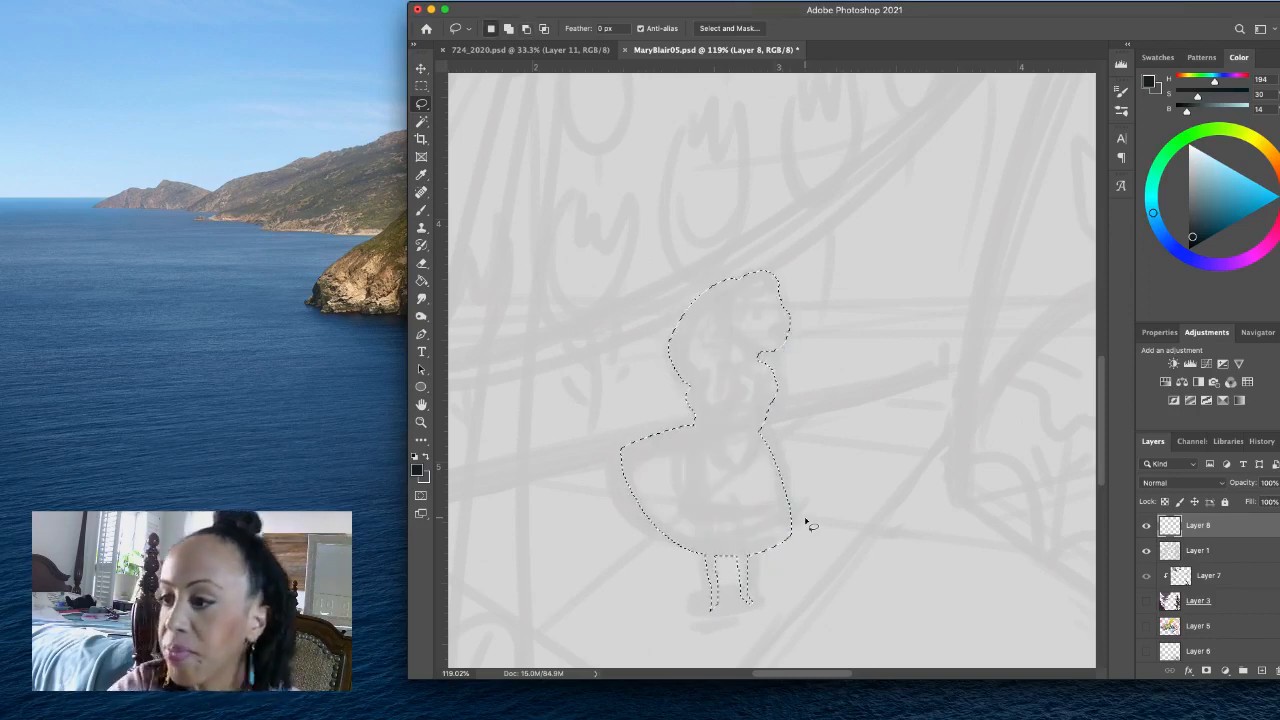
pyautogui.click(425, 457)
pyautogui.hotkey('alt', 'BackSpace')
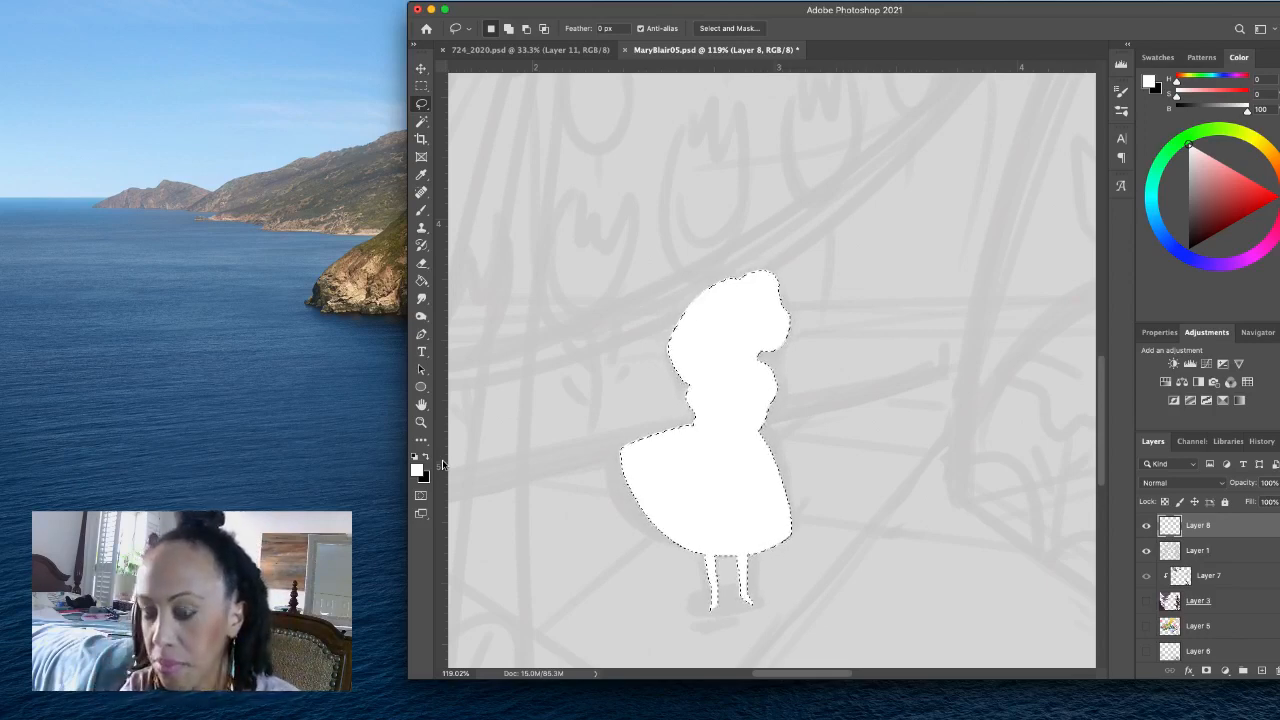
pyautogui.press('super+d')
pyautogui.press('super+s')
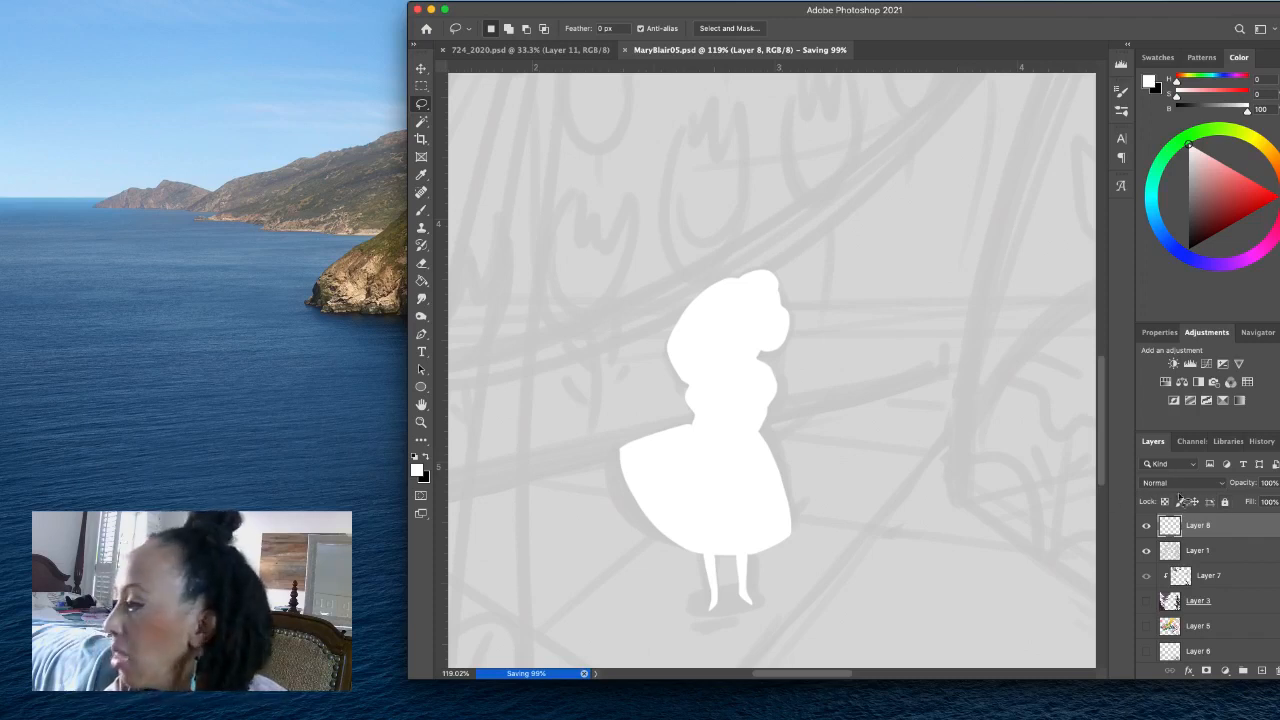
# - Lock the silhouette layer's transparent pixels and set the foreground colour to a light skin pink, H 8, S 24, B 99
pyautogui.click(1164, 501)
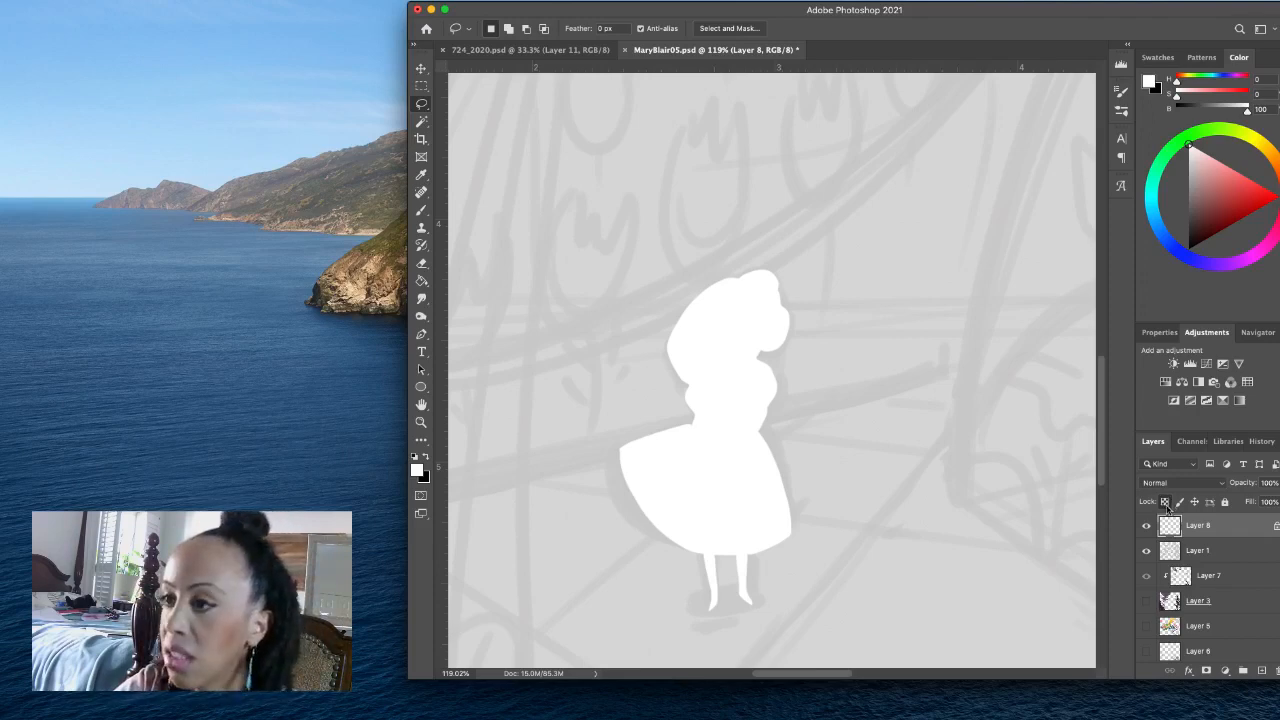
pyautogui.click(424, 475)
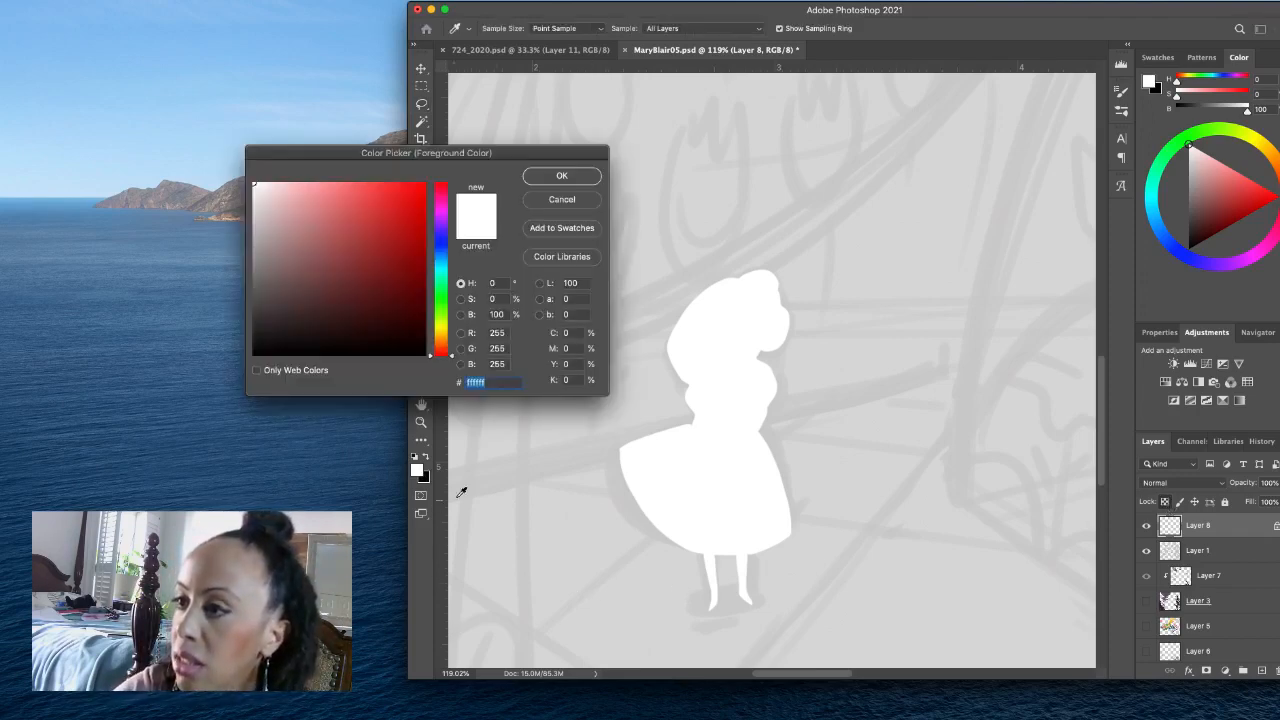
pyautogui.moveTo(306, 207); pyautogui.dragTo(311, 191)
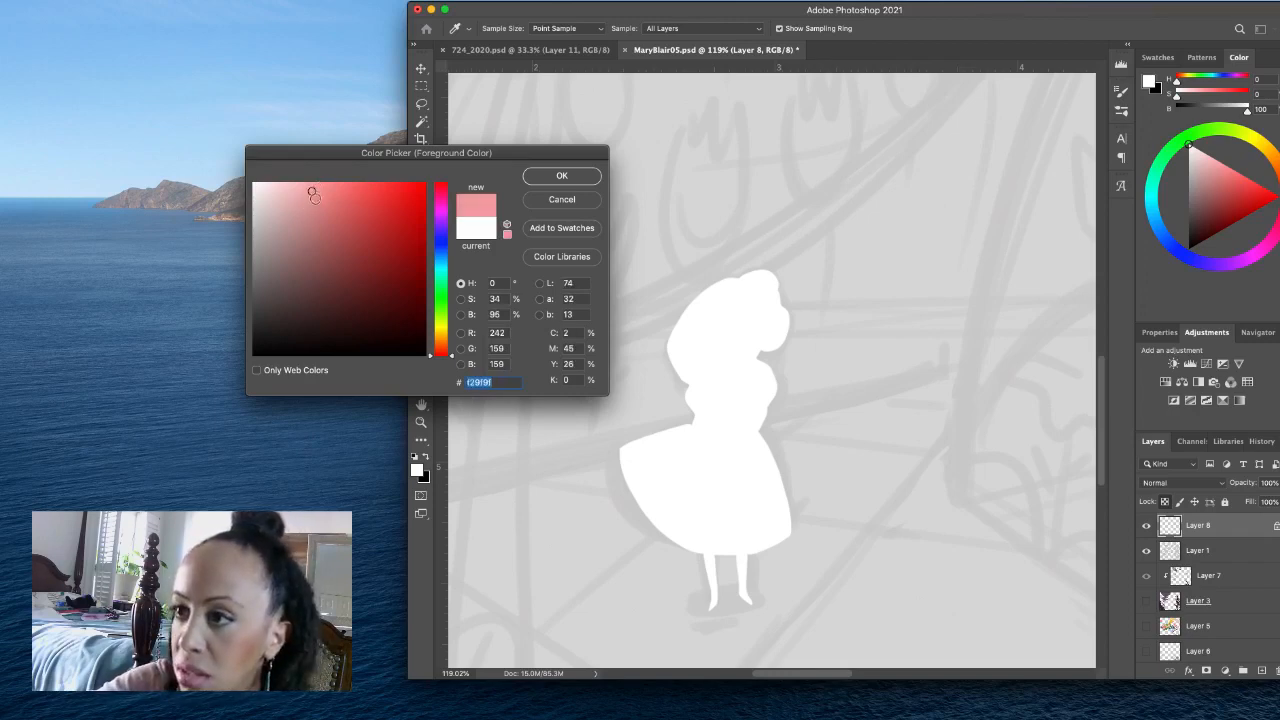
pyautogui.moveTo(311, 190); pyautogui.dragTo(300, 186)
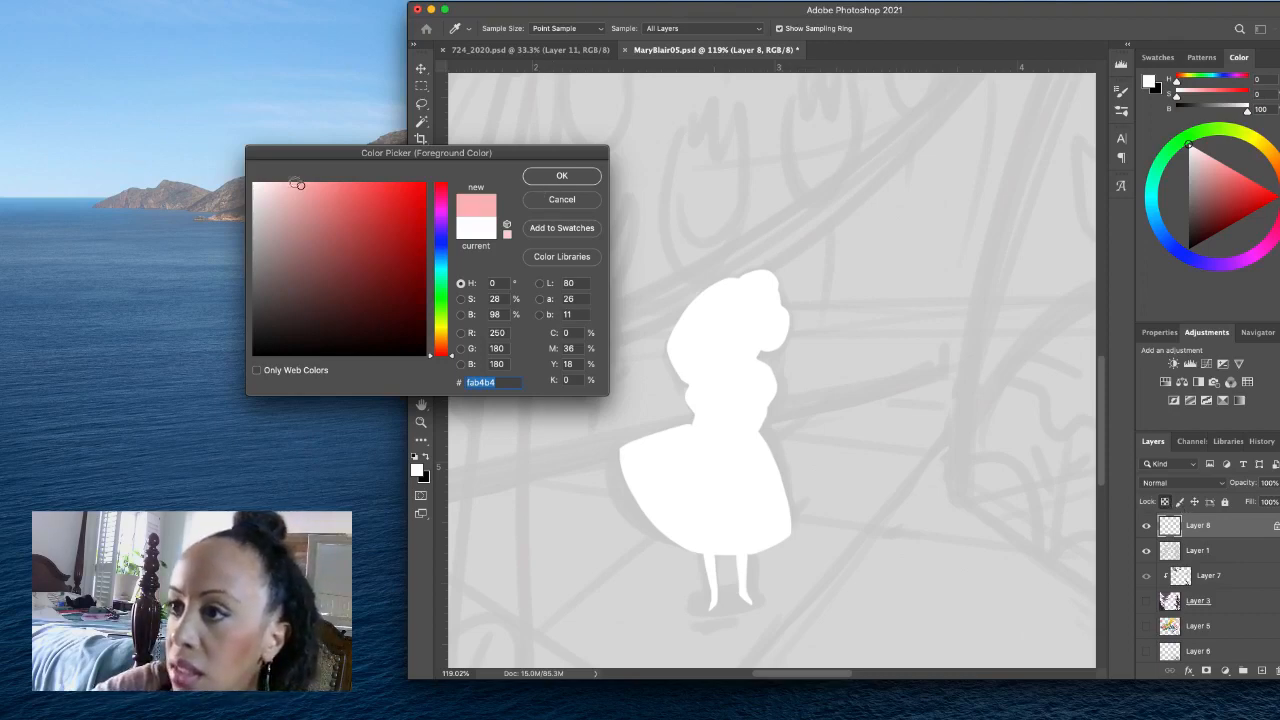
pyautogui.moveTo(297, 185); pyautogui.dragTo(293, 183)
pyautogui.click(537, 180)
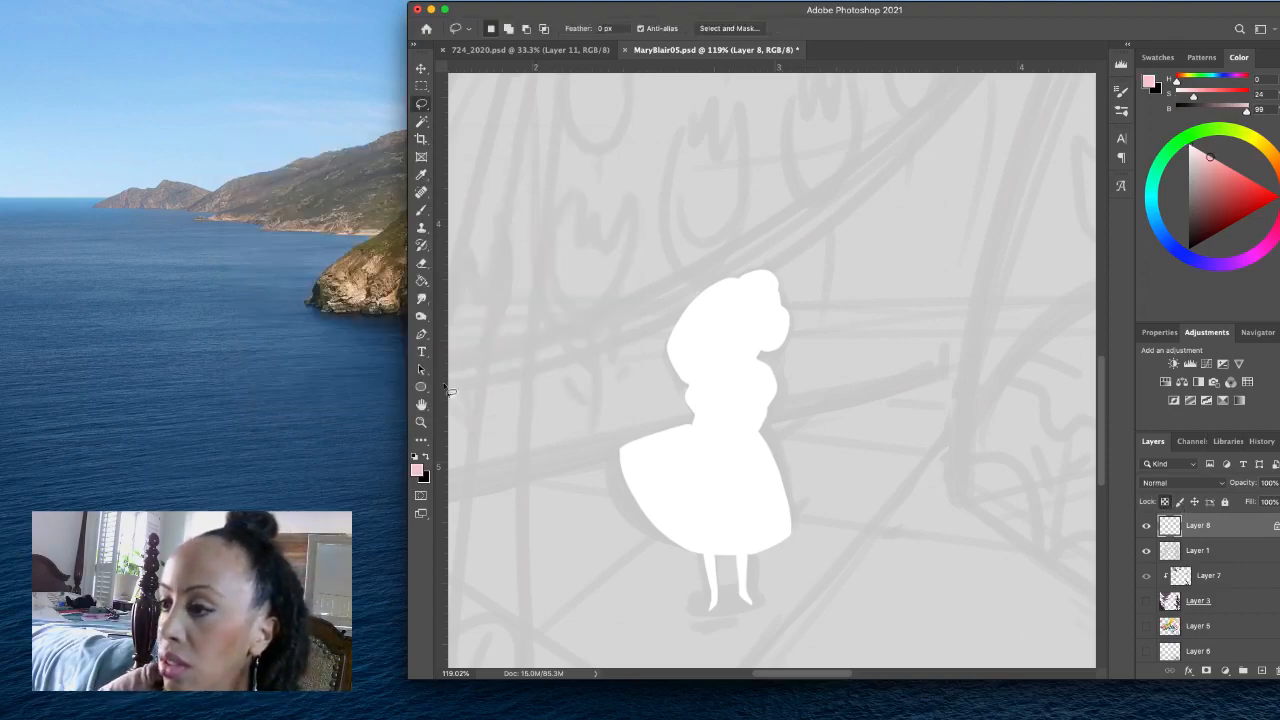
pyautogui.click(417, 469)
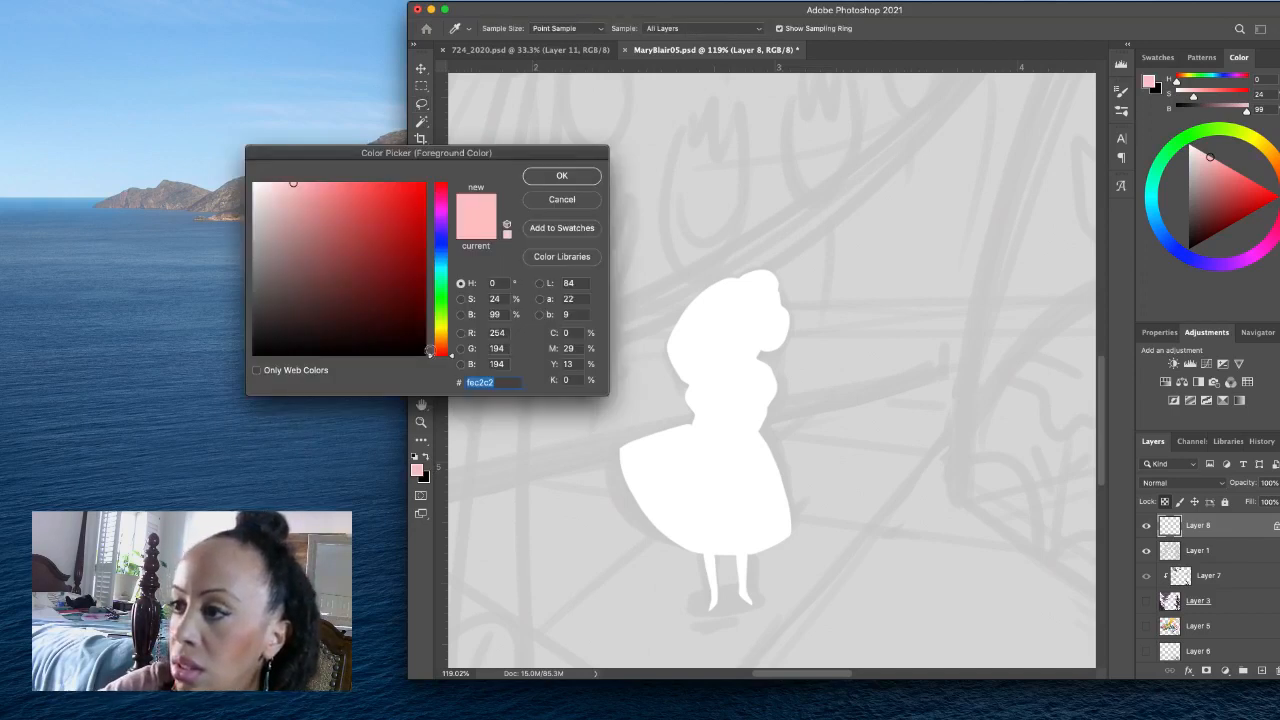
pyautogui.moveTo(430, 352); pyautogui.dragTo(443, 352)
pyautogui.click(535, 180)
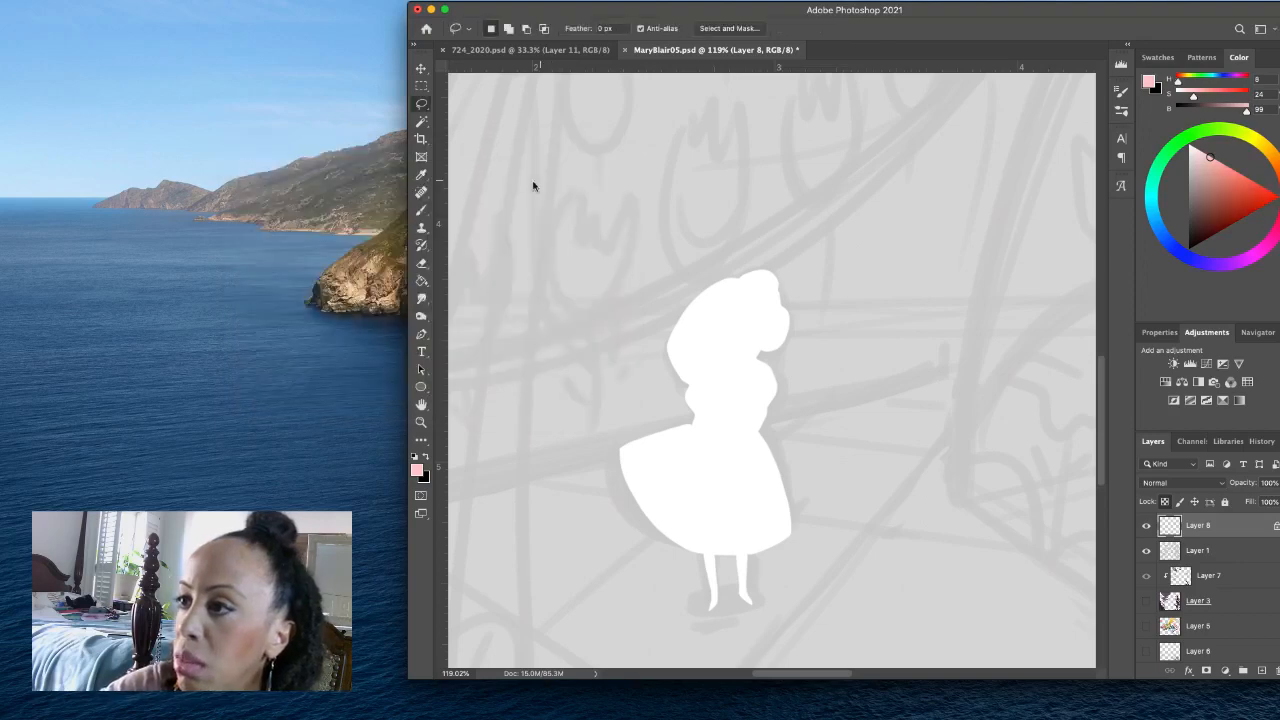
# - Paint the girl's face and neck pink using the Drawing brush at 15 px
pyautogui.click(421, 210)
pyautogui.click(503, 30)
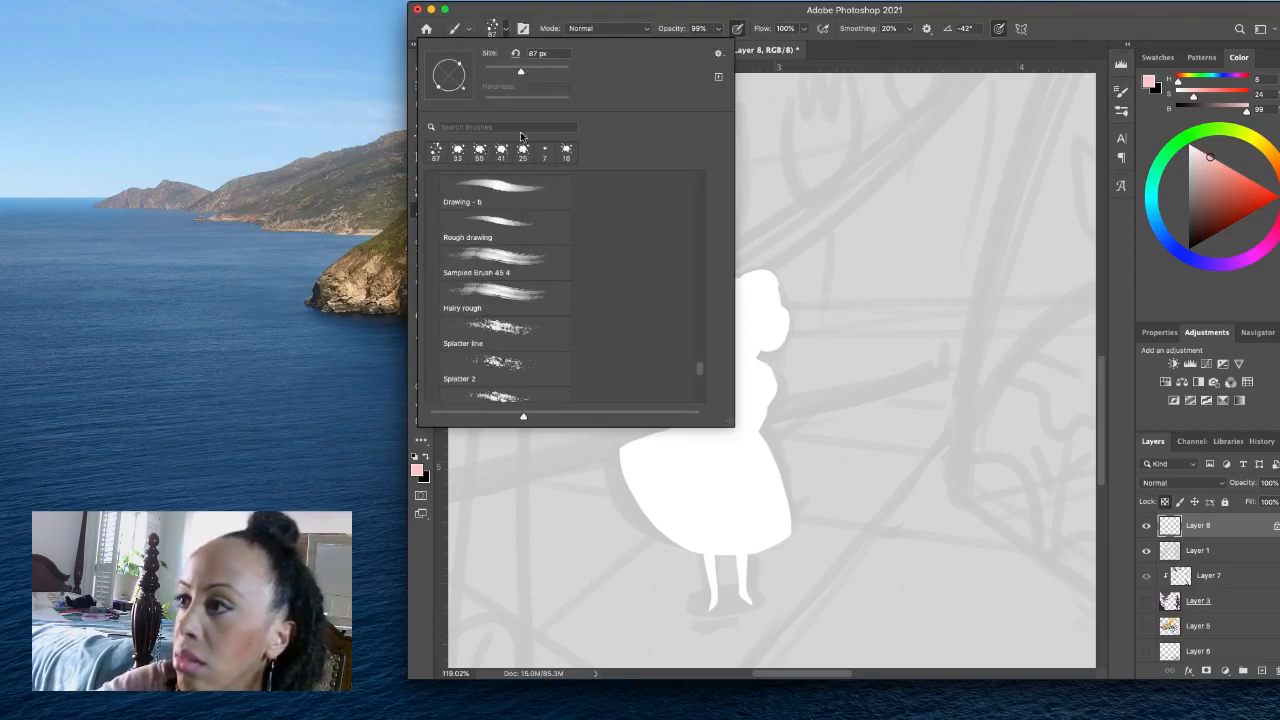
pyautogui.click(549, 196)
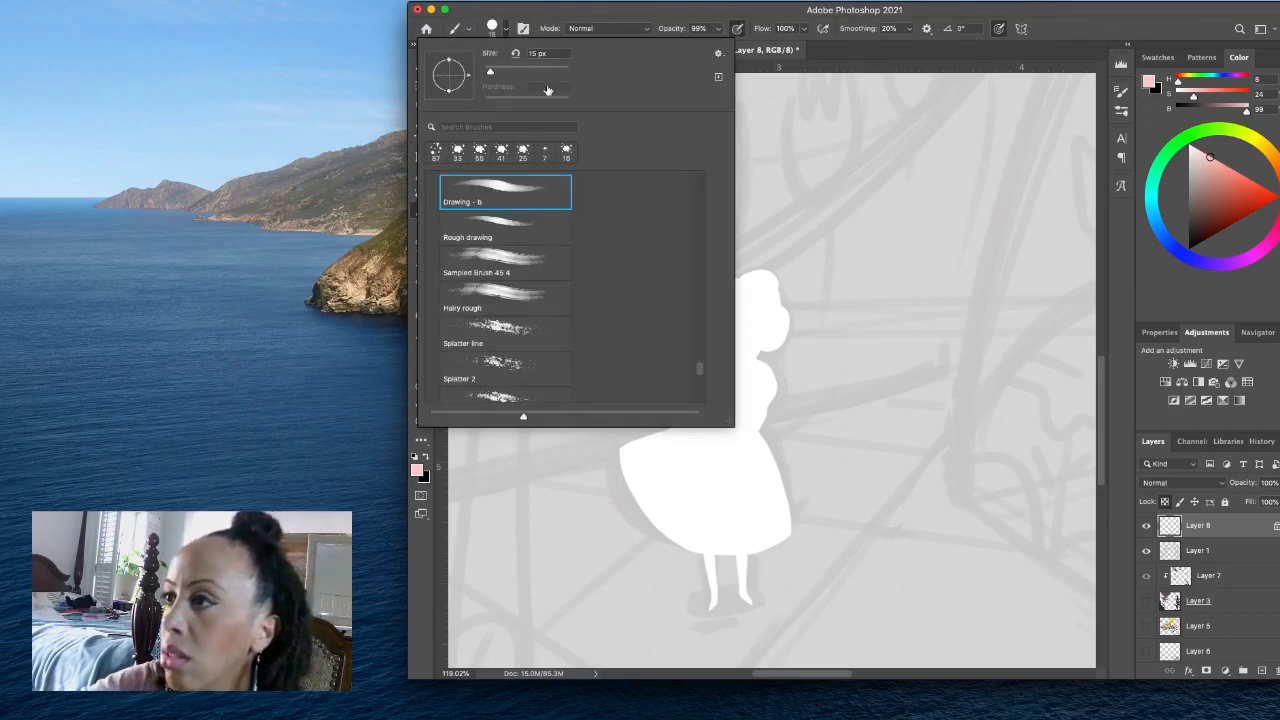
pyautogui.click(505, 30)
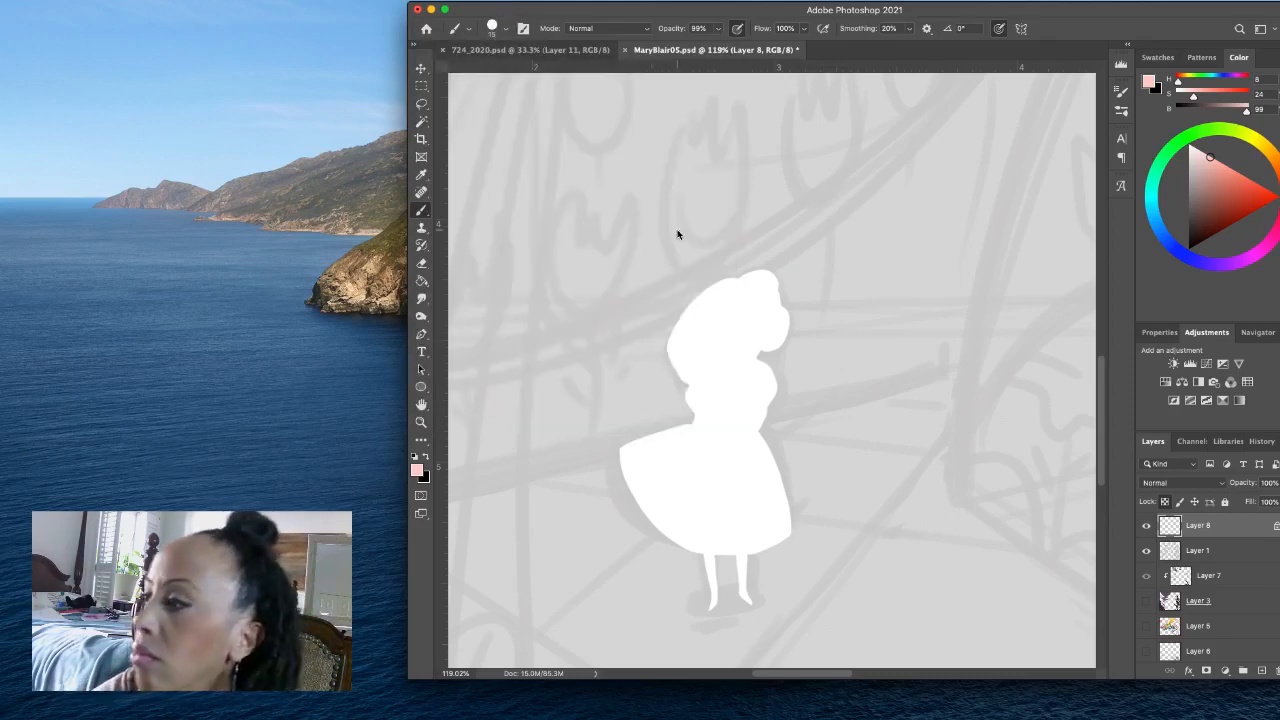
pyautogui.moveTo(761, 326)
pyautogui.mouseDown()
pyautogui.moveTo(774, 298)
pyautogui.moveTo(776, 315)
pyautogui.moveTo(741, 307)
pyautogui.moveTo(744, 332)
pyautogui.moveTo(747, 308)
pyautogui.moveTo(752, 329)
pyautogui.moveTo(763, 319)
pyautogui.moveTo(733, 346)
pyautogui.moveTo(751, 331)
pyautogui.moveTo(750, 355)
pyautogui.moveTo(775, 338)
pyautogui.moveTo(785, 306)
pyautogui.moveTo(766, 310)
pyautogui.moveTo(785, 314)
pyautogui.moveTo(770, 339)
pyautogui.moveTo(781, 329)
pyautogui.moveTo(739, 307)
pyautogui.moveTo(739, 343)
pyautogui.moveTo(763, 377)
pyautogui.mouseUp()
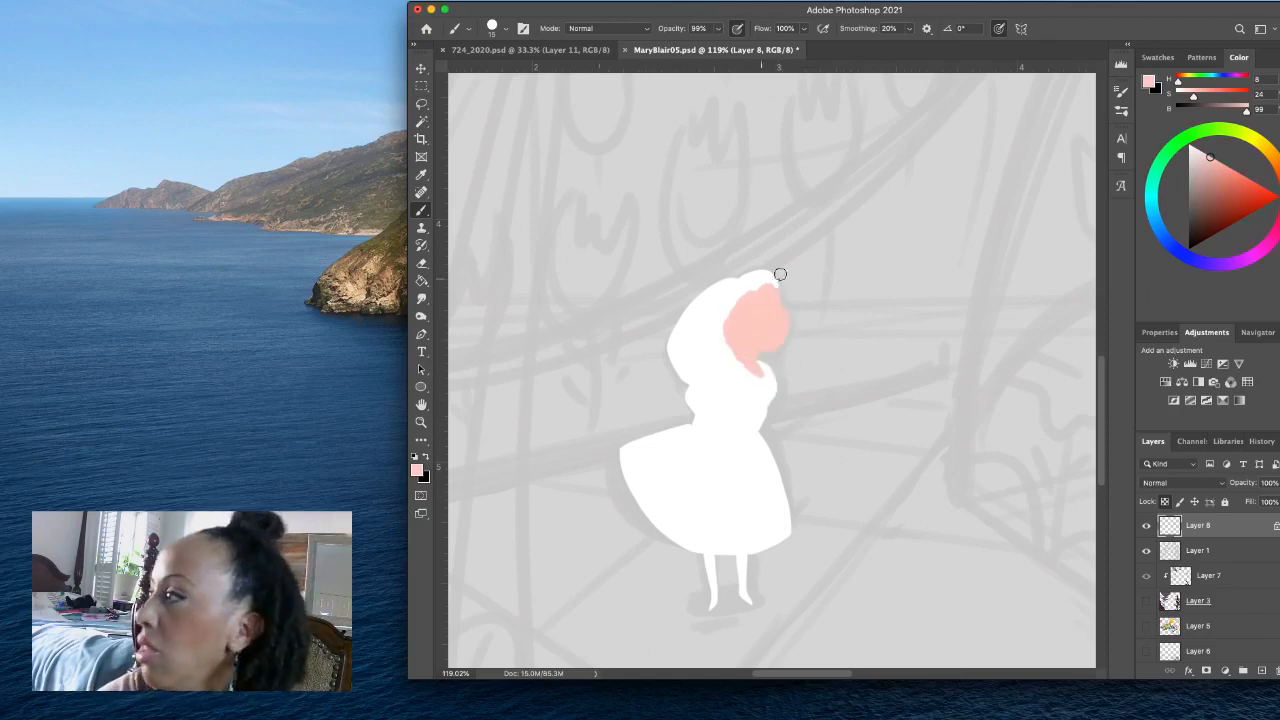
# - Set the brush colour to bright yellow, H 52, S 100, B 100, and paint the girl's long hair and fringe
pyautogui.moveTo(1253, 147); pyautogui.dragTo(1258, 141)
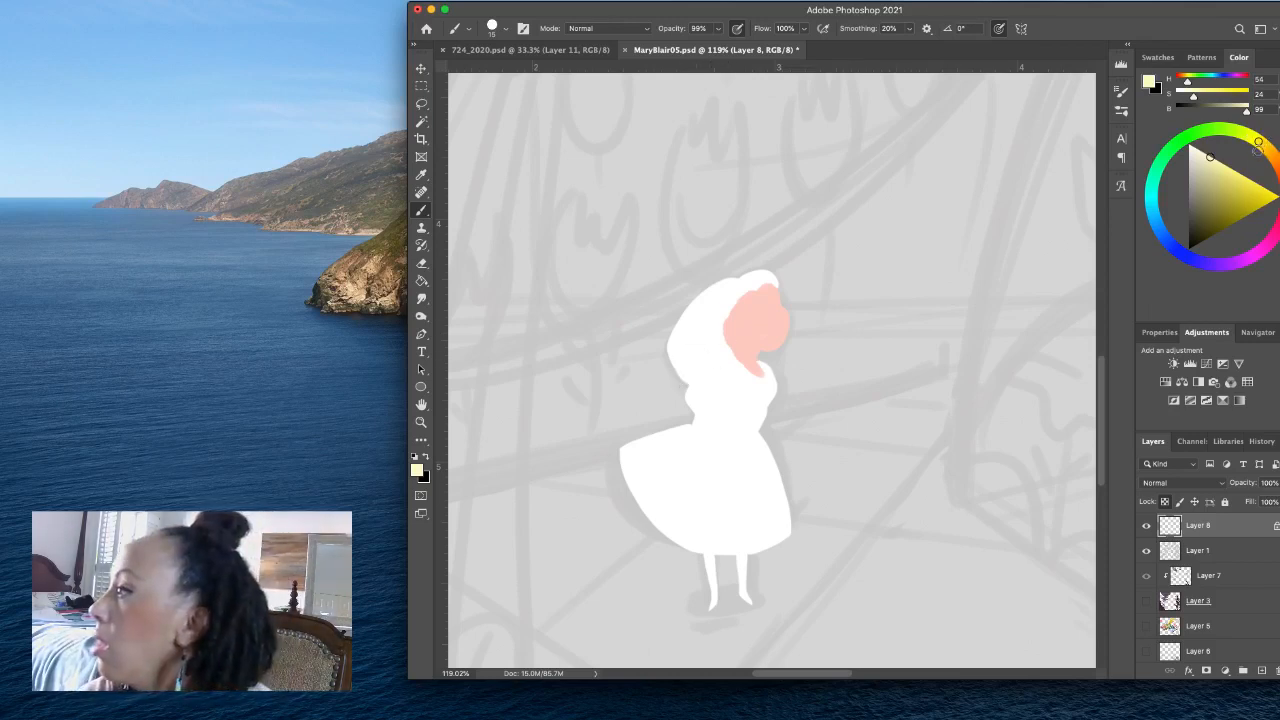
pyautogui.moveTo(1256, 188); pyautogui.dragTo(1277, 197)
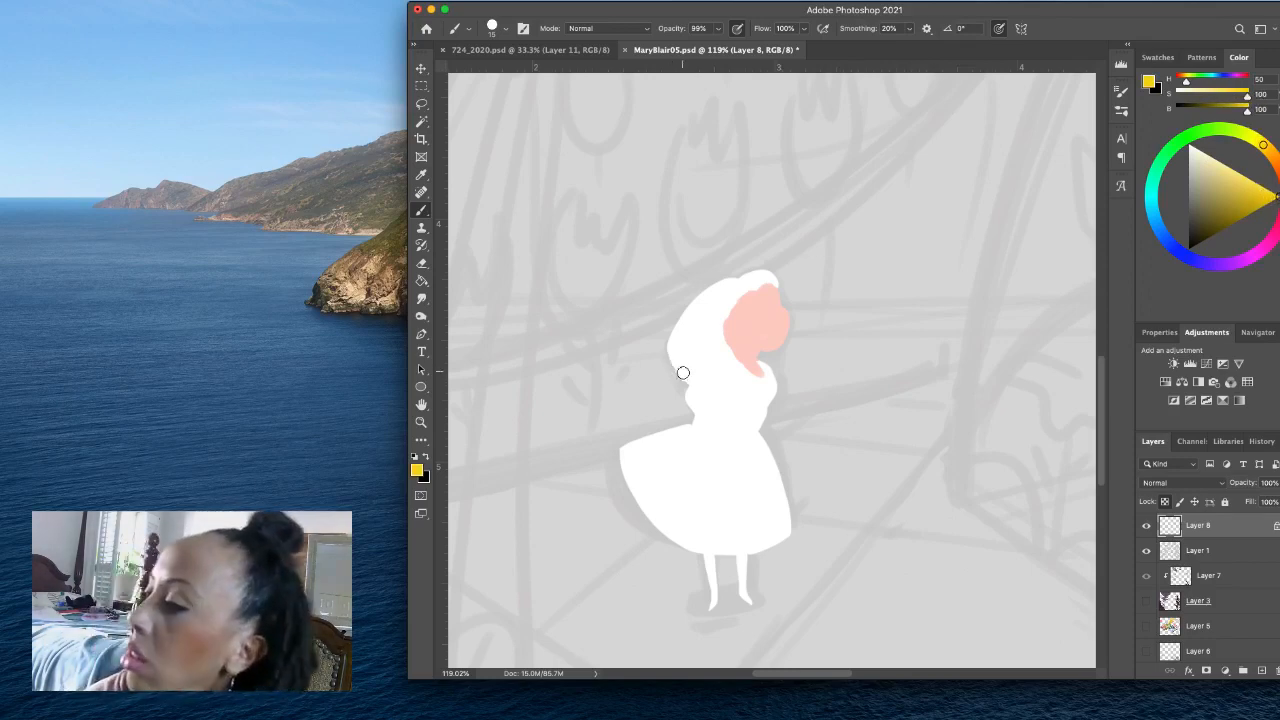
pyautogui.moveTo(677, 376)
pyautogui.mouseDown()
pyautogui.moveTo(719, 352)
pyautogui.moveTo(724, 302)
pyautogui.moveTo(779, 268)
pyautogui.moveTo(743, 282)
pyautogui.moveTo(780, 275)
pyautogui.moveTo(736, 293)
pyautogui.moveTo(688, 376)
pyautogui.moveTo(671, 351)
pyautogui.moveTo(682, 318)
pyautogui.moveTo(696, 344)
pyautogui.moveTo(708, 289)
pyautogui.moveTo(680, 325)
pyautogui.moveTo(723, 283)
pyautogui.mouseUp()
pyautogui.moveTo(1261, 143); pyautogui.dragTo(1260, 142)
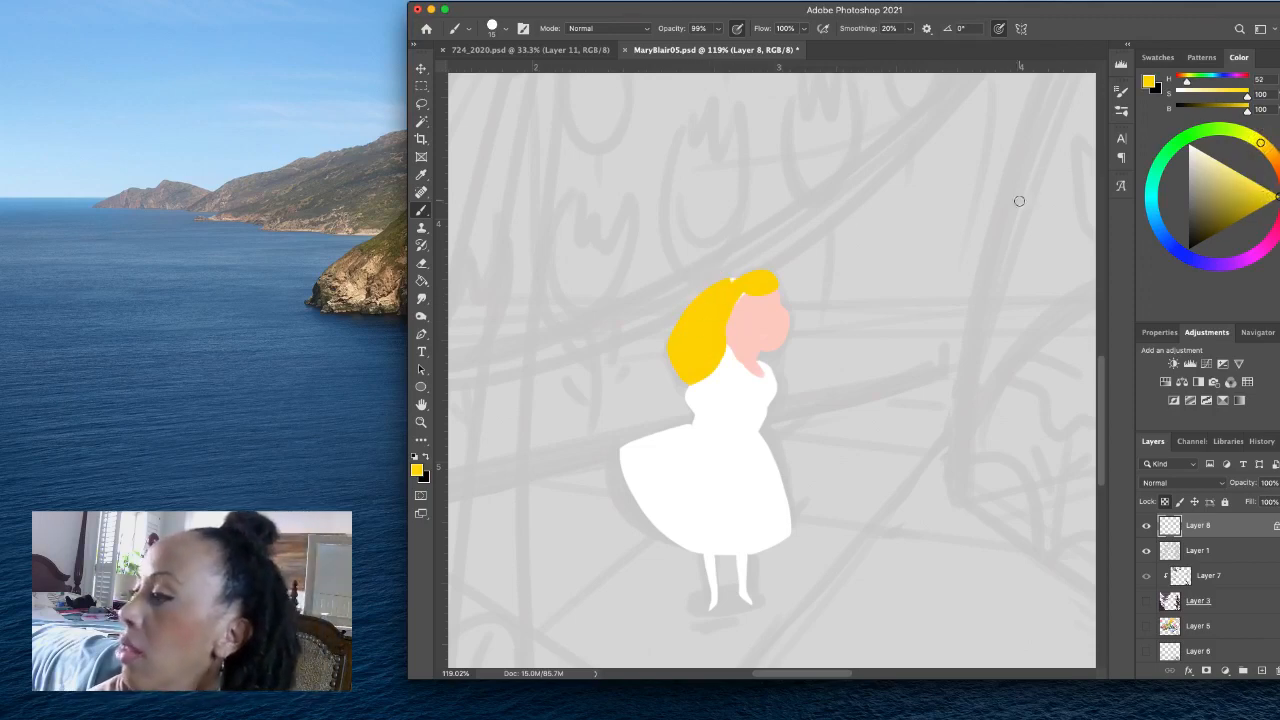
pyautogui.moveTo(735, 291)
pyautogui.mouseDown()
pyautogui.moveTo(714, 361)
pyautogui.moveTo(679, 372)
pyautogui.moveTo(699, 297)
pyautogui.moveTo(688, 323)
pyautogui.moveTo(699, 367)
pyautogui.moveTo(723, 278)
pyautogui.moveTo(680, 333)
pyautogui.moveTo(685, 372)
pyautogui.moveTo(737, 275)
pyautogui.moveTo(759, 282)
pyautogui.moveTo(750, 287)
pyautogui.moveTo(775, 272)
pyautogui.moveTo(729, 281)
pyautogui.moveTo(776, 279)
pyautogui.moveTo(746, 287)
pyautogui.moveTo(721, 348)
pyautogui.mouseUp()
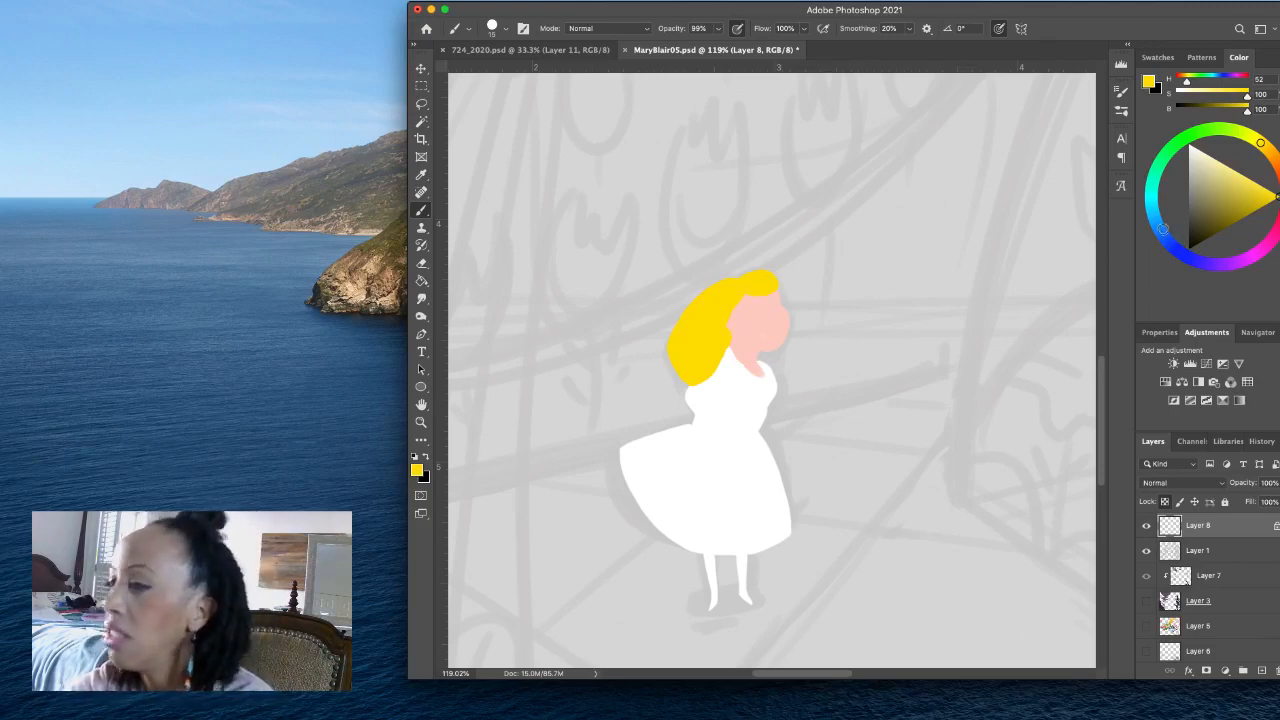
# - Set the brush colour to a muted blue, H 211, S 56, B 52, and paint the girl's near sleeve
pyautogui.click(1162, 230)
pyautogui.click(1215, 210)
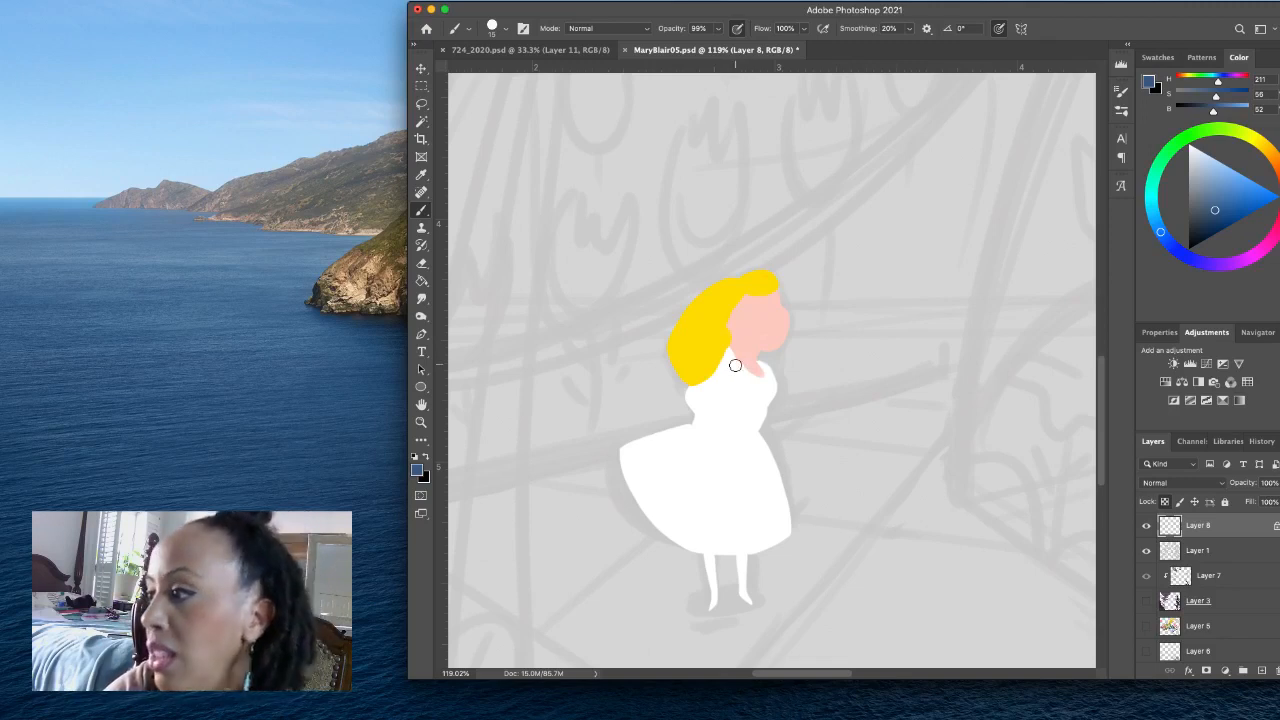
pyautogui.click(428, 457)
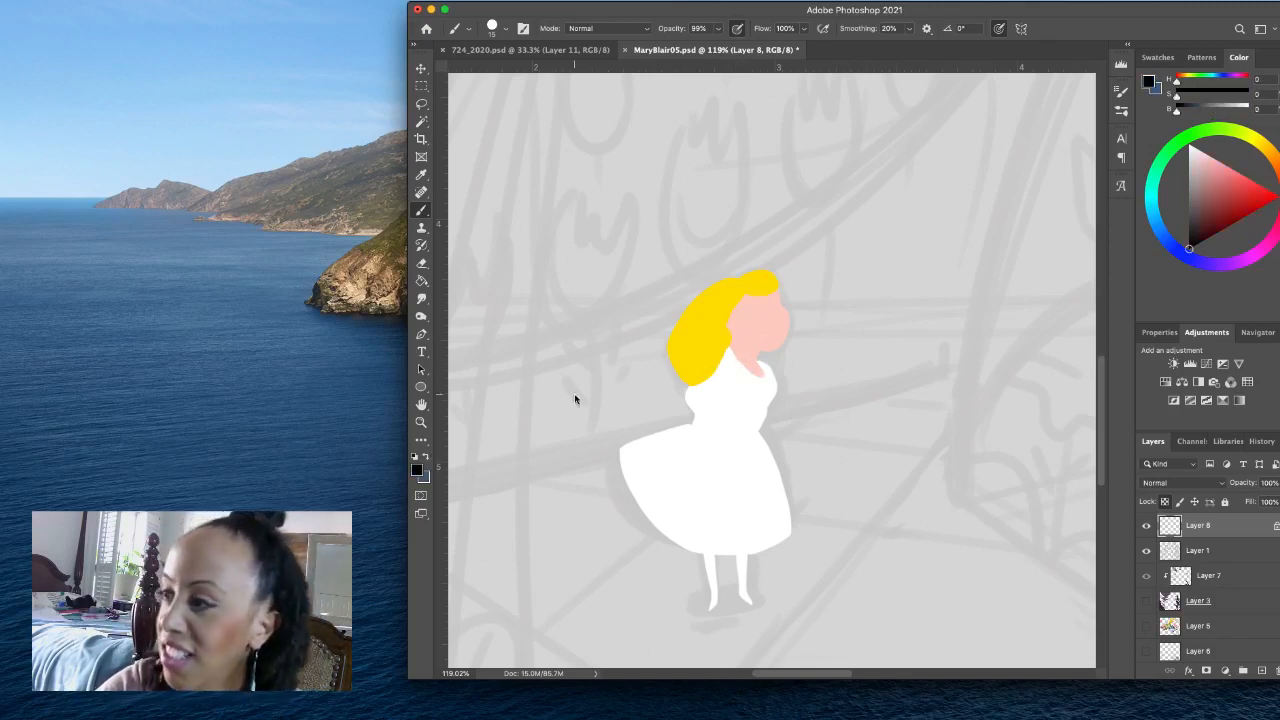
pyautogui.keyDown('alt'); pyautogui.click(718, 346); pyautogui.keyUp('alt')
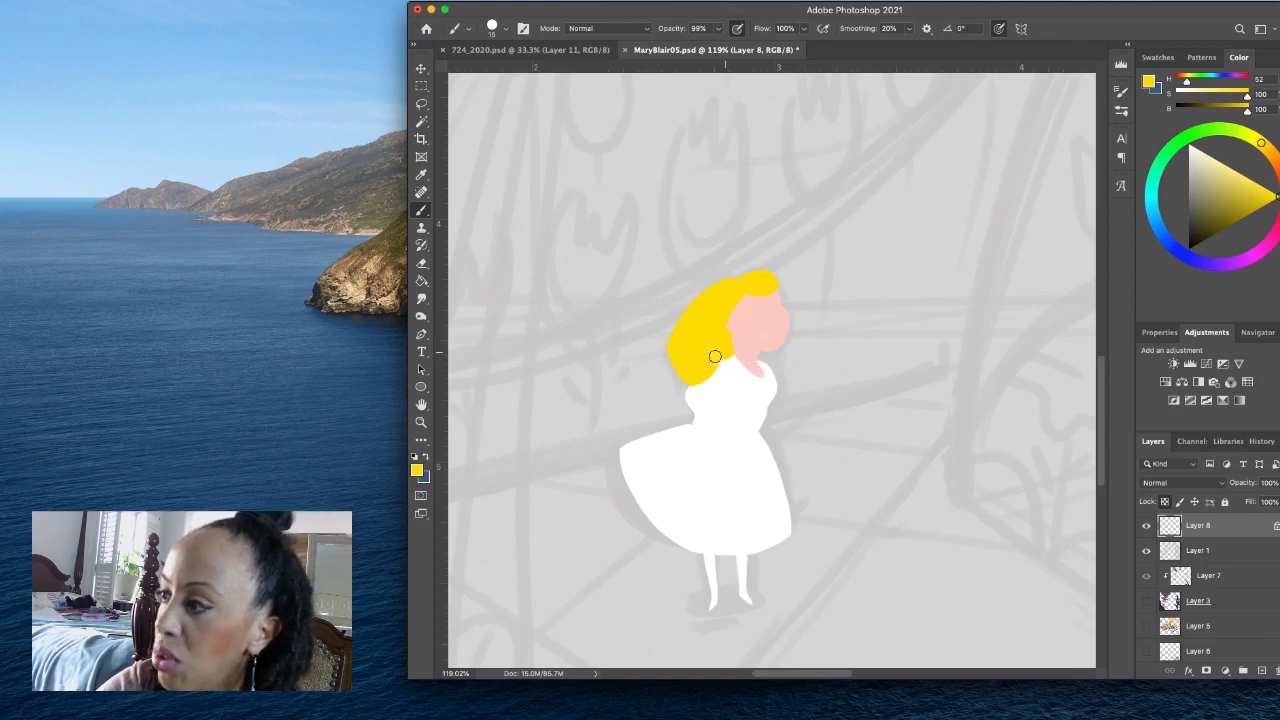
pyautogui.click(427, 456)
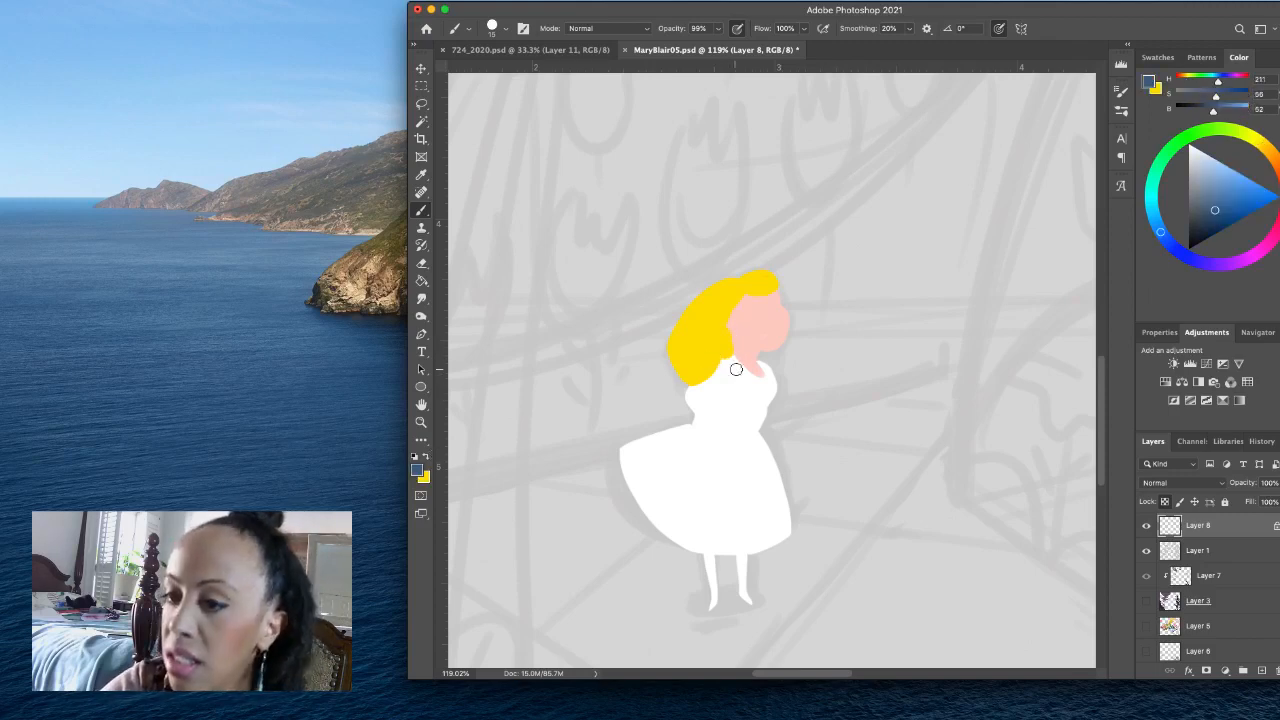
pyautogui.moveTo(726, 389)
pyautogui.mouseDown()
pyautogui.moveTo(724, 374)
pyautogui.moveTo(690, 414)
pyautogui.moveTo(723, 390)
pyautogui.moveTo(706, 384)
pyautogui.moveTo(712, 404)
pyautogui.moveTo(689, 397)
pyautogui.moveTo(718, 365)
pyautogui.mouseUp()
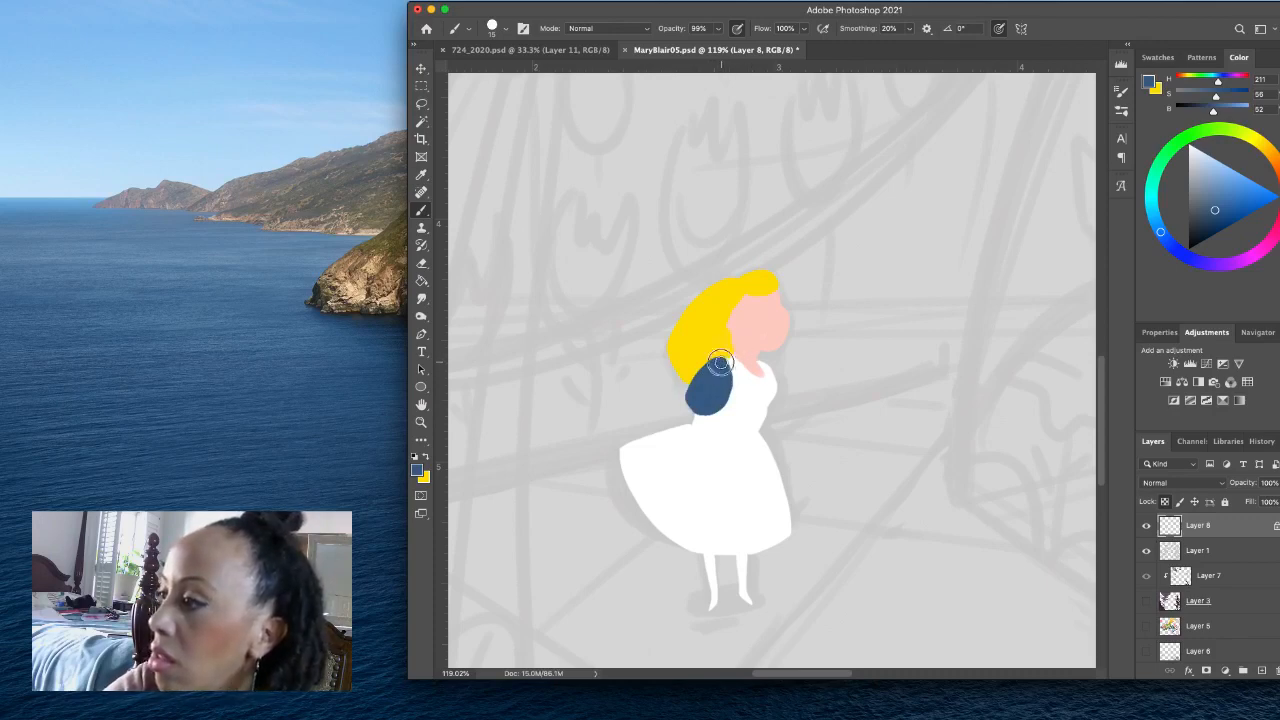
# - Reduce the brush to 7 px and reshape the dress neckline, painting the chest white and sampling the skin pink for the neck
pyautogui.moveTo(720, 362)
pyautogui.mouseDown()
pyautogui.moveTo(766, 343)
pyautogui.moveTo(750, 387)
pyautogui.moveTo(745, 370)
pyautogui.moveTo(791, 363)
pyautogui.mouseUp()
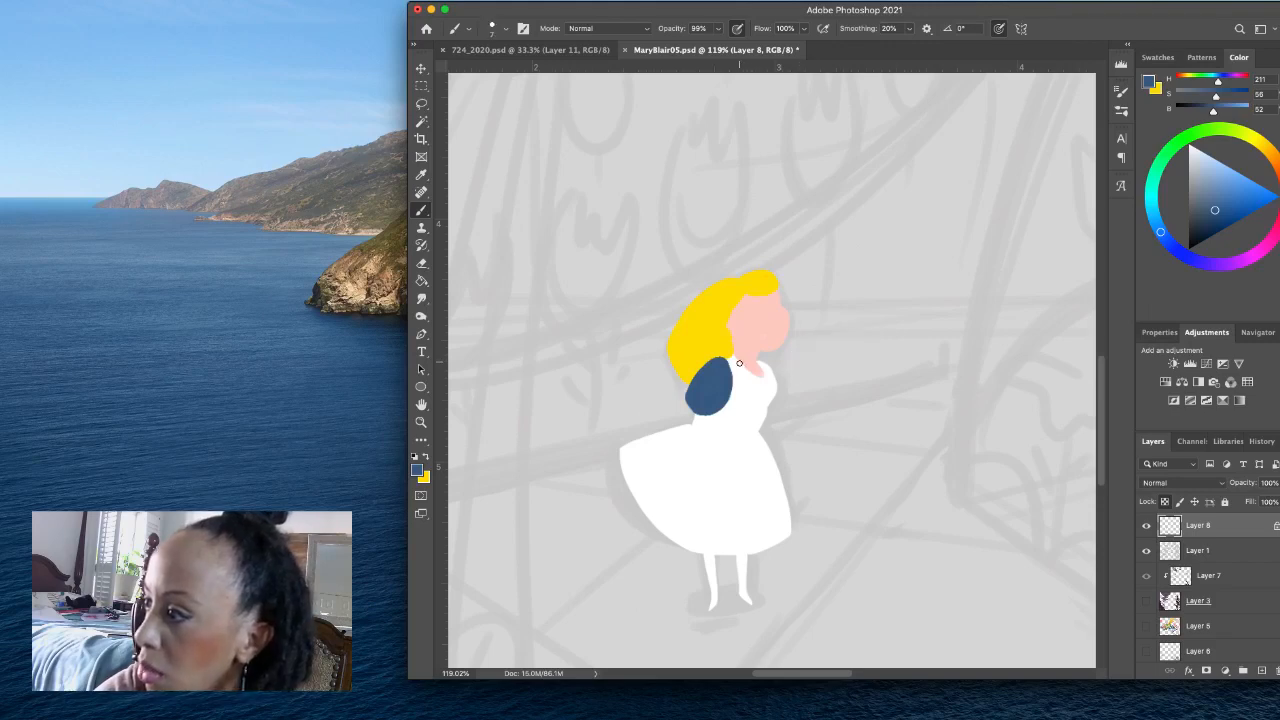
pyautogui.moveTo(743, 376)
pyautogui.mouseDown()
pyautogui.moveTo(764, 385)
pyautogui.moveTo(760, 364)
pyautogui.mouseUp()
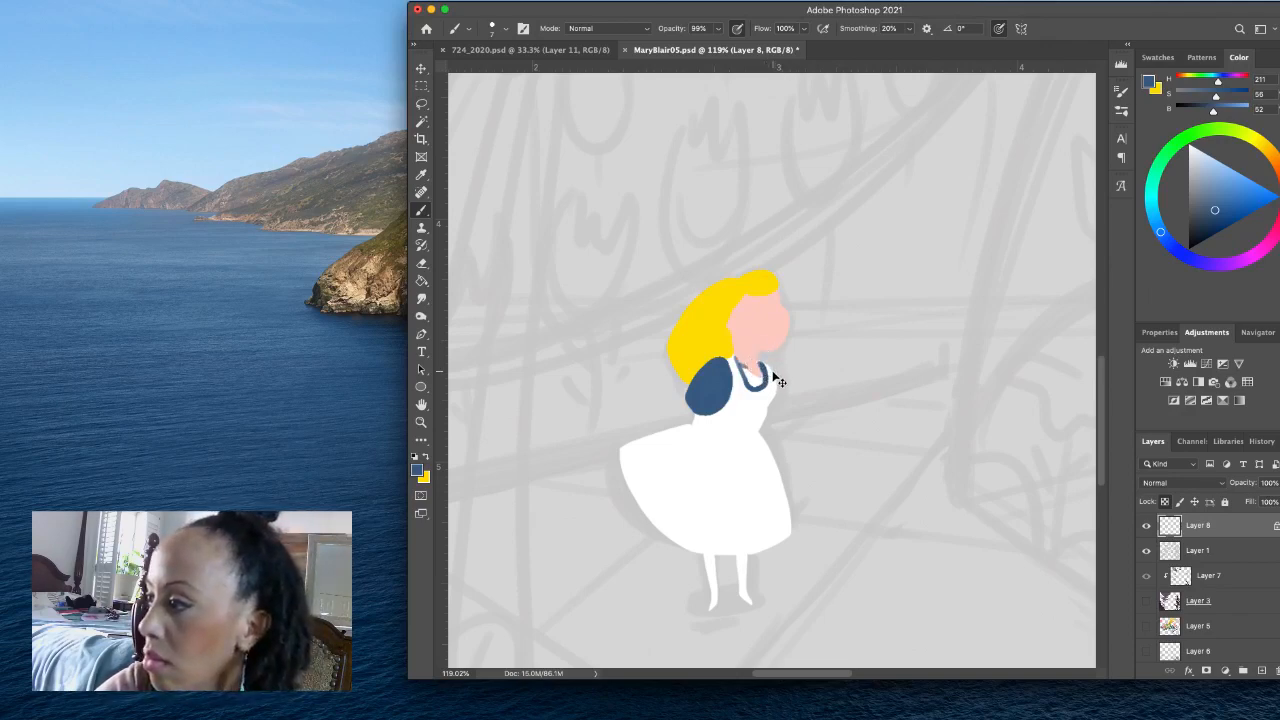
pyautogui.press('super+z')
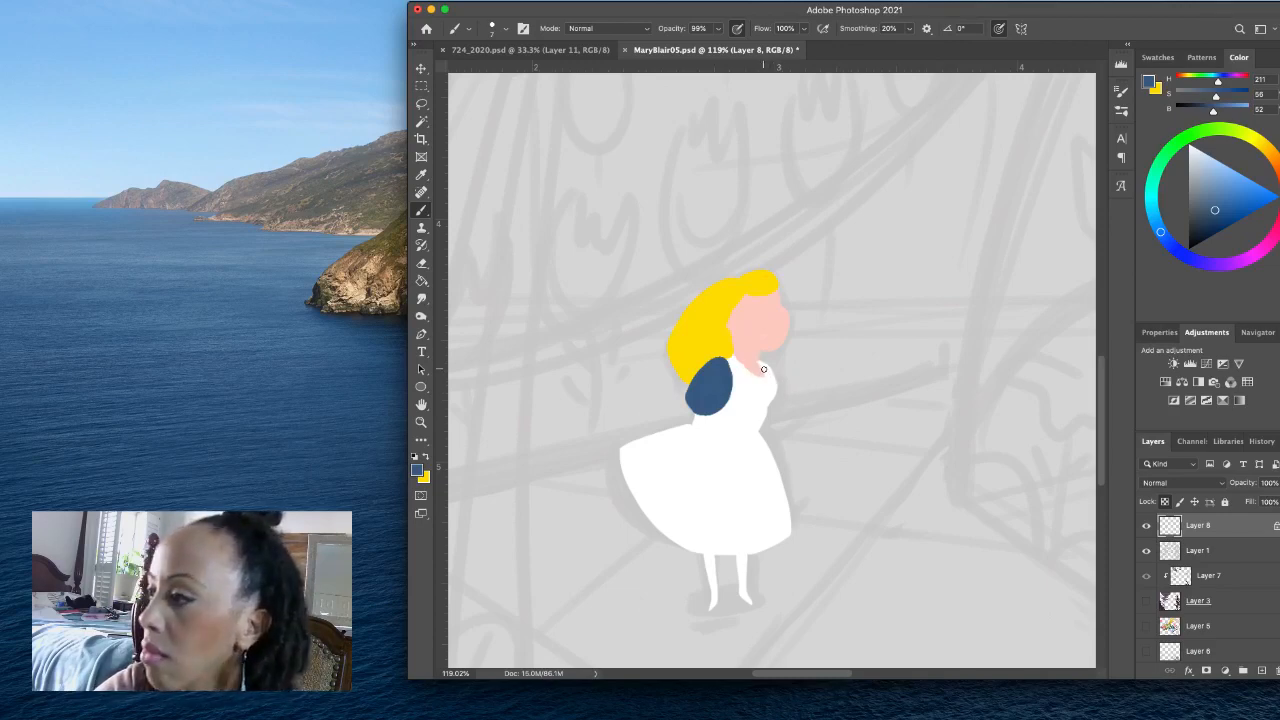
pyautogui.keyDown('alt'); pyautogui.click(763, 393); pyautogui.keyUp('alt')
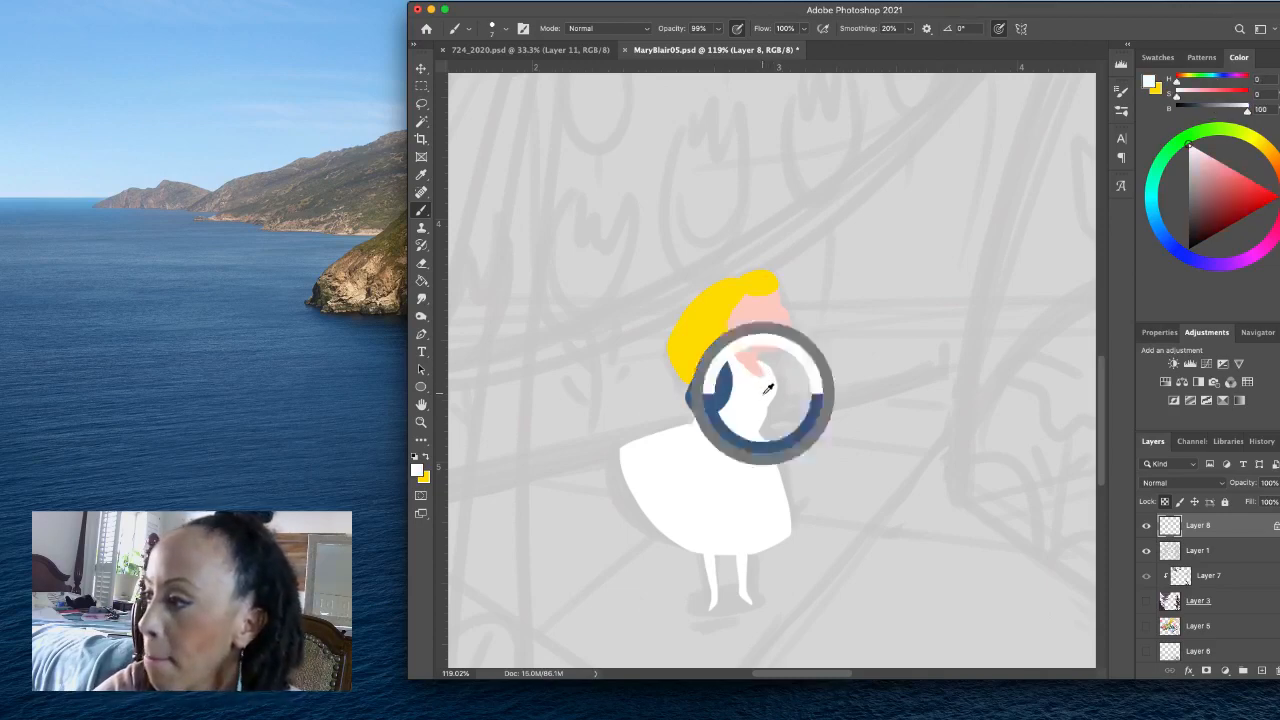
pyautogui.moveTo(754, 375)
pyautogui.mouseDown()
pyautogui.moveTo(744, 363)
pyautogui.moveTo(759, 361)
pyautogui.mouseUp()
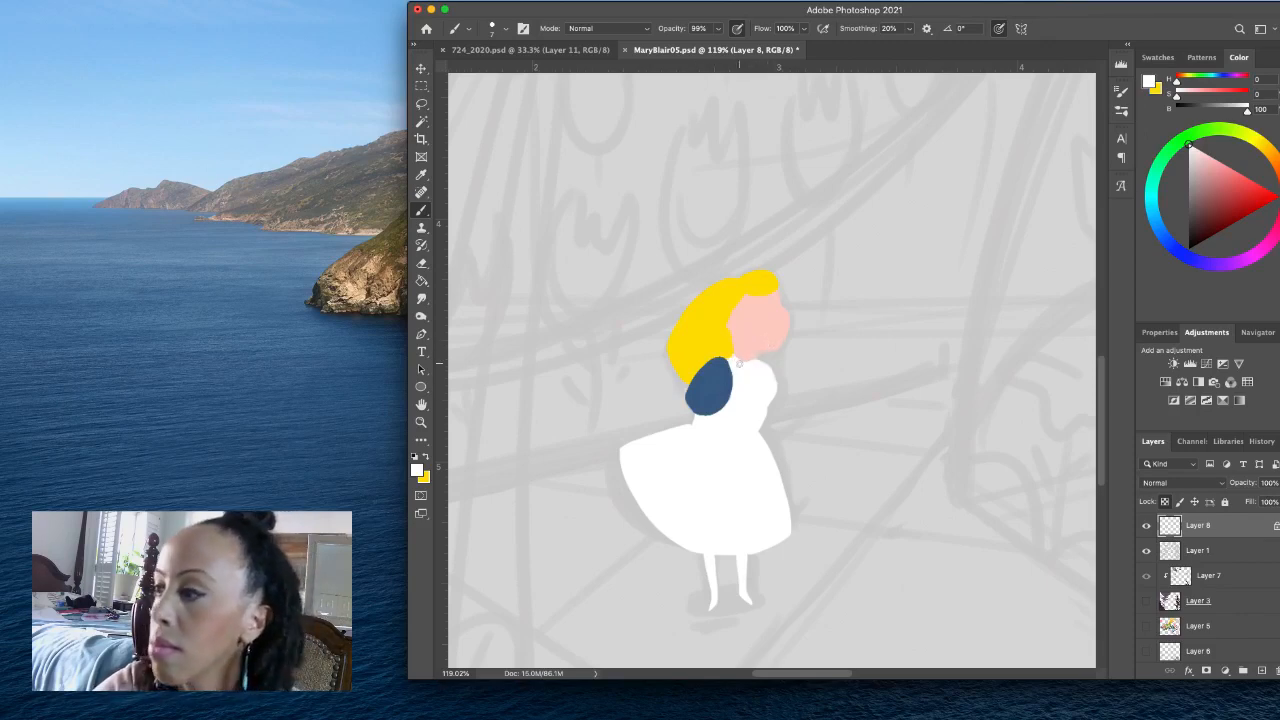
pyautogui.keyDown('alt'); pyautogui.click(743, 349); pyautogui.keyUp('alt')
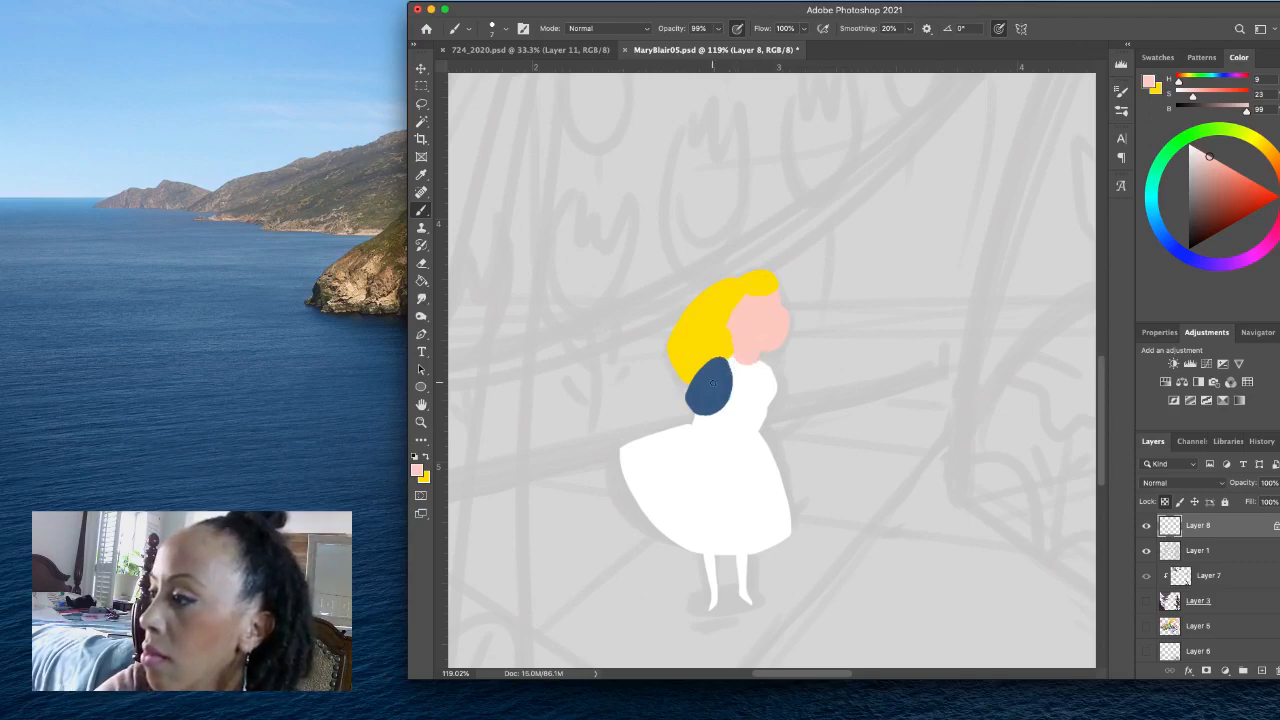
# - Sample the sleeve's blue, paint the collar area and far sleeve around the white straps, and outline the apron's edge on the skirt
pyautogui.keyDown('alt'); pyautogui.click(712, 382); pyautogui.keyUp('alt')
pyautogui.moveTo(761, 359)
pyautogui.mouseDown()
pyautogui.moveTo(771, 402)
pyautogui.moveTo(773, 381)
pyautogui.moveTo(733, 360)
pyautogui.moveTo(742, 390)
pyautogui.moveTo(760, 392)
pyautogui.moveTo(758, 363)
pyautogui.moveTo(740, 365)
pyautogui.moveTo(754, 375)
pyautogui.mouseUp()
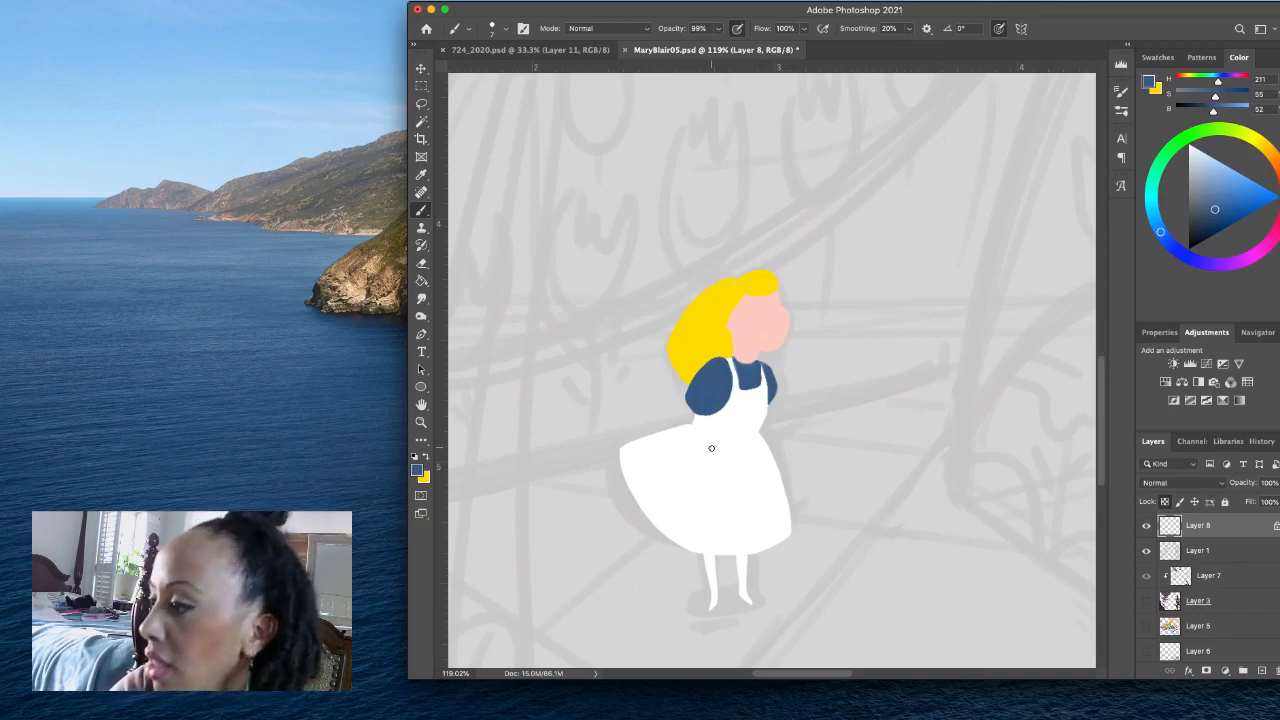
pyautogui.moveTo(718, 447)
pyautogui.mouseDown()
pyautogui.moveTo(717, 527)
pyautogui.moveTo(790, 530)
pyautogui.mouseUp()
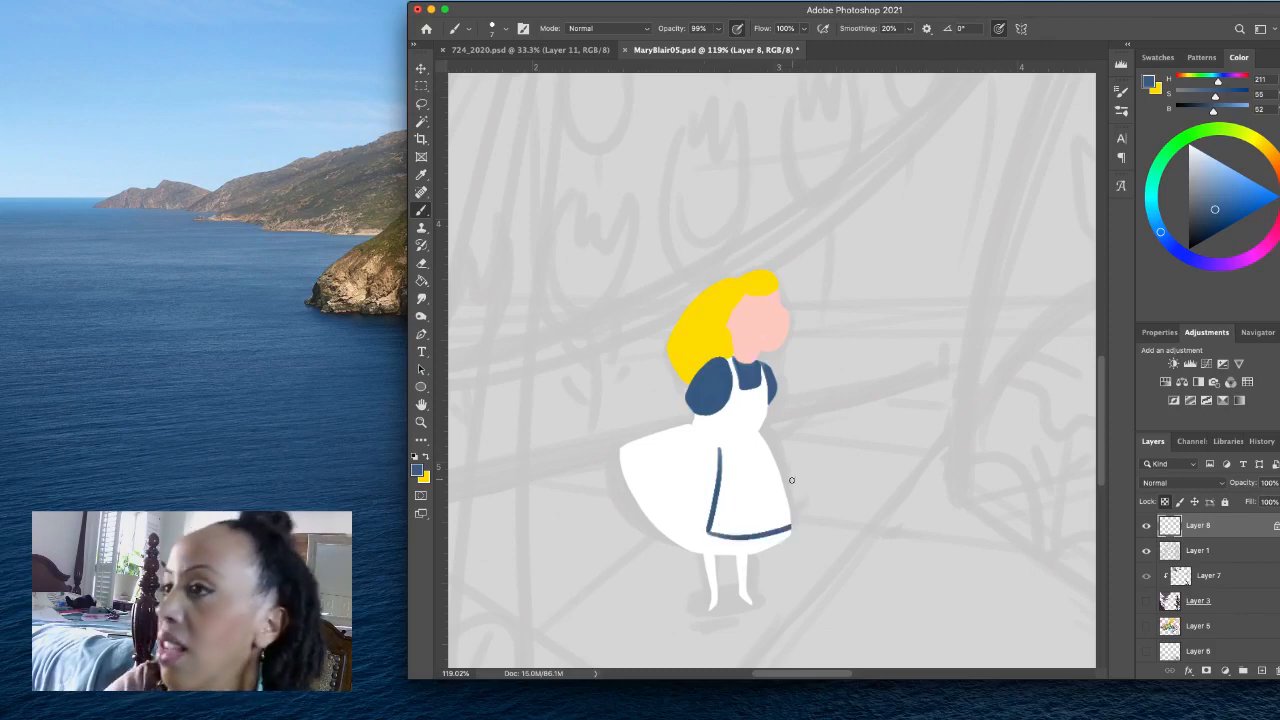
# - Lasso the skirt area outside the apron outline, fill it with the same blue and deselect it
pyautogui.click(421, 103)
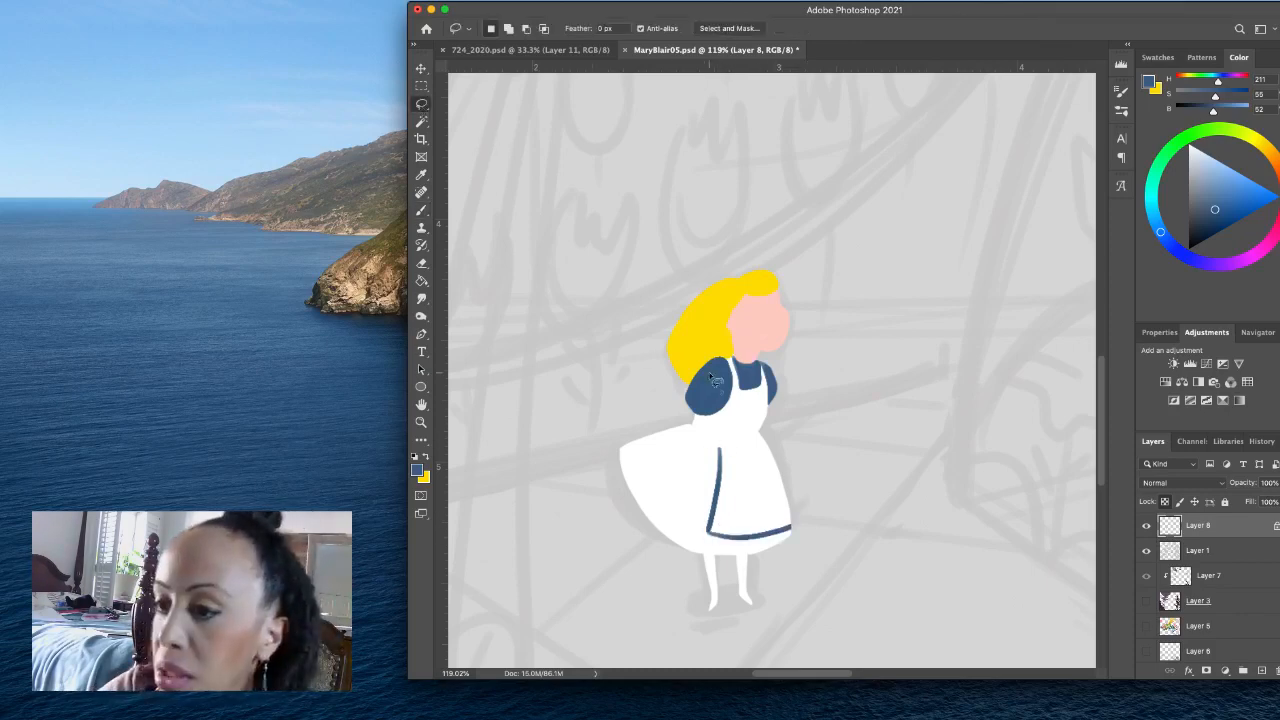
pyautogui.moveTo(695, 418)
pyautogui.mouseDown()
pyautogui.moveTo(720, 462)
pyautogui.moveTo(710, 530)
pyautogui.moveTo(740, 540)
pyautogui.moveTo(797, 524)
pyautogui.moveTo(786, 543)
pyautogui.moveTo(757, 558)
pyautogui.moveTo(657, 547)
pyautogui.moveTo(595, 484)
pyautogui.moveTo(599, 423)
pyautogui.moveTo(705, 420)
pyautogui.mouseUp()
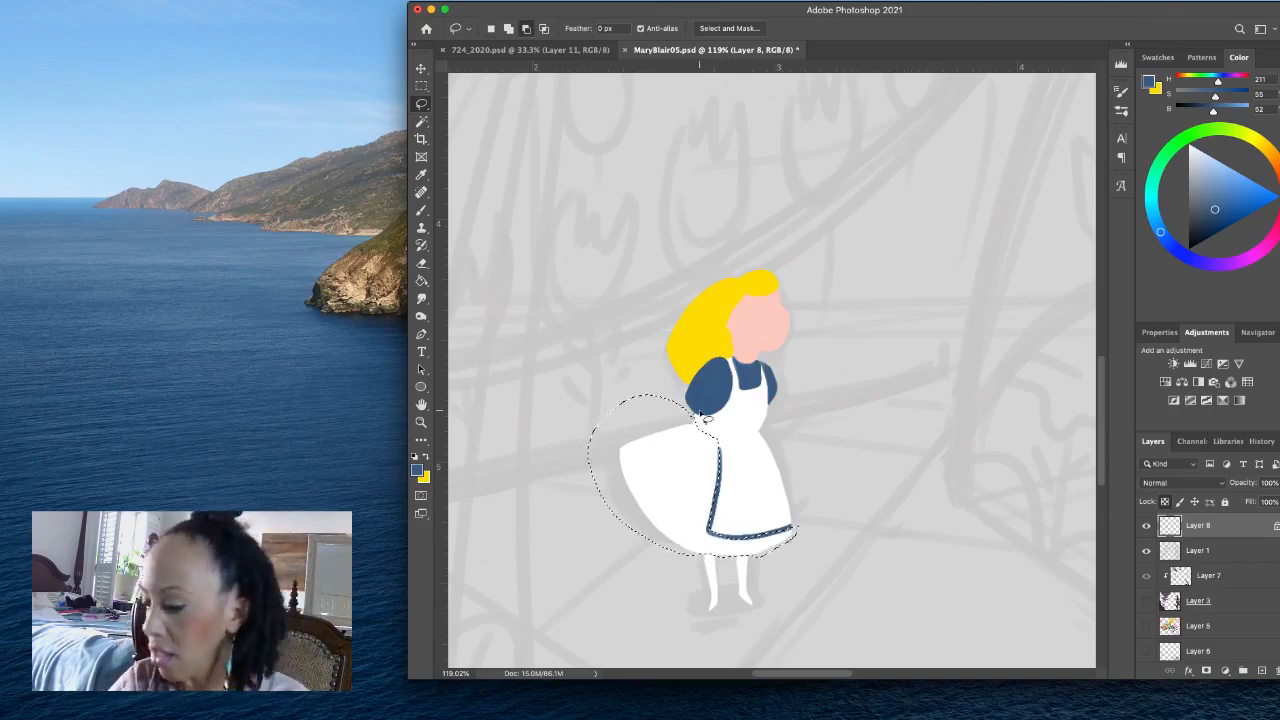
pyautogui.hotkey('alt', 'BackSpace')
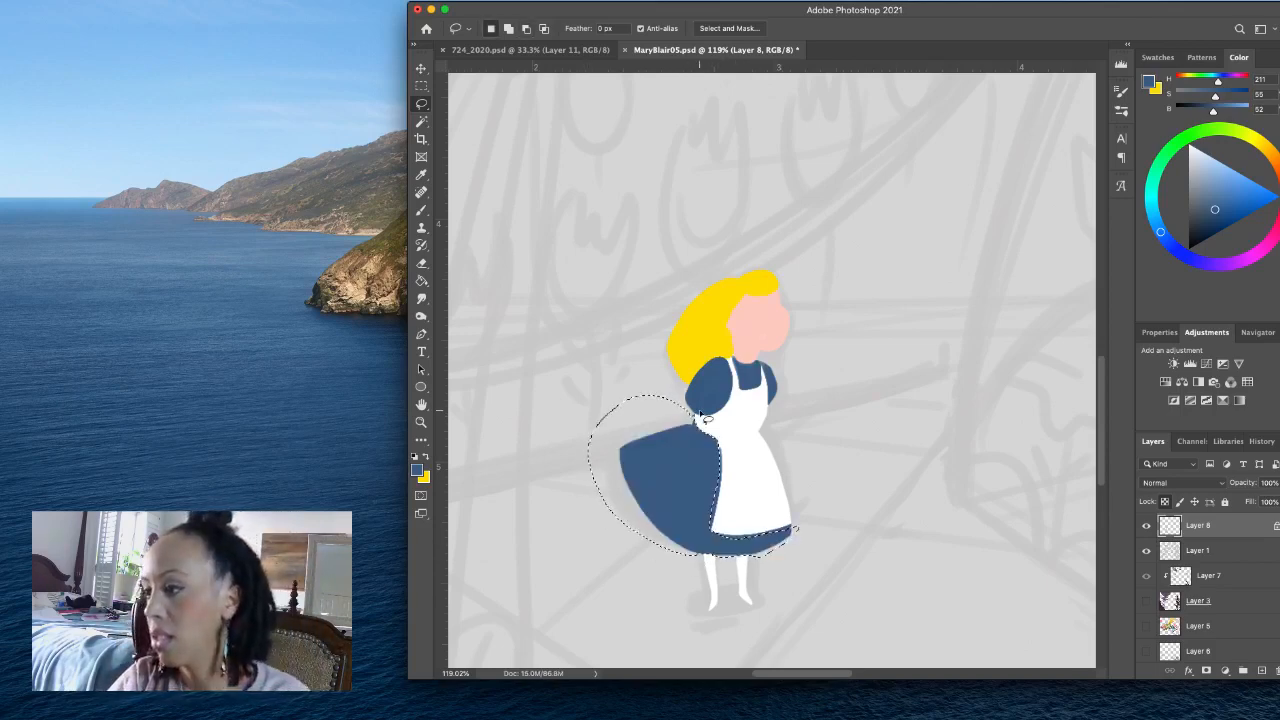
pyautogui.click(797, 418)
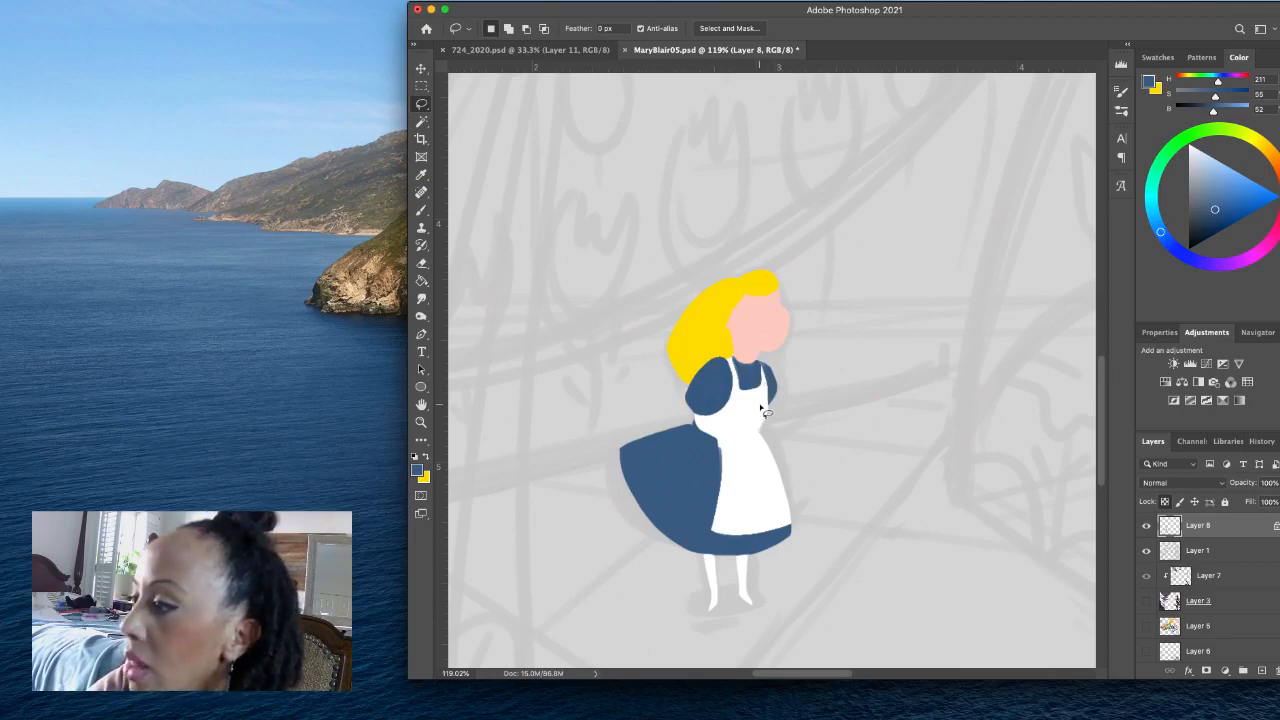
# - Lasso the girl's forearms and clasped hands, fill them with the face's skin pink, #feccc3, and deselect them
pyautogui.moveTo(760, 404); pyautogui.dragTo(757, 414)
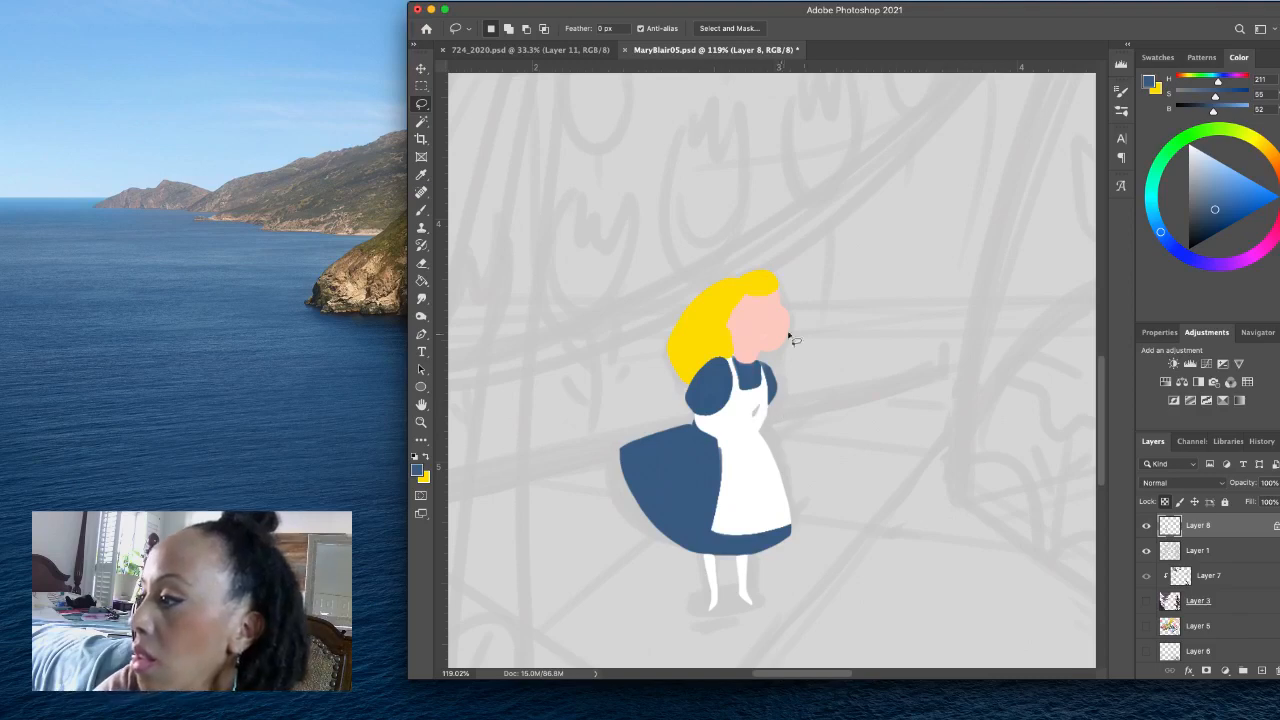
pyautogui.click(768, 406)
pyautogui.moveTo(768, 406)
pyautogui.mouseDown()
pyautogui.moveTo(741, 439)
pyautogui.moveTo(695, 416)
pyautogui.moveTo(744, 459)
pyautogui.moveTo(776, 410)
pyautogui.mouseUp()
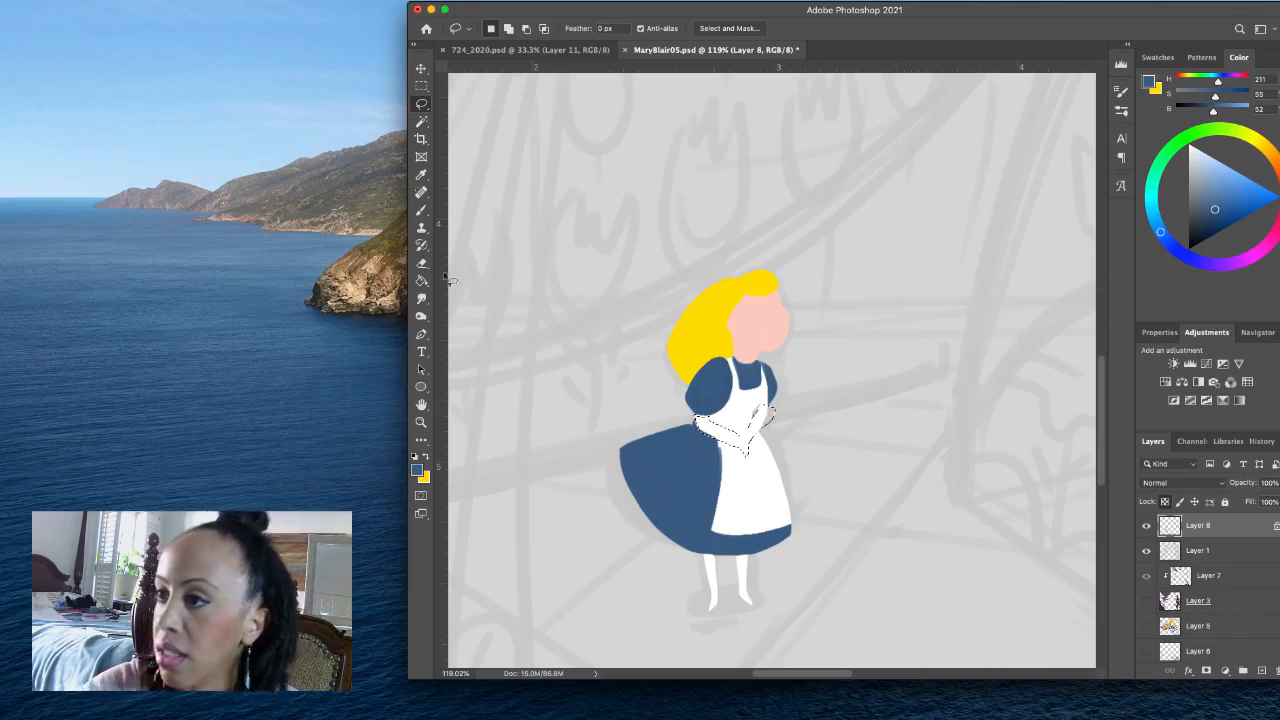
pyautogui.click(418, 470)
pyautogui.click(742, 321)
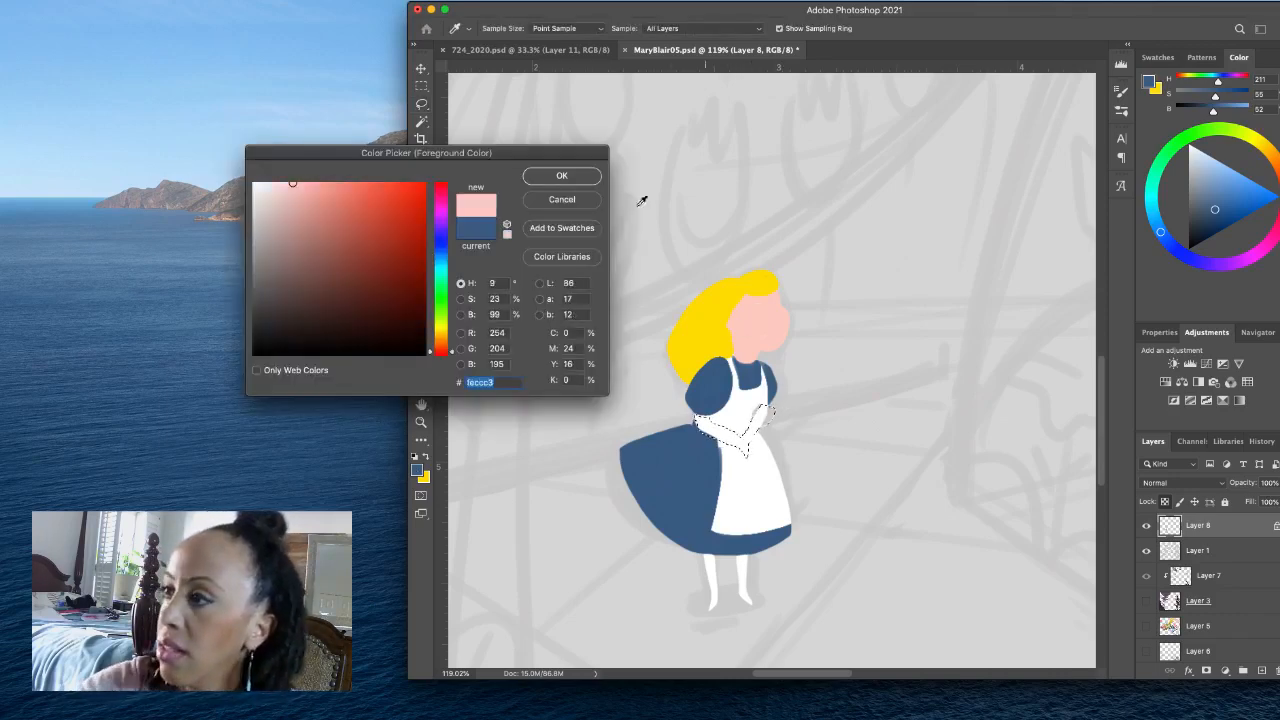
pyautogui.click(598, 175)
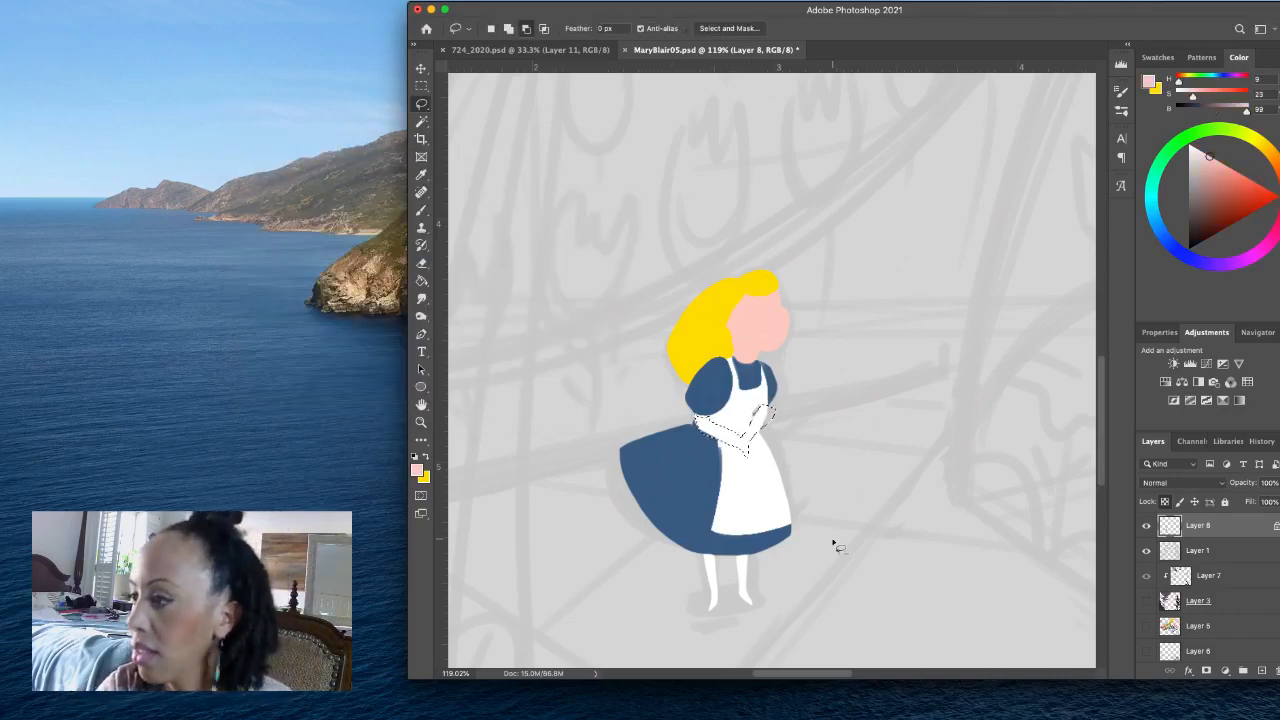
pyautogui.hotkey('alt', 'BackSpace')
pyautogui.press('super+d')
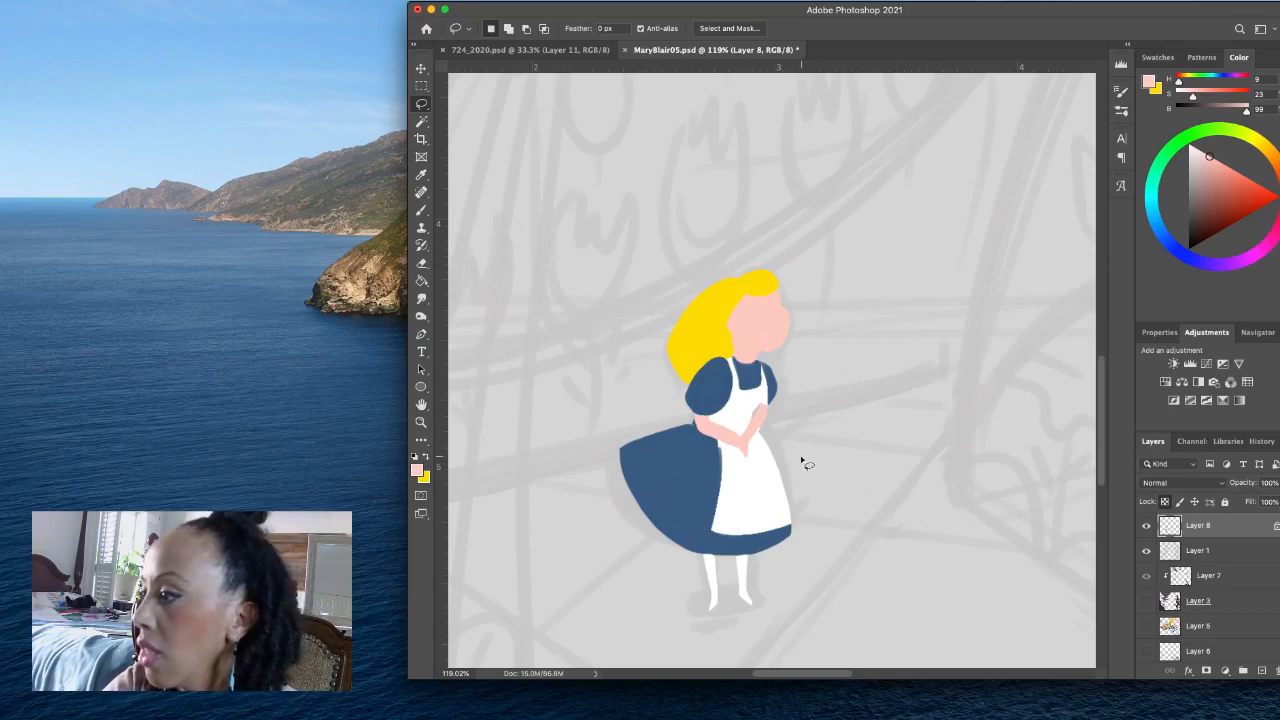
# - Lasso the far sleeve, fill it with the blue sampled from the near sleeve and deselect it
pyautogui.moveTo(763, 370)
pyautogui.mouseDown()
pyautogui.moveTo(771, 408)
pyautogui.moveTo(798, 363)
pyautogui.moveTo(792, 398)
pyautogui.mouseUp()
pyautogui.click(420, 471)
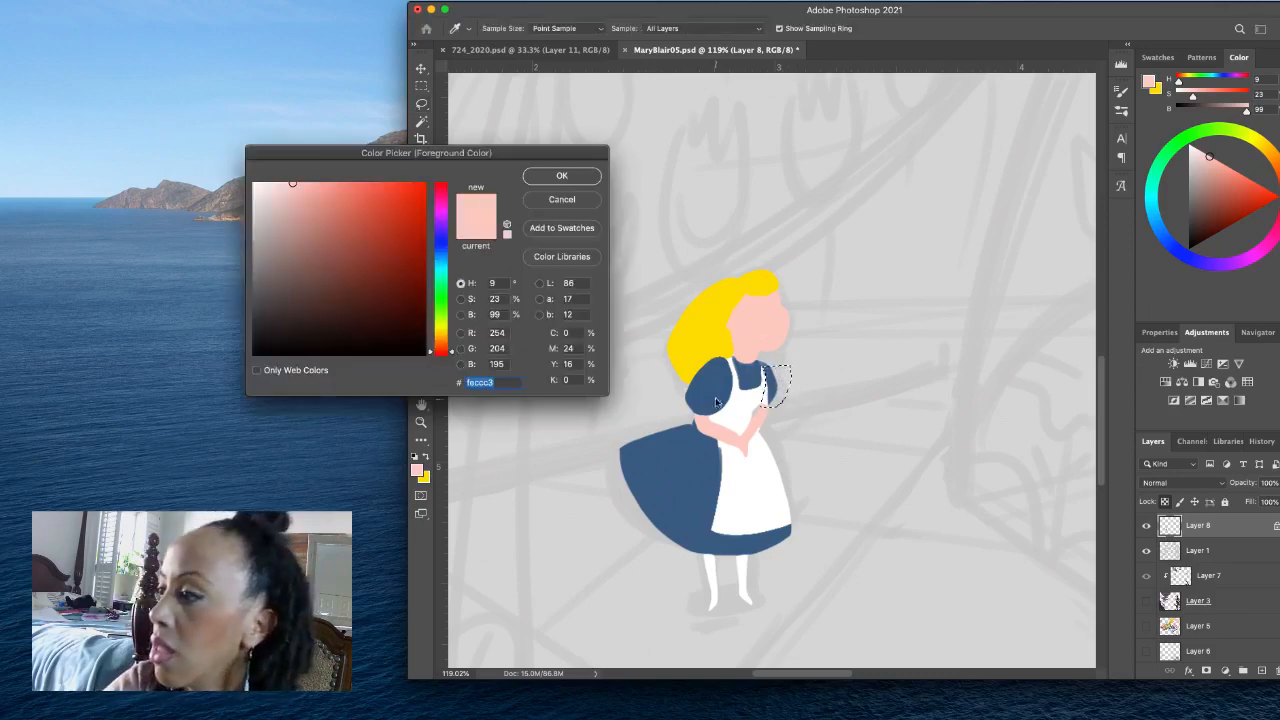
pyautogui.click(712, 404)
pyautogui.click(600, 180)
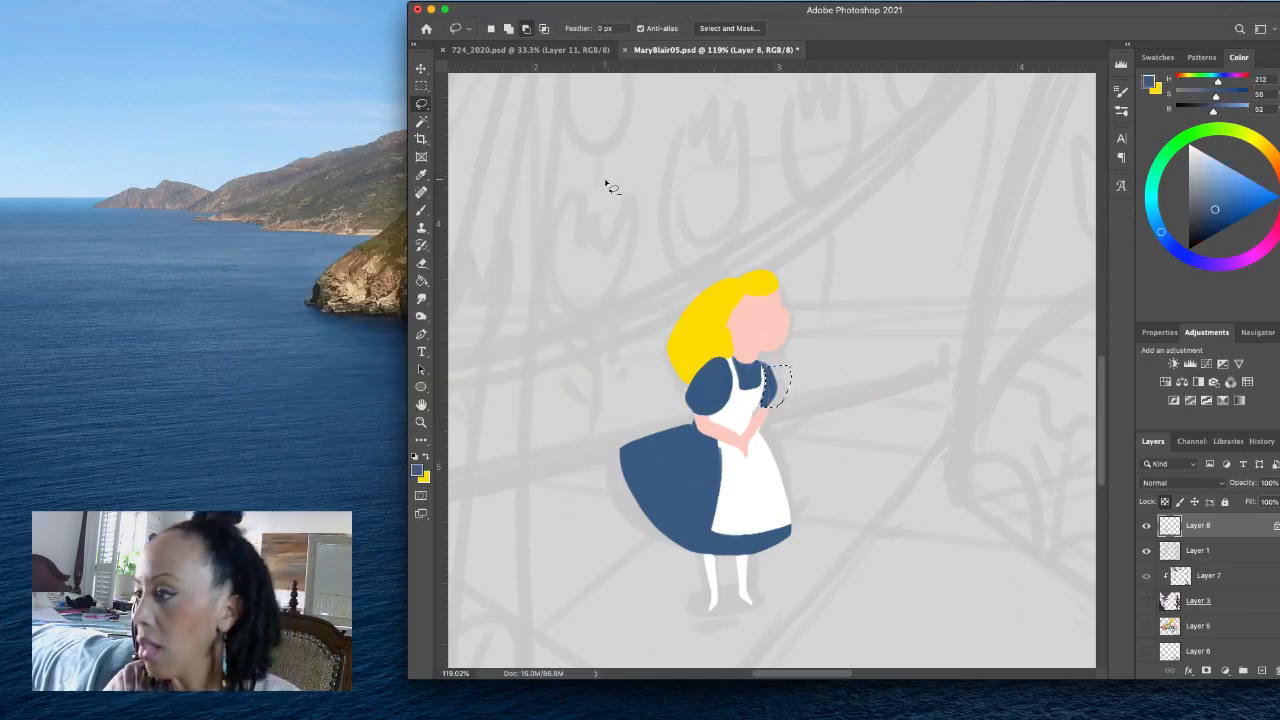
pyautogui.hotkey('alt', 'BackSpace')
pyautogui.press('super+d')
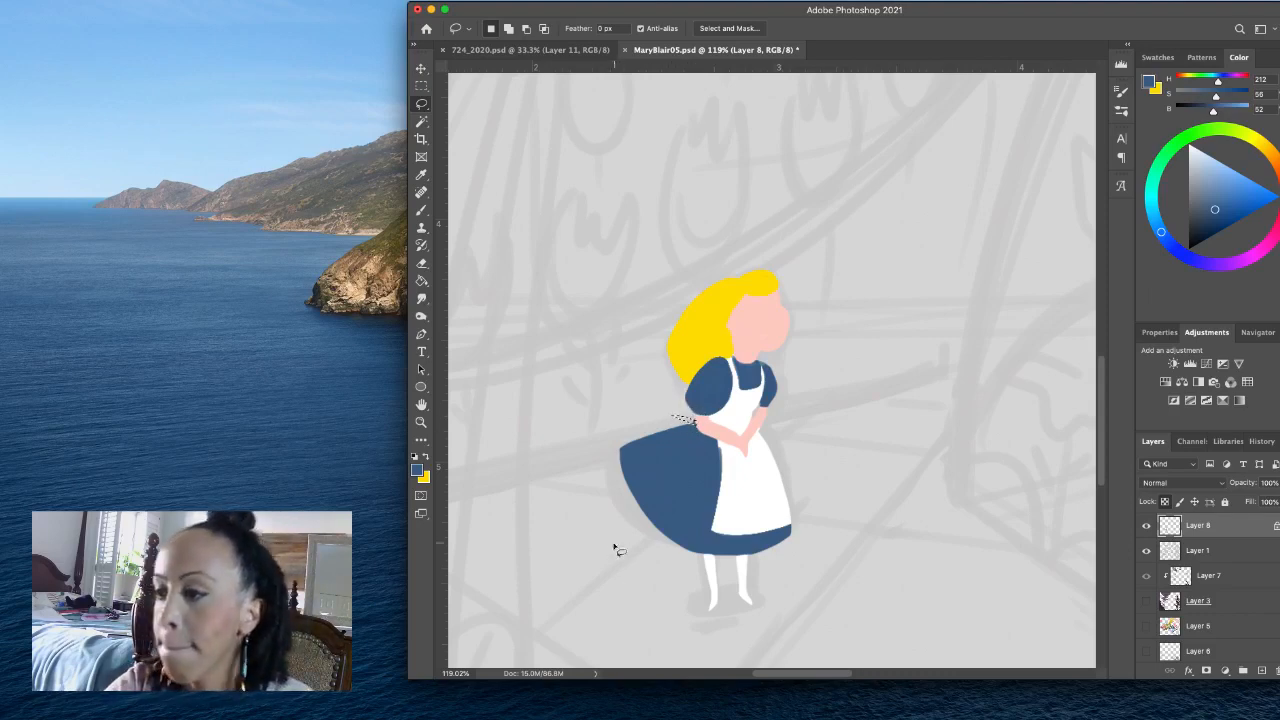
# - Fill a thin apron-tie shape behind the girl's waist with white, clear the selection and save the file
pyautogui.click(412, 457)
pyautogui.press('x')
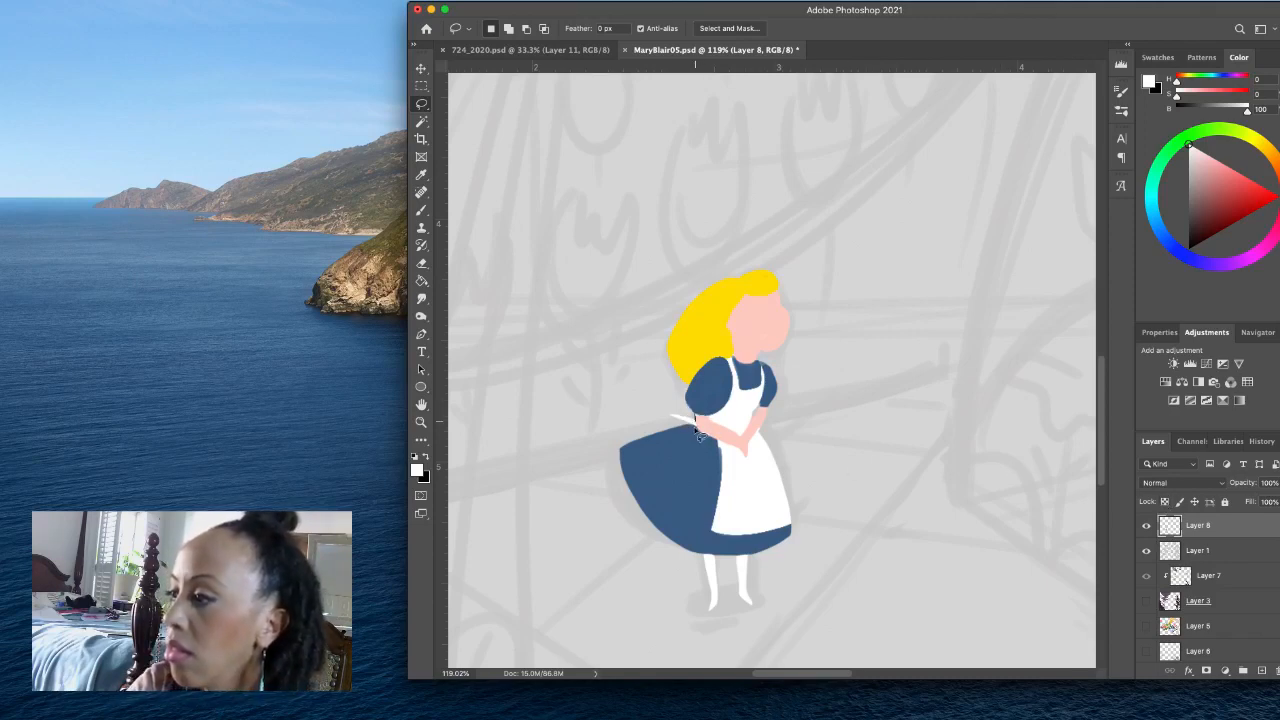
pyautogui.moveTo(696, 431); pyautogui.dragTo(692, 429)
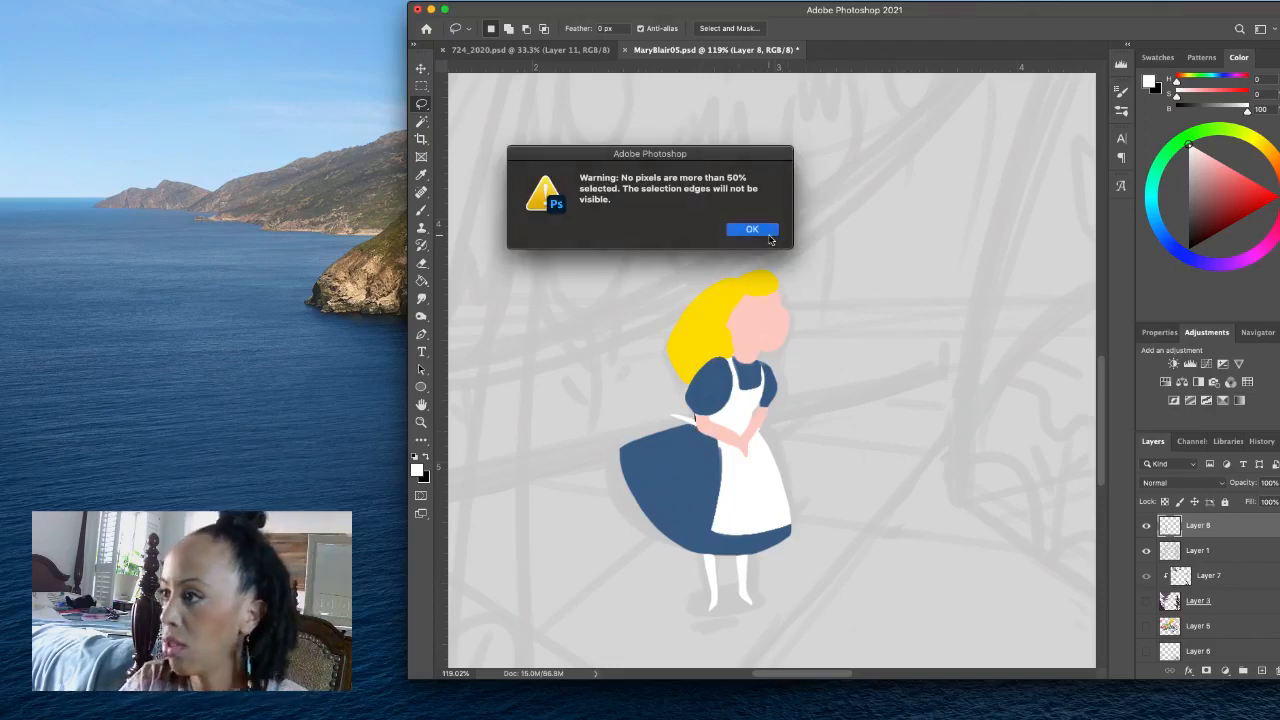
pyautogui.click(752, 230)
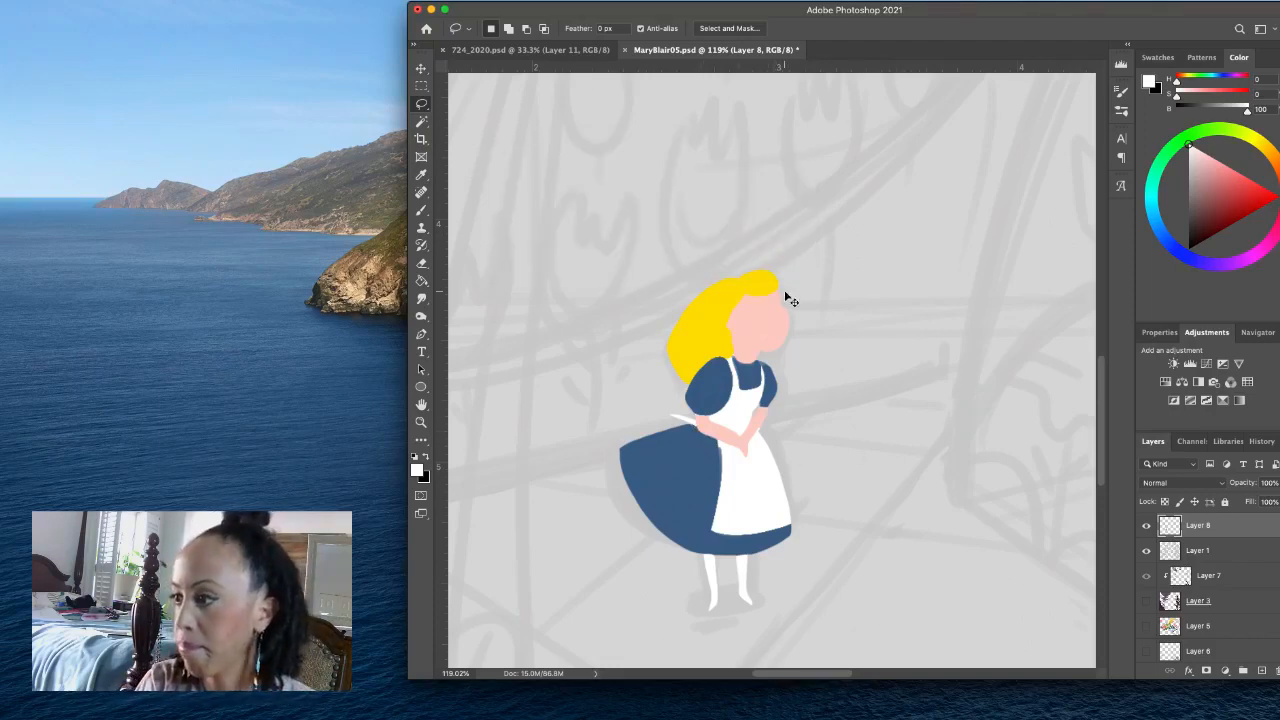
pyautogui.press('super+s')
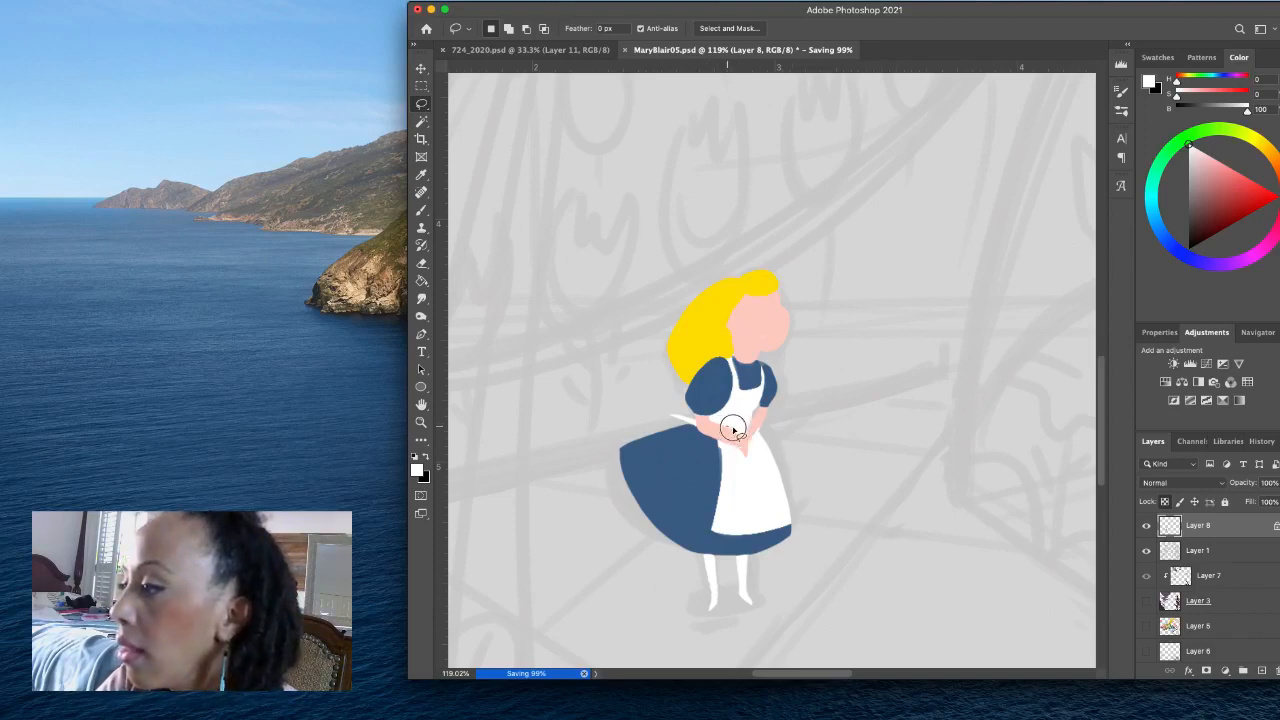
# - Set the colour to dark brown, H 0, S 47, B 21, and fill thin lassoed accents at the waist and between hair and neck
pyautogui.moveTo(752, 416)
pyautogui.mouseDown()
pyautogui.moveTo(719, 427)
pyautogui.moveTo(765, 440)
pyautogui.mouseUp()
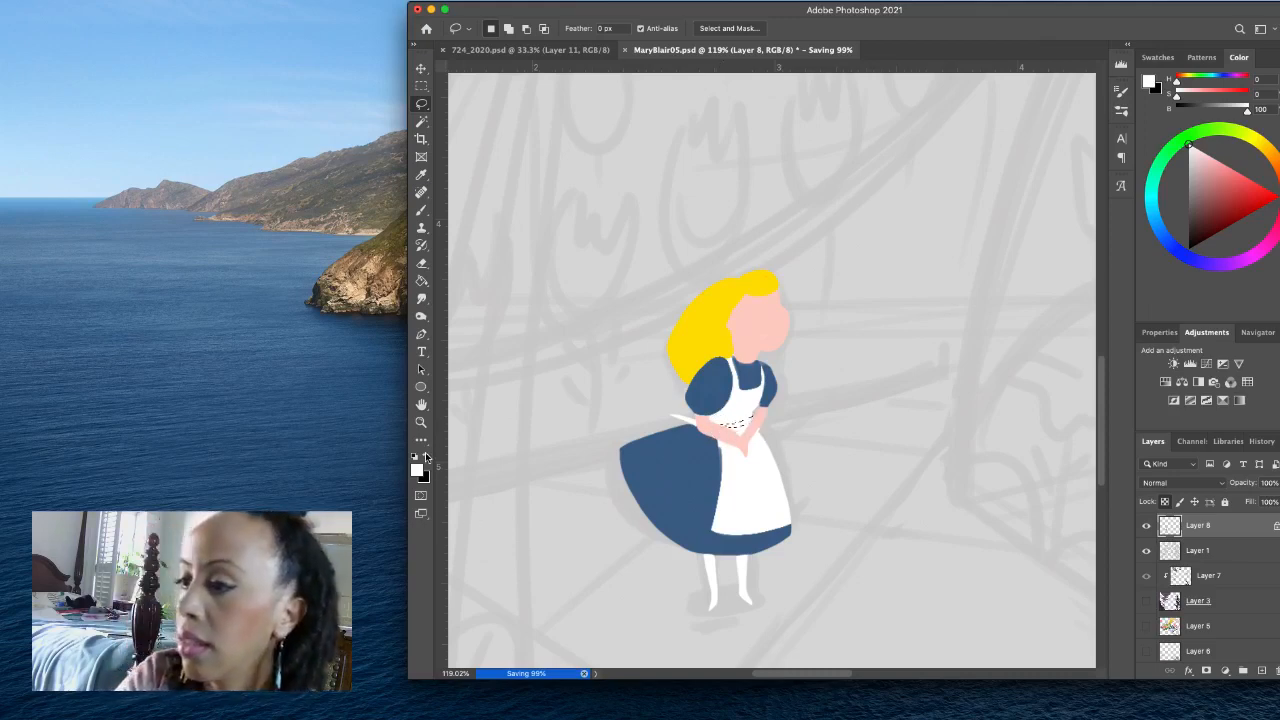
pyautogui.press('x')
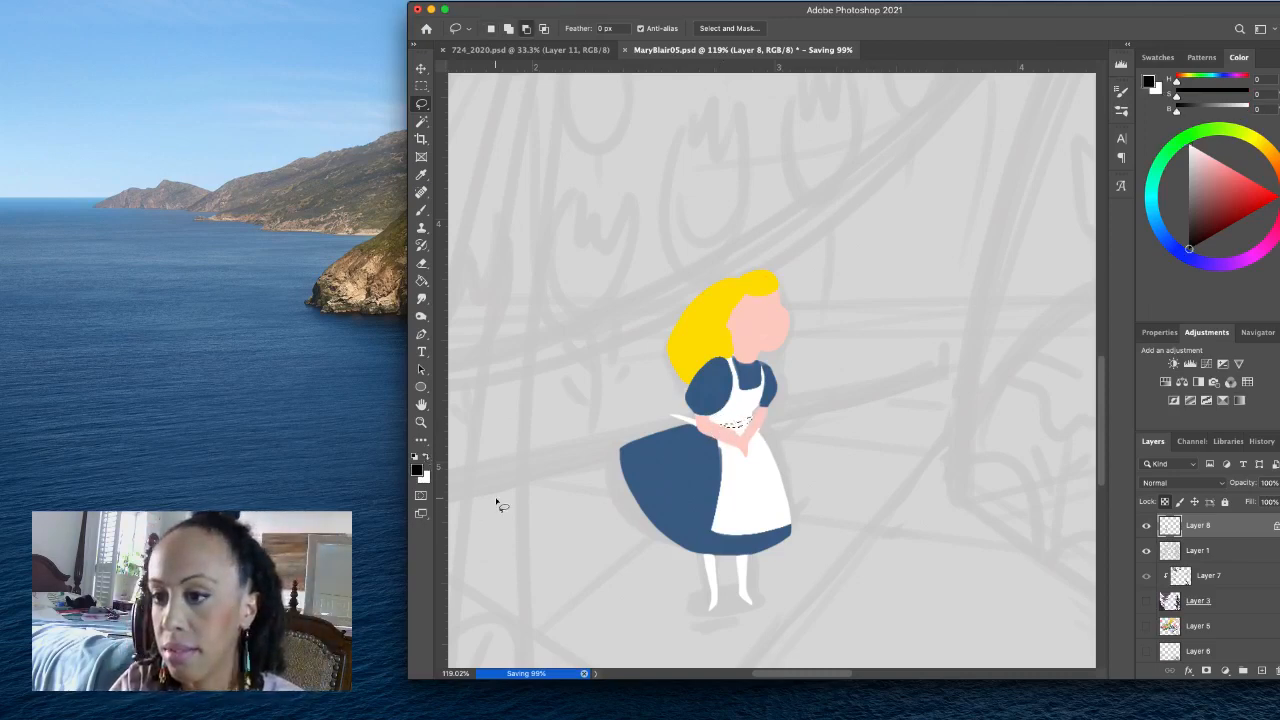
pyautogui.click(1197, 233)
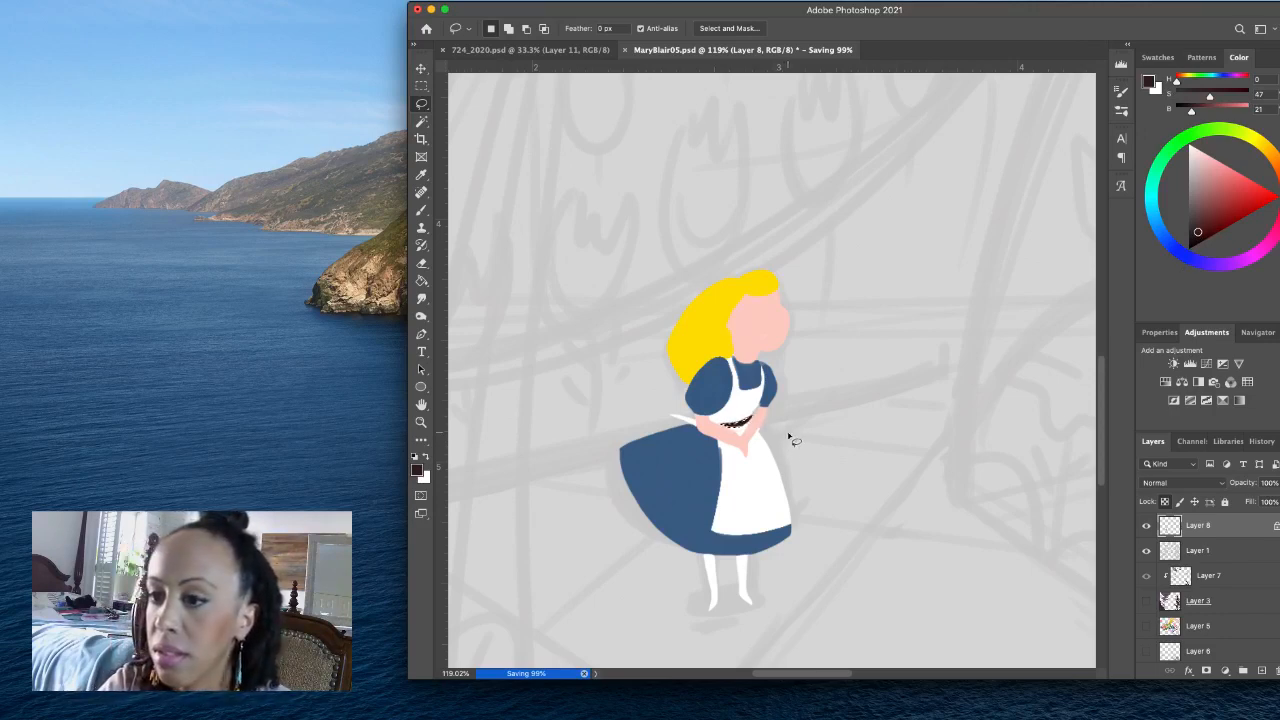
pyautogui.press('super+d')
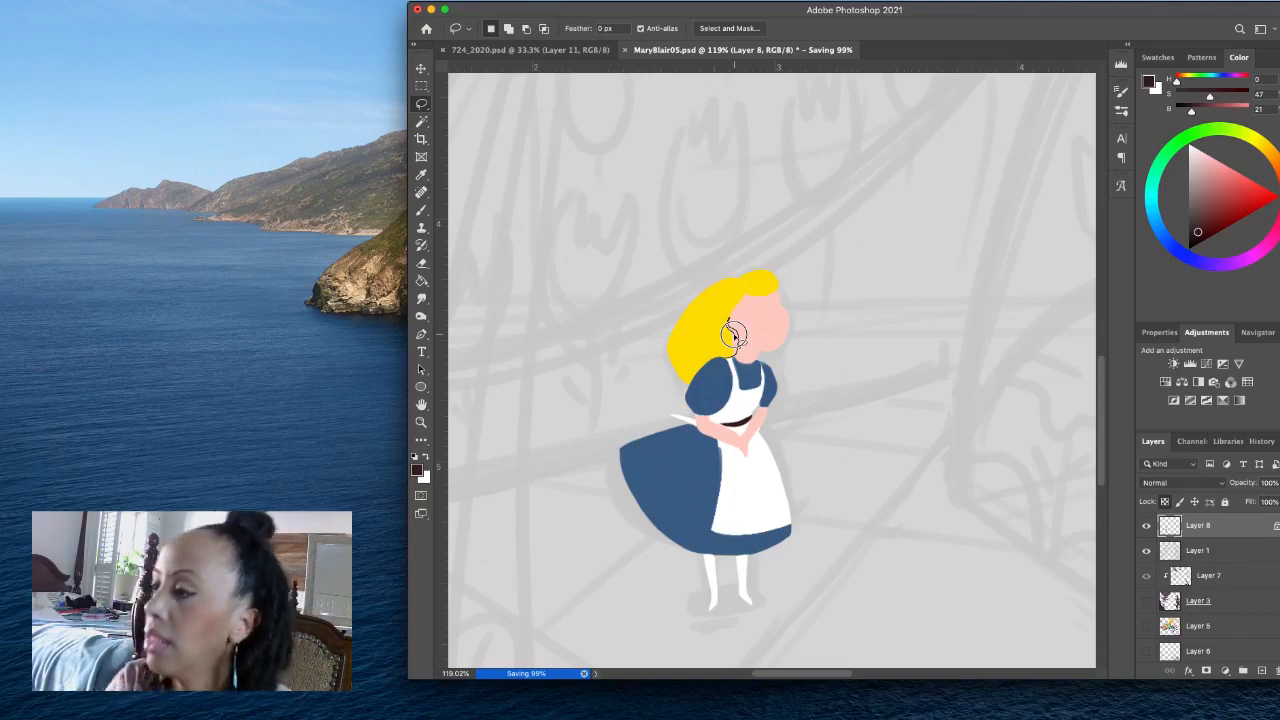
pyautogui.moveTo(733, 335); pyautogui.dragTo(739, 366)
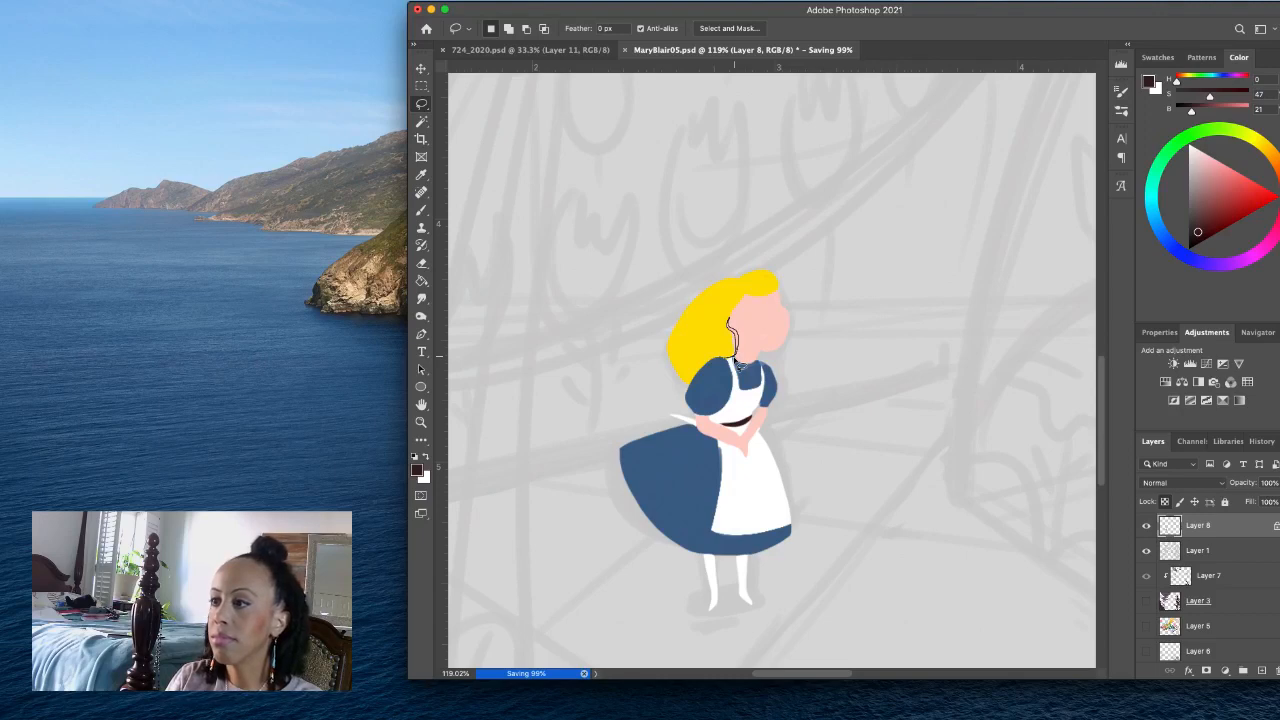
pyautogui.moveTo(739, 366); pyautogui.dragTo(739, 366)
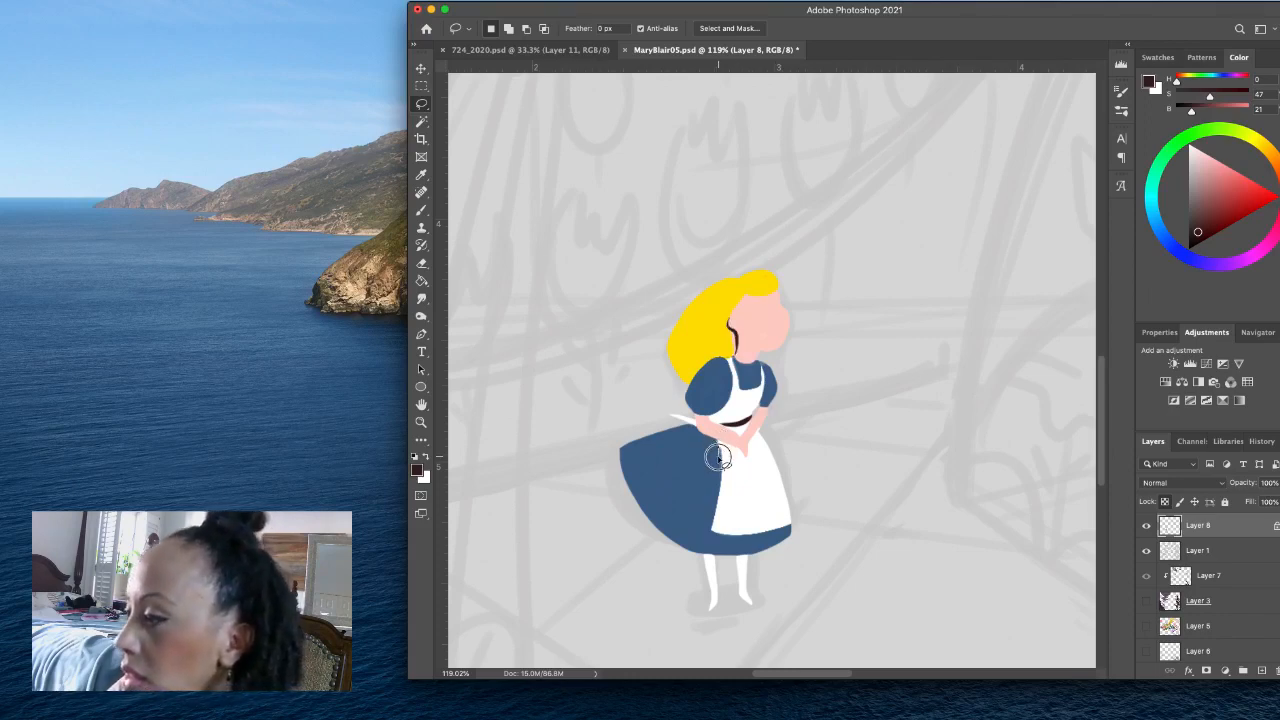
# - Lasso the apron skirt's uneven rear and lower edges, fill them with white to smooth the outline, and deselect
pyautogui.moveTo(718, 457)
pyautogui.mouseDown()
pyautogui.moveTo(698, 530)
pyautogui.moveTo(745, 540)
pyautogui.moveTo(795, 528)
pyautogui.moveTo(795, 501)
pyautogui.moveTo(722, 448)
pyautogui.mouseUp()
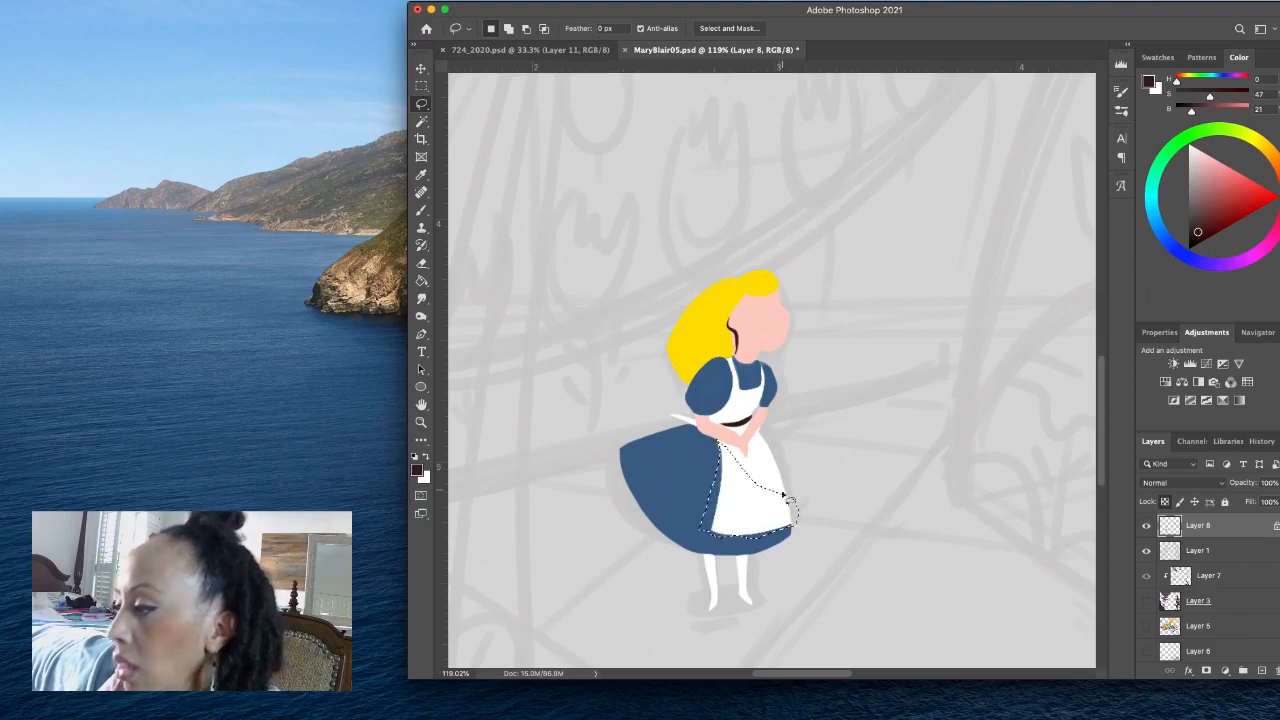
pyautogui.keyDown('shift'); pyautogui.click(777, 532); pyautogui.keyUp('shift')
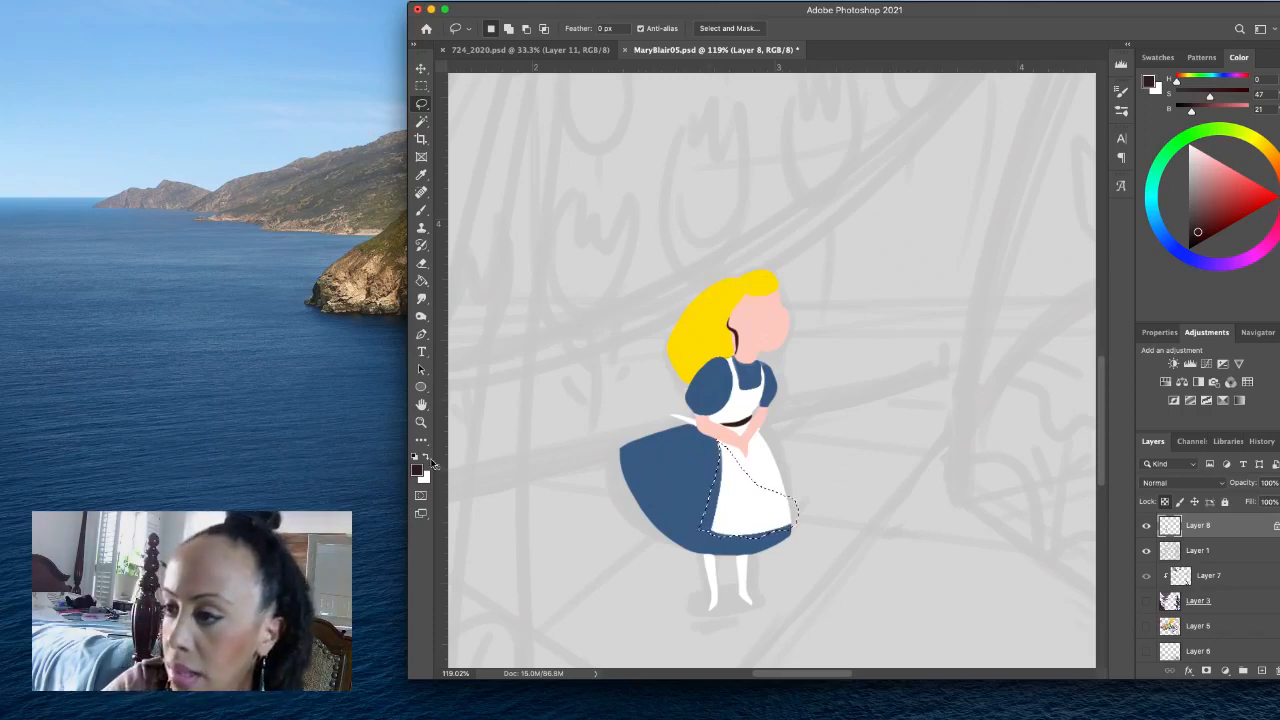
pyautogui.press('x')
pyautogui.hotkey('alt', 'BackSpace')
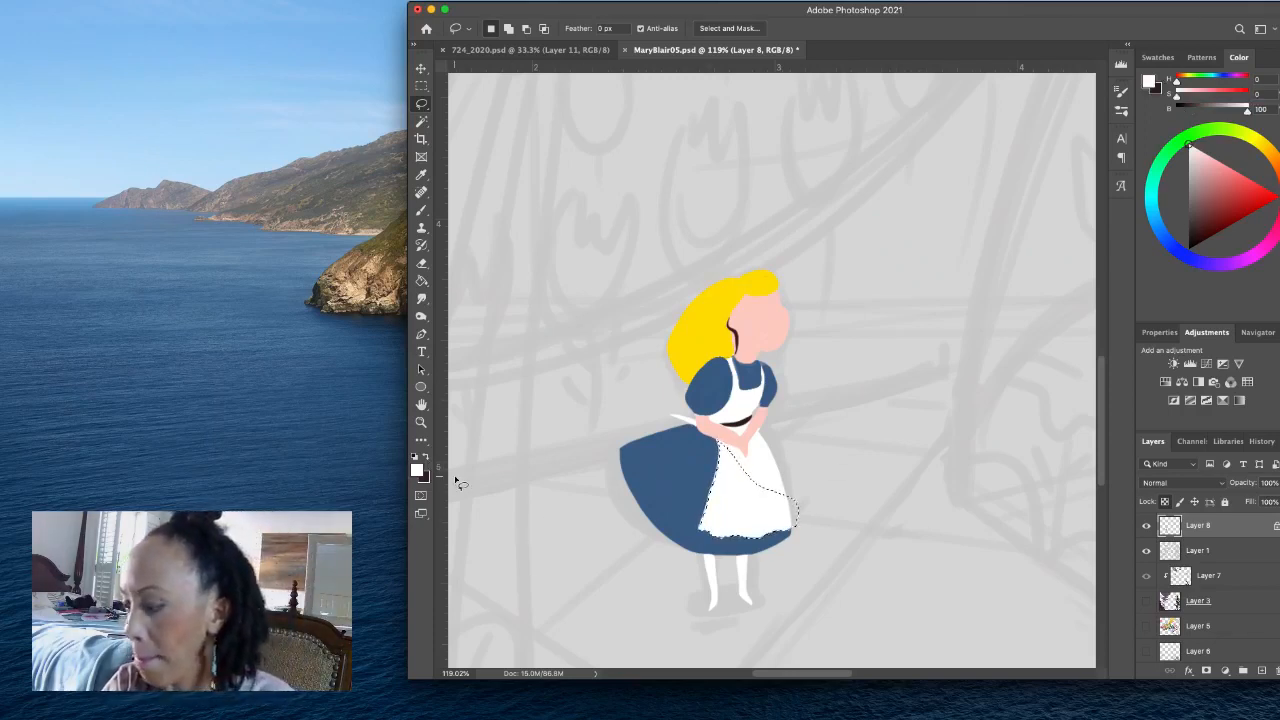
pyautogui.press('super+d')
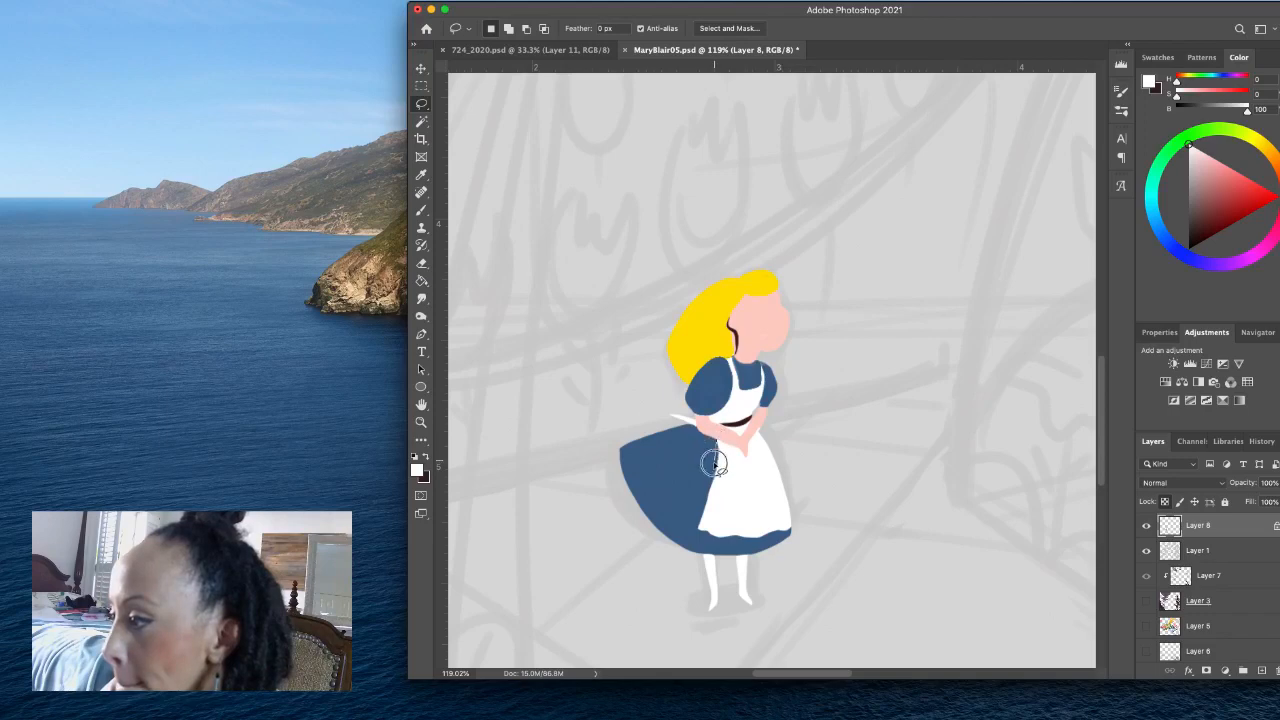
pyautogui.moveTo(712, 462)
pyautogui.mouseDown()
pyautogui.moveTo(713, 509)
pyautogui.moveTo(730, 453)
pyautogui.mouseUp()
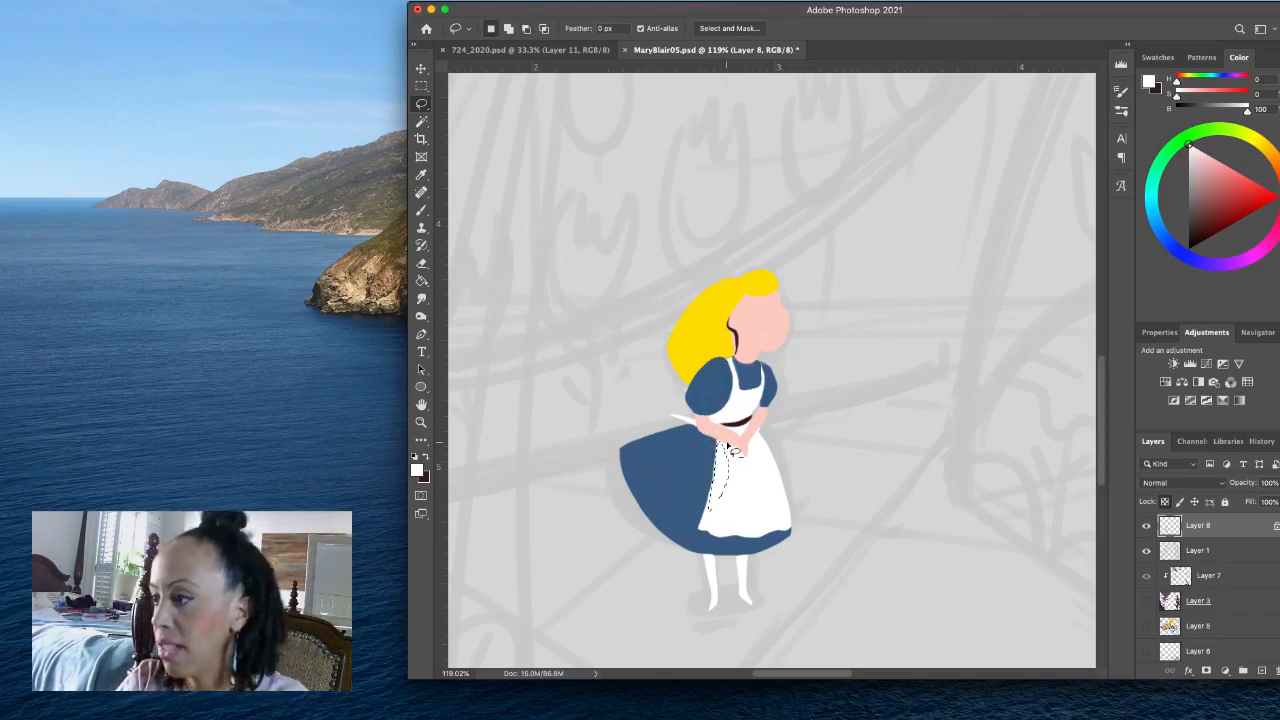
pyautogui.press('super+d')
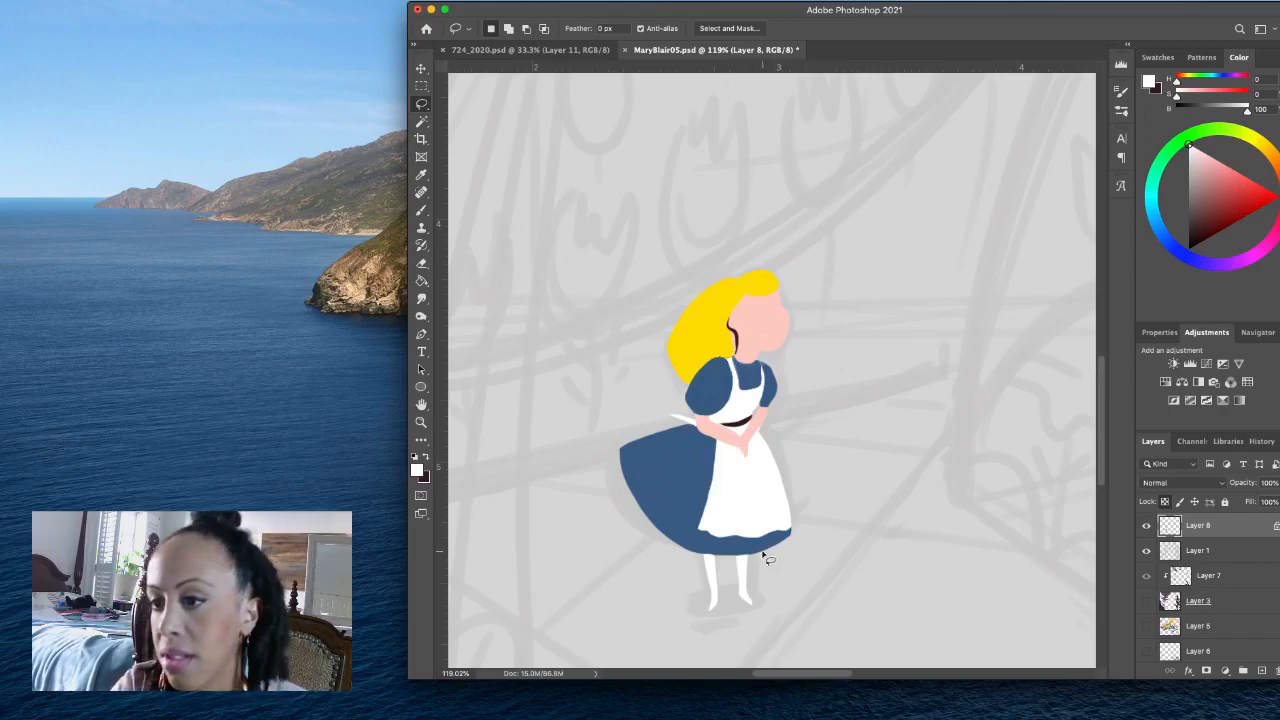
# - Lasso small pointed shoes on both of the girl's feet, fill them with the dark brown, H 0, S 47, B 21, and deselect
pyautogui.moveTo(717, 594); pyautogui.dragTo(713, 606)
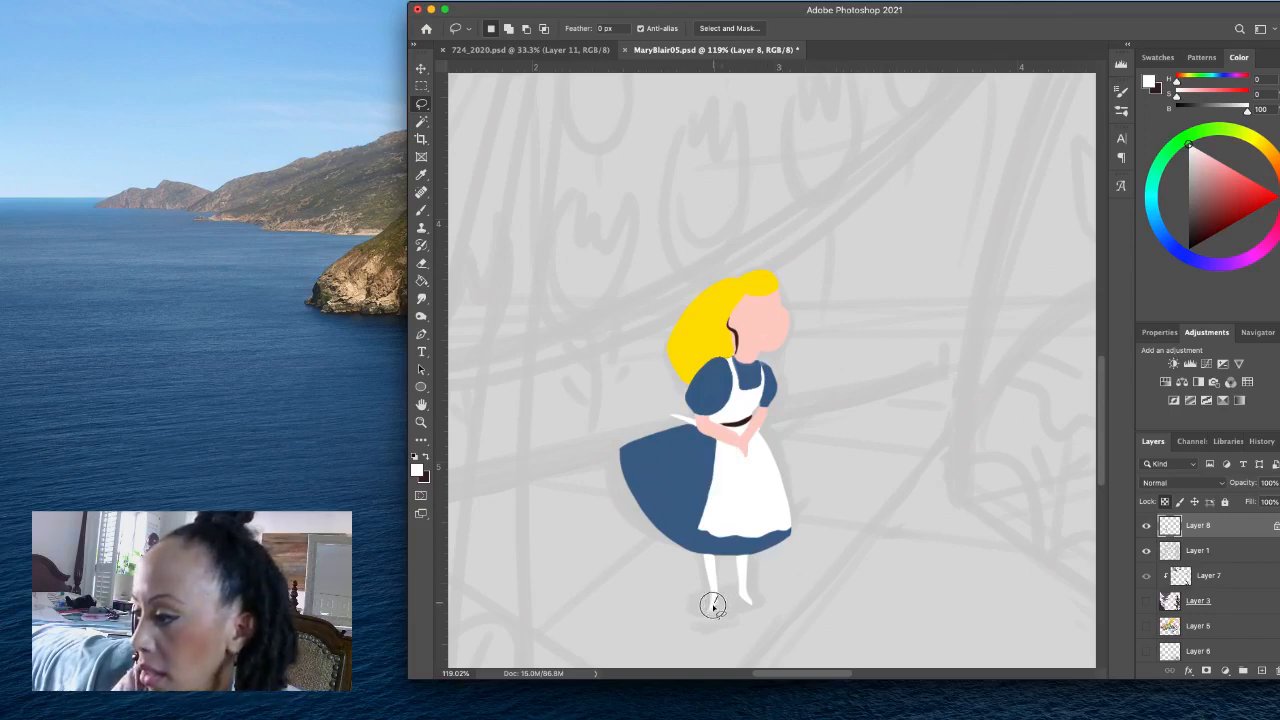
pyautogui.click(425, 458)
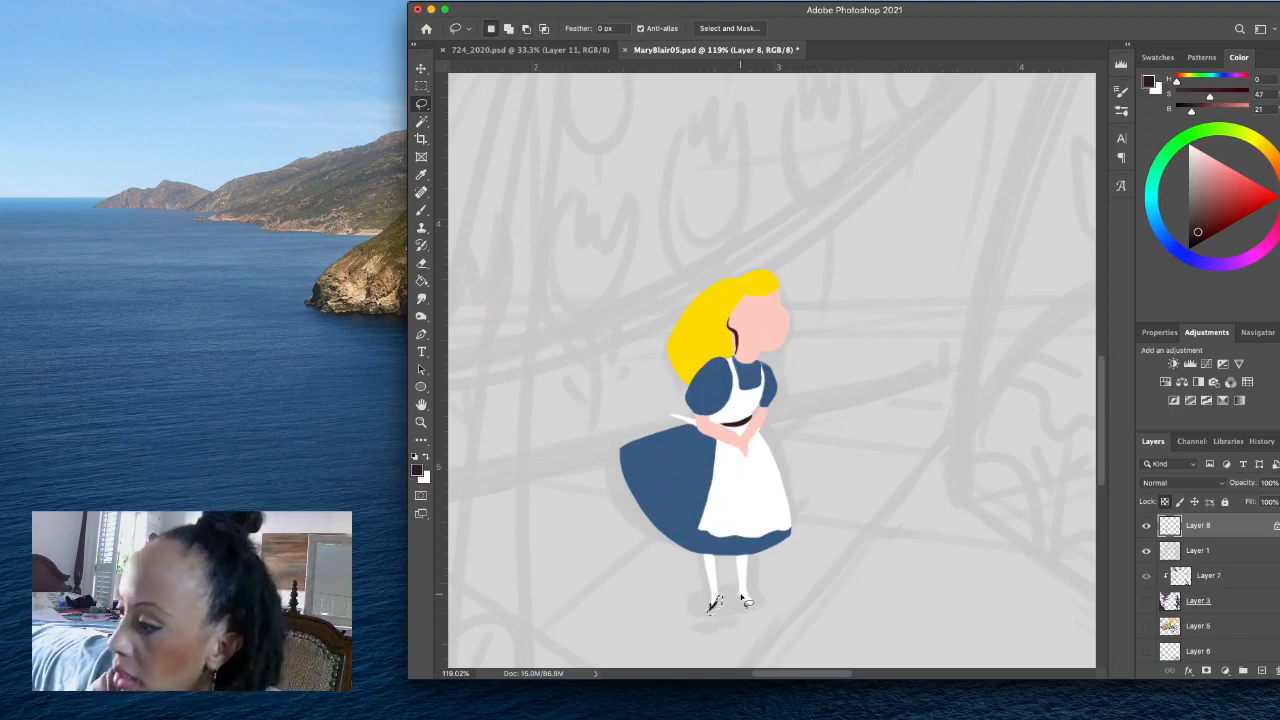
pyautogui.moveTo(738, 594)
pyautogui.mouseDown()
pyautogui.moveTo(755, 607)
pyautogui.moveTo(743, 598)
pyautogui.mouseUp()
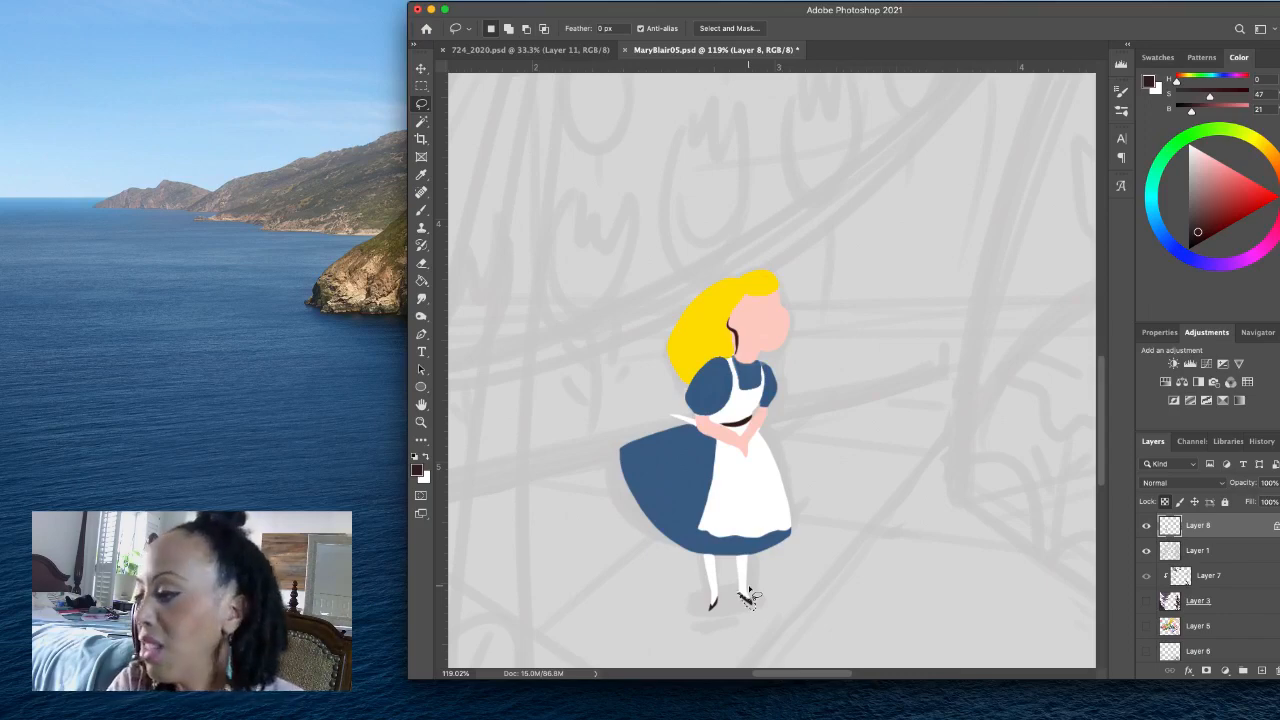
pyautogui.click(784, 579)
pyautogui.moveTo(719, 592); pyautogui.dragTo(712, 600)
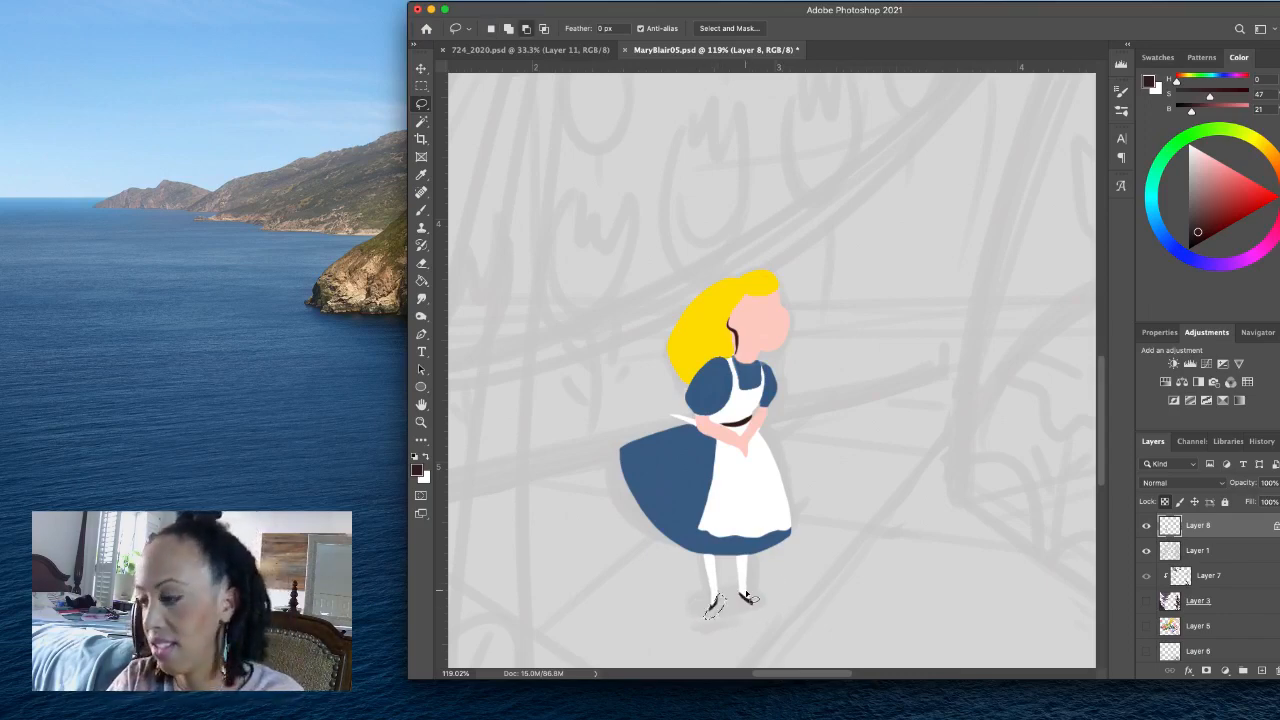
pyautogui.press('super+d')
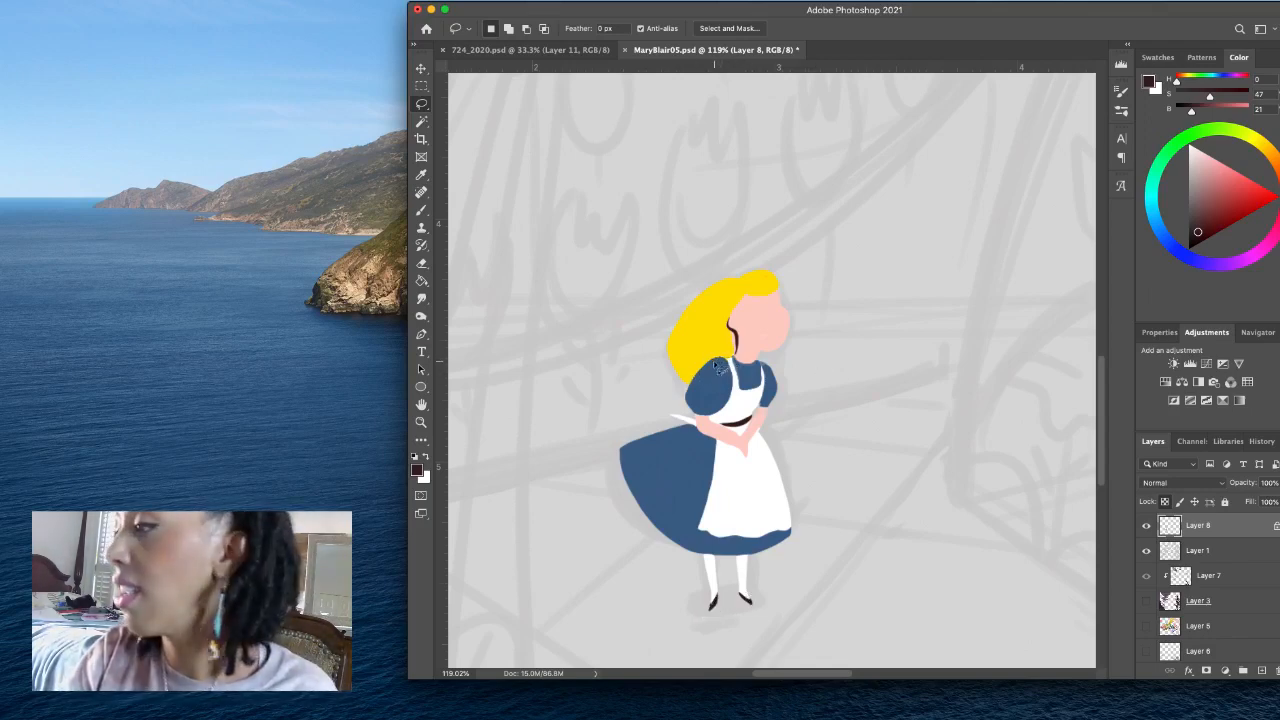
# - Lasso the hair area beside the neck, fill it with yellow sampled from the hair, H 52, S 100, B 100, and deselect
pyautogui.moveTo(710, 362)
pyautogui.mouseDown()
pyautogui.moveTo(738, 356)
pyautogui.moveTo(742, 334)
pyautogui.moveTo(709, 357)
pyautogui.mouseUp()
pyautogui.click(425, 457)
pyautogui.click(417, 470)
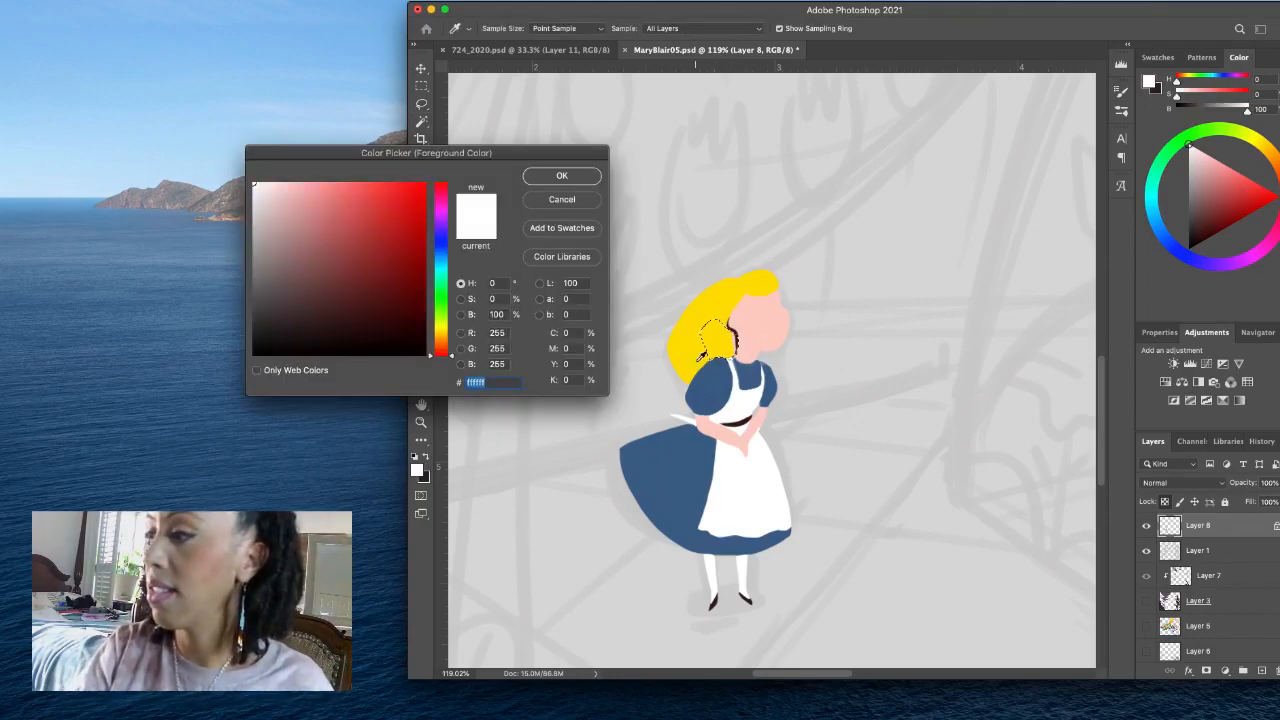
pyautogui.click(694, 356)
pyautogui.click(562, 176)
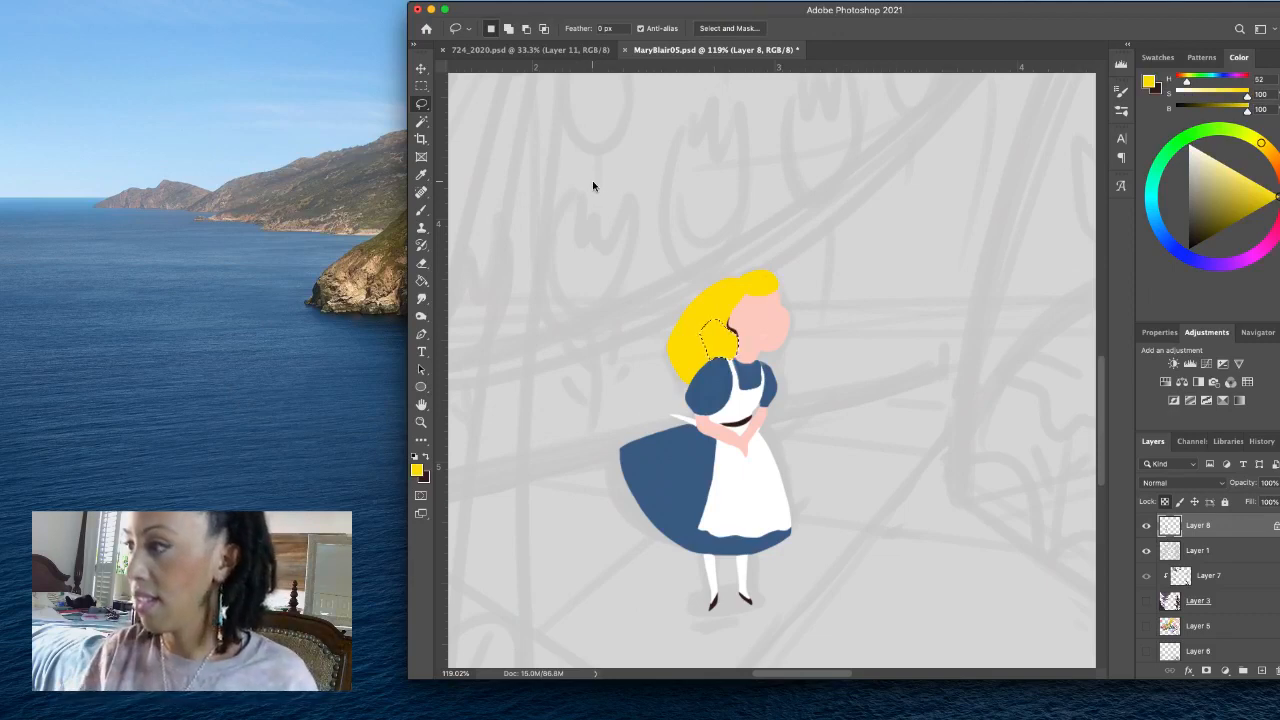
pyautogui.press('super+d')
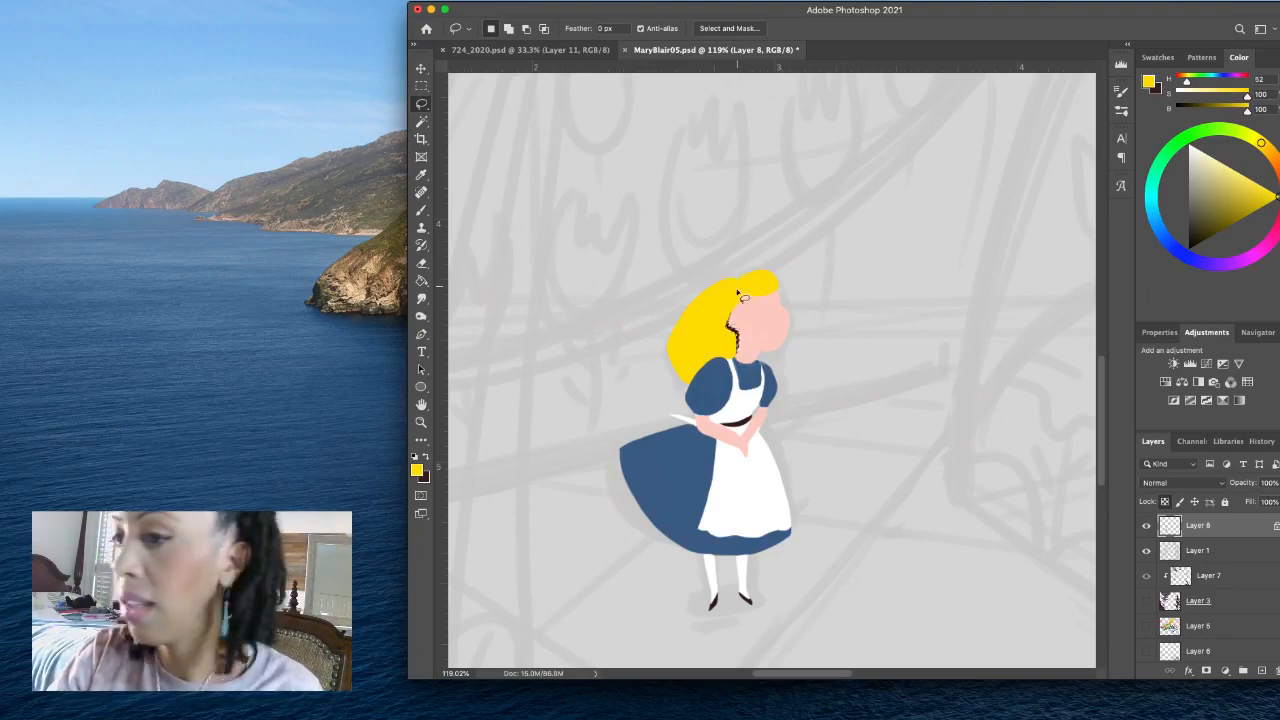
# - Reset the colours to default black and fill a thin lassoed hairband and two narrow closed eyes
pyautogui.click(415, 457)
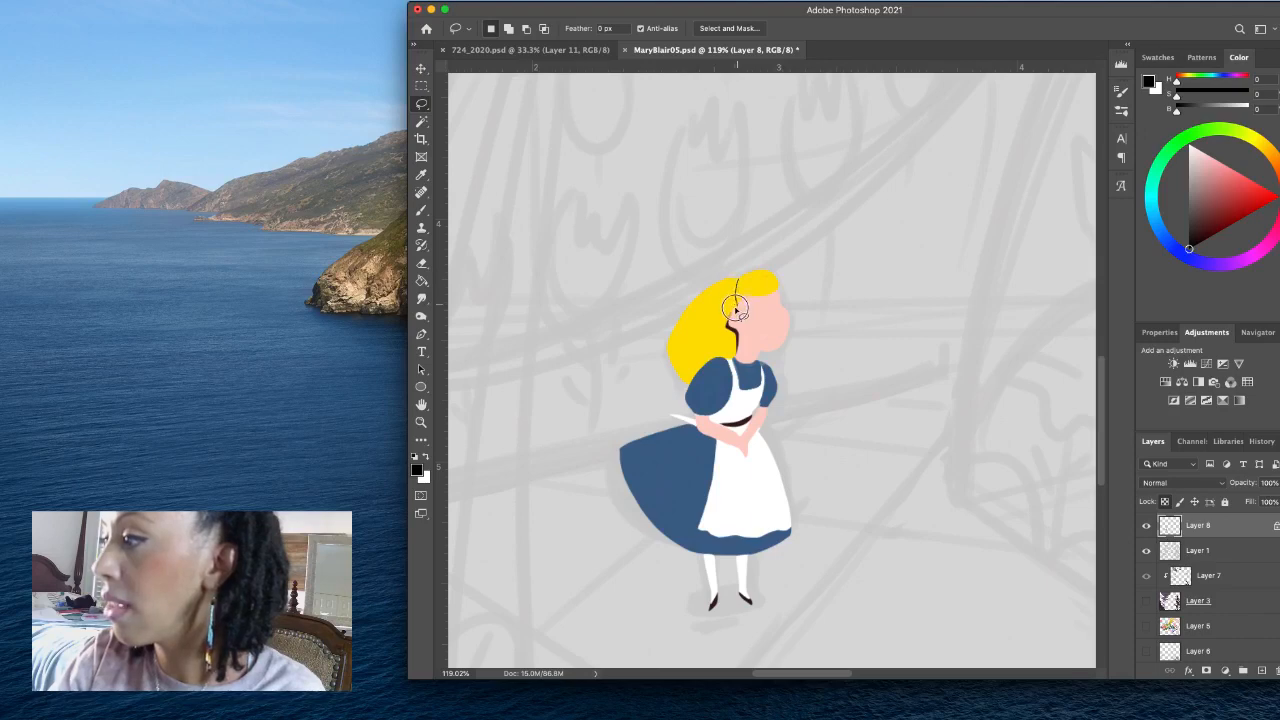
pyautogui.moveTo(736, 310); pyautogui.dragTo(738, 279)
pyautogui.hotkey('alt', 'BackSpace')
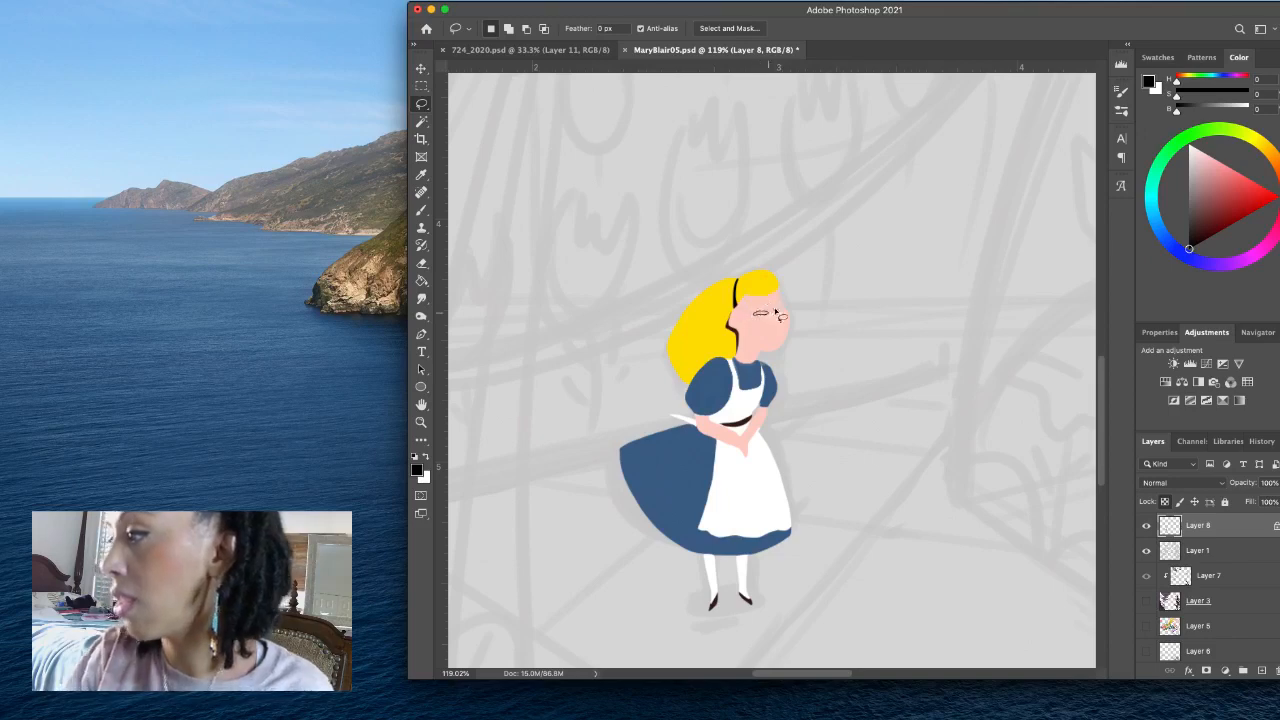
pyautogui.hotkey('alt', 'BackSpace')
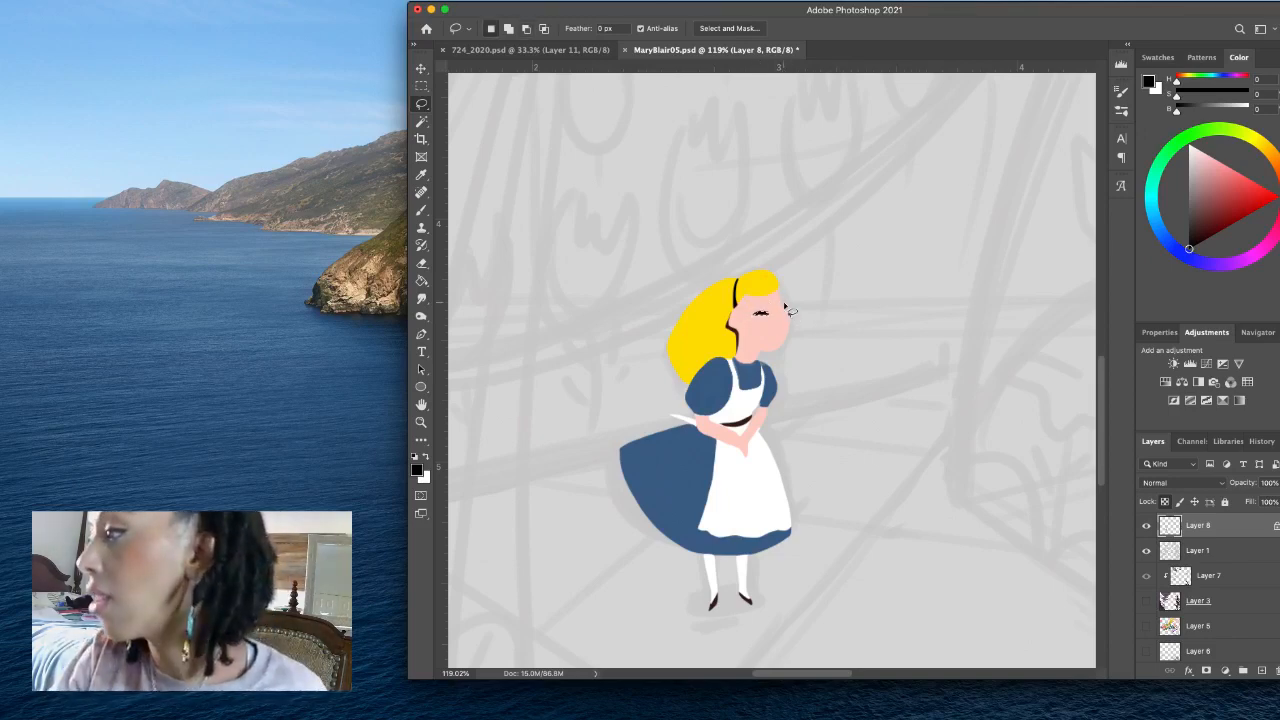
pyautogui.click(782, 304)
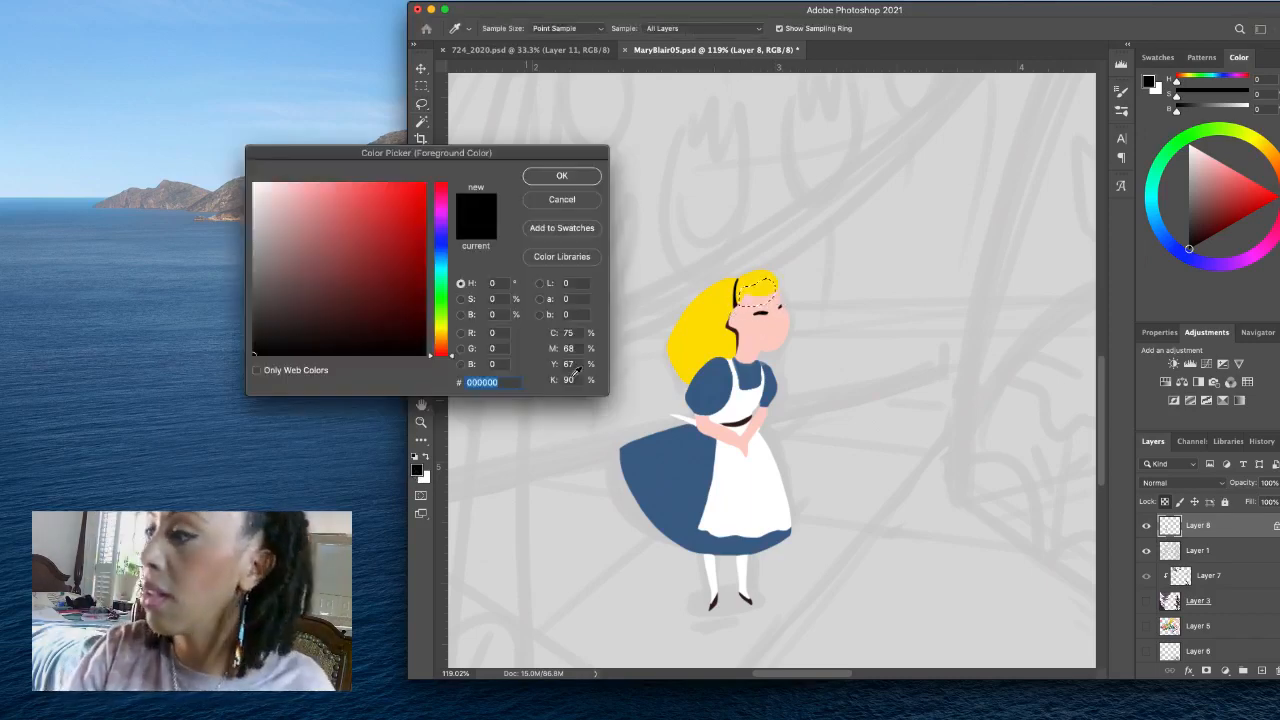
# - Fill the lassoed fringe over the forehead with yellow sampled from the hair and deselect it
pyautogui.click(417, 470)
pyautogui.click(689, 313)
pyautogui.click(590, 176)
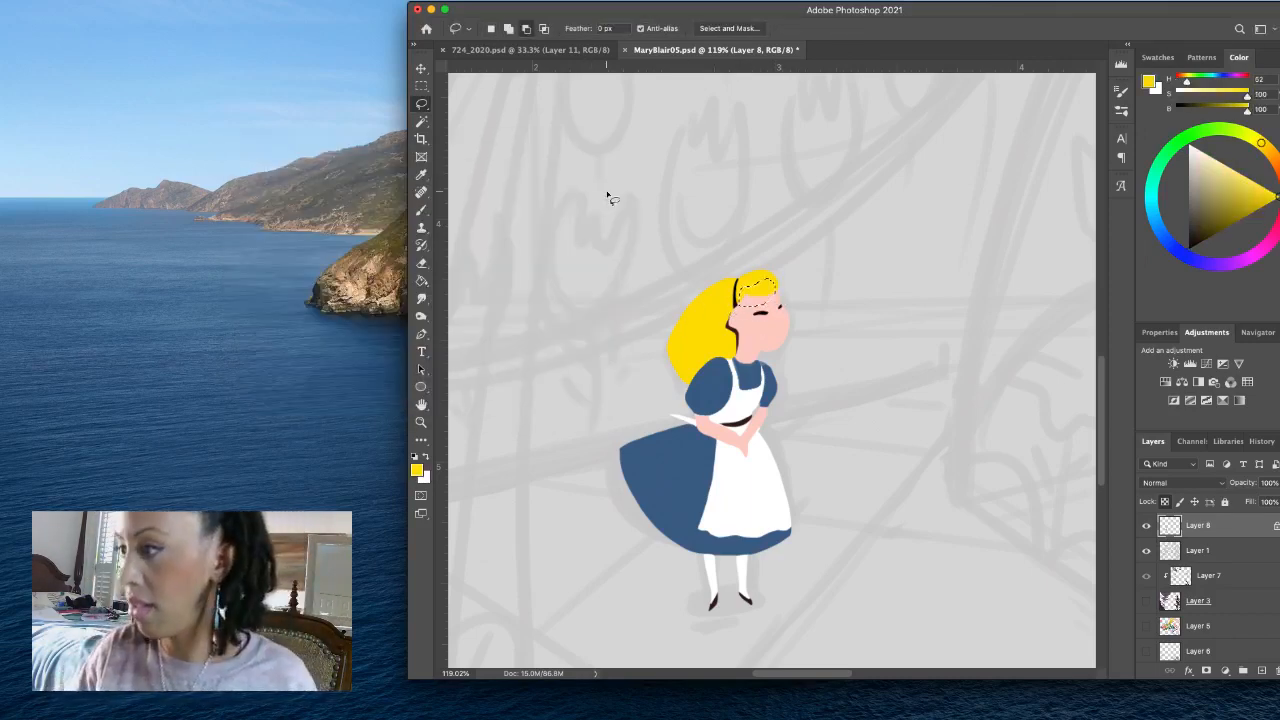
pyautogui.hotkey('alt', 'BackSpace')
pyautogui.press('super+d')
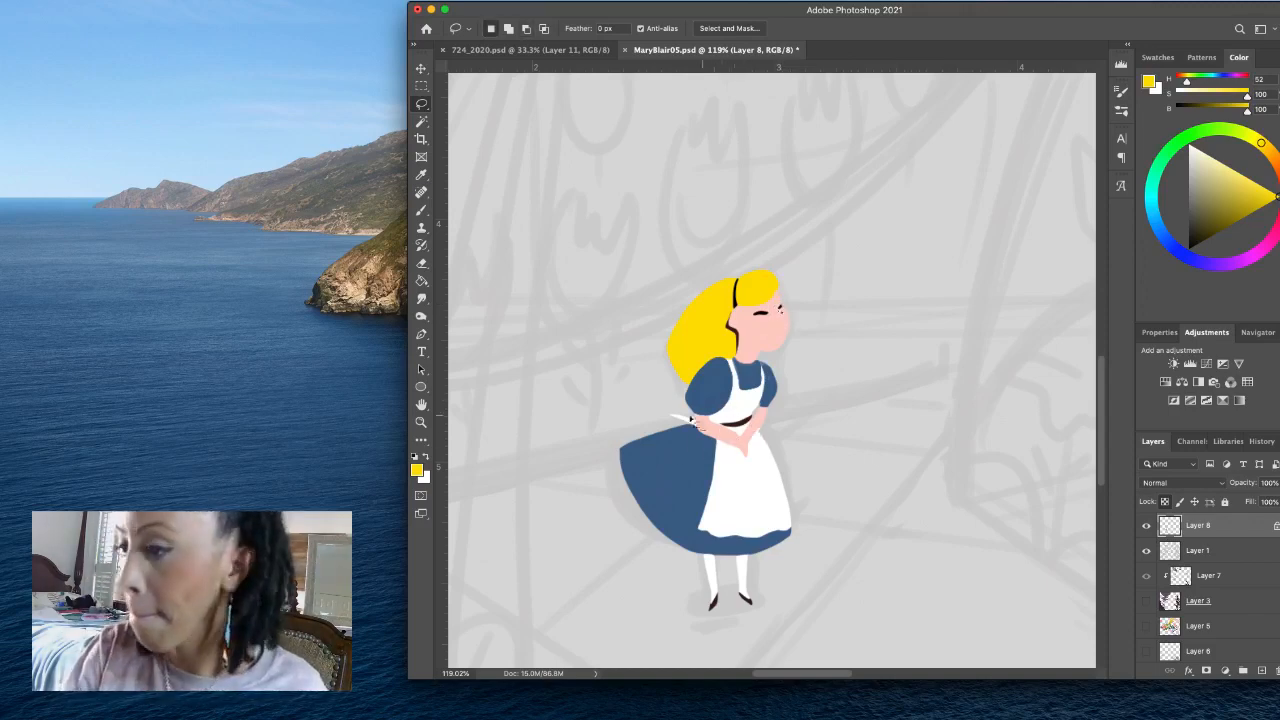
# - Sample the waist accent's dark brown, #361d1d, and fill a tiny lassoed mark near the front of the face
pyautogui.click(417, 470)
pyautogui.click(741, 422)
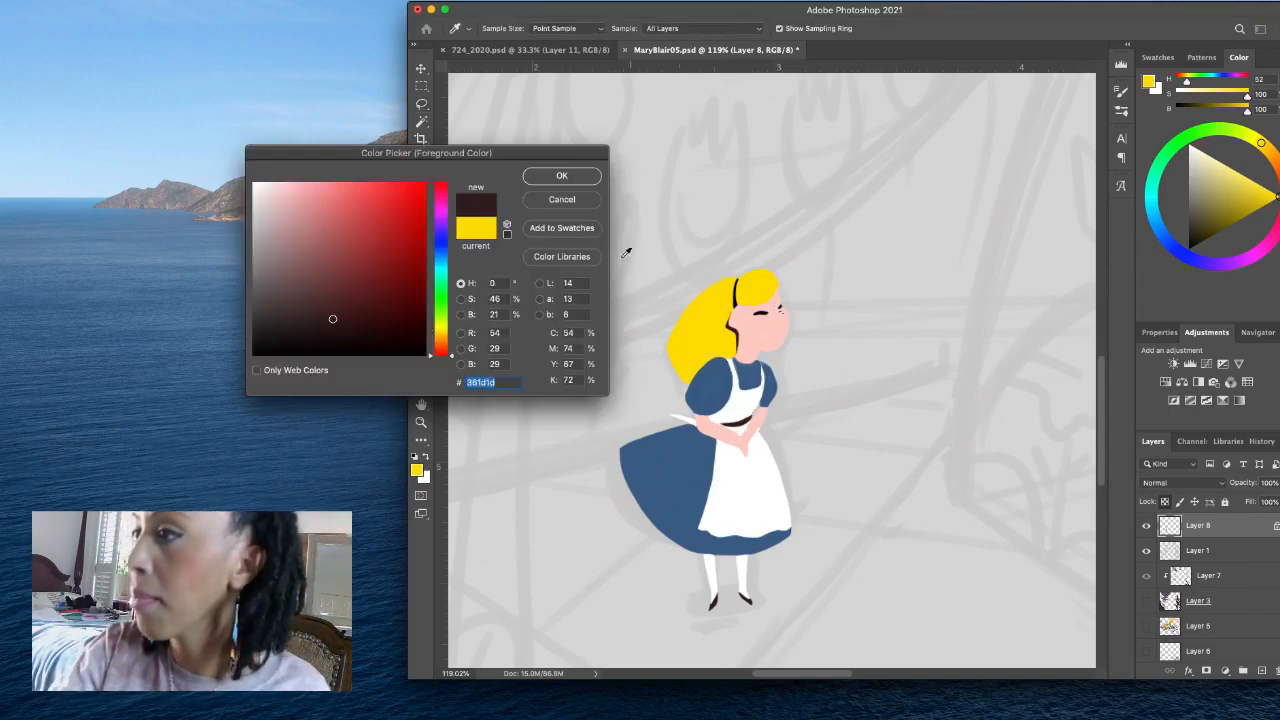
pyautogui.click(592, 180)
pyautogui.hotkey('alt', 'BackSpace')
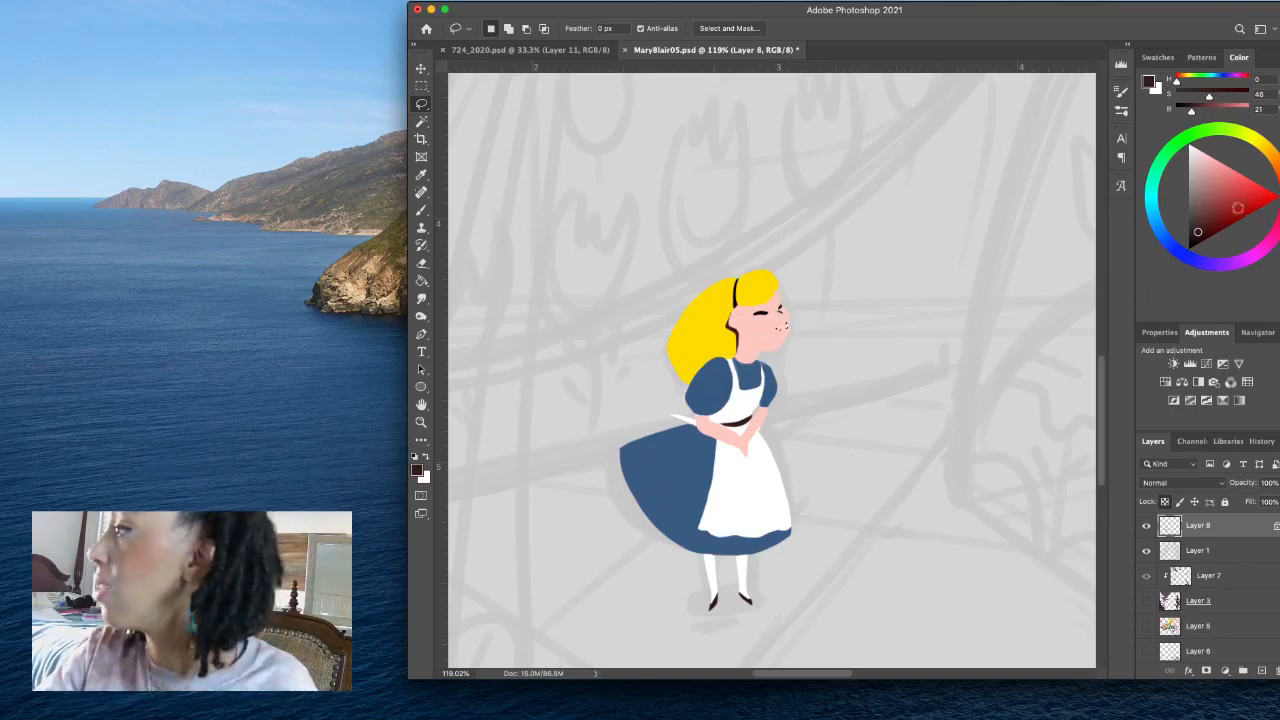
# - Set the colour to red, H 0, S 83, B 72, try small lips on the face, undo them and lasso the mouth again
pyautogui.click(1228, 214)
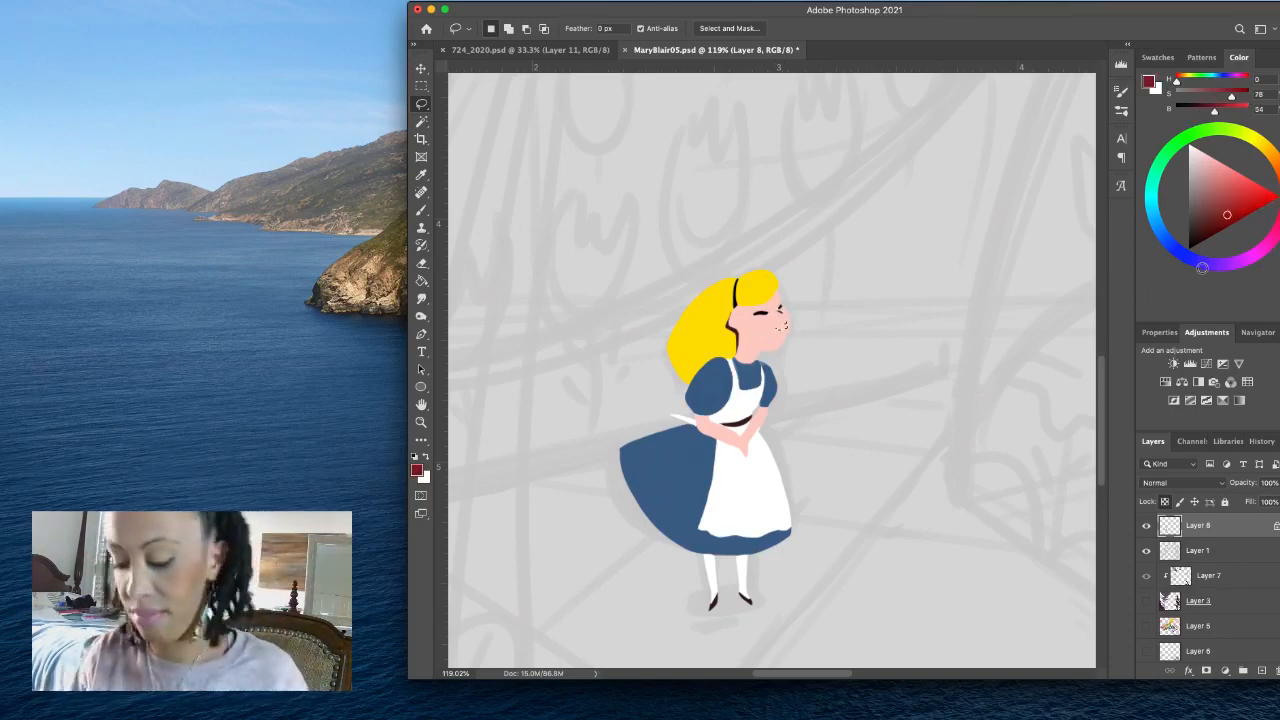
pyautogui.click(1243, 204)
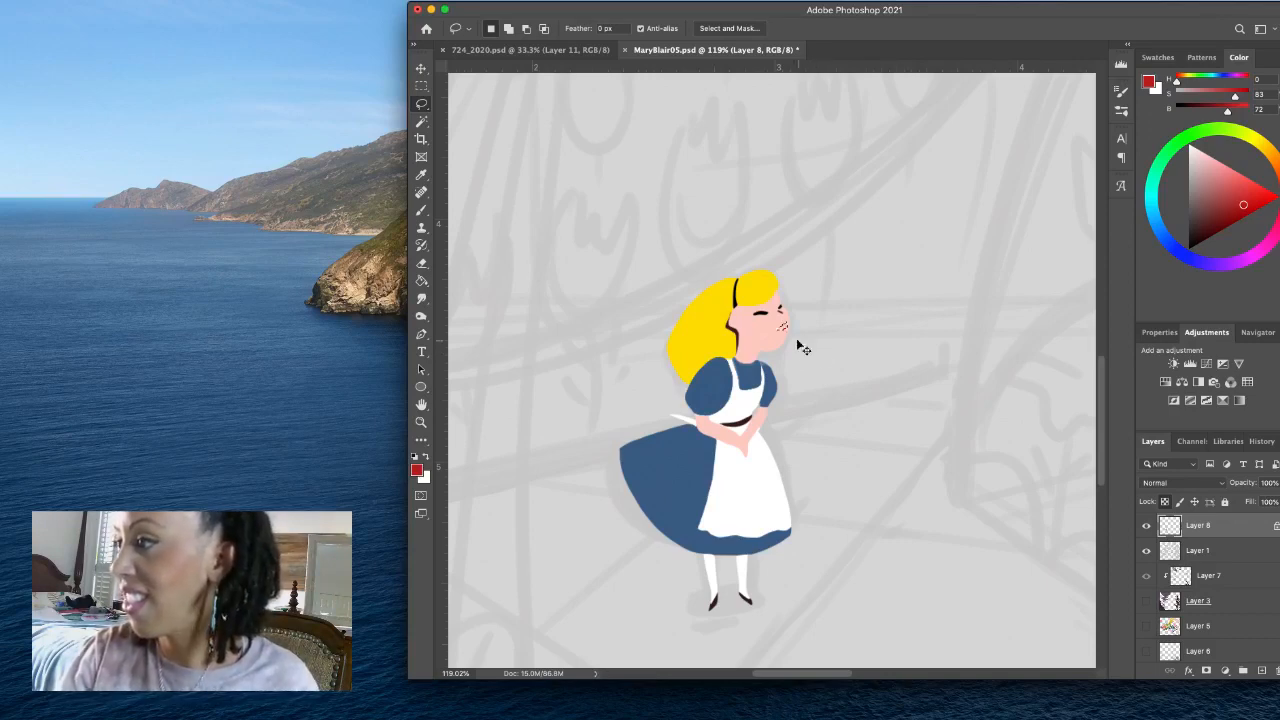
pyautogui.press('super+z')
pyautogui.press('super+z')
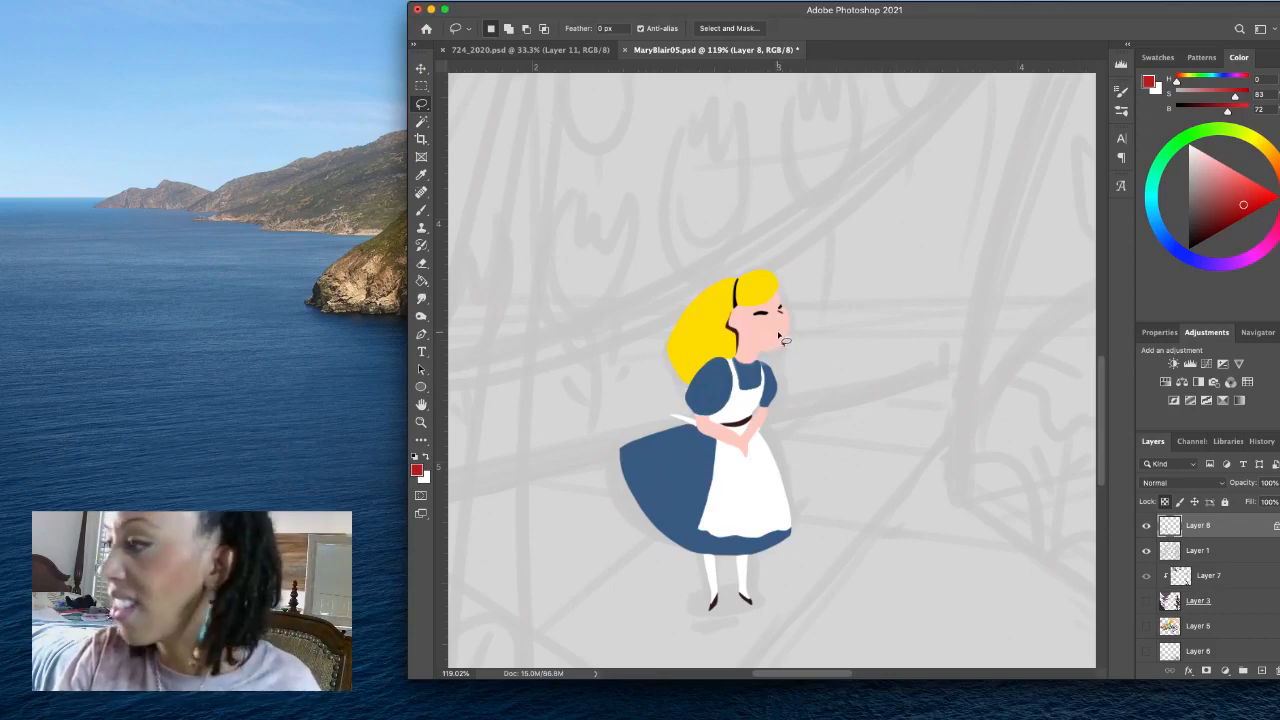
pyautogui.moveTo(773, 335); pyautogui.dragTo(782, 336)
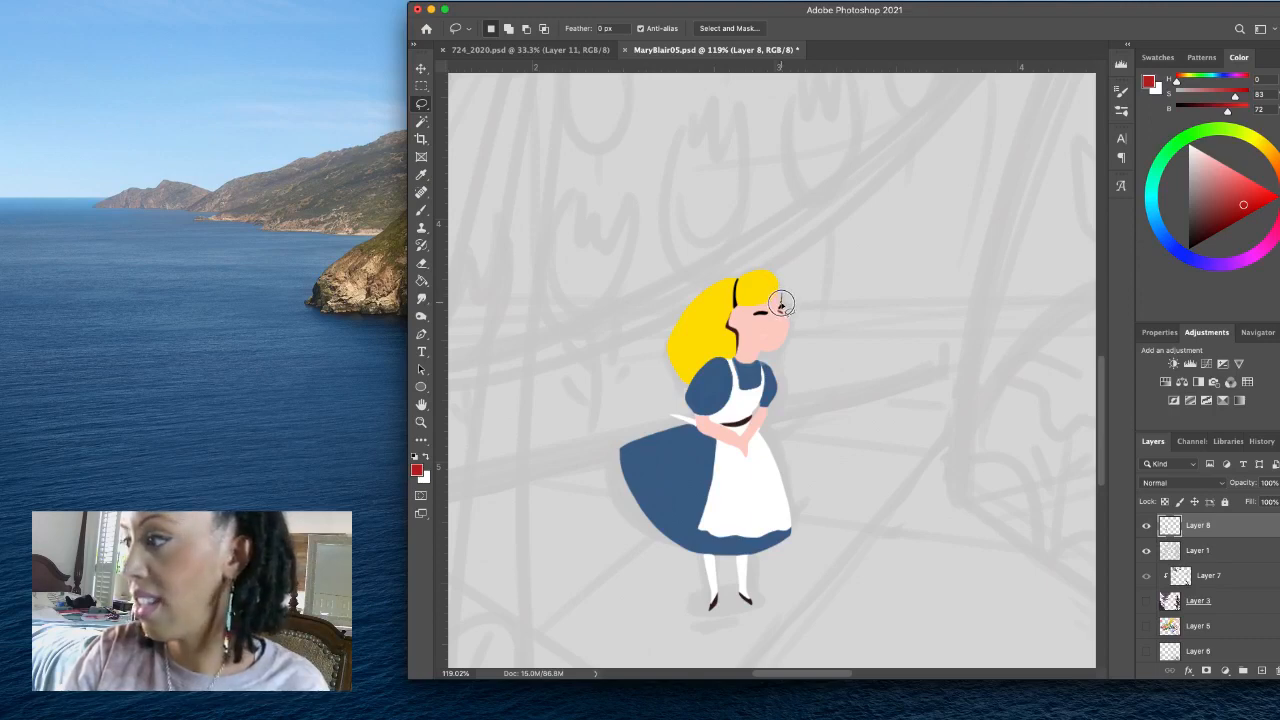
# - Lasso the face including its eyes and paint over the features with the sampled skin pink, H 9, S 23, B 99
pyautogui.moveTo(781, 304)
pyautogui.mouseDown()
pyautogui.moveTo(789, 337)
pyautogui.moveTo(761, 351)
pyautogui.moveTo(750, 308)
pyautogui.moveTo(779, 295)
pyautogui.mouseUp()
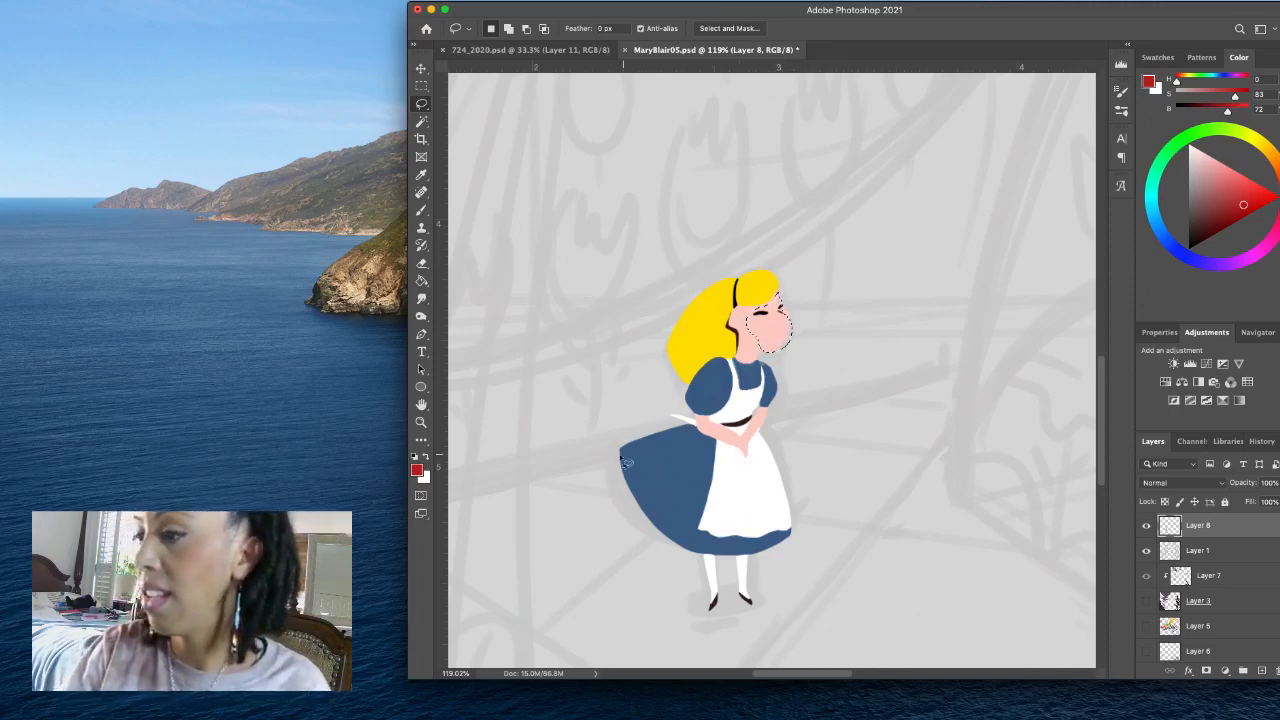
pyautogui.click(417, 470)
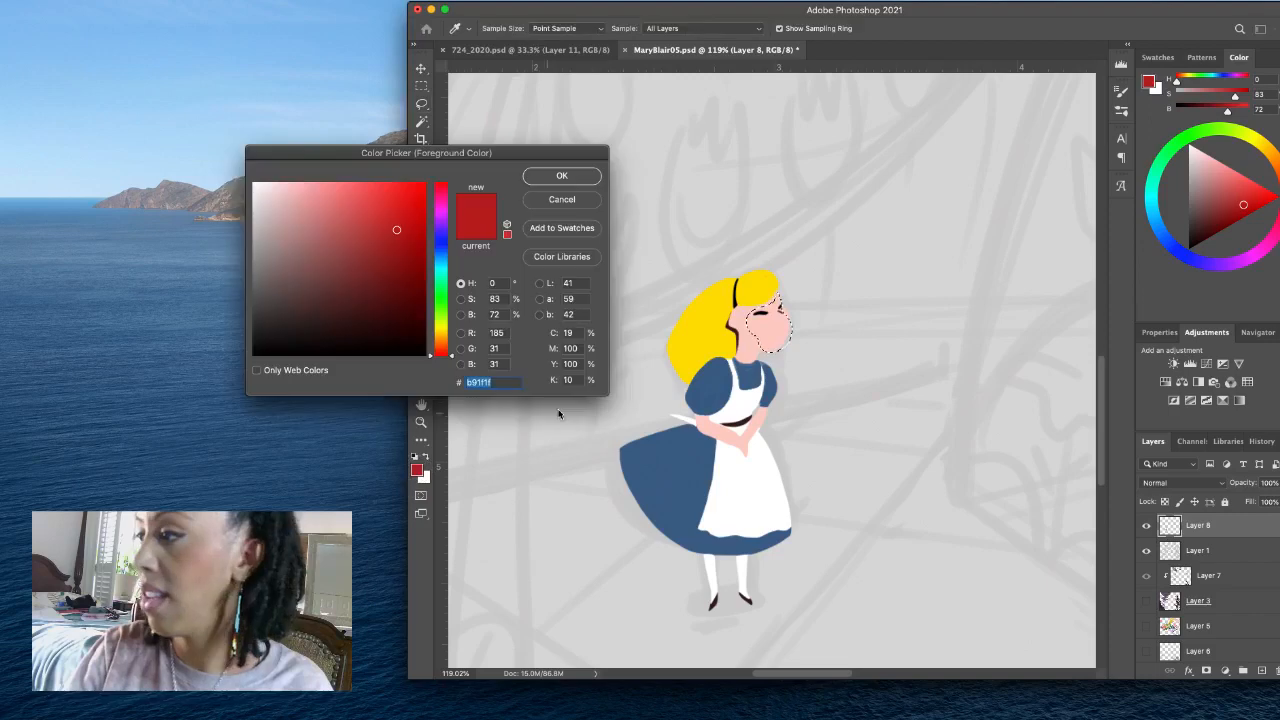
pyautogui.click(578, 201)
pyautogui.click(424, 454)
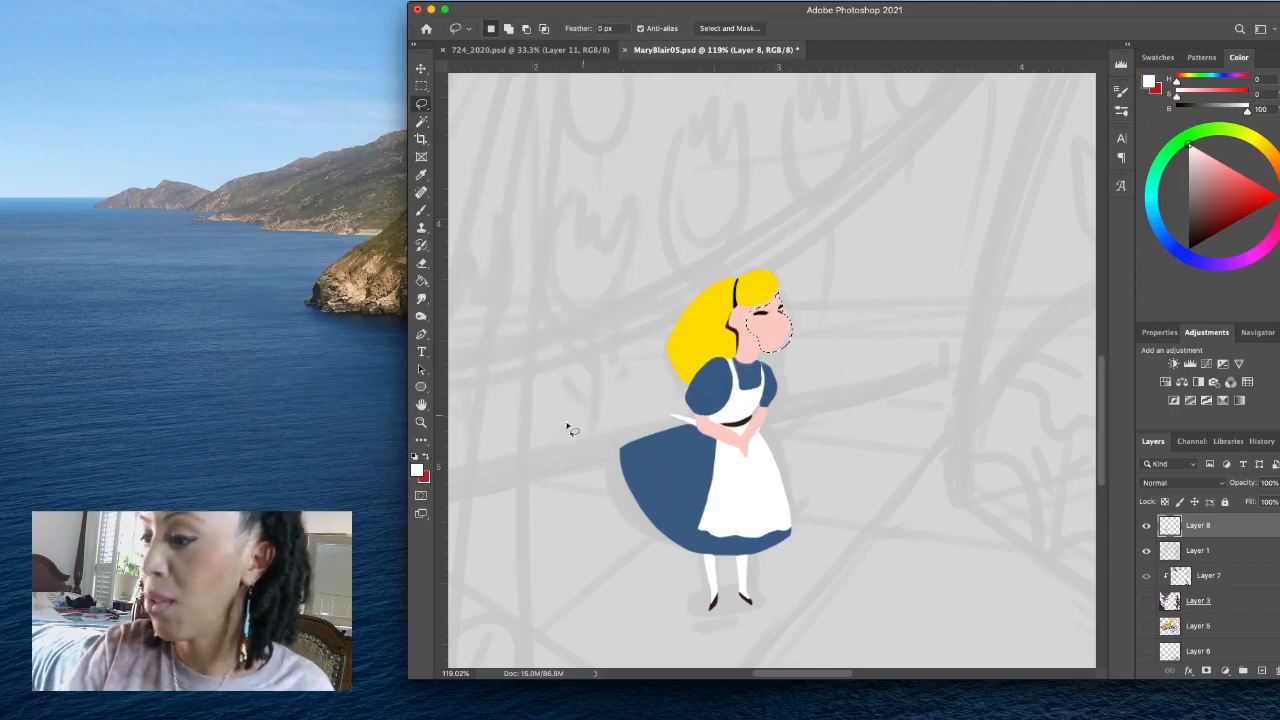
pyautogui.click(418, 471)
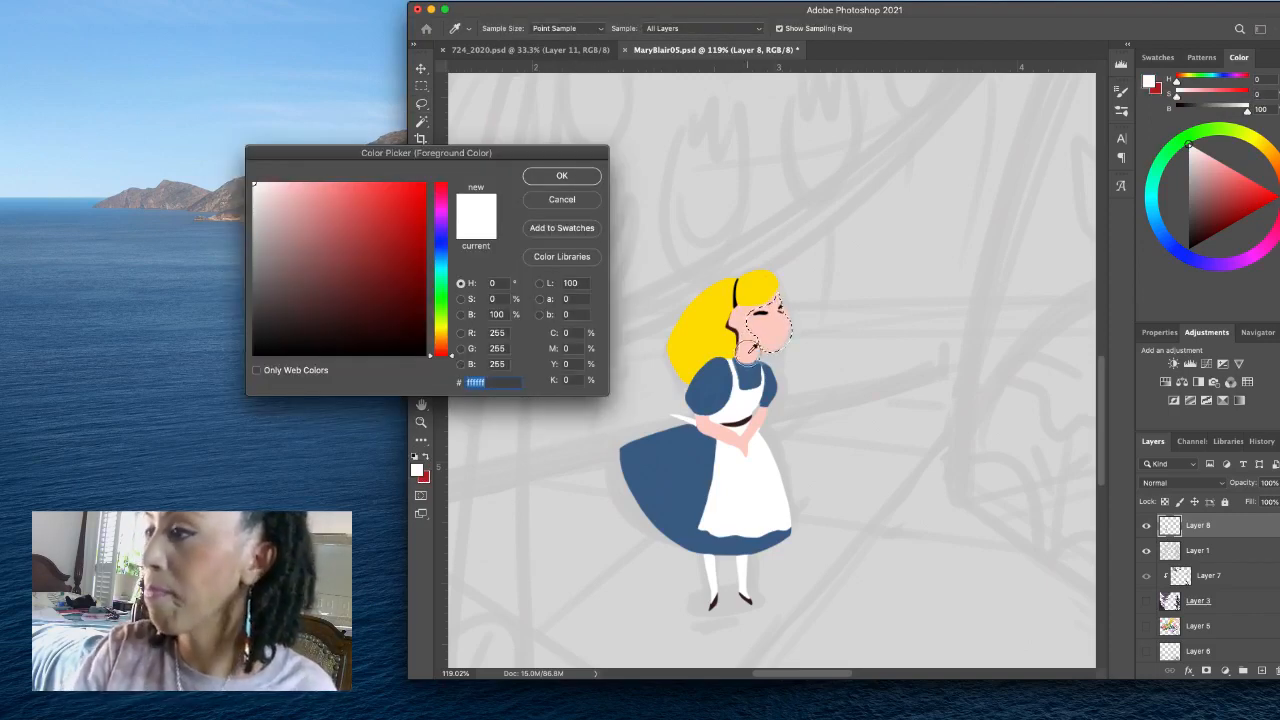
pyautogui.click(760, 320)
pyautogui.click(562, 176)
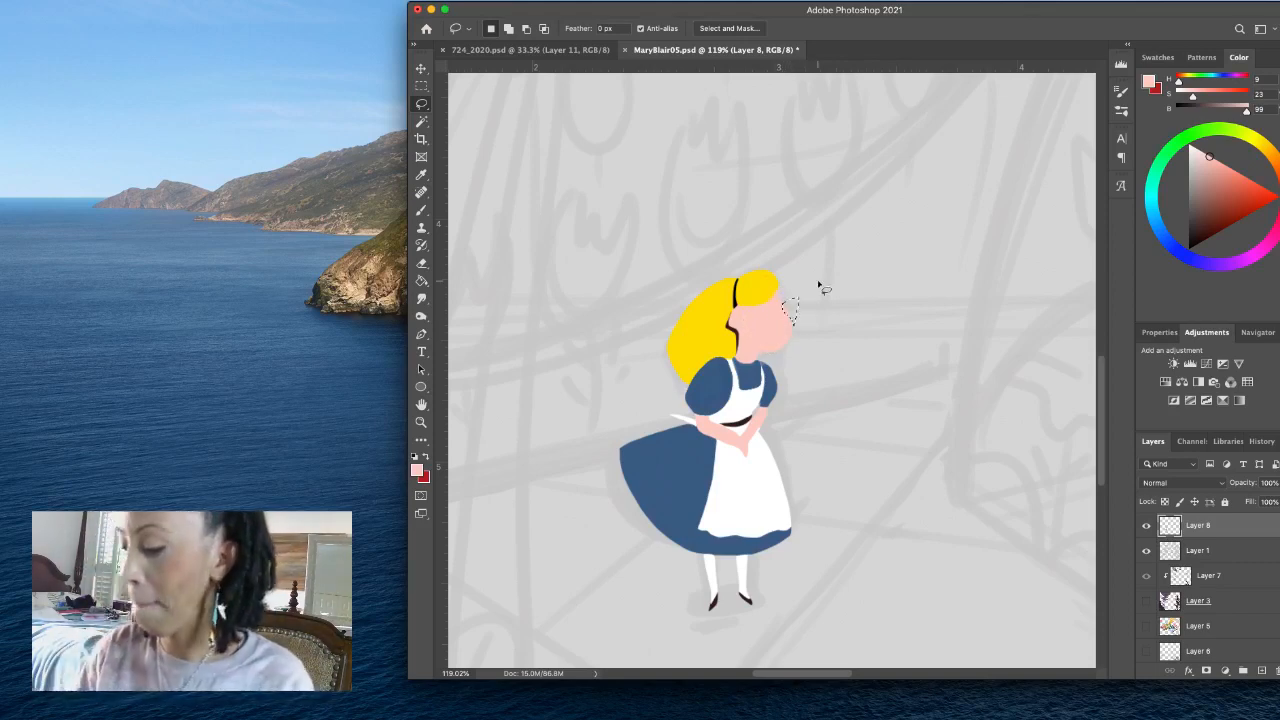
# - Trim the front of the face along a lassoed forehead-to-chin profile and clear the selection
pyautogui.click(803, 323)
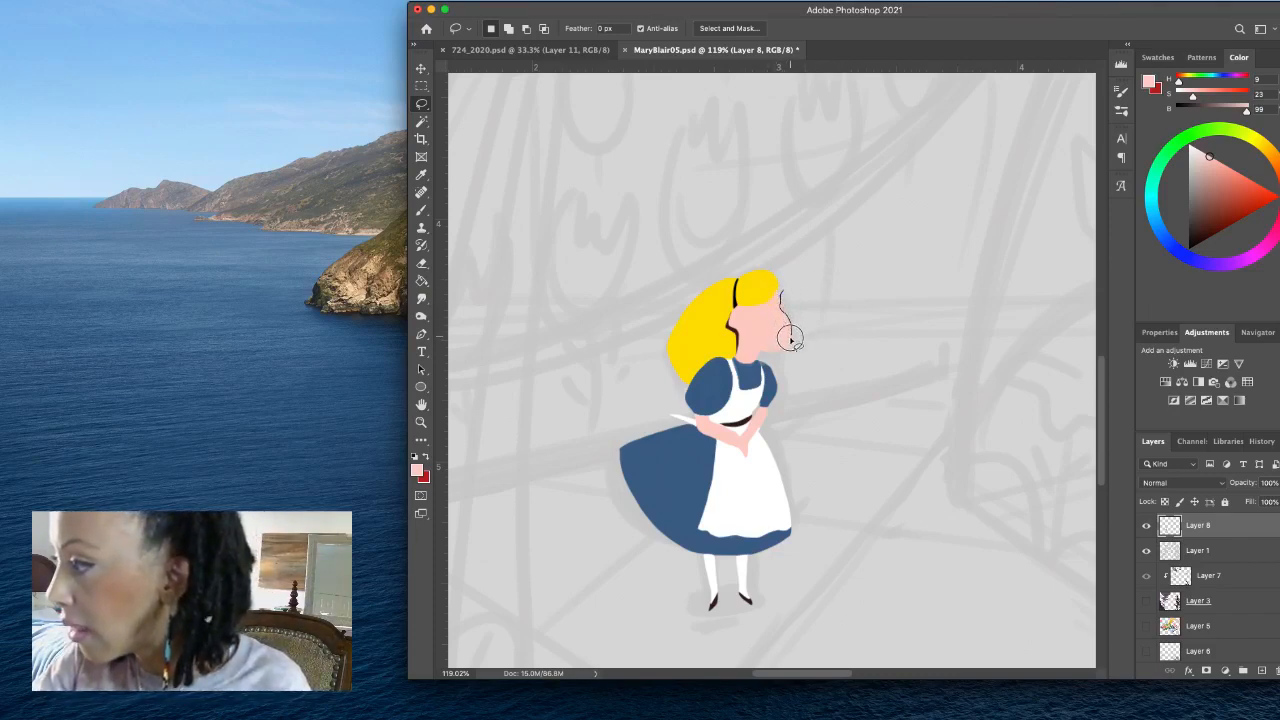
pyautogui.moveTo(790, 340)
pyautogui.mouseDown()
pyautogui.moveTo(788, 358)
pyautogui.moveTo(810, 322)
pyautogui.mouseUp()
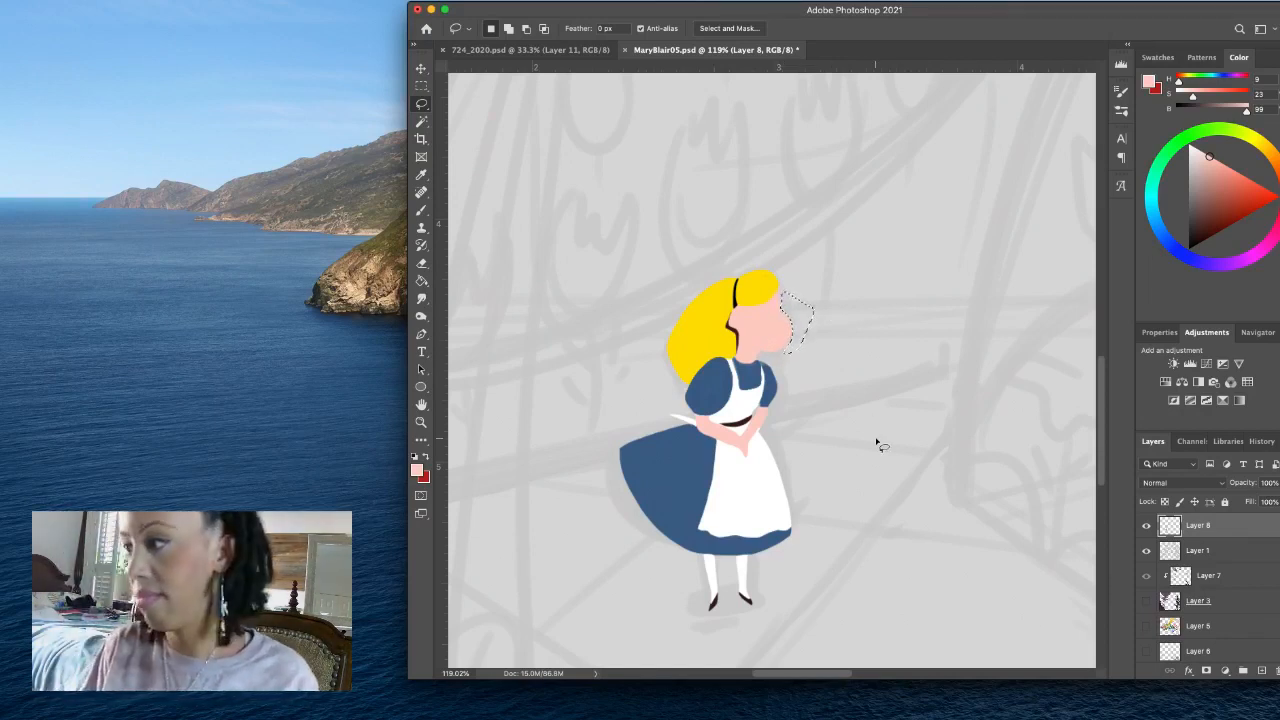
pyautogui.hotkey('ctrl', 'd')
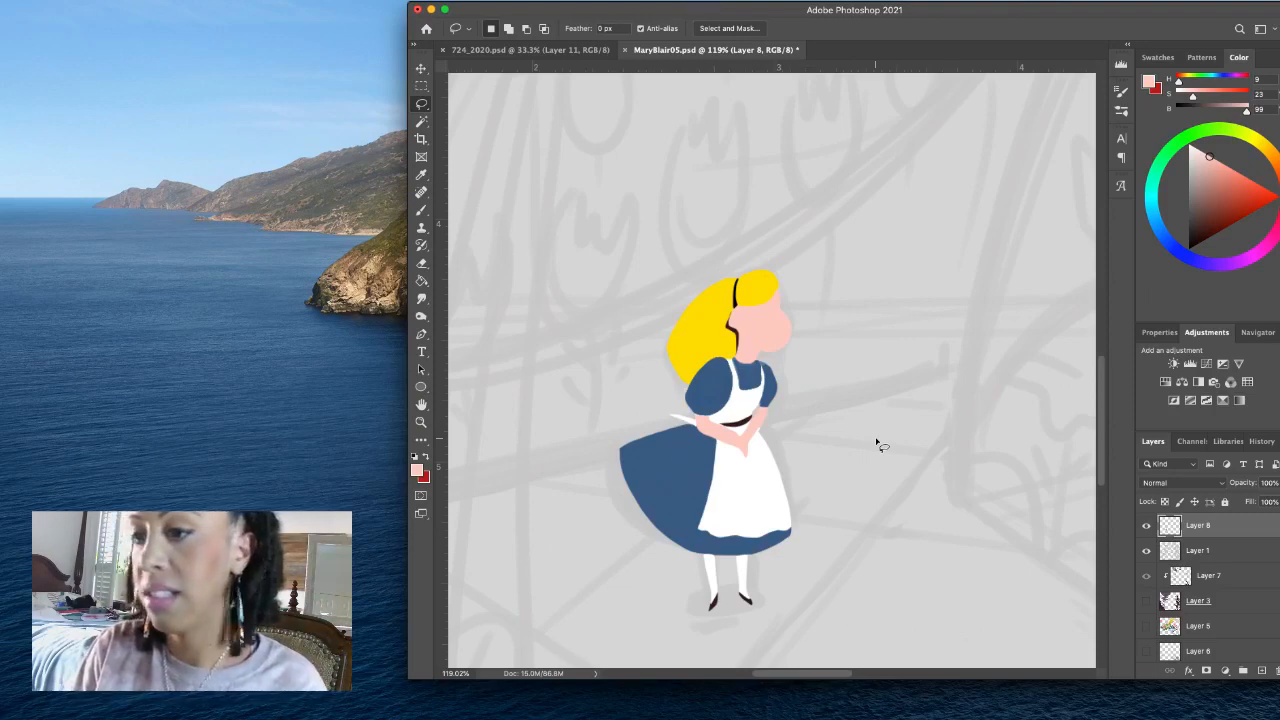
# - Fill lassoed closed eyes on the girl's face in black, and a tiny nose mark in sampled dark brown, H 0, S 48, B 21
pyautogui.press('d')
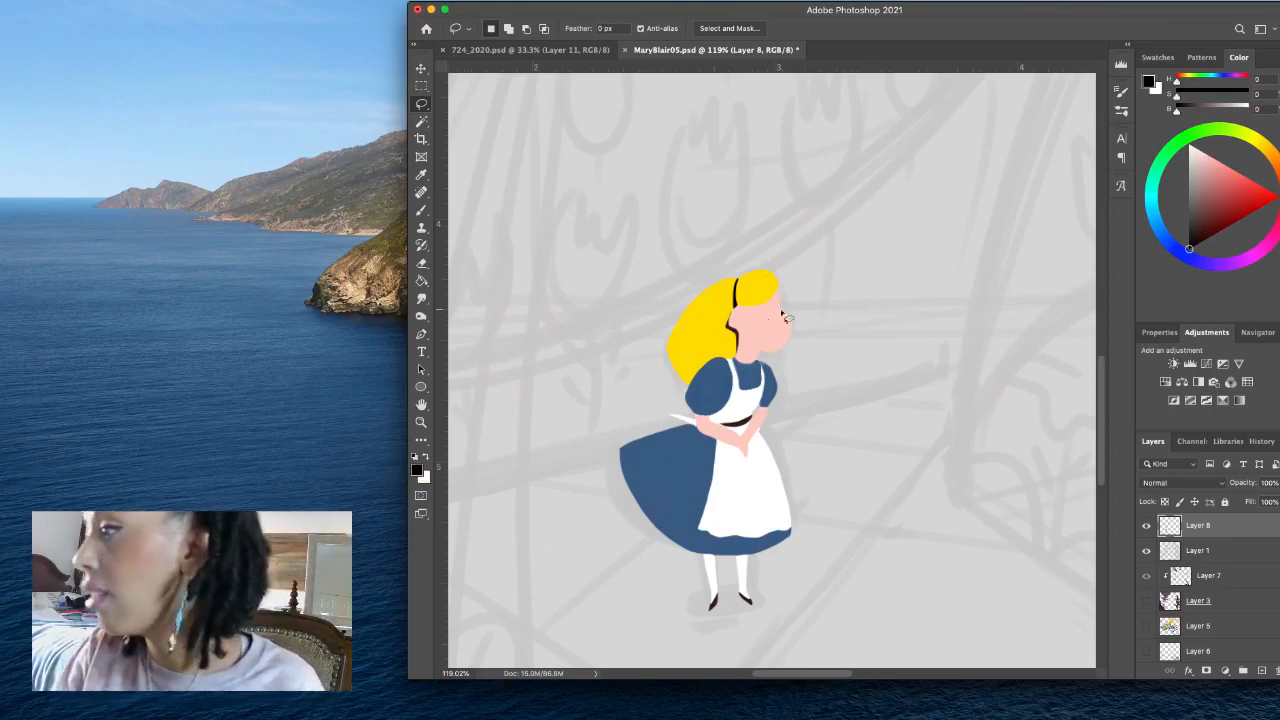
pyautogui.moveTo(772, 318)
pyautogui.mouseDown()
pyautogui.moveTo(758, 298)
pyautogui.moveTo(752, 328)
pyautogui.moveTo(766, 316)
pyautogui.mouseUp()
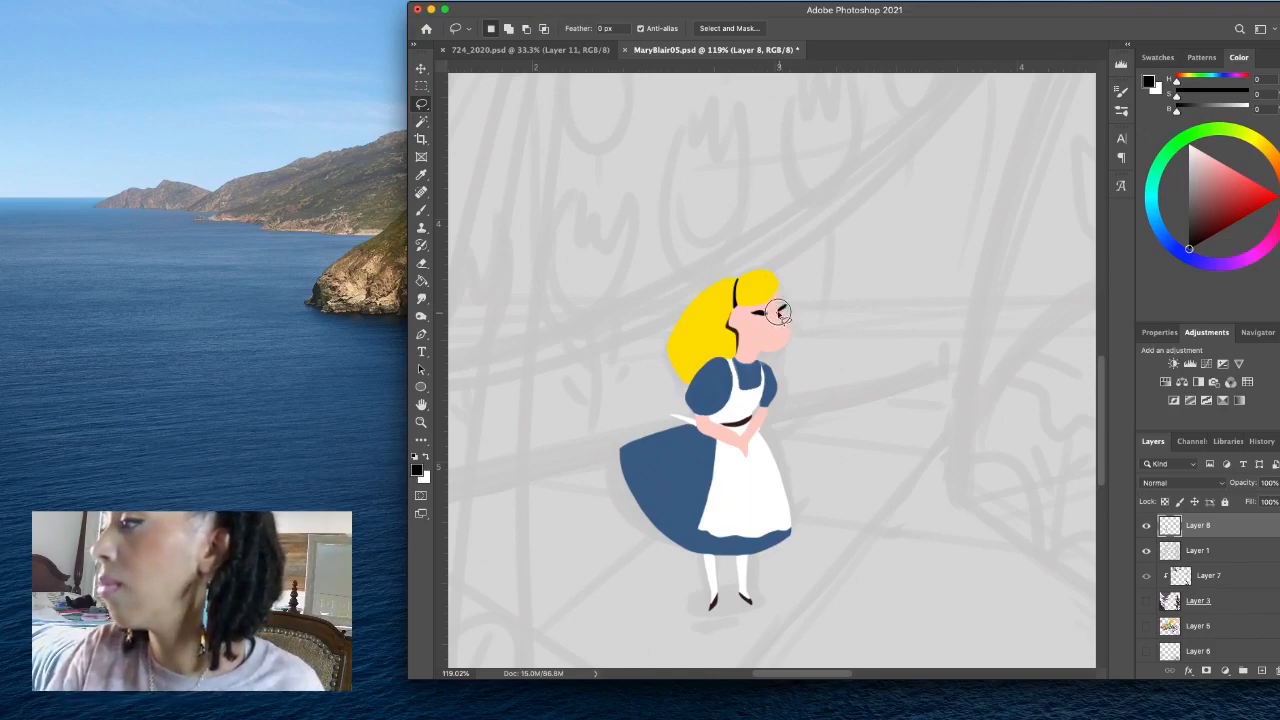
pyautogui.click(417, 469)
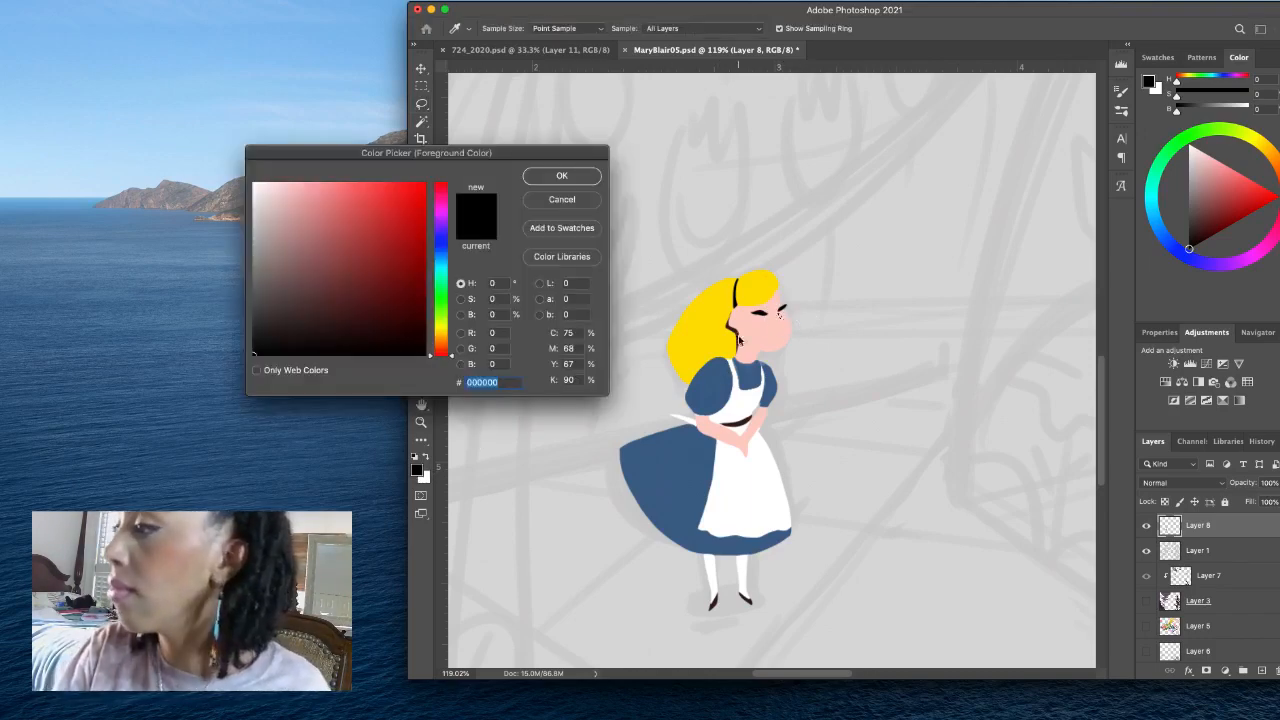
pyautogui.click(736, 330)
pyautogui.click(599, 176)
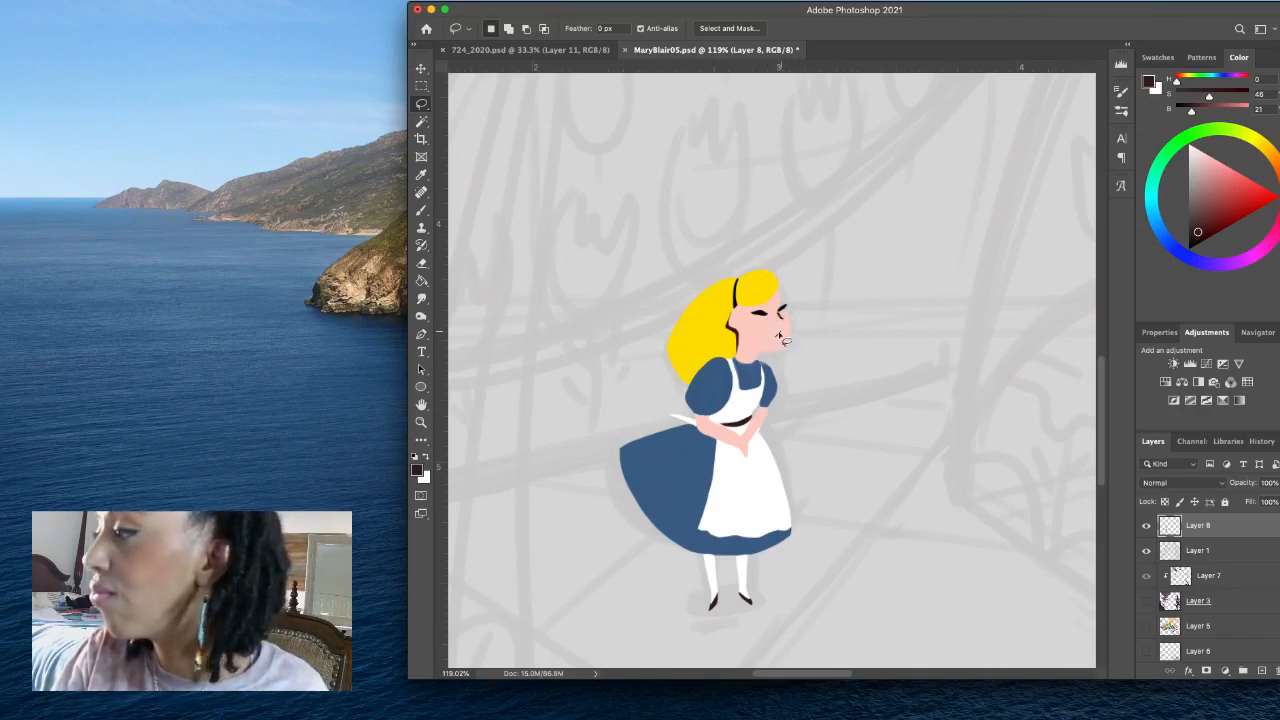
# - Lasso small lips on the girl's face and fill them with the recently used red swatch, #b91f1f
pyautogui.click(780, 335)
pyautogui.click(768, 238)
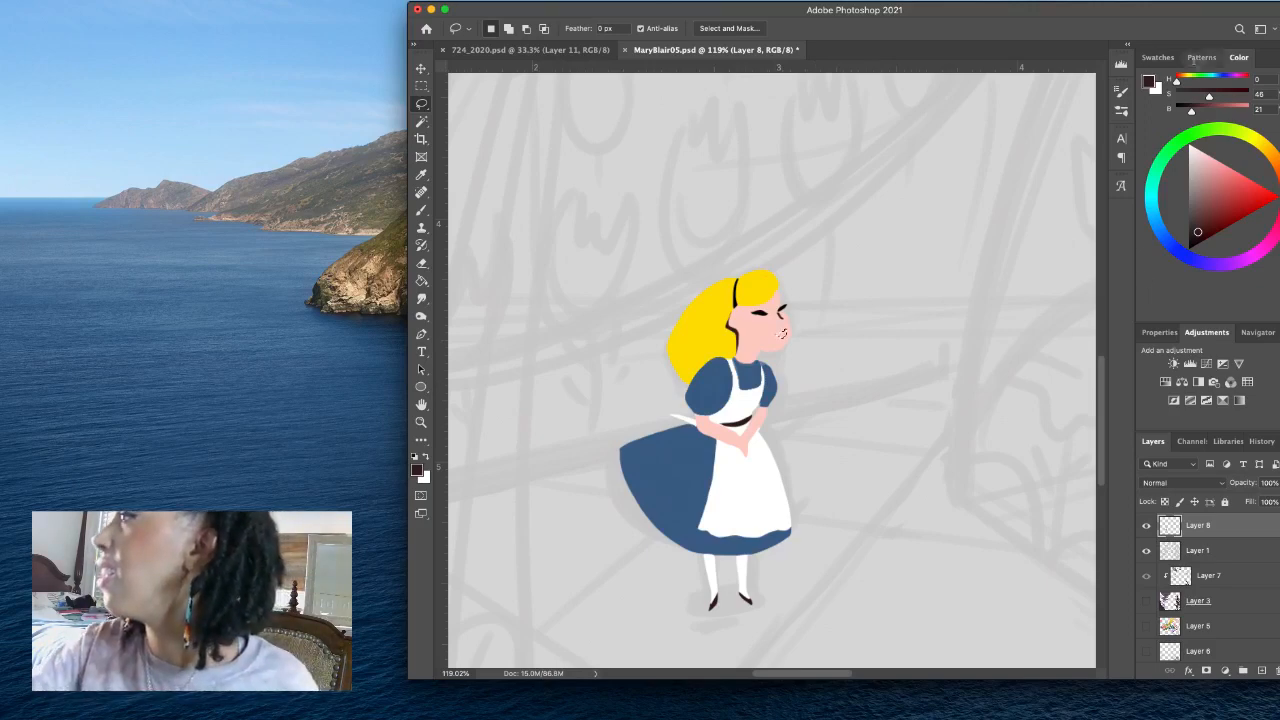
pyautogui.click(1158, 57)
pyautogui.click(1222, 98)
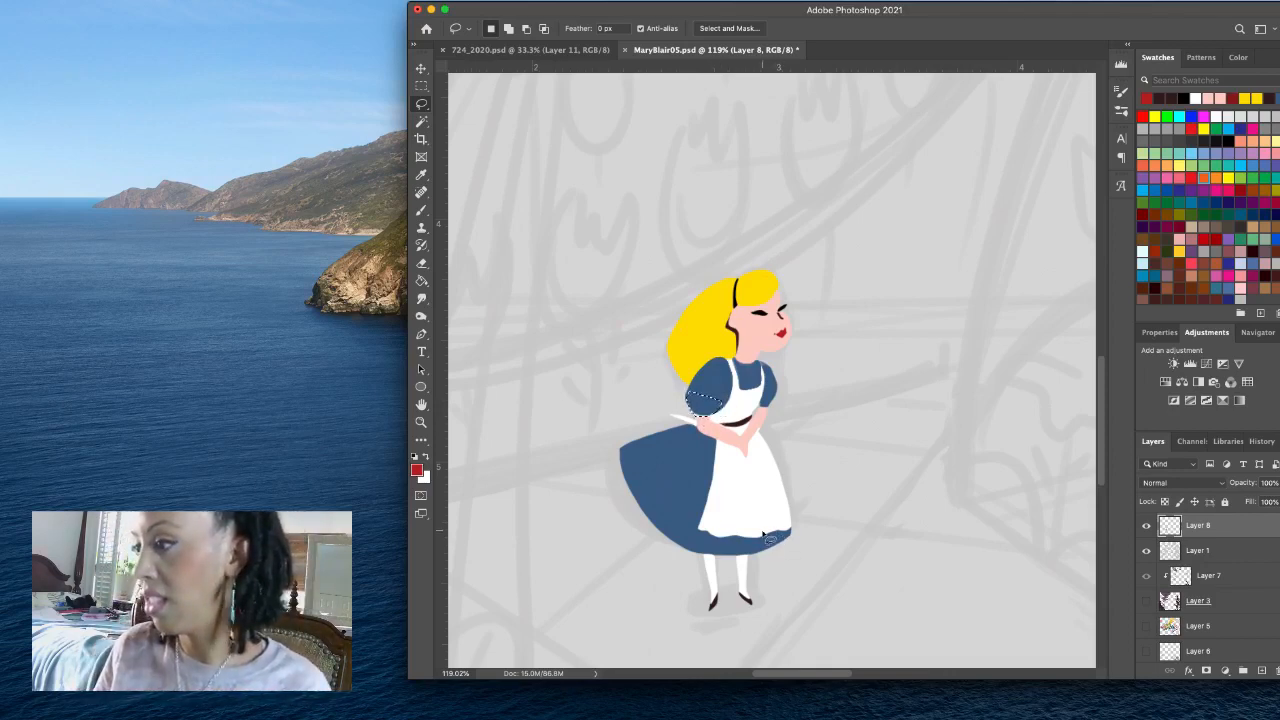
# - Fill the lassoed lower edge of the girl's near sleeve with the sampled skirt blue, #3c5f85, and save the file
pyautogui.click(420, 471)
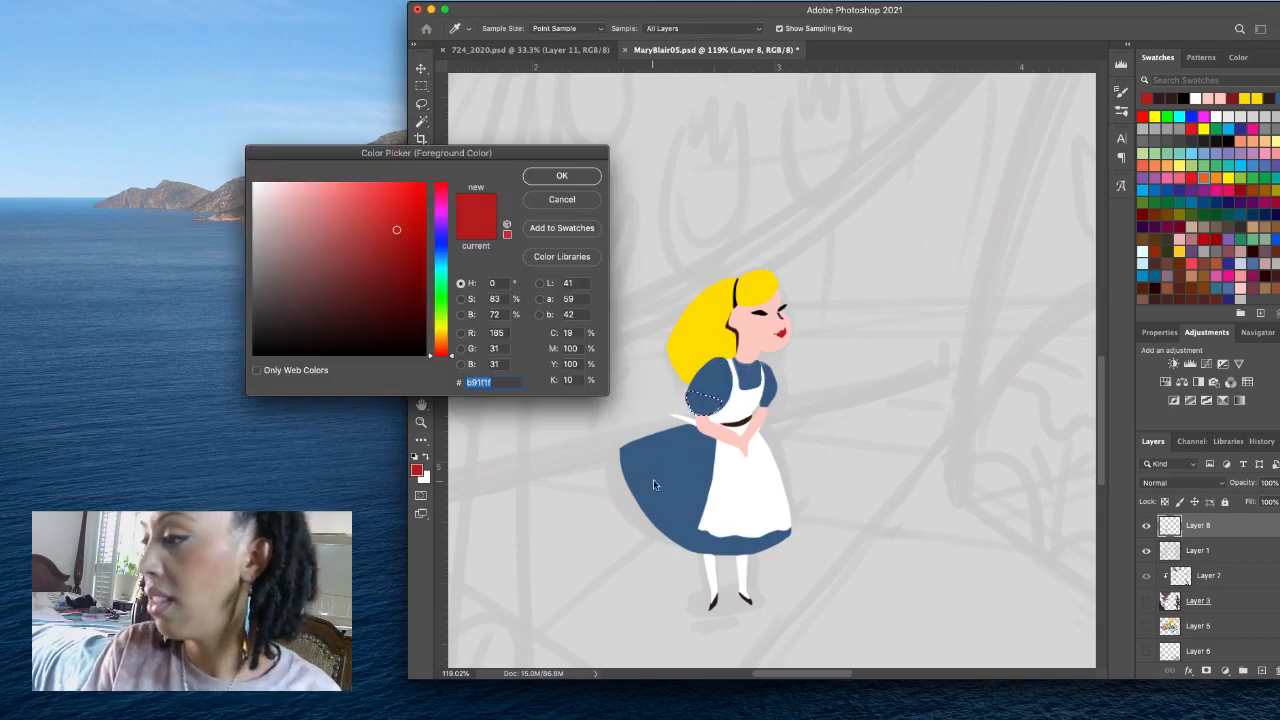
pyautogui.click(653, 480)
pyautogui.click(594, 180)
pyautogui.hotkey('alt', 'BackSpace')
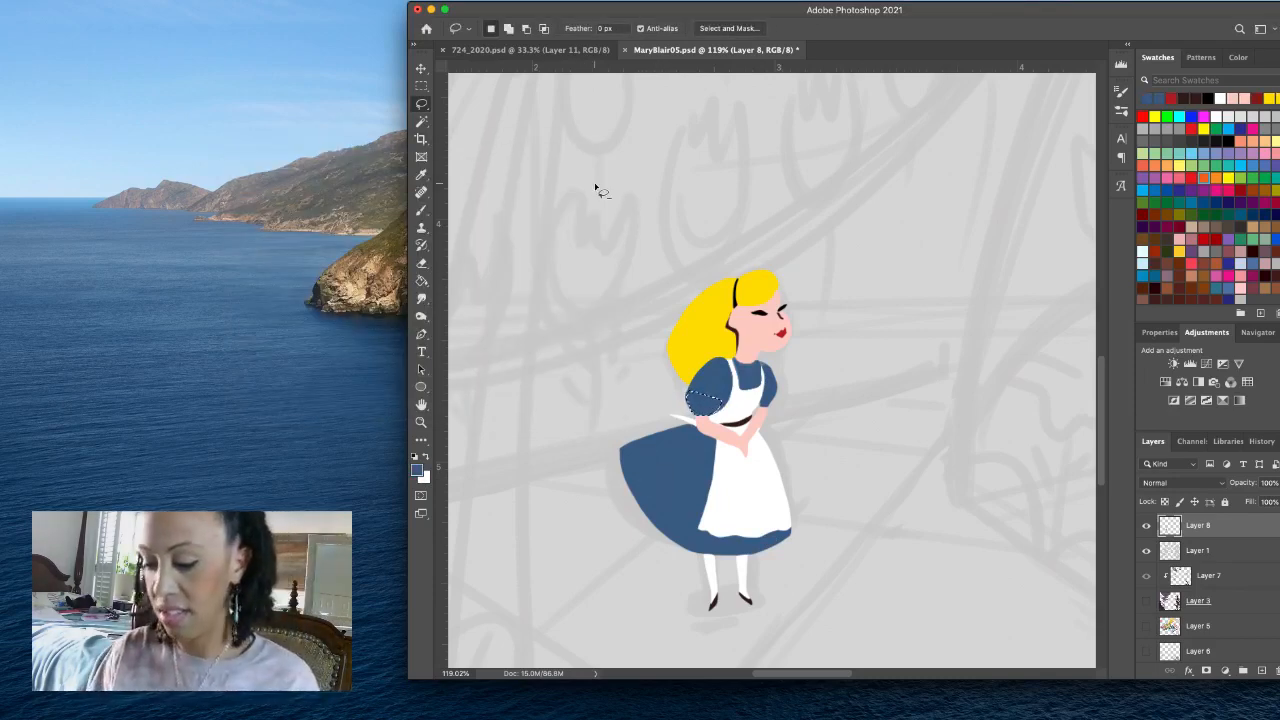
pyautogui.press('super+d')
pyautogui.press('super+s')
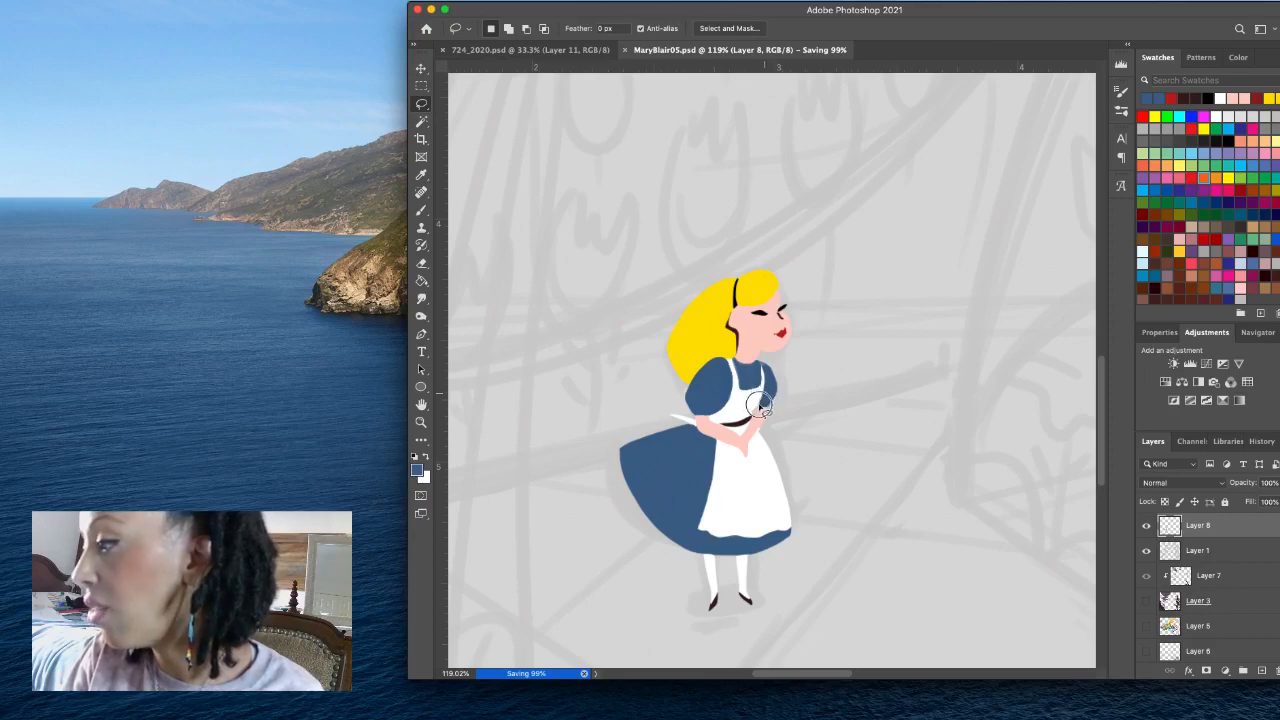
# - Lasso and touch up the lower edge of the girl's far sleeve with the dress blue and save the file
pyautogui.moveTo(766, 403); pyautogui.dragTo(791, 404)
pyautogui.click(751, 230)
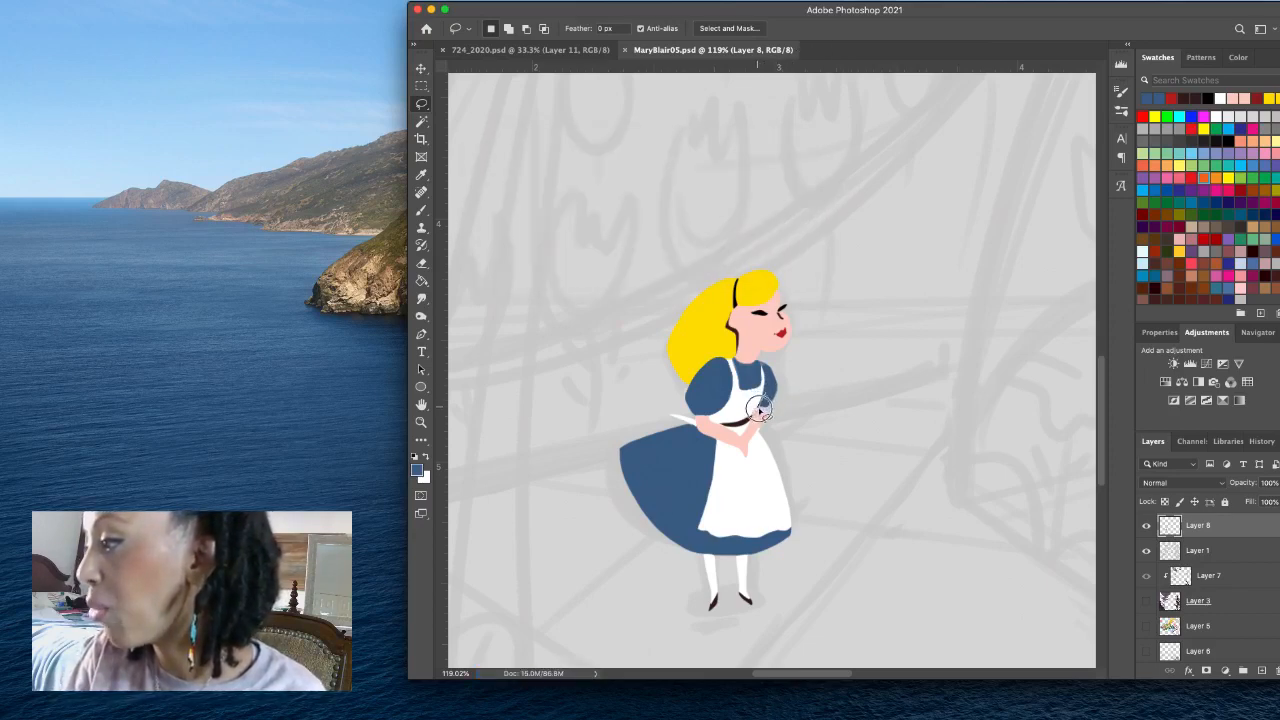
pyautogui.moveTo(778, 396); pyautogui.dragTo(781, 383)
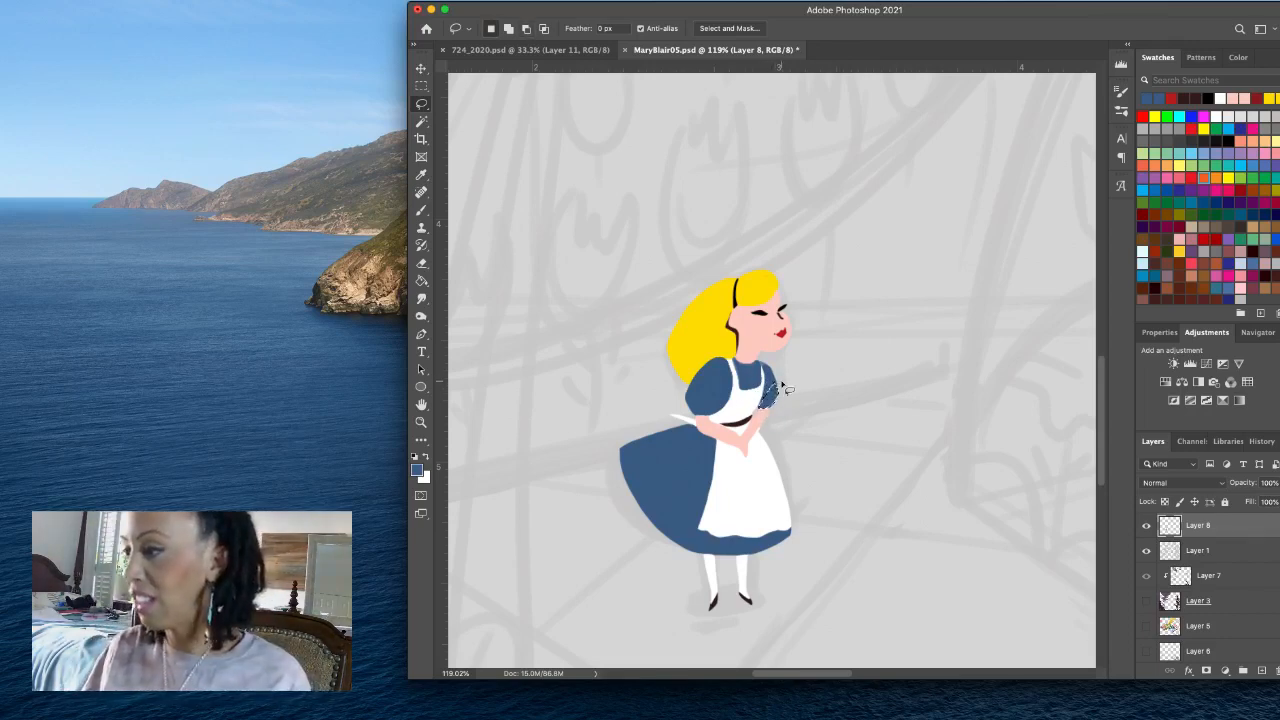
pyautogui.hotkey('ctrl', 's')
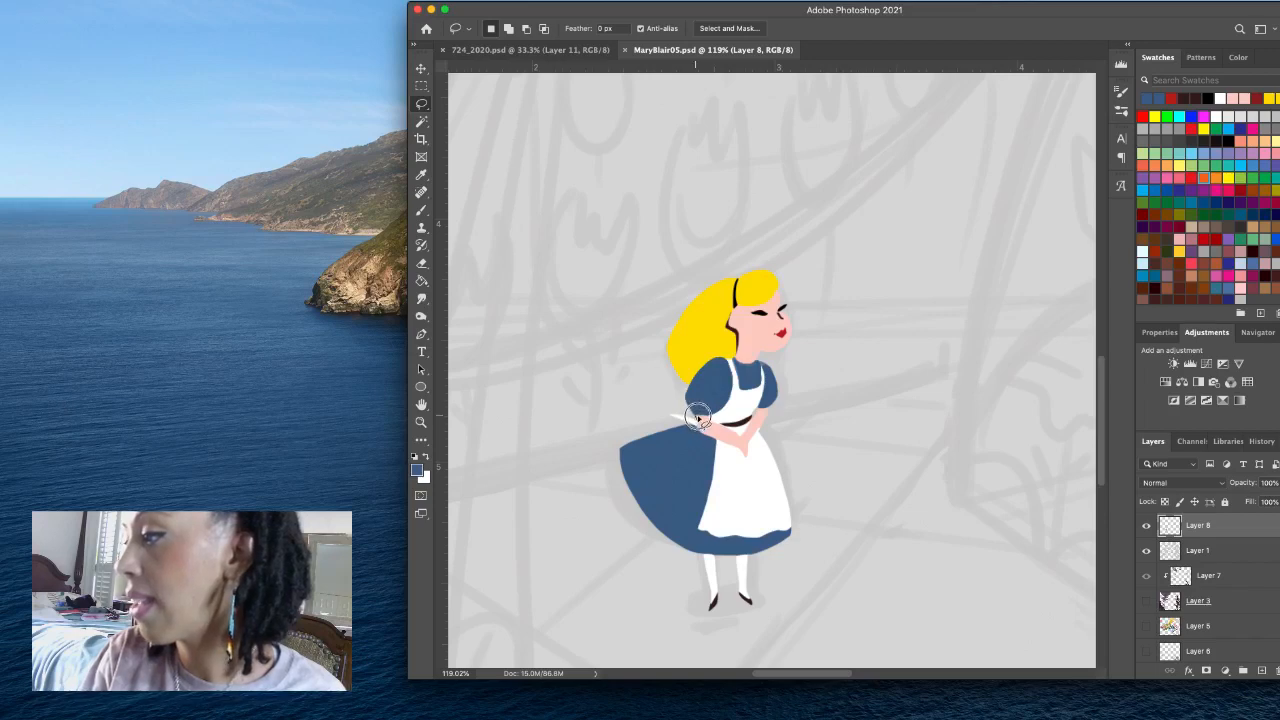
# - Repaint the lassoed patch below the near sleeve with the sampled skin pink, #feccc3, and save the file
pyautogui.press('Delete')
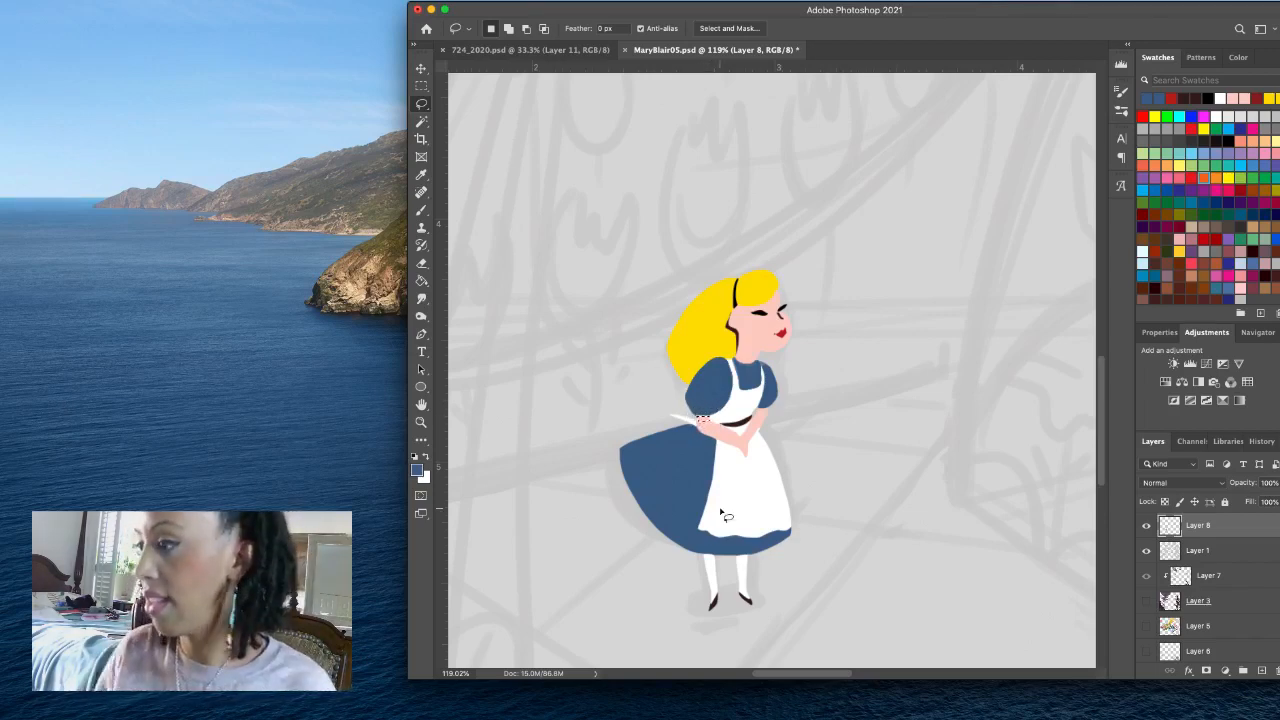
pyautogui.click(417, 470)
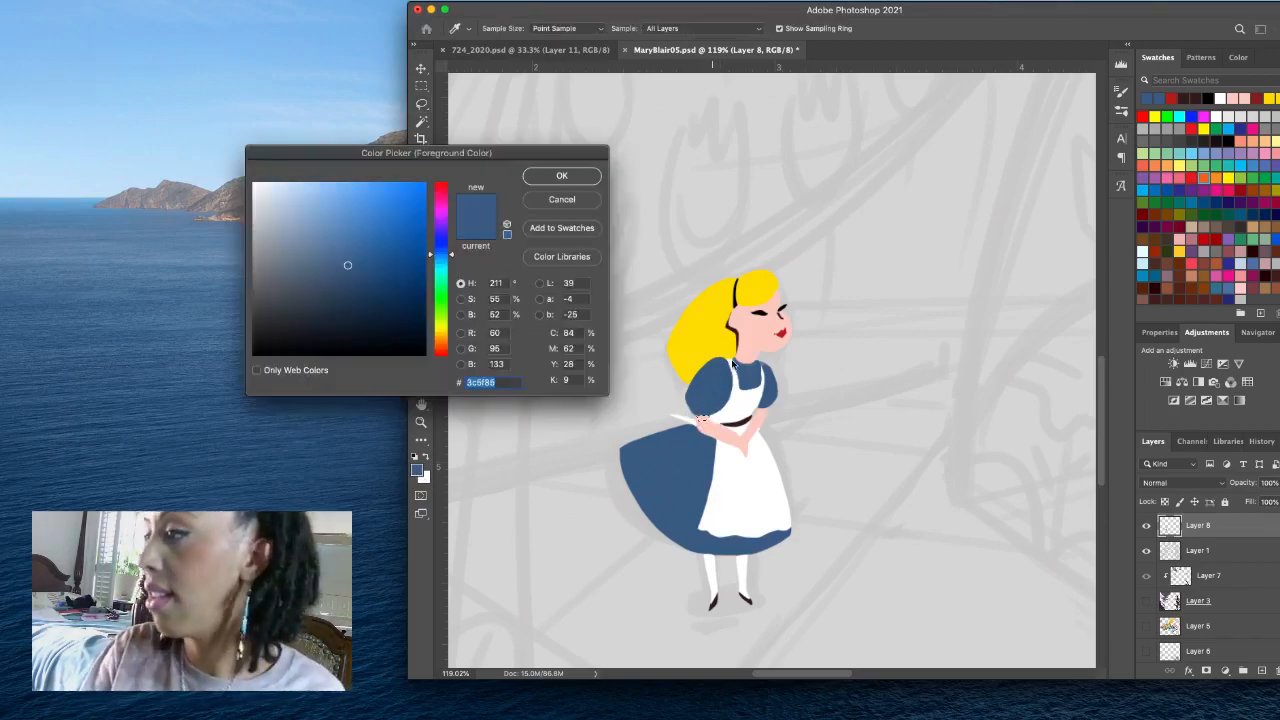
pyautogui.click(760, 330)
pyautogui.click(570, 180)
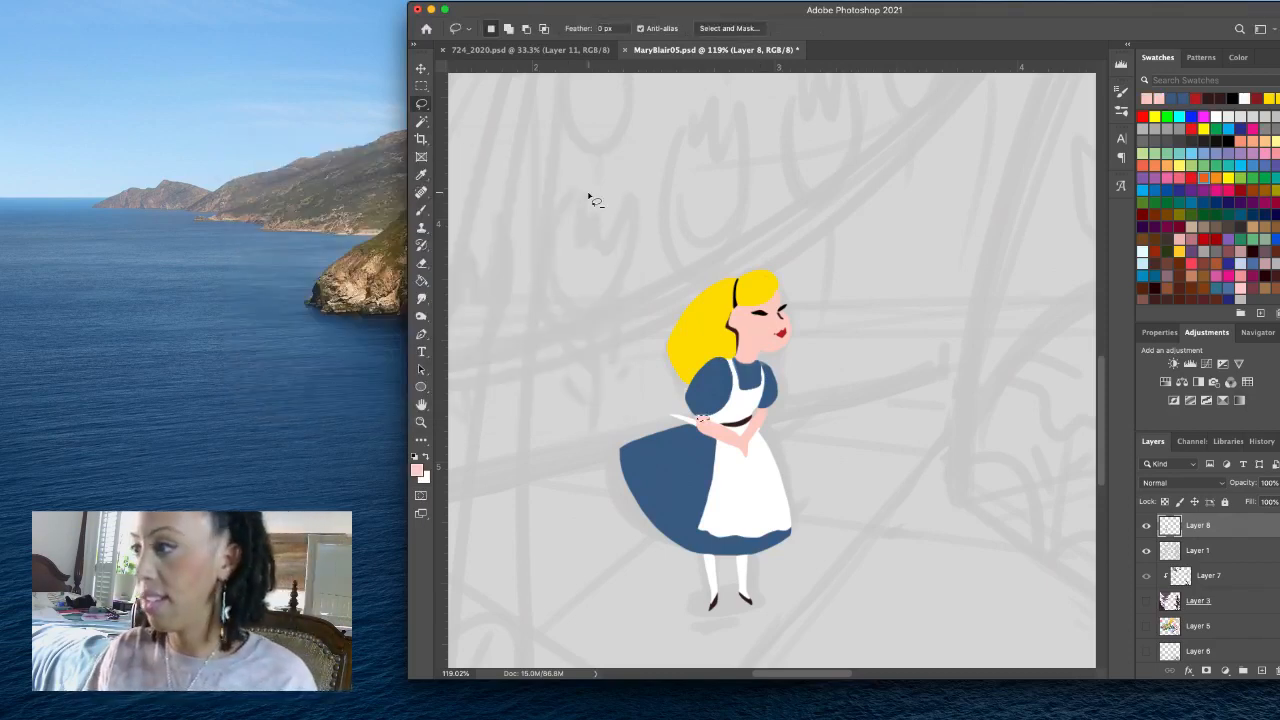
pyautogui.press('super+s')
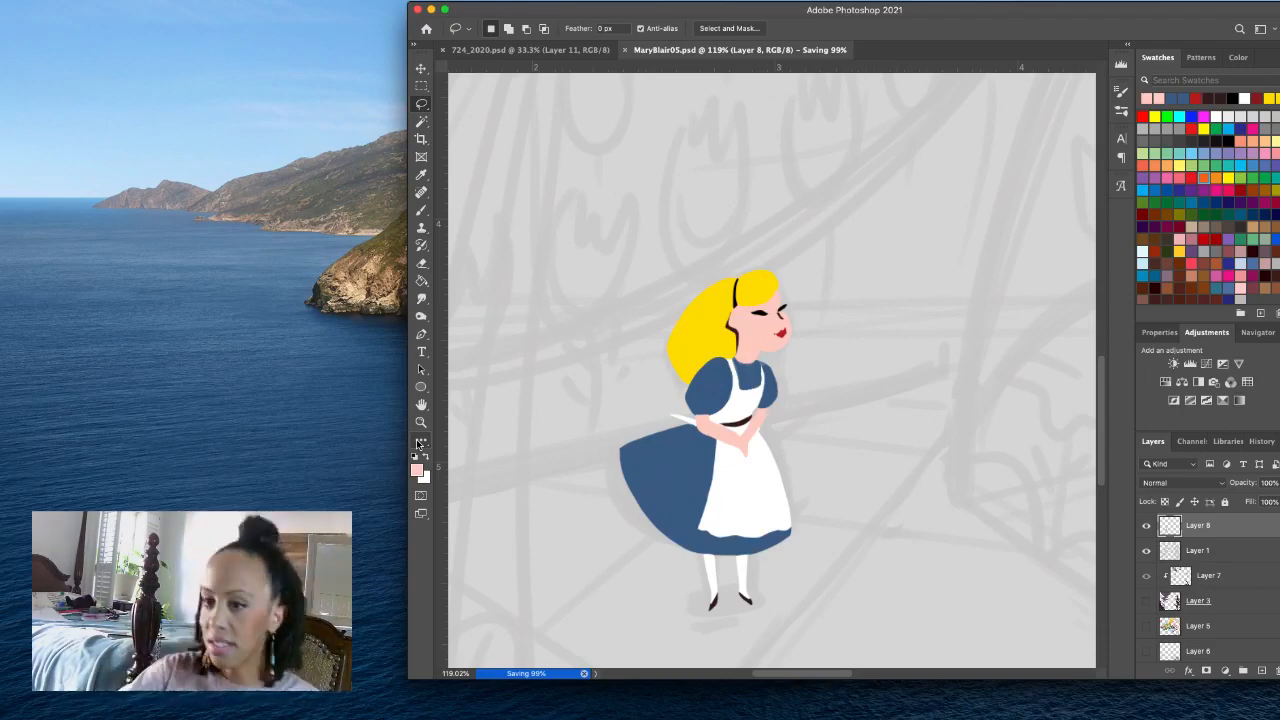
# - Fit the whole canvas in view, check Layer 8 by toggling it, hide the sketch on Layer 1 and save
pyautogui.press('z')
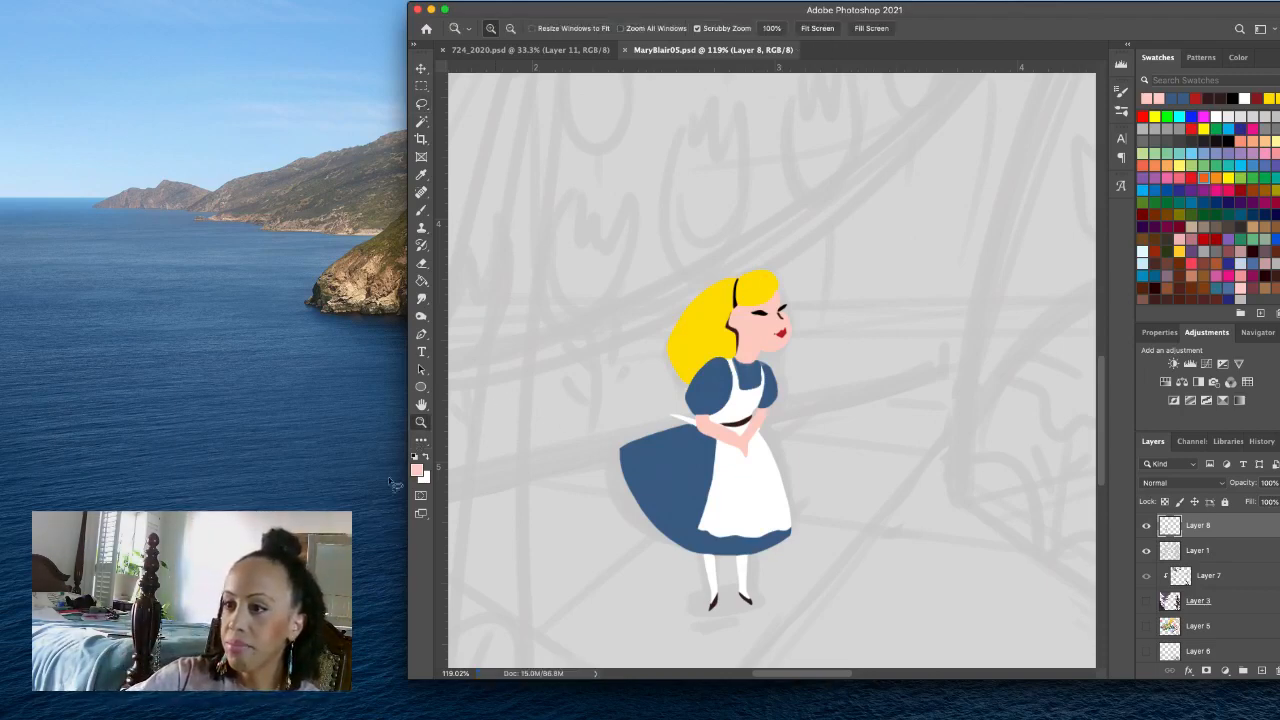
pyautogui.click(815, 29)
pyautogui.click(1146, 525)
pyautogui.click(1146, 526)
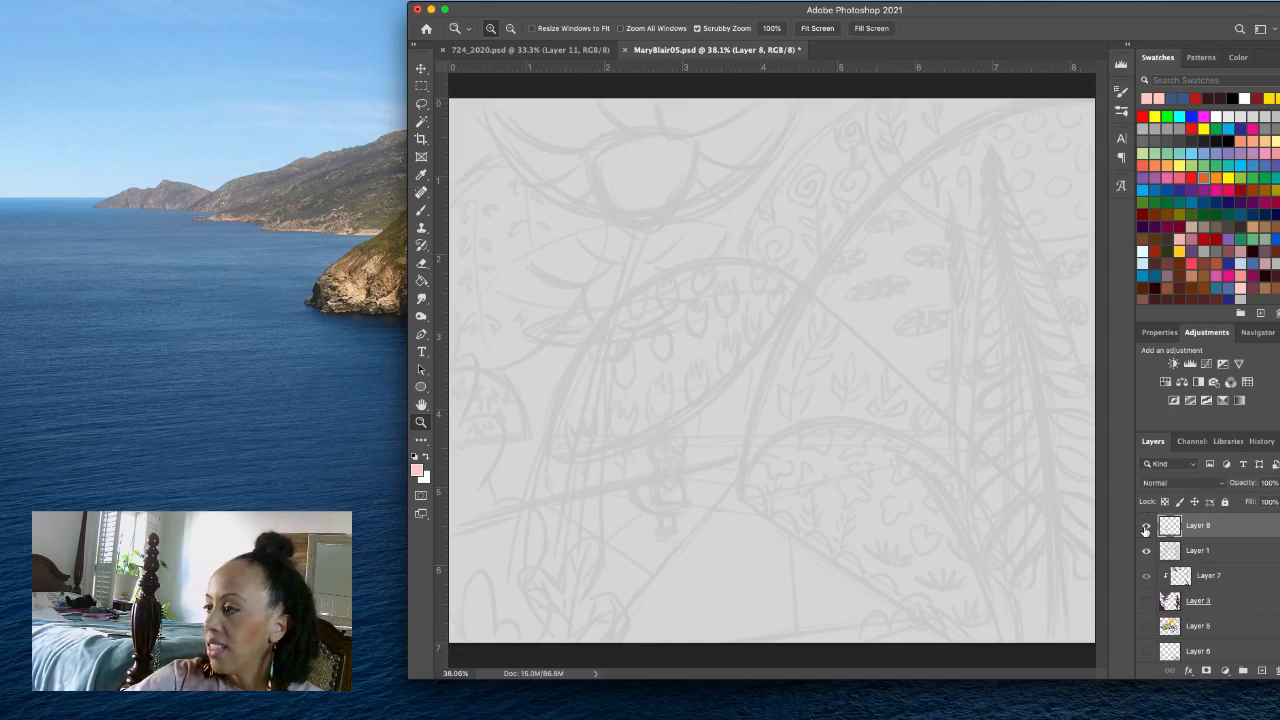
pyautogui.click(1146, 551)
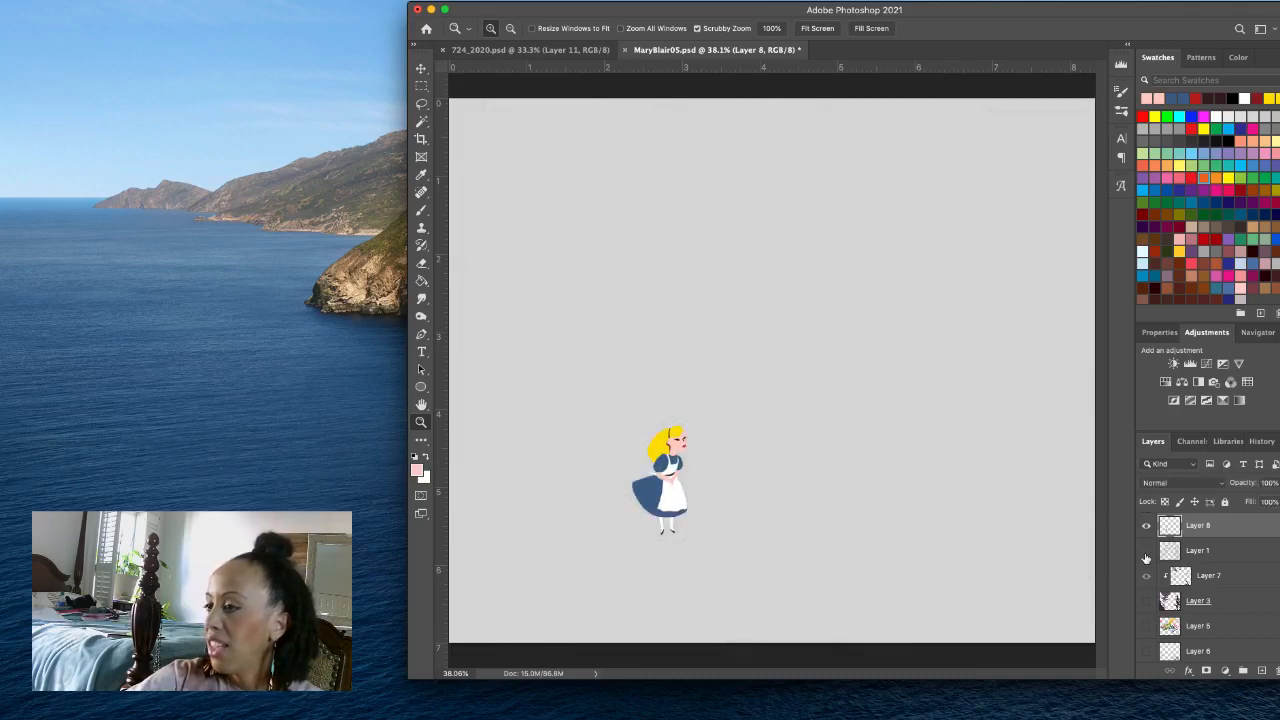
pyautogui.press('super+s')
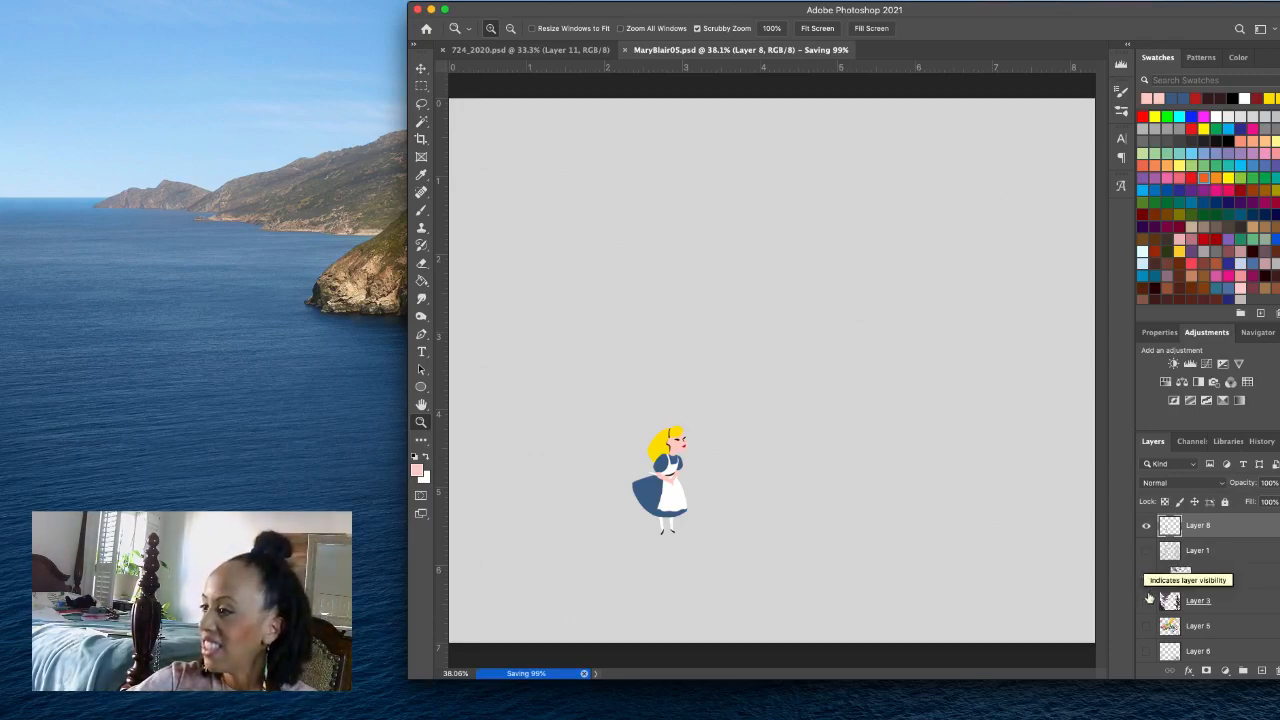
# - Turn on the visibility of Layers 3, 5, 6 and 4 to restore the full garden behind the girl, and save the file
pyautogui.click(1147, 600)
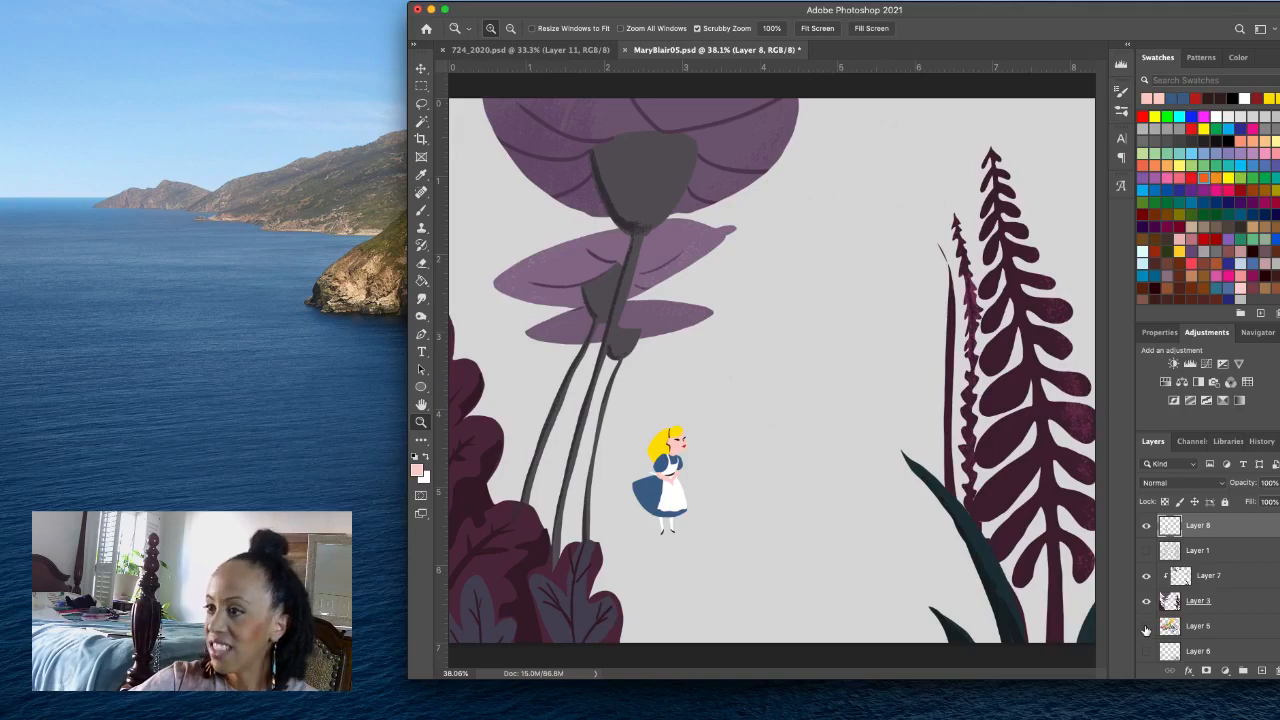
pyautogui.click(1147, 627)
pyautogui.scroll(-1, 1155, 612)
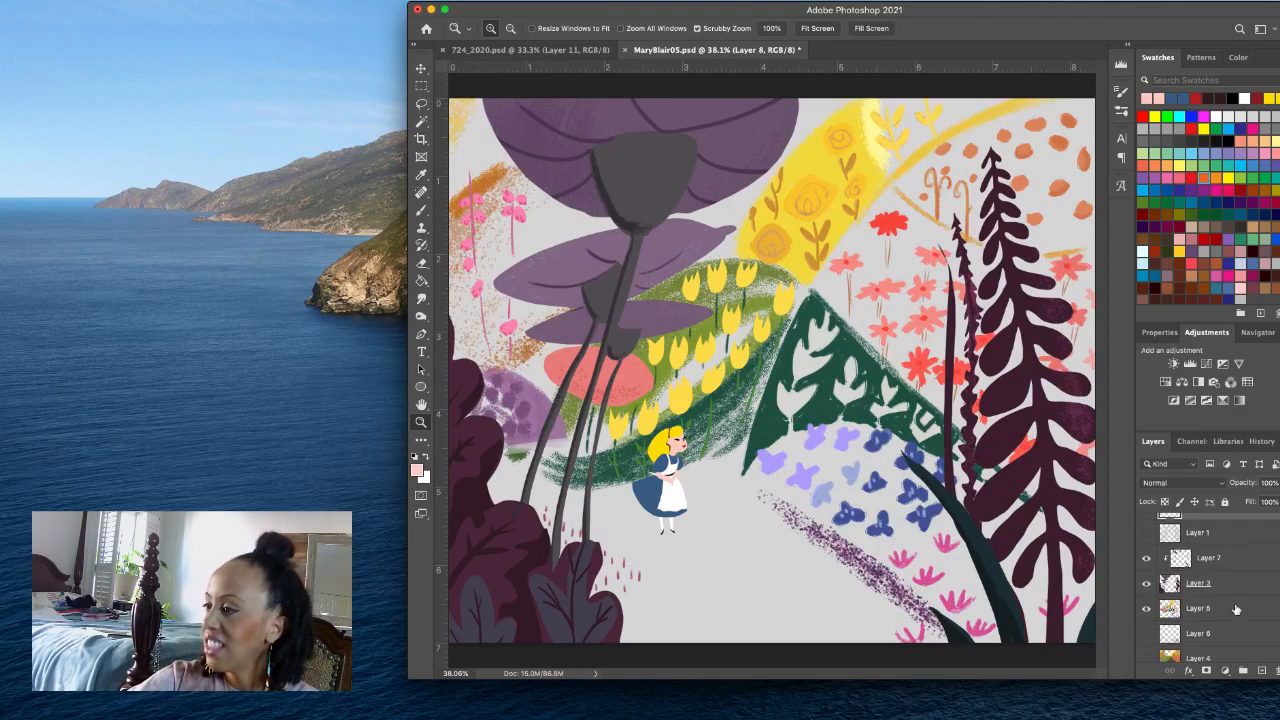
pyautogui.click(1148, 609)
pyautogui.click(1147, 609)
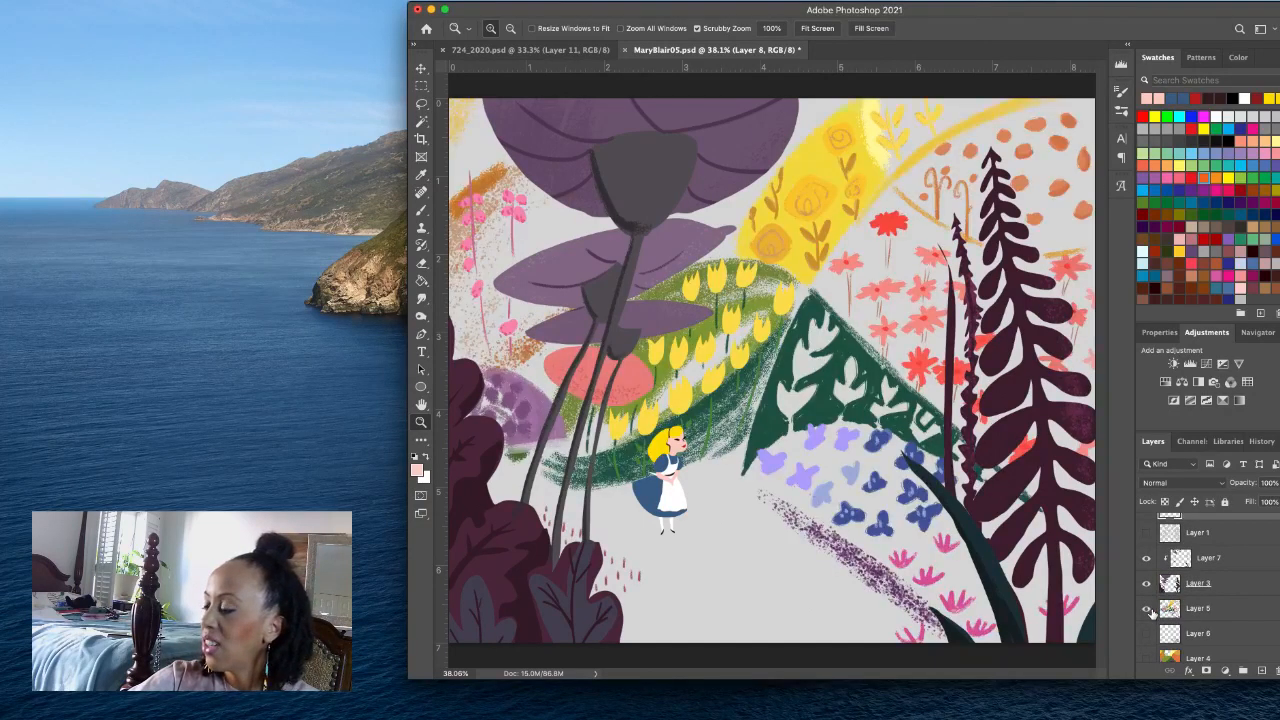
pyautogui.scroll(-1, 1155, 612)
pyautogui.click(1147, 618)
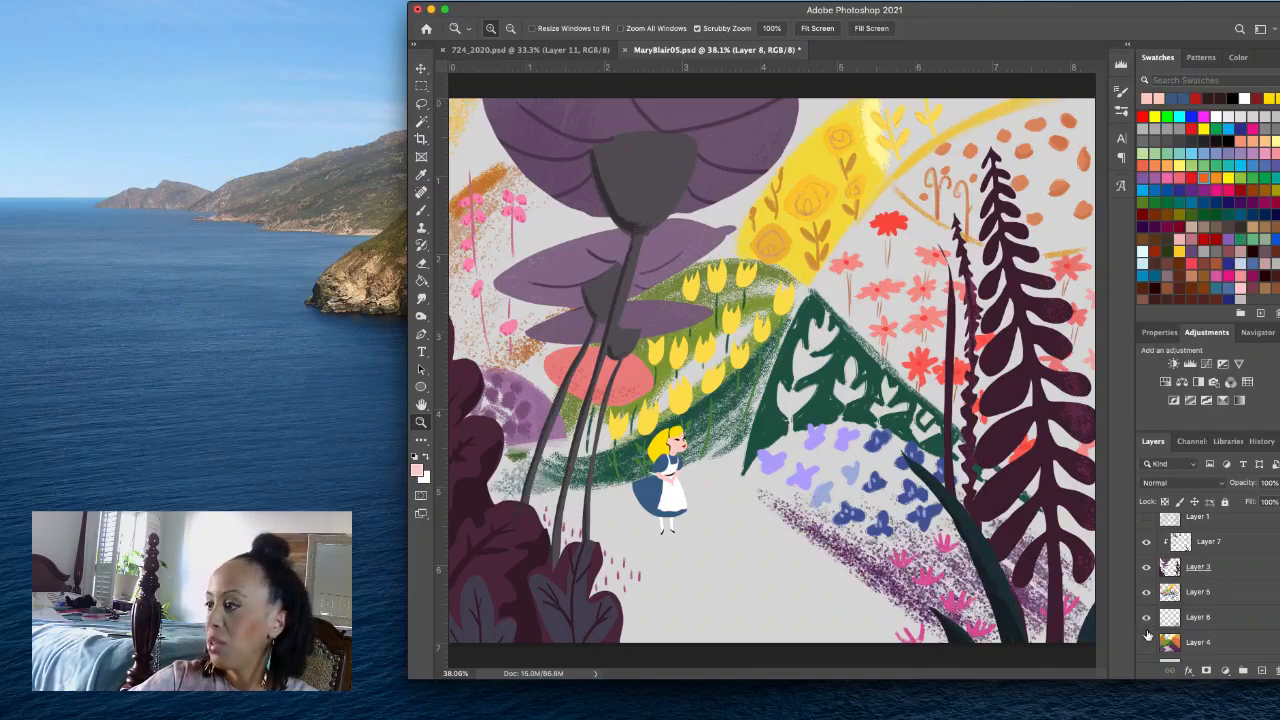
pyautogui.click(1146, 643)
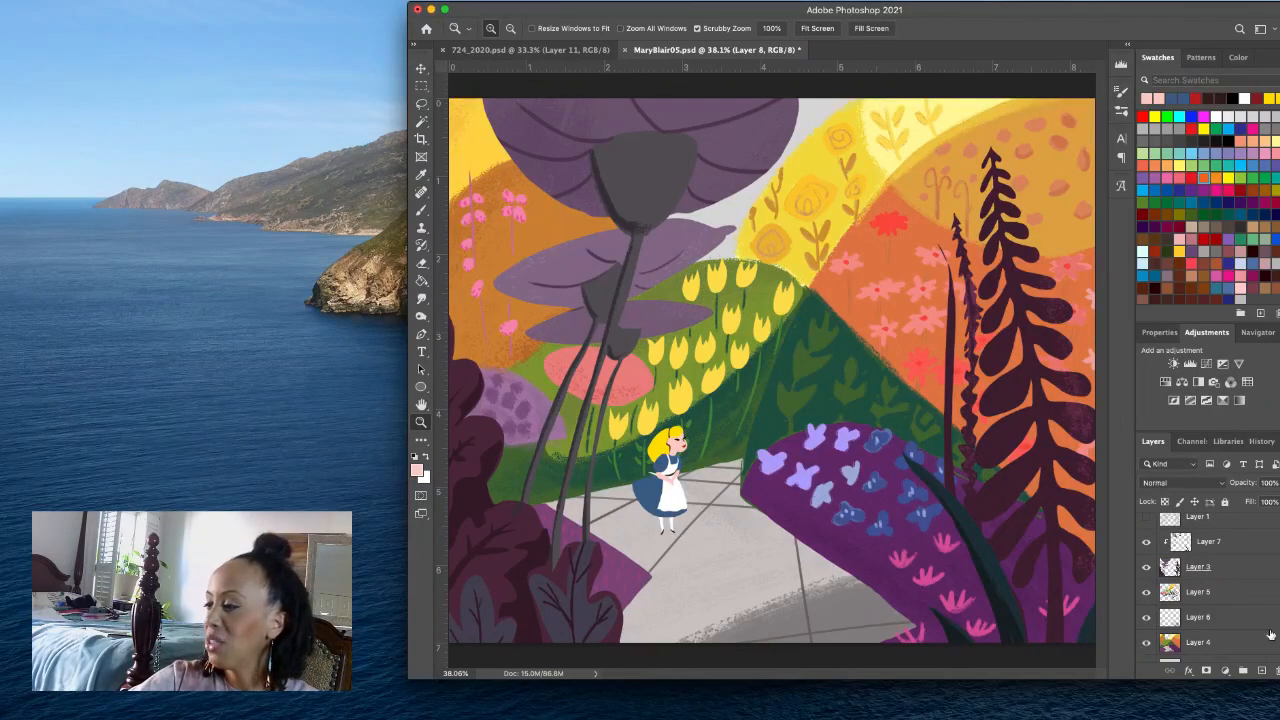
pyautogui.scroll(-1, 1273, 630)
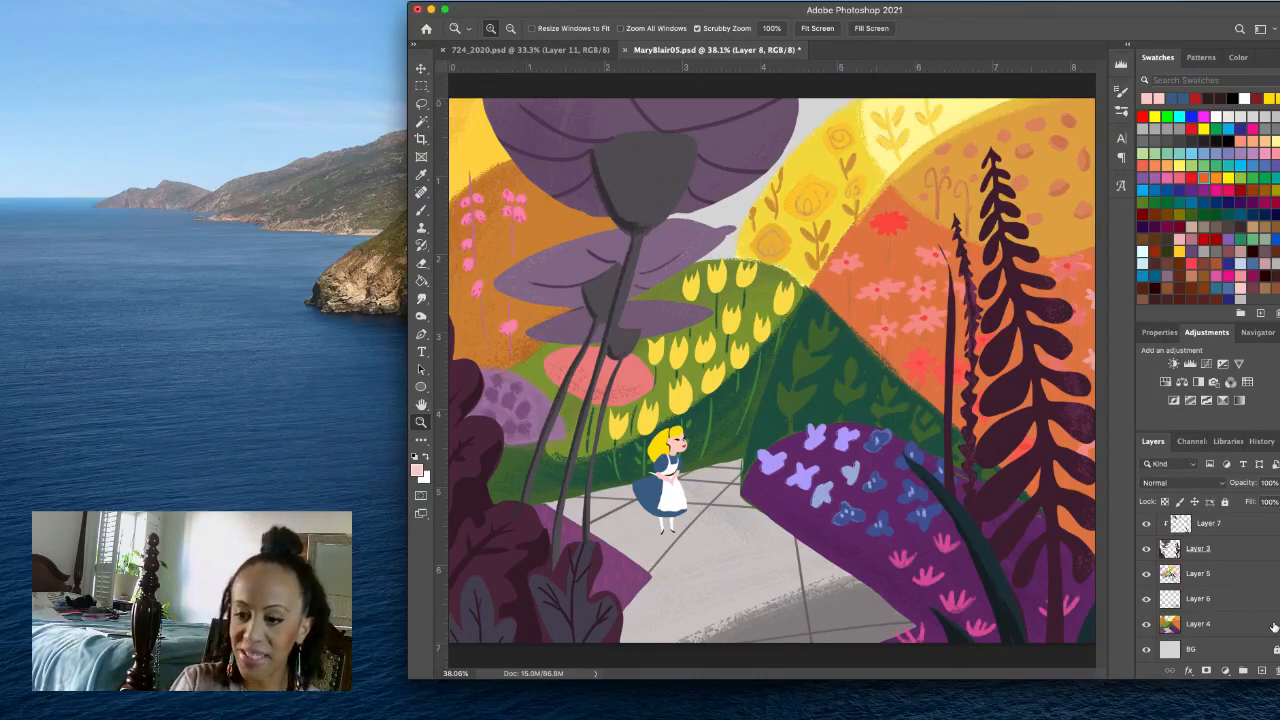
pyautogui.press('super+s')
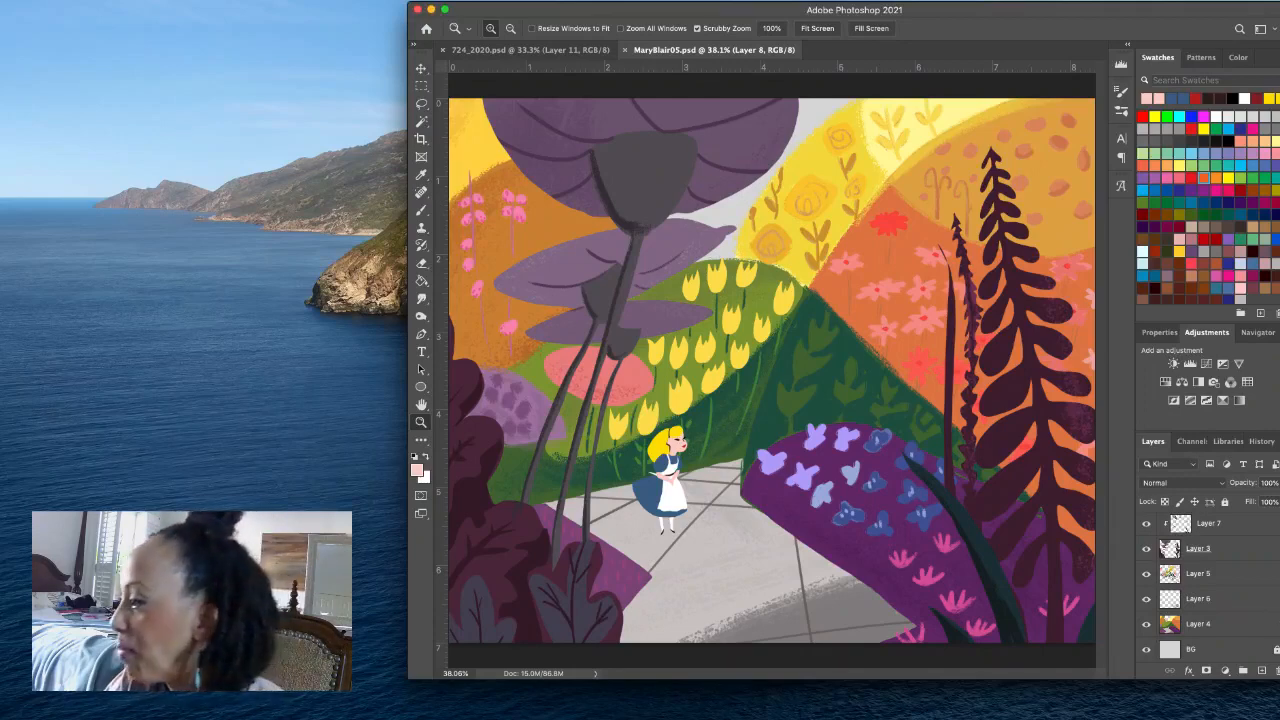
pyautogui.click(1147, 576)
pyautogui.click(1147, 575)
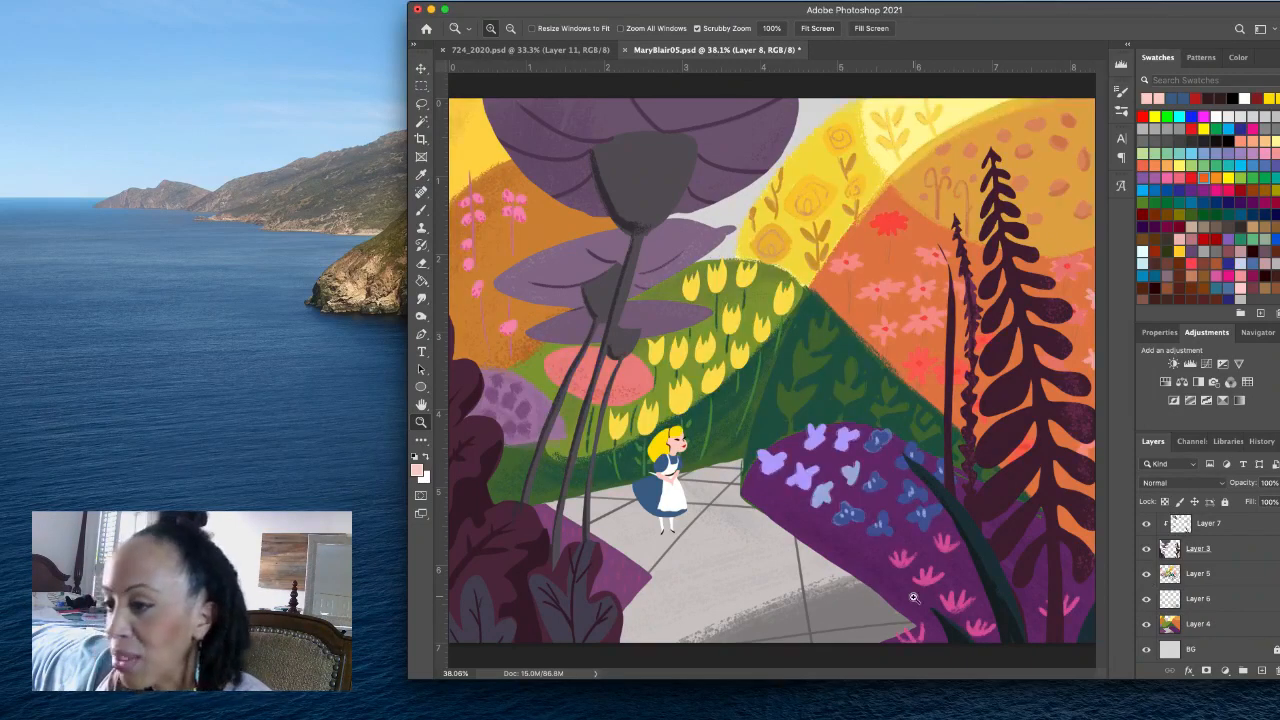
# - Set the foreground colour to dark plum, #361c29, sampled from the foliage, and the background colour to a very dark violet, H 270
pyautogui.click(423, 474)
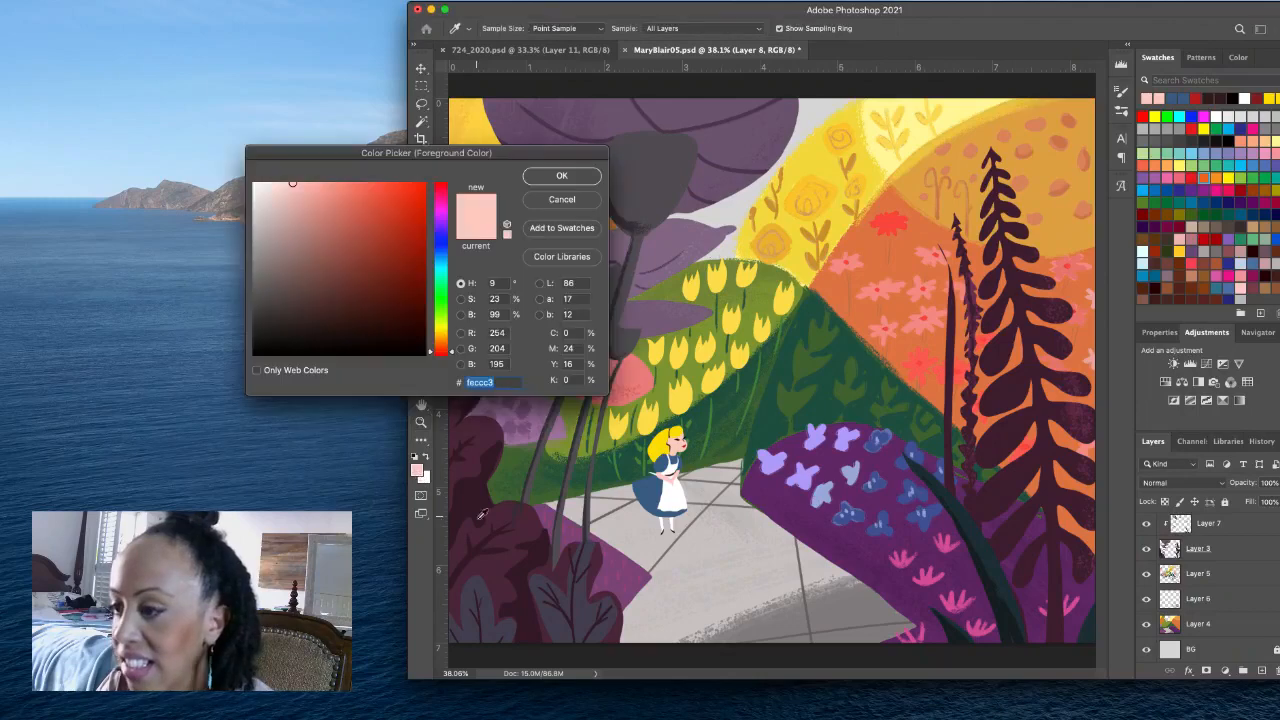
pyautogui.click(539, 554)
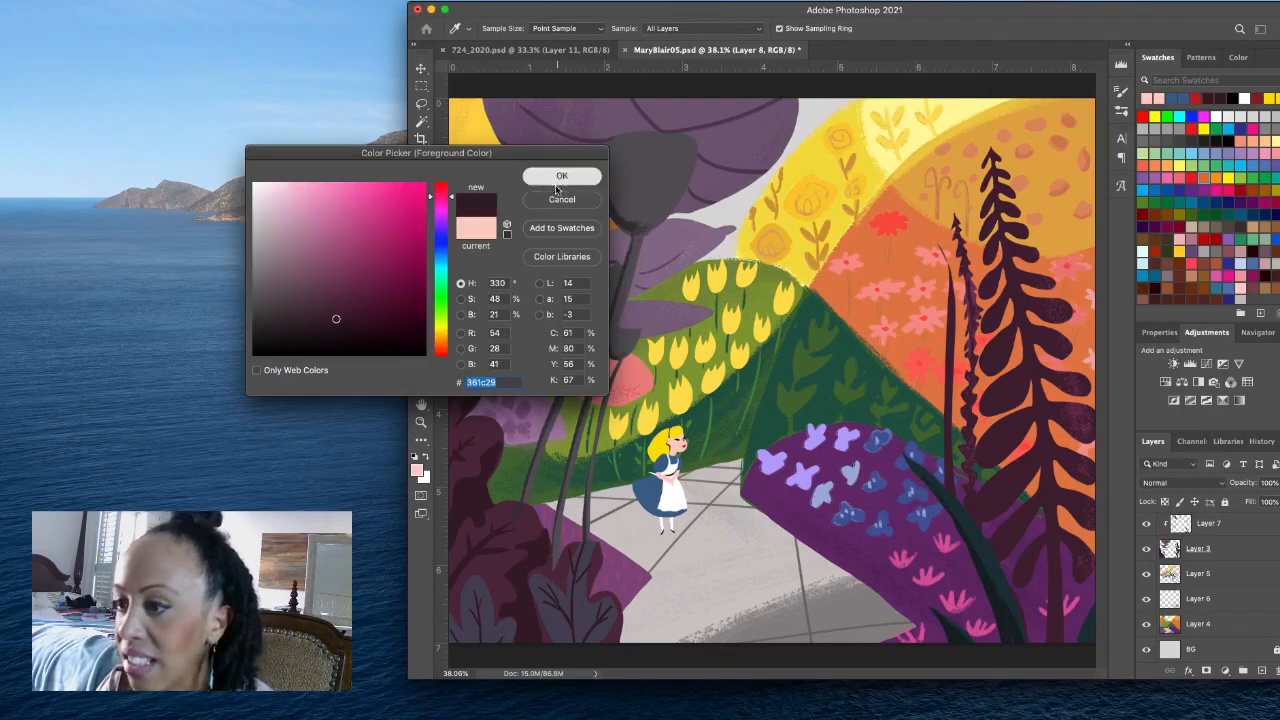
pyautogui.click(561, 176)
pyautogui.click(425, 478)
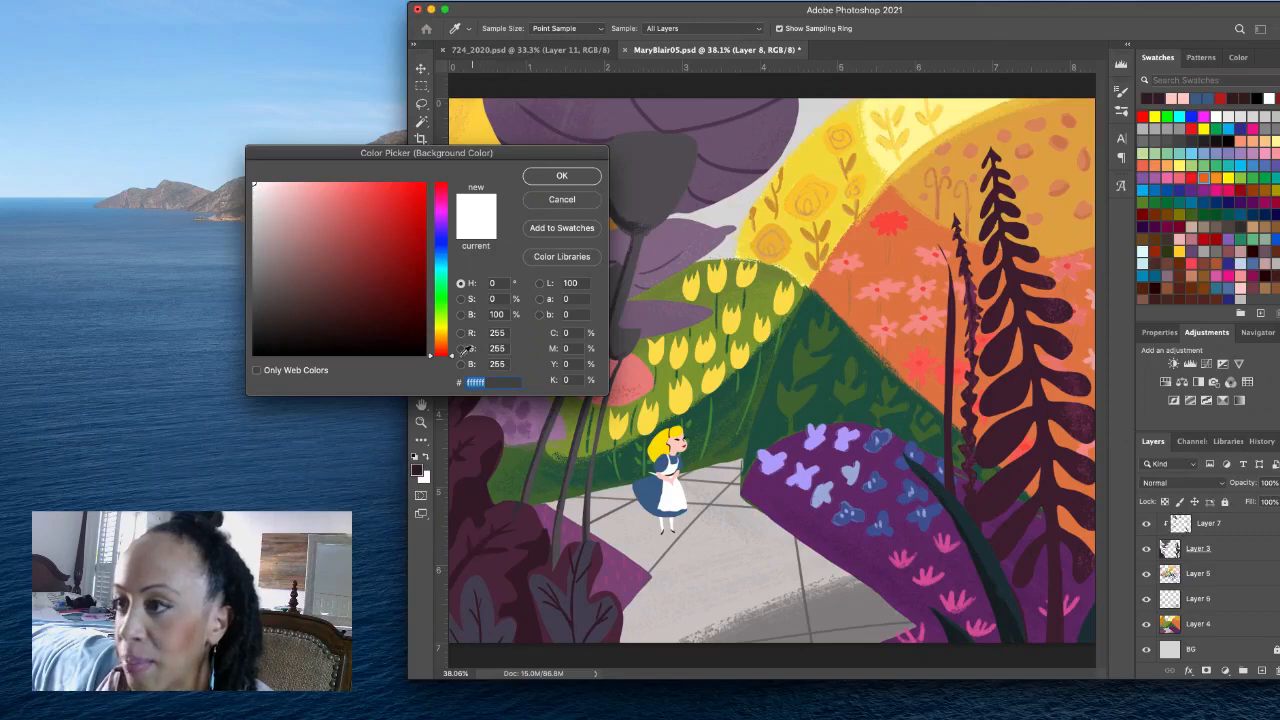
pyautogui.click(441, 225)
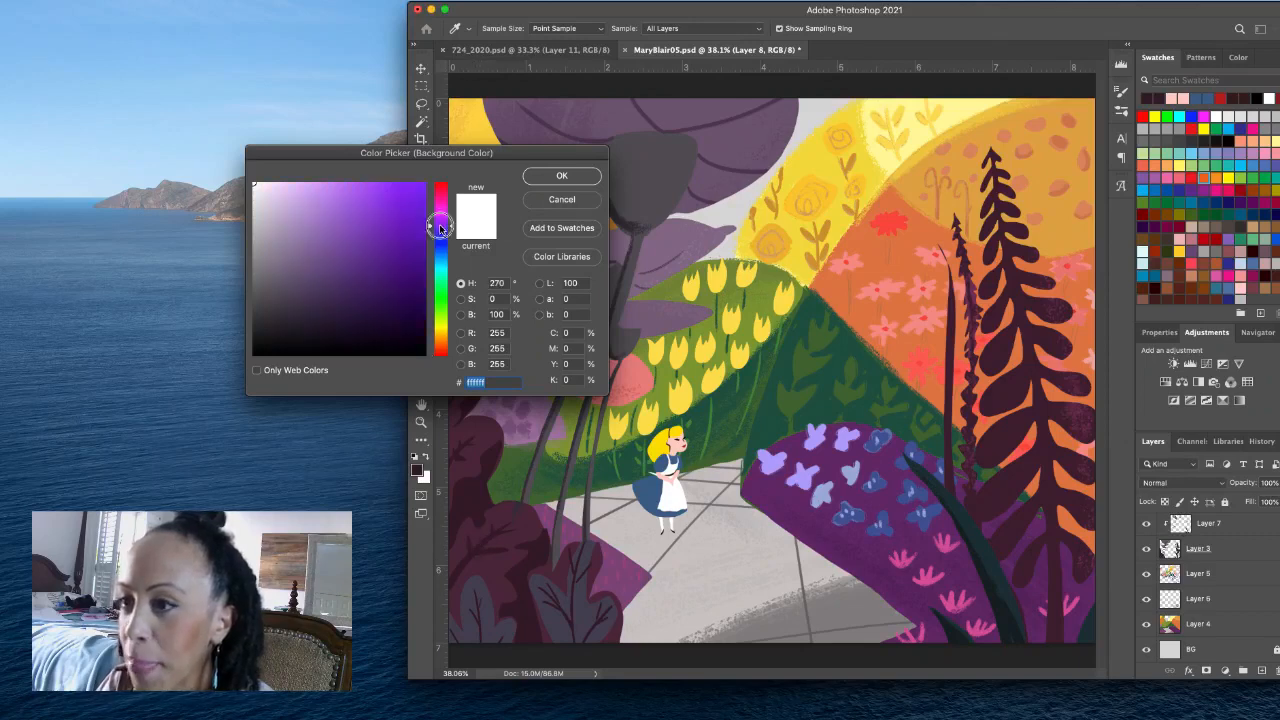
pyautogui.click(411, 333)
pyautogui.click(547, 183)
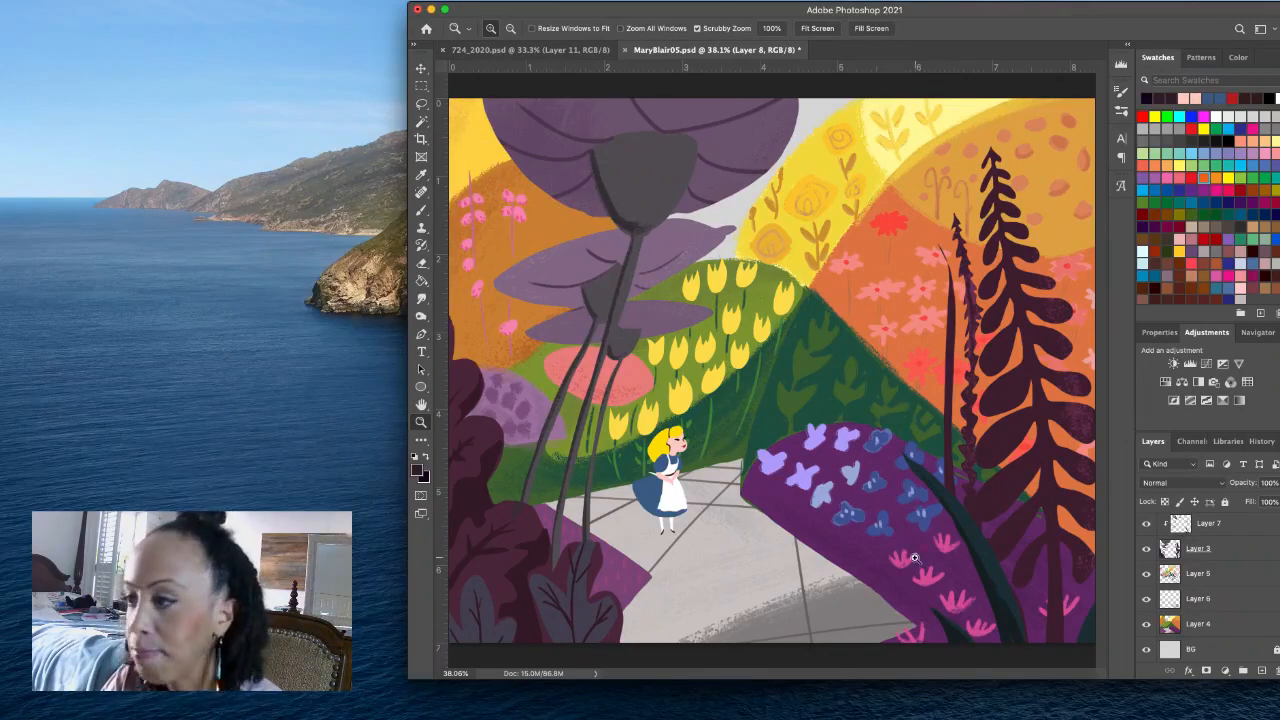
# - Choose the recently used 25 px brush and reduce its size to 12 px for detailing the purple flower mound
pyautogui.moveTo(912, 556); pyautogui.dragTo(957, 546)
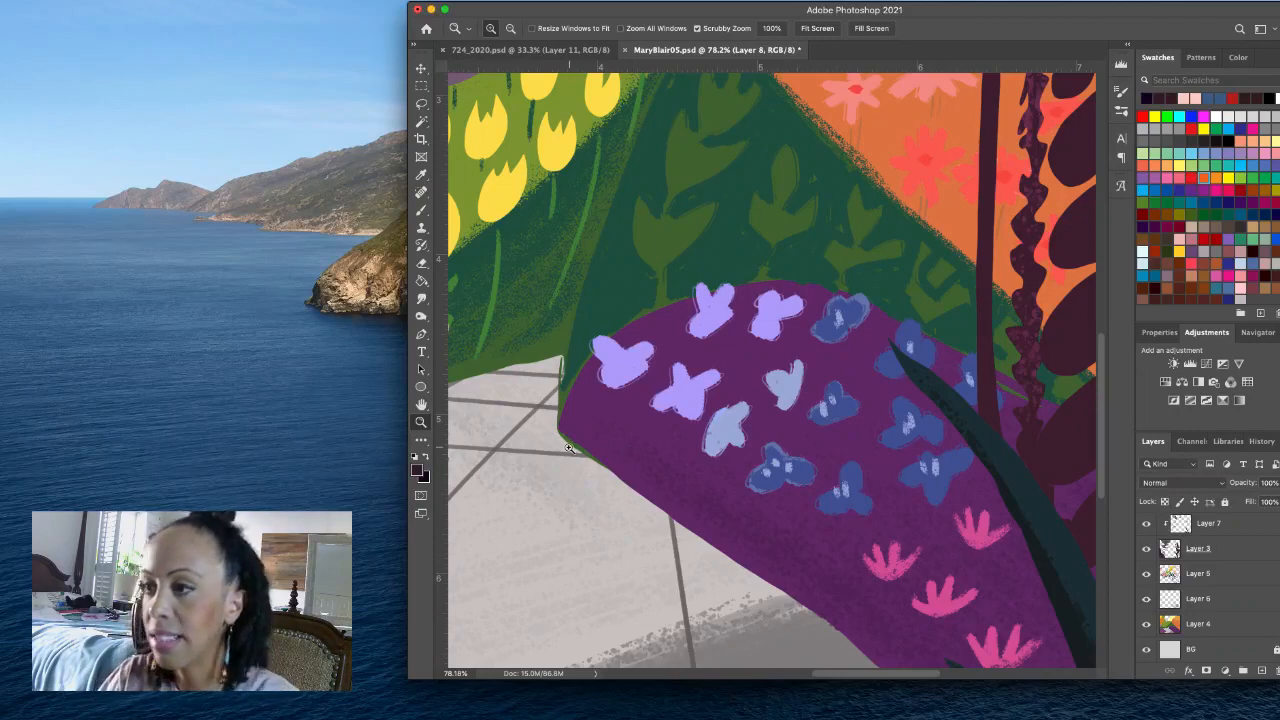
pyautogui.click(421, 210)
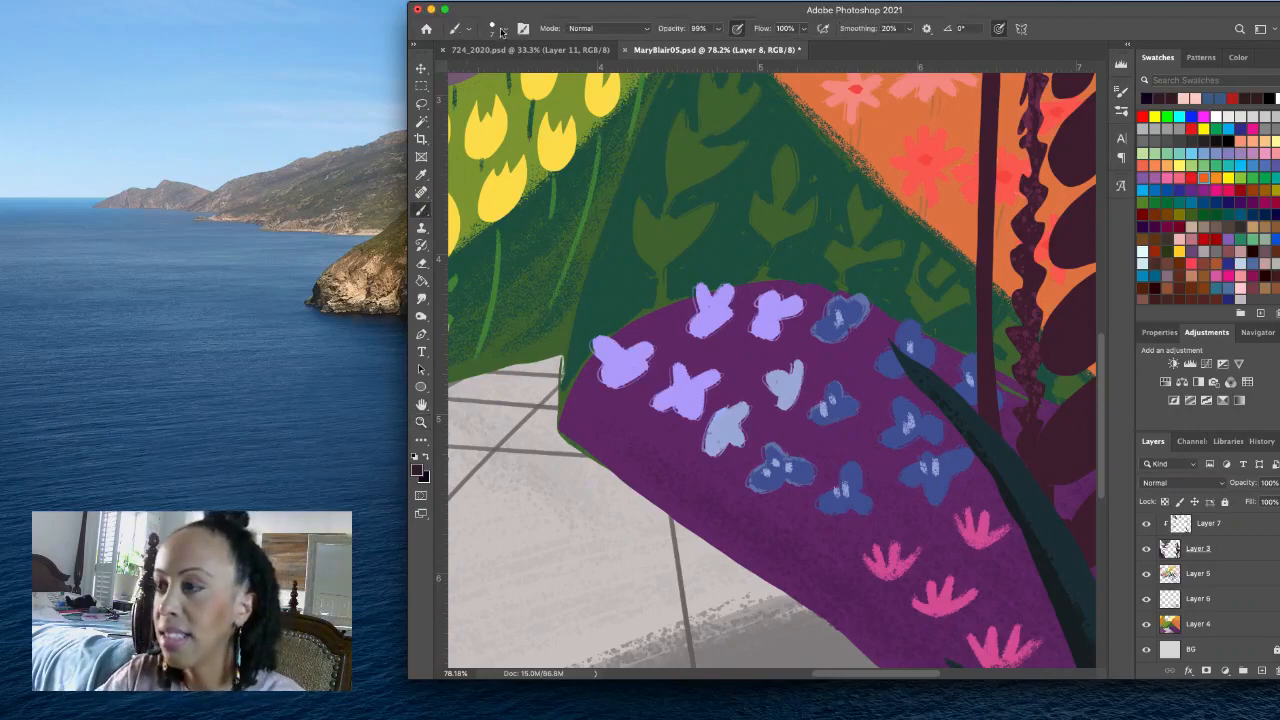
pyautogui.click(504, 28)
pyautogui.click(544, 150)
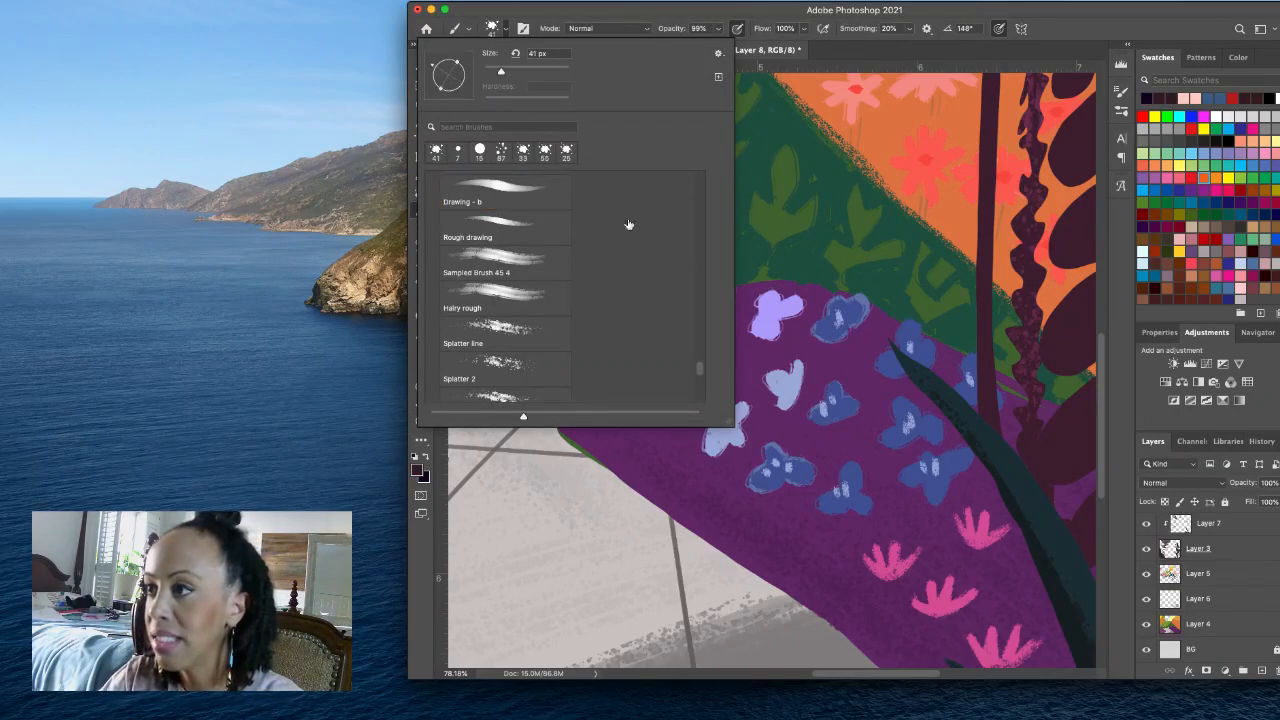
pyautogui.click(566, 150)
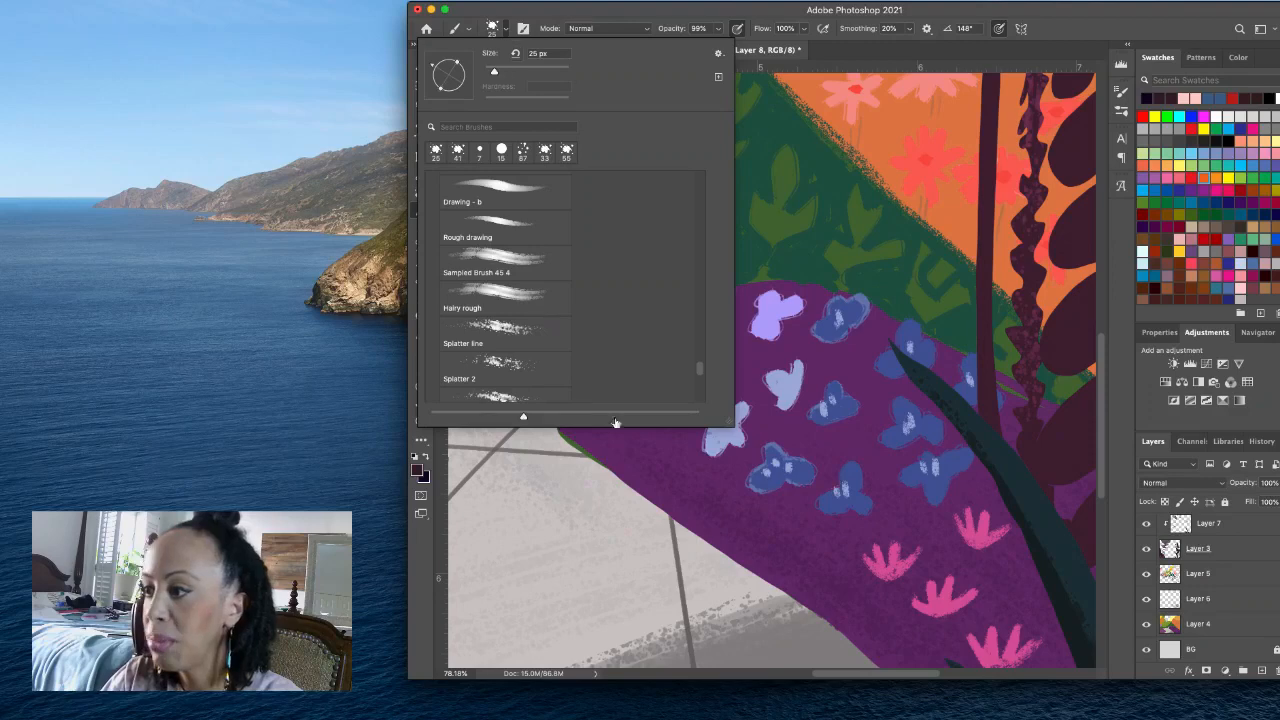
pyautogui.moveTo(494, 72); pyautogui.dragTo(489, 72)
pyautogui.click(505, 35)
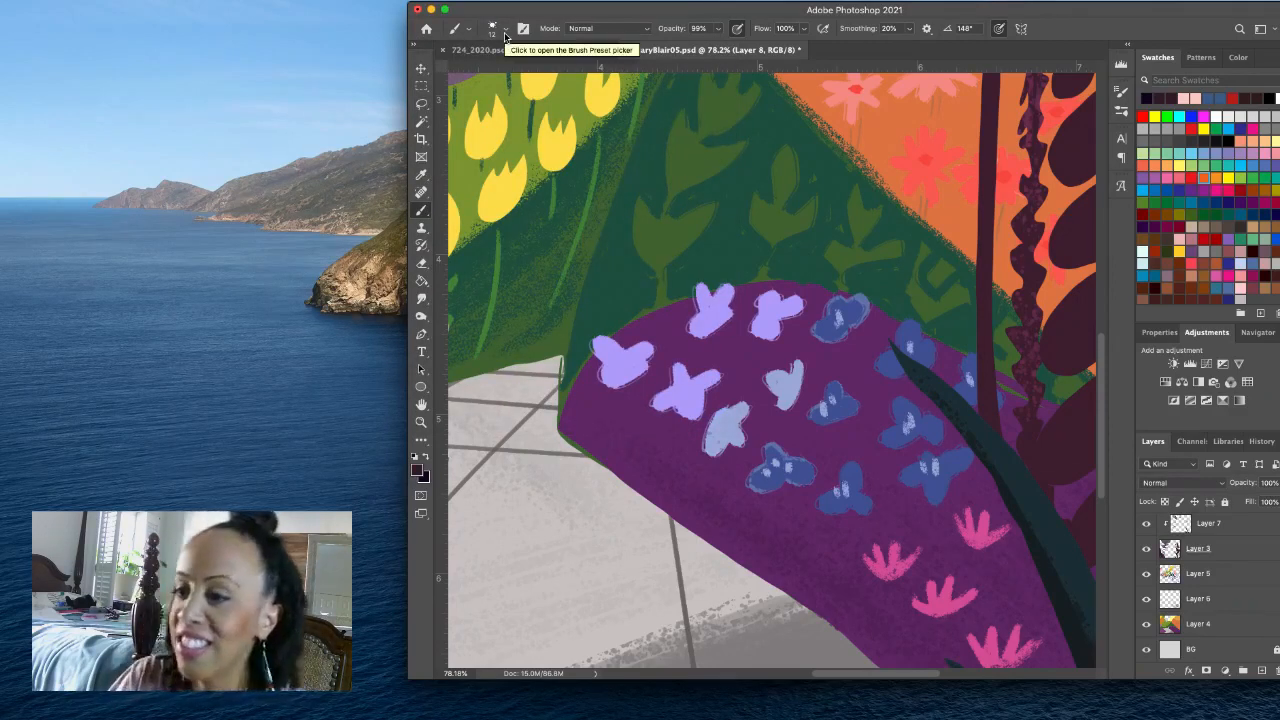
# - Paint thin dark plum stems with small paired leaves below the six flowers along the purple mound's lower slope
pyautogui.moveTo(627, 390); pyautogui.dragTo(624, 455)
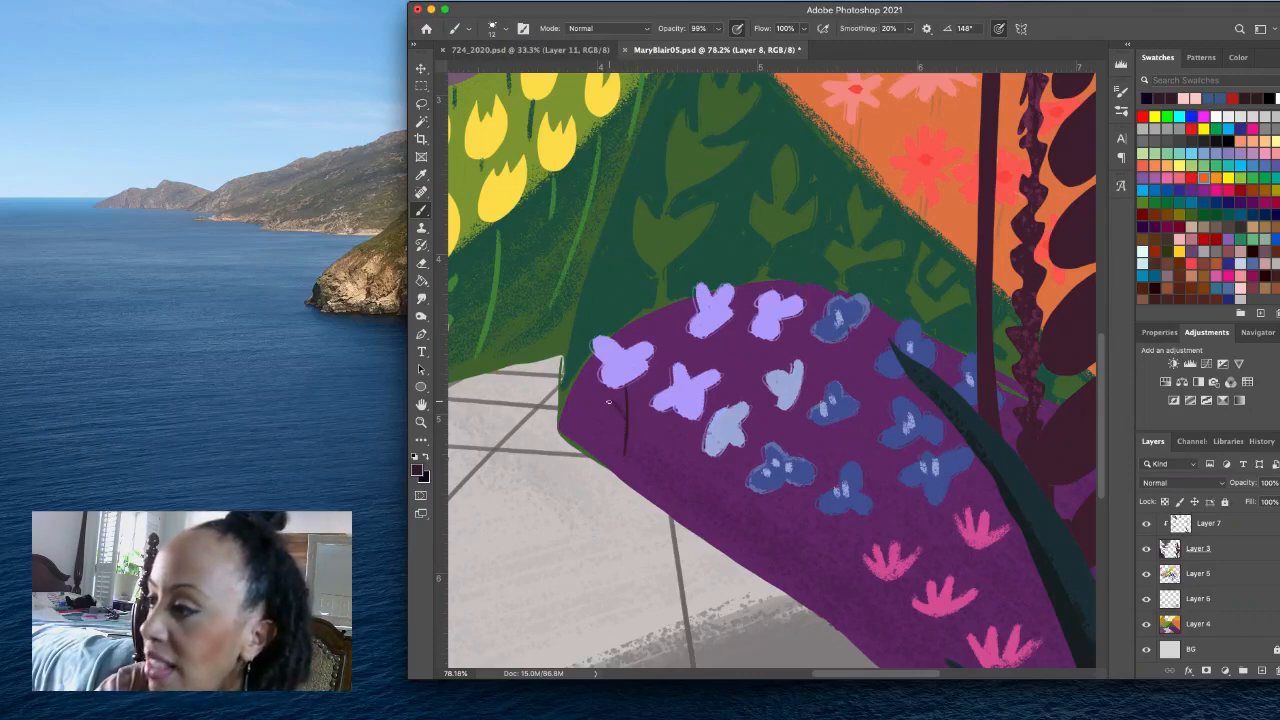
pyautogui.moveTo(642, 390)
pyautogui.mouseDown()
pyautogui.moveTo(628, 417)
pyautogui.moveTo(675, 486)
pyautogui.mouseUp()
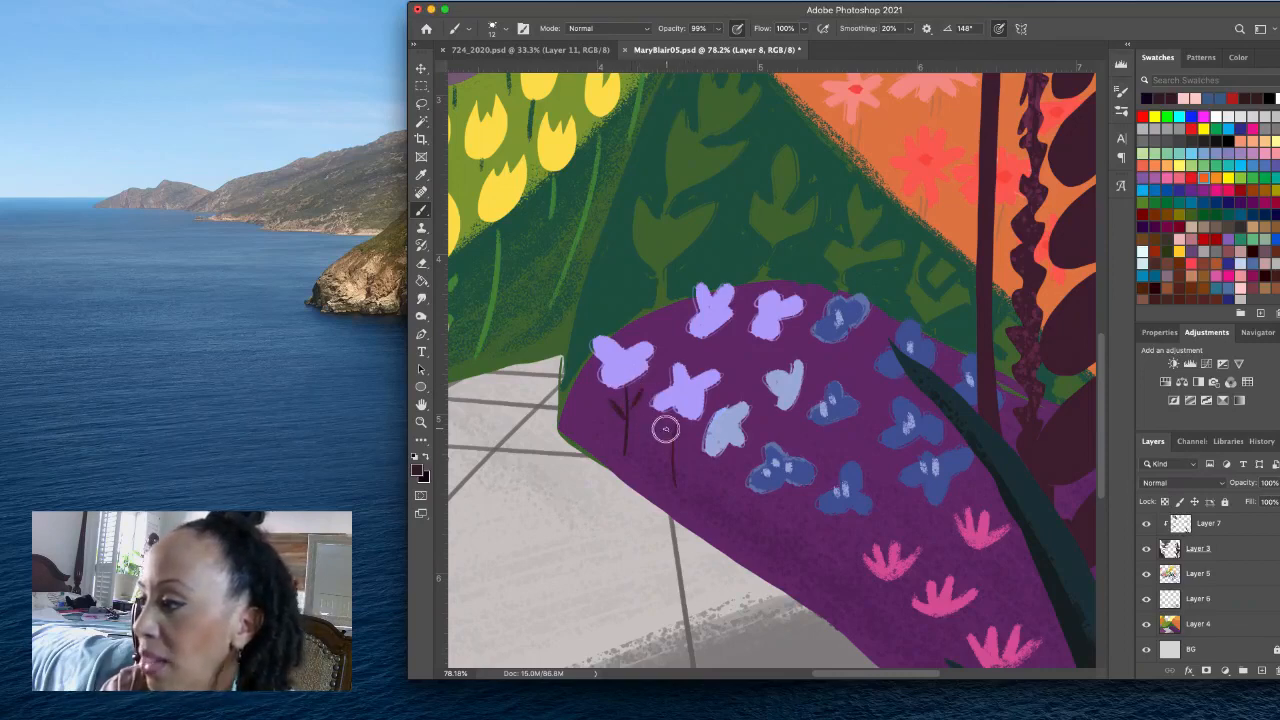
pyautogui.moveTo(666, 434); pyautogui.dragTo(708, 527)
pyautogui.moveTo(701, 464)
pyautogui.mouseDown()
pyautogui.moveTo(702, 505)
pyautogui.moveTo(715, 476)
pyautogui.moveTo(706, 505)
pyautogui.moveTo(777, 492)
pyautogui.moveTo(771, 553)
pyautogui.mouseUp()
pyautogui.moveTo(765, 506)
pyautogui.mouseDown()
pyautogui.moveTo(775, 518)
pyautogui.moveTo(758, 534)
pyautogui.moveTo(786, 526)
pyautogui.moveTo(826, 590)
pyautogui.mouseUp()
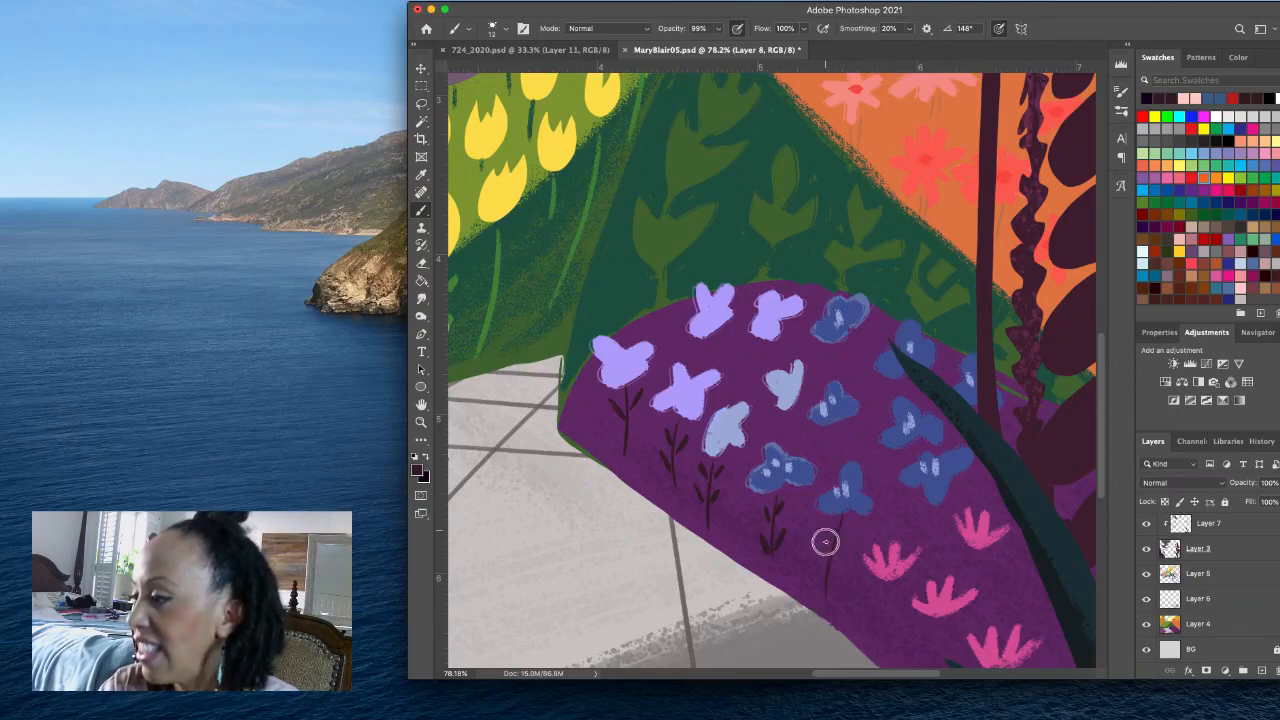
pyautogui.moveTo(847, 523)
pyautogui.mouseDown()
pyautogui.moveTo(826, 588)
pyautogui.moveTo(869, 635)
pyautogui.moveTo(868, 605)
pyautogui.moveTo(875, 621)
pyautogui.moveTo(891, 602)
pyautogui.mouseUp()
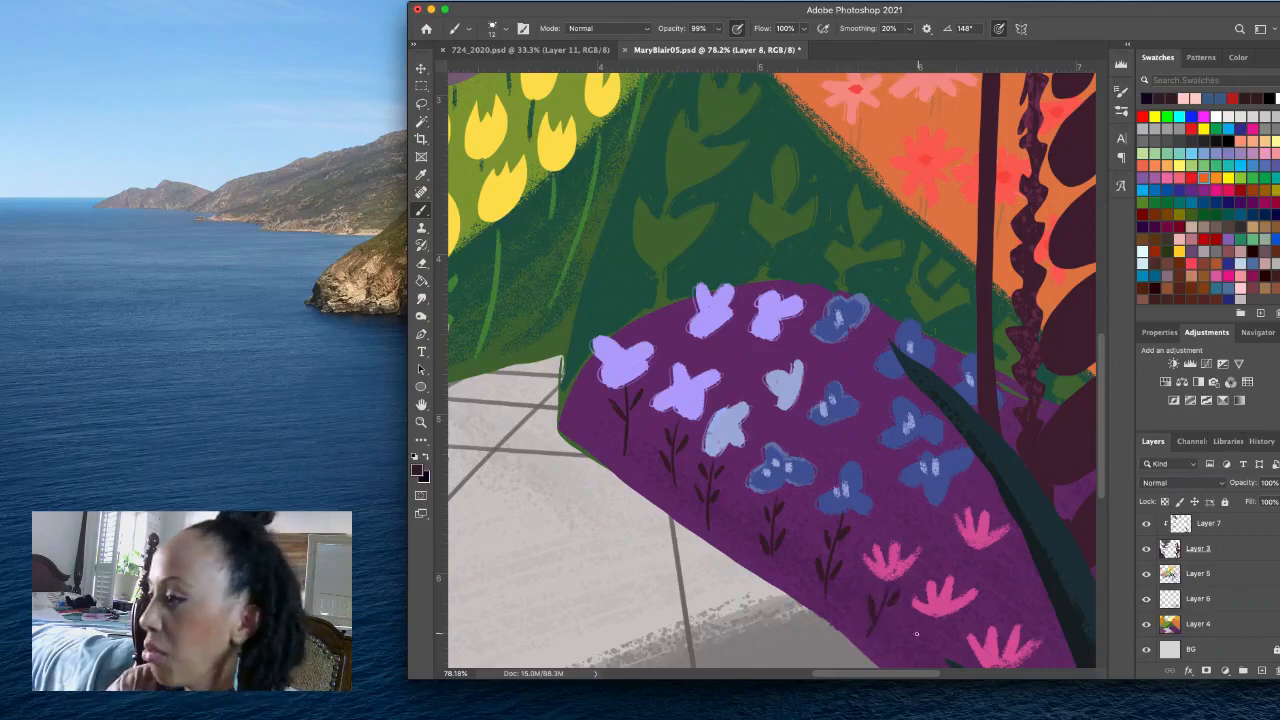
# - Sample the flower lavender, deepen it to H 252, S 45, B 89, and paint petal marks on the lavender and pale blue flowers
pyautogui.keyDown('alt'); pyautogui.click(691, 389); pyautogui.keyUp('alt')
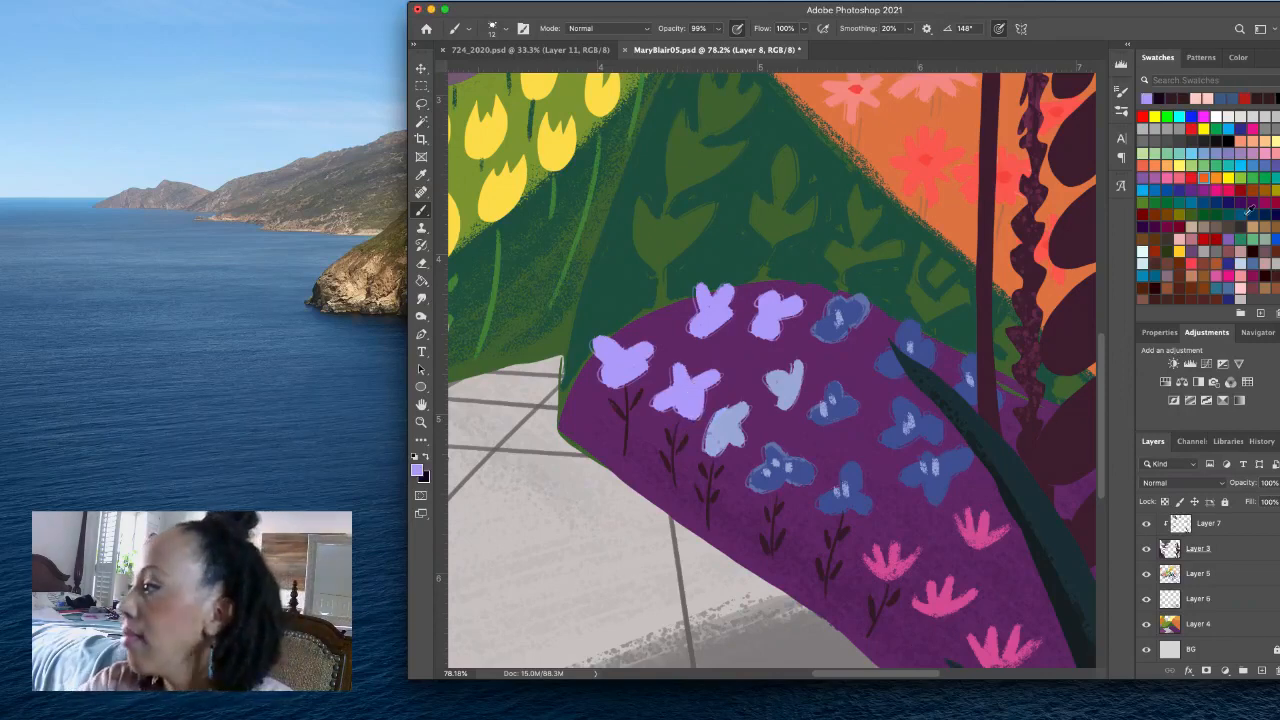
pyautogui.click(1238, 57)
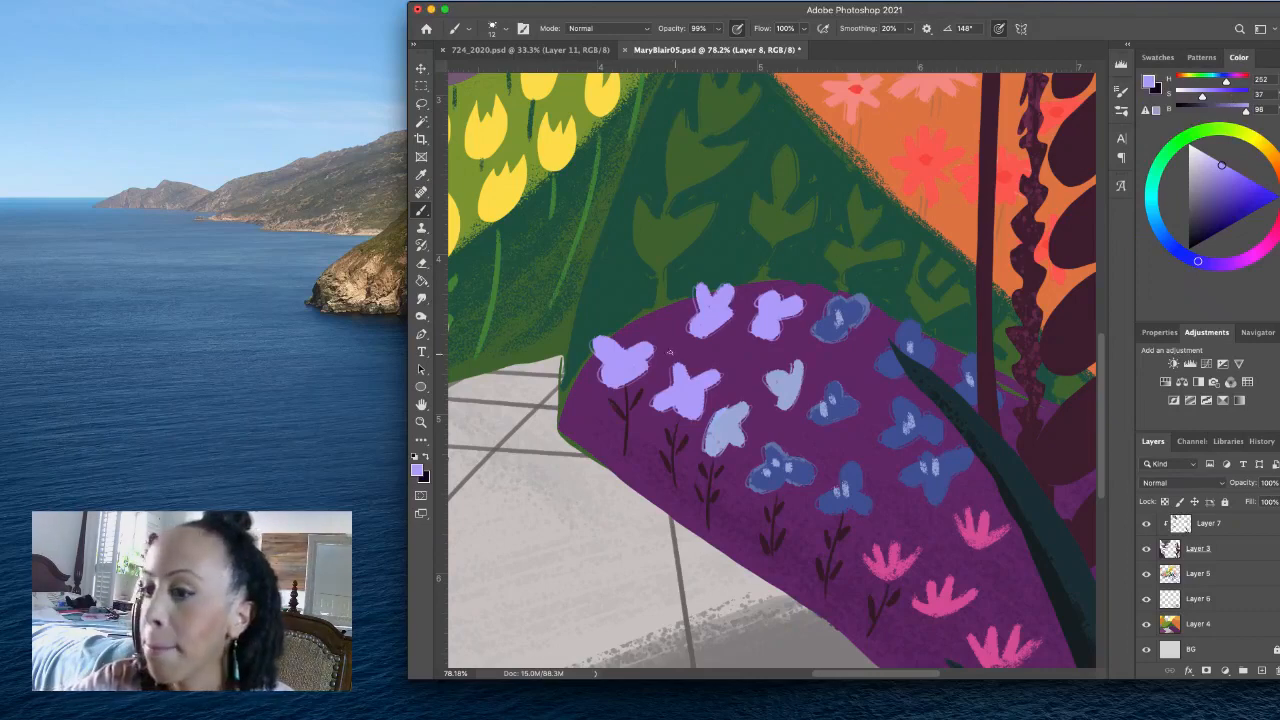
pyautogui.click(1223, 177)
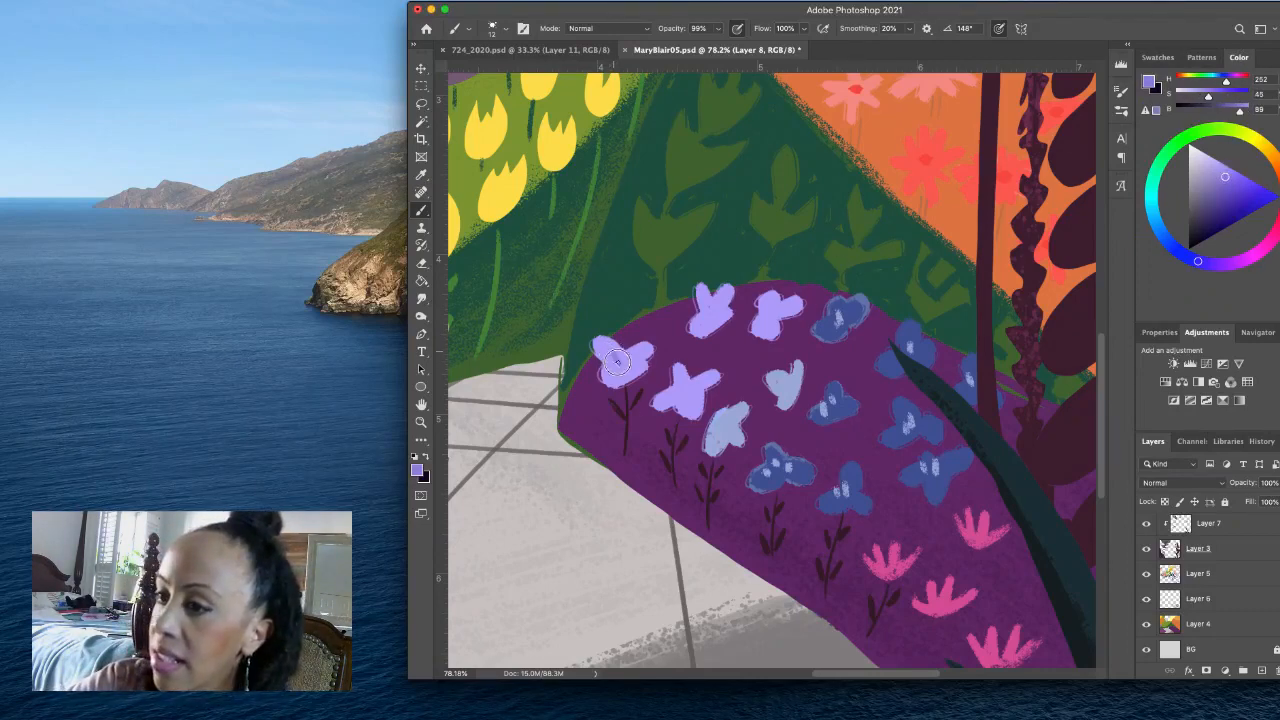
pyautogui.moveTo(621, 366); pyautogui.dragTo(689, 390)
pyautogui.moveTo(706, 304)
pyautogui.mouseDown()
pyautogui.moveTo(765, 318)
pyautogui.moveTo(766, 301)
pyautogui.moveTo(766, 313)
pyautogui.moveTo(789, 300)
pyautogui.moveTo(766, 325)
pyautogui.mouseUp()
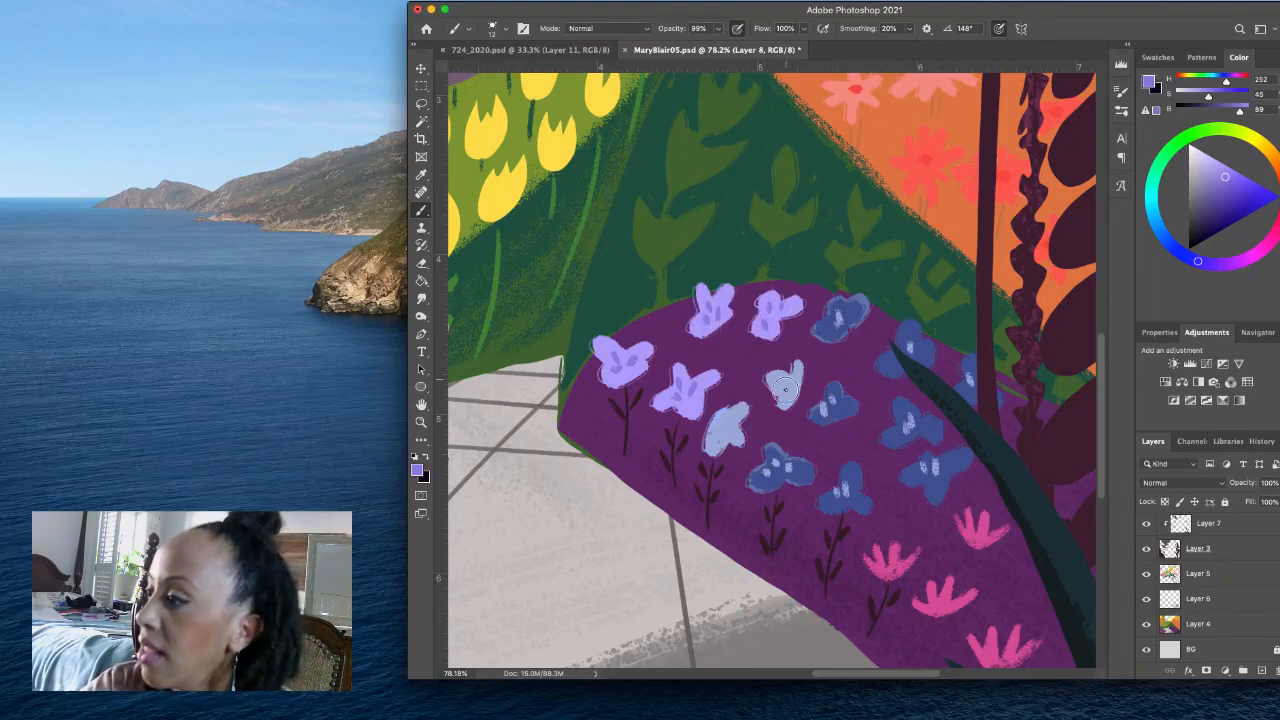
pyautogui.moveTo(785, 379)
pyautogui.mouseDown()
pyautogui.moveTo(778, 394)
pyautogui.moveTo(788, 391)
pyautogui.mouseUp()
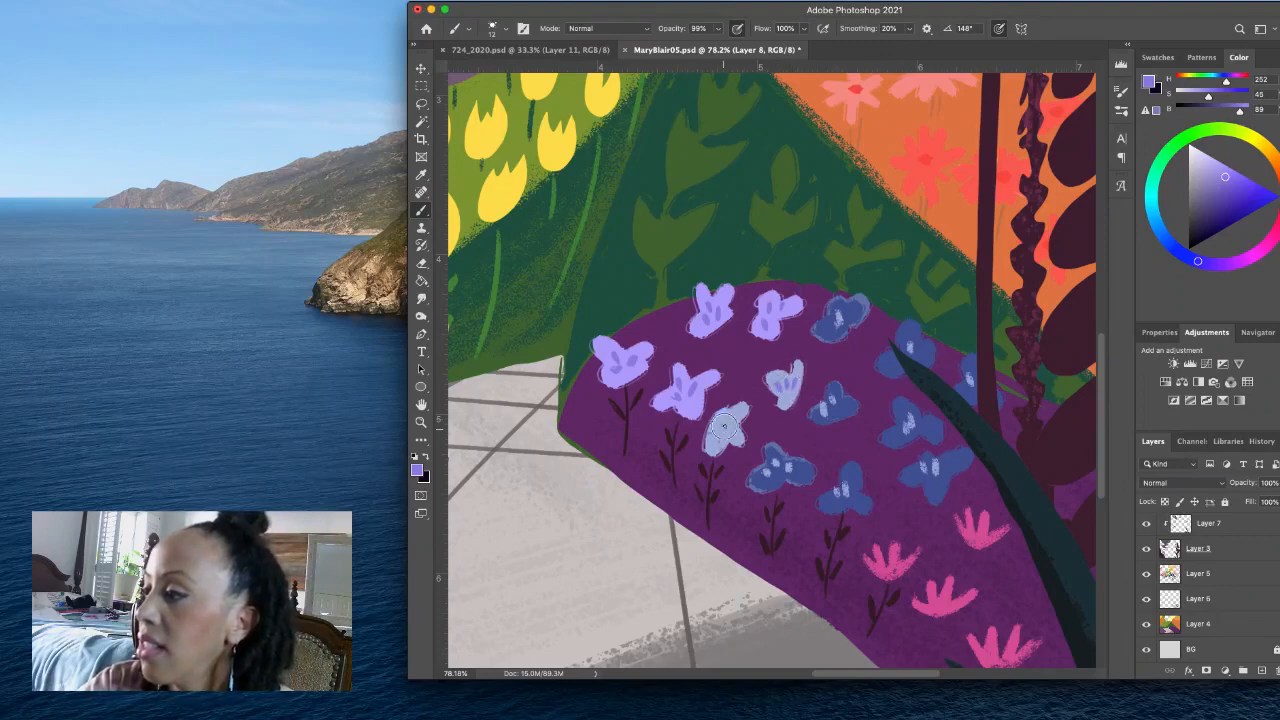
pyautogui.moveTo(722, 419); pyautogui.dragTo(743, 440)
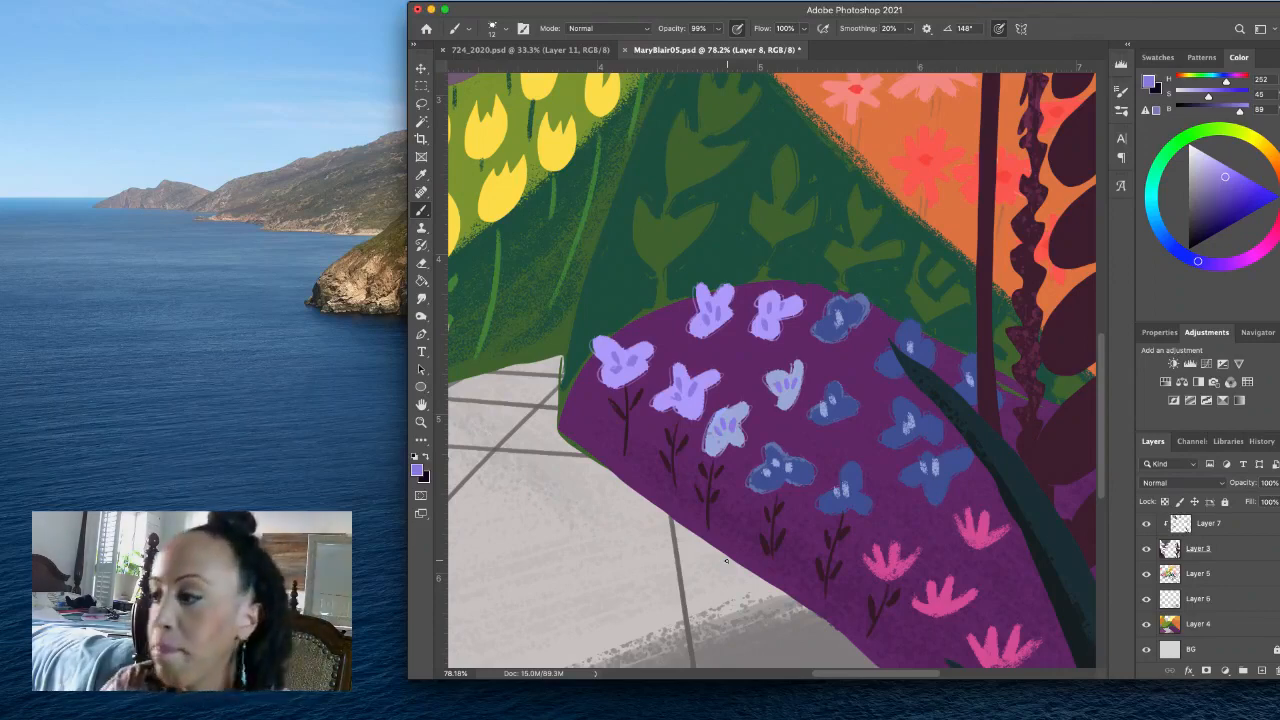
# - Sample the dark plum from a stem and paint short leaf strokes below the three flowers along the mound's upper edge
pyautogui.keyDown('alt'); pyautogui.click(712, 486); pyautogui.keyUp('alt')
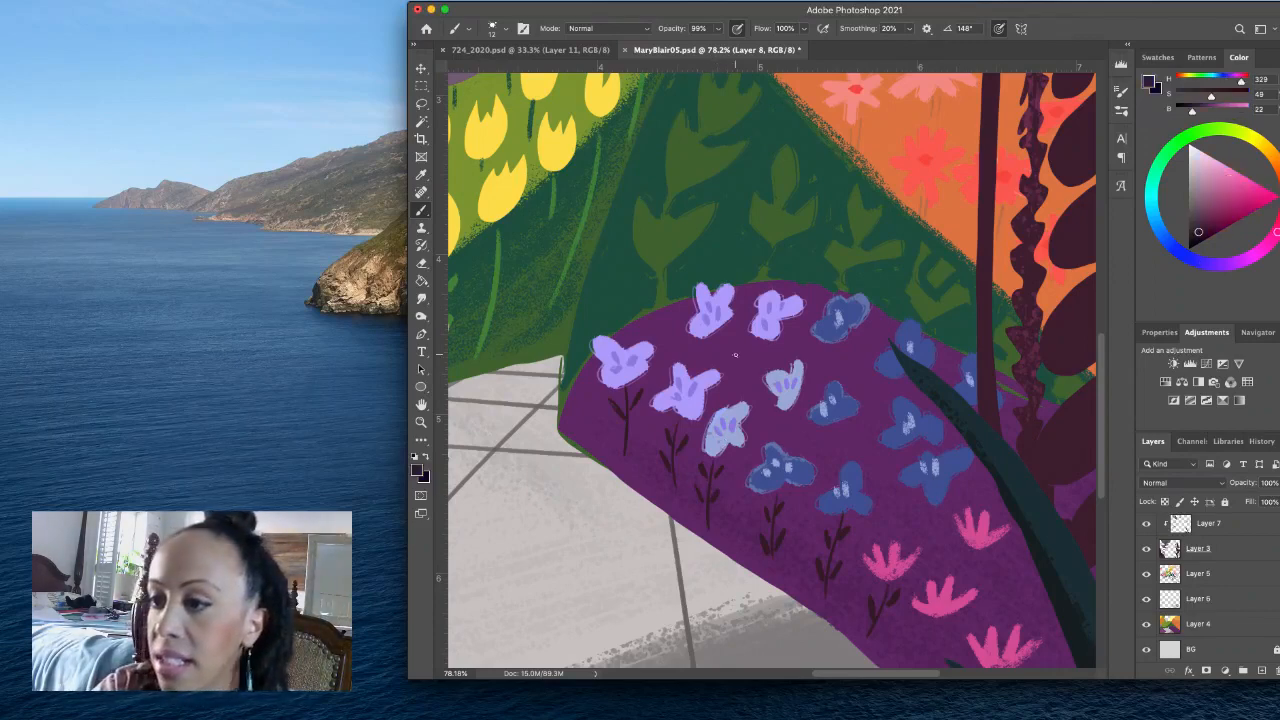
pyautogui.moveTo(719, 341); pyautogui.dragTo(723, 345)
pyautogui.moveTo(714, 353); pyautogui.dragTo(709, 344)
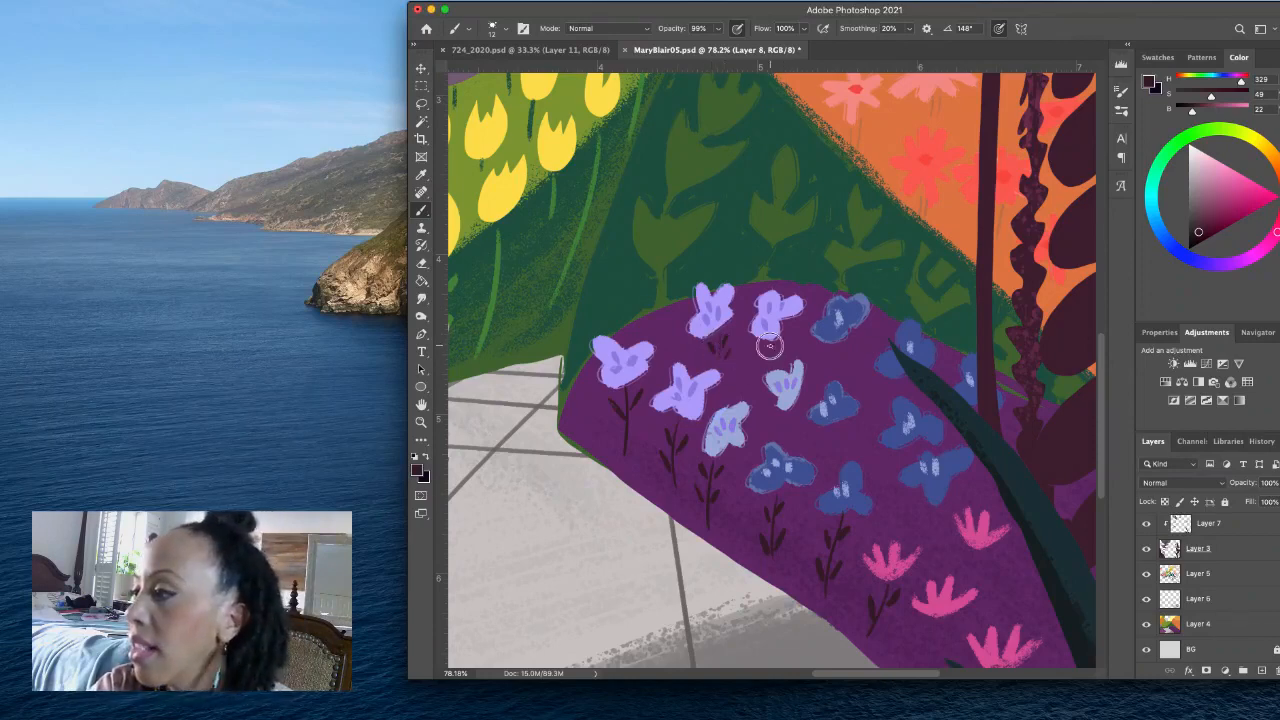
pyautogui.moveTo(757, 347); pyautogui.dragTo(760, 362)
pyautogui.moveTo(767, 350); pyautogui.dragTo(770, 366)
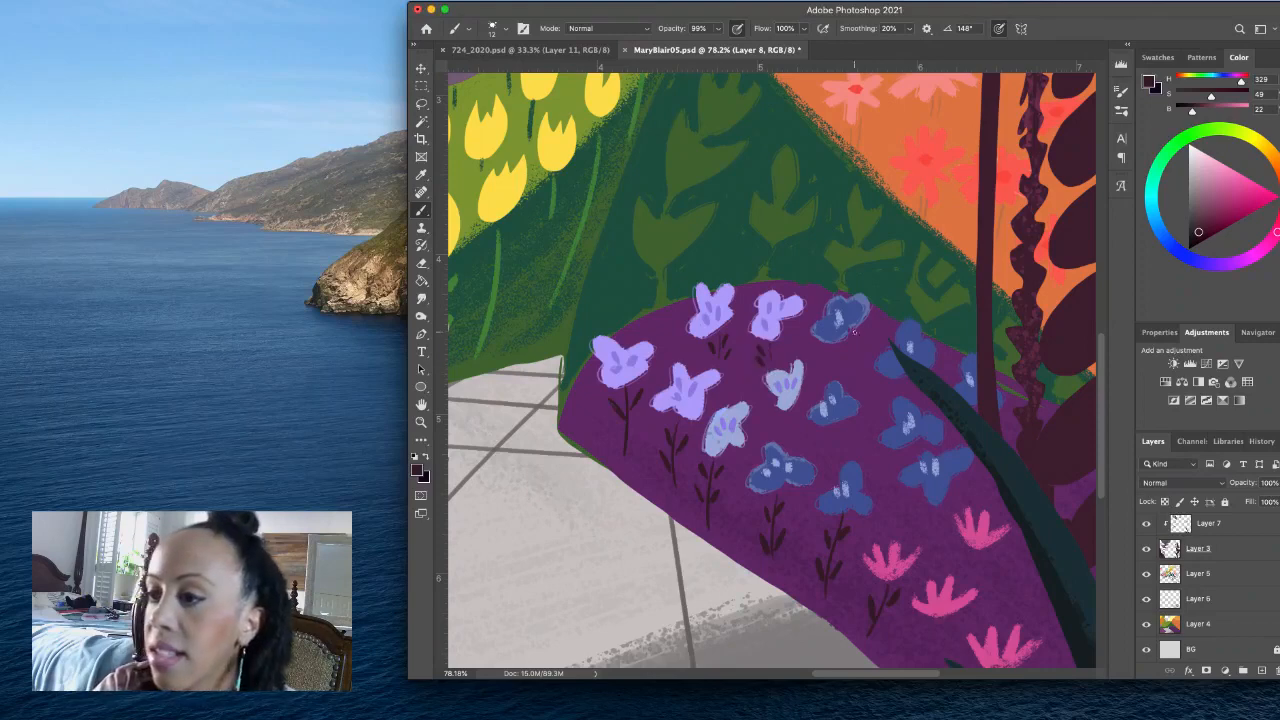
pyautogui.moveTo(853, 352); pyautogui.dragTo(854, 362)
pyautogui.moveTo(842, 360); pyautogui.dragTo(845, 368)
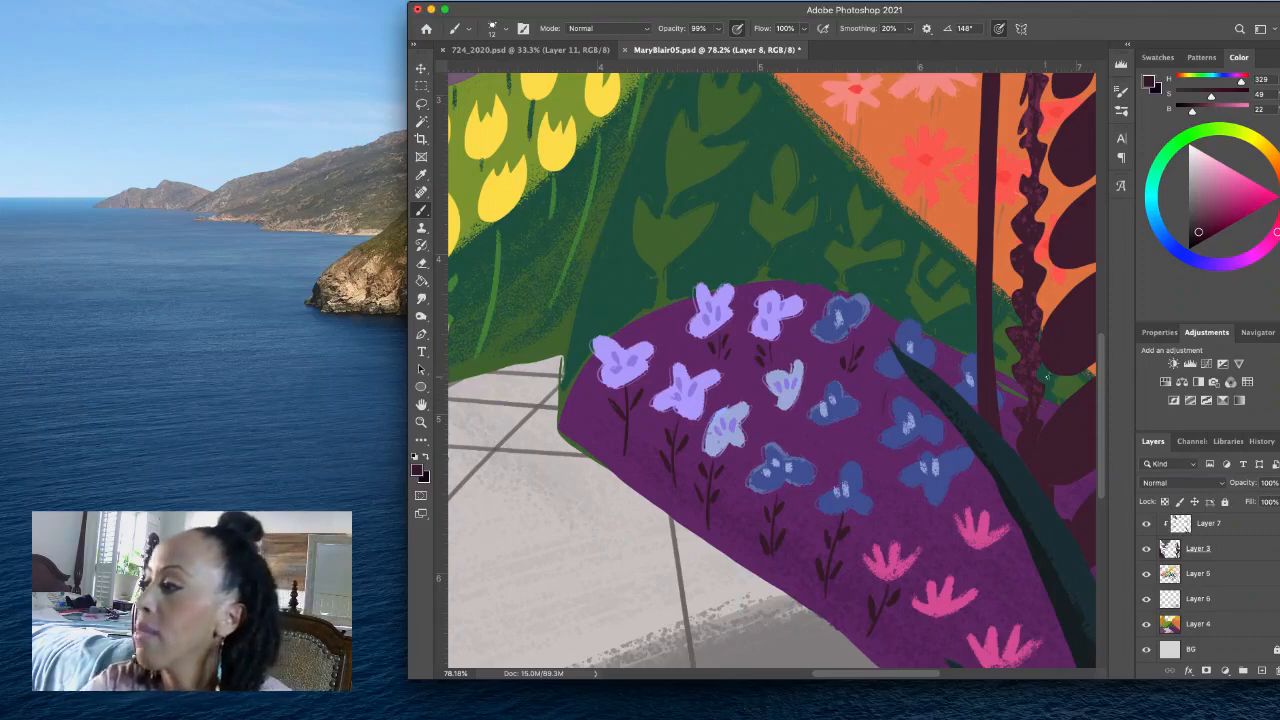
# - Swap to the very dark violet and paint an arch at the mound's corner by the path, undoing the second arch
pyautogui.scroll(-5, 1099, 386)
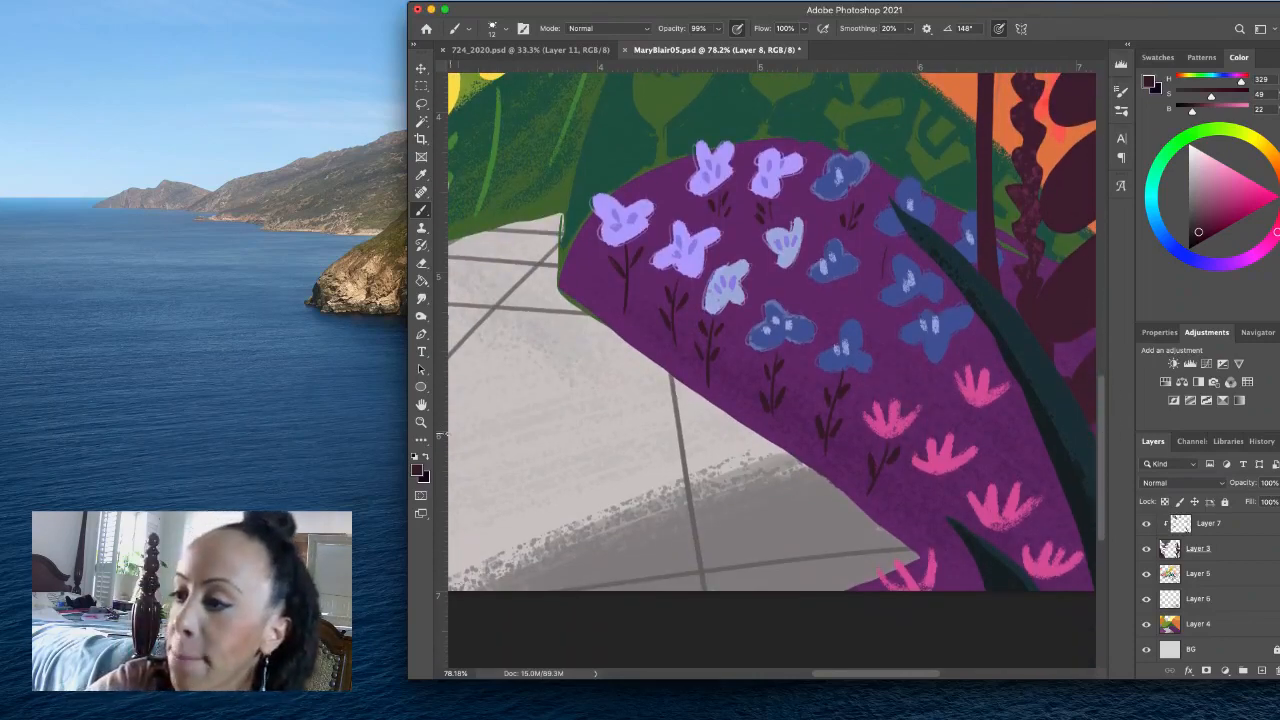
pyautogui.click(427, 457)
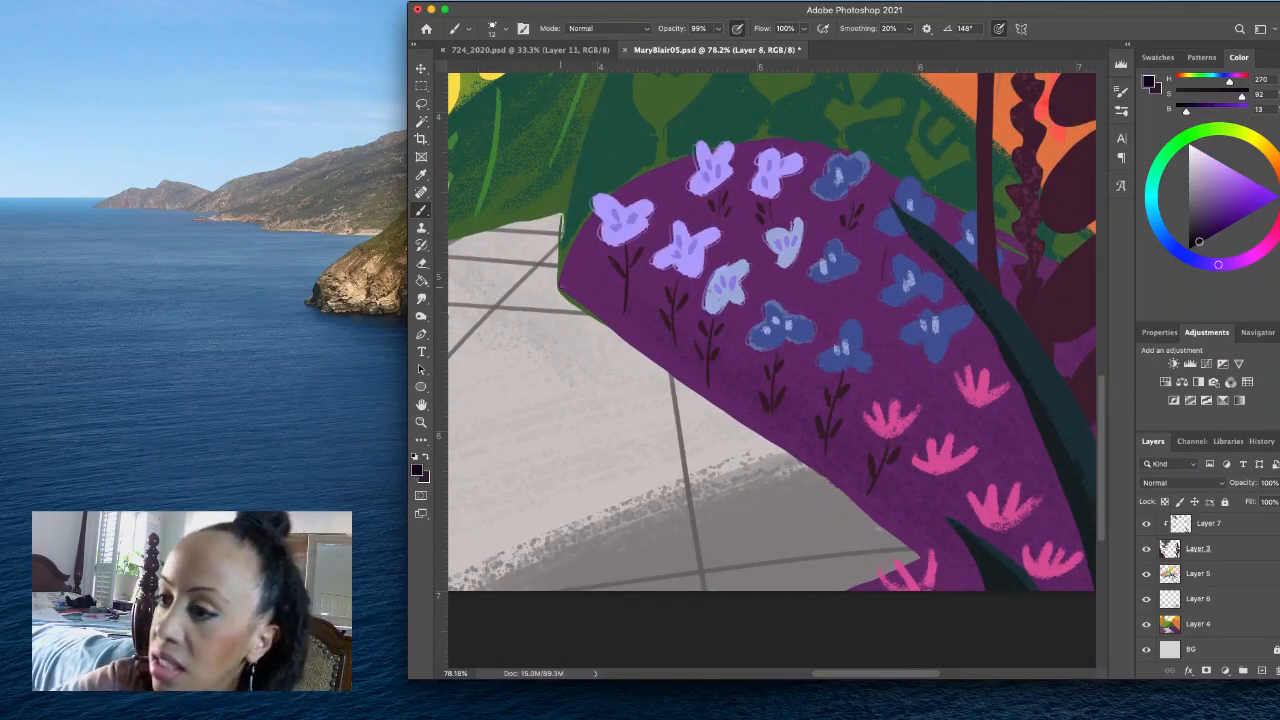
pyautogui.moveTo(567, 281)
pyautogui.mouseDown()
pyautogui.moveTo(602, 283)
pyautogui.moveTo(602, 322)
pyautogui.moveTo(635, 298)
pyautogui.moveTo(658, 340)
pyautogui.mouseUp()
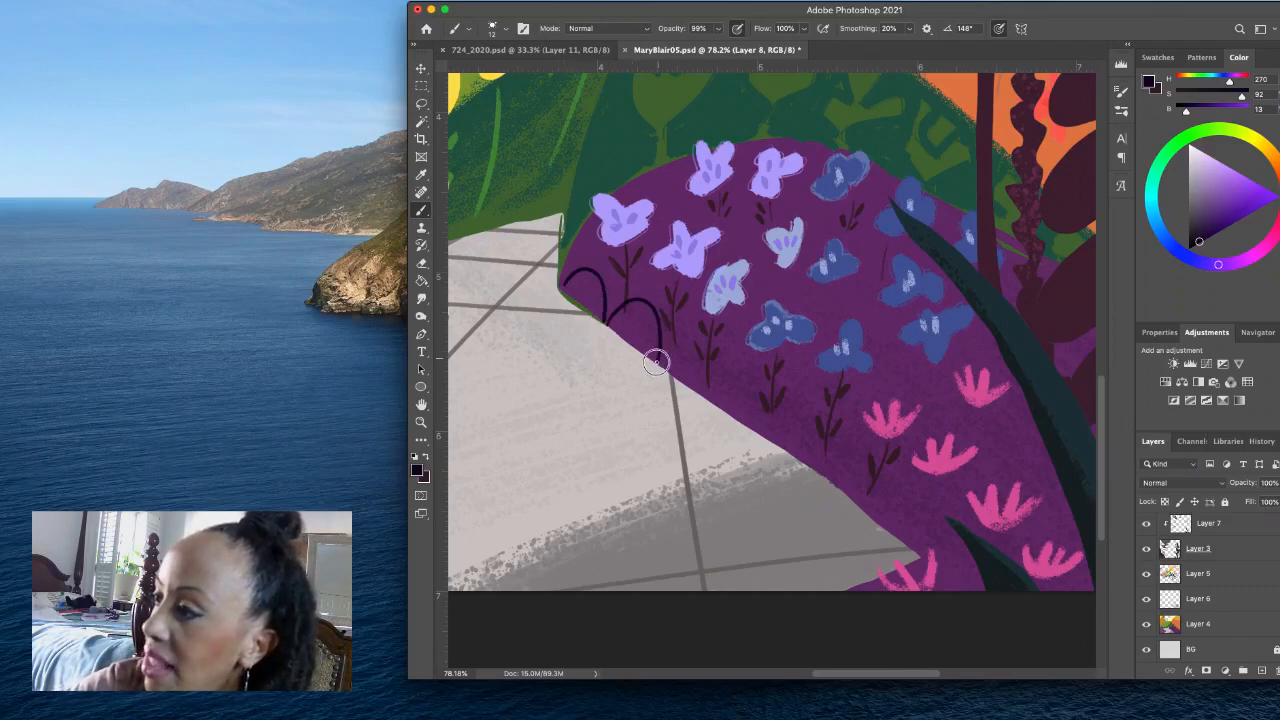
pyautogui.press('super+z')
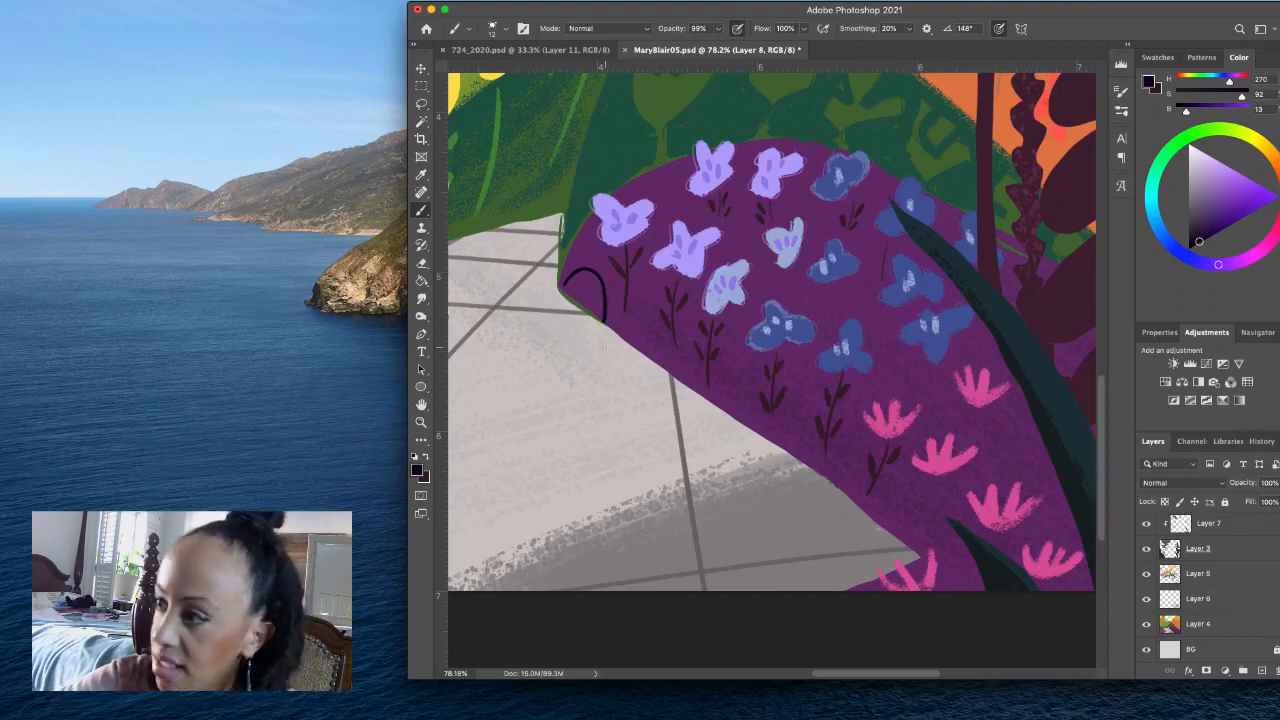
# - Switch to Textured brush 1 at 18 px and paint a row of dark violet arches along the mound's edge beside the path
pyautogui.click(503, 28)
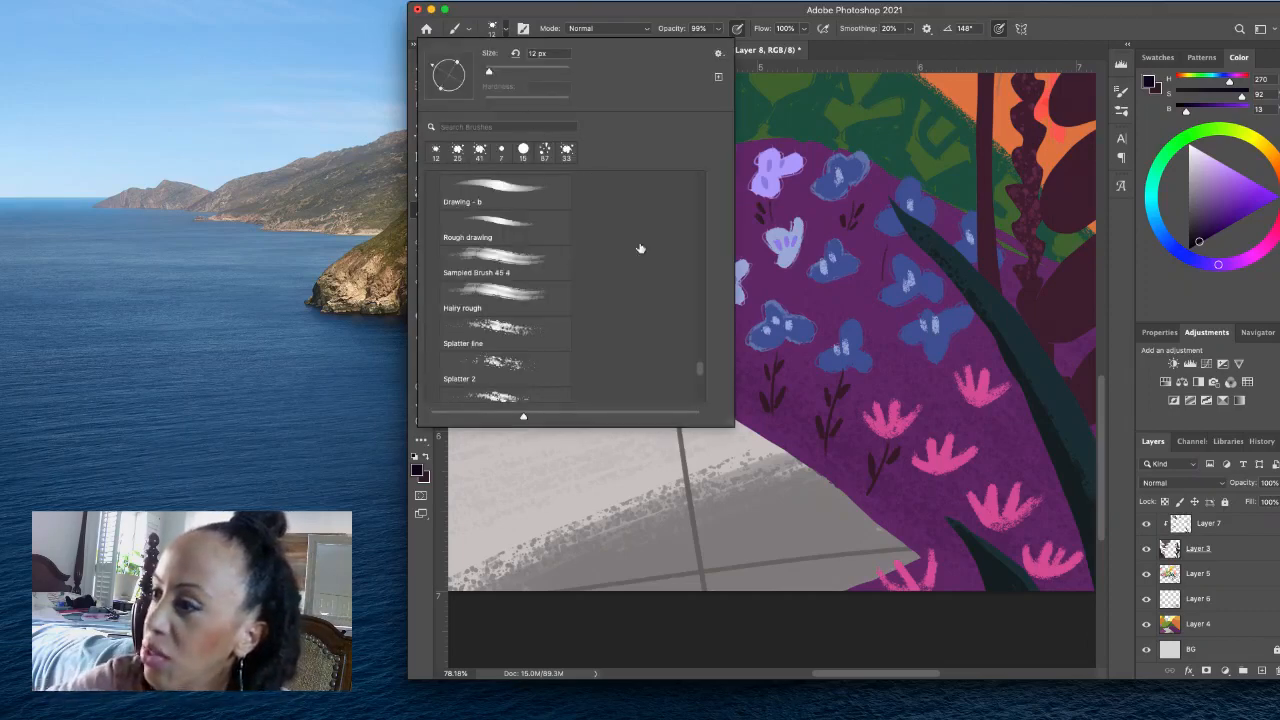
pyautogui.scroll(-5, 700, 369)
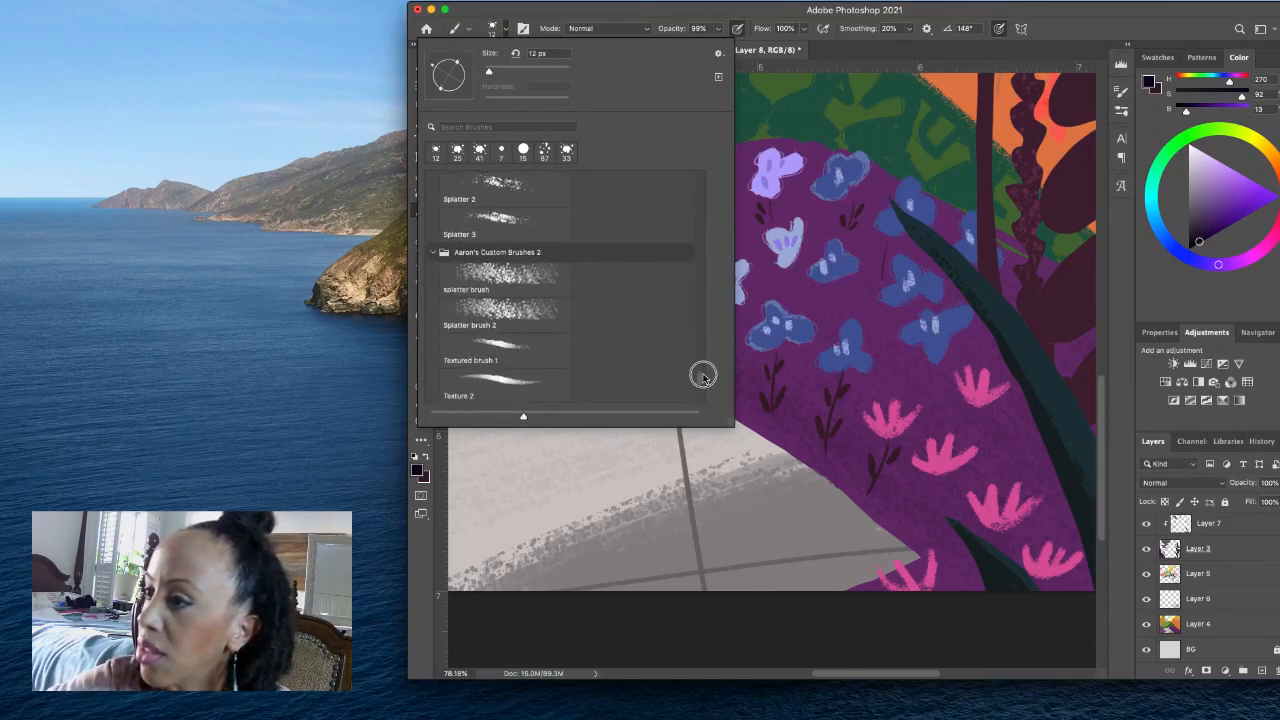
pyautogui.click(542, 372)
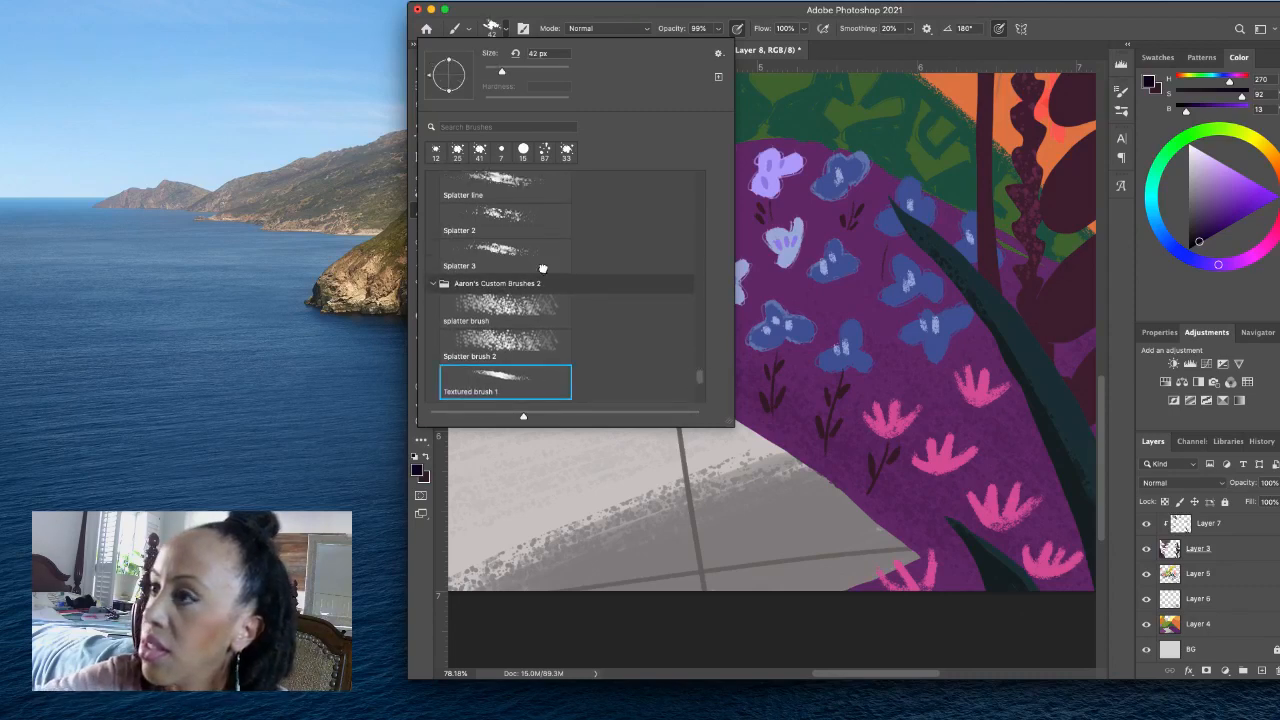
pyautogui.click(506, 30)
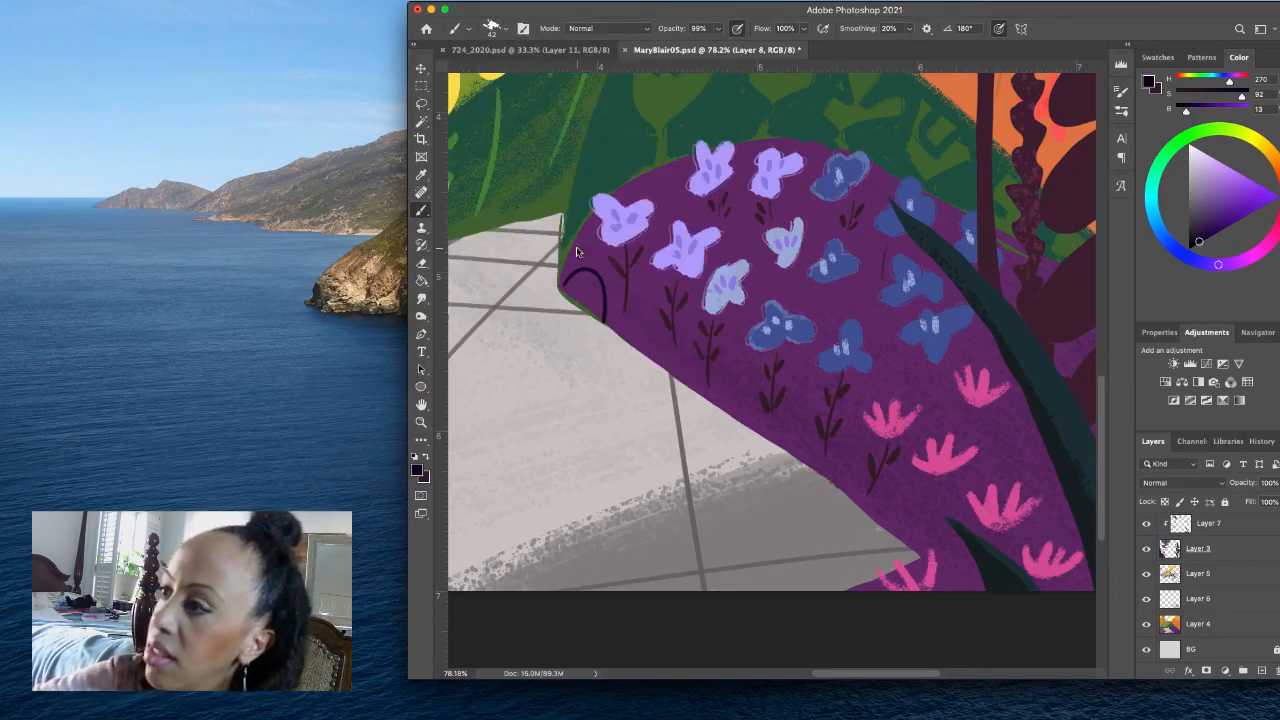
pyautogui.moveTo(599, 287)
pyautogui.mouseDown()
pyautogui.moveTo(605, 323)
pyautogui.moveTo(642, 314)
pyautogui.moveTo(654, 361)
pyautogui.moveTo(666, 344)
pyautogui.moveTo(694, 345)
pyautogui.moveTo(702, 395)
pyautogui.moveTo(733, 374)
pyautogui.moveTo(746, 381)
pyautogui.moveTo(755, 428)
pyautogui.moveTo(768, 410)
pyautogui.moveTo(803, 415)
pyautogui.moveTo(804, 464)
pyautogui.moveTo(823, 448)
pyautogui.moveTo(858, 496)
pyautogui.mouseUp()
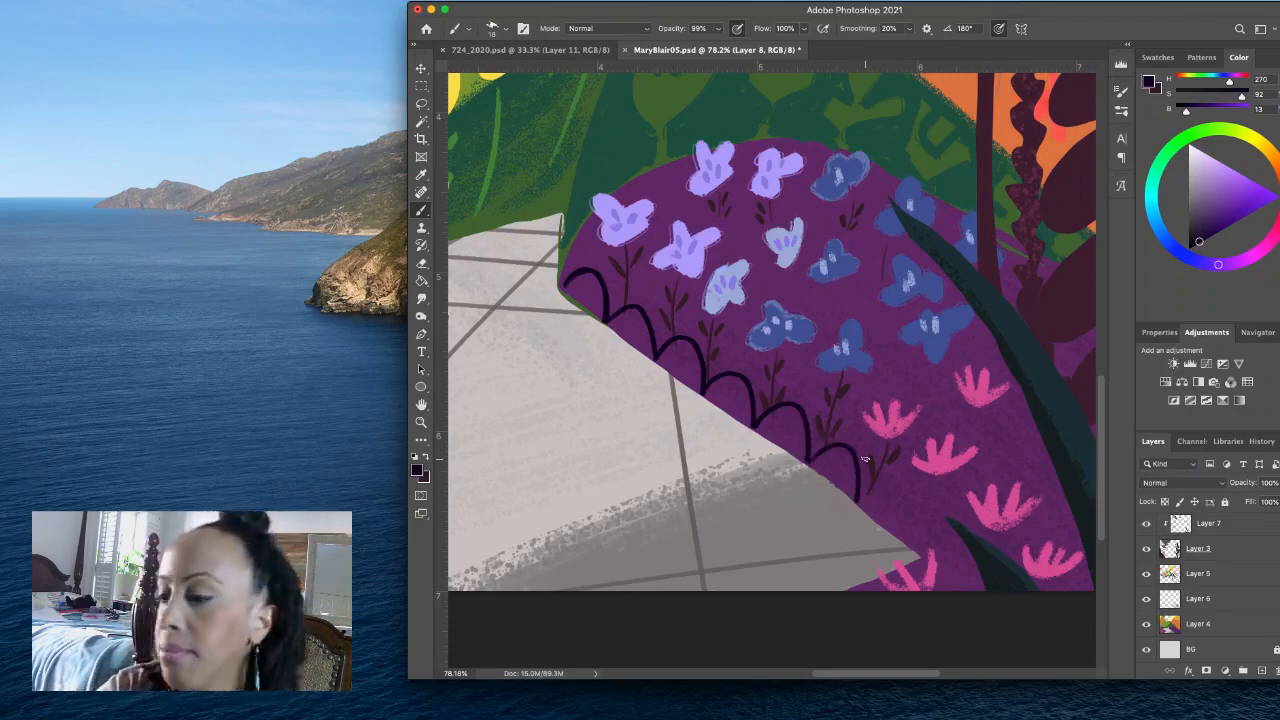
pyautogui.moveTo(857, 495)
pyautogui.mouseDown()
pyautogui.moveTo(889, 489)
pyautogui.moveTo(894, 532)
pyautogui.moveTo(932, 543)
pyautogui.mouseUp()
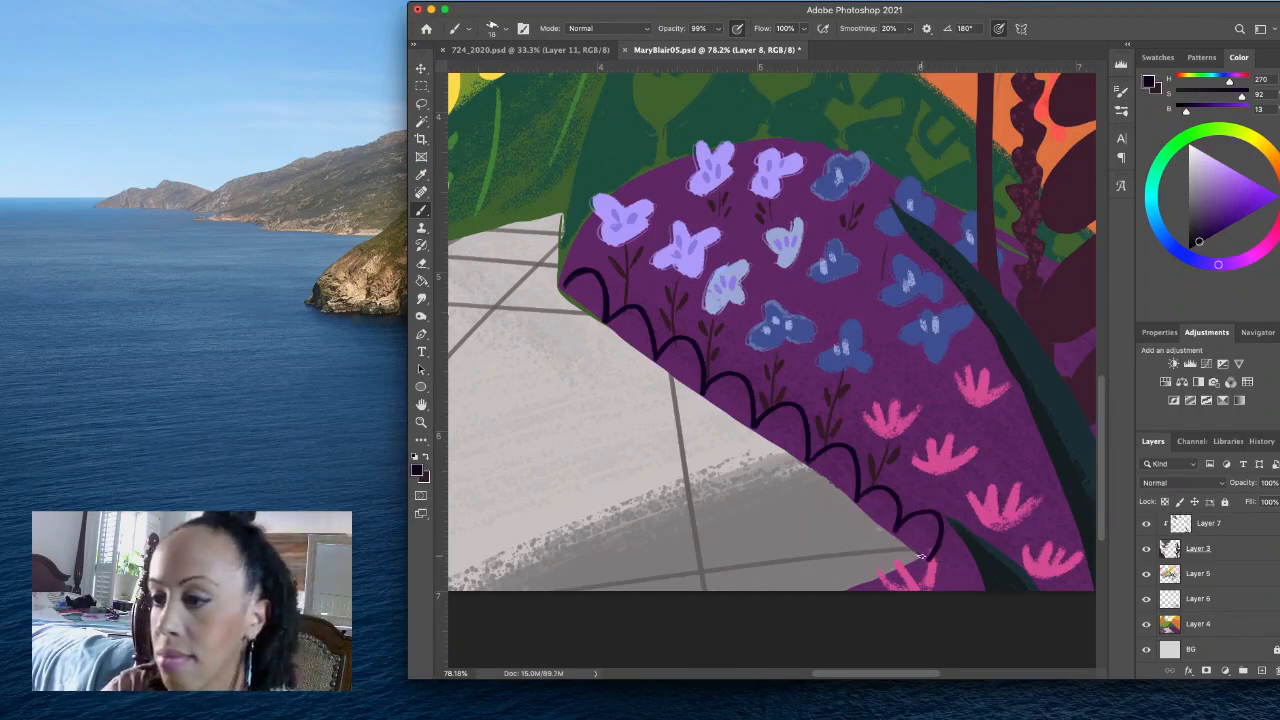
# - Try continuing the dark violet arches around the mound's lower tip, and undo them together with the last wide arch
pyautogui.moveTo(918, 562)
pyautogui.mouseDown()
pyautogui.moveTo(873, 537)
pyautogui.moveTo(862, 575)
pyautogui.mouseUp()
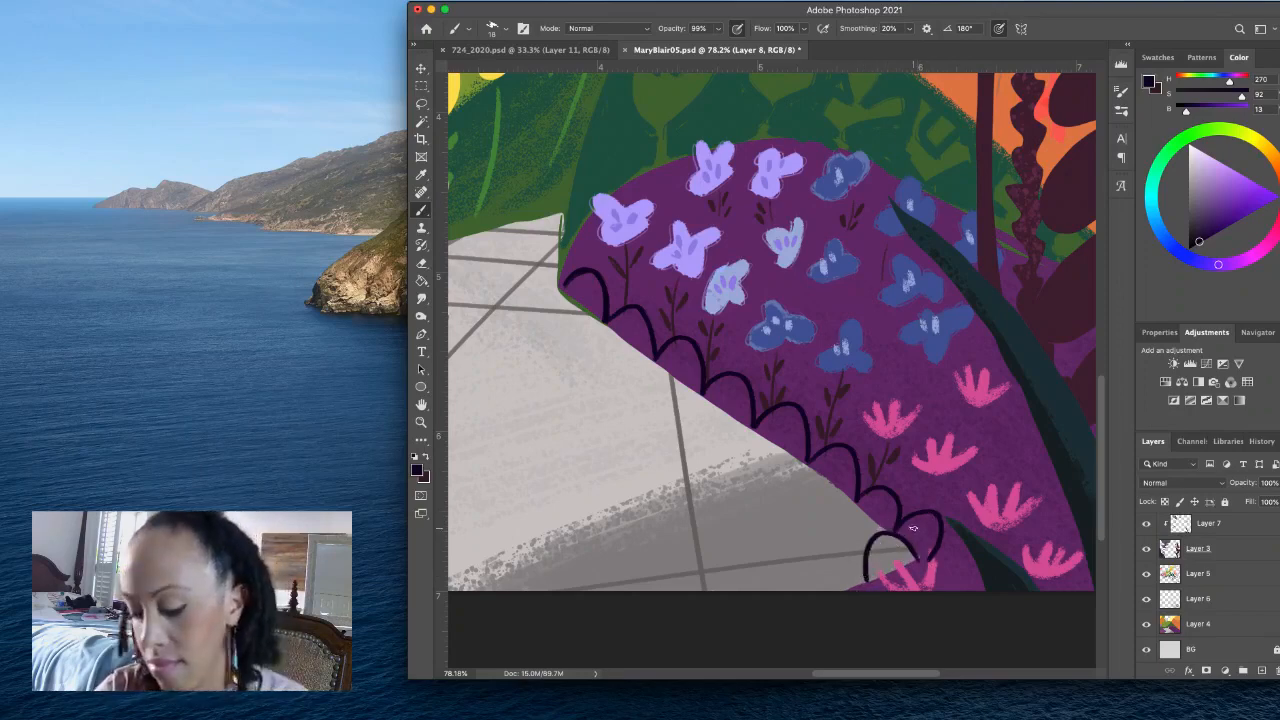
pyautogui.press('super+z')
pyautogui.moveTo(935, 548)
pyautogui.mouseDown()
pyautogui.moveTo(887, 543)
pyautogui.moveTo(881, 575)
pyautogui.moveTo(873, 554)
pyautogui.moveTo(852, 563)
pyautogui.moveTo(850, 582)
pyautogui.moveTo(887, 574)
pyautogui.moveTo(858, 550)
pyautogui.moveTo(836, 590)
pyautogui.mouseUp()
pyautogui.press('super+z')
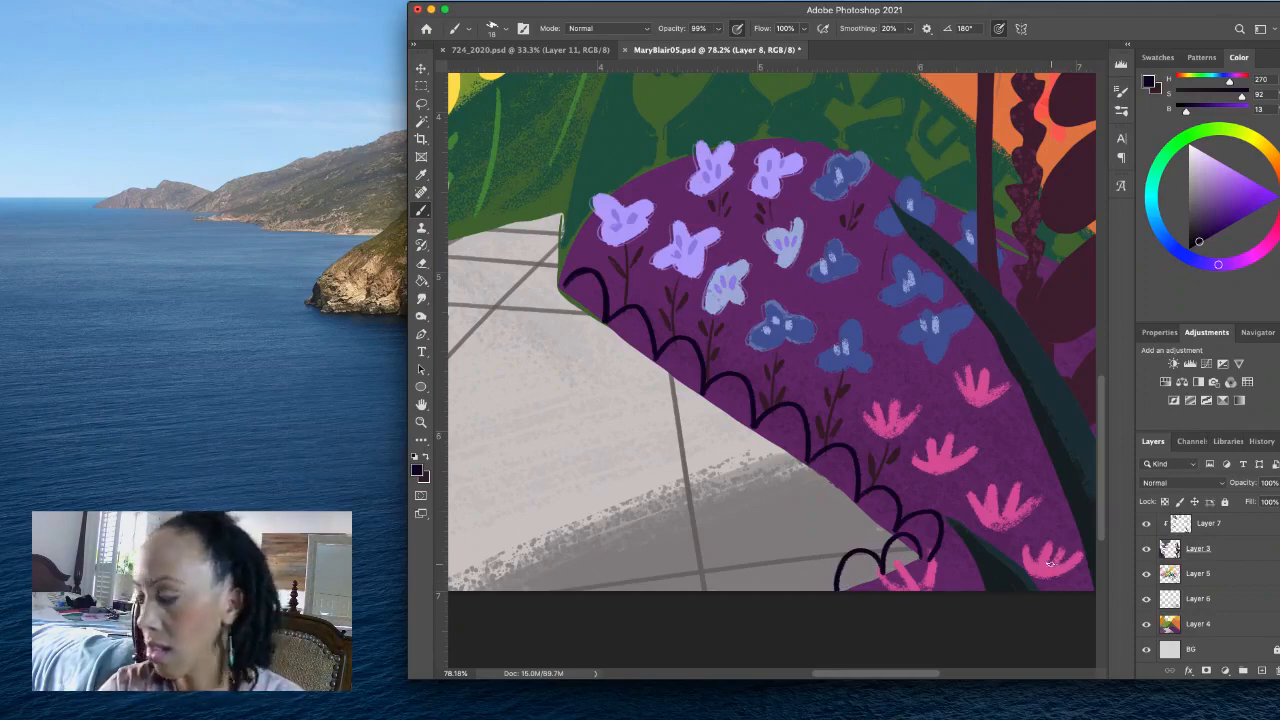
pyautogui.press('super+z')
pyautogui.press('super+z')
pyautogui.press('super+z')
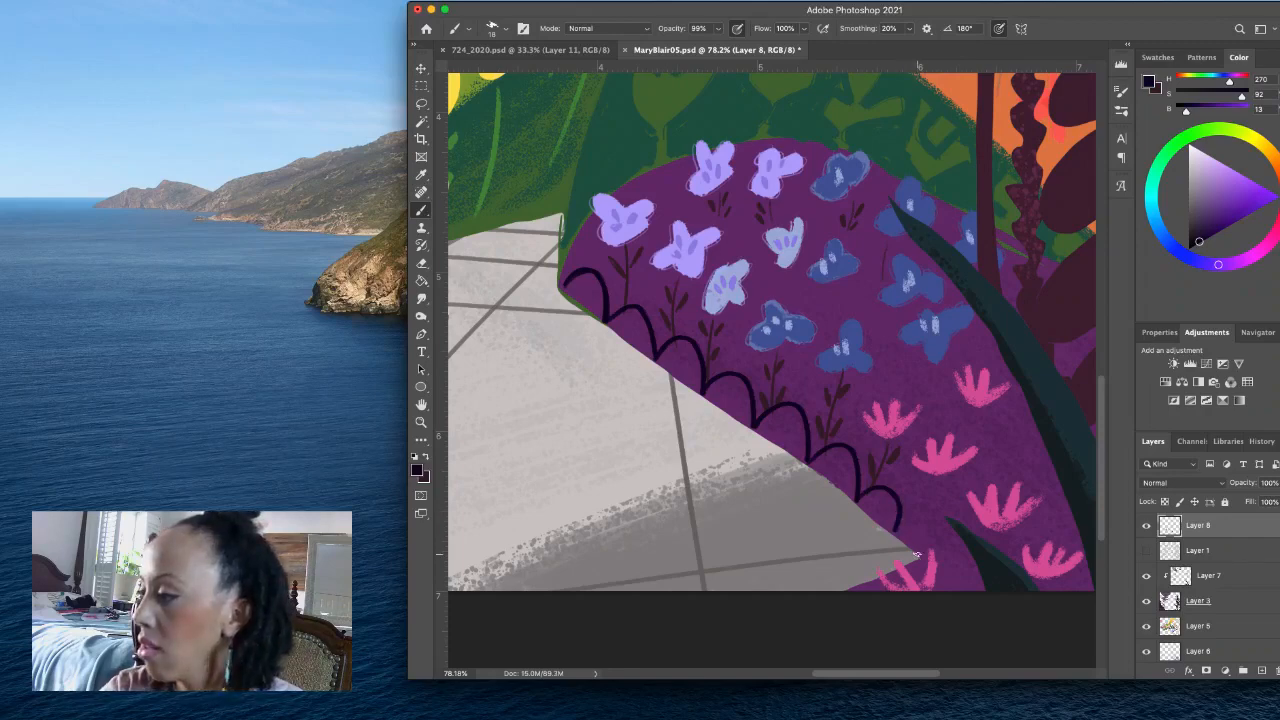
# - Paint smaller dark violet arches around the mound's lower tip to the canvas edge, and sample the pink of the flower there
pyautogui.moveTo(919, 556)
pyautogui.mouseDown()
pyautogui.moveTo(920, 523)
pyautogui.moveTo(898, 537)
pyautogui.mouseUp()
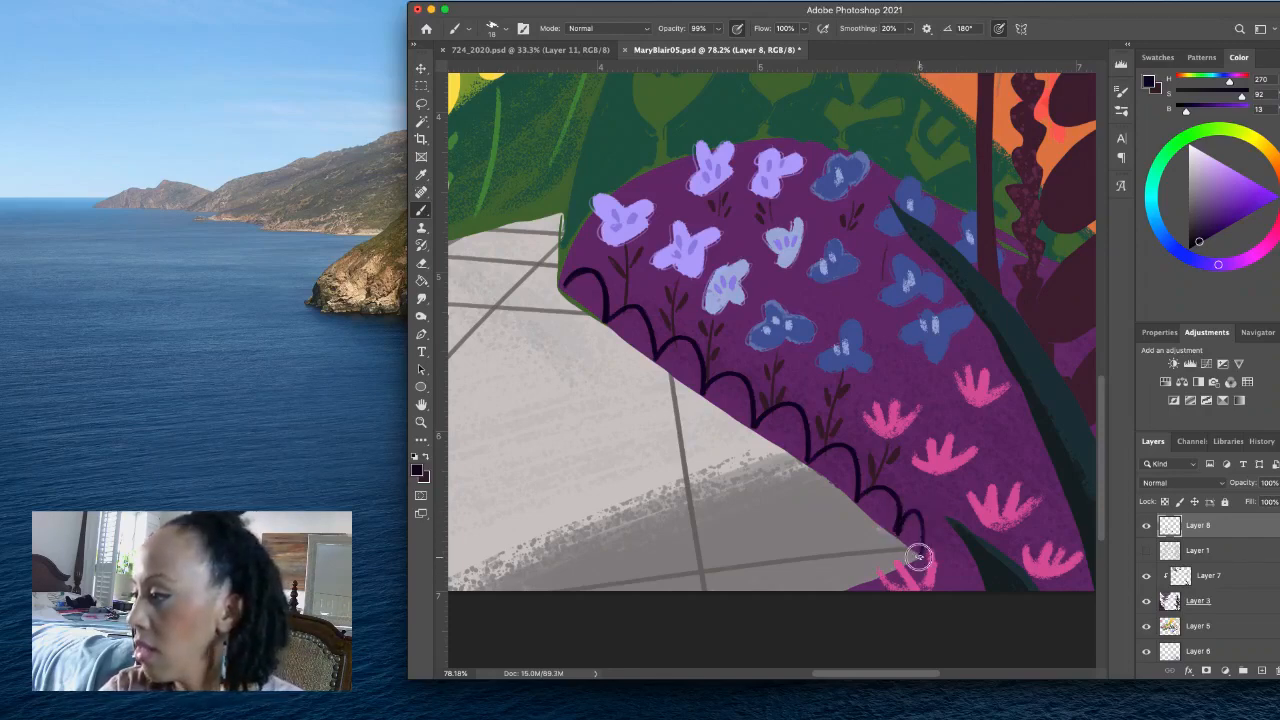
pyautogui.moveTo(903, 529)
pyautogui.mouseDown()
pyautogui.moveTo(882, 573)
pyautogui.moveTo(859, 549)
pyautogui.moveTo(847, 585)
pyautogui.moveTo(798, 590)
pyautogui.mouseUp()
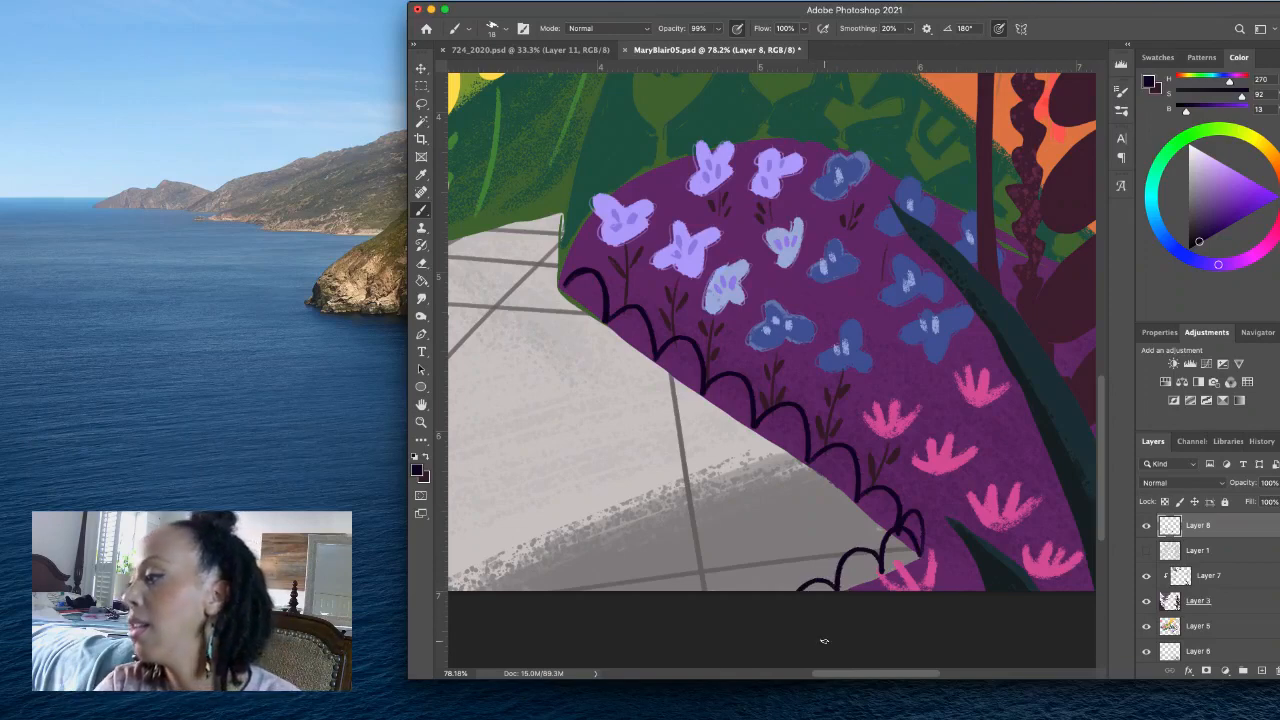
pyautogui.keyDown('alt'); pyautogui.click(912, 570); pyautogui.keyUp('alt')
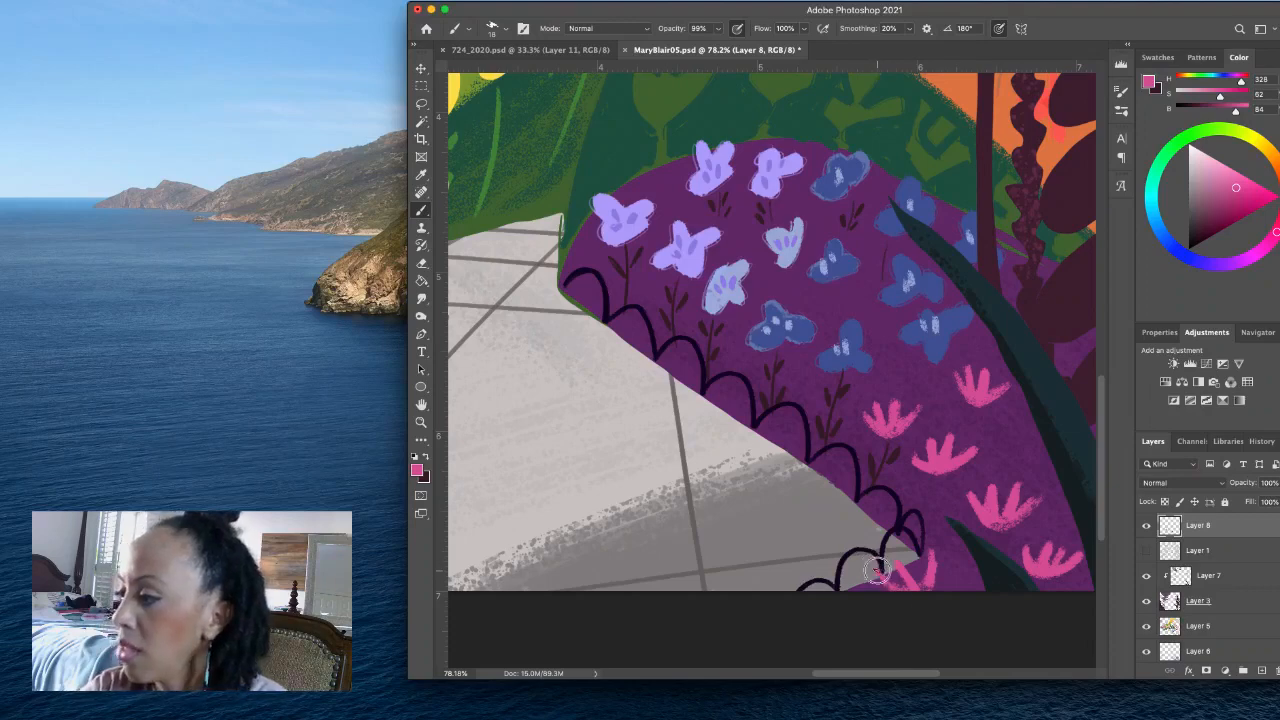
pyautogui.press('z')
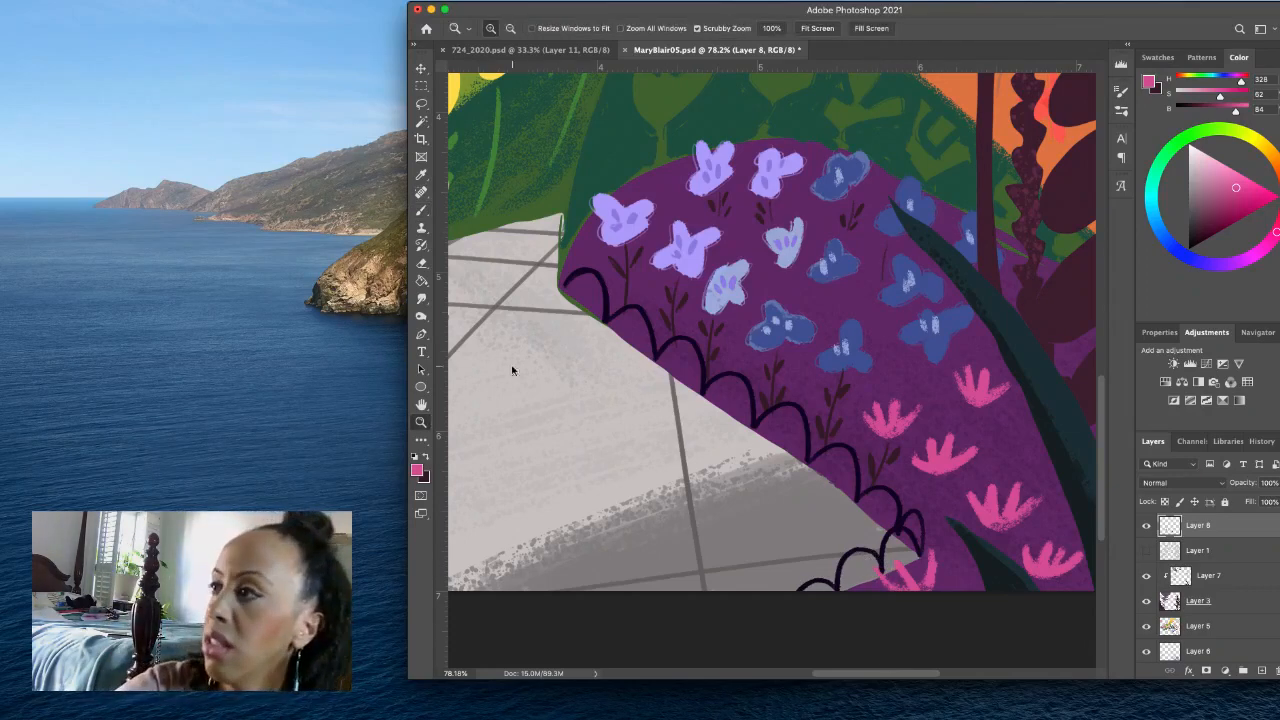
pyautogui.click(817, 28)
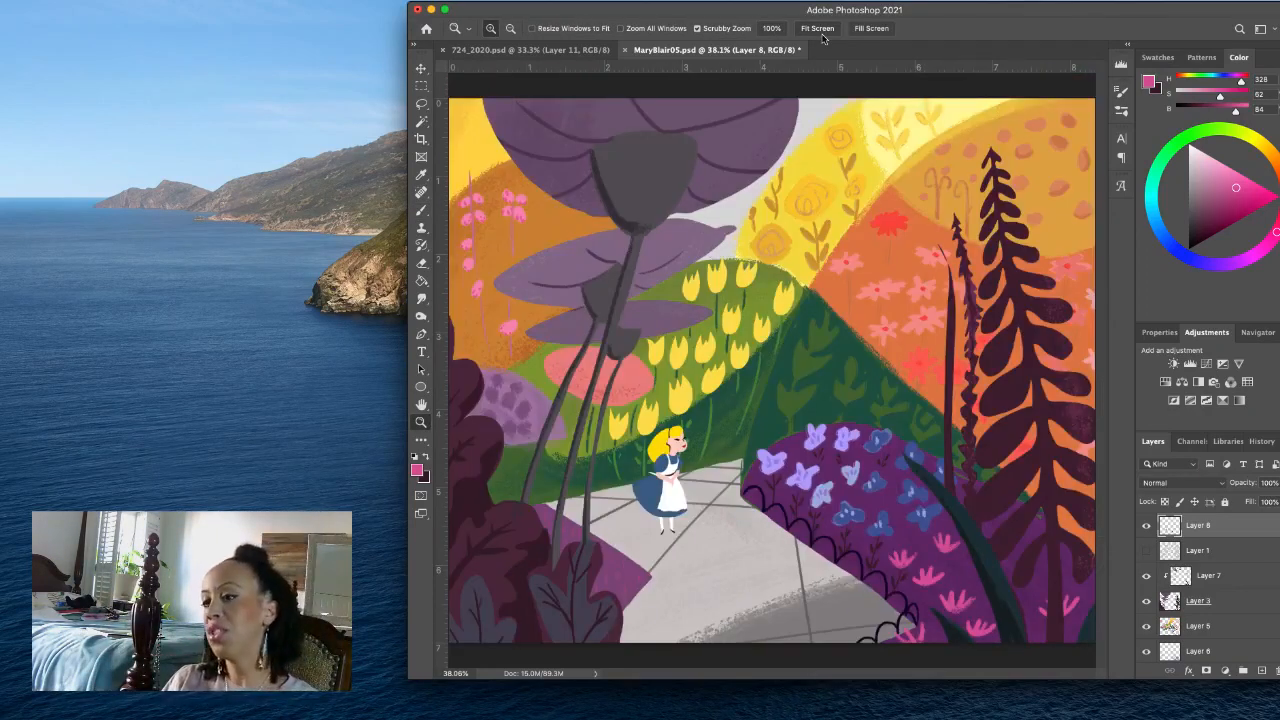